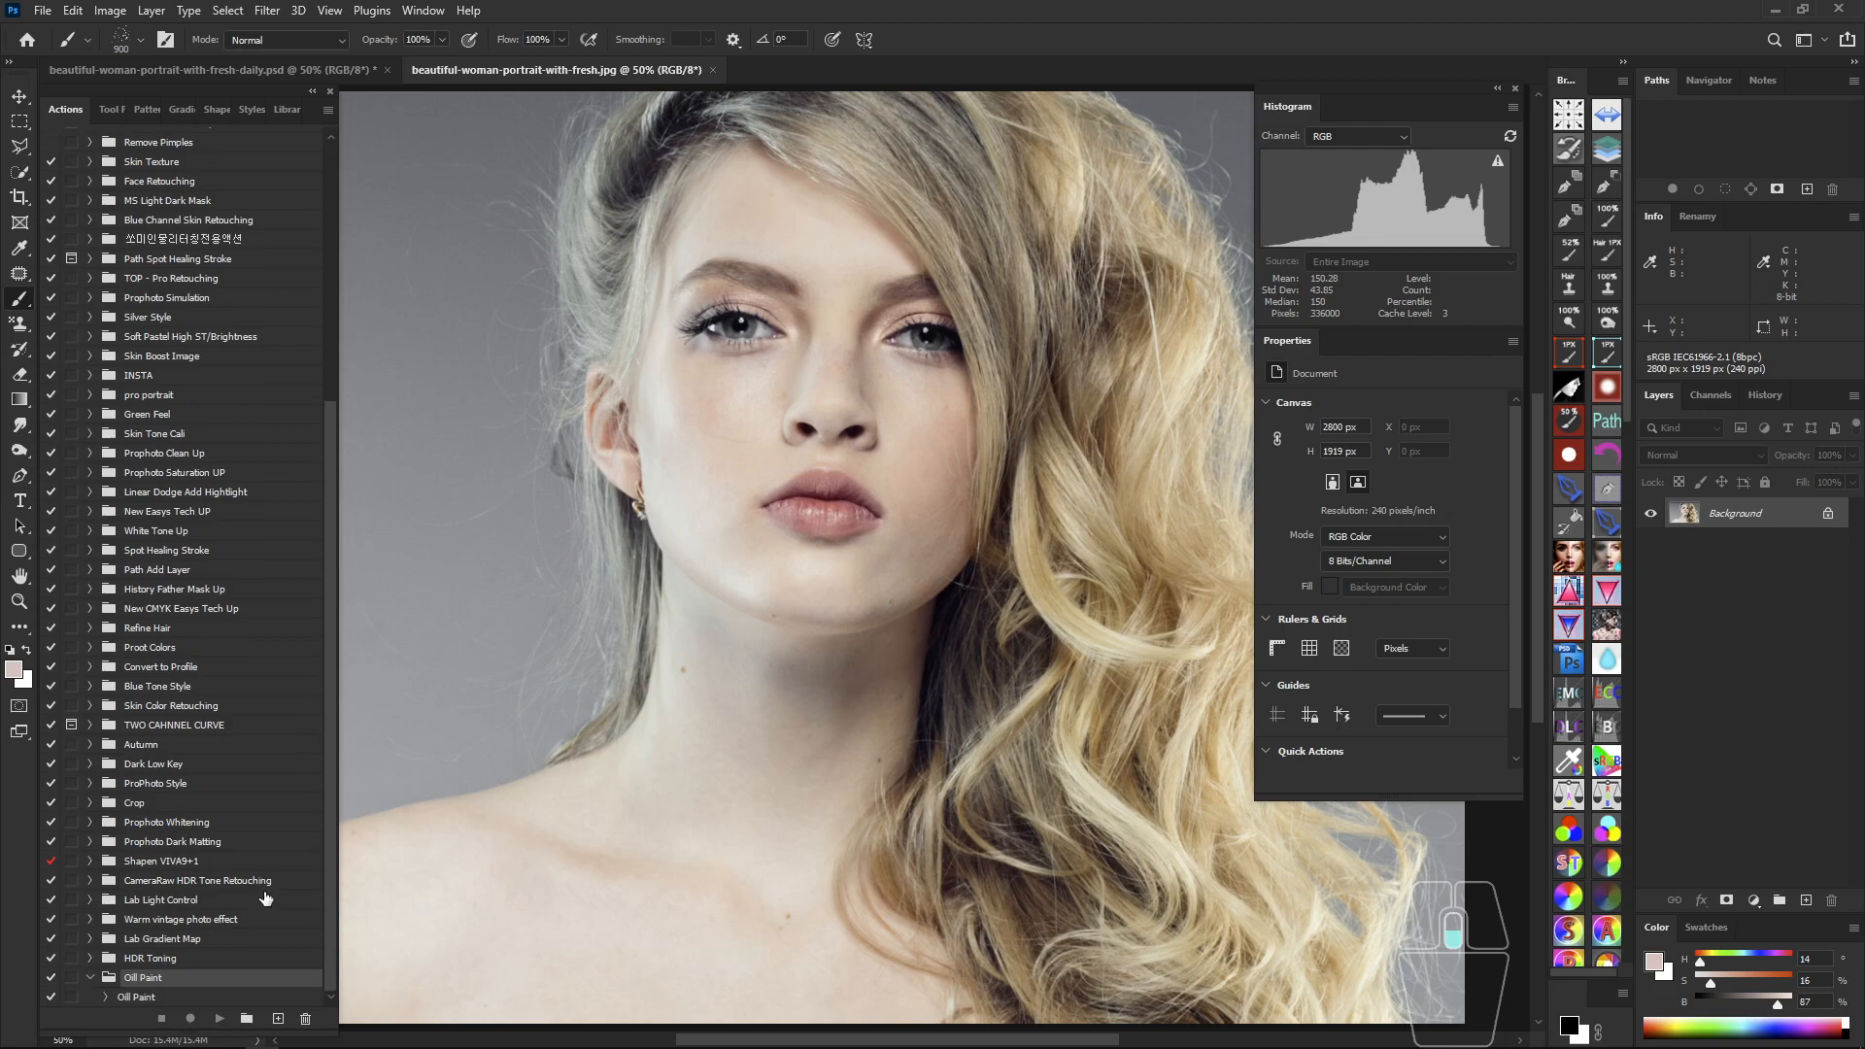
Step: Examine the finished PSD painting in colour by hiding Layer 5, Color Fill 2 and Color Fill 1, and return to the original JPG
left_click(145, 998)
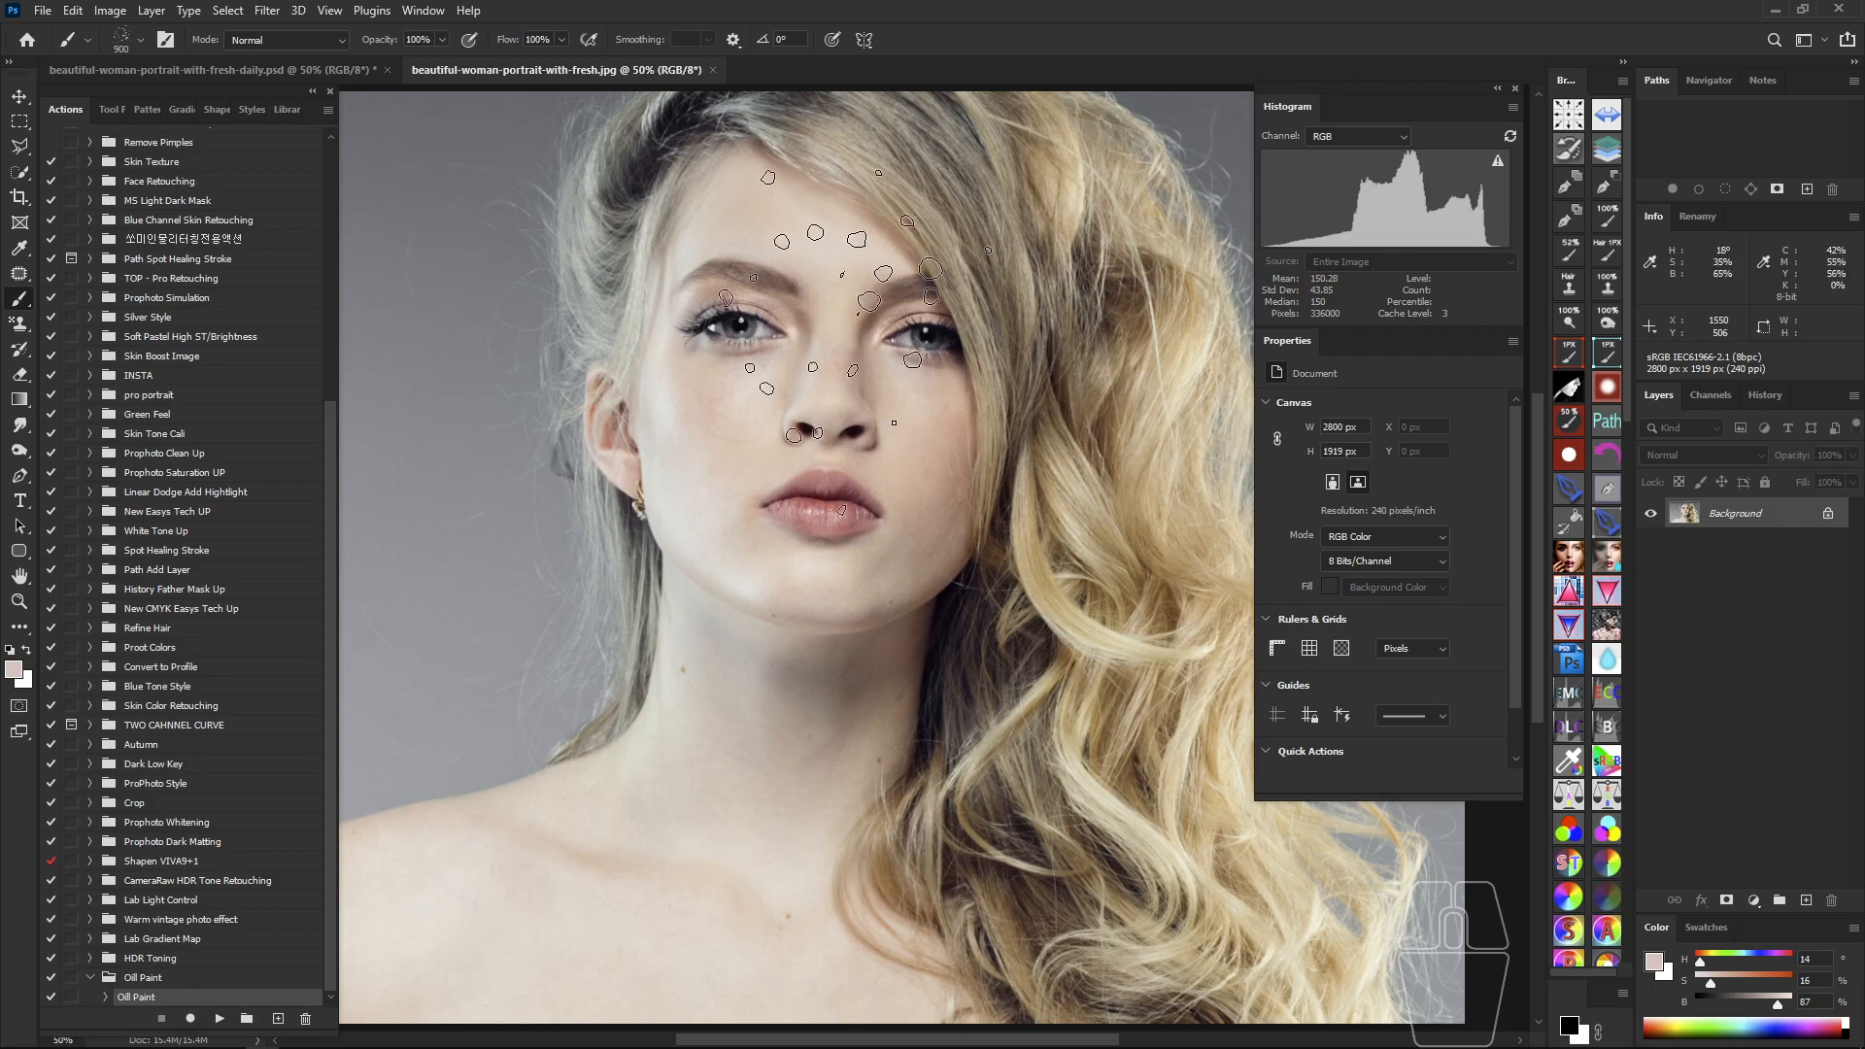
left_click(282, 67)
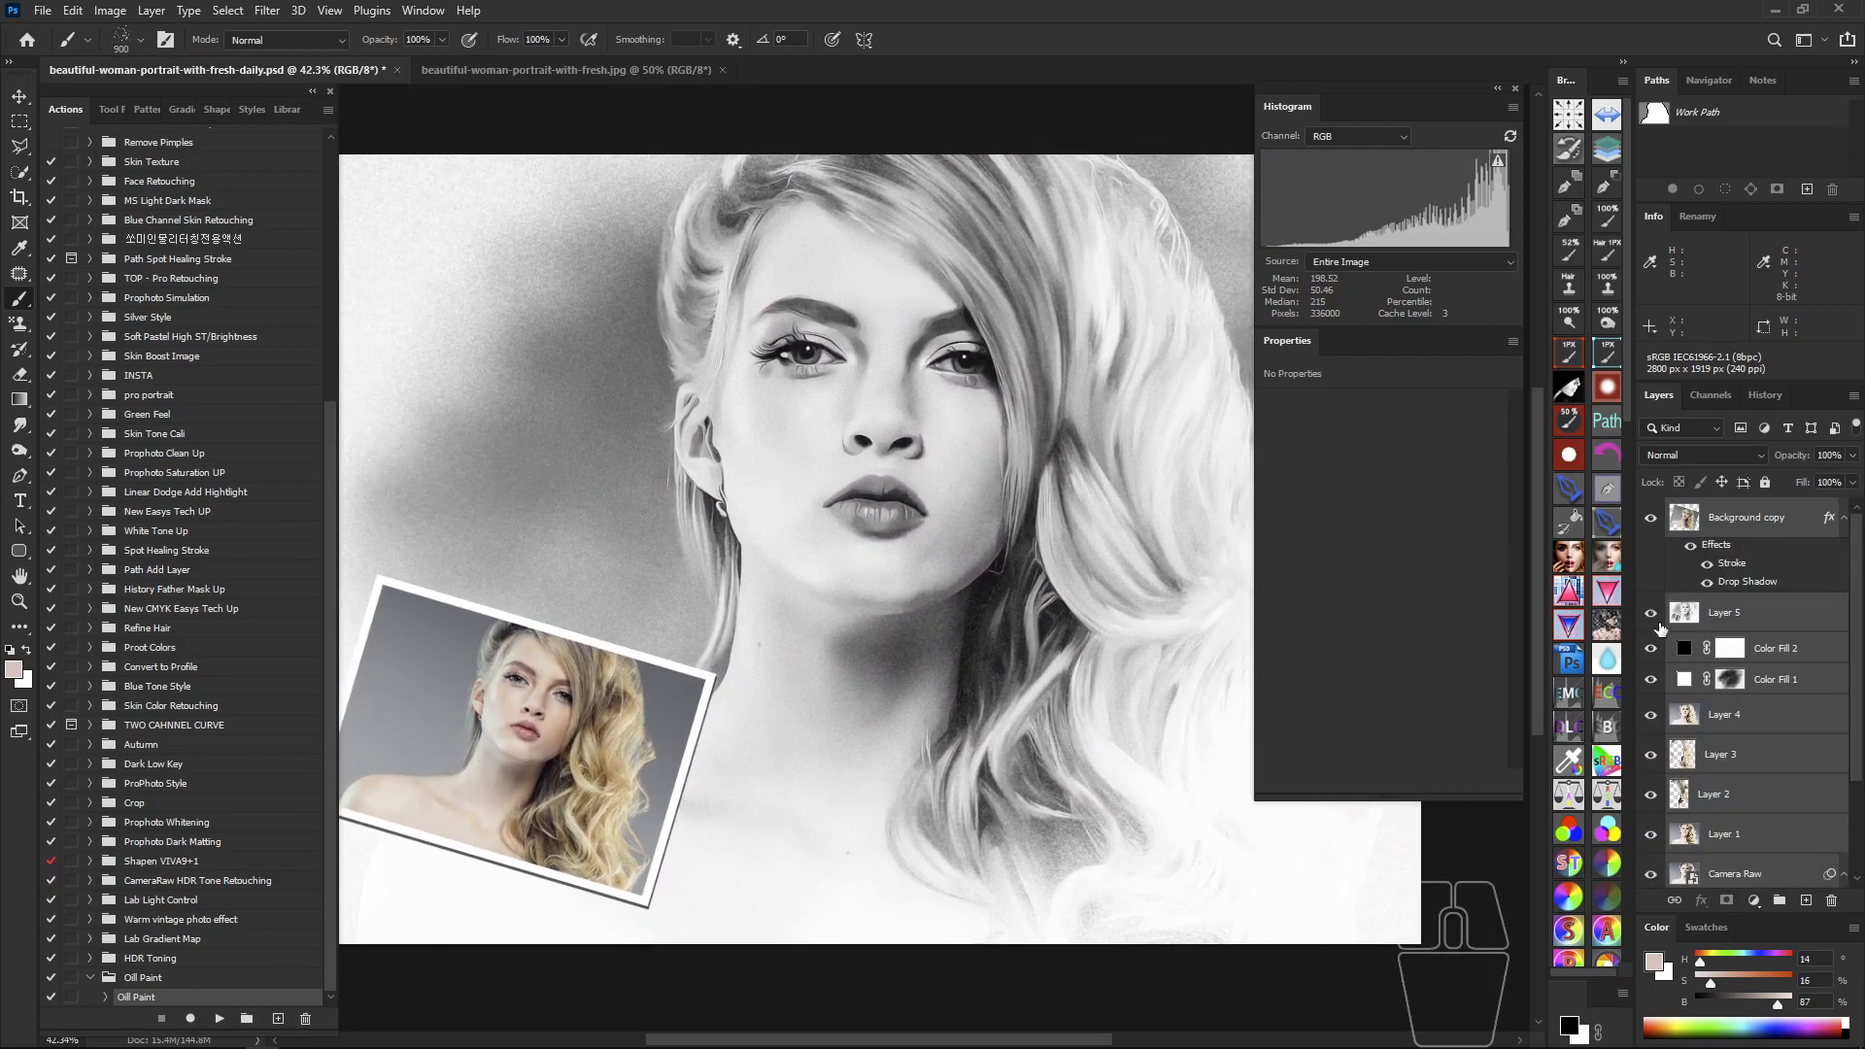
left_click_drag(1658, 623, 1655, 680)
left_click_drag(889, 301, 909, 447)
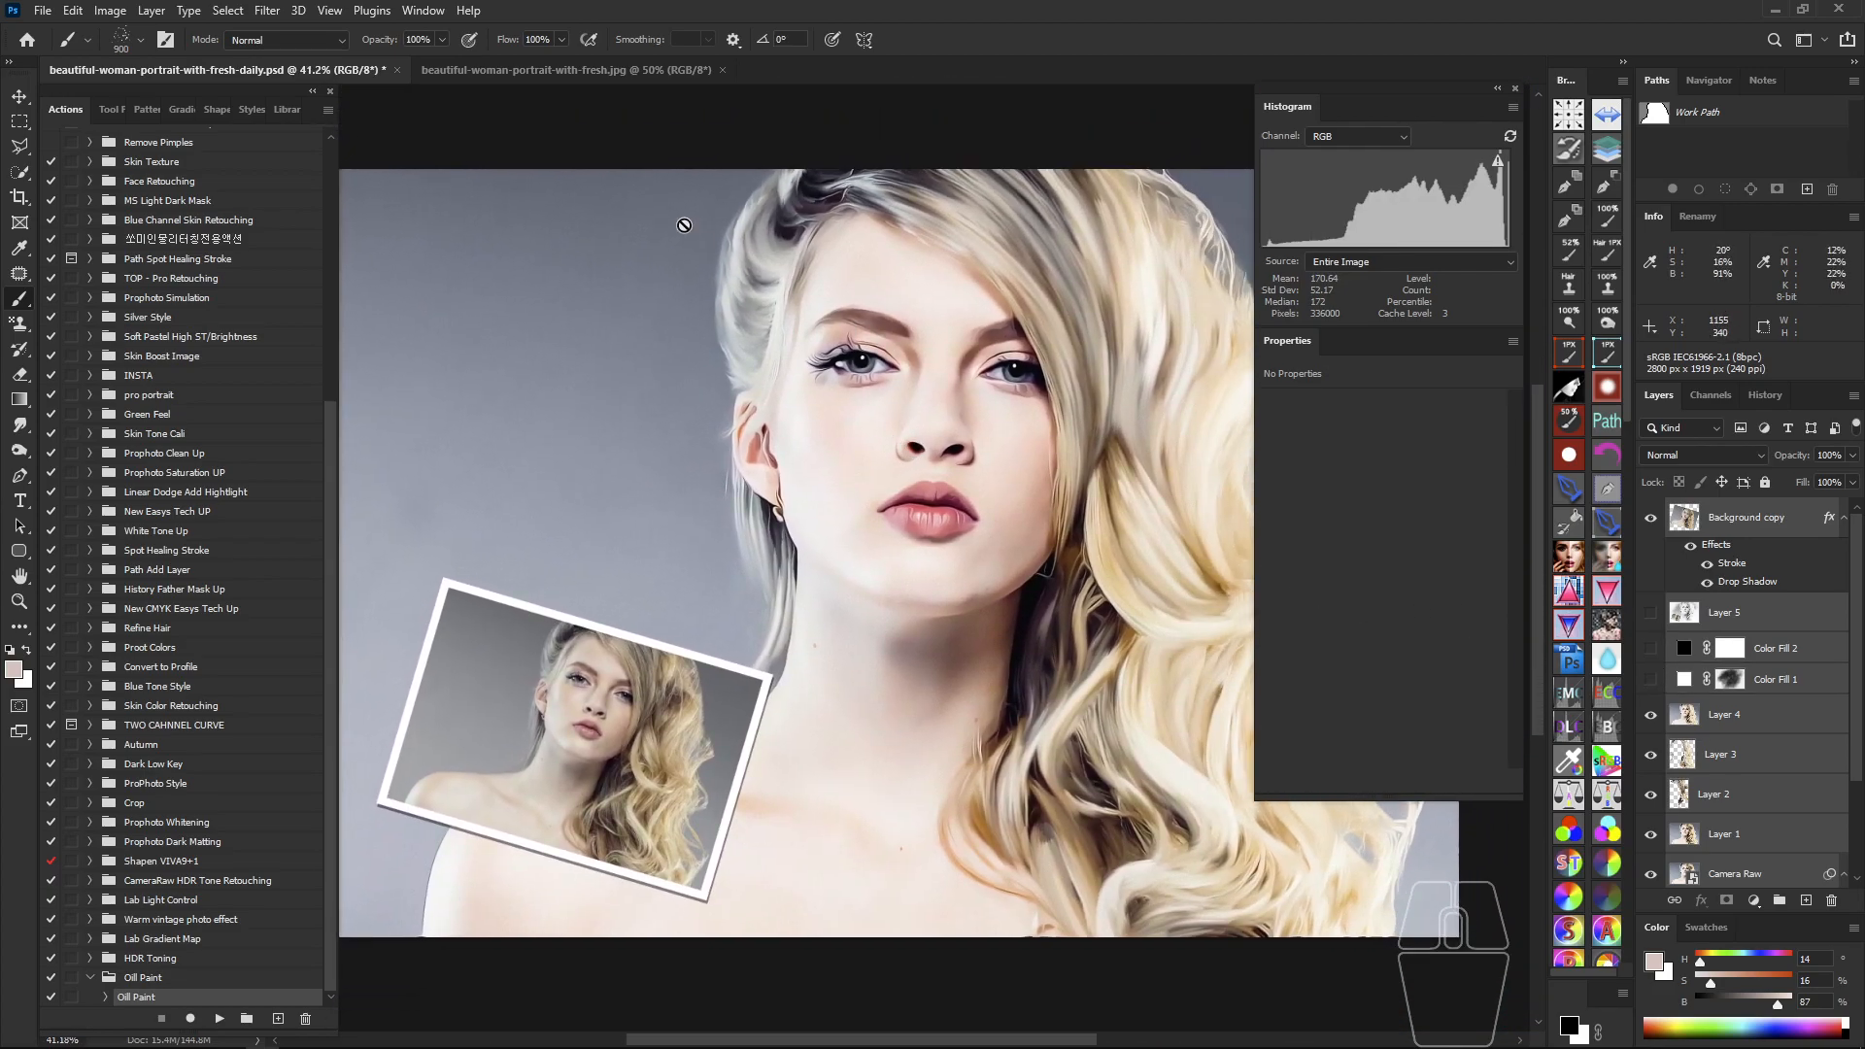
left_click(611, 72)
left_click(373, 76)
left_click(552, 74)
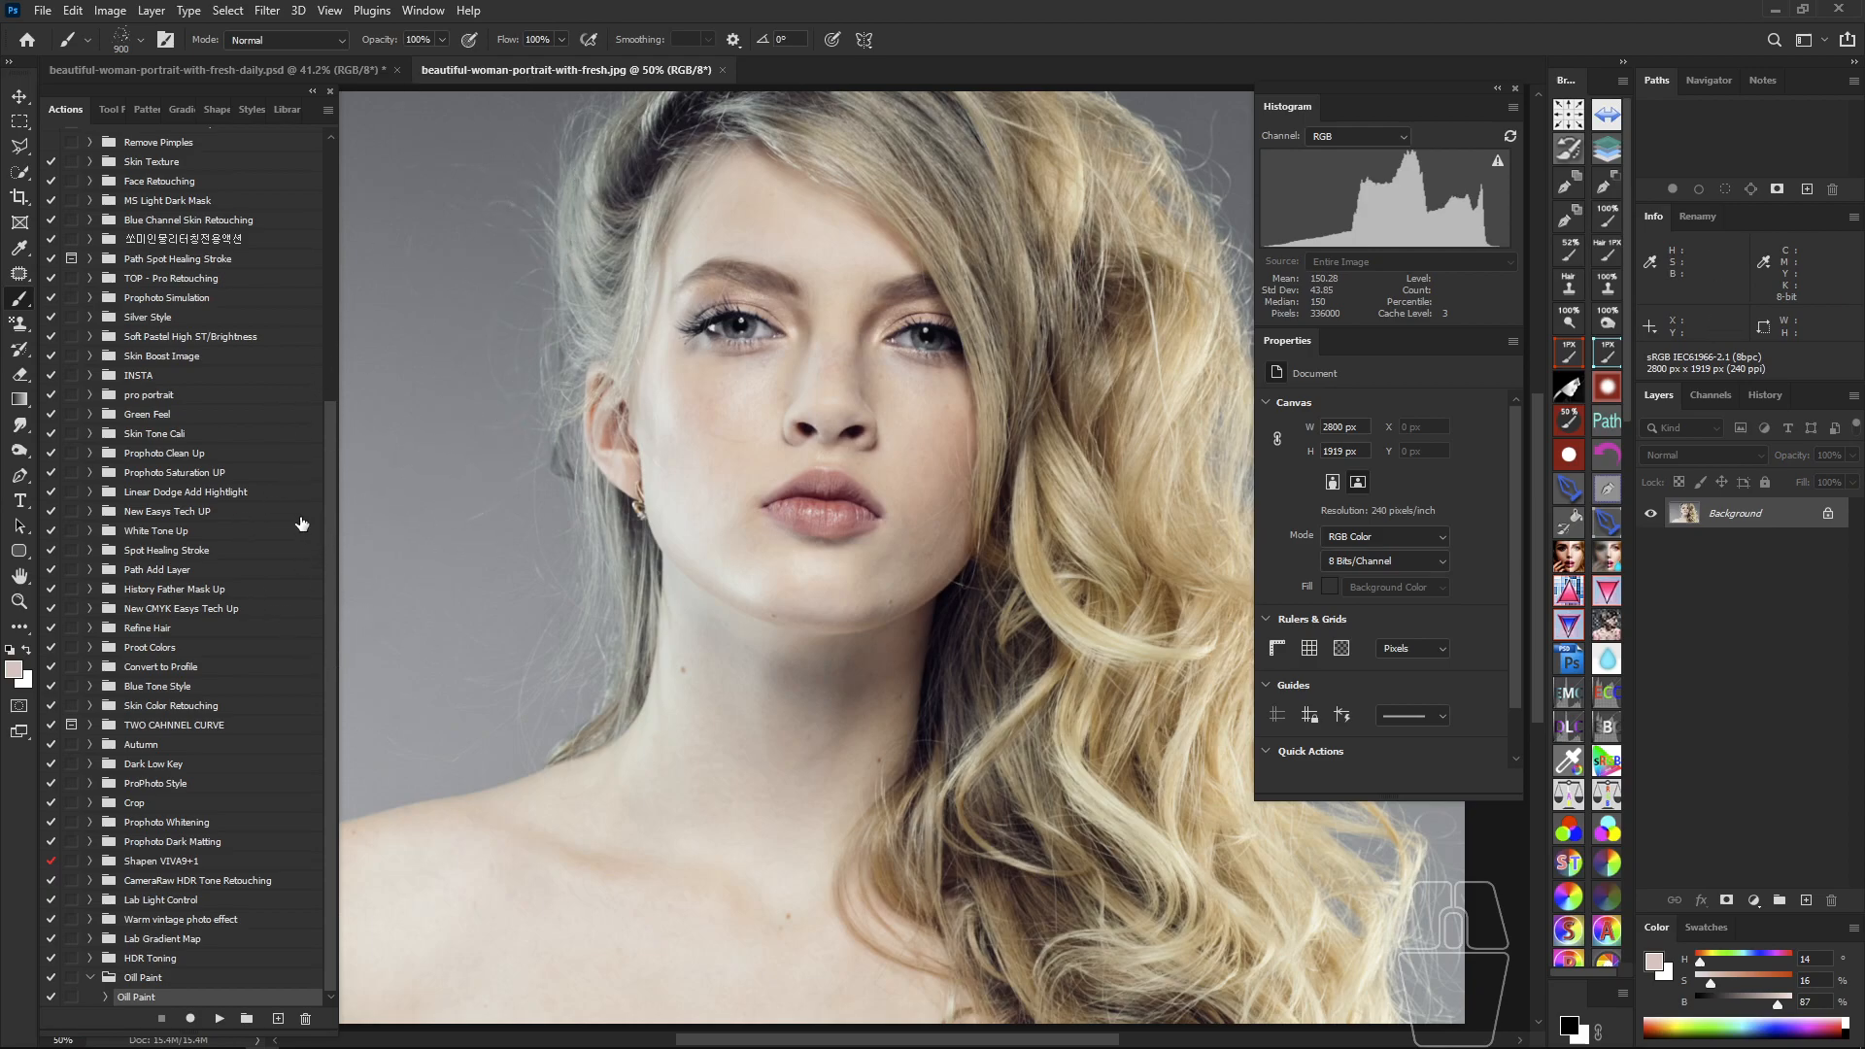
left_click(29, 525)
left_click(1734, 501)
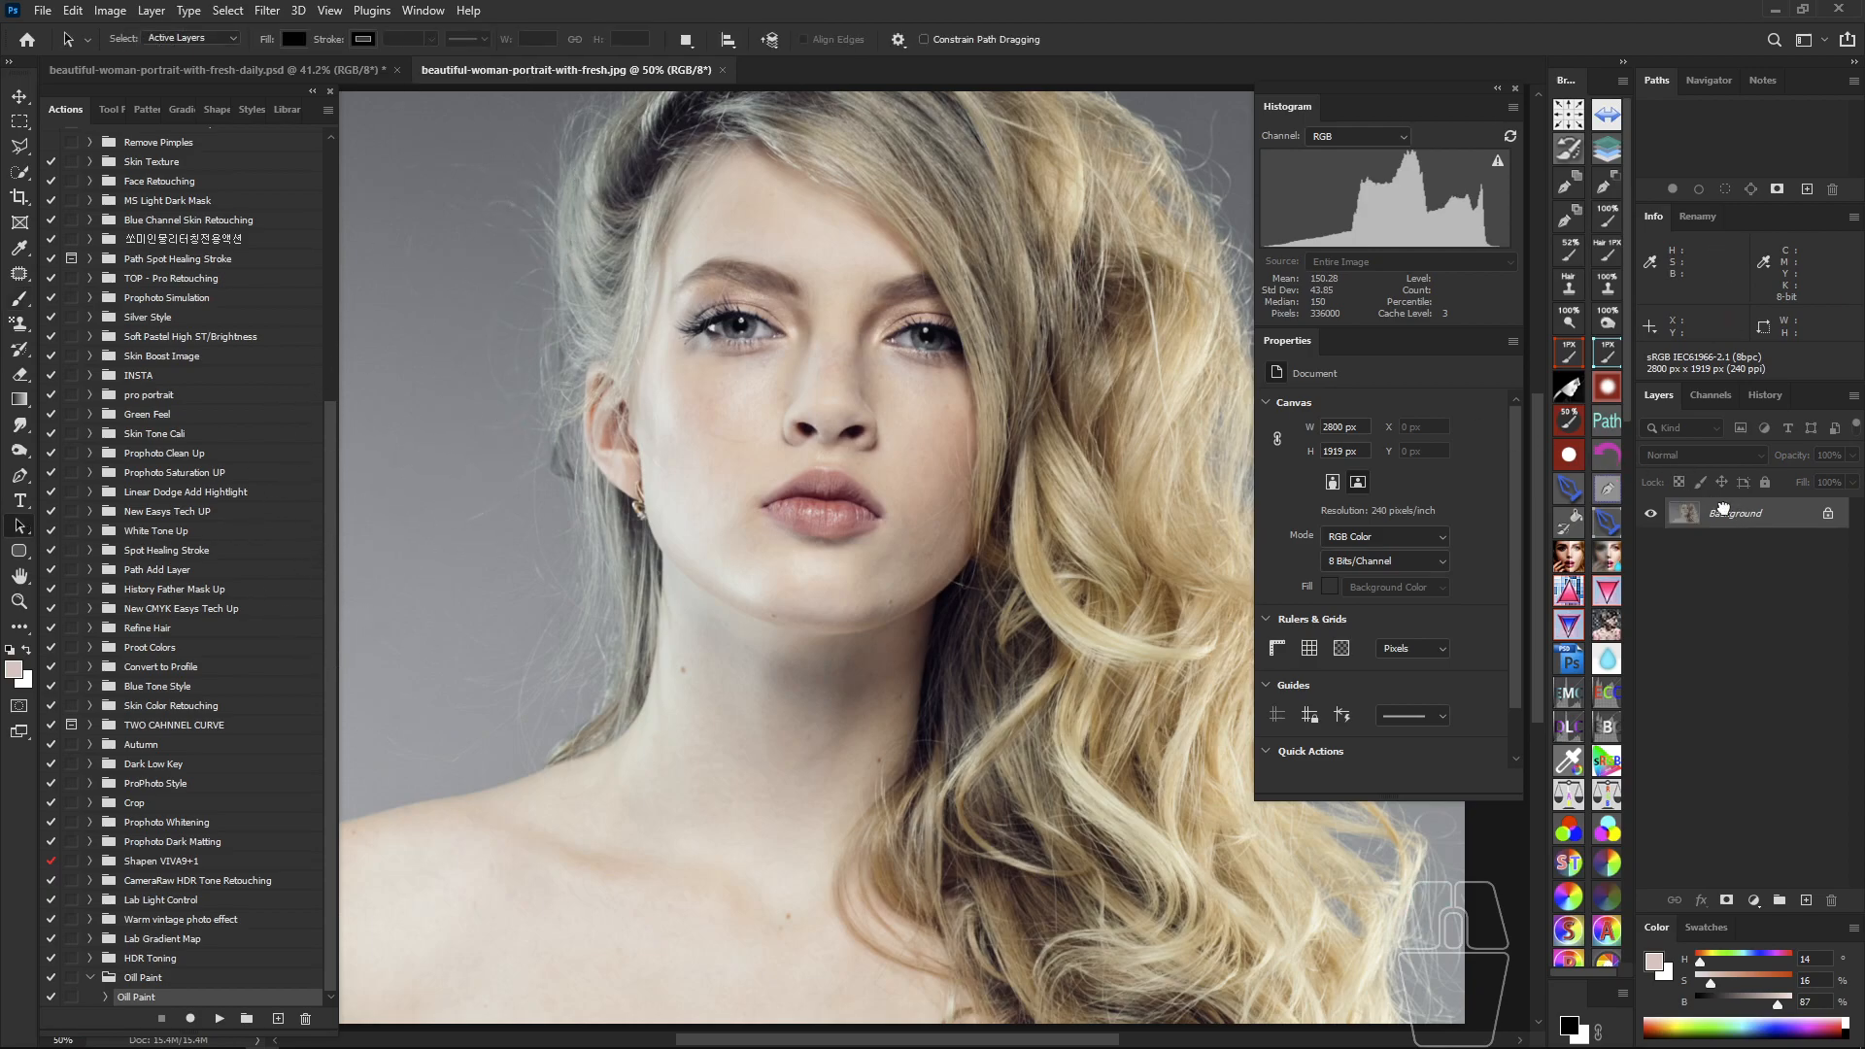
mouse_move(723, 567)
left_mouse_down()
mouse_move(794, 537)
mouse_move(708, 558)
left_mouse_up()
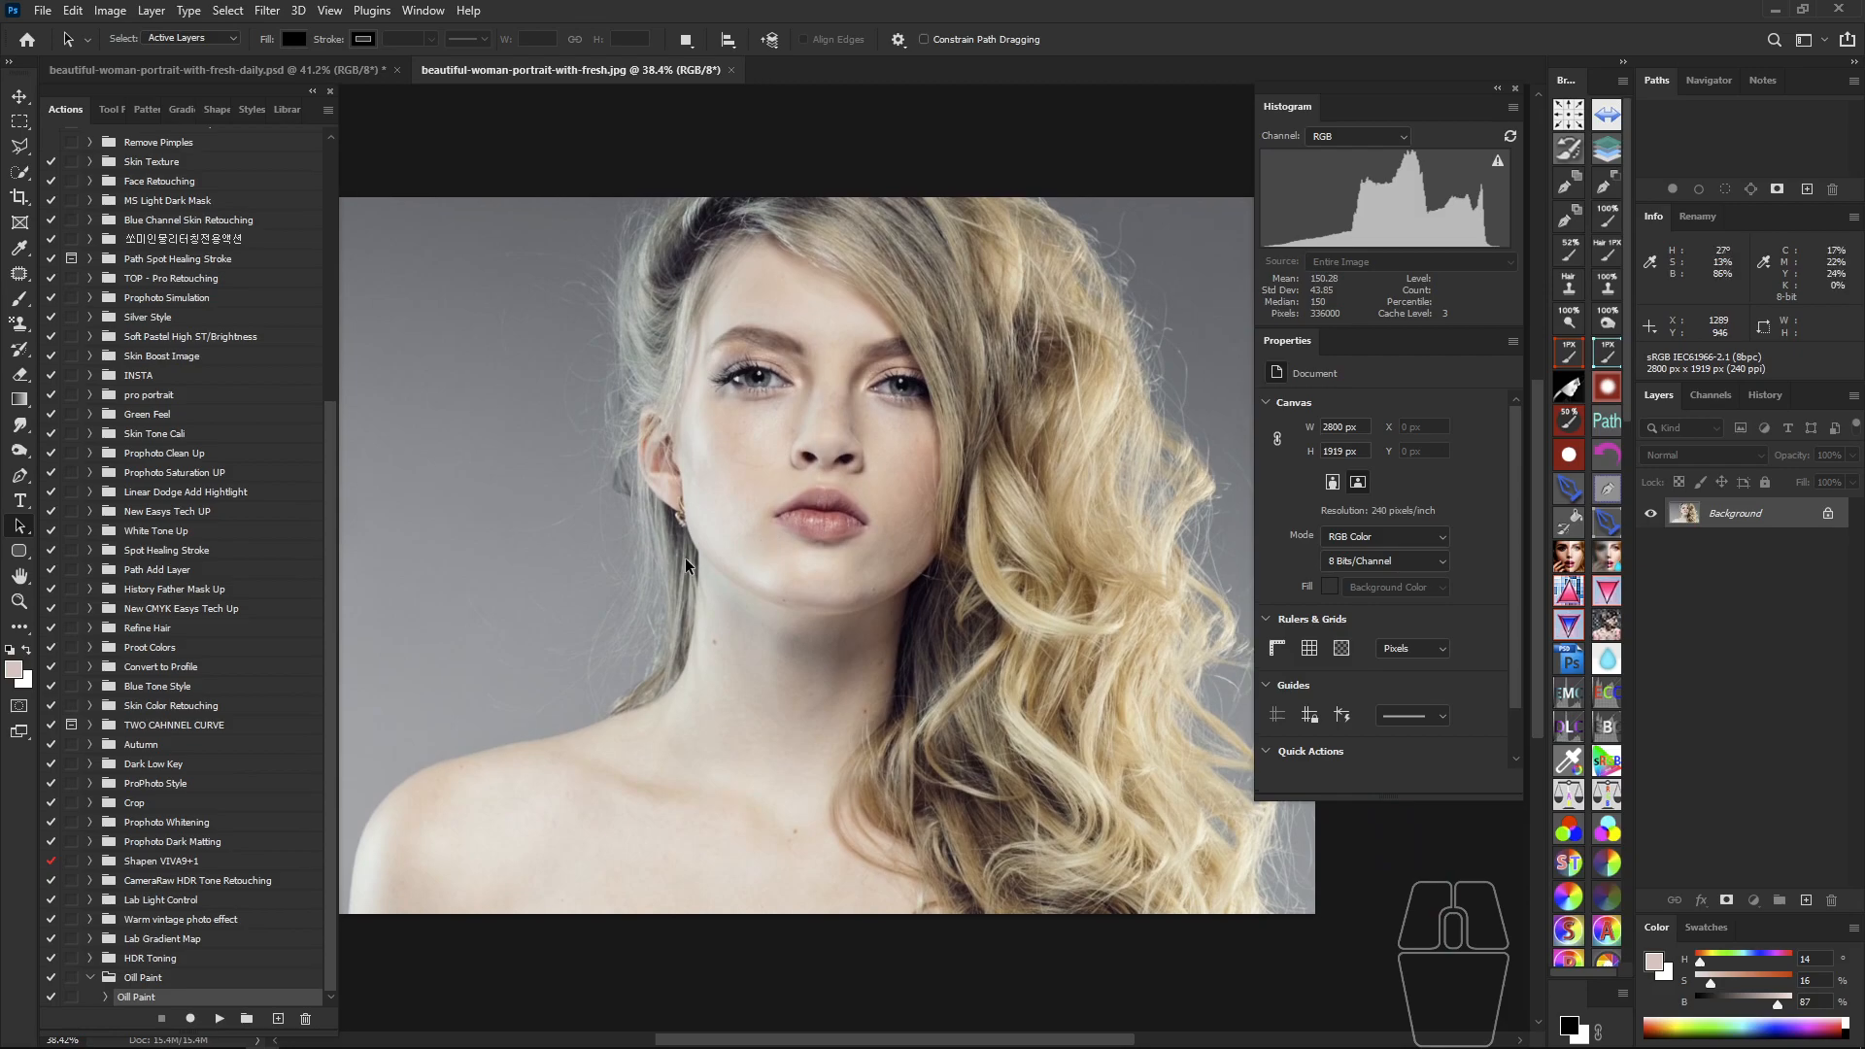
left_click(333, 756)
left_click_drag(1105, 474, 1005, 482)
left_click_drag(1016, 262, 1117, 263)
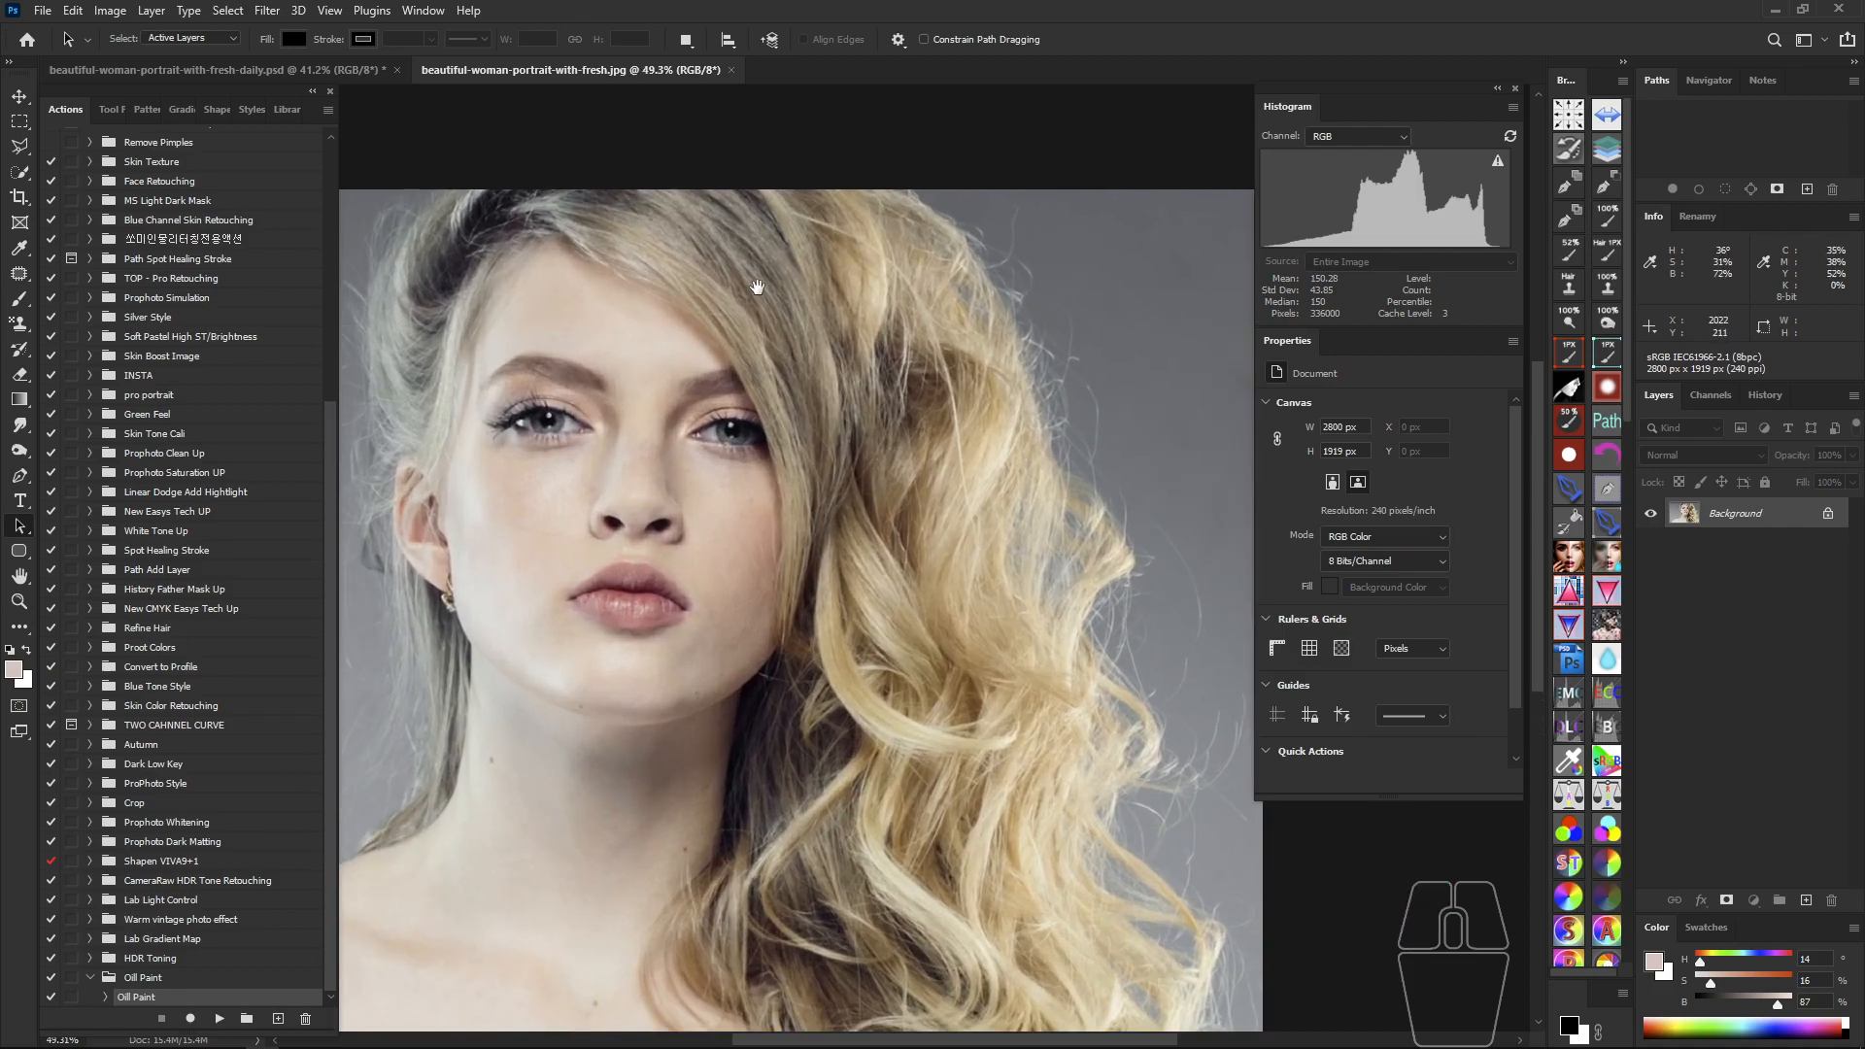
Step: Collapse the Actions panel and trace a Pen tool path from the photo's lower edge along the bare shoulder towards the neck
double_click(73, 110)
left_click_drag(1074, 445, 958, 440)
left_click_drag(915, 225, 879, 357)
left_click_drag(1020, 583, 891, 349)
left_click_drag(957, 438, 995, 437)
left_click_drag(890, 515, 1225, 335)
key("p")
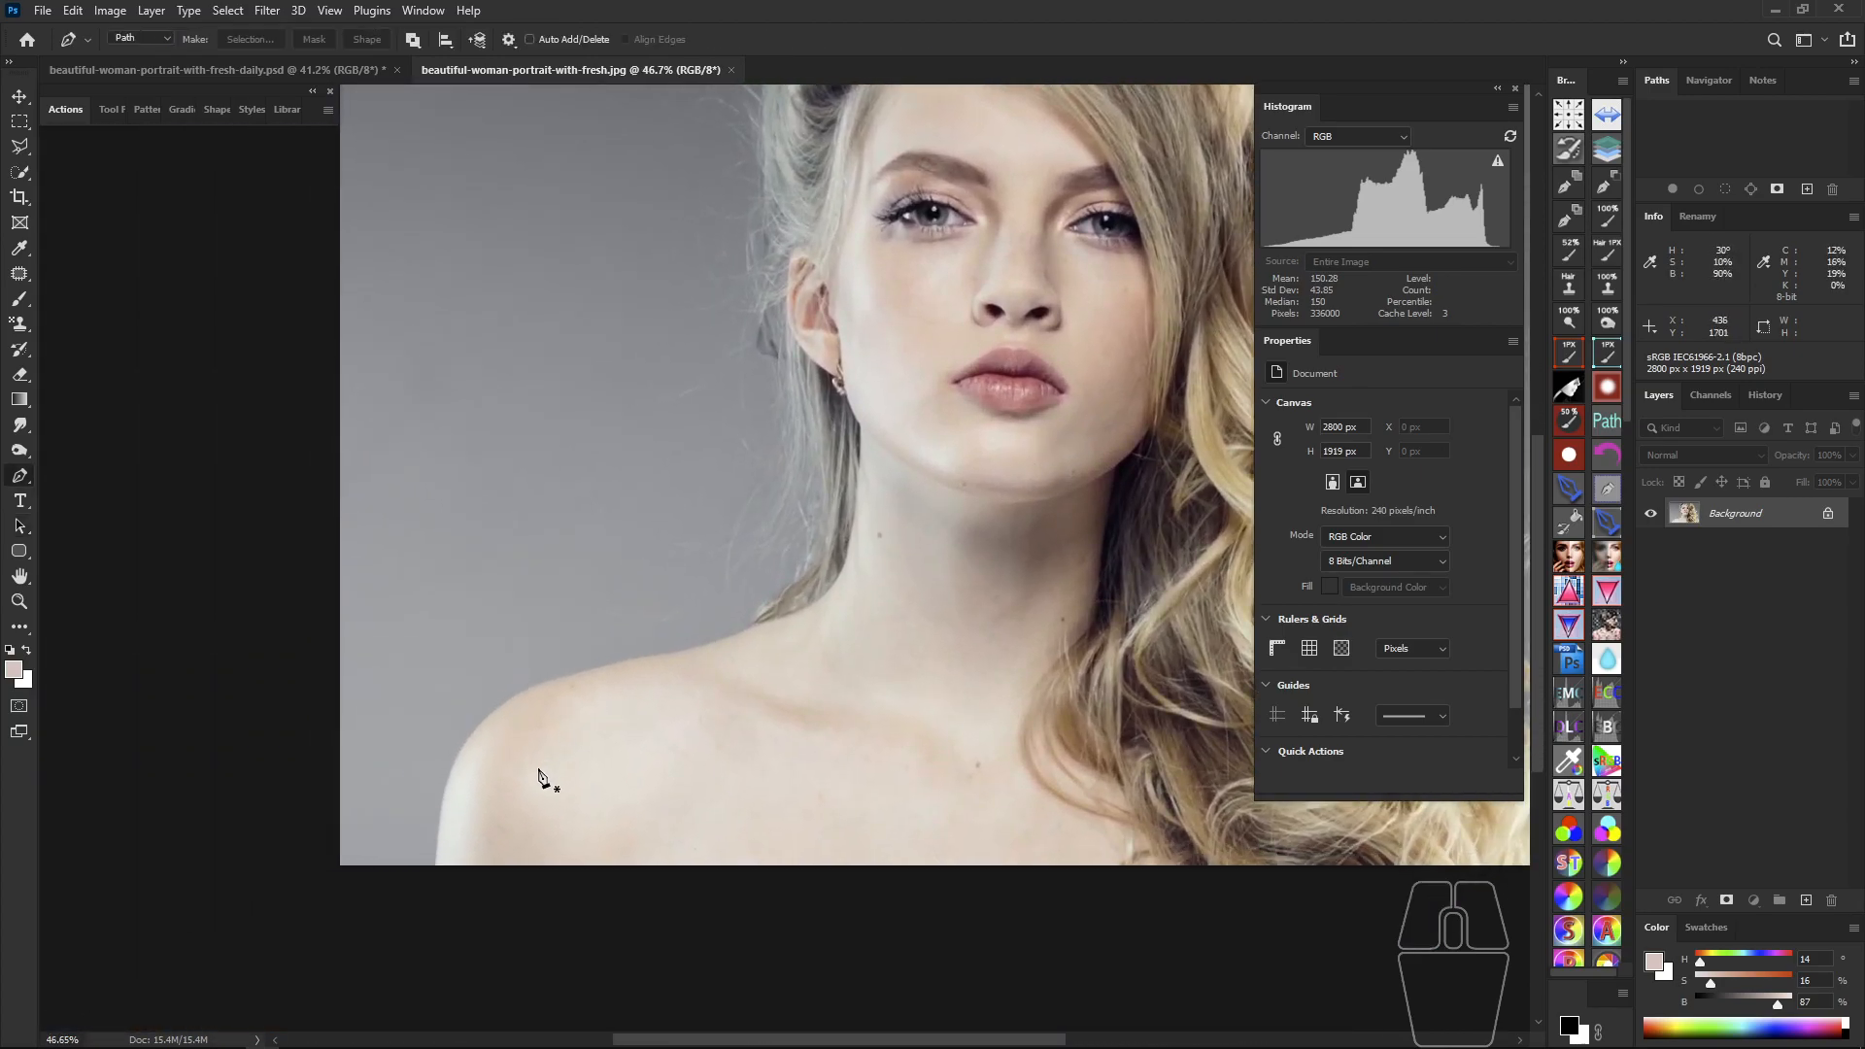
left_click_drag(455, 836, 433, 926)
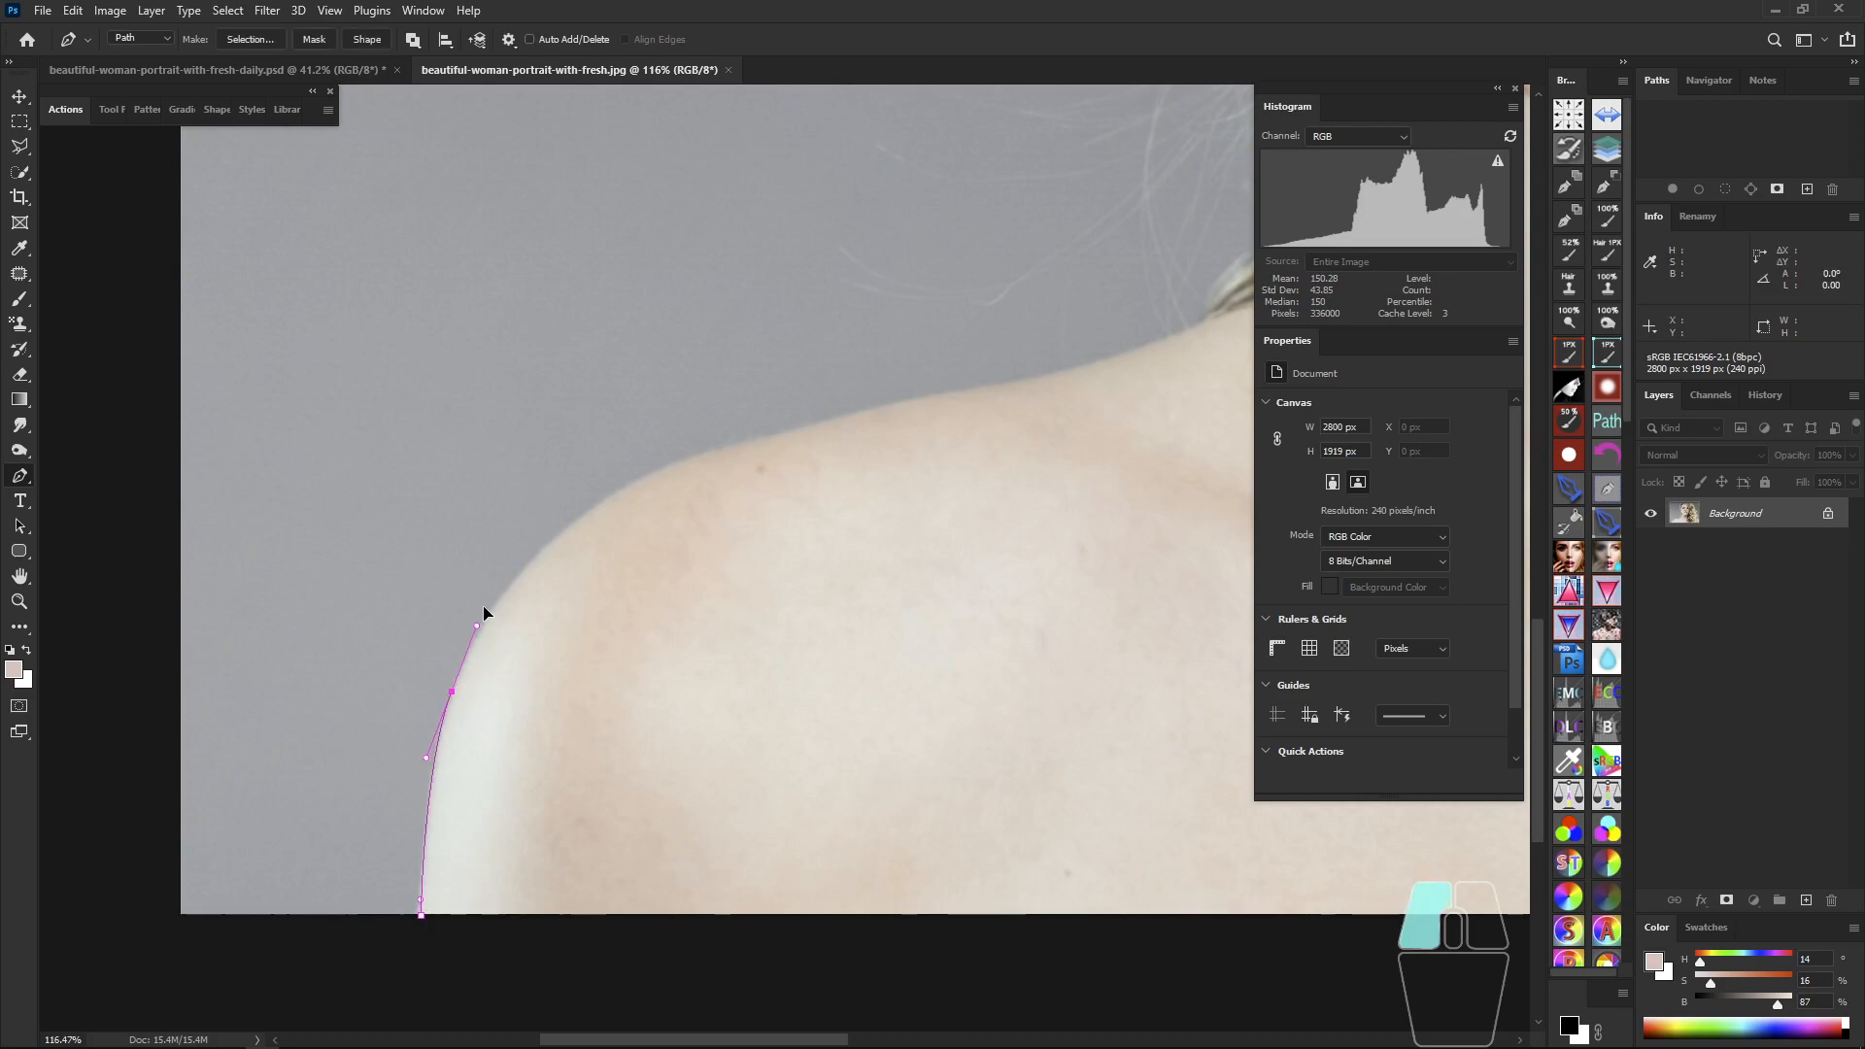
left_click_drag(482, 622, 484, 600)
left_click_drag(452, 704, 470, 629)
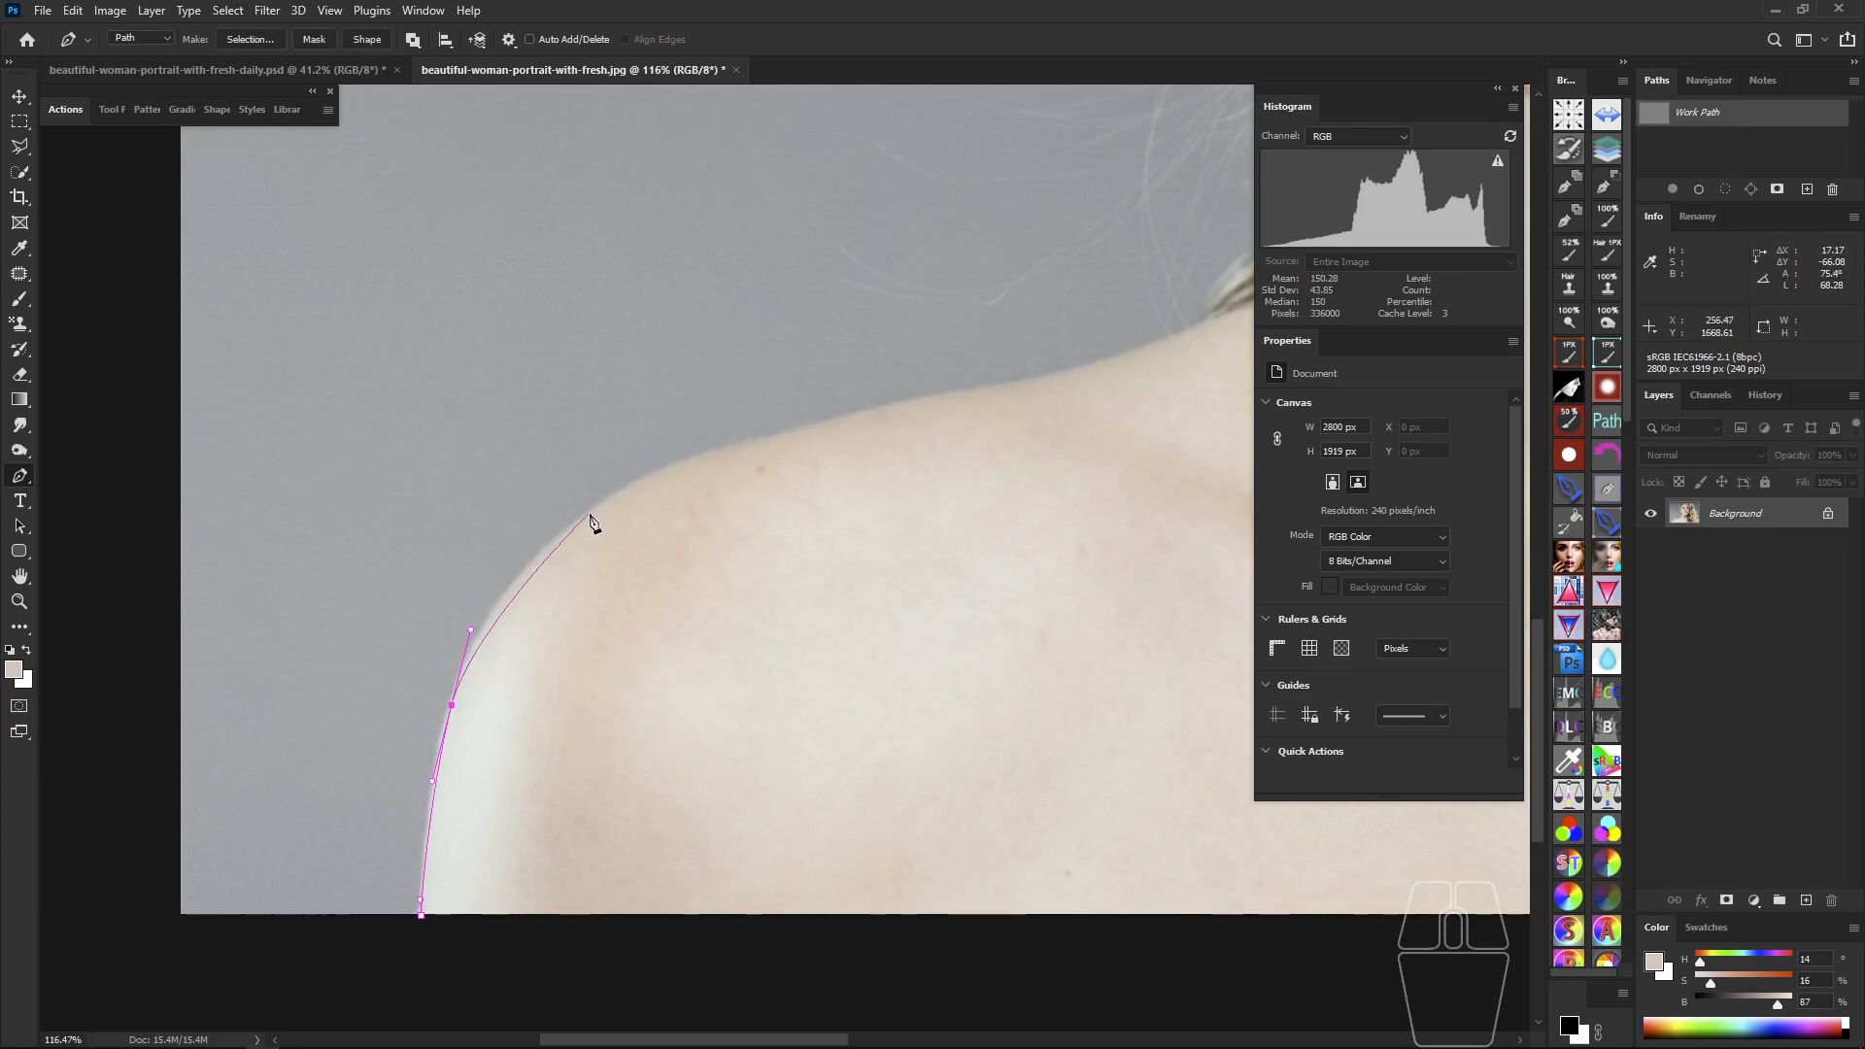
left_click_drag(1080, 367, 751, 499)
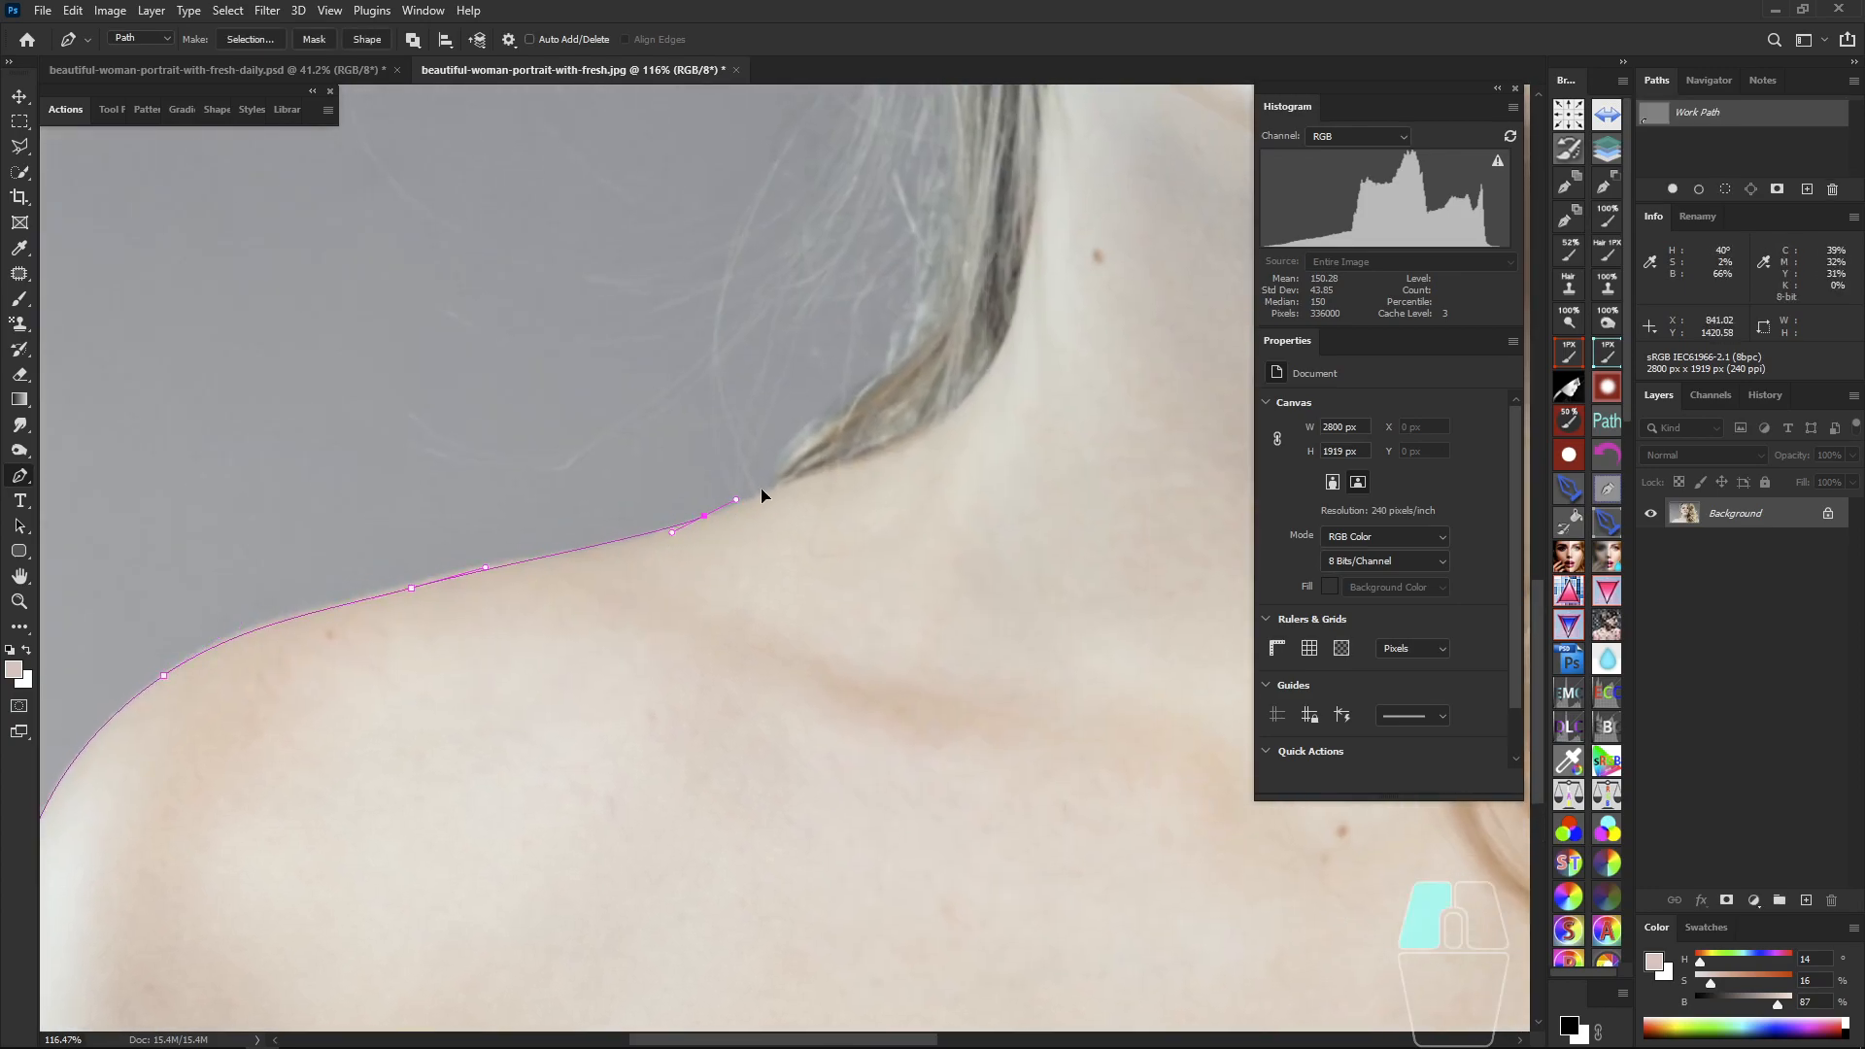
Step: Continue the path up the hair beside the neck and ear and across above the top of the head
left_click(819, 430)
scroll(887, 291, "down", 2)
left_click_drag(887, 291, 738, 610)
left_click_drag(782, 590, 803, 791)
left_click_drag(756, 604, 710, 531)
left_click_drag(706, 287, 678, 599)
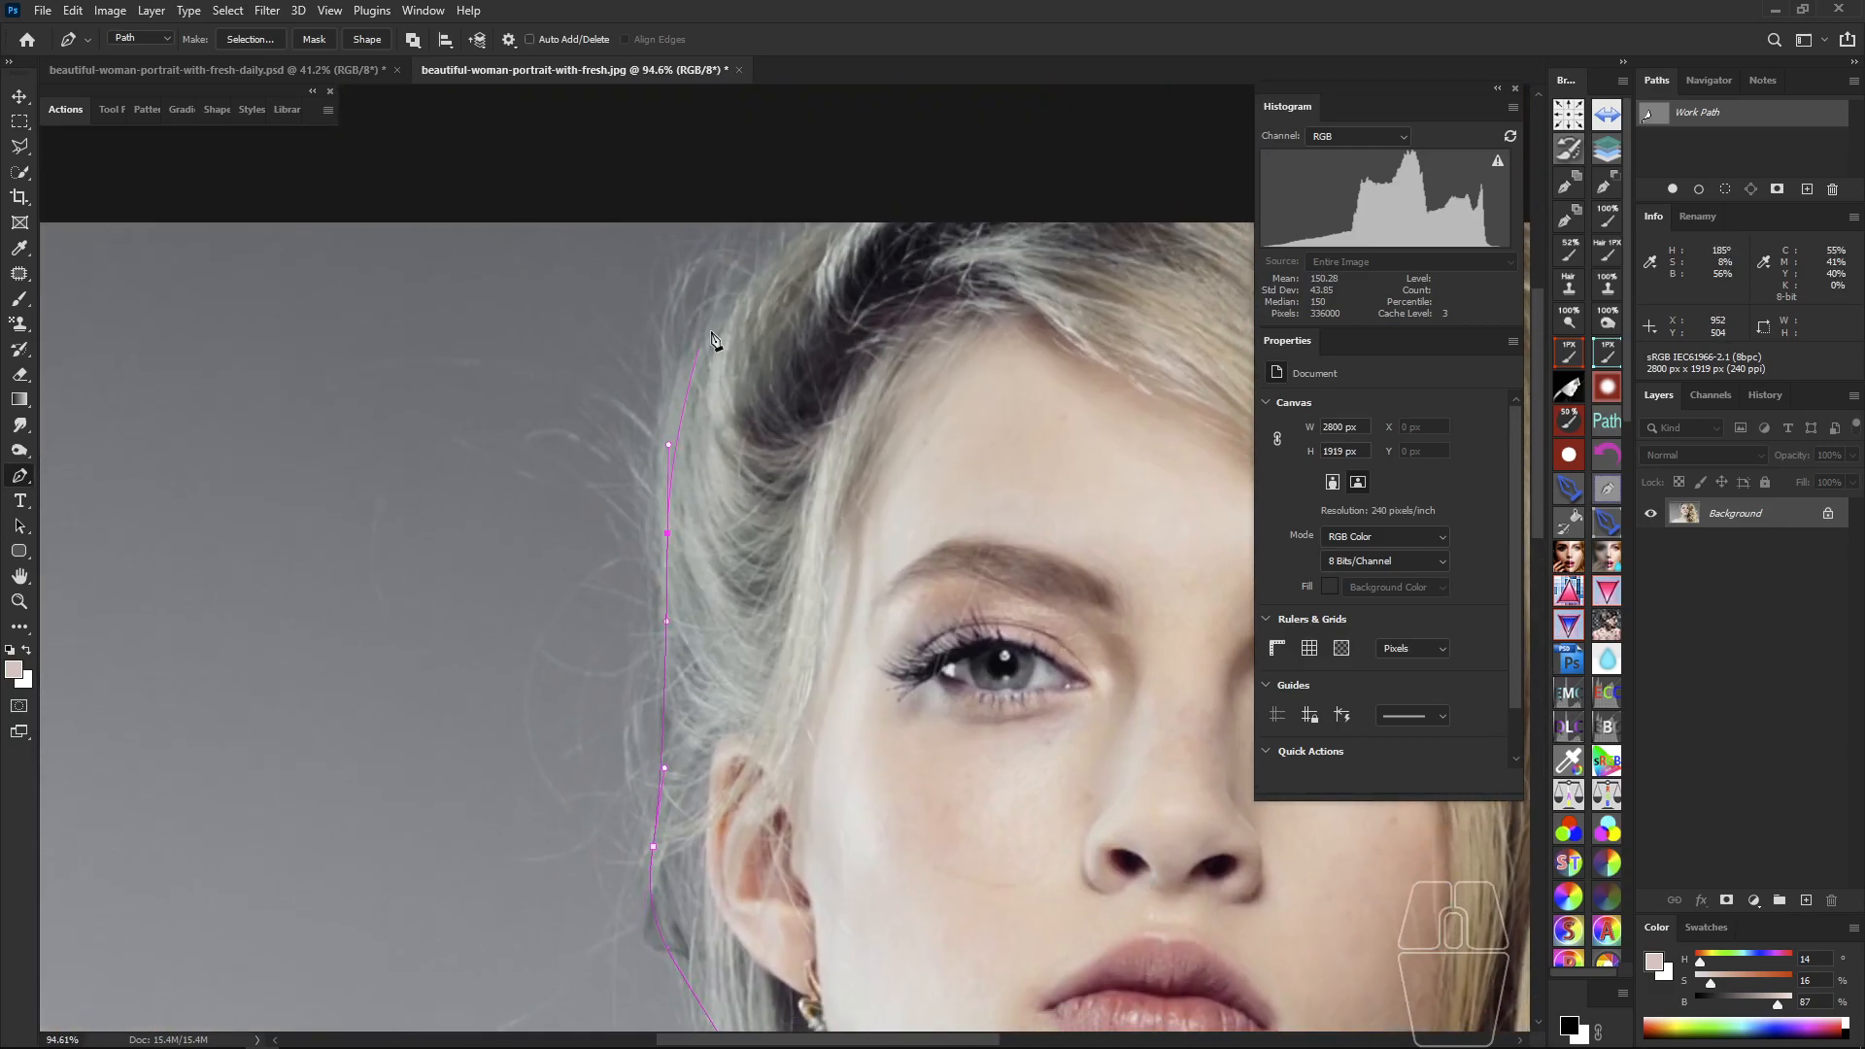
left_click_drag(948, 188, 905, 191)
left_click_drag(1019, 206, 563, 322)
left_click(1040, 329)
Step: Continue the path down the outer edge of the long curls to below the canvas and close it at its starting point
left_click_drag(1049, 335, 619, 203)
left_click_drag(777, 348, 813, 427)
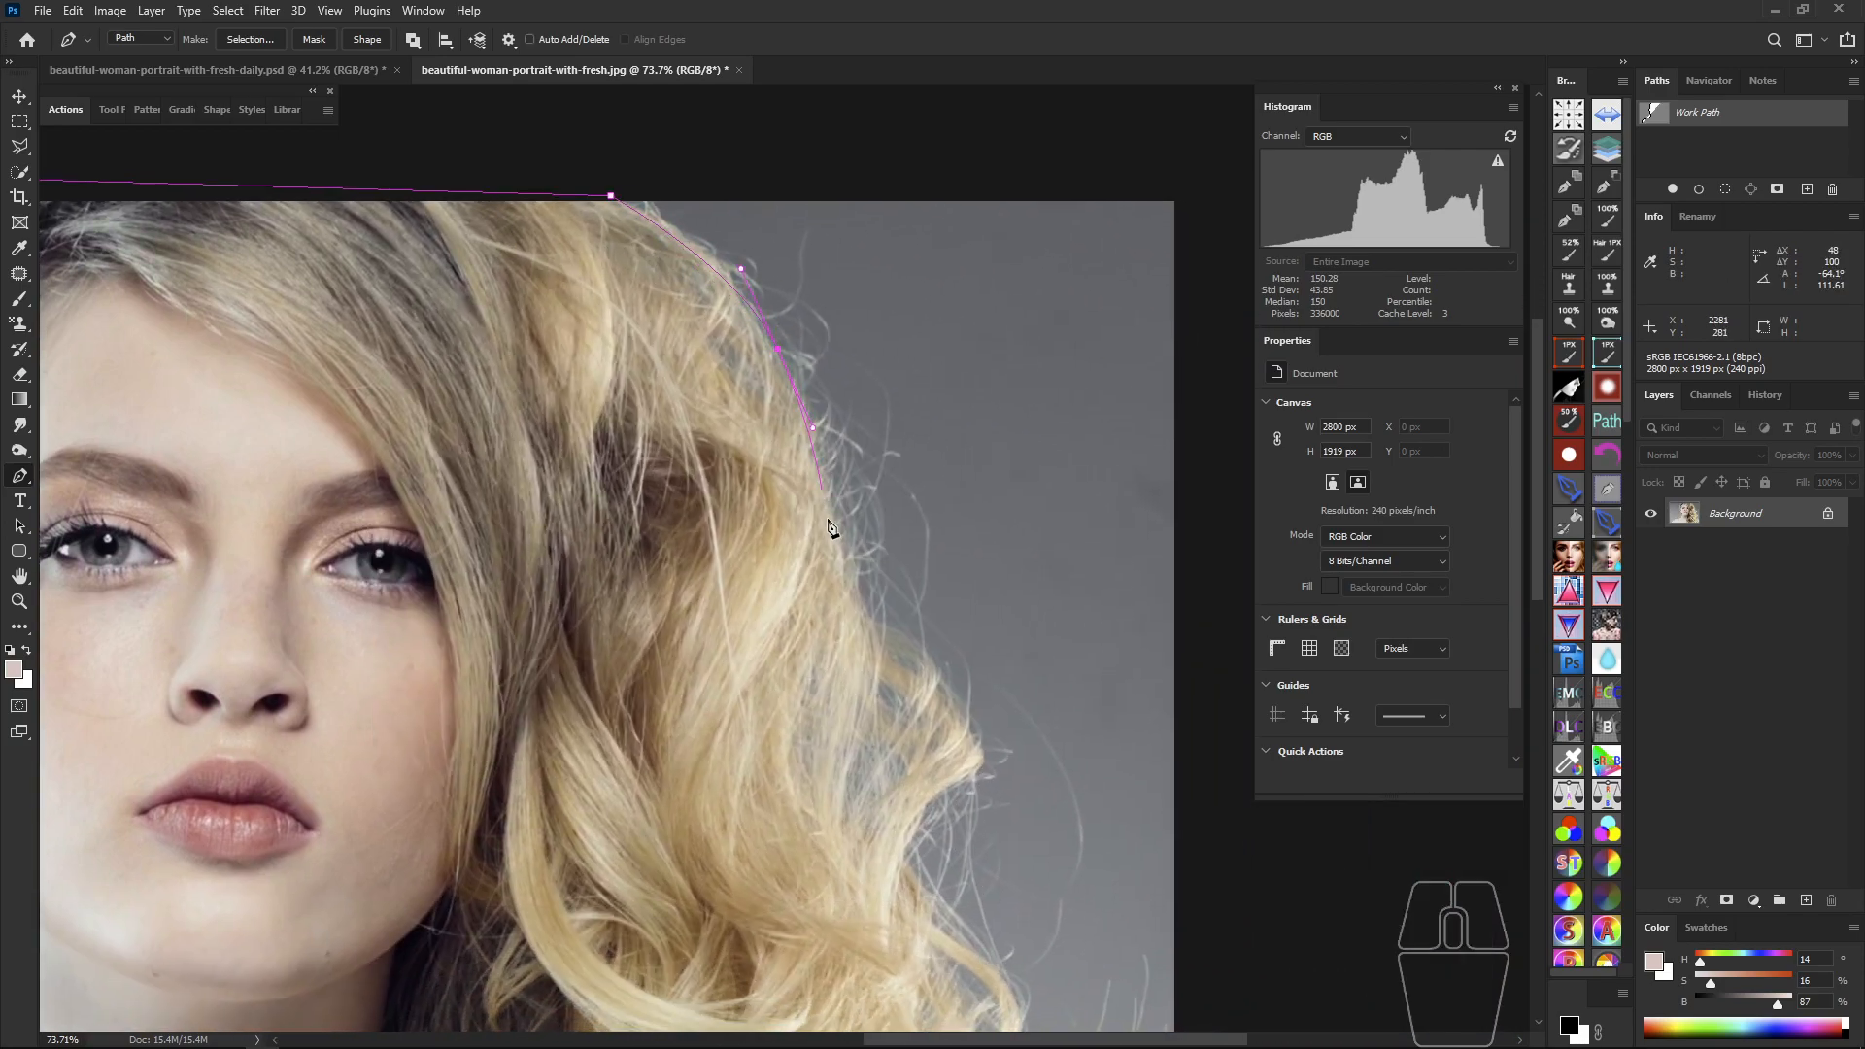
left_click_drag(976, 765, 854, 362)
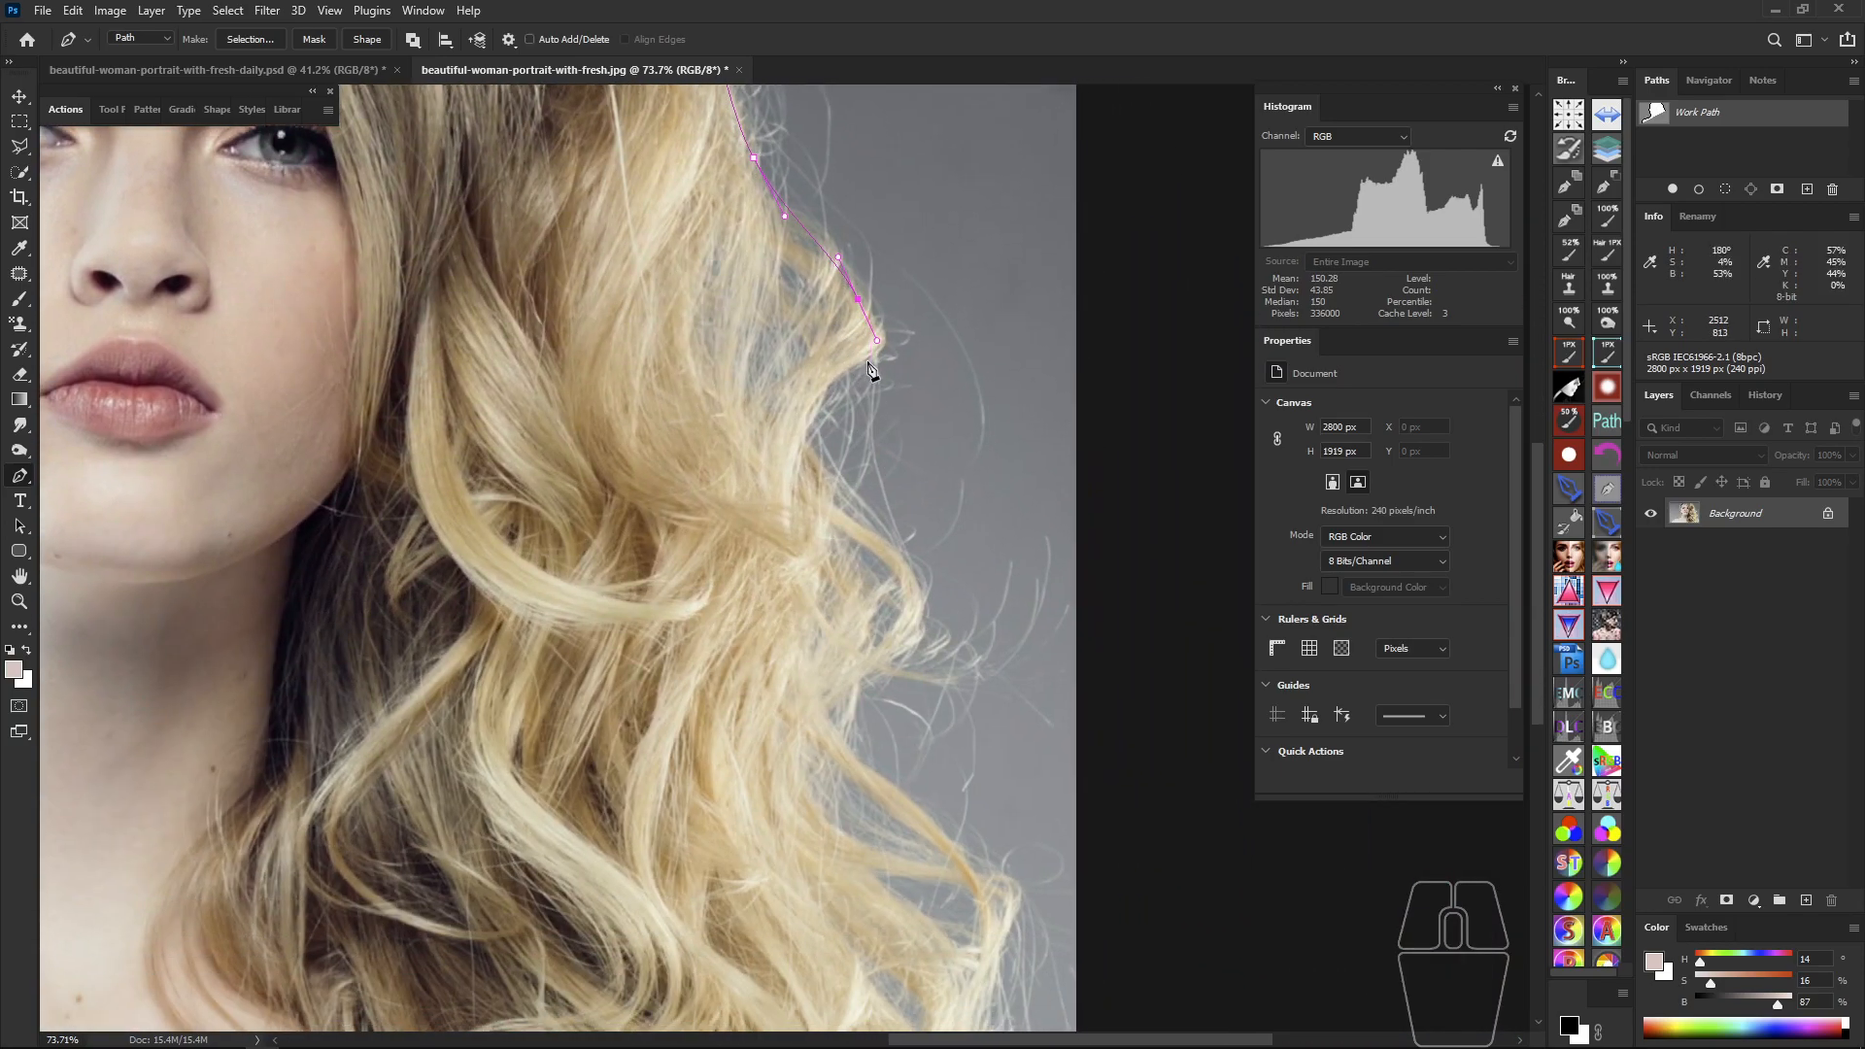
left_click_drag(887, 558, 827, 523)
left_click_drag(772, 614, 805, 661)
left_click_drag(885, 696, 714, 456)
left_click_drag(755, 547, 763, 597)
left_click_drag(713, 698, 718, 754)
left_click_drag(742, 781, 631, 775)
left_click(767, 822)
left_click_drag(631, 775, 908, 839)
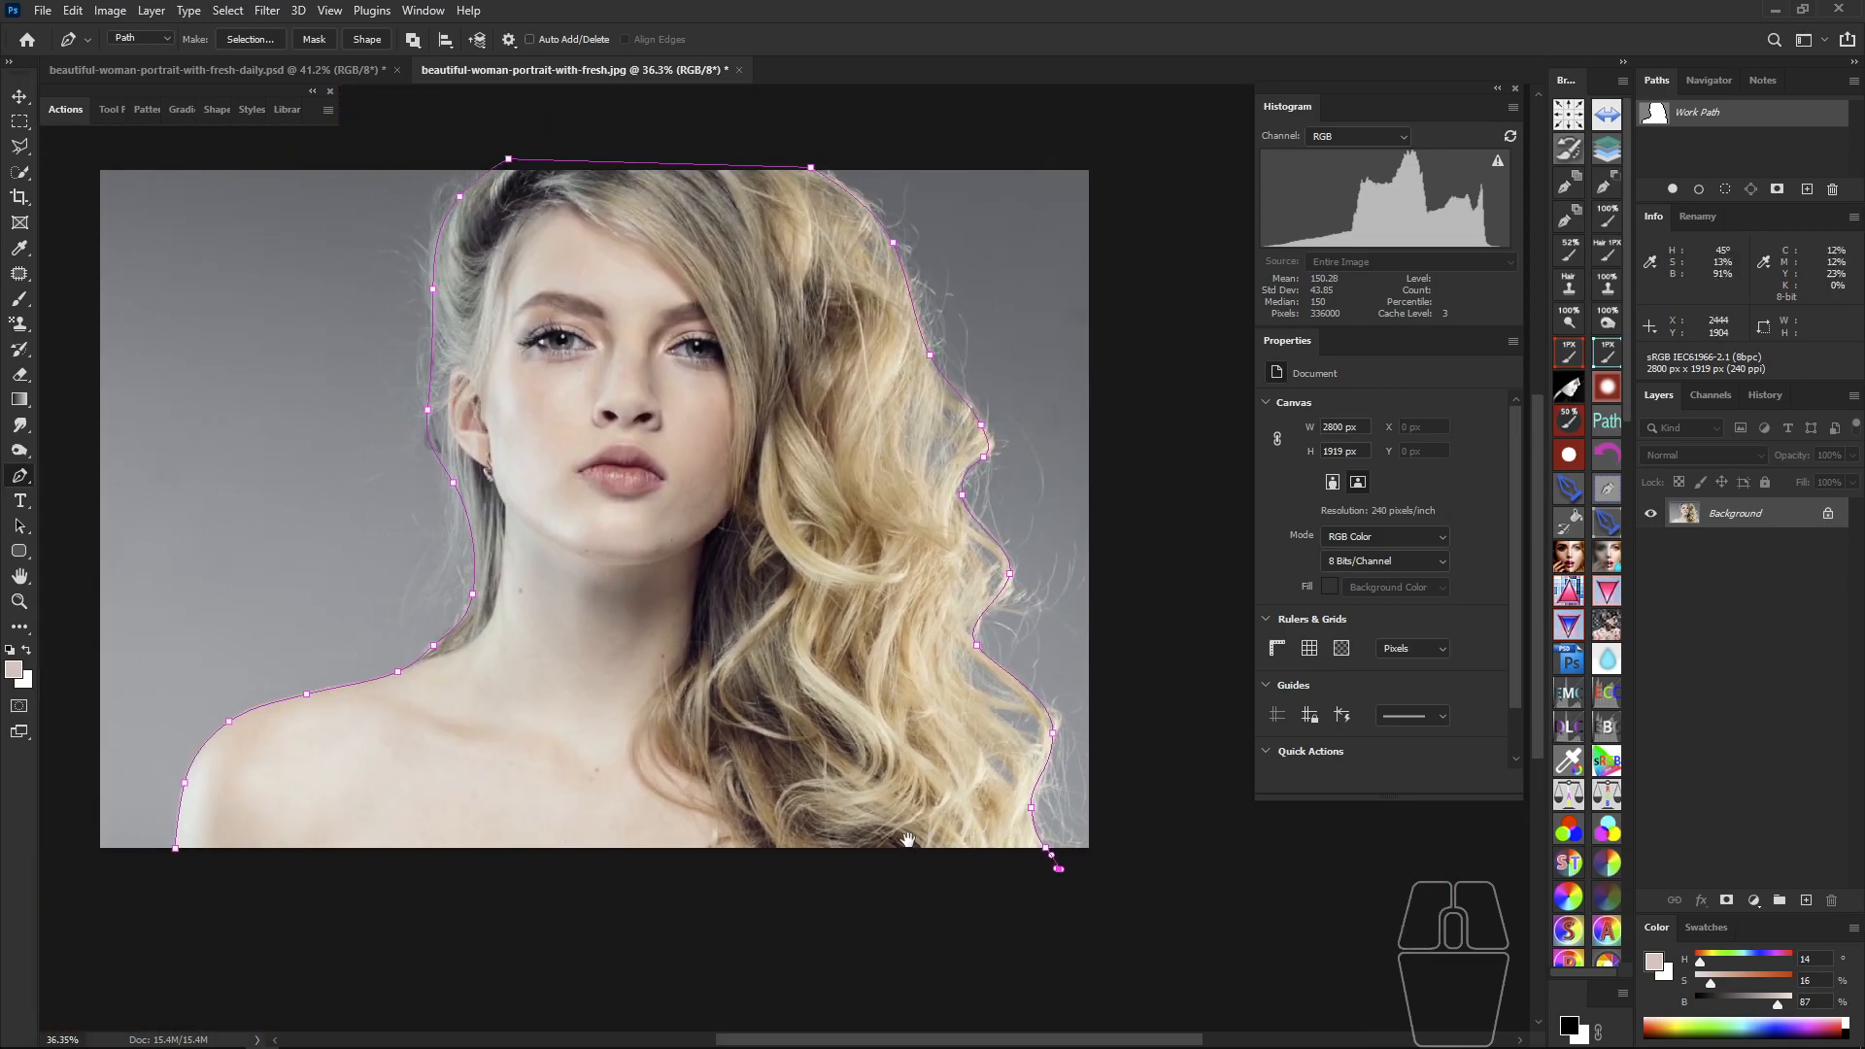
left_click(179, 845)
left_click_drag(809, 580, 723, 505)
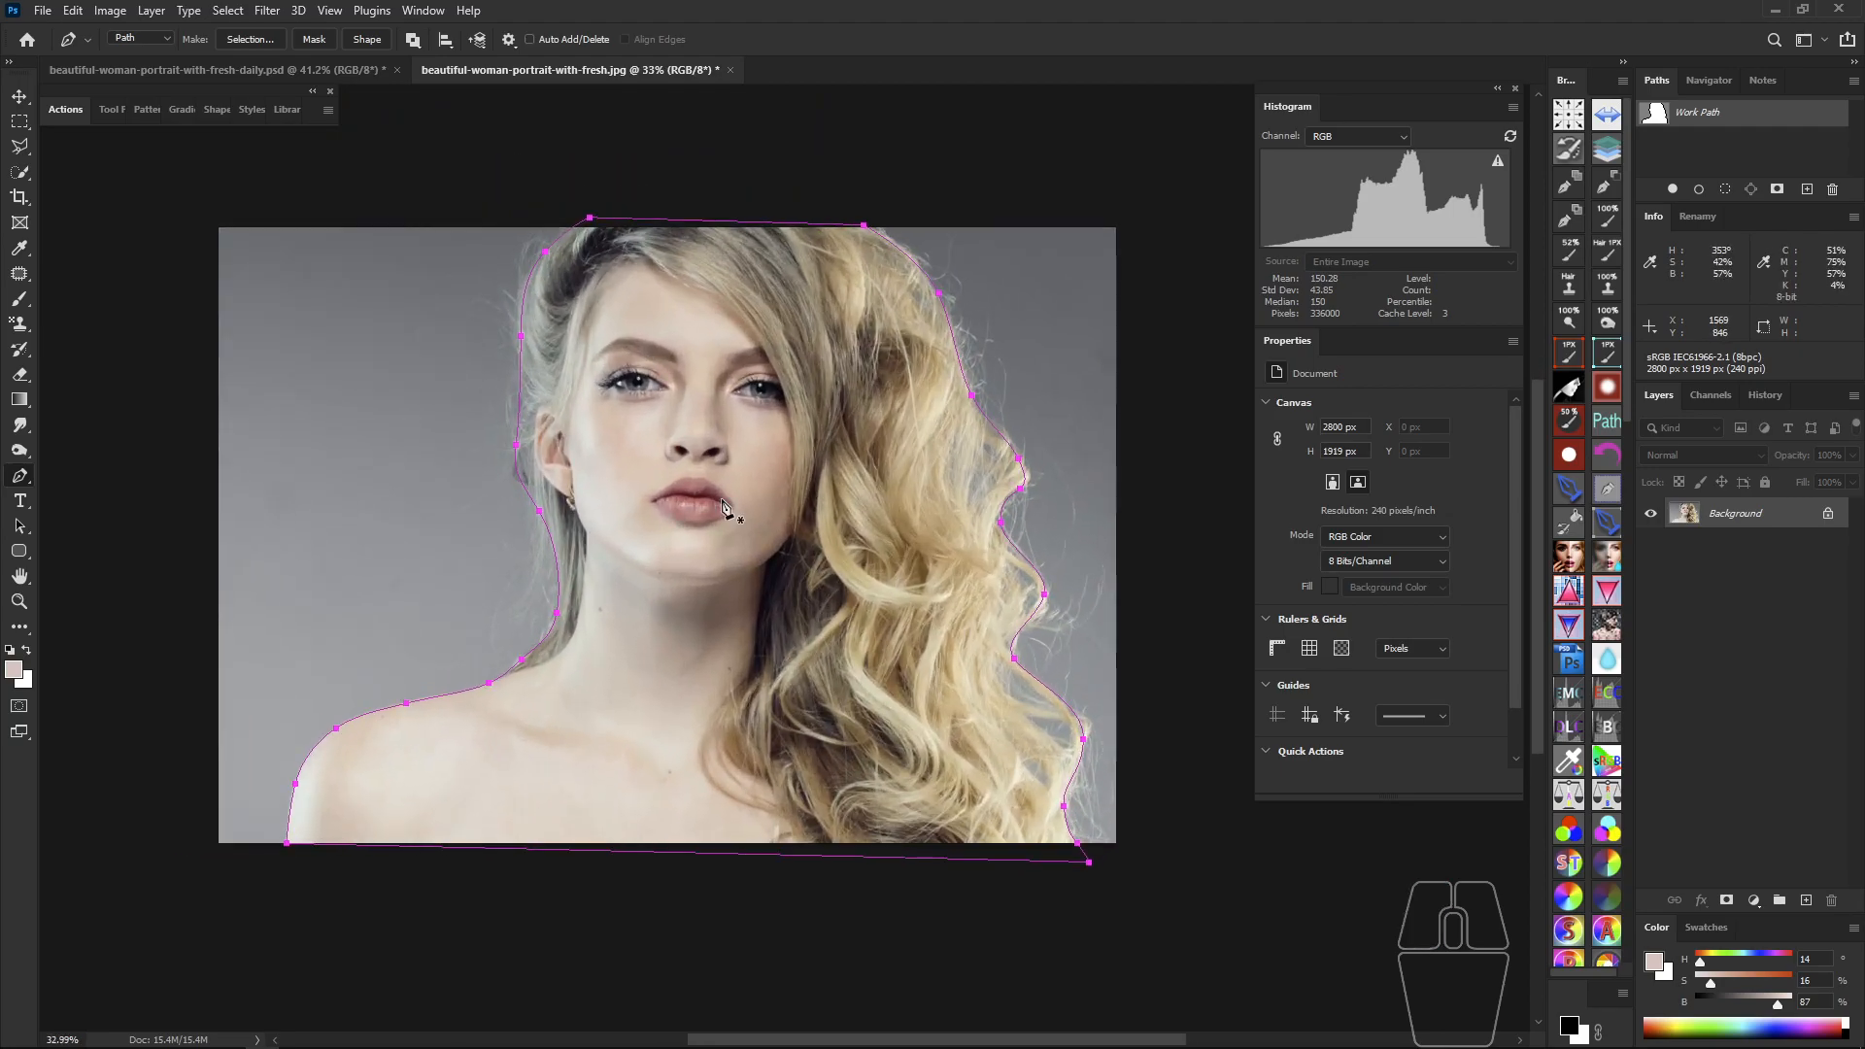
Step: Convert the path to a selection and run the PSD Make script to build a masked cutout layer over a blue fill
key("ctrl+Return")
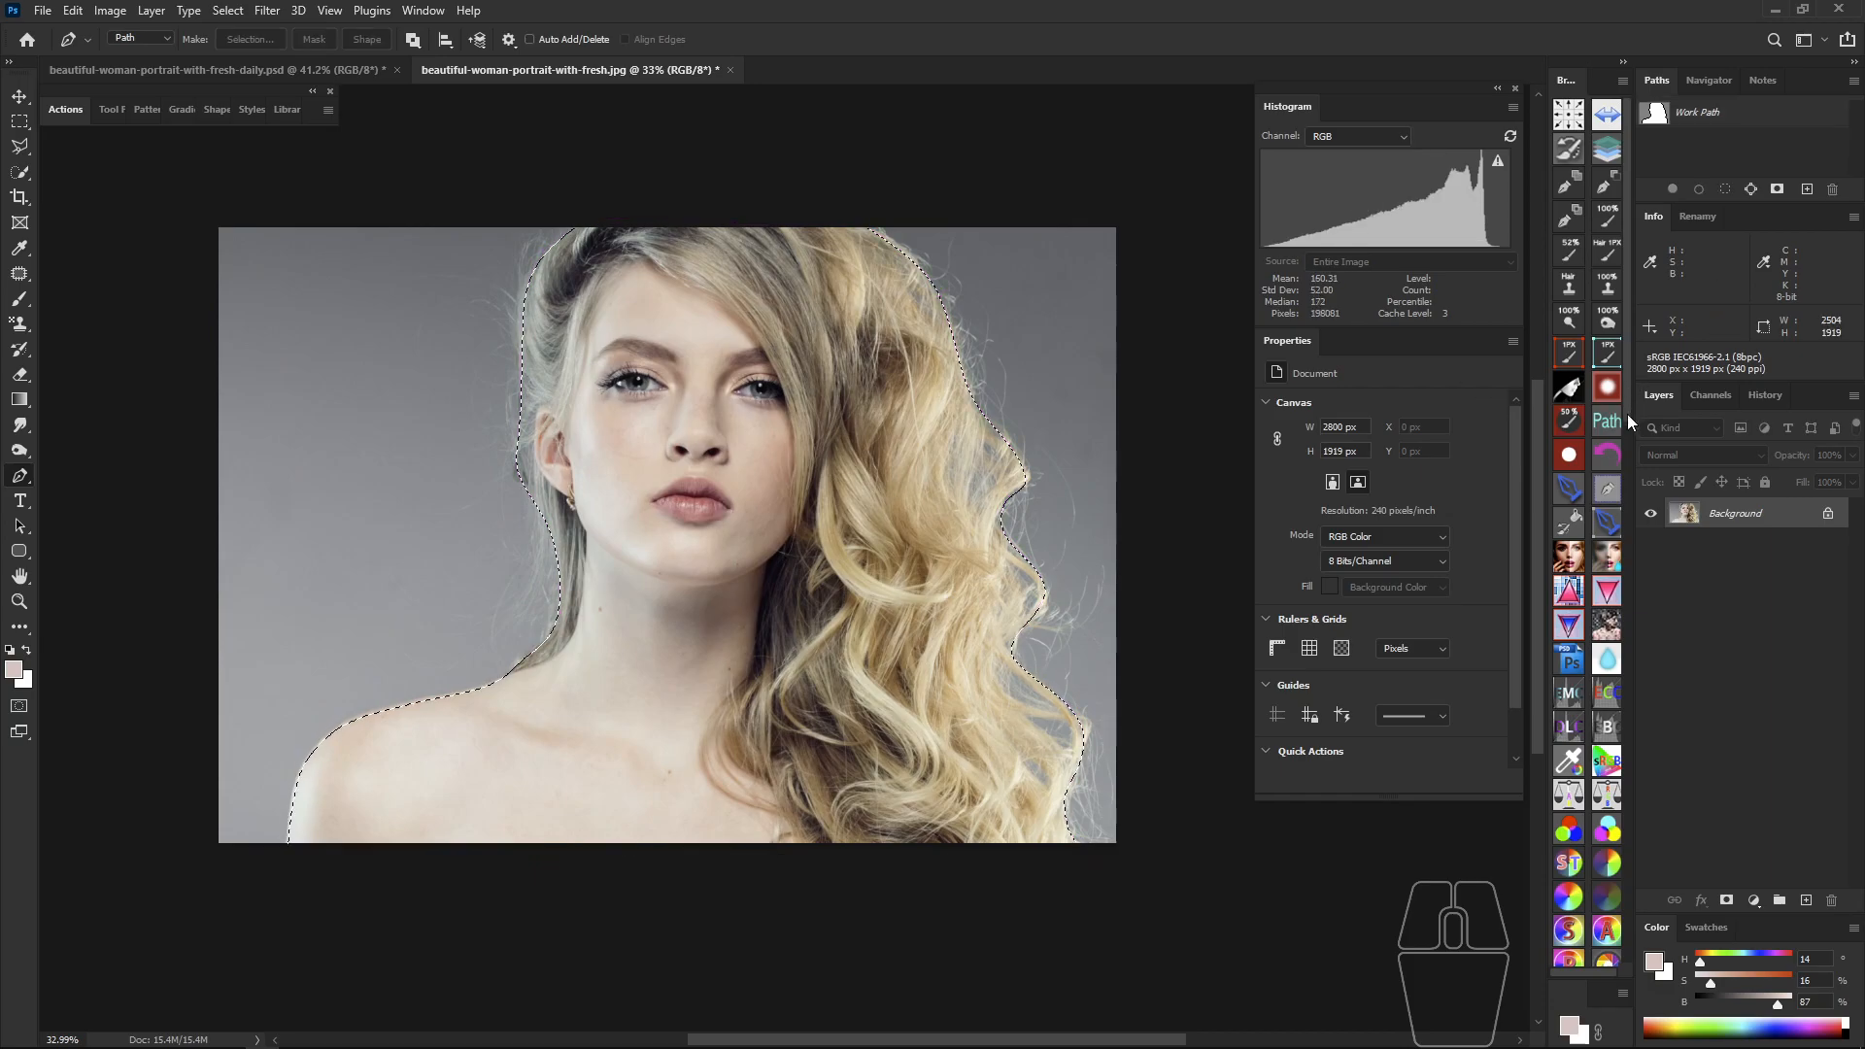
left_click(1570, 664)
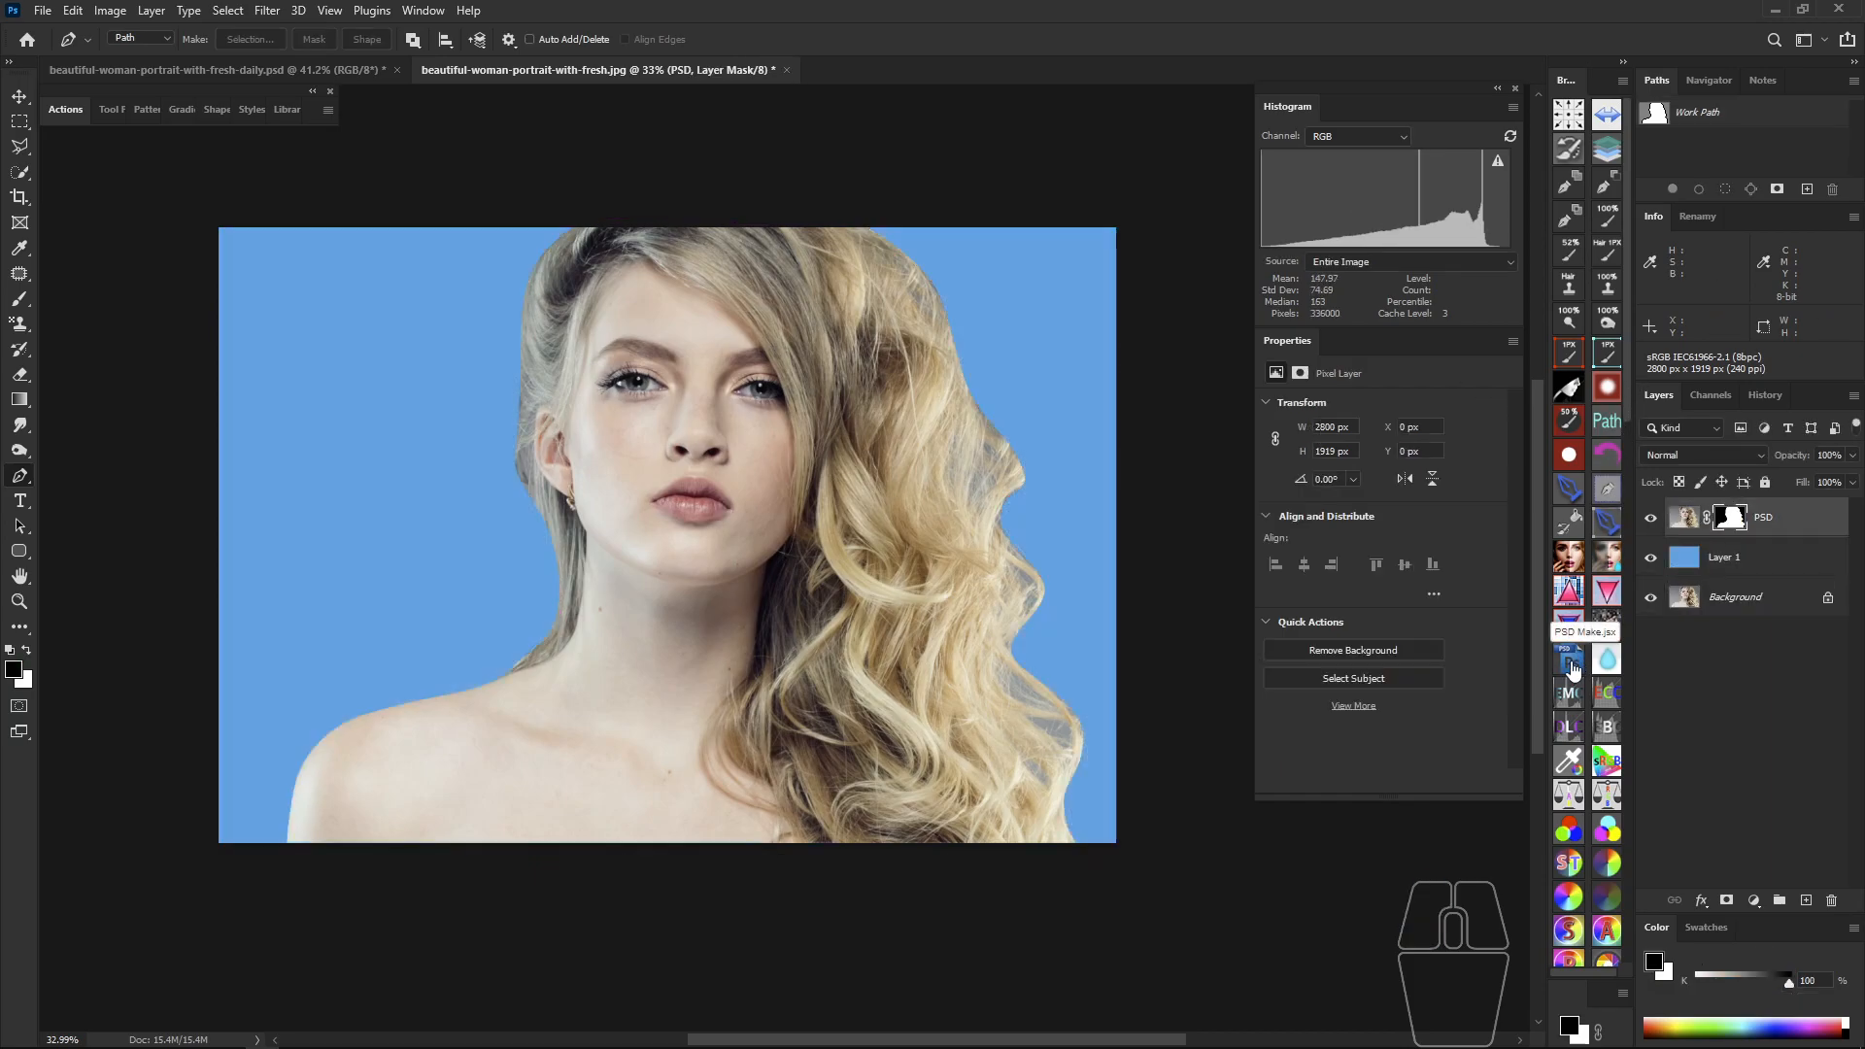
left_click_drag(983, 530, 1025, 541)
Step: Refine the PSD layer's mask in Select and Mask, brushing the hair edges on both sides of the head with the Refine Edge Brush
left_click(1730, 518)
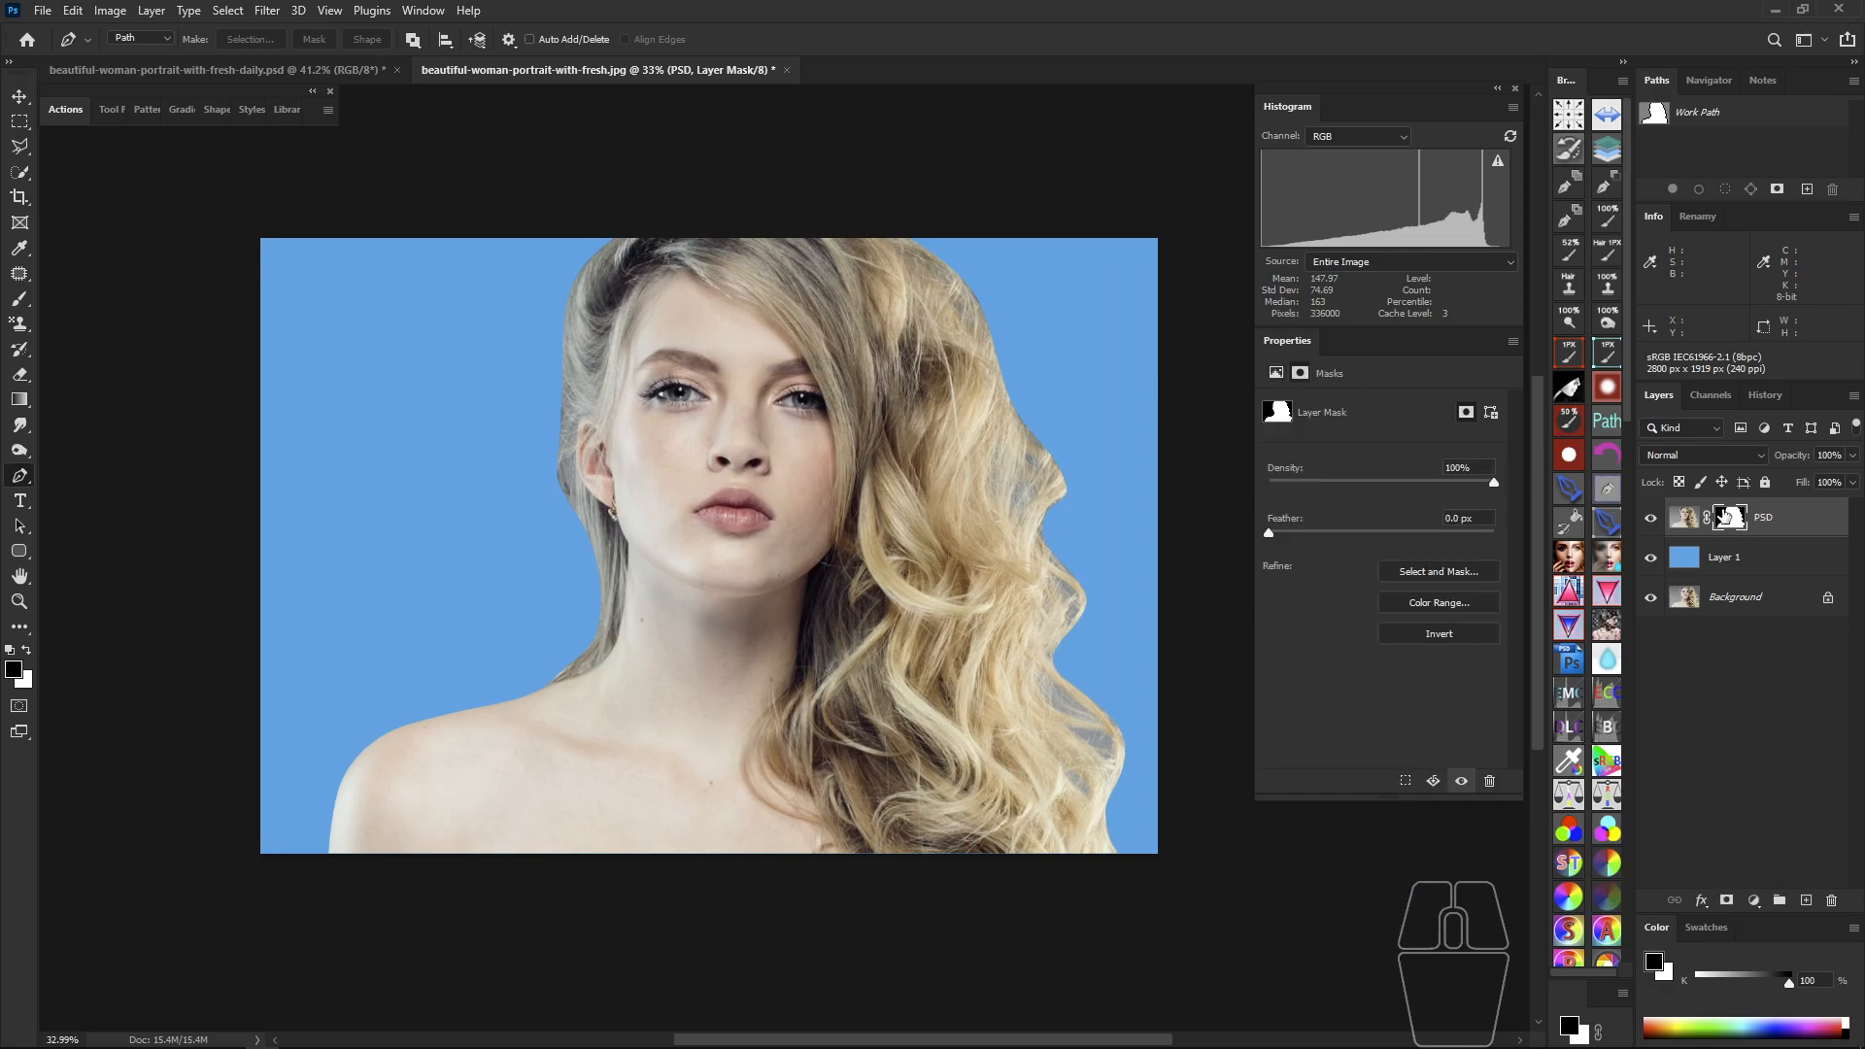
left_click(1451, 575)
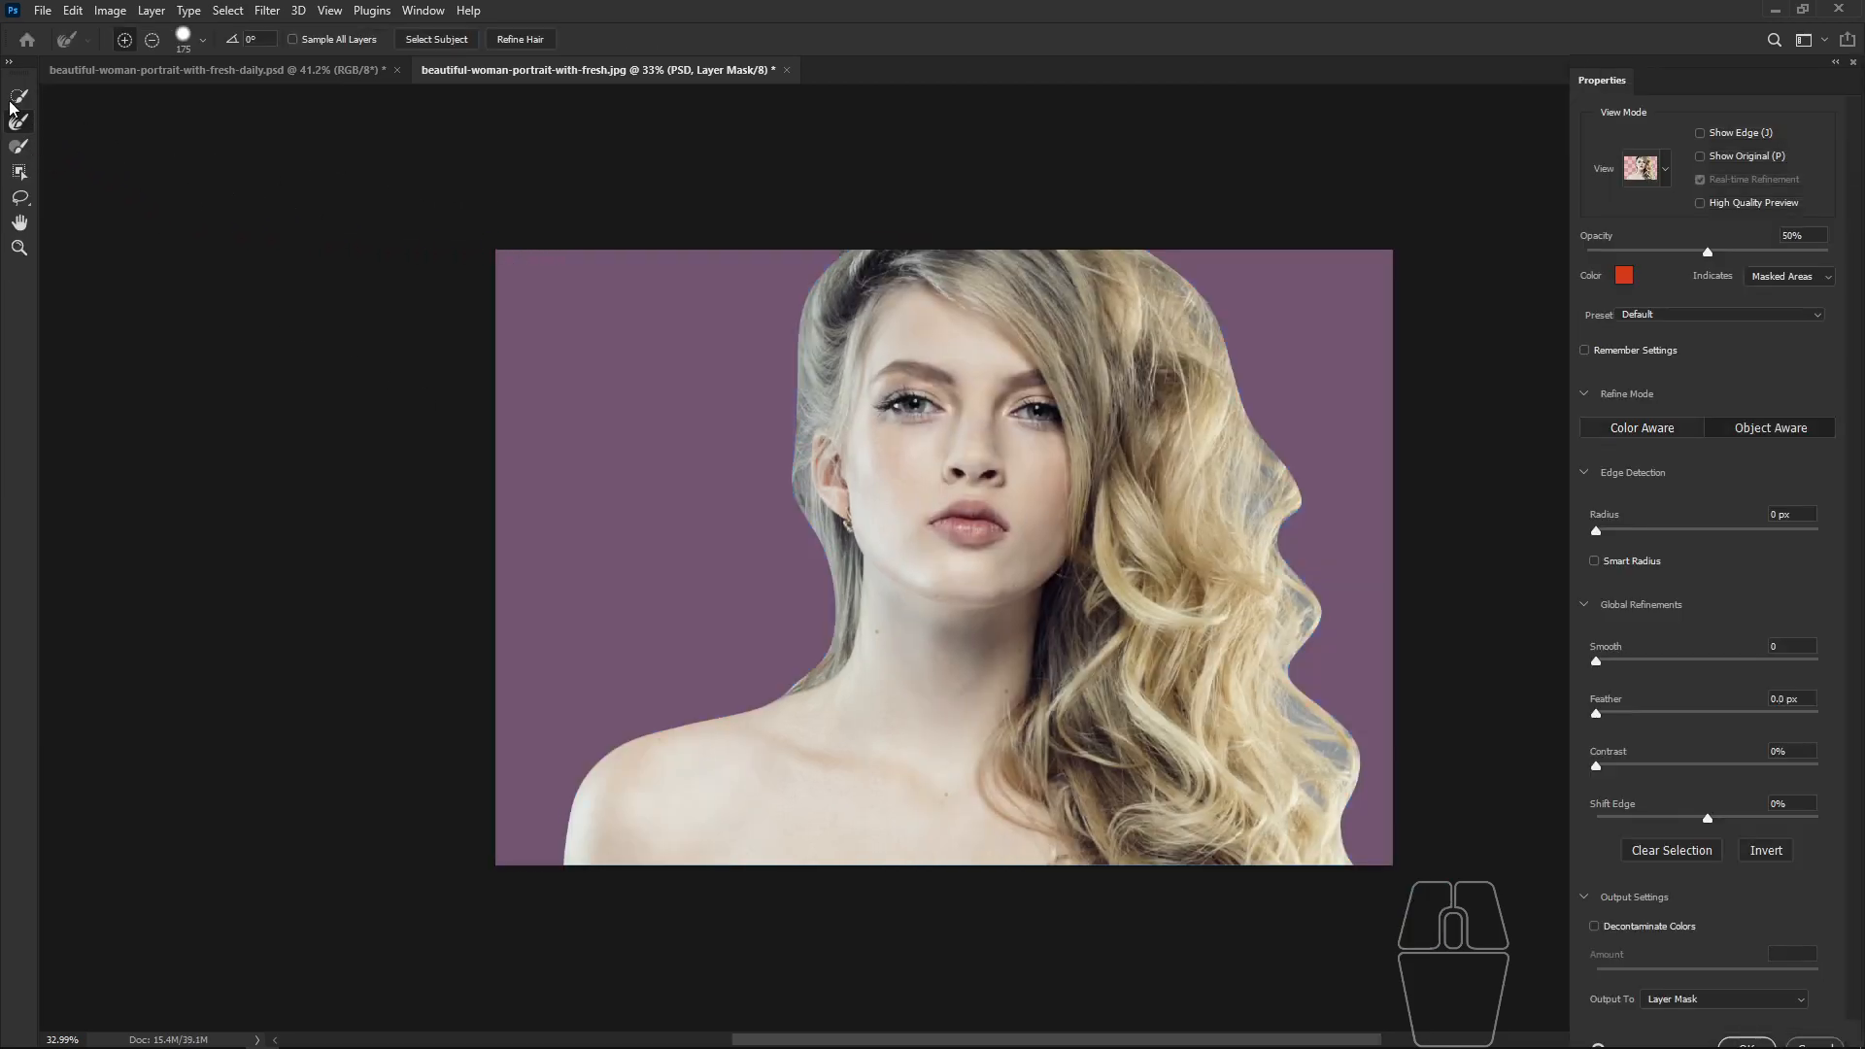
left_click(19, 121)
left_click_drag(840, 250, 805, 316)
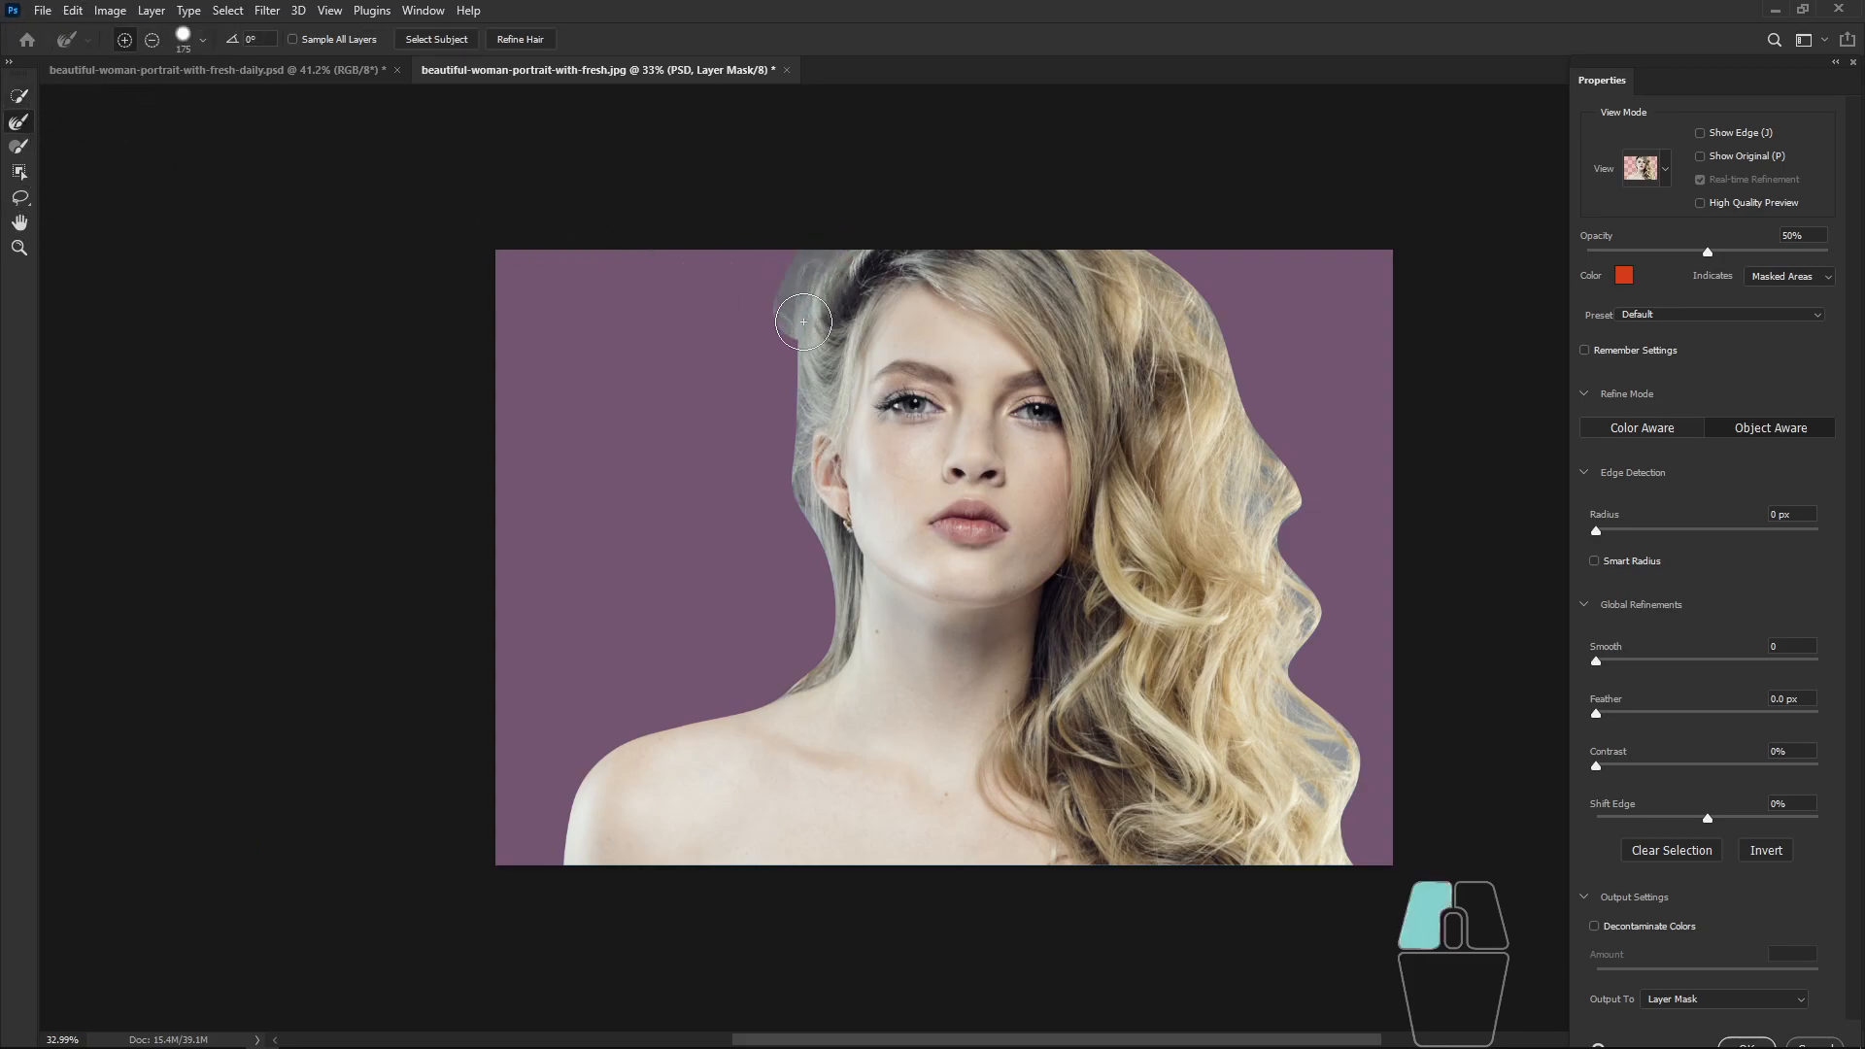
mouse_move(825, 552)
left_mouse_down()
mouse_move(833, 611)
mouse_move(772, 695)
left_mouse_up()
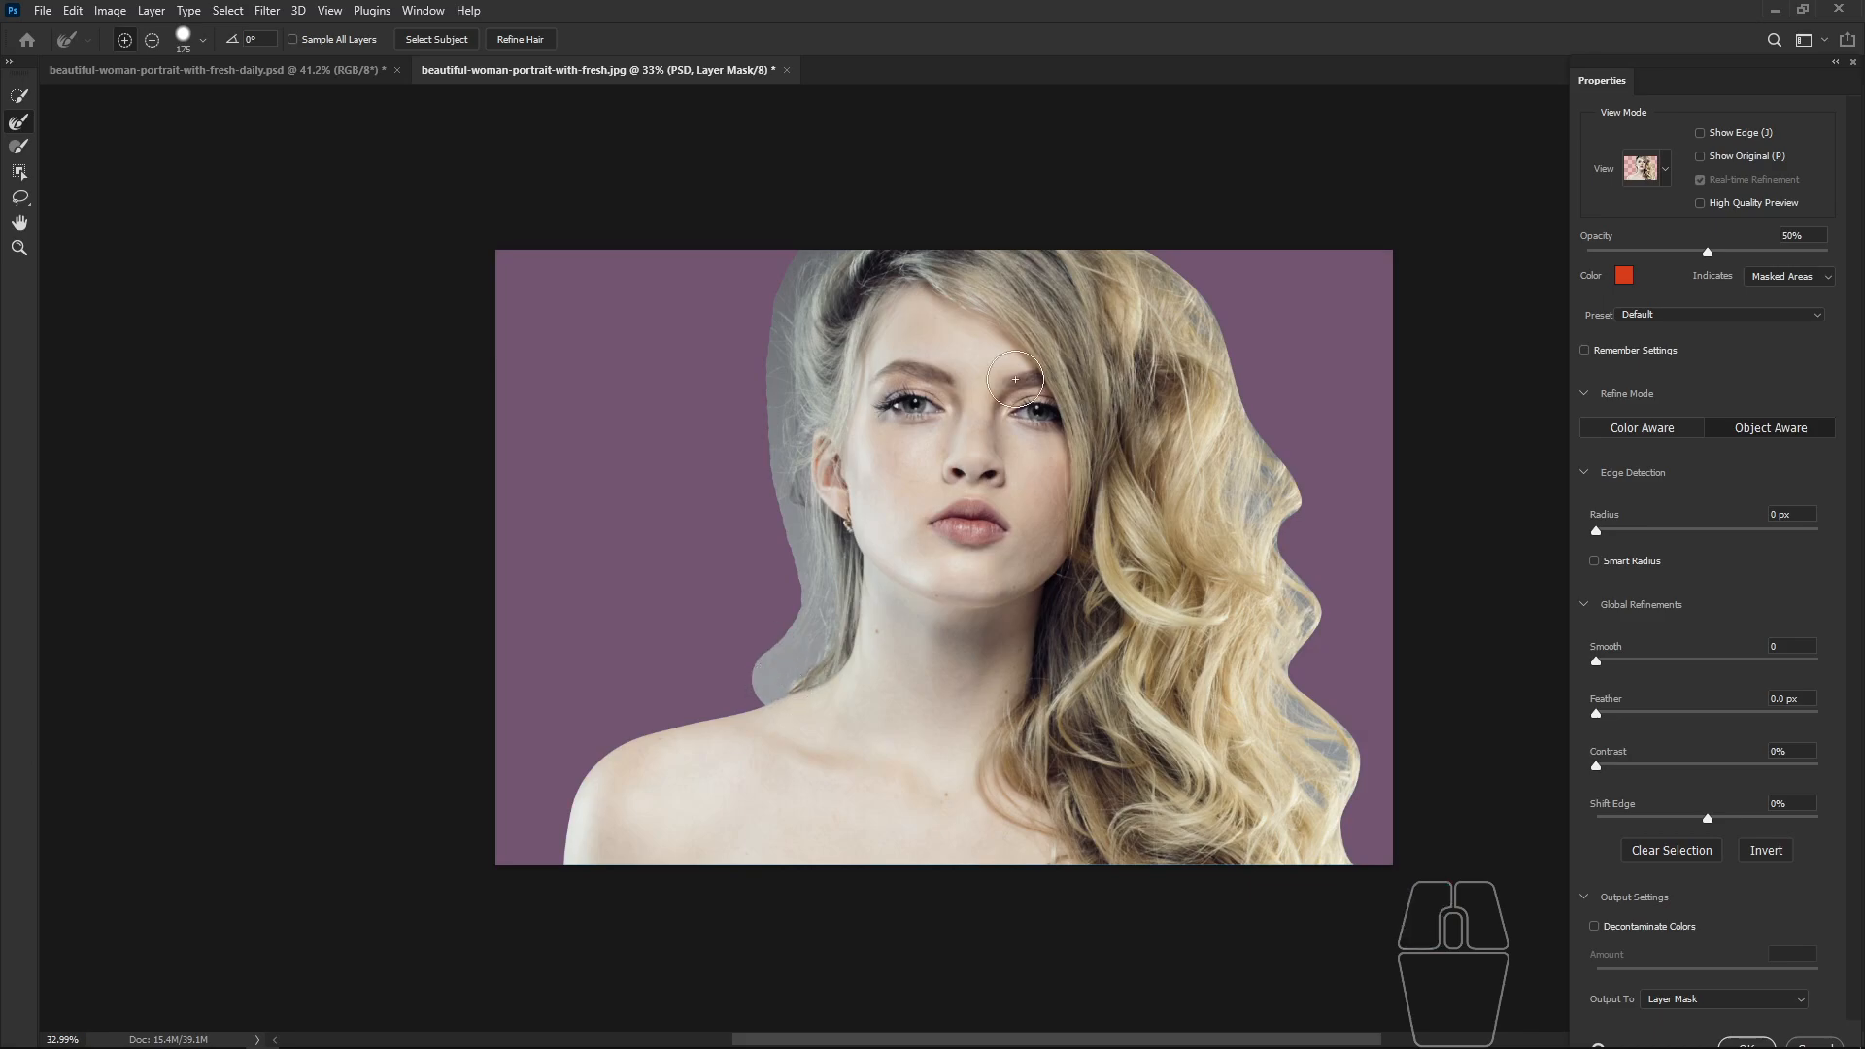
left_click_drag(1145, 242, 1218, 328)
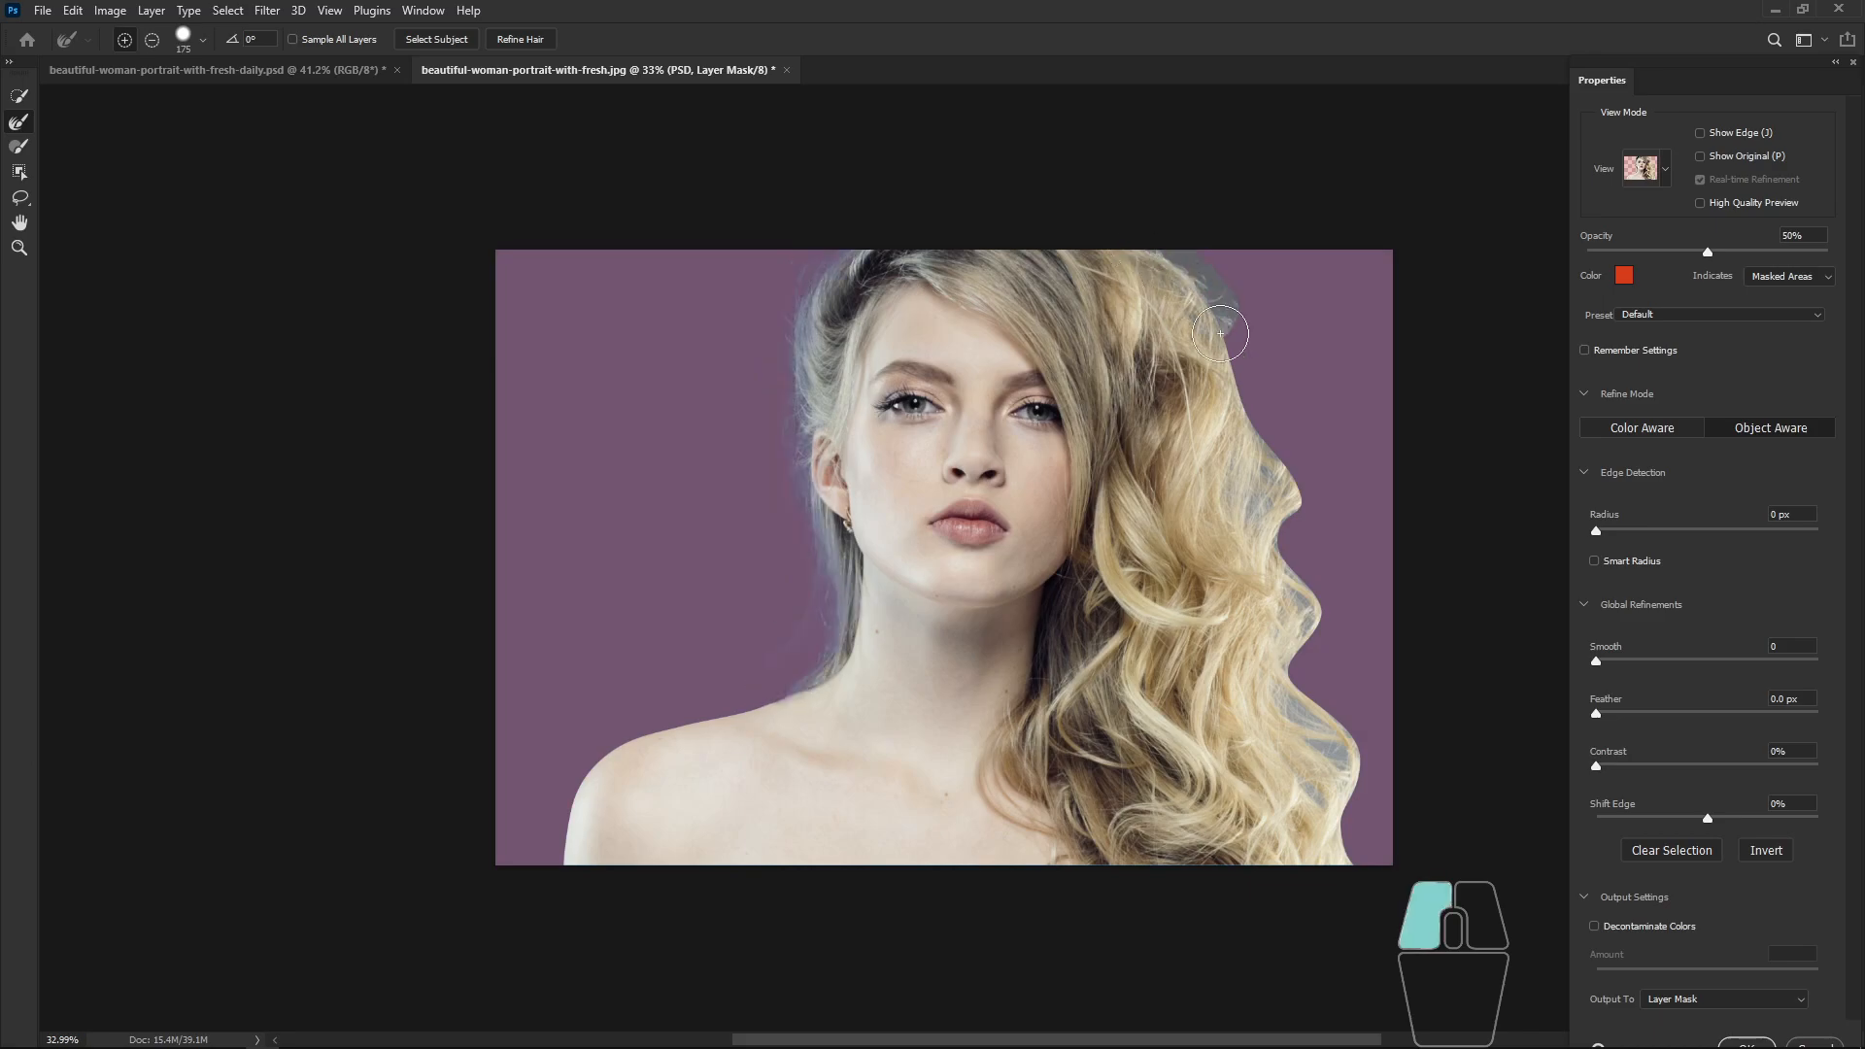
mouse_move(1256, 432)
left_mouse_down()
mouse_move(1289, 492)
mouse_move(1300, 658)
left_mouse_up()
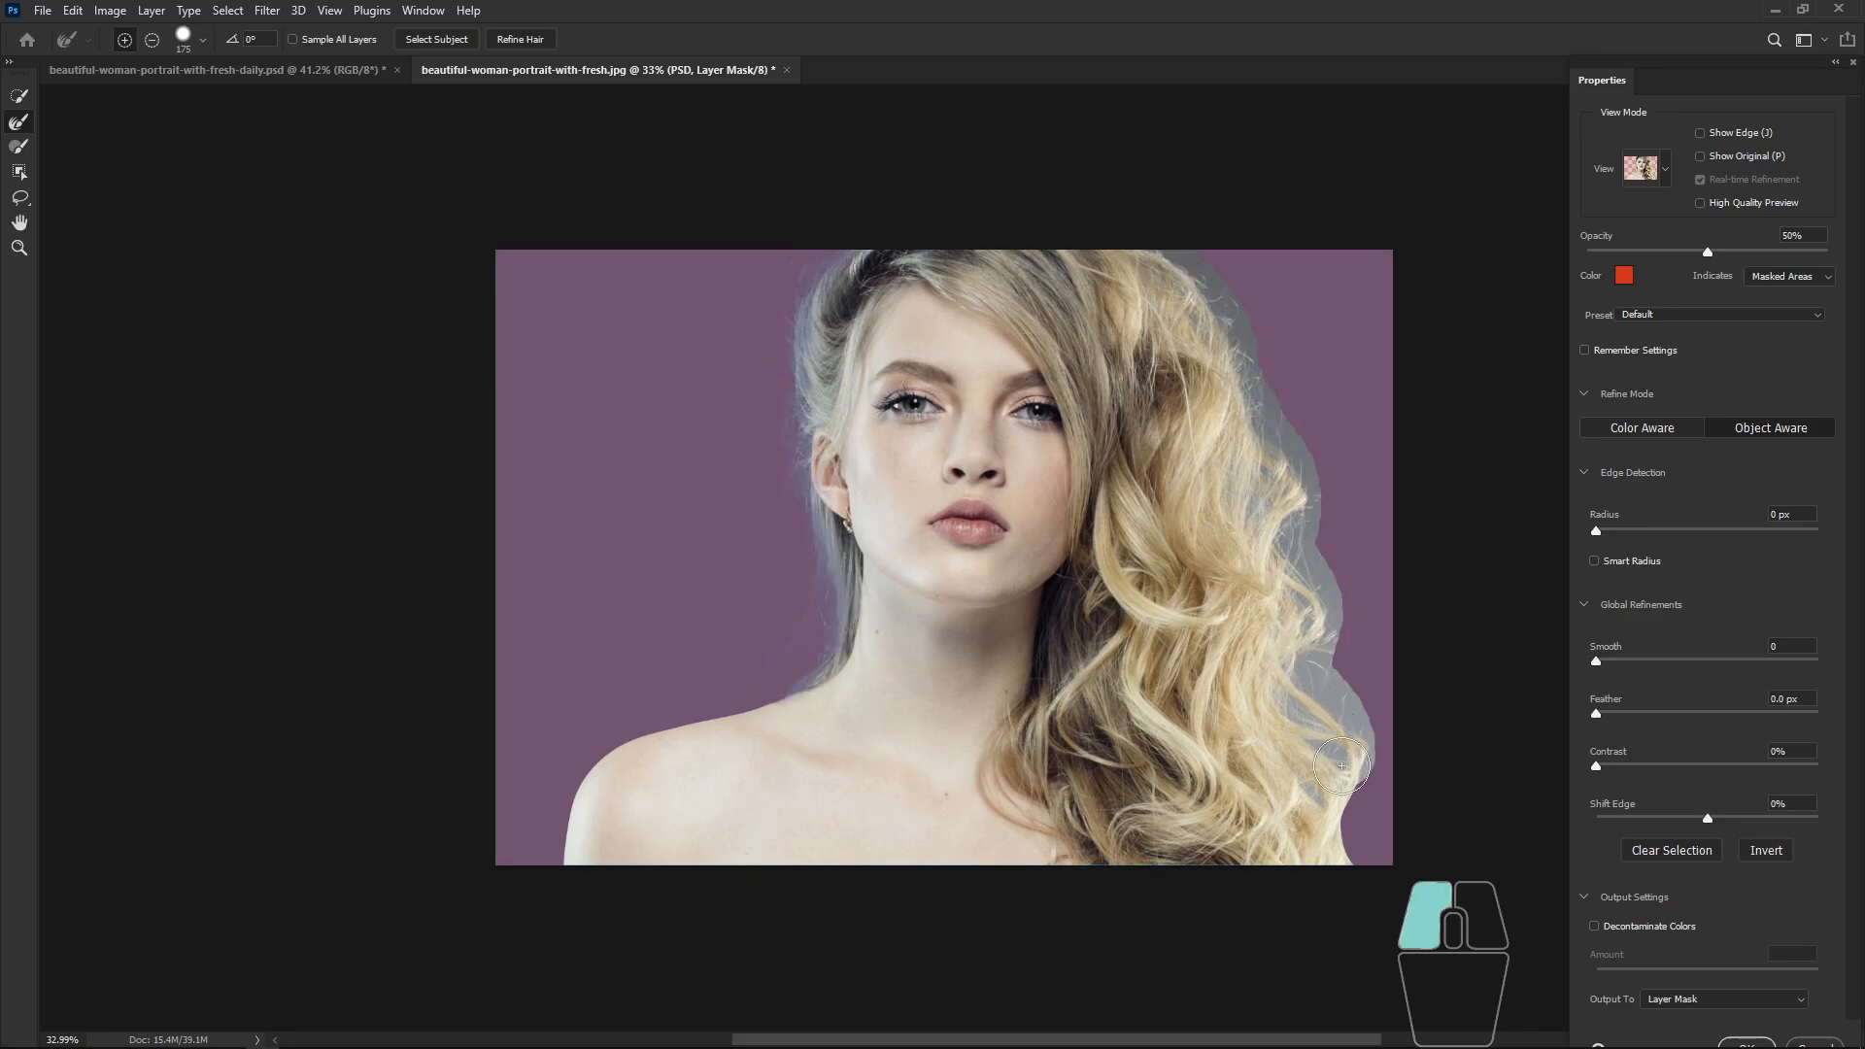
left_click_drag(1320, 783, 1372, 807)
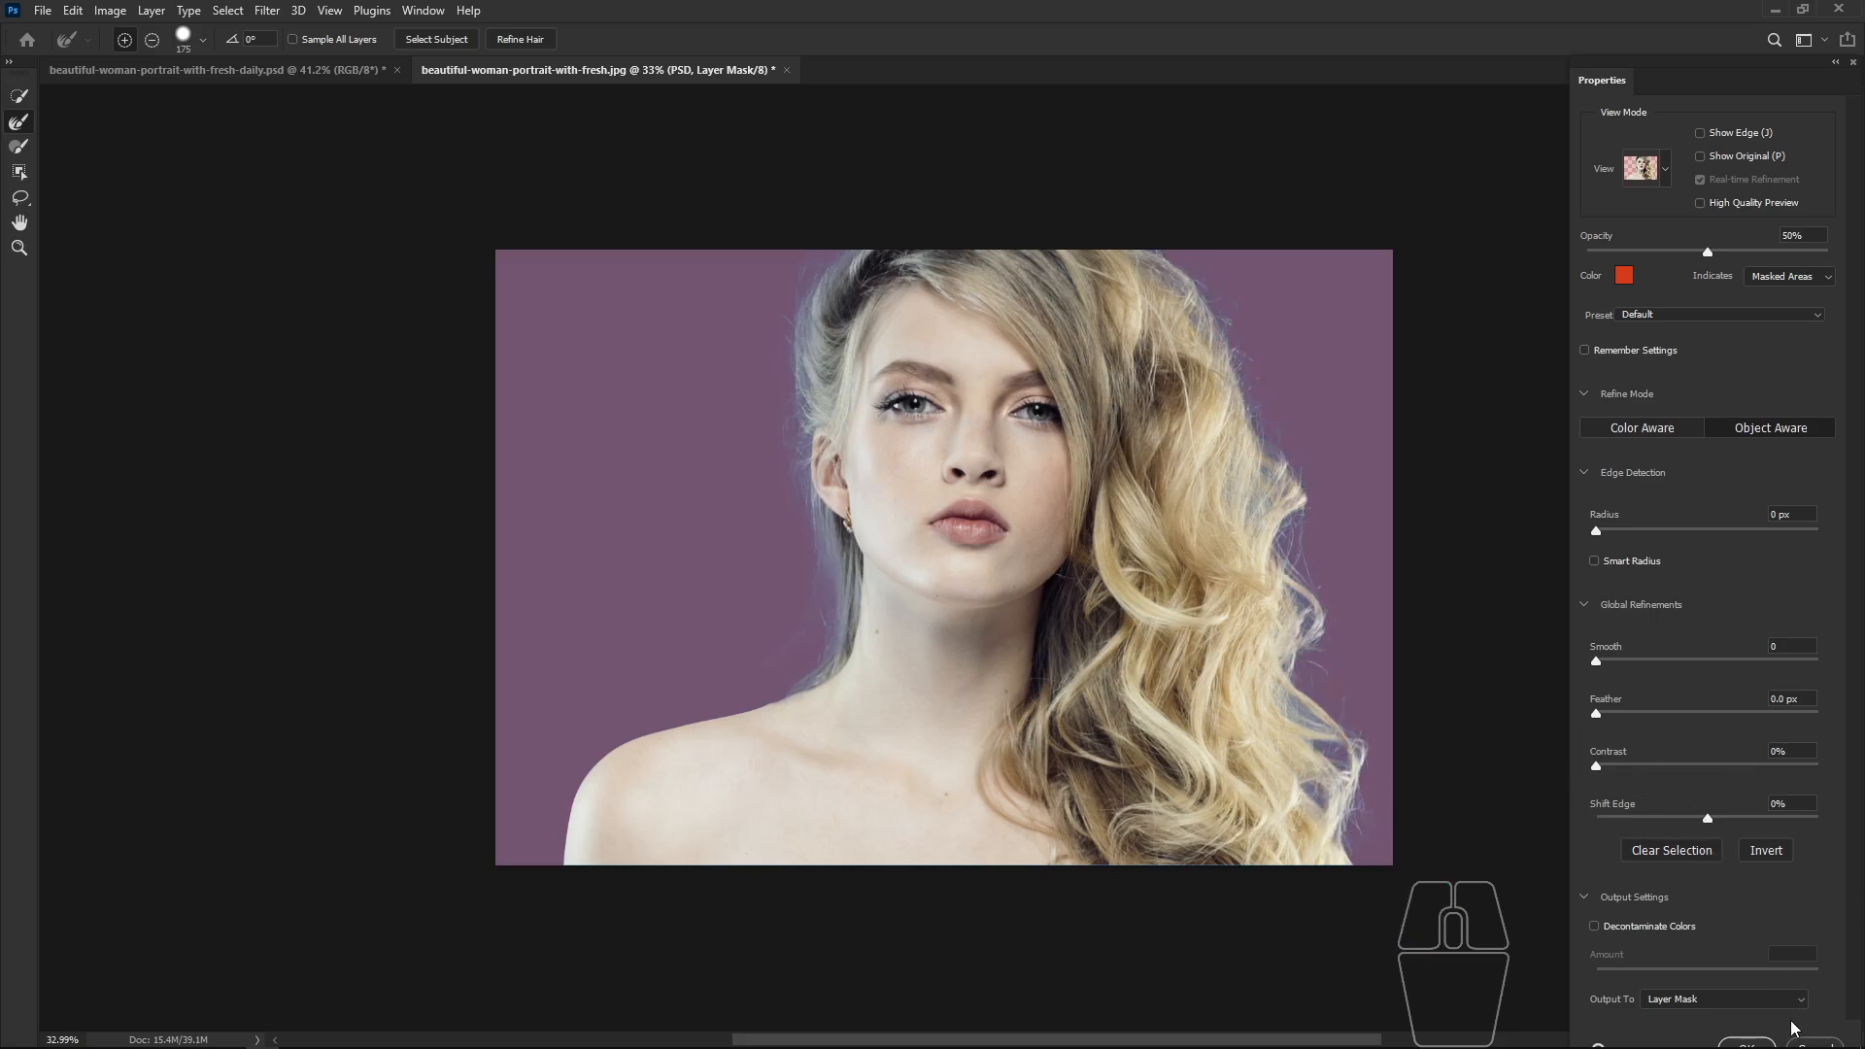
left_click(1748, 1043)
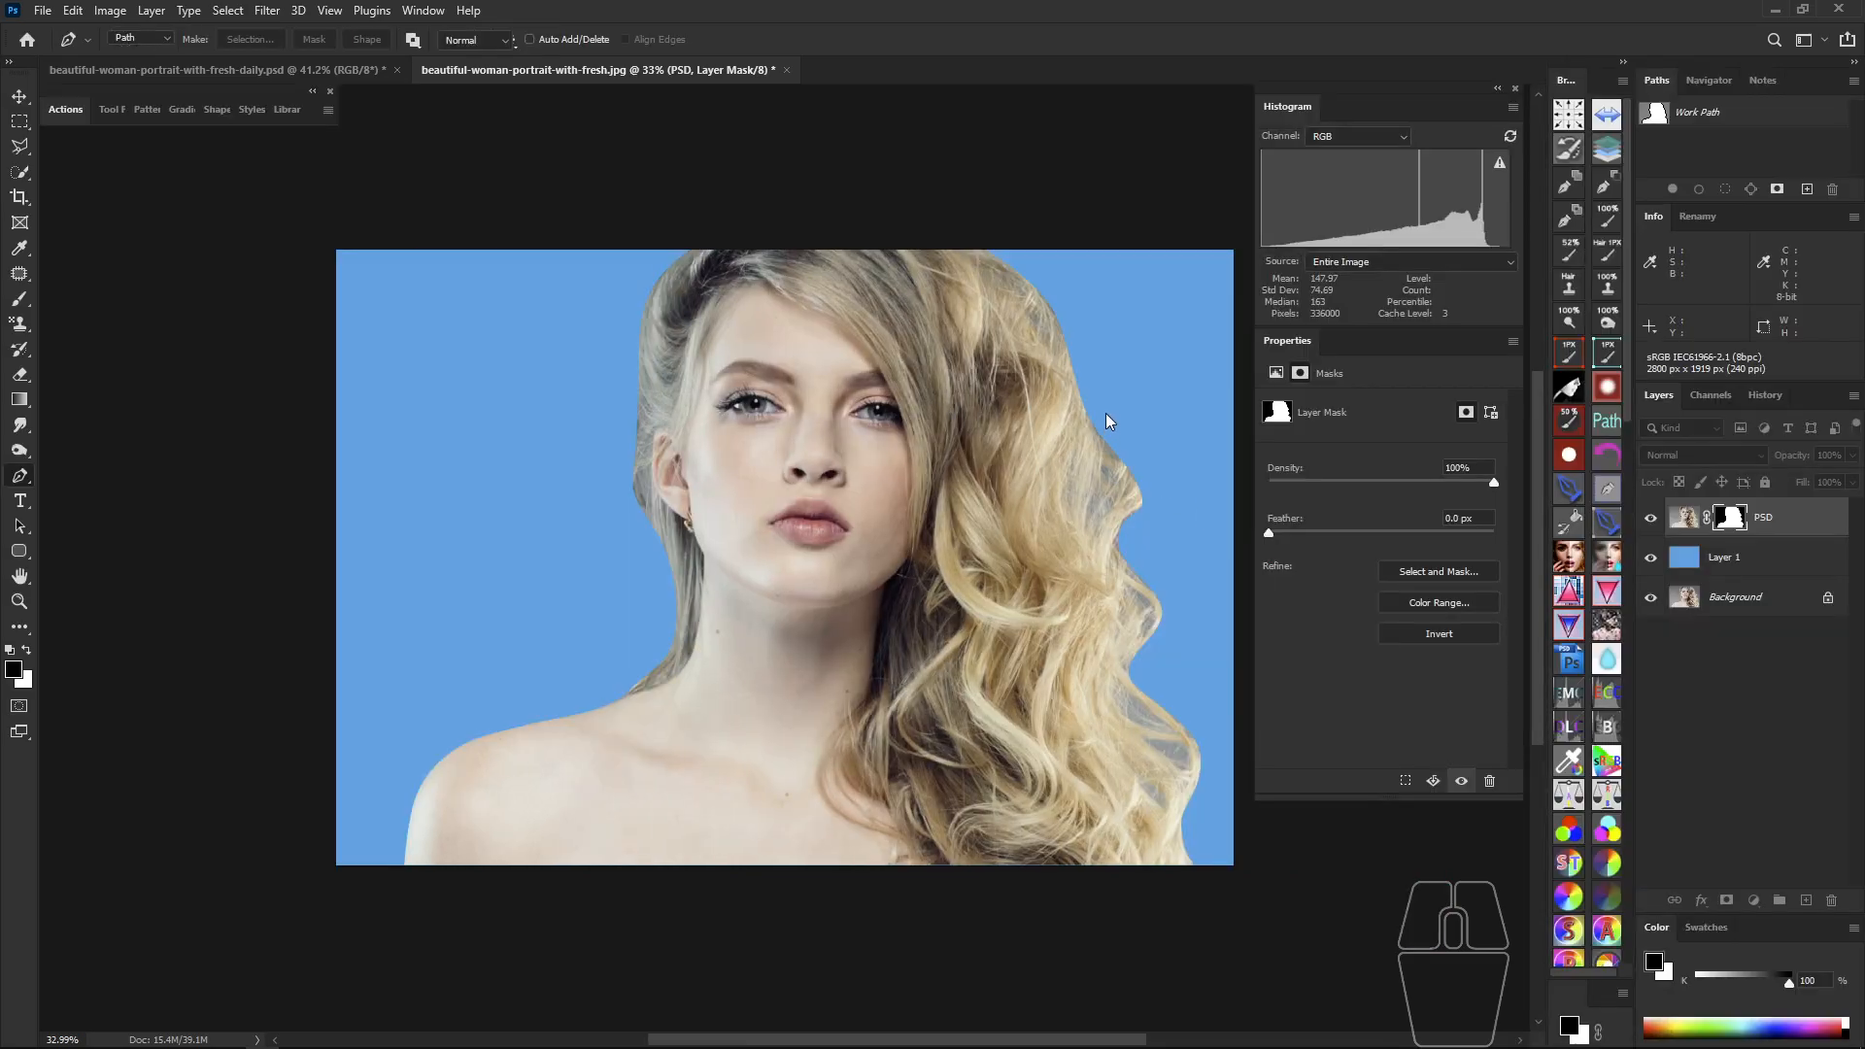
Step: Display the PSD layer's mask on its own and prepare a soft brush of about 76 px with black paint
scroll(1074, 391, "up", 2)
left_click(1726, 525, "alt")
scroll(951, 500, "up", 5)
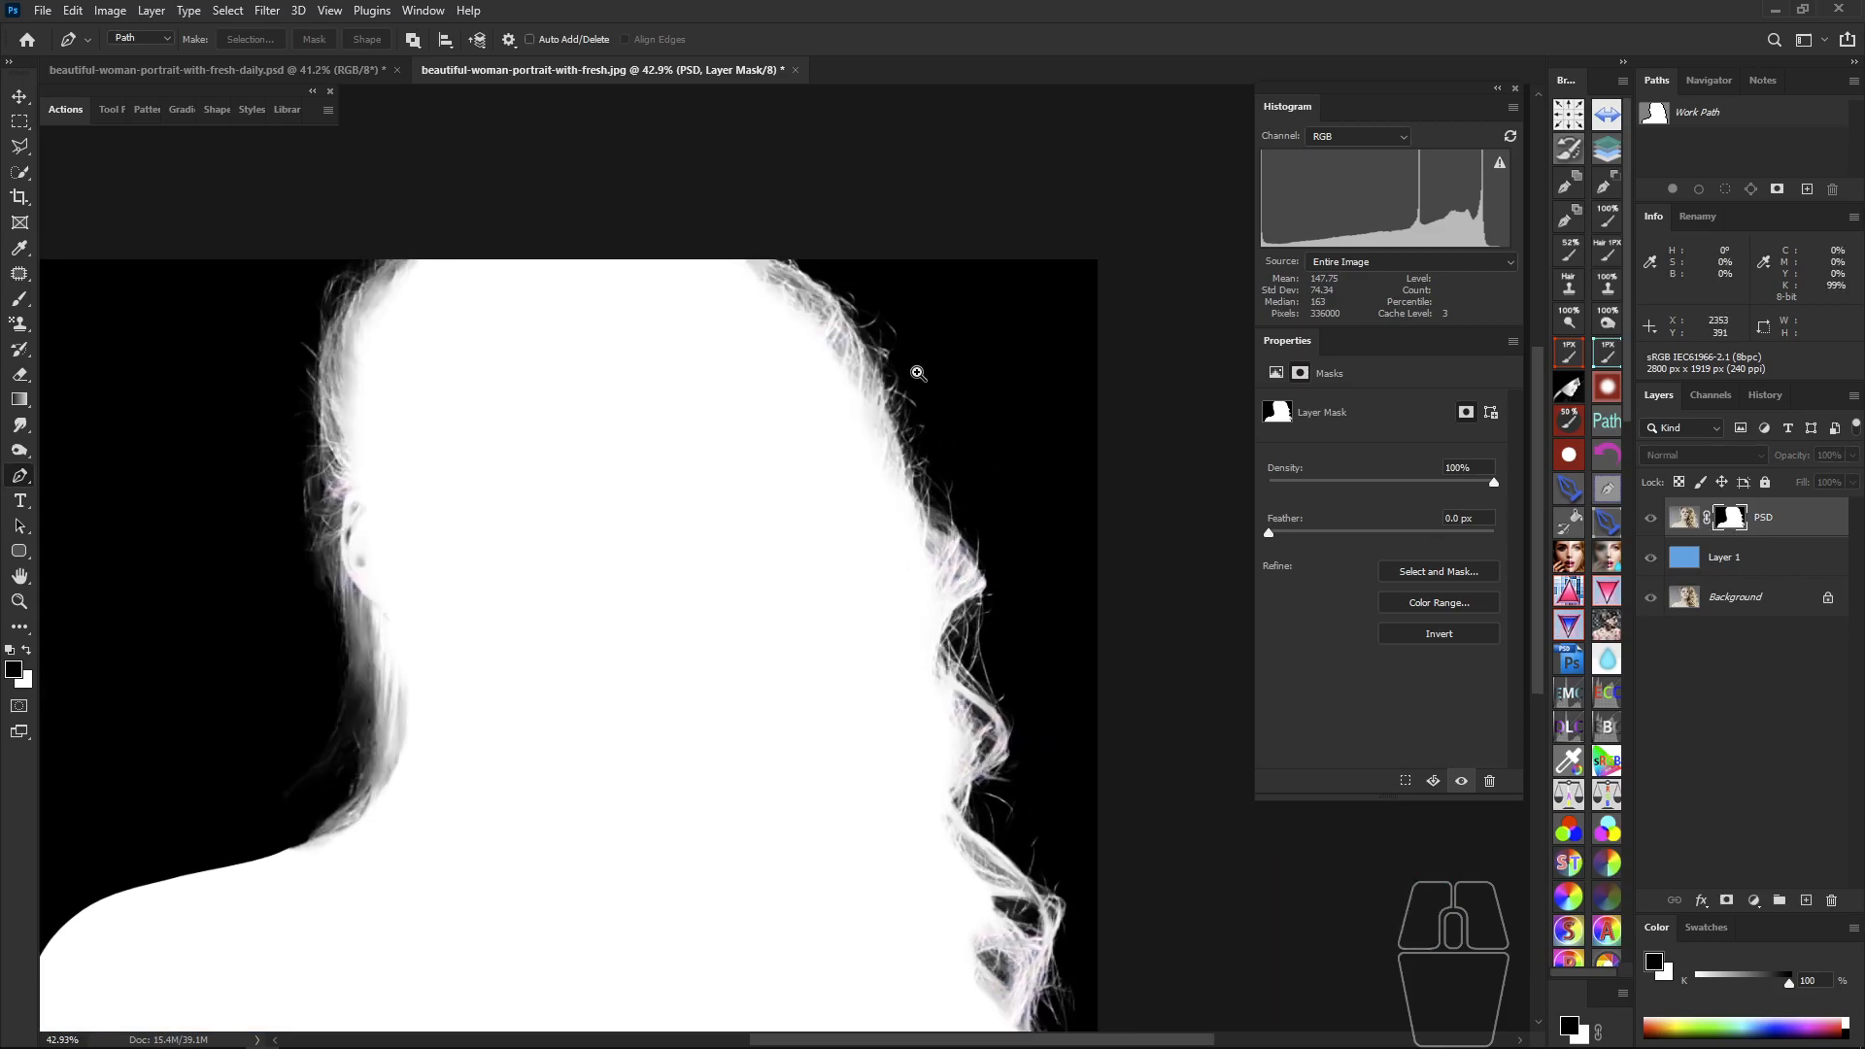
left_click(1570, 248)
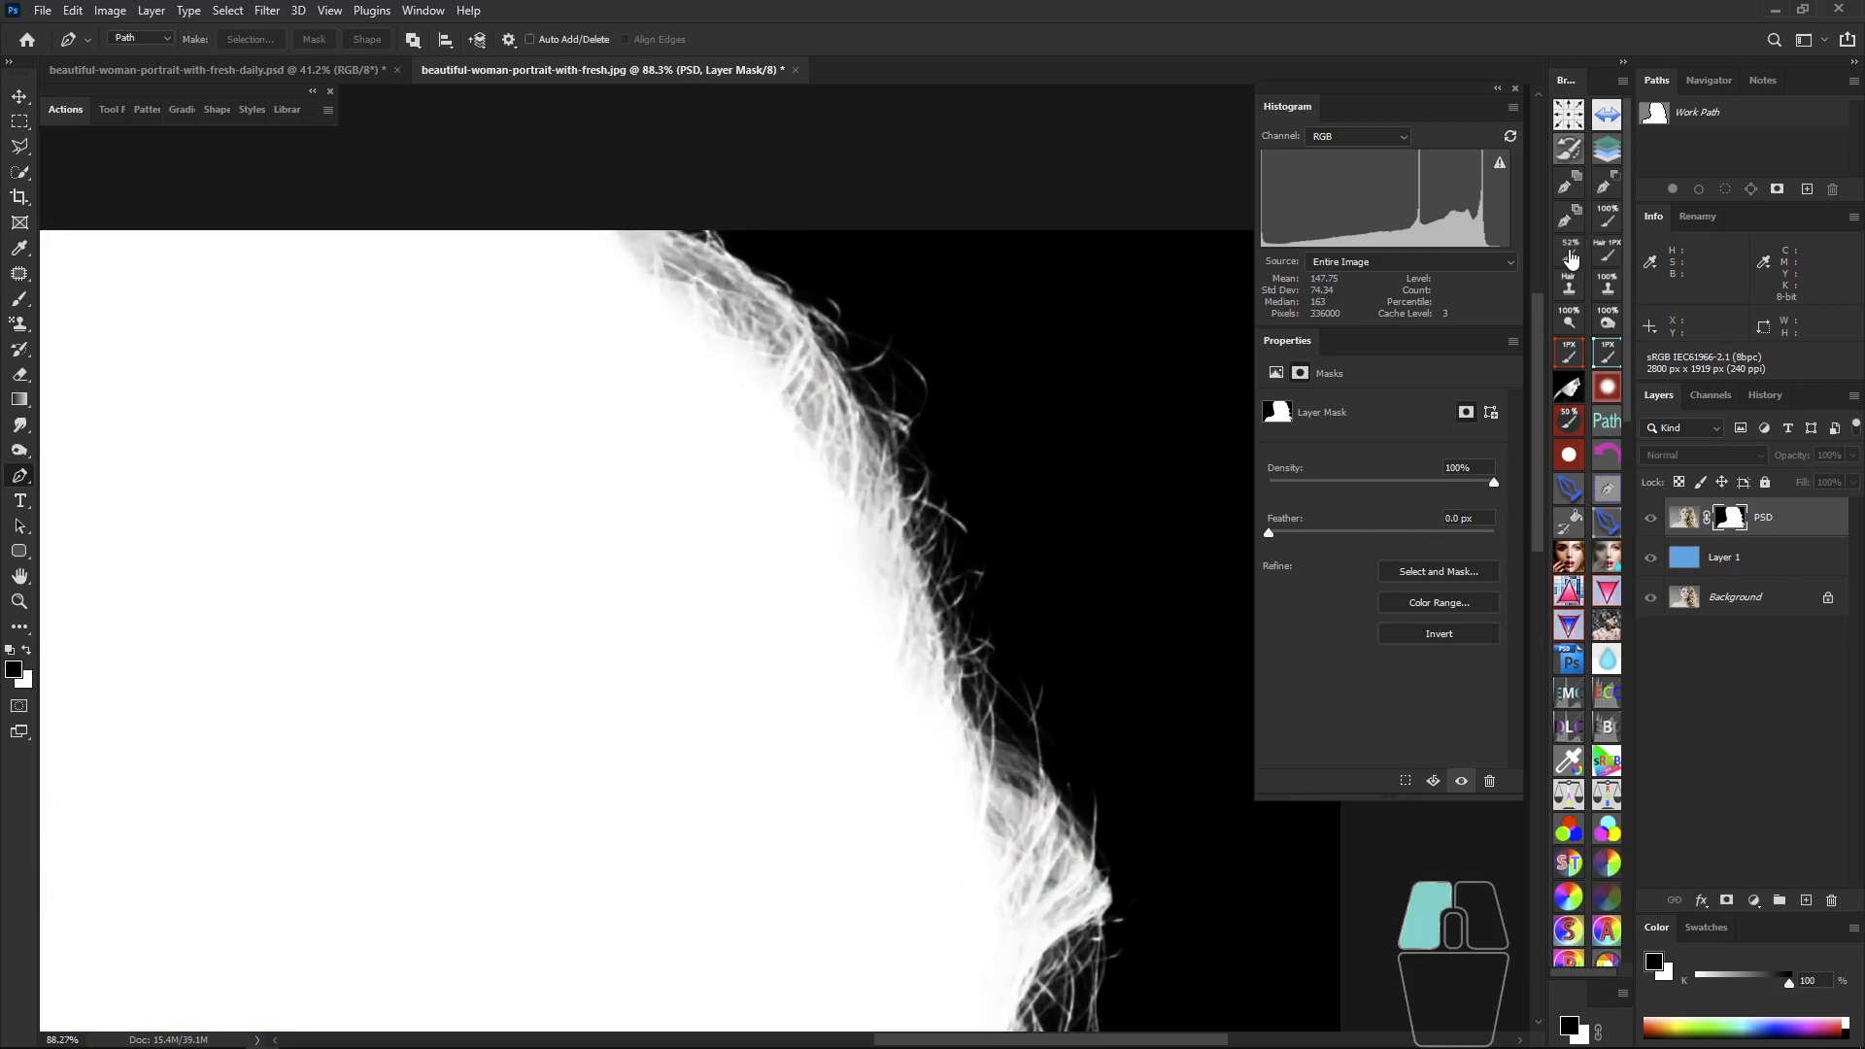
left_click_drag(687, 333, 717, 277)
left_click_drag(375, 43, 574, 42)
left_click_drag(1040, 334, 865, 390)
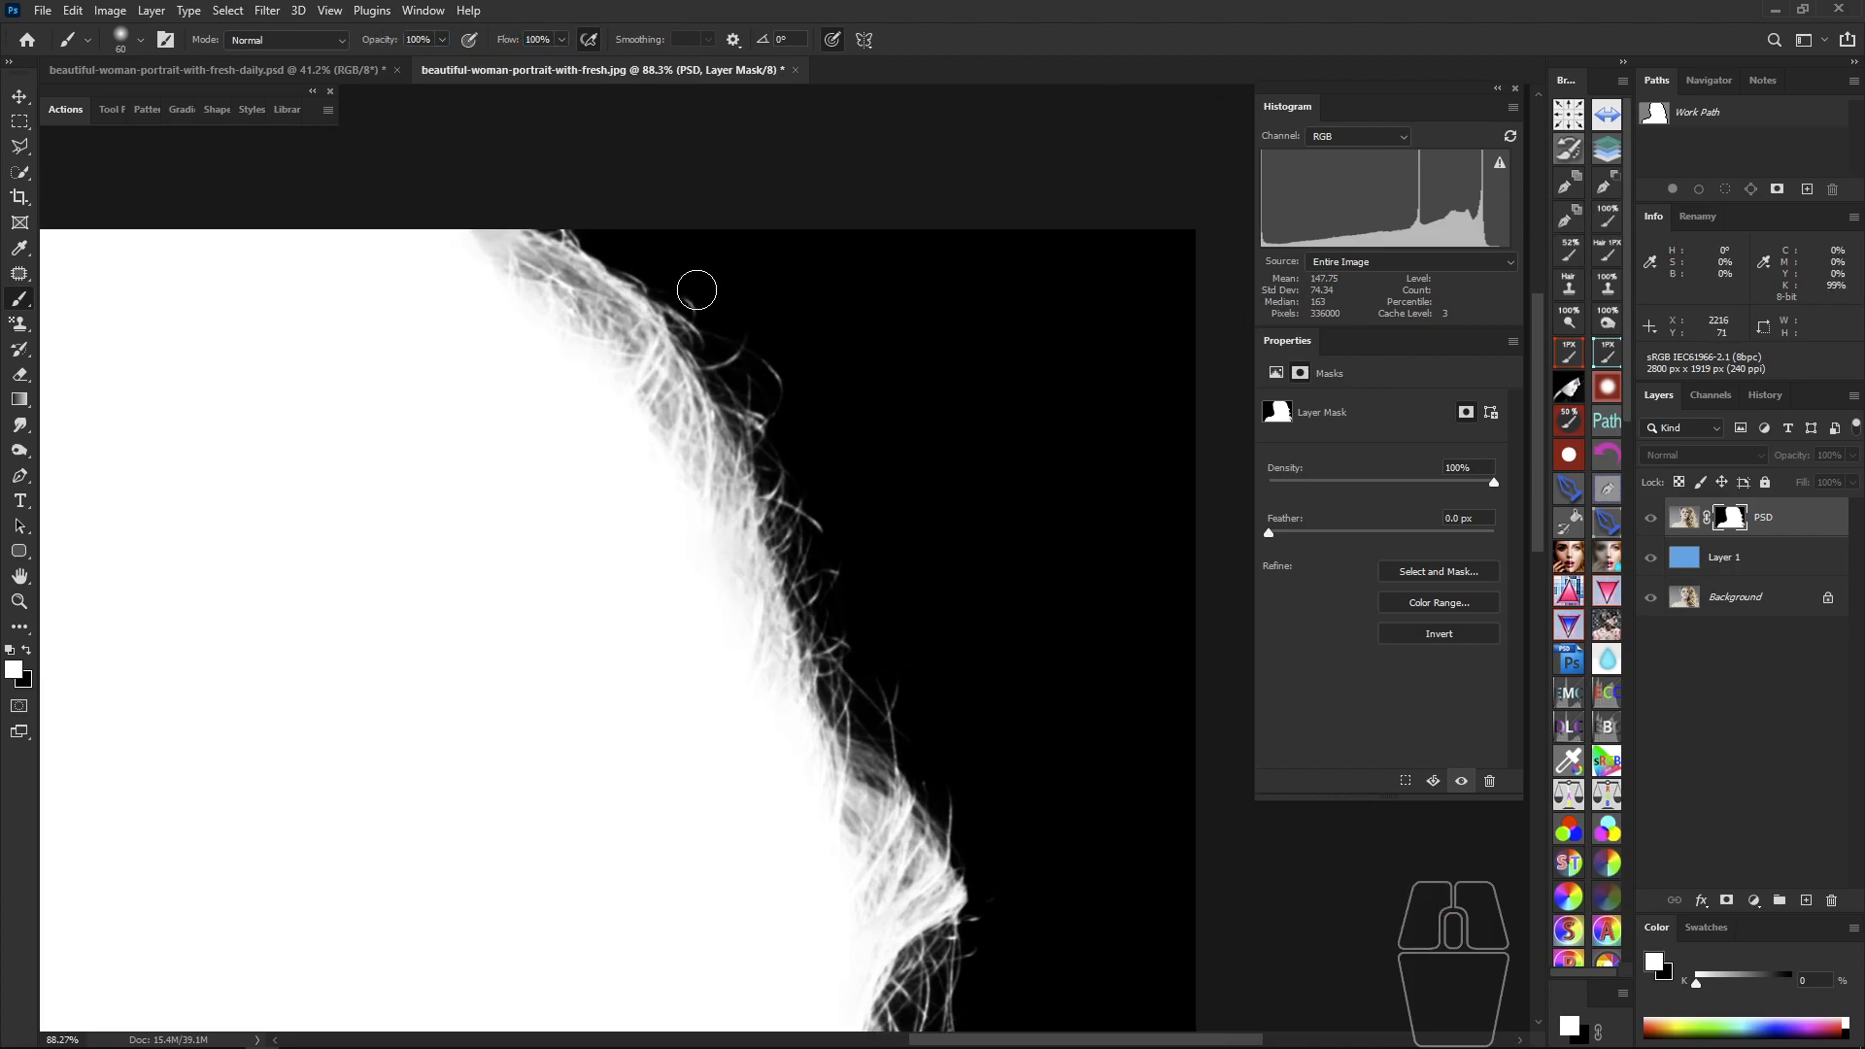
right_click(756, 315, "alt")
right_click(714, 284, "alt")
key("x")
Step: Paint black on the mask along the upper outer edge of the long hair to clean up the background
mouse_move(667, 266)
left_mouse_down()
mouse_move(691, 310)
mouse_move(661, 274)
mouse_move(727, 339)
mouse_move(809, 525)
mouse_move(737, 452)
mouse_move(778, 538)
mouse_move(709, 375)
mouse_move(777, 491)
left_mouse_up()
left_click_drag(800, 561, 728, 411)
mouse_move(761, 481)
left_mouse_down()
mouse_move(746, 330)
mouse_move(720, 416)
mouse_move(703, 367)
mouse_move(679, 427)
left_mouse_up()
mouse_move(658, 399)
left_mouse_down()
mouse_move(691, 497)
mouse_move(658, 446)
mouse_move(698, 502)
left_mouse_up()
left_click_drag(777, 602, 717, 395)
left_click_drag(758, 563, 765, 333)
Step: Paint black on the mask around the lower curls to clean the background beside them
left_click_drag(695, 383, 681, 474)
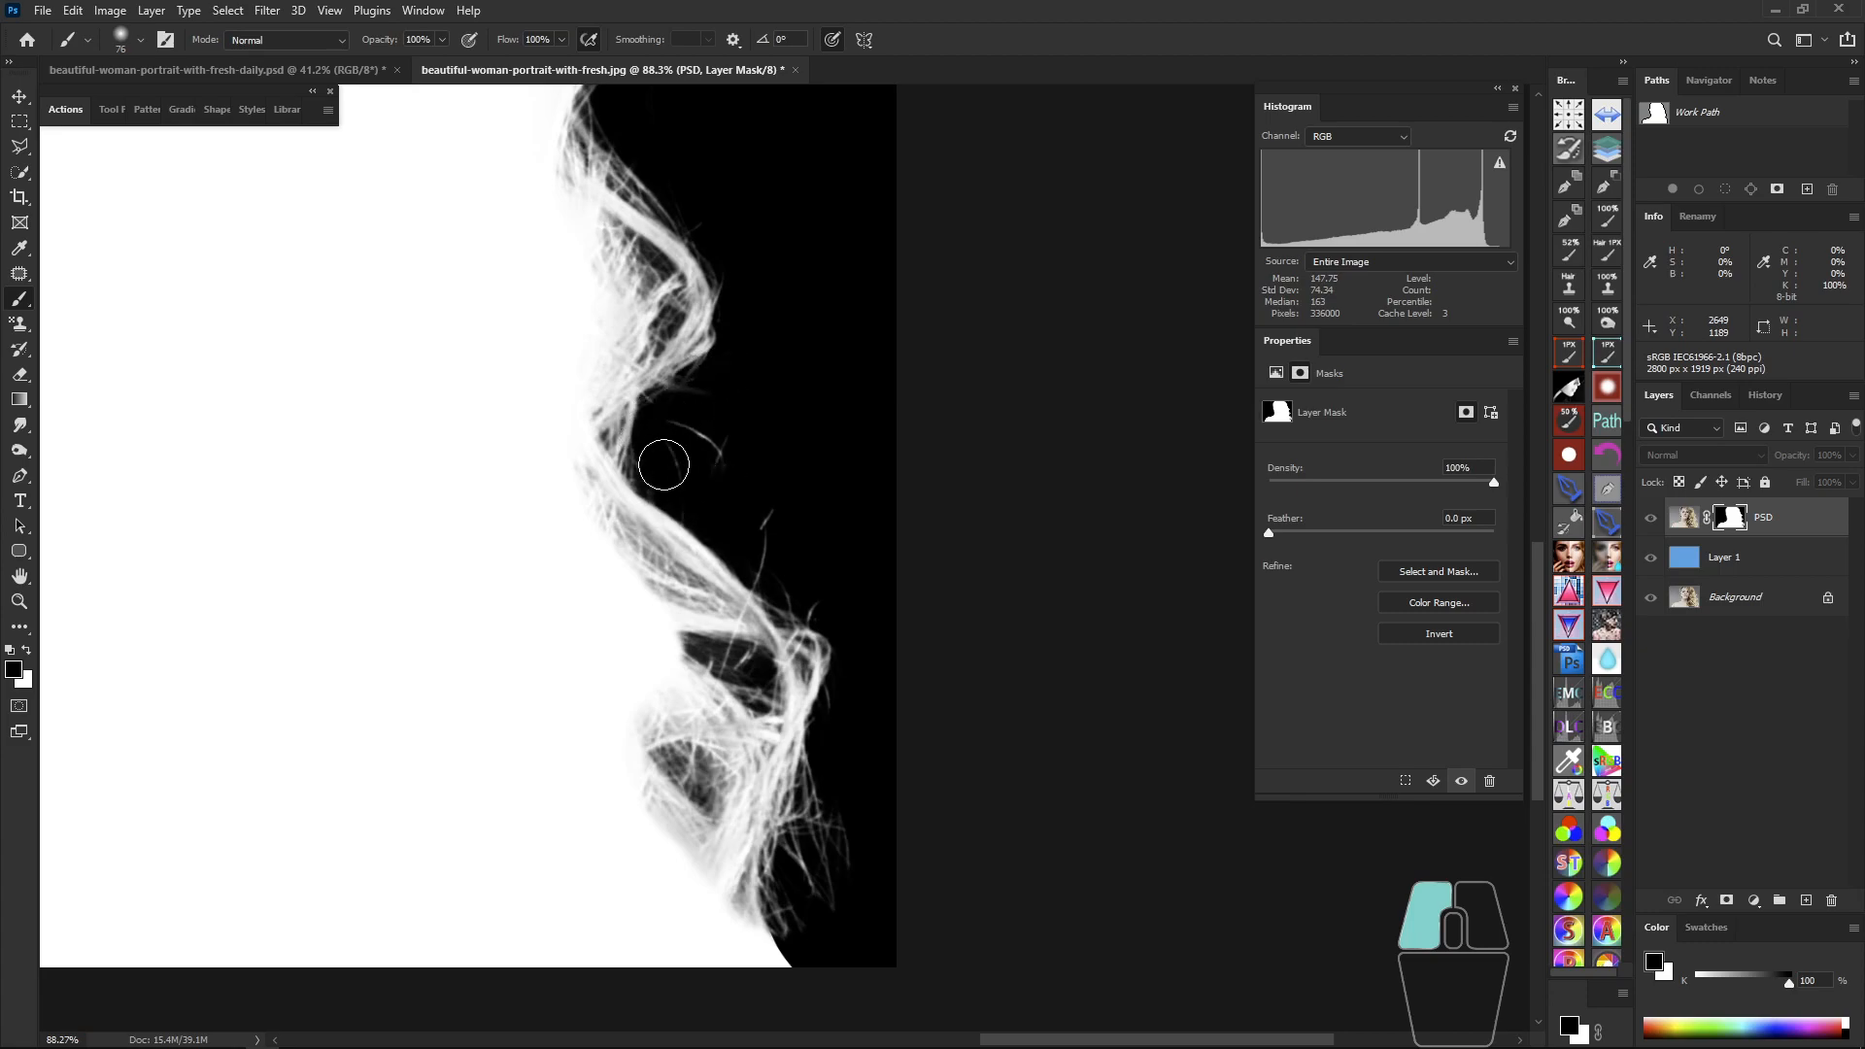
left_click_drag(795, 543, 761, 579)
left_click_drag(848, 652, 763, 476)
mouse_move(760, 670)
left_mouse_down()
mouse_move(749, 604)
mouse_move(704, 696)
mouse_move(712, 741)
mouse_move(737, 580)
mouse_move(713, 430)
left_mouse_up()
Step: Paint black on the mask along the hair edge on the ear side, from the crown down to the shoulder
left_click_drag(707, 330, 1000, 719)
left_click_drag(1000, 457, 1011, 532)
left_click_drag(402, 339, 486, 339)
left_click_drag(486, 339, 486, 538)
left_click_drag(509, 413, 574, 412)
mouse_move(519, 274)
left_mouse_down()
mouse_move(538, 261)
mouse_move(504, 462)
mouse_move(508, 703)
mouse_move(492, 349)
mouse_move(523, 533)
mouse_move(532, 466)
mouse_move(540, 670)
mouse_move(528, 582)
left_mouse_up()
left_click_drag(514, 424, 562, 745)
mouse_move(529, 596)
left_mouse_down()
mouse_move(492, 450)
mouse_move(531, 733)
left_mouse_up()
mouse_move(522, 816)
left_mouse_down()
mouse_move(576, 515)
mouse_move(472, 589)
left_mouse_up()
mouse_move(761, 504)
left_mouse_down()
mouse_move(765, 539)
mouse_move(816, 549)
left_mouse_up()
Step: Switch to white paint and fill in the semi-transparent mask areas around the ear and the hair beside it
key("x")
left_click_drag(651, 690, 659, 586)
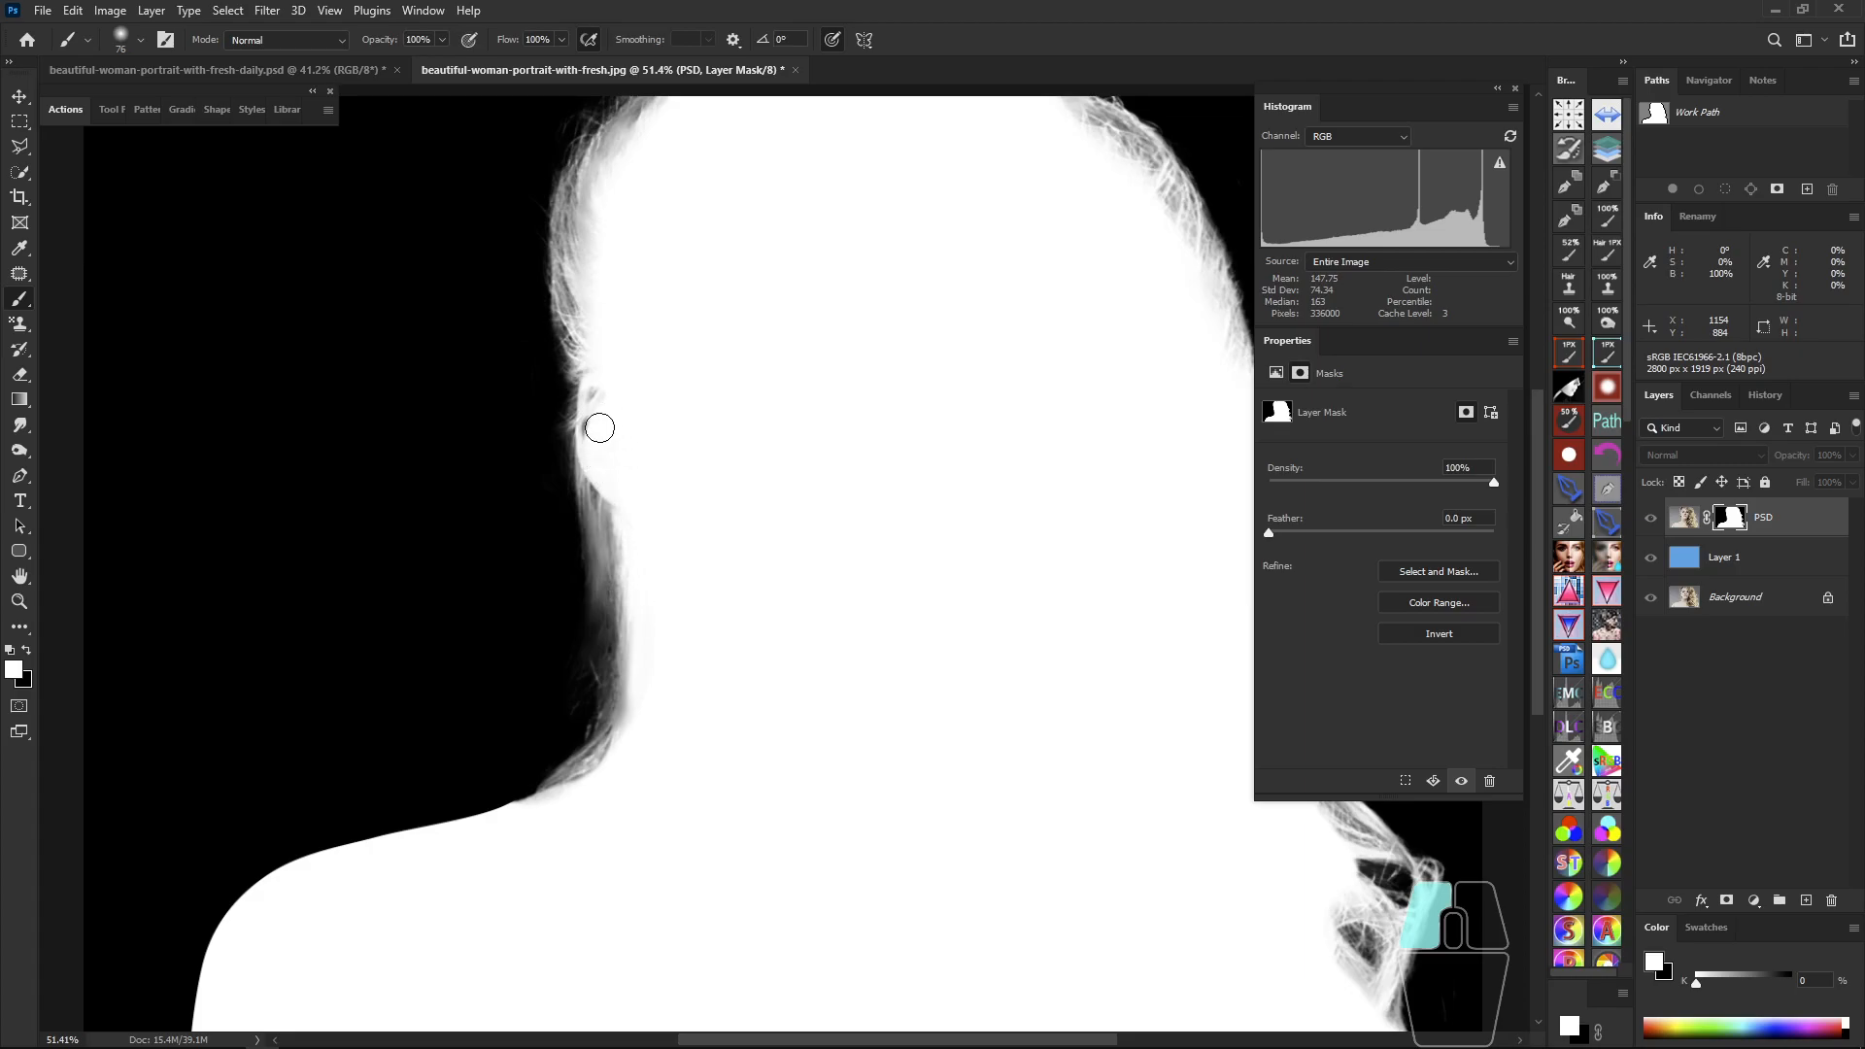
left_click_drag(602, 402, 632, 373)
left_click_drag(782, 363, 738, 363)
Step: Leave the mask view and hide Layer 1 and the Background layer to isolate the cutout on transparency
left_click_drag(1054, 386, 1136, 386)
left_click_drag(979, 351, 1062, 541)
scroll(933, 637, "down", 5)
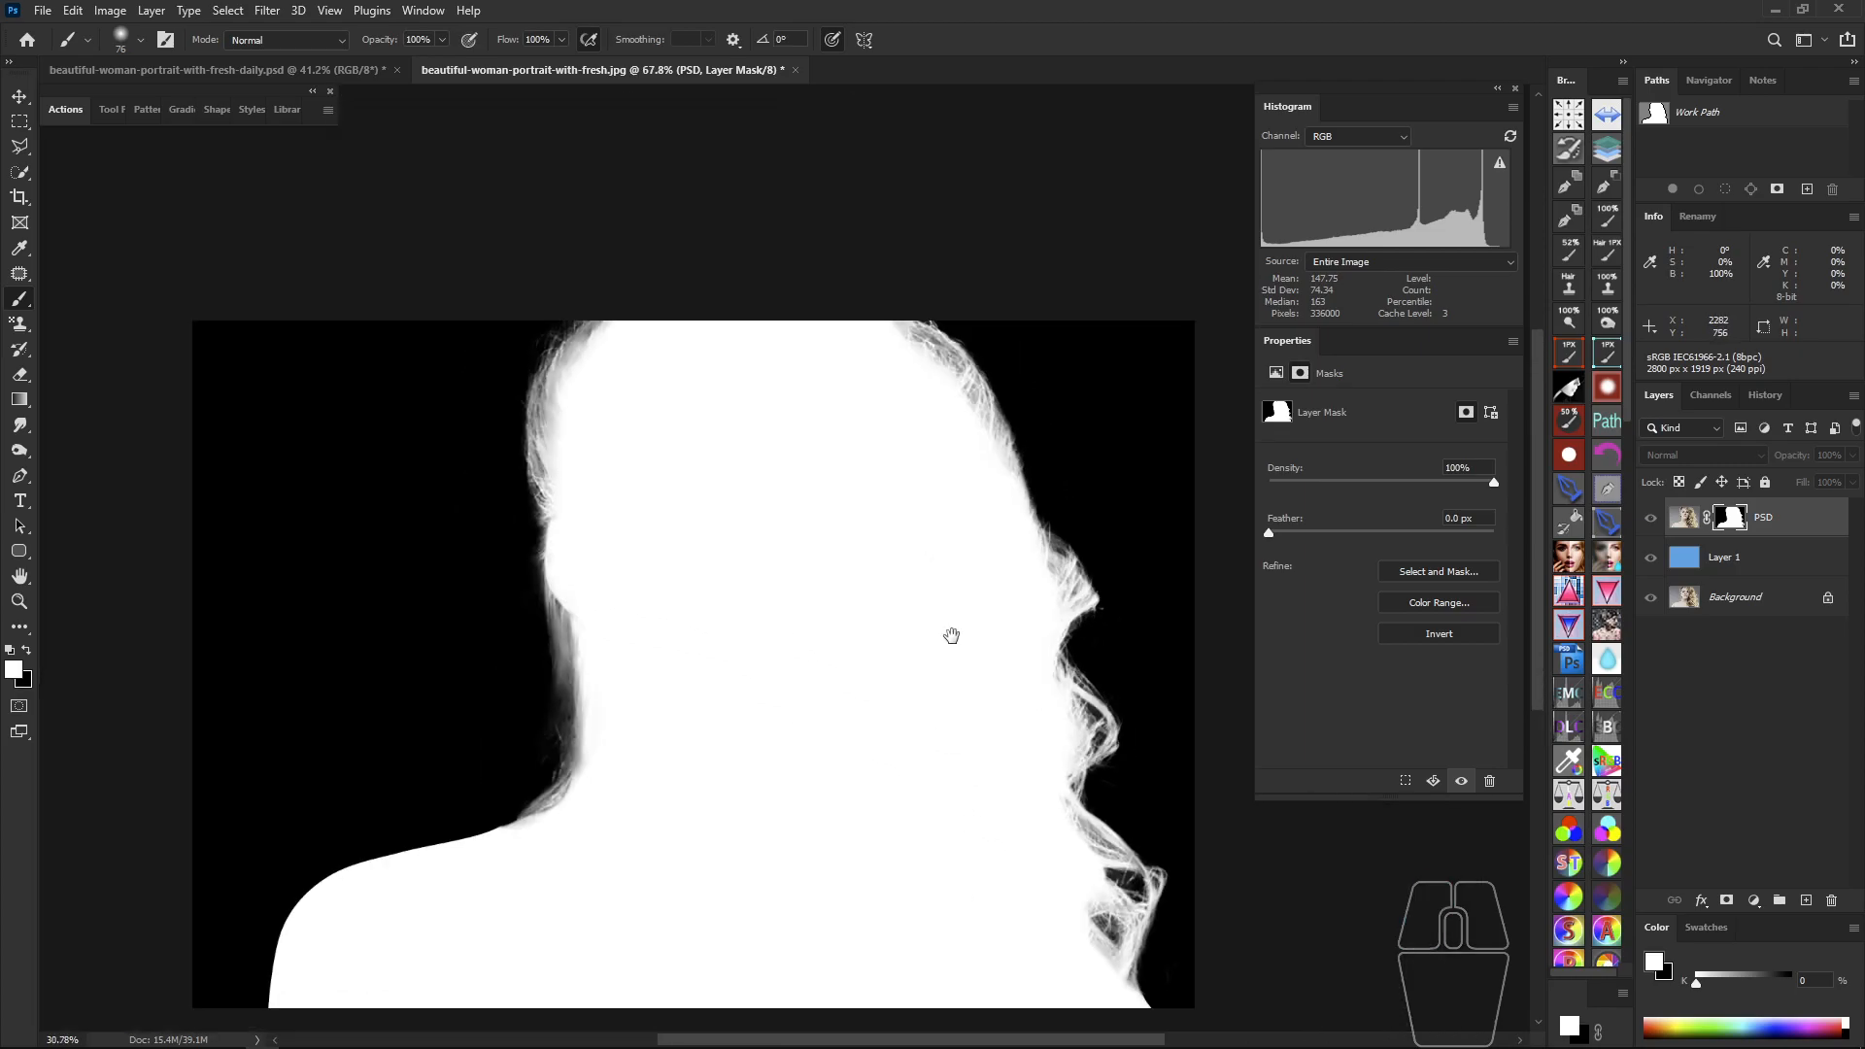
left_click(1738, 524, "alt")
left_click_drag(969, 612, 990, 612)
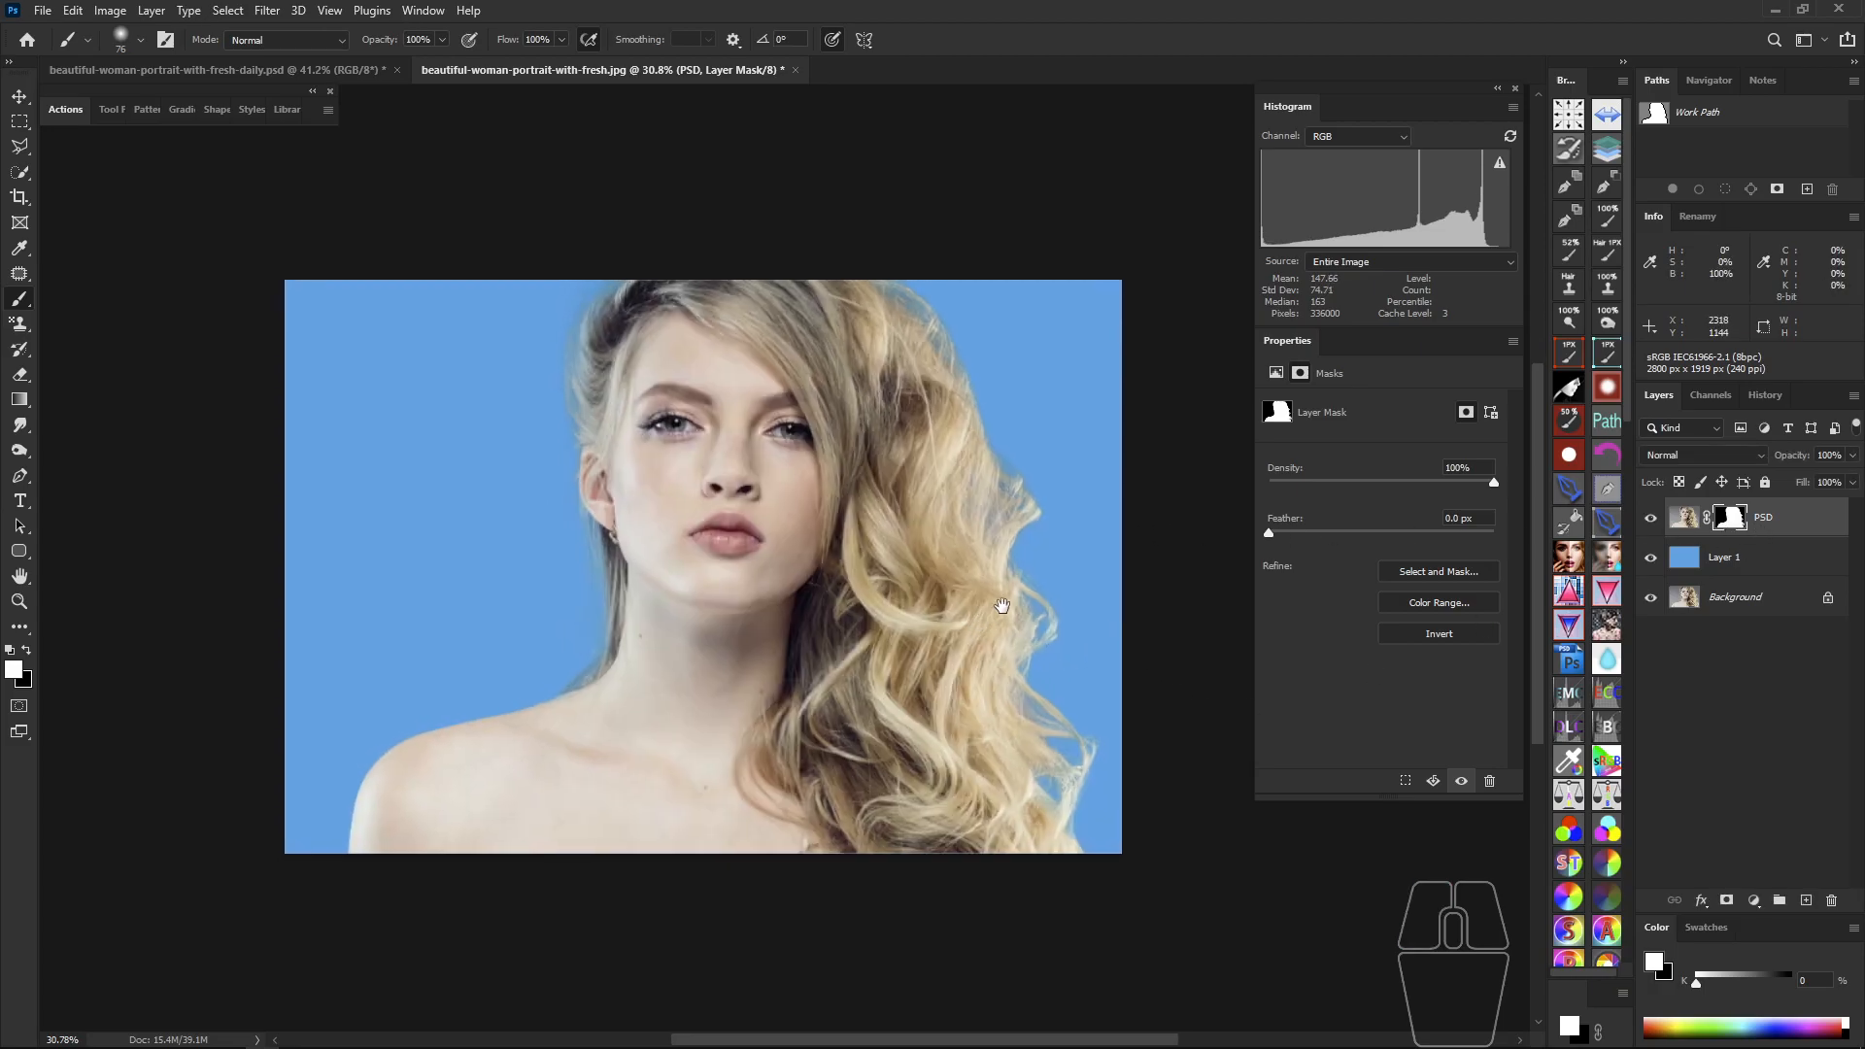
left_click(1650, 557)
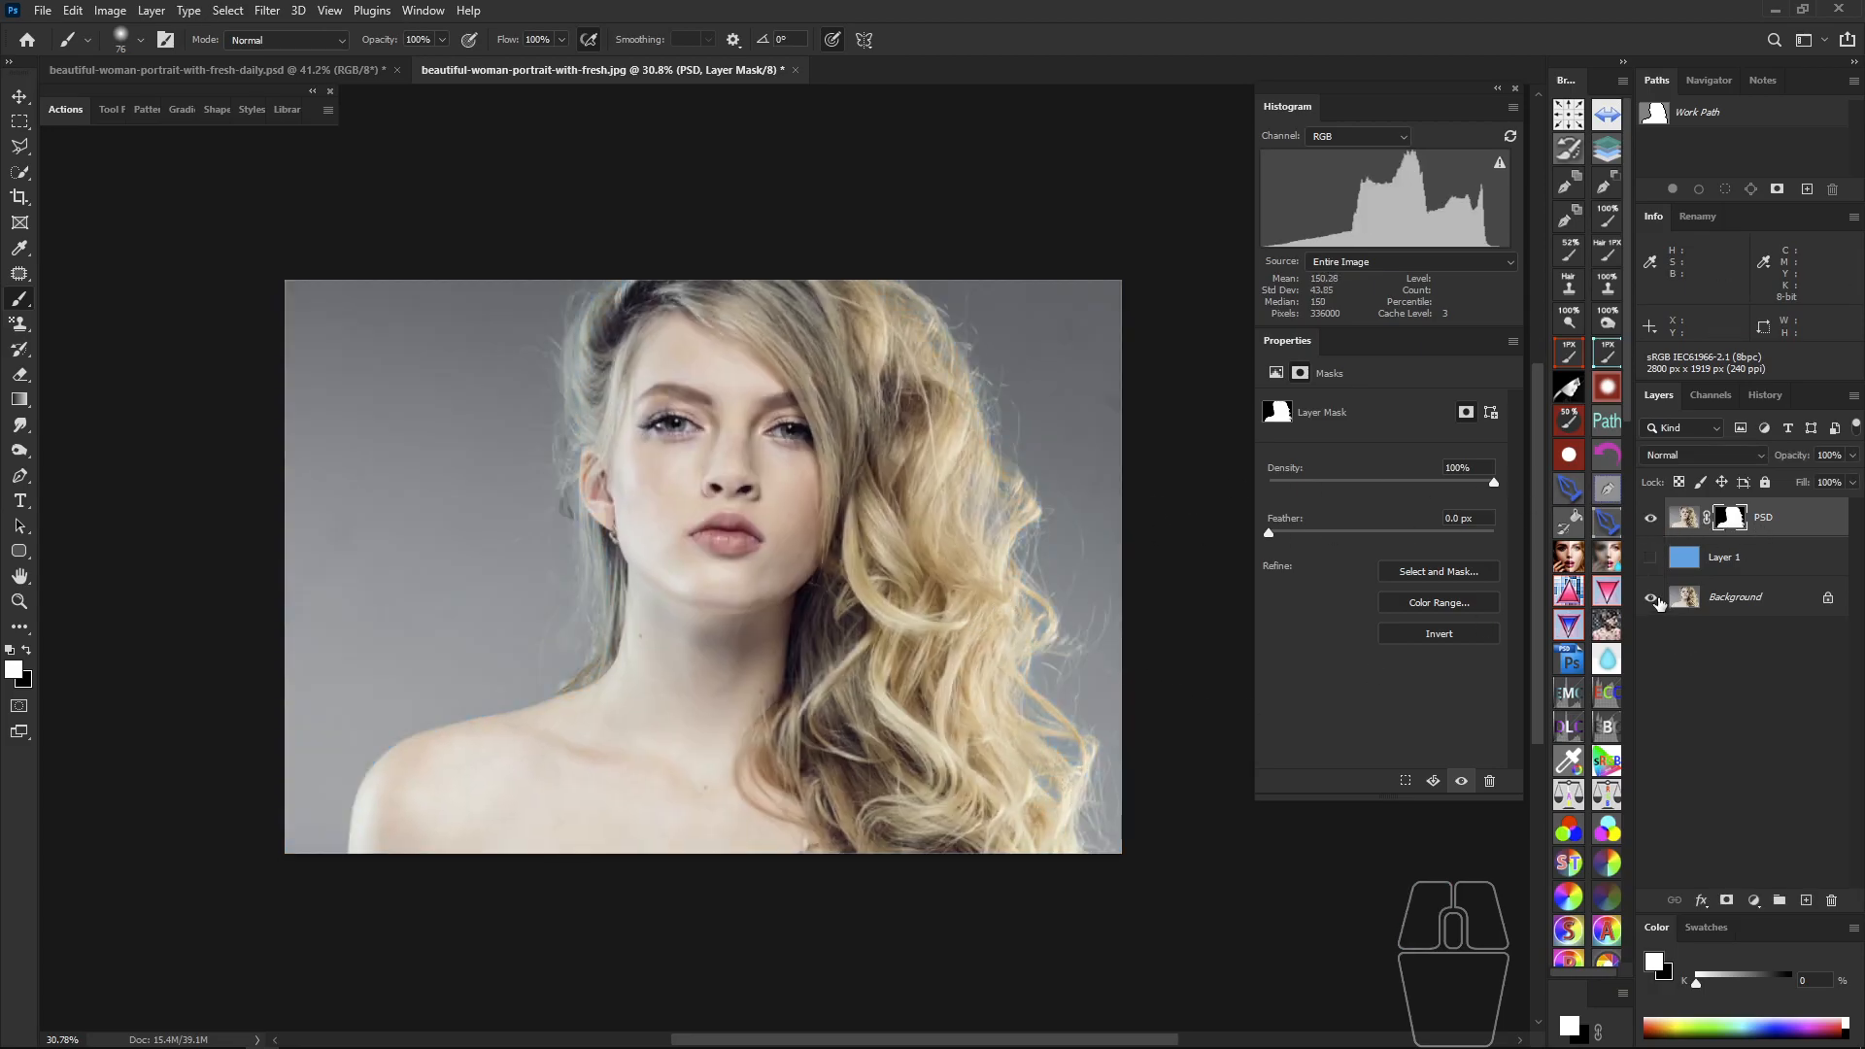
left_click(1650, 598)
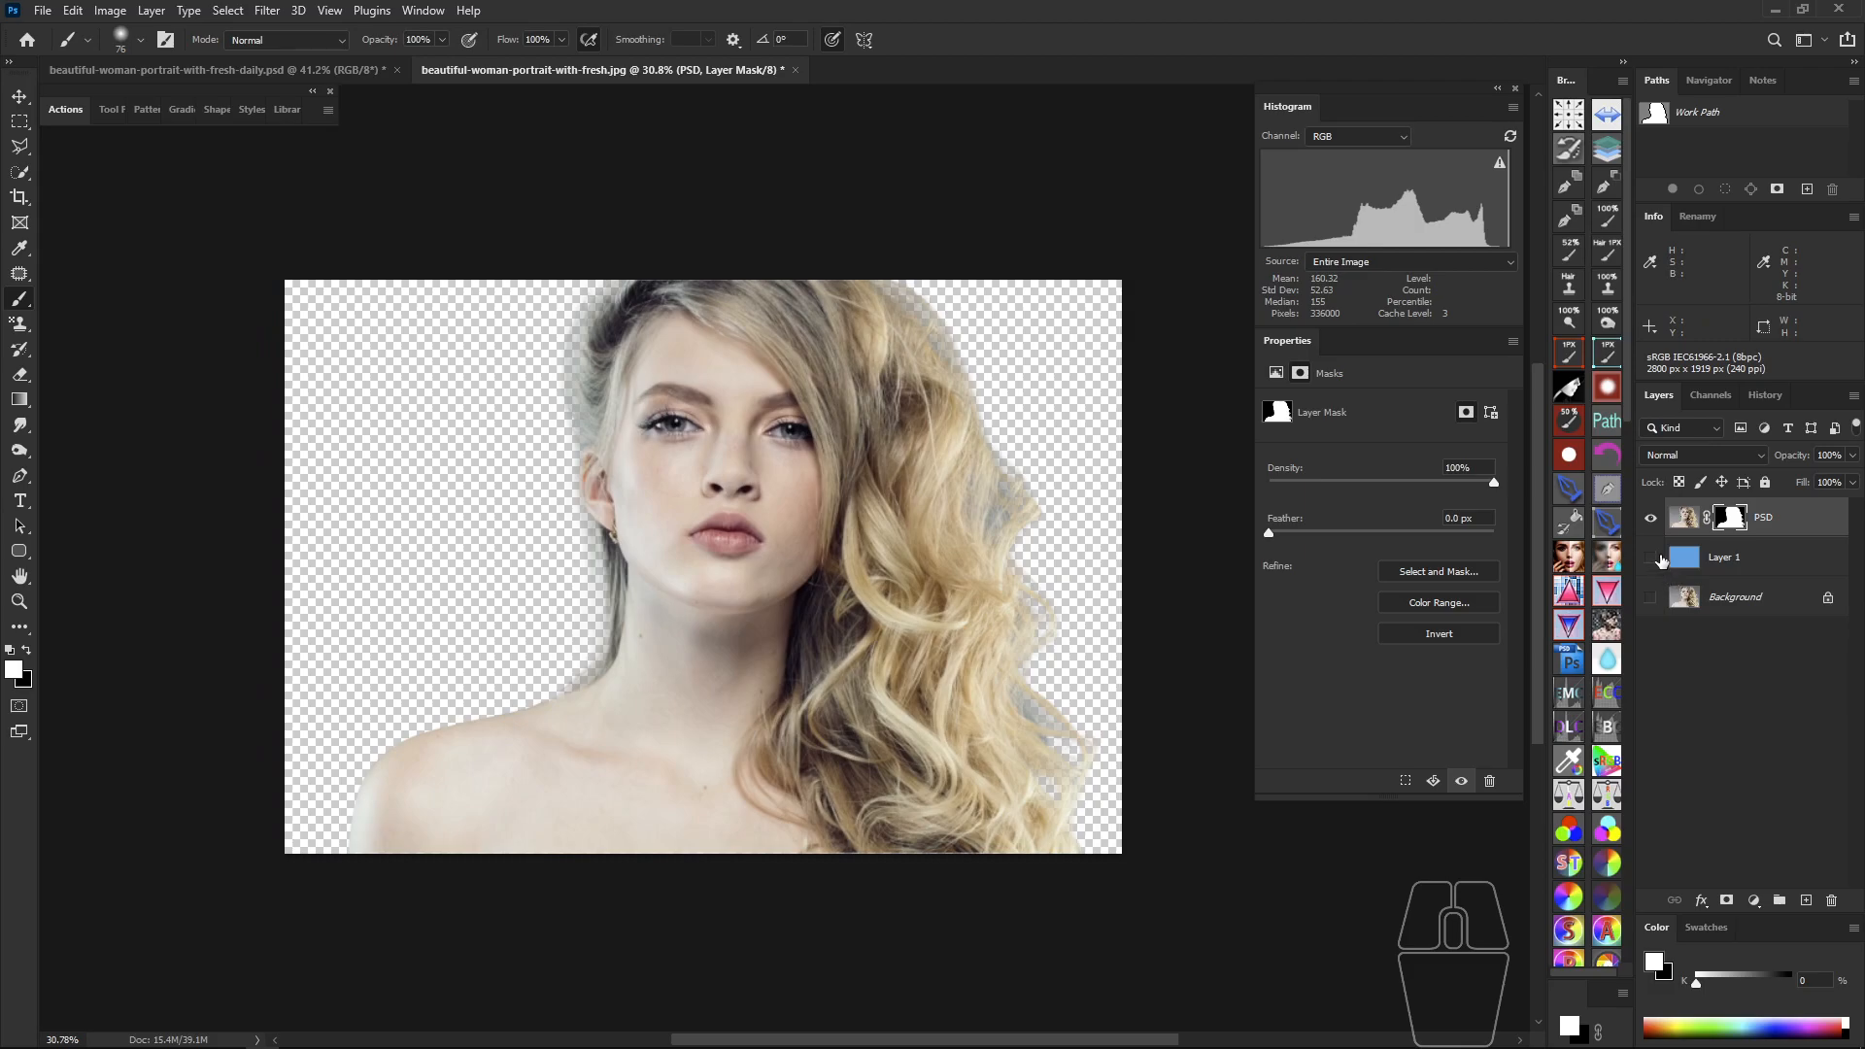
Step: Show only the original Background layer and duplicate it
left_click(1707, 592)
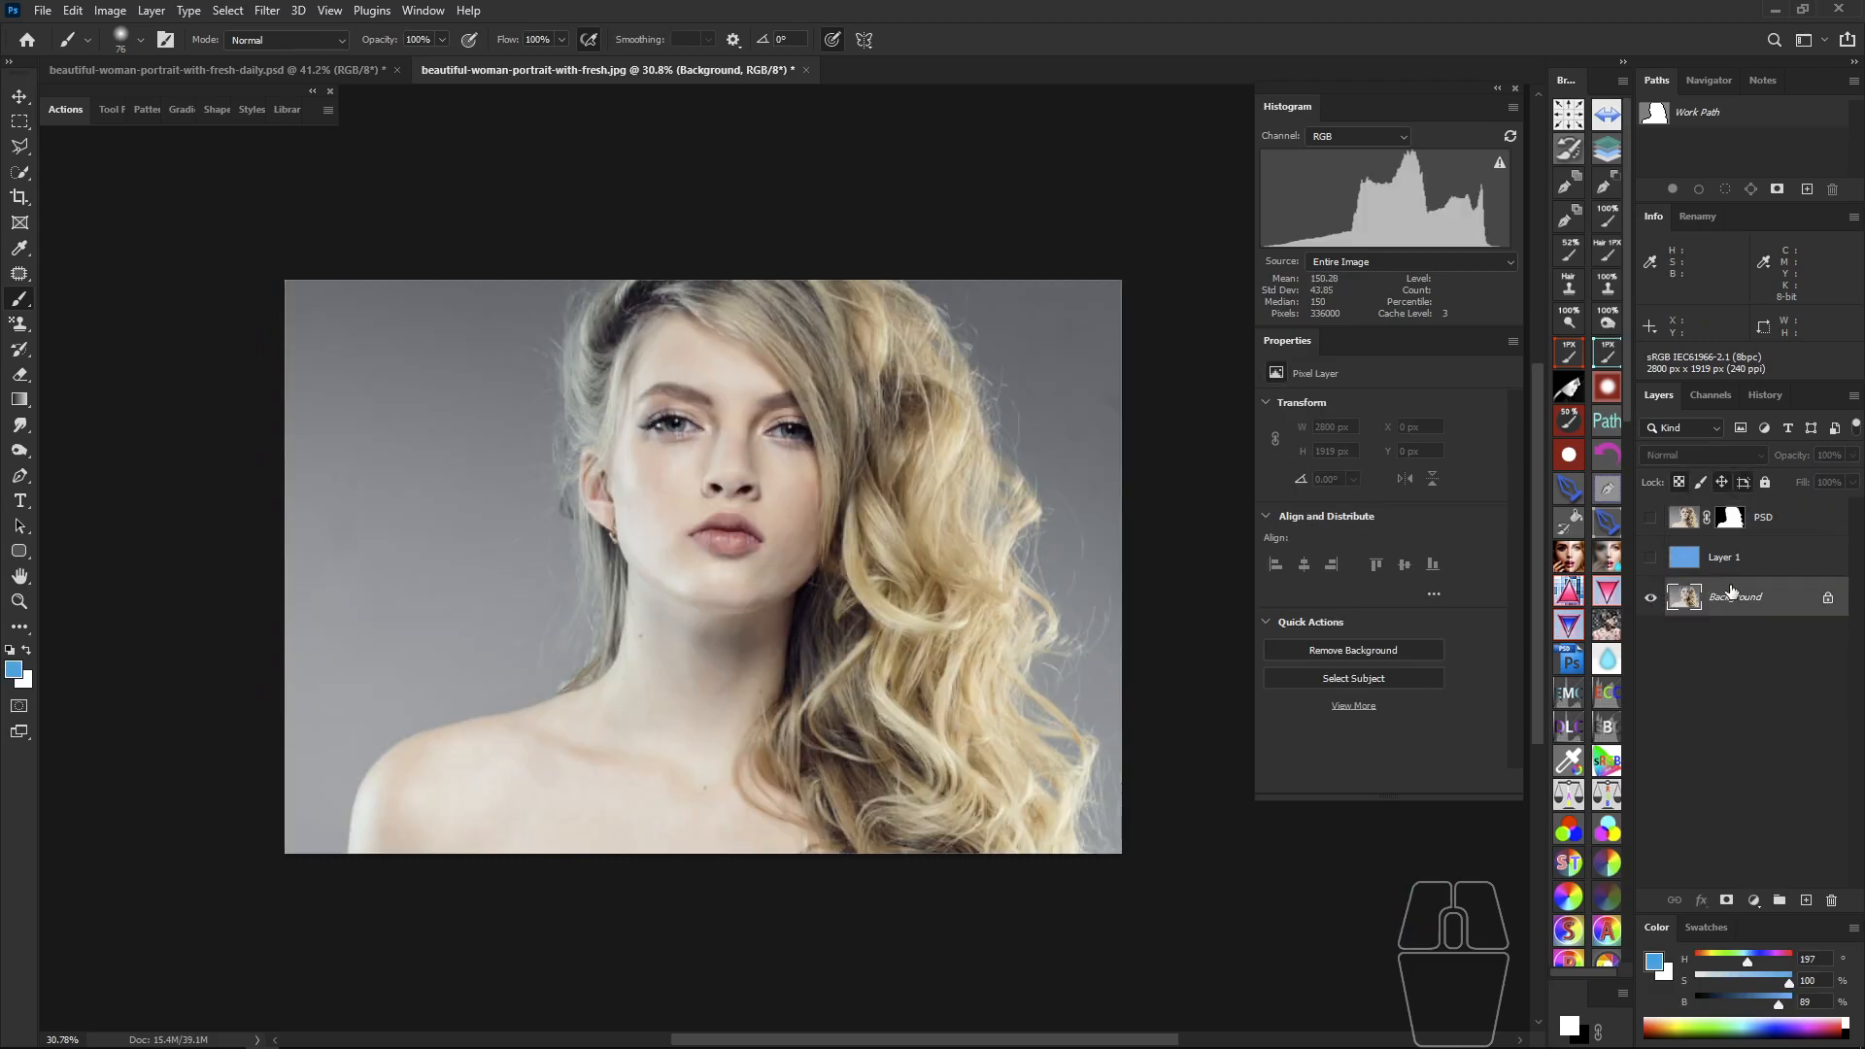
scroll(805, 478, "up", 2)
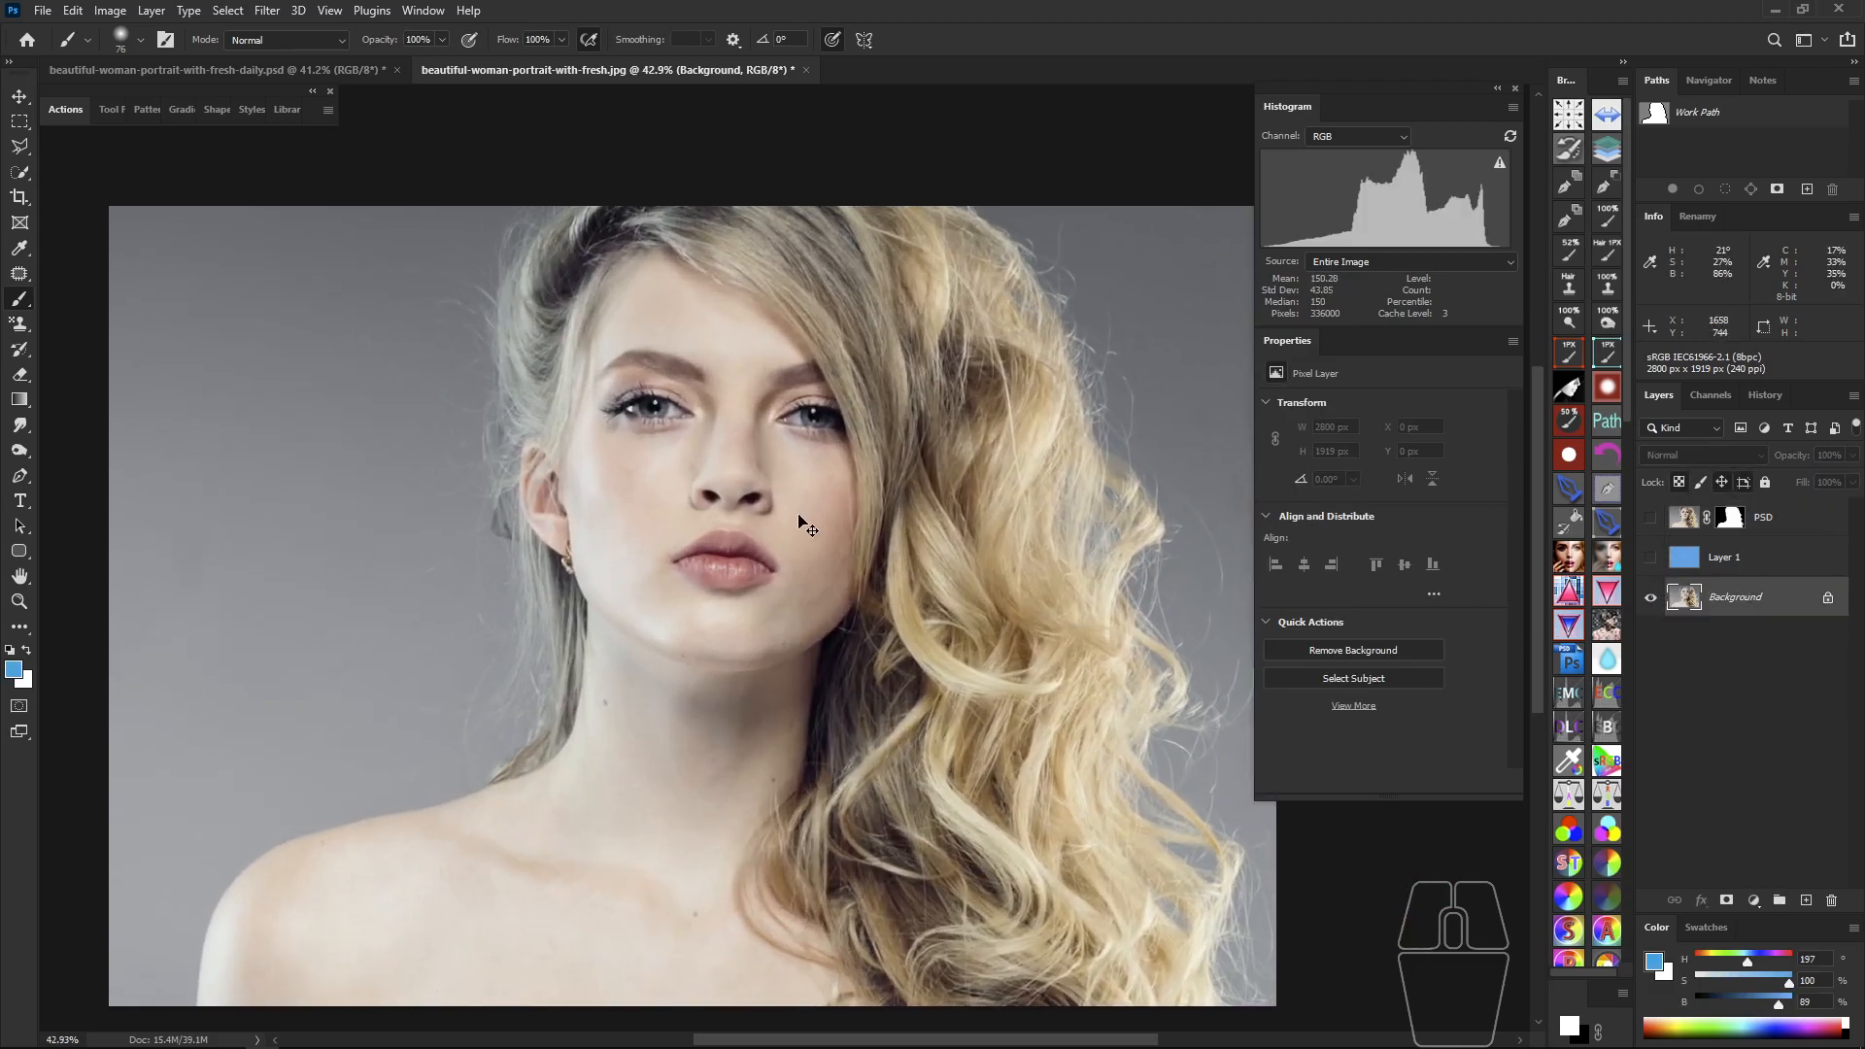
key("ctrl+j")
scroll(806, 495, "down", 2)
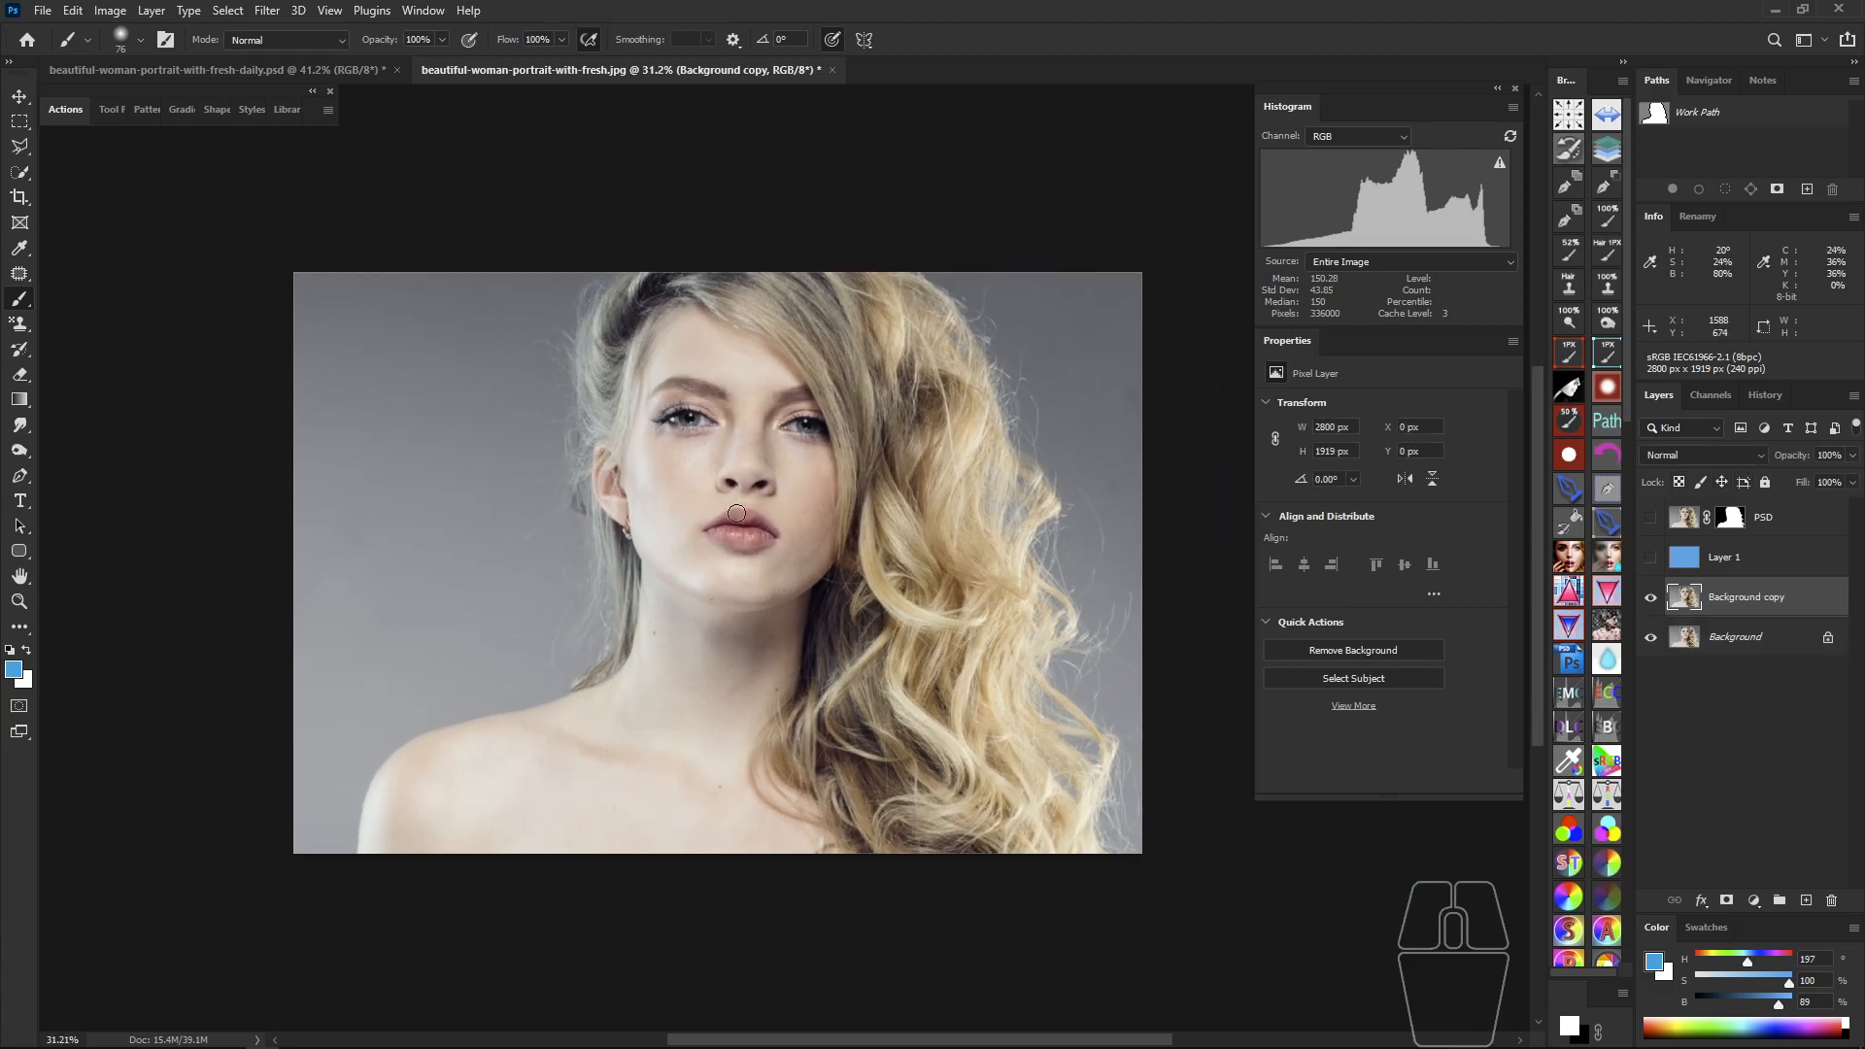
Step: Trace a loose closed Pen path around the woman on the Background copy and convert it to a selection
key("p")
left_click_drag(525, 380, 537, 277)
left_click_drag(741, 190, 849, 179)
left_click_drag(1017, 284, 1060, 339)
left_click_drag(1108, 505, 1114, 581)
left_click_drag(1116, 879, 992, 887)
left_click(797, 907)
left_click(604, 923)
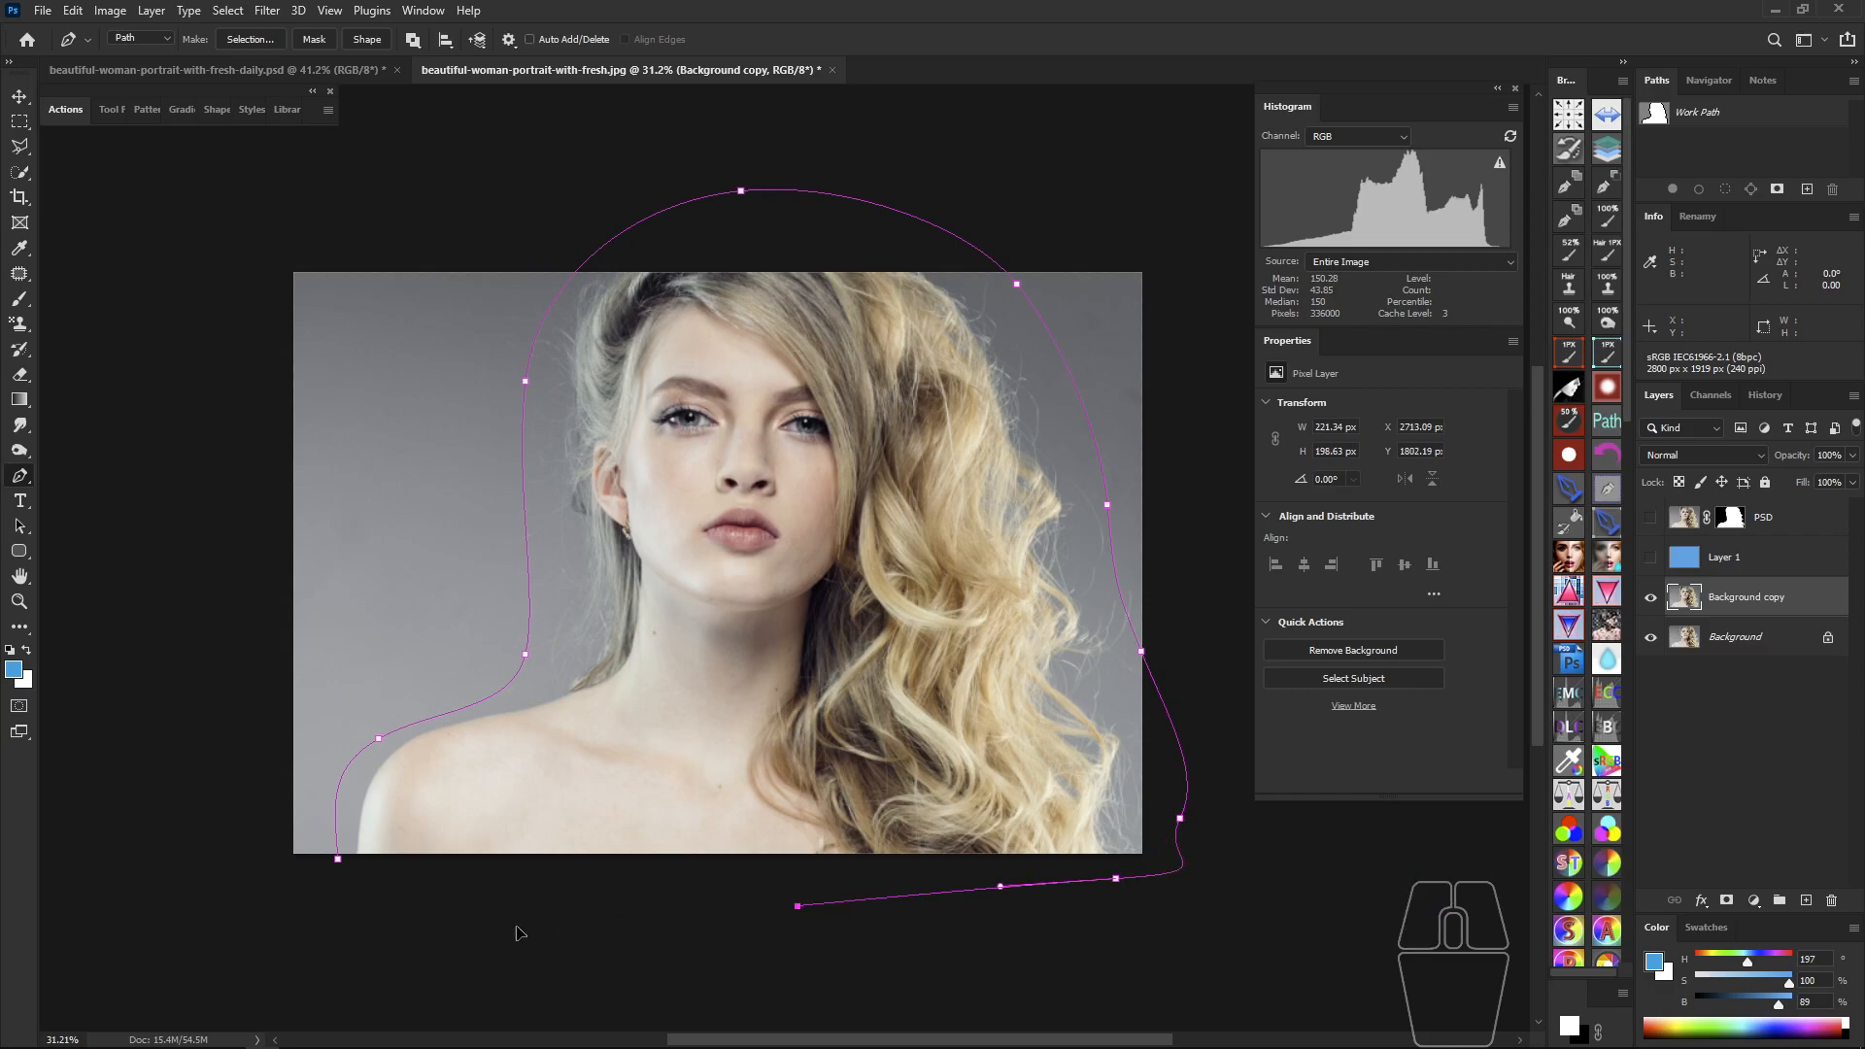
left_click(337, 859)
key("ctrl+Return")
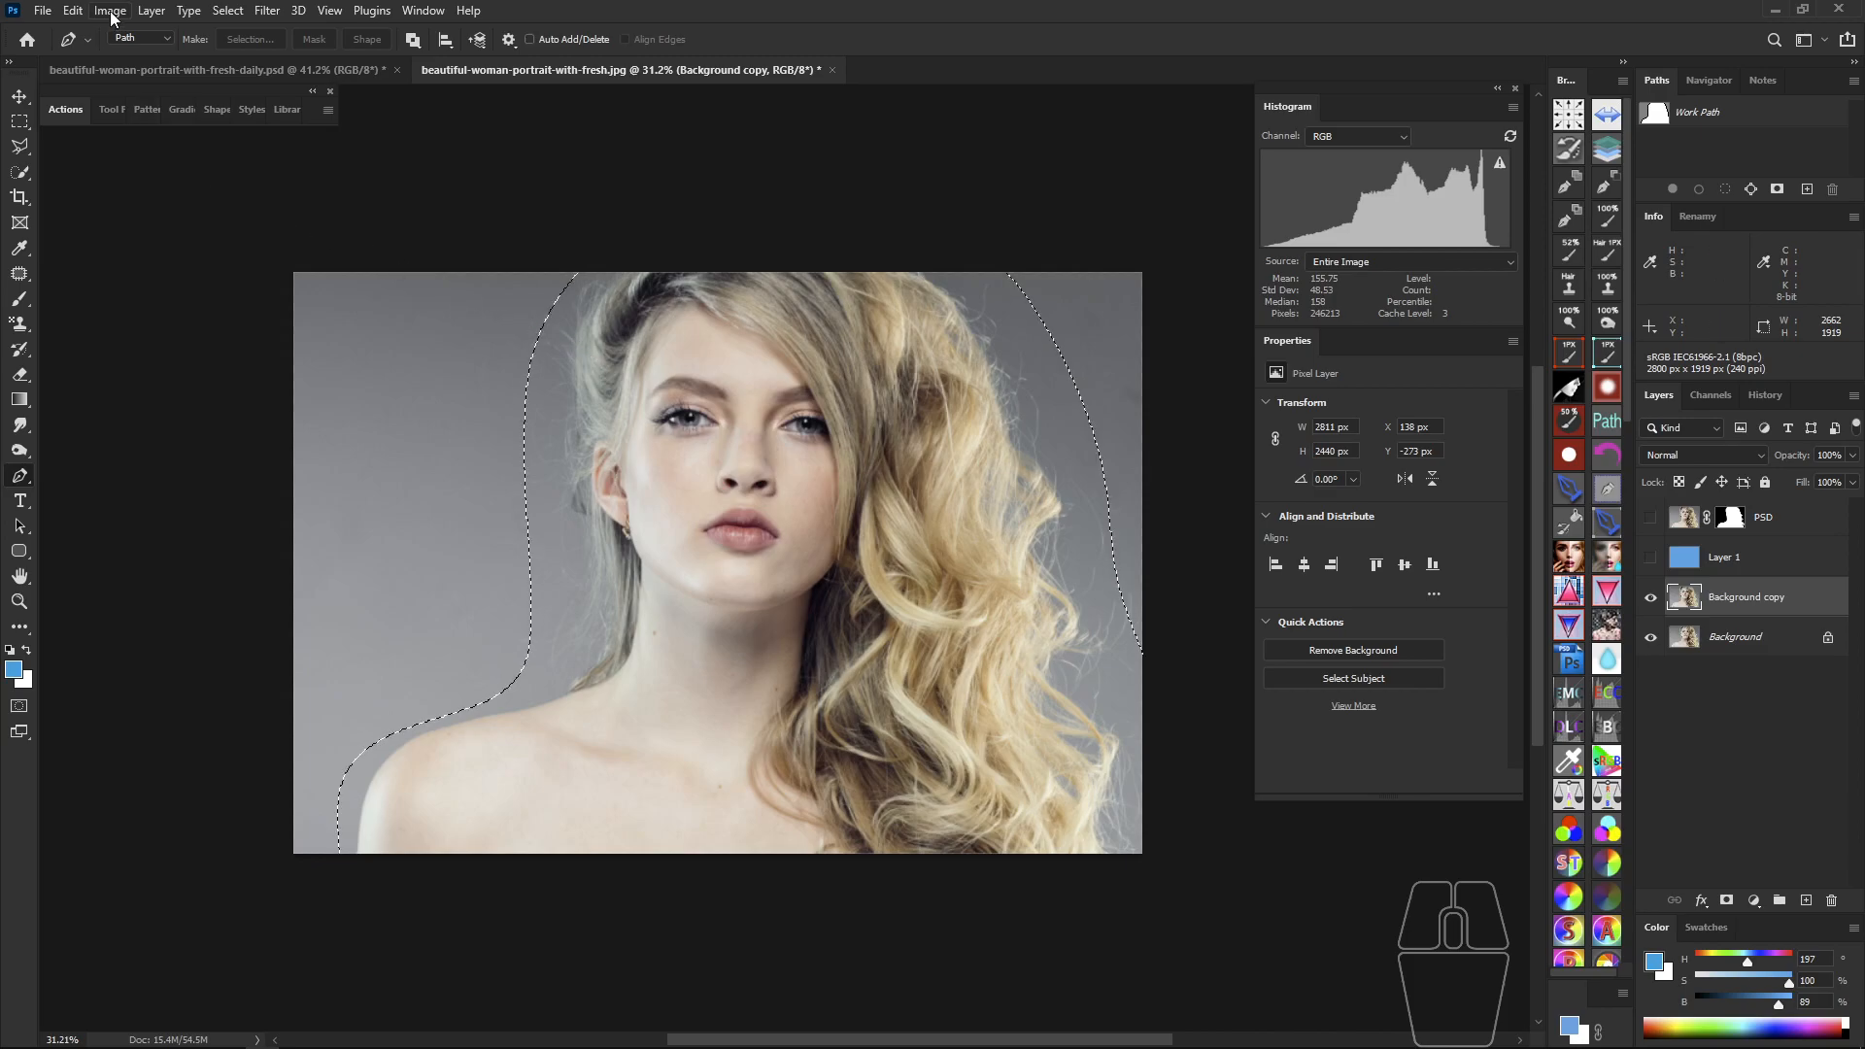
Step: Fill the selection with Content-Aware at 100% opacity to remove the woman from the Background copy, and deselect
left_click(74, 11)
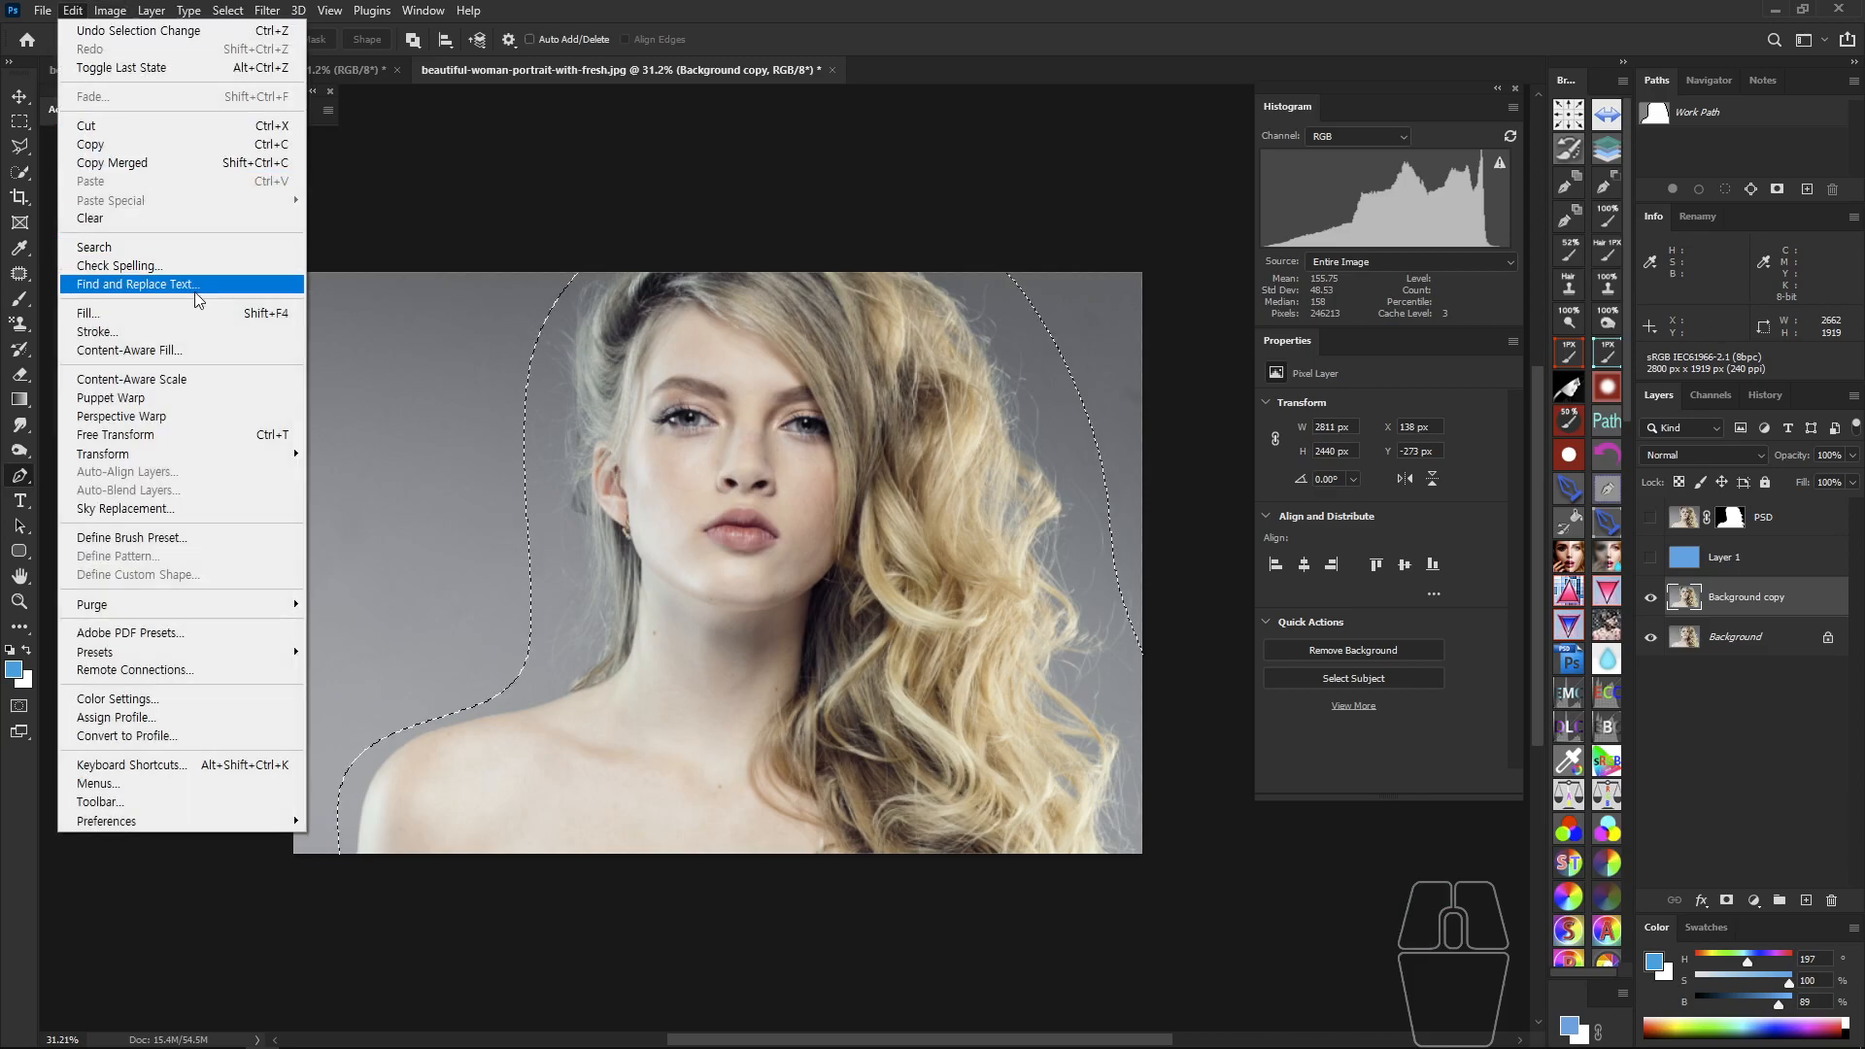
left_click(197, 313)
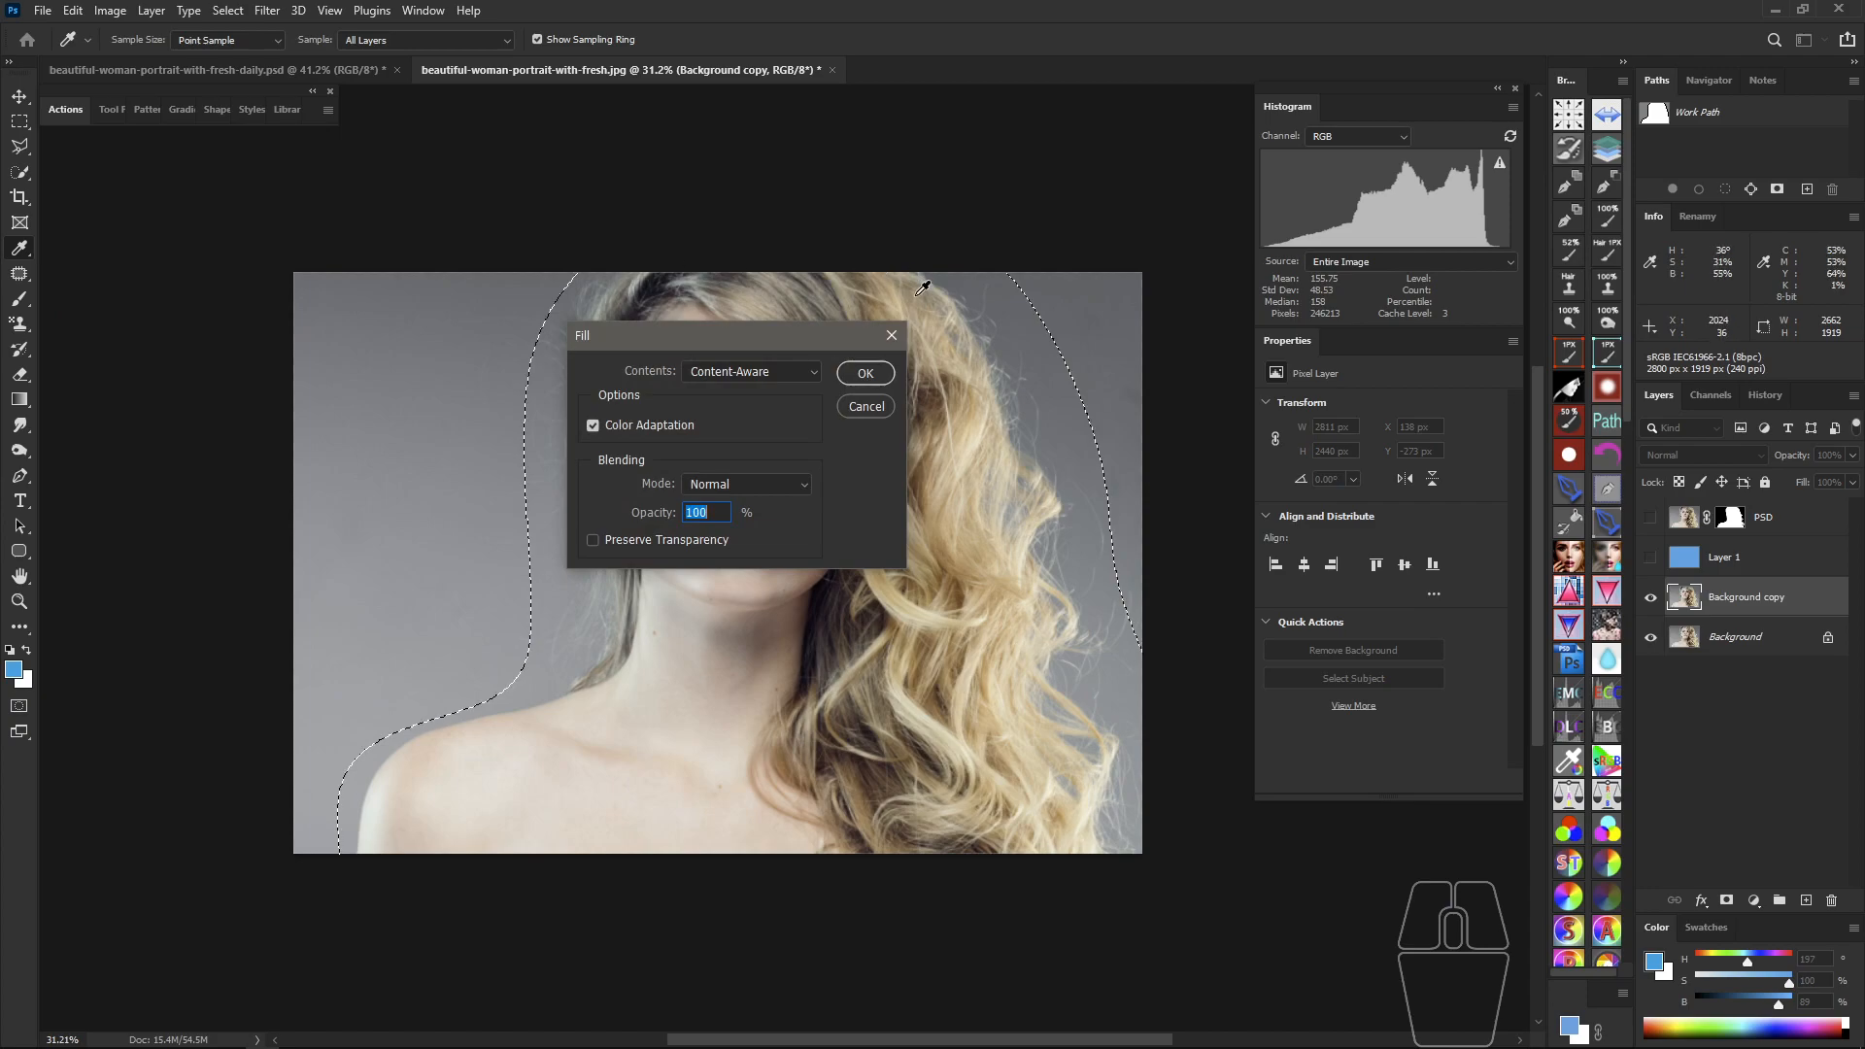
left_click(890, 371)
key("p")
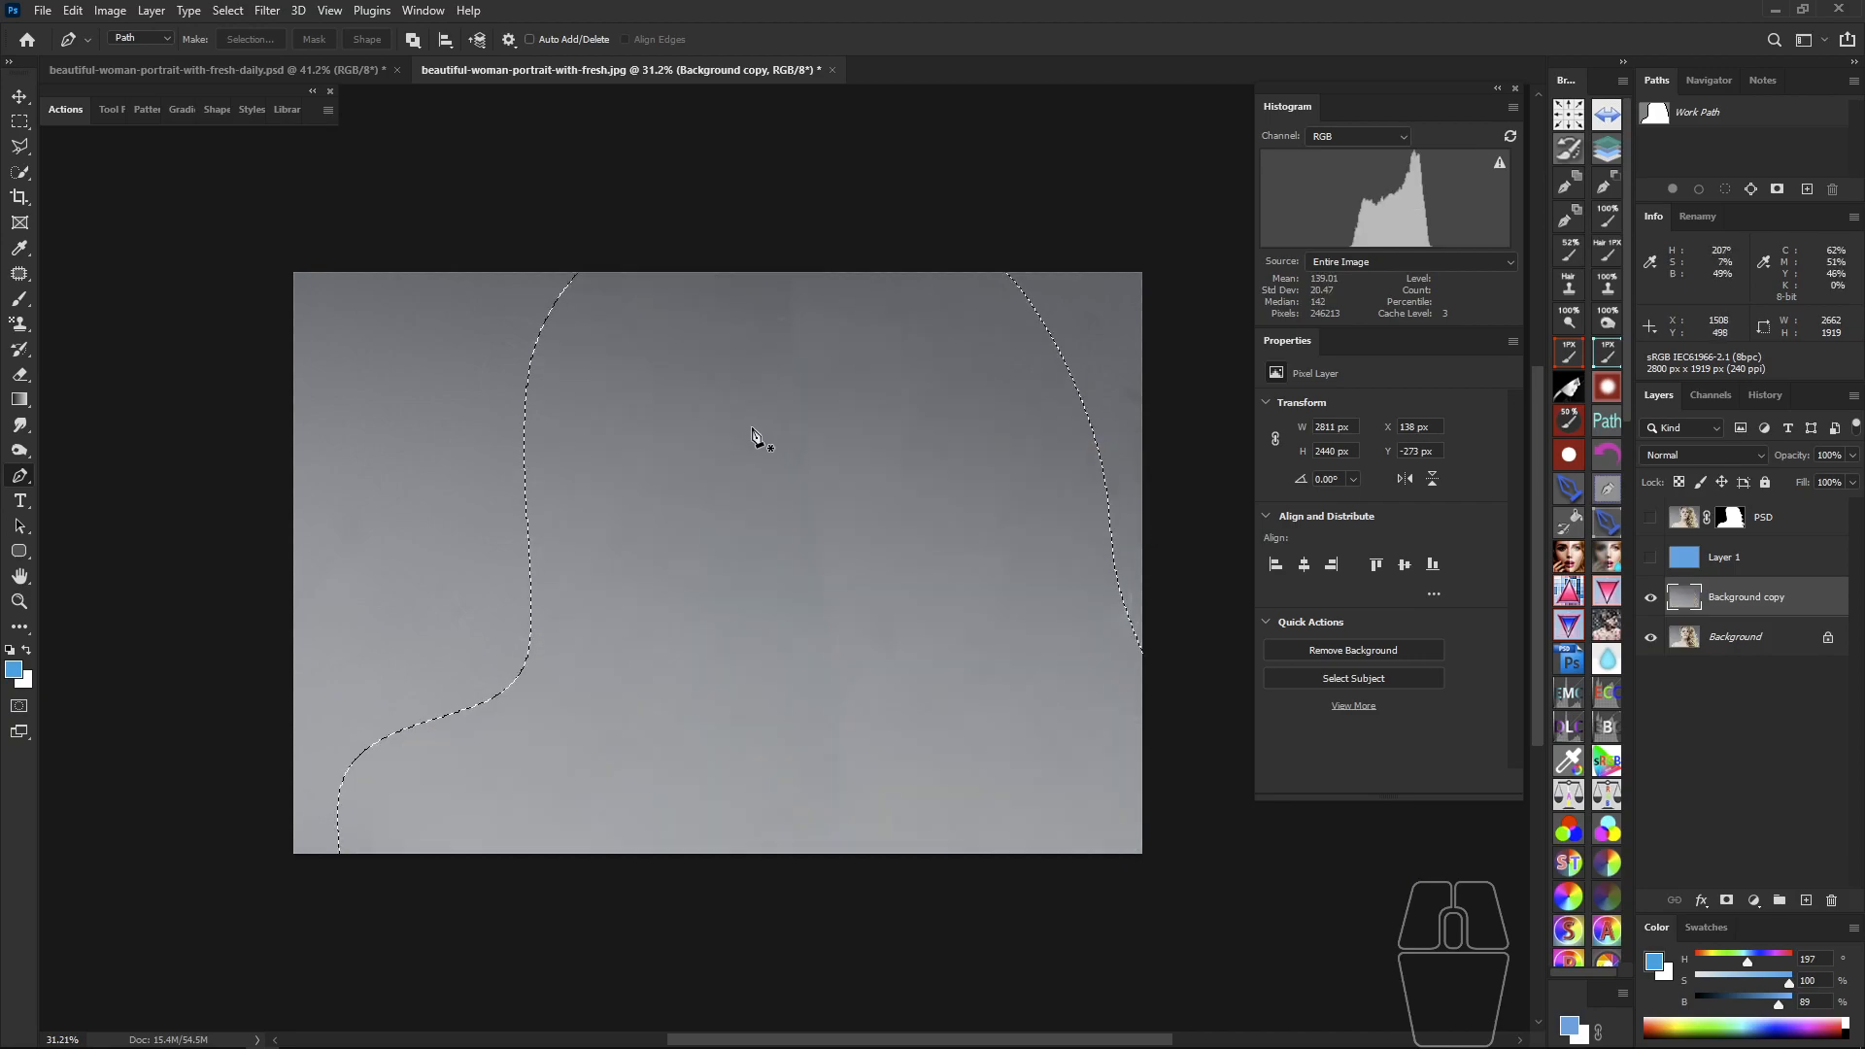
key("ctrl+d")
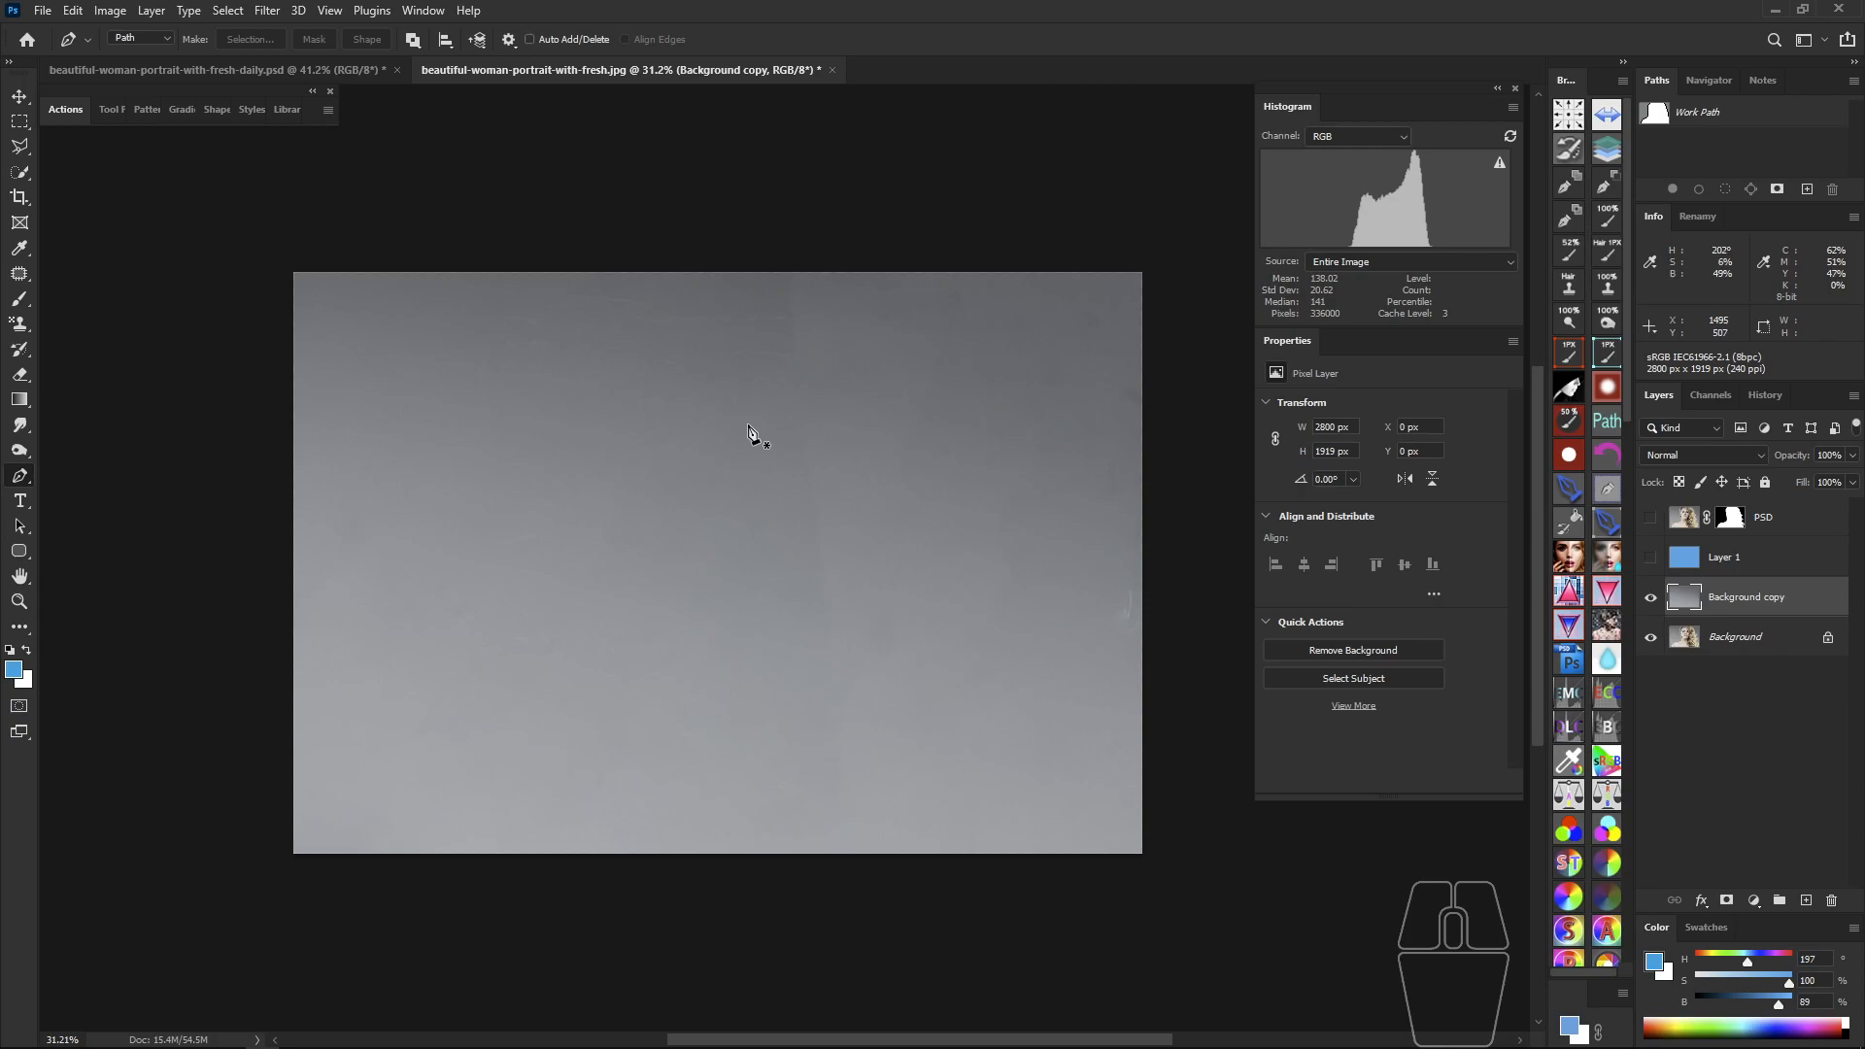
Step: Smooth out the uneven patches and seams across the filled grey backdrop with the Patch tool
key("j")
scroll(790, 332, "up", 3)
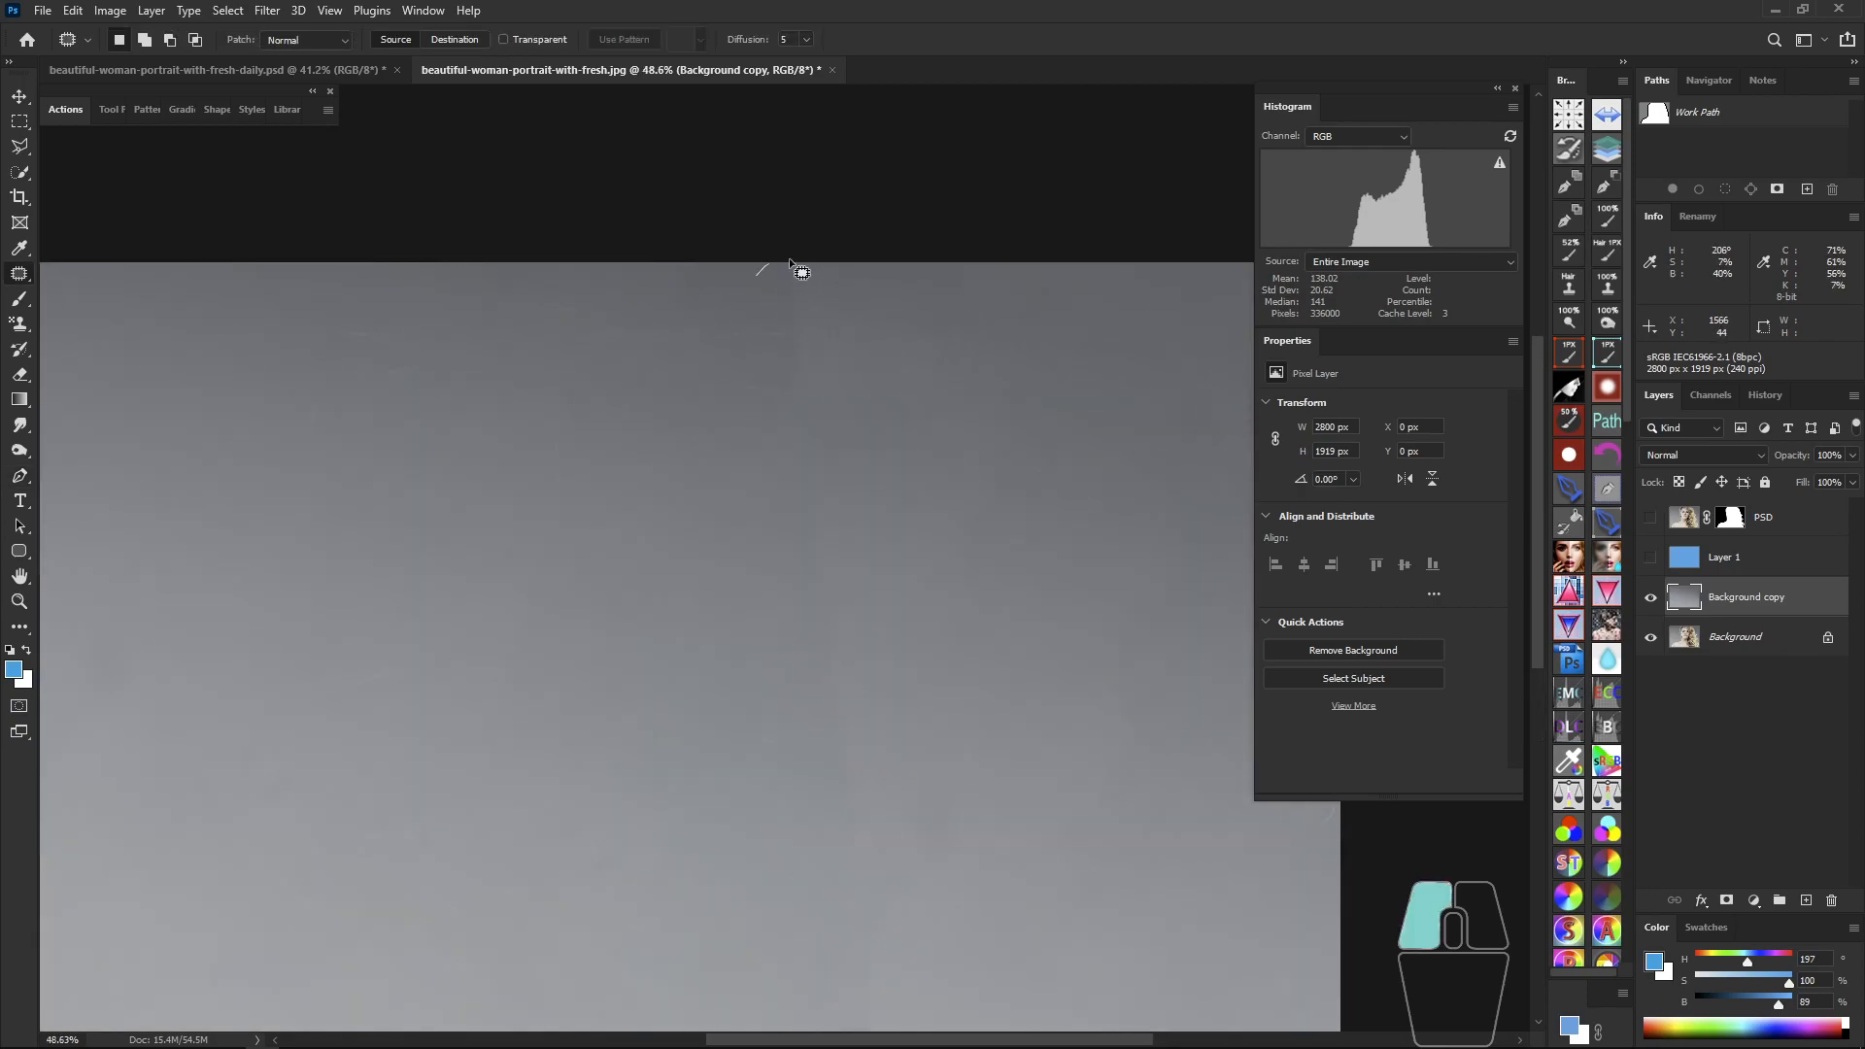
mouse_move(729, 335)
left_mouse_down()
mouse_move(691, 291)
mouse_move(728, 332)
left_mouse_up()
left_click_drag(637, 418, 625, 587)
mouse_move(304, 340)
left_mouse_down()
mouse_move(587, 388)
mouse_move(294, 369)
left_mouse_up()
left_click_drag(411, 460, 484, 655)
left_click_drag(711, 546, 631, 550)
left_click_drag(768, 599, 816, 600)
left_click_drag(662, 429, 643, 438)
key("ctrl+d")
mouse_move(949, 541)
left_mouse_down()
mouse_move(983, 528)
mouse_move(947, 493)
left_mouse_up()
key("ctrl+d")
left_click_drag(872, 546, 855, 592)
mouse_move(707, 510)
left_mouse_down()
mouse_move(765, 533)
mouse_move(723, 507)
left_mouse_up()
left_click_drag(714, 582, 574, 599)
mouse_move(700, 641)
left_mouse_down()
mouse_move(678, 662)
mouse_move(632, 539)
left_mouse_up()
key("ctrl+d")
left_click_drag(348, 628, 412, 622)
left_click_drag(408, 694, 521, 666)
mouse_move(680, 381)
left_mouse_down()
mouse_move(745, 388)
mouse_move(701, 381)
left_mouse_up()
key("ctrl+d")
mouse_move(718, 428)
left_mouse_down()
mouse_move(806, 345)
mouse_move(707, 508)
left_mouse_up()
key("ctrl+d")
left_click_drag(928, 399, 922, 355)
mouse_move(931, 379)
left_mouse_down()
mouse_move(833, 485)
mouse_move(1016, 339)
left_mouse_up()
key("ctrl+d")
left_click_drag(986, 408, 854, 618)
key("ctrl+d")
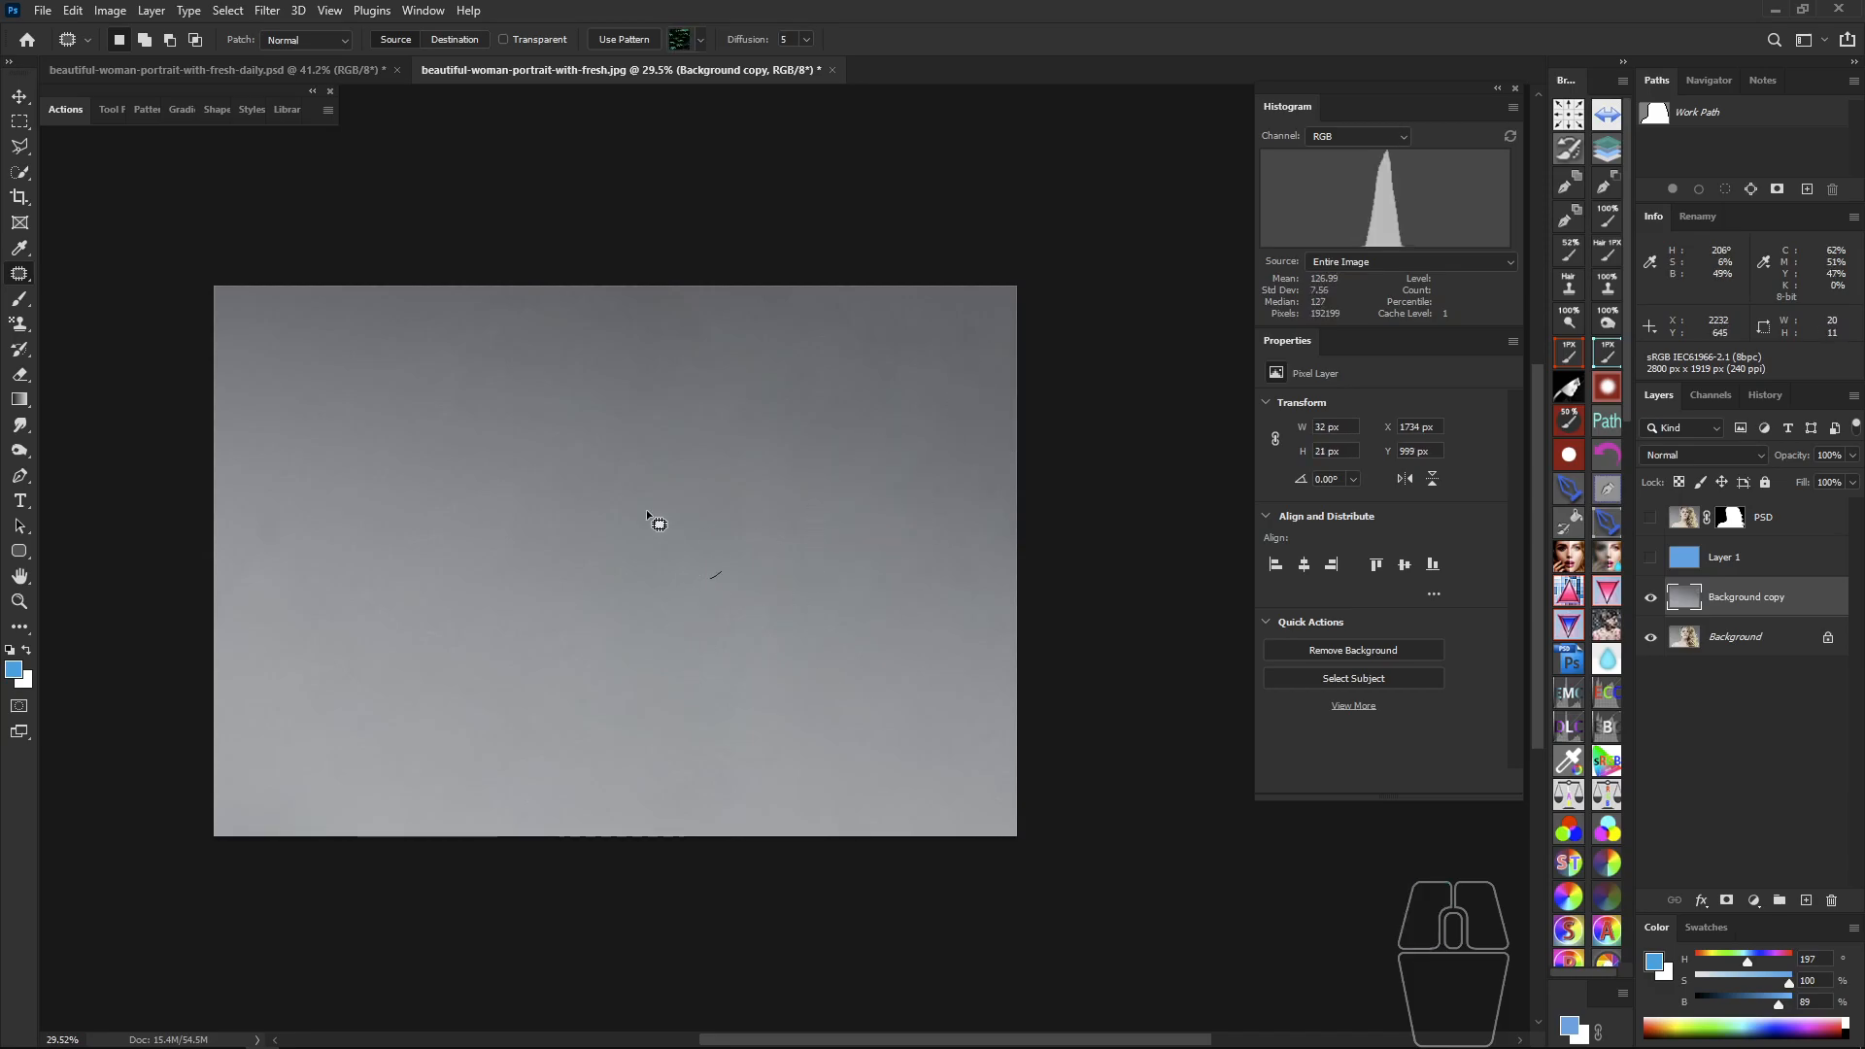
scroll(833, 488, "up", 3)
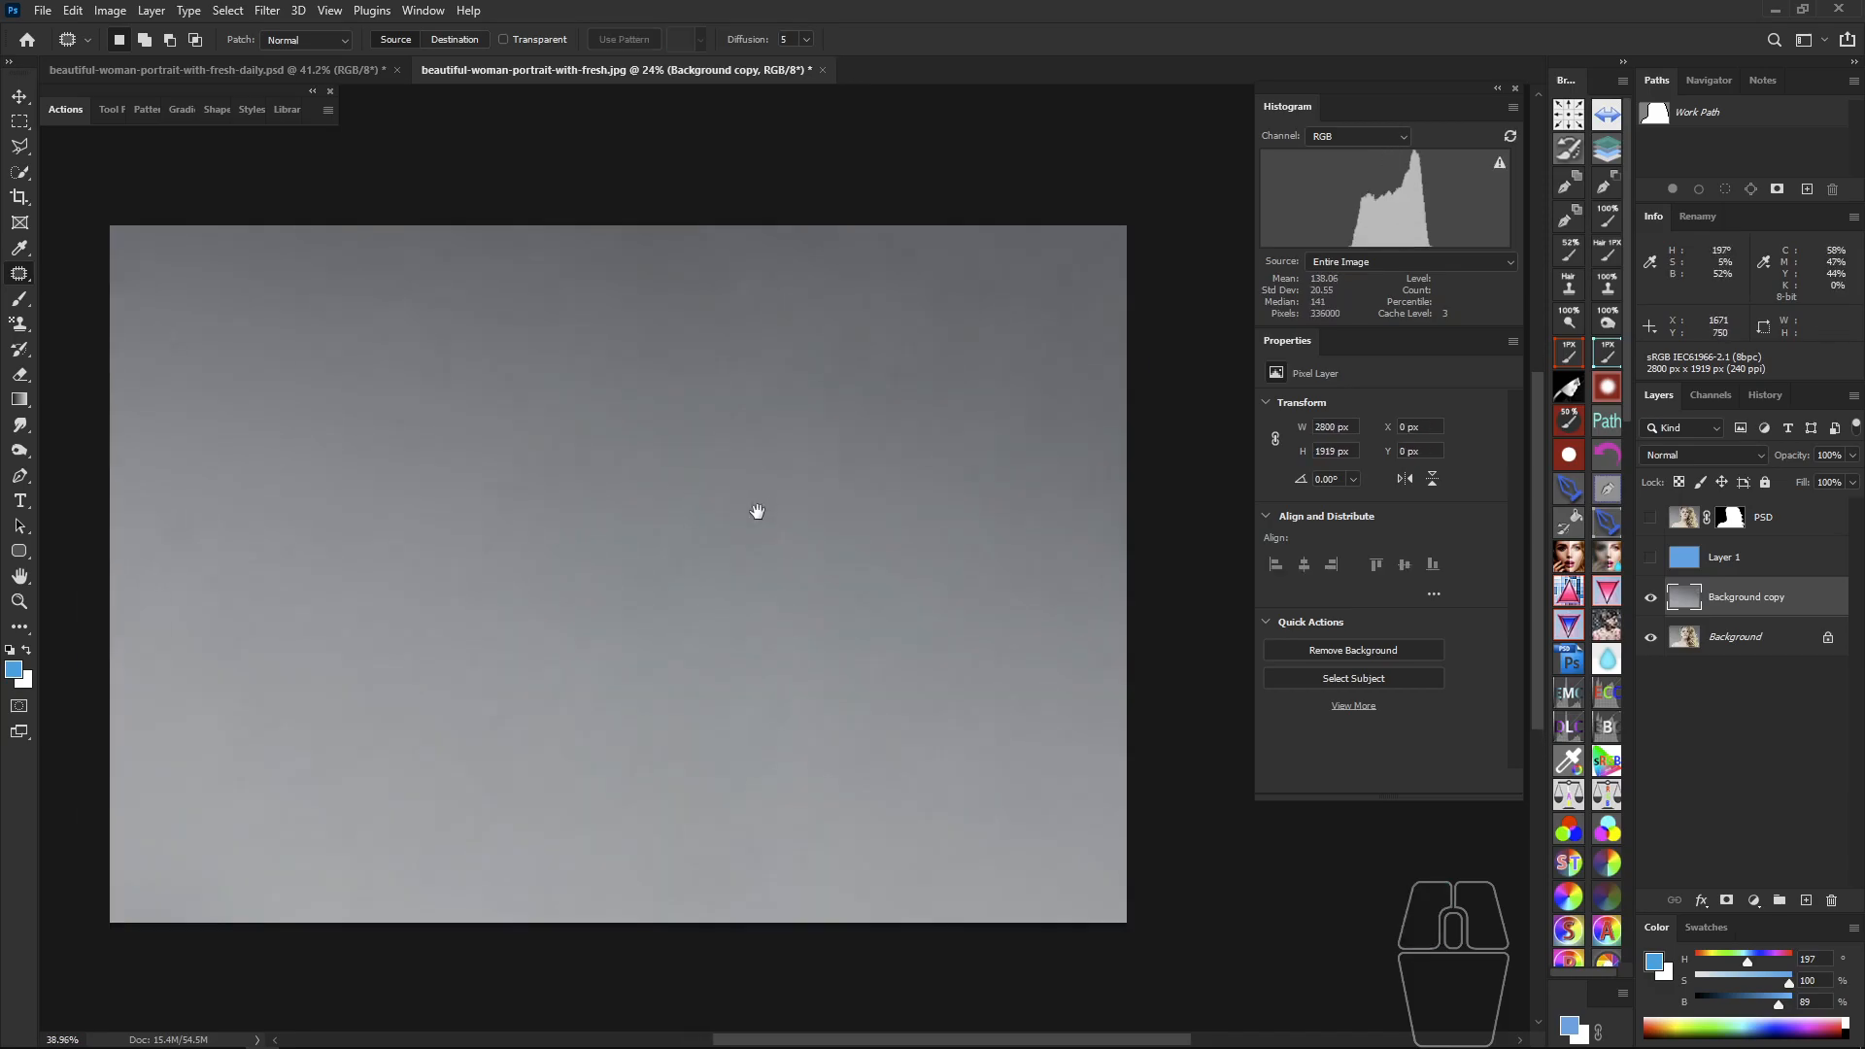
Step: Switch the PSD layer on and off to check the cutout against the clean backdrop, leaving the layer visible
left_click(1651, 521)
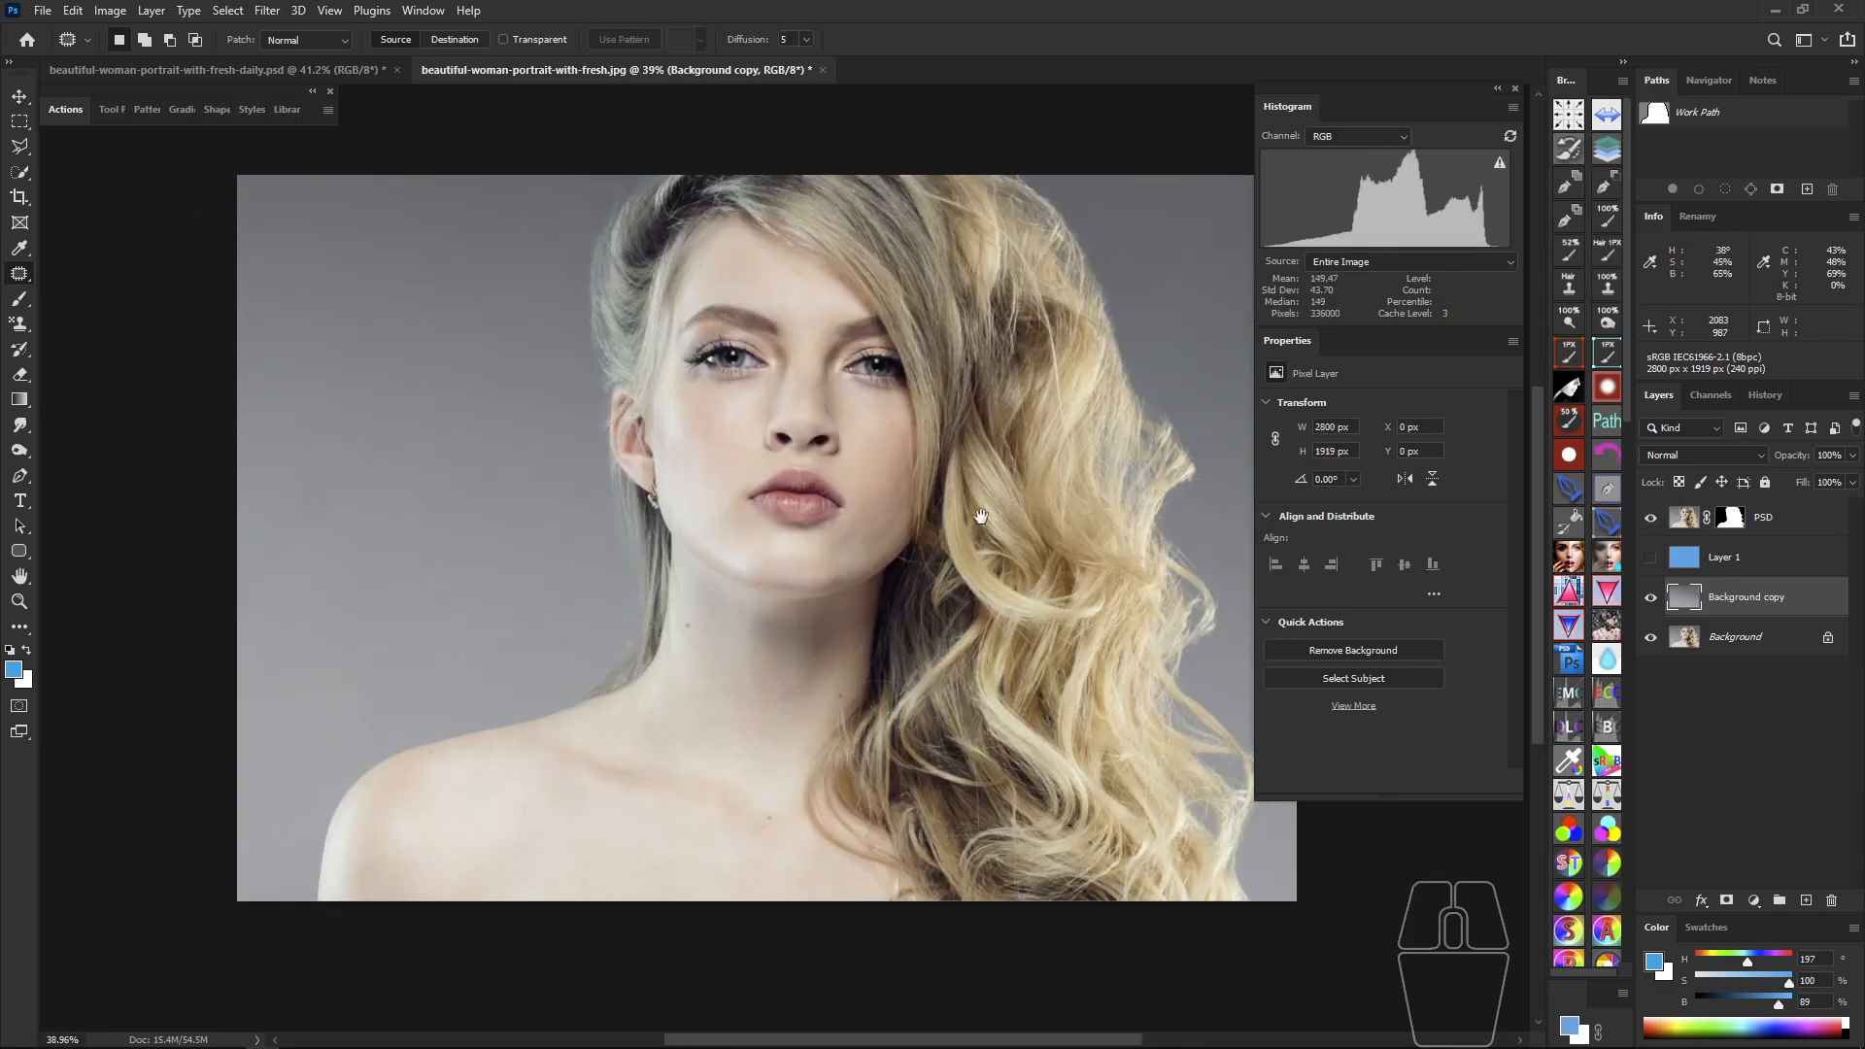
left_click(1651, 520)
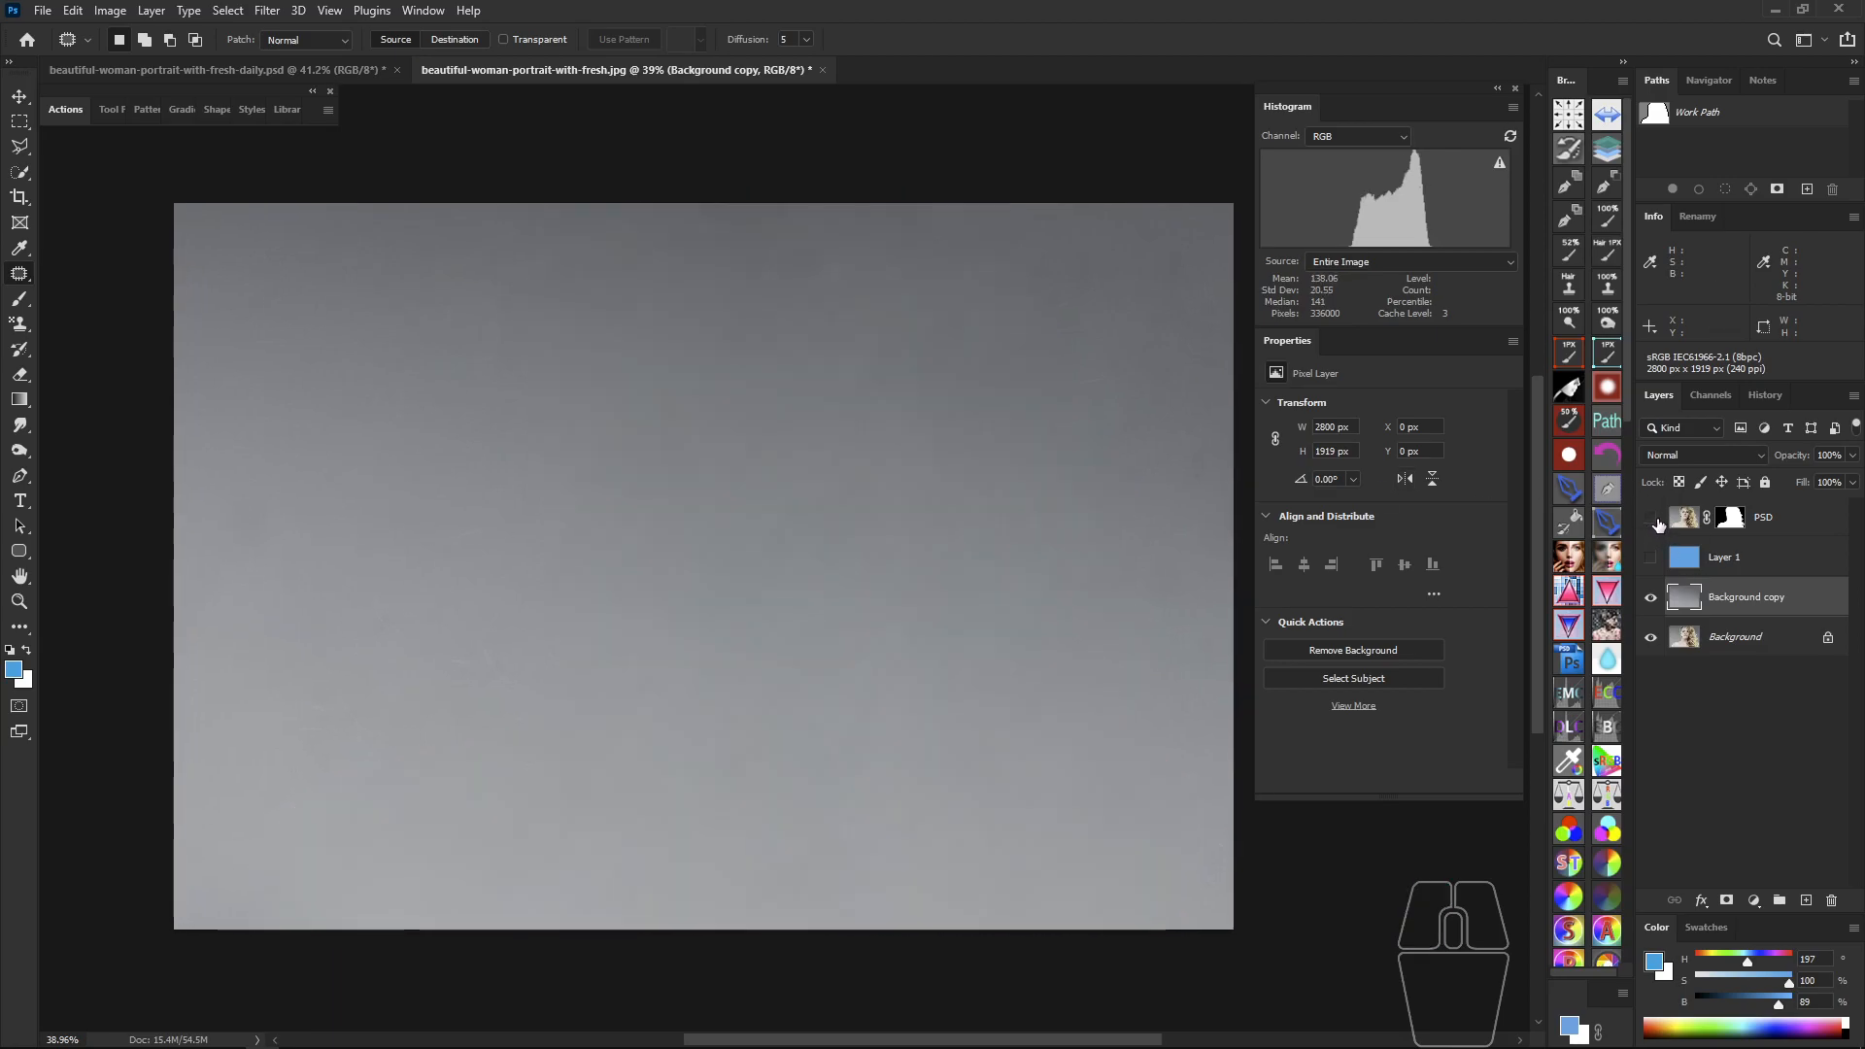
left_click(1650, 520)
left_click(1651, 521)
left_click(1650, 522)
left_click(1650, 521)
left_click(1650, 522)
left_click(1651, 522)
left_click(1651, 521)
left_click(1651, 522)
left_click(1651, 522)
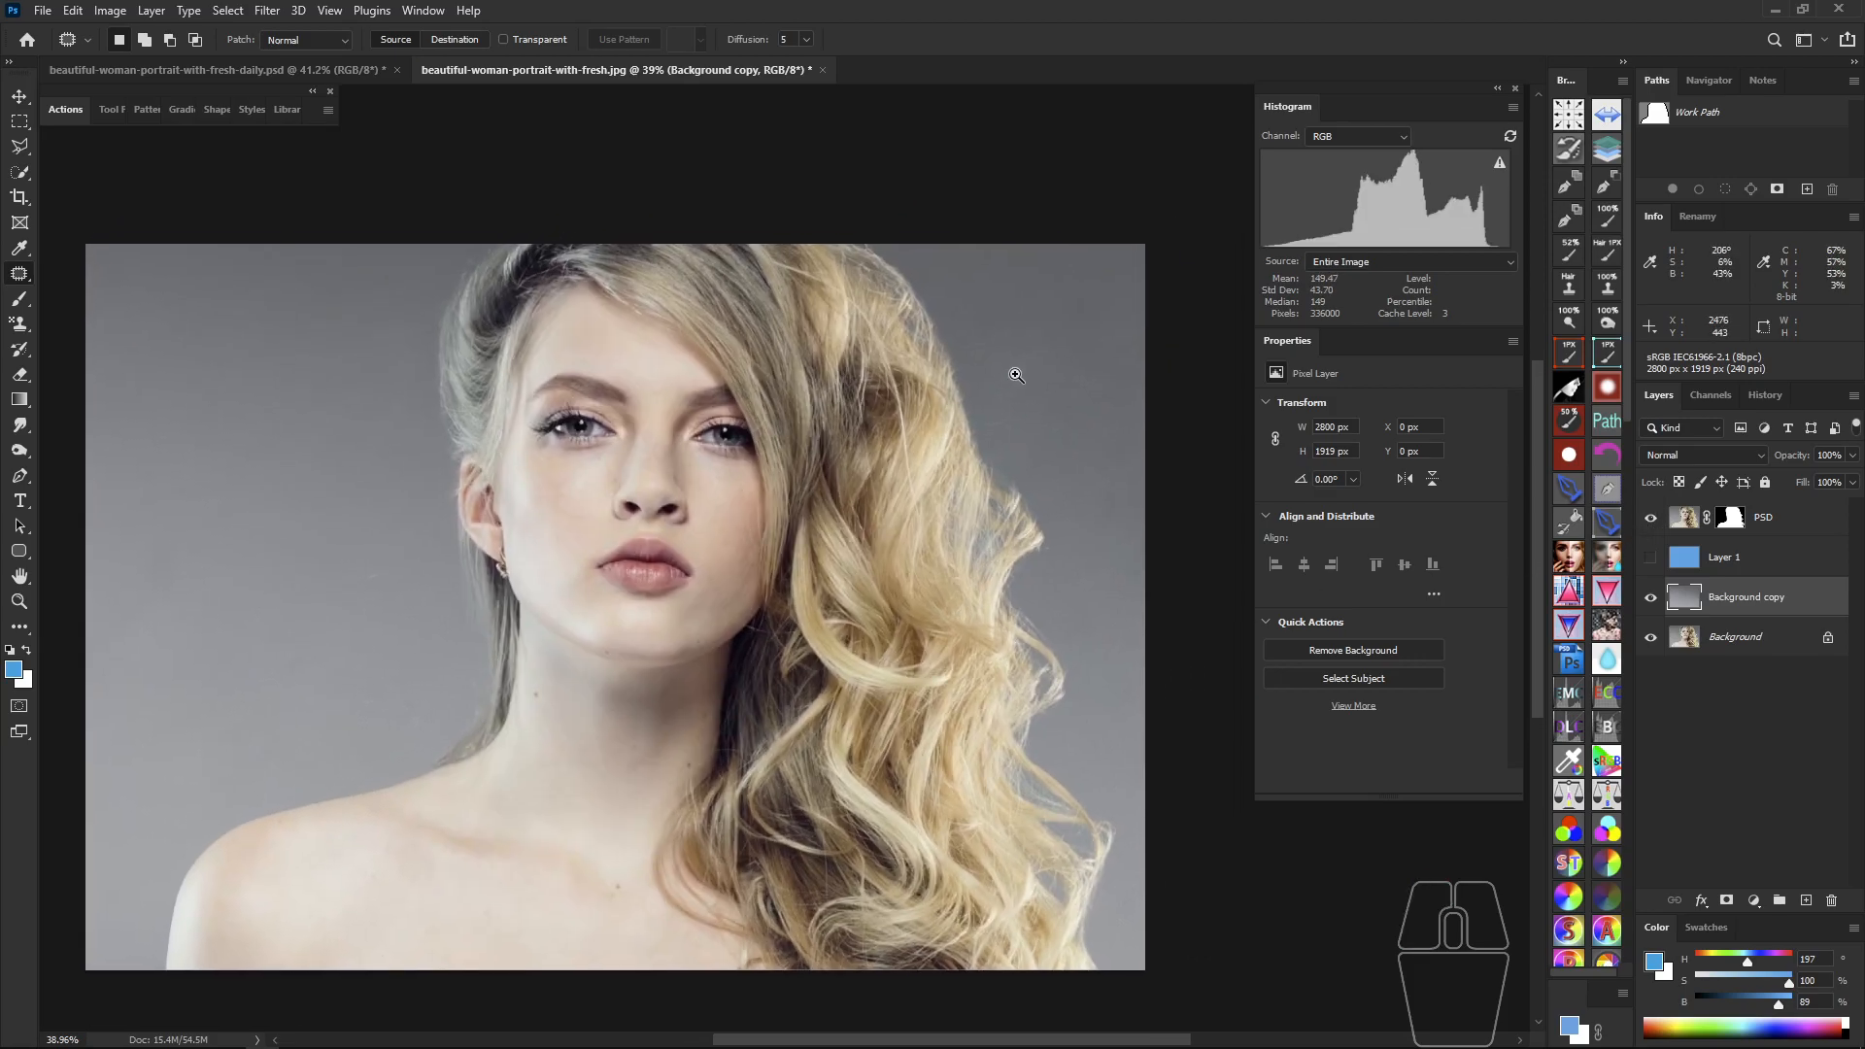
left_click_drag(1013, 374, 955, 366)
left_click_drag(1024, 491, 994, 434)
left_click_drag(1029, 500, 1048, 478)
key("ctrl+0")
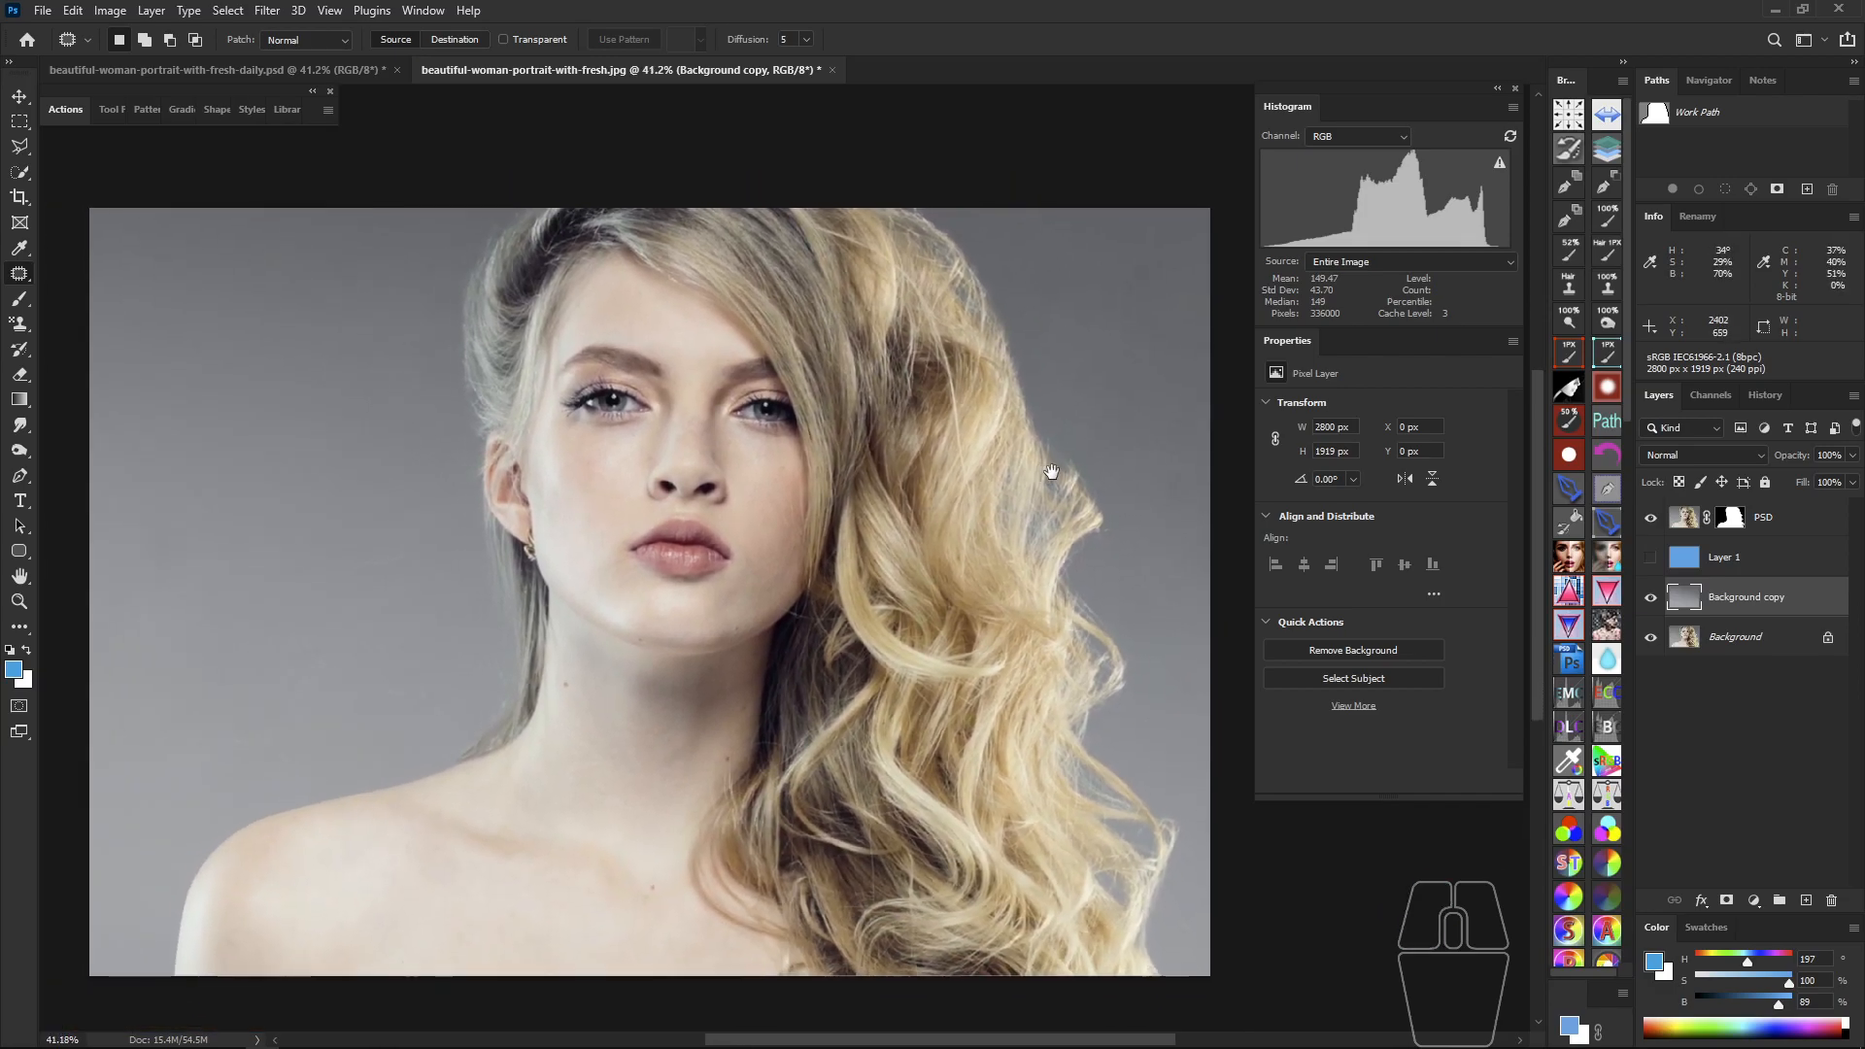
left_click(1774, 522)
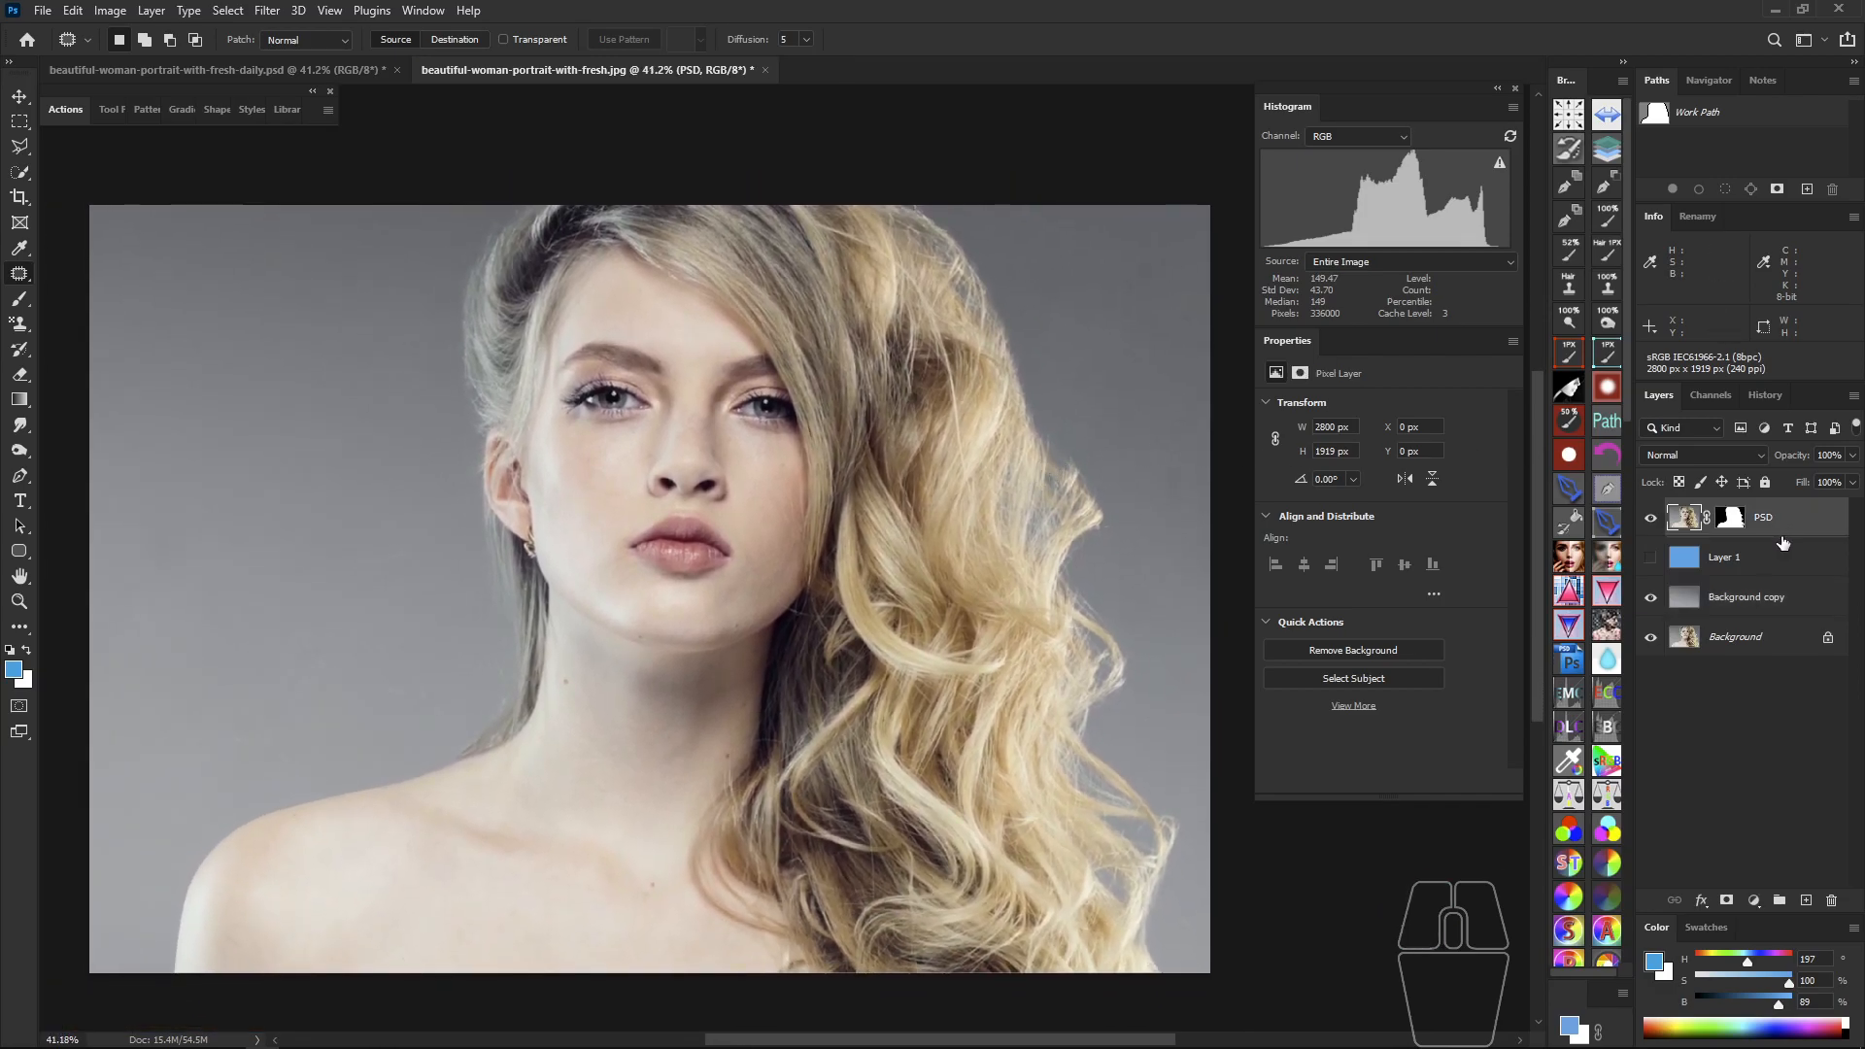
key("ctrl+alt+shift+e")
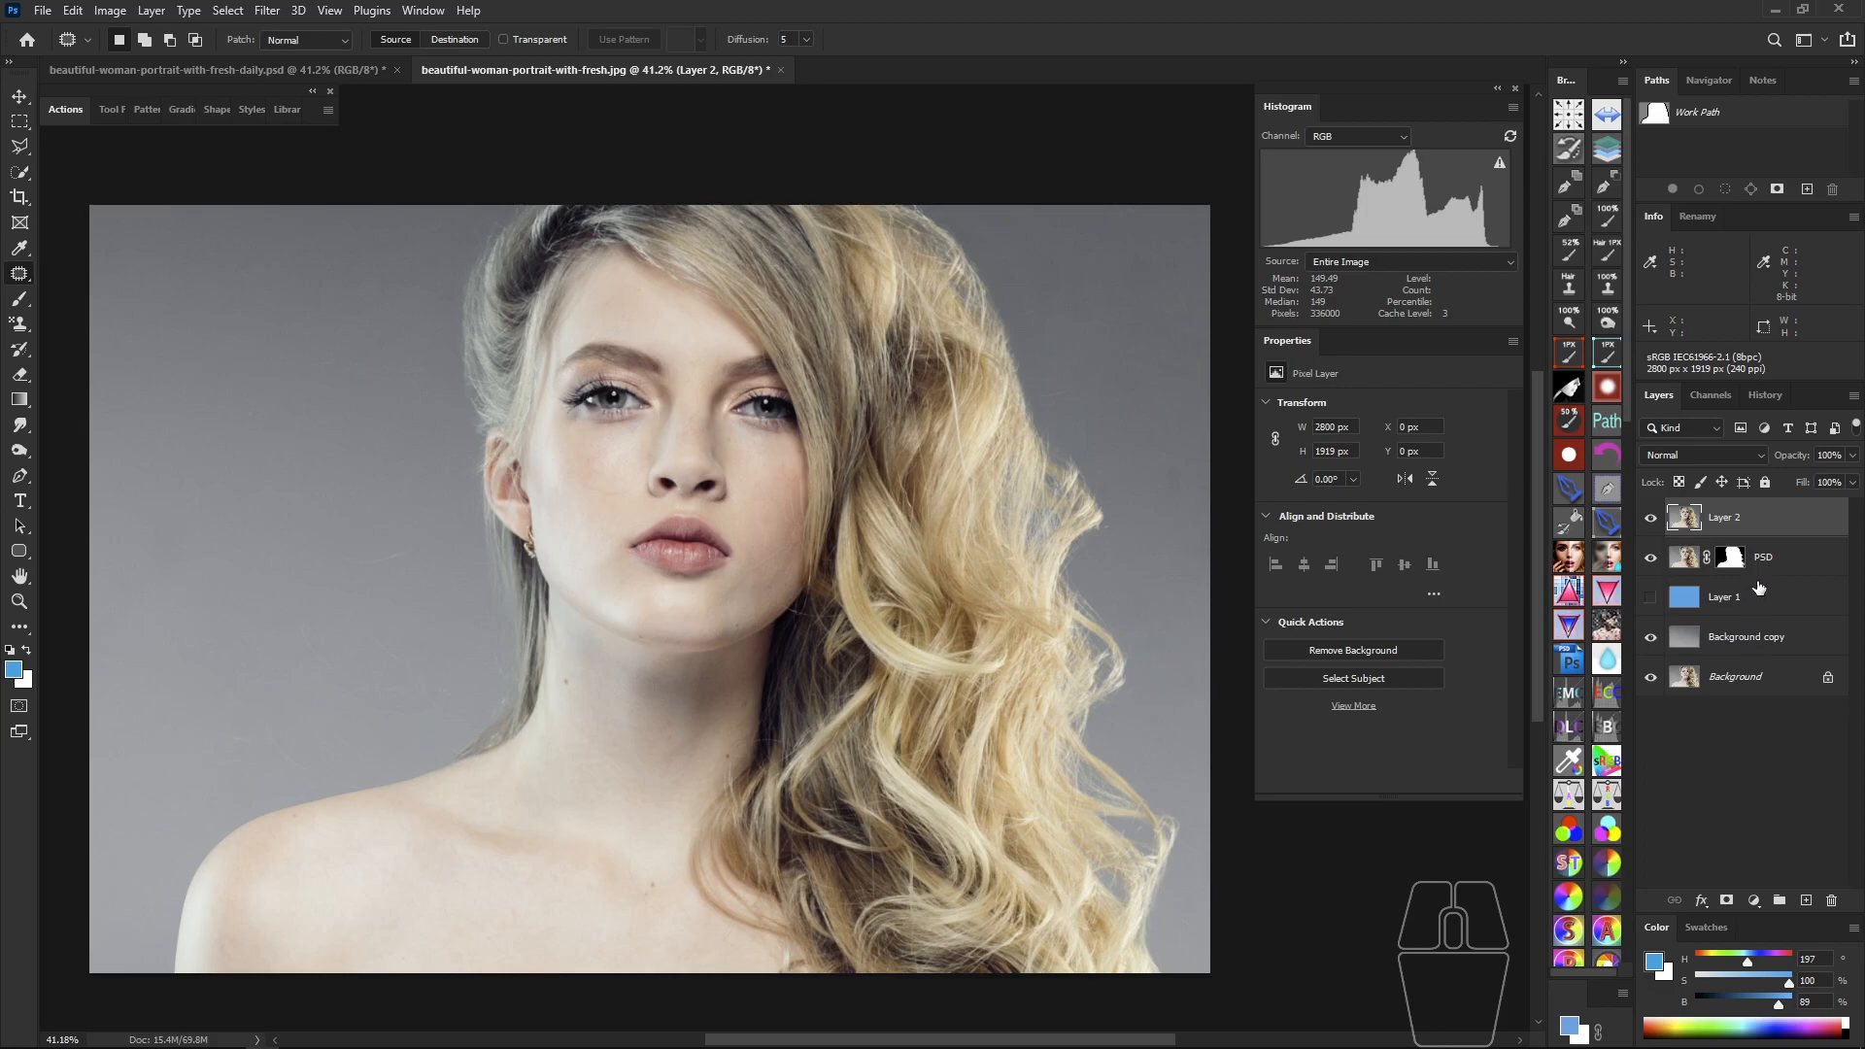
key("Delete")
Step: Delete the hidden blue Layer 1 from the layer stack
left_click(1724, 599)
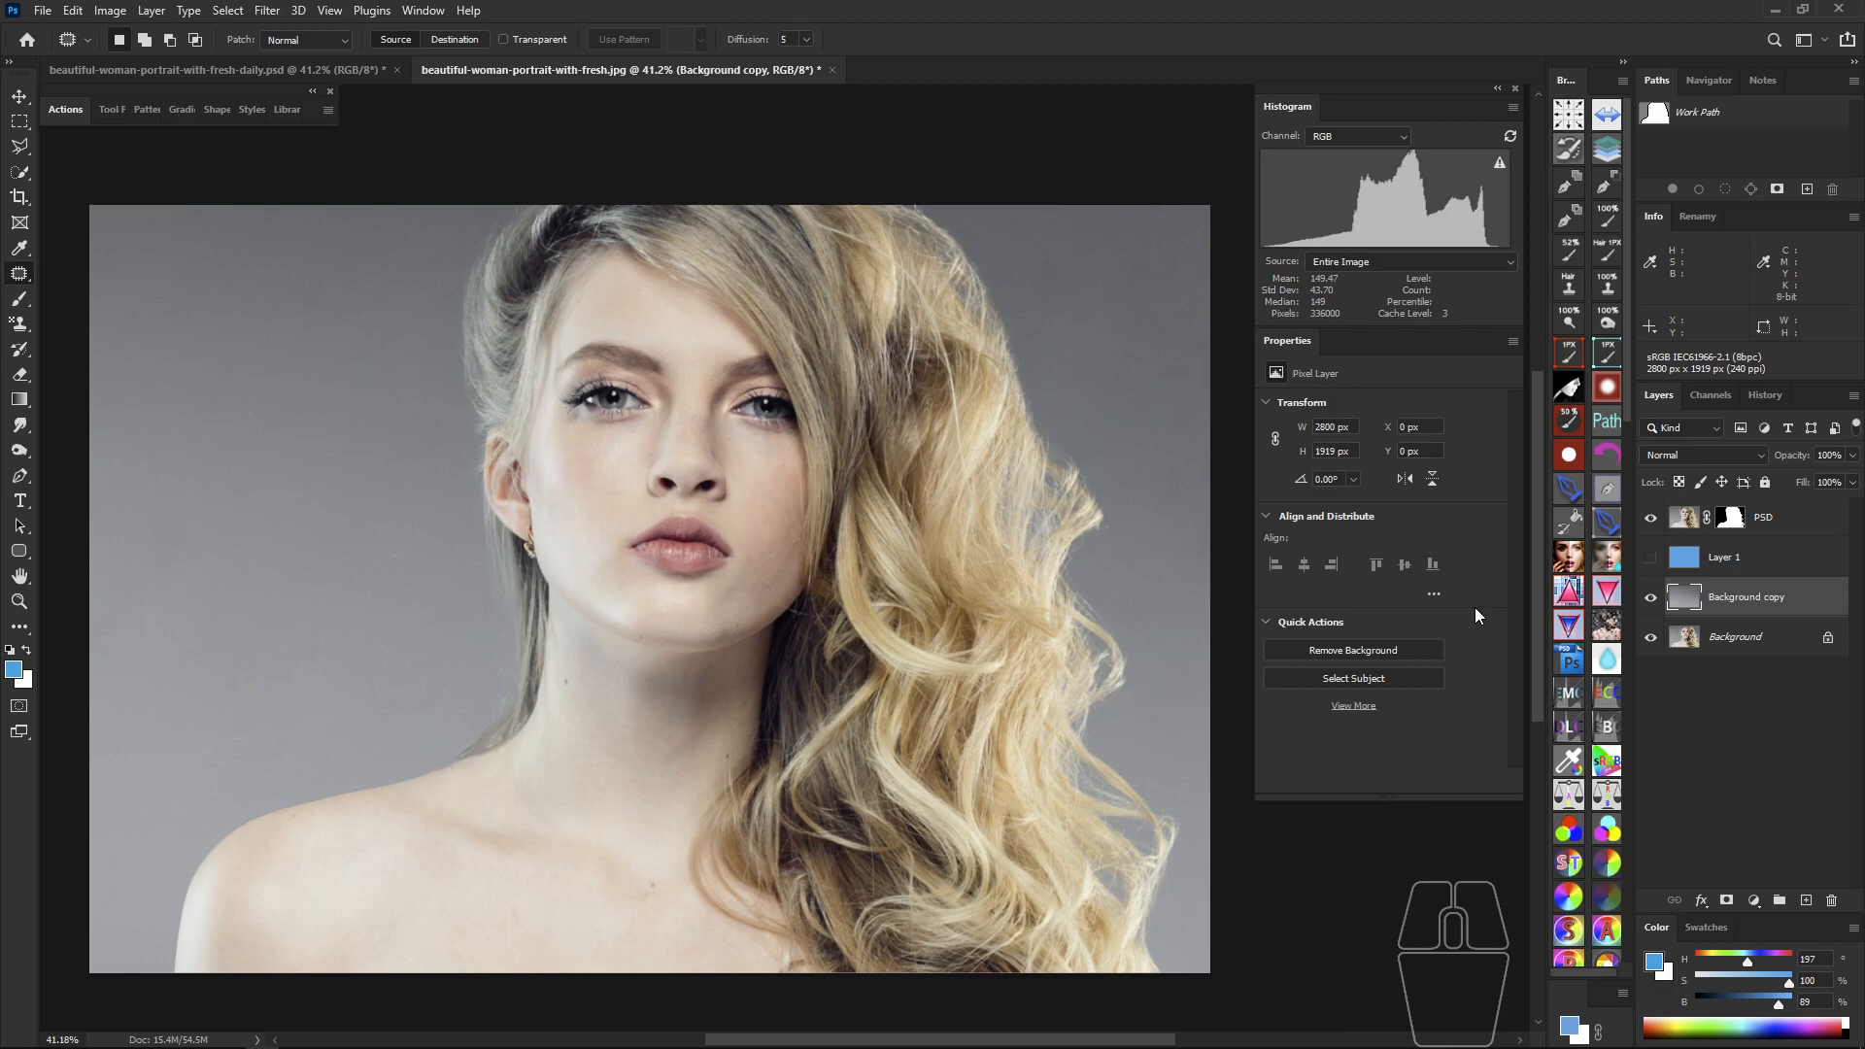
left_click(1783, 516)
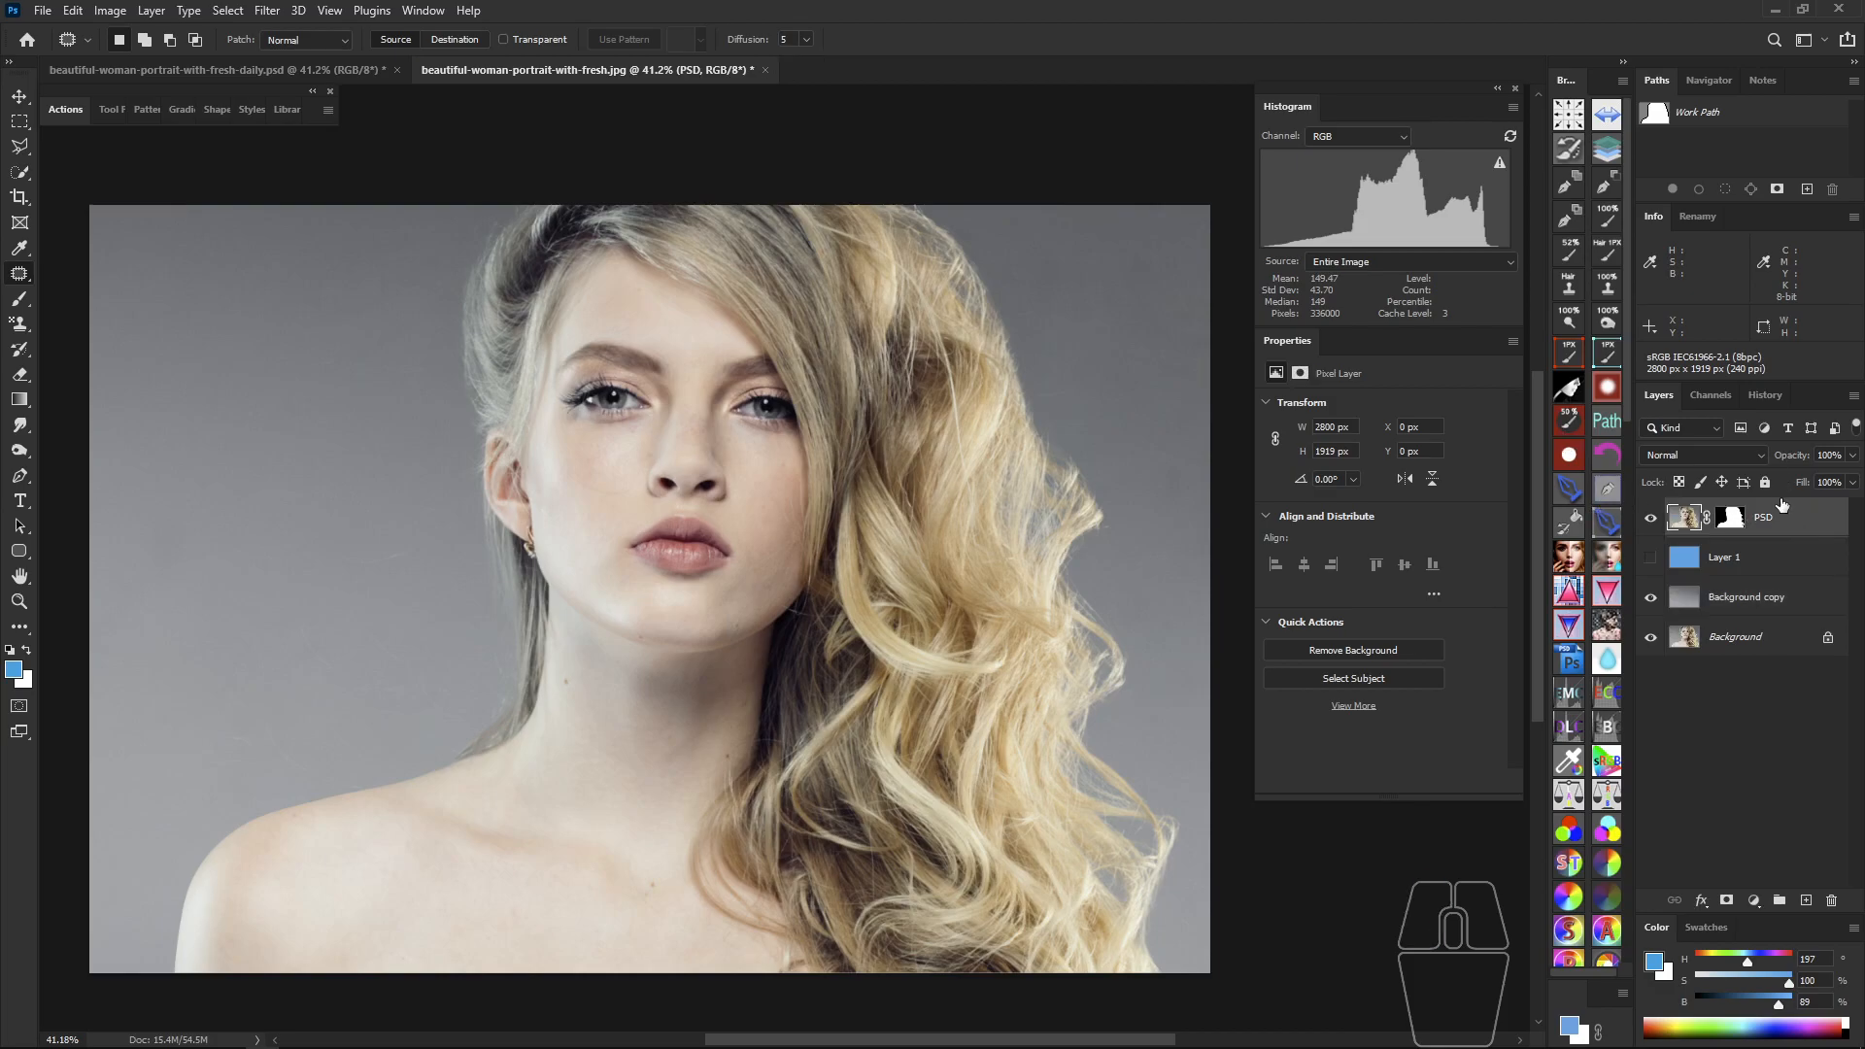
left_click(1758, 571)
key("Delete")
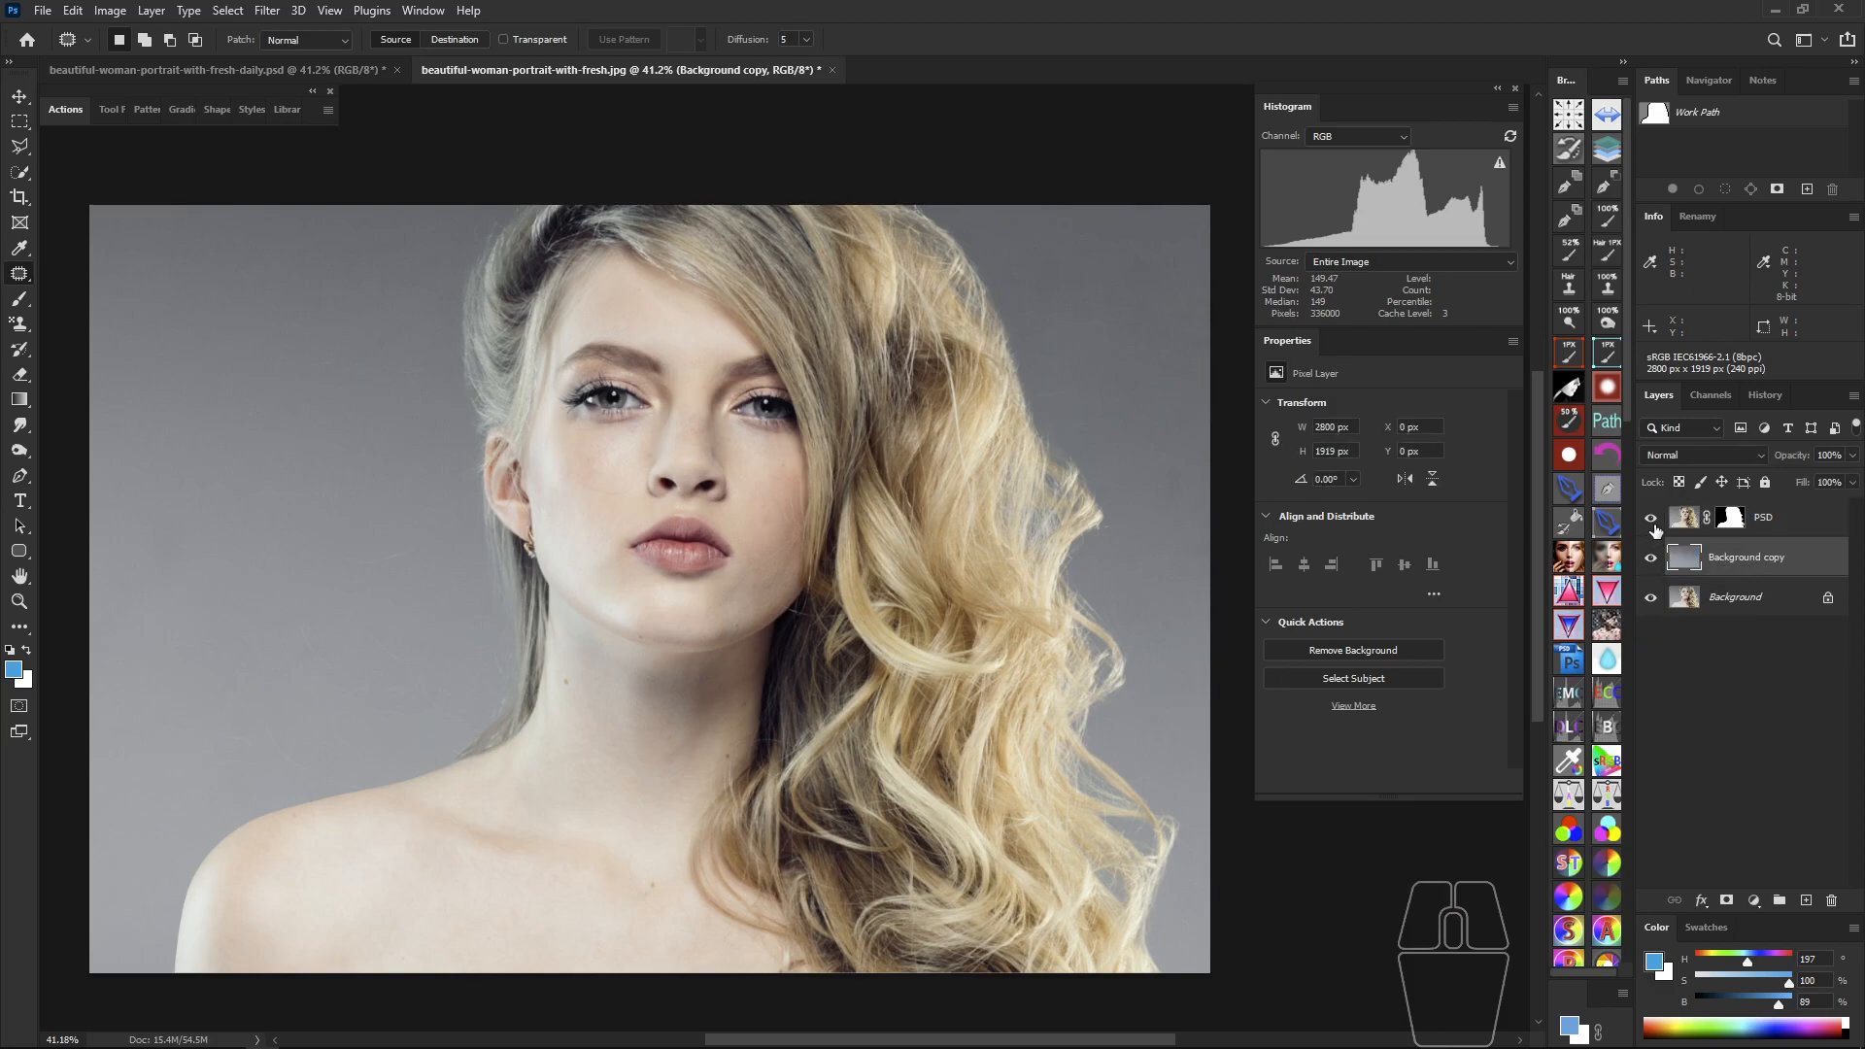
Step: Group the PSD layer and the Background copy layer together
left_click(1770, 525)
left_click(1768, 562)
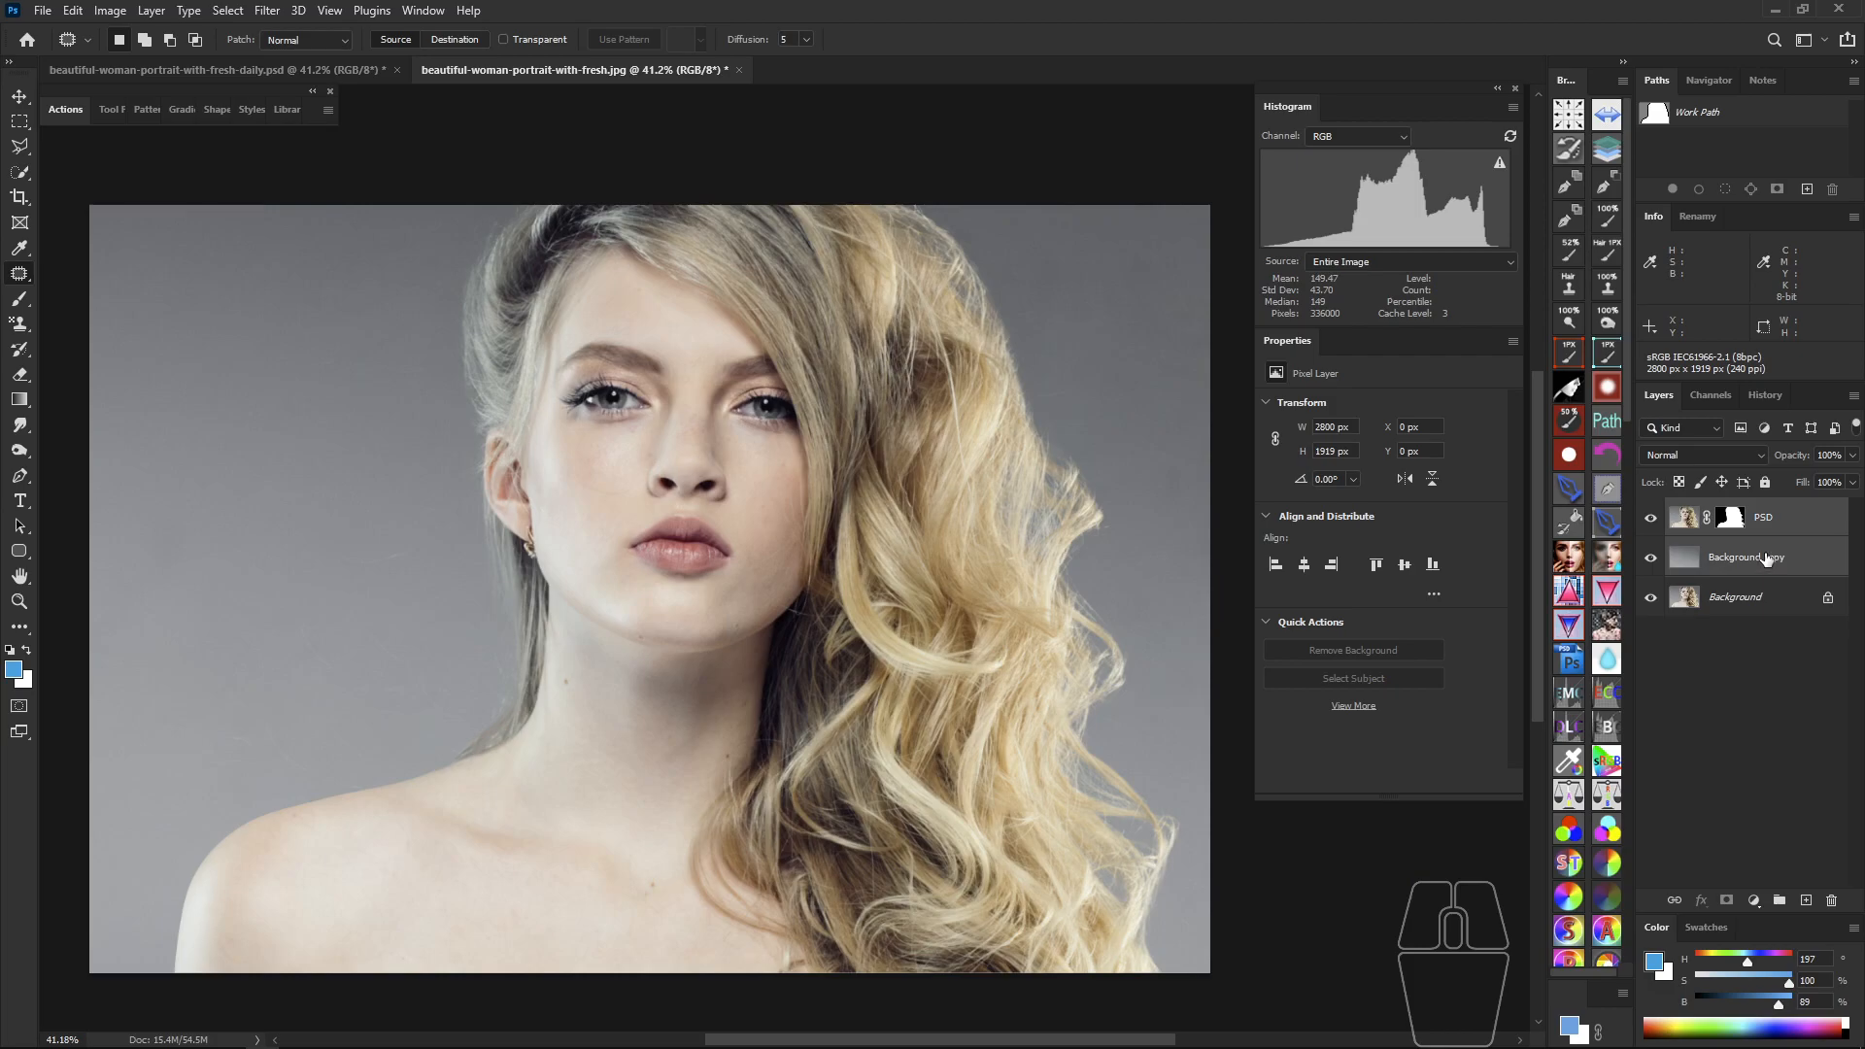
key("ctrl+g")
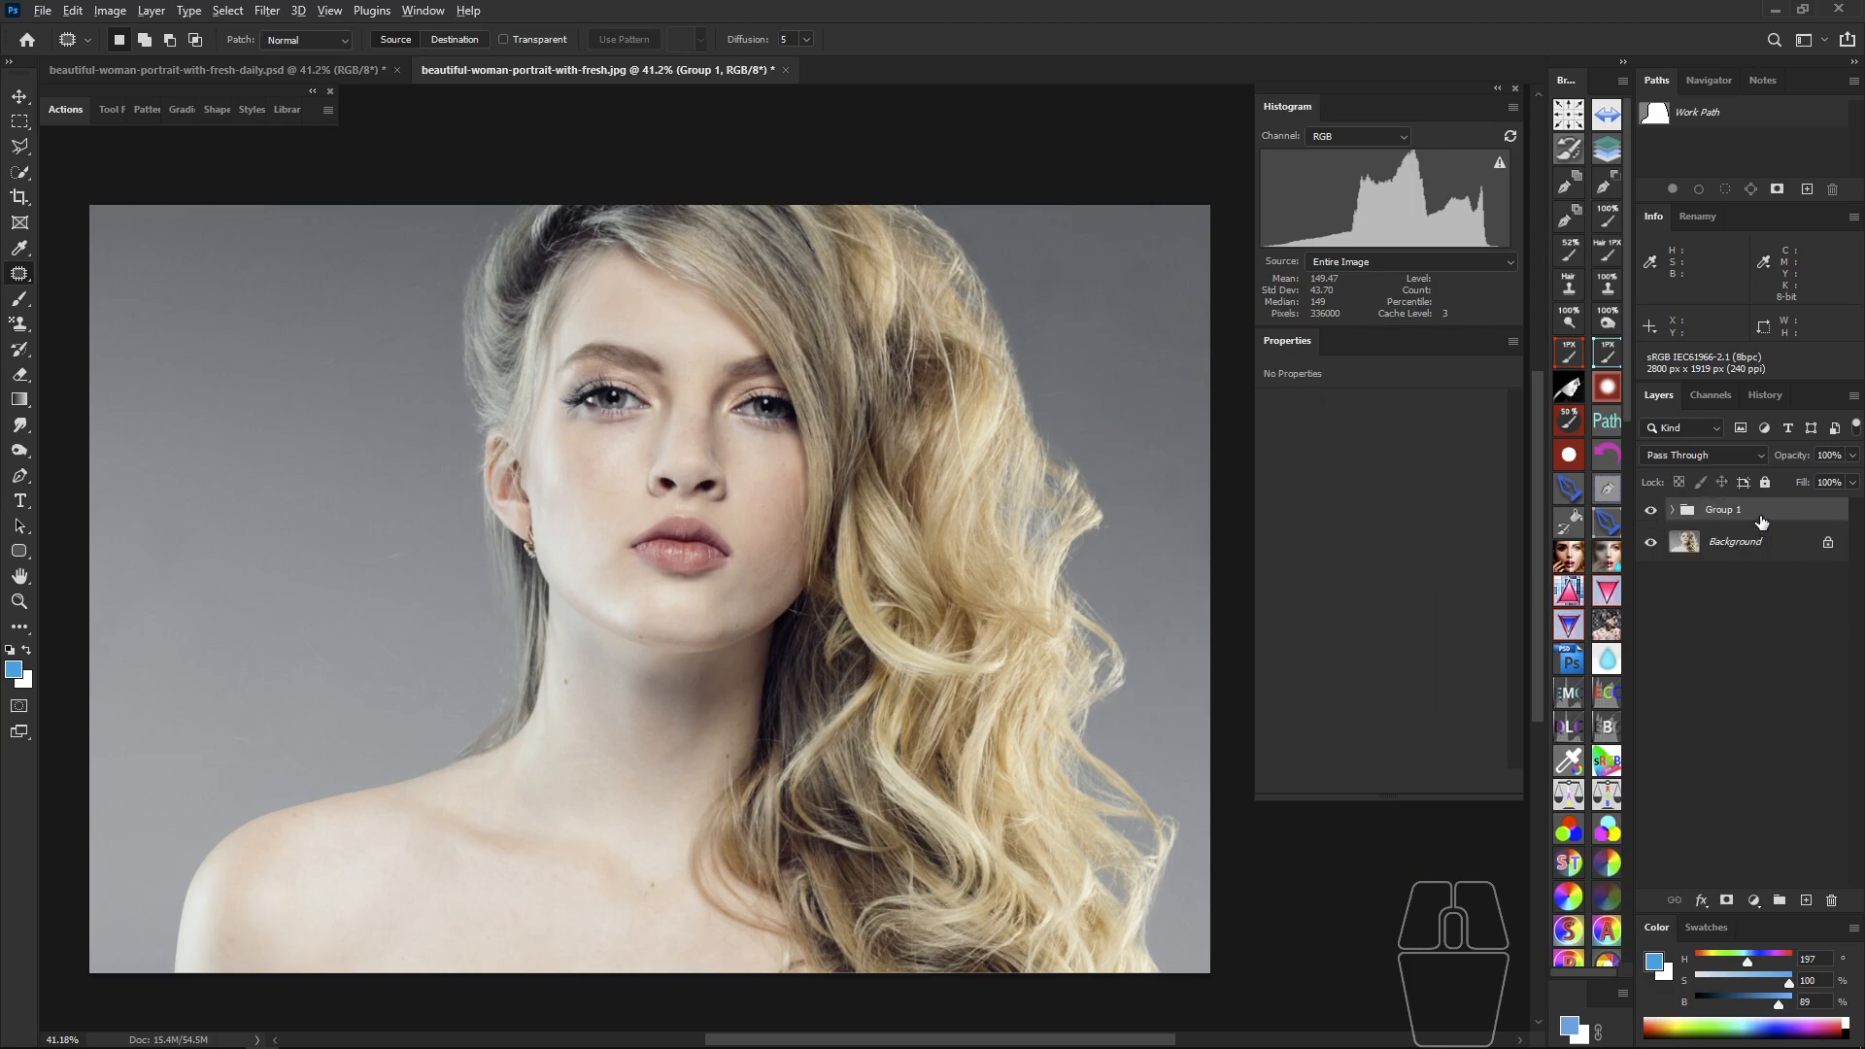
Step: Stamp the visible image onto a new layer placed beneath the group, and hide the group
key("ctrl+shift+alt+e")
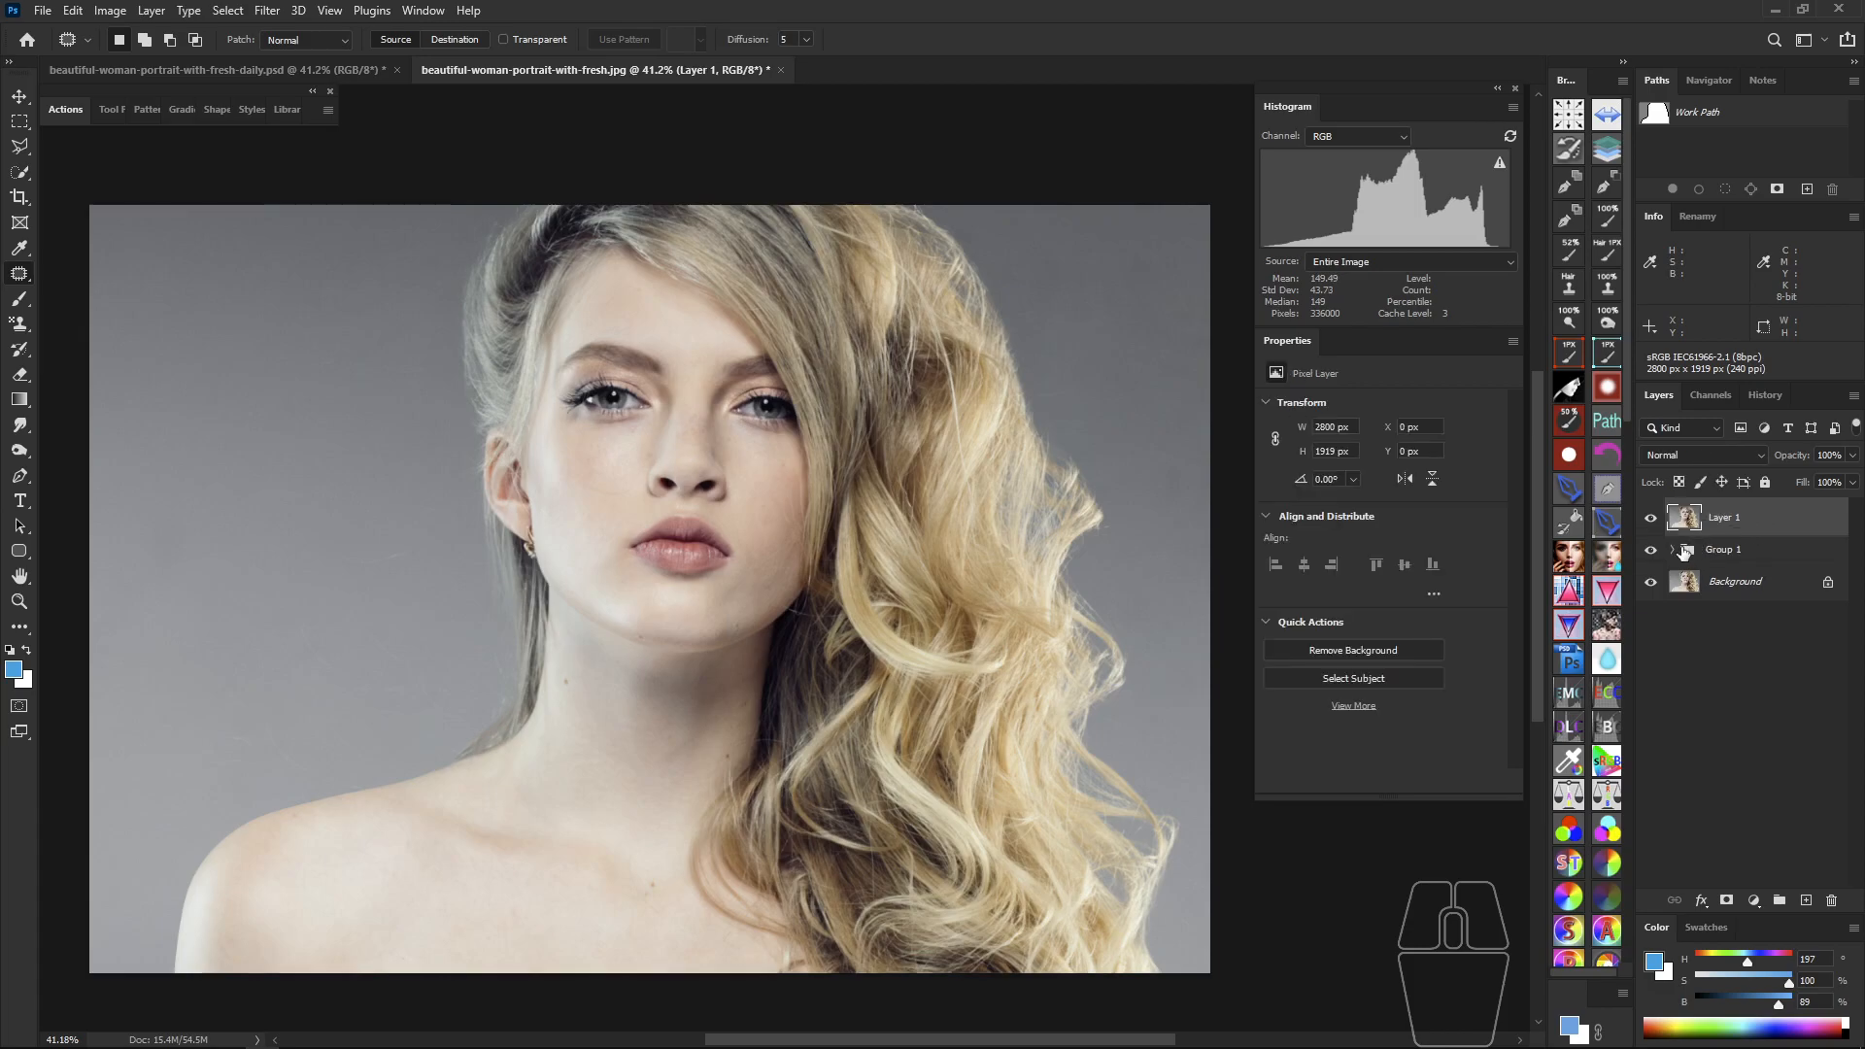
key("alt+bracketleft")
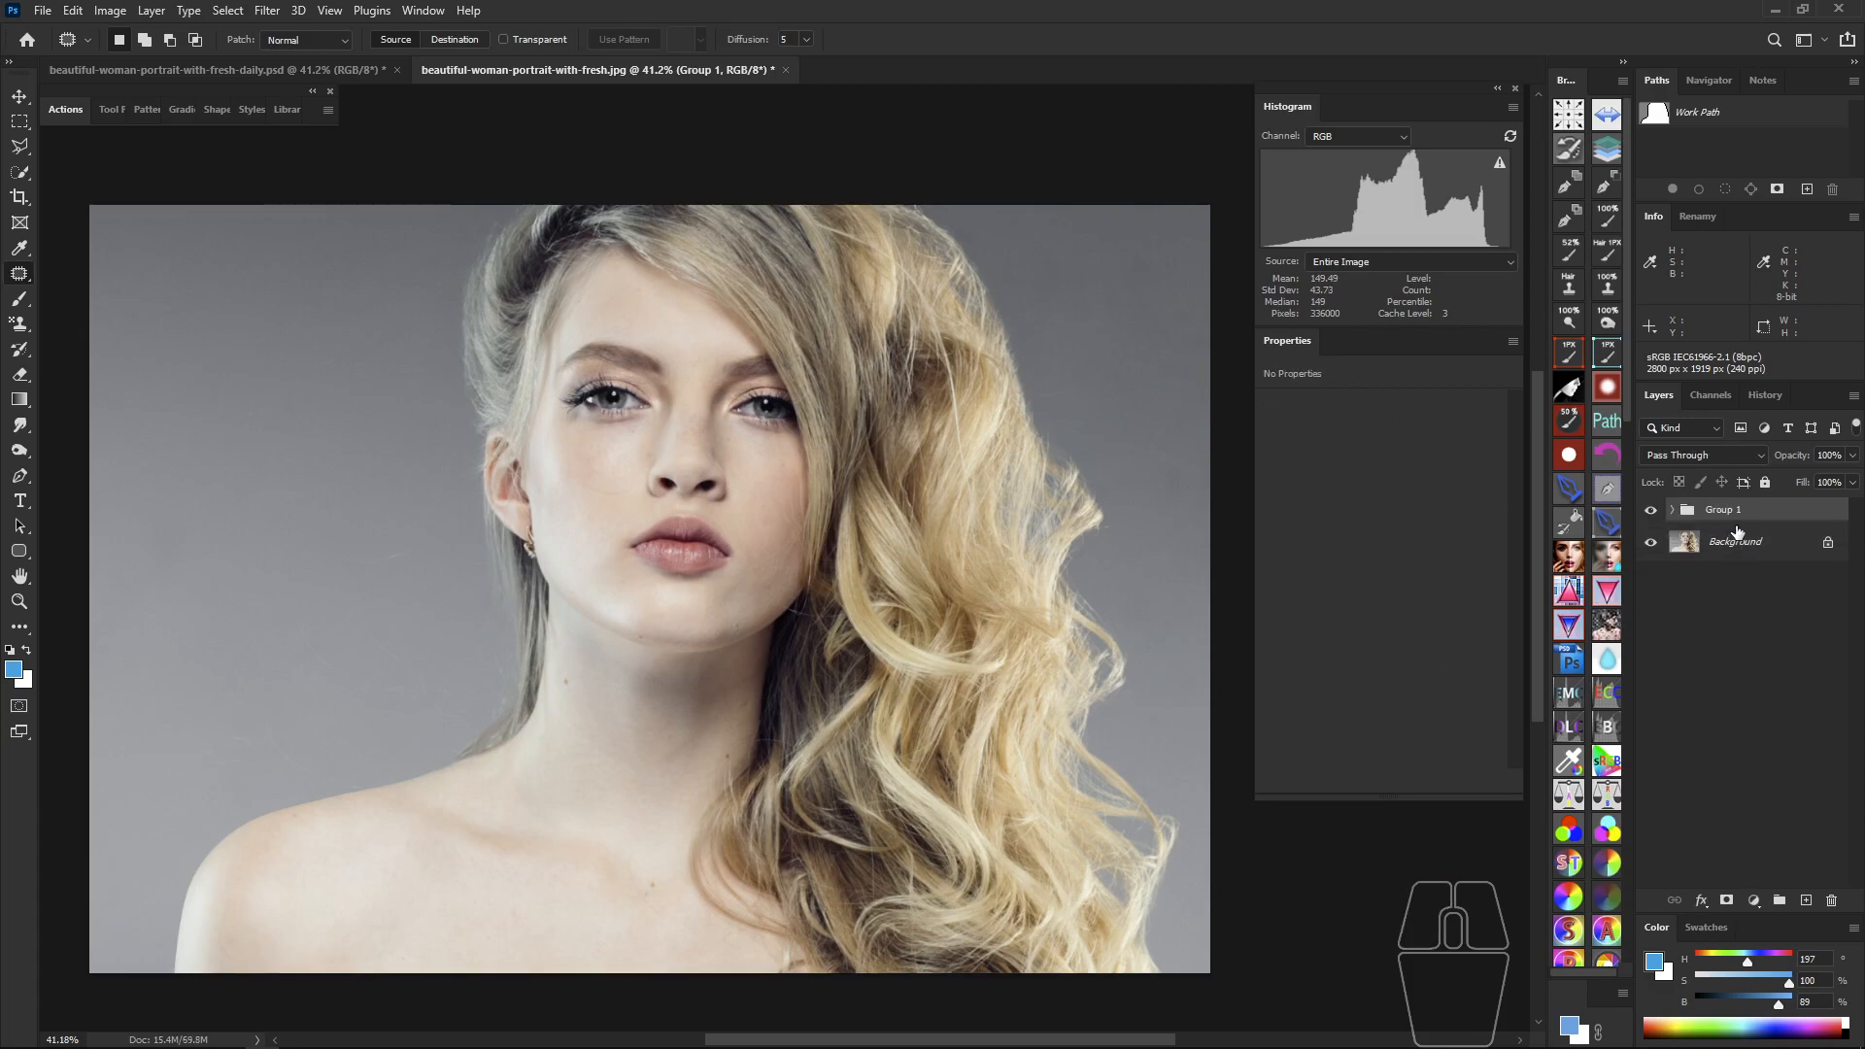
left_click_drag(1724, 517, 1685, 568)
left_click(1727, 541)
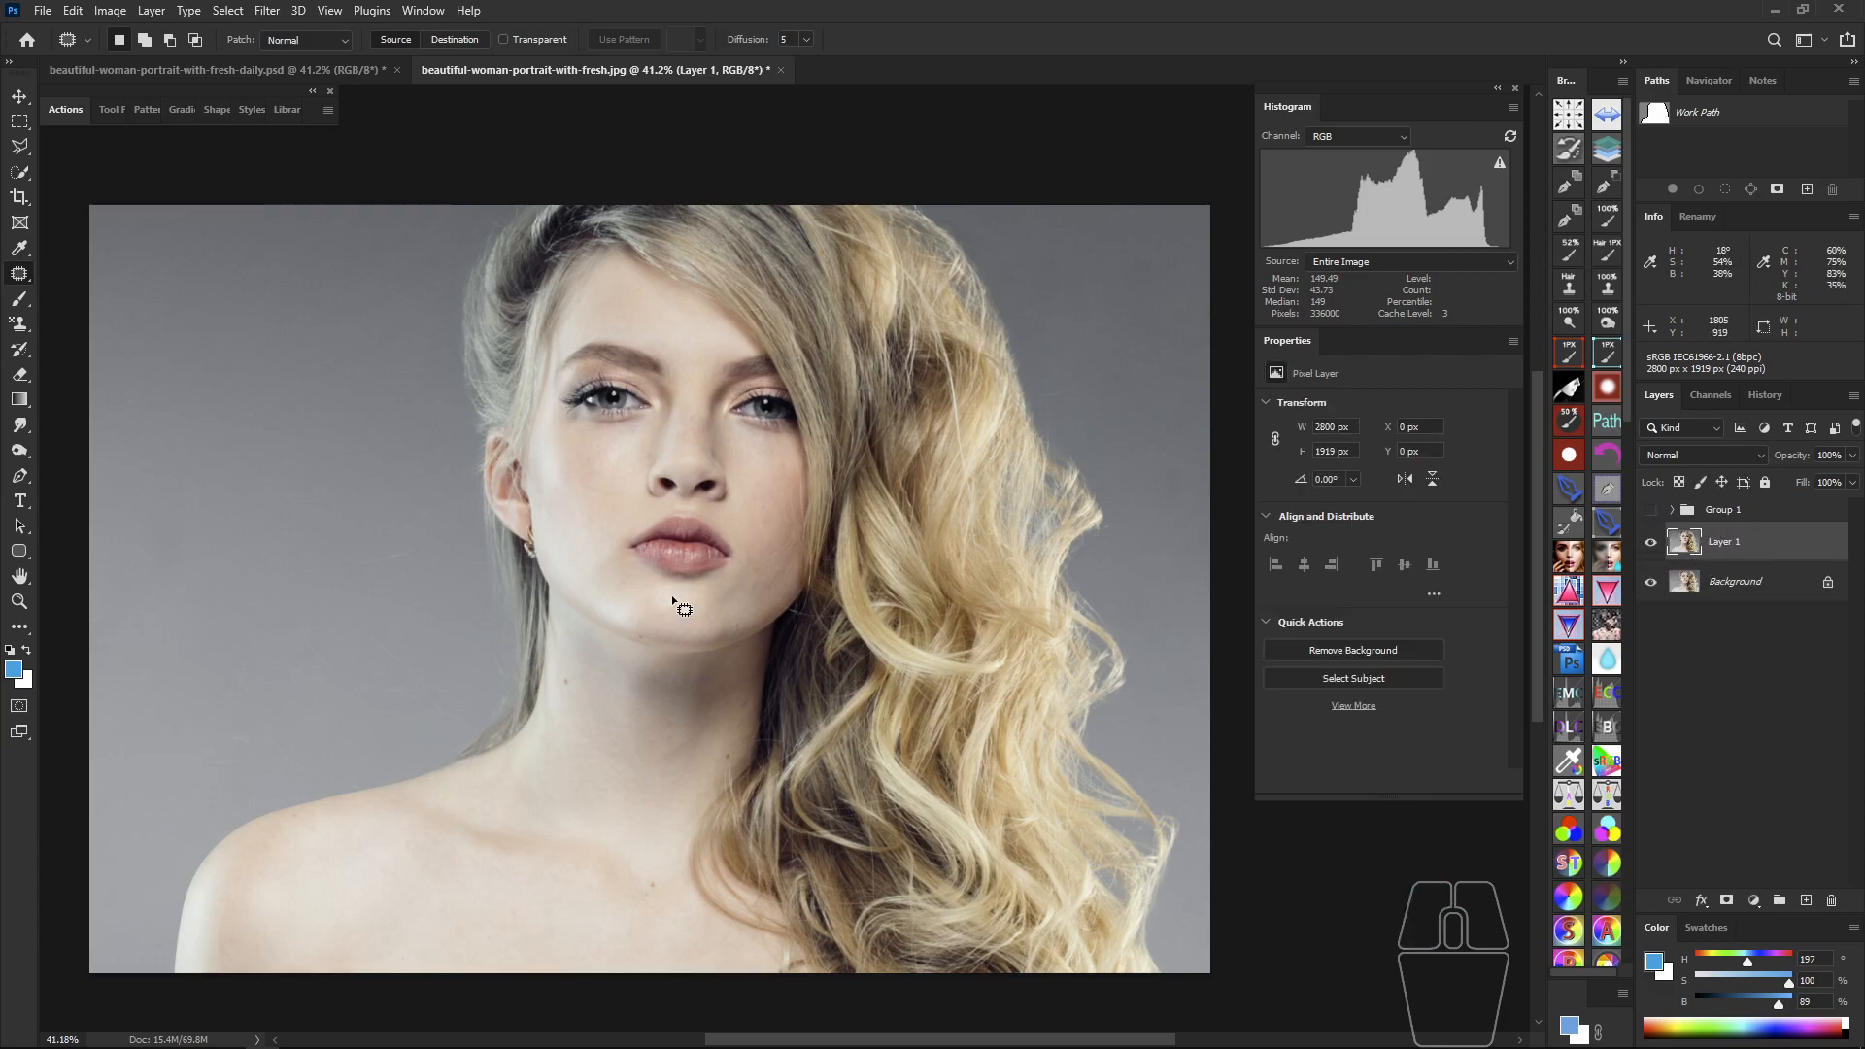
Step: Run the recorded Oill Paint action on the stamped layer
left_click(68, 109)
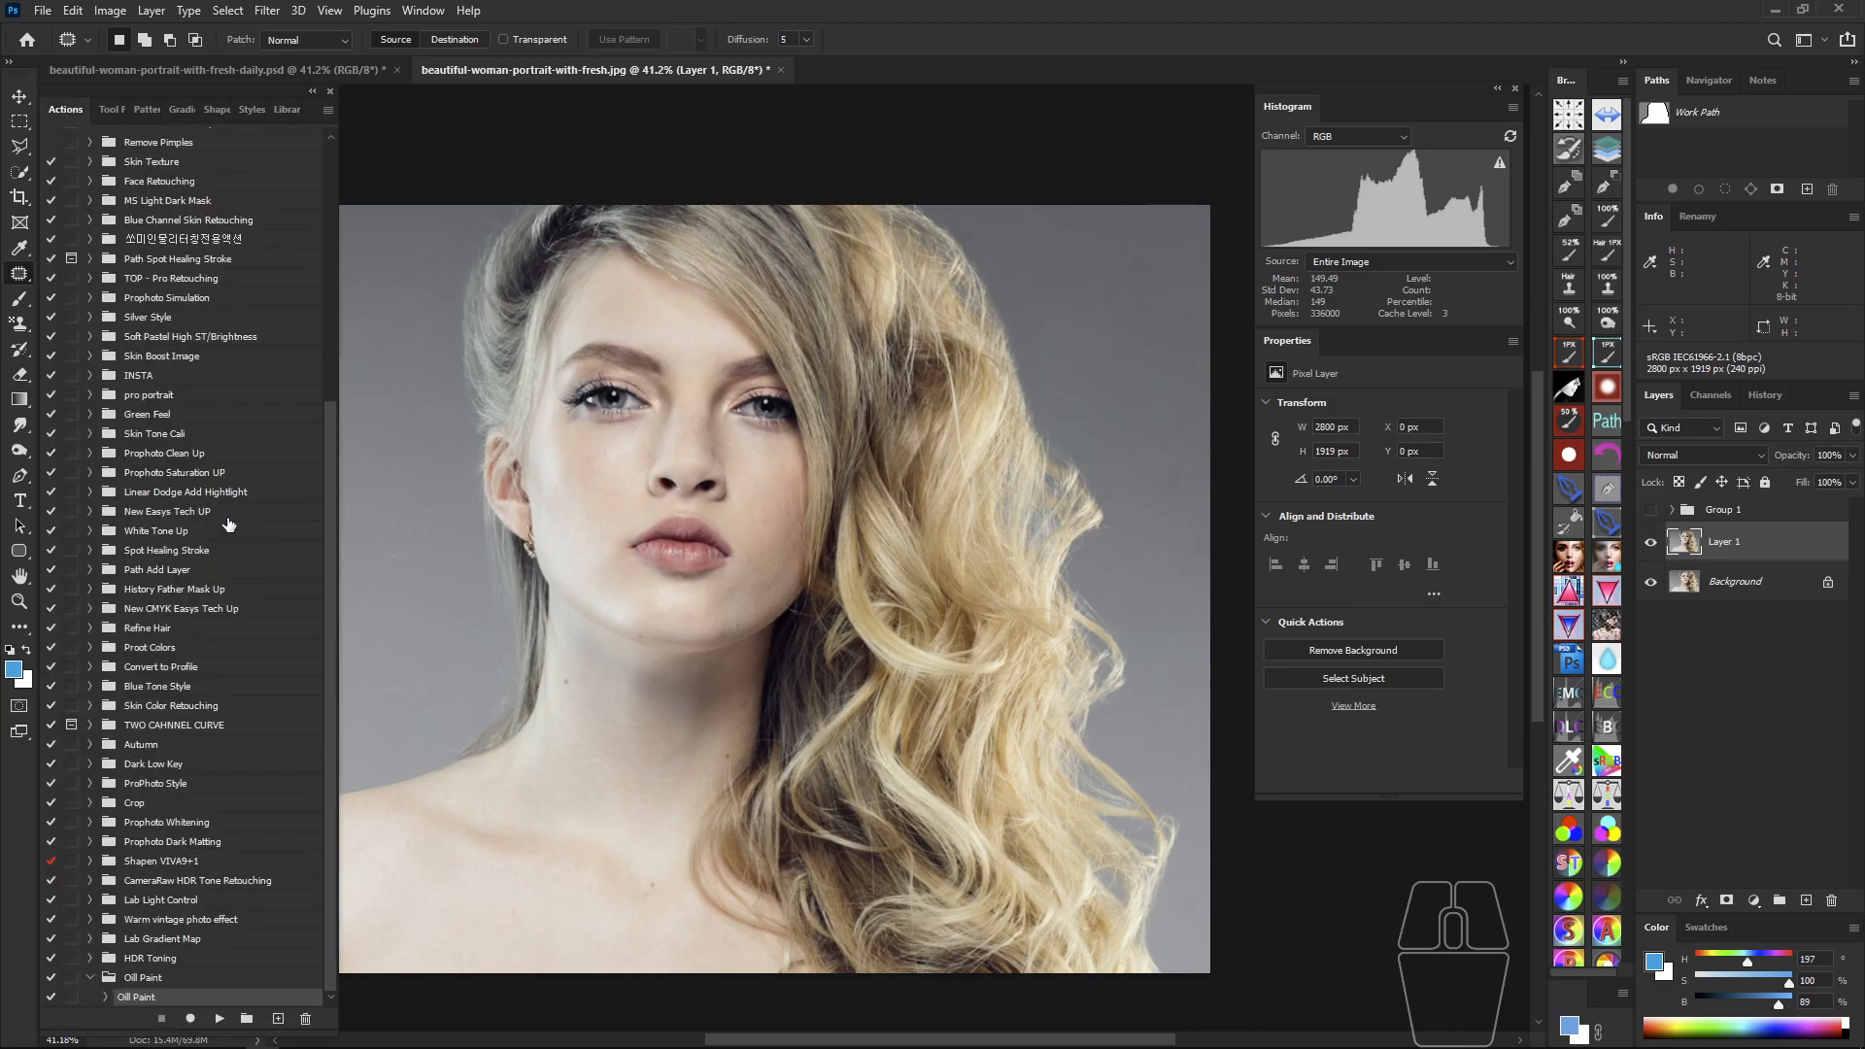
left_click(333, 540)
left_click(216, 1017)
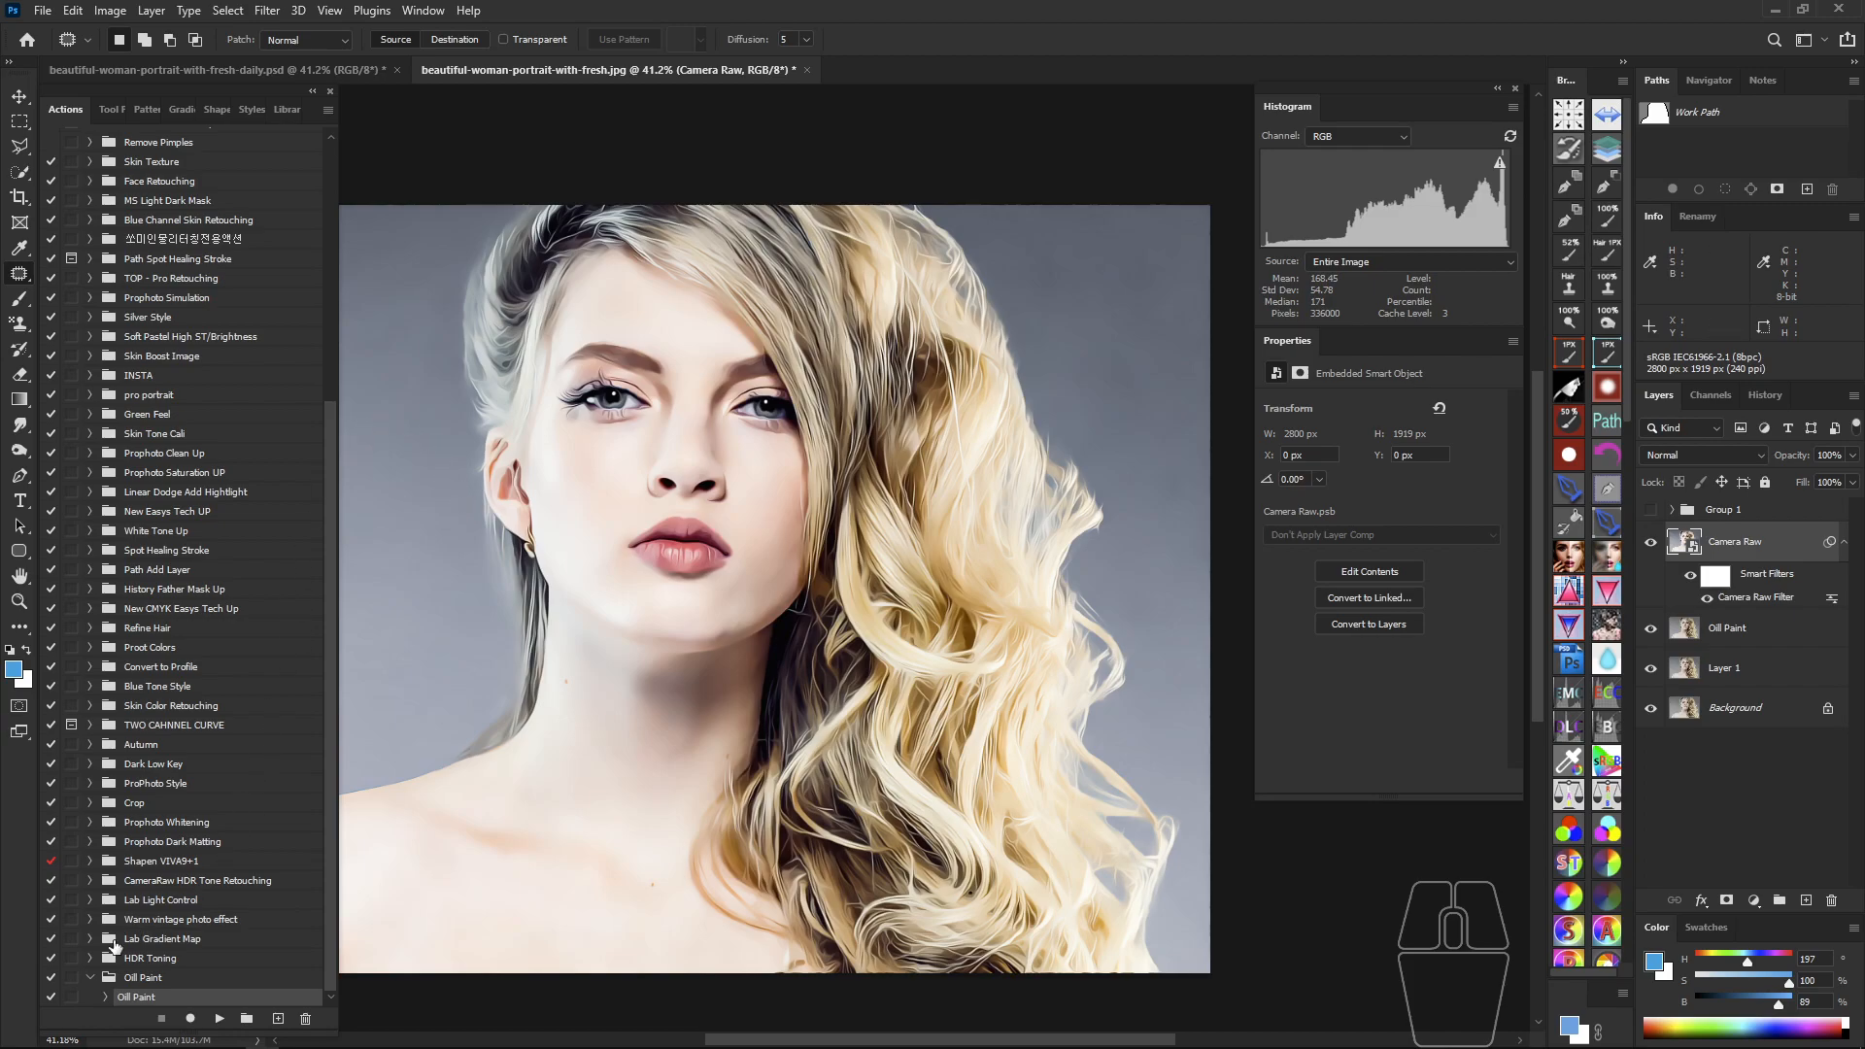
Step: Examine the recorded commands and settings inside the Oill Paint action, and collapse the action list
left_click(92, 980)
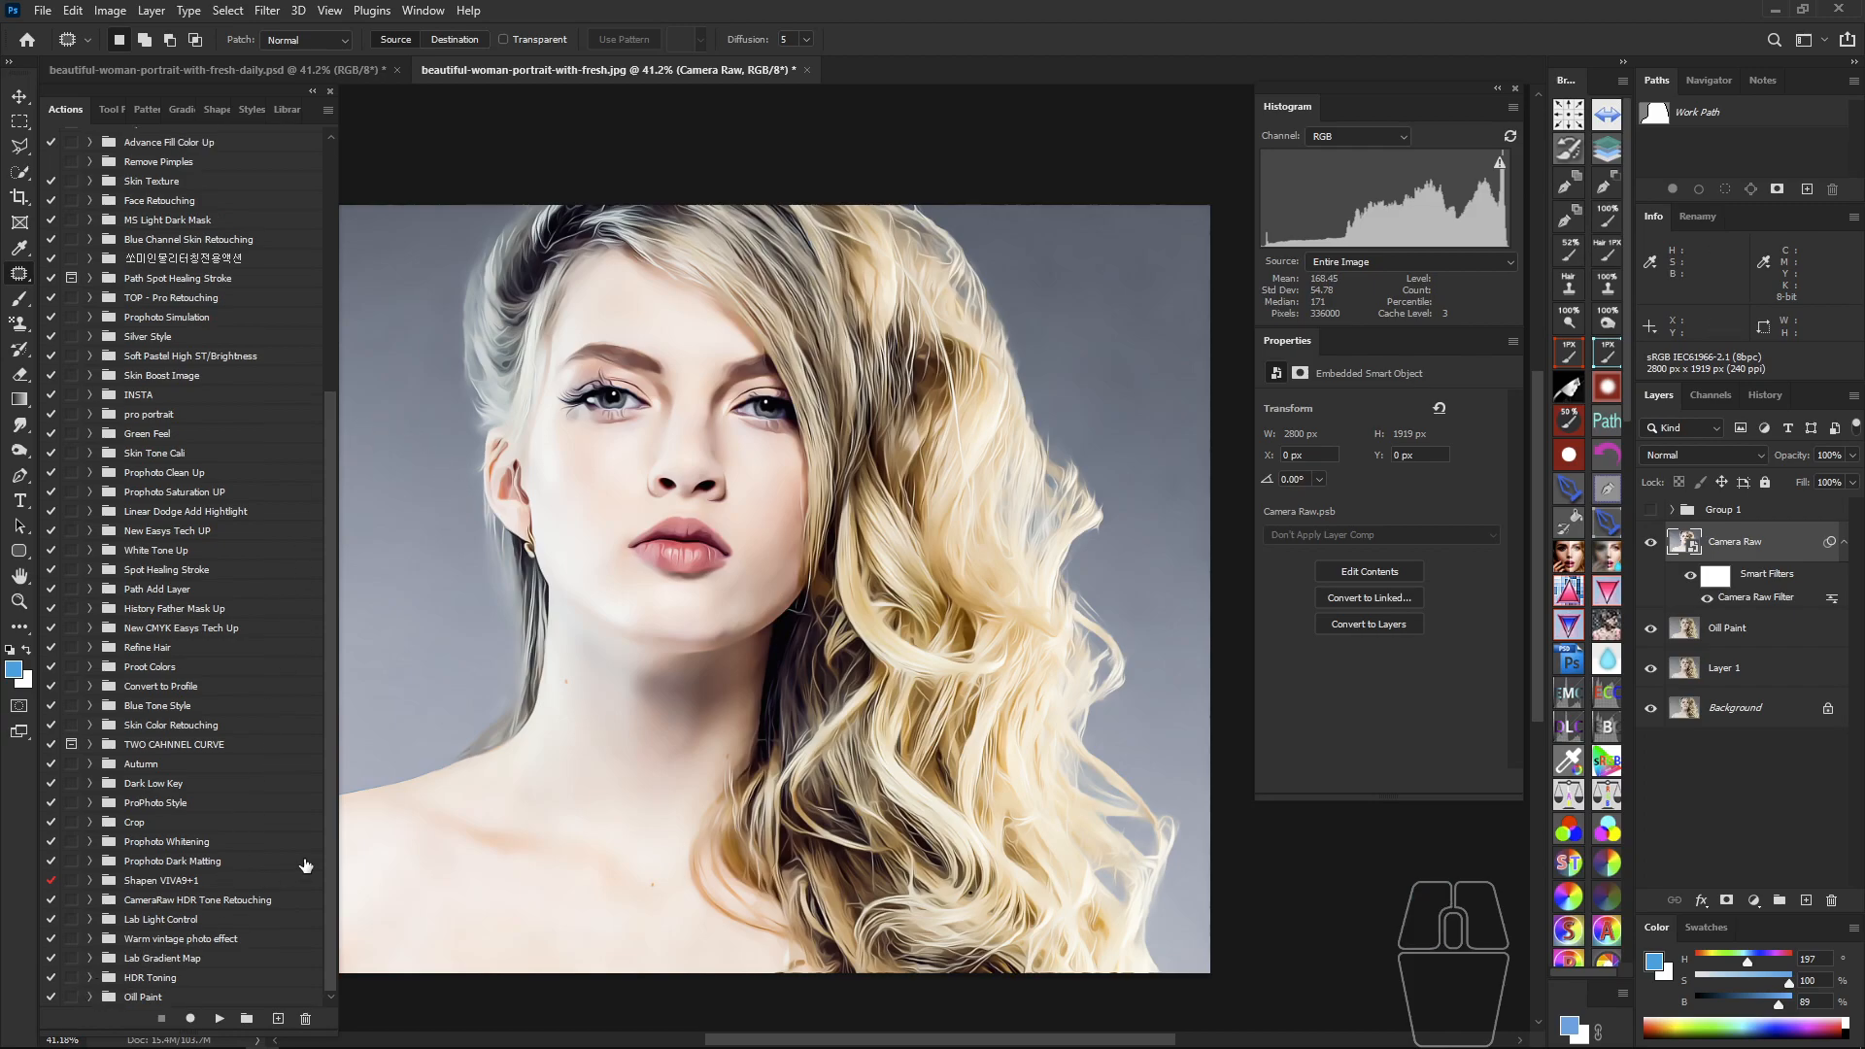
left_click(91, 997)
left_click_drag(330, 865, 344, 980)
left_click(105, 996)
mouse_move(330, 474)
left_mouse_down()
mouse_move(352, 939)
mouse_move(348, 486)
mouse_move(334, 581)
left_mouse_up()
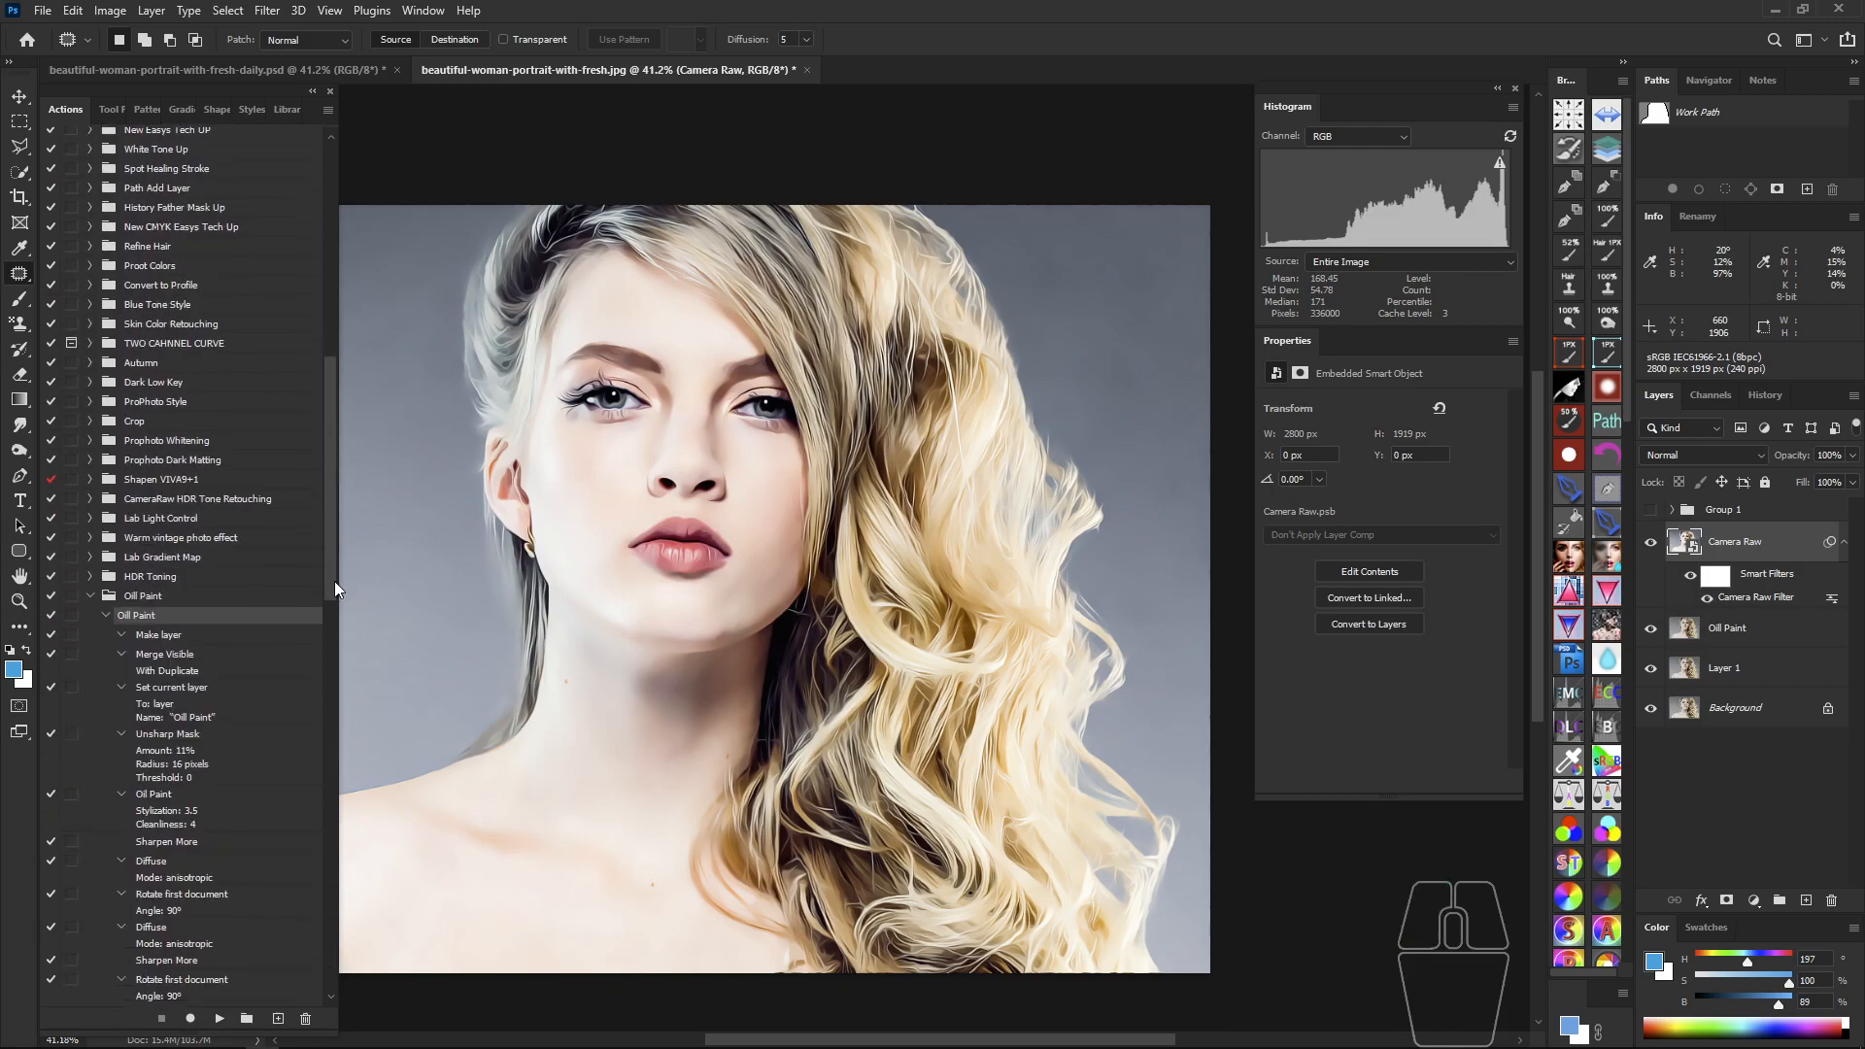
left_click(107, 616)
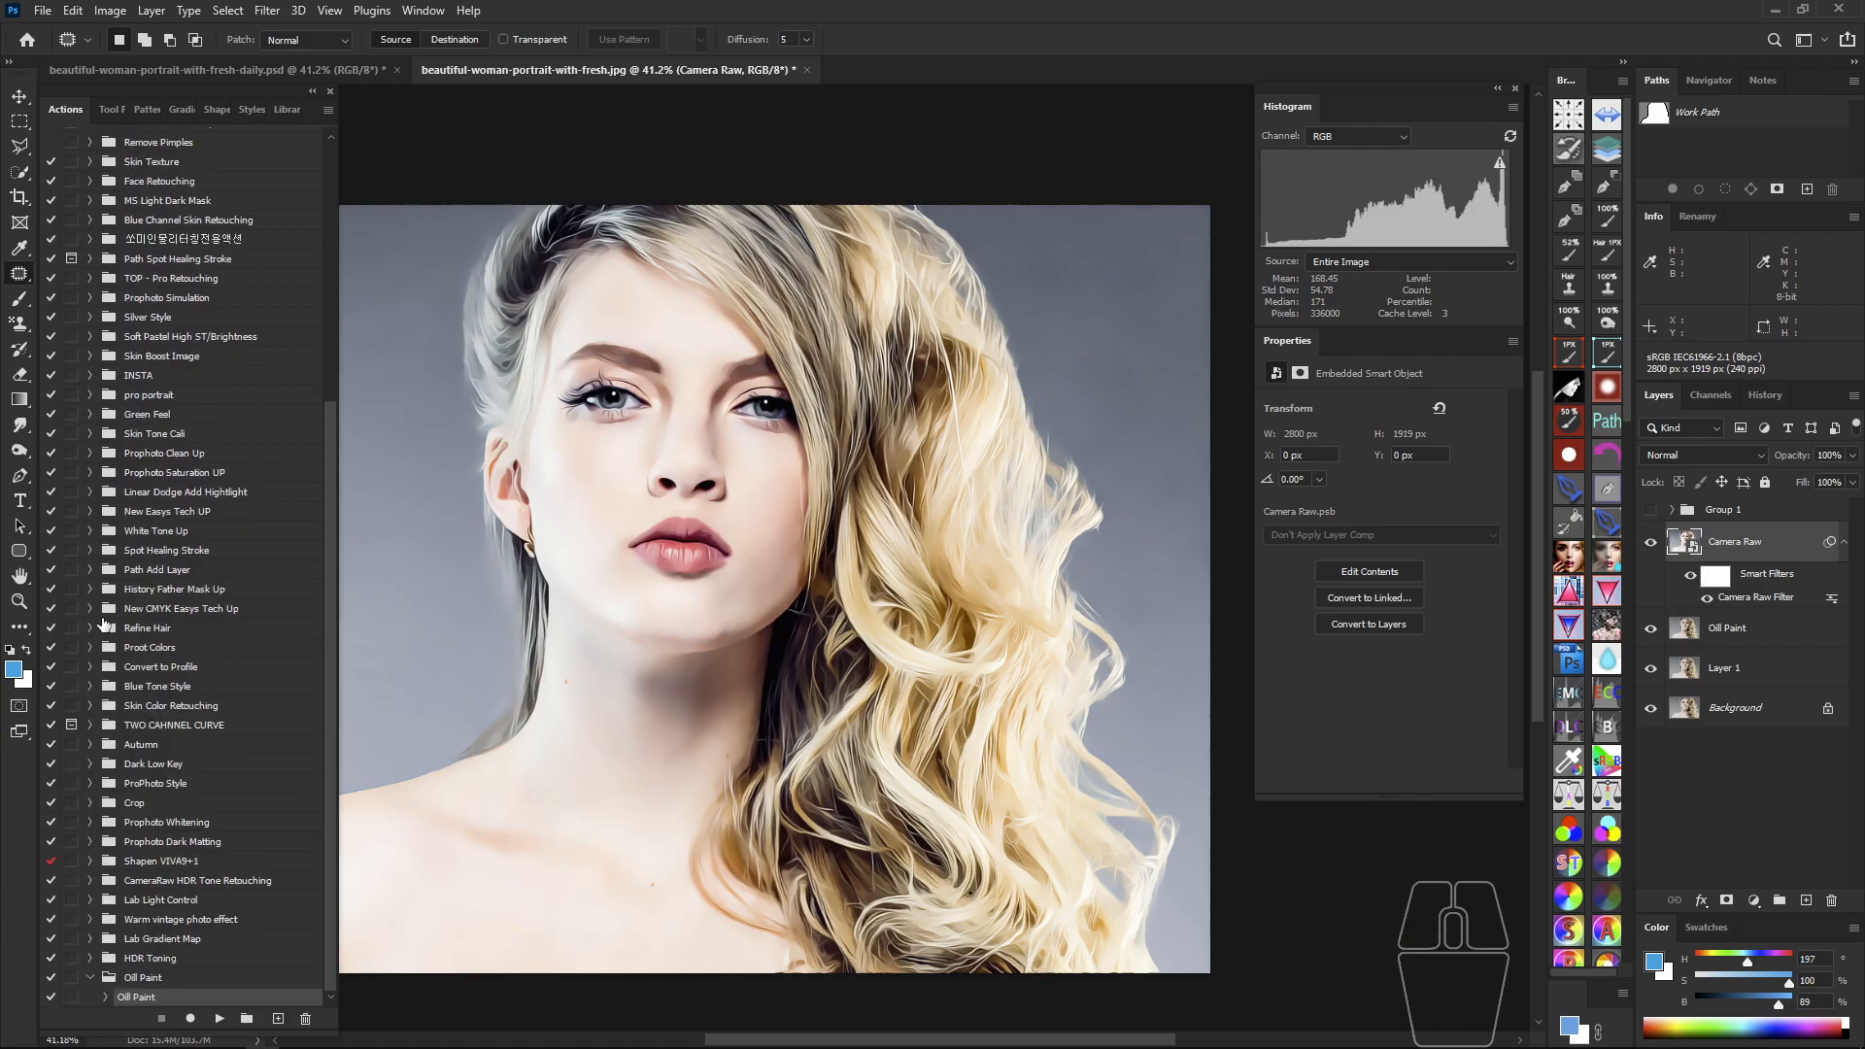
left_click(90, 979)
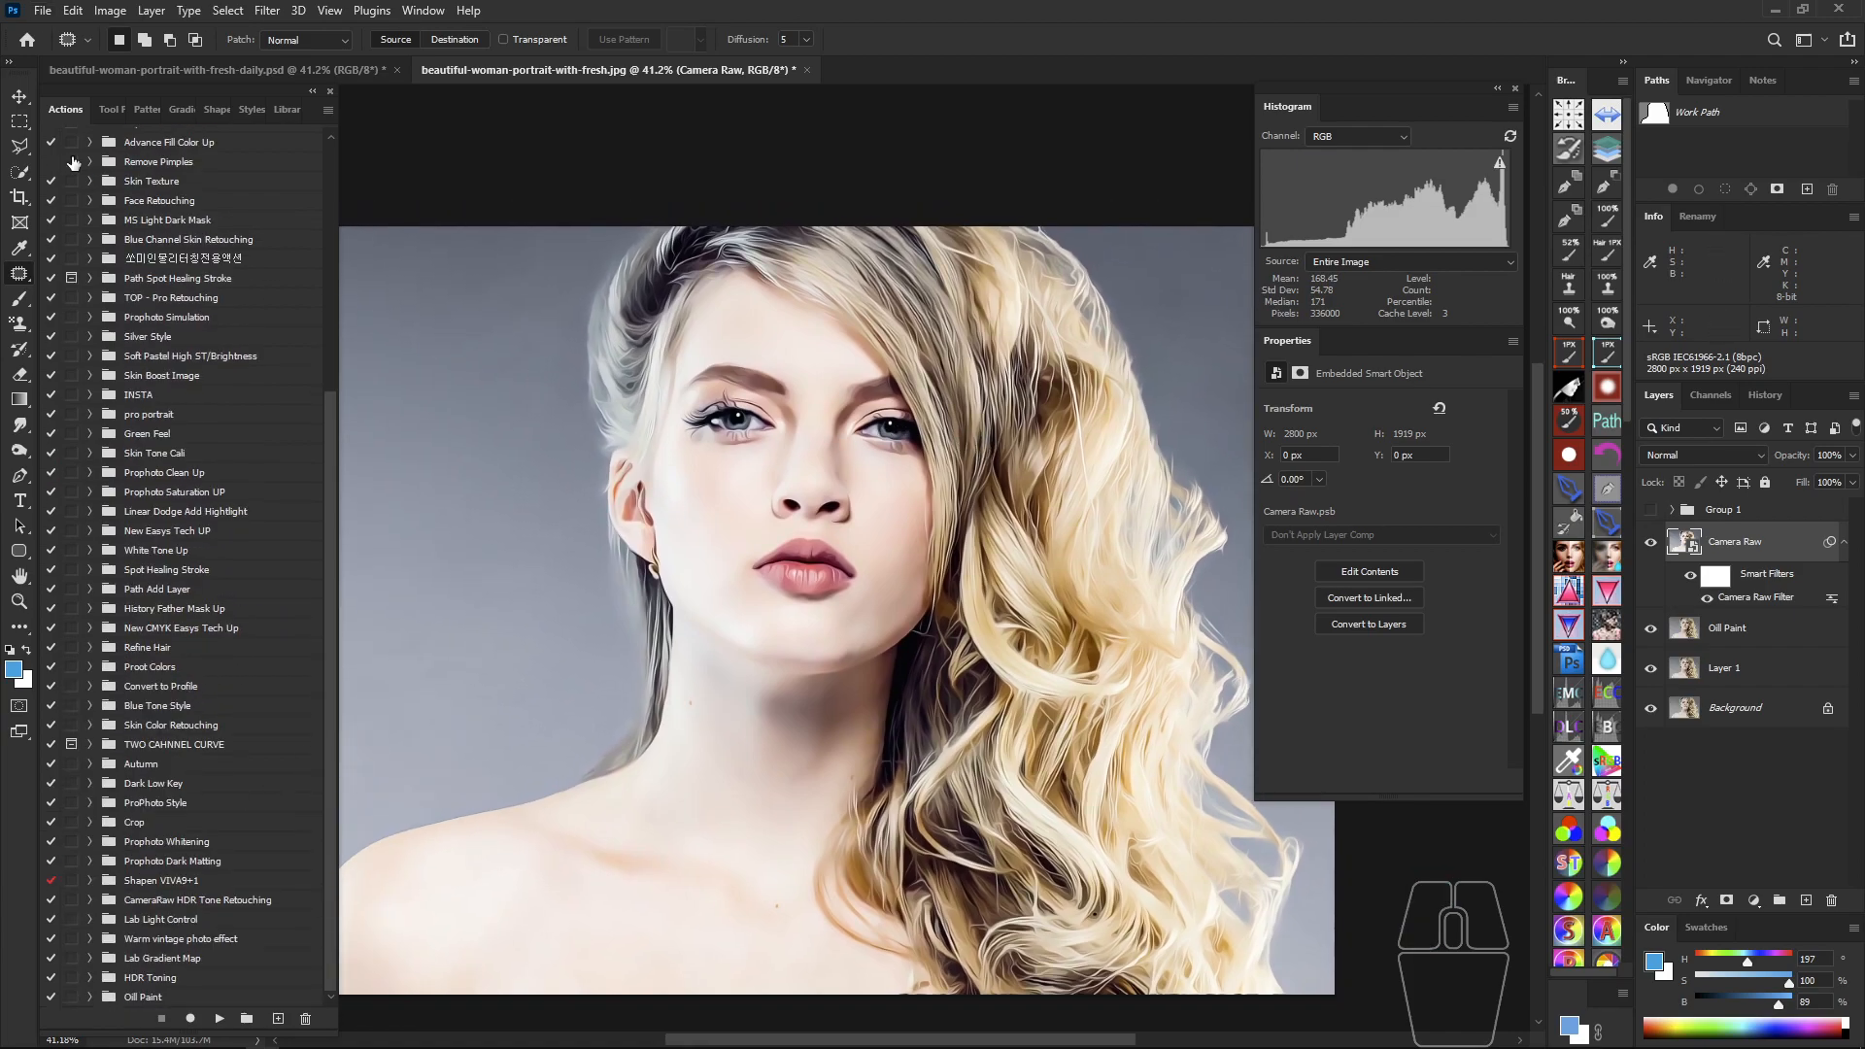
double_click(66, 110)
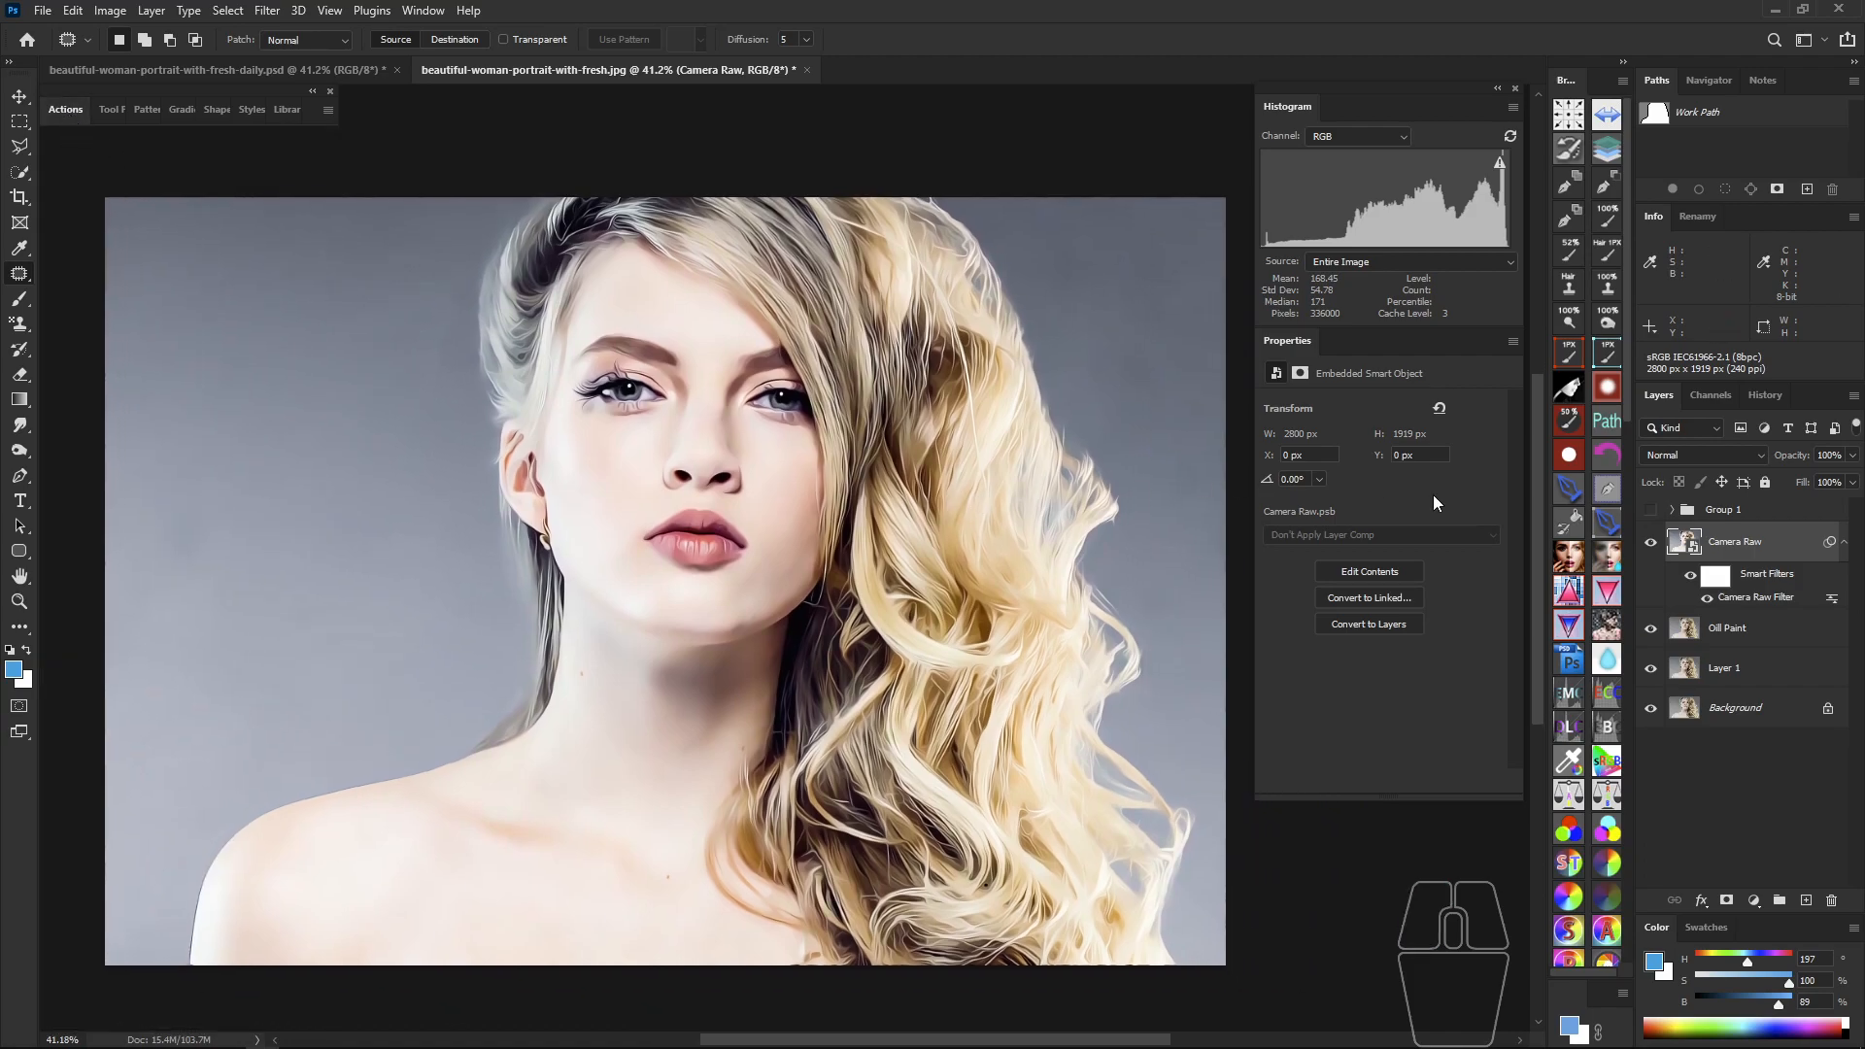
Step: Compare the image with and without the effect, and merge the Camera Raw, Oill Paint and Layer 1 layers into one
key("ctrl+comma")
key("ctrl+comma")
left_click(1748, 668, "shift")
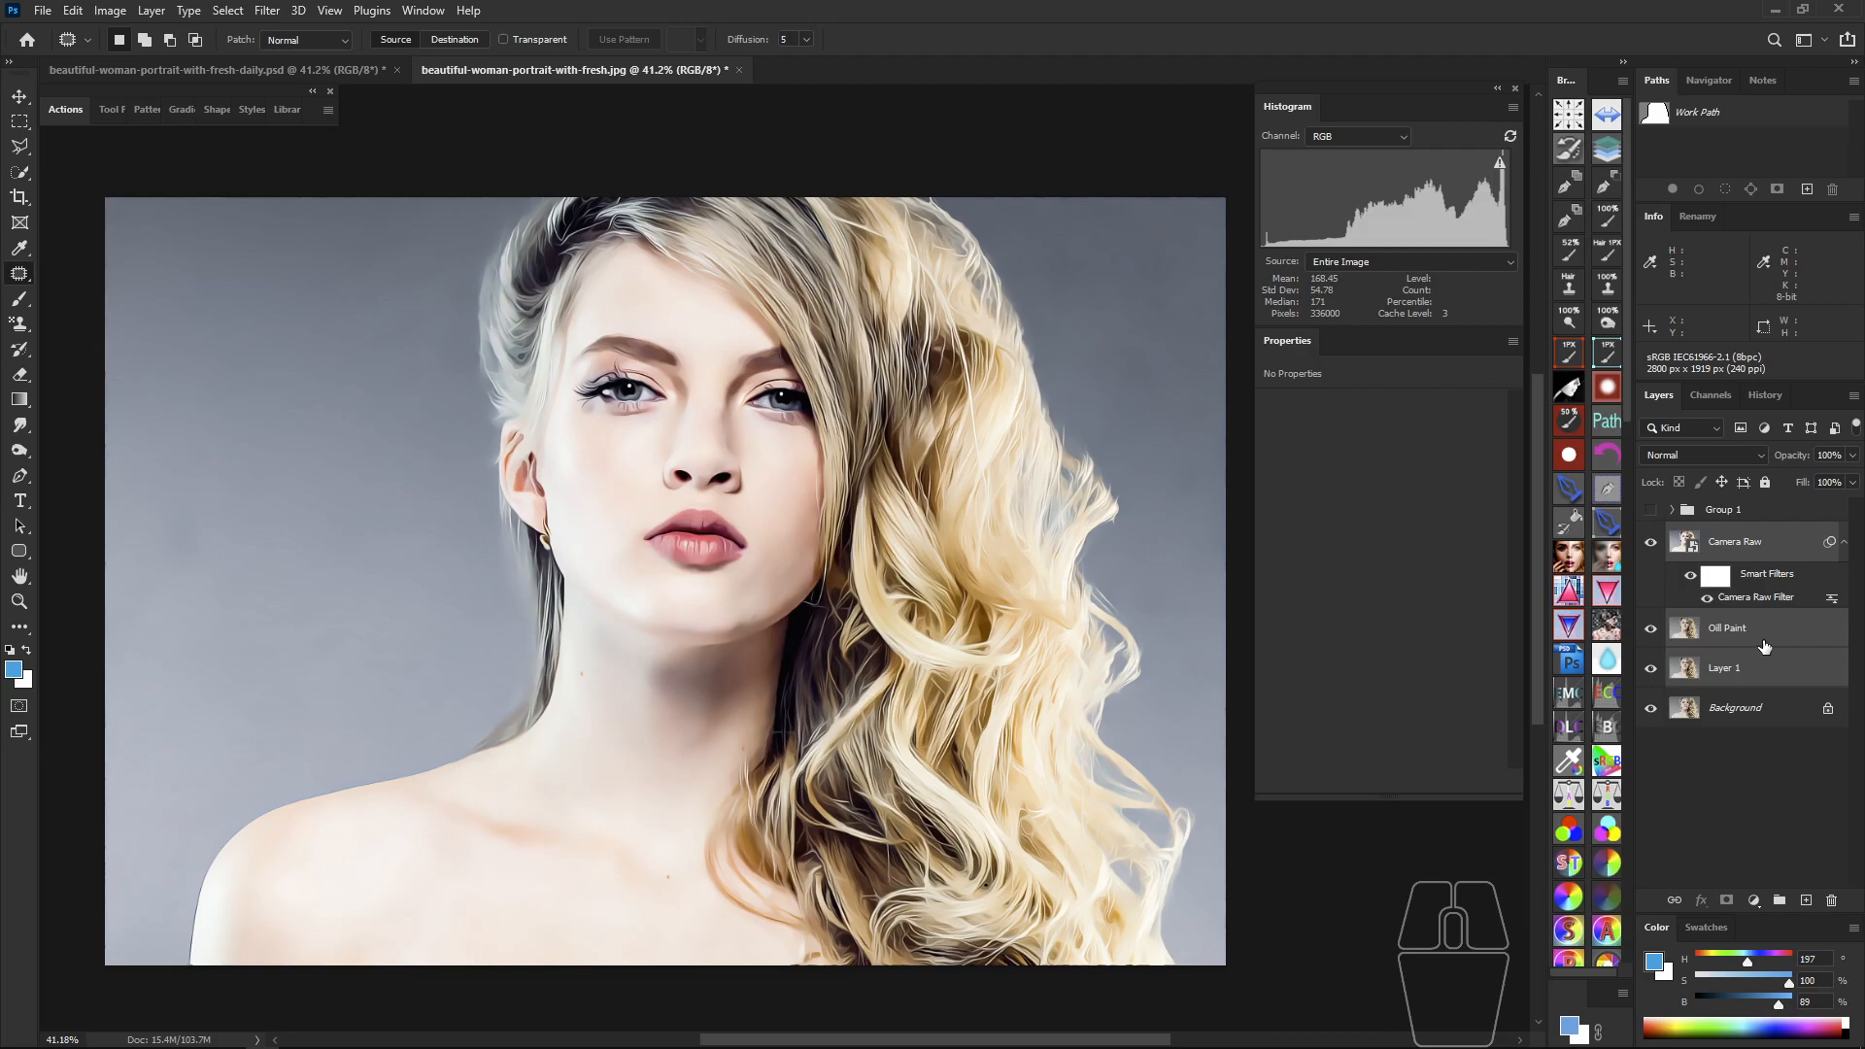
key("ctrl+e")
left_click_drag(759, 420, 797, 447)
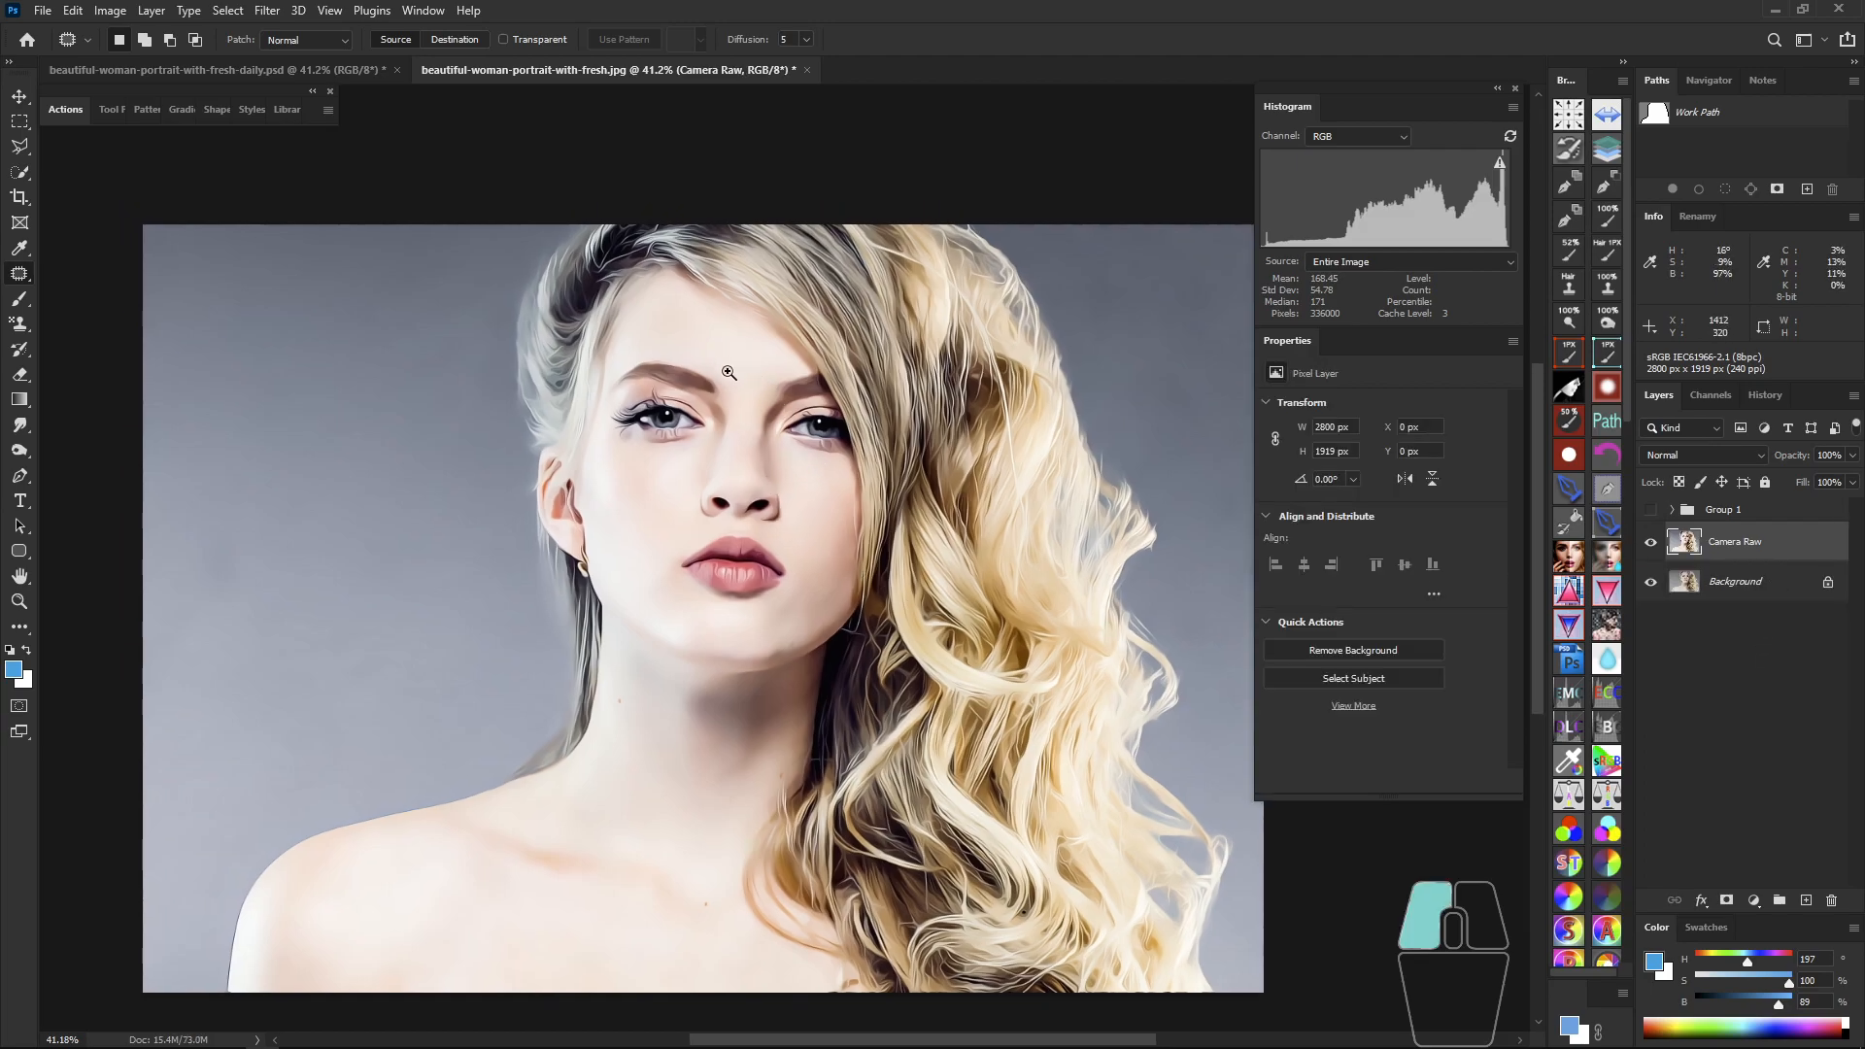
Step: Examine the oil-paint texture up close across the face, the hair and the eye on the ear side
left_click_drag(721, 365, 767, 491)
left_click_drag(557, 576, 663, 534)
left_click_drag(762, 656, 751, 546)
left_click_drag(689, 455, 790, 542)
left_click_drag(859, 791, 806, 680)
left_click_drag(573, 401, 680, 497)
left_click_drag(608, 657, 503, 657)
left_click_drag(954, 678, 754, 622)
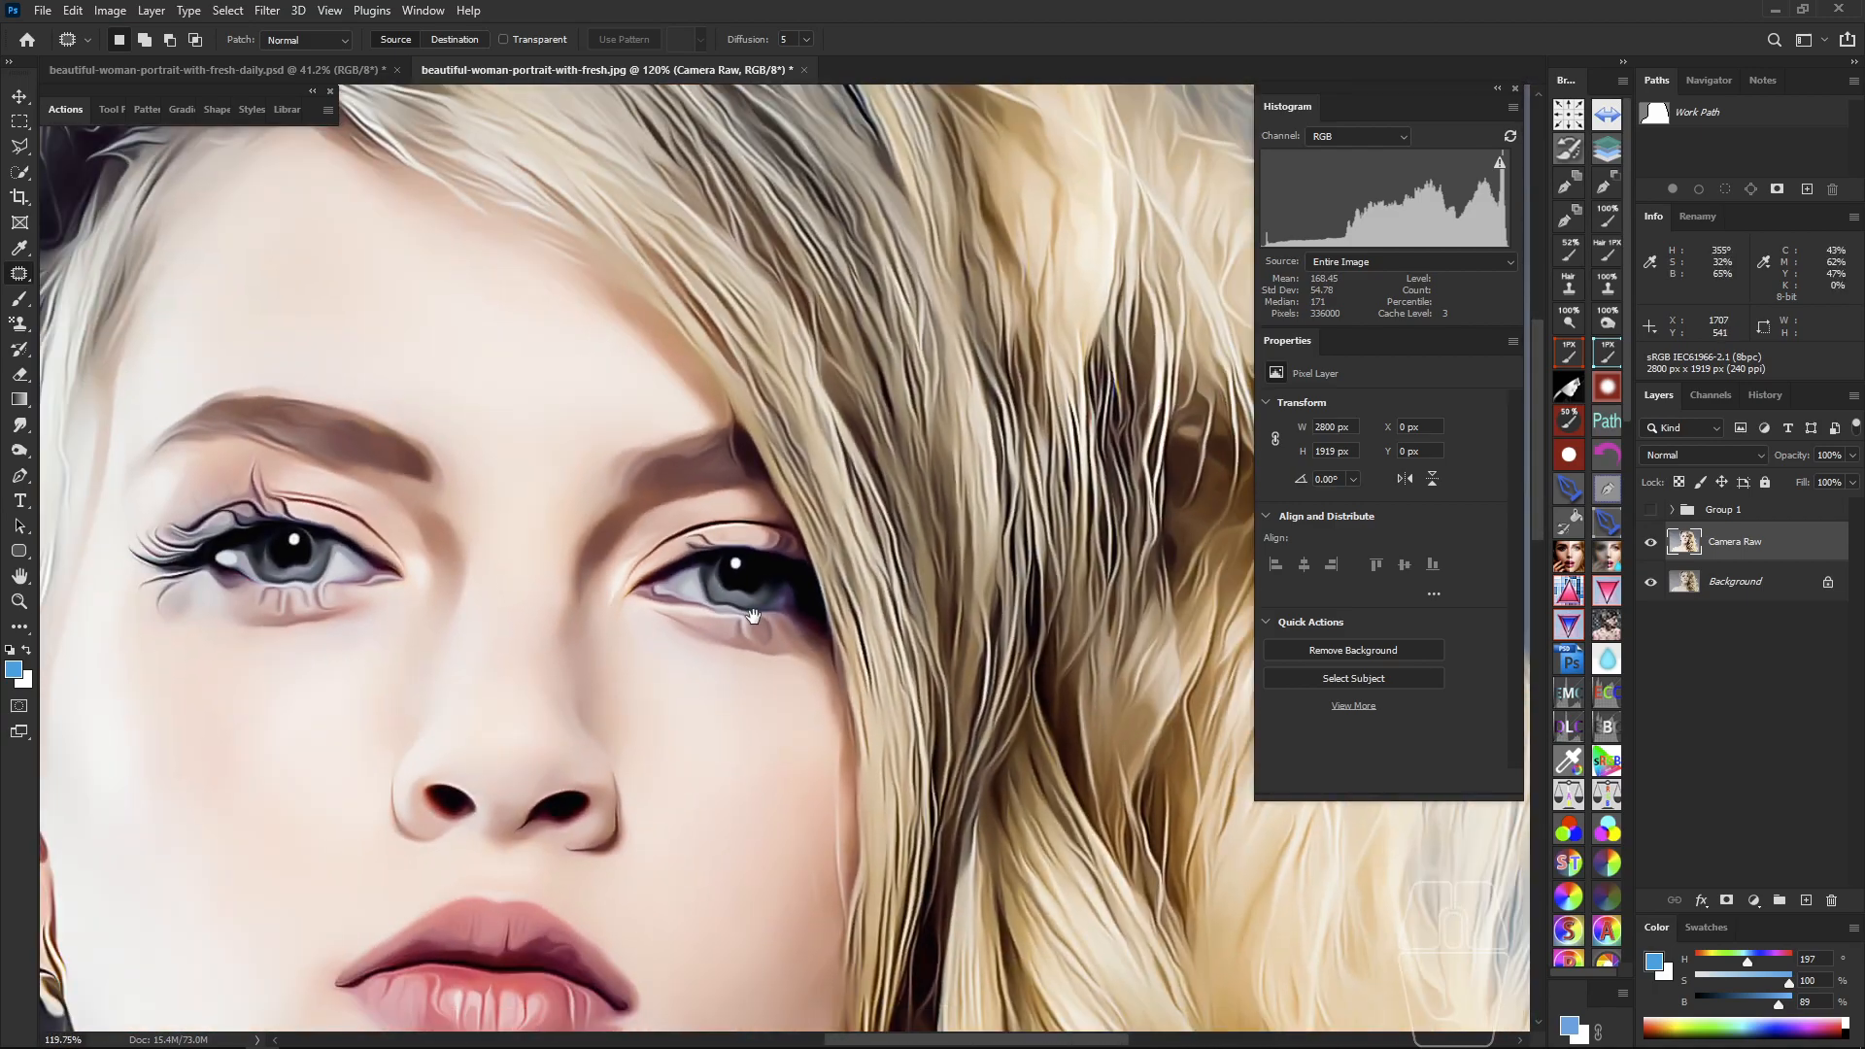
left_click_drag(632, 601, 886, 578)
left_click_drag(507, 556, 606, 613)
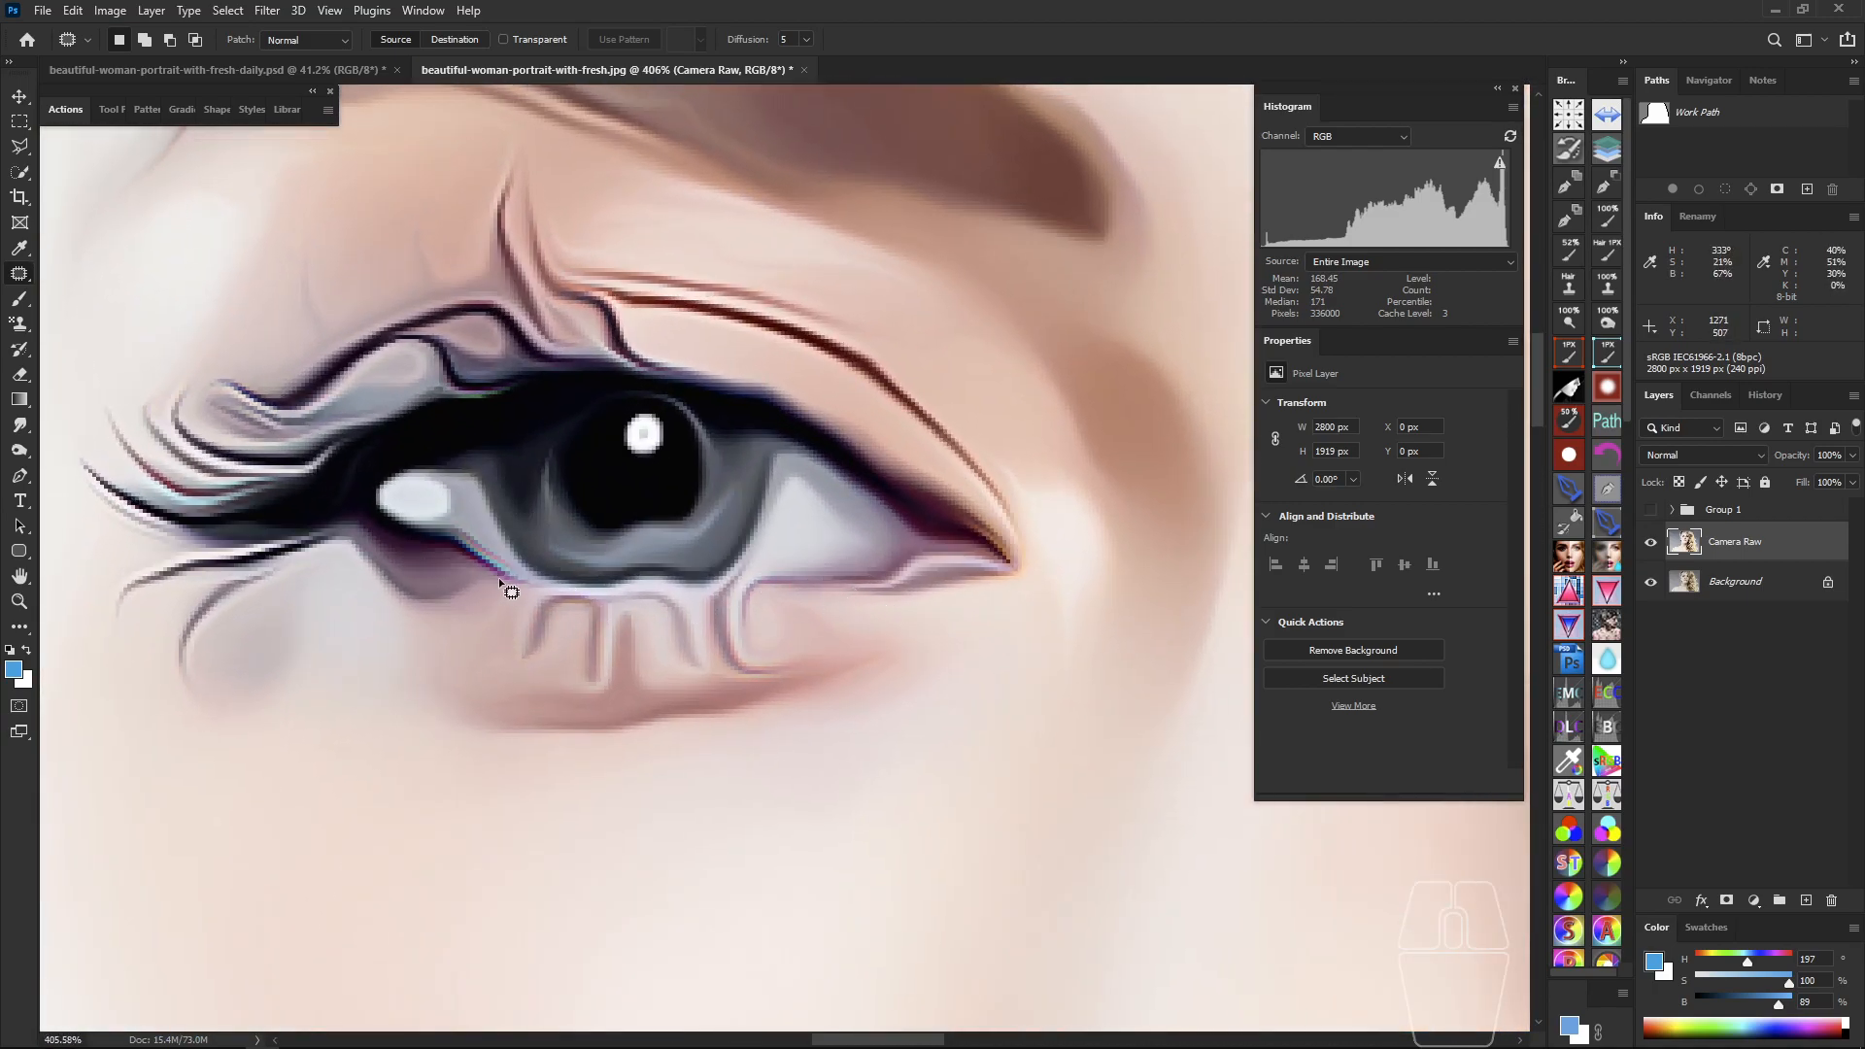
Step: Compare both eyes with and without the paint effect by repeatedly hiding and showing the Camera Raw layer
key("ctrl+comma")
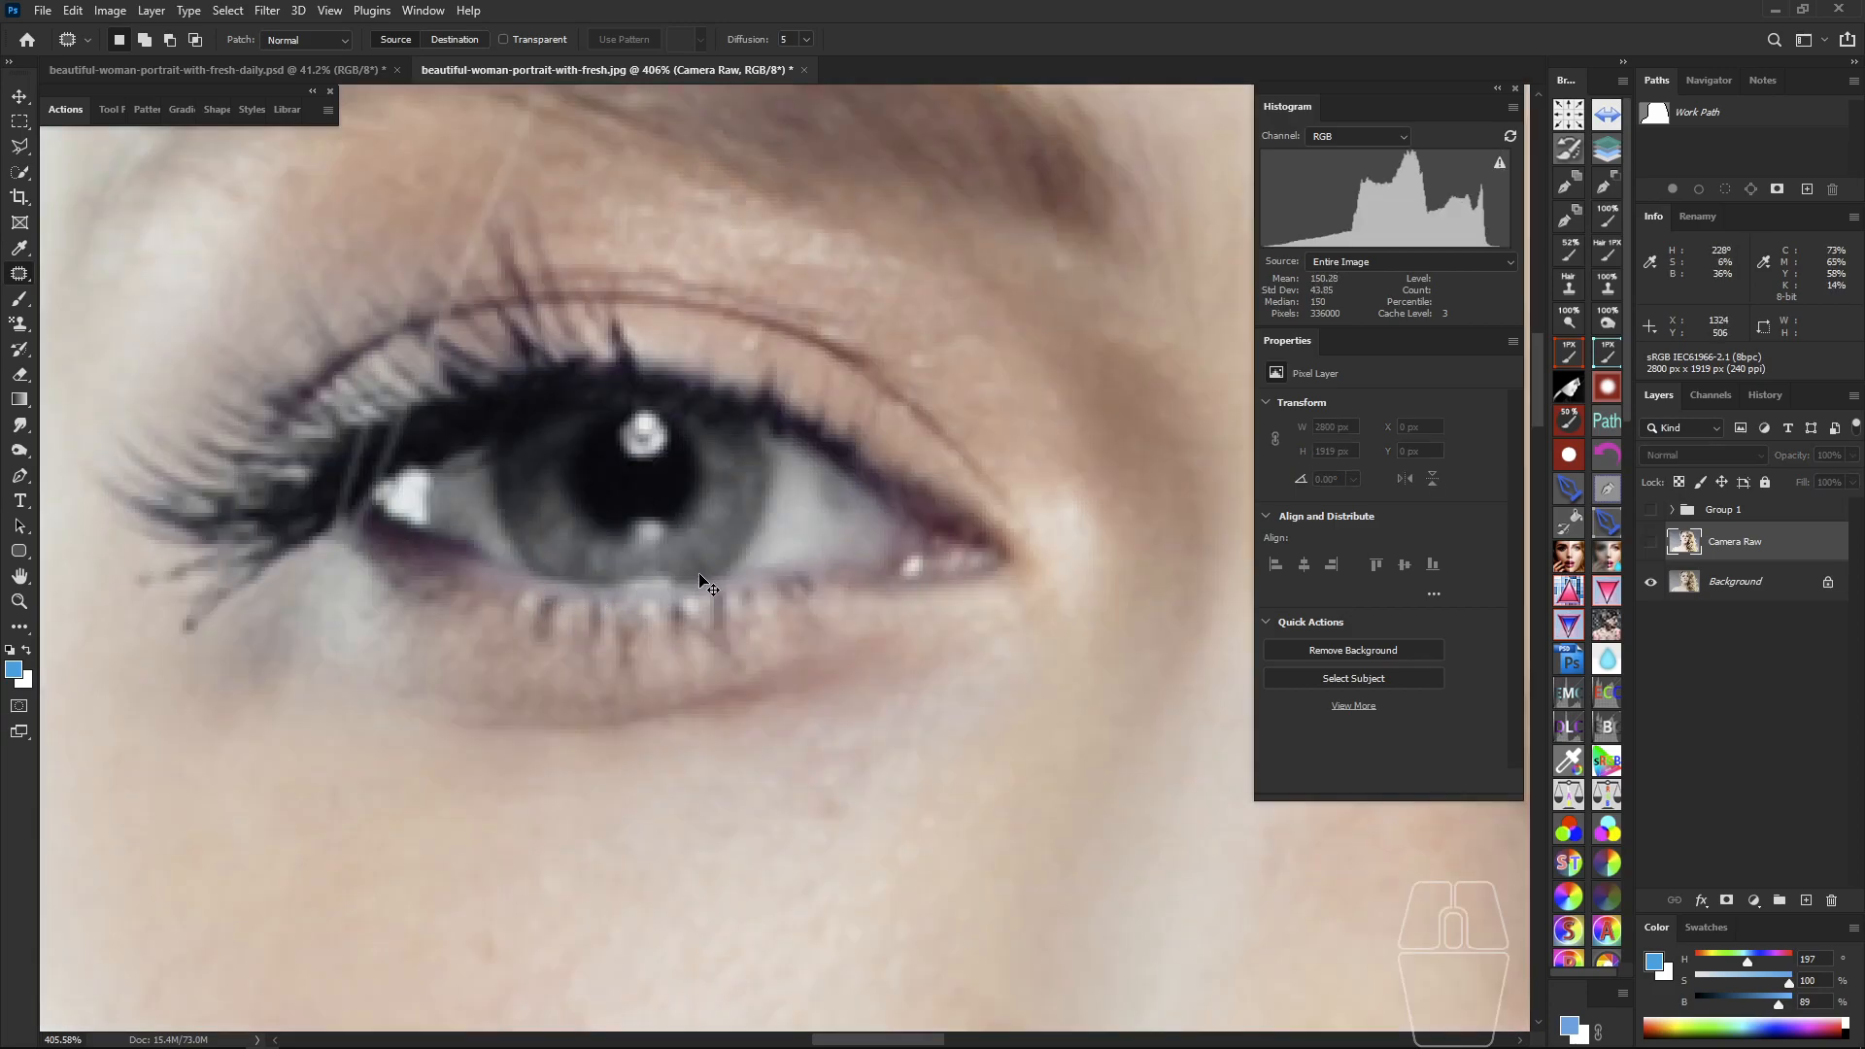
key("ctrl+comma")
left_click_drag(913, 594, 812, 594)
left_click_drag(979, 598, 600, 583)
mouse_move(1144, 655)
left_mouse_down()
mouse_move(885, 628)
mouse_move(908, 620)
mouse_move(824, 586)
mouse_move(863, 565)
mouse_move(782, 602)
mouse_move(742, 573)
left_mouse_up()
key("ctrl+comma")
key("ctrl+comma")
key("ctrl+comma")
key("ctrl+comma")
key("ctrl+comma")
key("ctrl+comma")
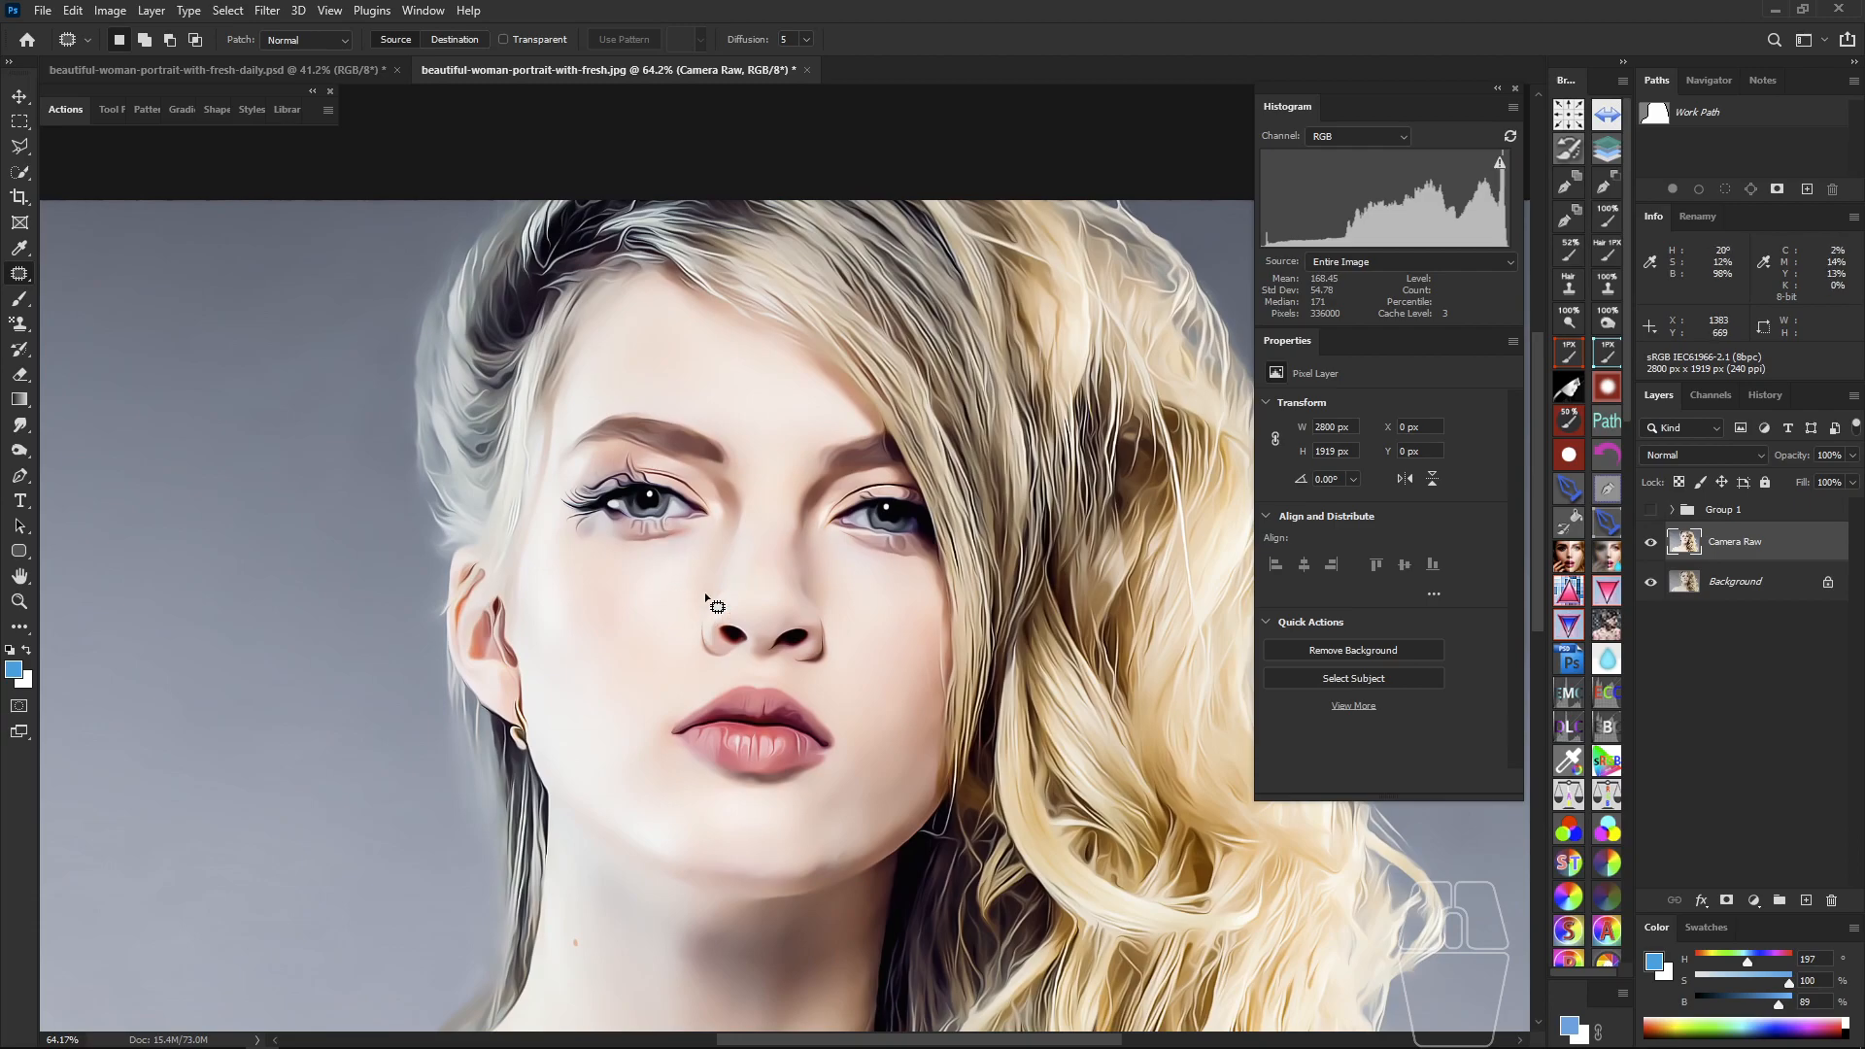
Step: Open the Liquify filter on the Camera Raw layer with the portrait's face in view
scroll(767, 501, "down", 5)
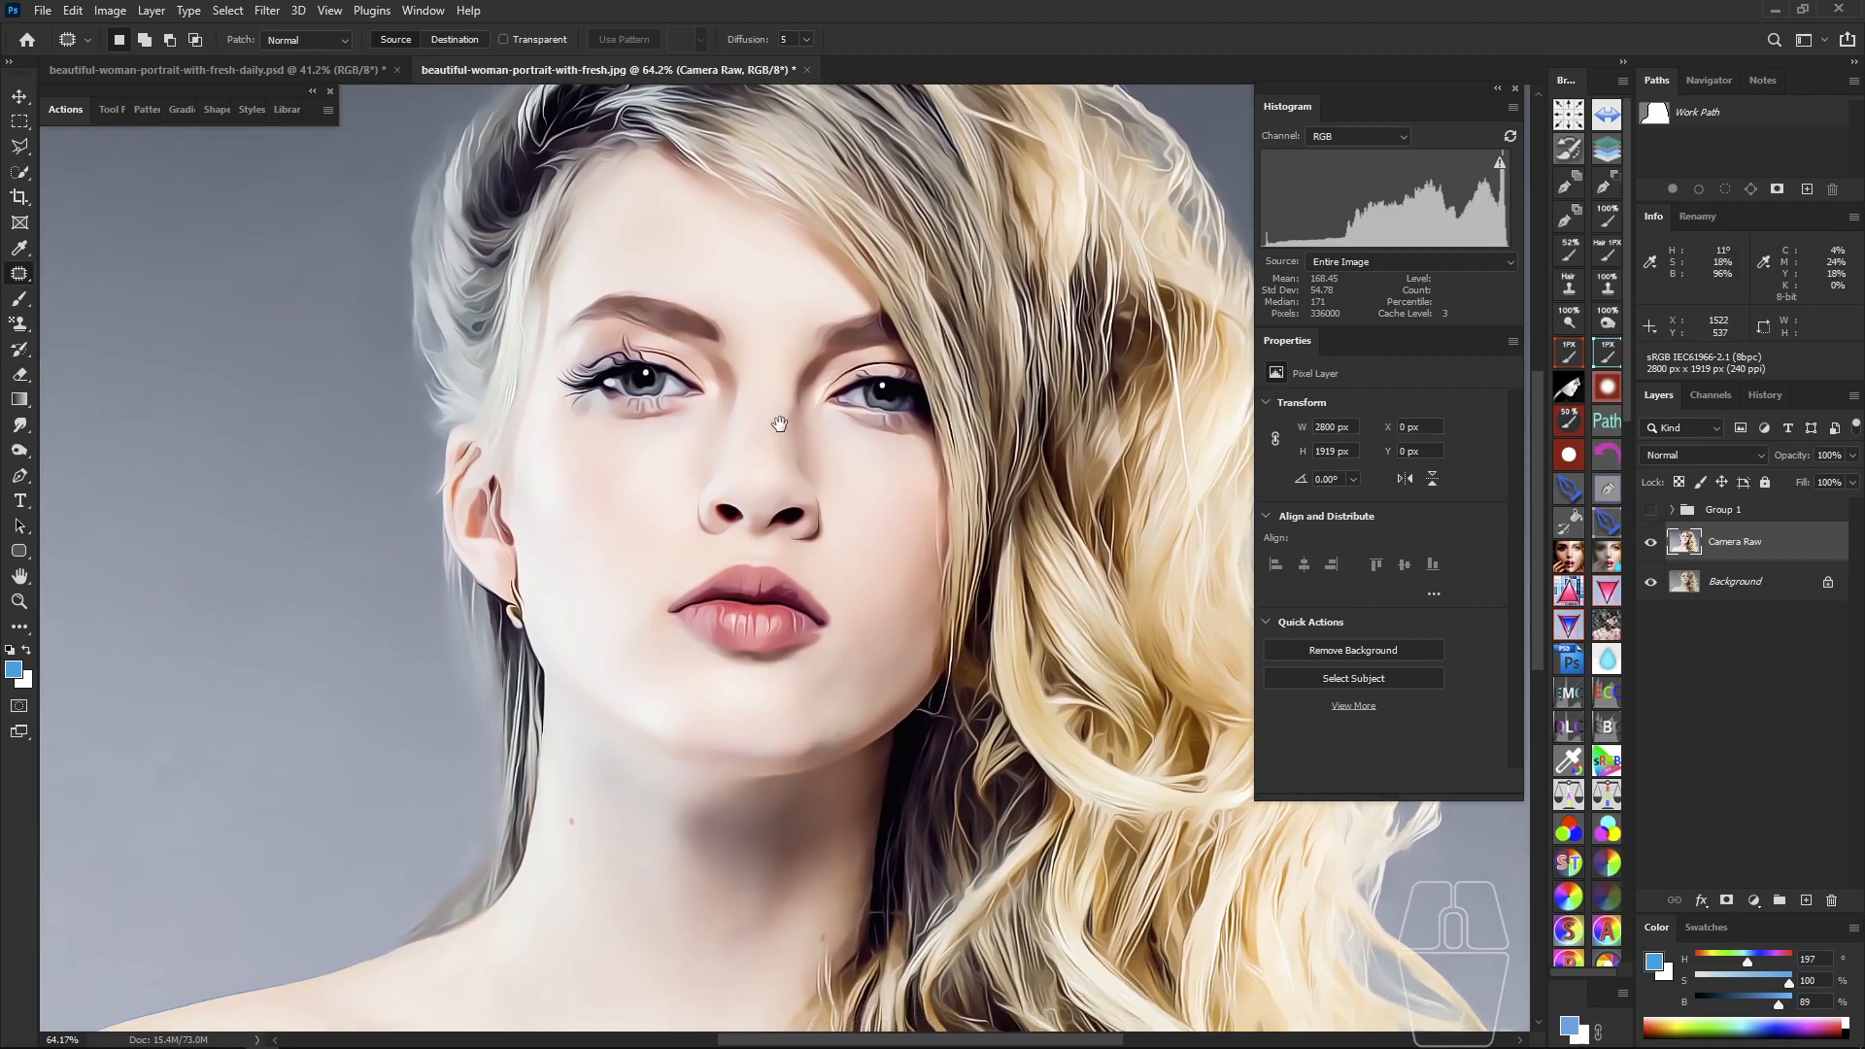
scroll(791, 447, "down", 3)
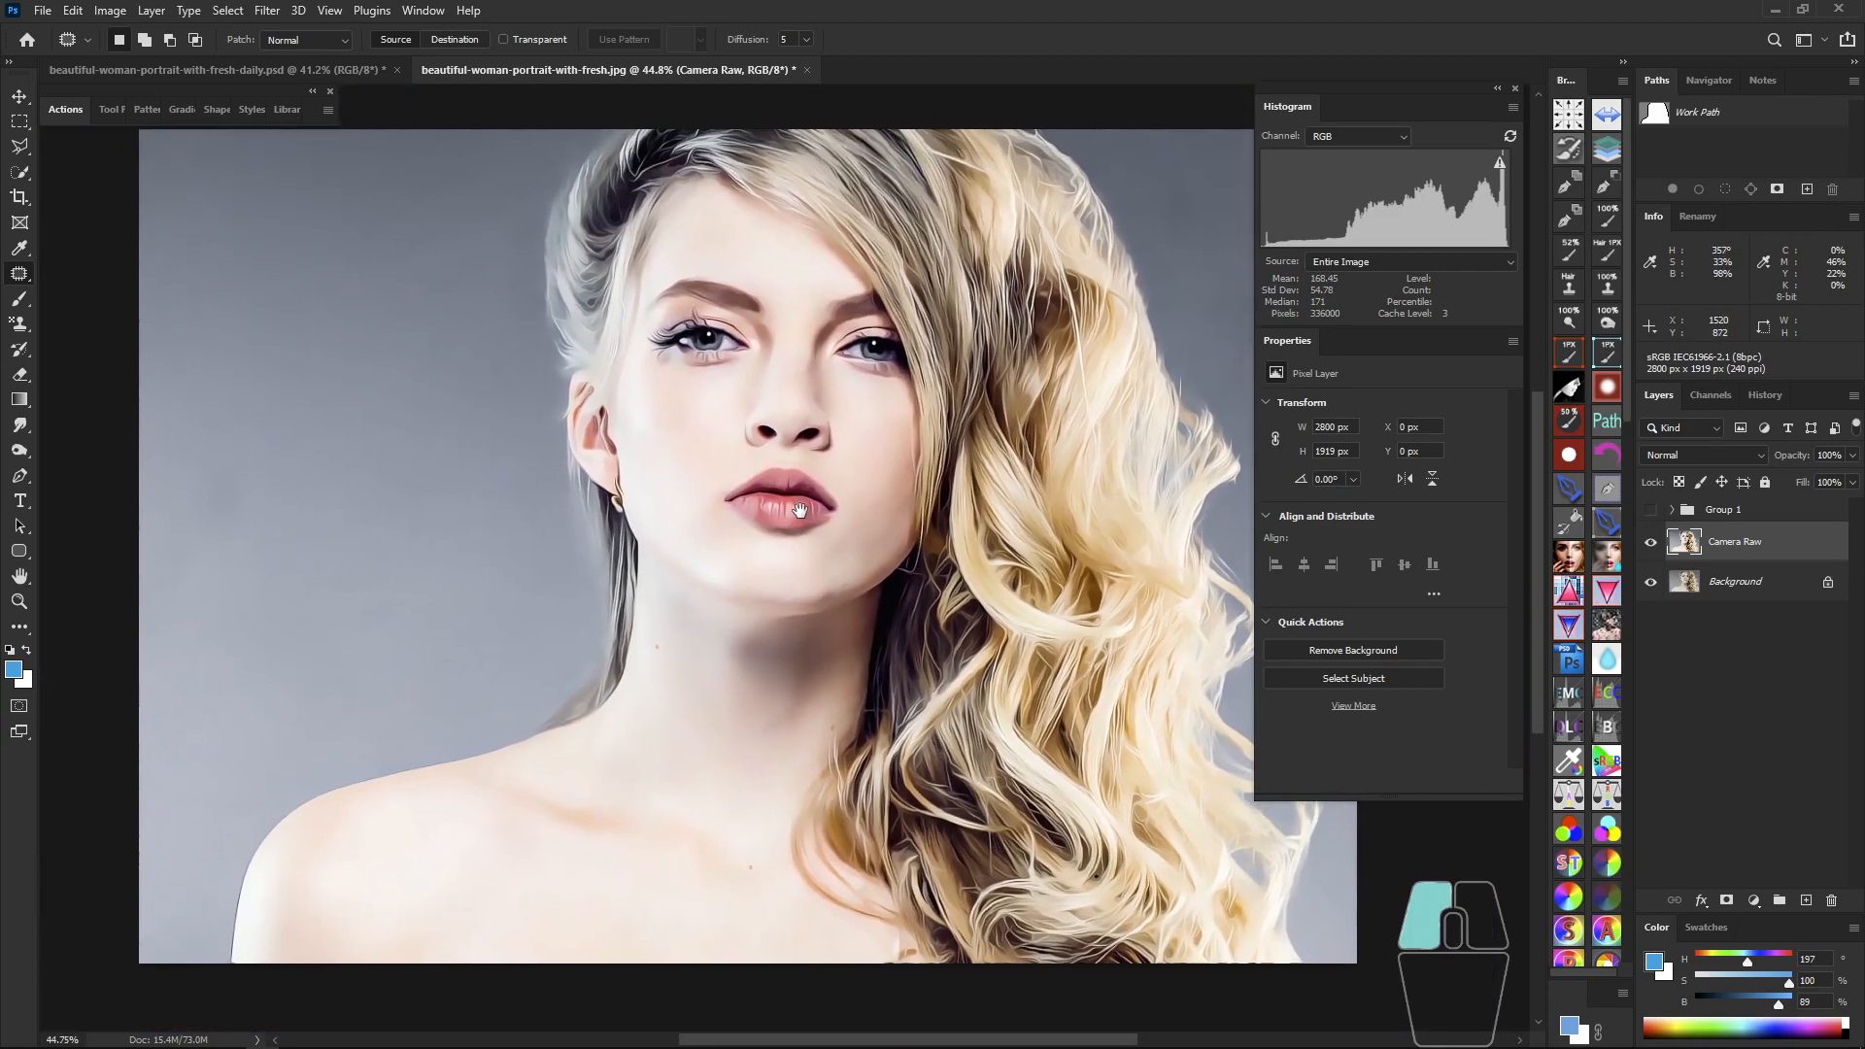
left_click_drag(801, 547, 790, 459)
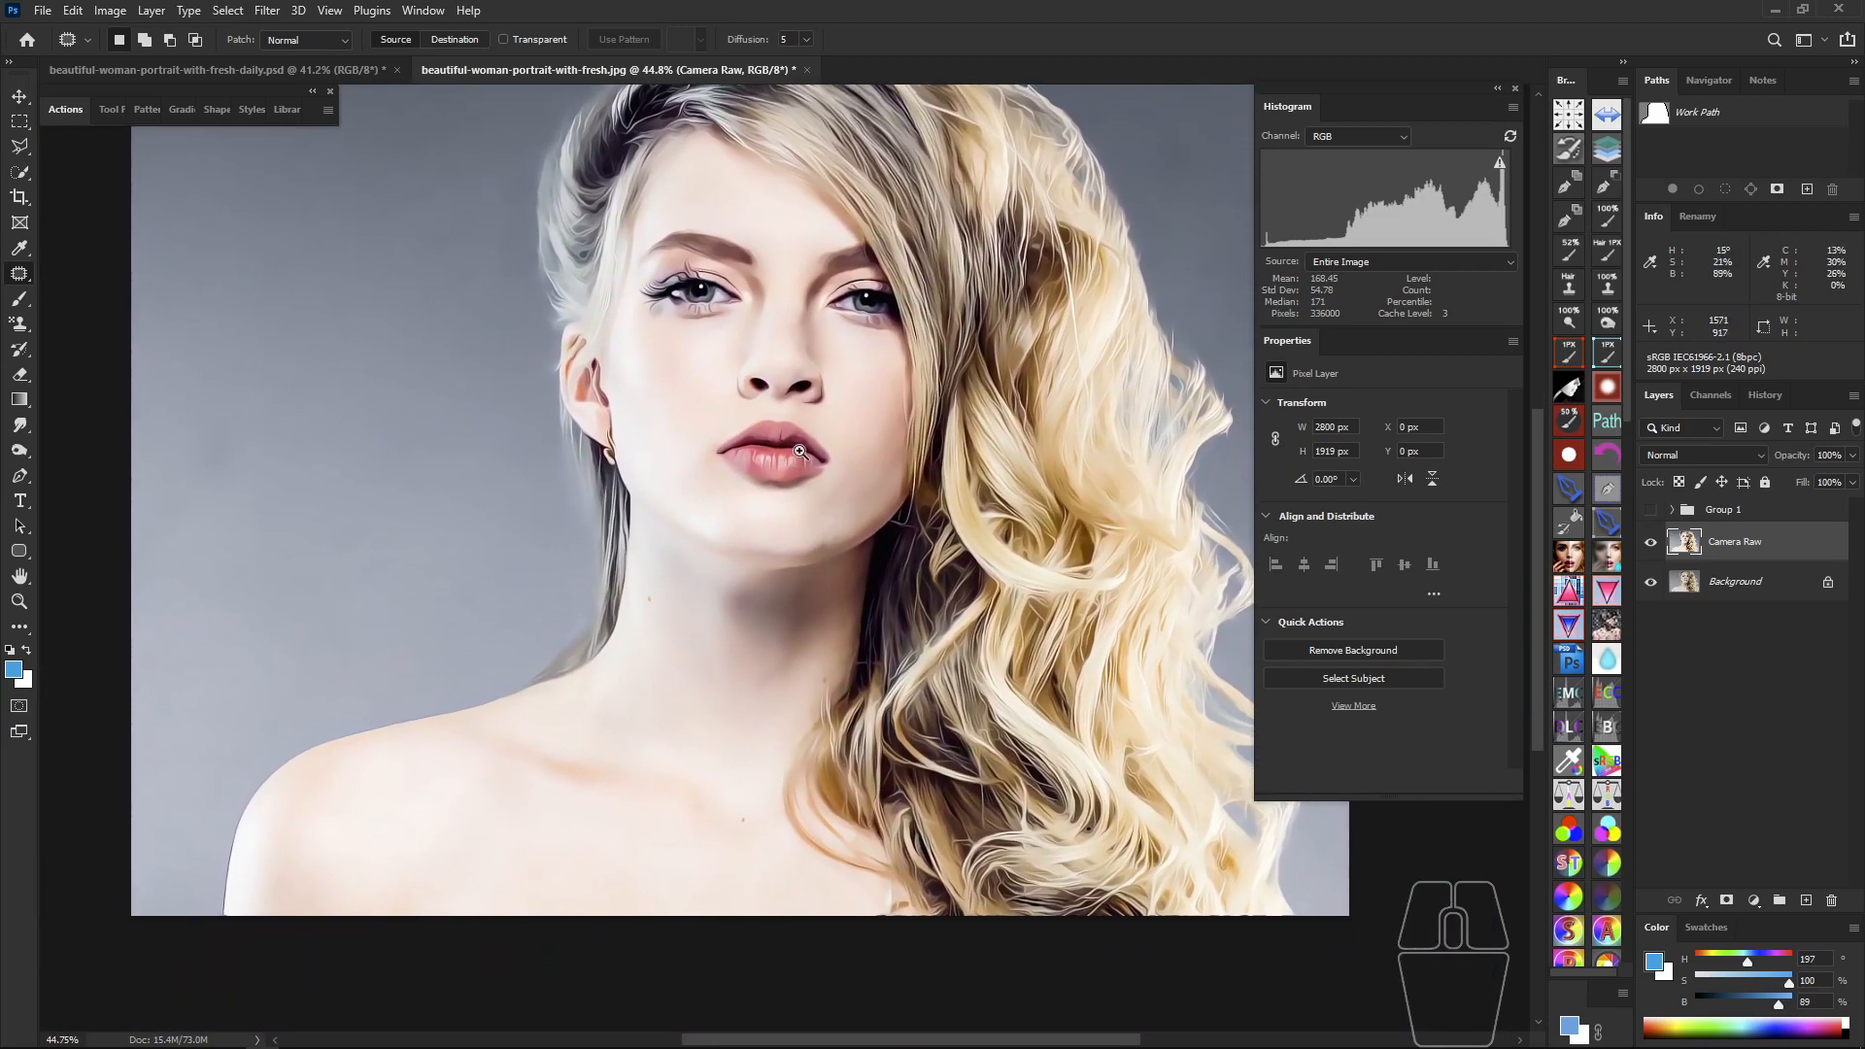
left_click_drag(720, 246, 890, 471)
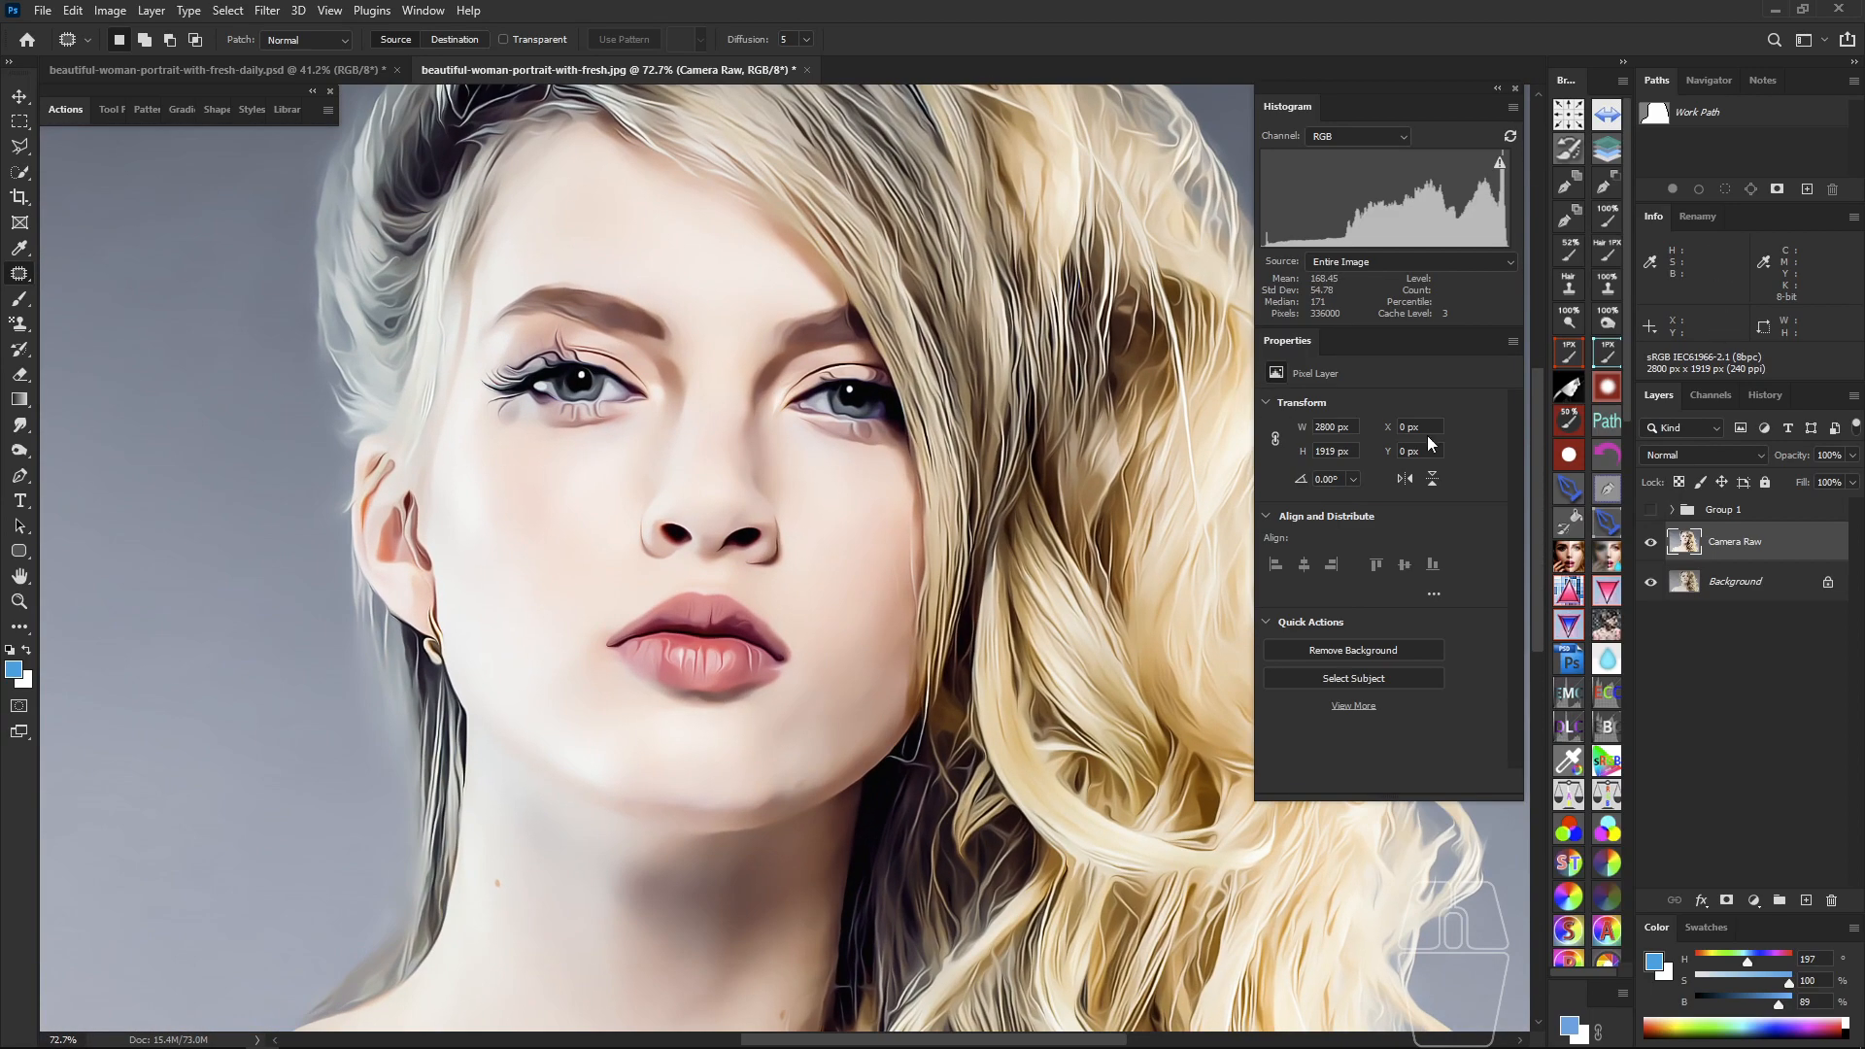
left_click(268, 10)
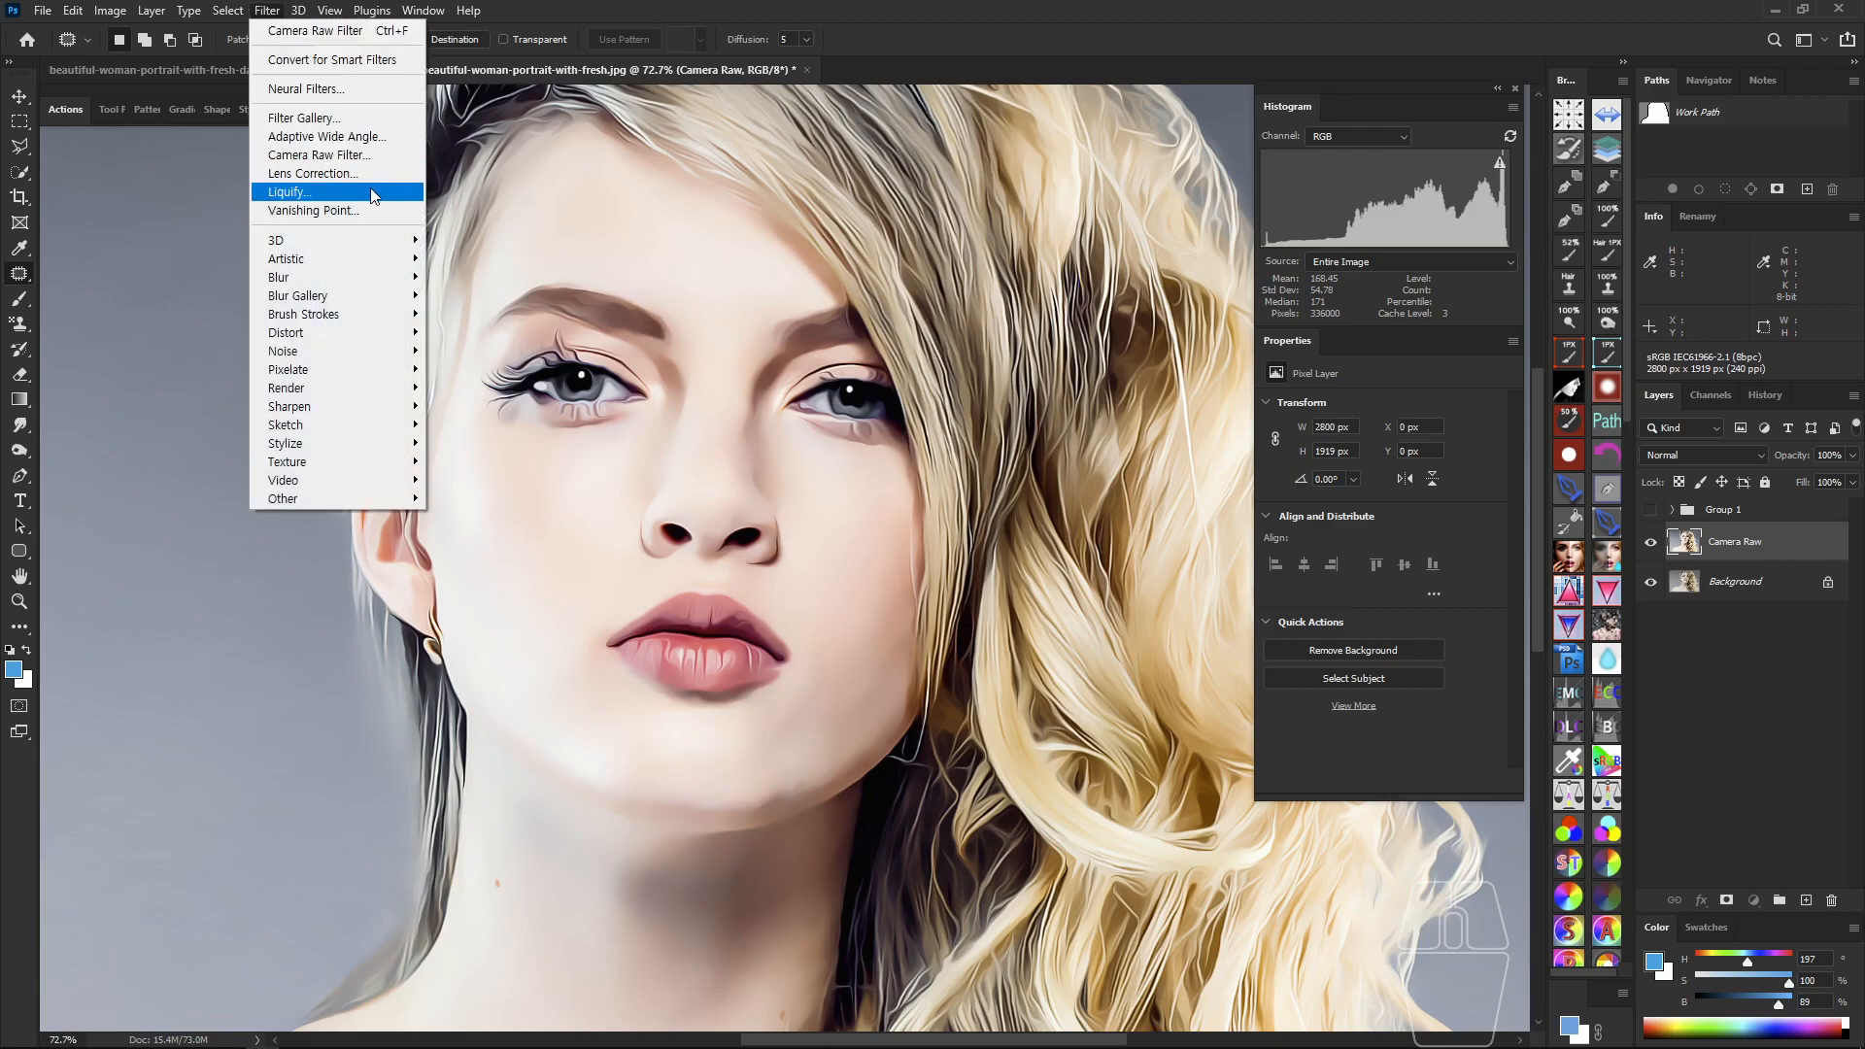
left_click(370, 191)
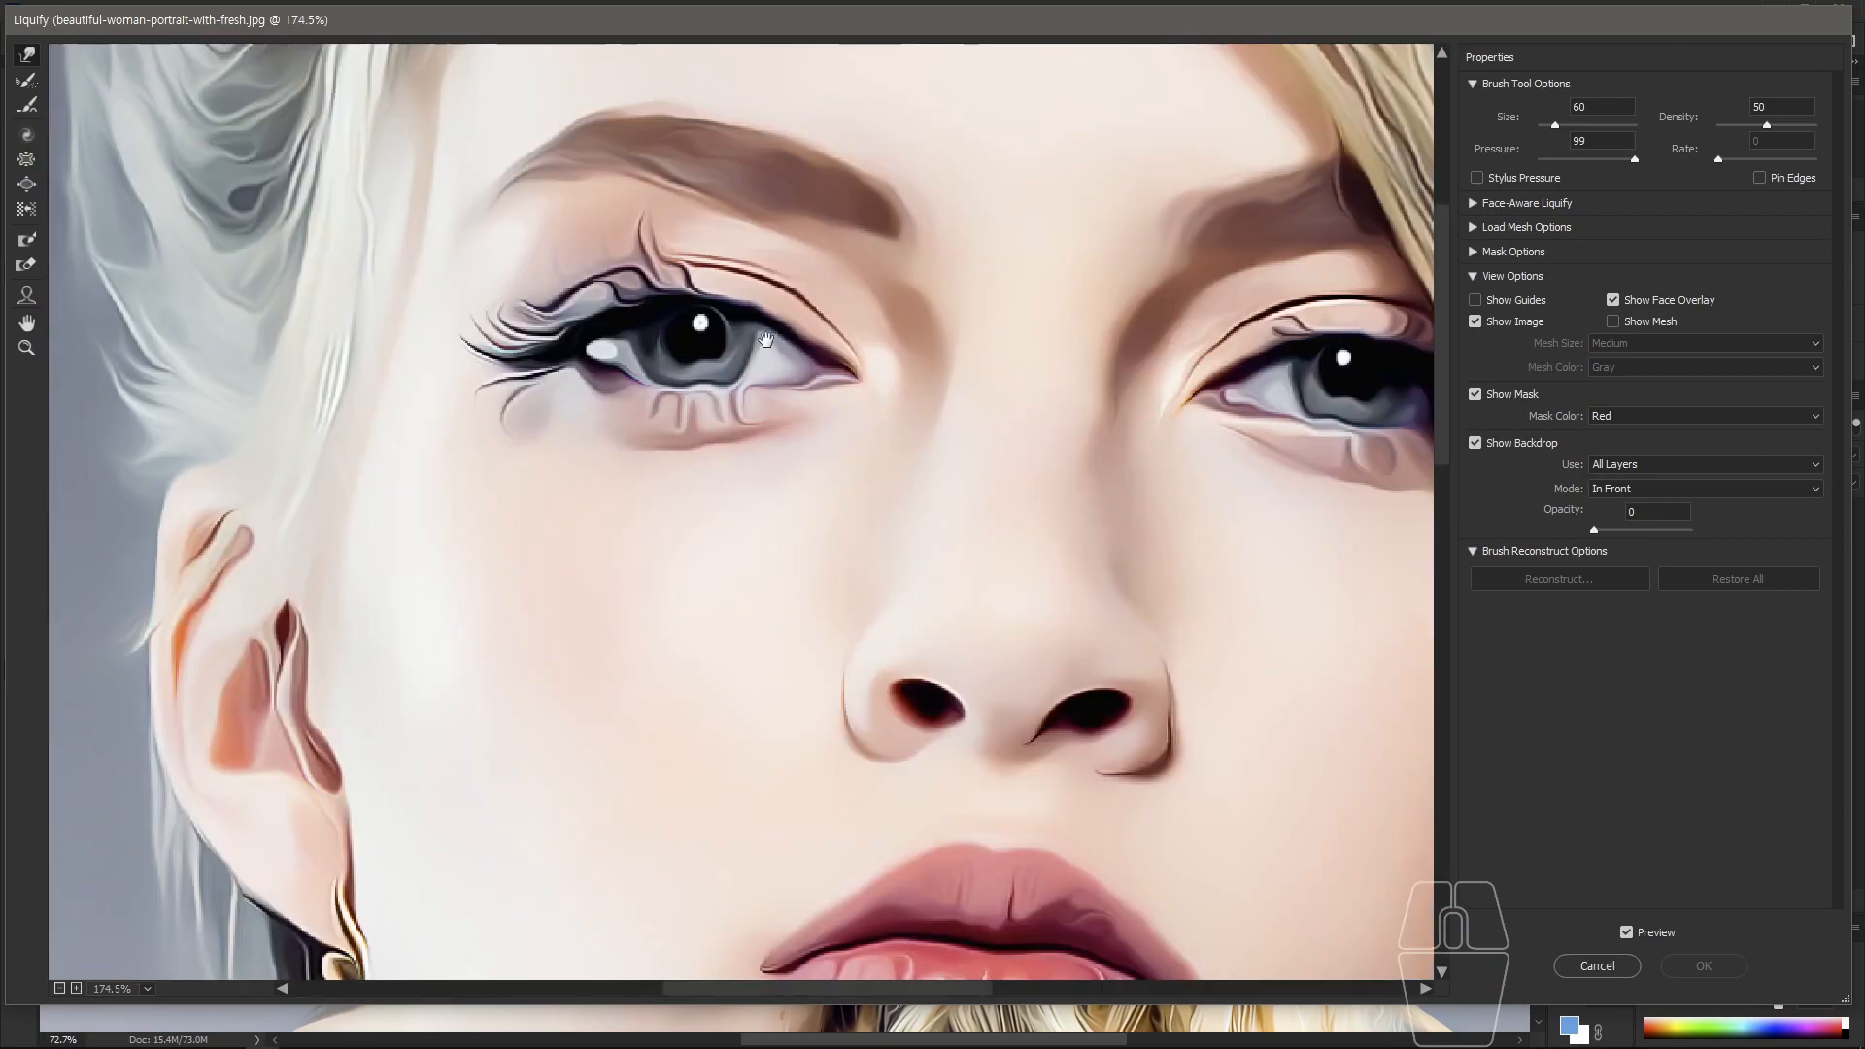
Step: Nudge the iris of the eye on the ear side with Forward Warp, setting the brush size to 50
key("bracketleft")
key("bracketleft")
left_click(693, 343)
key("bracketright")
key("bracketright")
key("bracketright")
key("bracketleft")
key("bracketleft")
key("bracketleft")
key("bracketright")
key("bracketright")
key("bracketright")
key("bracketright")
key("bracketright")
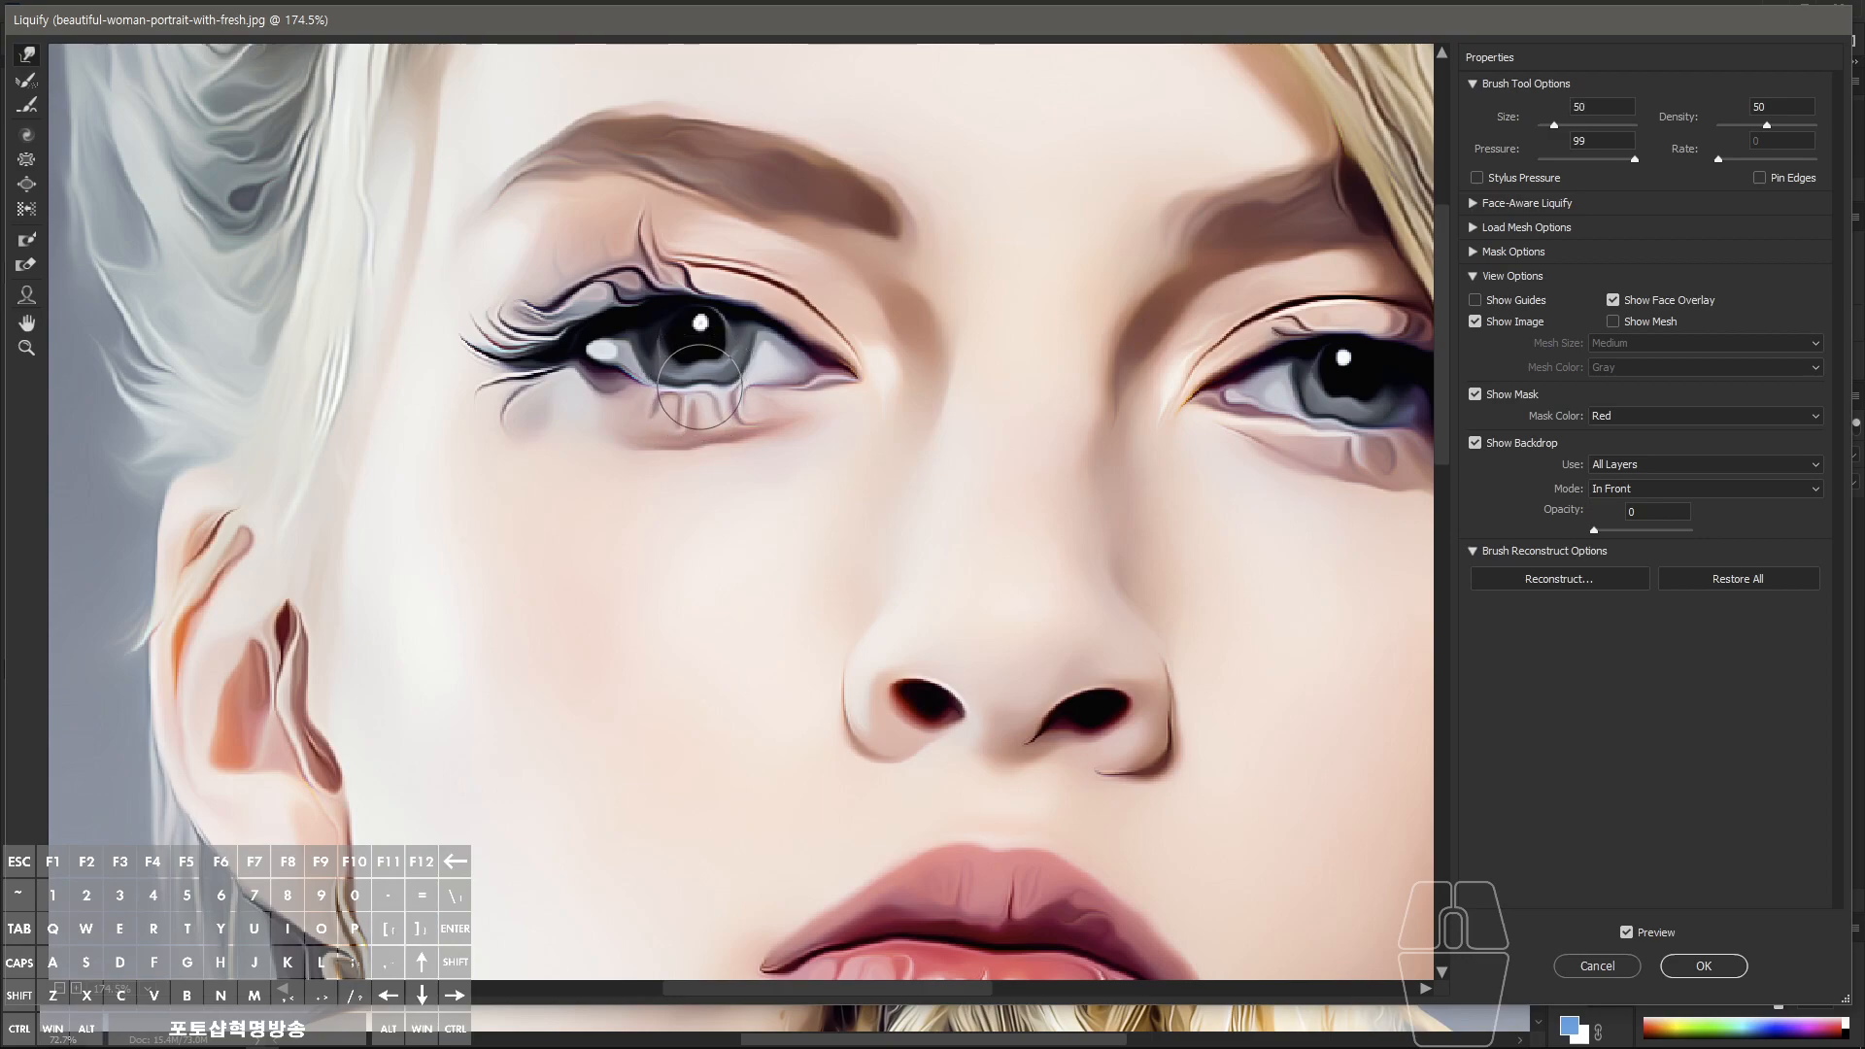
Step: Smooth the lower iris edge of the ear-side eye using warp brush sizes 40 and 45
key("bracketleft")
key("bracketleft")
key("bracketleft")
key("bracketleft")
key("bracketleft")
key("bracketright")
key("bracketright")
key("bracketright")
key("bracketleft")
key("bracketleft")
key("bracketleft")
key("bracketleft")
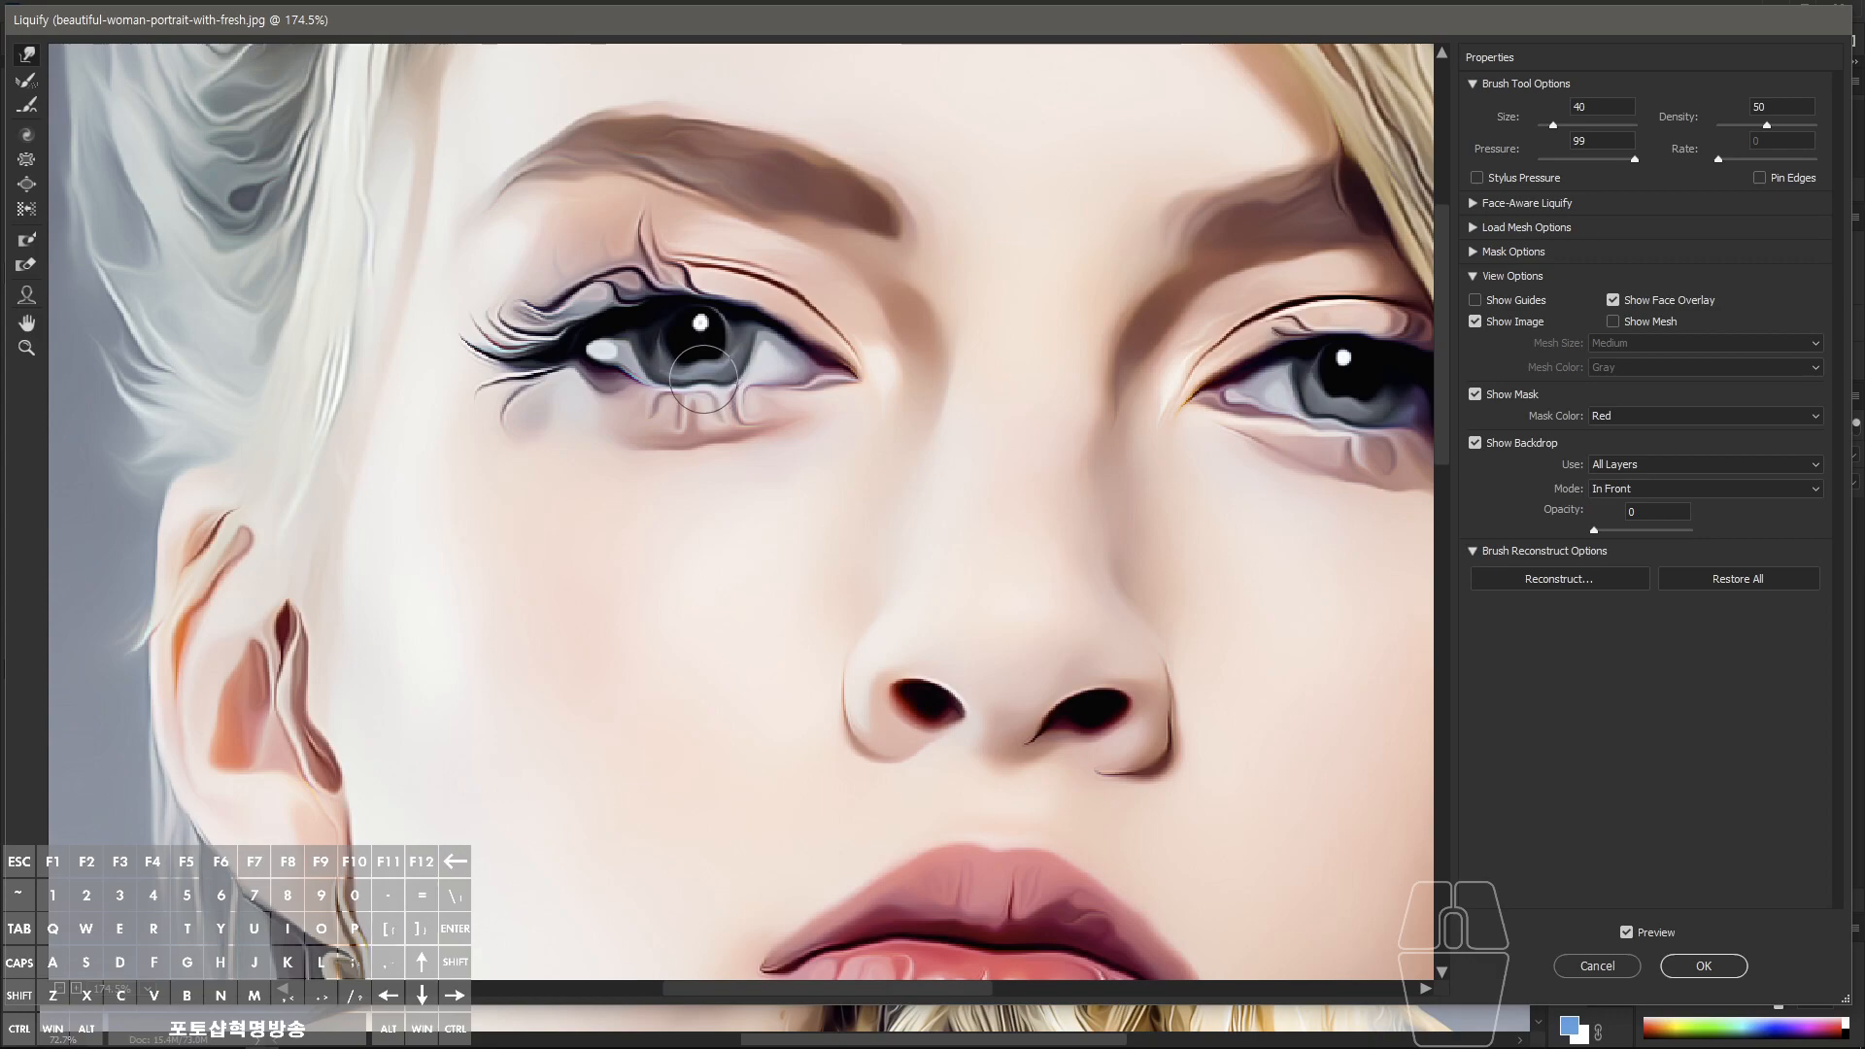
left_click(703, 379)
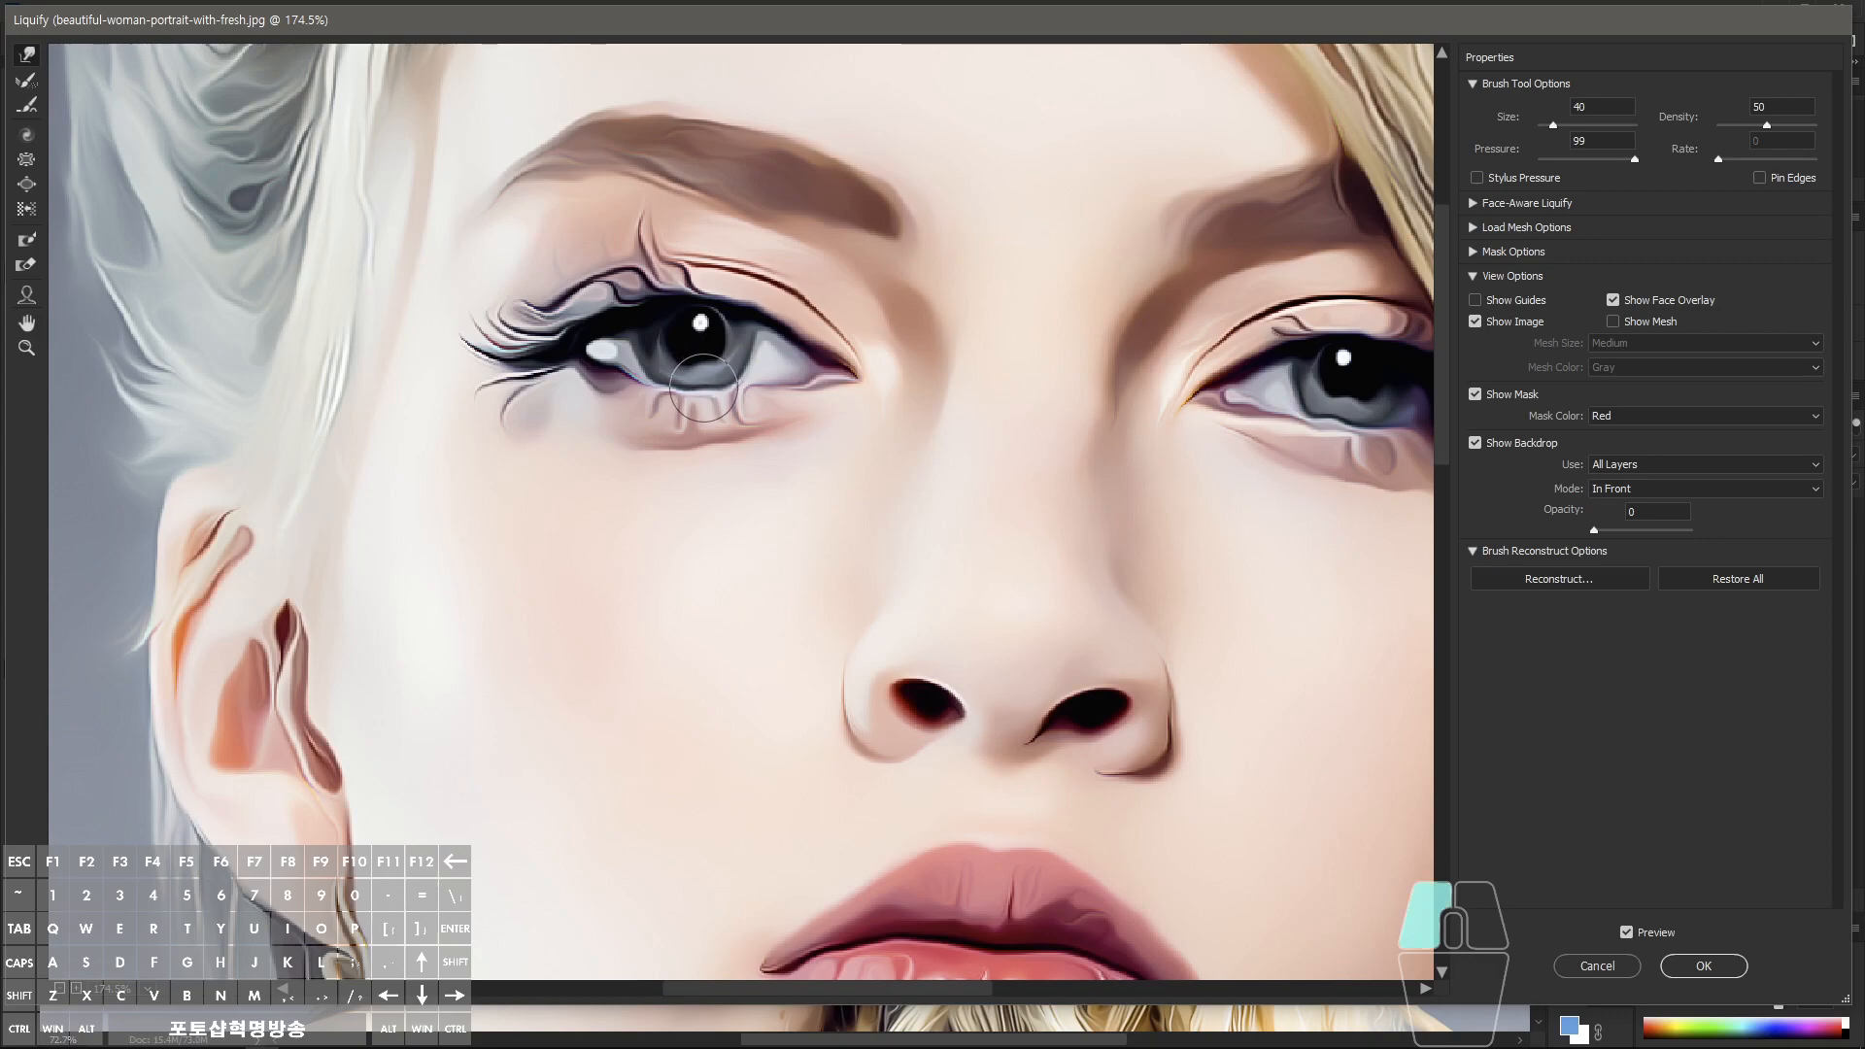
key("bracketright")
left_click(709, 389)
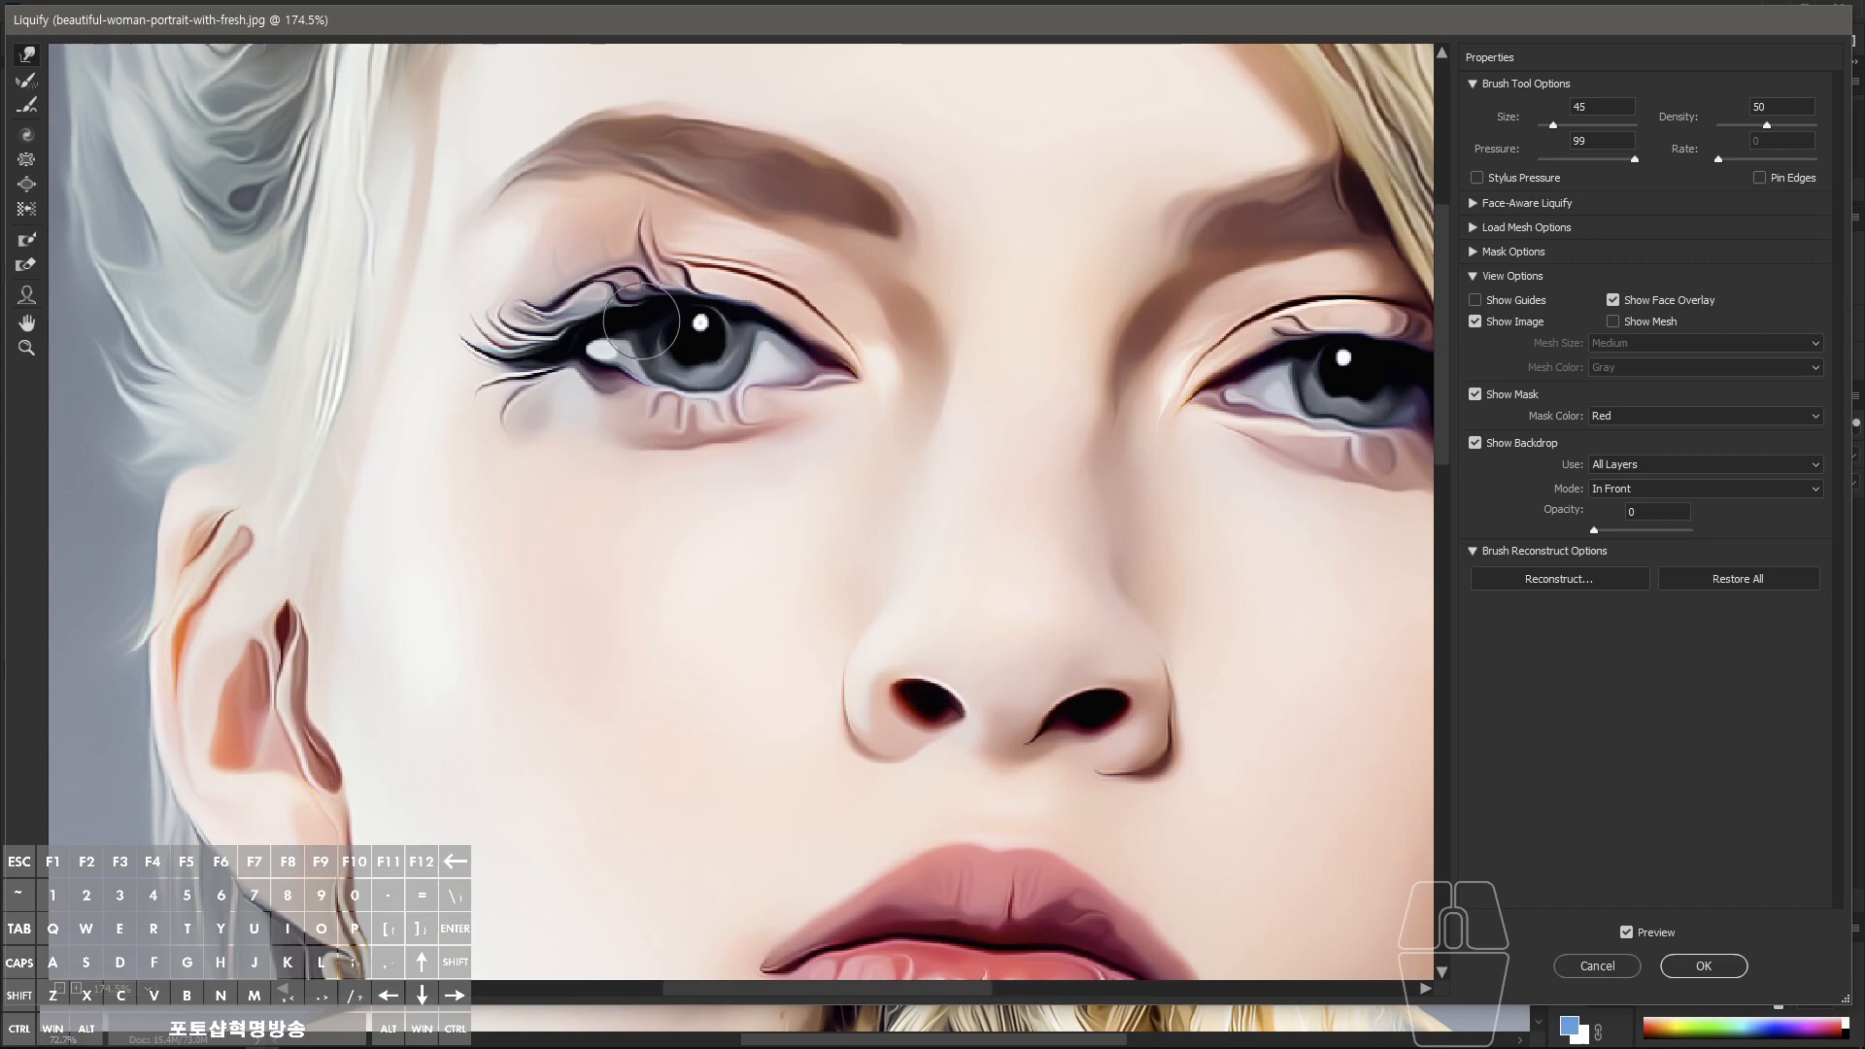
Step: Refine the iris sides and the white of the ear-side eye, reducing the warp brush to size 30
left_click(631, 331)
left_click_drag(588, 350, 616, 370)
left_click_drag(611, 368, 613, 371)
key("[")
mouse_move(821, 379)
left_mouse_down()
mouse_move(668, 378)
mouse_move(709, 391)
left_mouse_up()
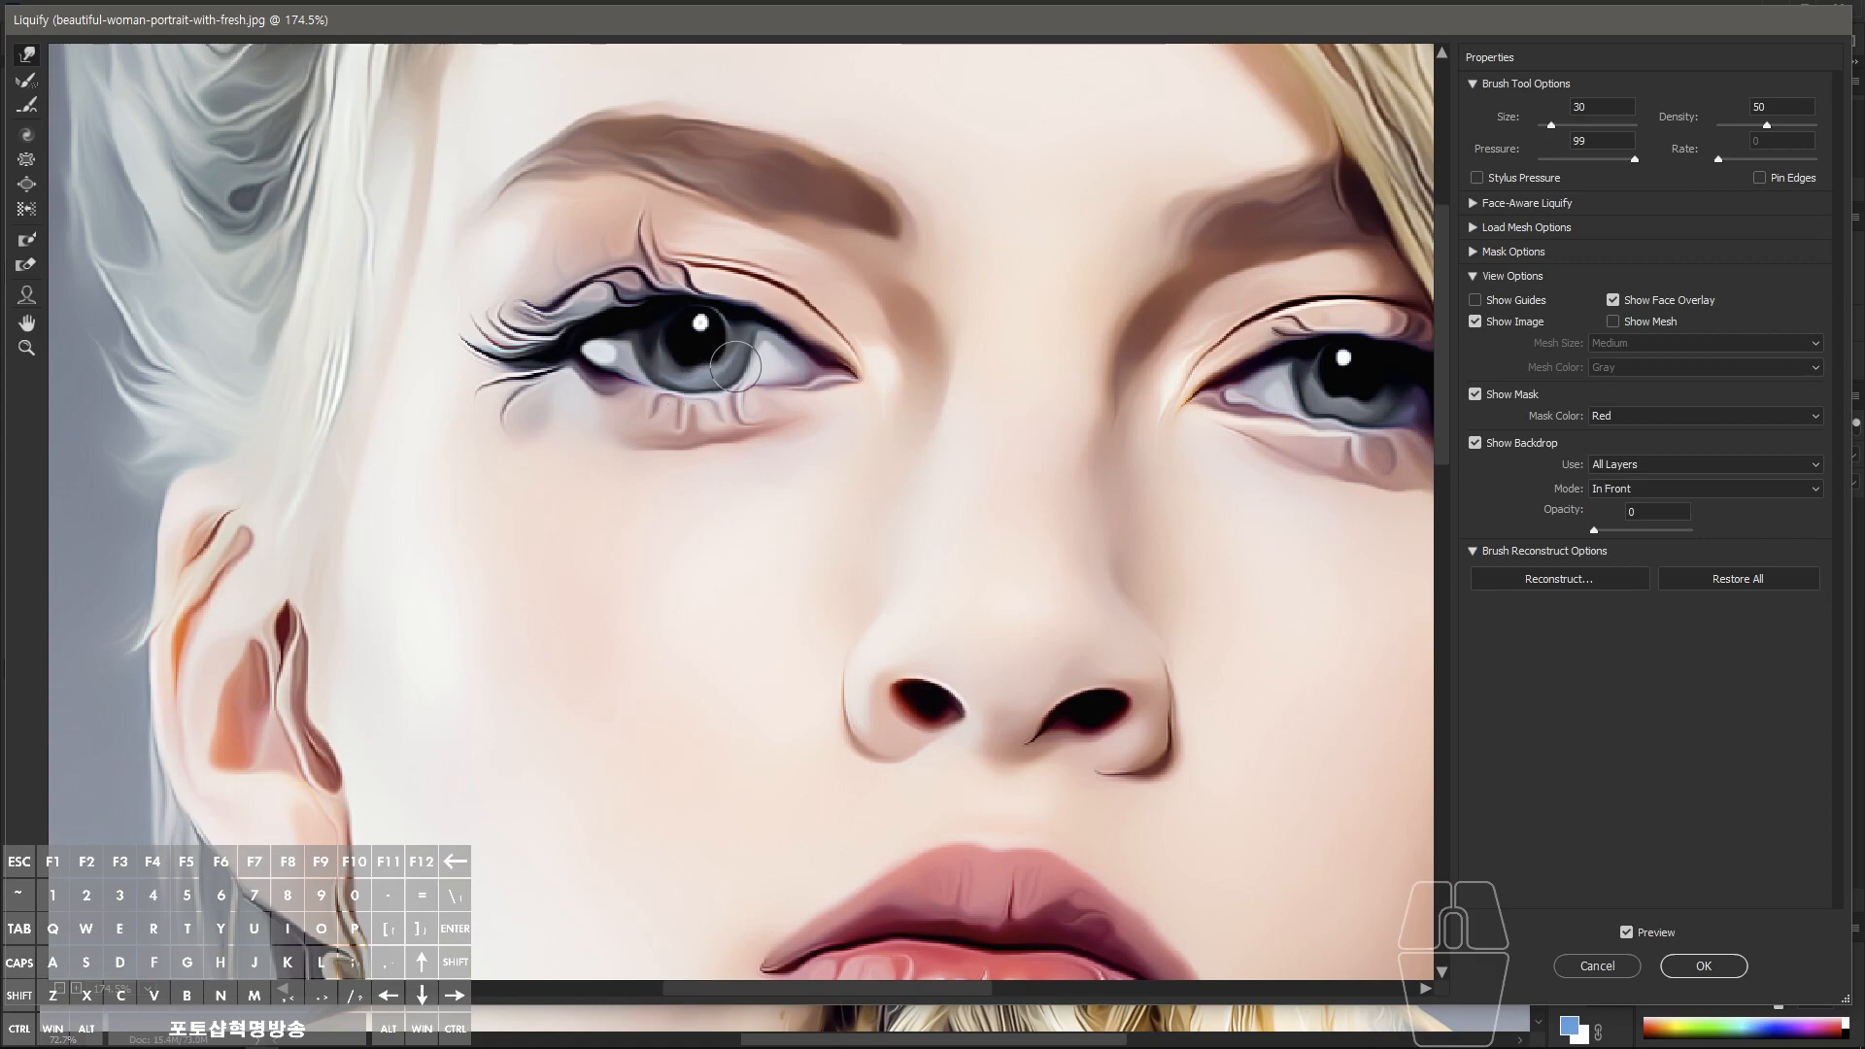
mouse_move(763, 330)
left_mouse_down()
mouse_move(712, 380)
mouse_move(572, 341)
mouse_move(614, 374)
left_mouse_up()
Step: Reshape the iris, inner corner and lower edge of the eye beside the long hair with a warp brush around size 25
key("bracketright")
key("space")
left_click_drag(1344, 379, 837, 427)
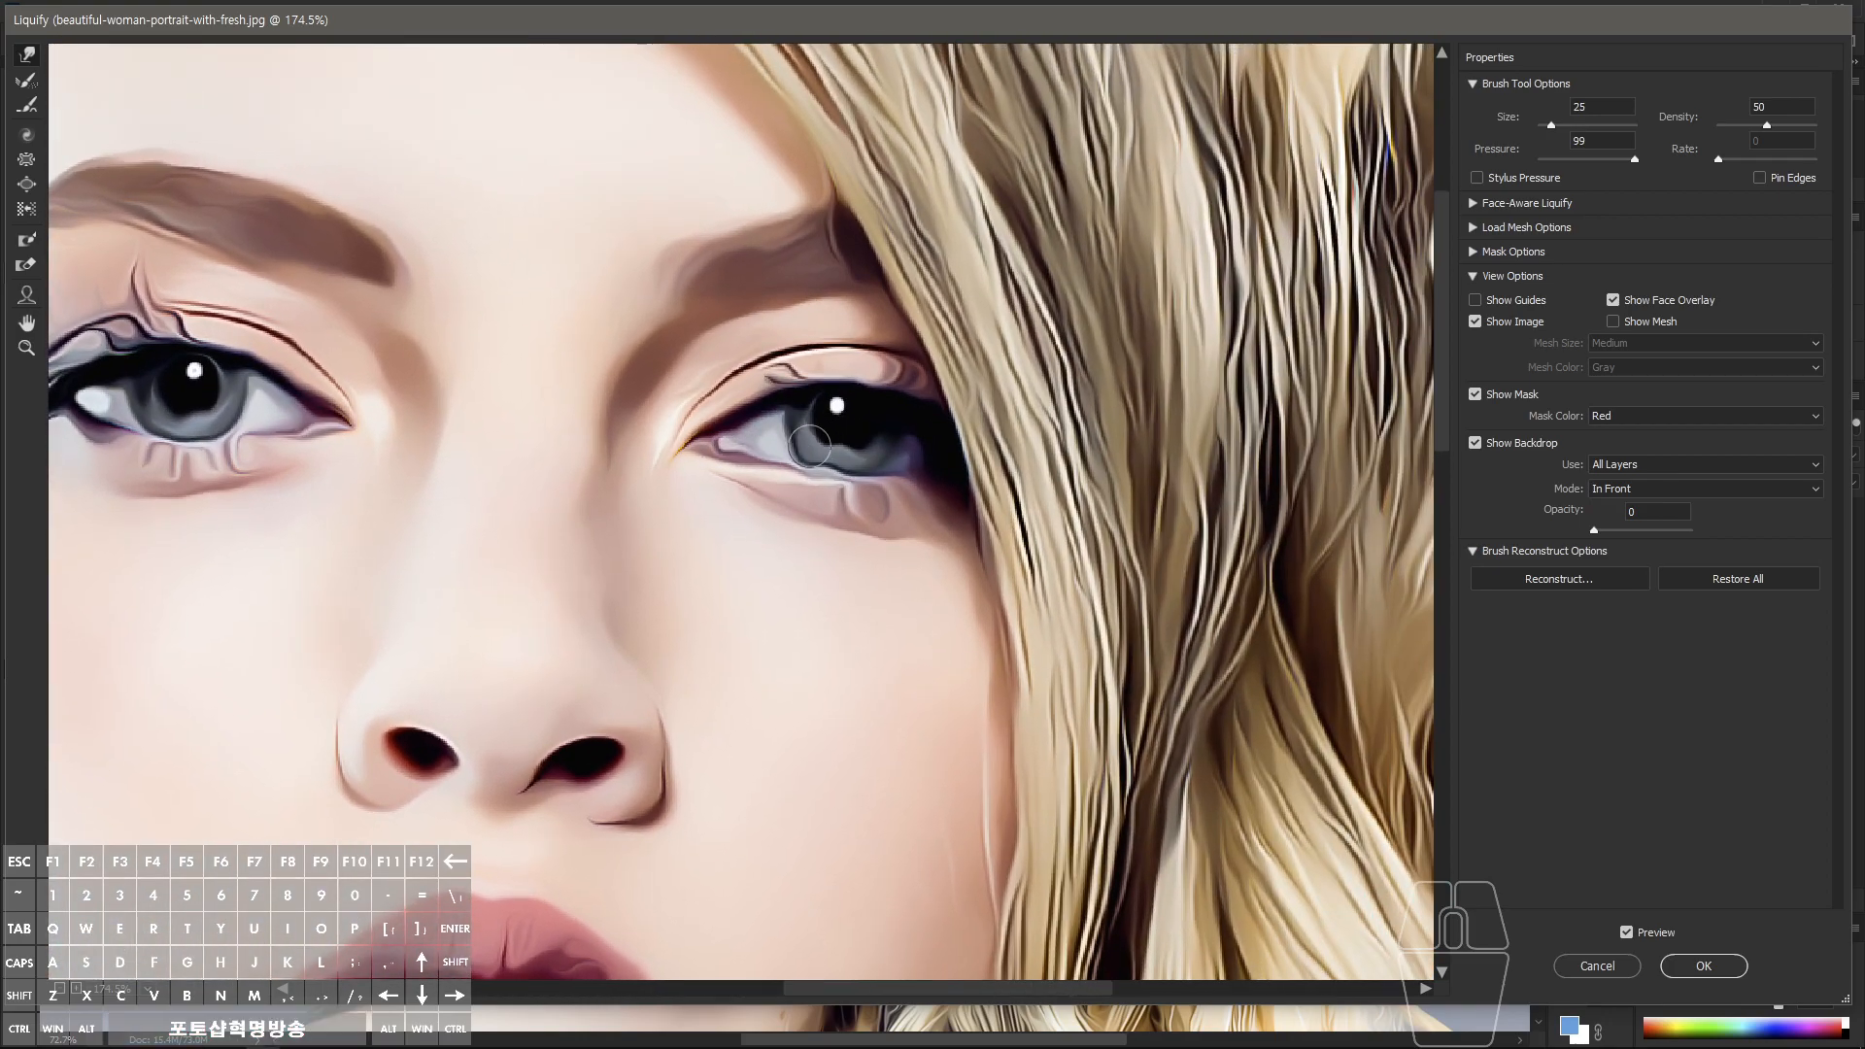
mouse_move(824, 465)
left_mouse_down()
mouse_move(813, 486)
mouse_move(821, 469)
mouse_move(872, 499)
left_mouse_up()
key("[")
key("[")
key("]")
key("[")
key("[")
key("]")
left_click_drag(715, 445, 708, 450)
mouse_move(743, 453)
left_mouse_down()
mouse_move(791, 460)
mouse_move(854, 392)
mouse_move(782, 438)
mouse_move(813, 431)
mouse_move(820, 461)
mouse_move(843, 459)
mouse_move(800, 482)
mouse_move(849, 491)
mouse_move(885, 458)
left_mouse_up()
key("]")
left_click(865, 398)
key("[")
Step: Adjust the side and bridge of the nose between the eyes with a size 70 warp brush
key("space")
mouse_move(528, 390)
left_mouse_down()
mouse_move(512, 387)
mouse_move(805, 447)
left_mouse_up()
mouse_move(890, 636)
left_mouse_down()
mouse_move(791, 546)
mouse_move(736, 414)
left_mouse_up()
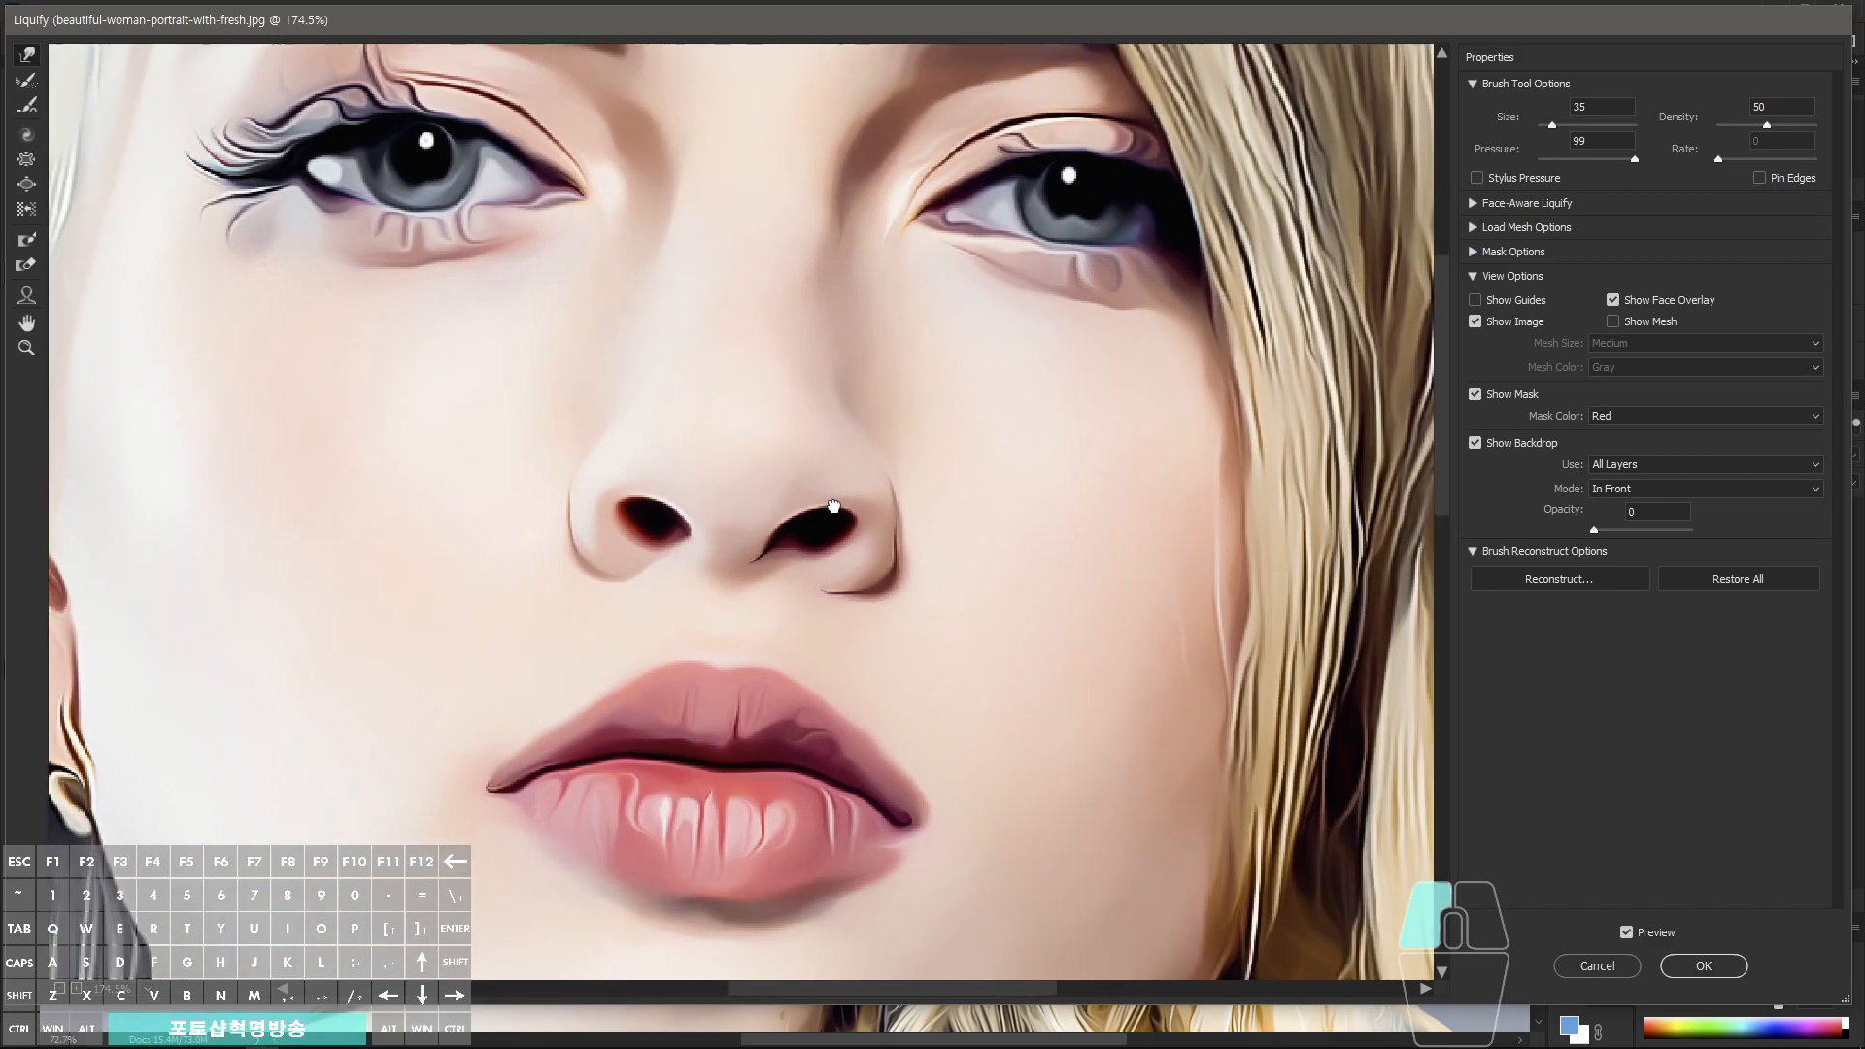
left_click_drag(845, 510, 712, 508)
key("bracketright")
key("bracketright")
key("bracketright")
key("bracketright")
key("bracketright")
key("bracketright")
key("bracketright")
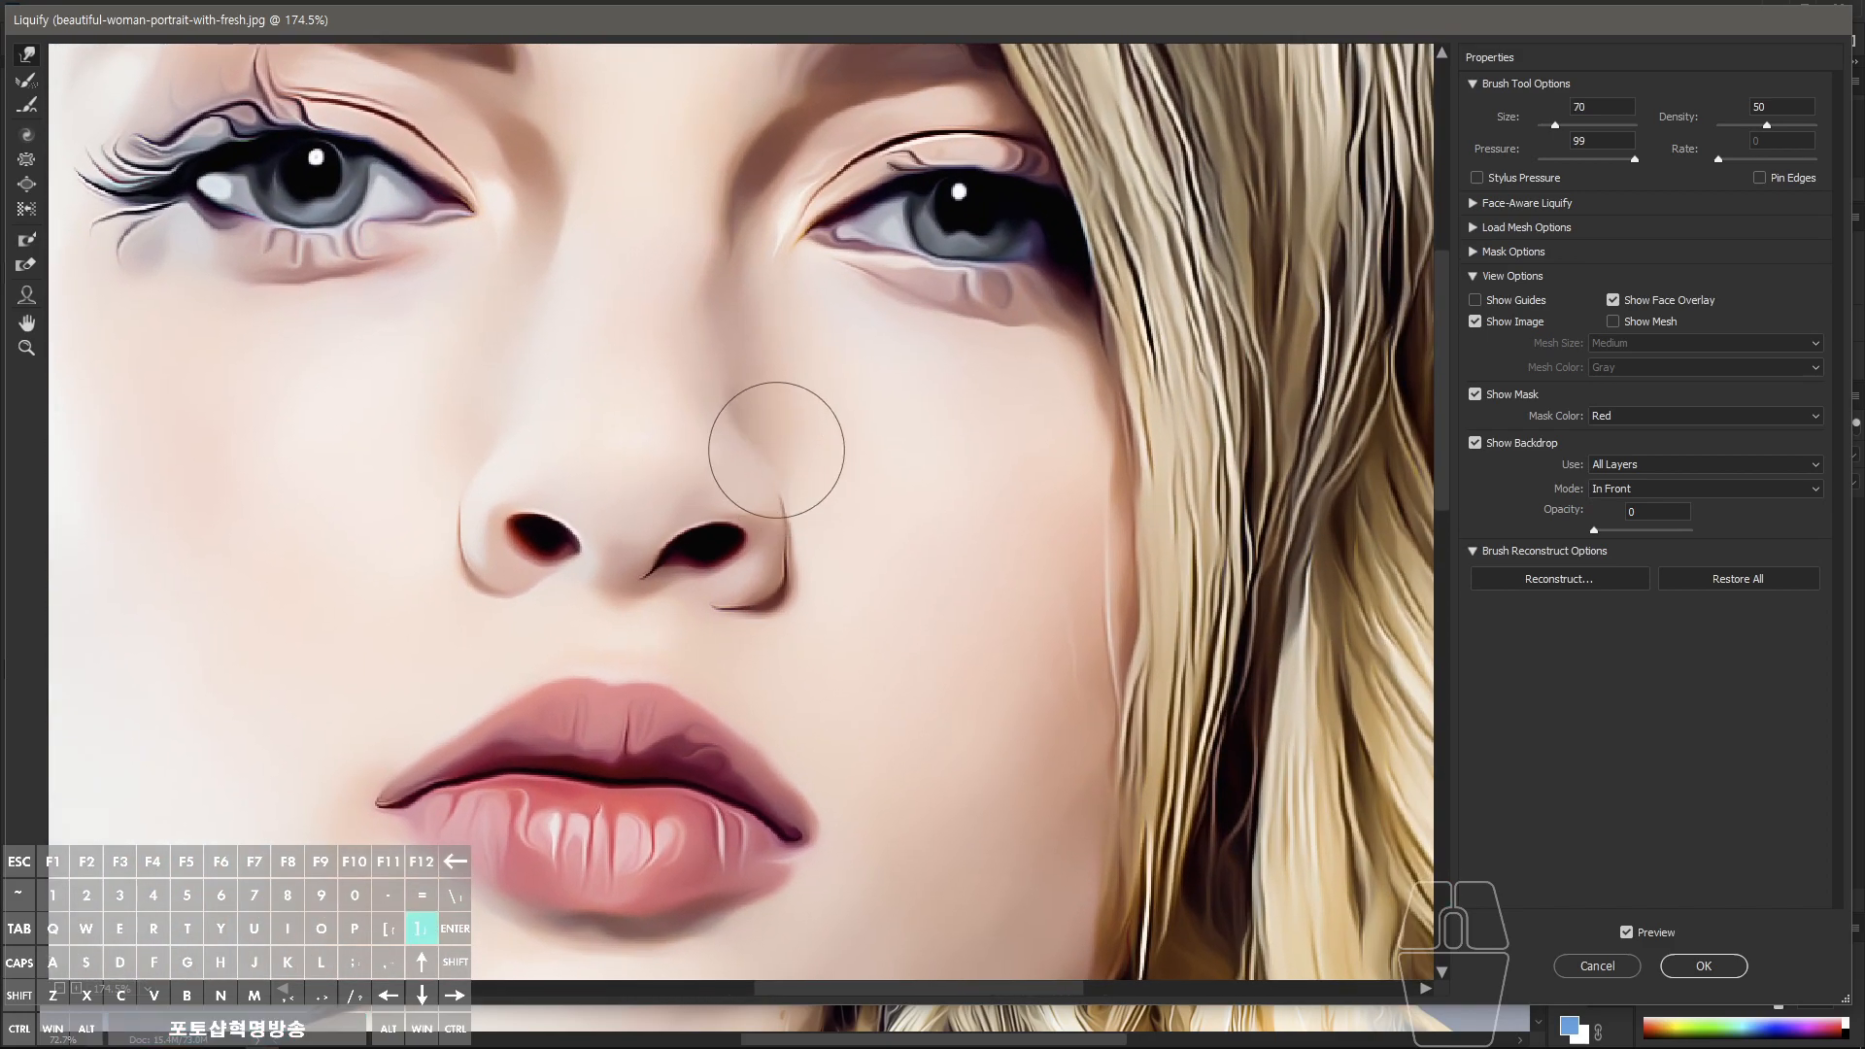
left_click_drag(734, 368, 726, 337)
left_click_drag(713, 246, 704, 254)
mouse_move(573, 261)
left_mouse_down()
mouse_move(583, 247)
mouse_move(575, 276)
left_mouse_up()
left_click_drag(729, 229, 728, 249)
Step: Reshape both nostril wings and the nose contour with a size 90 warp brush
key("space")
mouse_move(673, 379)
left_mouse_down()
mouse_move(766, 512)
mouse_move(779, 484)
left_mouse_up()
key("space")
left_click_drag(590, 558, 588, 562)
left_click_drag(583, 641, 585, 637)
left_click_drag(884, 537, 876, 550)
left_click_drag(881, 670, 879, 655)
left_click_drag(870, 548, 861, 549)
left_click_drag(570, 541, 576, 543)
left_click_drag(842, 536, 825, 565)
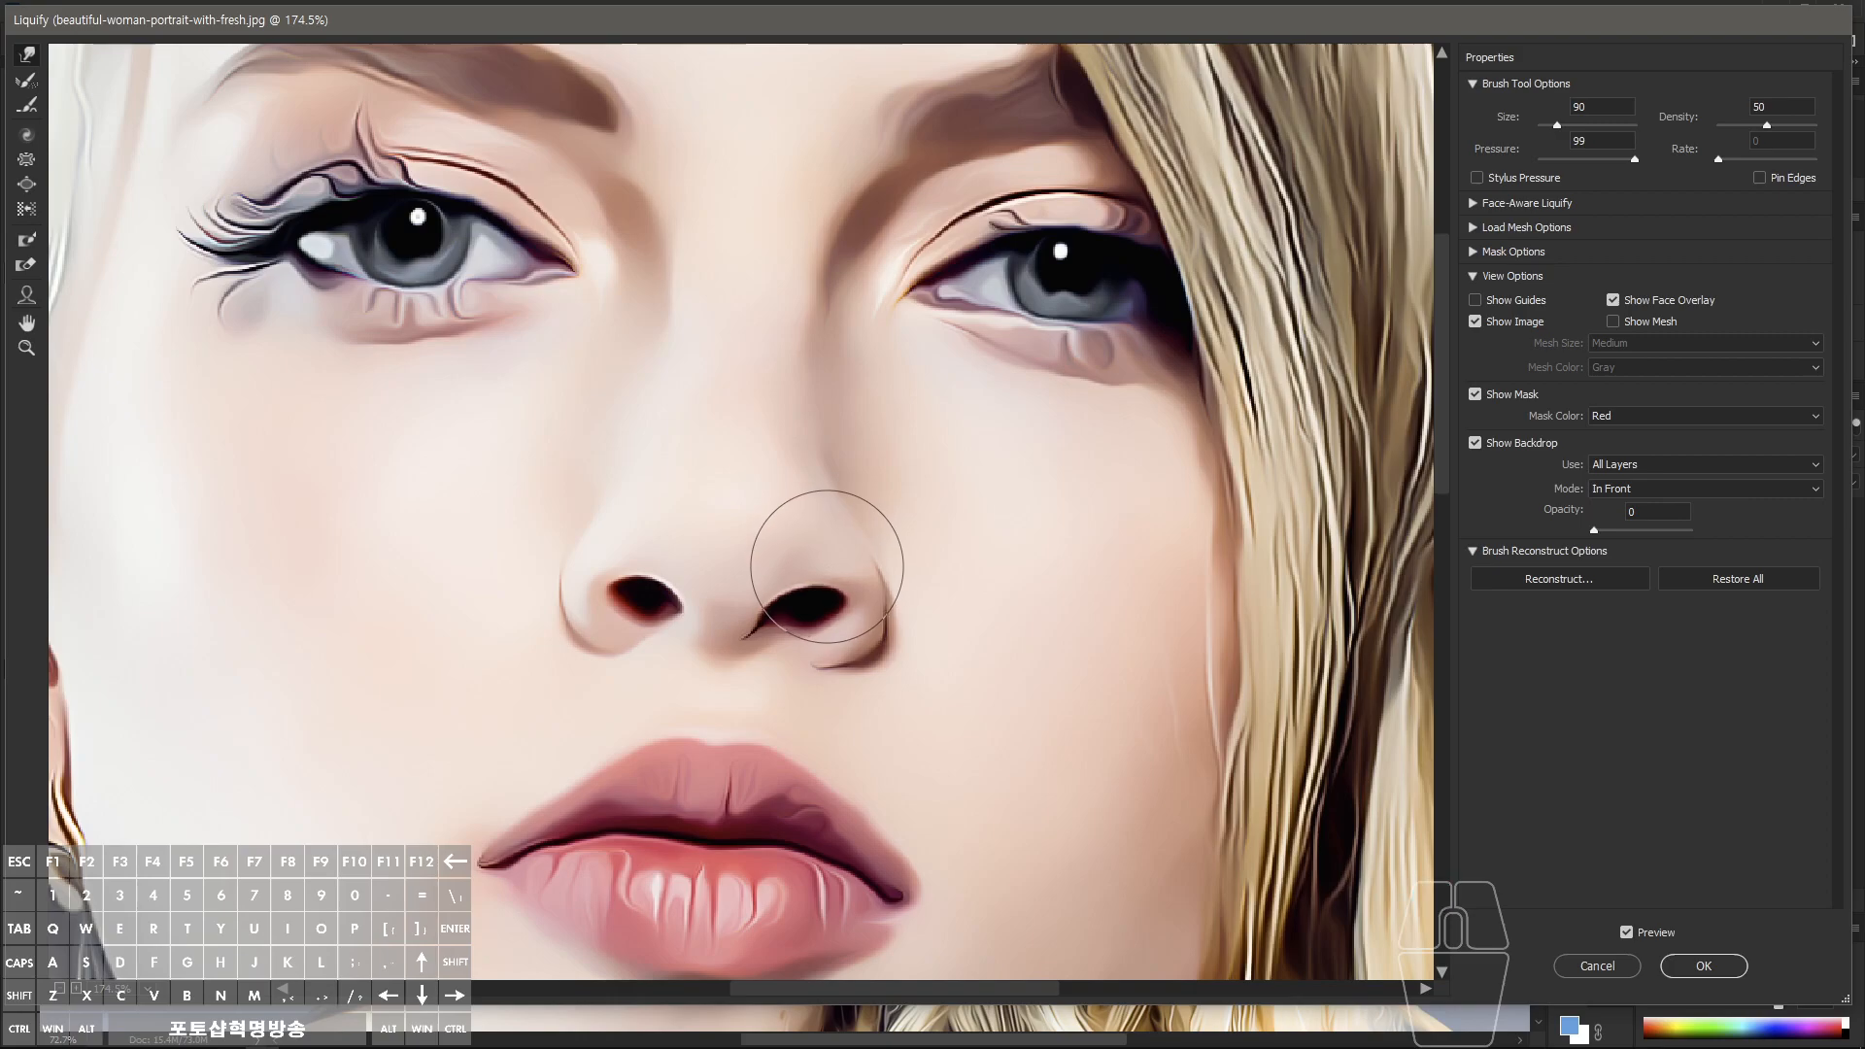
left_click_drag(620, 567, 614, 571)
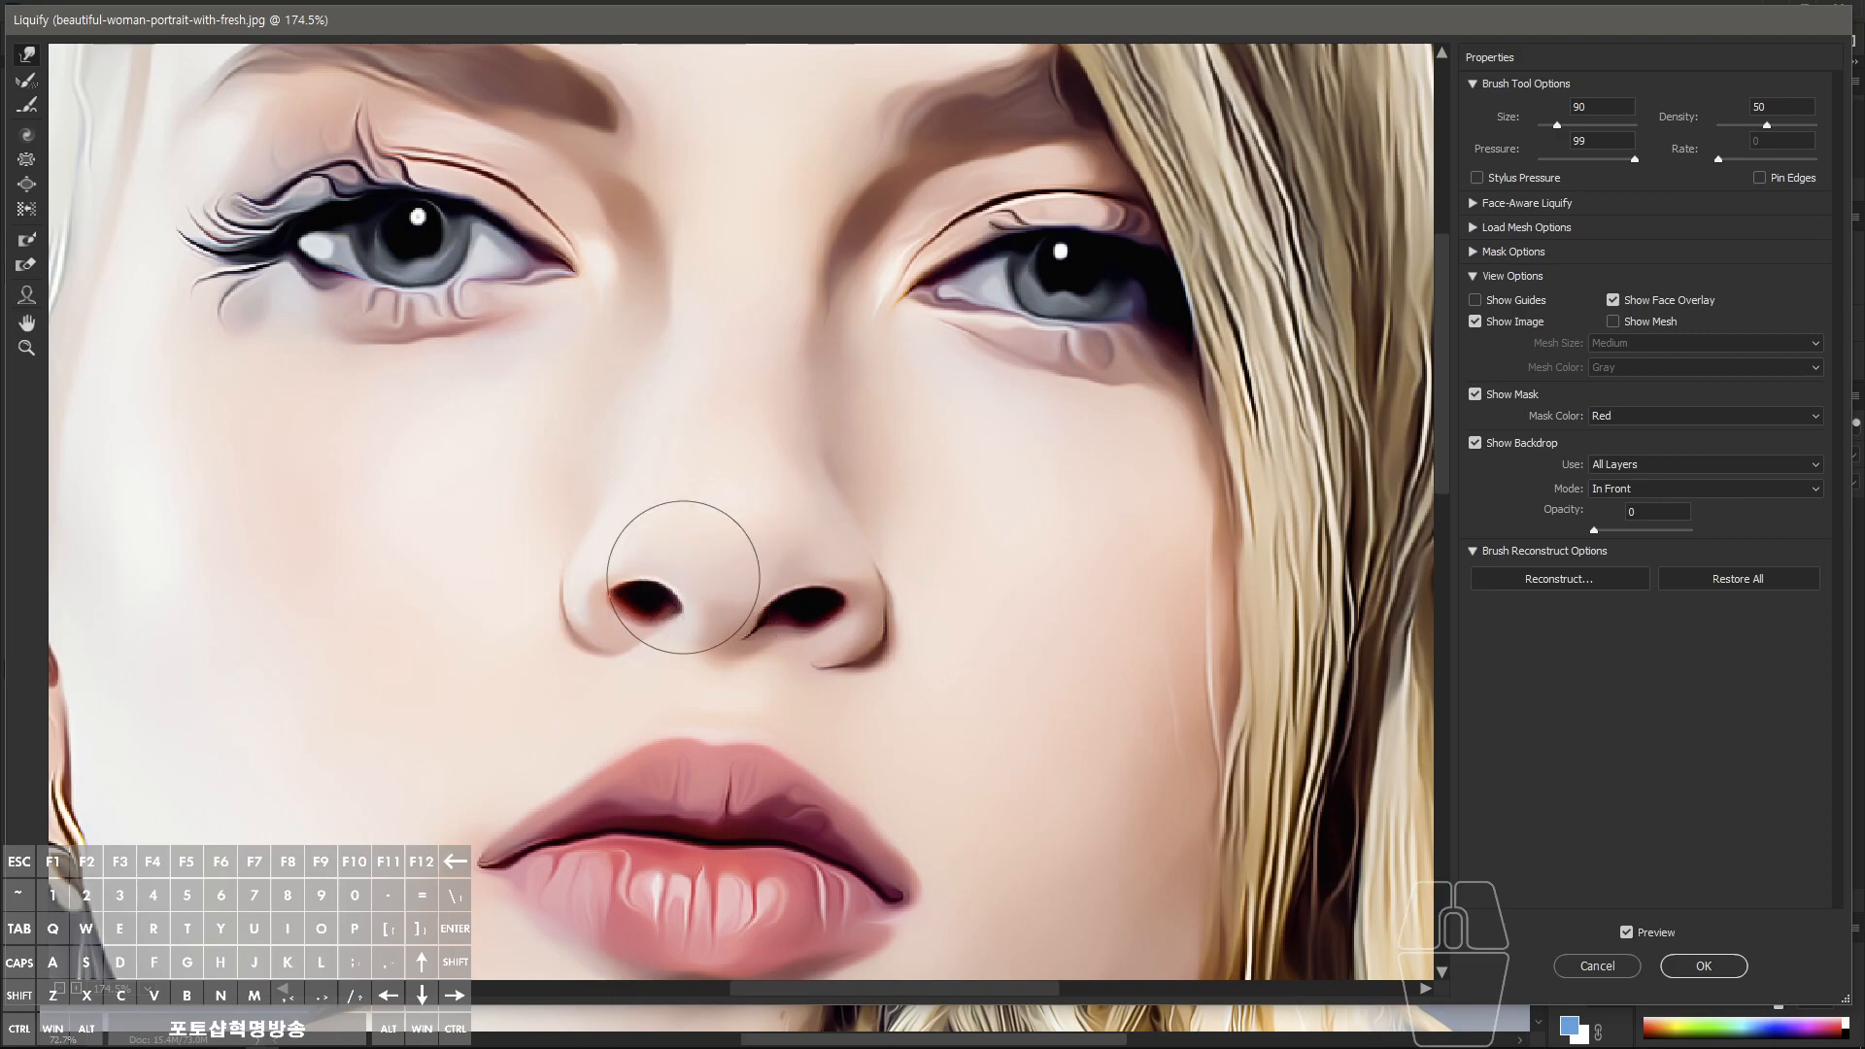
Step: Refine the base of the nose and the hair-side nostril wing, finishing with a smaller warp brush
key("space")
left_click_drag(845, 700, 770, 508)
left_click_drag(622, 450, 688, 446)
mouse_move(807, 388)
left_mouse_down()
mouse_move(816, 466)
mouse_move(832, 428)
left_mouse_up()
key("bracketleft")
key("bracketleft")
key("bracketleft")
key("bracketleft")
key("bracketleft")
left_click_drag(817, 428, 824, 429)
Step: Warp the upper lip contour and the ear-side corner of the mouth with an enlarged brush
key("space")
mouse_move(845, 679)
left_mouse_down()
mouse_move(883, 491)
mouse_move(917, 529)
left_mouse_up()
key("bracketright")
key("bracketright")
key("bracketright")
key("bracketright")
left_click(859, 581)
left_click_drag(585, 383, 581, 389)
left_click_drag(536, 408, 528, 417)
left_click_drag(493, 550, 526, 527)
left_click_drag(608, 468, 530, 495)
Step: Refine the upper lip's edge and the hair-side corner of the mouth with smaller warp strokes
key("bracketleft")
key("bracketleft")
key("bracketleft")
left_click_drag(767, 470, 769, 475)
key("bracketleft")
mouse_move(650, 380)
left_mouse_down()
mouse_move(730, 376)
mouse_move(805, 408)
left_mouse_up()
key("bracketright")
key("bracketright")
left_click_drag(852, 466, 855, 464)
left_click_drag(903, 521, 870, 453)
Step: Even out the outlines of the upper and lower lips with the warp brush at size 80
key("bracketright")
key("bracketright")
left_click_drag(604, 377, 590, 388)
left_click_drag(782, 406, 790, 409)
left_click_drag(825, 425, 825, 432)
left_click_drag(750, 646, 753, 637)
left_click_drag(865, 583, 867, 575)
Step: Nudge the chin contour with the size 80 warp brush and check the jawline and the whole portrait
key("space")
left_click_drag(952, 722, 953, 395)
left_click_drag(808, 593, 802, 589)
key("space")
mouse_move(762, 470)
left_mouse_down()
mouse_move(812, 479)
mouse_move(814, 309)
left_mouse_up()
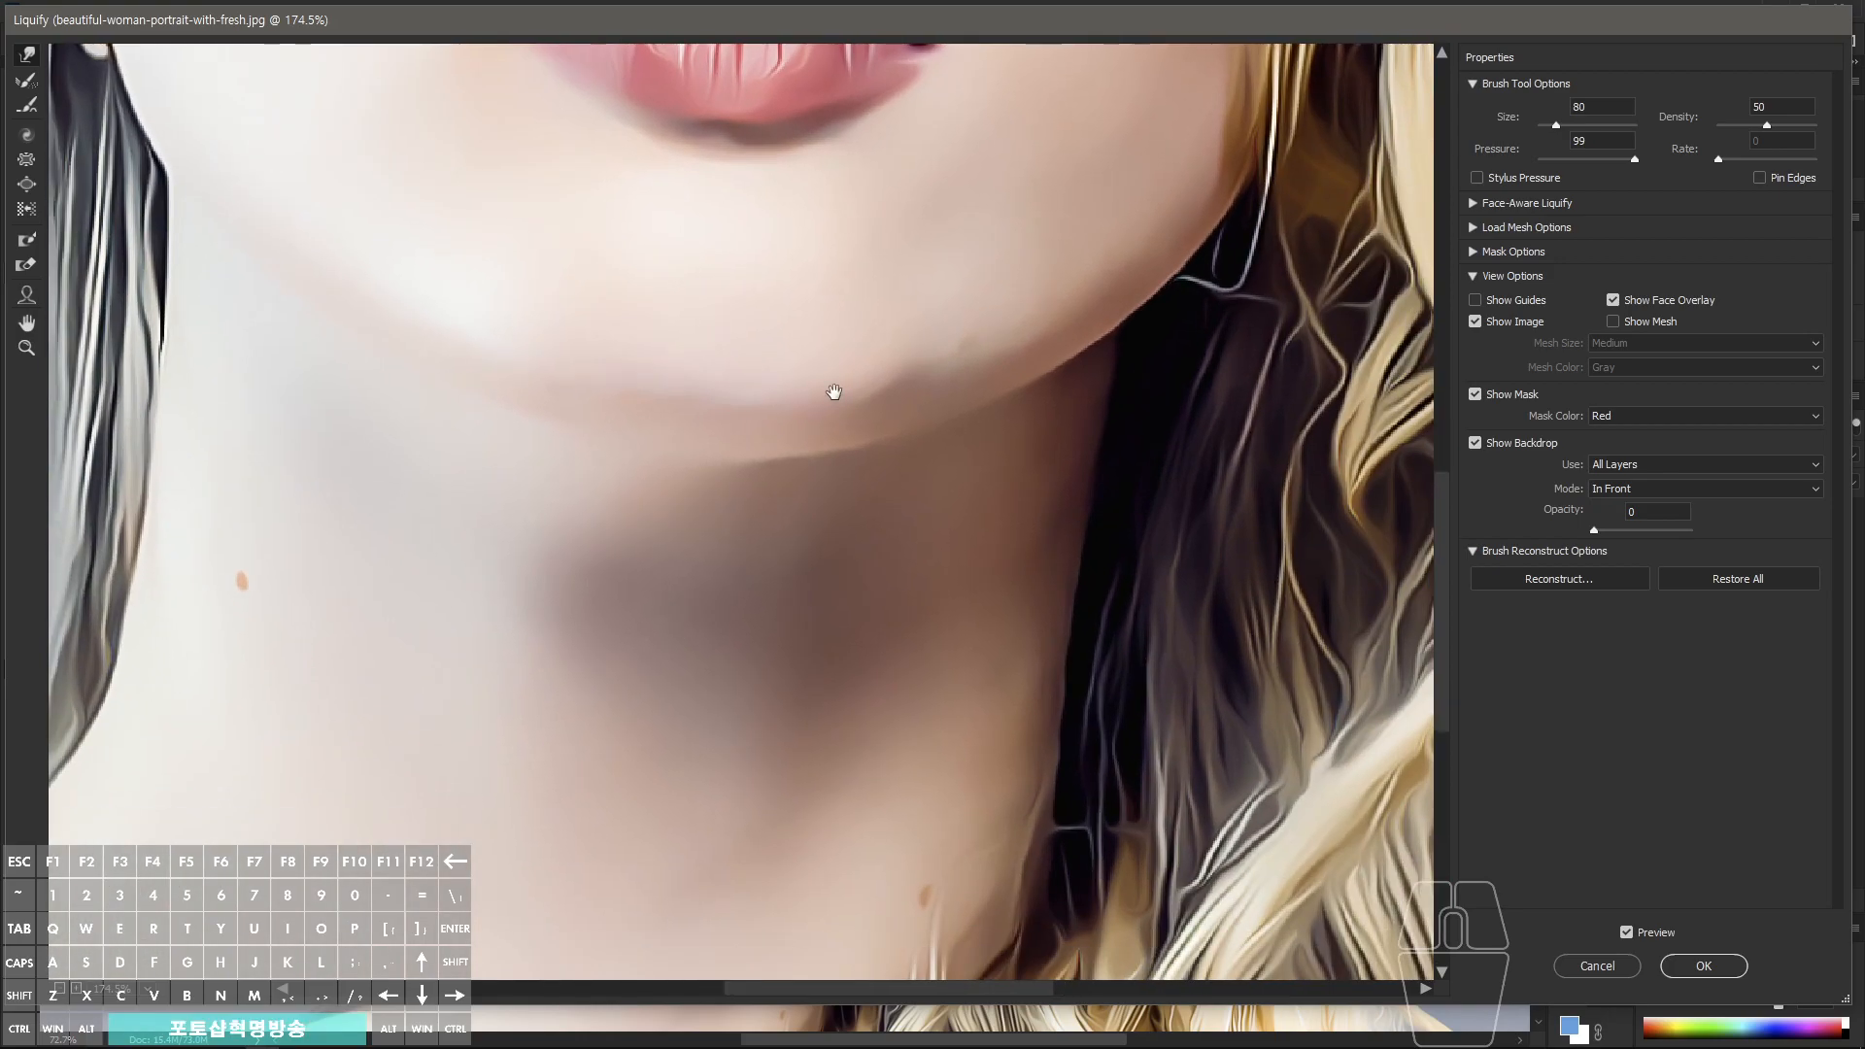
left_click_drag(898, 87, 858, 790)
mouse_move(938, 271)
left_mouse_down()
mouse_move(953, 504)
mouse_move(969, 475)
left_mouse_up()
key("ctrl+0")
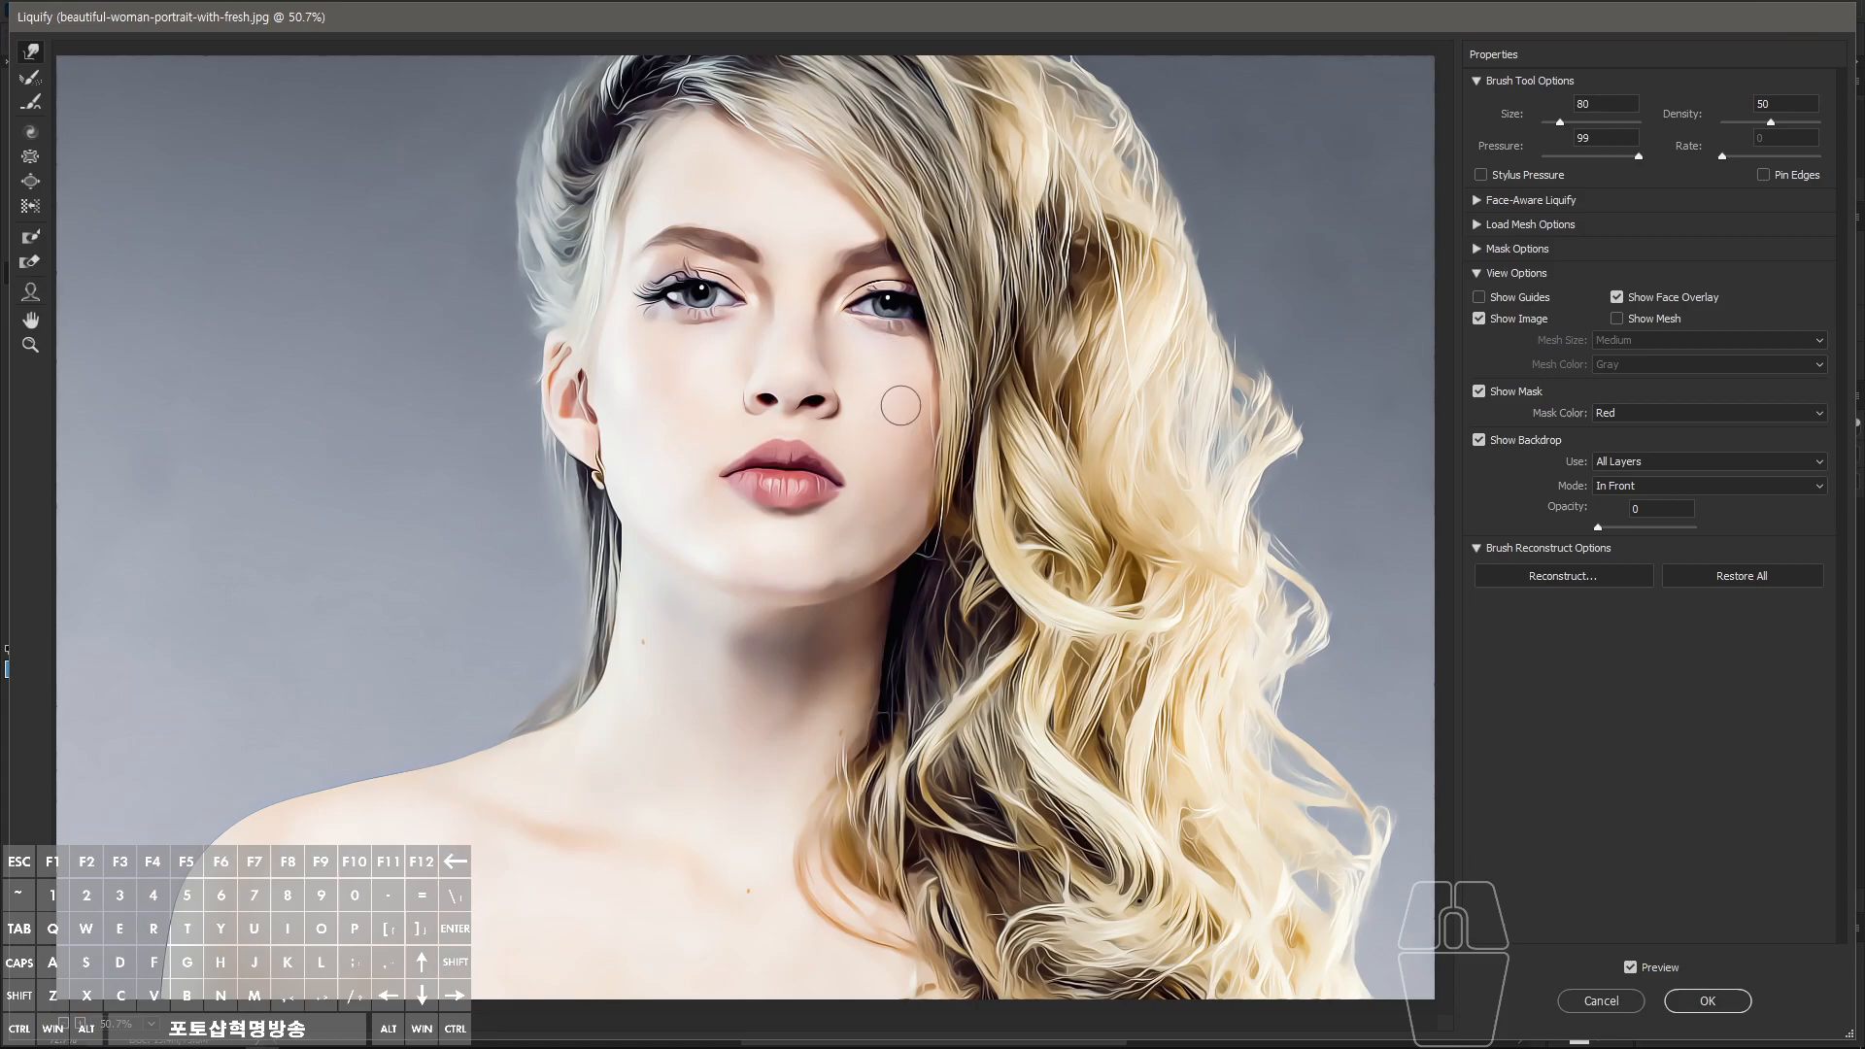
Step: Warp the hair-side cheek and jawline with a greatly enlarged brush
key("bracketright")
key("bracketright")
key("bracketright")
key("bracketright")
key("bracketright")
key("bracketright")
key("bracketright")
key("bracketright")
key("bracketright")
key("bracketright")
mouse_move(928, 541)
left_mouse_down()
mouse_move(931, 510)
mouse_move(913, 514)
left_mouse_up()
left_click_drag(936, 427, 923, 426)
left_click_drag(929, 530, 913, 533)
Step: Warp the ear-side jawline and the chin contour with the brush reduced to size 300
key("bracketleft")
key("bracketleft")
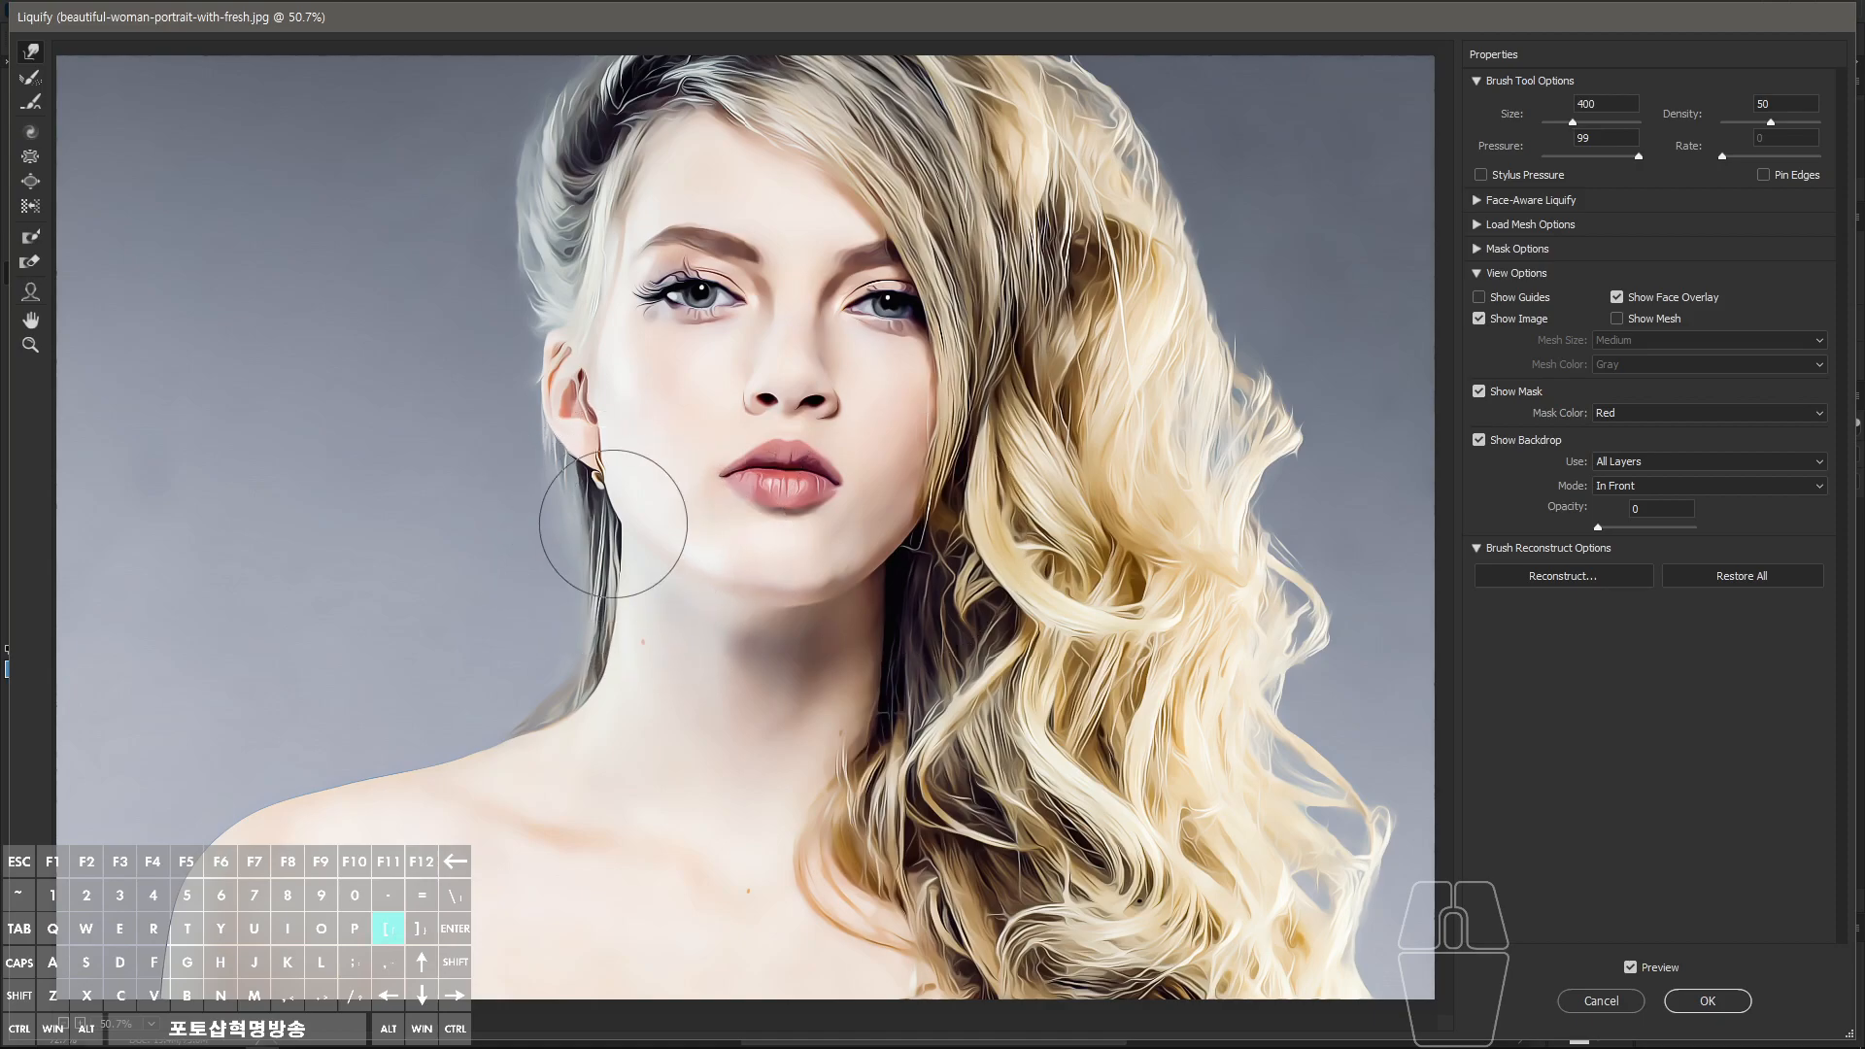
left_click(624, 513)
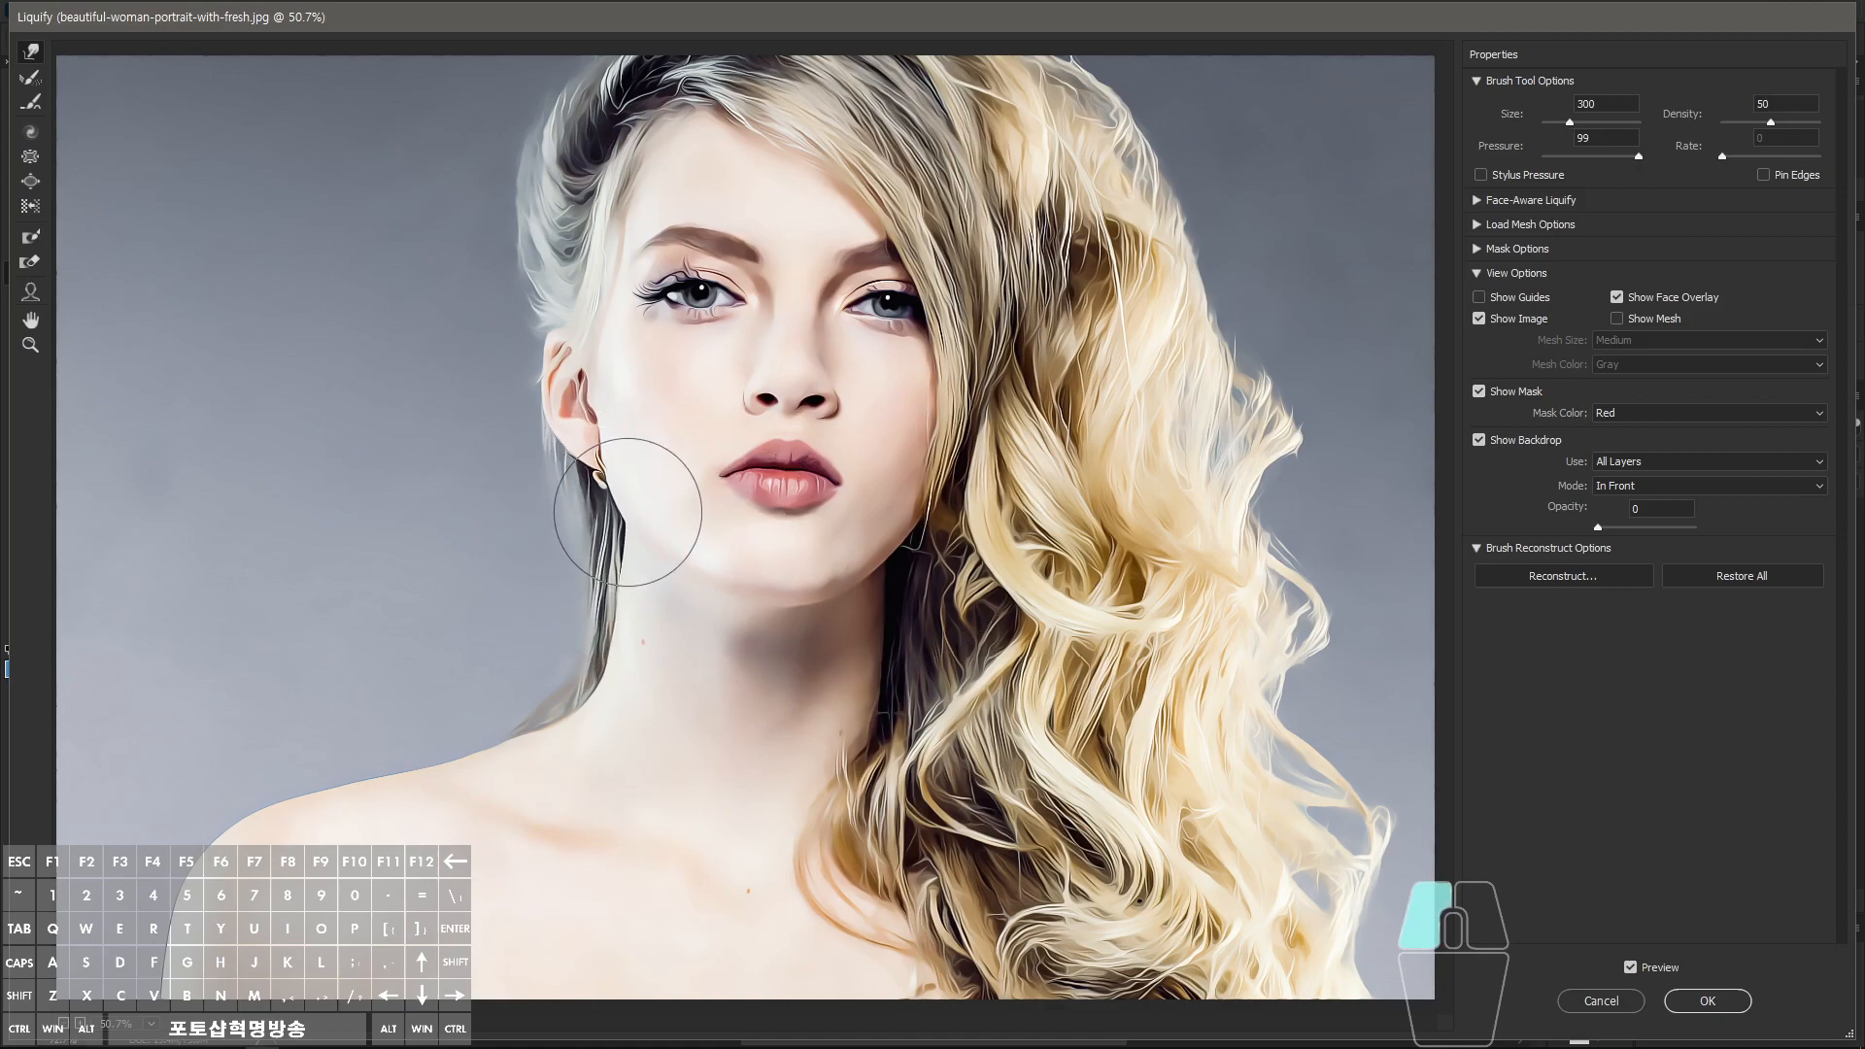
mouse_move(634, 580)
left_mouse_down()
mouse_move(681, 548)
mouse_move(842, 595)
mouse_move(884, 565)
mouse_move(854, 581)
left_mouse_up()
Step: Reshape the hair-side jawline with the warp brush at size 400 and apply the Liquify changes
key("bracketleft")
key("bracketleft")
key("bracketright")
key("bracketright")
key("bracketright")
key("bracketright")
left_click_drag(940, 489, 934, 493)
left_click_drag(930, 496, 914, 516)
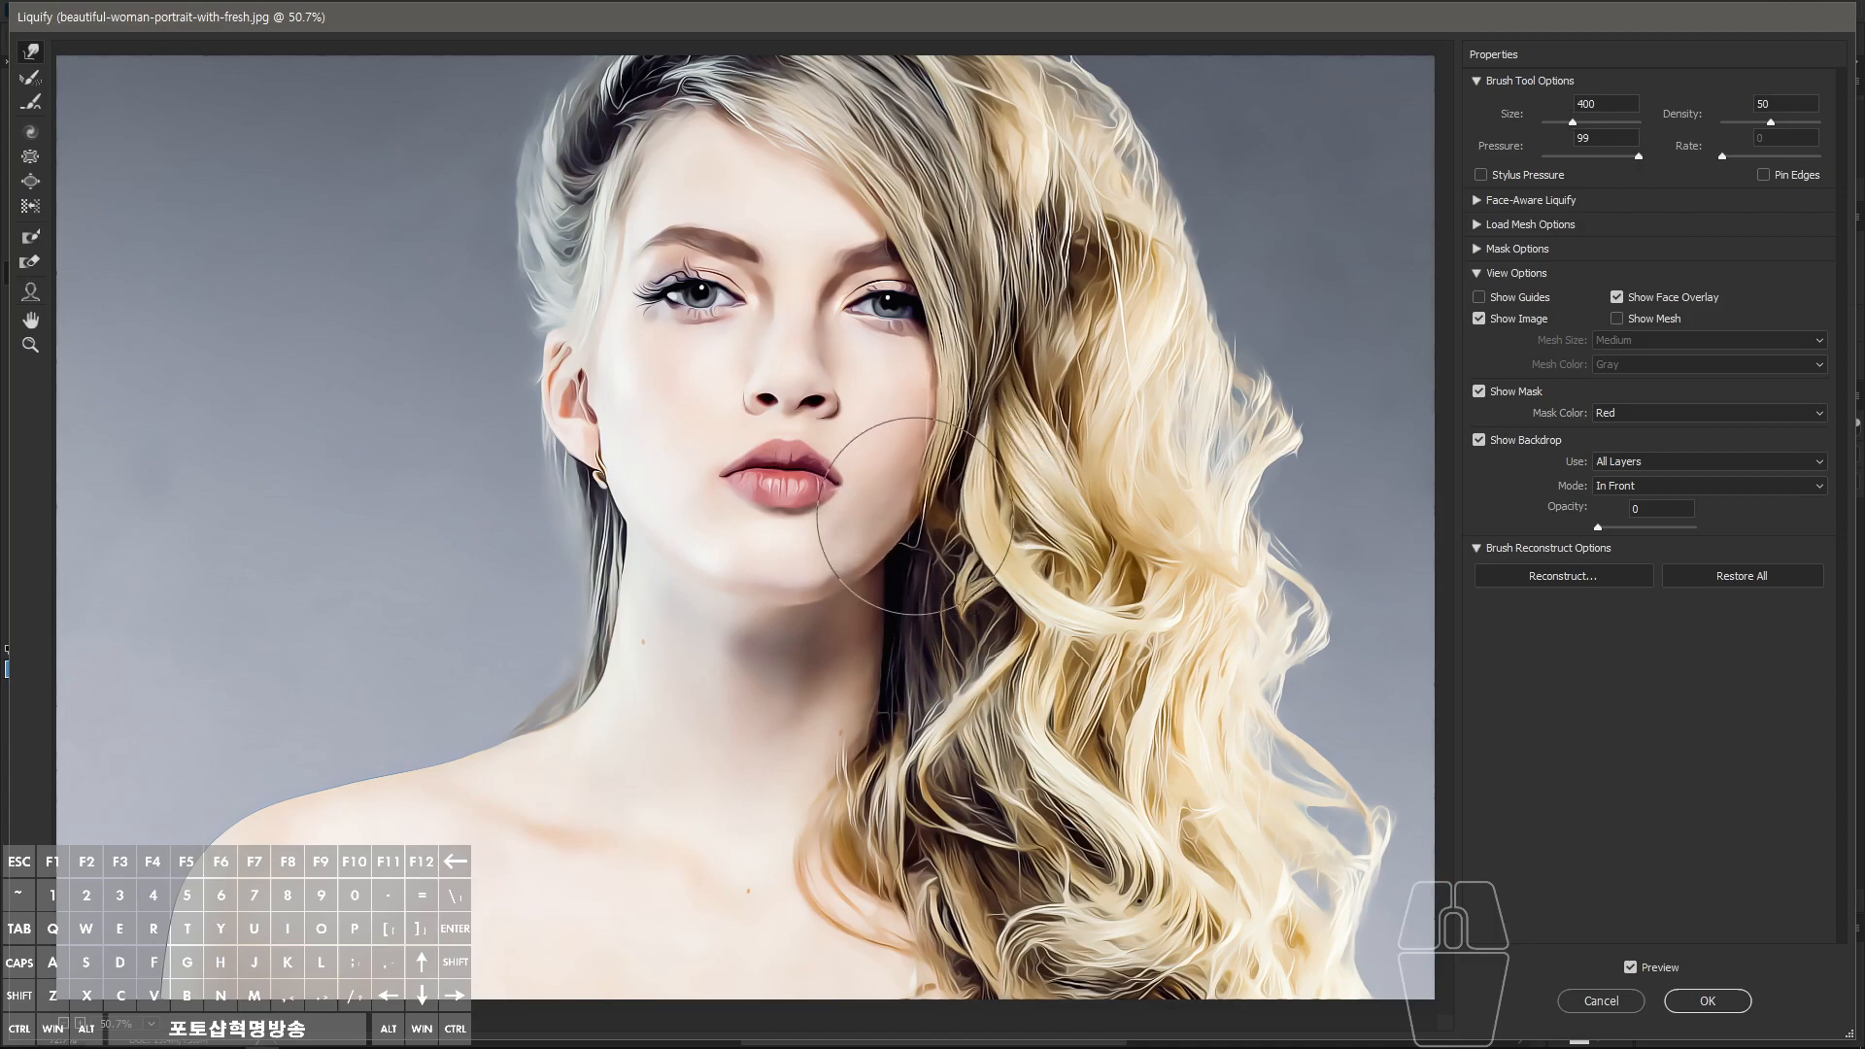
left_click(1708, 1002)
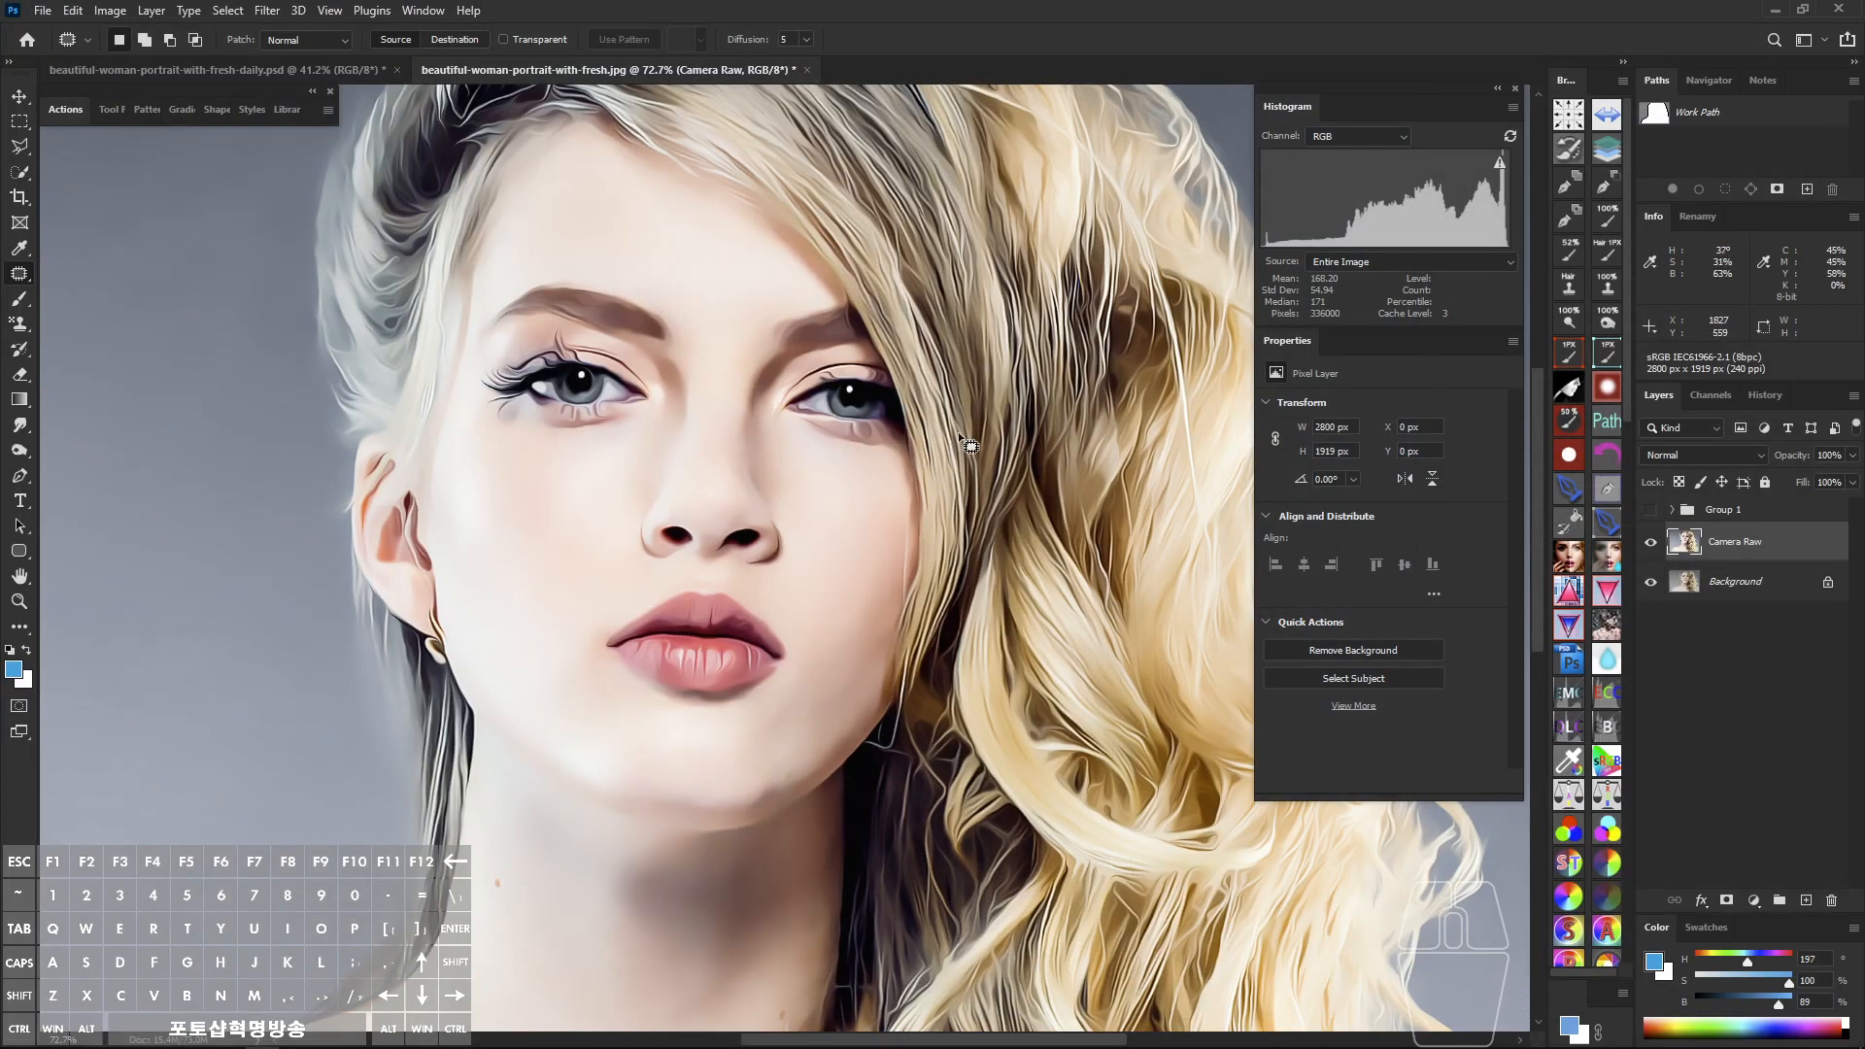
Step: Compare the face before and after the Liquify changes by undoing and redoing them
key("ctrl+shift")
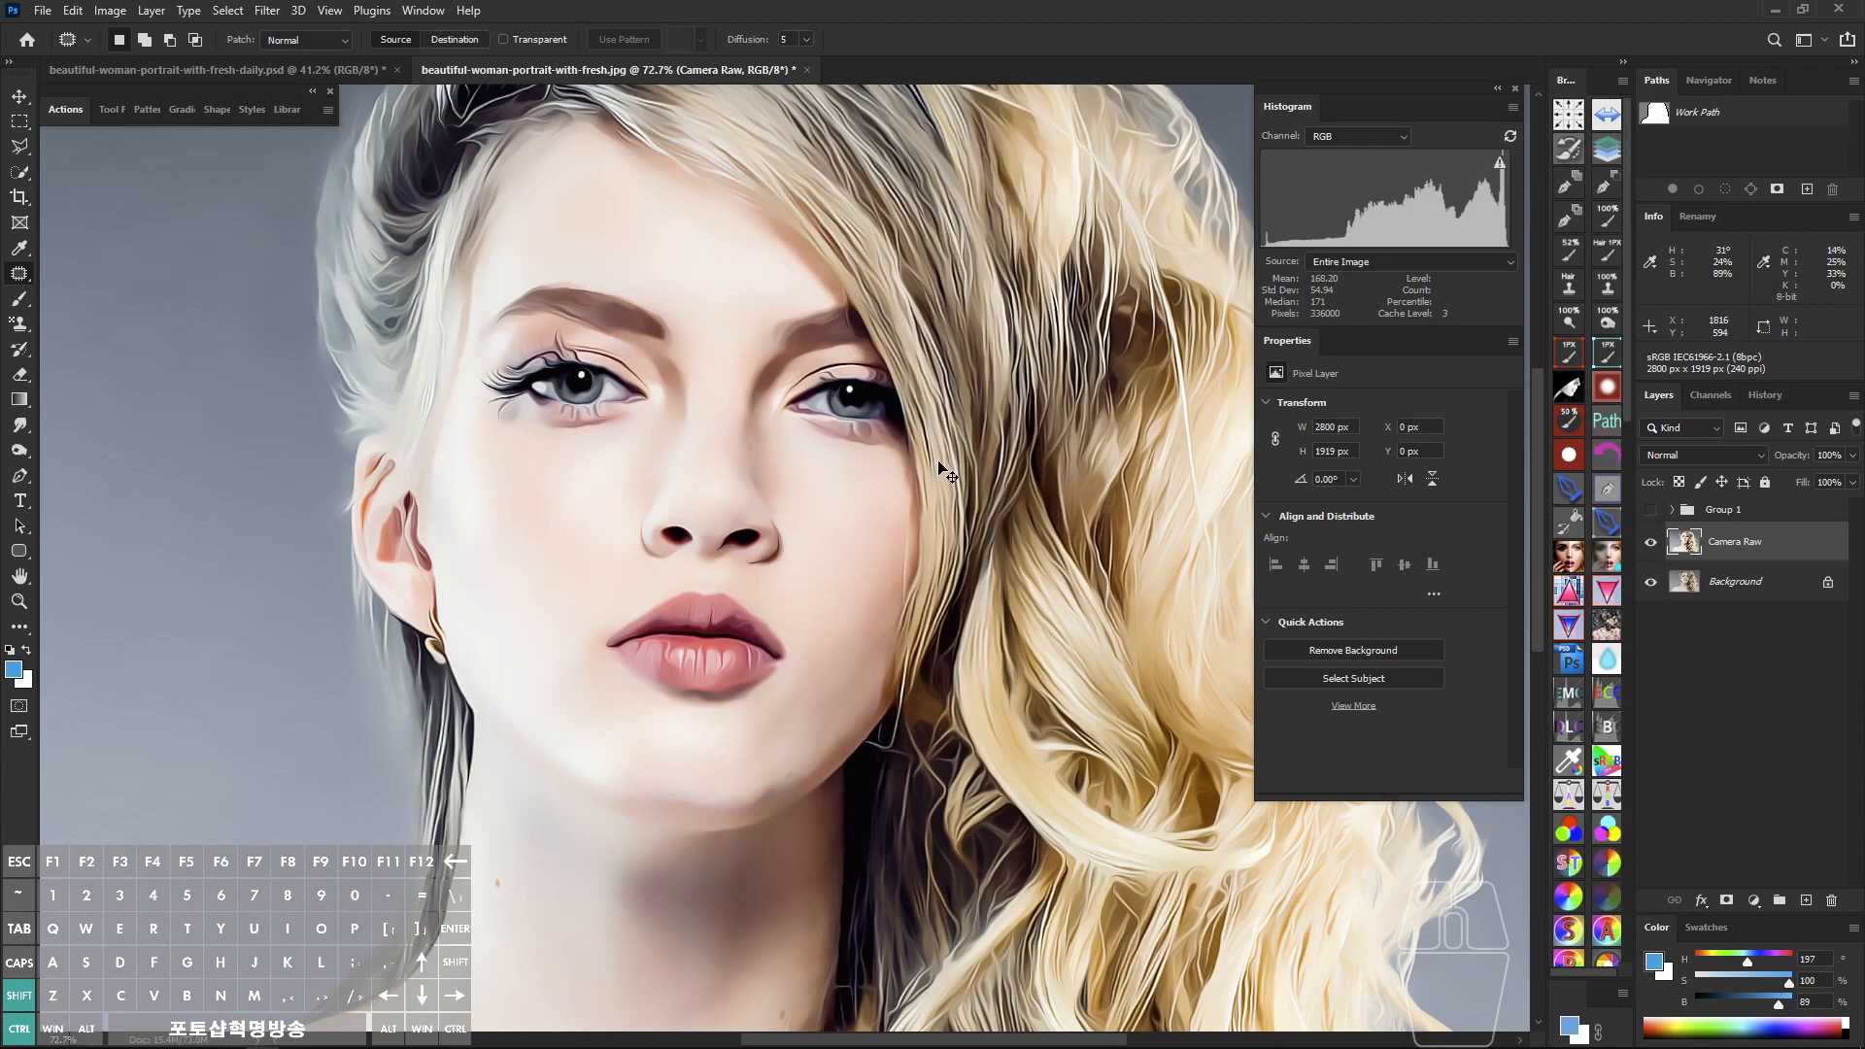
key("ctrl+z")
key("ctrl+shift+a")
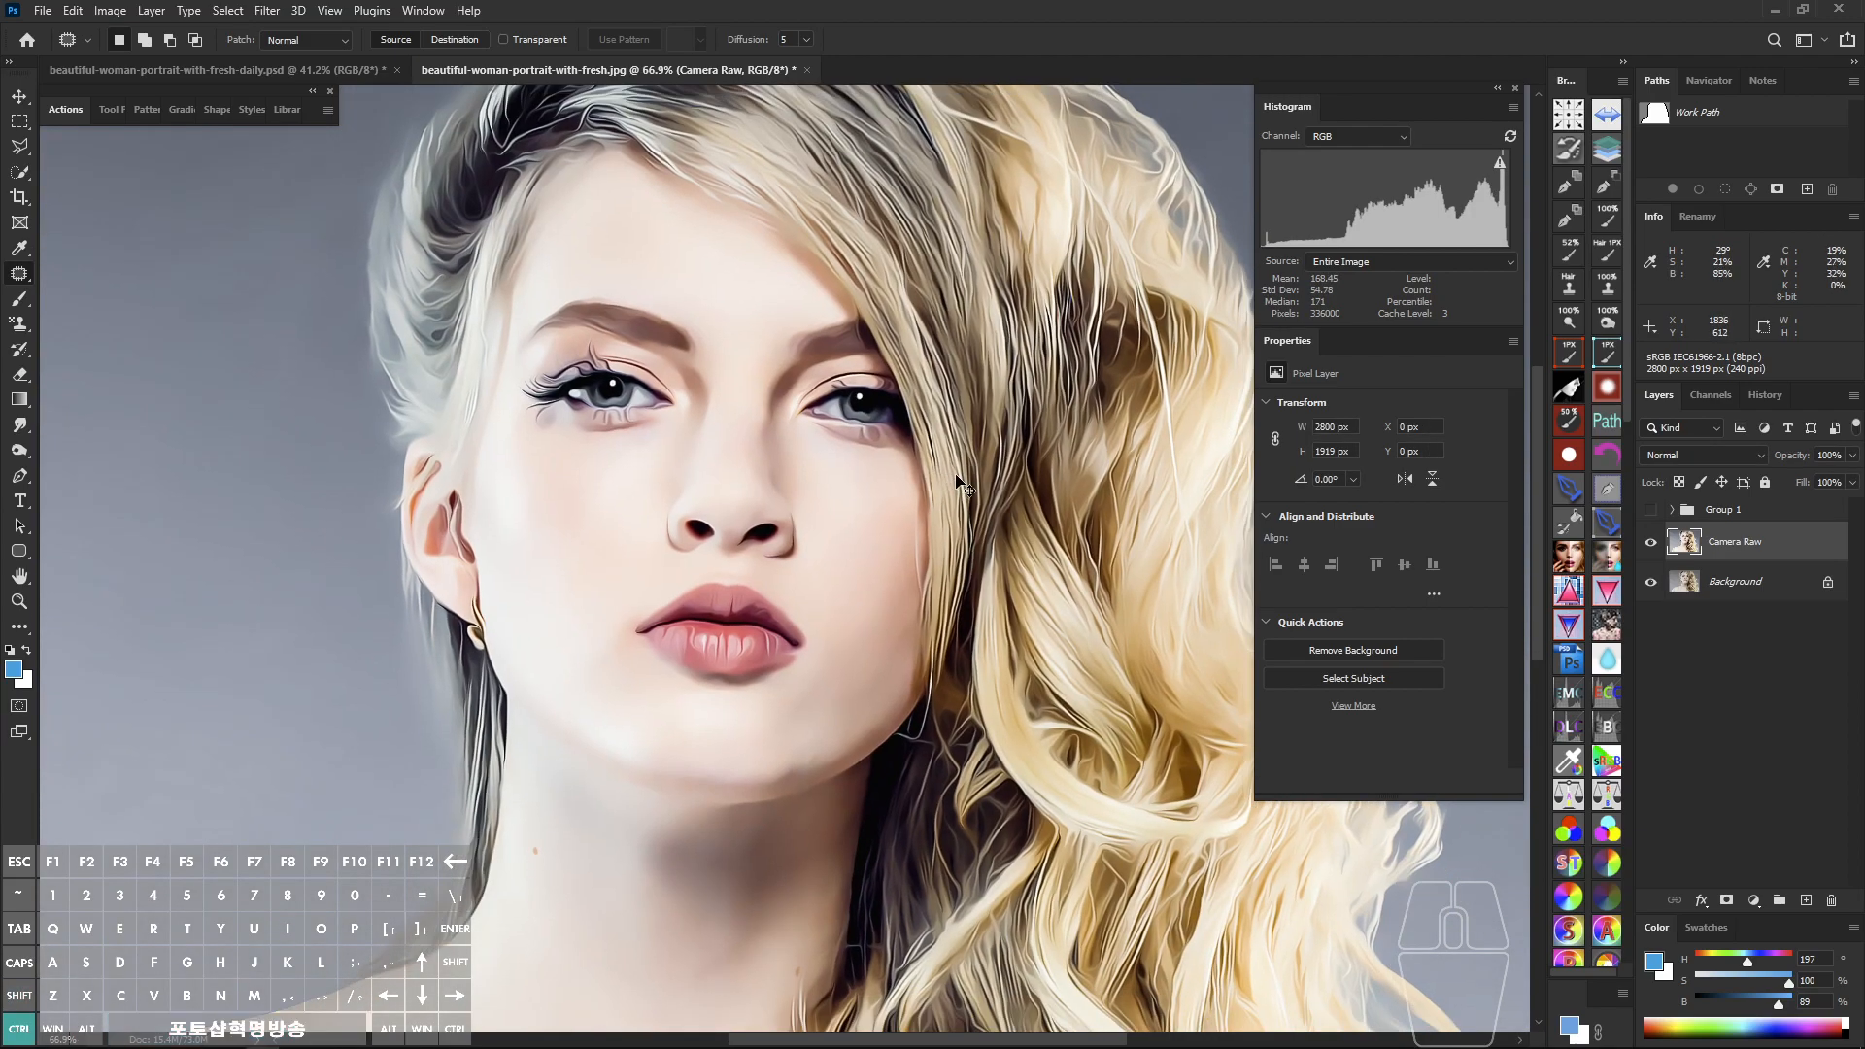
key("ctrl+shift+z")
key("ctrl+z")
key("ctrl+shift+z")
Step: Examine the history states from Oil Paint and Merge Layers through the Layer Visibility entries, ending on the latest state
left_click(1764, 397)
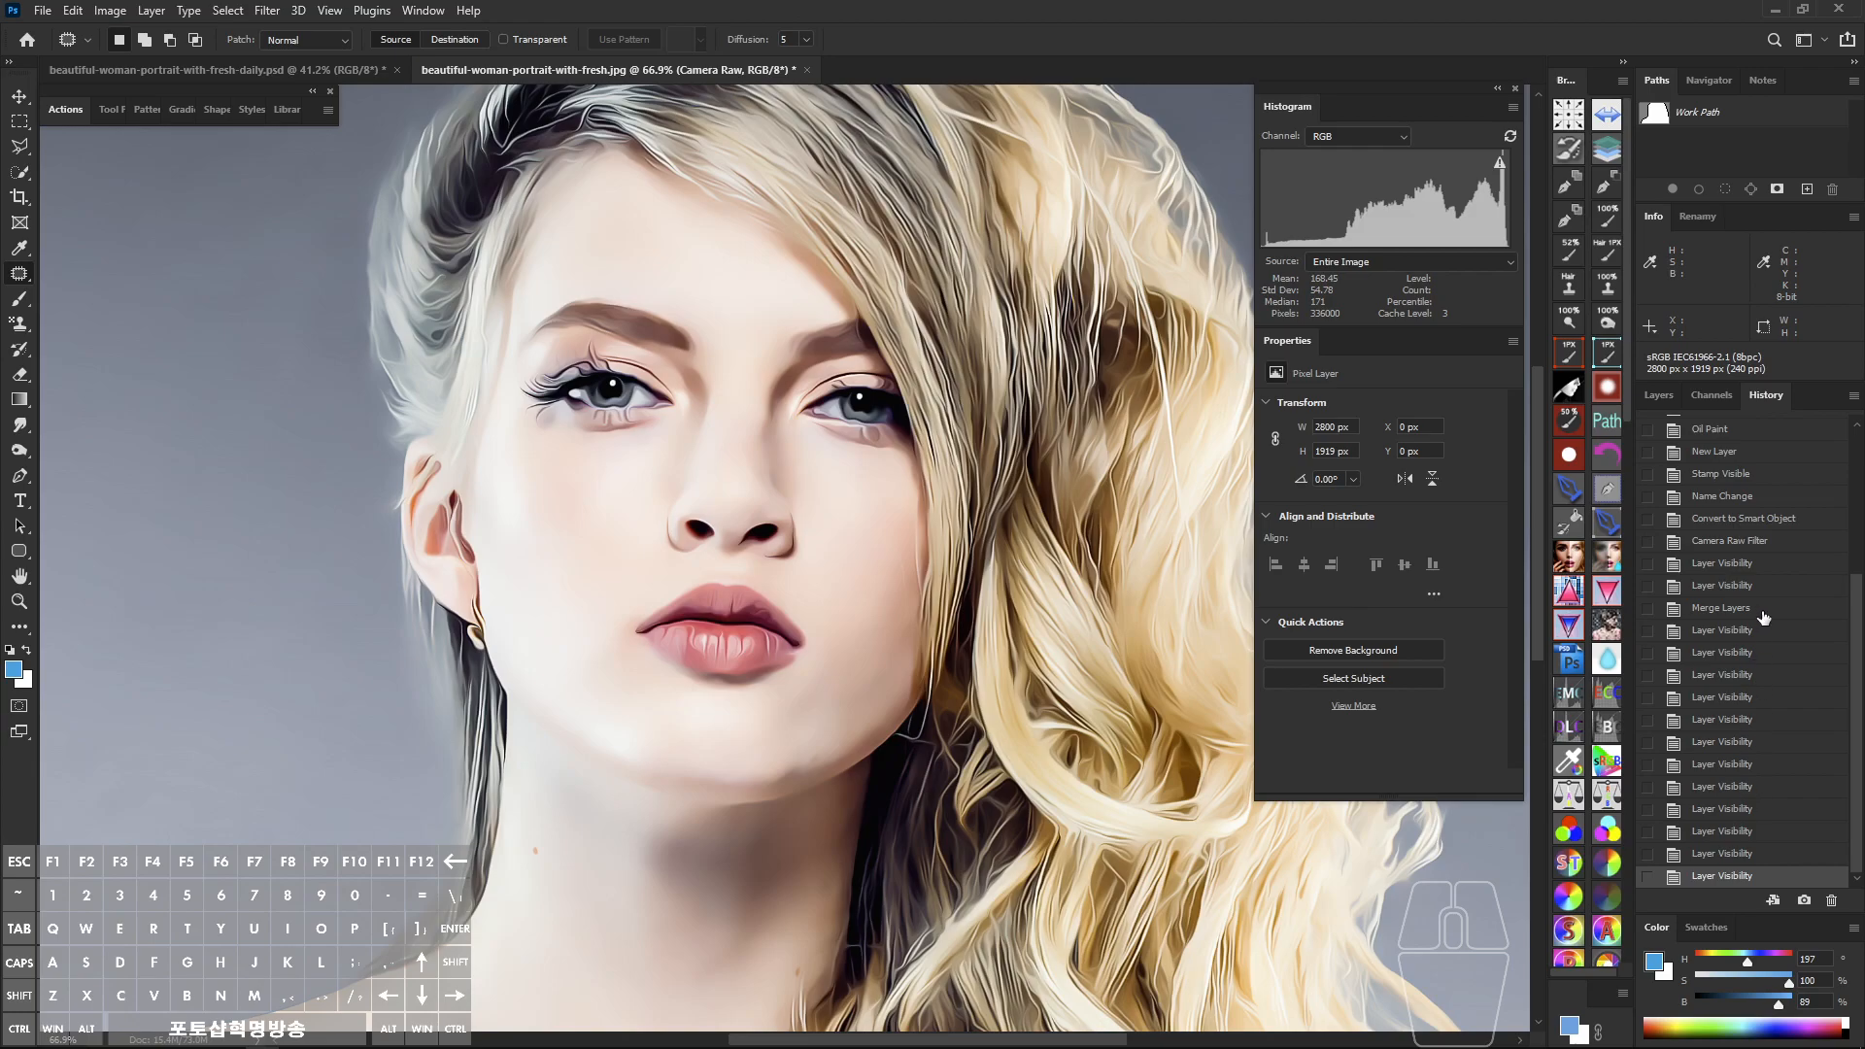
left_click(1741, 809)
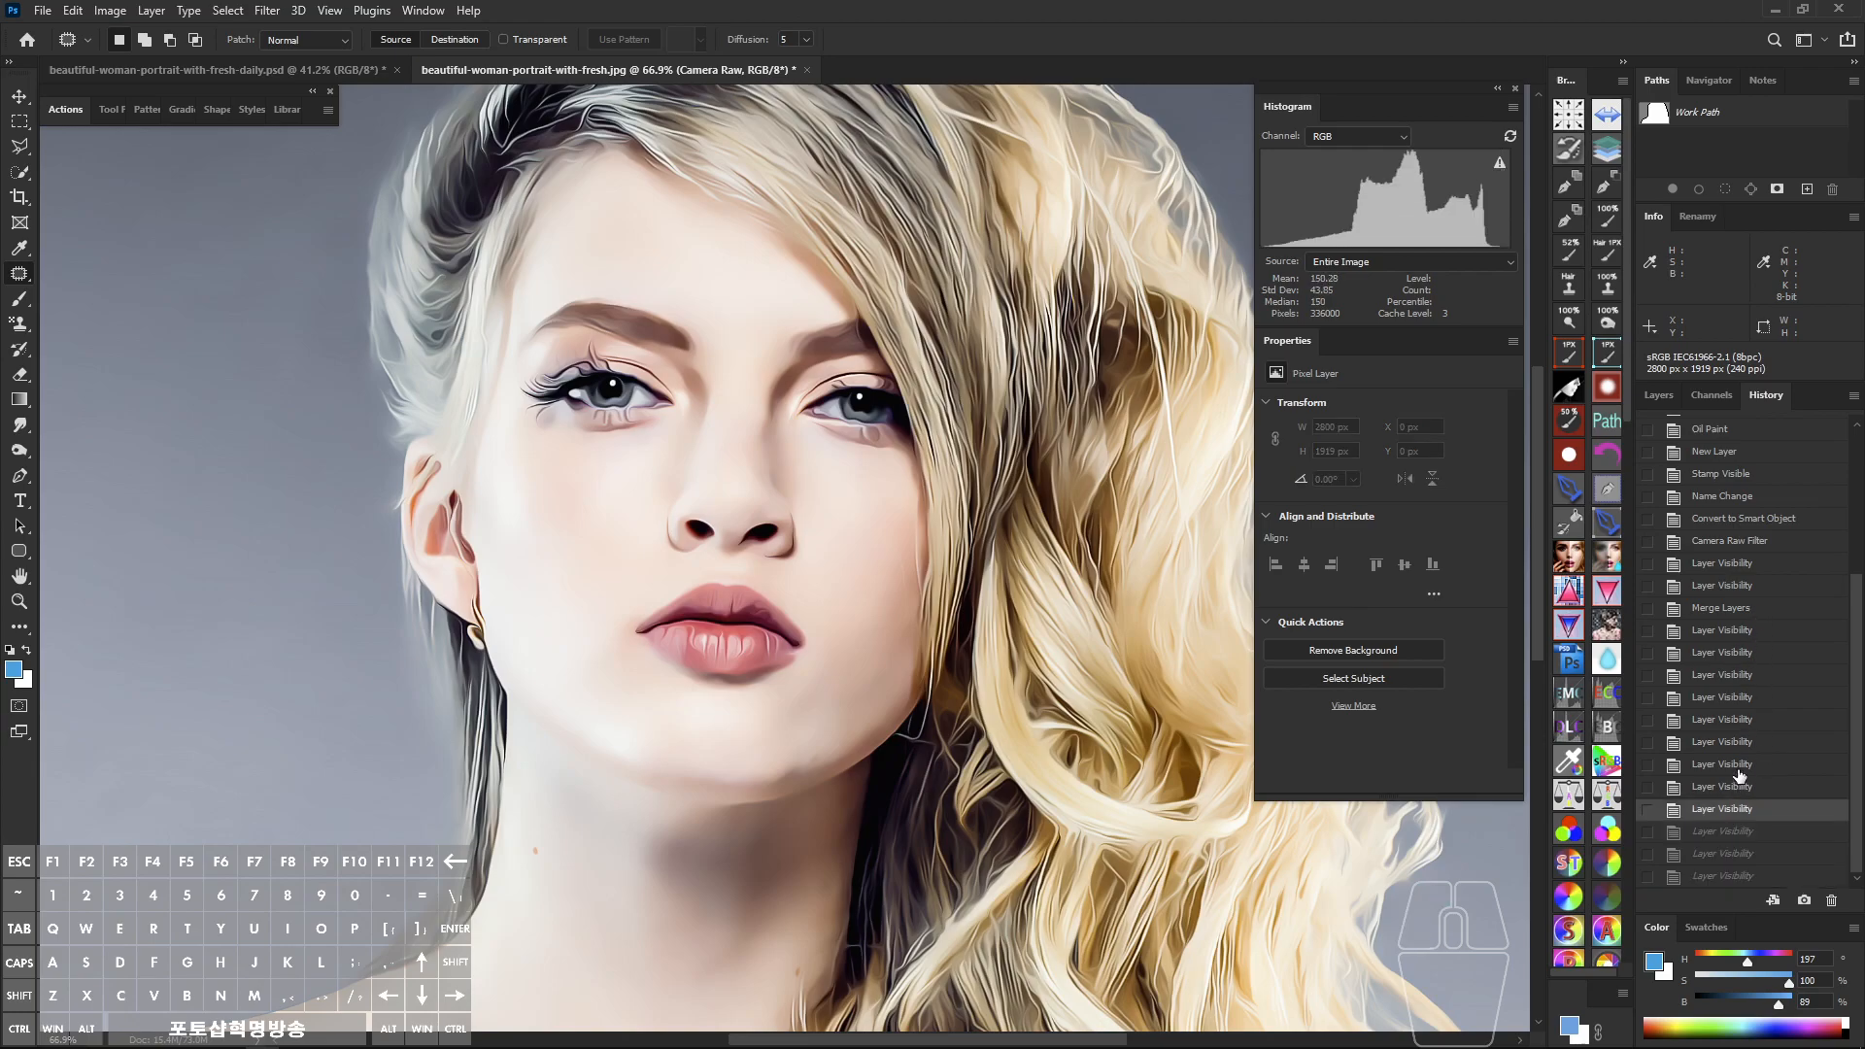
left_click(1759, 742)
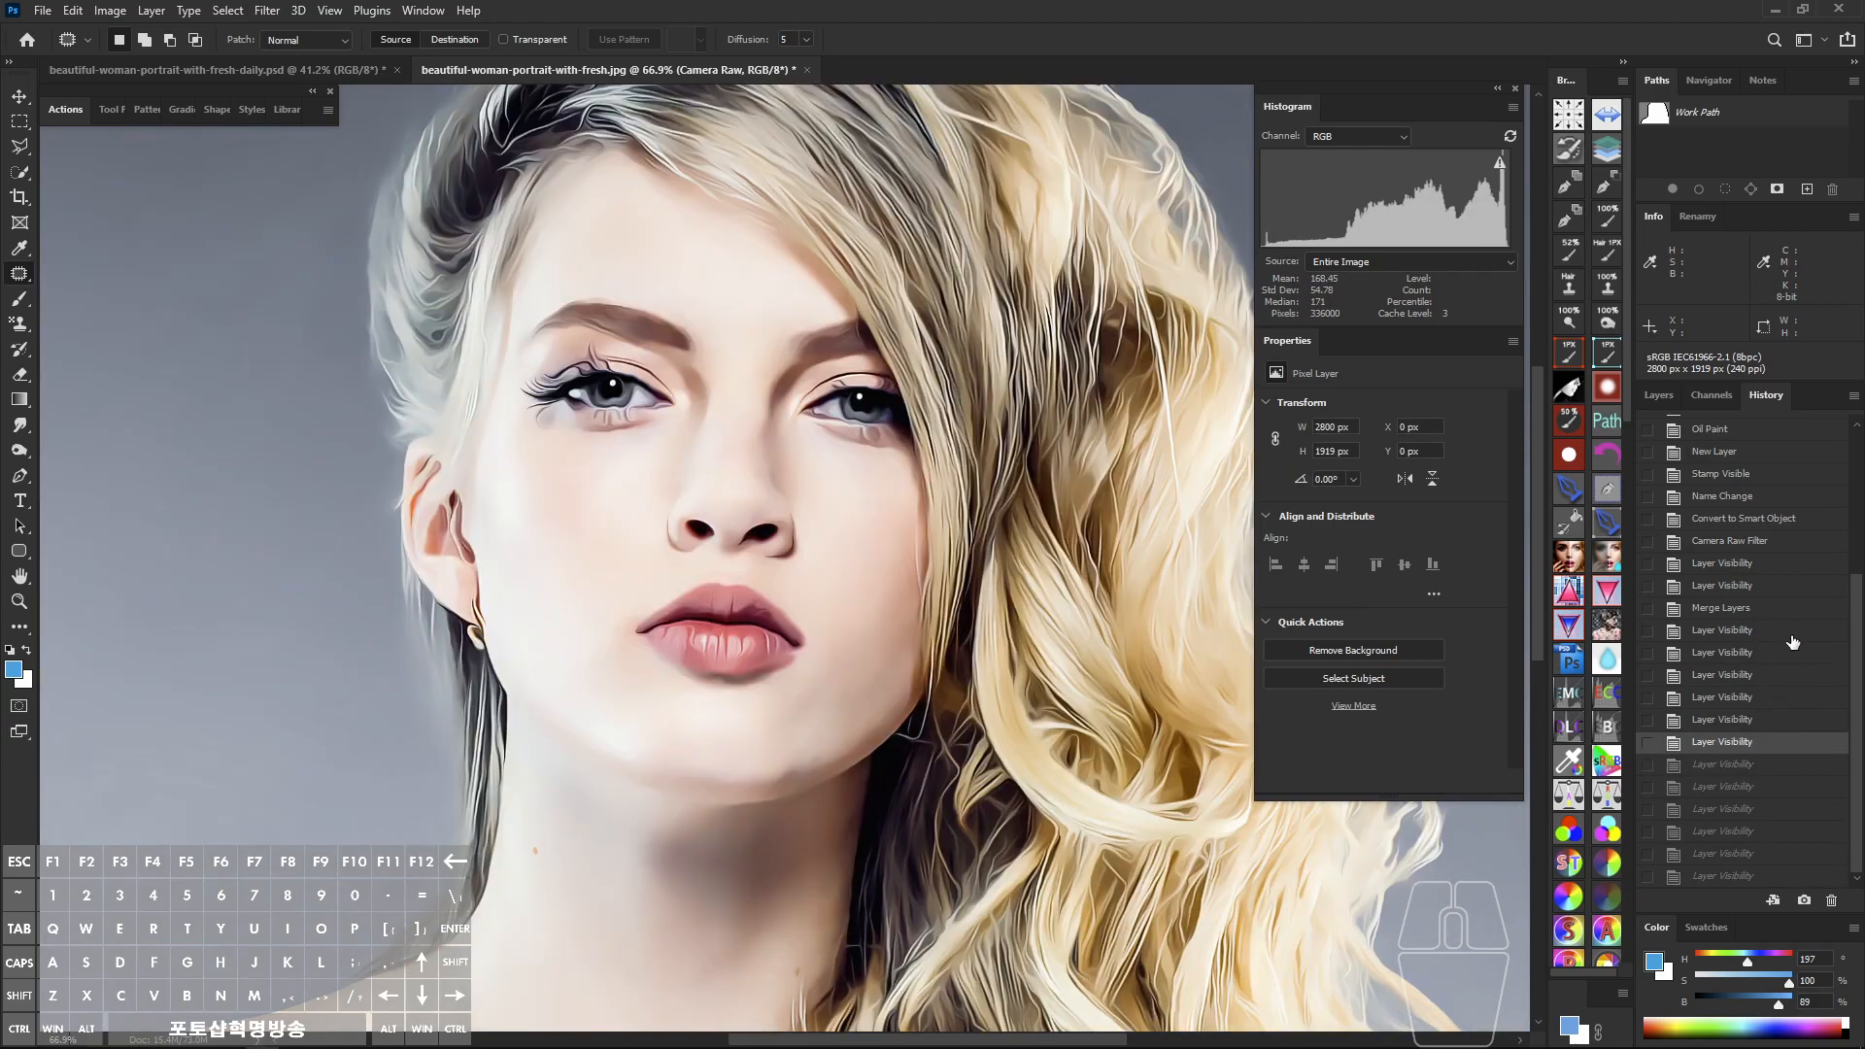
left_click(1735, 725)
left_click(1738, 744)
left_click(1745, 785)
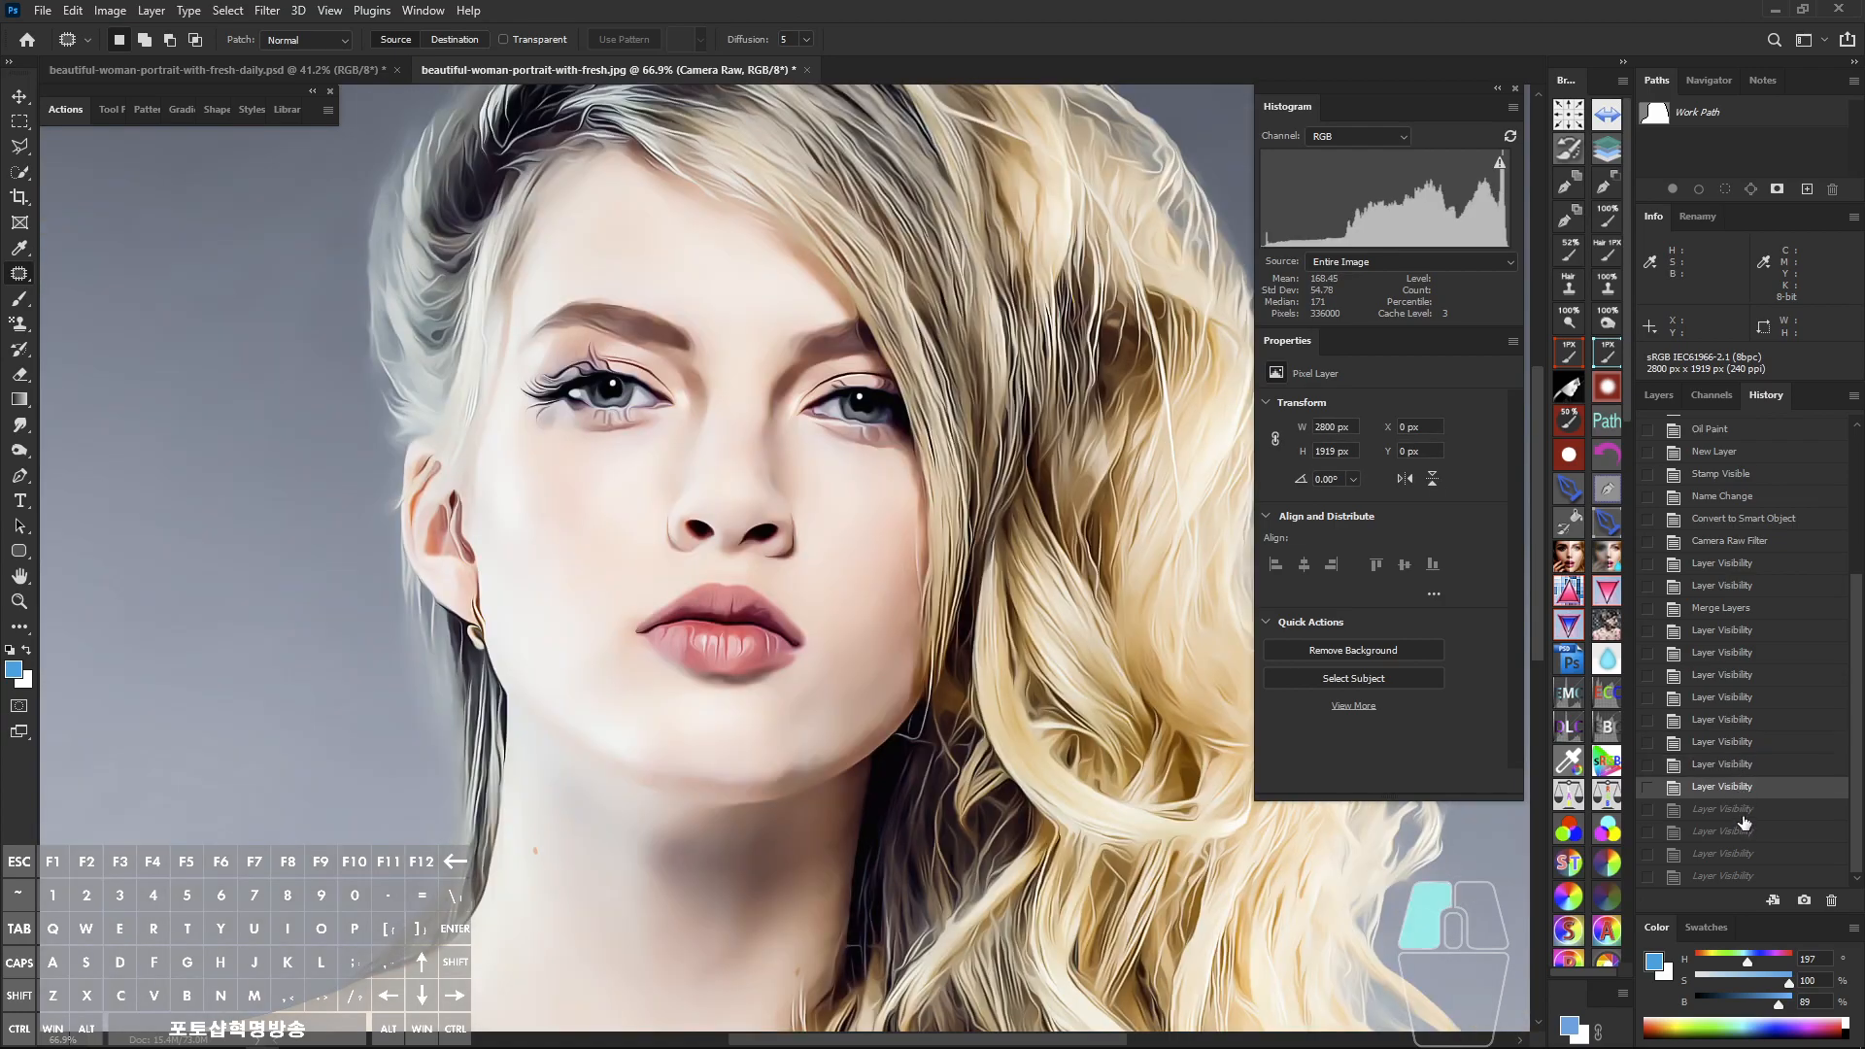
left_click(1743, 813)
left_click(1743, 835)
left_click(1750, 855)
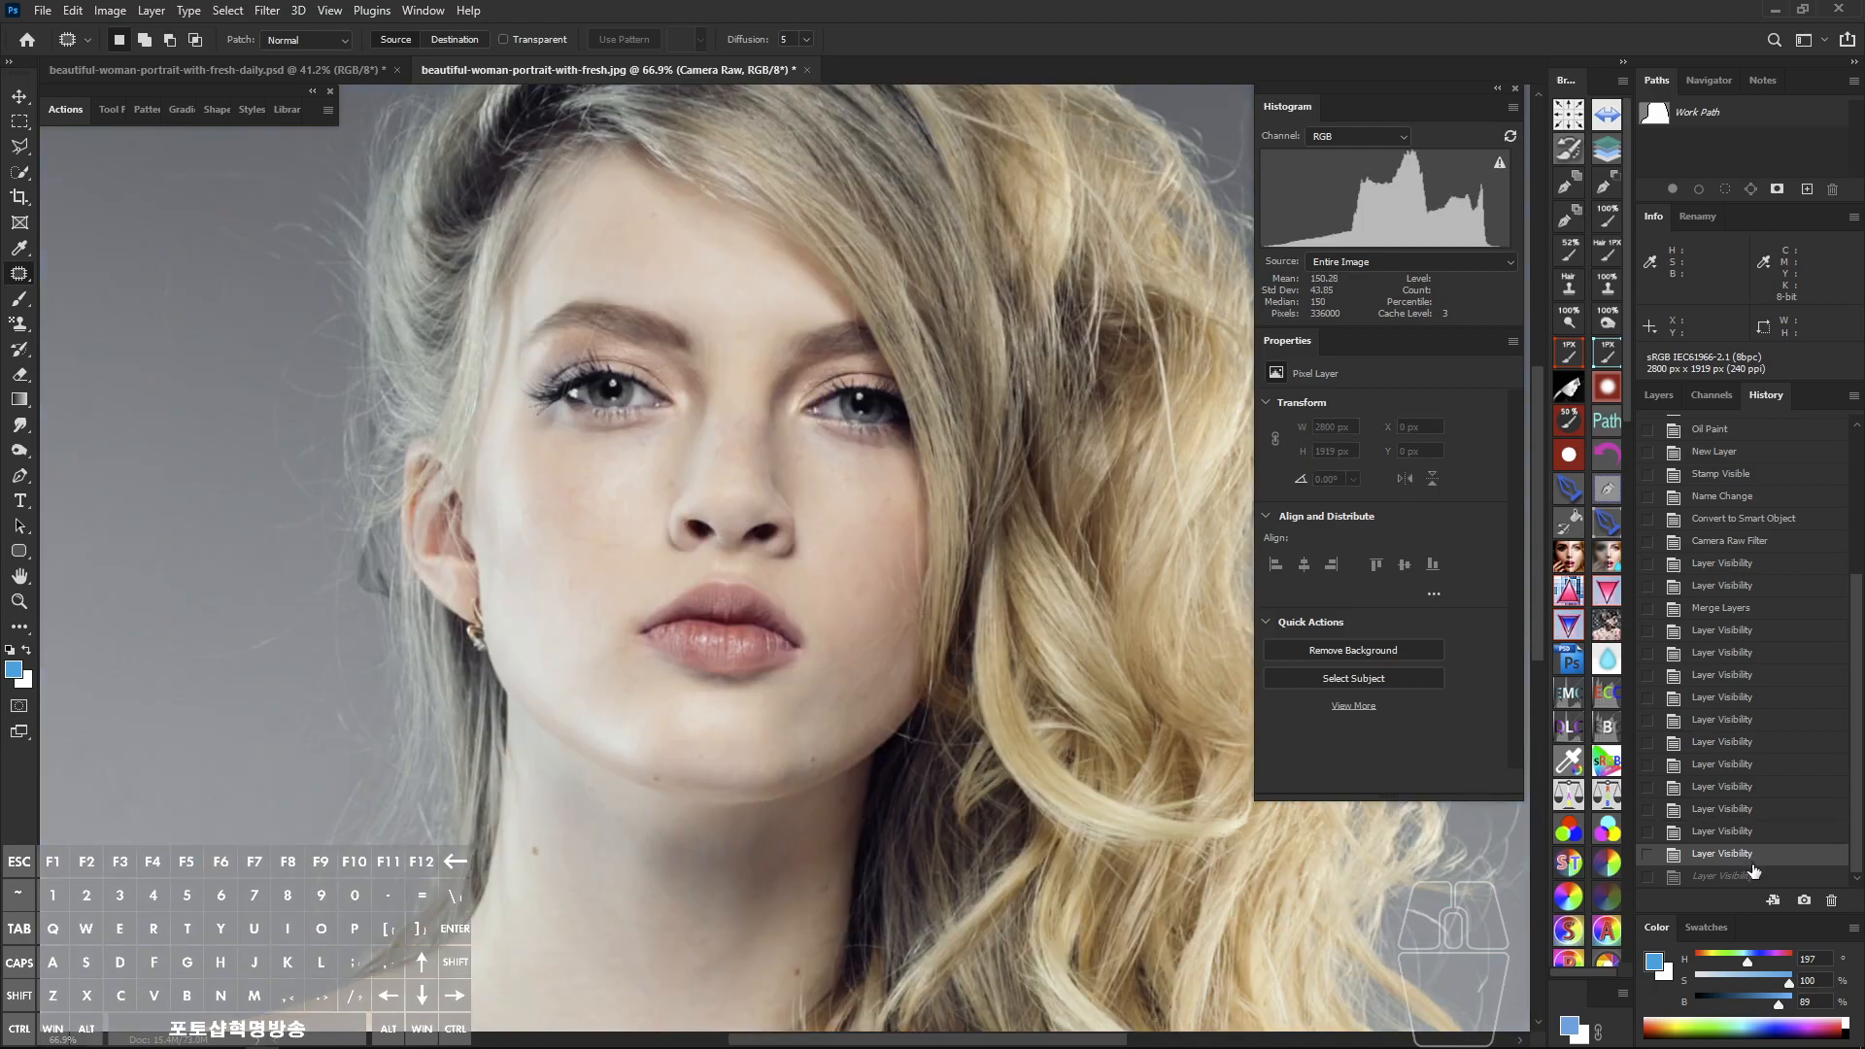
left_click(1748, 874)
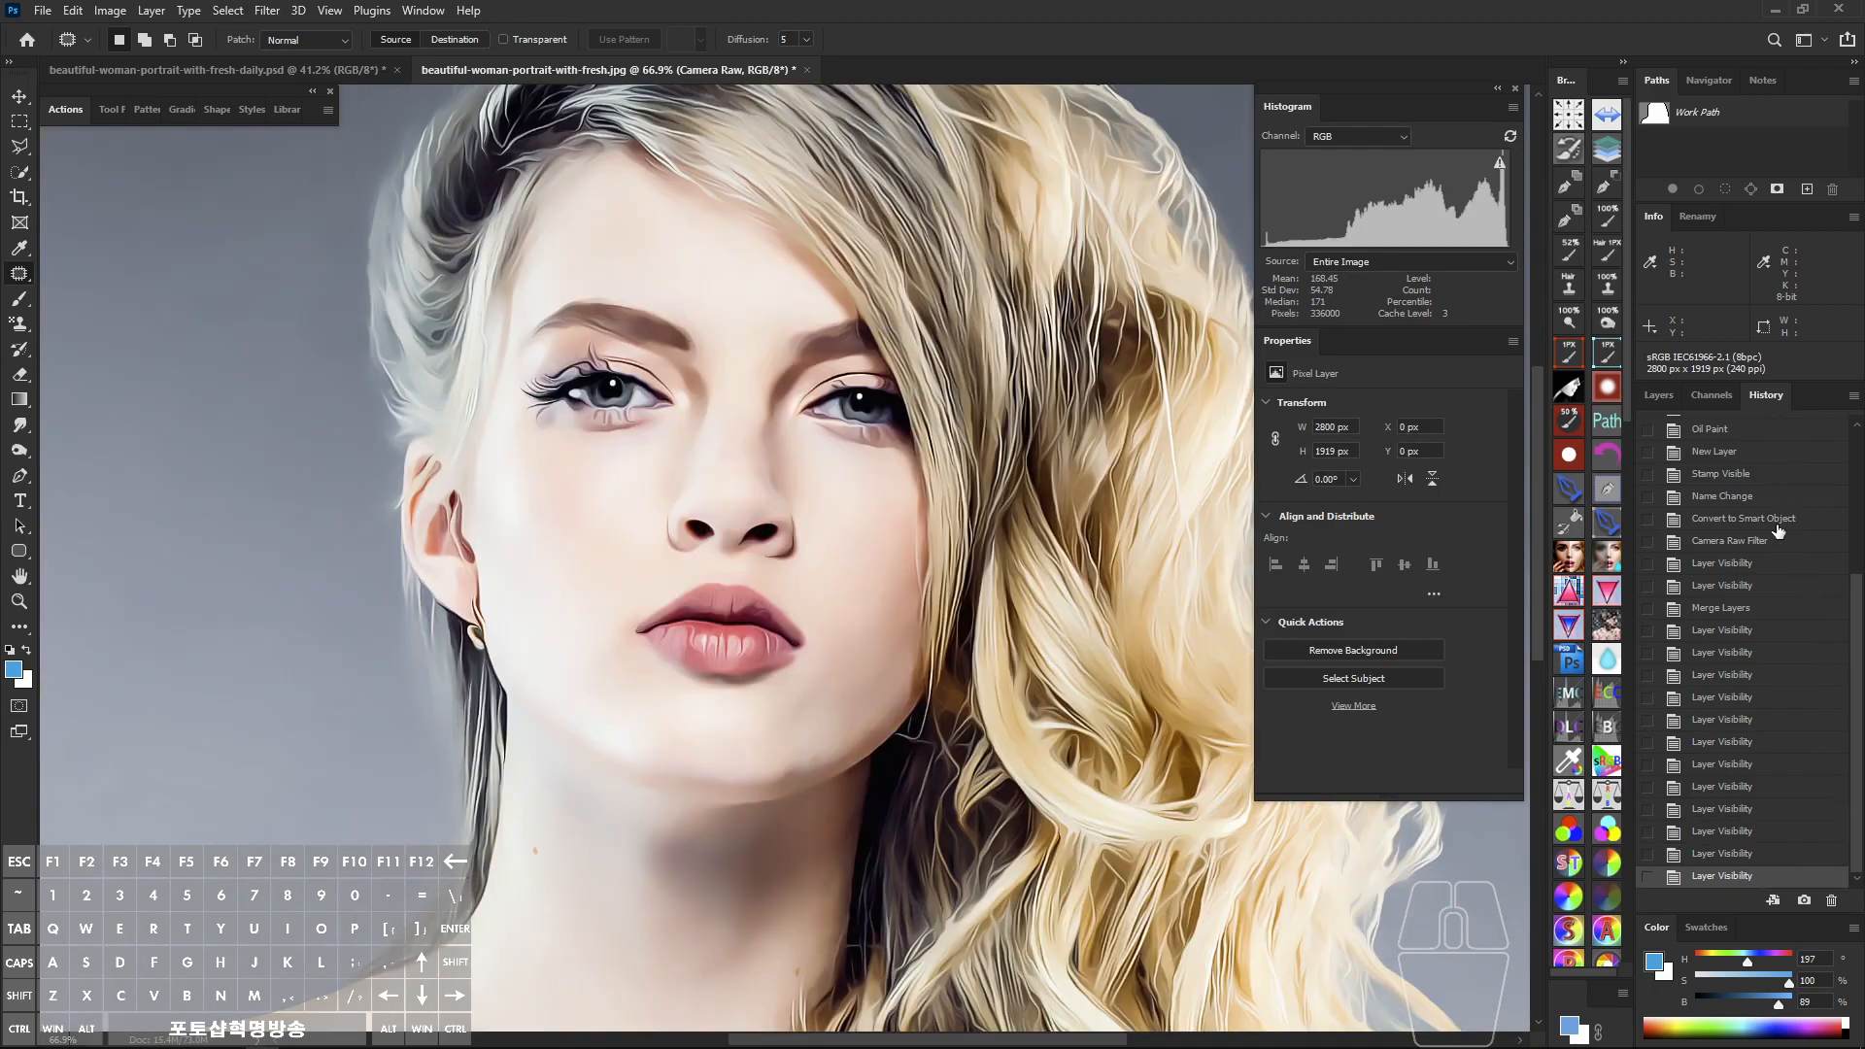
left_click(1741, 607)
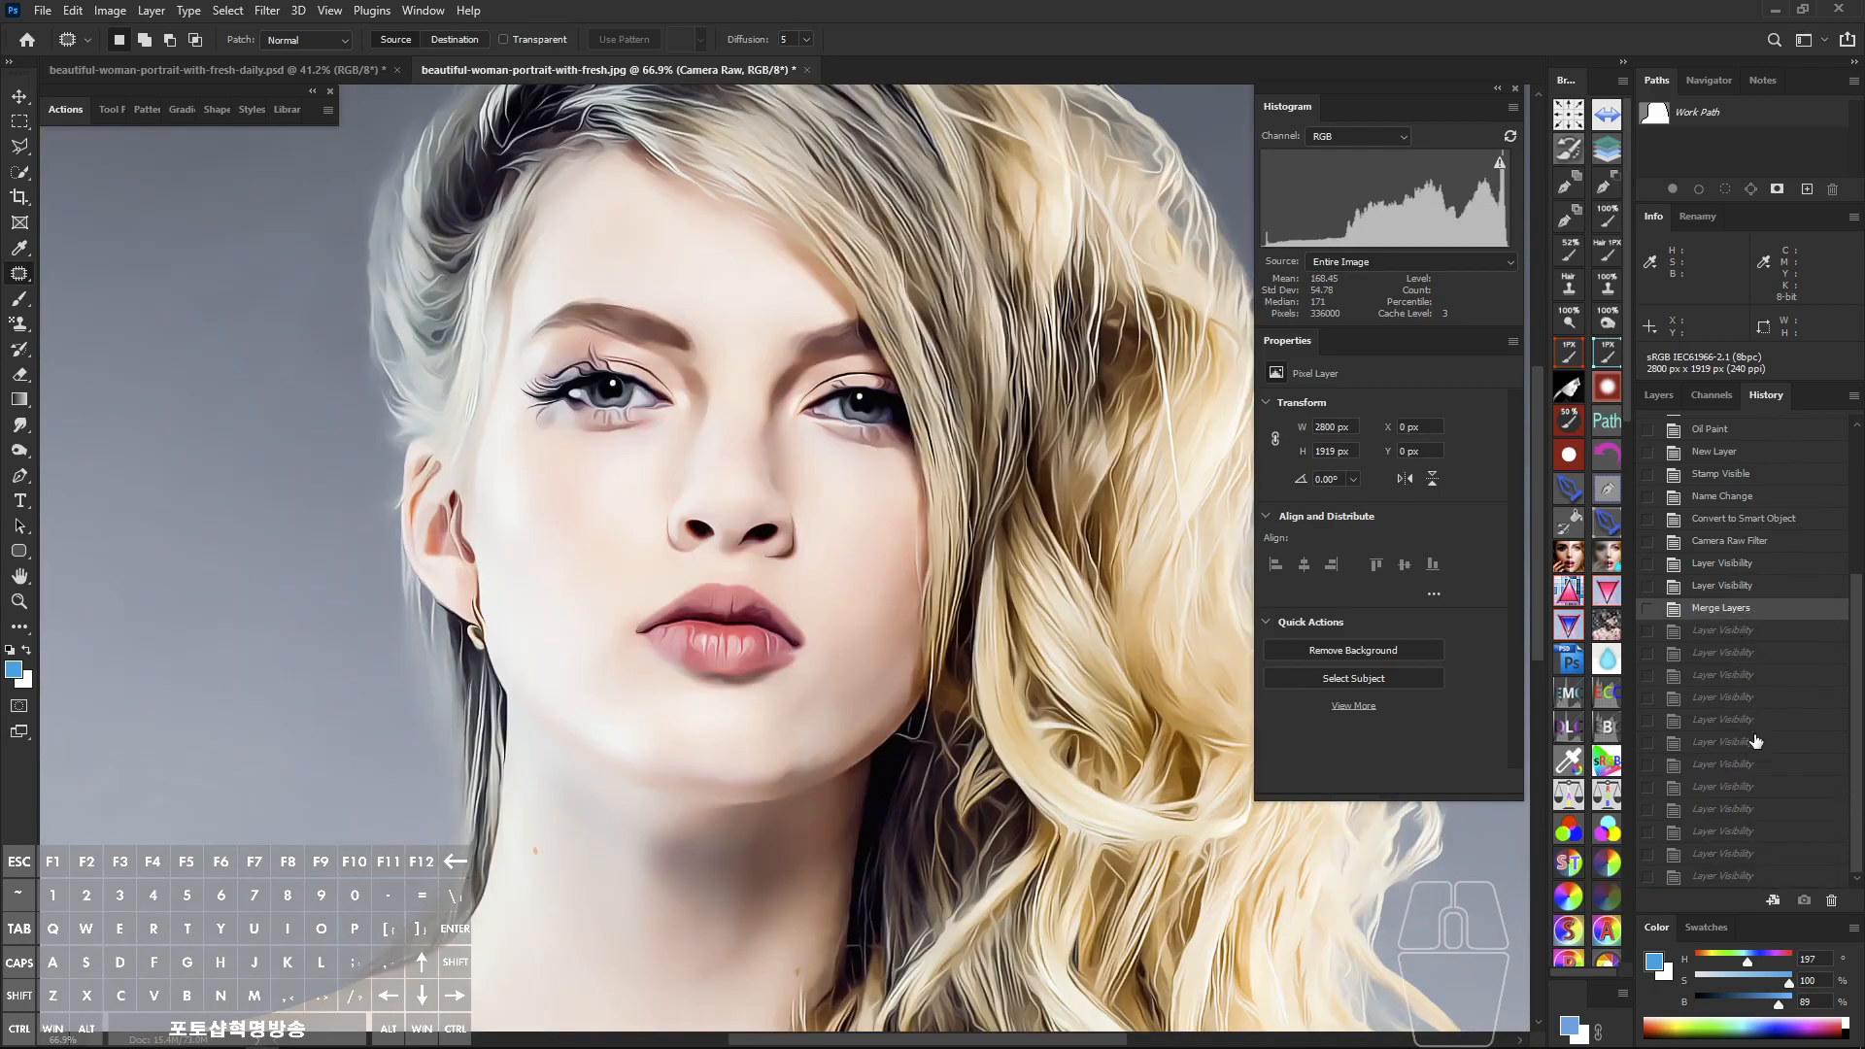
left_click(1766, 697)
left_click(1743, 430)
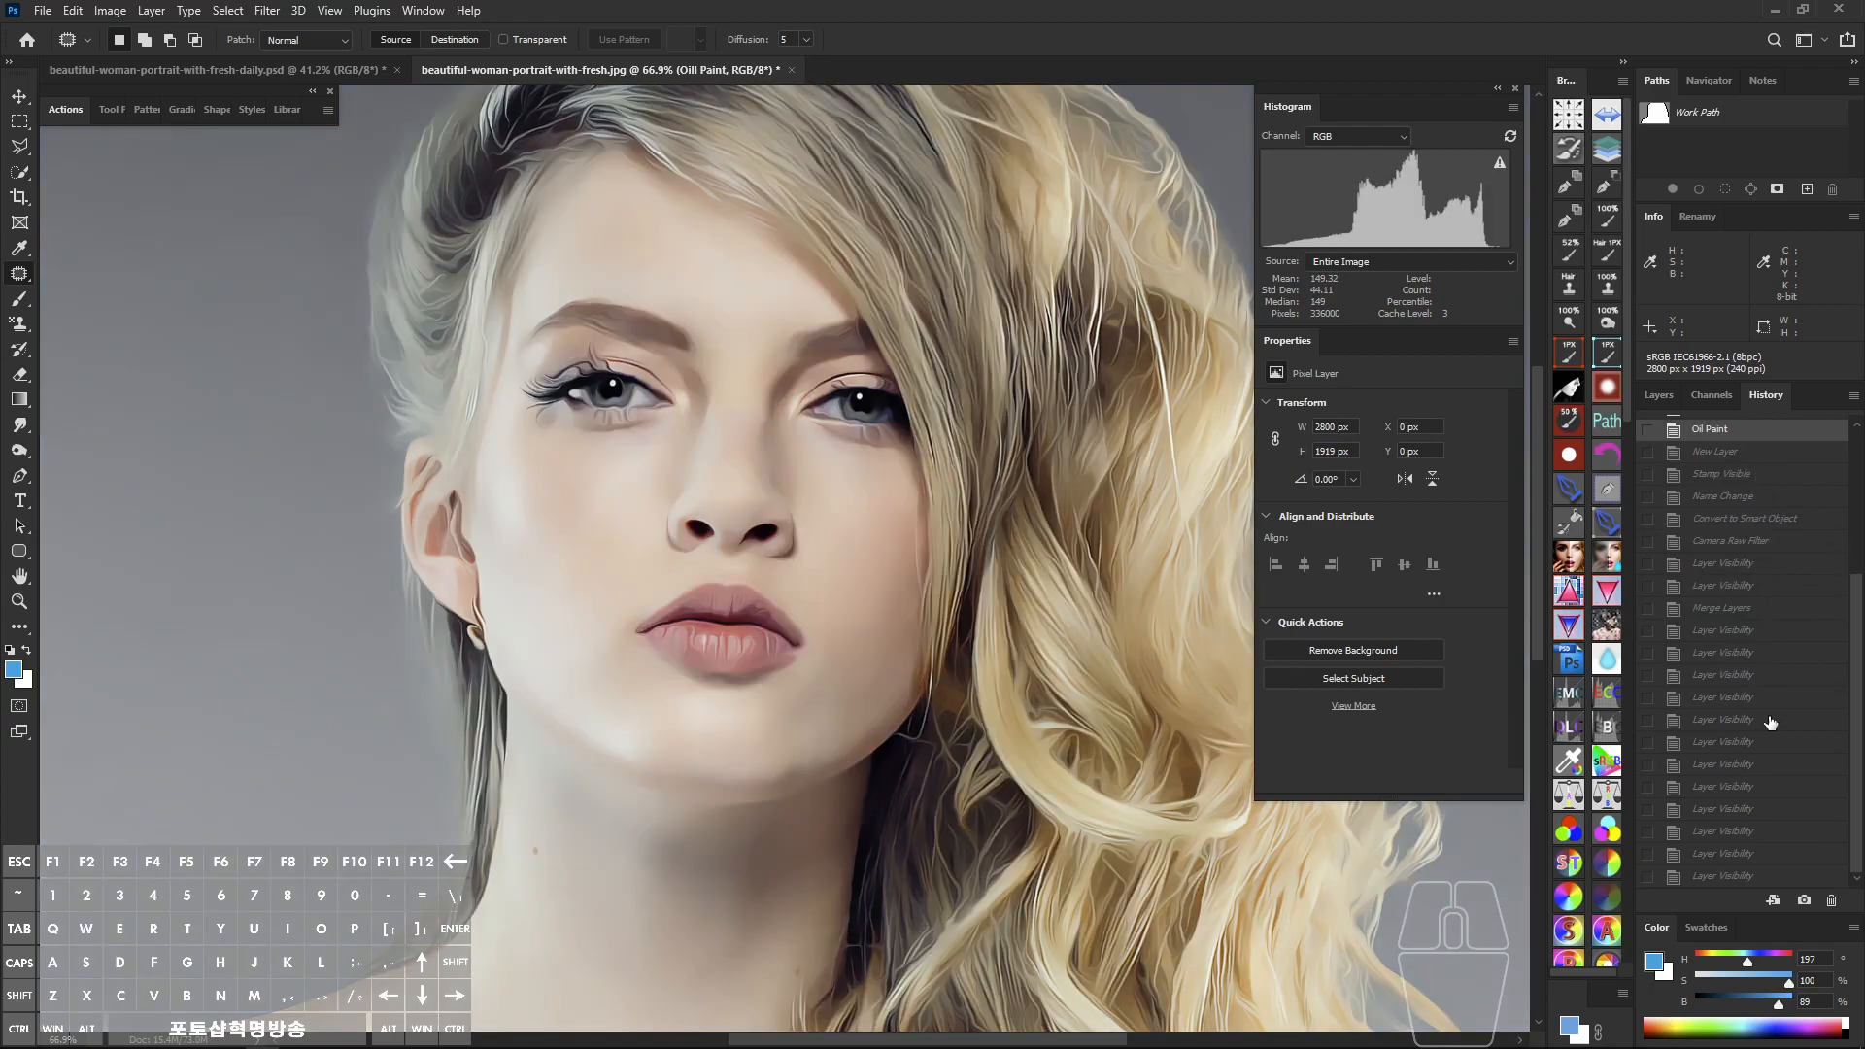
left_click(1752, 787)
left_click(1758, 877)
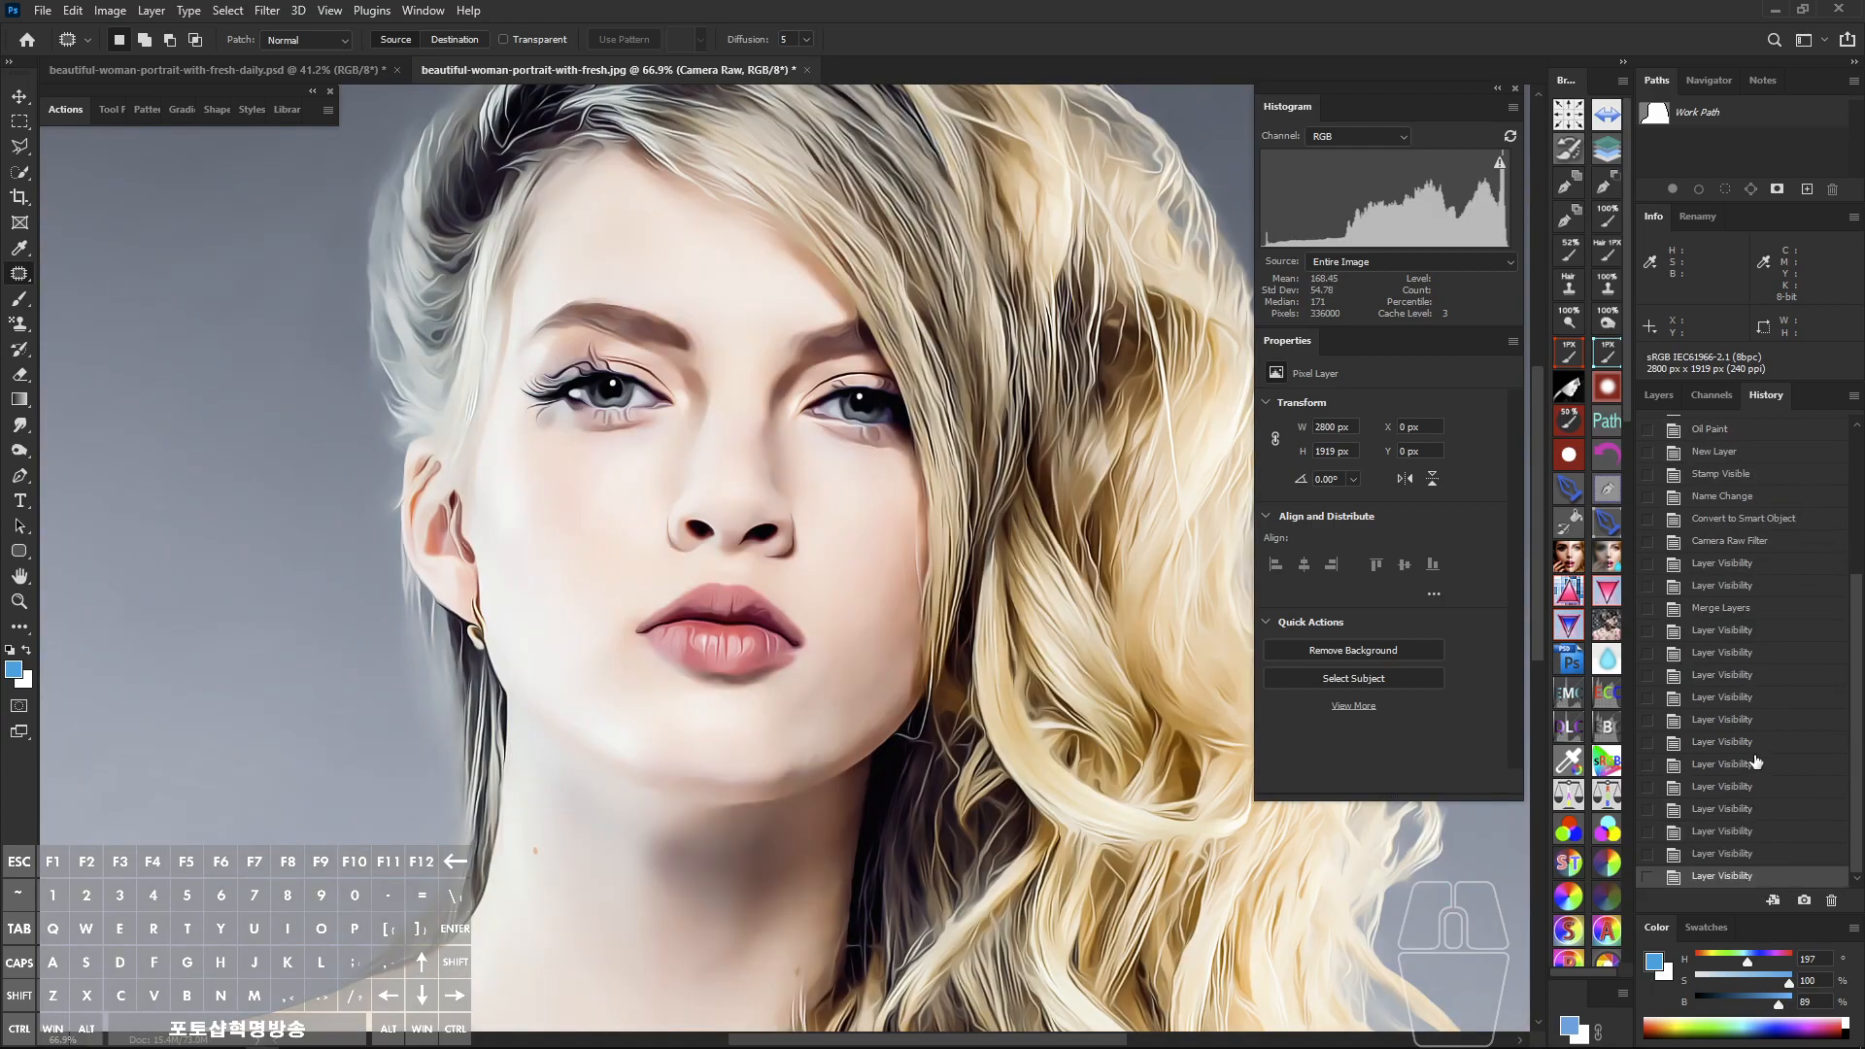
Step: Reapply the last Liquify filter to the Camera Raw layer and check the face
left_click(1661, 397)
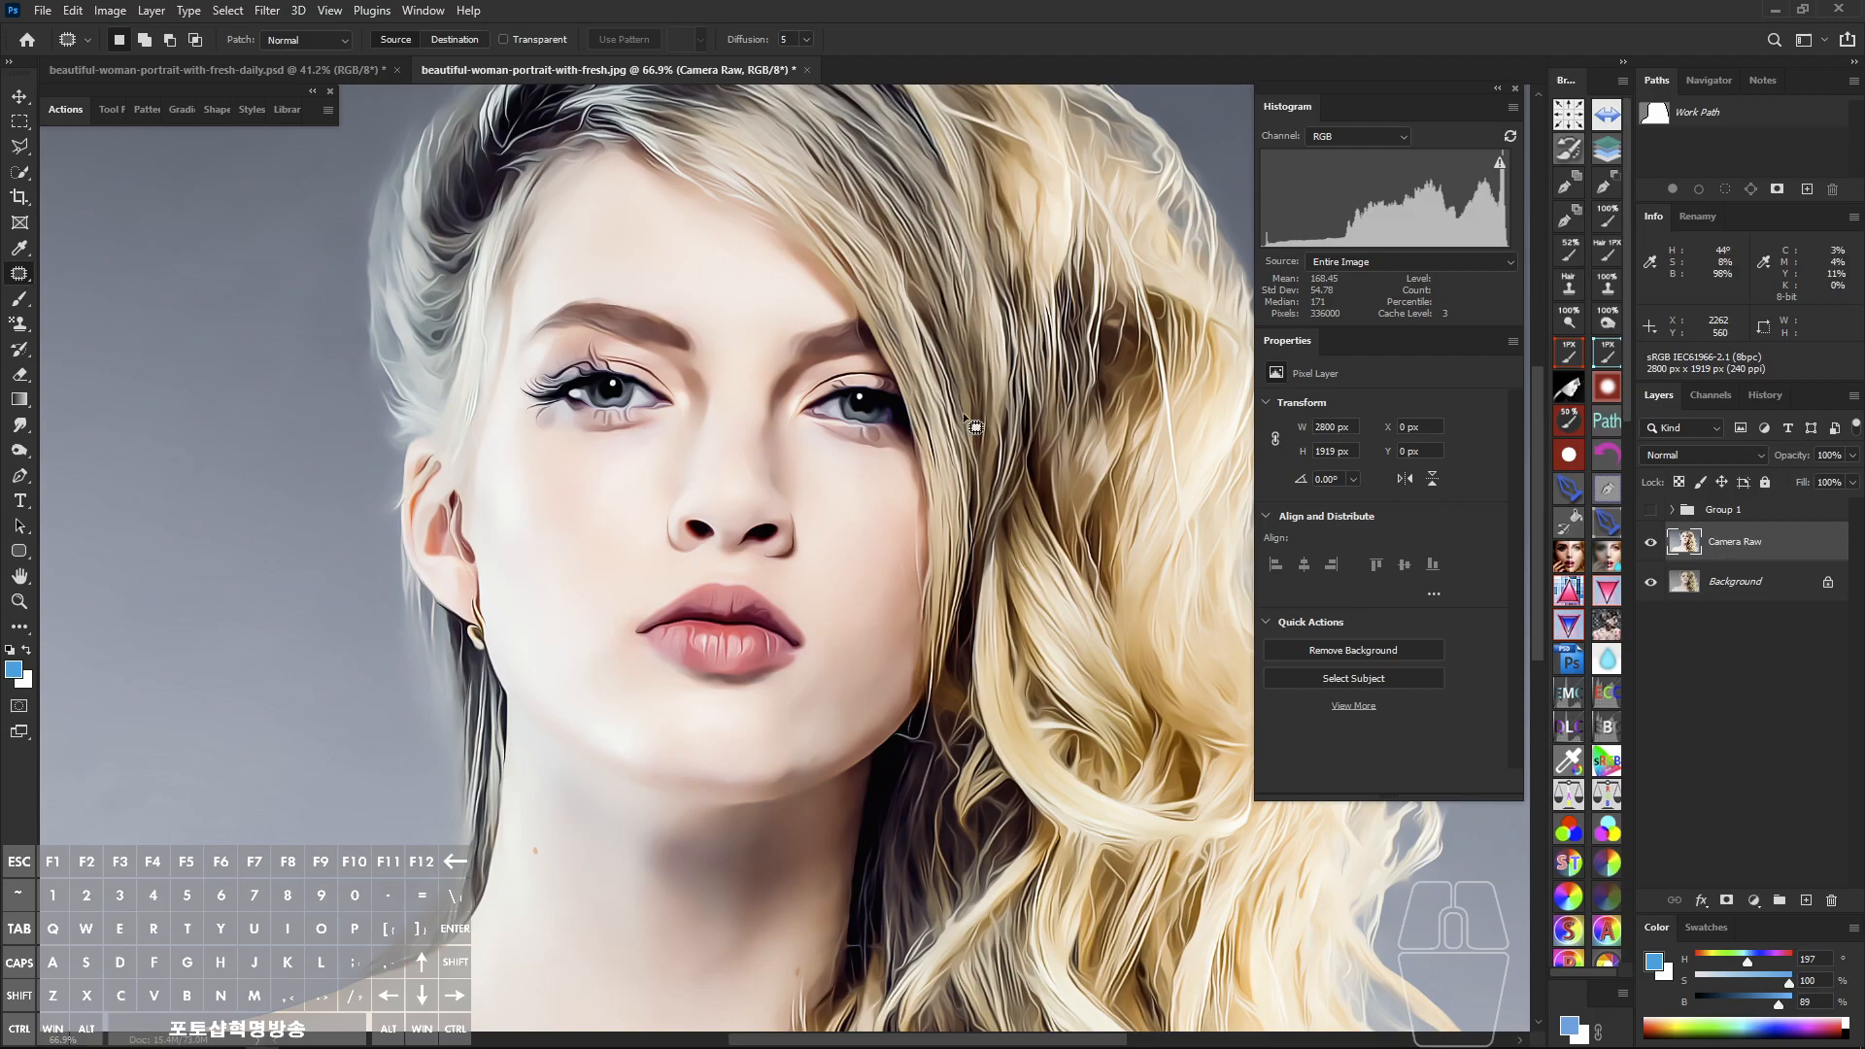
left_click(263, 14)
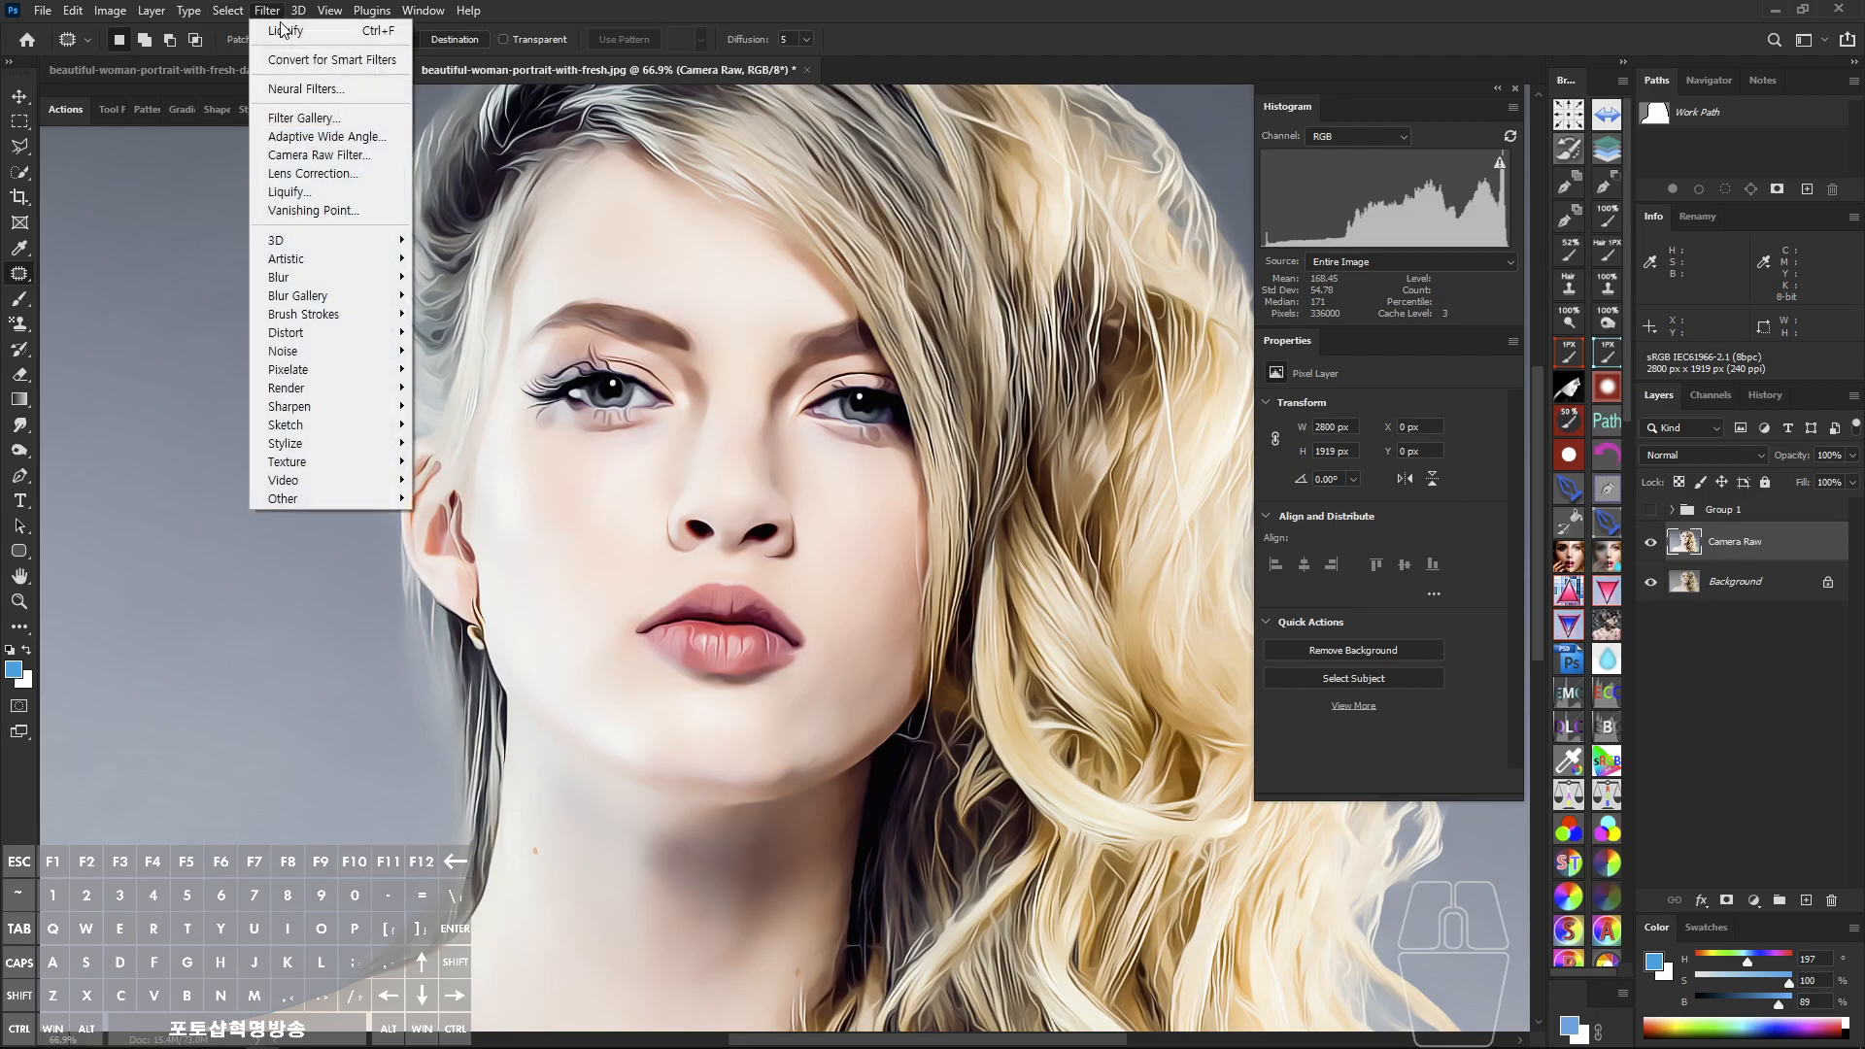
left_click(334, 29)
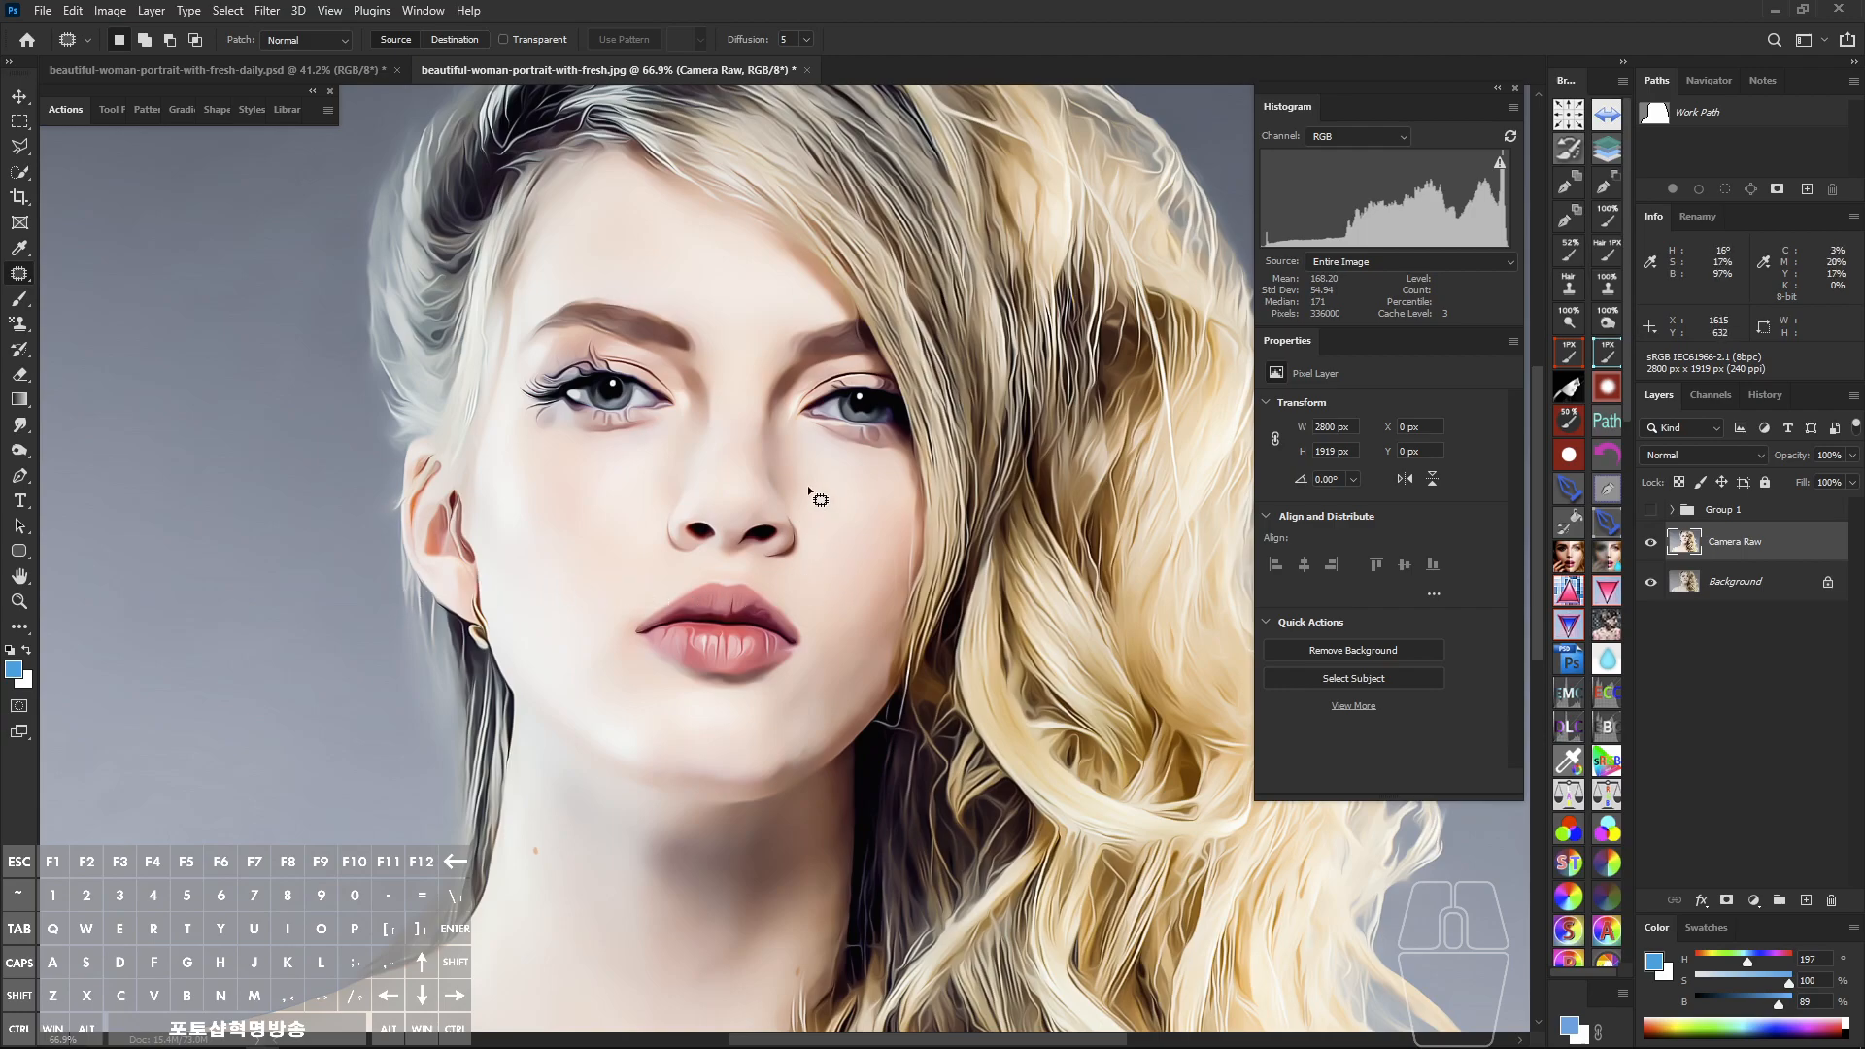
key("space")
mouse_move(875, 400)
left_mouse_down()
mouse_move(933, 427)
mouse_move(815, 508)
mouse_move(845, 462)
mouse_move(899, 435)
mouse_move(859, 433)
left_mouse_up()
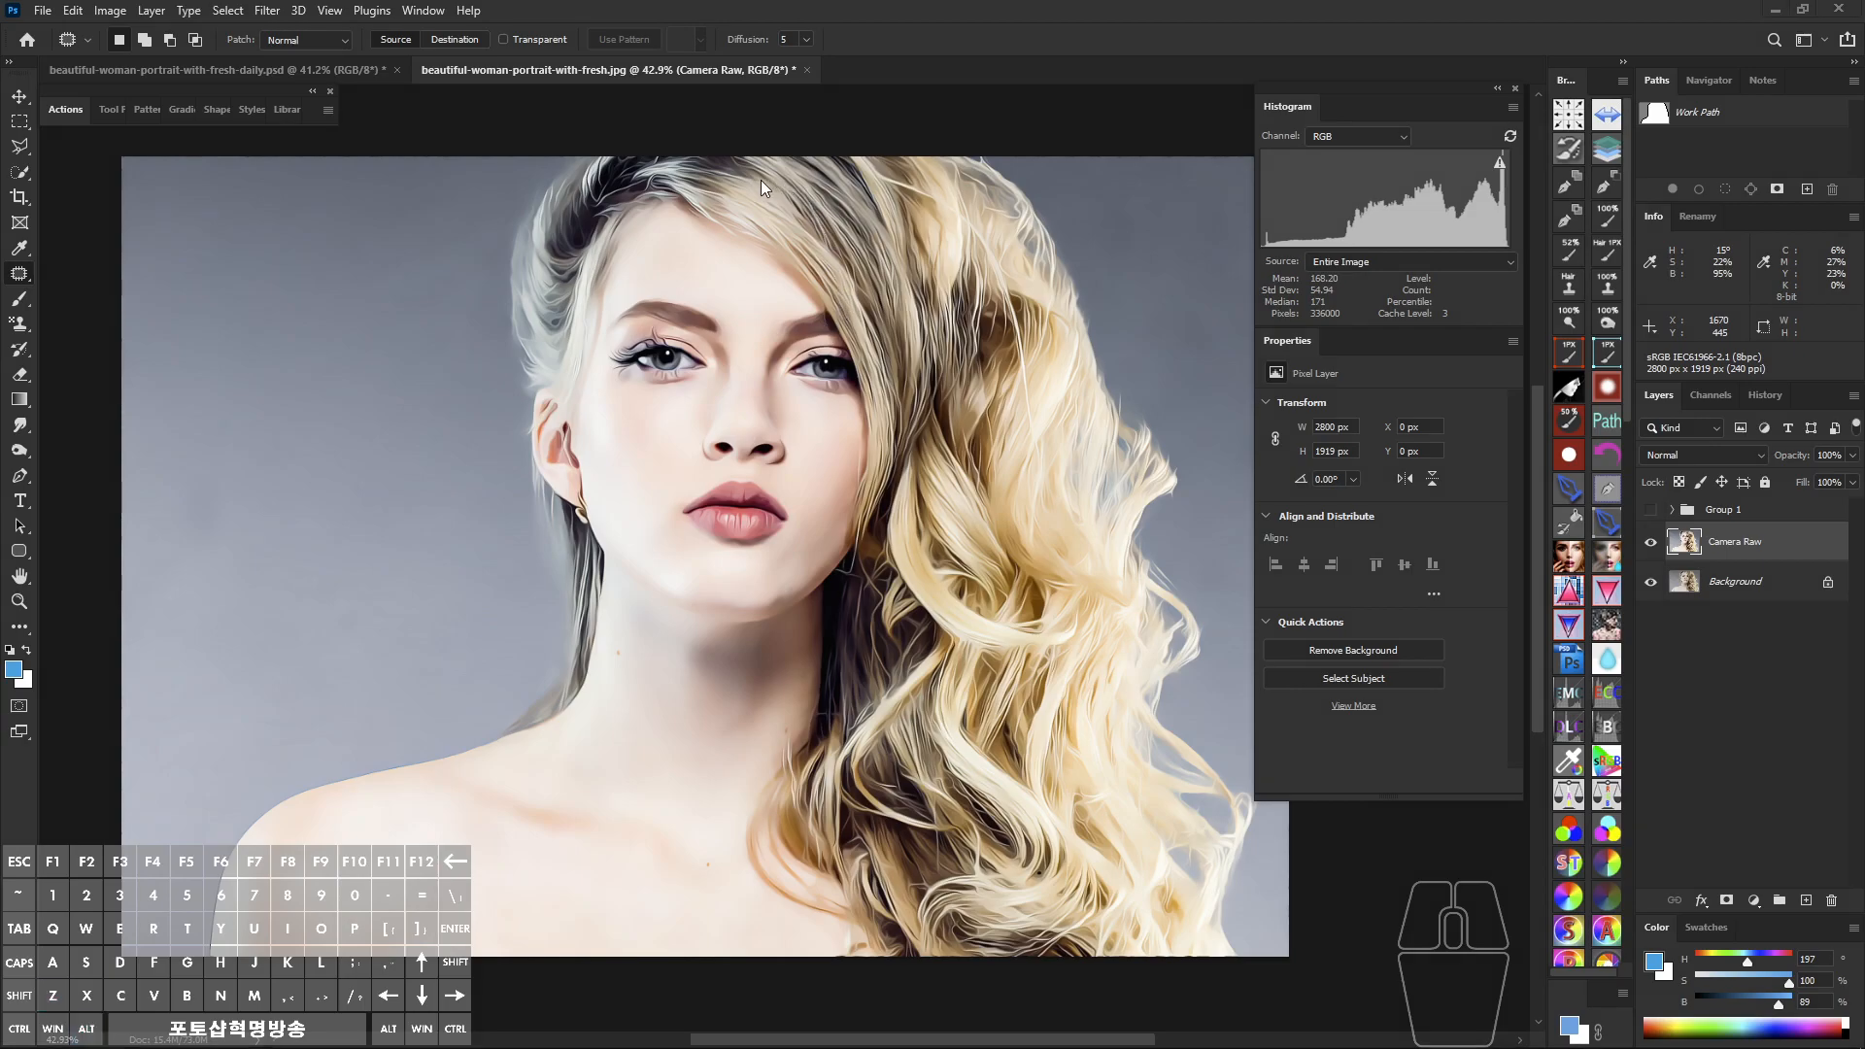
left_click_drag(734, 180, 735, 183)
mouse_move(805, 177)
left_mouse_down()
mouse_move(898, 306)
mouse_move(907, 240)
mouse_move(898, 456)
left_mouse_up()
mouse_move(868, 184)
left_mouse_down()
mouse_move(906, 235)
mouse_move(903, 472)
mouse_move(923, 396)
left_mouse_up()
left_click_drag(672, 163, 906, 148)
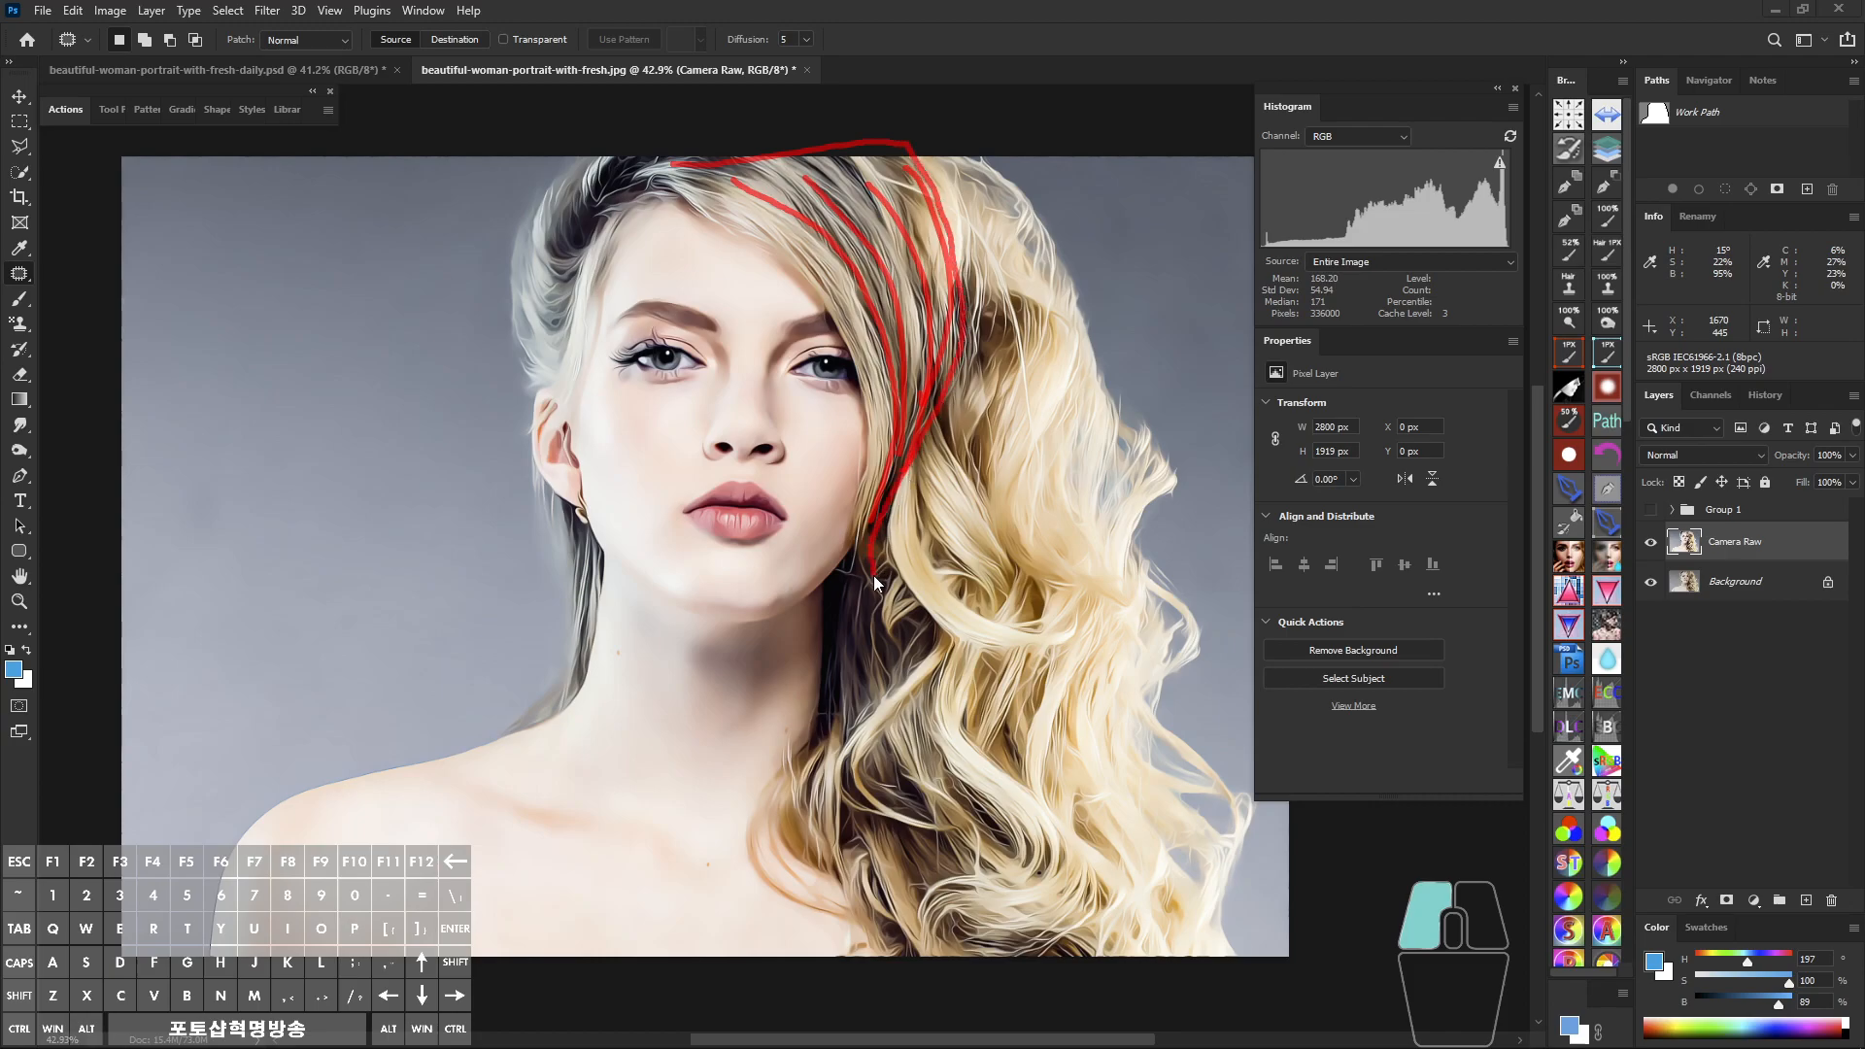
left_click_drag(813, 276, 628, 158)
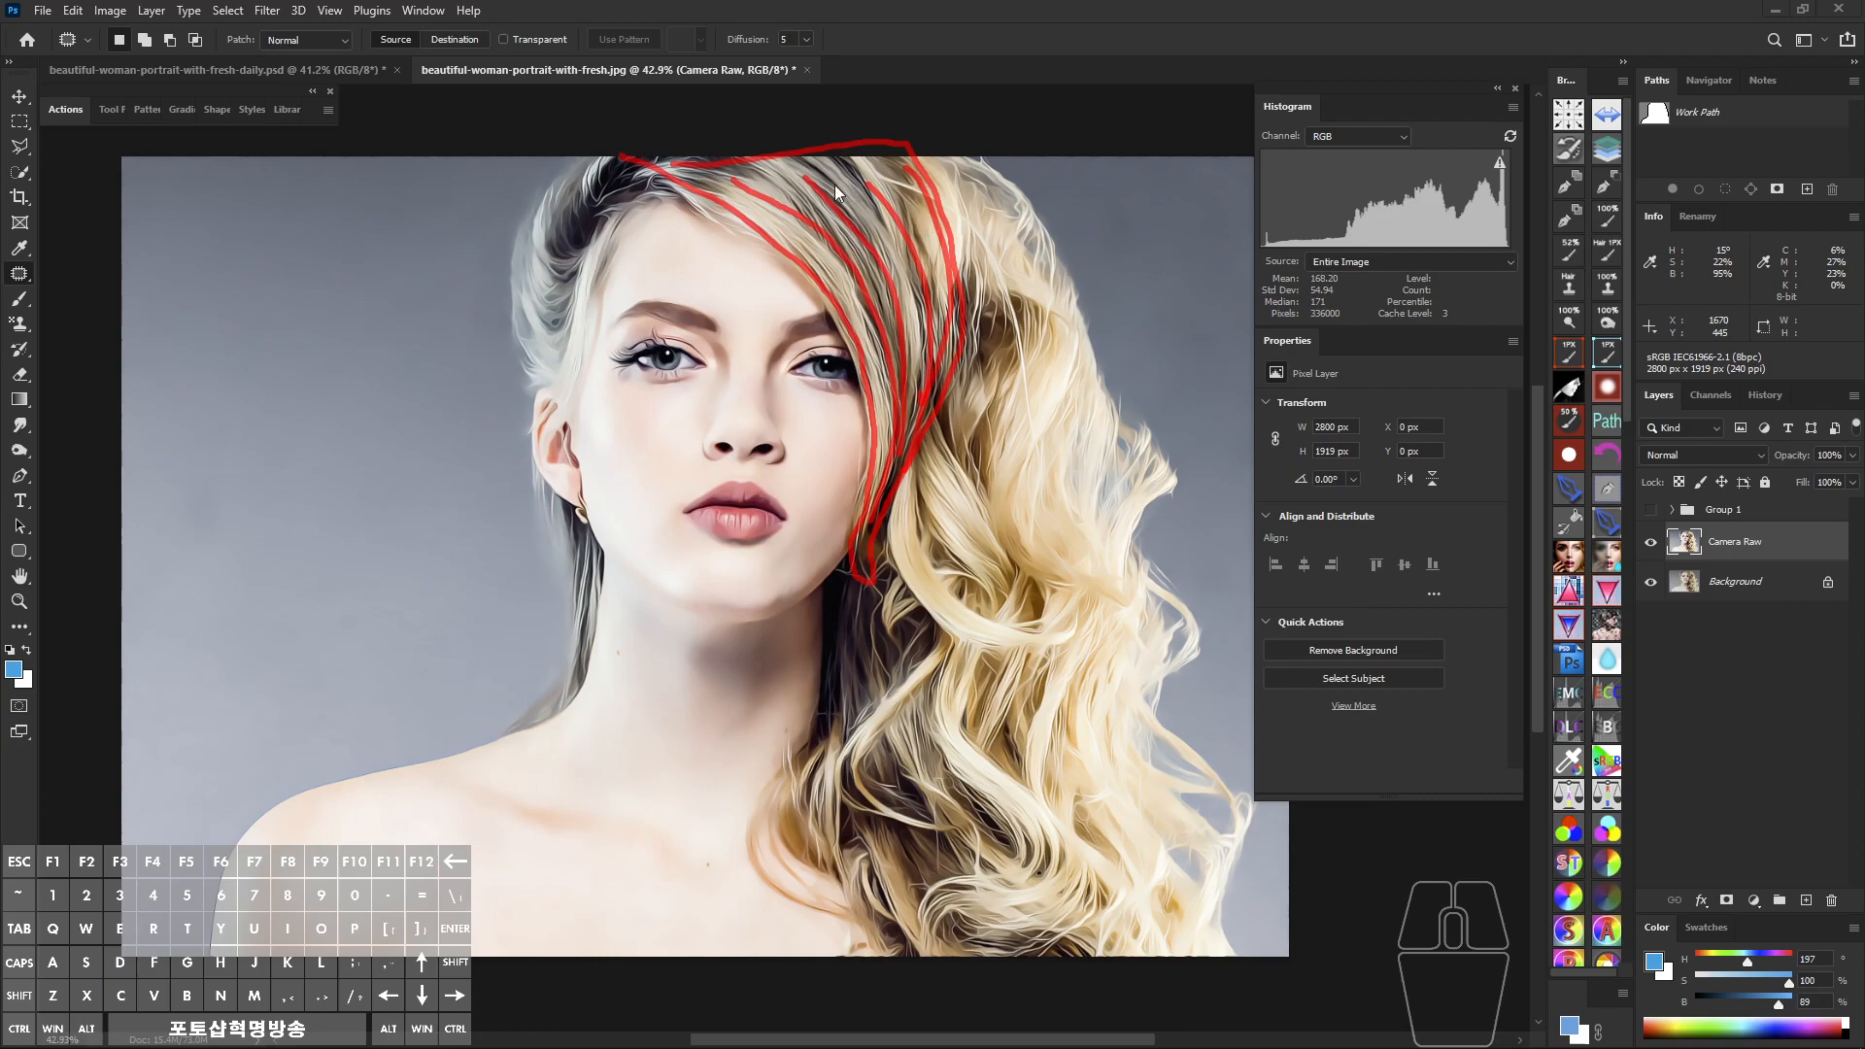
left_click_drag(679, 162, 860, 165)
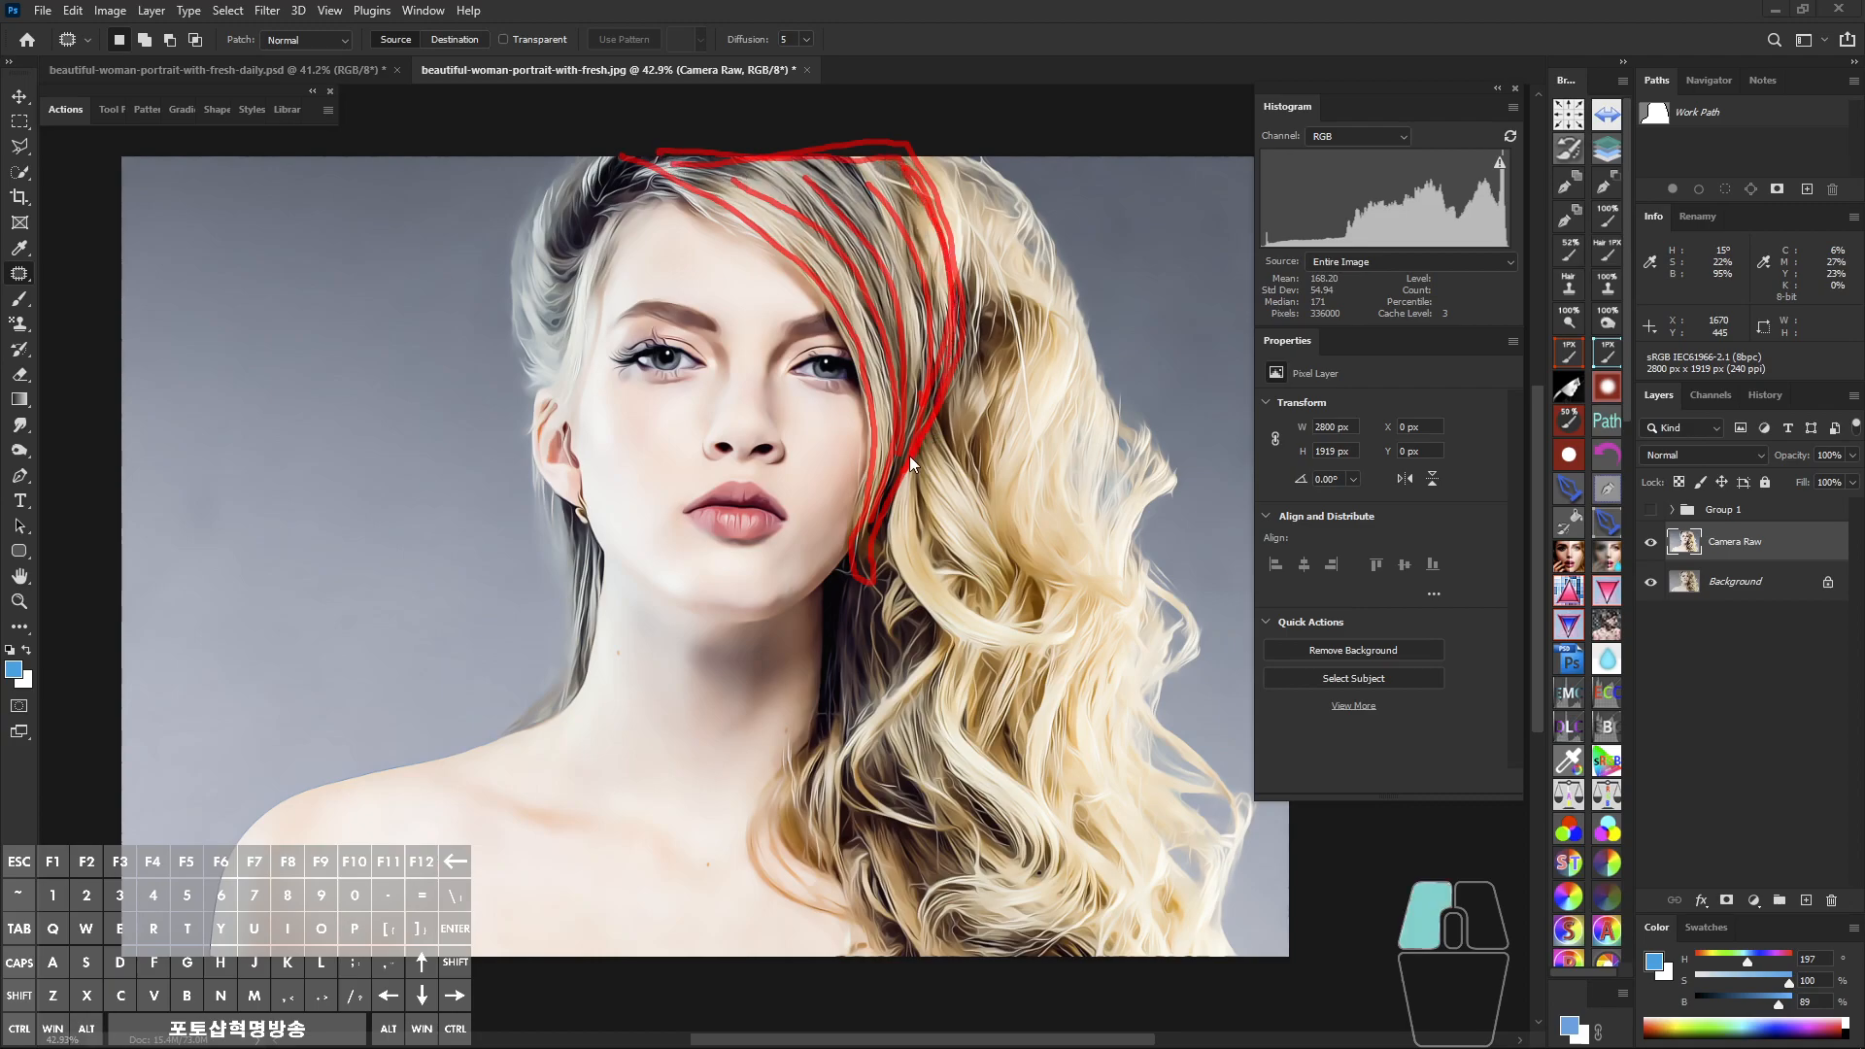
left_click_drag(865, 486, 865, 462)
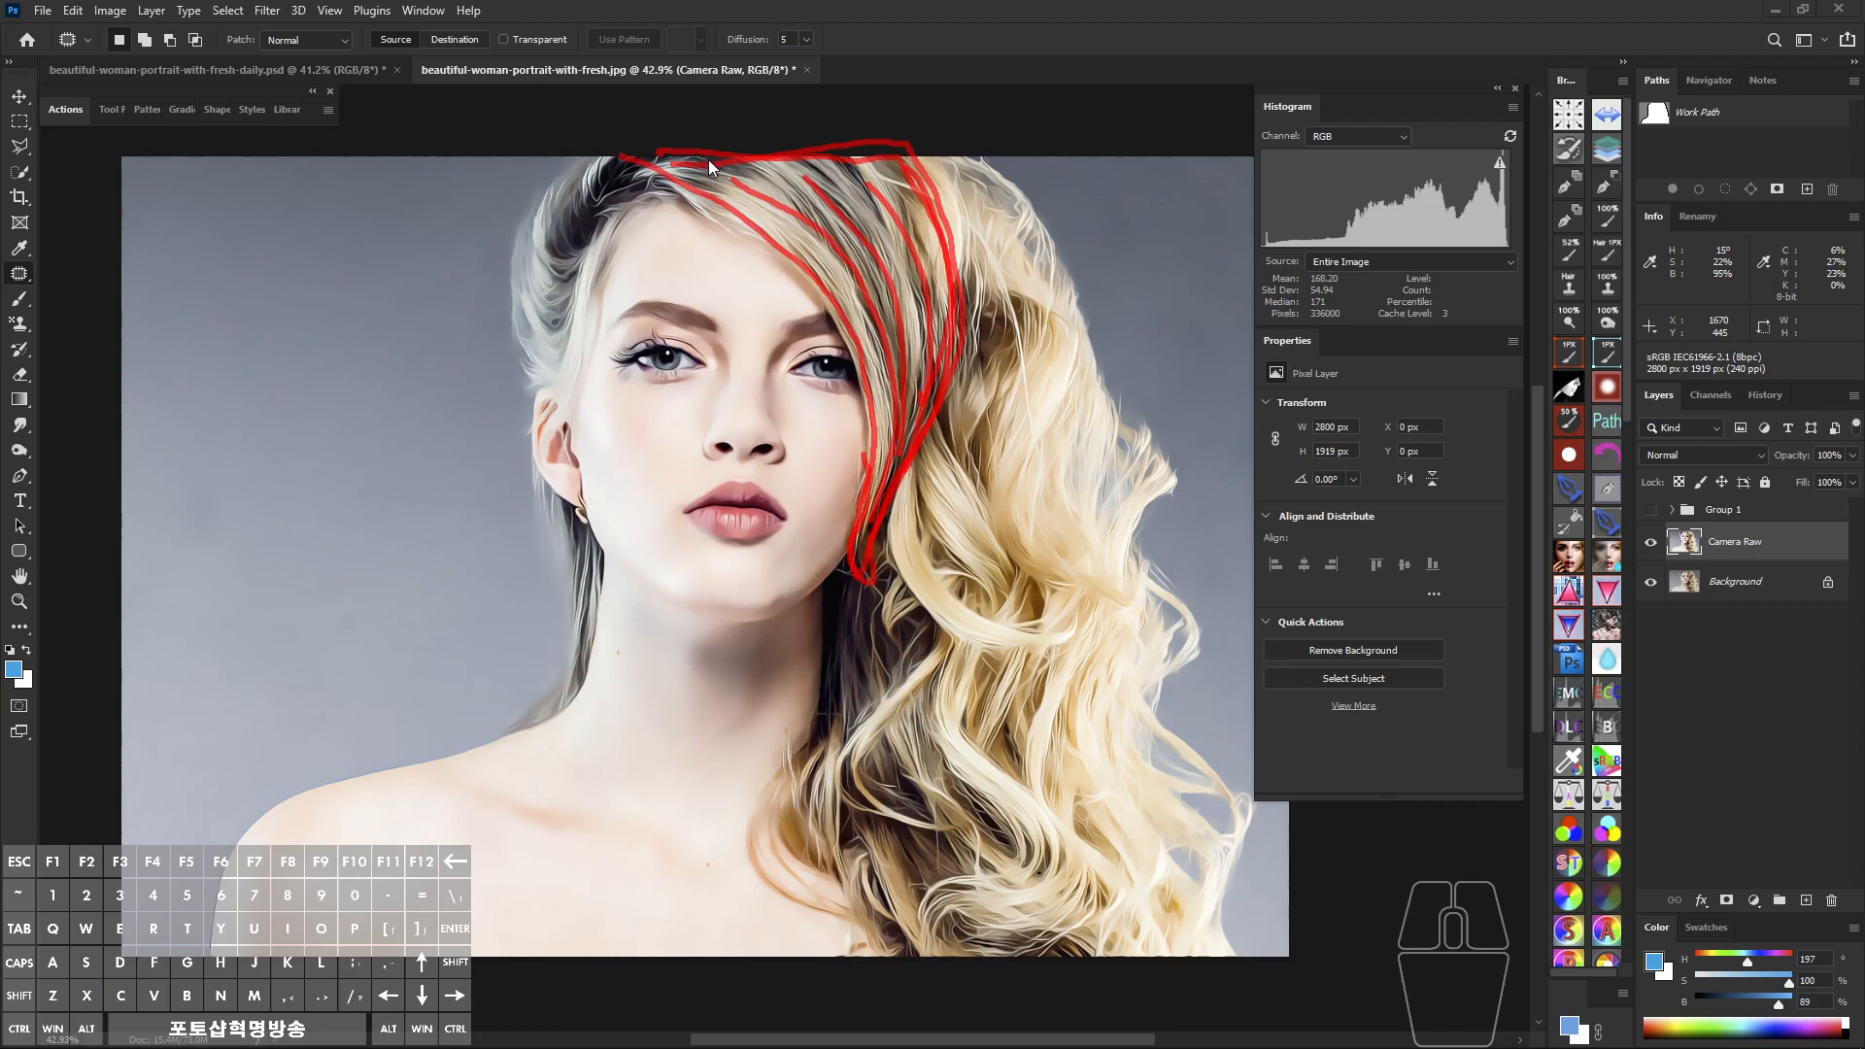
left_click_drag(708, 162, 703, 149)
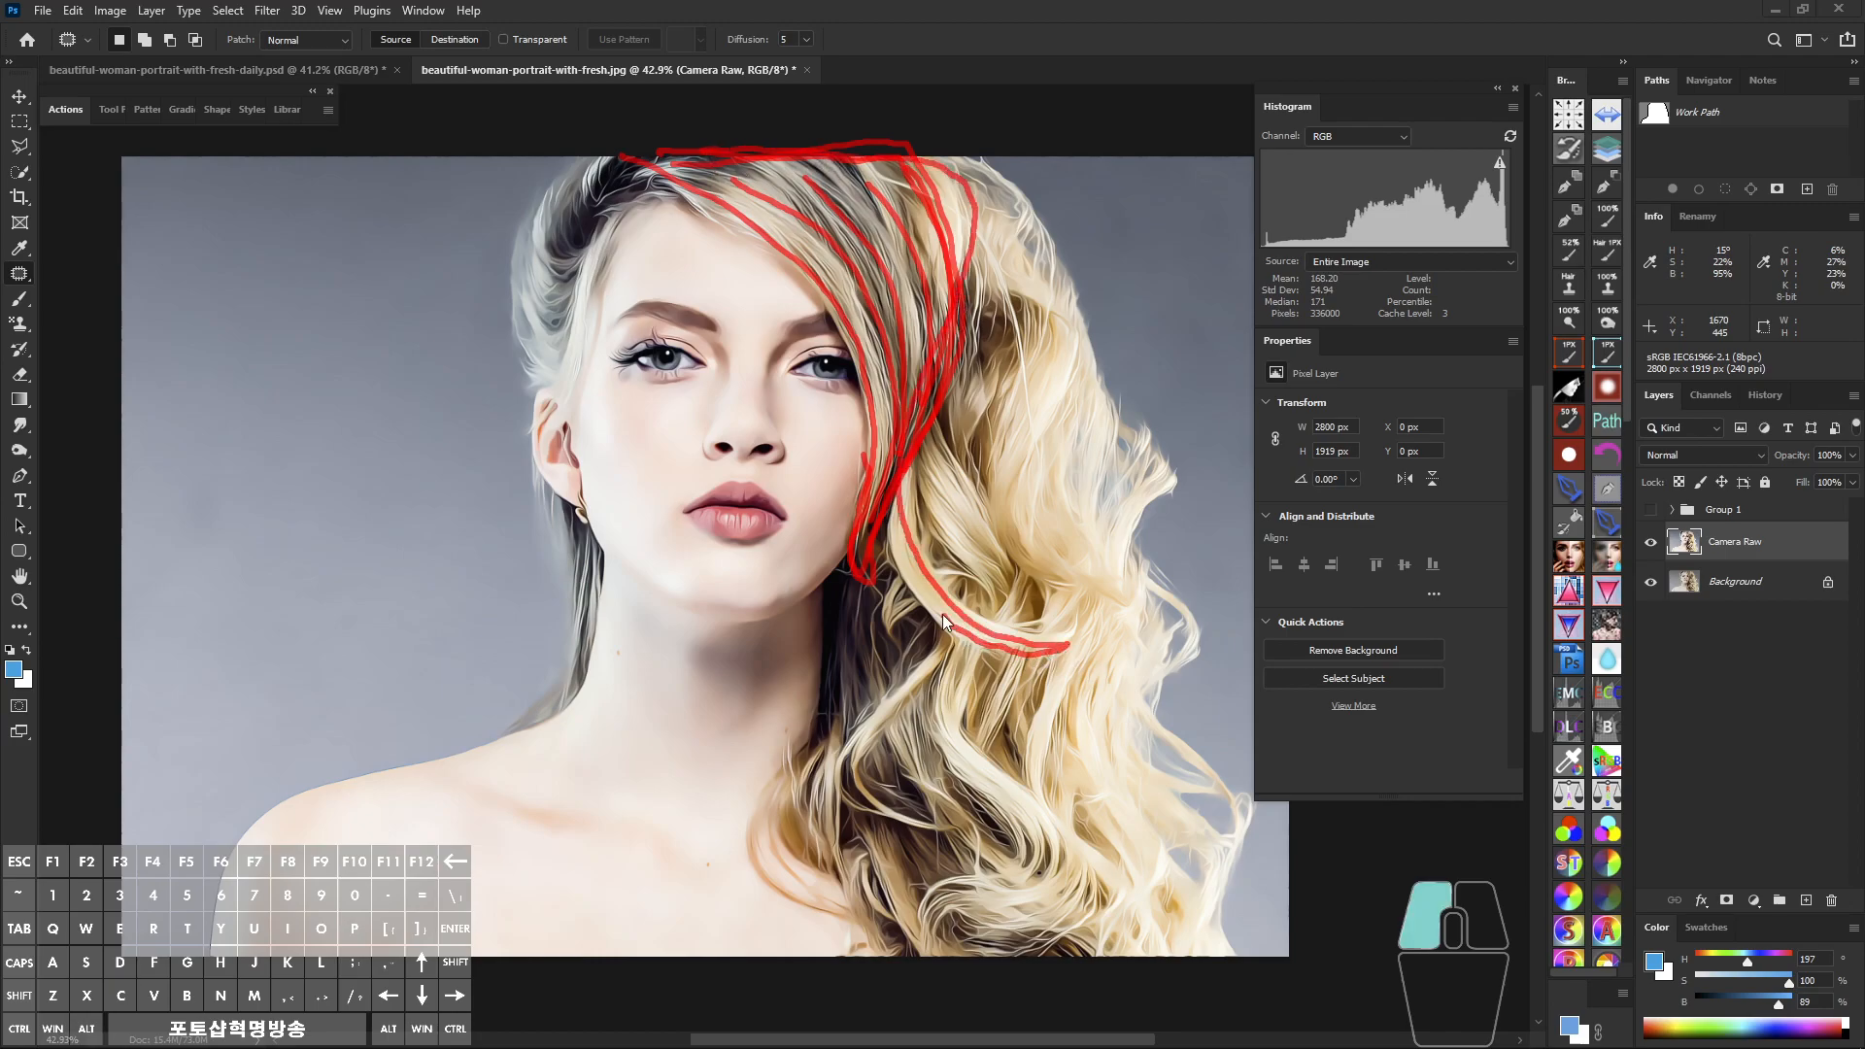
left_click_drag(863, 517, 863, 525)
left_click(865, 622)
left_click_drag(864, 637, 868, 622)
mouse_move(894, 292)
left_mouse_down()
mouse_move(884, 252)
mouse_move(876, 280)
left_mouse_up()
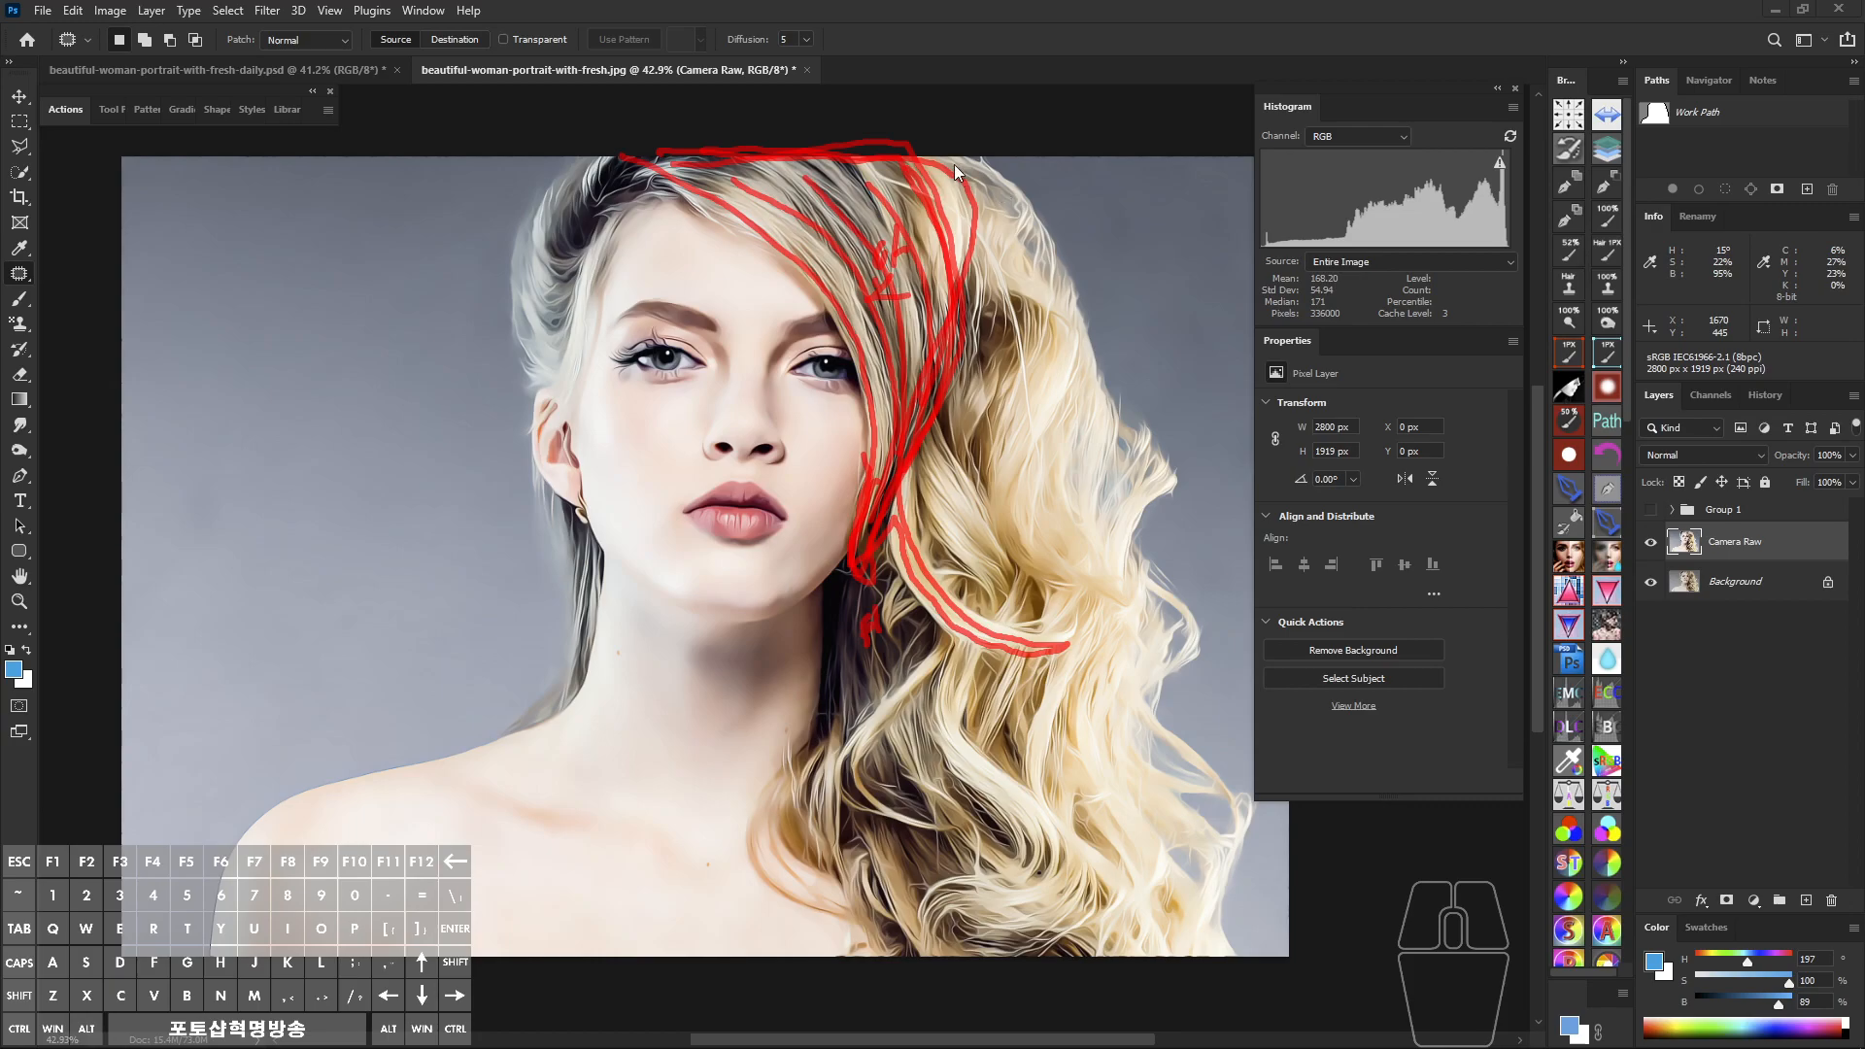
left_click_drag(953, 166, 1010, 188)
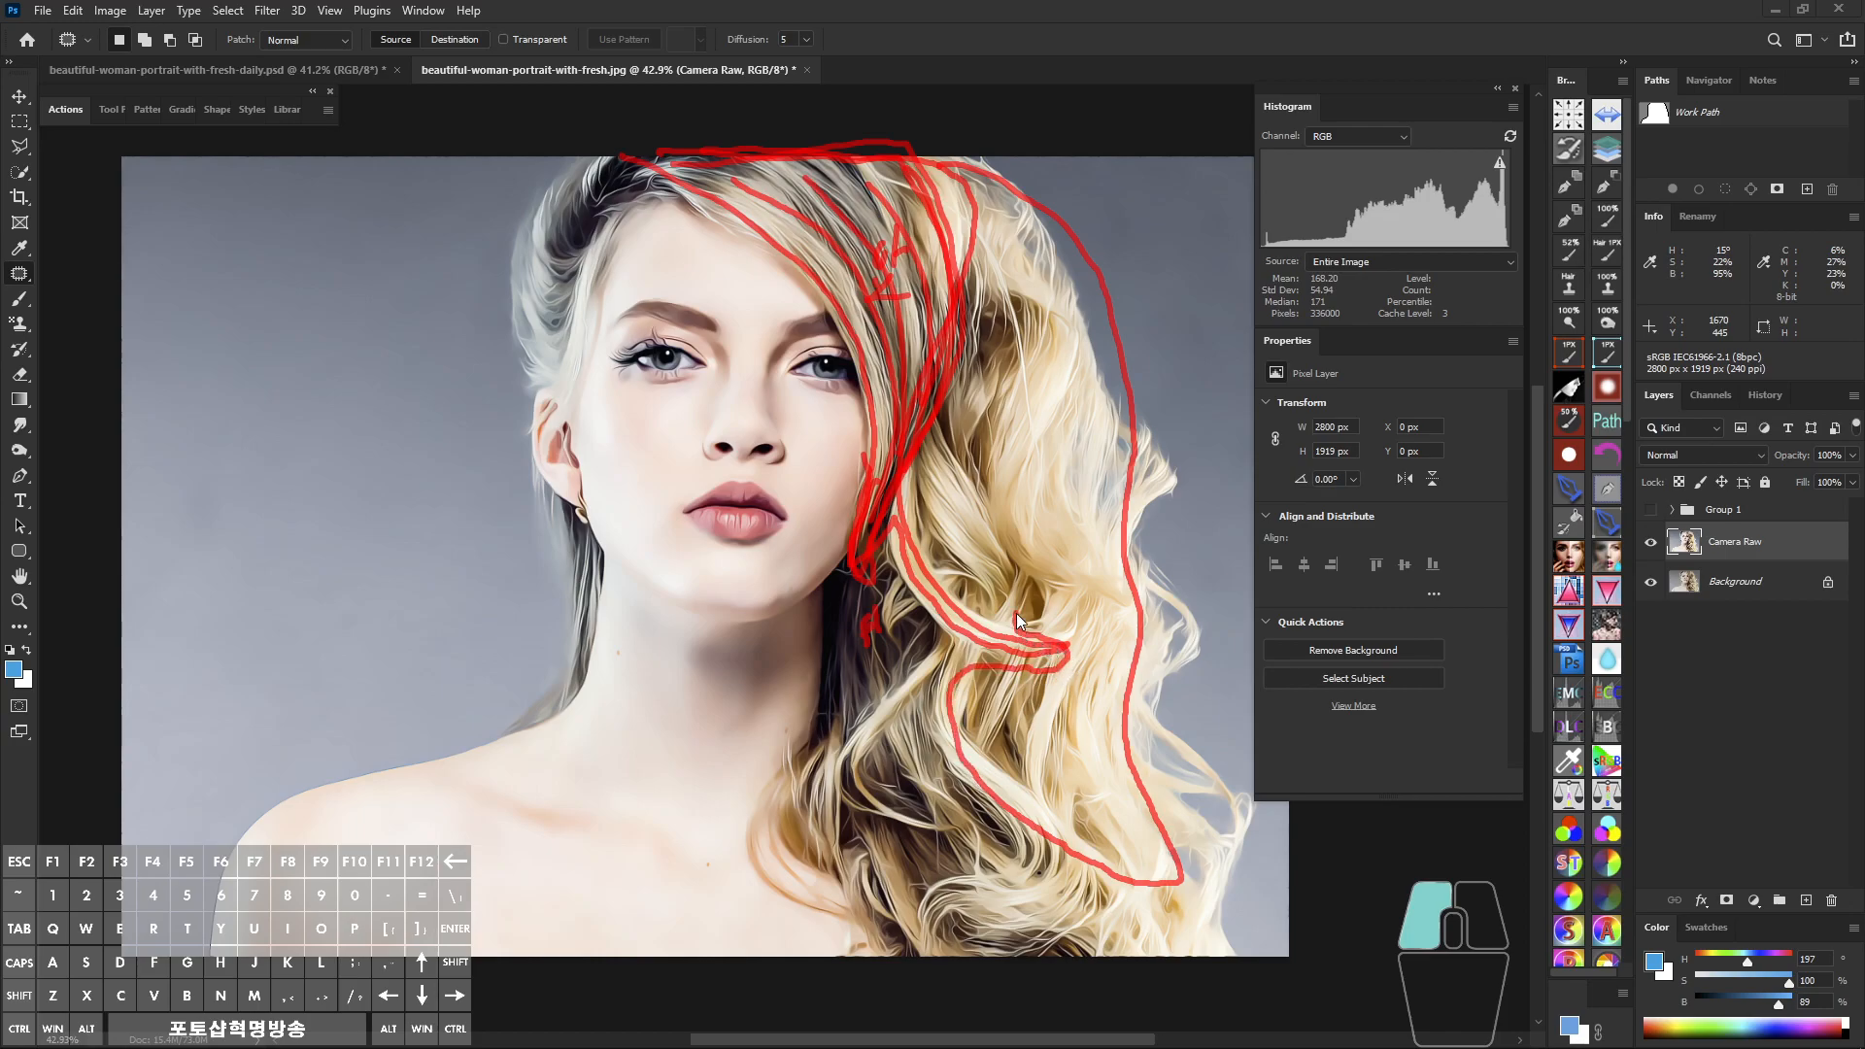
left_click_drag(979, 288, 947, 301)
mouse_move(942, 388)
left_mouse_down()
mouse_move(1007, 557)
mouse_move(915, 460)
left_mouse_up()
mouse_move(1064, 437)
left_mouse_down()
mouse_move(1096, 480)
mouse_move(1106, 448)
mouse_move(1064, 434)
left_mouse_up()
mouse_move(975, 357)
left_mouse_down()
mouse_move(997, 378)
mouse_move(985, 400)
left_mouse_up()
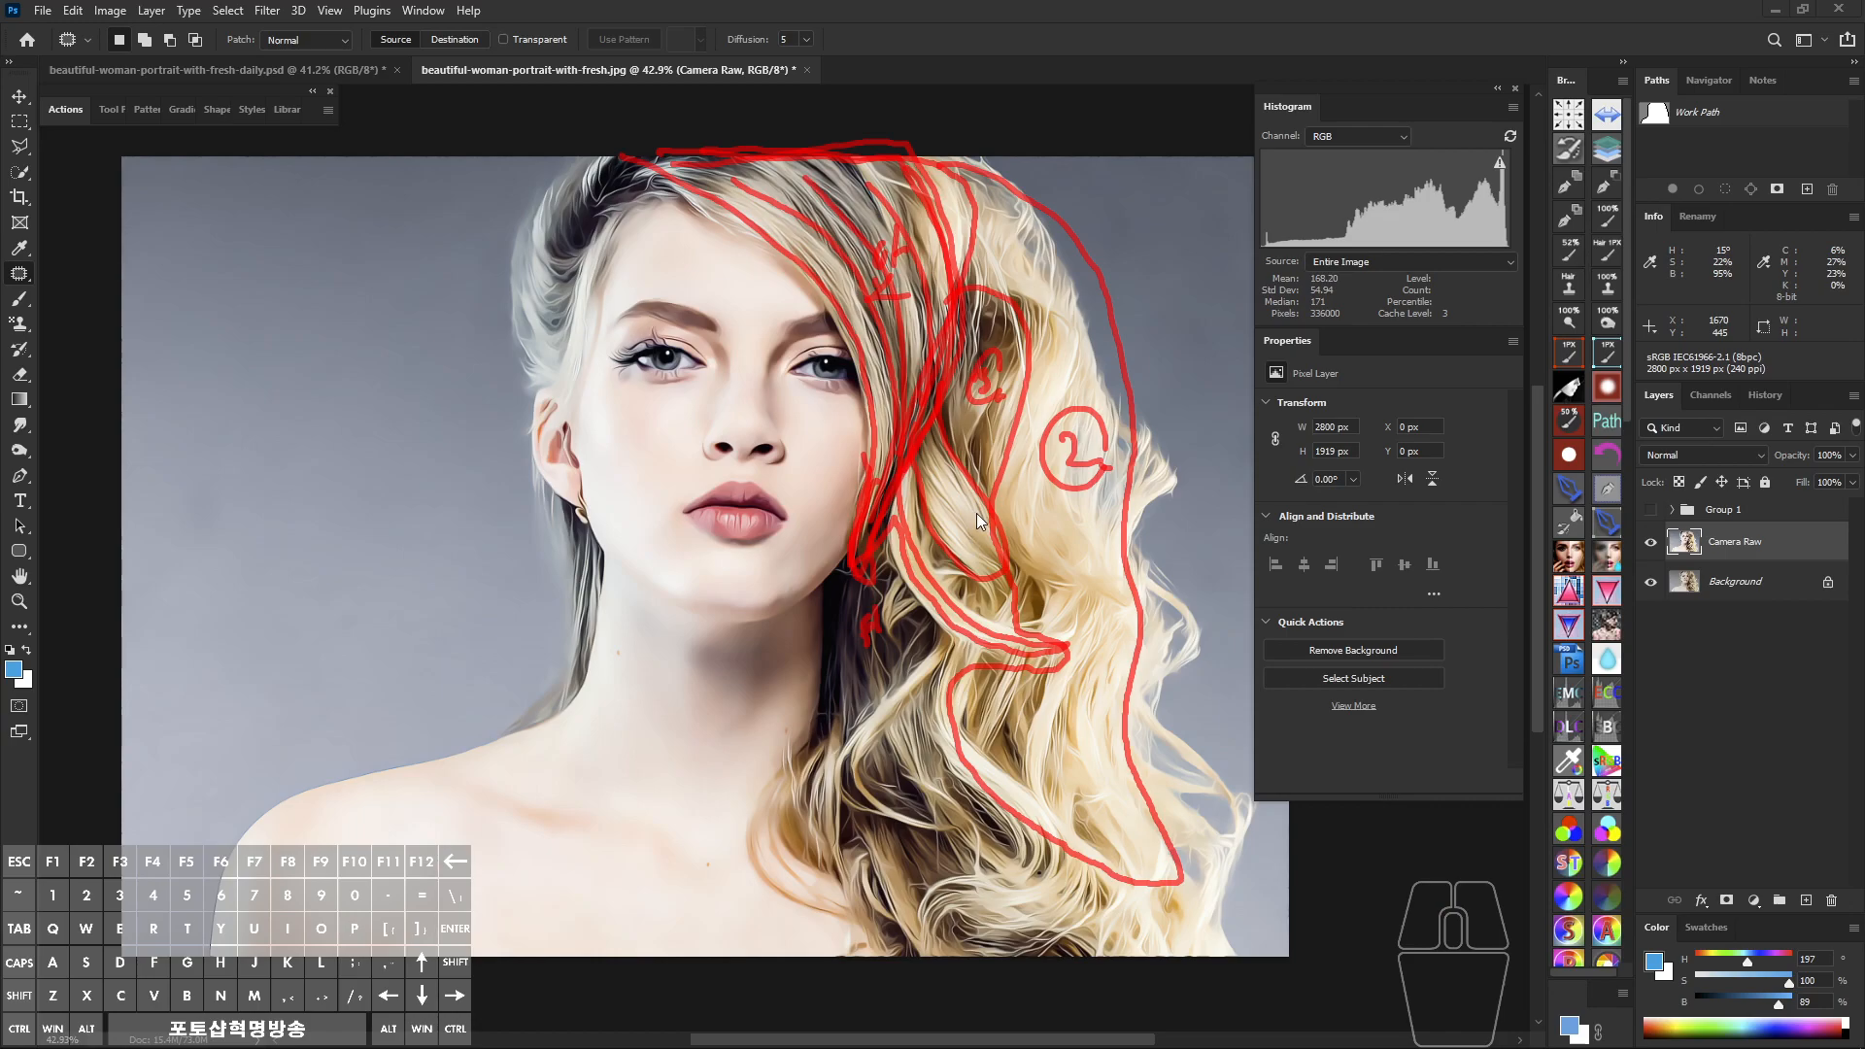
key("alt+z")
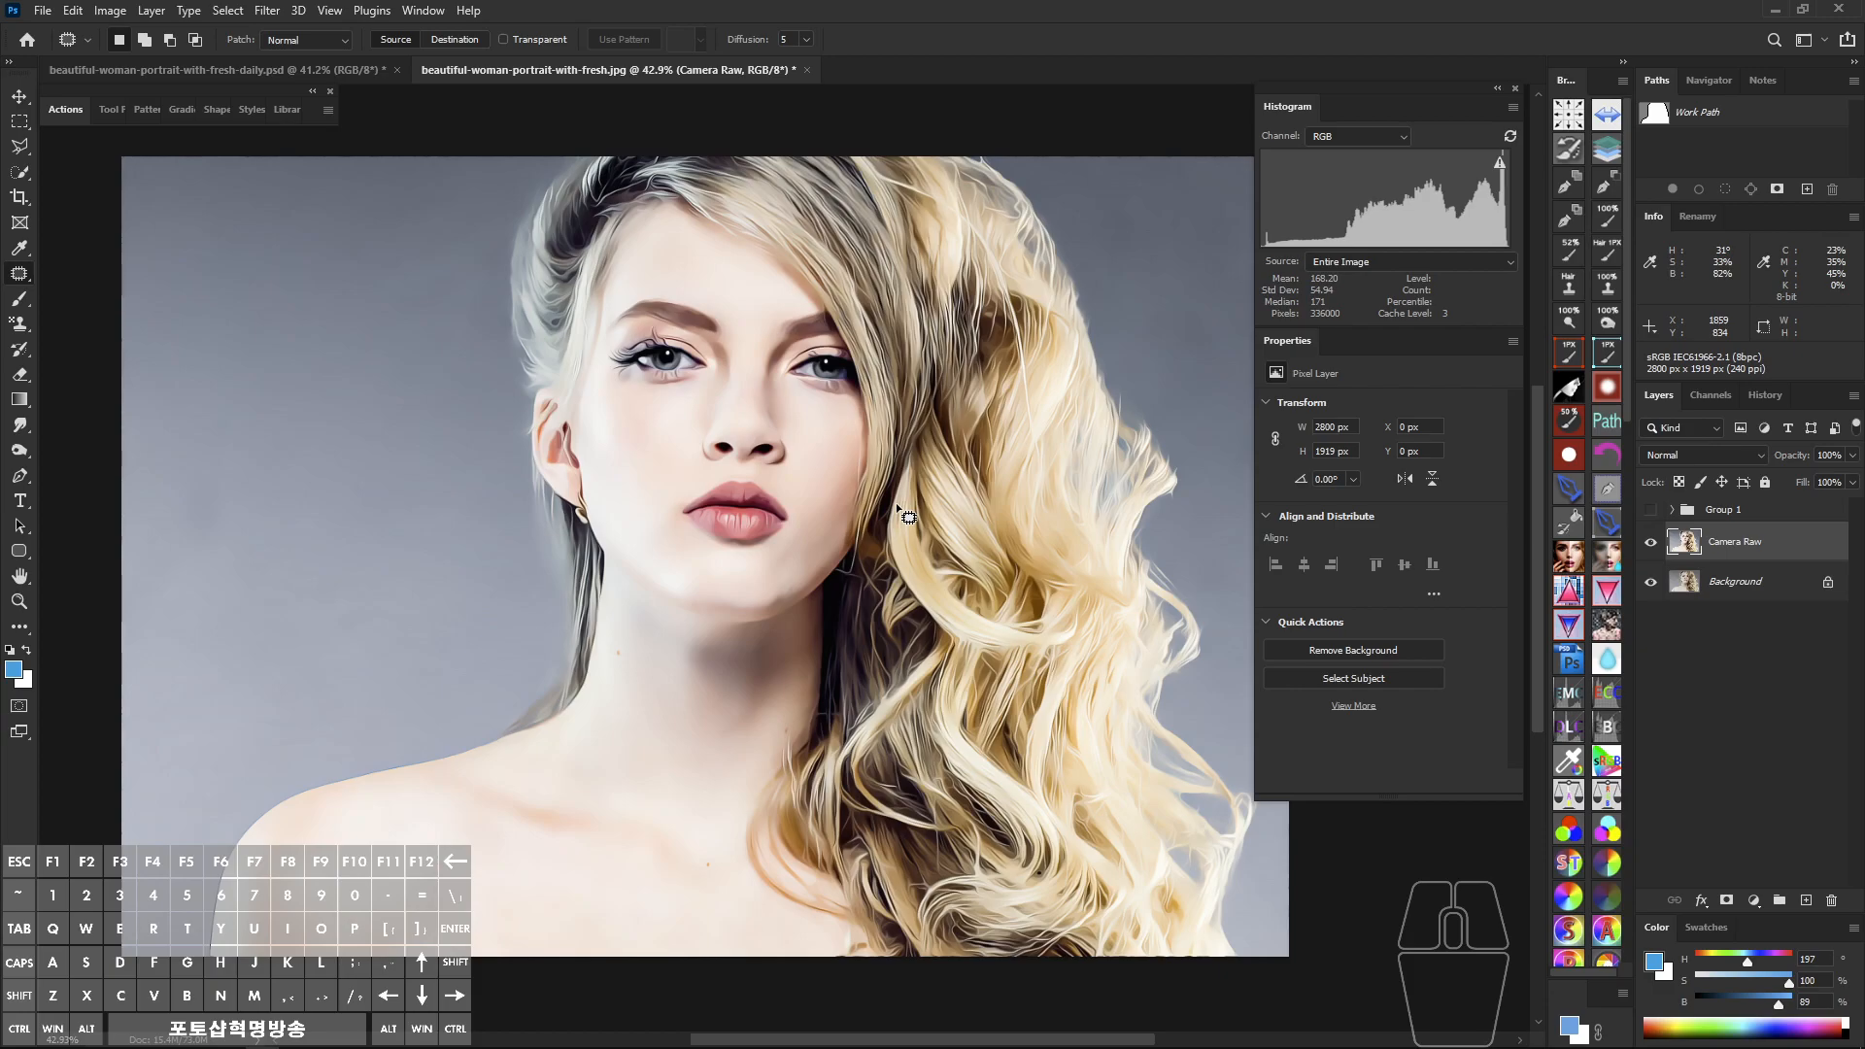
Step: Add a new empty layer above the Camera Raw layer
left_click_drag(867, 475, 884, 410)
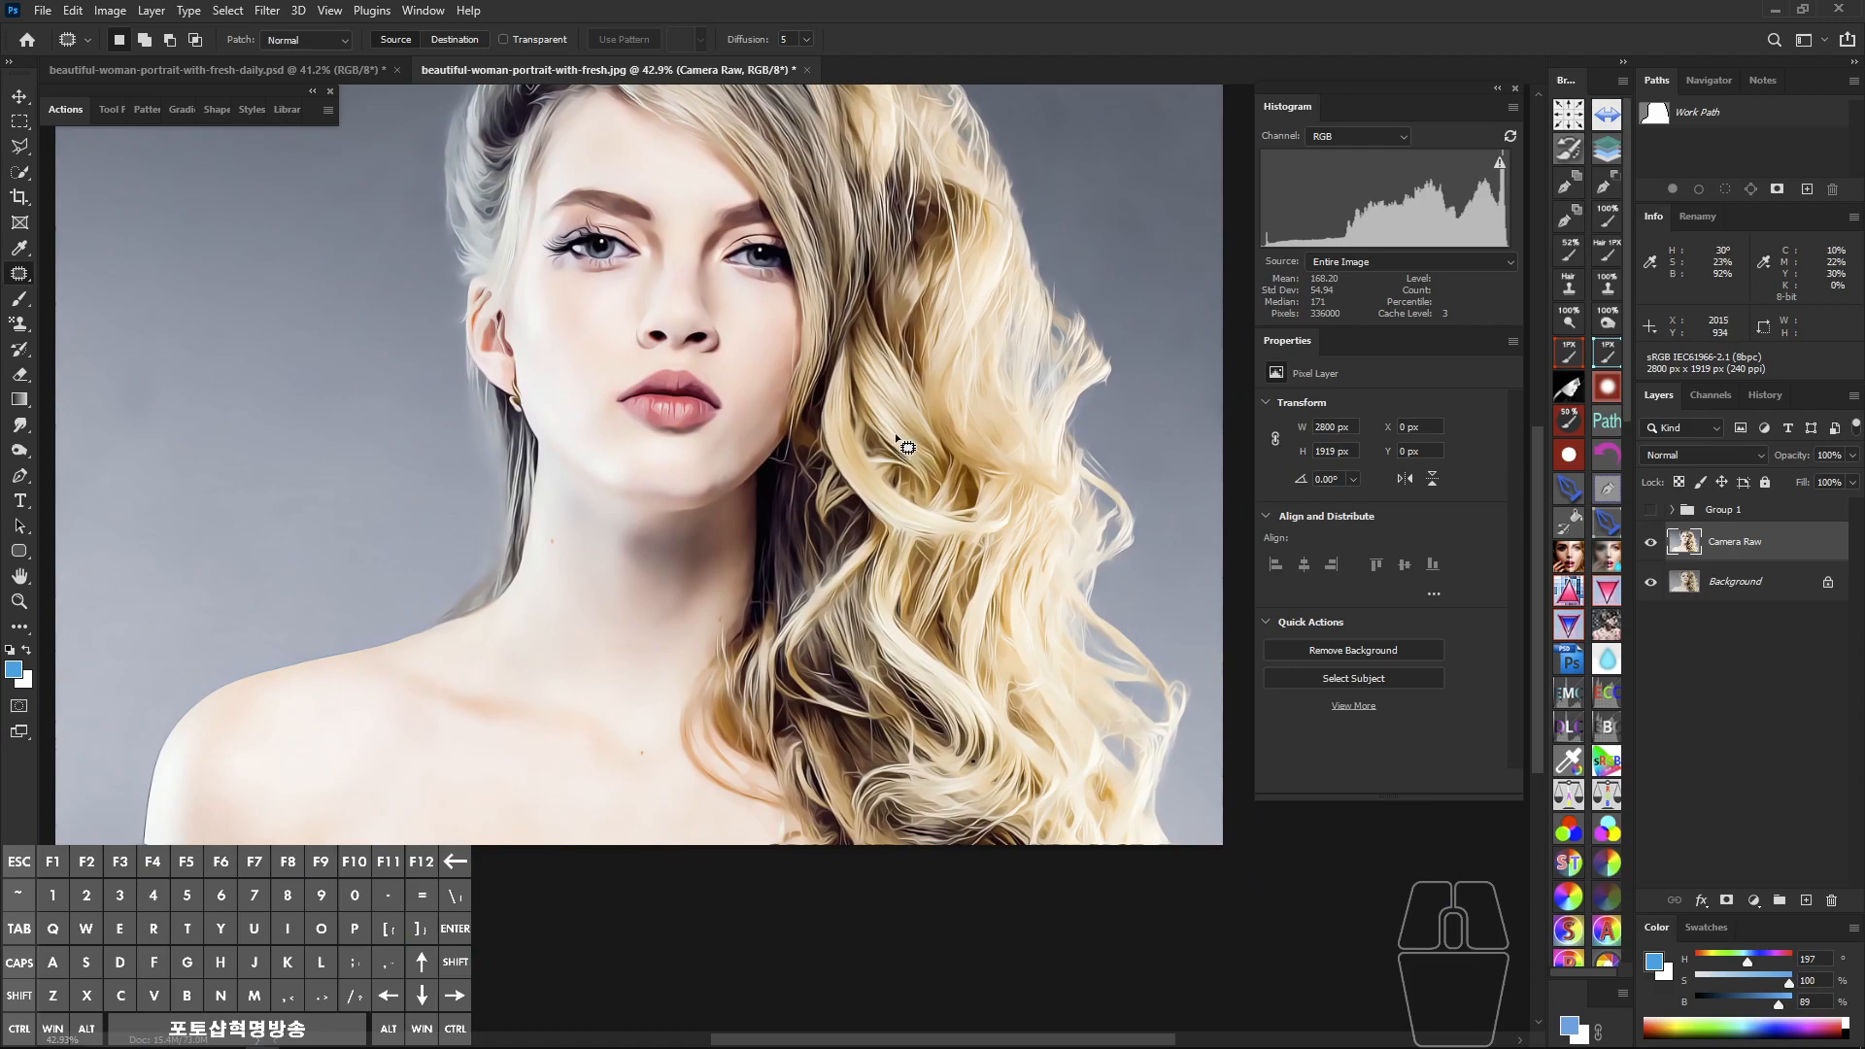
left_click_drag(839, 331, 1477, 527)
left_click(1807, 898)
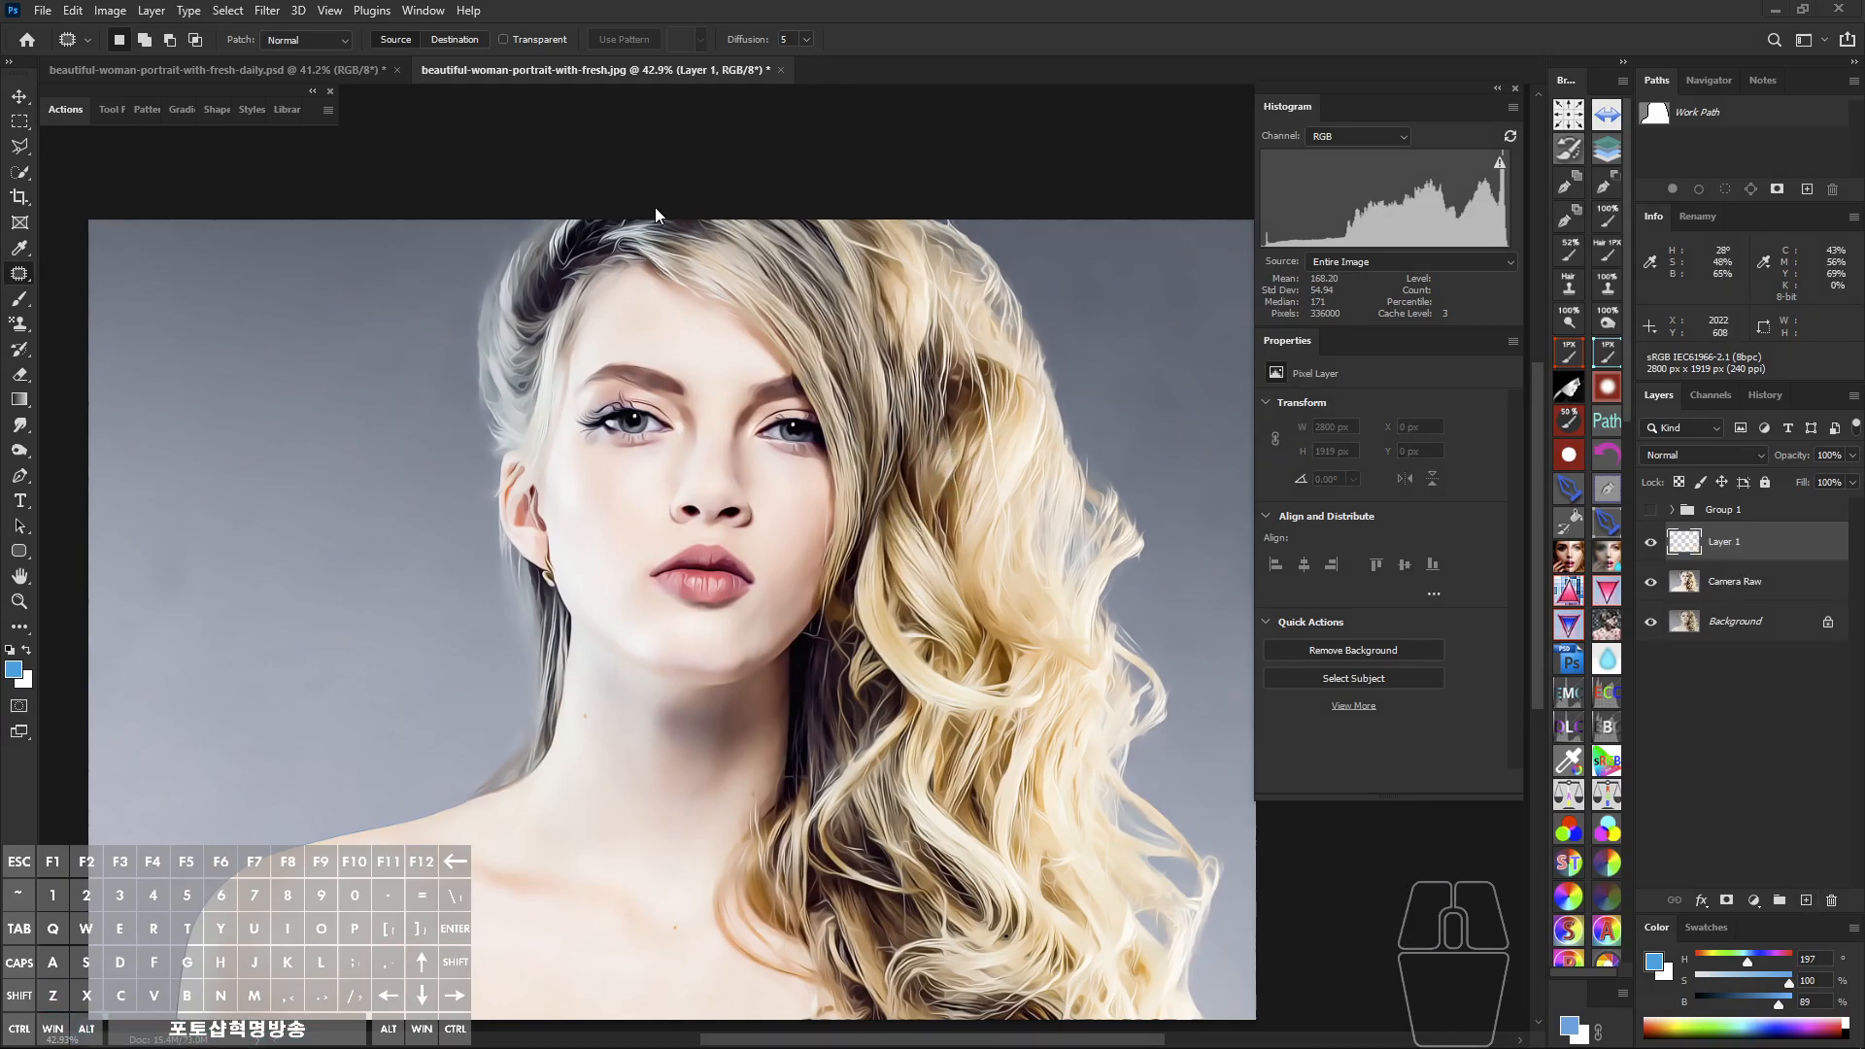
mouse_move(655, 207)
left_mouse_down()
mouse_move(758, 187)
mouse_move(962, 202)
left_mouse_up()
left_click_drag(862, 592, 832, 419)
left_click_drag(869, 243, 879, 318)
mouse_move(906, 264)
left_mouse_down()
mouse_move(928, 264)
mouse_move(927, 291)
left_mouse_up()
left_click_drag(956, 432, 937, 450)
mouse_move(913, 637)
left_mouse_down()
mouse_move(965, 682)
mouse_move(929, 524)
mouse_move(922, 578)
mouse_move(977, 569)
left_mouse_up()
mouse_move(770, 207)
left_mouse_down()
mouse_move(868, 246)
mouse_move(871, 520)
mouse_move(933, 796)
left_mouse_up()
mouse_move(924, 519)
left_mouse_down()
mouse_move(931, 687)
mouse_move(1010, 811)
left_mouse_up()
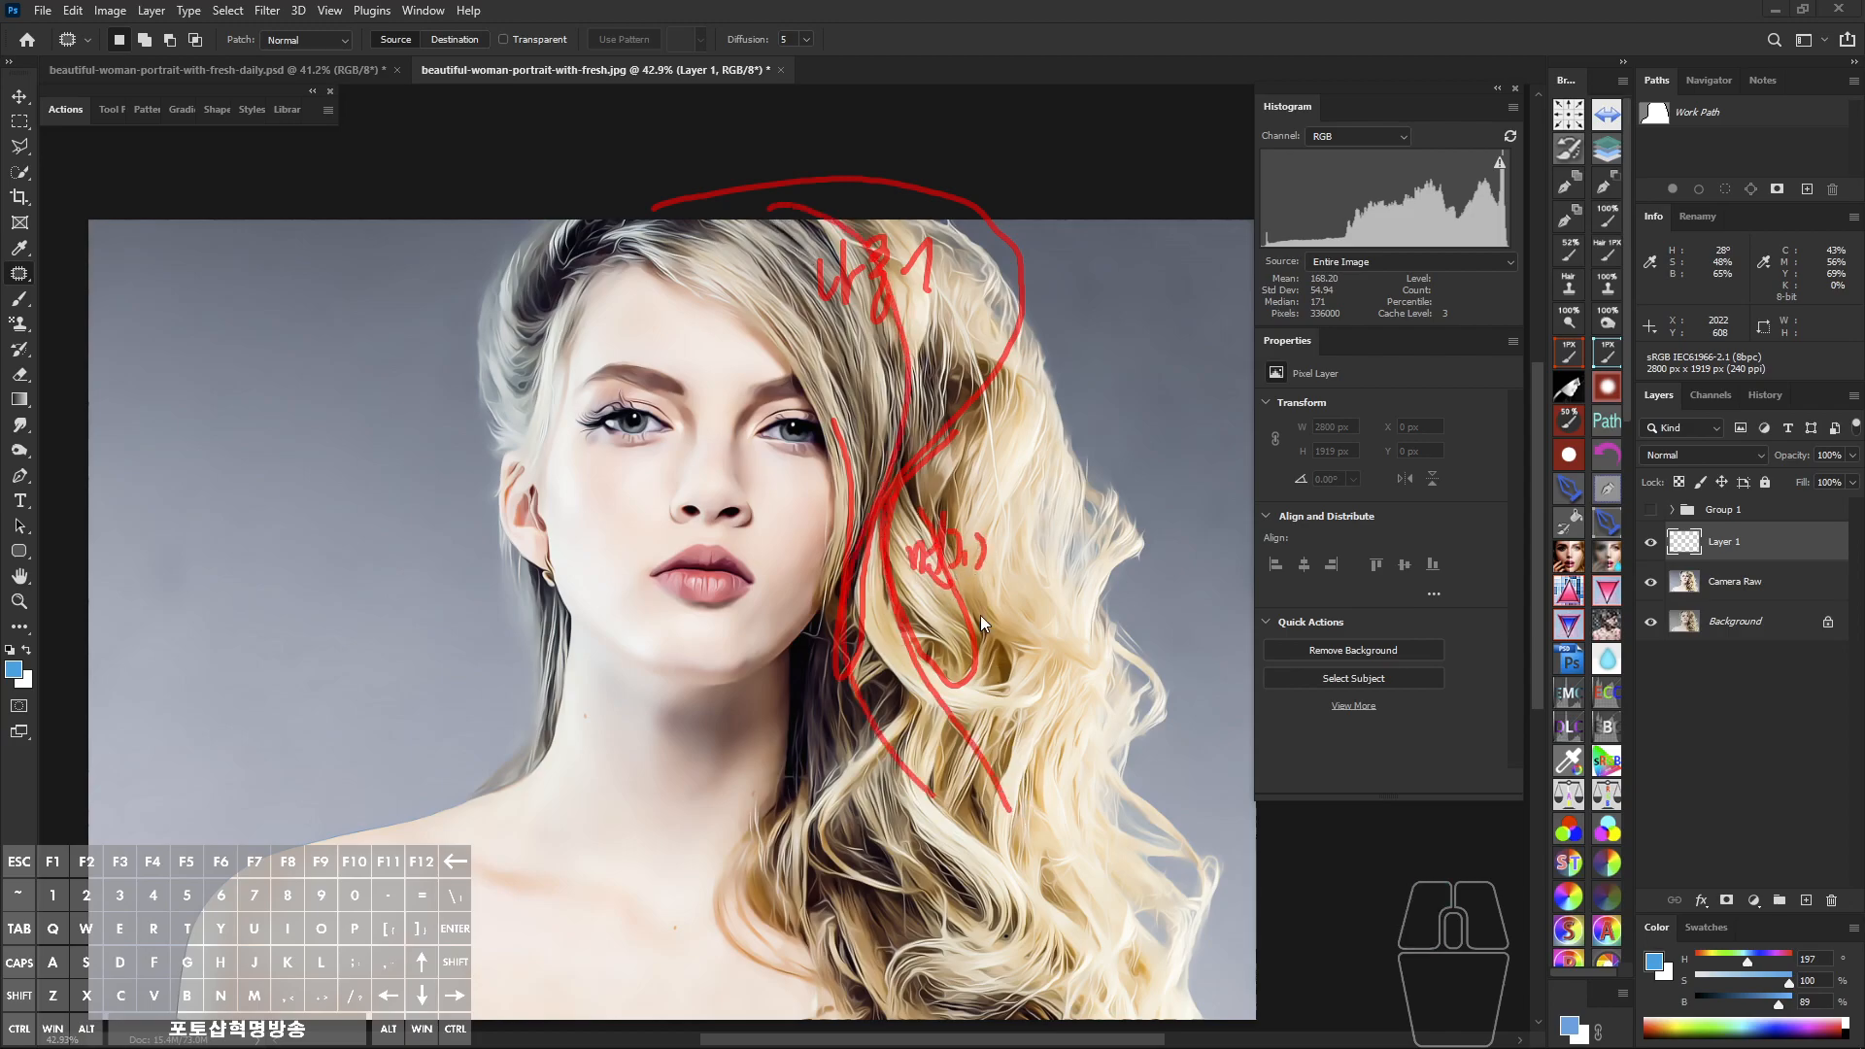
mouse_move(1120, 482)
left_mouse_down()
mouse_move(1092, 547)
mouse_move(1130, 529)
left_mouse_up()
left_click_drag(1147, 490, 1146, 588)
left_click_drag(1054, 464, 1141, 603)
mouse_move(1029, 450)
left_mouse_down()
mouse_move(1023, 487)
mouse_move(1099, 595)
left_mouse_up()
mouse_move(987, 410)
left_mouse_down()
mouse_move(1012, 643)
mouse_move(1107, 381)
mouse_move(1087, 517)
mouse_move(1088, 463)
mouse_move(1109, 571)
left_mouse_up()
left_click_drag(1148, 437, 1112, 527)
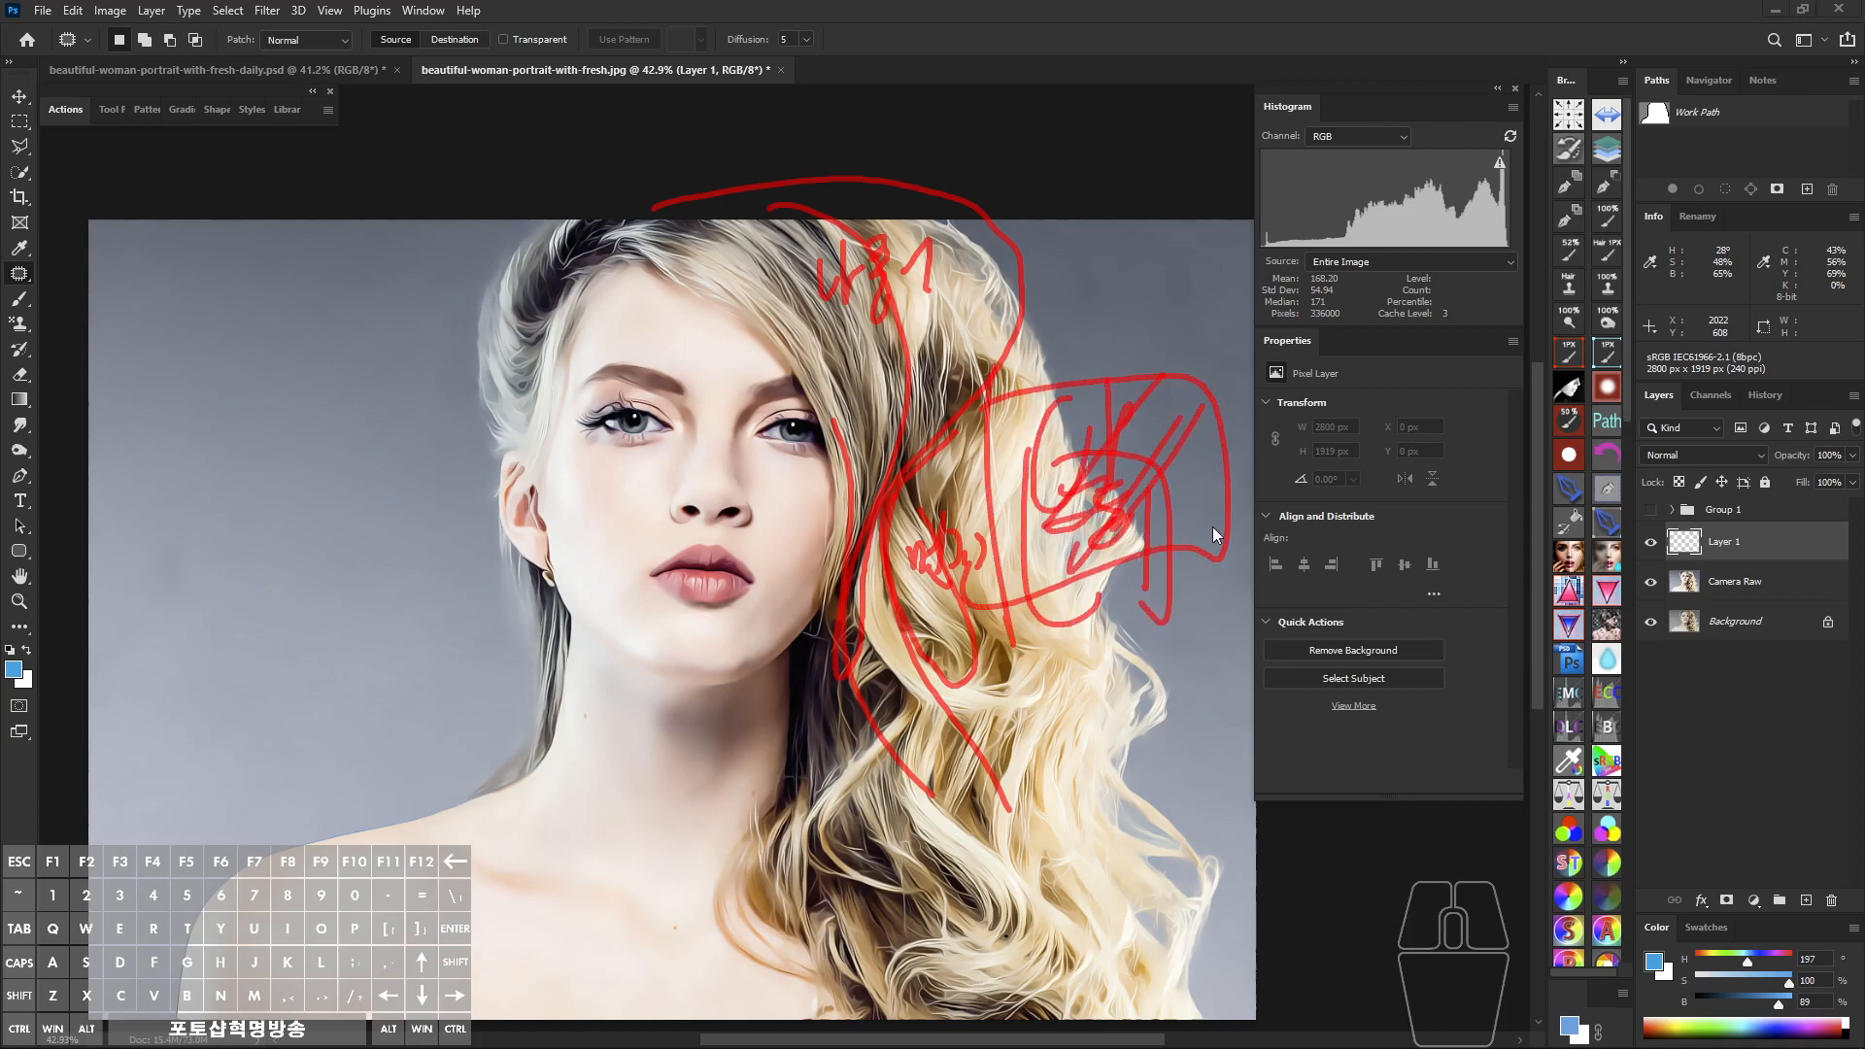
key("Escape")
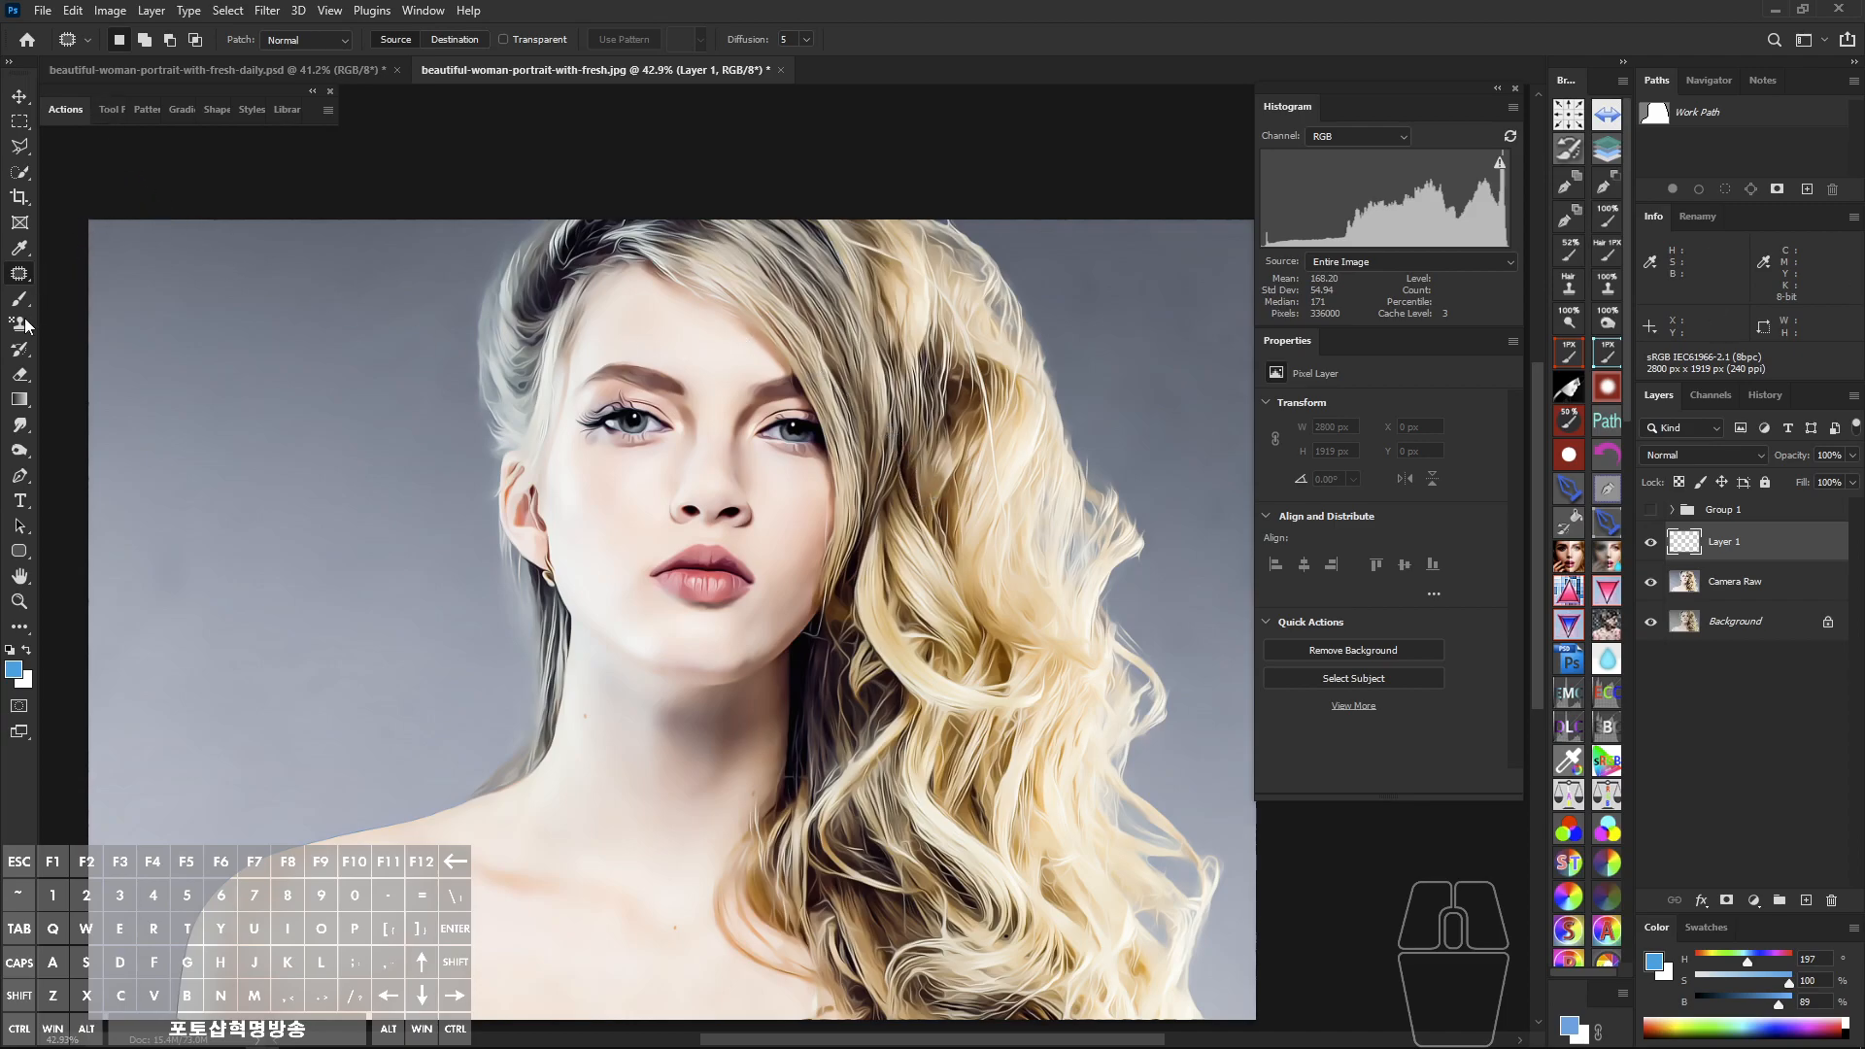
Step: Switch to the Smudge tool and load the 헤어 질감 스머지 preset
left_click(20, 427)
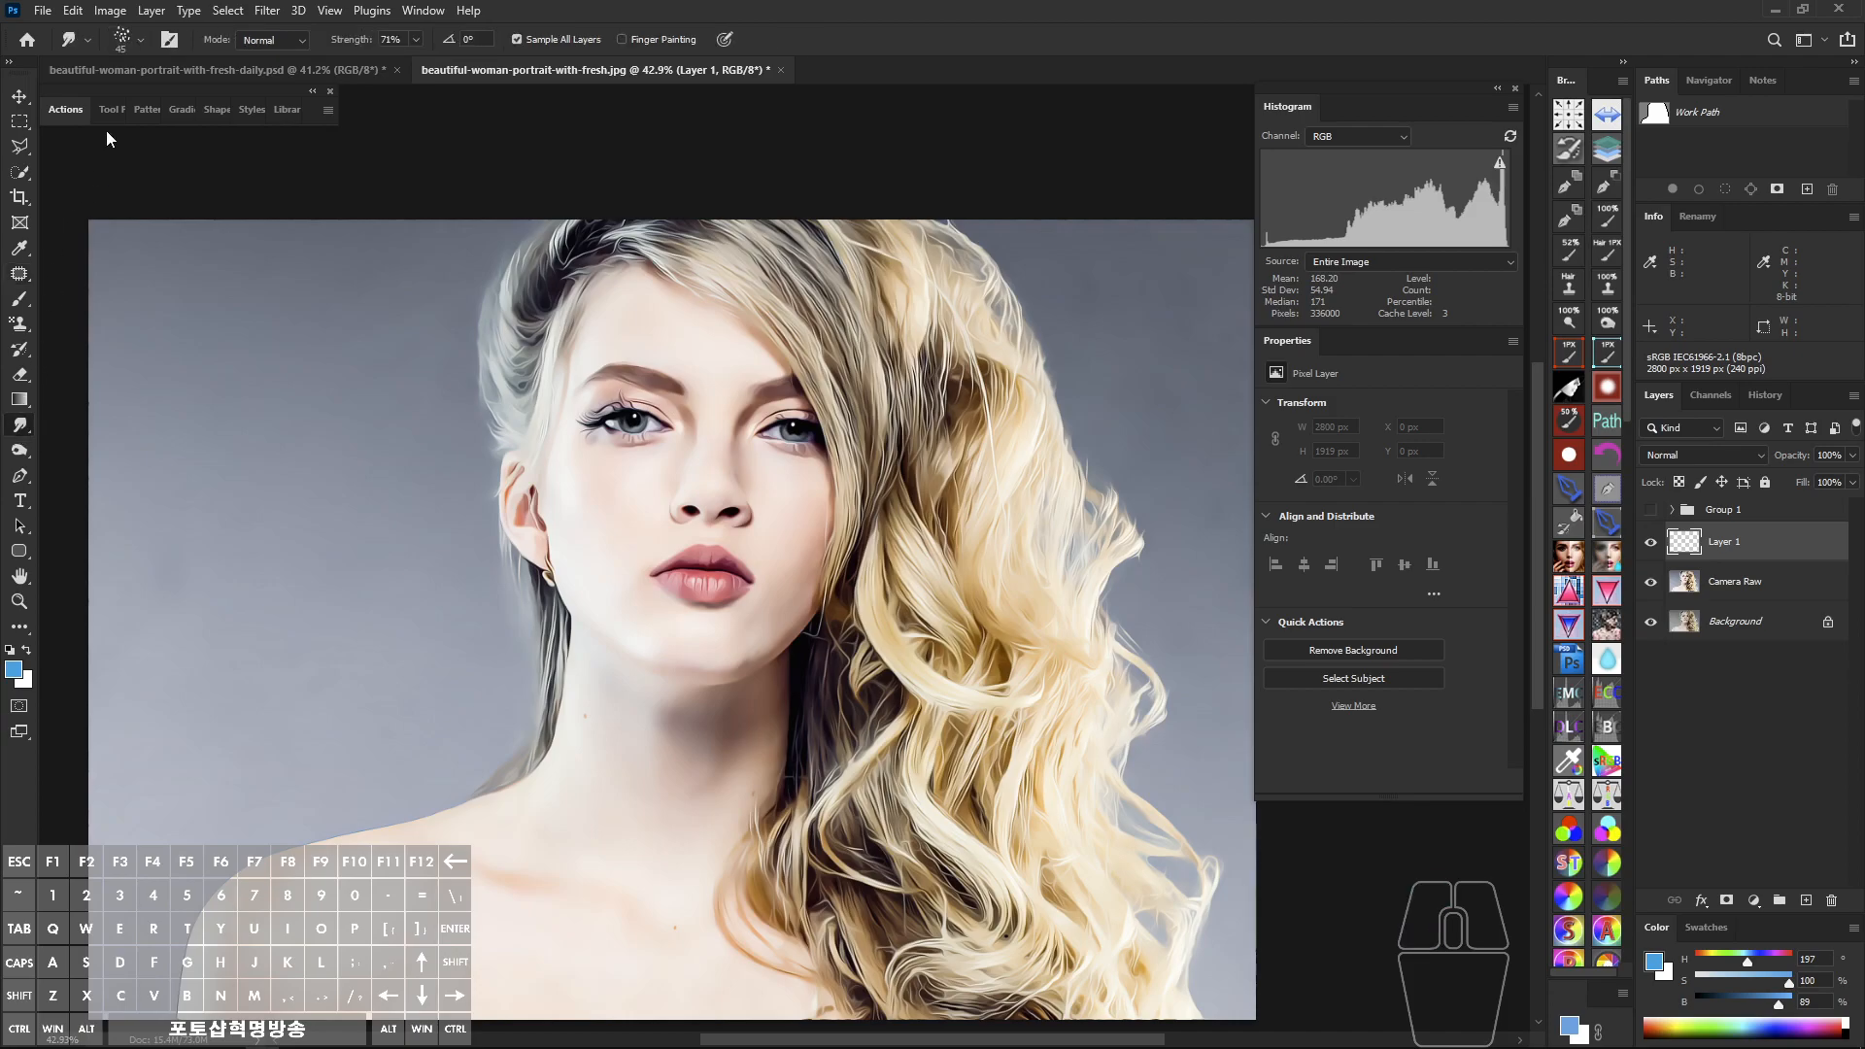
left_click(141, 39)
left_click(87, 38)
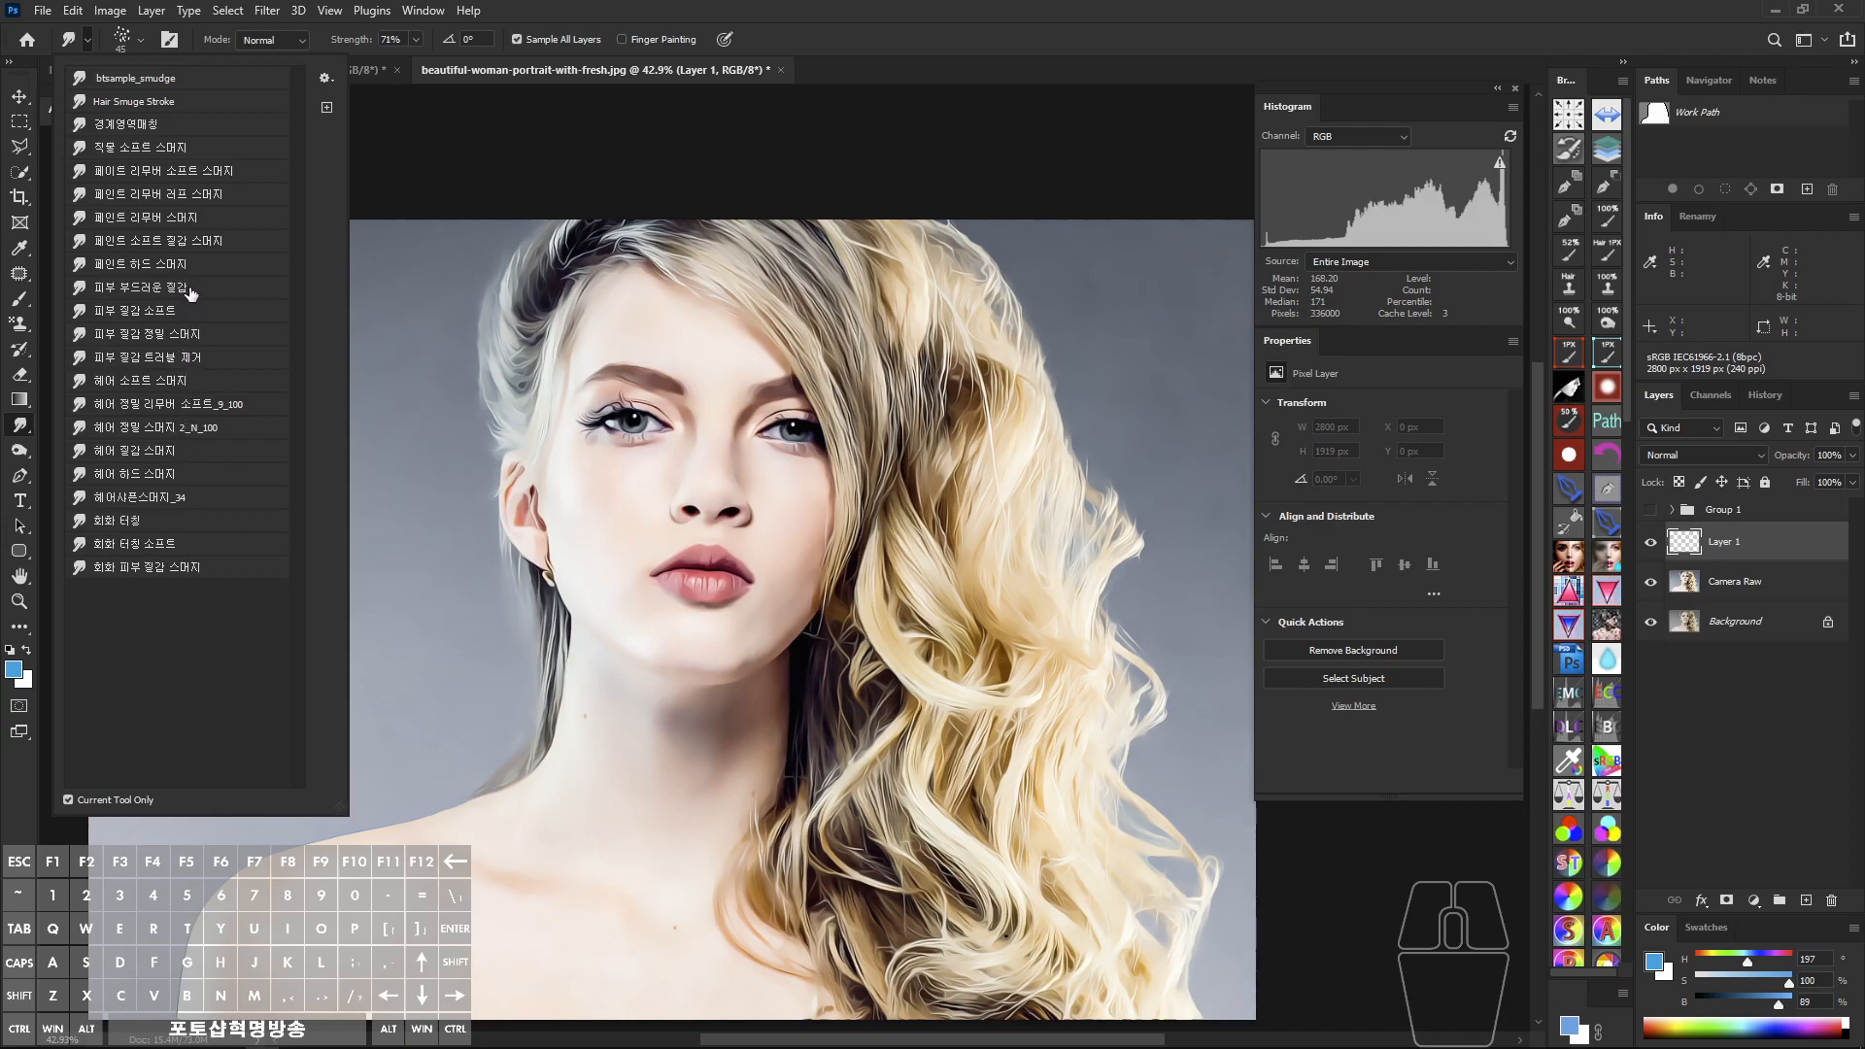
left_click(194, 455)
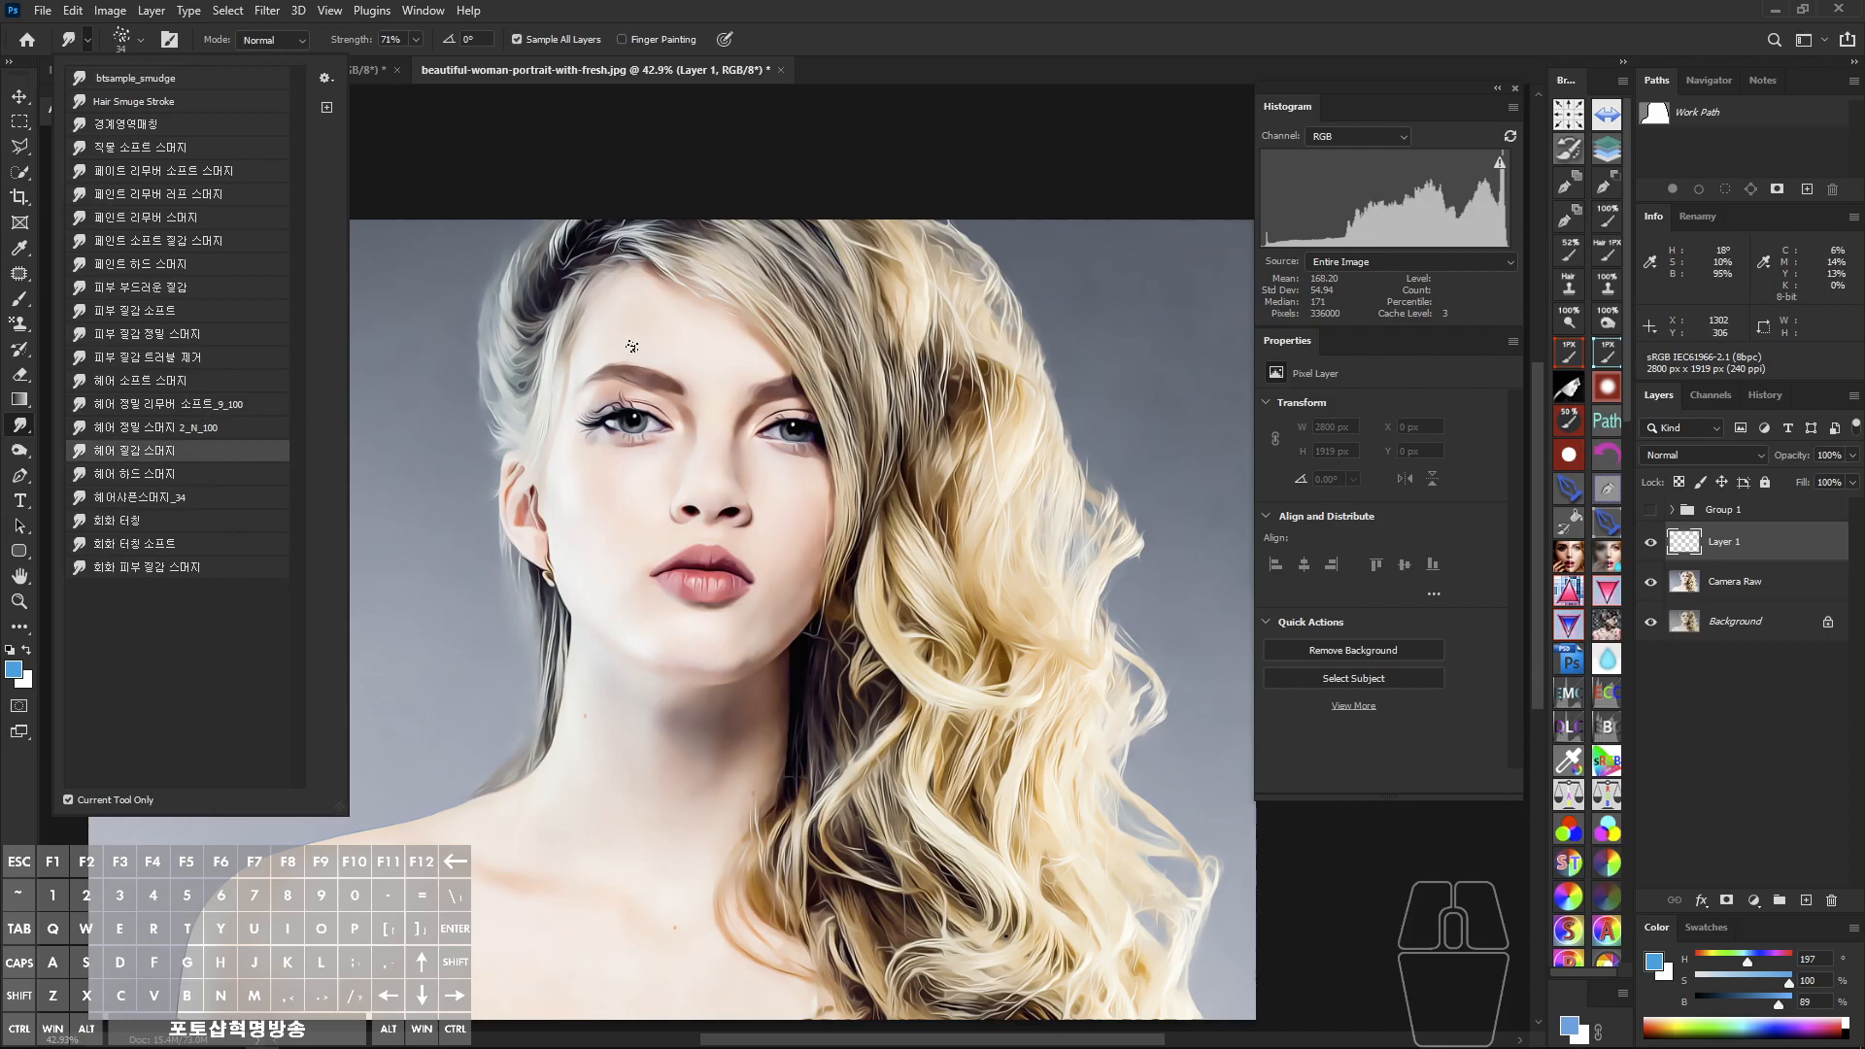
left_click(200, 476)
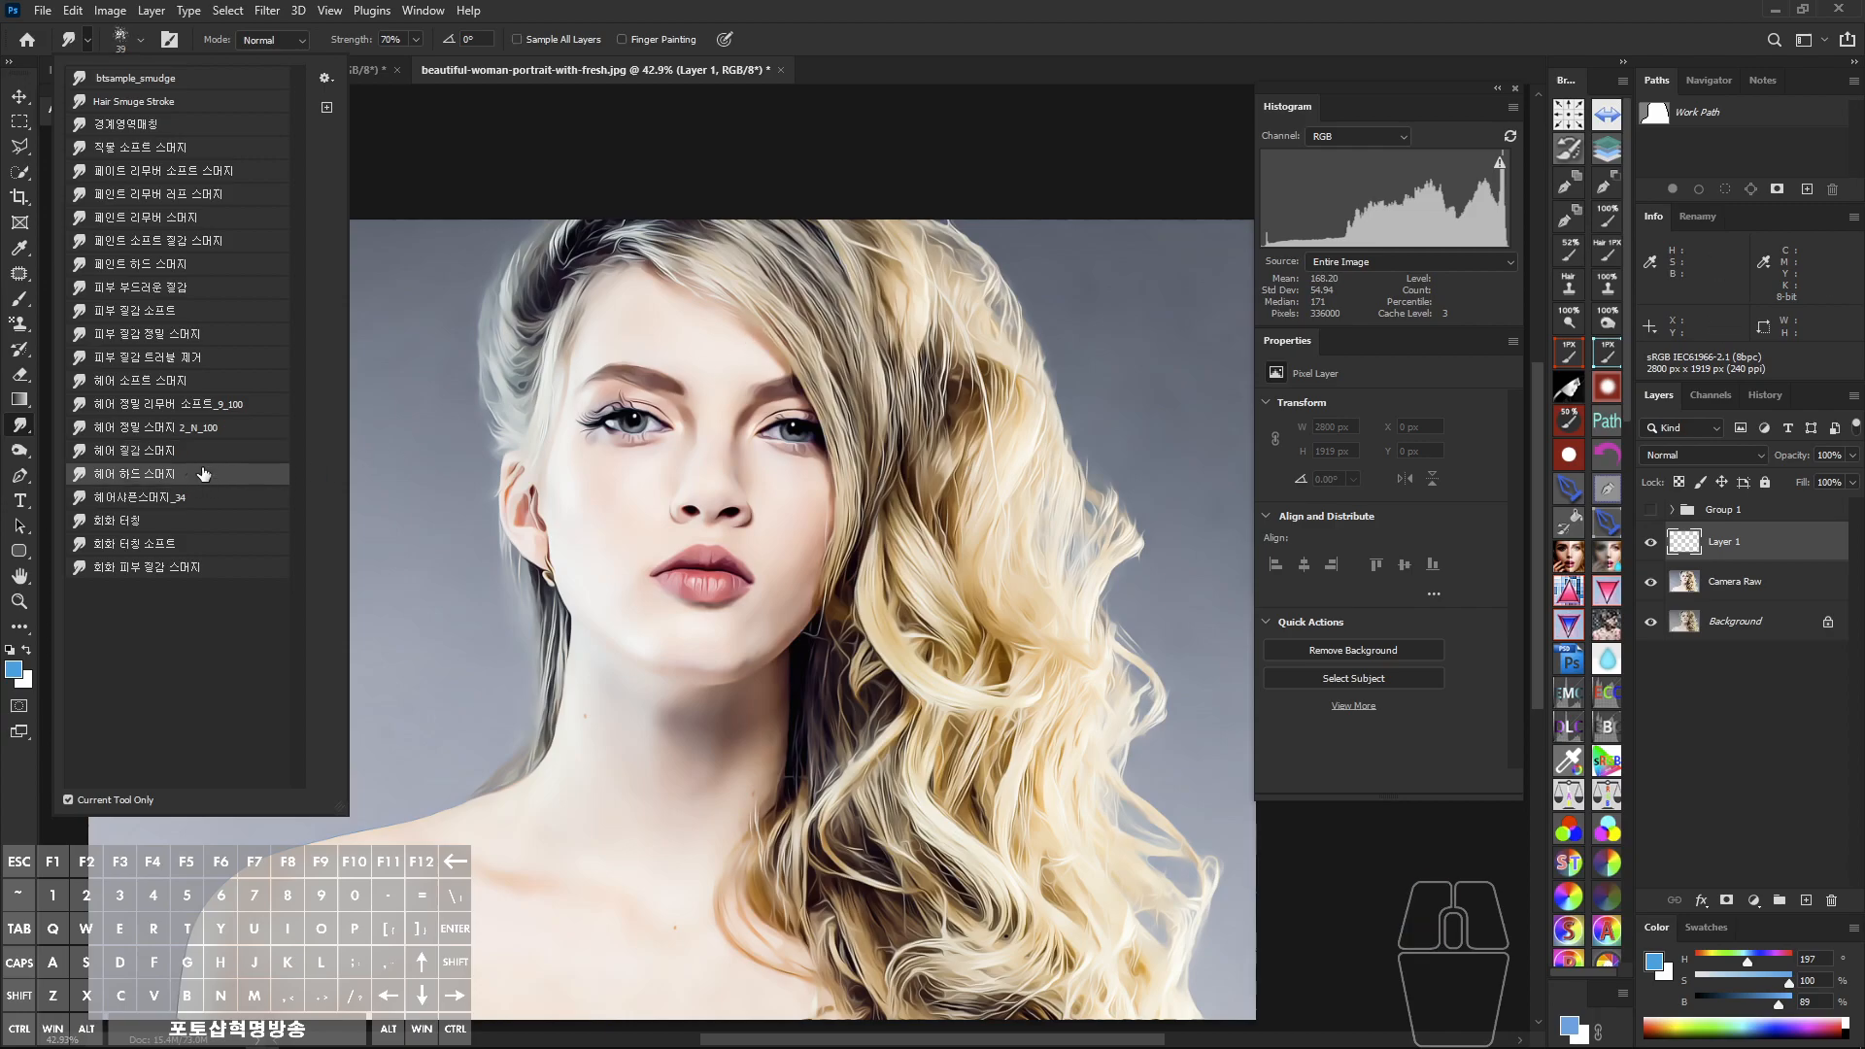
left_click(204, 450)
Step: Enlarge the smudge brush to 70 px and smudge the dark hair section beside the face downward along its strands
left_click(891, 435)
left_click(967, 422, "ctrl")
key("bracketright")
key("bracketright")
key("bracketright")
key("bracketright")
key("bracketright")
mouse_move(881, 524)
left_mouse_down()
mouse_move(803, 397)
mouse_move(847, 472)
mouse_move(864, 445)
mouse_move(827, 443)
mouse_move(854, 443)
left_mouse_up()
mouse_move(803, 309)
left_mouse_down()
mouse_move(811, 414)
mouse_move(777, 471)
left_mouse_up()
mouse_move(821, 368)
left_mouse_down()
mouse_move(772, 500)
mouse_move(806, 636)
left_mouse_up()
mouse_move(824, 299)
left_mouse_down()
mouse_move(851, 388)
mouse_move(817, 518)
mouse_move(831, 630)
left_mouse_up()
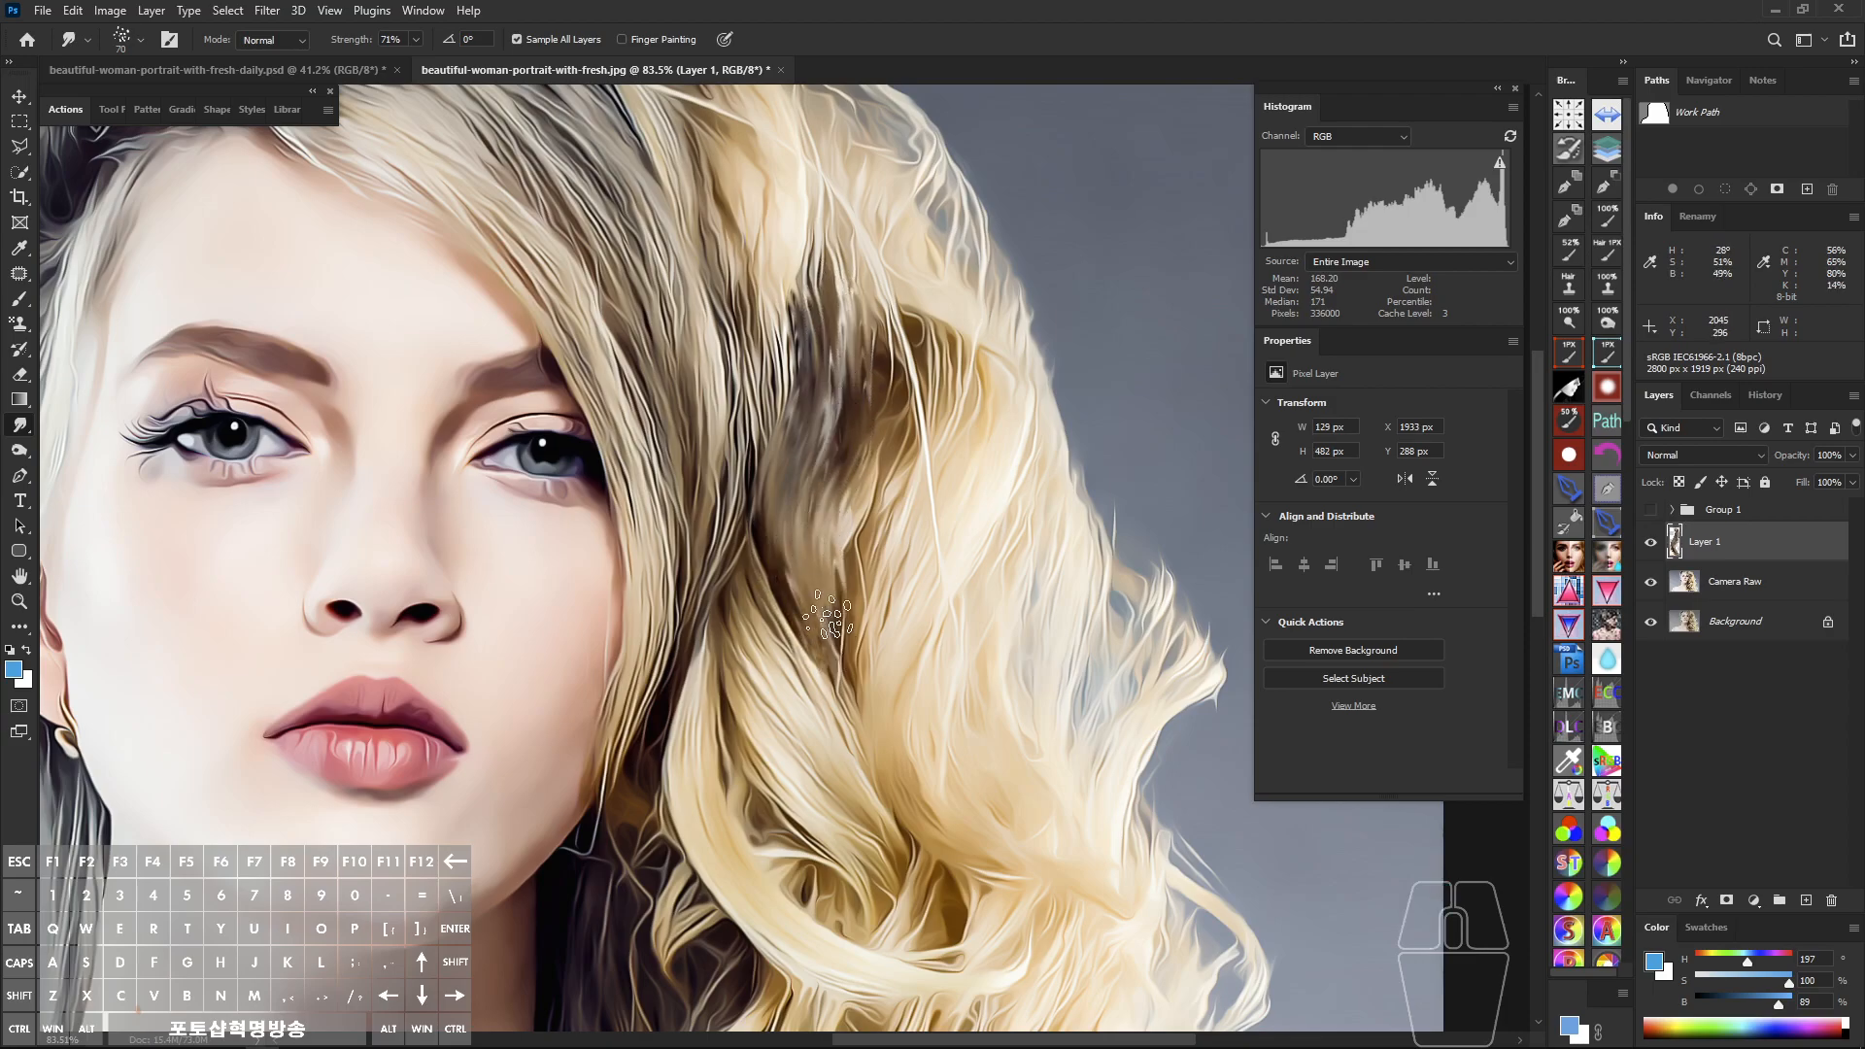
Step: Smooth the full width of the dark hair section with long smudge strokes from its top to its narrowing tip
mouse_move(847, 292)
left_mouse_down()
mouse_move(855, 385)
mouse_move(809, 507)
left_mouse_up()
left_click_drag(861, 345, 821, 578)
mouse_move(812, 282)
left_mouse_down()
mouse_move(789, 464)
mouse_move(799, 598)
left_mouse_up()
mouse_move(874, 297)
left_mouse_down()
mouse_move(867, 485)
mouse_move(831, 631)
mouse_move(845, 694)
left_mouse_up()
left_click_drag(814, 316, 827, 649)
mouse_move(902, 361)
left_mouse_down()
mouse_move(909, 445)
mouse_move(843, 685)
left_mouse_up()
mouse_move(821, 284)
left_mouse_down()
mouse_move(792, 500)
mouse_move(805, 617)
mouse_move(857, 704)
left_mouse_up()
mouse_move(848, 282)
left_mouse_down()
mouse_move(906, 392)
mouse_move(853, 584)
mouse_move(855, 701)
left_mouse_up()
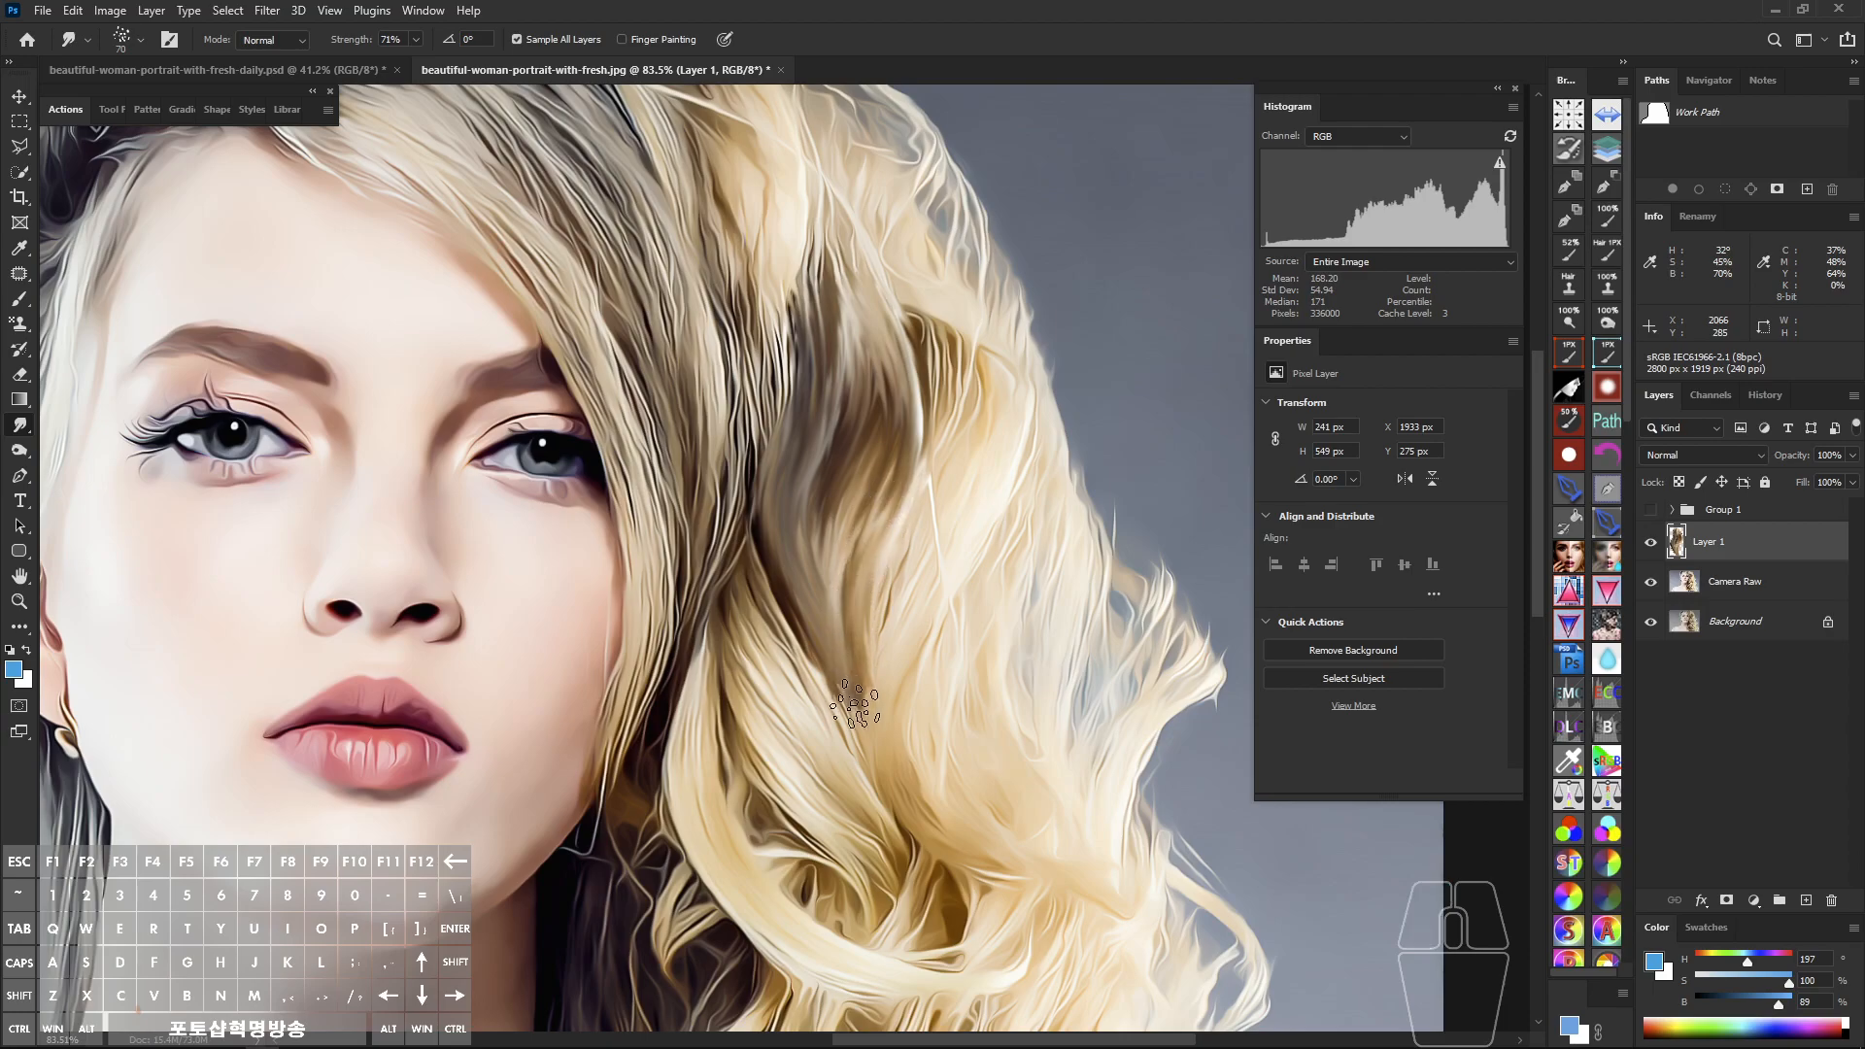
mouse_move(918, 321)
left_mouse_down()
mouse_move(932, 379)
mouse_move(852, 612)
mouse_move(860, 643)
left_mouse_up()
mouse_move(837, 284)
left_mouse_down()
mouse_move(863, 400)
mouse_move(812, 595)
mouse_move(814, 274)
mouse_move(823, 418)
mouse_move(780, 525)
mouse_move(791, 594)
mouse_move(854, 723)
left_mouse_up()
mouse_move(831, 284)
left_mouse_down()
mouse_move(850, 384)
mouse_move(804, 509)
mouse_move(841, 679)
left_mouse_up()
left_click_drag(849, 386, 903, 387)
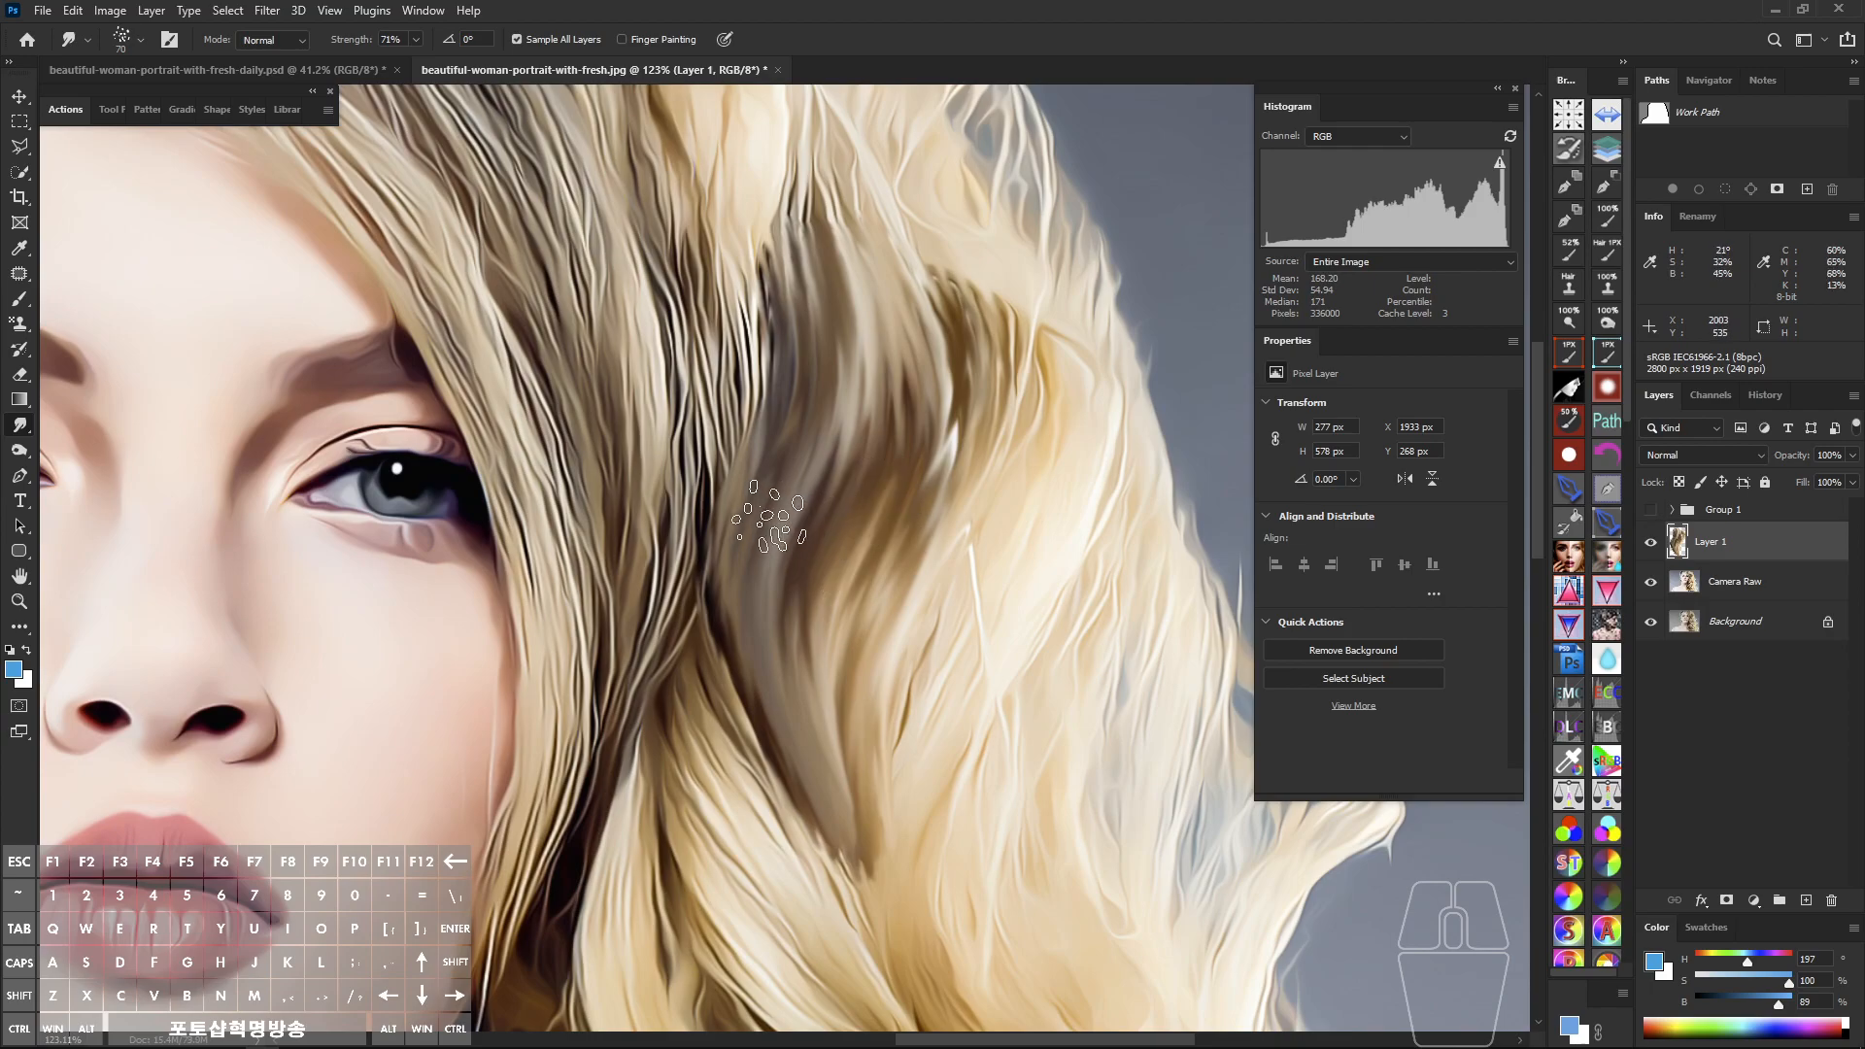
key("alt")
mouse_move(731, 491)
left_mouse_down()
mouse_move(948, 527)
mouse_move(736, 507)
left_mouse_up()
mouse_move(641, 151)
left_mouse_down()
mouse_move(577, 317)
mouse_move(696, 645)
mouse_move(568, 703)
left_mouse_up()
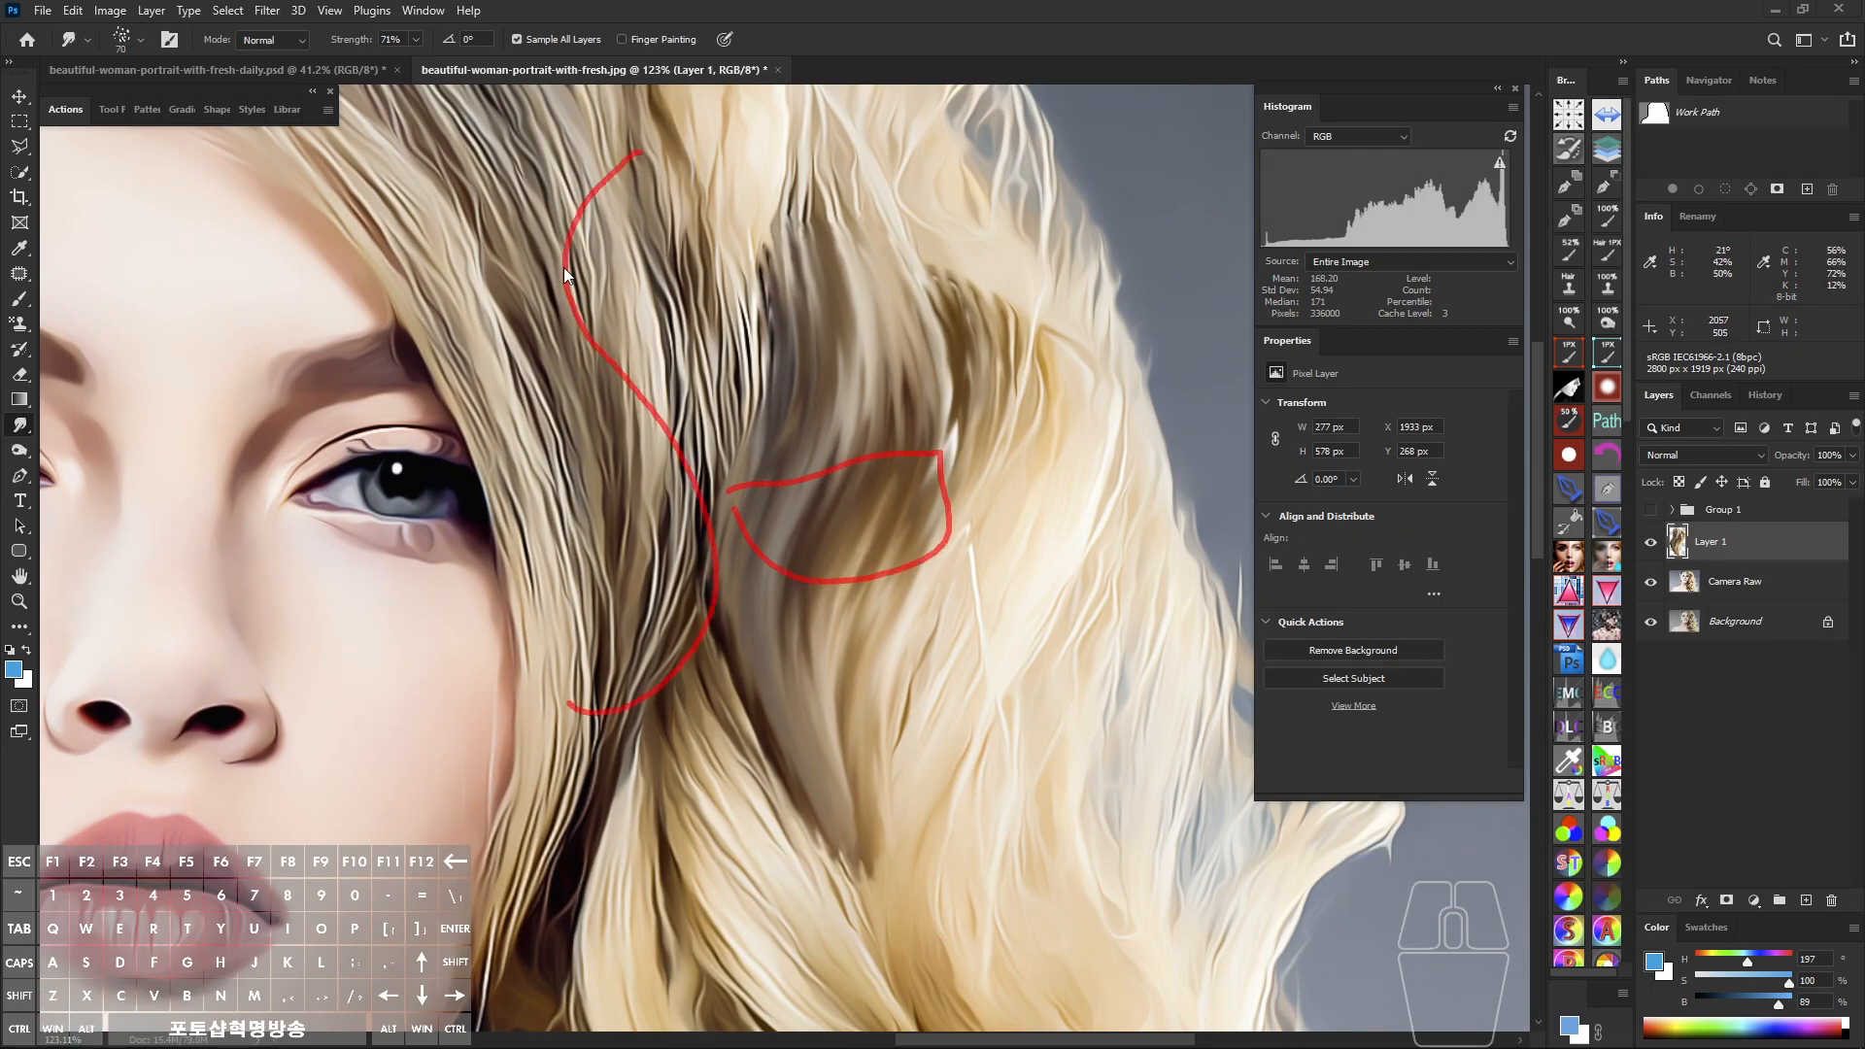
left_click_drag(524, 249, 590, 287)
left_click_drag(529, 243, 529, 301)
mouse_move(686, 485)
left_mouse_down()
mouse_move(725, 562)
mouse_move(660, 490)
left_mouse_up()
key("Escape")
left_click_drag(799, 395, 777, 393)
key("ctrl+alt+z")
left_click_drag(459, 203, 539, 229)
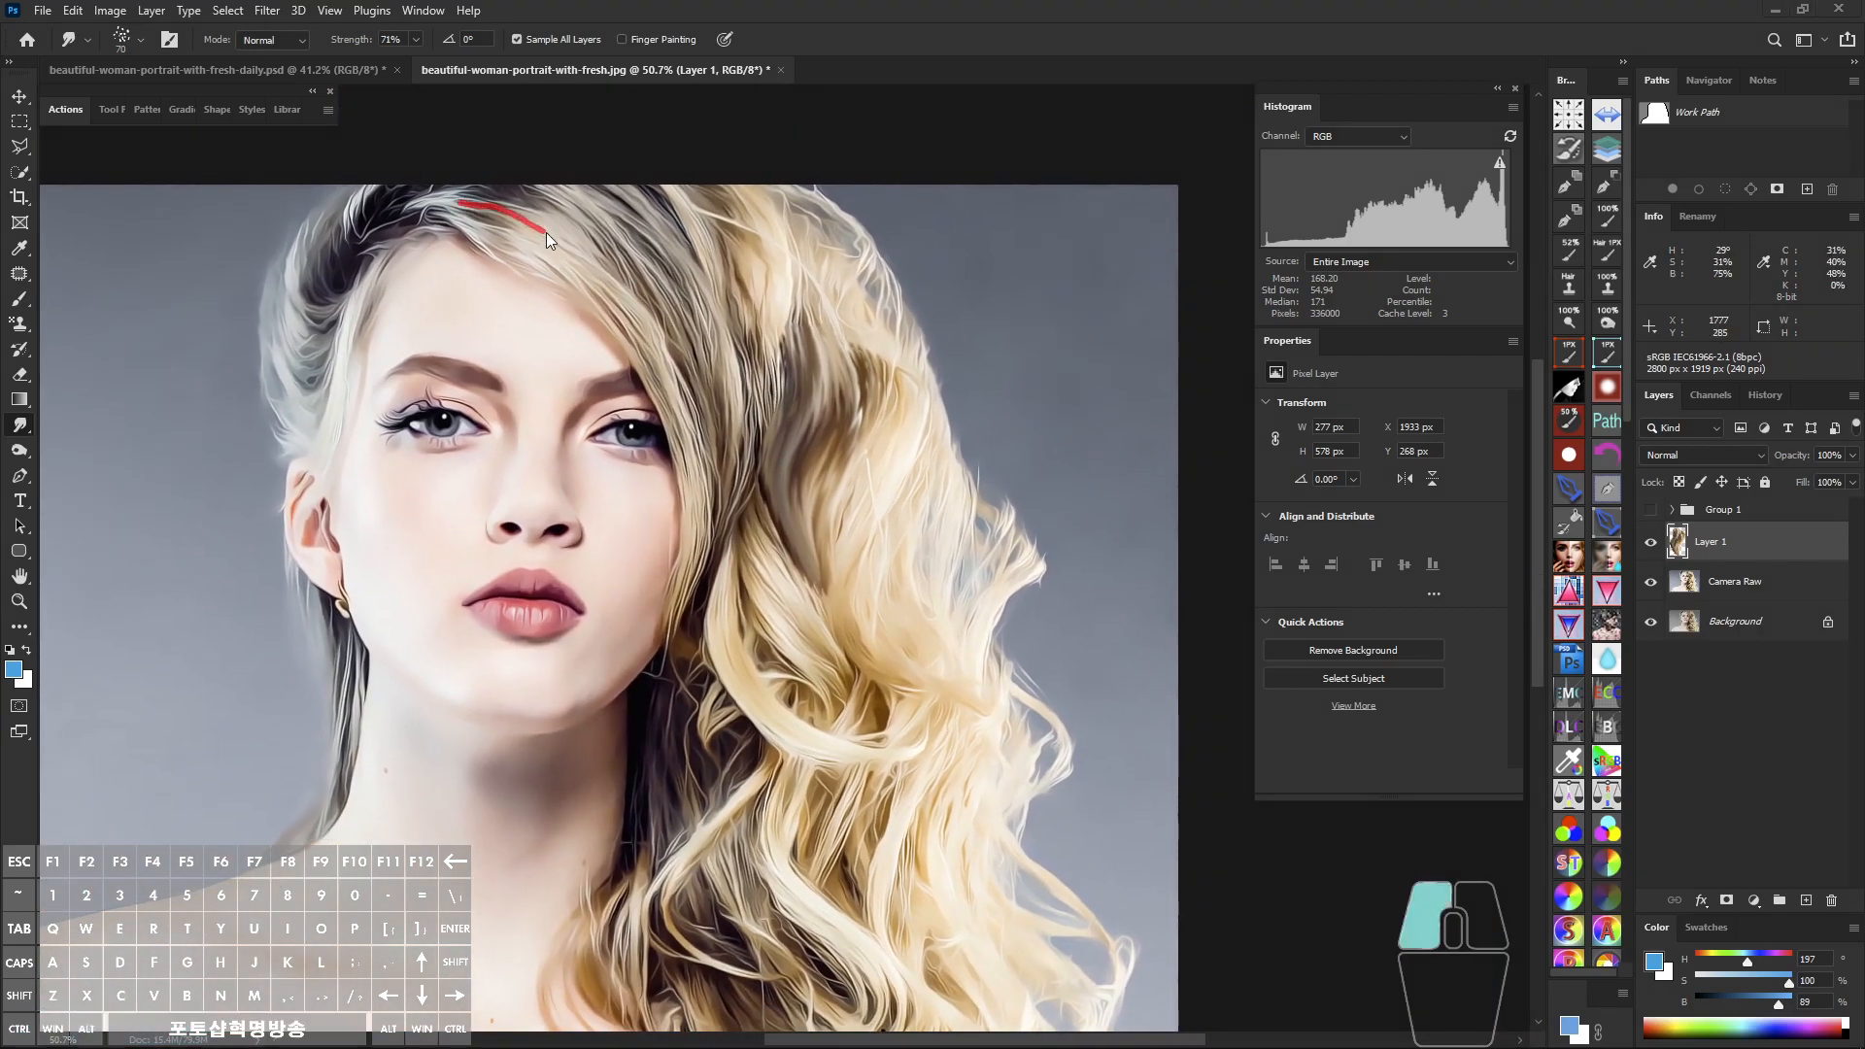
mouse_move(679, 360)
left_mouse_down()
mouse_move(692, 596)
mouse_move(658, 696)
left_mouse_up()
left_click_drag(592, 290, 655, 260)
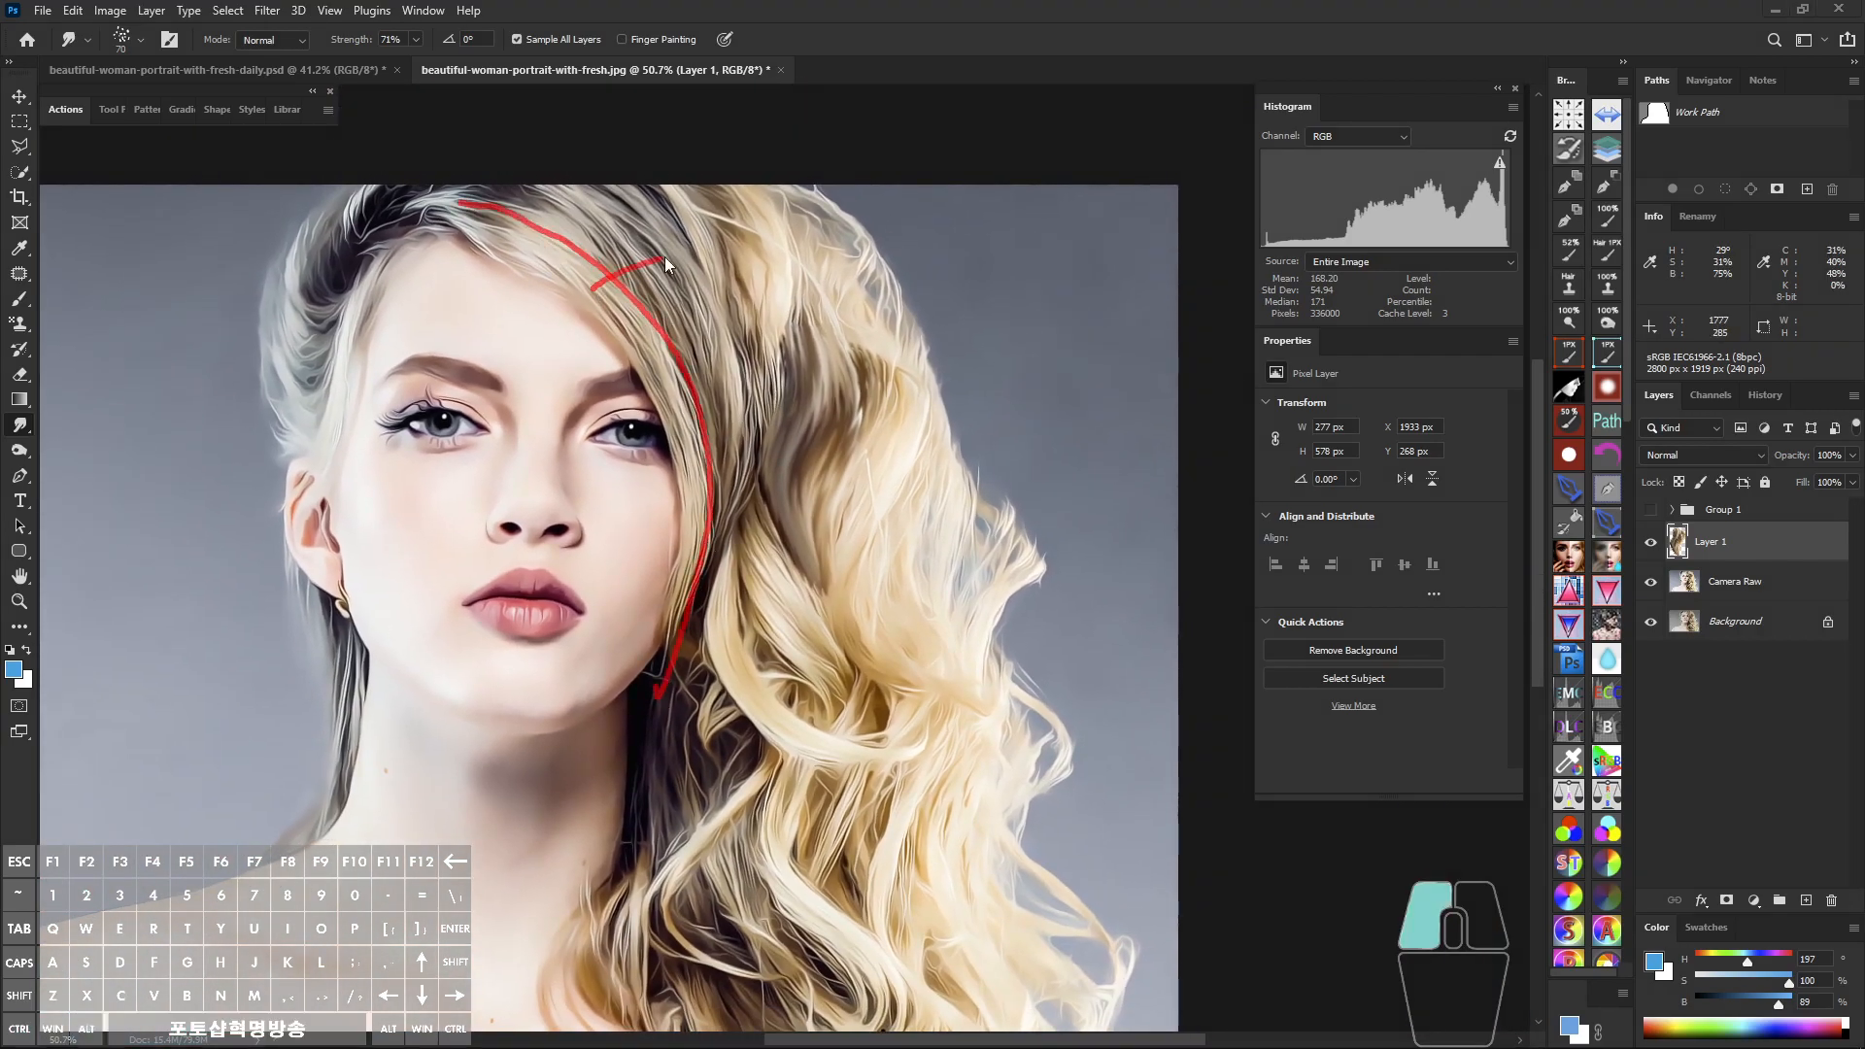
mouse_move(768, 258)
left_mouse_down()
mouse_move(610, 324)
mouse_move(669, 247)
left_mouse_up()
left_click_drag(765, 448, 835, 430)
left_click_drag(794, 311, 804, 379)
left_click_drag(788, 347, 812, 340)
mouse_move(762, 447)
left_mouse_down()
mouse_move(845, 449)
mouse_move(760, 478)
left_mouse_up()
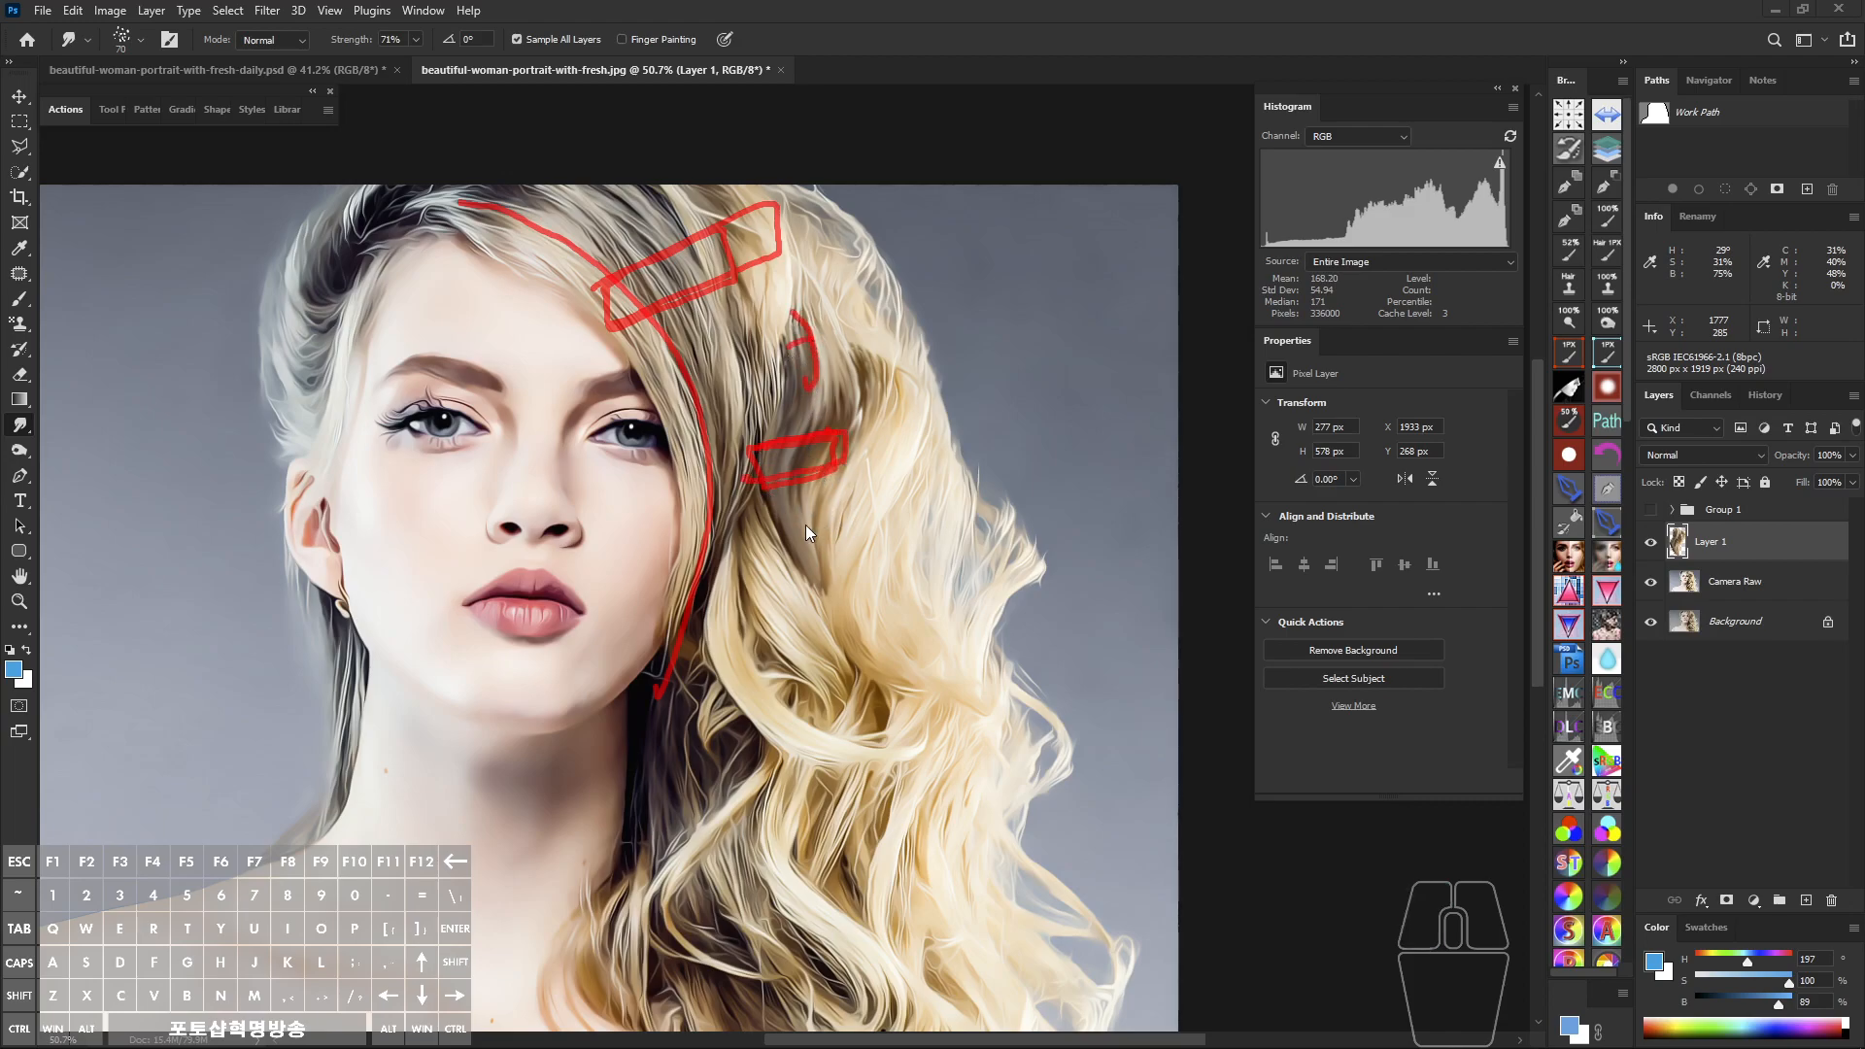
key("z")
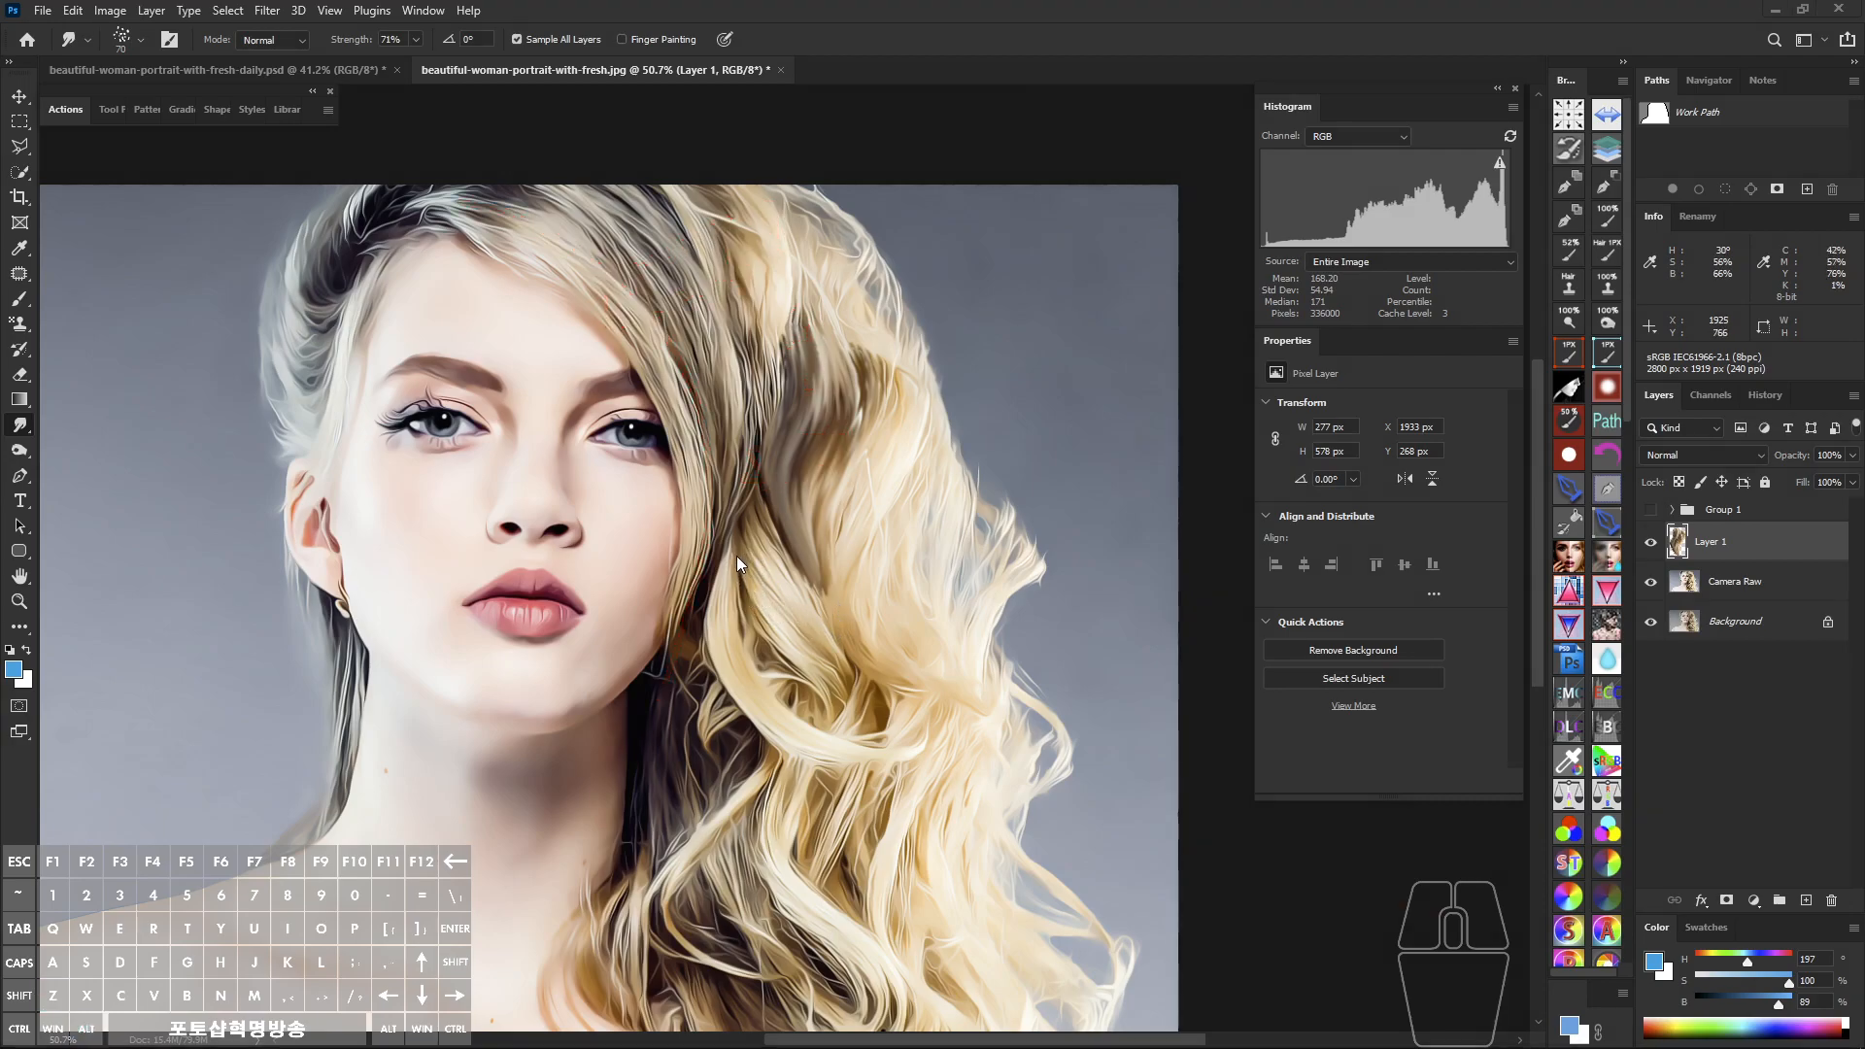
left_click_drag(735, 535, 724, 583)
left_click_drag(818, 746, 937, 784)
mouse_move(746, 722)
left_mouse_down()
mouse_move(802, 717)
mouse_move(771, 720)
left_mouse_up()
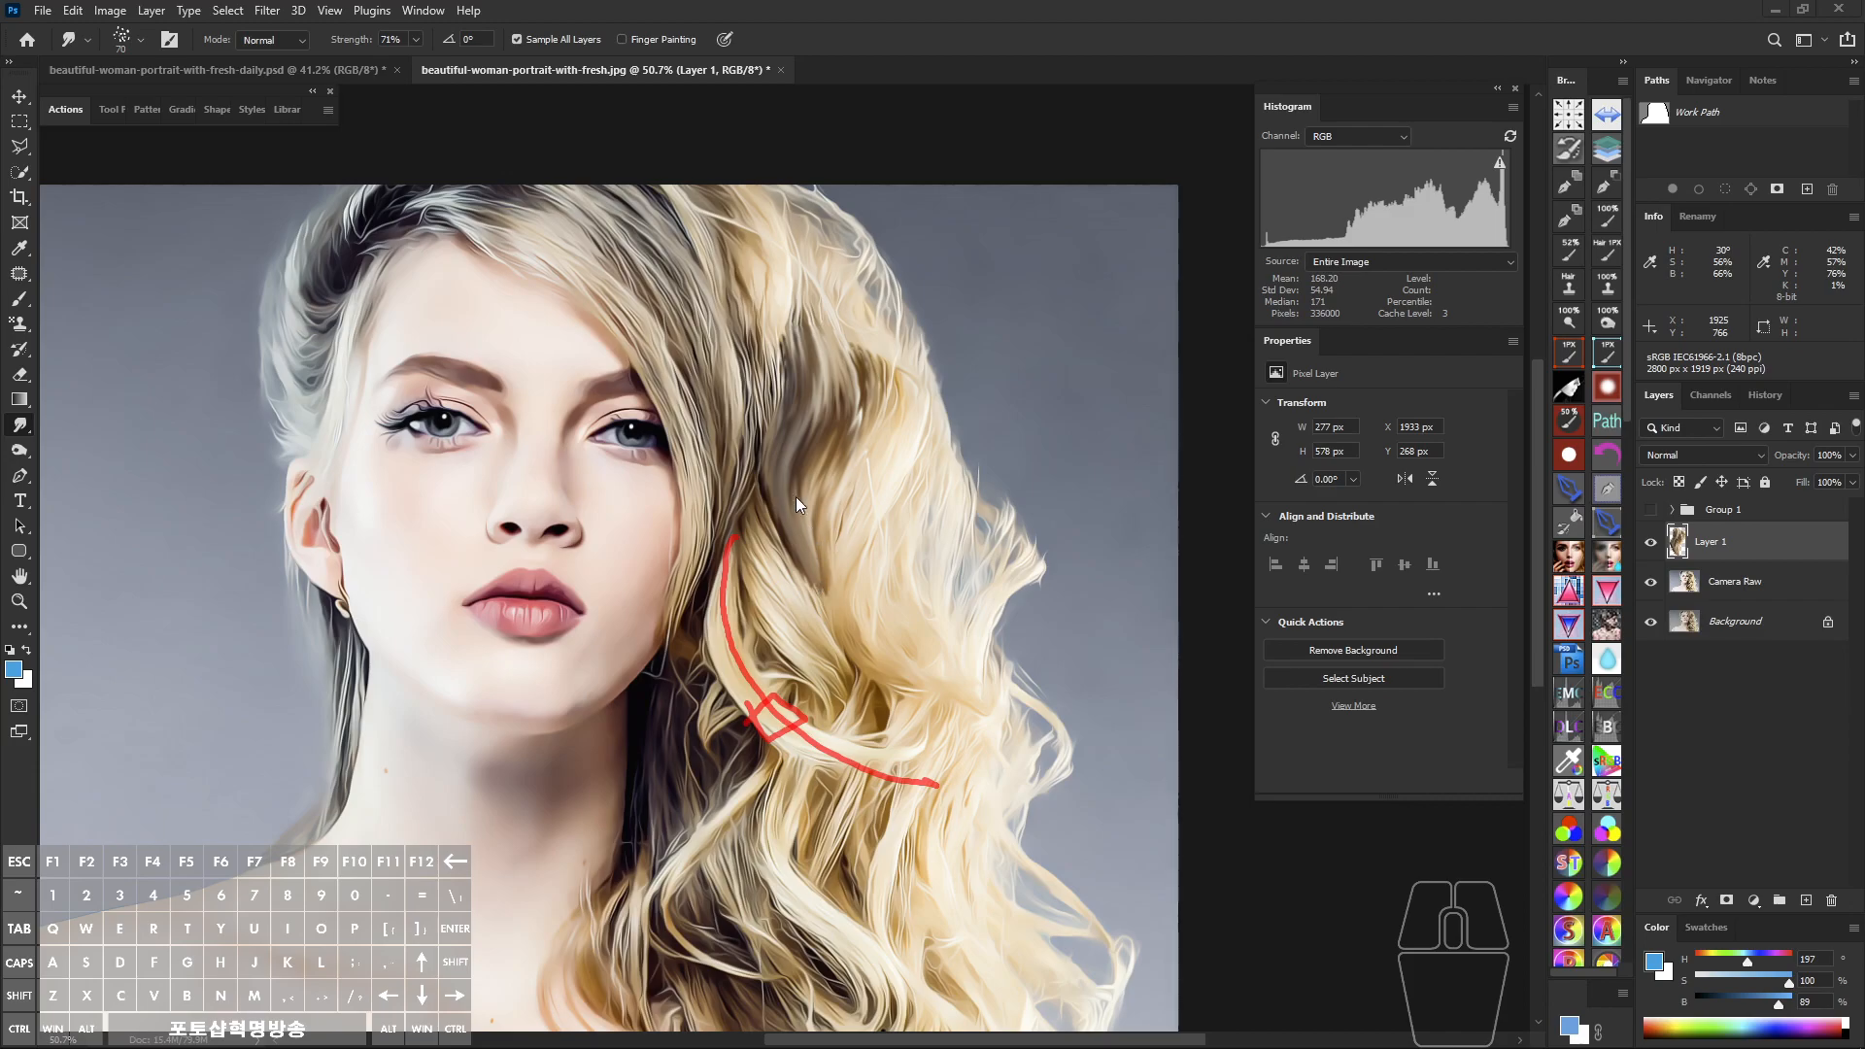
left_click_drag(602, 292, 785, 259)
left_click_drag(608, 332, 633, 259)
left_click_drag(767, 452, 765, 448)
left_click_drag(767, 615, 756, 633)
left_click_drag(874, 358, 906, 394)
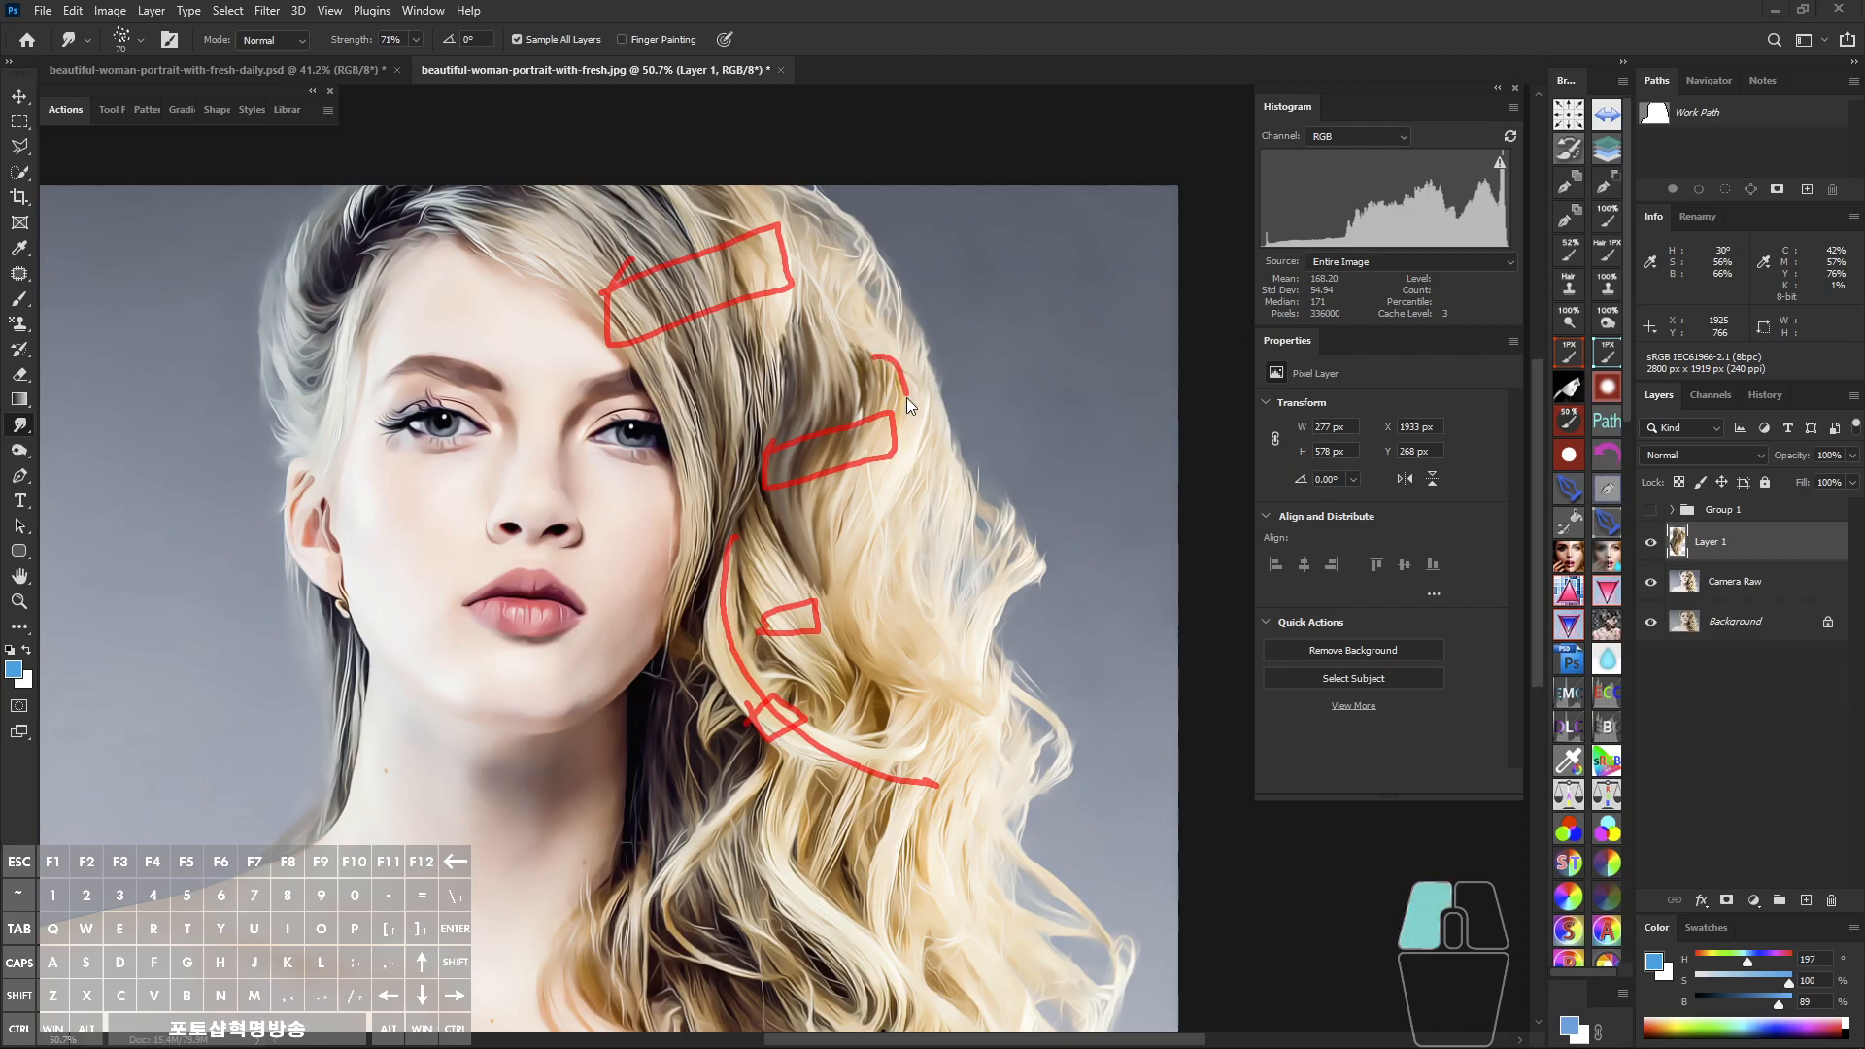
mouse_move(832, 616)
left_mouse_down()
mouse_move(974, 726)
mouse_move(884, 567)
mouse_move(833, 602)
left_mouse_up()
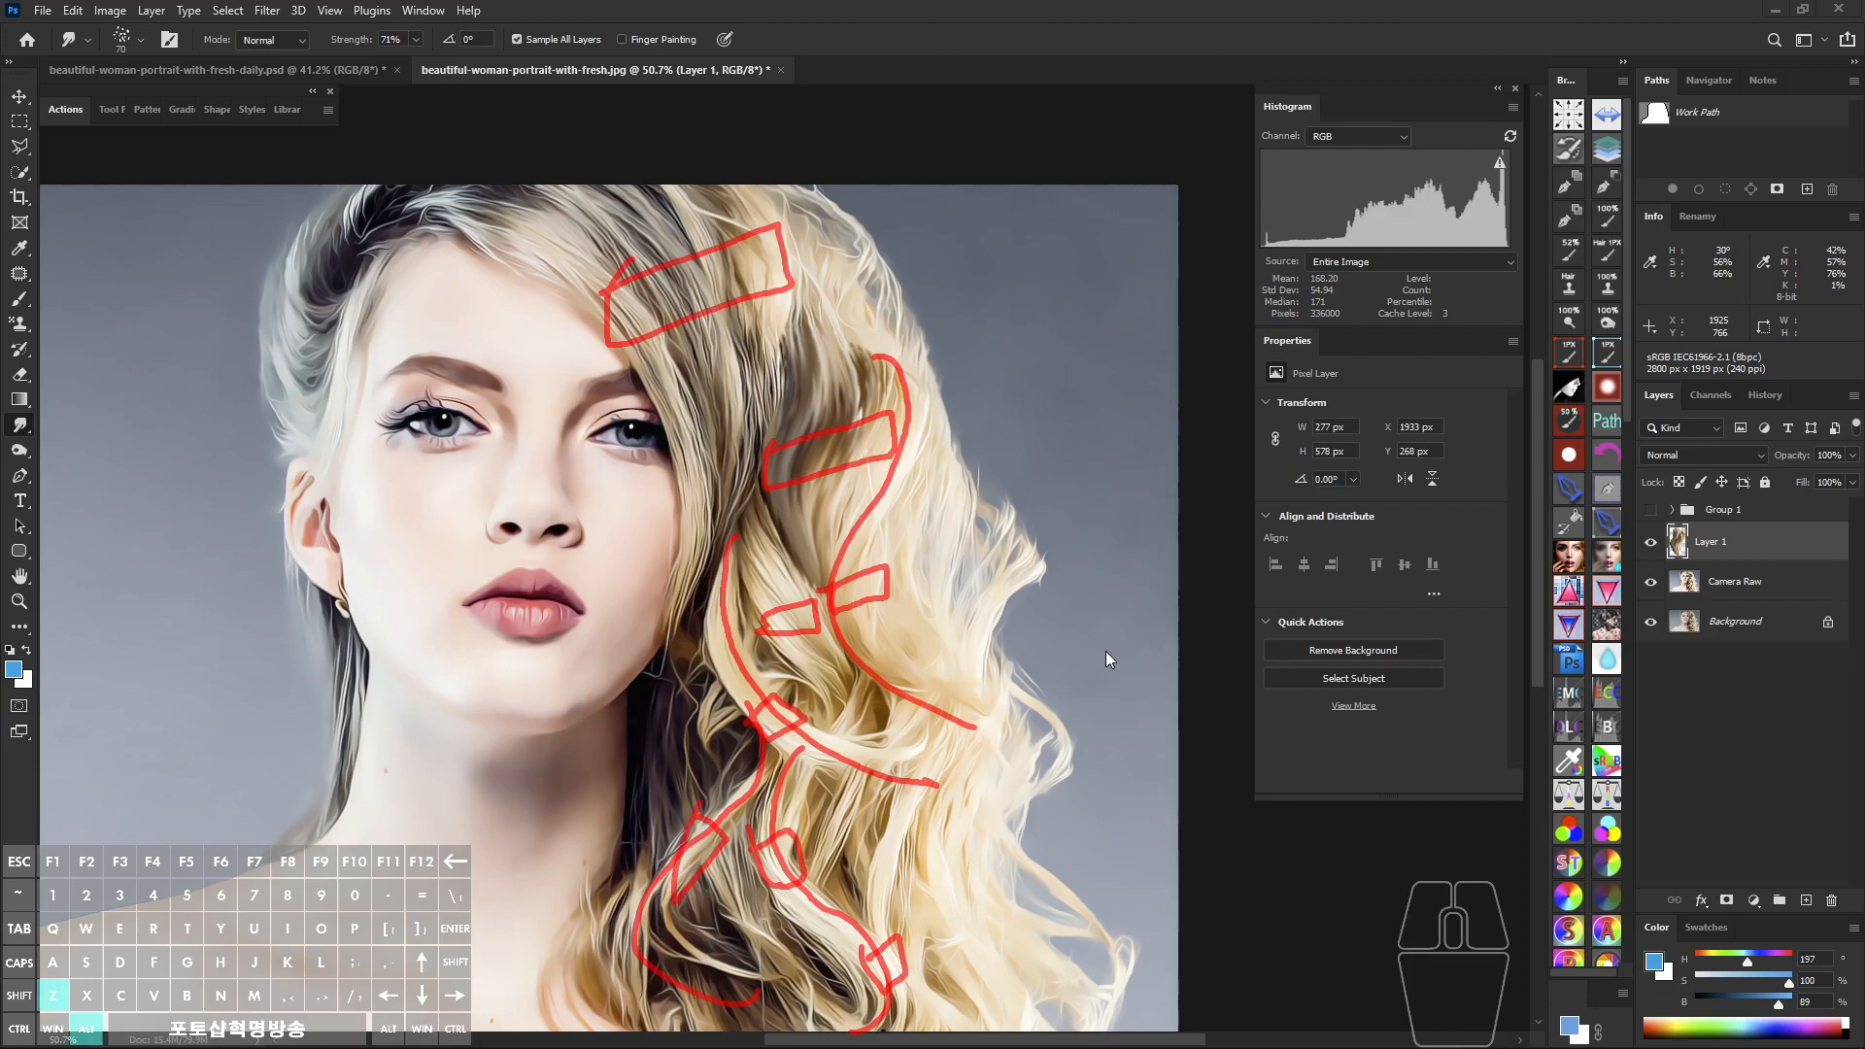
Step: Paint a band across the smudged hair section with the Brush tool in a light colour sampled from the hair highlight
mouse_move(920, 437)
left_mouse_down()
mouse_move(895, 454)
mouse_move(886, 420)
left_mouse_up()
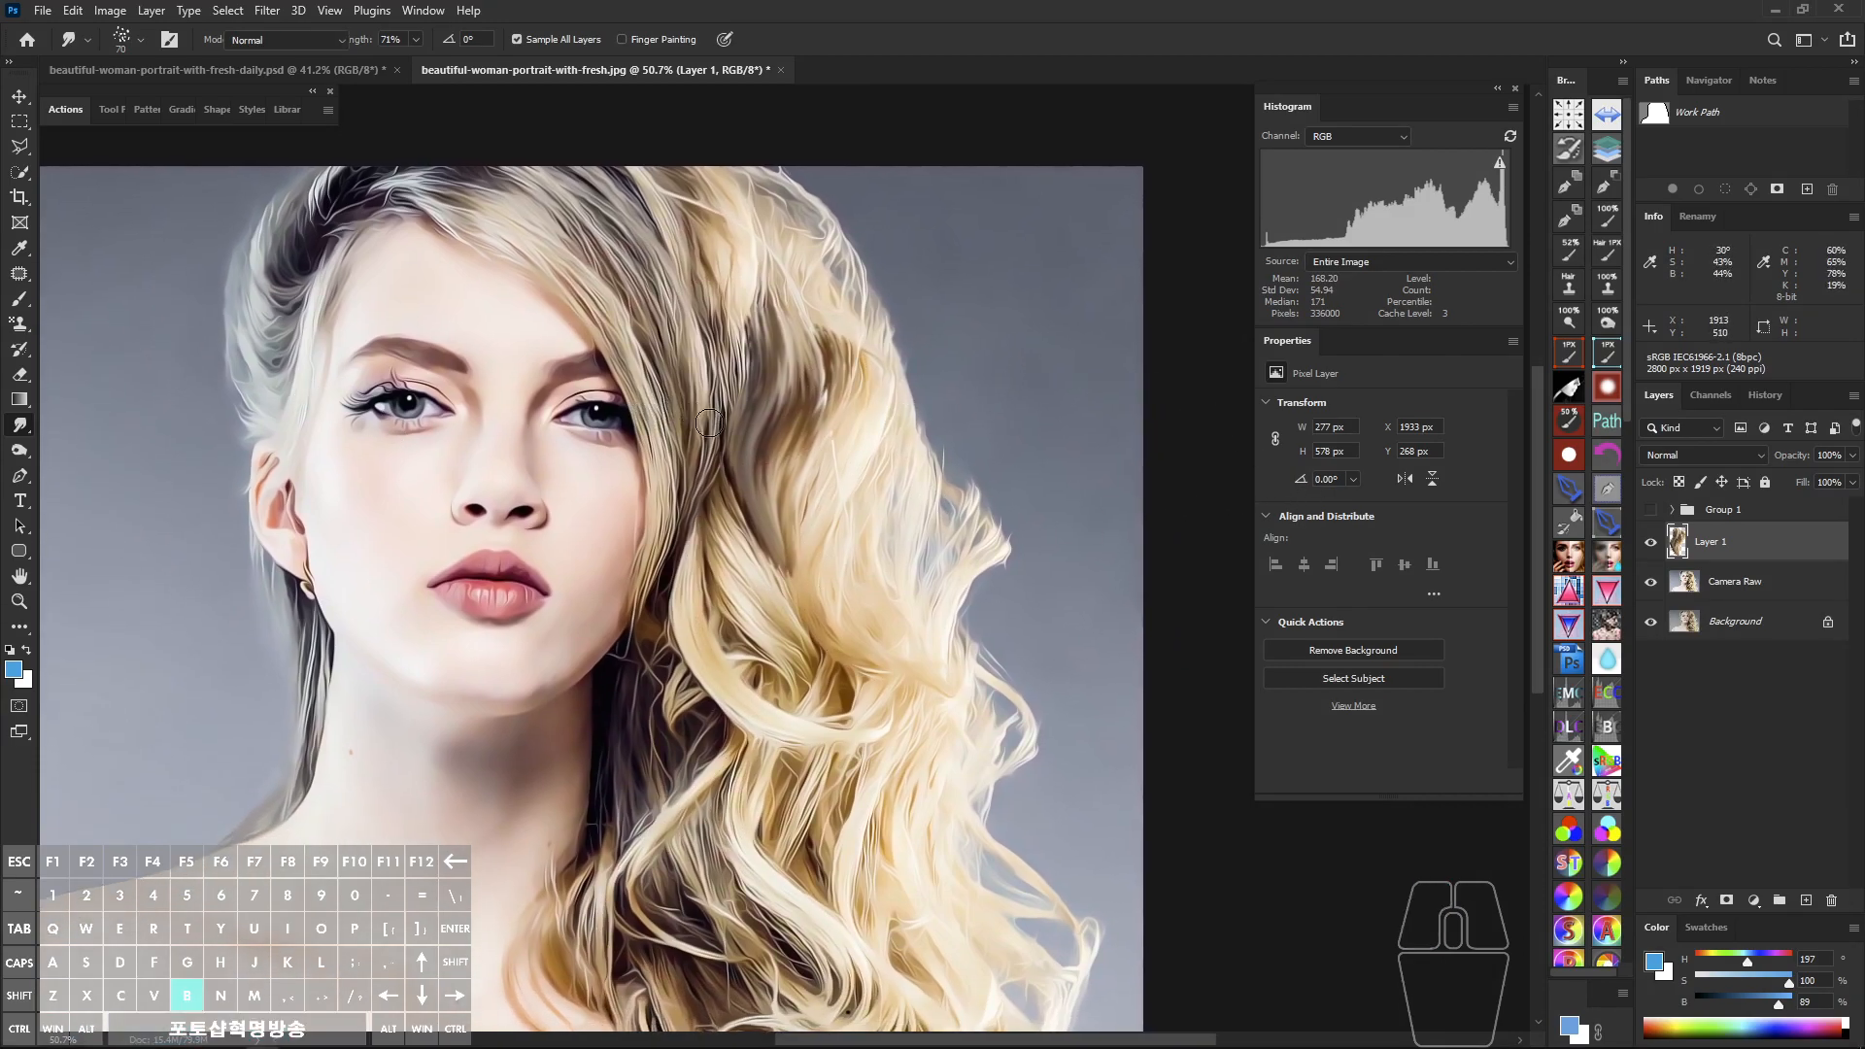
key("b")
mouse_move(814, 364)
left_mouse_down()
mouse_move(816, 389)
mouse_move(919, 425)
left_mouse_up()
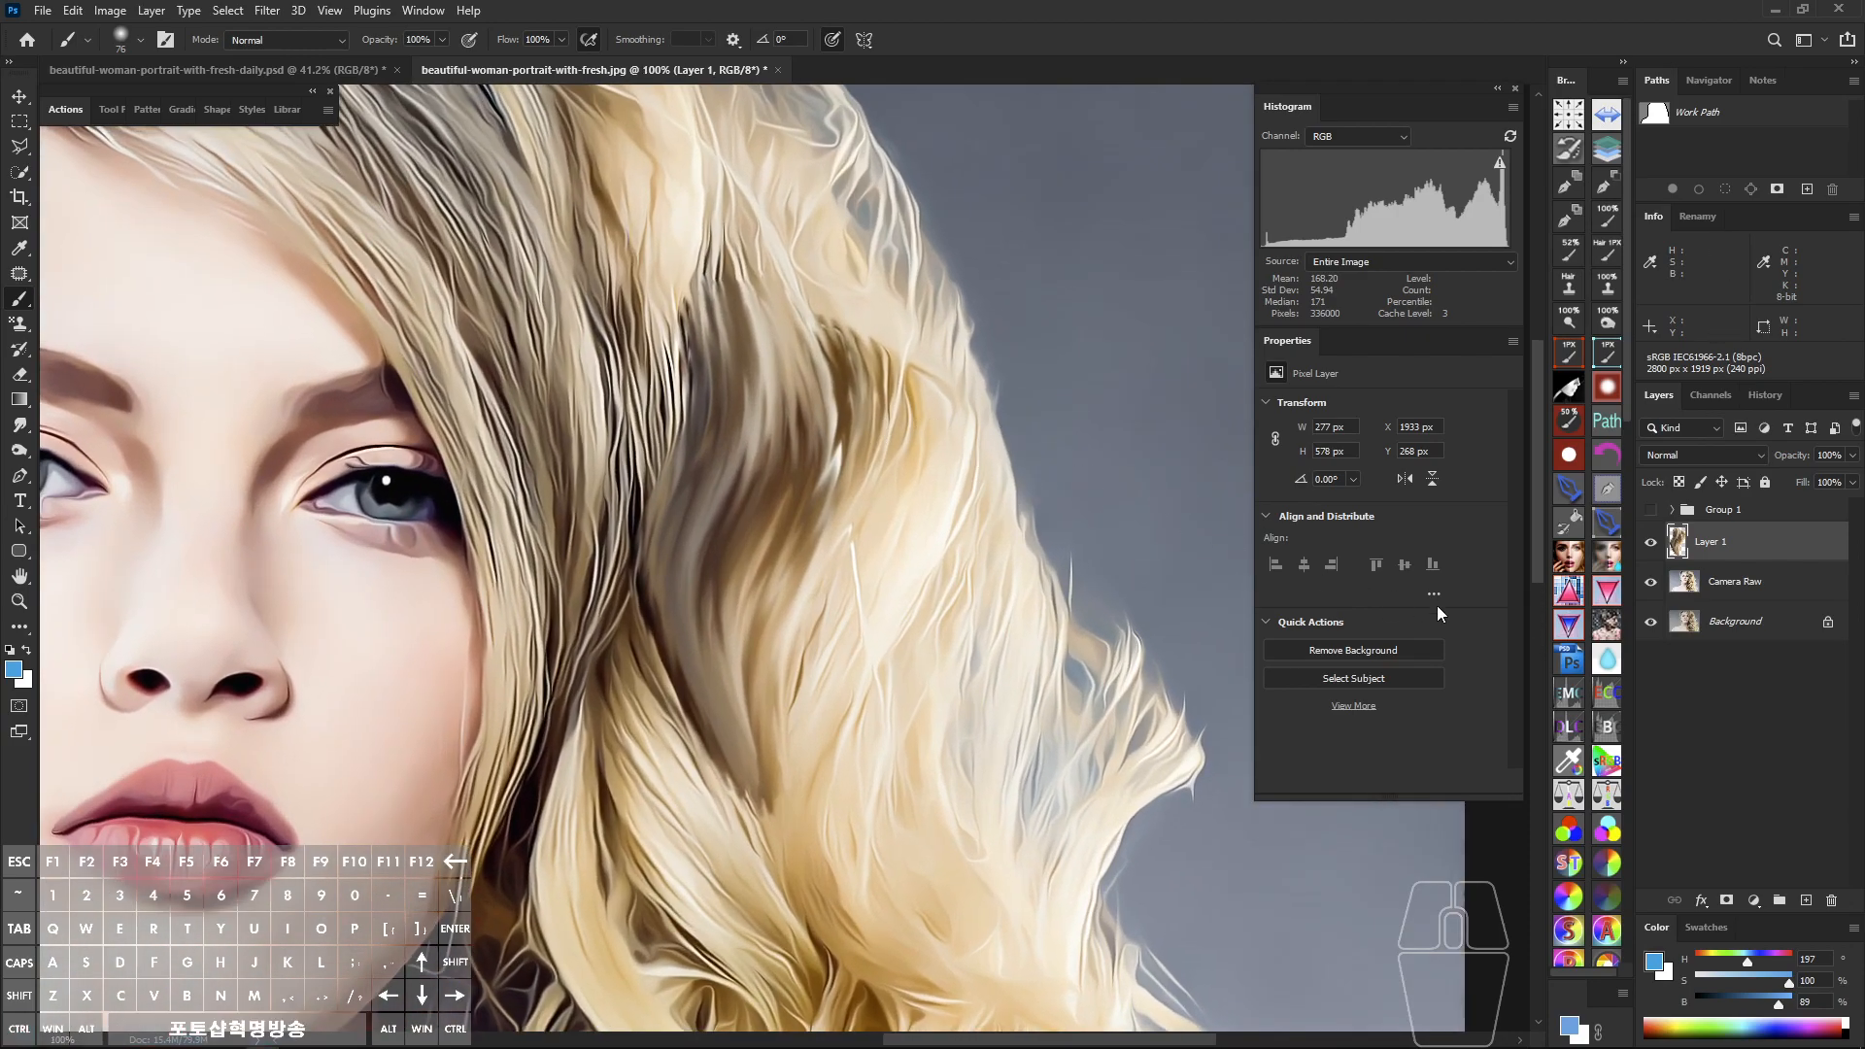
left_click_drag(824, 383, 849, 400)
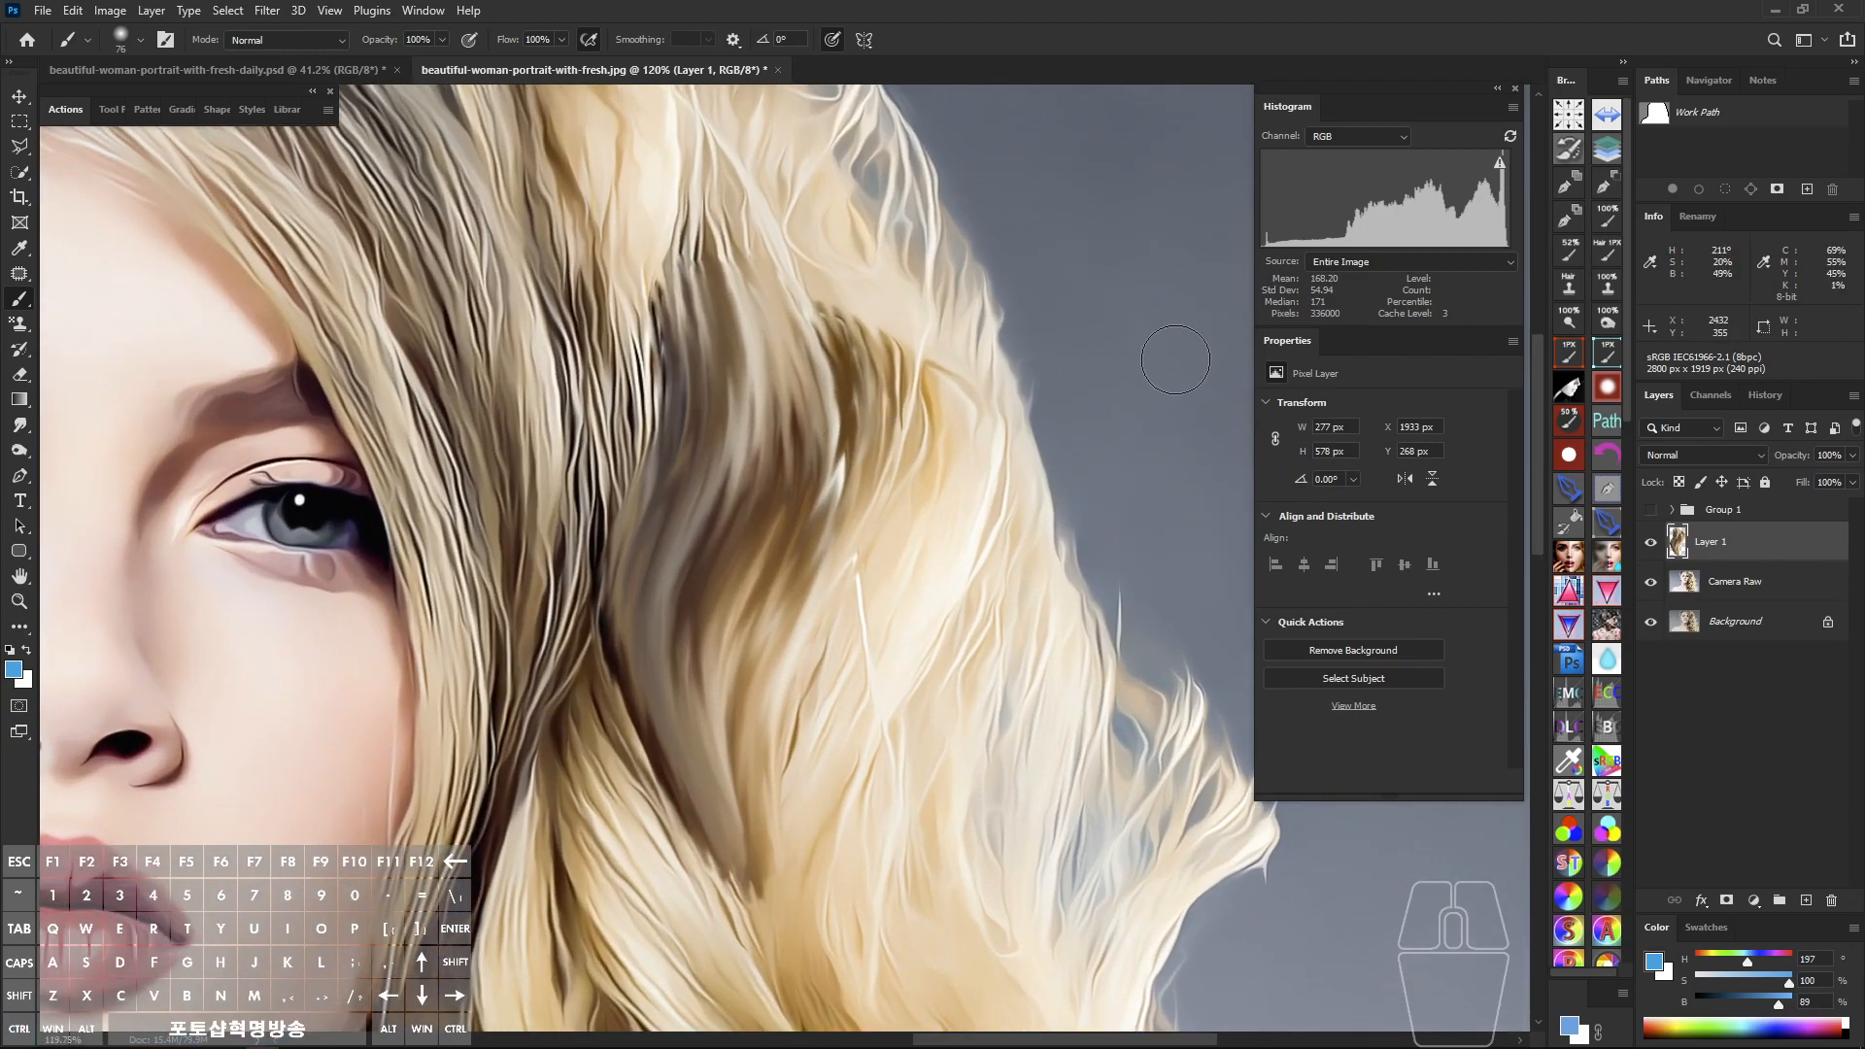
left_click(26, 648)
left_click_drag(771, 407, 807, 447)
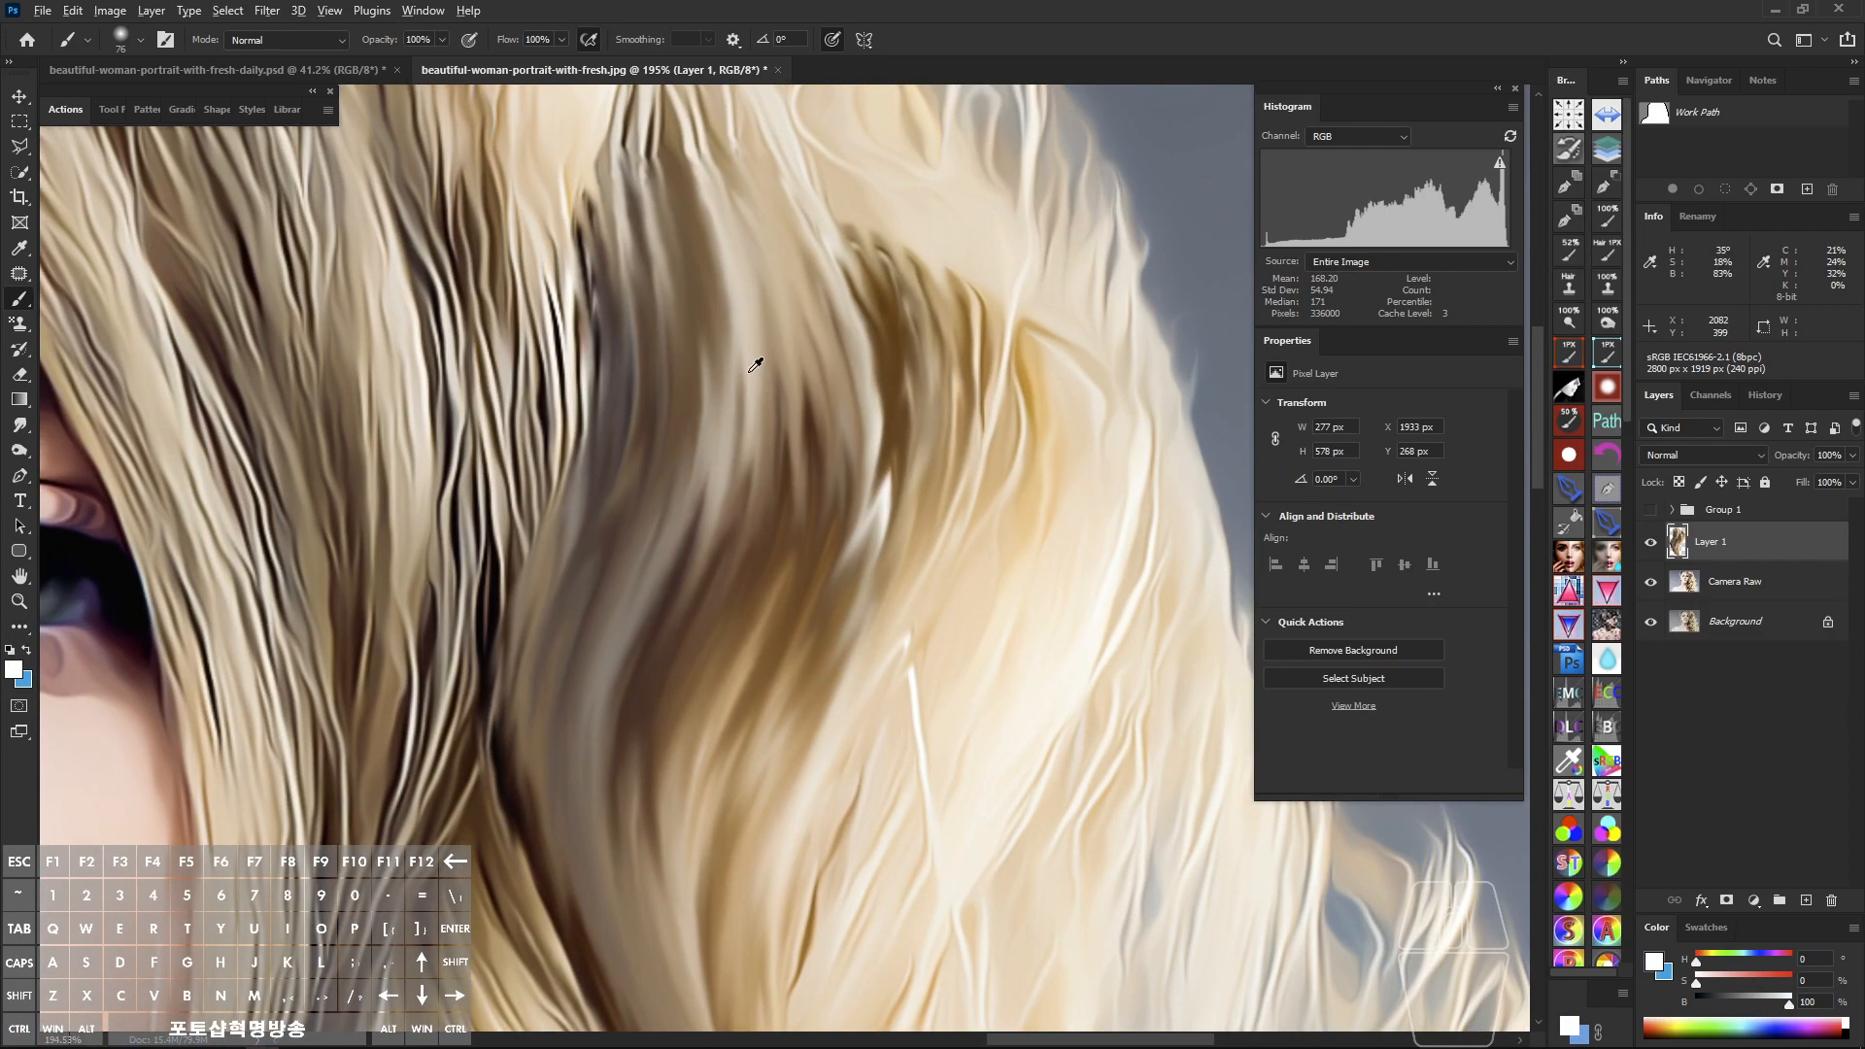
left_click(886, 504, "alt")
mouse_move(581, 571)
left_mouse_down()
mouse_move(563, 562)
mouse_move(855, 549)
mouse_move(793, 554)
left_mouse_up()
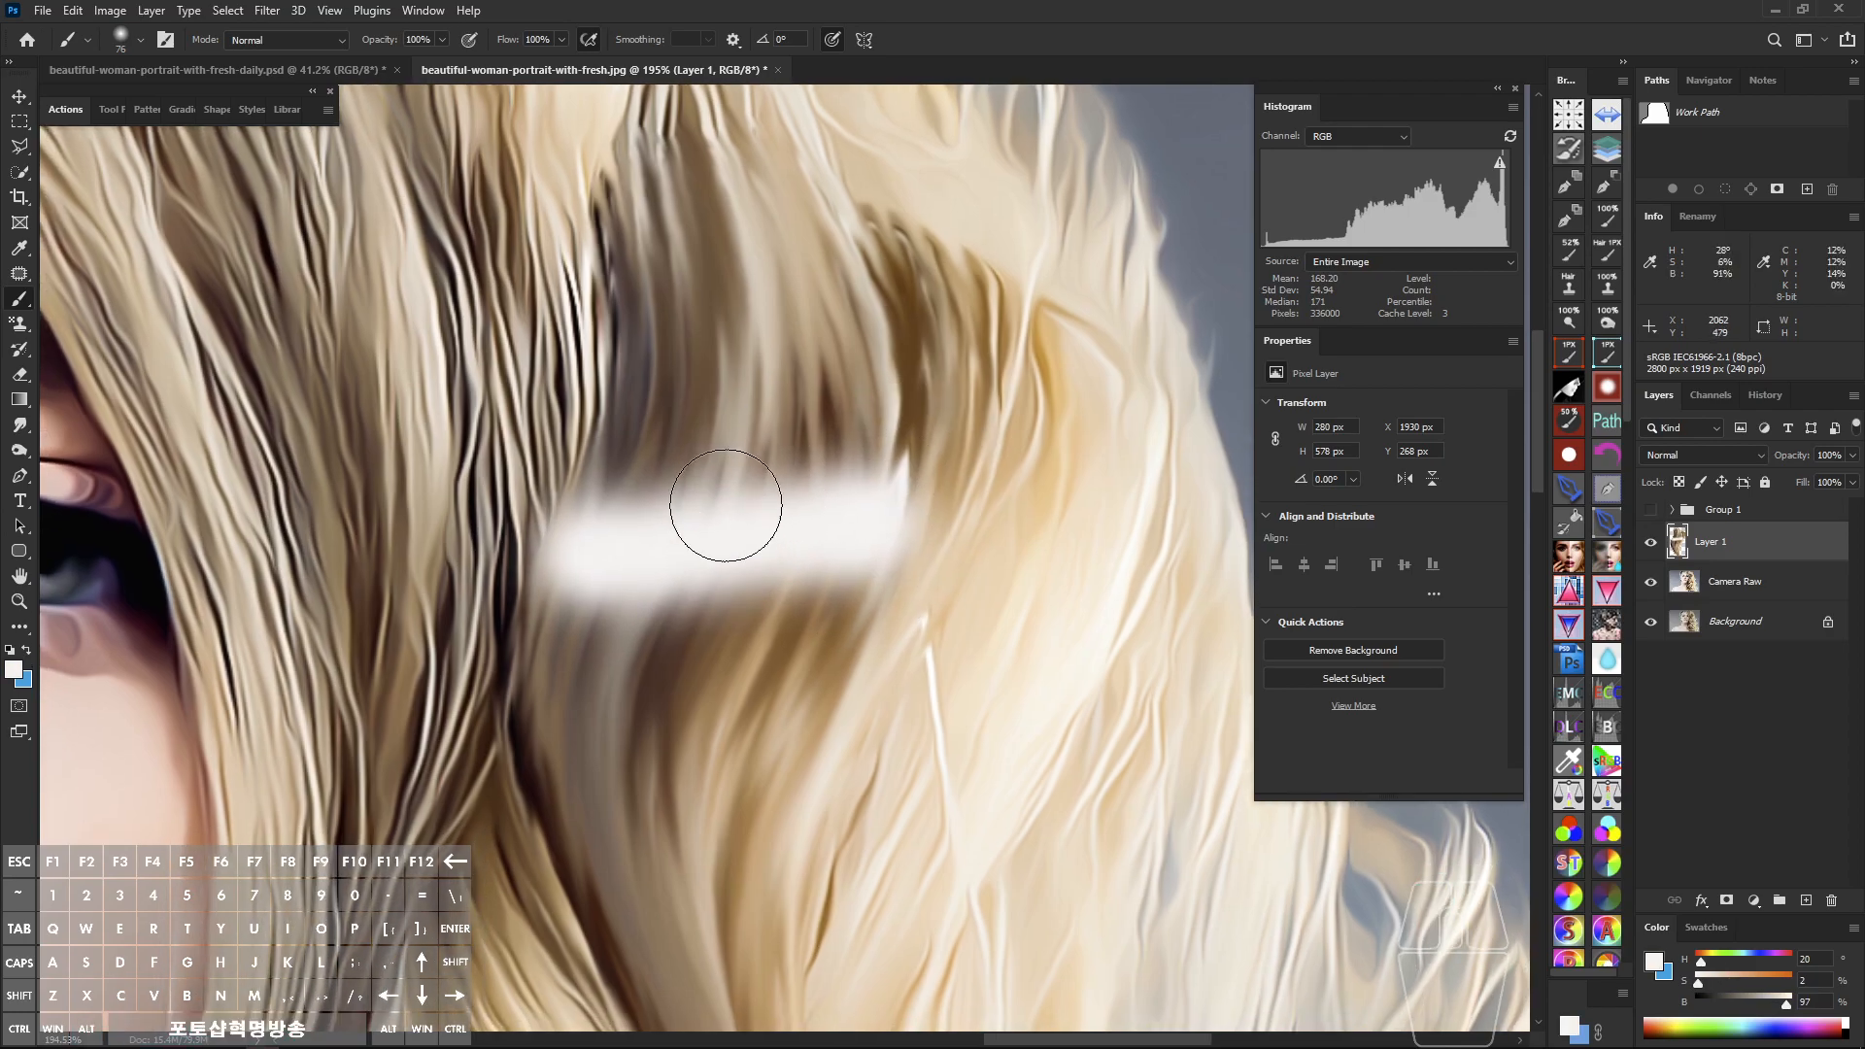
Step: Smudge the painted light band into the surrounding strands with strokes following the hair flow
key("r")
left_click_drag(624, 277, 578, 670)
scroll(612, 708, "down", 3)
mouse_move(625, 187)
left_mouse_down()
mouse_move(557, 408)
mouse_move(624, 521)
left_mouse_up()
left_click_drag(699, 165, 618, 666)
left_click_drag(720, 412, 723, 446)
mouse_move(753, 190)
left_mouse_down()
mouse_move(784, 345)
mouse_move(699, 746)
left_mouse_up()
left_click_drag(803, 218, 777, 632)
left_click_drag(722, 655, 716, 504)
left_click_drag(807, 291, 707, 804)
Step: Break up the lower edge of the light band into fine streaks with further smudge strokes
left_click_drag(691, 738, 694, 652)
mouse_move(723, 476)
left_mouse_down()
mouse_move(674, 656)
mouse_move(680, 753)
left_mouse_up()
left_click_drag(697, 532, 741, 654)
scroll(738, 622, "down", 3)
scroll(698, 515, "up", 1)
mouse_move(639, 543)
left_mouse_down()
mouse_move(708, 398)
mouse_move(709, 306)
mouse_move(670, 717)
left_mouse_up()
mouse_move(743, 306)
left_mouse_down()
mouse_move(652, 530)
mouse_move(671, 699)
left_mouse_up()
left_click_drag(670, 699, 661, 696)
mouse_move(730, 331)
left_mouse_down()
mouse_move(692, 627)
mouse_move(746, 321)
mouse_move(711, 670)
left_mouse_up()
mouse_move(718, 379)
left_mouse_down()
mouse_move(712, 637)
mouse_move(705, 621)
left_mouse_up()
left_click_drag(745, 575, 739, 563)
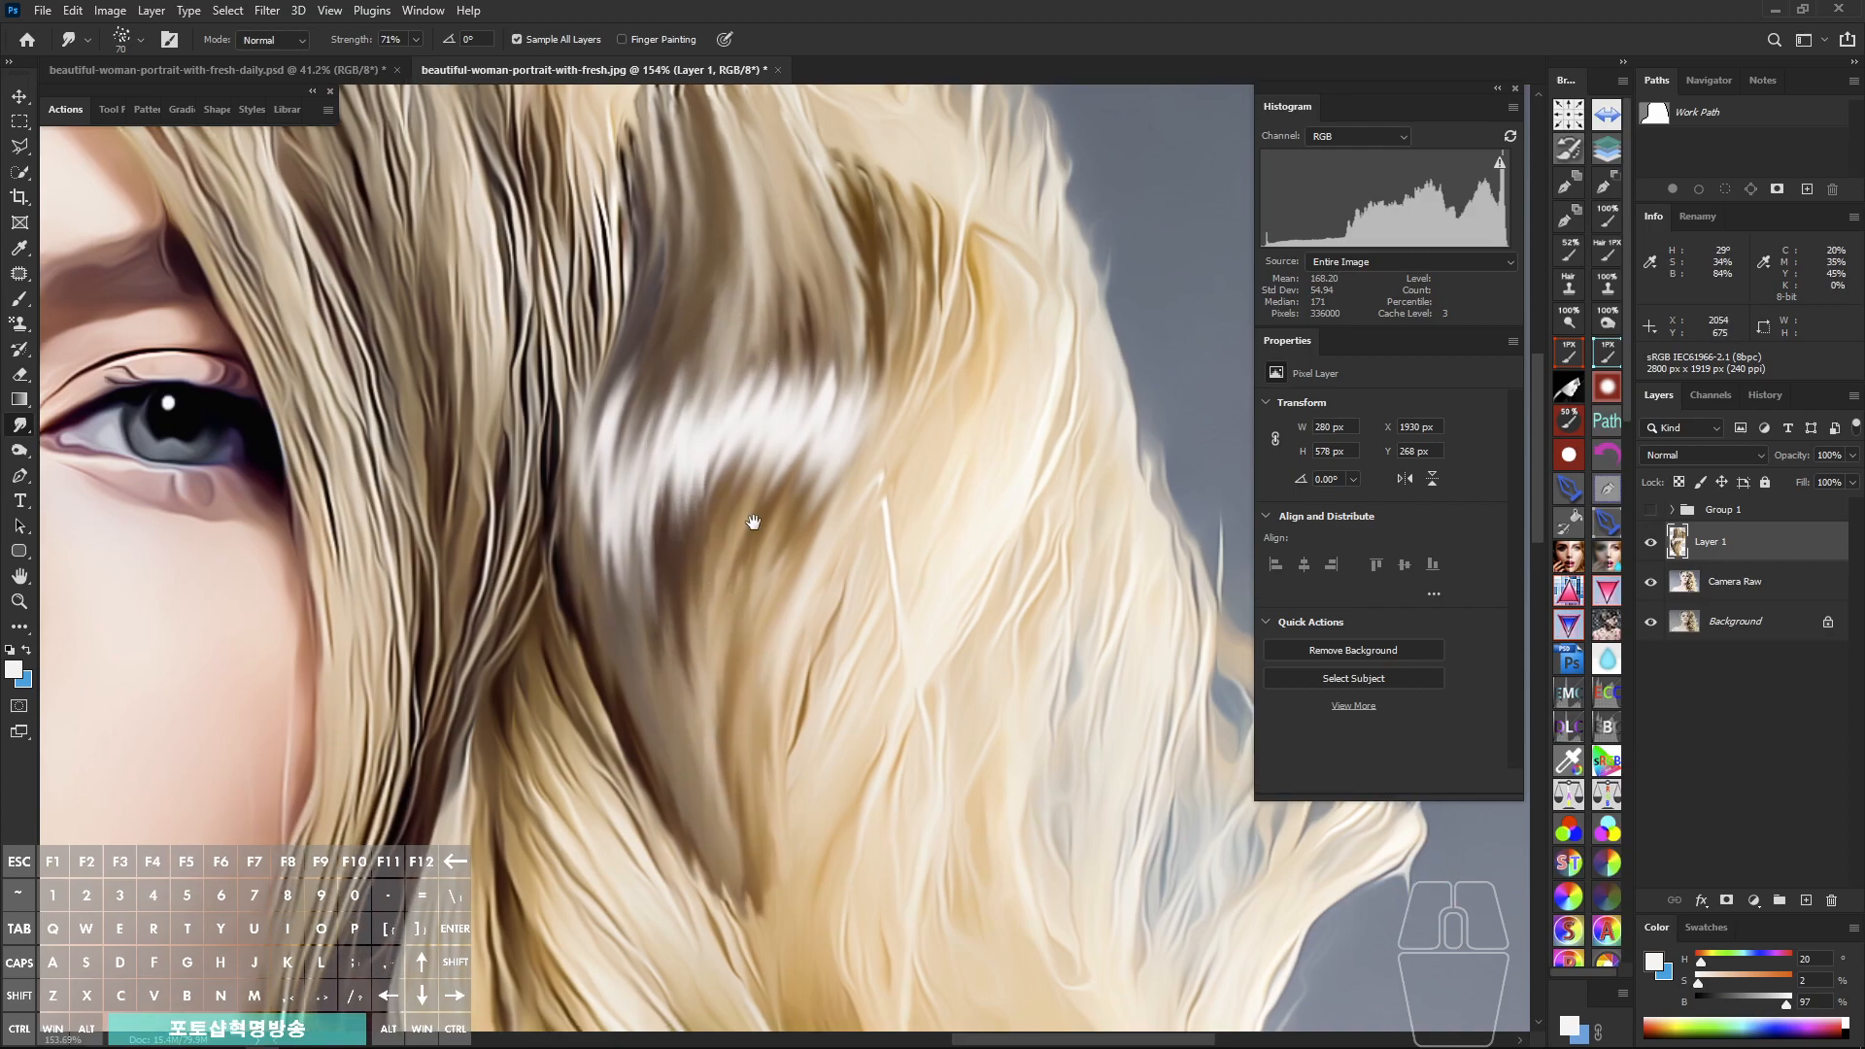
Step: Smudge the strands above the highlight and down the section's outer side toward its tip
left_click_drag(801, 178, 774, 367)
mouse_move(701, 243)
left_mouse_down()
mouse_move(760, 592)
mouse_move(787, 368)
left_mouse_up()
left_click_drag(855, 303, 741, 814)
mouse_move(753, 604)
left_mouse_down()
mouse_move(723, 602)
mouse_move(642, 705)
left_mouse_up()
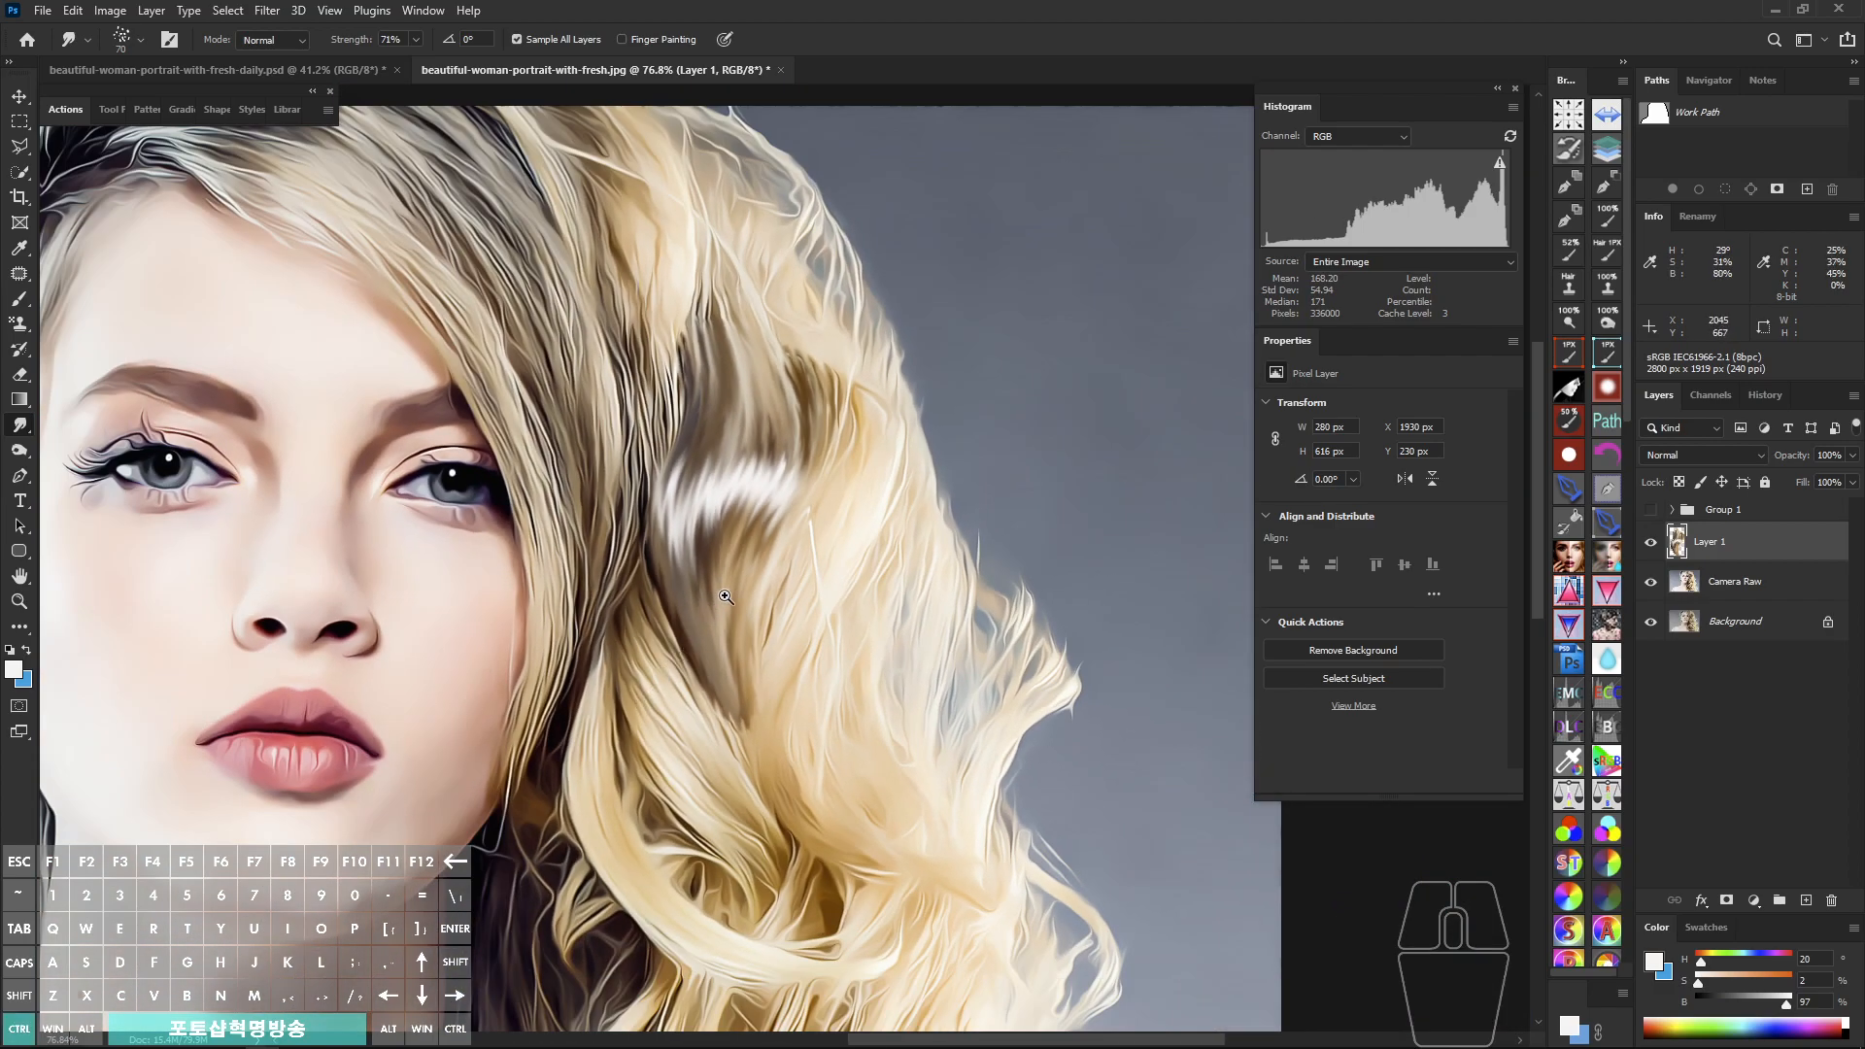
left_click_drag(711, 666, 698, 614)
left_click_drag(691, 454, 761, 454)
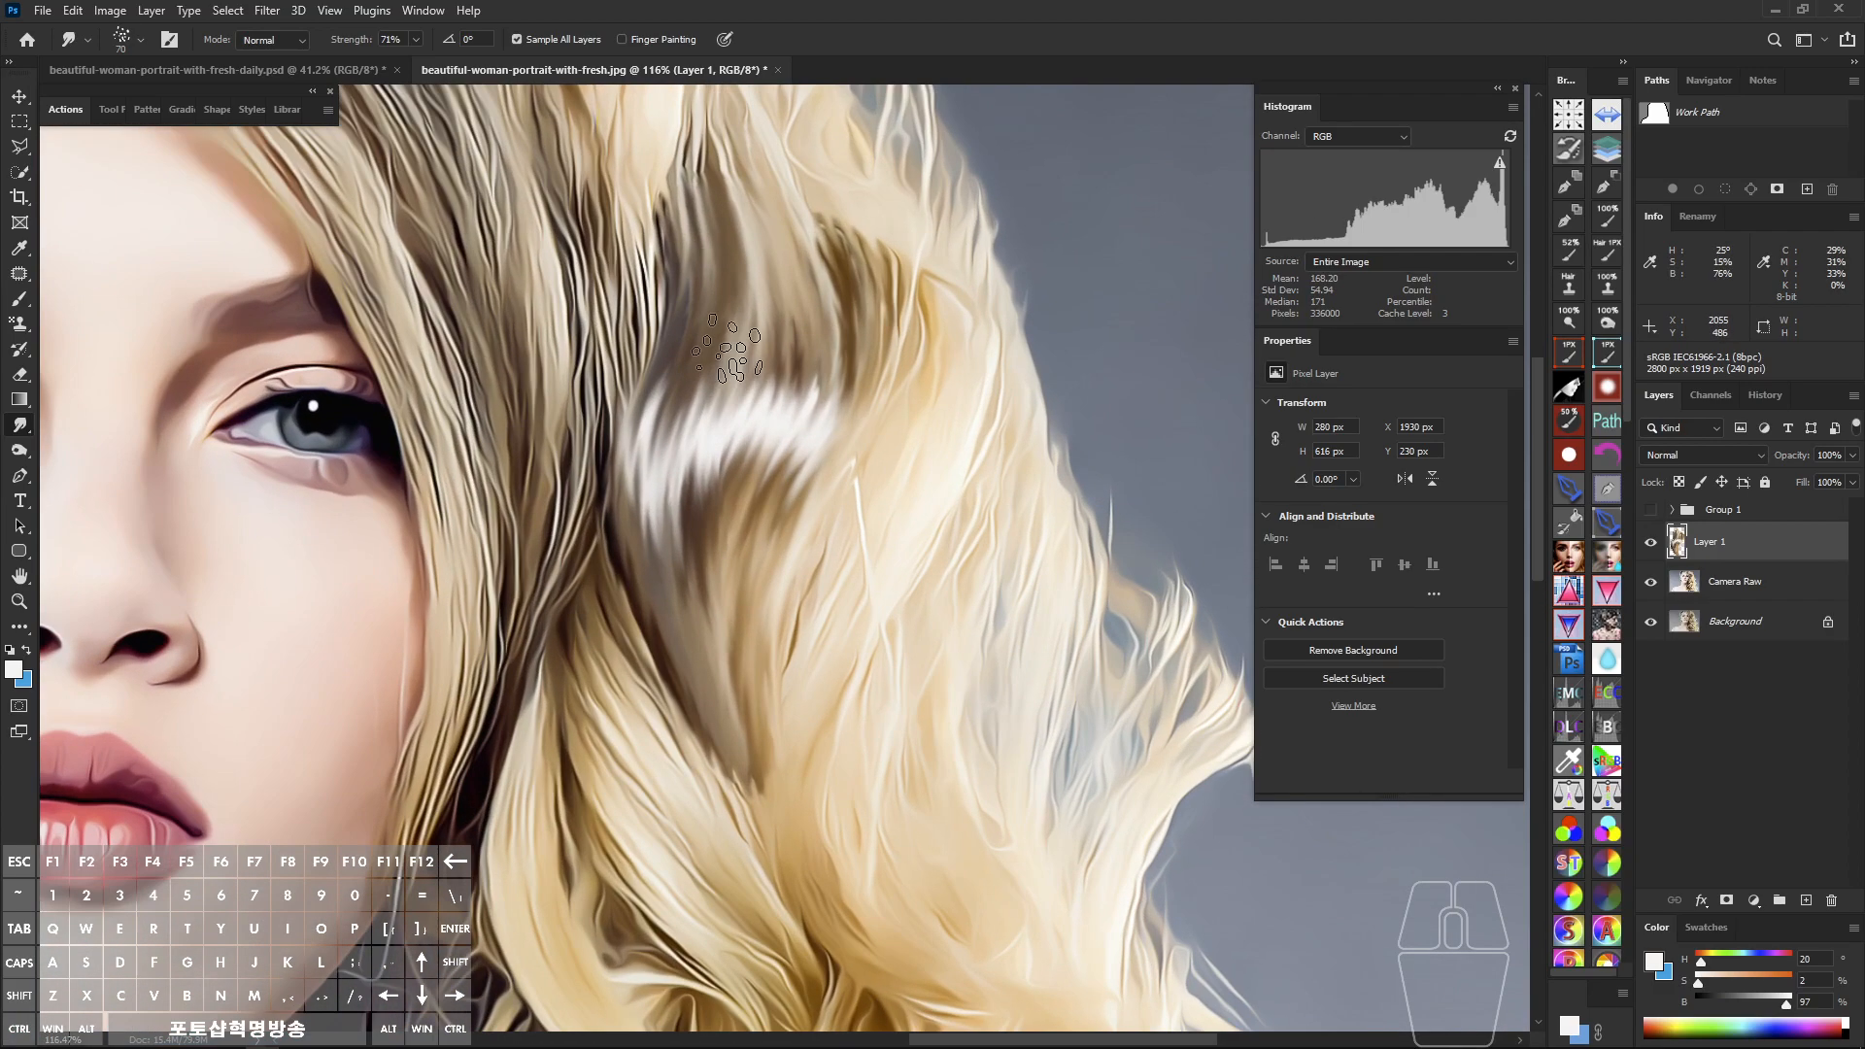
Step: Extend the smudged section downward to the dark hollow of the large curl
left_click_drag(703, 146, 700, 178)
left_click_drag(679, 406, 729, 175)
left_click_drag(732, 433, 738, 602)
mouse_move(781, 247)
left_mouse_down()
mouse_move(806, 340)
mouse_move(756, 971)
left_mouse_up()
mouse_move(736, 706)
left_mouse_down()
mouse_move(665, 395)
mouse_move(621, 337)
left_mouse_up()
left_click_drag(633, 299, 676, 591)
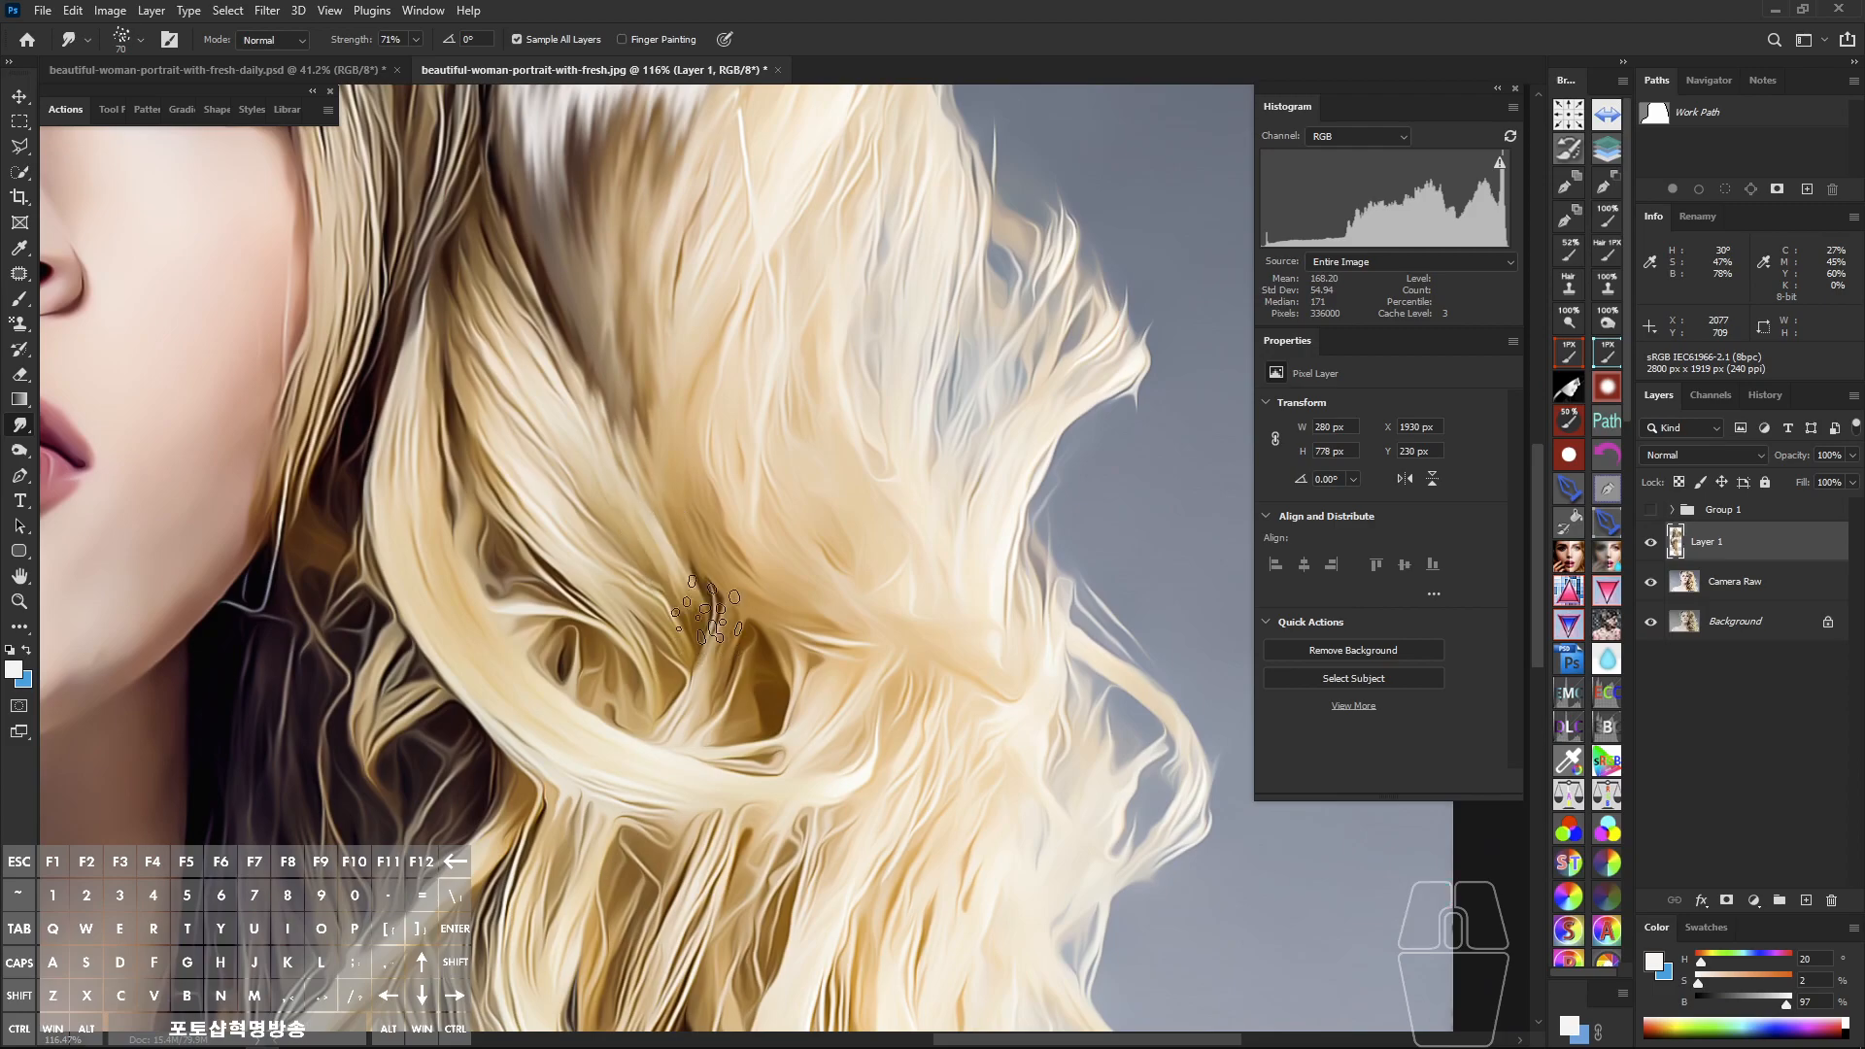
Step: Smudge the inner strands of the large curl diagonally from its root to its dark end
left_click_drag(505, 202, 624, 539)
left_click_drag(497, 243, 604, 551)
left_click_drag(471, 303, 643, 634)
mouse_move(490, 447)
left_mouse_down()
mouse_move(641, 655)
mouse_move(493, 464)
mouse_move(491, 508)
mouse_move(680, 738)
left_mouse_up()
mouse_move(471, 393)
left_mouse_down()
mouse_move(490, 500)
mouse_move(709, 709)
left_mouse_up()
left_click_drag(634, 633, 572, 622)
mouse_move(442, 452)
left_mouse_down()
mouse_move(487, 534)
mouse_move(697, 701)
mouse_move(687, 672)
left_mouse_up()
left_click_drag(544, 456, 494, 552)
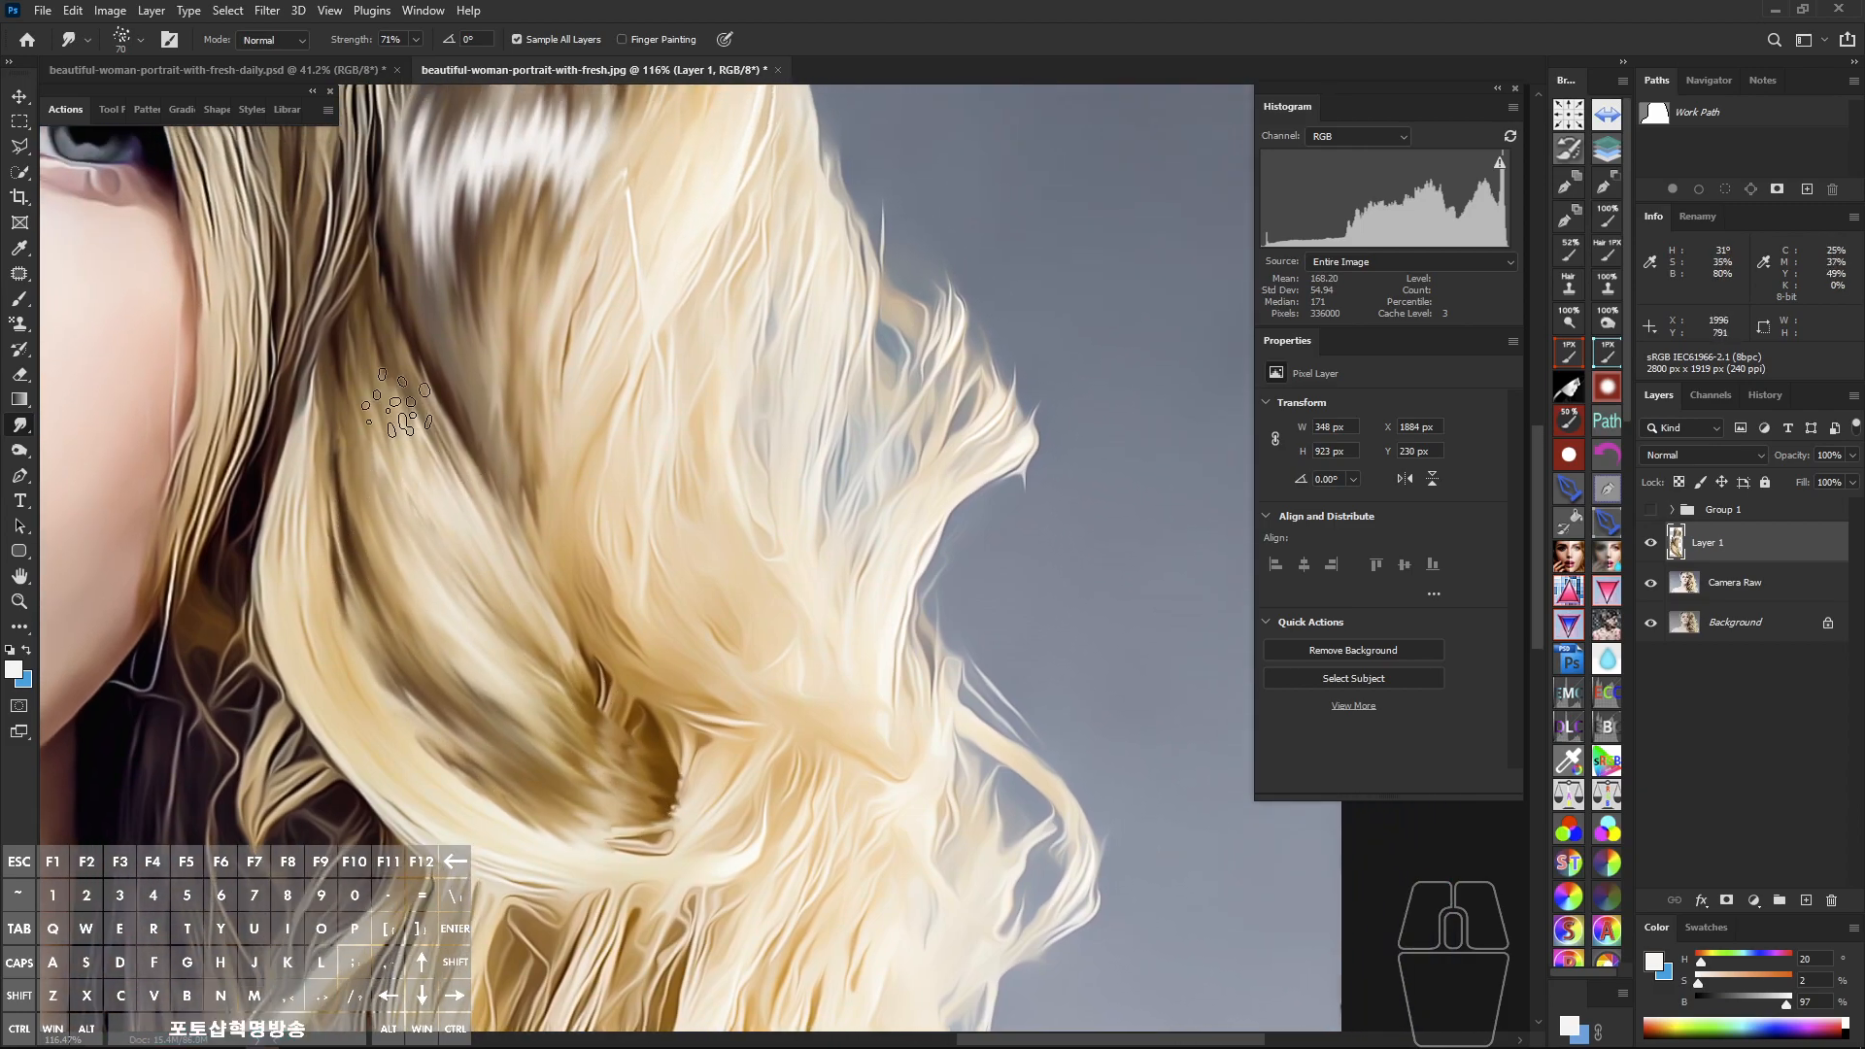
Step: Smooth the curl's remaining streaks and outer inner-edge strands with smudge strokes following its curve
left_click_drag(408, 363, 653, 723)
left_click_drag(395, 452, 599, 708)
mouse_move(328, 408)
left_mouse_down()
mouse_move(332, 473)
mouse_move(533, 683)
mouse_move(440, 527)
left_mouse_up()
left_click_drag(417, 530, 563, 627)
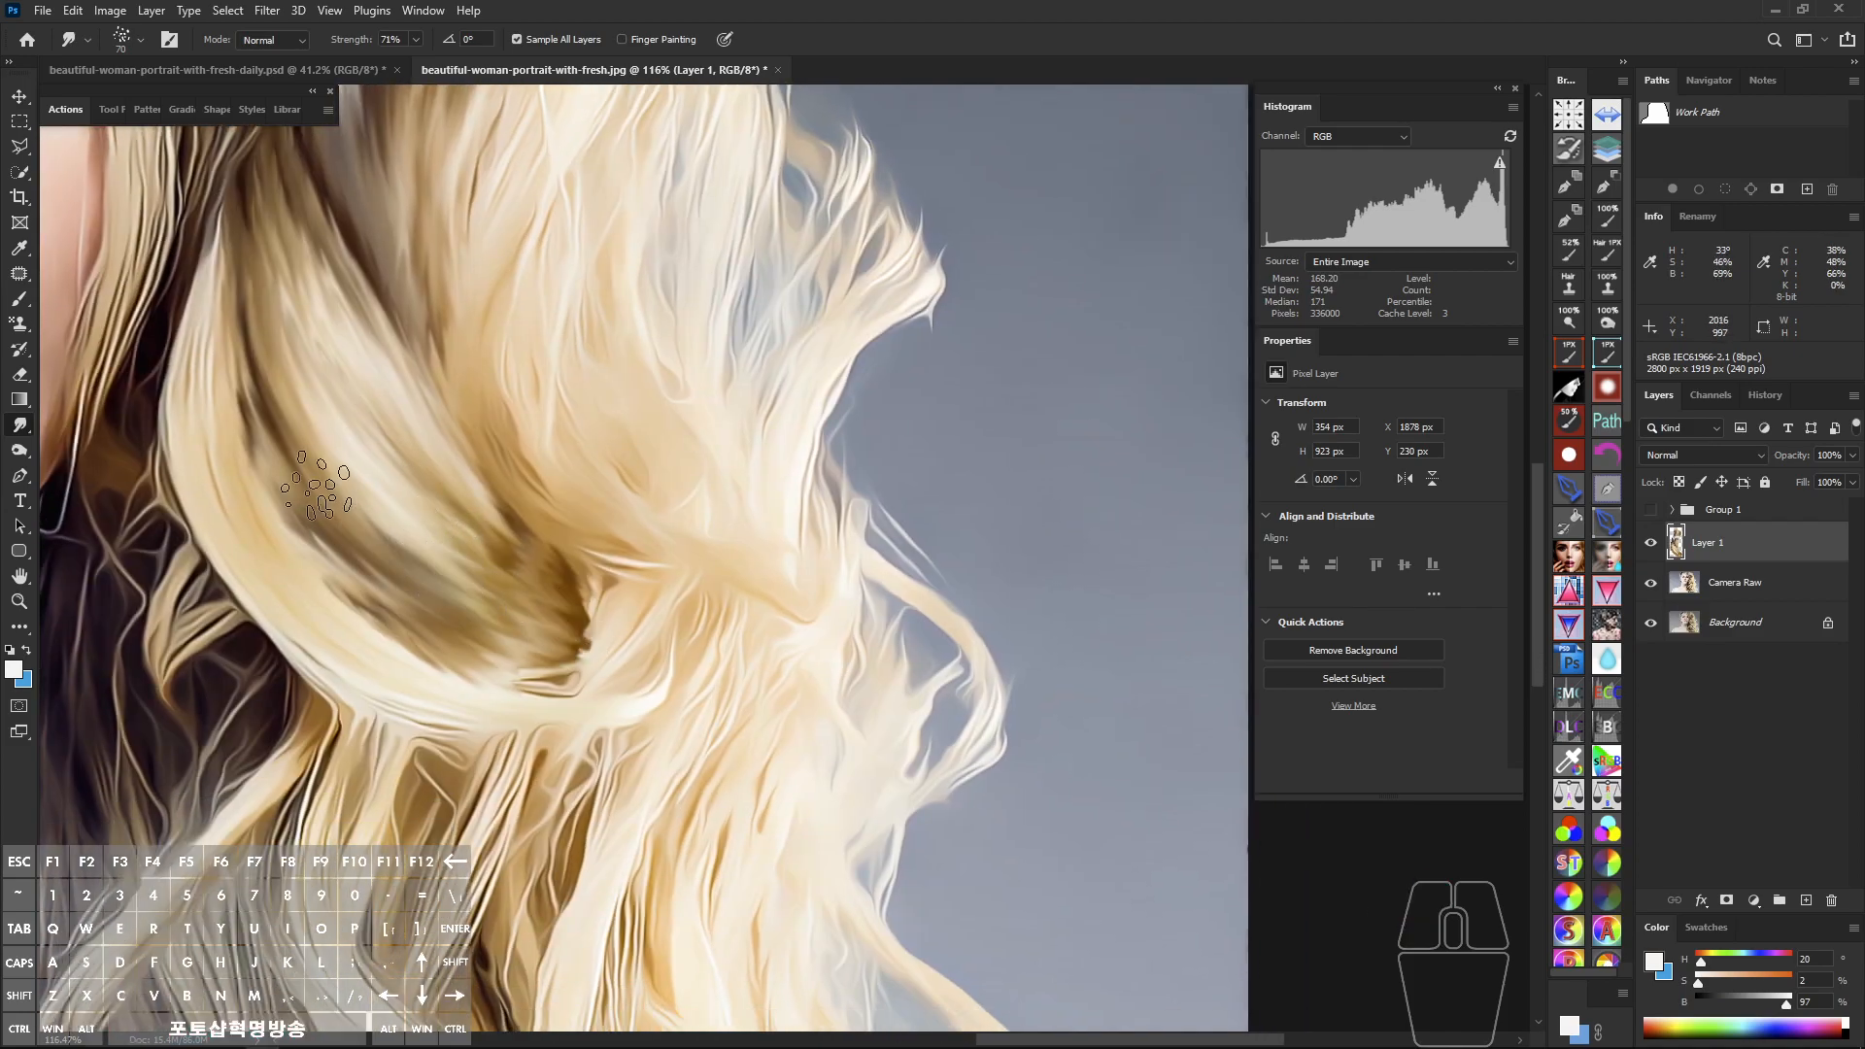
left_click_drag(371, 458, 378, 452)
mouse_move(287, 300)
left_mouse_down()
mouse_move(309, 456)
mouse_move(608, 661)
left_mouse_up()
mouse_move(287, 292)
left_mouse_down()
mouse_move(392, 556)
mouse_move(580, 537)
left_mouse_up()
left_click_drag(427, 408, 582, 598)
left_click_drag(423, 340, 568, 603)
left_click_drag(478, 417, 574, 553)
Step: Paint a diagonal near-white highlight band across the middle of the large curl with the Brush tool
mouse_move(611, 655)
left_mouse_down()
mouse_move(650, 624)
mouse_move(592, 642)
mouse_move(607, 660)
mouse_move(663, 627)
left_mouse_up()
key("b")
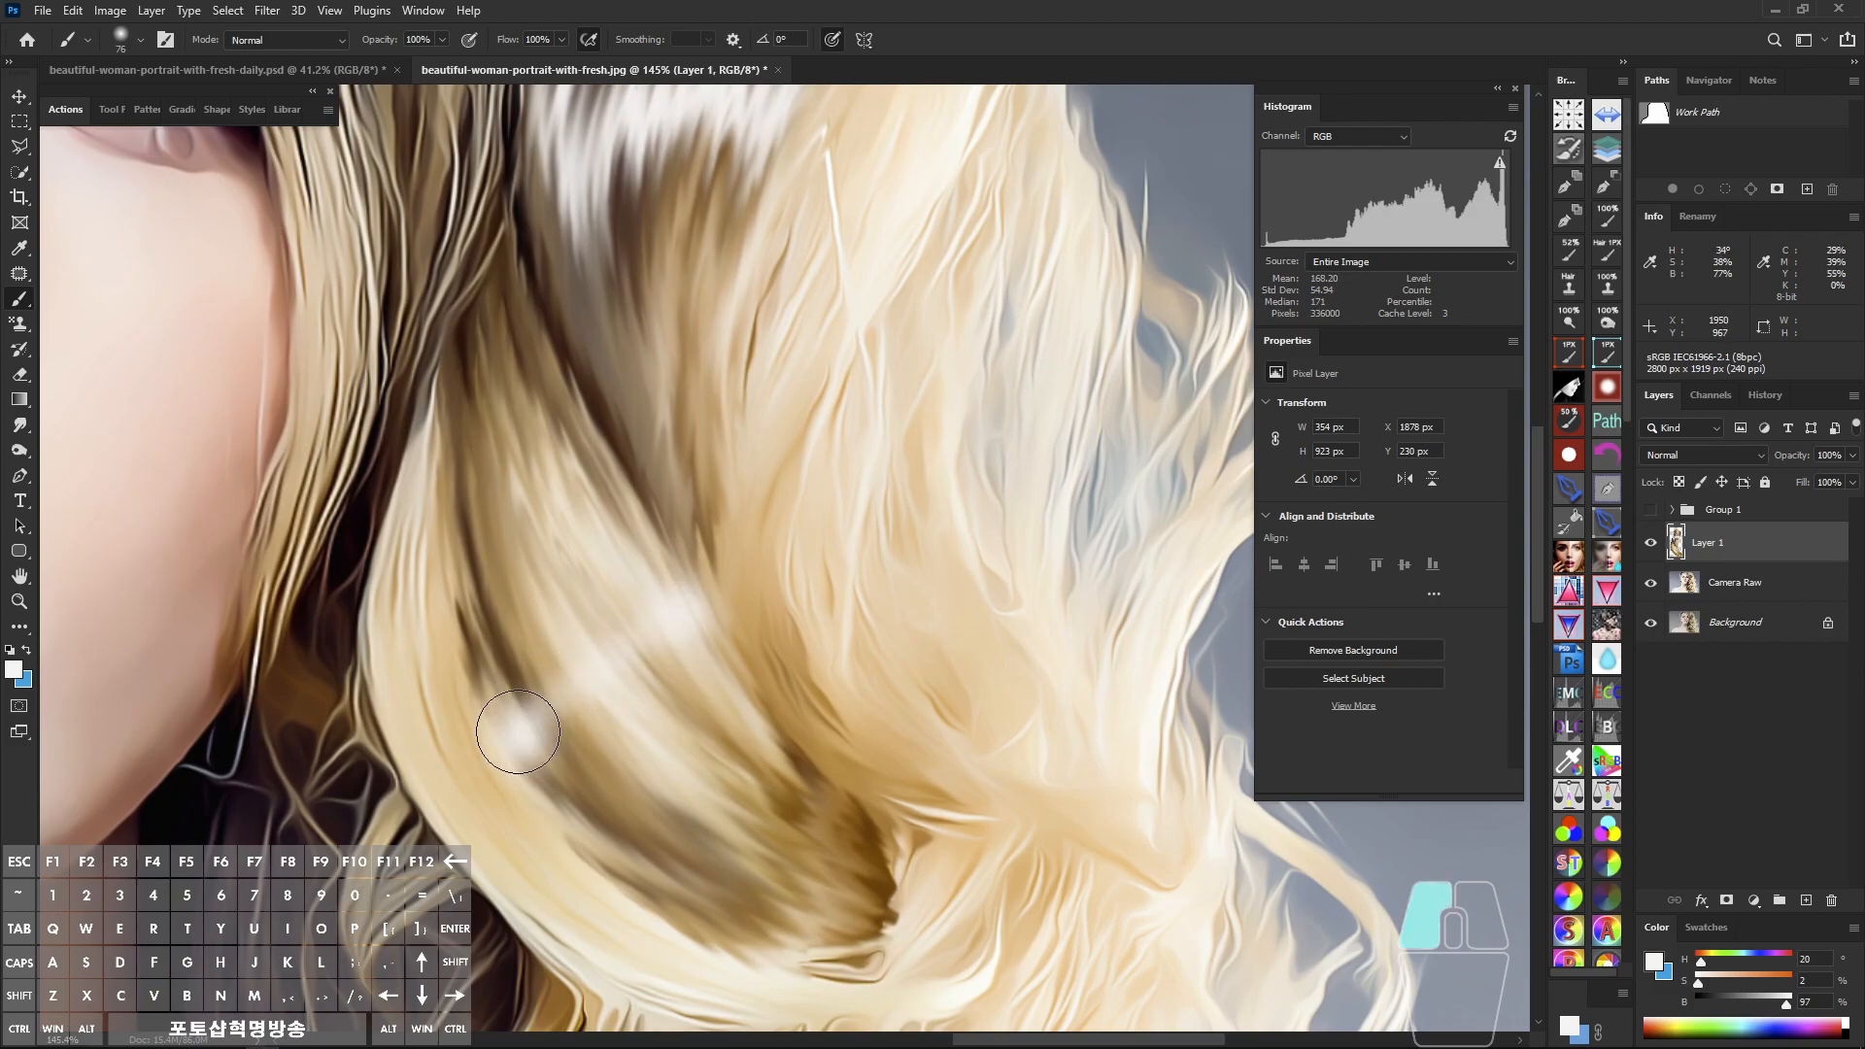
left_click_drag(518, 731, 697, 604)
left_click_drag(604, 721, 506, 702)
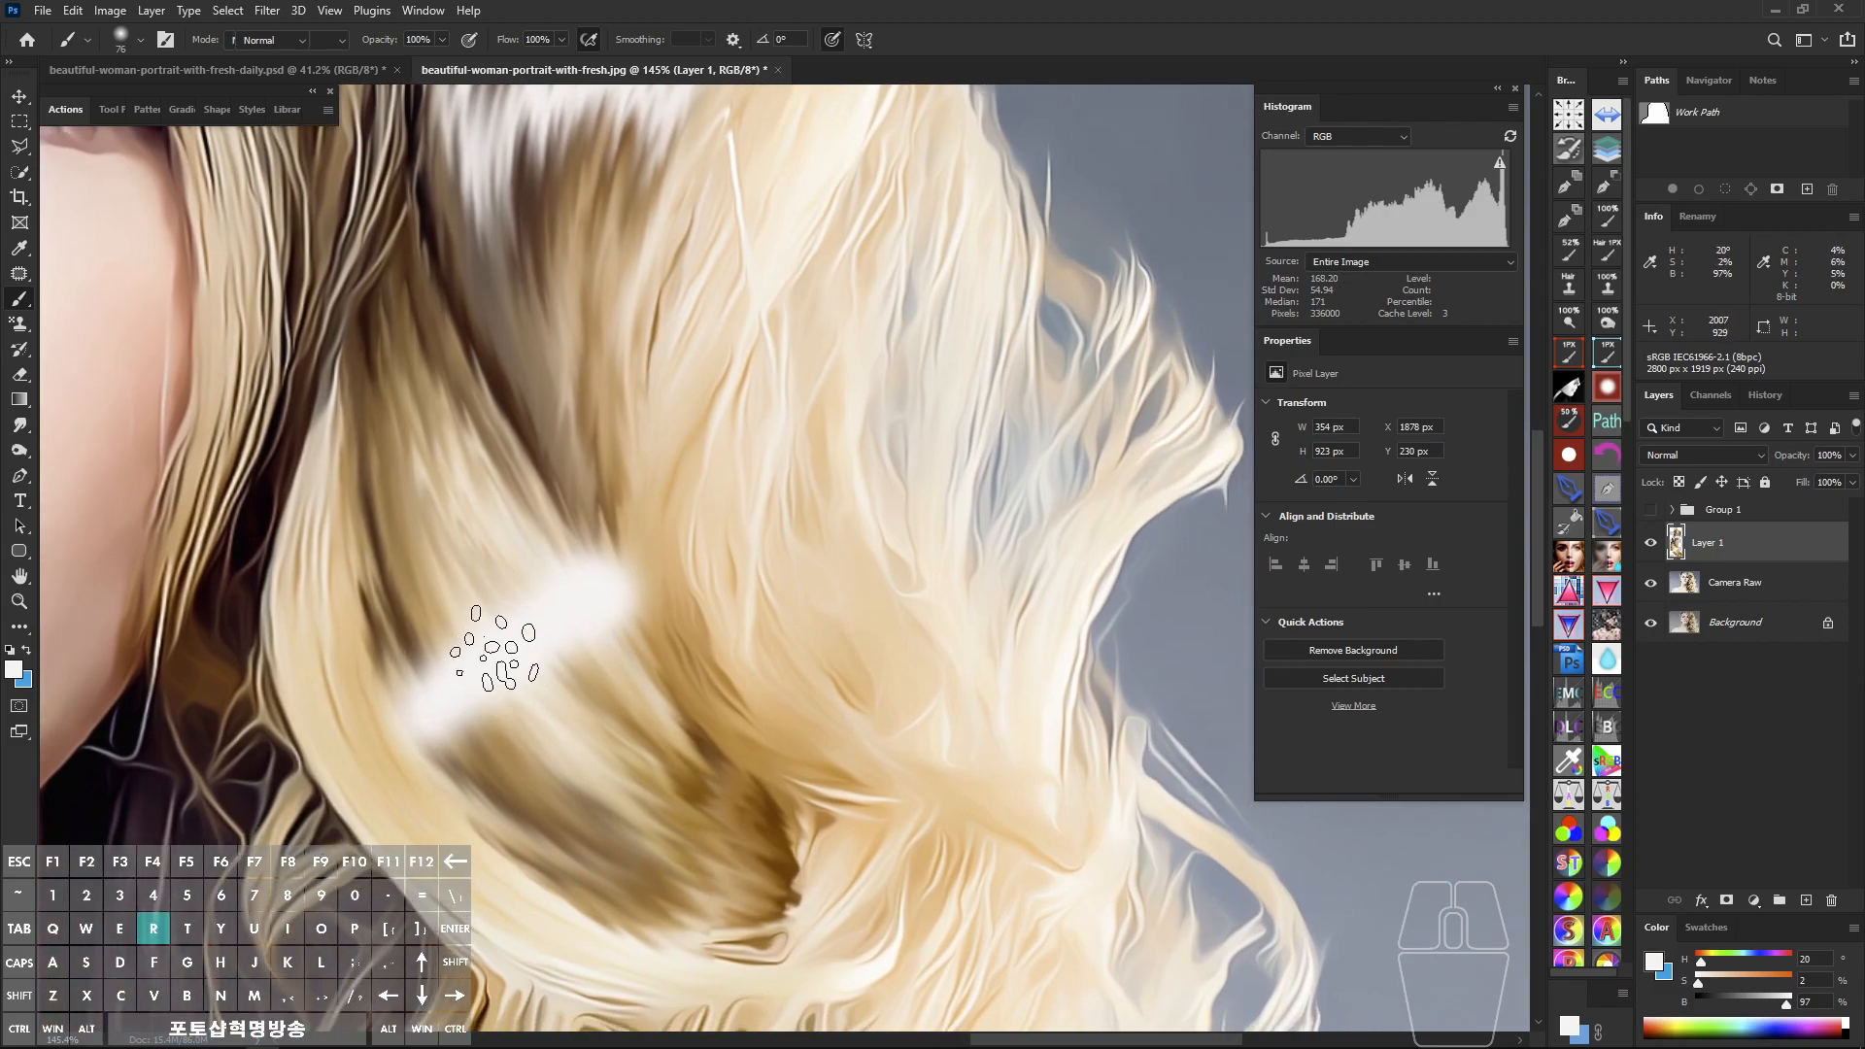
Step: Smudge the curl's highlight band along the strands to blend both of its edges
key("r")
left_click_drag(449, 600, 383, 512)
mouse_move(311, 350)
left_mouse_down()
mouse_move(341, 502)
mouse_move(476, 777)
mouse_move(446, 688)
left_mouse_up()
mouse_move(275, 290)
left_mouse_down()
mouse_move(339, 532)
mouse_move(381, 598)
mouse_move(303, 321)
mouse_move(450, 534)
left_mouse_up()
left_click_drag(309, 186, 583, 586)
left_click_drag(375, 204, 525, 505)
left_click_drag(445, 504, 407, 460)
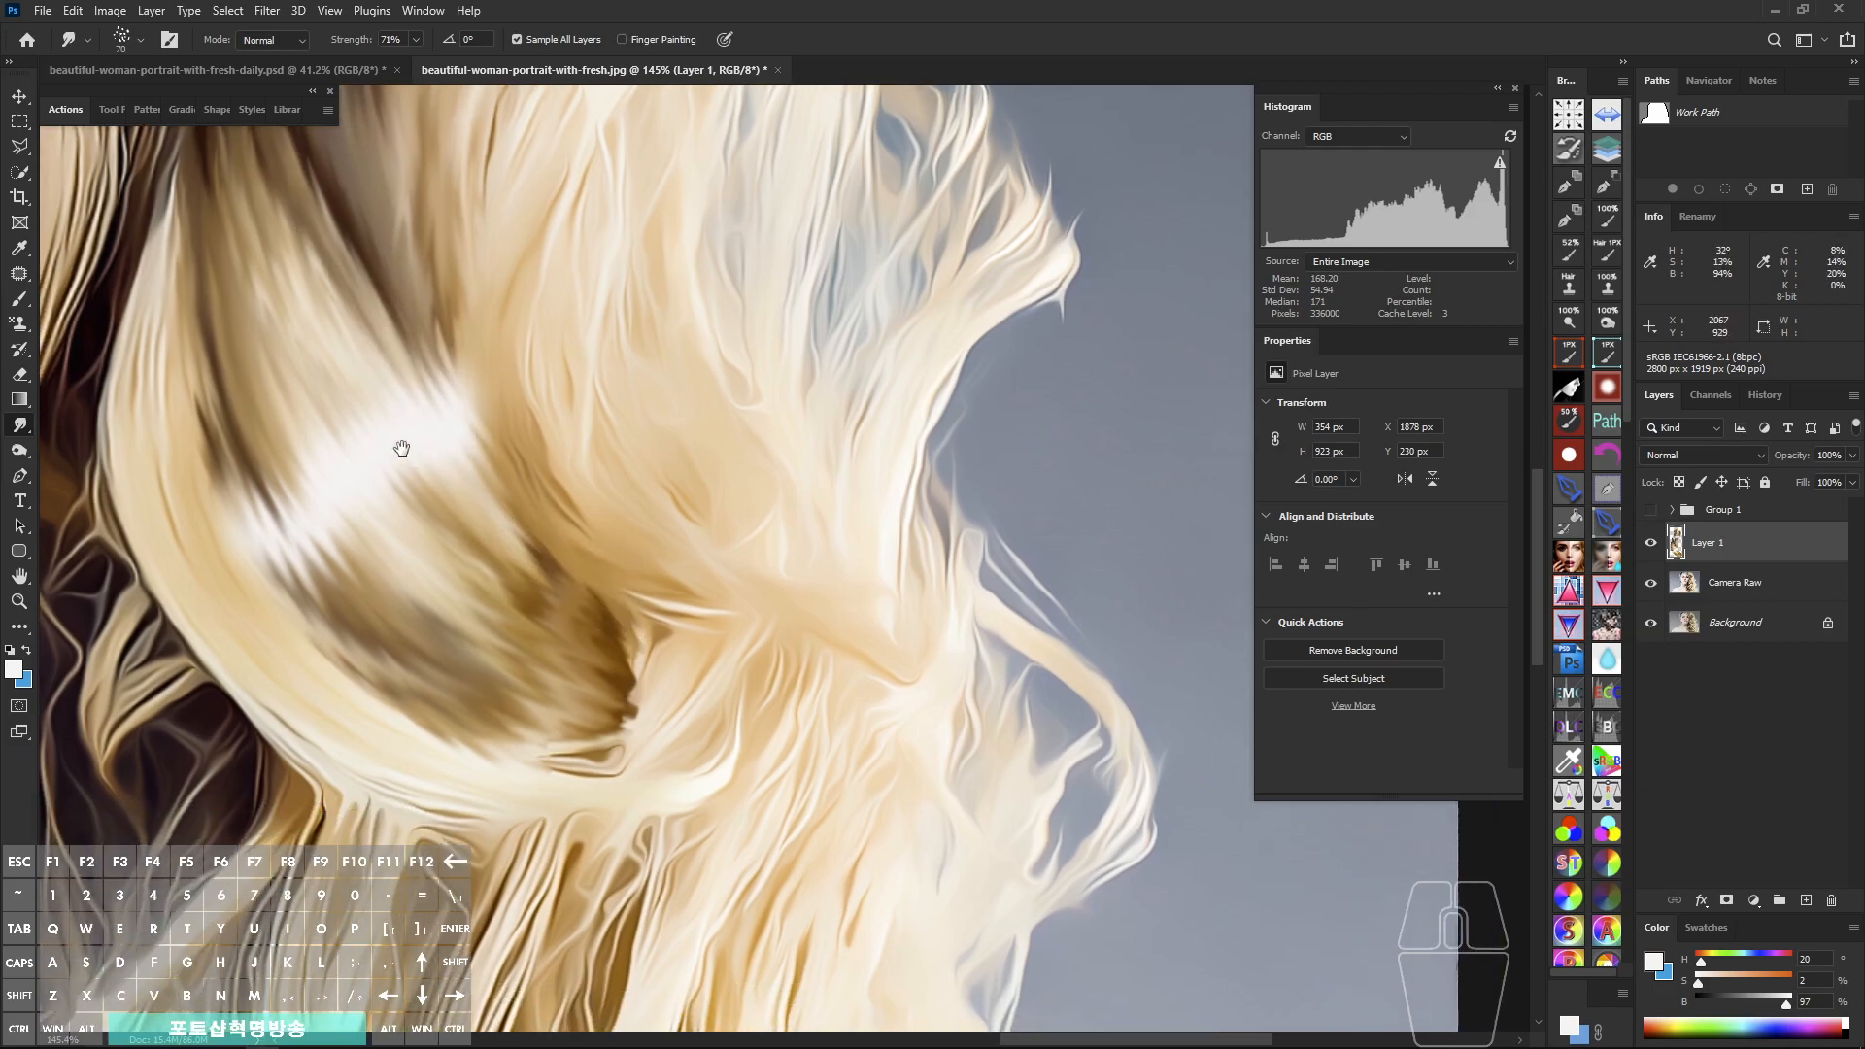
left_click_drag(239, 272, 457, 612)
left_click_drag(369, 548, 701, 499)
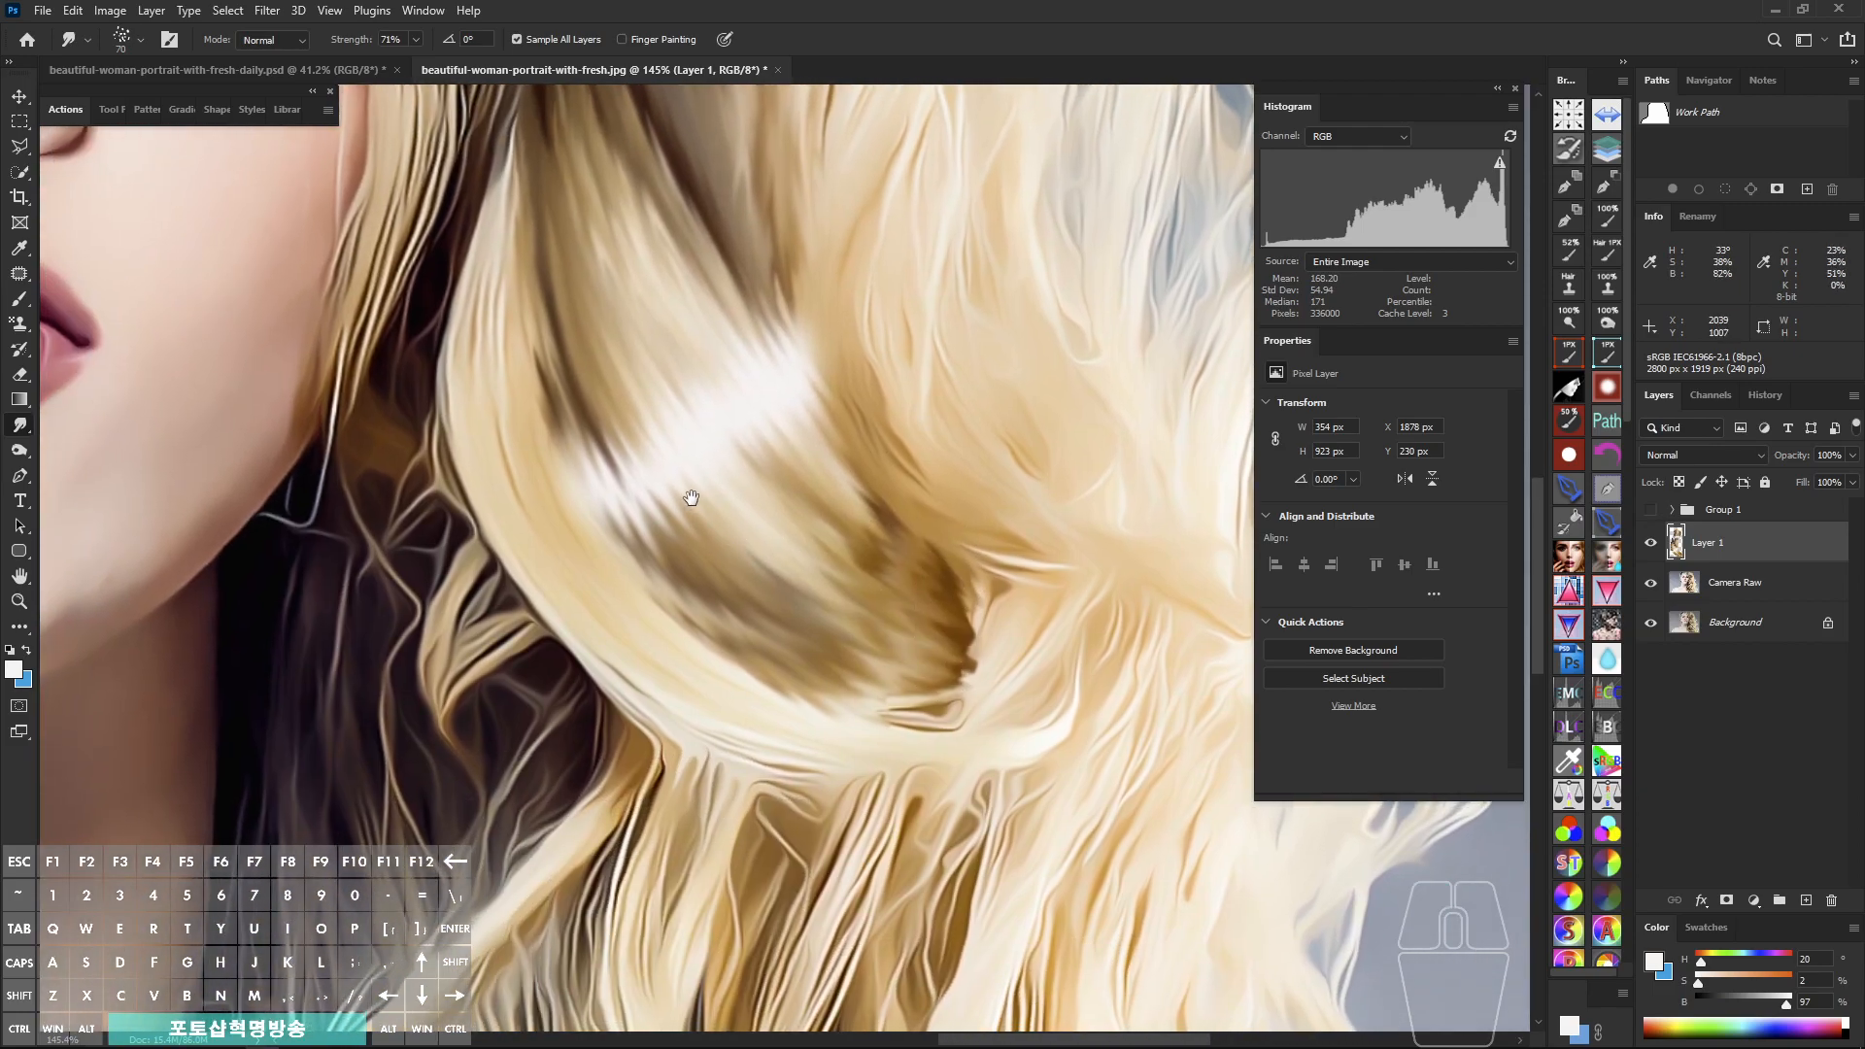
Step: Smudge the brown hair section directly below the large curl downward along its strands
left_click_drag(554, 603, 724, 382)
left_click_drag(787, 457, 467, 390)
mouse_move(529, 463)
left_mouse_down()
mouse_move(620, 466)
mouse_move(529, 695)
left_mouse_up()
mouse_move(546, 437)
left_mouse_down()
mouse_move(535, 501)
mouse_move(632, 743)
left_mouse_up()
mouse_move(604, 424)
left_mouse_down()
mouse_move(583, 583)
mouse_move(645, 783)
mouse_move(615, 515)
mouse_move(633, 768)
left_mouse_up()
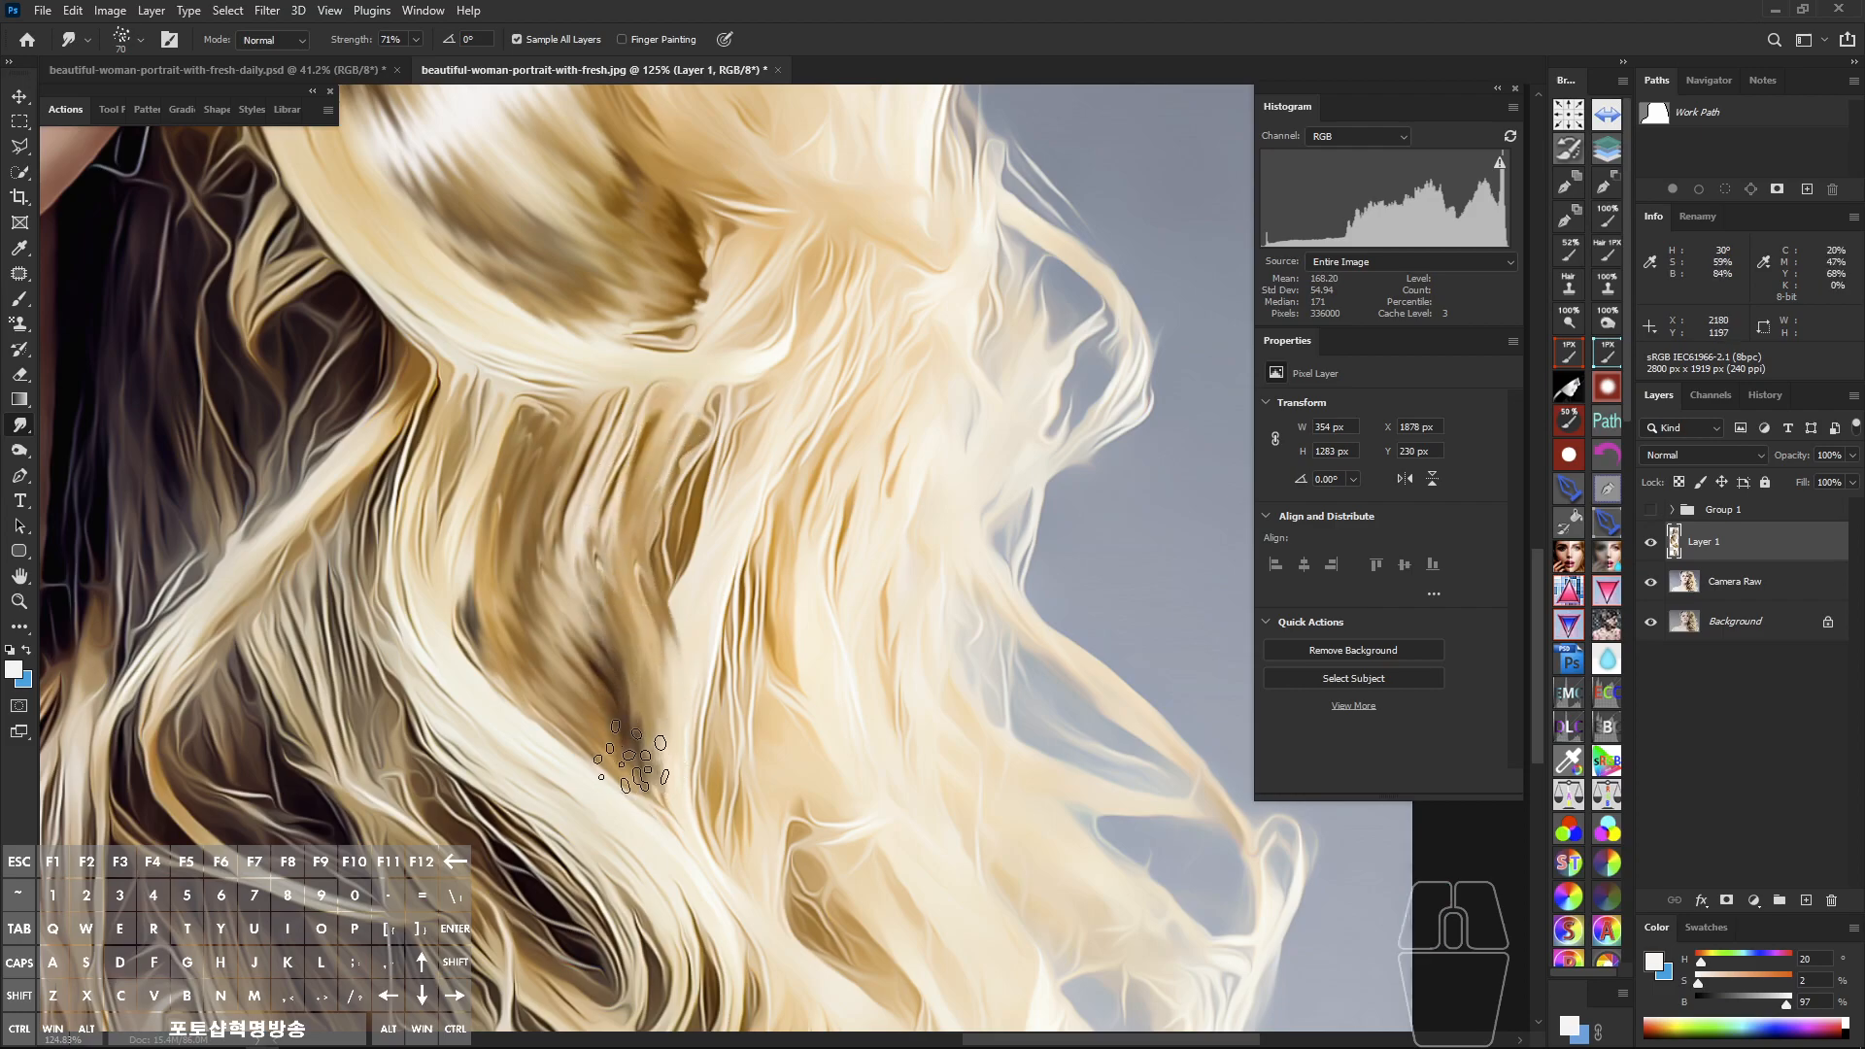
left_click_drag(701, 414, 653, 767)
mouse_move(631, 424)
left_mouse_down()
mouse_move(581, 622)
mouse_move(593, 719)
left_mouse_up()
left_click_drag(573, 437, 554, 610)
left_click_drag(571, 423, 631, 753)
left_click_drag(639, 471, 661, 753)
left_click_drag(689, 457, 665, 670)
left_click_drag(612, 449, 632, 702)
left_click_drag(594, 478, 641, 691)
Step: Paint a light highlight band across the hair section below the curl and smudge it along the strands
key("b")
mouse_move(503, 589)
left_mouse_down()
mouse_move(595, 545)
mouse_move(659, 595)
left_mouse_up()
key("r")
mouse_move(531, 476)
left_mouse_down()
mouse_move(602, 734)
mouse_move(611, 719)
left_mouse_up()
left_click_drag(612, 455, 645, 679)
left_click_drag(661, 428, 652, 686)
left_click_drag(614, 456, 626, 714)
mouse_move(555, 449)
left_mouse_down()
mouse_move(543, 614)
mouse_move(535, 578)
mouse_move(550, 612)
left_mouse_up()
left_click_drag(590, 524, 593, 680)
left_click_drag(604, 476, 627, 607)
Step: Touch up the strands around the highlight below the curl, undoing the last unwanted change
mouse_move(587, 442)
left_mouse_down()
mouse_move(561, 636)
mouse_move(583, 661)
mouse_move(568, 646)
mouse_move(774, 545)
mouse_move(728, 565)
left_mouse_up()
left_click_drag(573, 505, 437, 506)
mouse_move(679, 558)
left_mouse_down()
mouse_move(798, 561)
mouse_move(639, 494)
mouse_move(613, 514)
left_mouse_up()
left_click_drag(688, 416, 583, 418)
mouse_move(728, 321)
left_mouse_down()
mouse_move(749, 308)
mouse_move(707, 361)
left_mouse_up()
key("ctrl+z")
mouse_move(652, 527)
left_mouse_down()
mouse_move(687, 375)
mouse_move(662, 610)
left_mouse_up()
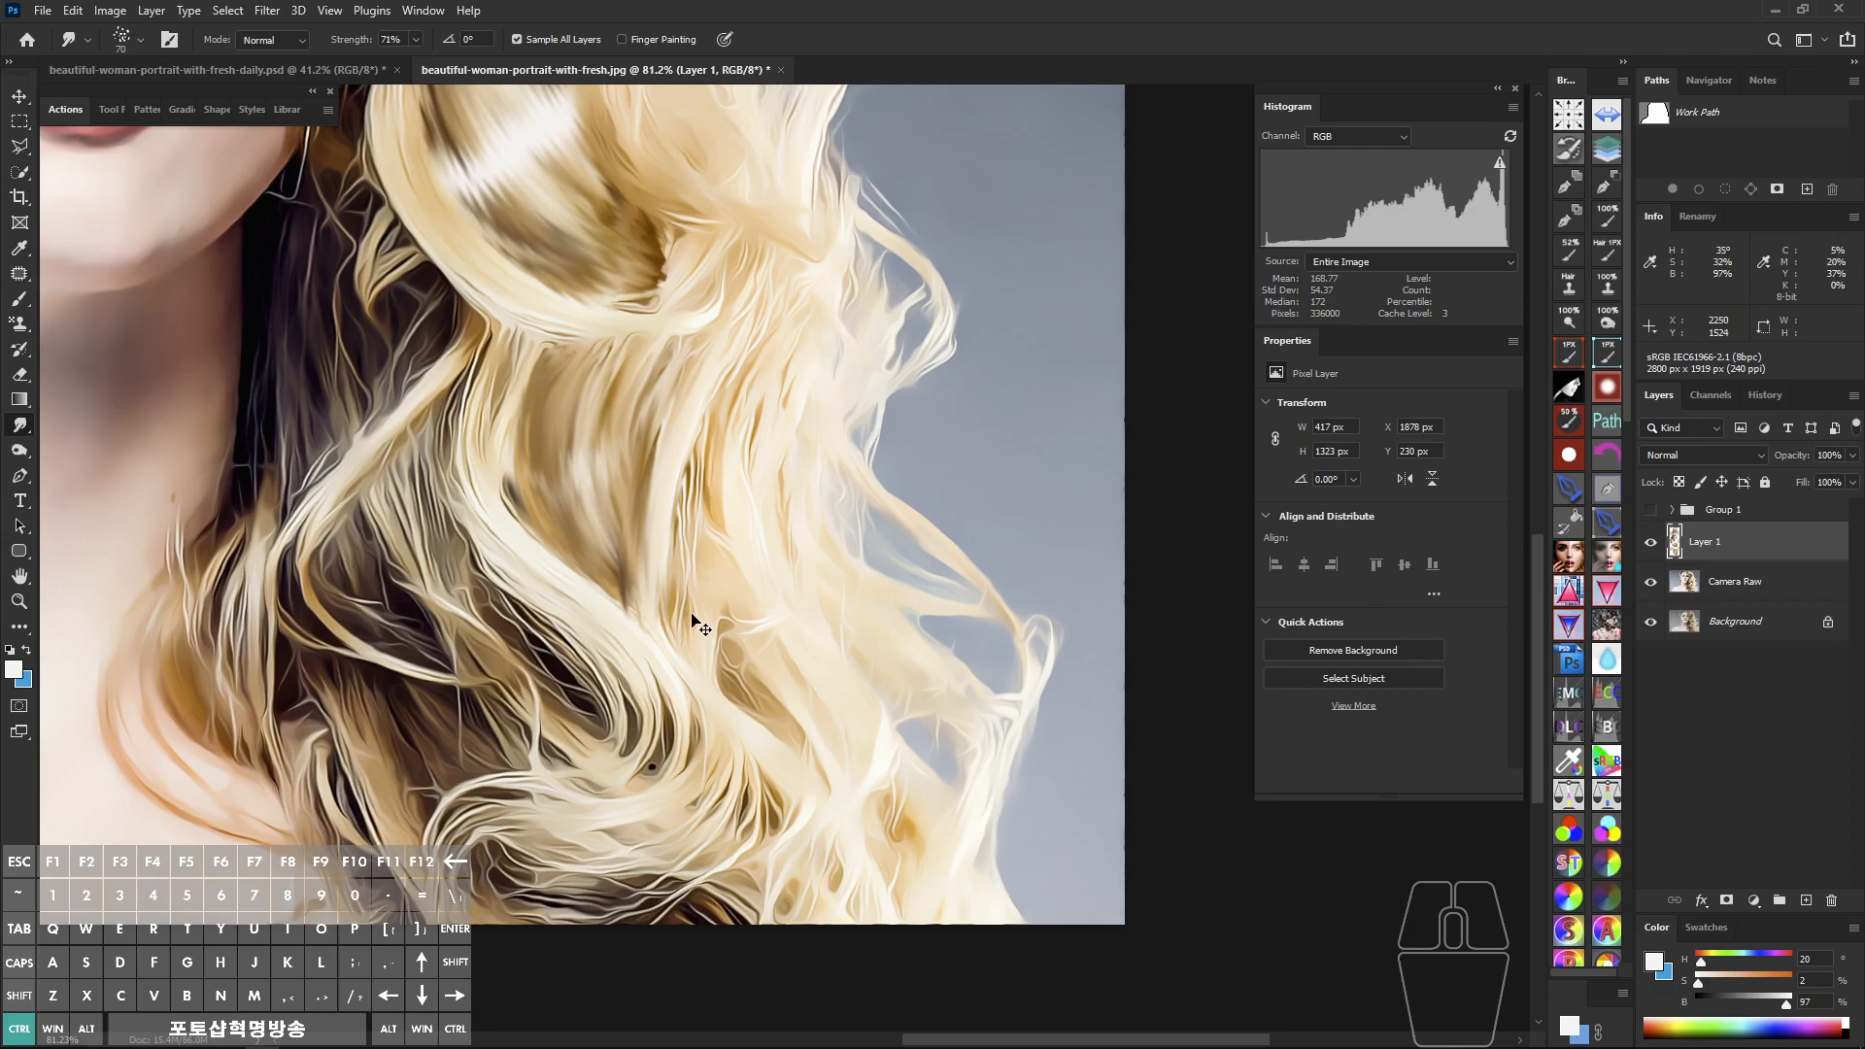
Step: Undo the last smudge stroke and smudge the dark brown hair between the jaw and the large curl downward along its strands
key("ctrl+z")
left_click_drag(678, 501, 851, 558)
mouse_move(670, 533)
left_mouse_down()
mouse_move(729, 540)
mouse_move(719, 473)
mouse_move(672, 502)
left_mouse_up()
left_click_drag(539, 372, 594, 510)
left_click_drag(505, 221, 479, 400)
mouse_move(520, 204)
left_mouse_down()
mouse_move(490, 428)
mouse_move(525, 301)
mouse_move(495, 466)
mouse_move(523, 422)
mouse_move(507, 485)
mouse_move(542, 388)
mouse_move(517, 485)
left_mouse_up()
left_click_drag(571, 324, 532, 467)
mouse_move(562, 260)
left_mouse_down()
mouse_move(583, 296)
mouse_move(580, 456)
left_mouse_up()
mouse_move(550, 230)
left_mouse_down()
mouse_move(583, 408)
mouse_move(534, 485)
left_mouse_up()
left_click_drag(516, 219, 511, 224)
left_click_drag(463, 507, 460, 515)
mouse_move(521, 260)
left_mouse_down()
mouse_move(525, 466)
mouse_move(548, 374)
mouse_move(525, 466)
left_mouse_up()
left_click_drag(568, 316, 510, 535)
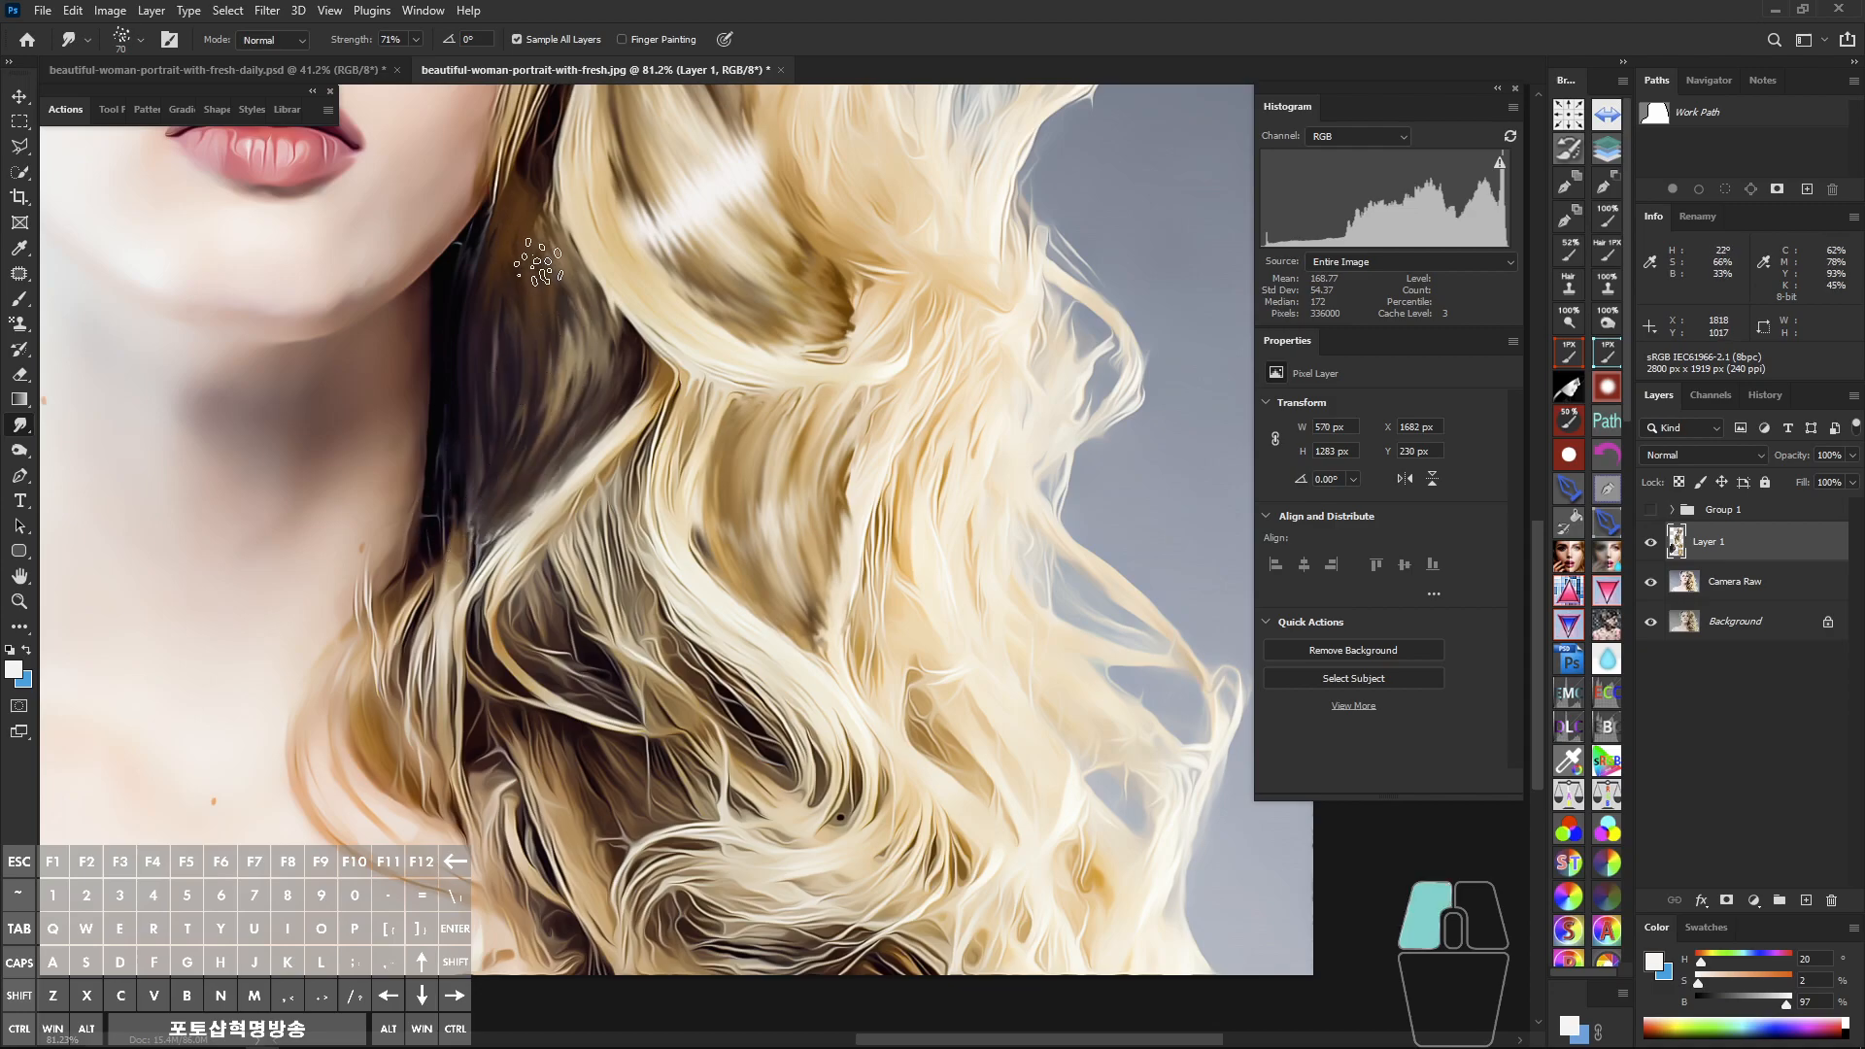
left_click_drag(536, 259, 493, 471)
mouse_move(563, 340)
left_mouse_down()
mouse_move(485, 466)
mouse_move(480, 527)
left_mouse_up()
Step: Smudge the dark hair running along the neck down over the shoulder to the image's lower edge
left_click_drag(505, 291, 435, 701)
key("space")
left_click_drag(432, 672, 420, 570)
left_click_drag(468, 408, 456, 659)
mouse_move(429, 457)
left_mouse_down()
mouse_move(481, 671)
mouse_move(617, 957)
left_mouse_up()
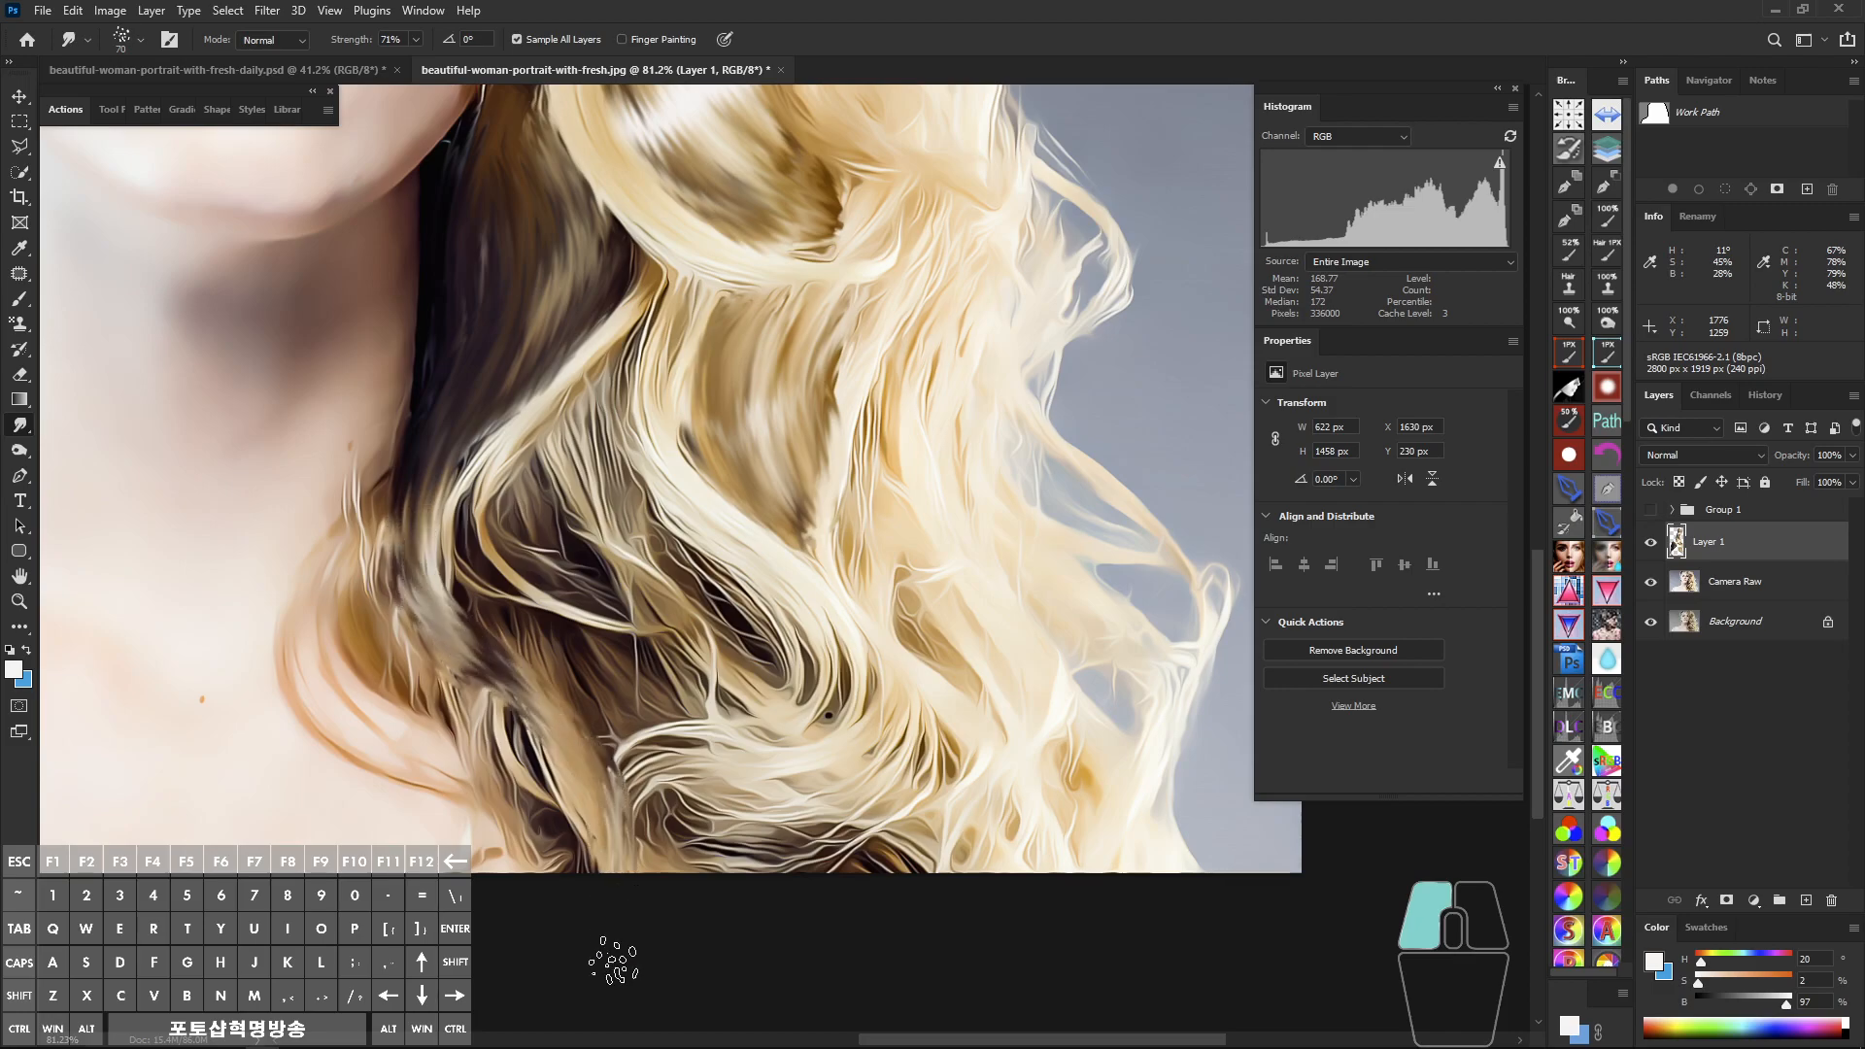
mouse_move(432, 560)
left_mouse_down()
mouse_move(591, 894)
mouse_move(595, 879)
left_mouse_up()
mouse_move(500, 340)
left_mouse_down()
mouse_move(491, 326)
mouse_move(412, 646)
mouse_move(552, 952)
left_mouse_up()
left_click_drag(421, 607, 515, 759)
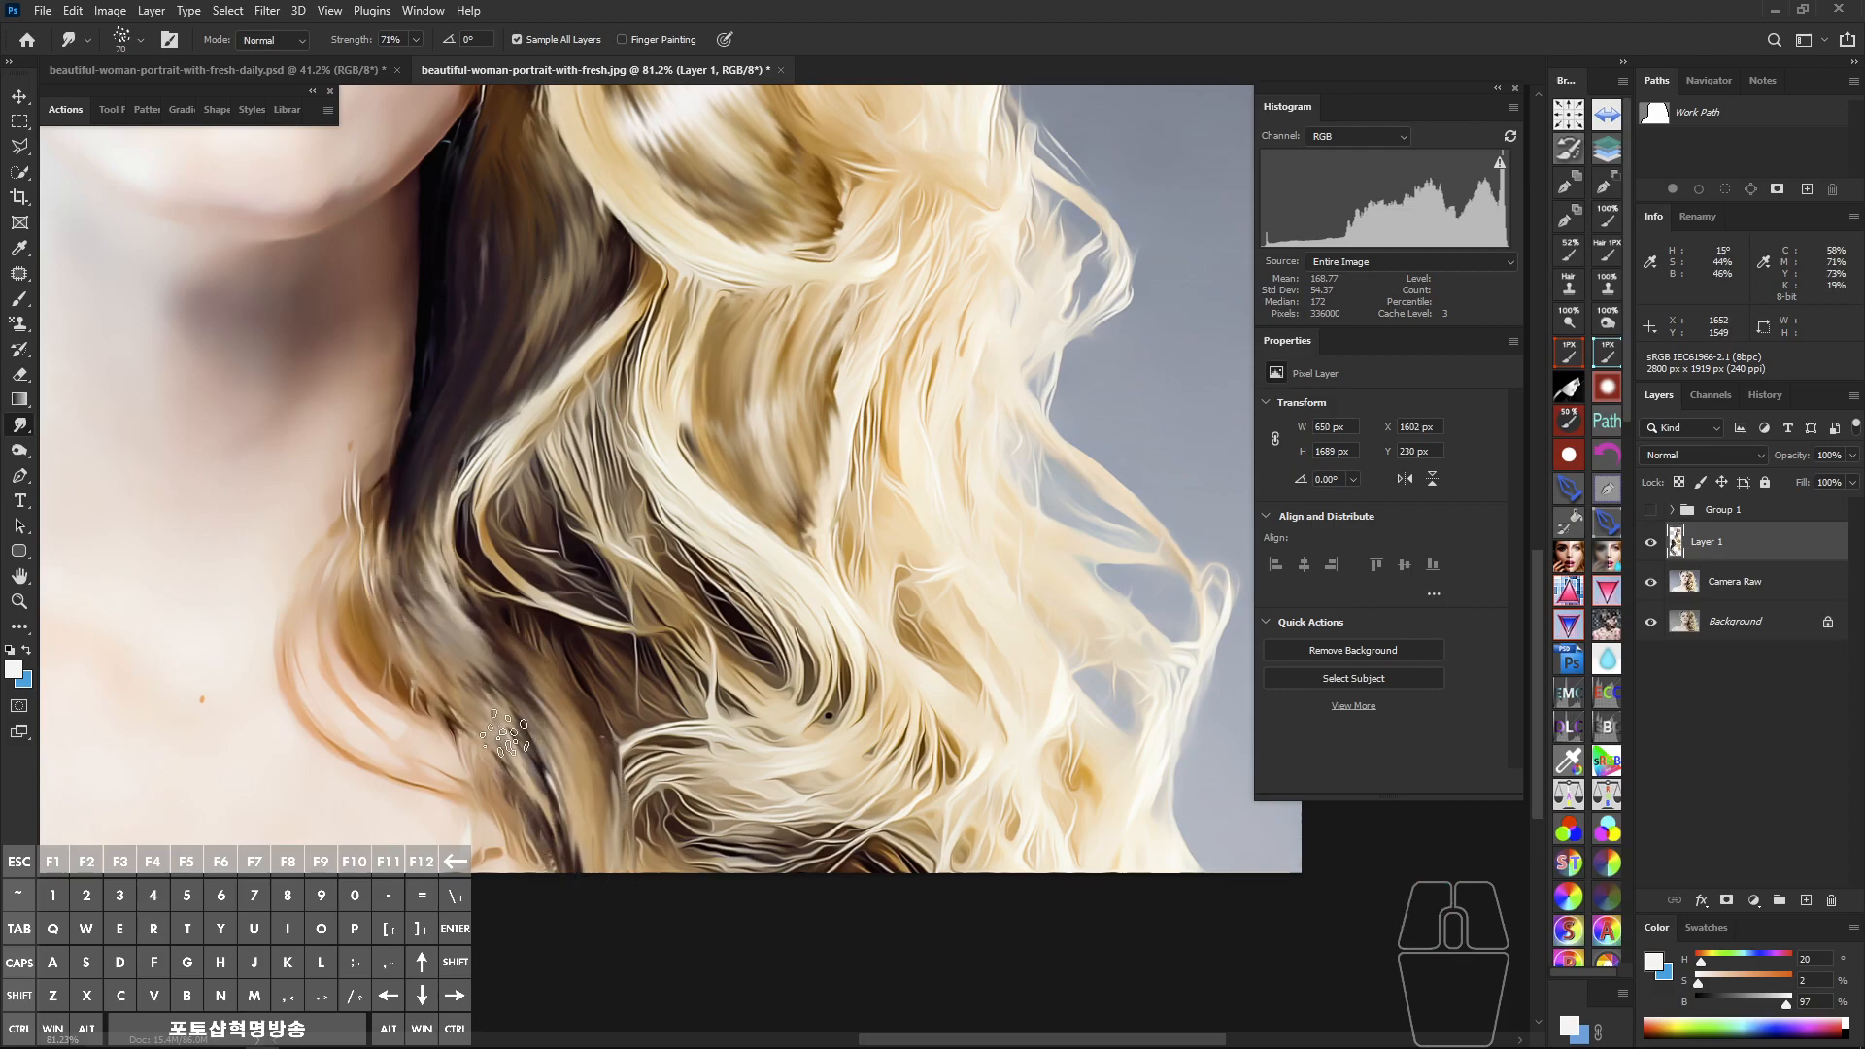
left_click_drag(424, 497, 583, 928)
mouse_move(432, 478)
left_mouse_down()
mouse_move(457, 739)
mouse_move(568, 957)
left_mouse_up()
left_click_drag(450, 595, 560, 935)
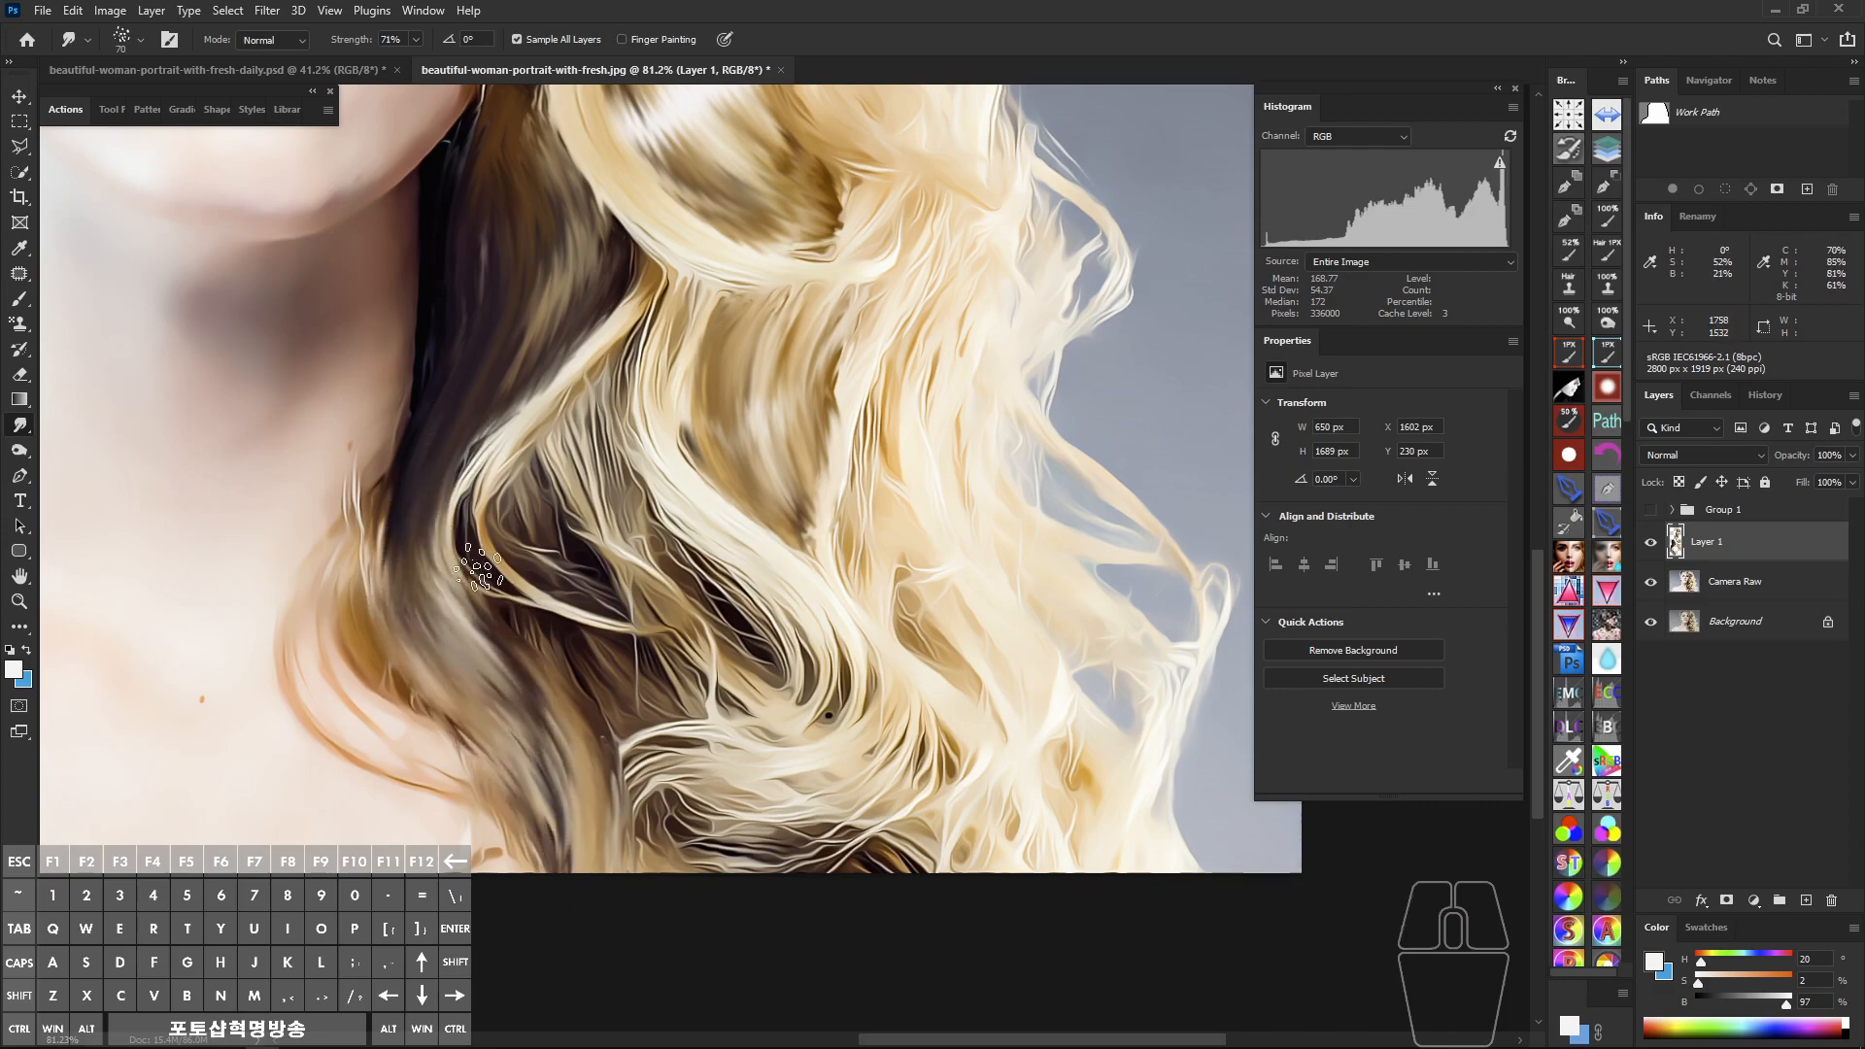
Step: Paint a white highlight band across the dark hair over the shoulder and smudge its edges along the strands
key("b")
mouse_move(460, 636)
left_mouse_down()
mouse_move(437, 685)
mouse_move(480, 641)
mouse_move(361, 485)
mouse_move(457, 685)
left_mouse_up()
key("r")
mouse_move(348, 379)
left_mouse_down()
mouse_move(471, 611)
mouse_move(475, 694)
left_mouse_up()
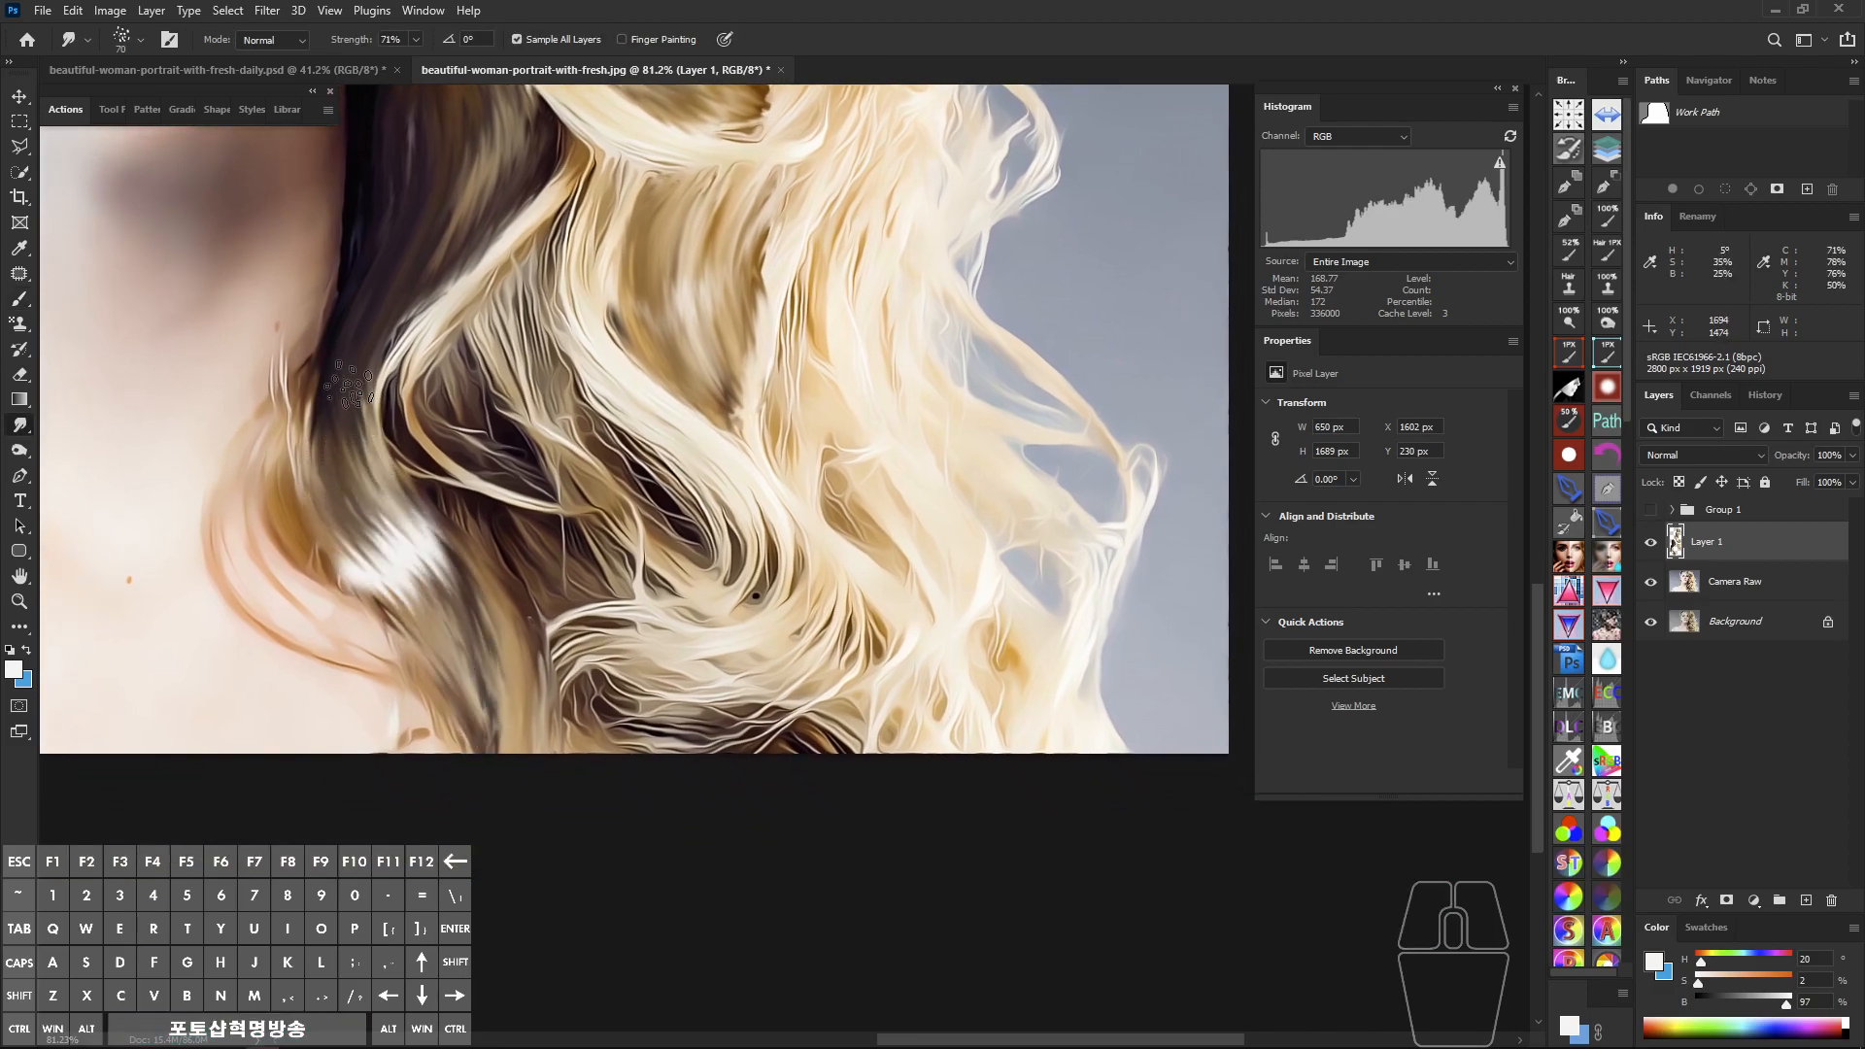
mouse_move(435, 542)
left_mouse_down()
mouse_move(367, 526)
mouse_move(457, 709)
left_mouse_up()
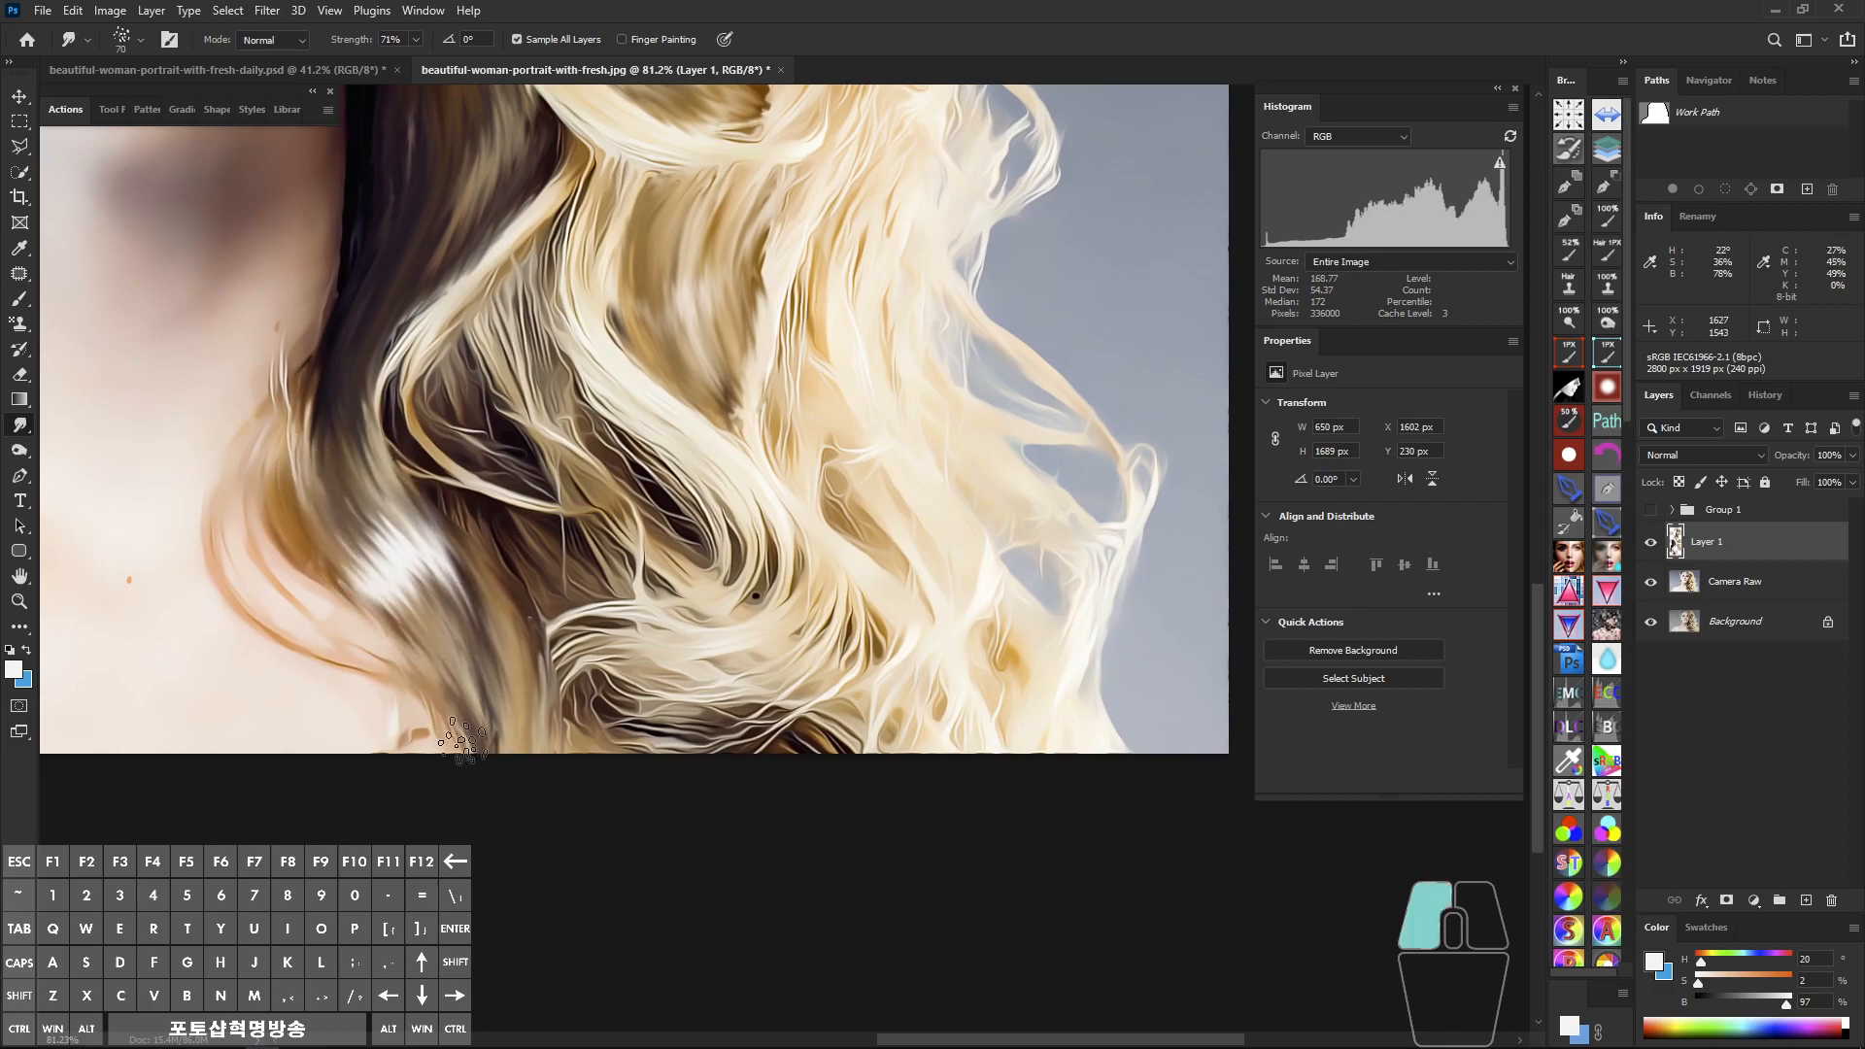
left_click_drag(323, 472, 502, 712)
left_click_drag(337, 450, 528, 763)
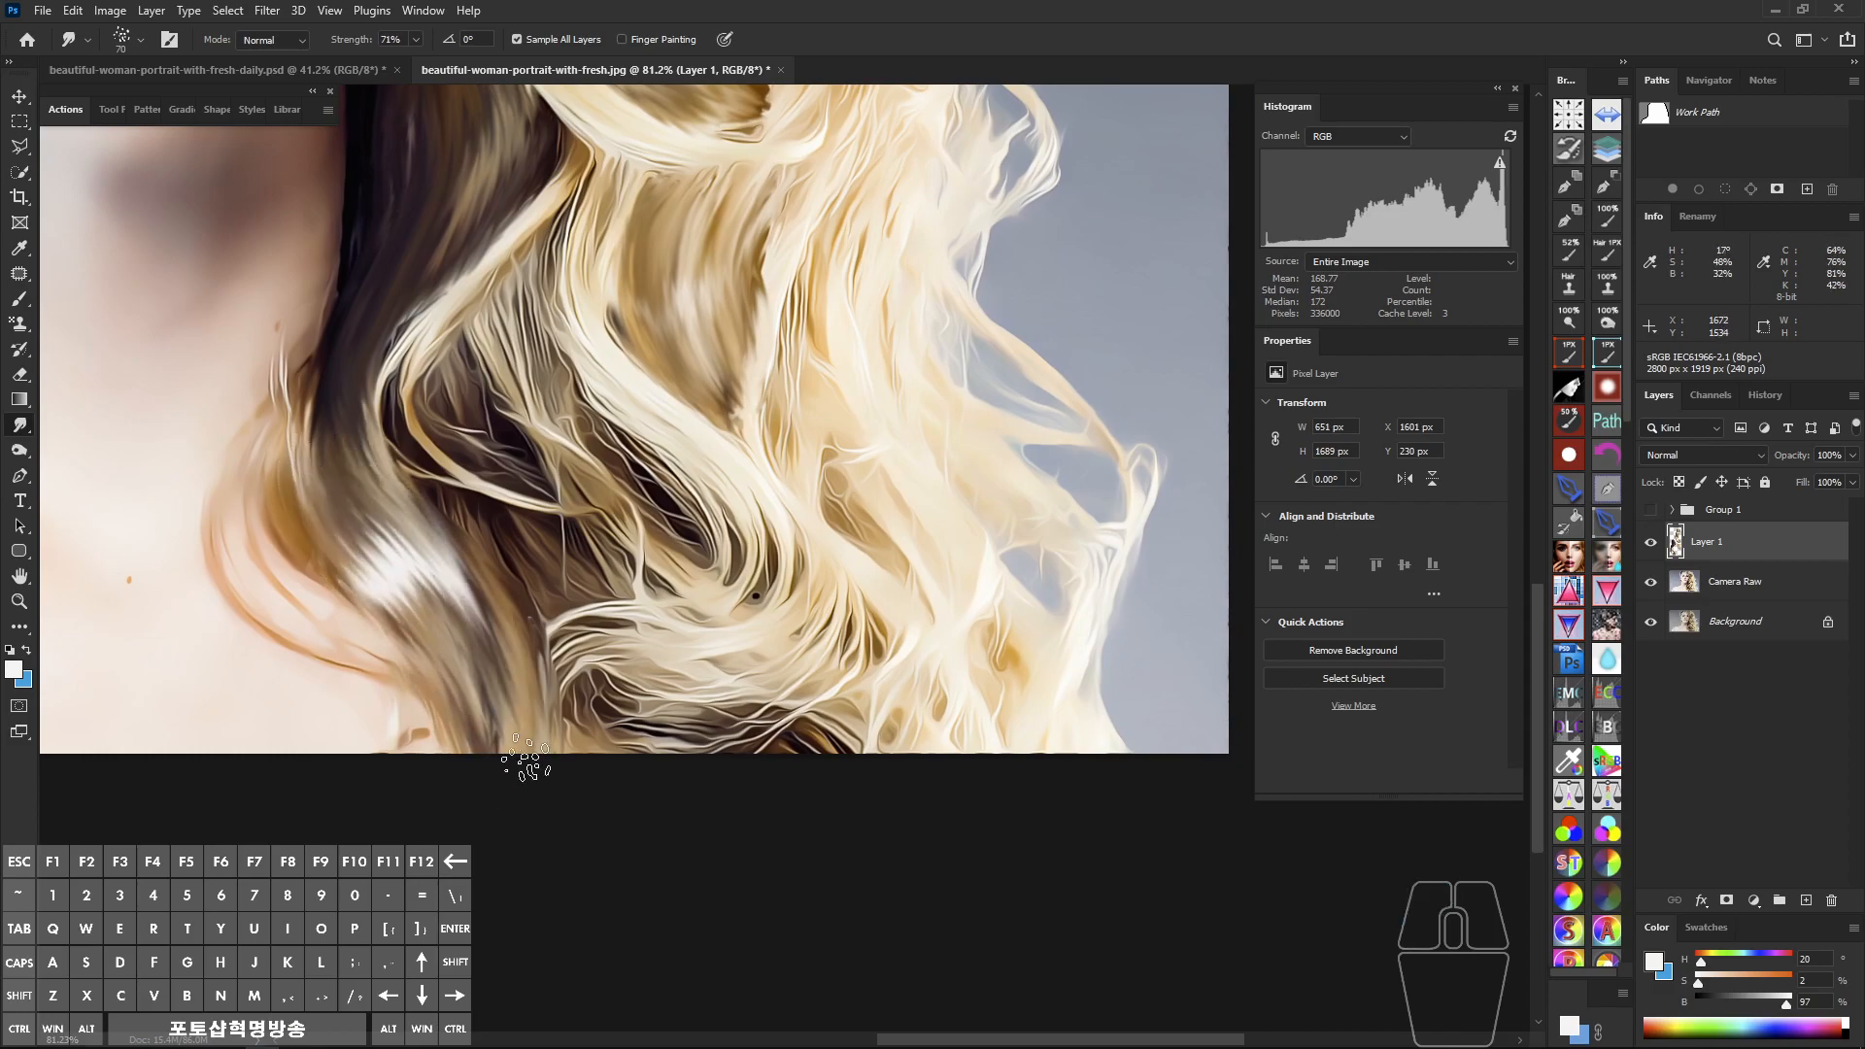
left_click_drag(442, 551, 524, 806)
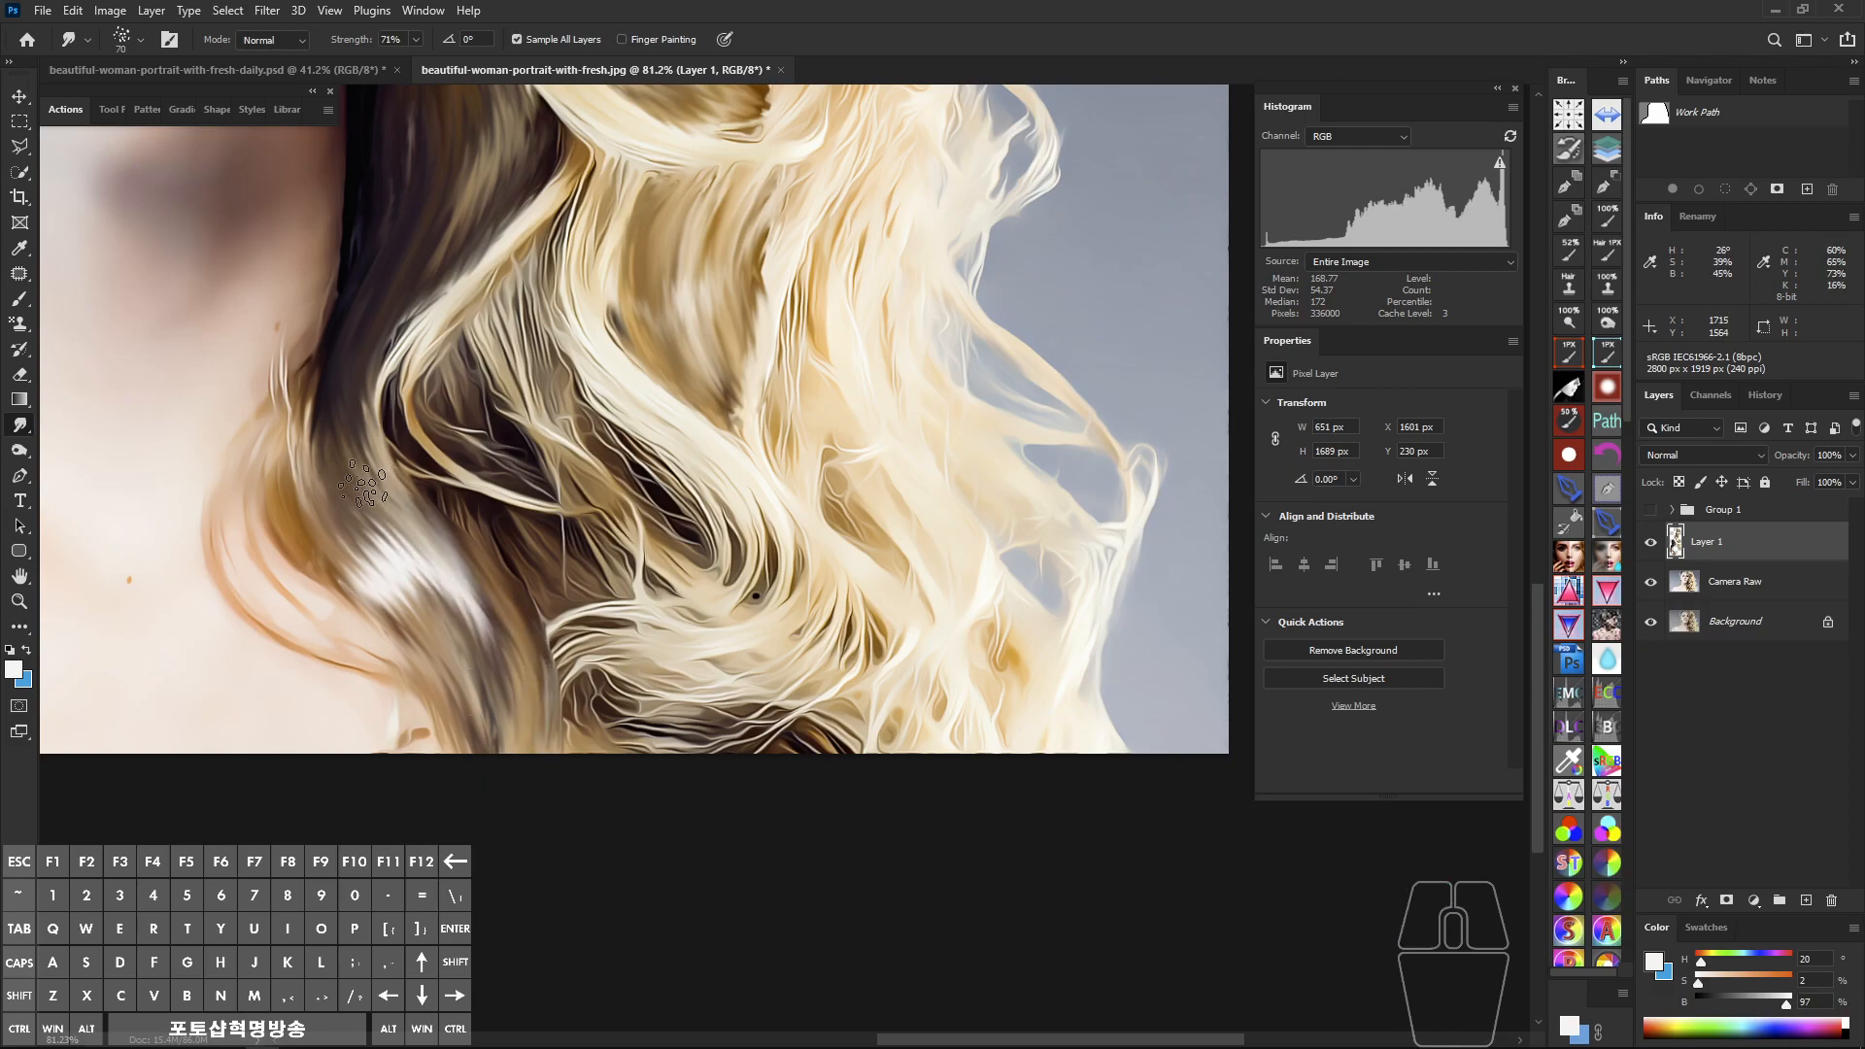
left_click_drag(413, 587, 507, 815)
left_click_drag(423, 547, 544, 792)
mouse_move(445, 544)
left_mouse_down()
mouse_move(573, 792)
mouse_move(508, 785)
left_mouse_up()
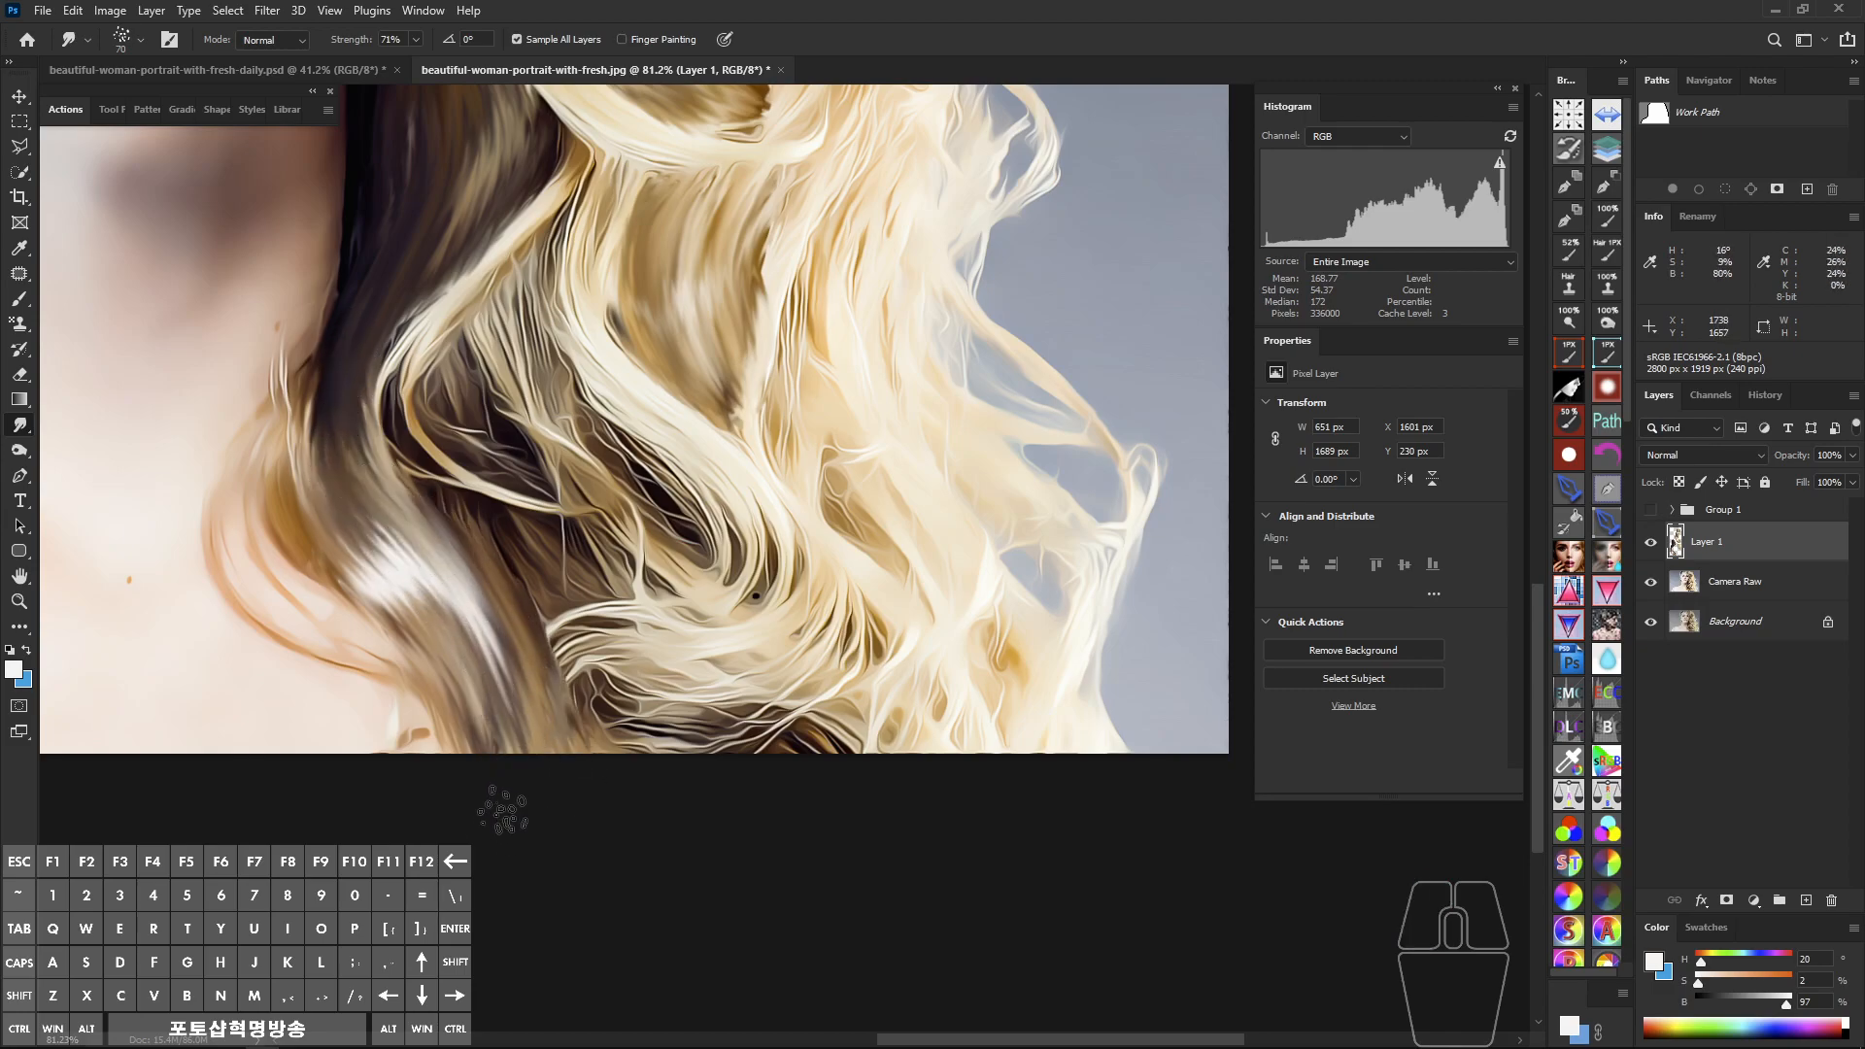
Step: Smudge the light blond outer strands beside and below the large curl to smooth them
scroll(354, 420, "up", 5)
scroll(406, 389, "up", 10)
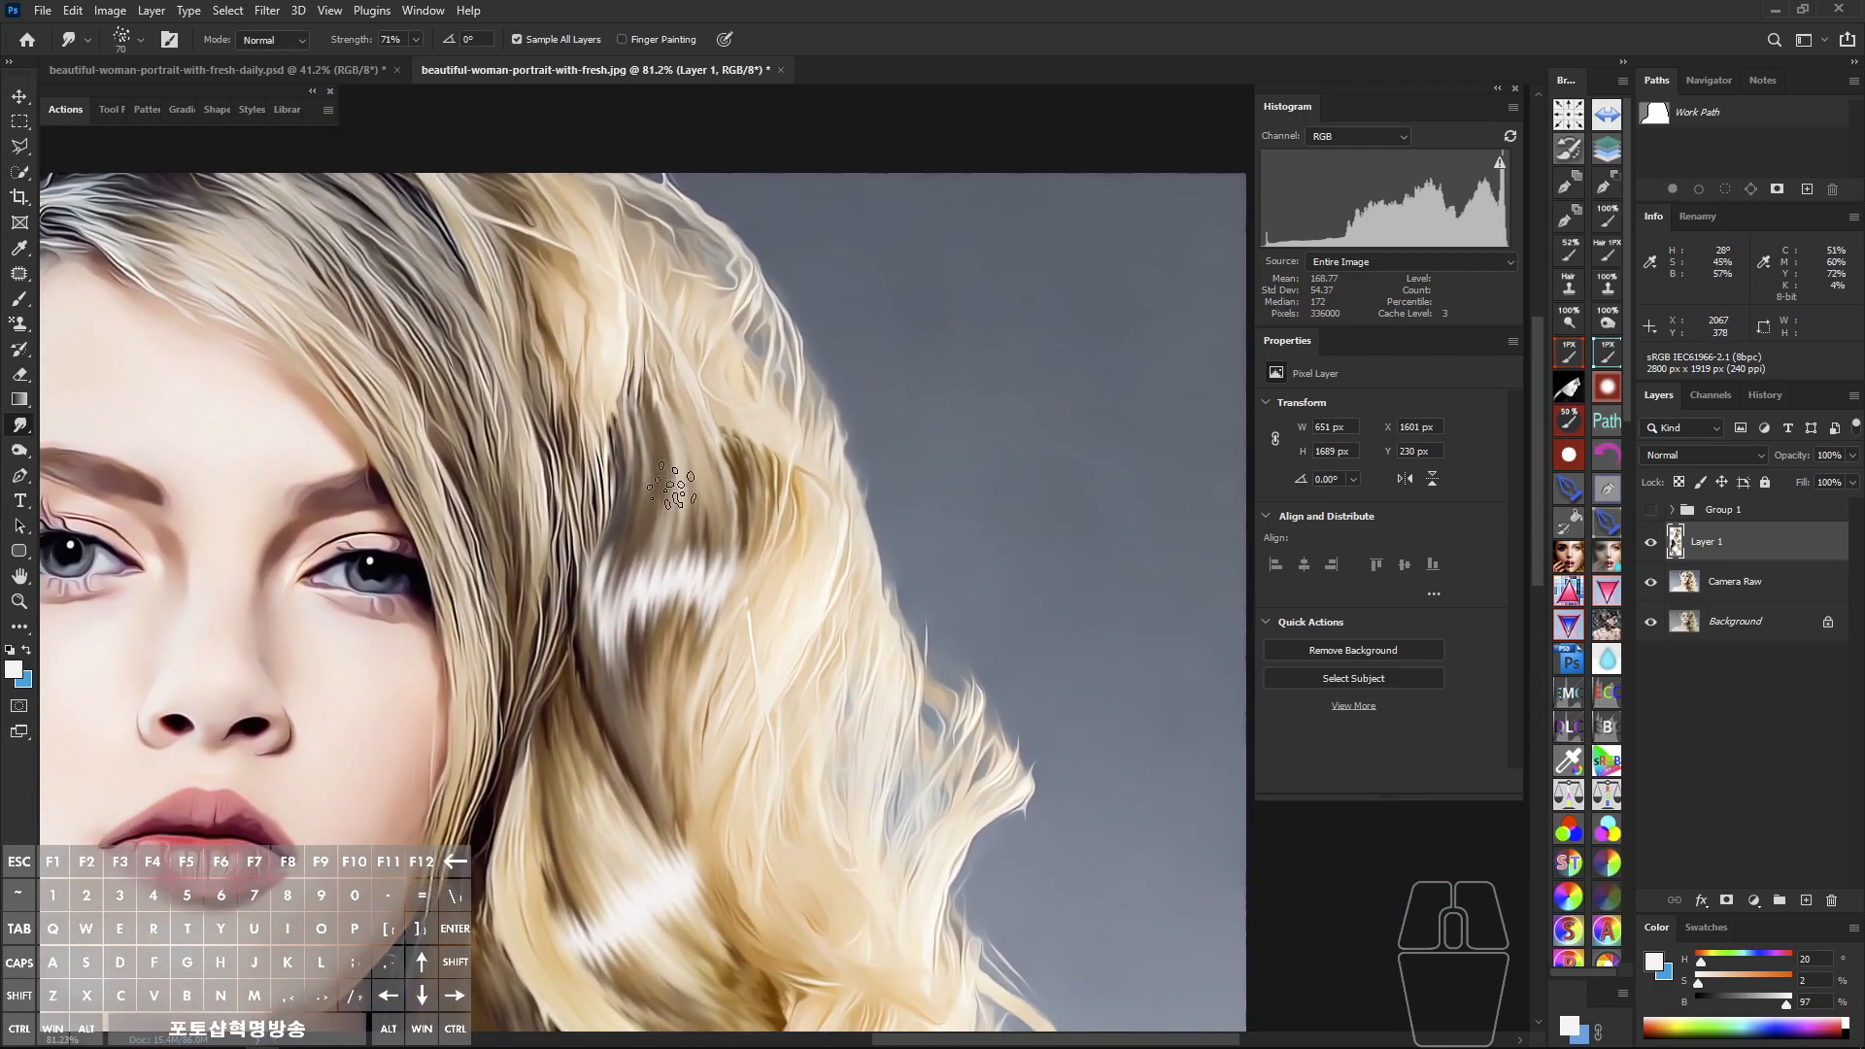
left_click_drag(672, 486, 465, 303)
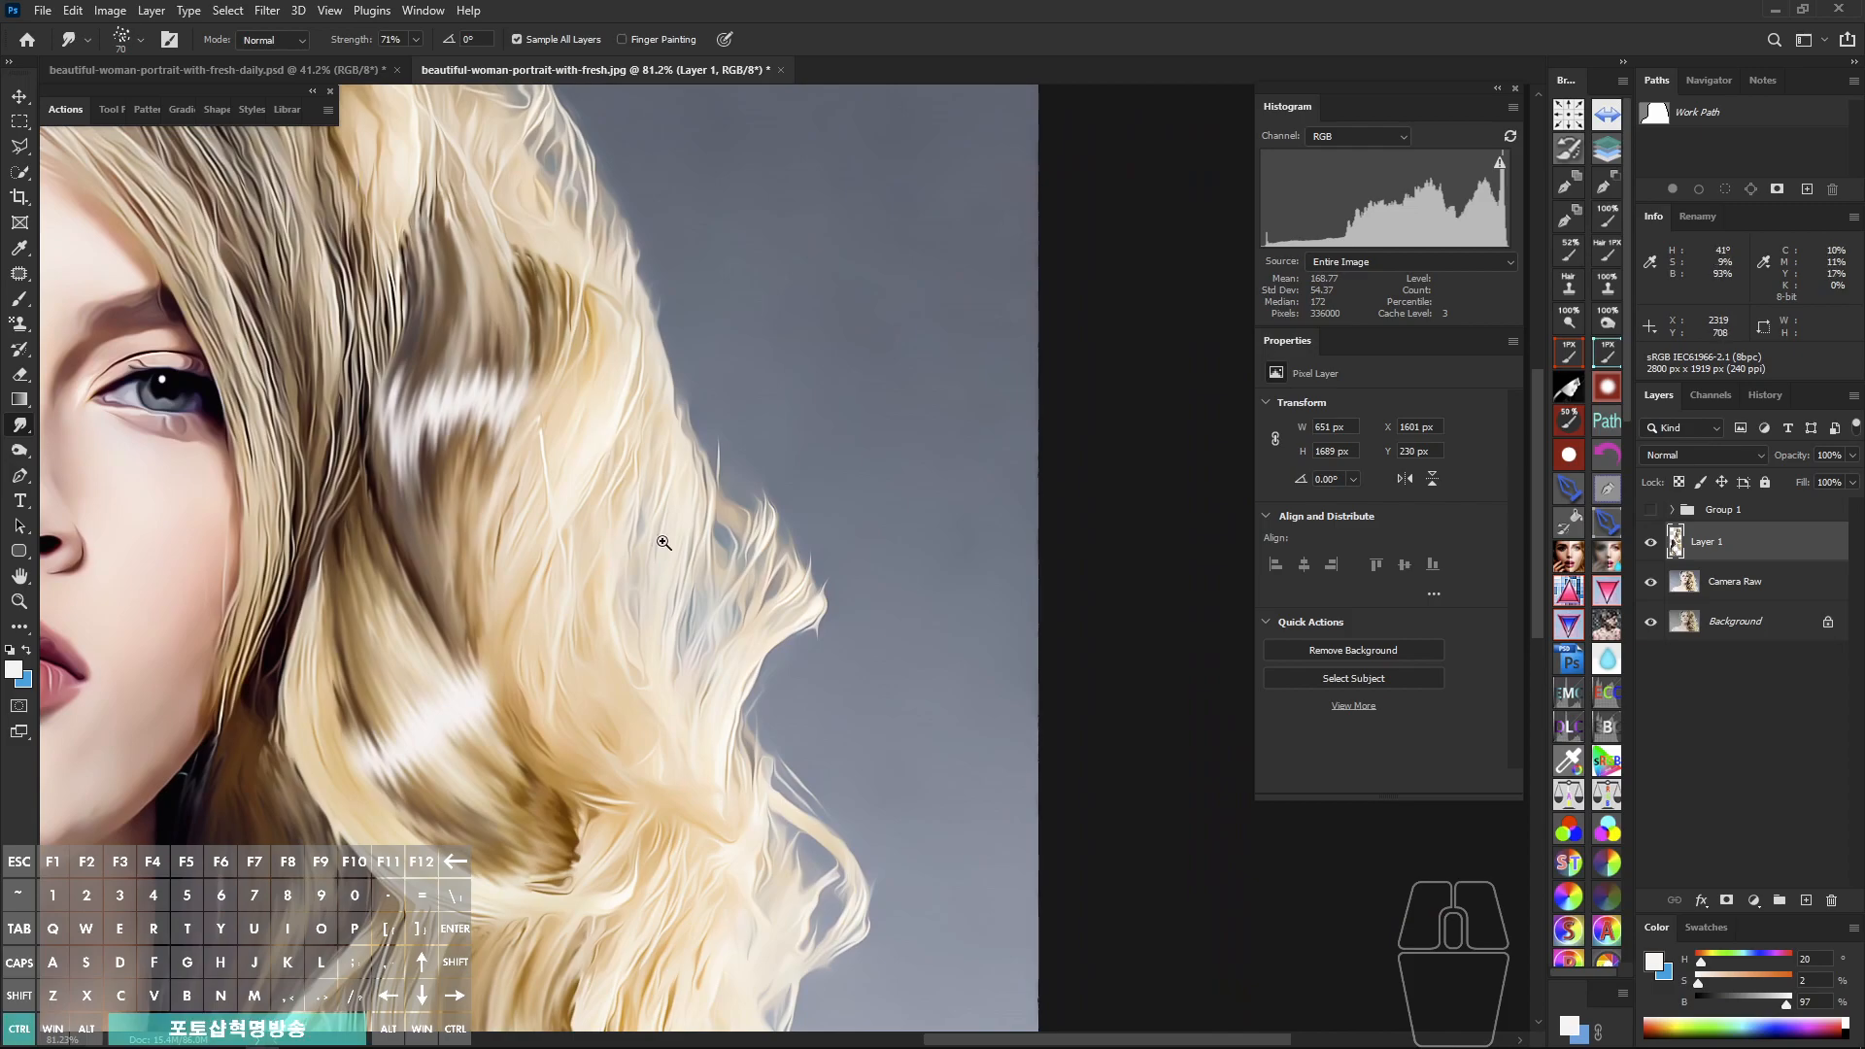
left_click_drag(663, 540, 607, 541)
left_click_drag(686, 680, 606, 399)
left_click_drag(537, 529, 579, 534)
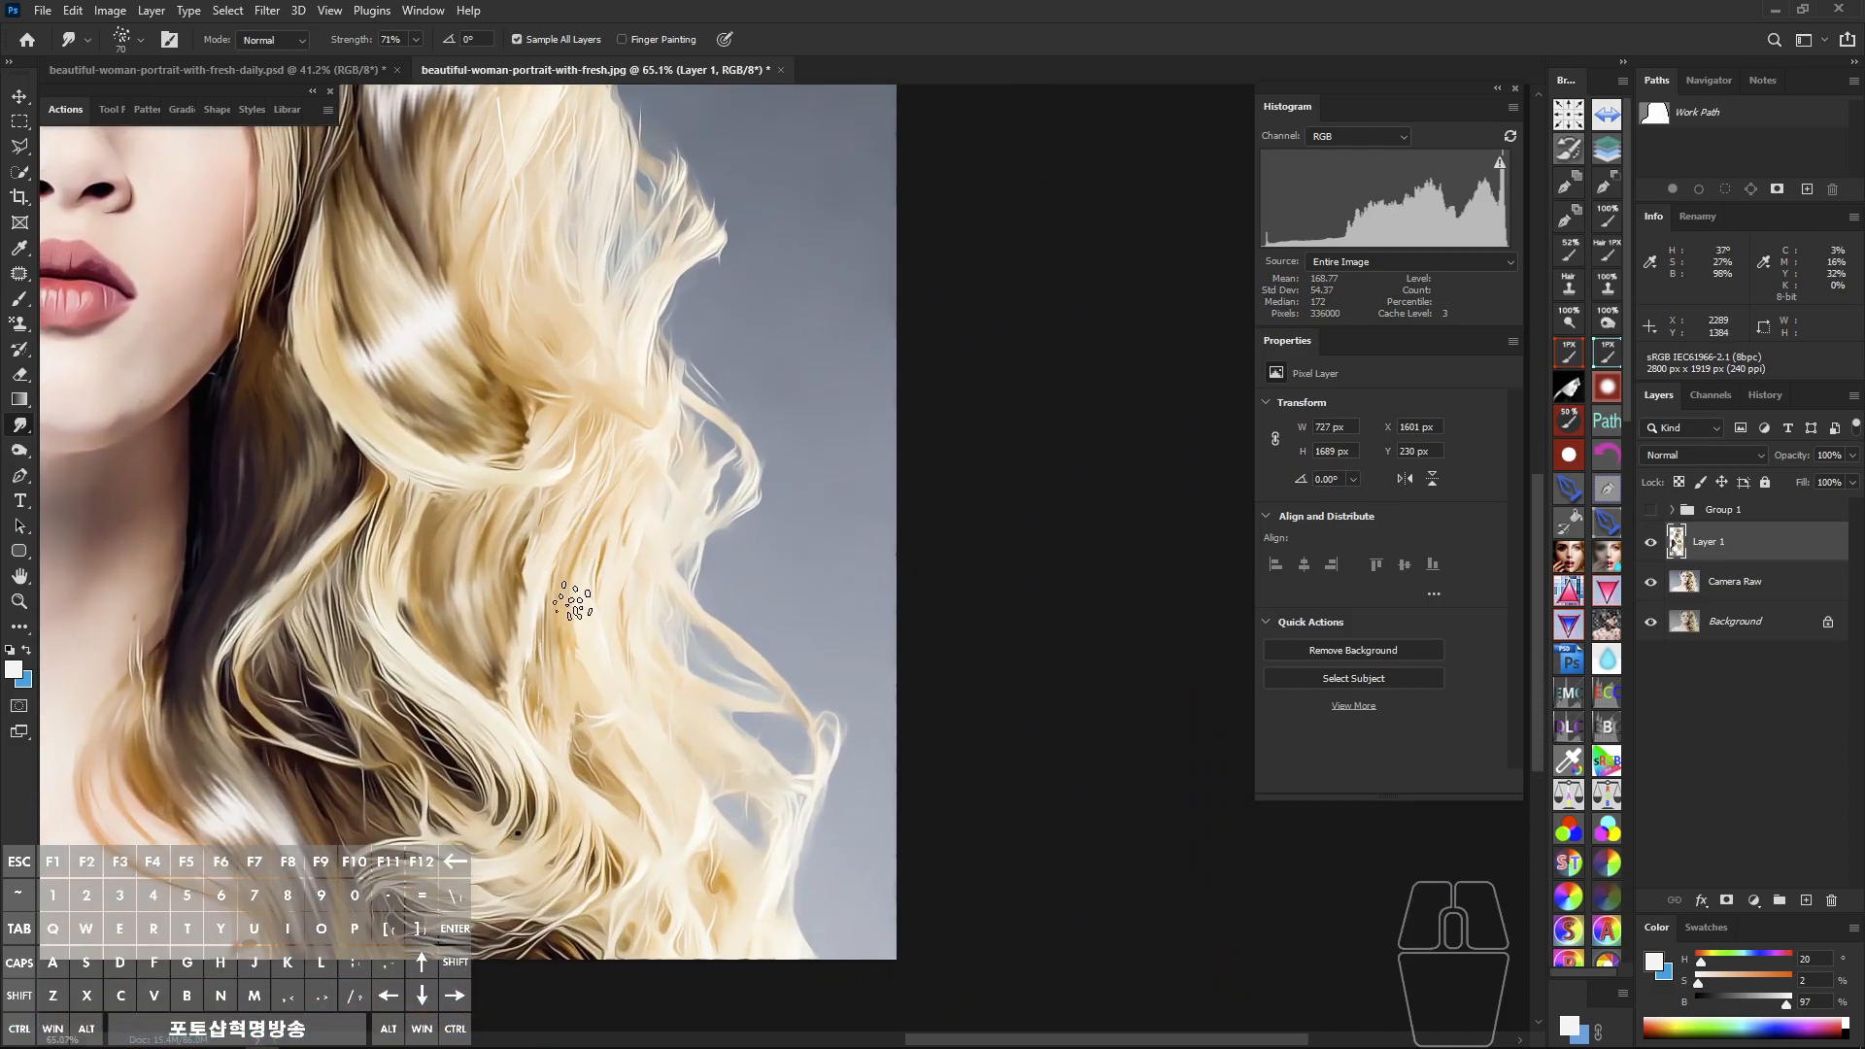
left_click_drag(603, 769, 477, 549)
left_click_drag(528, 700, 616, 716)
left_click_drag(584, 505, 777, 608)
left_click_drag(777, 608, 680, 573)
left_click_drag(741, 543, 733, 684)
left_click_drag(617, 299, 764, 392)
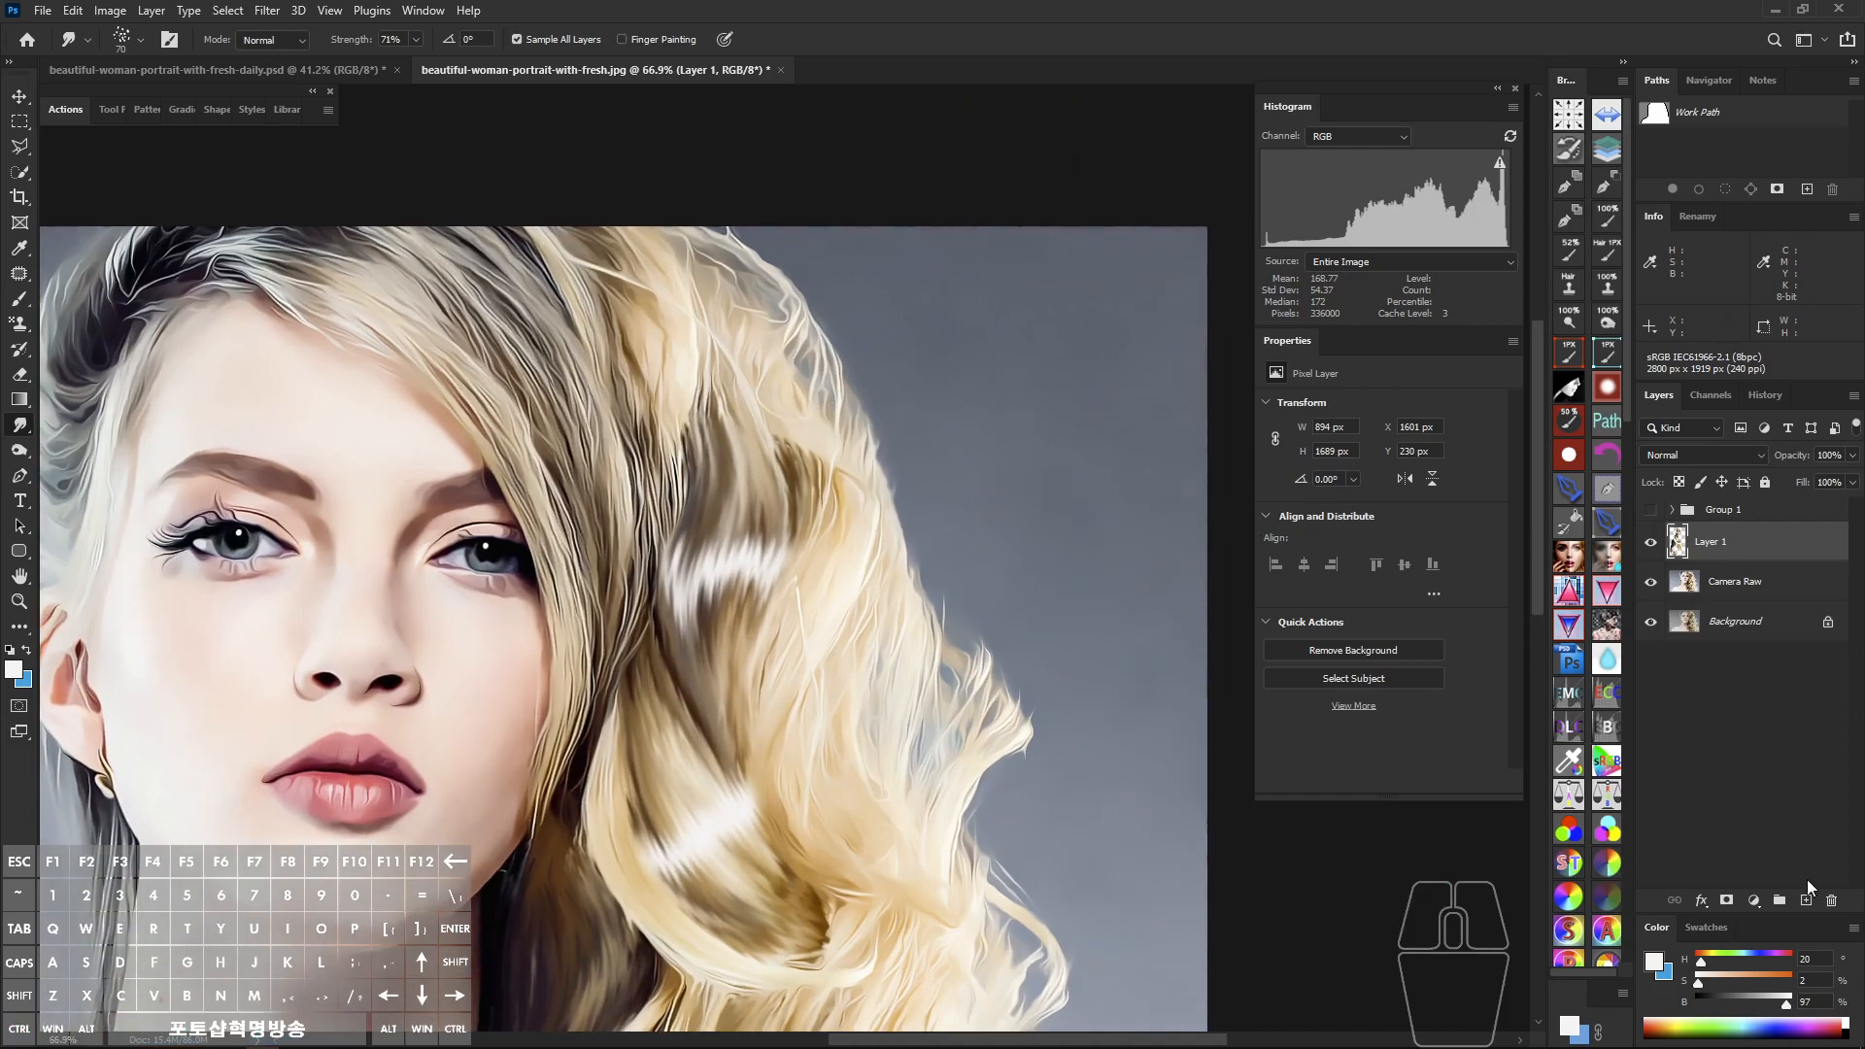
Step: Add a new layer above Layer 1 and smudge the swept fringe from the parting down past the forehead
left_click(1805, 900)
left_click_drag(654, 514, 688, 543)
left_click_drag(279, 283, 442, 398)
mouse_move(408, 330)
left_mouse_down()
mouse_move(602, 594)
mouse_move(604, 649)
left_mouse_up()
left_click_drag(604, 648, 601, 544)
mouse_move(428, 253)
left_mouse_down()
mouse_move(603, 572)
mouse_move(595, 347)
left_mouse_up()
mouse_move(581, 260)
left_mouse_down()
mouse_move(589, 449)
mouse_move(538, 586)
left_mouse_up()
left_click_drag(597, 386, 597, 391)
left_click_drag(596, 377, 546, 607)
left_click_drag(588, 172, 509, 542)
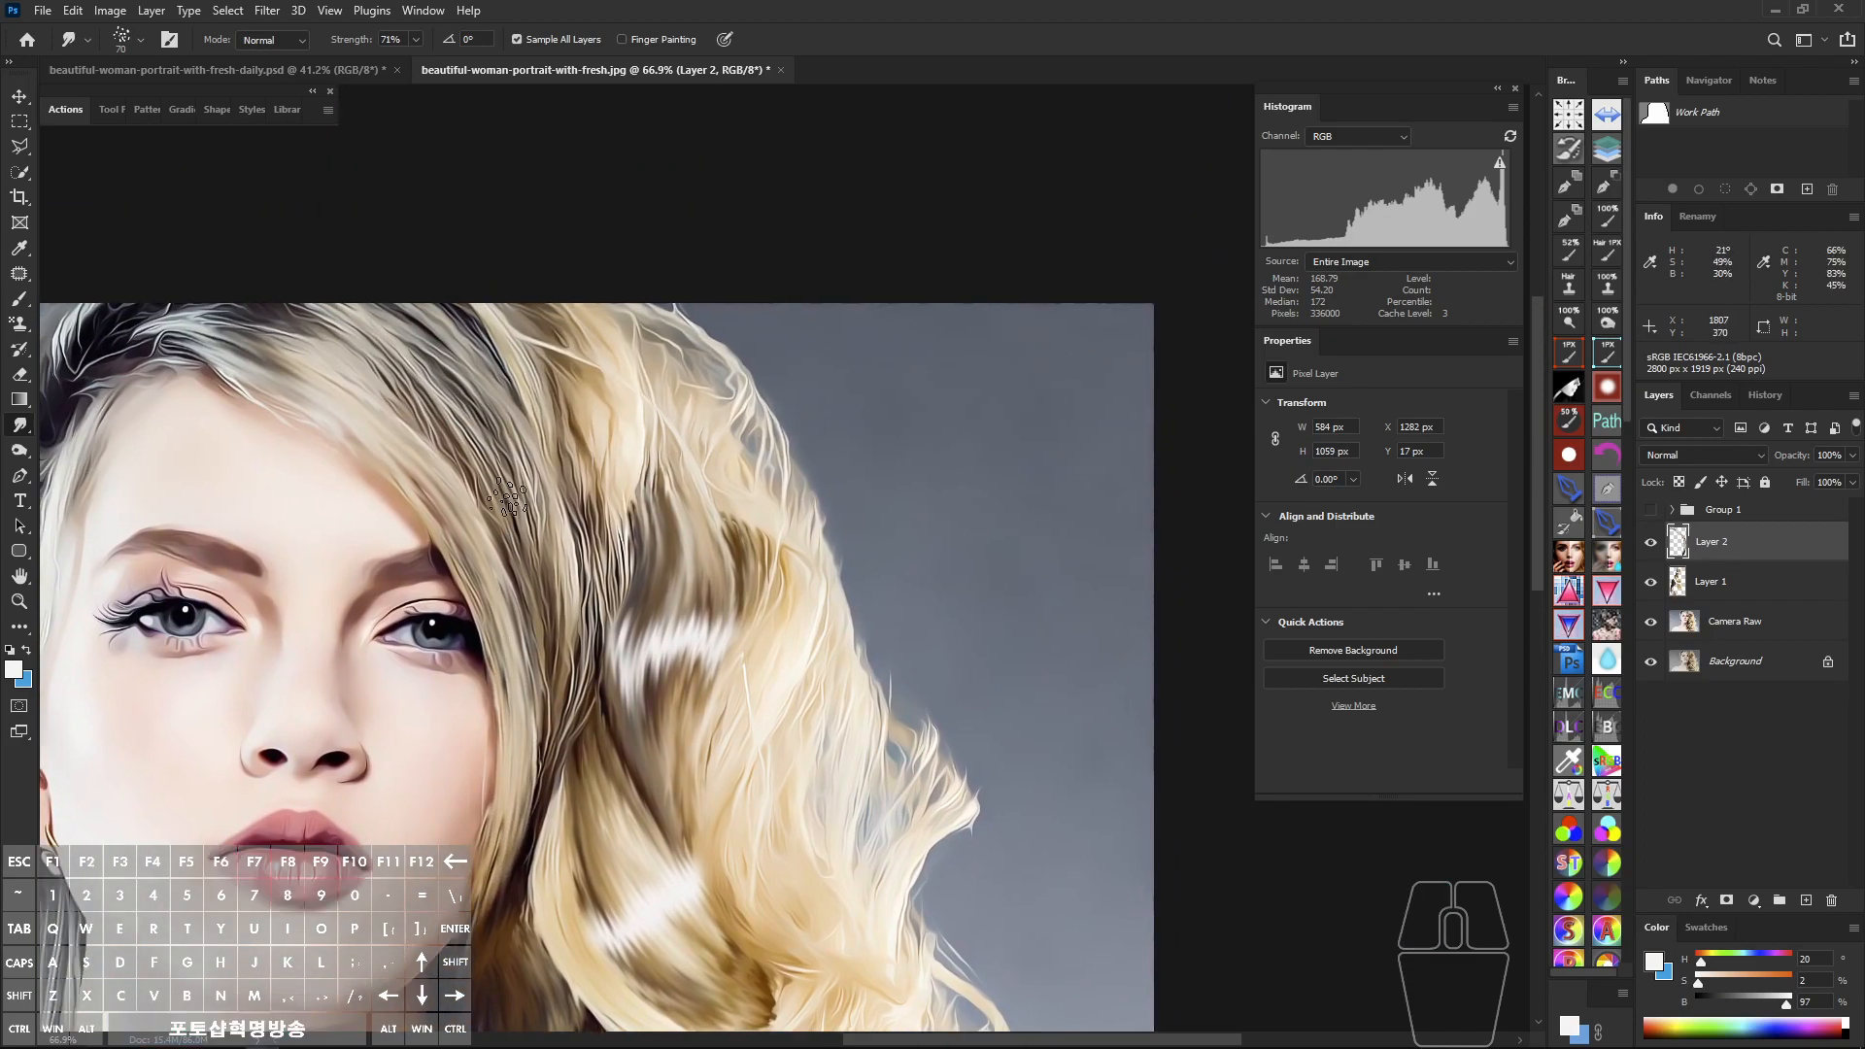
Step: Smudge the fringe strands further down beside the eye and cheek to their lower ends
mouse_move(194, 306)
left_mouse_down()
mouse_move(373, 401)
mouse_move(531, 565)
mouse_move(311, 304)
mouse_move(200, 289)
mouse_move(272, 318)
mouse_move(476, 482)
mouse_move(520, 559)
left_mouse_up()
mouse_move(380, 352)
left_mouse_down()
mouse_move(590, 680)
mouse_move(508, 417)
left_mouse_up()
left_click_drag(452, 304, 493, 559)
left_click_drag(475, 341, 491, 568)
mouse_move(470, 408)
left_mouse_down()
mouse_move(473, 377)
mouse_move(461, 604)
mouse_move(505, 505)
mouse_move(455, 738)
left_mouse_up()
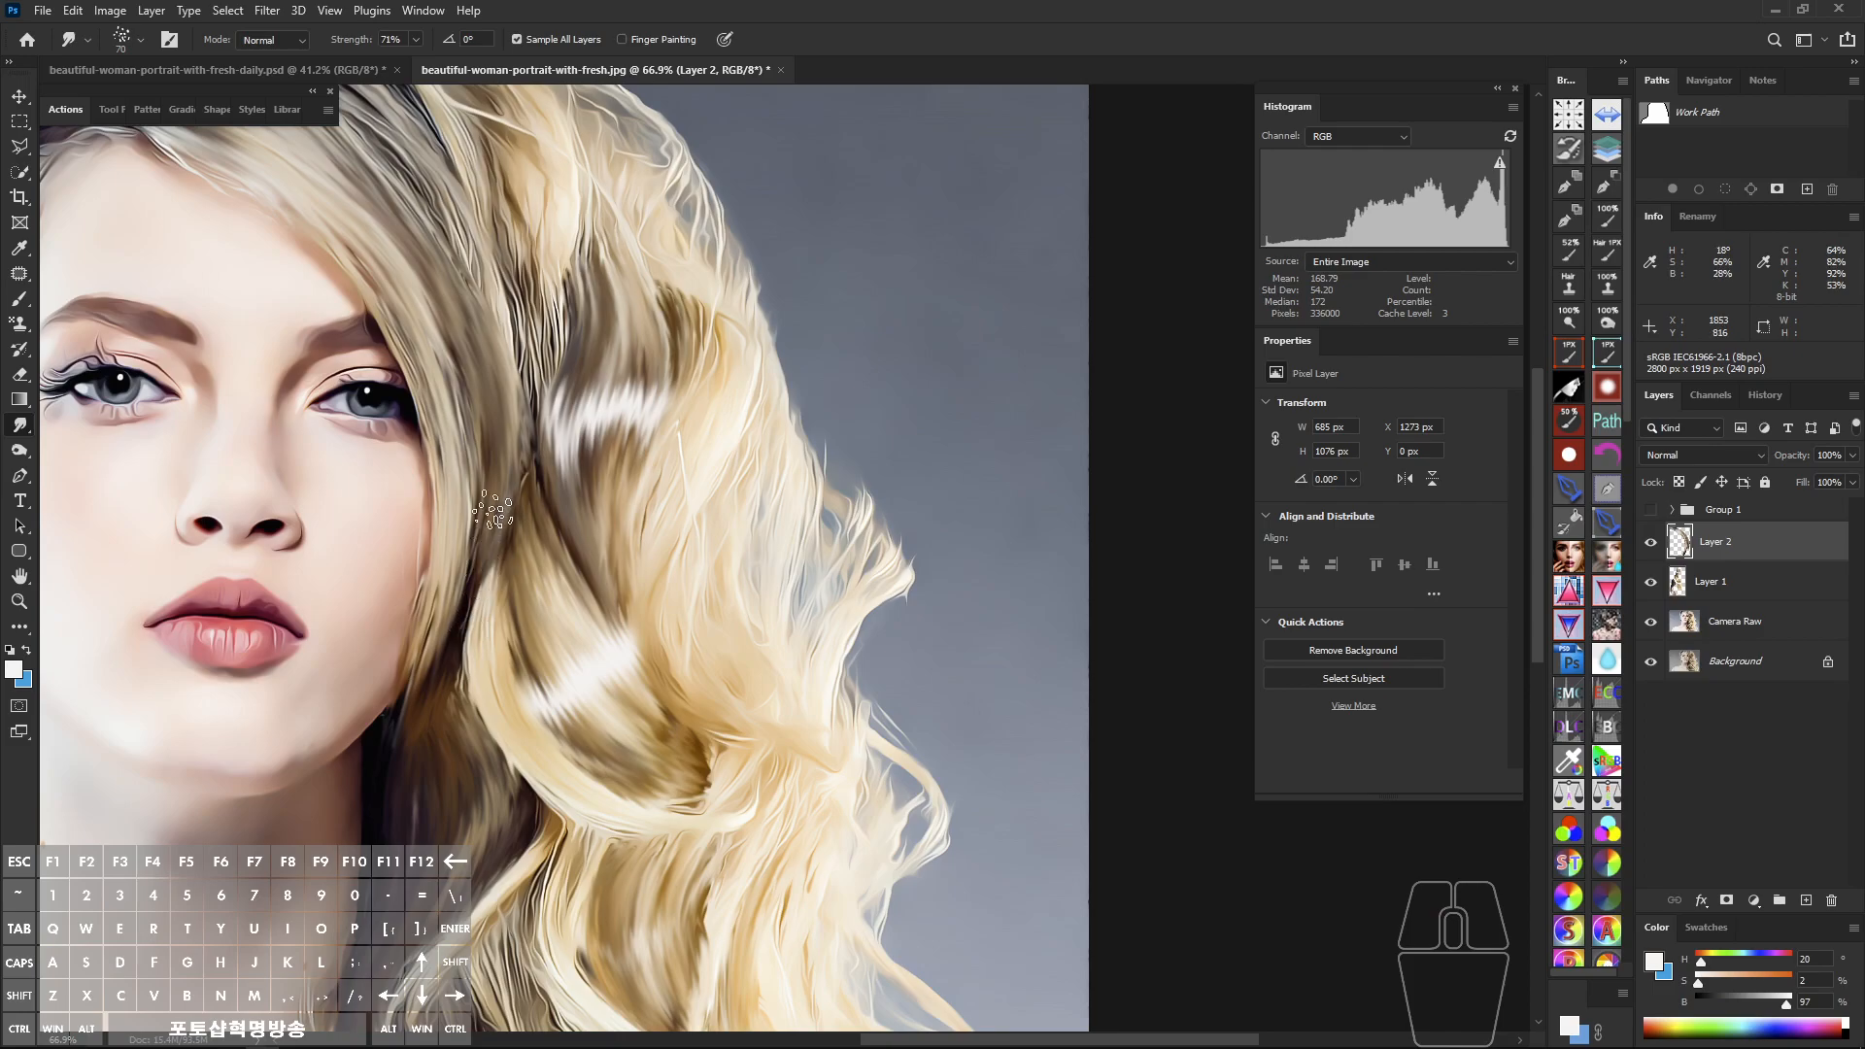
left_click_drag(493, 559, 466, 685)
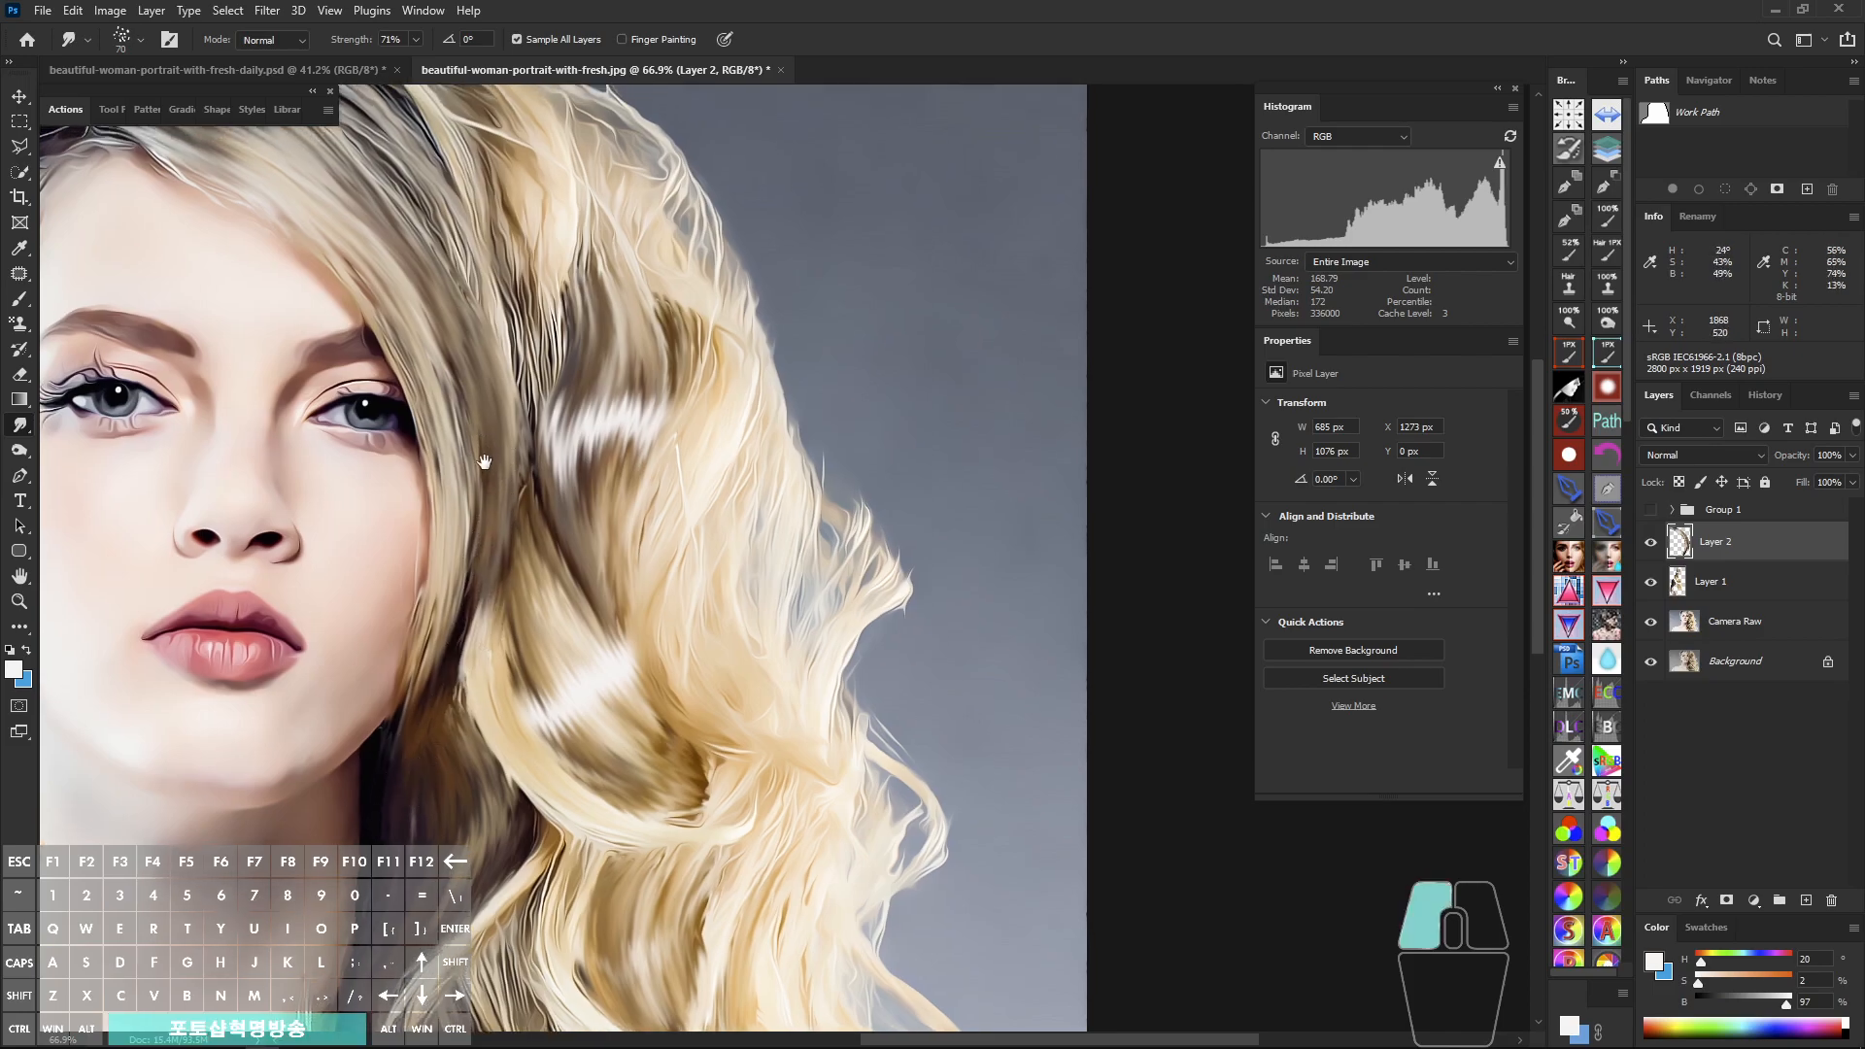
Step: Smudge the outer fringe strands from the crown down to where they meet the large curl
scroll(245, 314, "up", 3)
left_click_drag(279, 342, 467, 553)
left_click_drag(282, 328, 448, 512)
left_click_drag(303, 327, 510, 670)
mouse_move(313, 326)
left_mouse_down()
mouse_move(405, 419)
mouse_move(520, 748)
mouse_move(335, 332)
mouse_move(540, 641)
mouse_move(515, 552)
mouse_move(535, 649)
left_mouse_up()
mouse_move(359, 306)
left_mouse_down()
mouse_move(443, 402)
mouse_move(529, 672)
left_mouse_up()
left_click_drag(475, 437, 538, 685)
mouse_move(521, 643)
left_mouse_down()
mouse_move(510, 353)
mouse_move(527, 424)
left_mouse_up()
left_click_drag(510, 335, 519, 481)
mouse_move(517, 368)
left_mouse_down()
mouse_move(508, 483)
mouse_move(459, 561)
left_mouse_up()
left_click_drag(521, 393, 468, 489)
left_click_drag(416, 209, 391, 427)
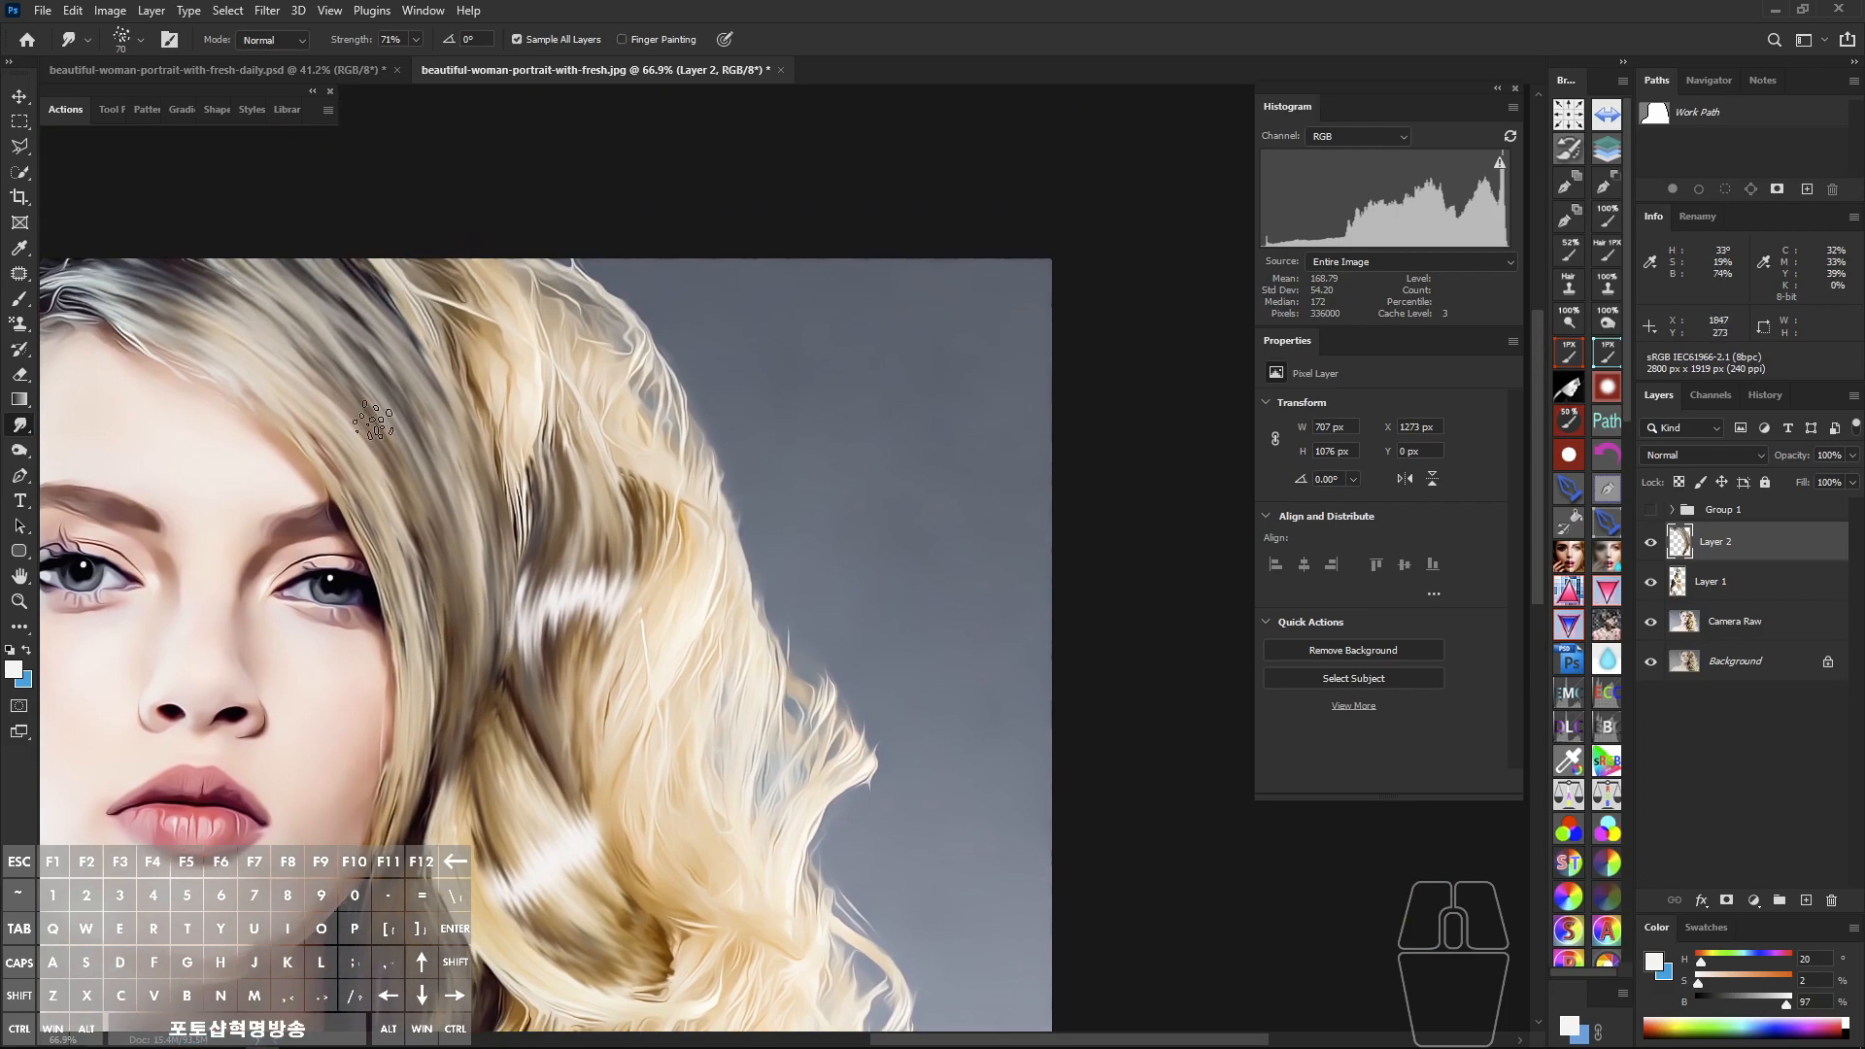
Step: Smudge the remaining fine strands along the fringe's forehead edge and near the top of the head
left_click_drag(234, 334, 288, 396)
left_click_drag(336, 458, 392, 566)
left_click_drag(233, 296, 307, 369)
left_click_drag(437, 460, 428, 470)
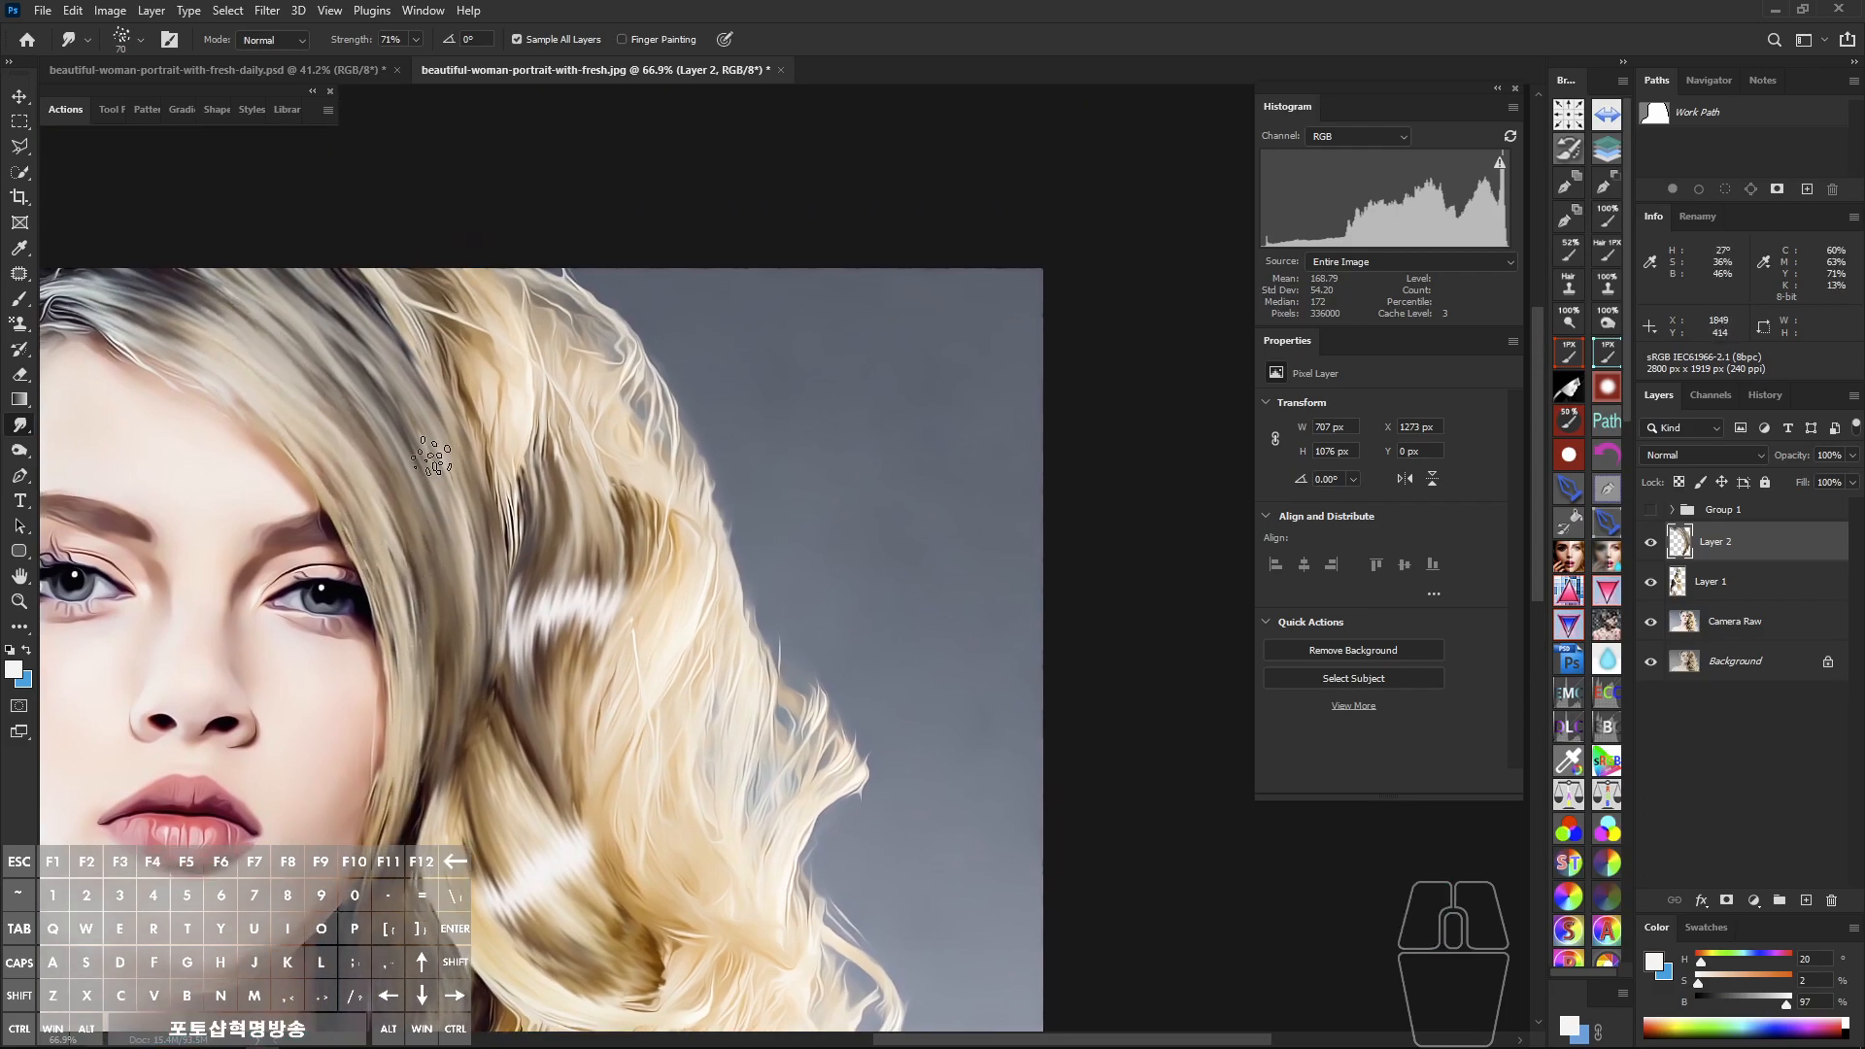
left_click_drag(342, 268, 408, 333)
left_click_drag(489, 492, 500, 587)
Step: Smudge the crown hair behind the fringe down to the upper highlight, blending the strands around it
mouse_move(369, 244)
left_mouse_down()
mouse_move(459, 358)
mouse_move(512, 471)
mouse_move(514, 568)
left_mouse_up()
left_click_drag(427, 282, 514, 467)
left_click_drag(444, 235, 510, 344)
left_click_drag(485, 280, 519, 527)
mouse_move(515, 375)
left_mouse_down()
mouse_move(526, 451)
mouse_move(502, 573)
left_mouse_up()
mouse_move(507, 446)
left_mouse_down()
mouse_move(511, 304)
mouse_move(515, 408)
left_mouse_up()
mouse_move(529, 291)
left_mouse_down()
mouse_move(534, 379)
mouse_move(461, 590)
left_mouse_up()
mouse_move(529, 406)
left_mouse_down()
mouse_move(489, 543)
mouse_move(515, 421)
mouse_move(510, 480)
mouse_move(484, 492)
mouse_move(512, 431)
mouse_move(501, 509)
mouse_move(528, 398)
mouse_move(493, 522)
left_mouse_up()
mouse_move(534, 247)
left_mouse_down()
mouse_move(500, 365)
mouse_move(426, 405)
left_mouse_up()
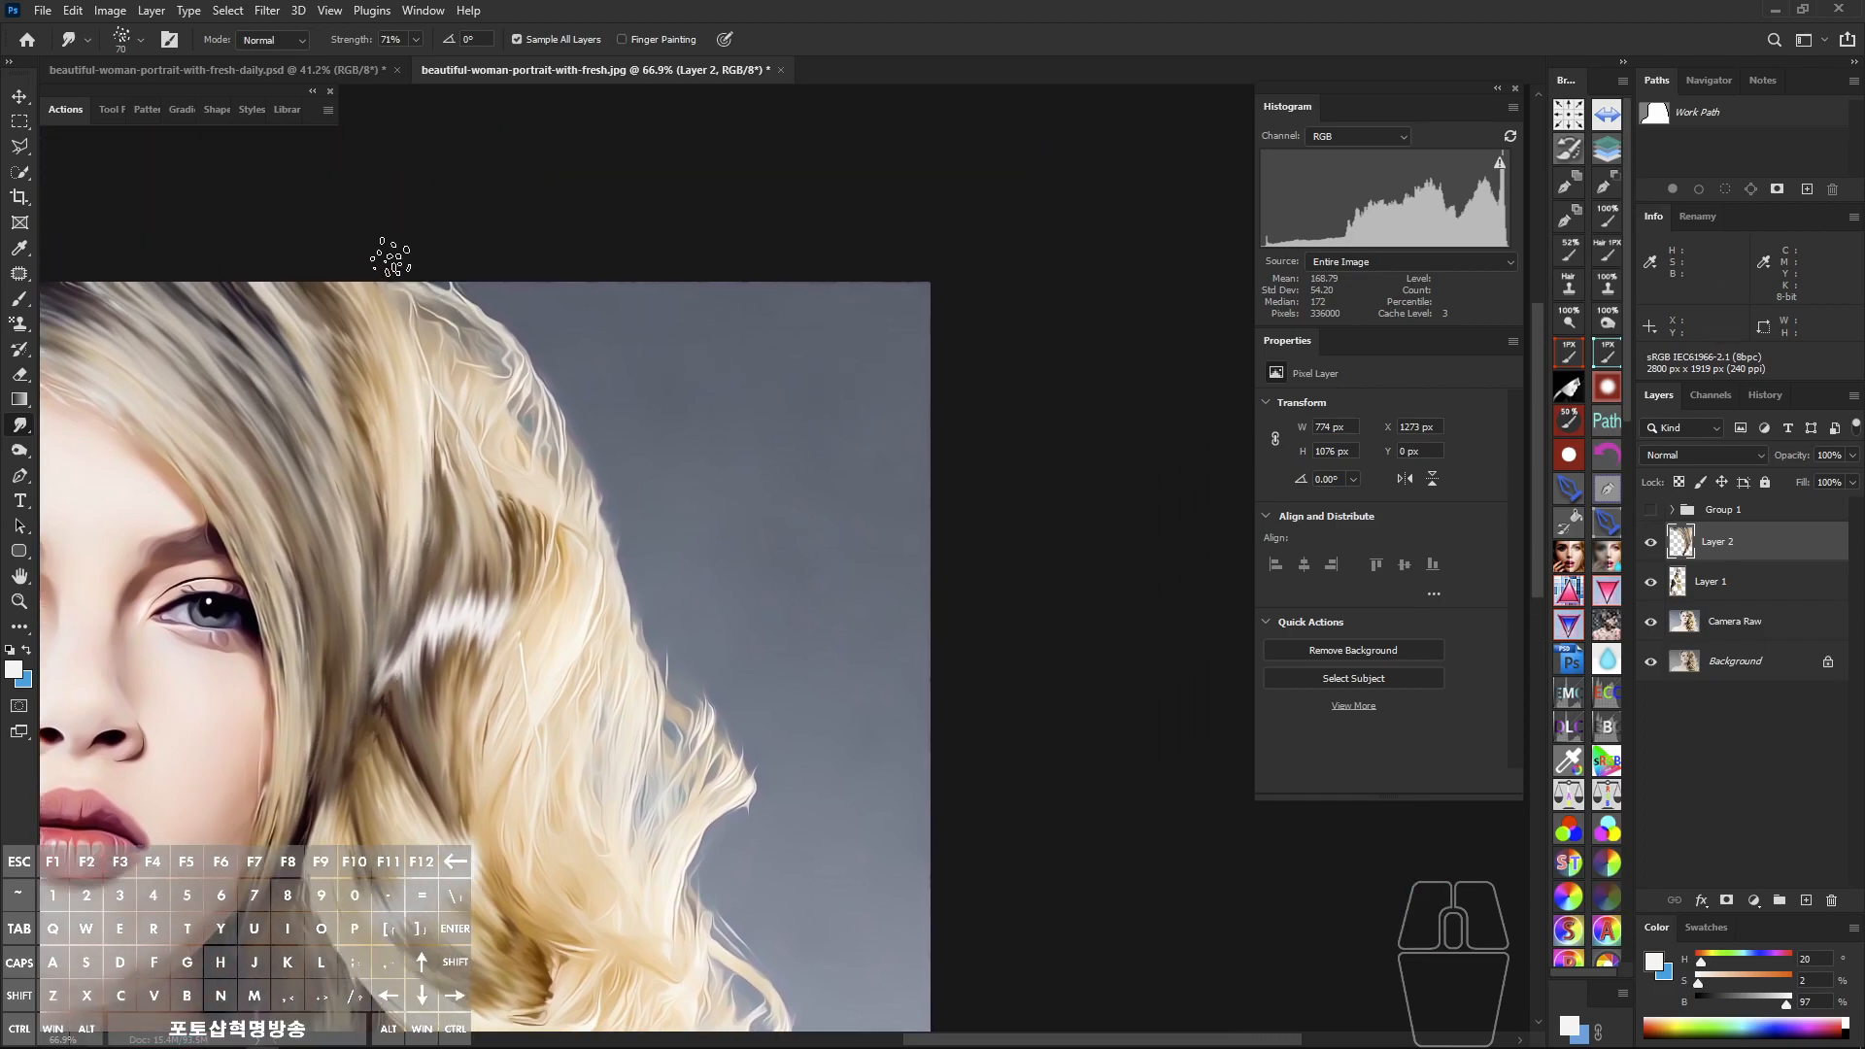
left_click_drag(325, 283, 328, 279)
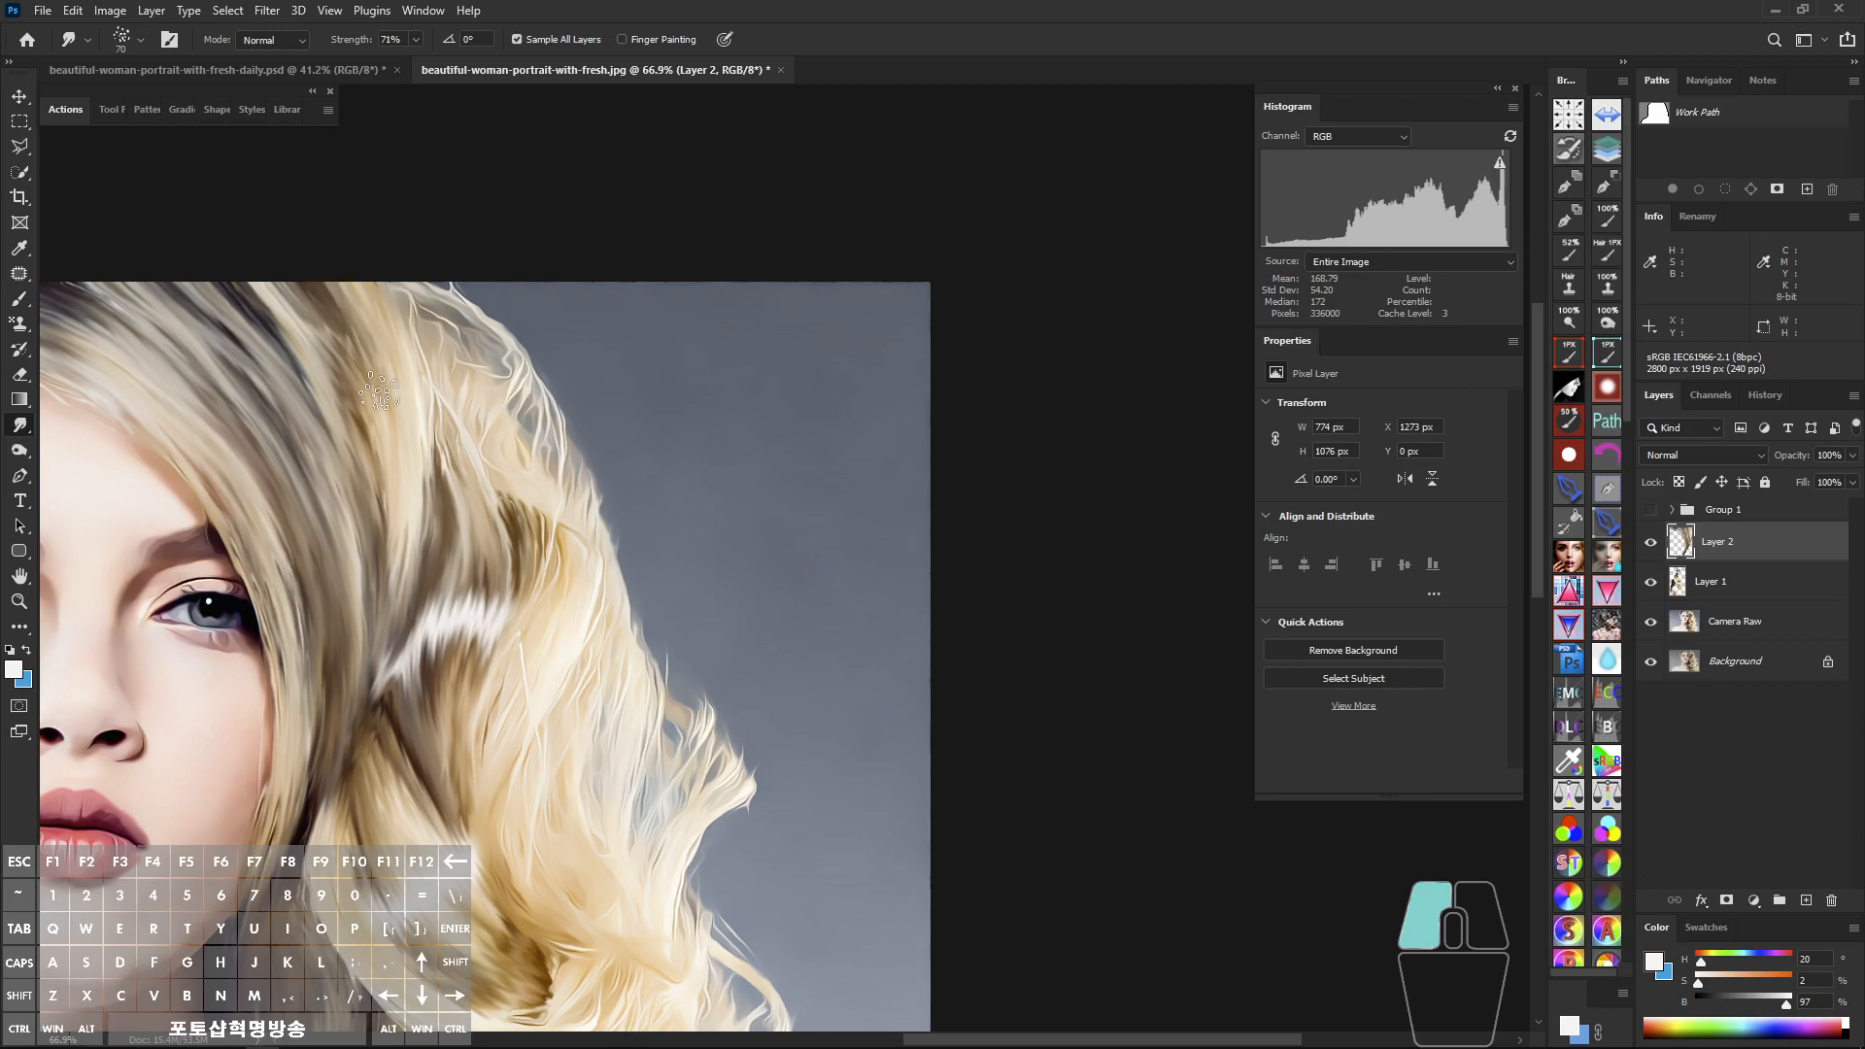
left_click_drag(377, 382, 376, 410)
left_click_drag(321, 296, 380, 458)
mouse_move(395, 403)
left_mouse_down()
mouse_move(454, 399)
mouse_move(626, 512)
left_mouse_up()
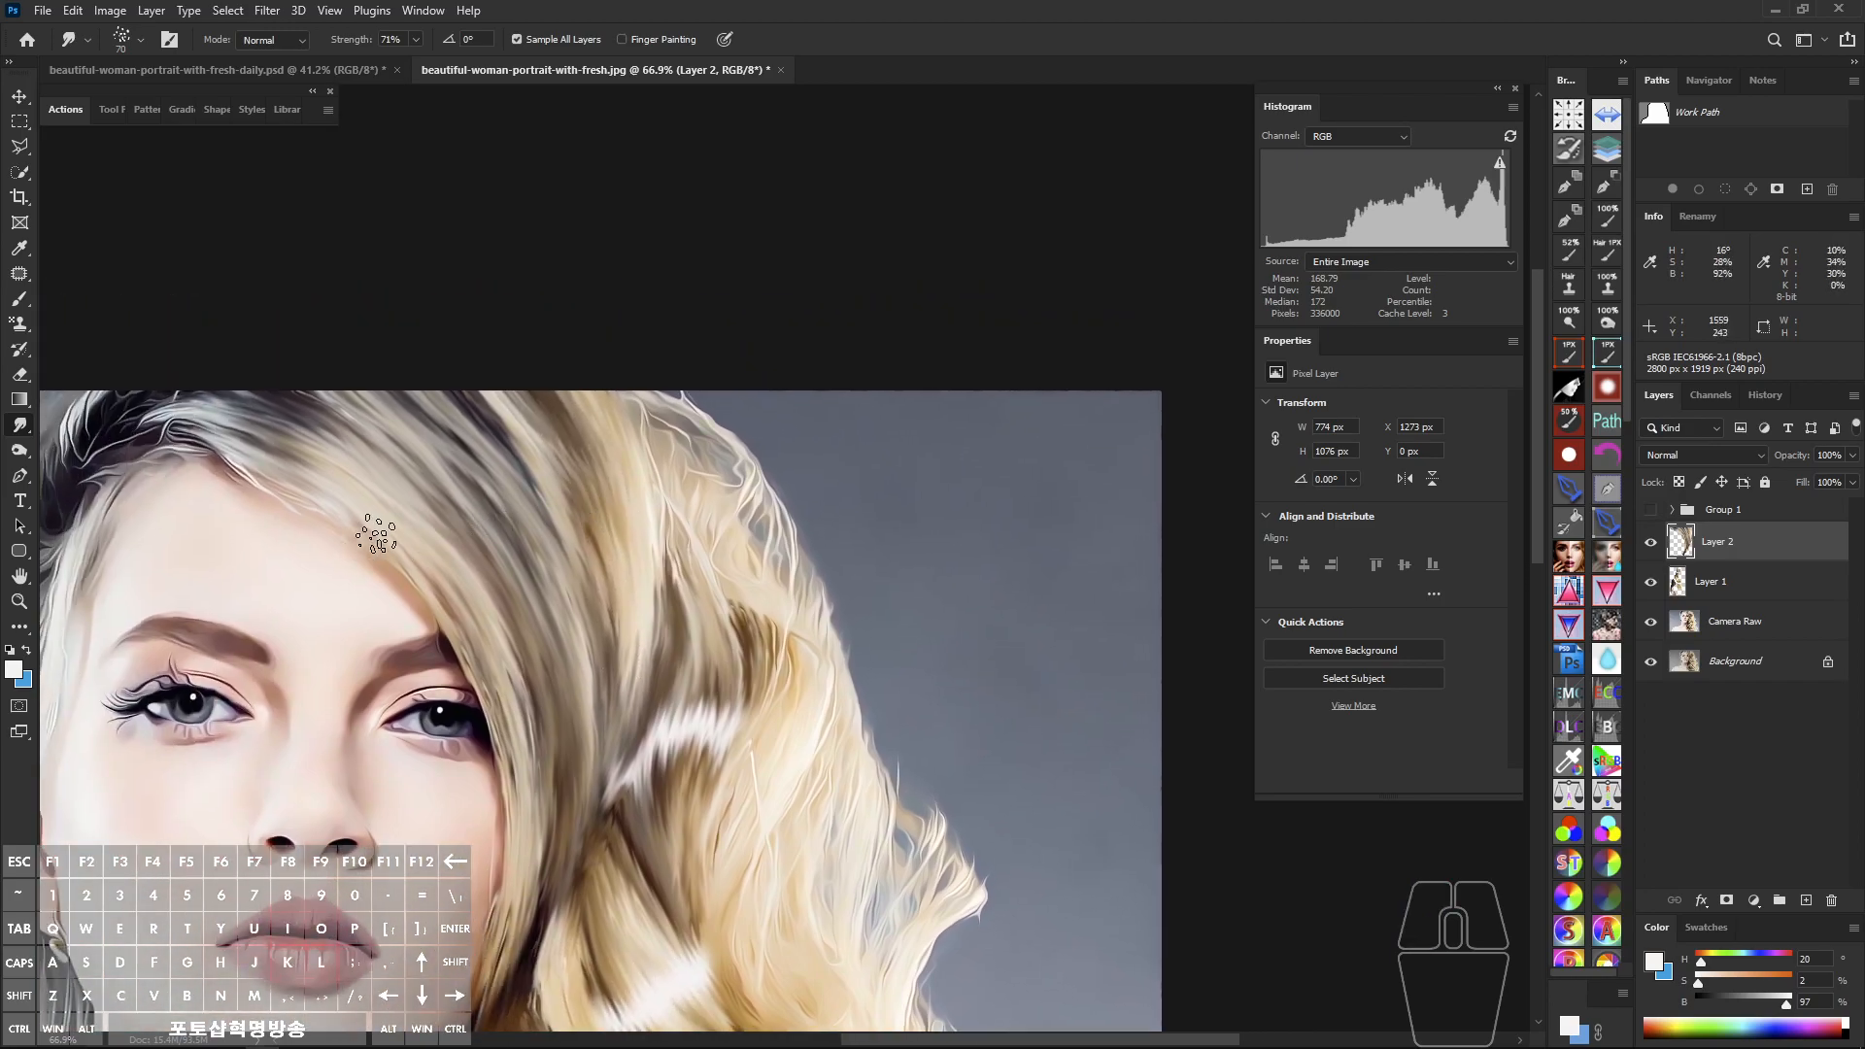
Step: Paint a white highlight band across the fringe and crown hair and smudge both of its edges along the strands
key("b")
left_click_drag(357, 516, 624, 416)
left_click_drag(393, 447, 323, 369)
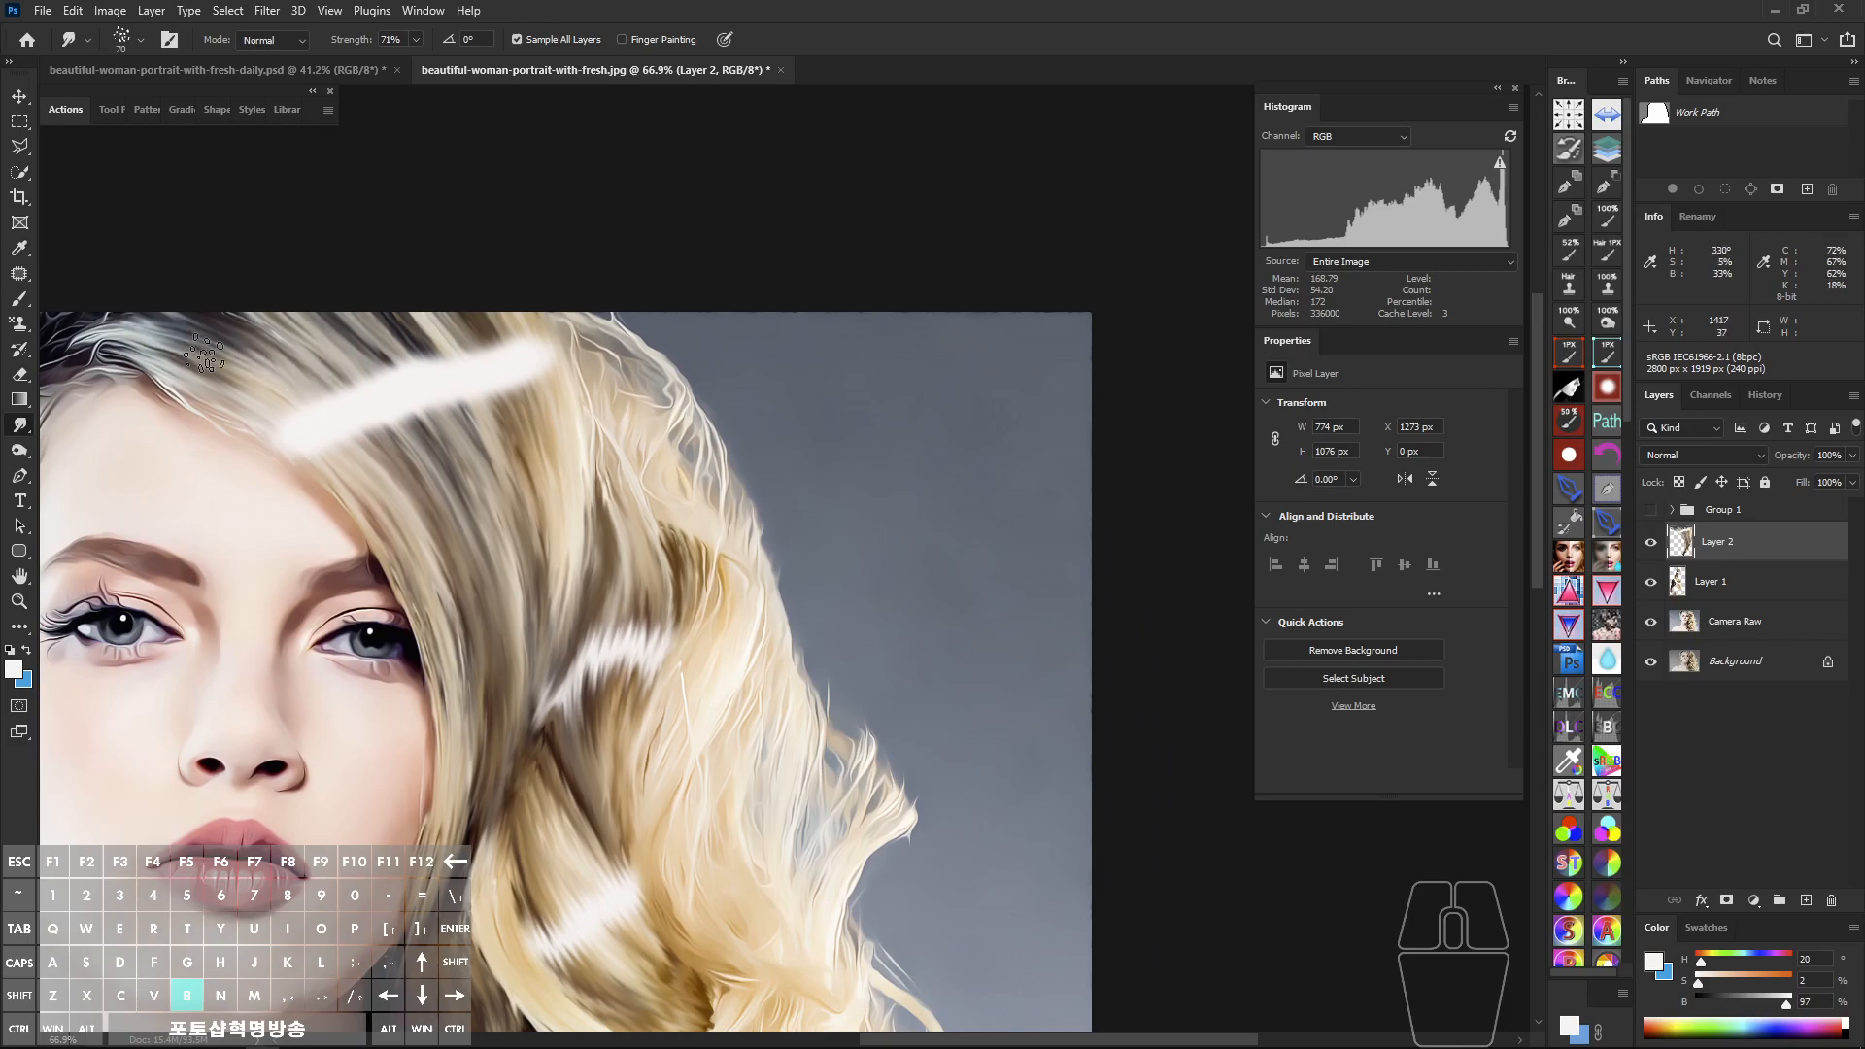
mouse_move(201, 361)
left_mouse_down()
mouse_move(316, 446)
mouse_move(404, 570)
mouse_move(298, 407)
mouse_move(244, 361)
mouse_move(324, 428)
mouse_move(393, 534)
left_mouse_up()
mouse_move(253, 344)
left_mouse_down()
mouse_move(412, 532)
mouse_move(297, 348)
mouse_move(416, 532)
left_mouse_up()
left_click_drag(307, 318, 244, 303)
left_click_drag(393, 424, 457, 514)
mouse_move(345, 328)
left_mouse_down()
mouse_move(470, 511)
mouse_move(375, 309)
mouse_move(485, 474)
left_mouse_up()
left_click_drag(454, 374, 510, 471)
left_click_drag(458, 303, 525, 467)
mouse_move(498, 301)
left_mouse_down()
mouse_move(565, 447)
mouse_move(524, 372)
mouse_move(556, 501)
left_mouse_up()
left_click_drag(490, 340, 525, 501)
mouse_move(409, 340)
left_mouse_down()
mouse_move(476, 448)
mouse_move(442, 460)
left_mouse_up()
Step: Refine the fringe strands below the new highlight band, smudging them down beside the face
key("space")
mouse_move(470, 597)
left_mouse_down()
mouse_move(435, 406)
mouse_move(425, 612)
left_mouse_up()
left_click_drag(394, 400, 416, 644)
key("space")
left_click_drag(454, 443, 451, 383)
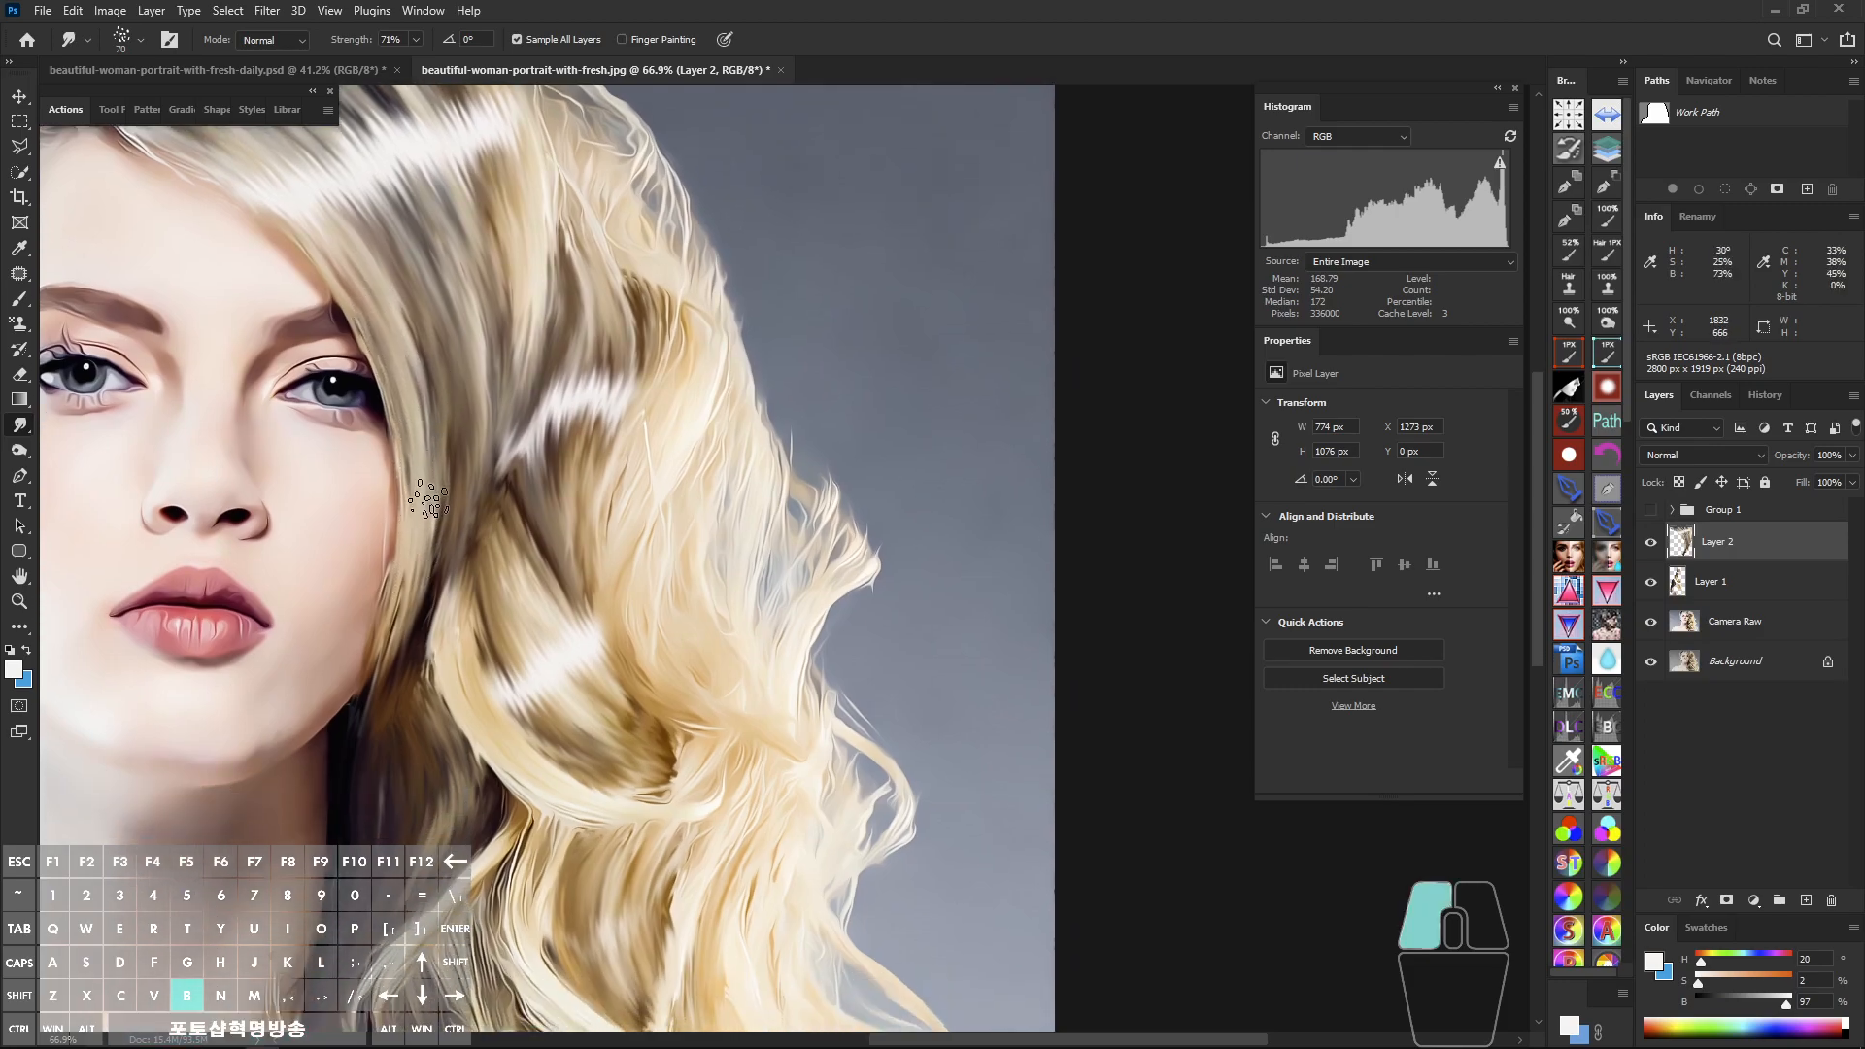
left_click_drag(427, 497, 399, 724)
Step: Smudge the light blond crown hair behind the highlight band down toward the head's outer edge
key("space")
left_click_drag(605, 377, 471, 525)
left_click_drag(487, 376, 480, 399)
mouse_move(416, 260)
left_mouse_down()
mouse_move(427, 350)
mouse_move(461, 385)
left_mouse_up()
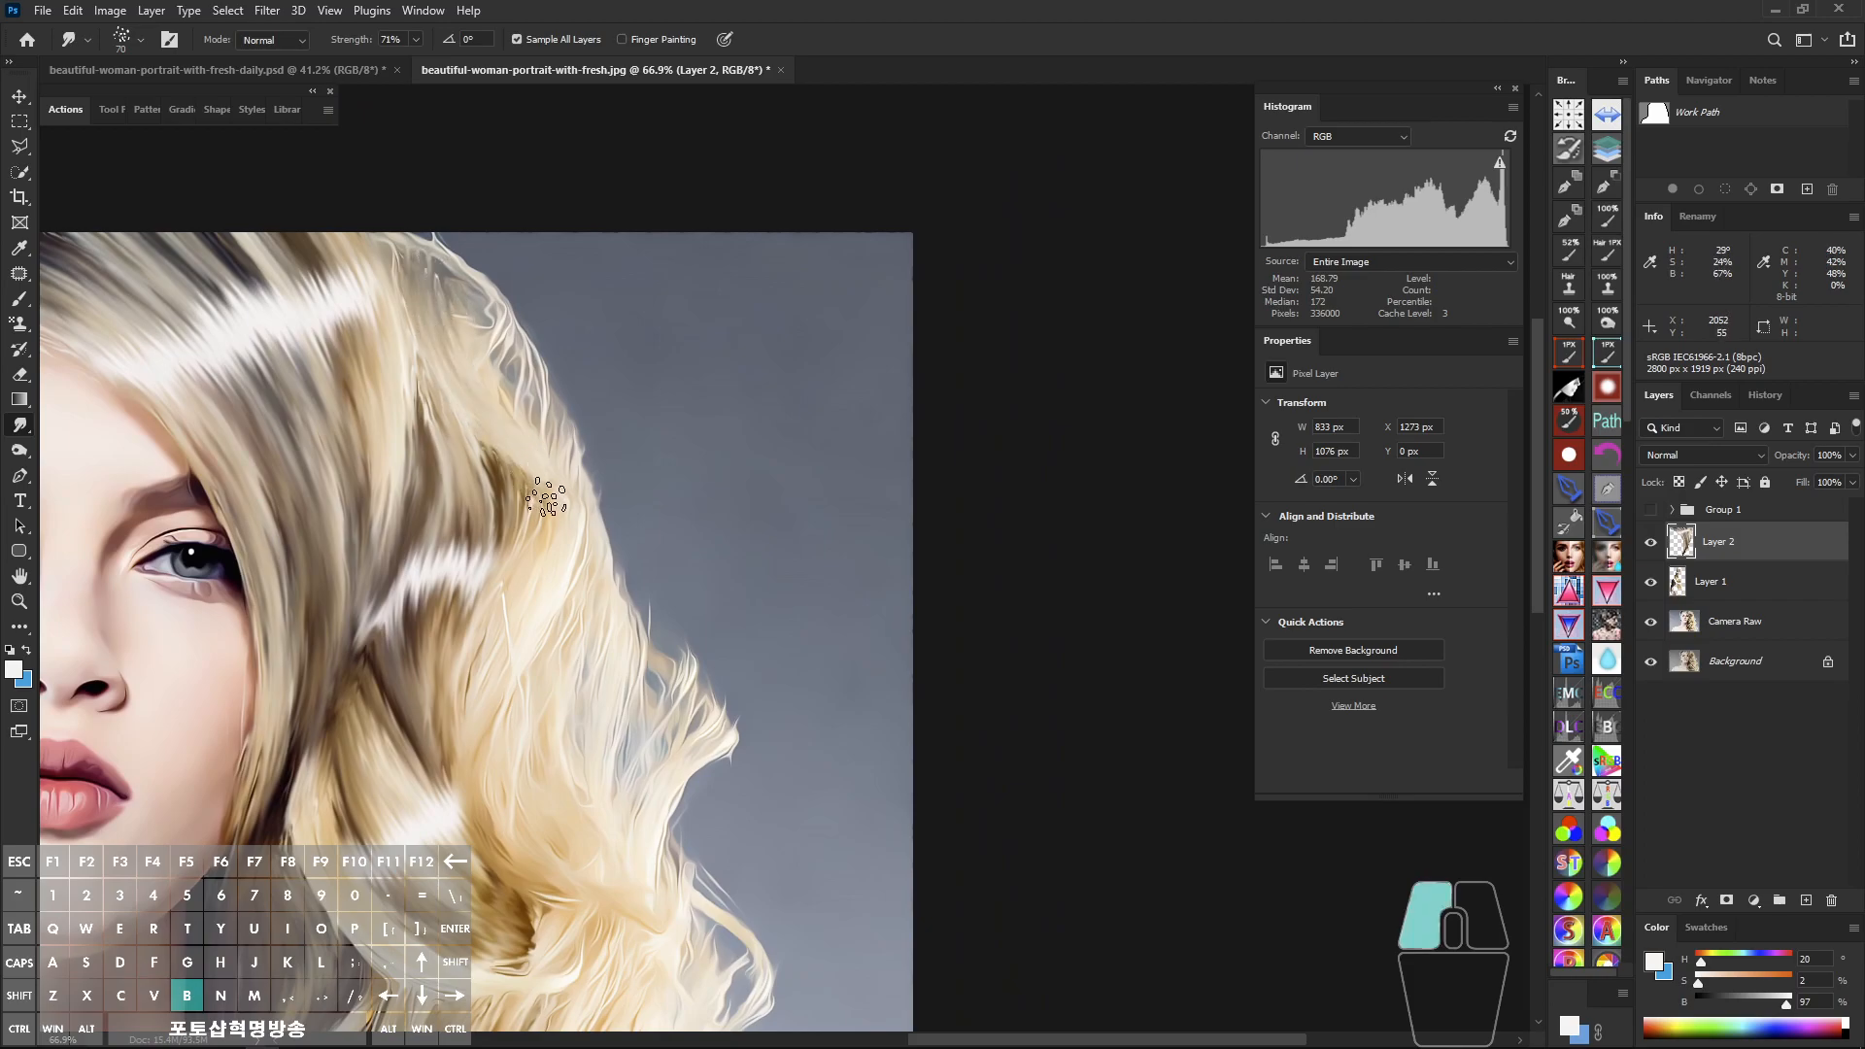
left_click_drag(498, 666, 496, 740)
key("space")
left_click_drag(532, 747, 520, 737)
left_click_drag(418, 257, 562, 492)
Step: Smudge the light outer hair beside the upper highlight and the large curl downward along its strands
key("space")
left_click_drag(522, 709, 450, 428)
left_click_drag(454, 350, 431, 554)
left_click_drag(427, 397, 417, 498)
left_click_drag(364, 386, 388, 537)
left_click_drag(366, 408, 390, 533)
mouse_move(374, 406)
left_mouse_down()
mouse_move(374, 361)
mouse_move(352, 355)
mouse_move(361, 483)
mouse_move(384, 383)
left_mouse_up()
key("space")
left_click_drag(408, 177, 421, 199)
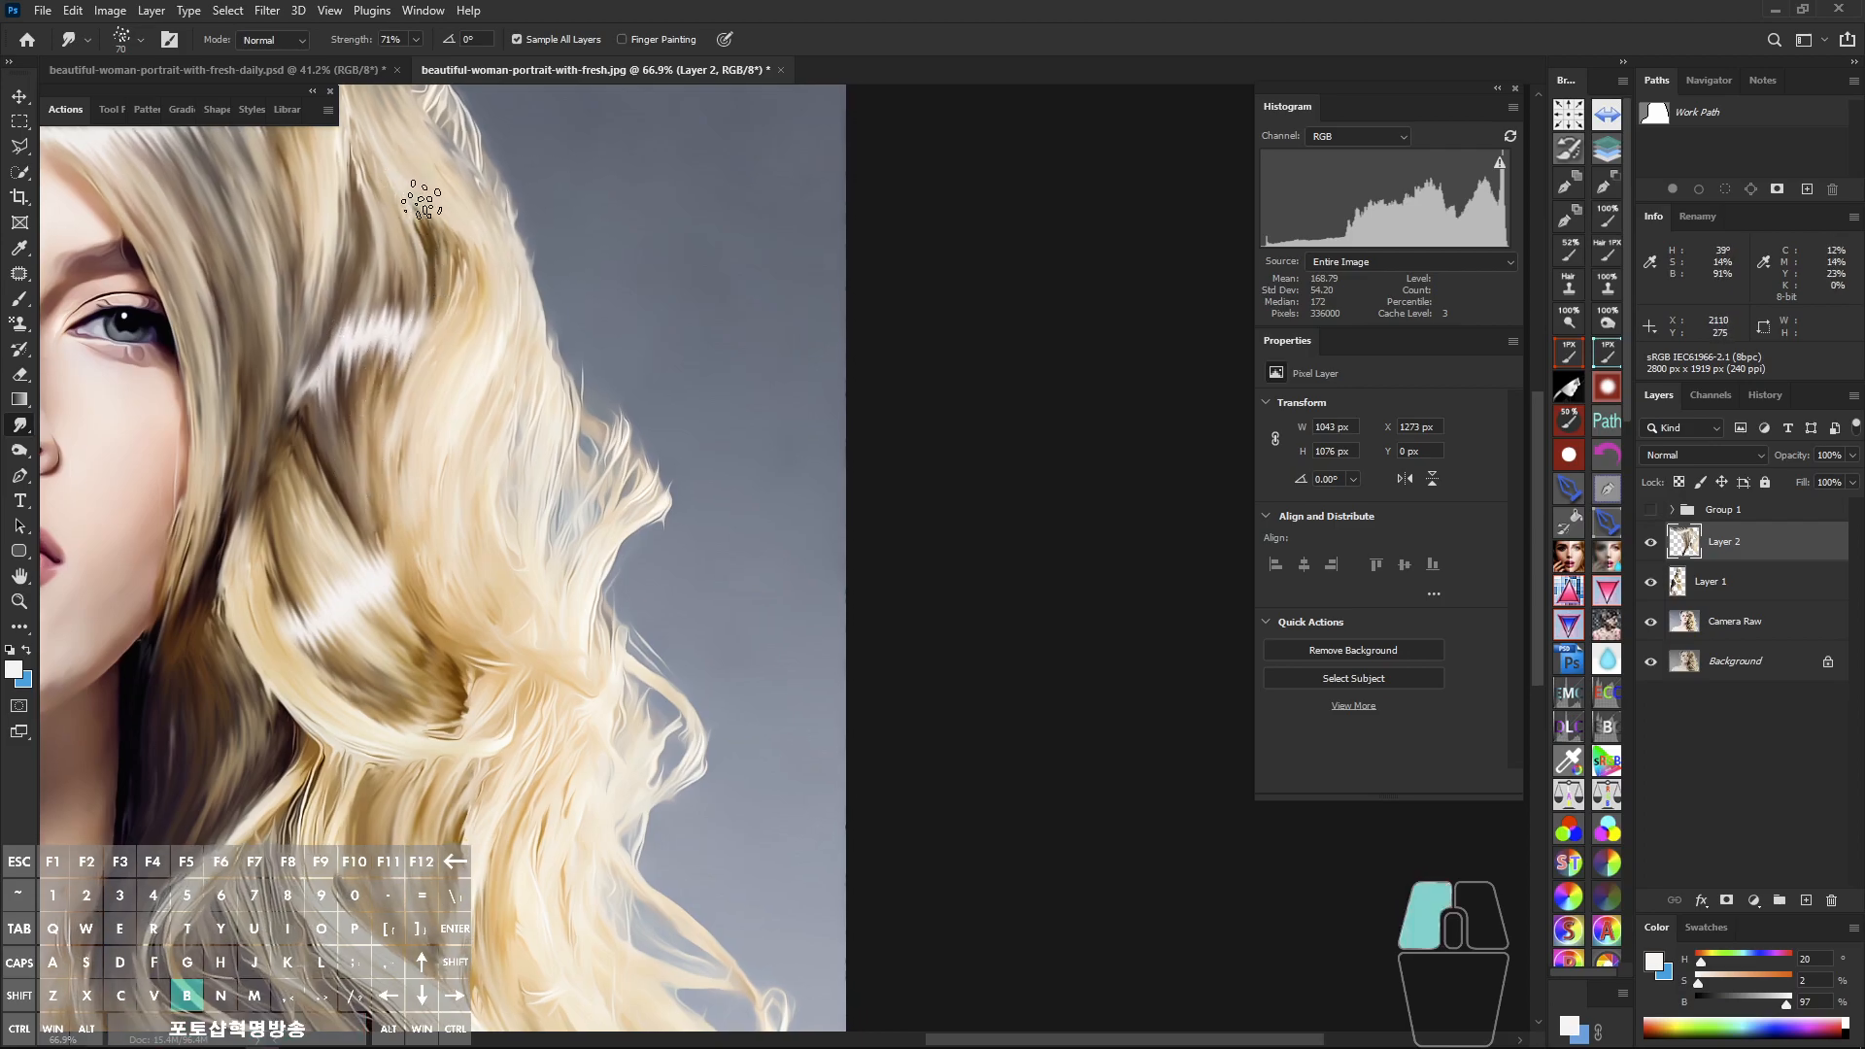
left_click_drag(438, 348, 452, 594)
left_click_drag(416, 192, 447, 408)
left_click_drag(450, 233, 482, 636)
key("space")
mouse_move(454, 468)
left_mouse_down()
mouse_move(415, 420)
mouse_move(491, 612)
left_mouse_up()
left_click_drag(402, 491, 456, 559)
key("space")
Step: Paint a soft highlight on the light hair beside the large curl, between the two existing highlights, and smudge it in
left_click_drag(523, 569, 707, 680)
key("ctrl+space")
left_click_drag(732, 490, 688, 465)
key("ctrl+space")
left_click_drag(634, 386, 660, 388)
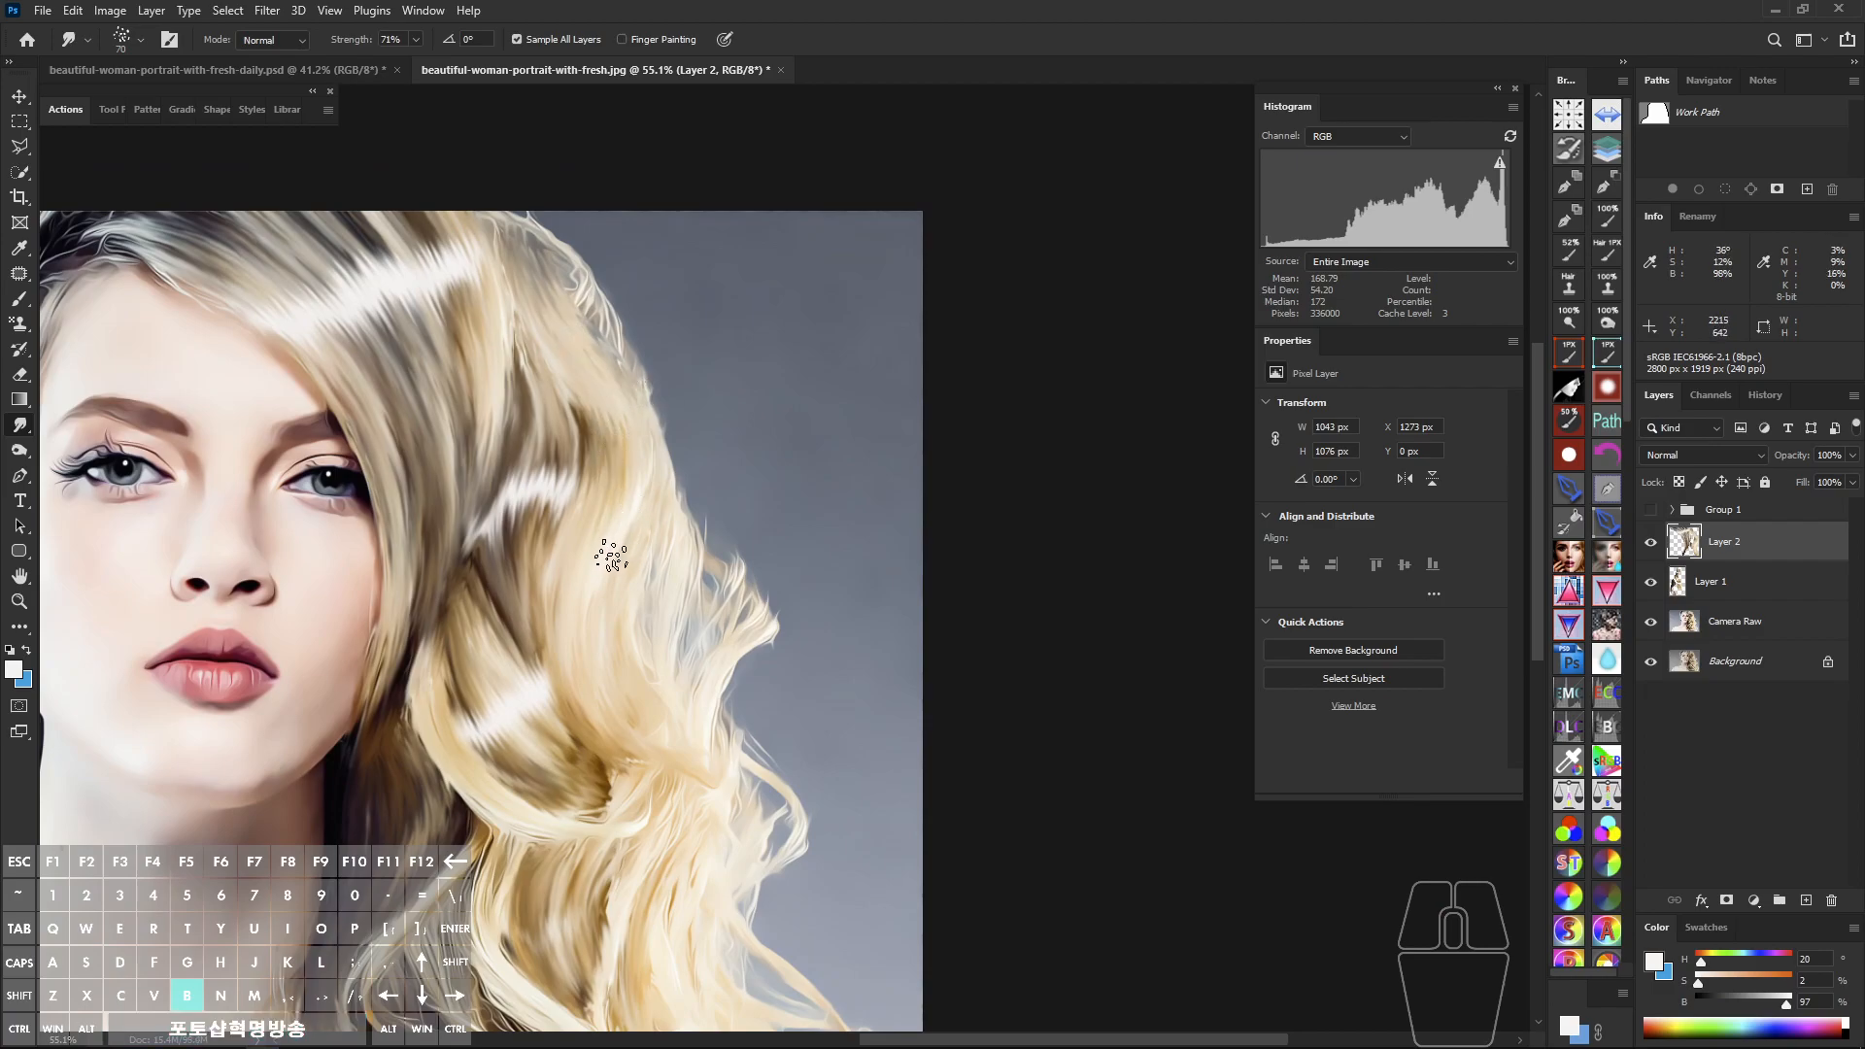
key("b")
mouse_move(560, 609)
left_mouse_down()
mouse_move(637, 587)
mouse_move(560, 493)
mouse_move(543, 431)
mouse_move(595, 557)
left_mouse_up()
key("space")
key("r")
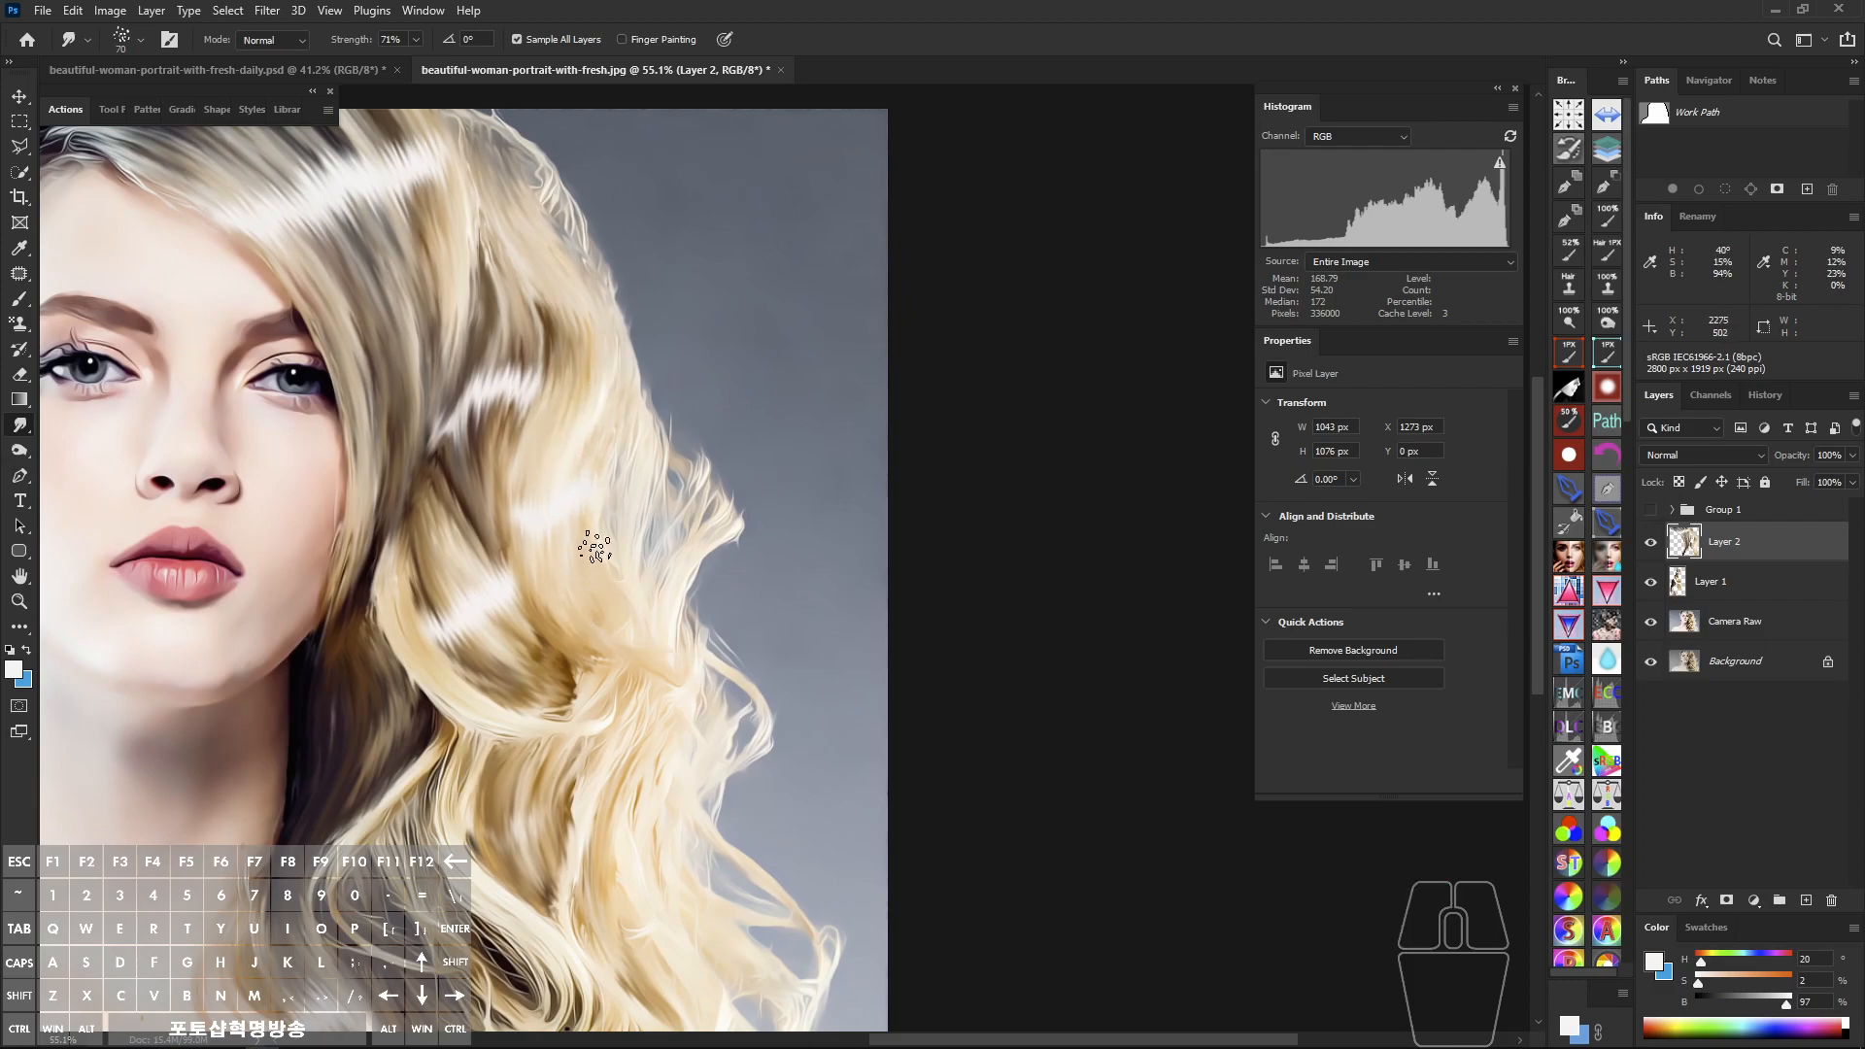
mouse_move(538, 244)
left_mouse_down()
mouse_move(563, 376)
mouse_move(467, 168)
left_mouse_up()
key("space")
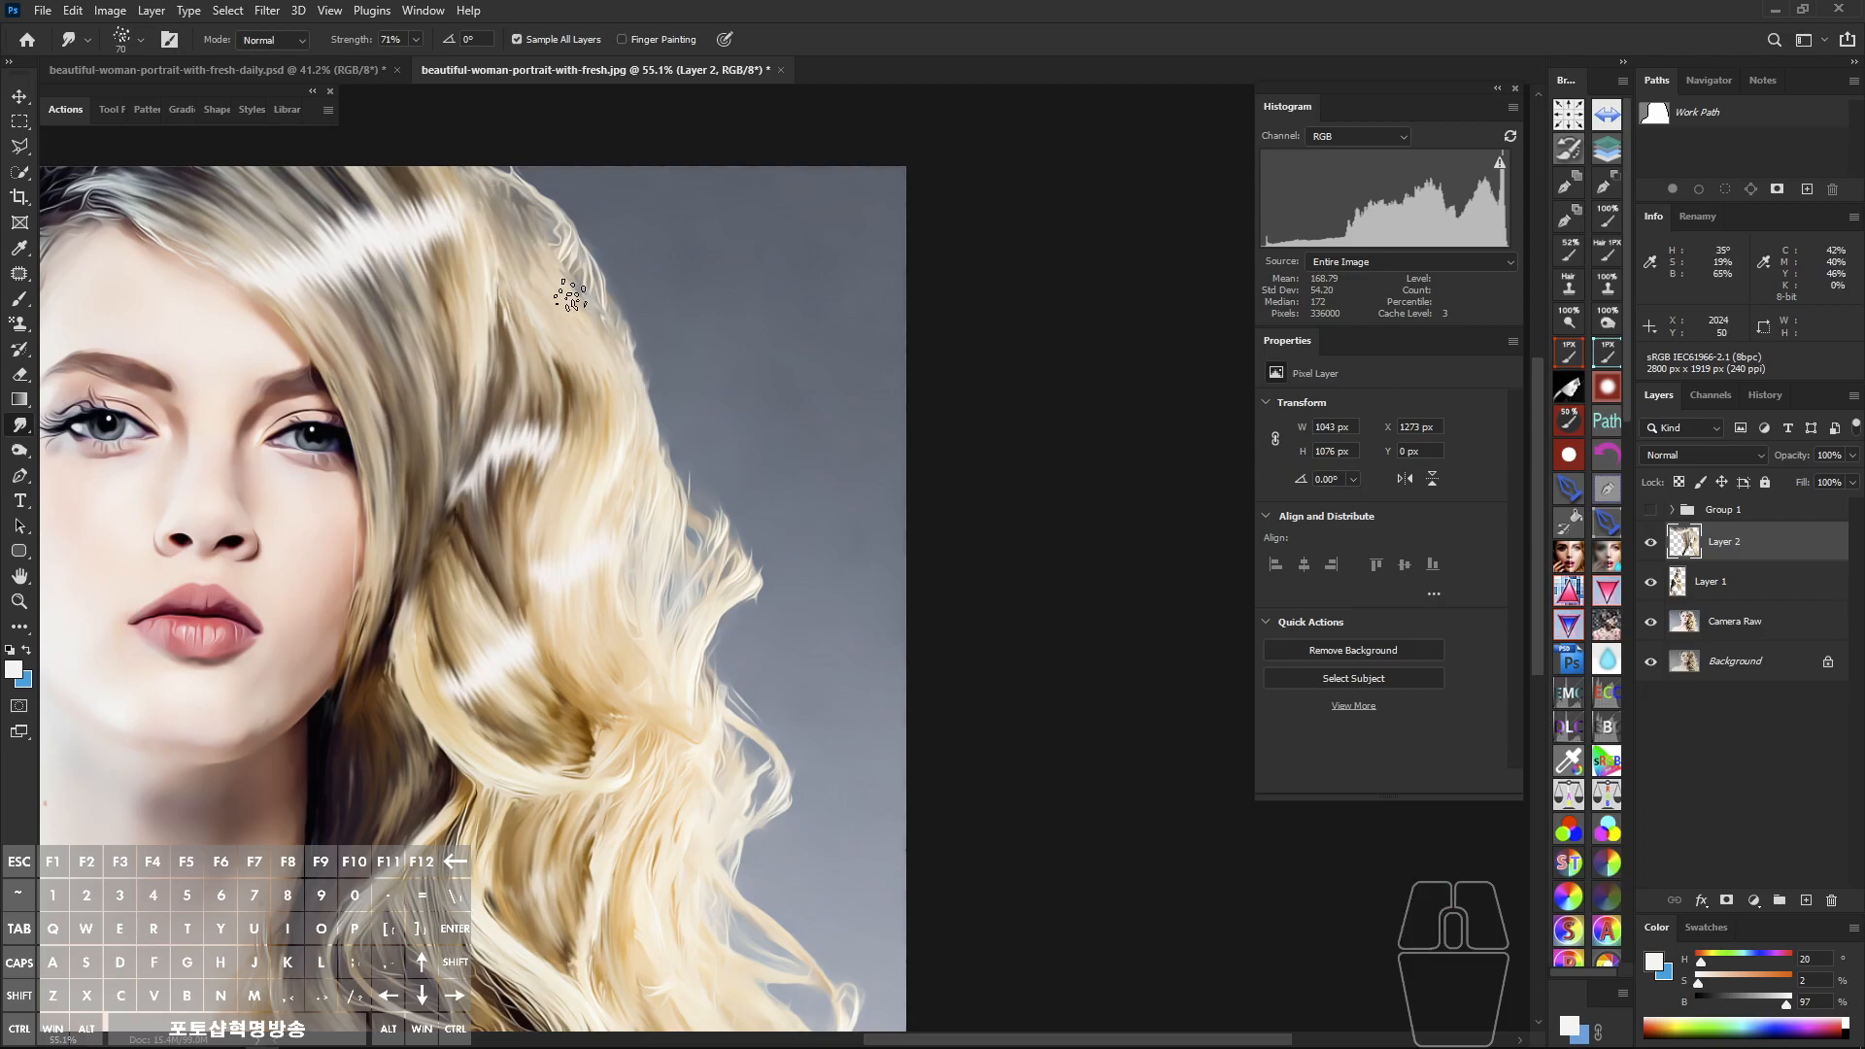
Step: Smudge the outer crown hair behind the upper highlights downward along the head's outer edge
left_click_drag(586, 279, 598, 317)
mouse_move(562, 239)
left_mouse_down()
mouse_move(624, 364)
mouse_move(602, 321)
left_mouse_up()
mouse_move(515, 181)
left_mouse_down()
mouse_move(592, 303)
mouse_move(581, 272)
left_mouse_up()
left_click_drag(568, 262, 501, 177)
mouse_move(501, 177)
left_mouse_down()
mouse_move(487, 141)
mouse_move(509, 185)
left_mouse_up()
left_click_drag(507, 283, 508, 296)
mouse_move(653, 526)
left_mouse_down()
mouse_move(546, 246)
mouse_move(556, 377)
left_mouse_up()
mouse_move(532, 249)
left_mouse_down()
mouse_move(516, 296)
mouse_move(510, 198)
mouse_move(525, 389)
left_mouse_up()
left_click_drag(487, 268, 484, 329)
Step: Smudge the light outer hair beside the large curl downward toward the shoulder waves
key("space")
left_click_drag(556, 422, 518, 373)
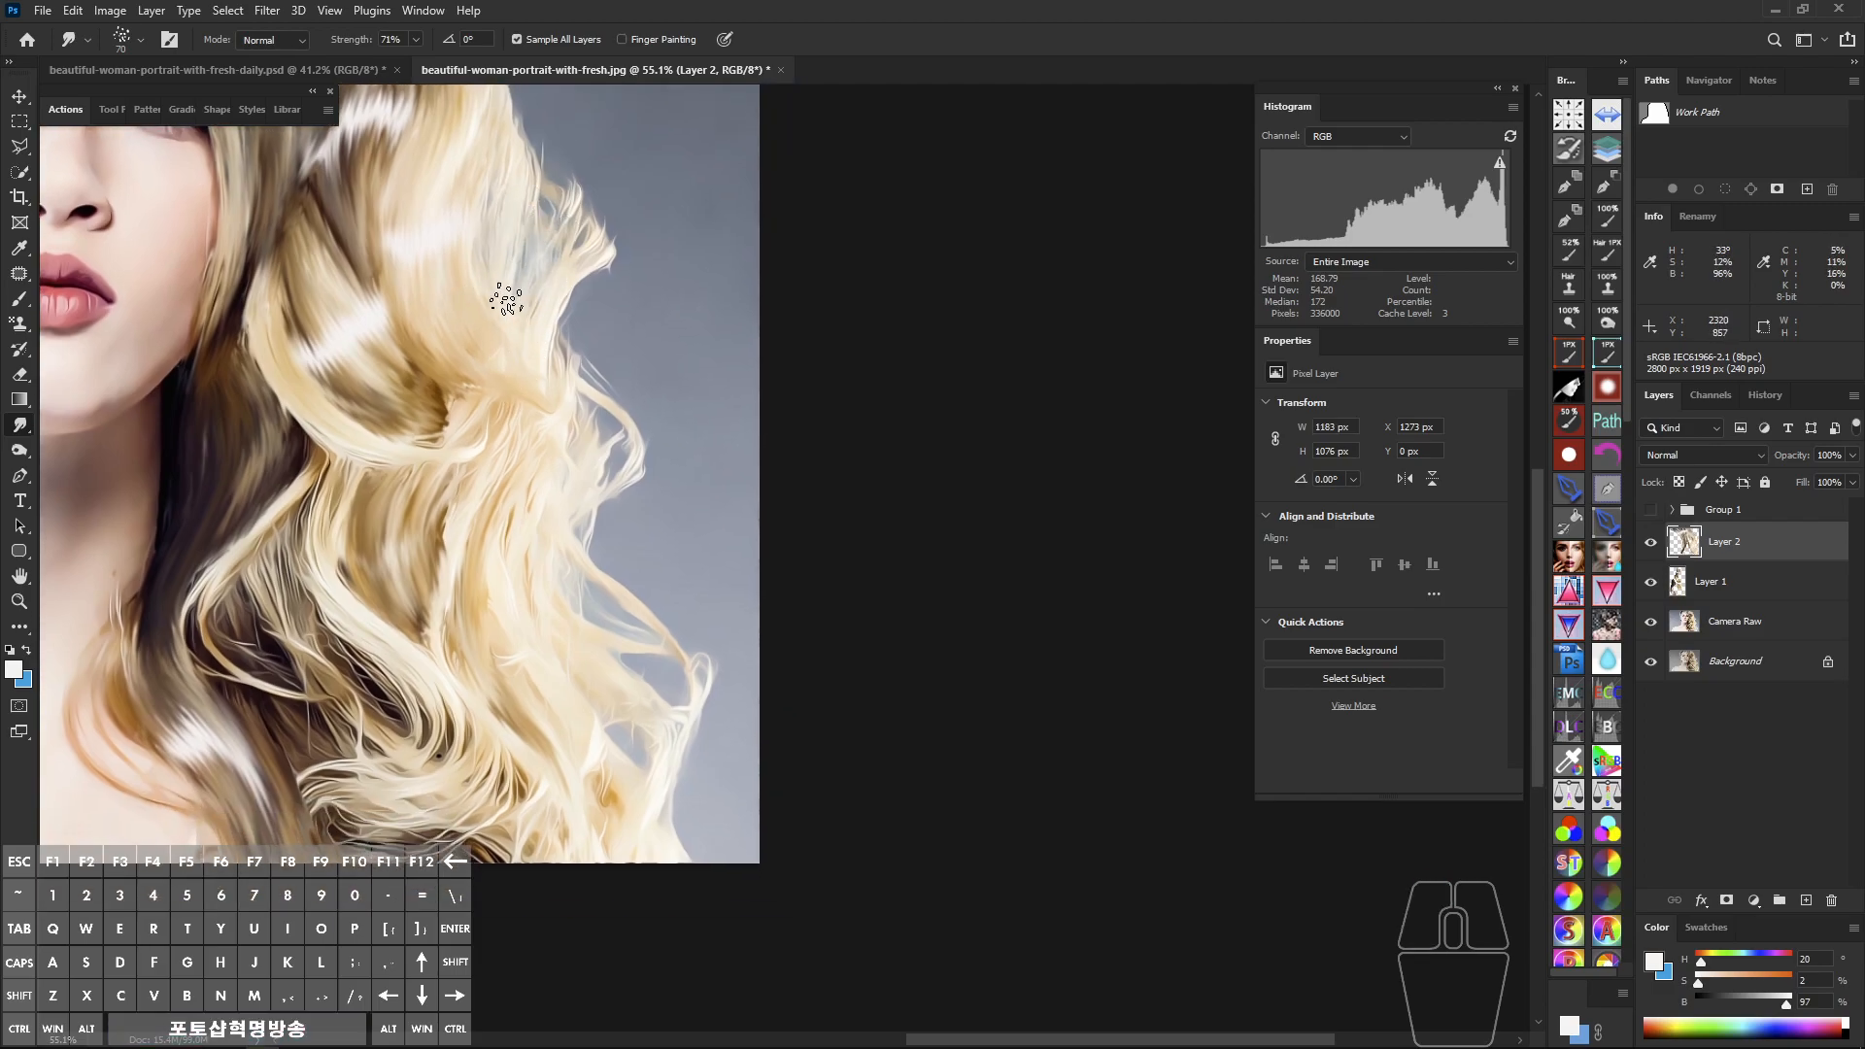
left_click_drag(543, 493, 612, 316)
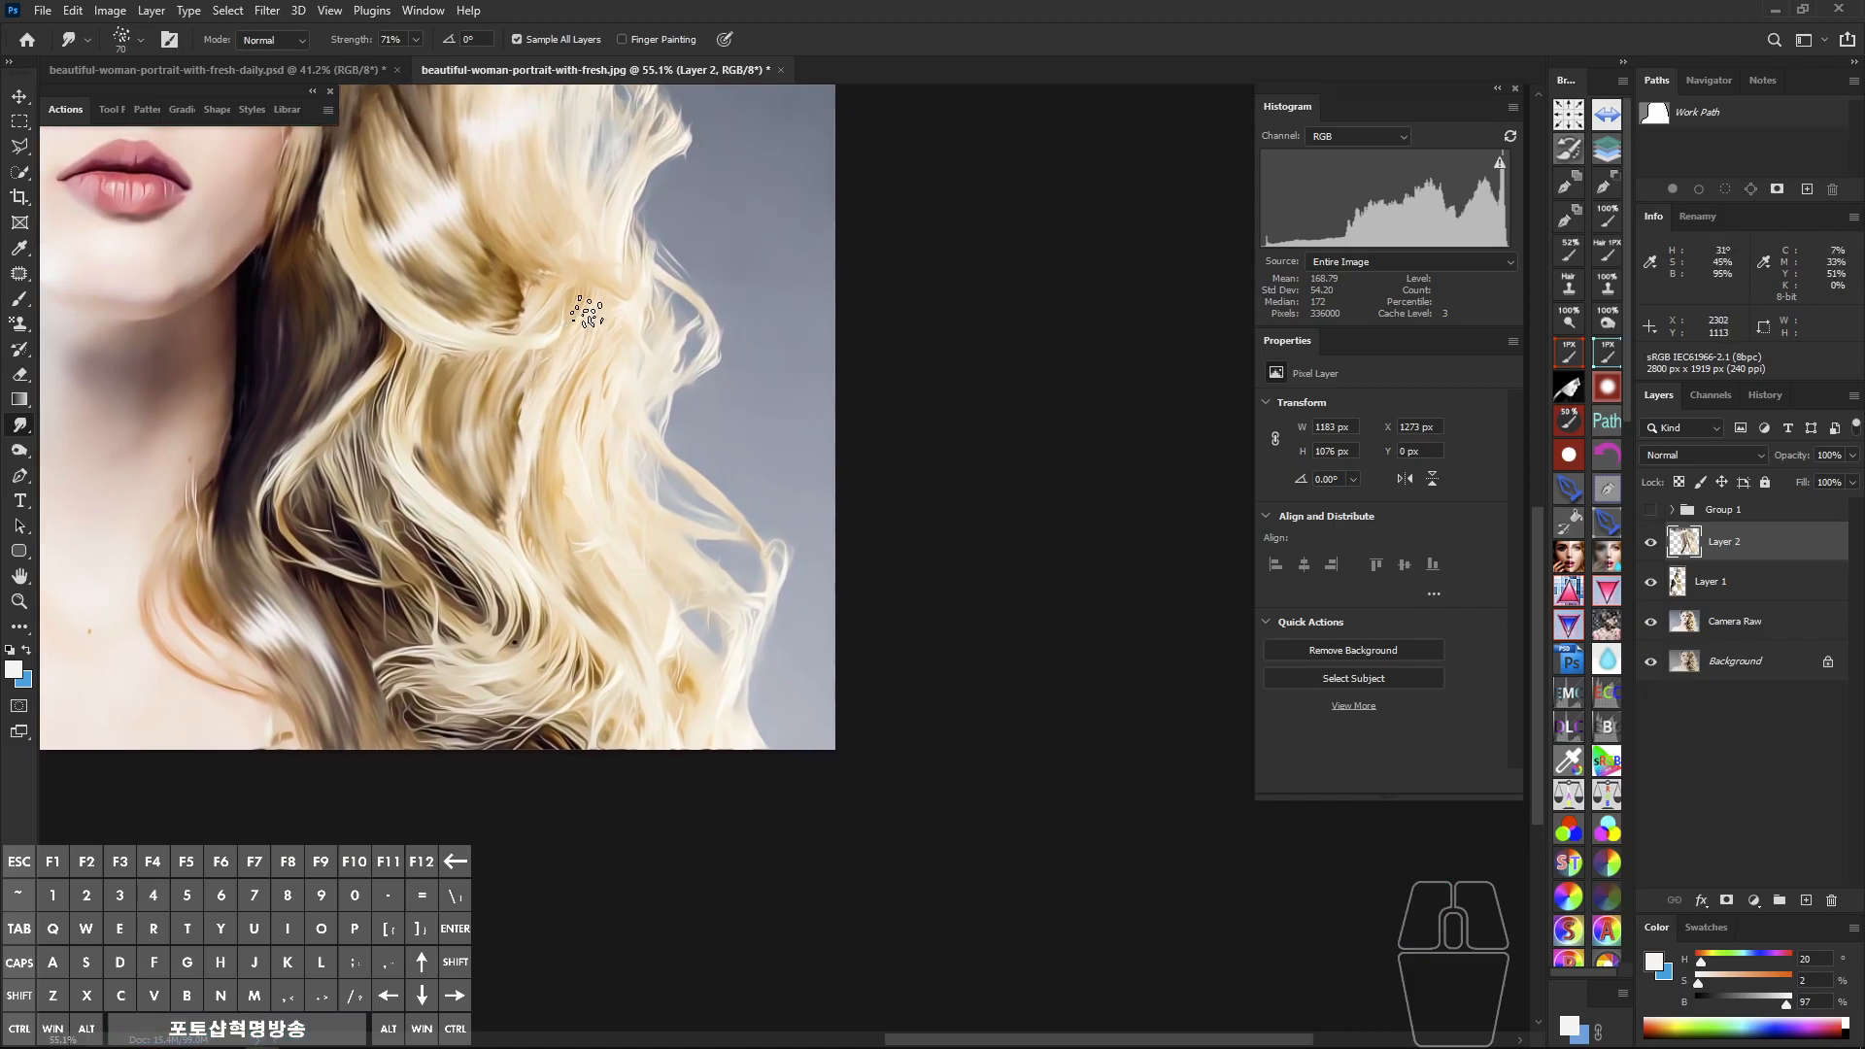
left_click_drag(620, 490, 872, 526)
left_click_drag(657, 519, 691, 865)
mouse_move(718, 604)
left_mouse_down()
mouse_move(720, 727)
mouse_move(691, 617)
left_mouse_up()
left_click_drag(443, 295, 473, 386)
left_click_drag(450, 294, 476, 374)
left_click_drag(709, 538, 624, 479)
left_click_drag(649, 364, 652, 437)
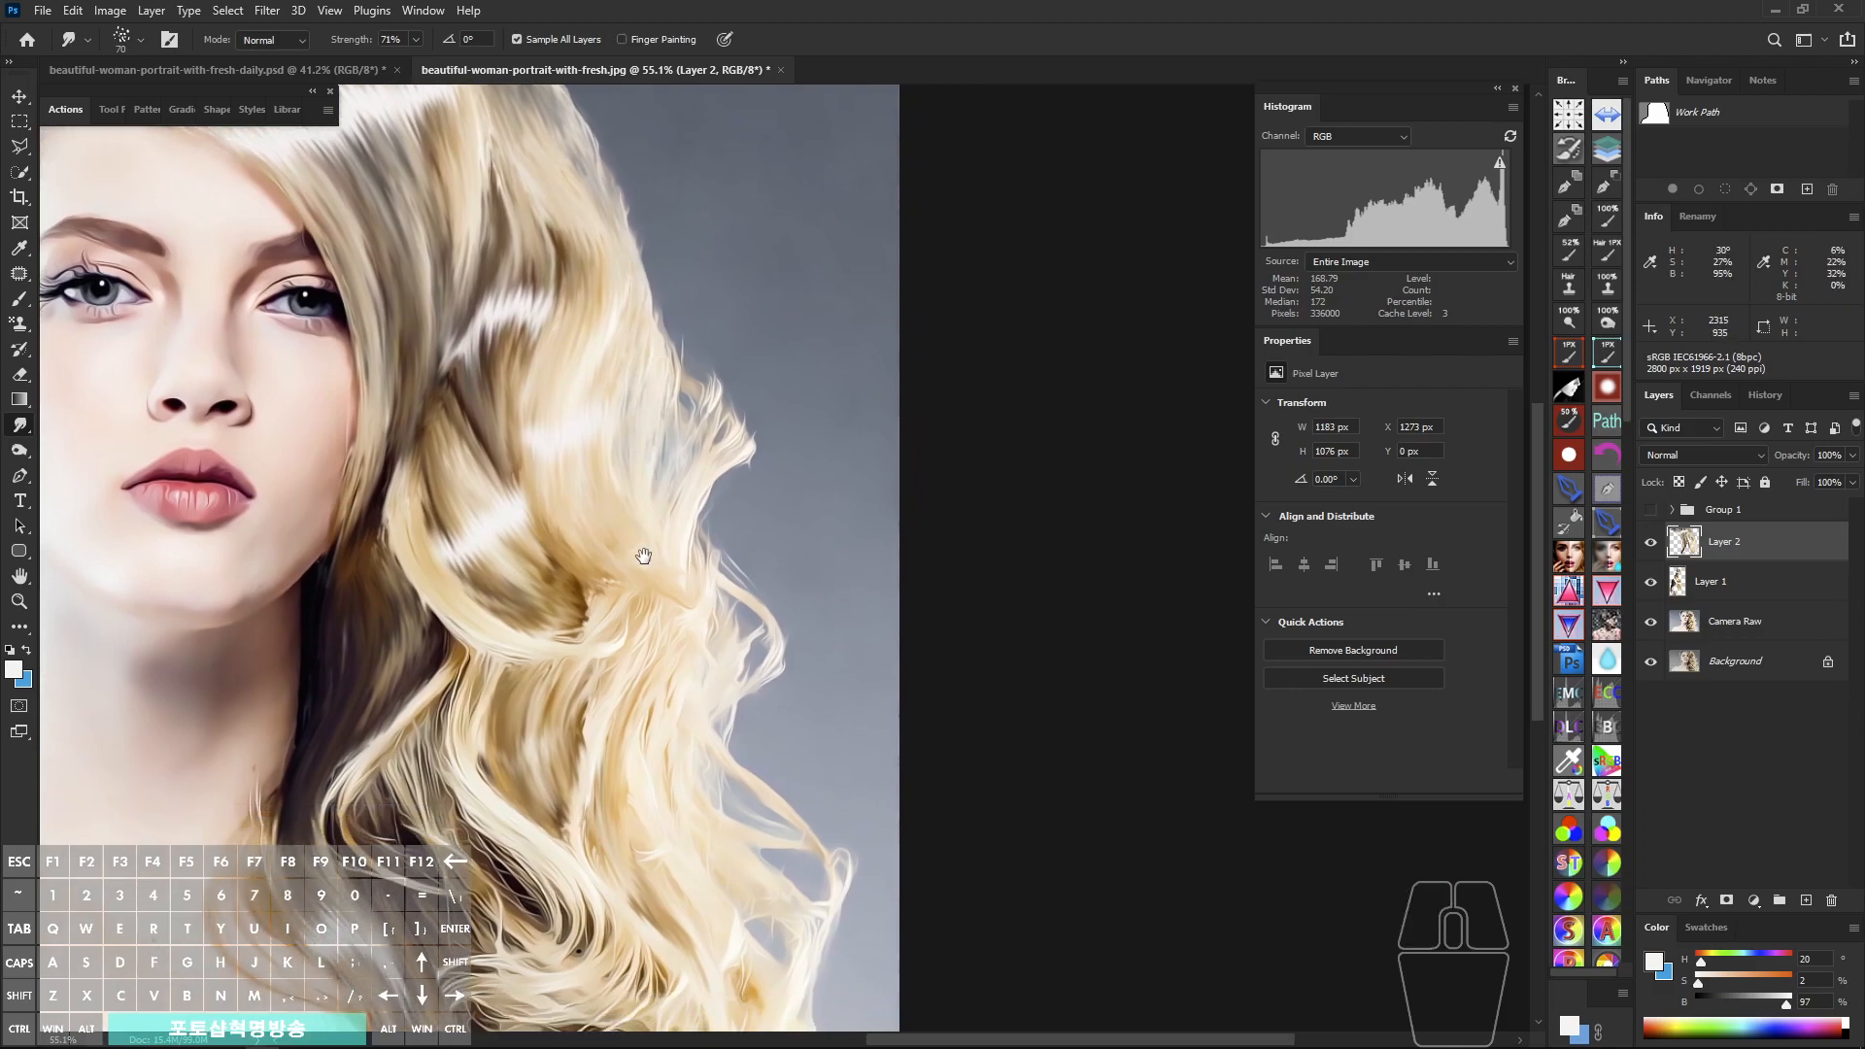
Step: Blend the light hair at the end of the large curl into the long strands running toward the image's bottom edge
left_click_drag(641, 549, 604, 483)
left_click_drag(511, 417, 590, 516)
left_click_drag(612, 515, 585, 499)
left_click_drag(522, 326, 559, 482)
mouse_move(567, 478)
left_mouse_down()
mouse_move(509, 338)
mouse_move(538, 407)
mouse_move(517, 496)
left_mouse_up()
left_click_drag(546, 637, 499, 493)
mouse_move(499, 270)
left_mouse_down()
mouse_move(483, 450)
mouse_move(611, 710)
left_mouse_up()
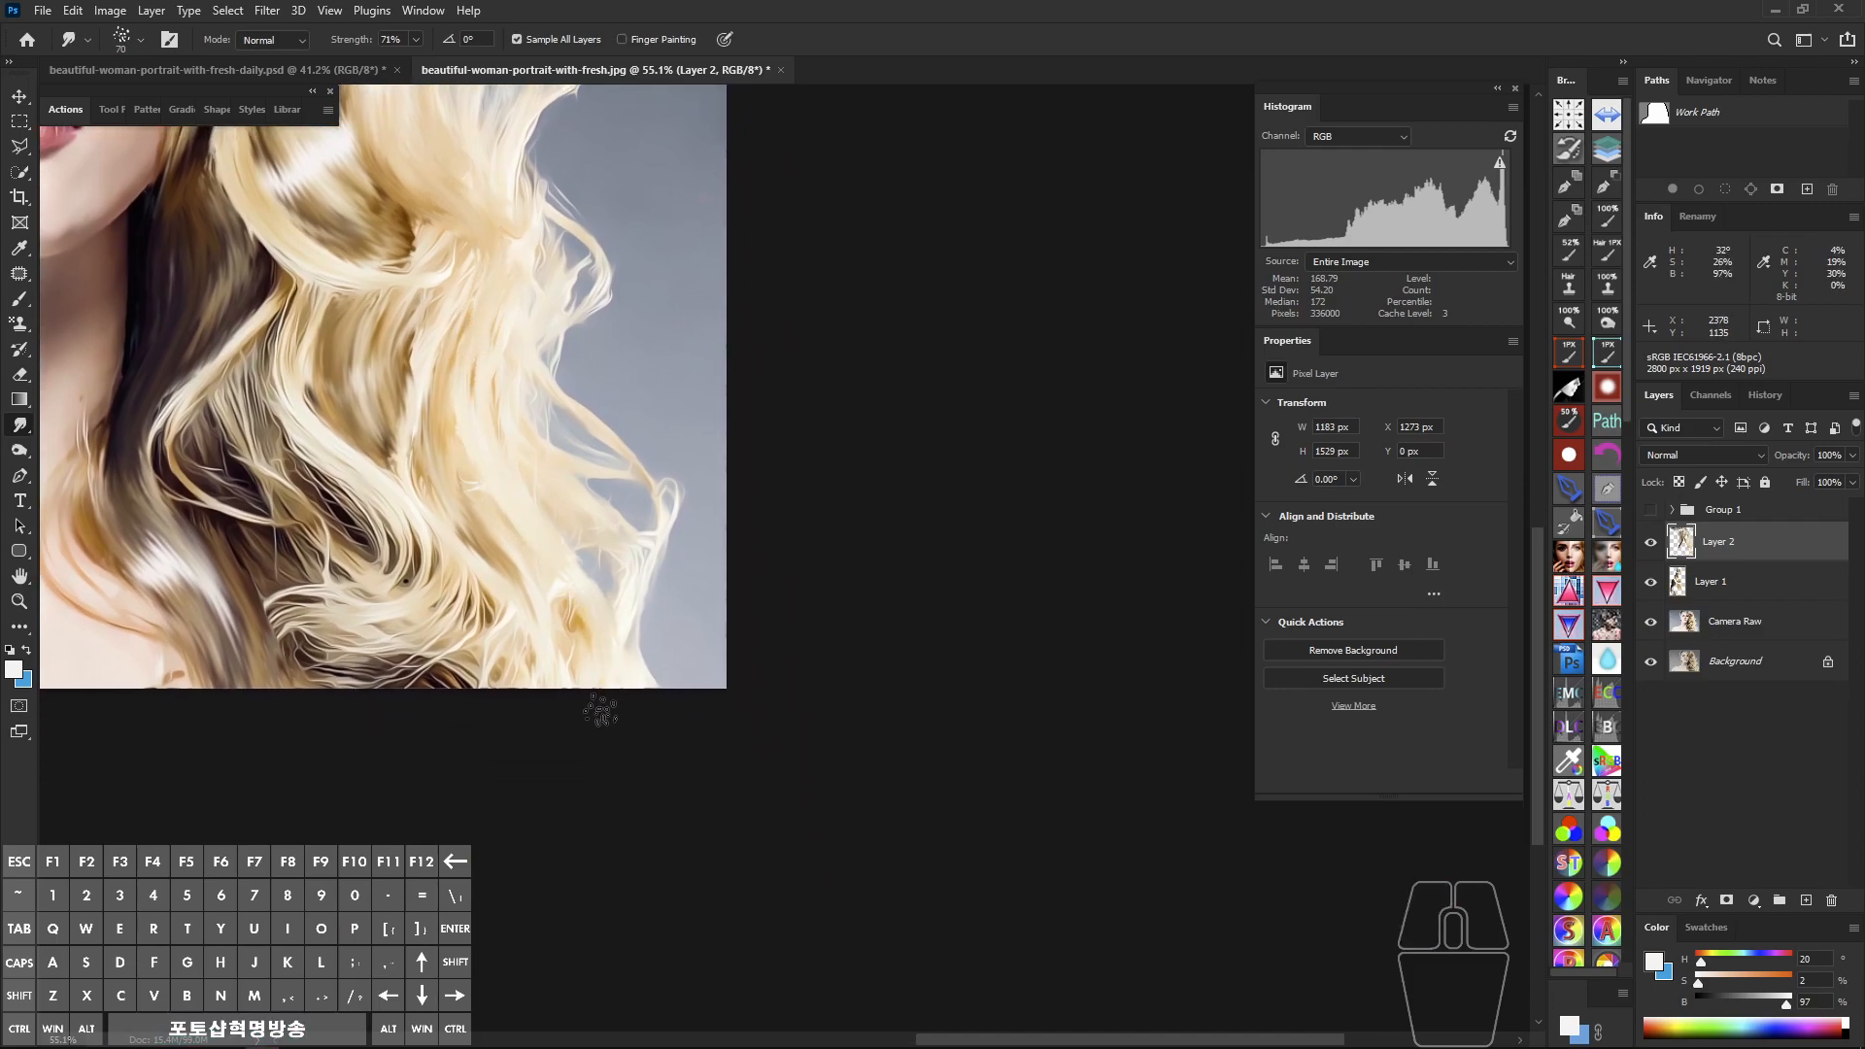
Step: Smudge the long light strands below the large curl down to the image's bottom edge
left_click_drag(510, 325, 503, 336)
left_click_drag(466, 251, 452, 239)
left_click_drag(453, 443, 516, 658)
mouse_move(467, 304)
left_mouse_down()
mouse_move(538, 378)
mouse_move(523, 383)
left_mouse_up()
left_click_drag(547, 636, 606, 817)
mouse_move(502, 369)
left_mouse_down()
mouse_move(521, 348)
mouse_move(501, 370)
left_mouse_up()
left_click_drag(621, 717, 619, 719)
left_click_drag(513, 369, 503, 384)
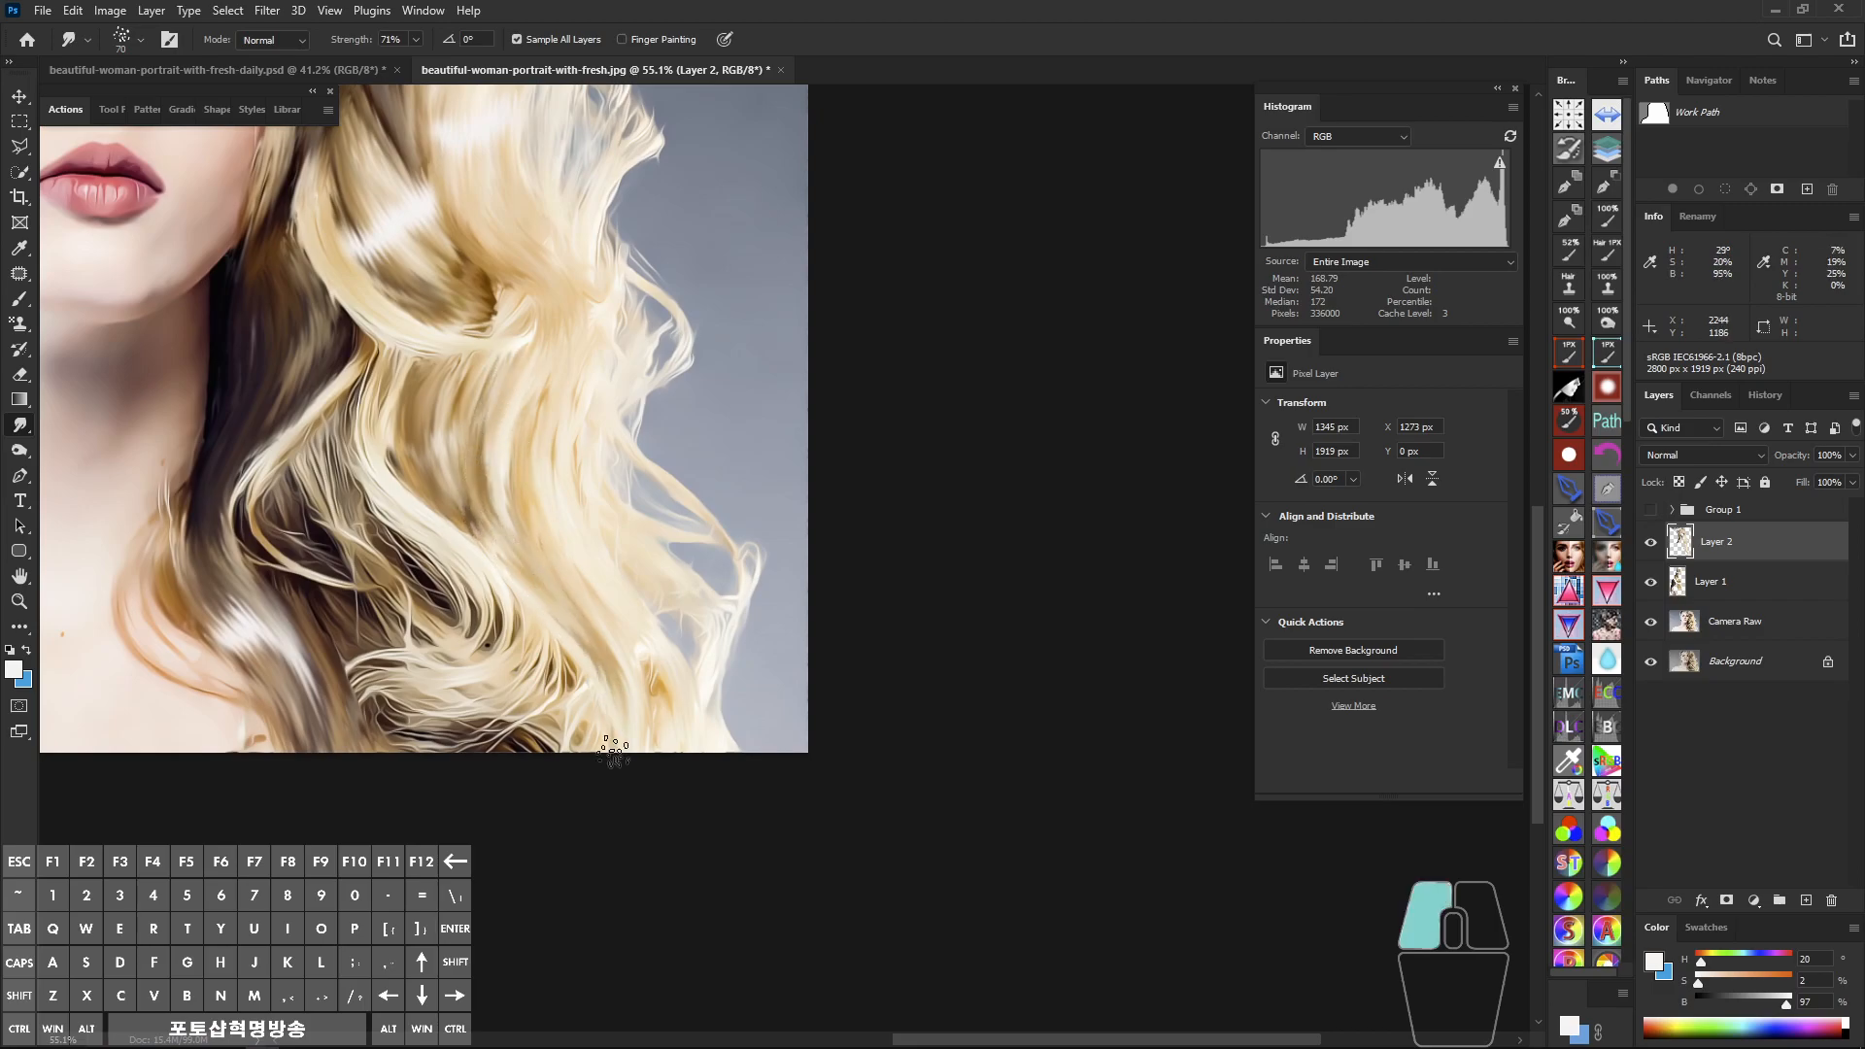
left_click_drag(613, 740, 612, 742)
Step: Smudge the light wavy strand bordering the dark hollow and begin smoothing the bottom curl beneath it
left_click_drag(591, 699, 752, 520)
left_click_drag(554, 334, 615, 397)
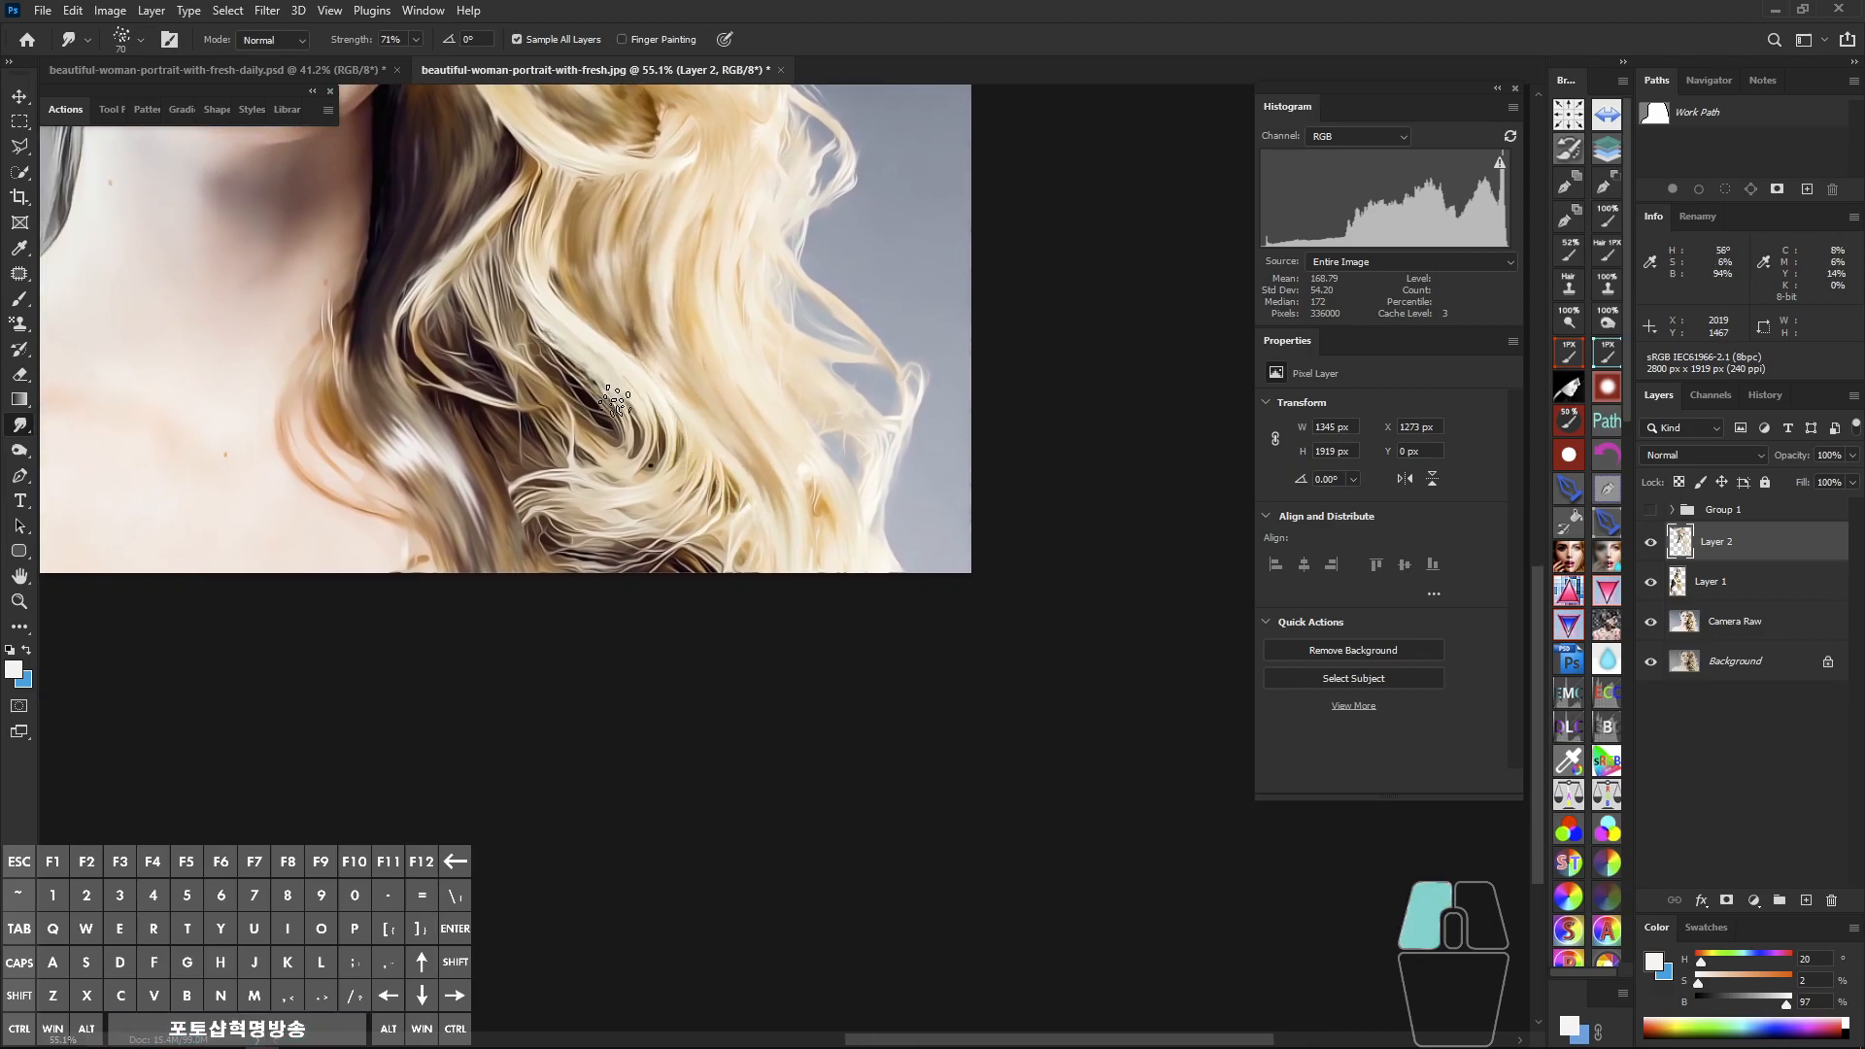
left_click_drag(482, 603, 483, 605)
left_click_drag(628, 393, 620, 370)
left_click_drag(510, 537, 504, 581)
left_click_drag(592, 365, 602, 369)
left_click_drag(602, 360, 608, 460)
left_click_drag(512, 524, 515, 573)
left_click_drag(612, 366, 624, 449)
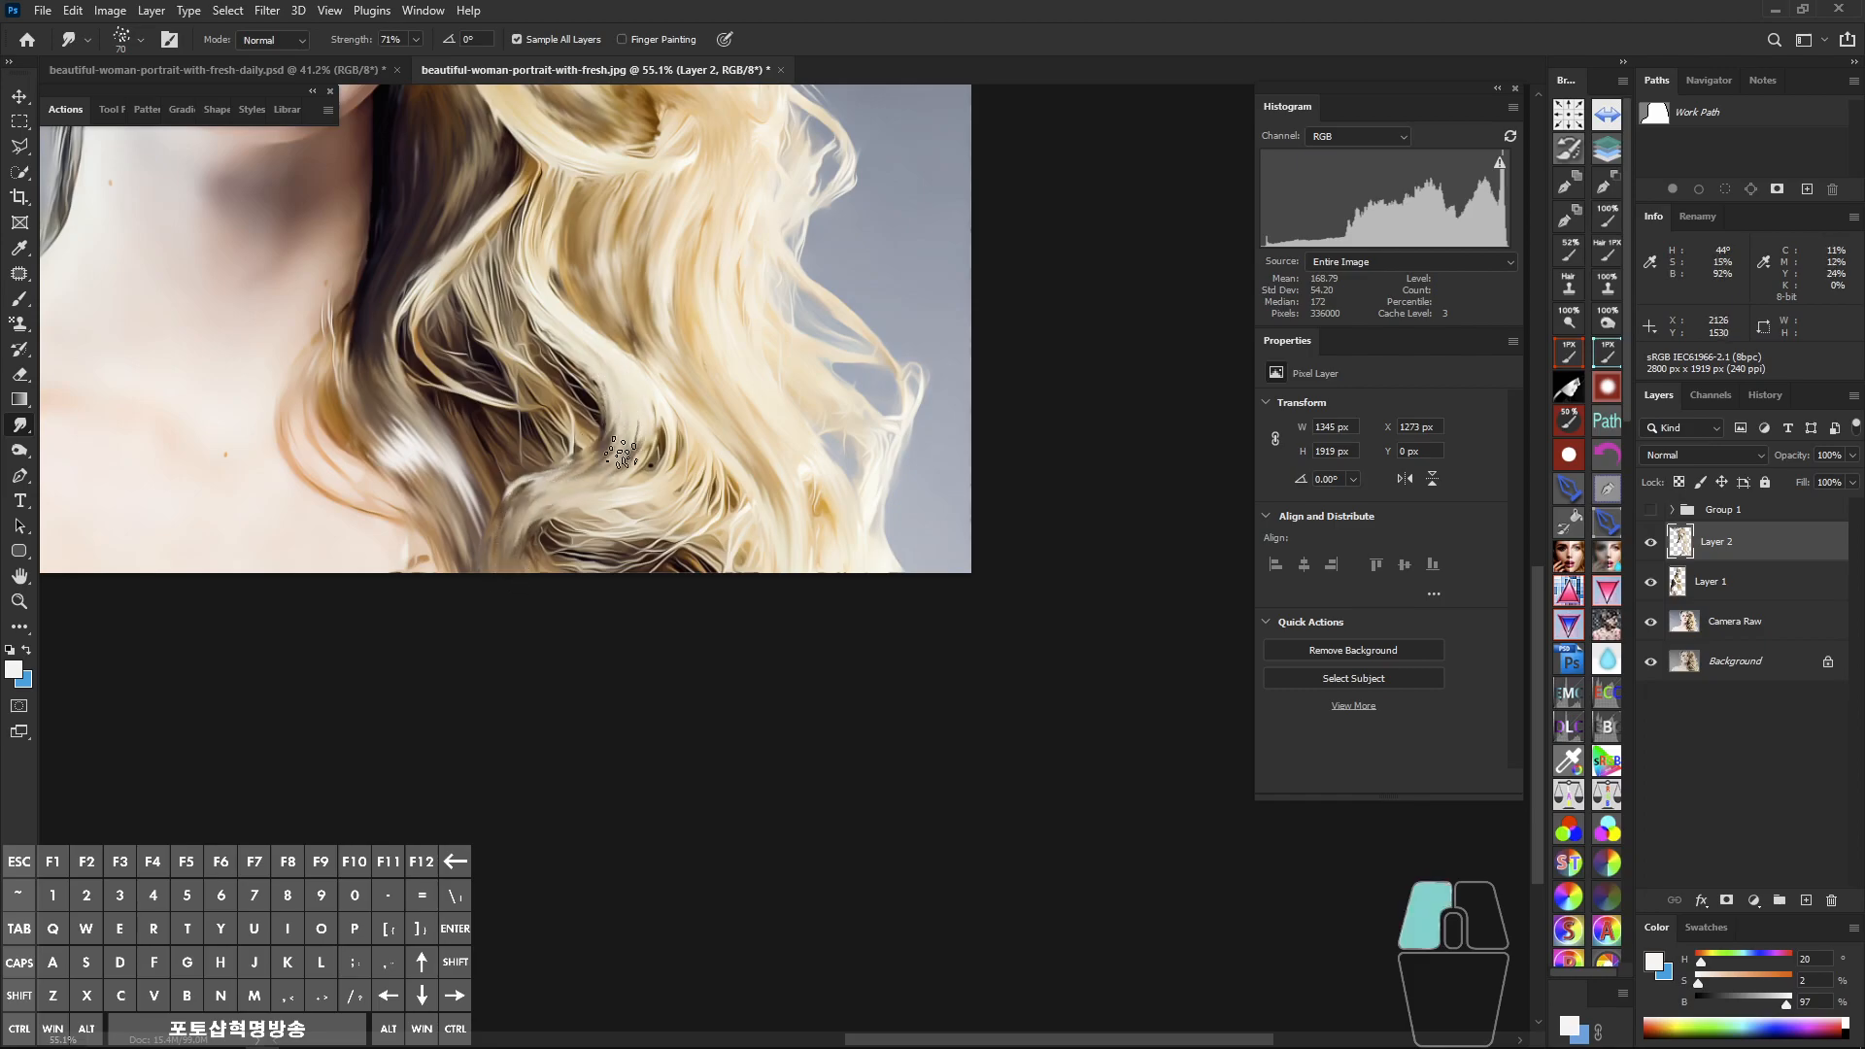
Step: Smooth the bottom curl's fine strands, following its sweep from the light wave down to the image's lower edge
left_click_drag(490, 551, 544, 576)
left_click_drag(654, 396, 675, 445)
left_click_drag(556, 507, 519, 595)
left_click_drag(680, 427, 692, 478)
left_click_drag(563, 539, 525, 621)
left_click_drag(698, 450, 705, 458)
left_click_drag(615, 533, 549, 587)
left_click_drag(712, 462, 717, 473)
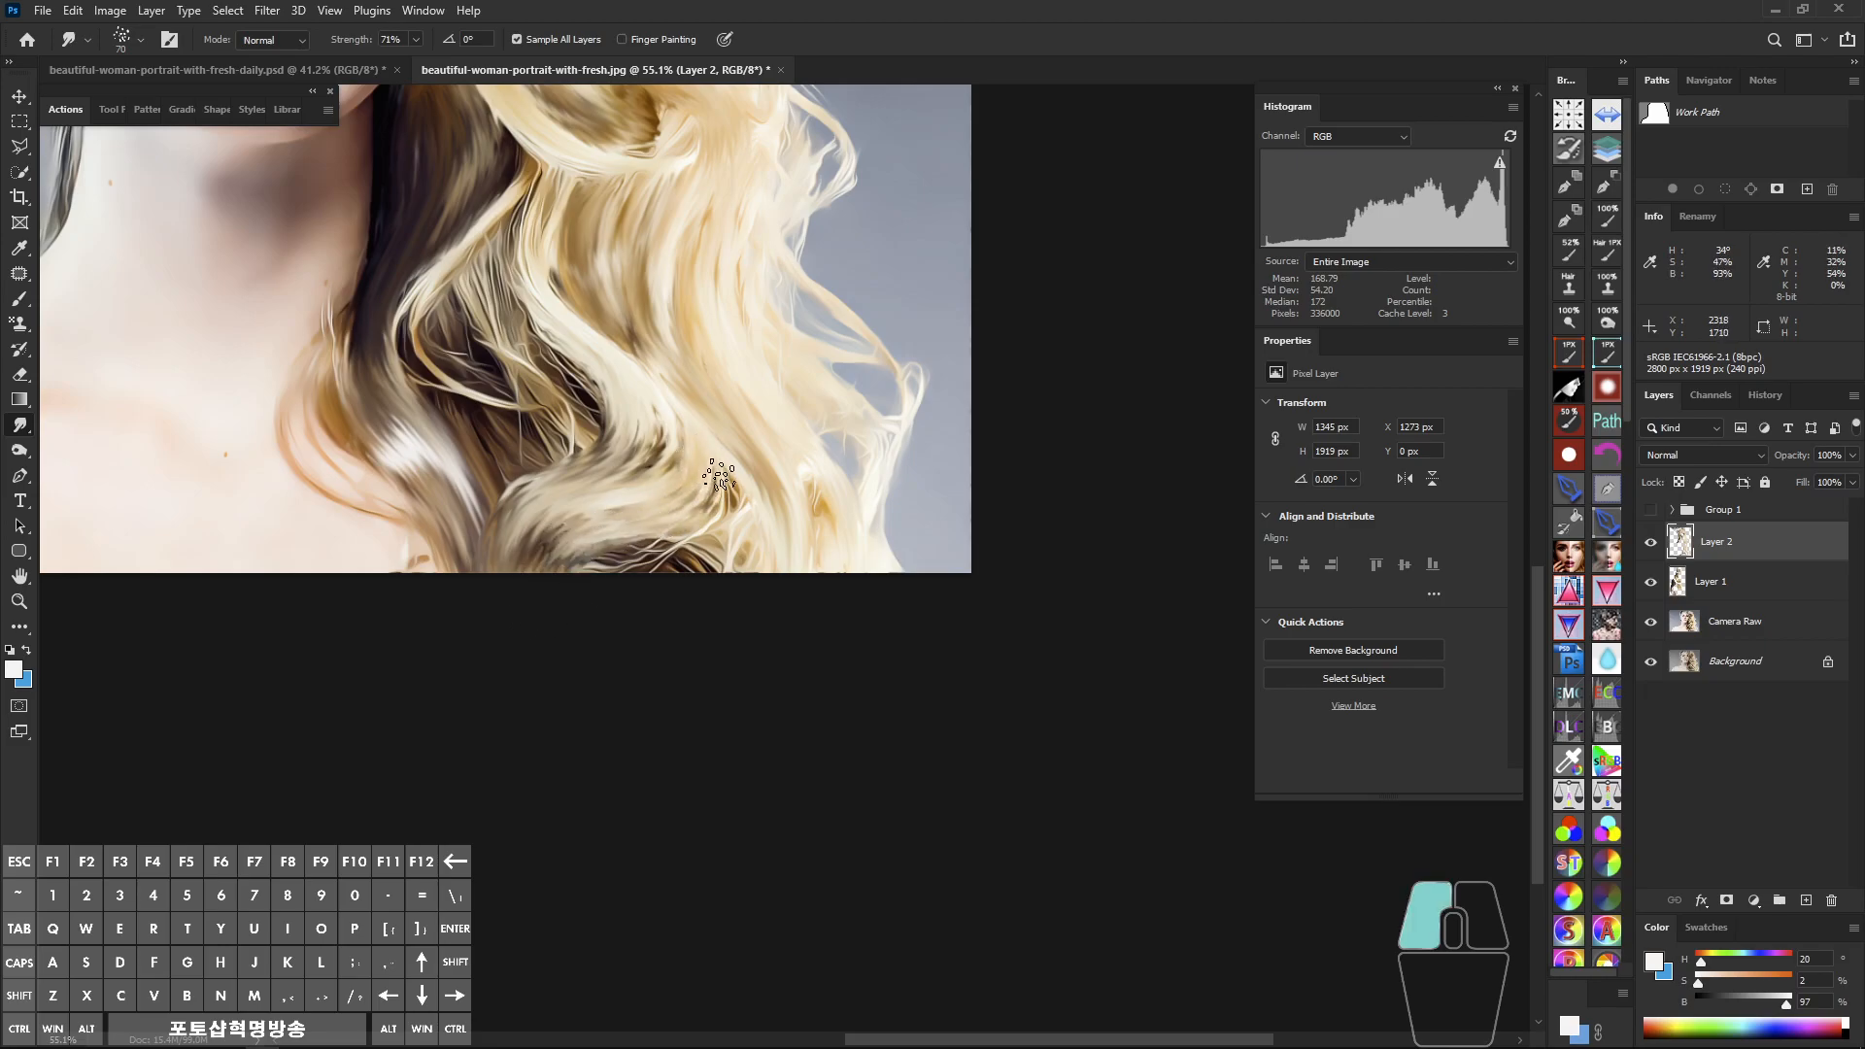
left_click_drag(598, 552, 563, 630)
mouse_move(711, 465)
left_mouse_down()
mouse_move(719, 498)
mouse_move(575, 608)
mouse_move(737, 494)
left_mouse_up()
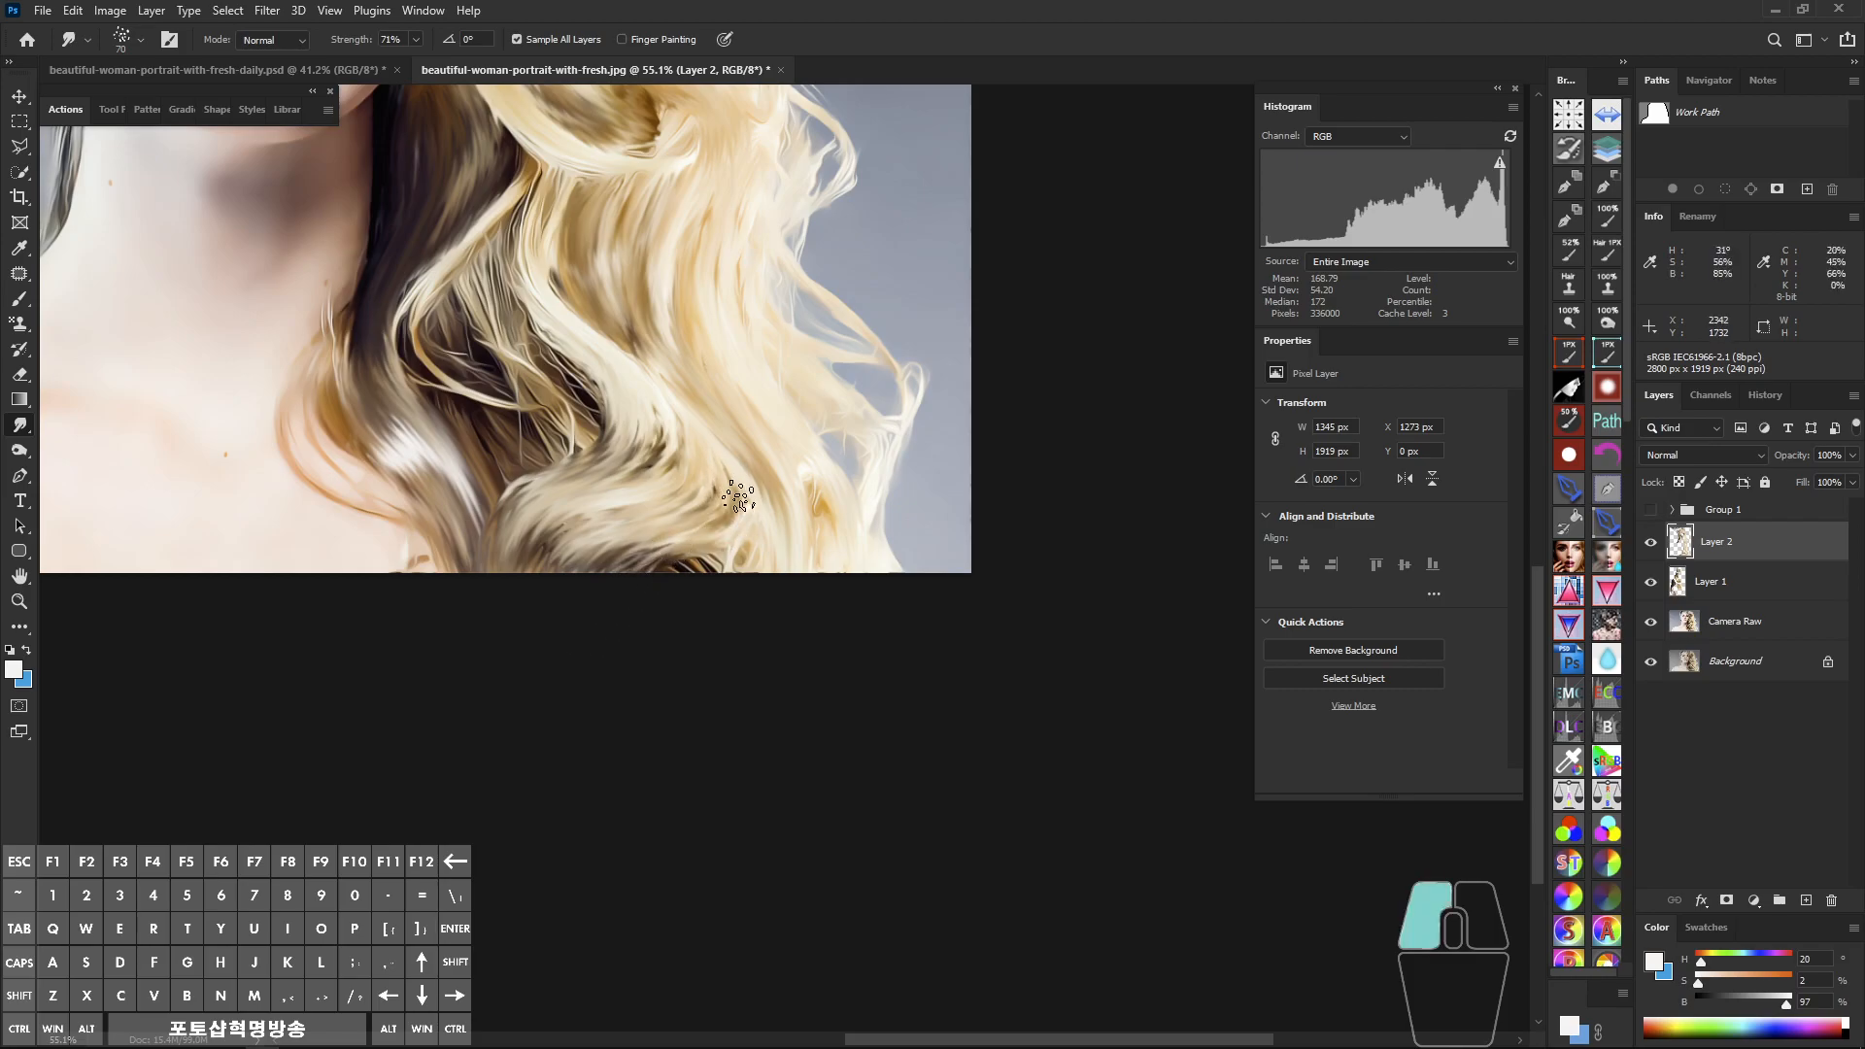
left_click_drag(636, 580, 631, 583)
Step: Refine the junction between the light wave and the bottom curl with further smudge strokes
left_click_drag(645, 379, 648, 399)
left_click_drag(639, 471, 589, 468)
mouse_move(658, 406)
left_mouse_down()
mouse_move(653, 459)
mouse_move(623, 480)
left_mouse_up()
mouse_move(667, 454)
left_mouse_down()
mouse_move(775, 446)
mouse_move(742, 396)
mouse_move(677, 482)
left_mouse_up()
left_click(741, 435, "ctrl")
left_click_drag(510, 582, 508, 631)
left_click_drag(744, 453, 505, 643)
mouse_move(573, 359)
left_mouse_down()
mouse_move(568, 522)
mouse_move(486, 527)
left_mouse_up()
left_click_drag(579, 480, 591, 443)
Step: Hide Layer 2 and make Layer 1 the active layer
left_click(1651, 544)
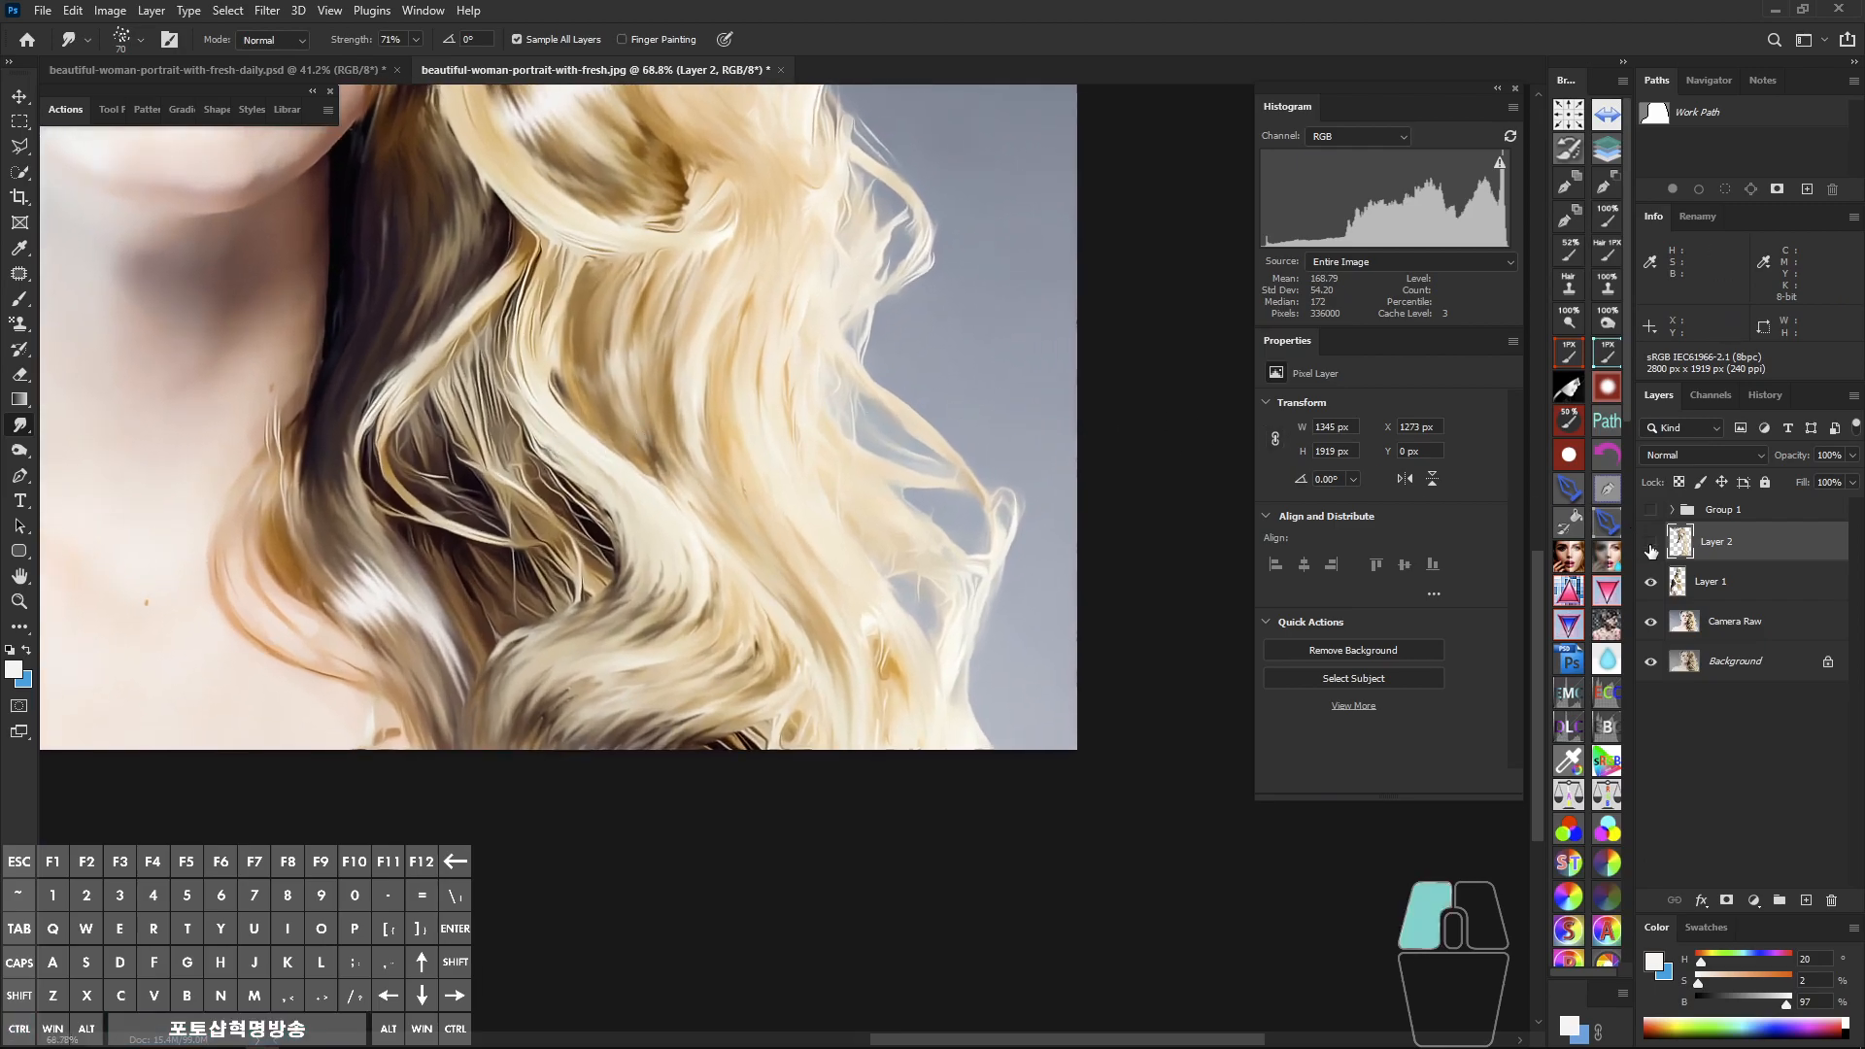
left_click(1652, 546)
left_click(1651, 544)
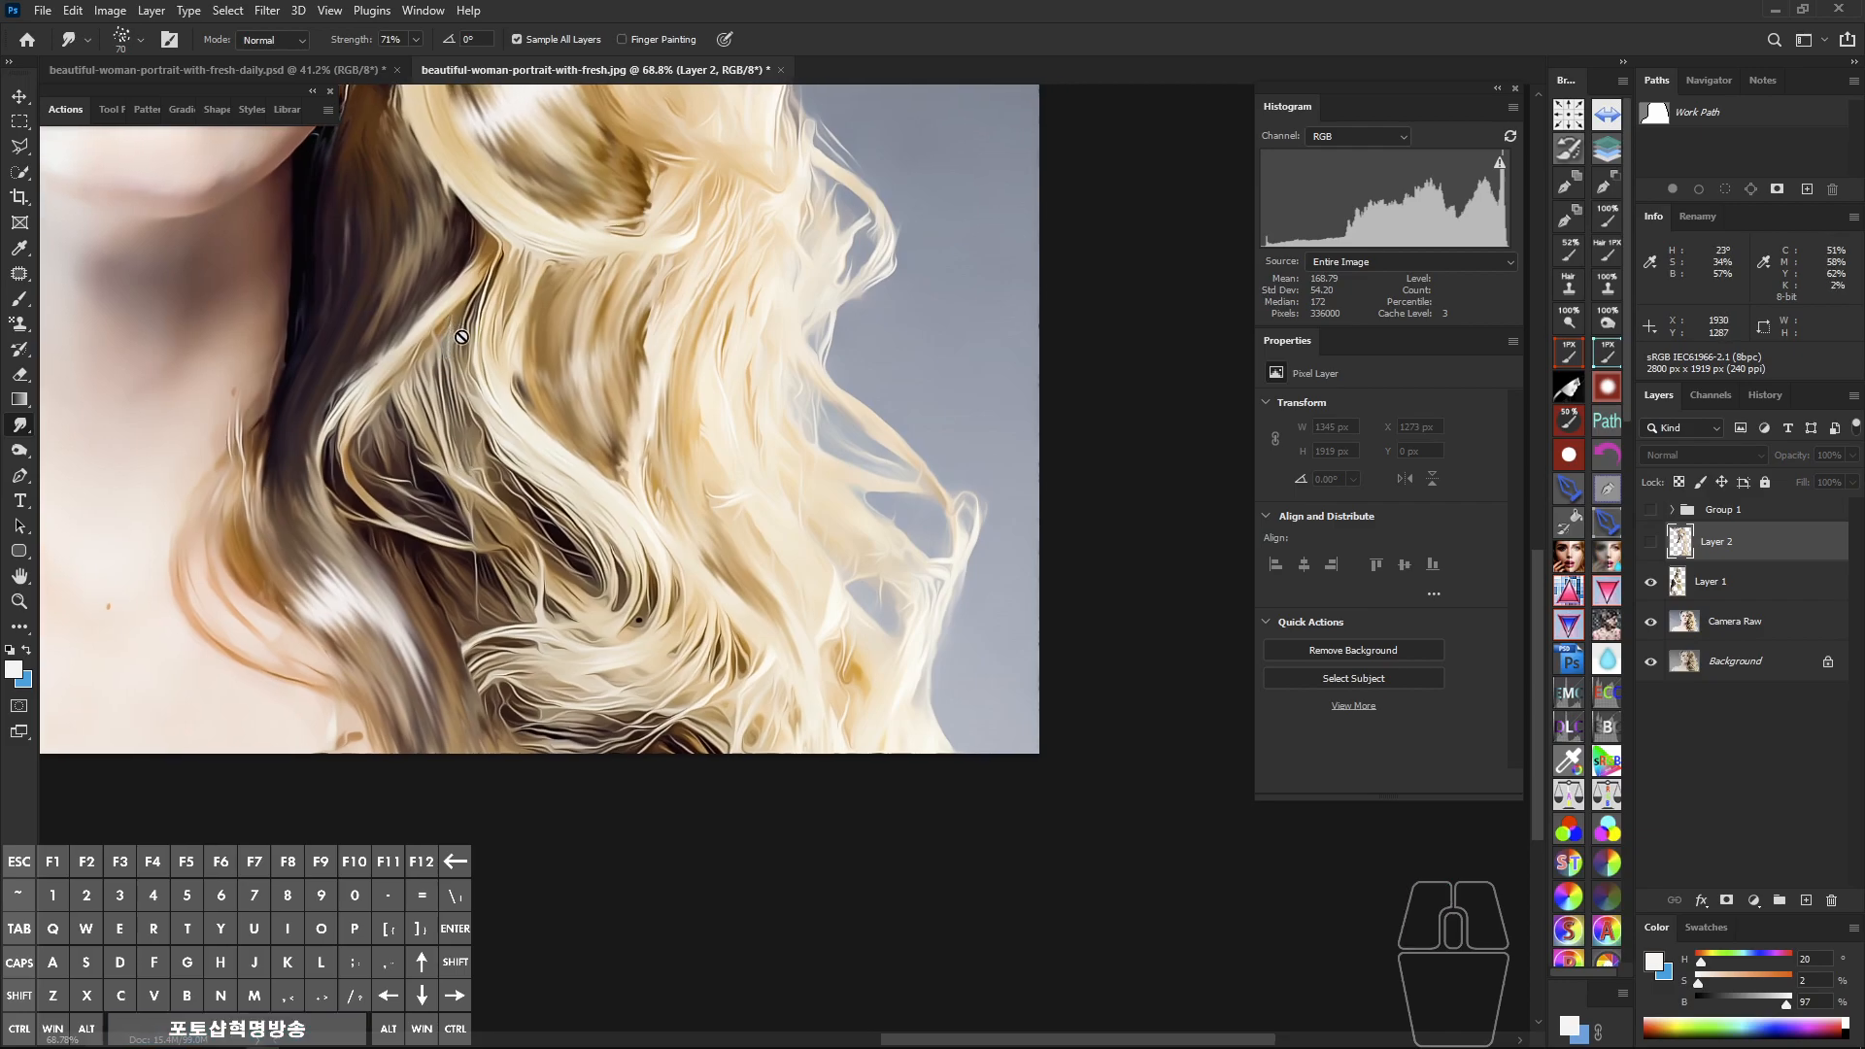
left_click(1754, 589)
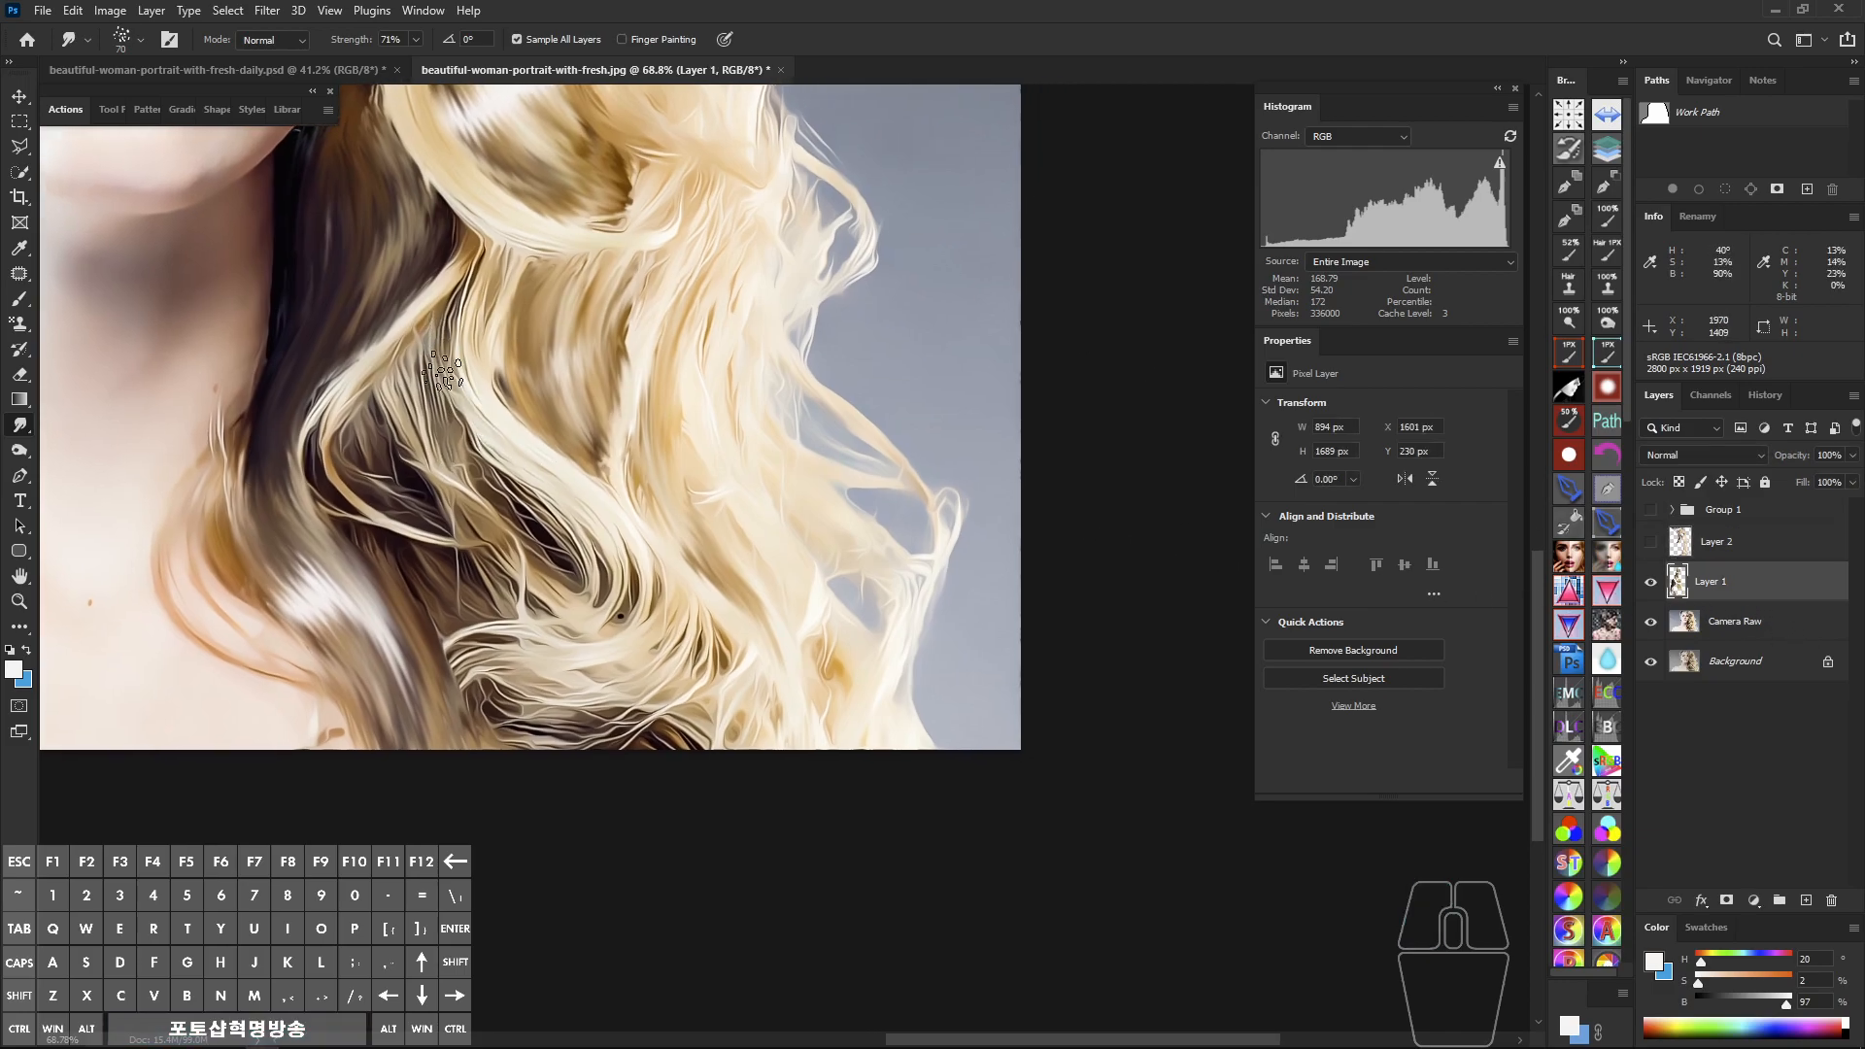
Step: Smudge the fine light strands crossing the dark hollow below the large curl on Layer 1
left_click_drag(433, 337, 430, 357)
left_click_drag(466, 439, 560, 563)
mouse_move(435, 350)
left_mouse_down()
mouse_move(476, 496)
mouse_move(539, 614)
left_mouse_up()
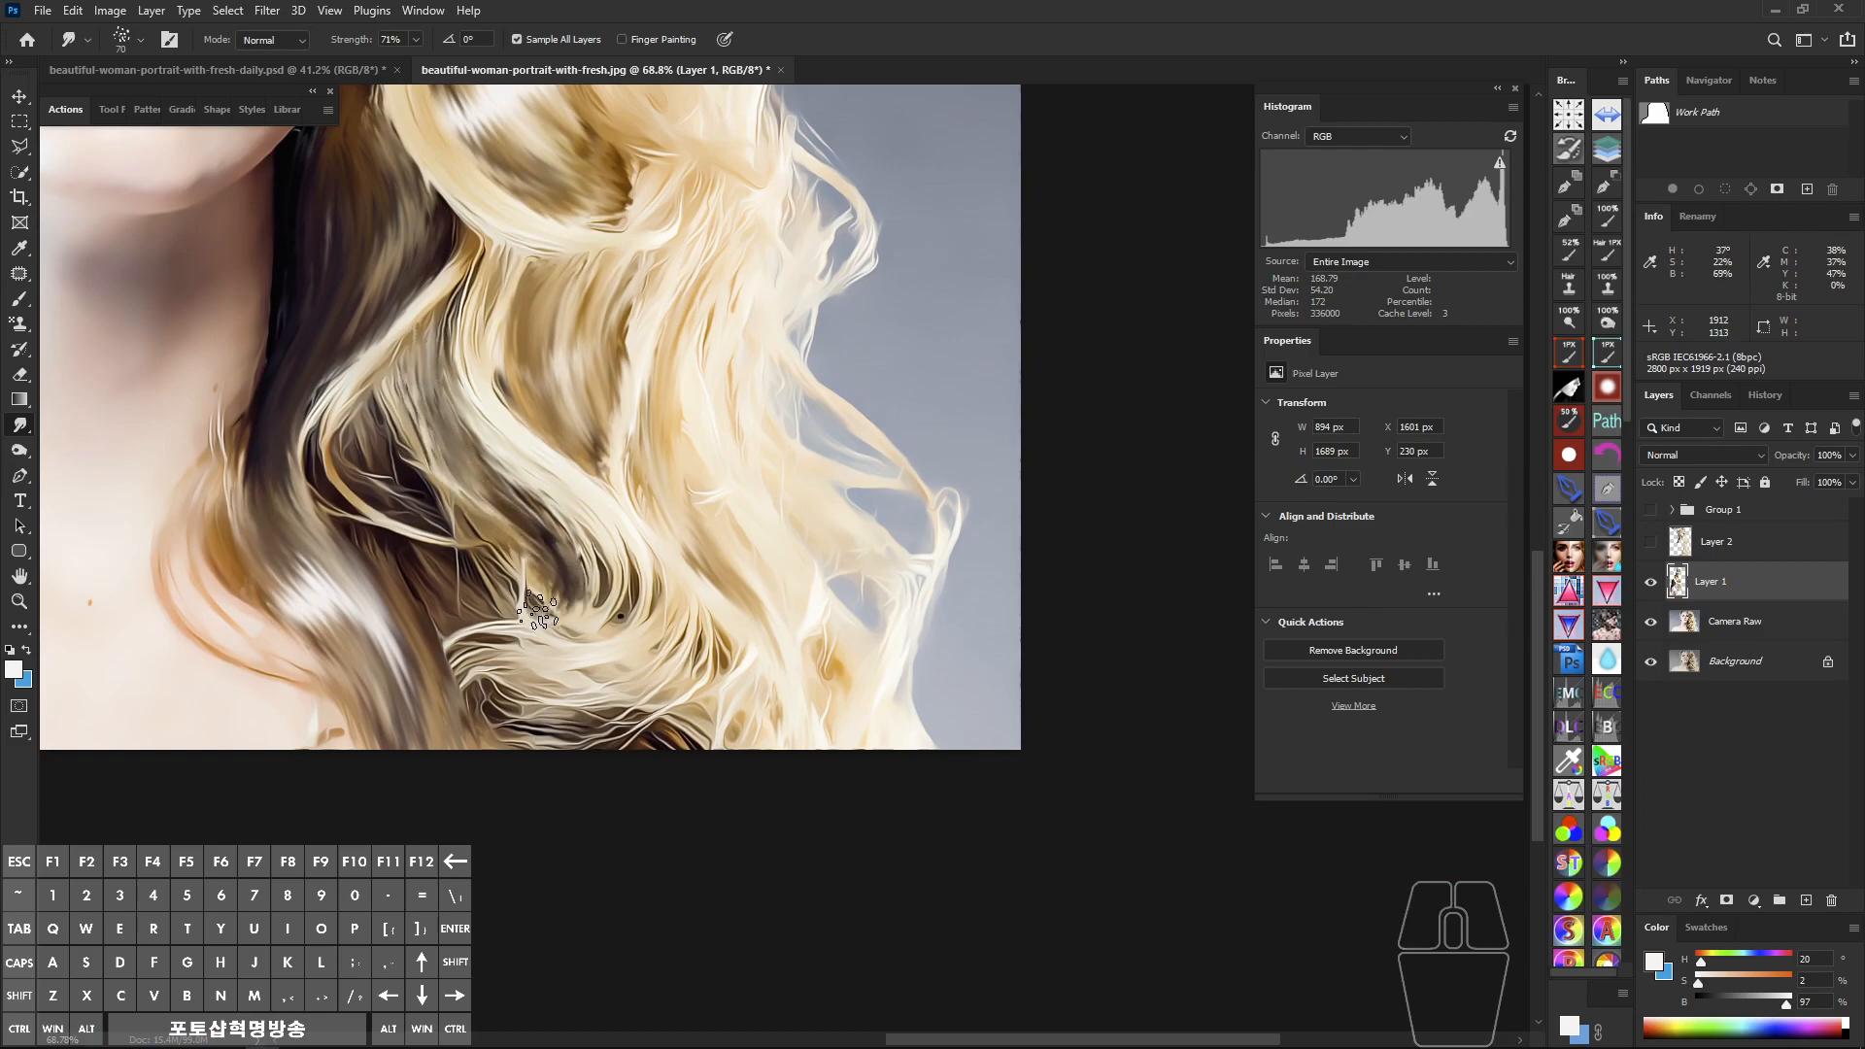
mouse_move(406, 369)
left_mouse_down()
mouse_move(539, 598)
mouse_move(387, 413)
mouse_move(481, 602)
left_mouse_up()
mouse_move(383, 412)
left_mouse_down()
mouse_move(394, 481)
mouse_move(510, 592)
left_mouse_up()
Step: Smudge the hair on the neck side of the dark hollow downward, including the dark strands reaching the bottom edge
mouse_move(447, 255)
left_mouse_down()
mouse_move(331, 423)
mouse_move(335, 469)
mouse_move(497, 582)
mouse_move(413, 438)
mouse_move(447, 264)
mouse_move(325, 417)
mouse_move(328, 482)
mouse_move(366, 514)
mouse_move(437, 512)
left_mouse_up()
mouse_move(394, 316)
left_mouse_down()
mouse_move(338, 391)
mouse_move(321, 466)
mouse_move(352, 507)
mouse_move(474, 571)
mouse_move(352, 539)
left_mouse_up()
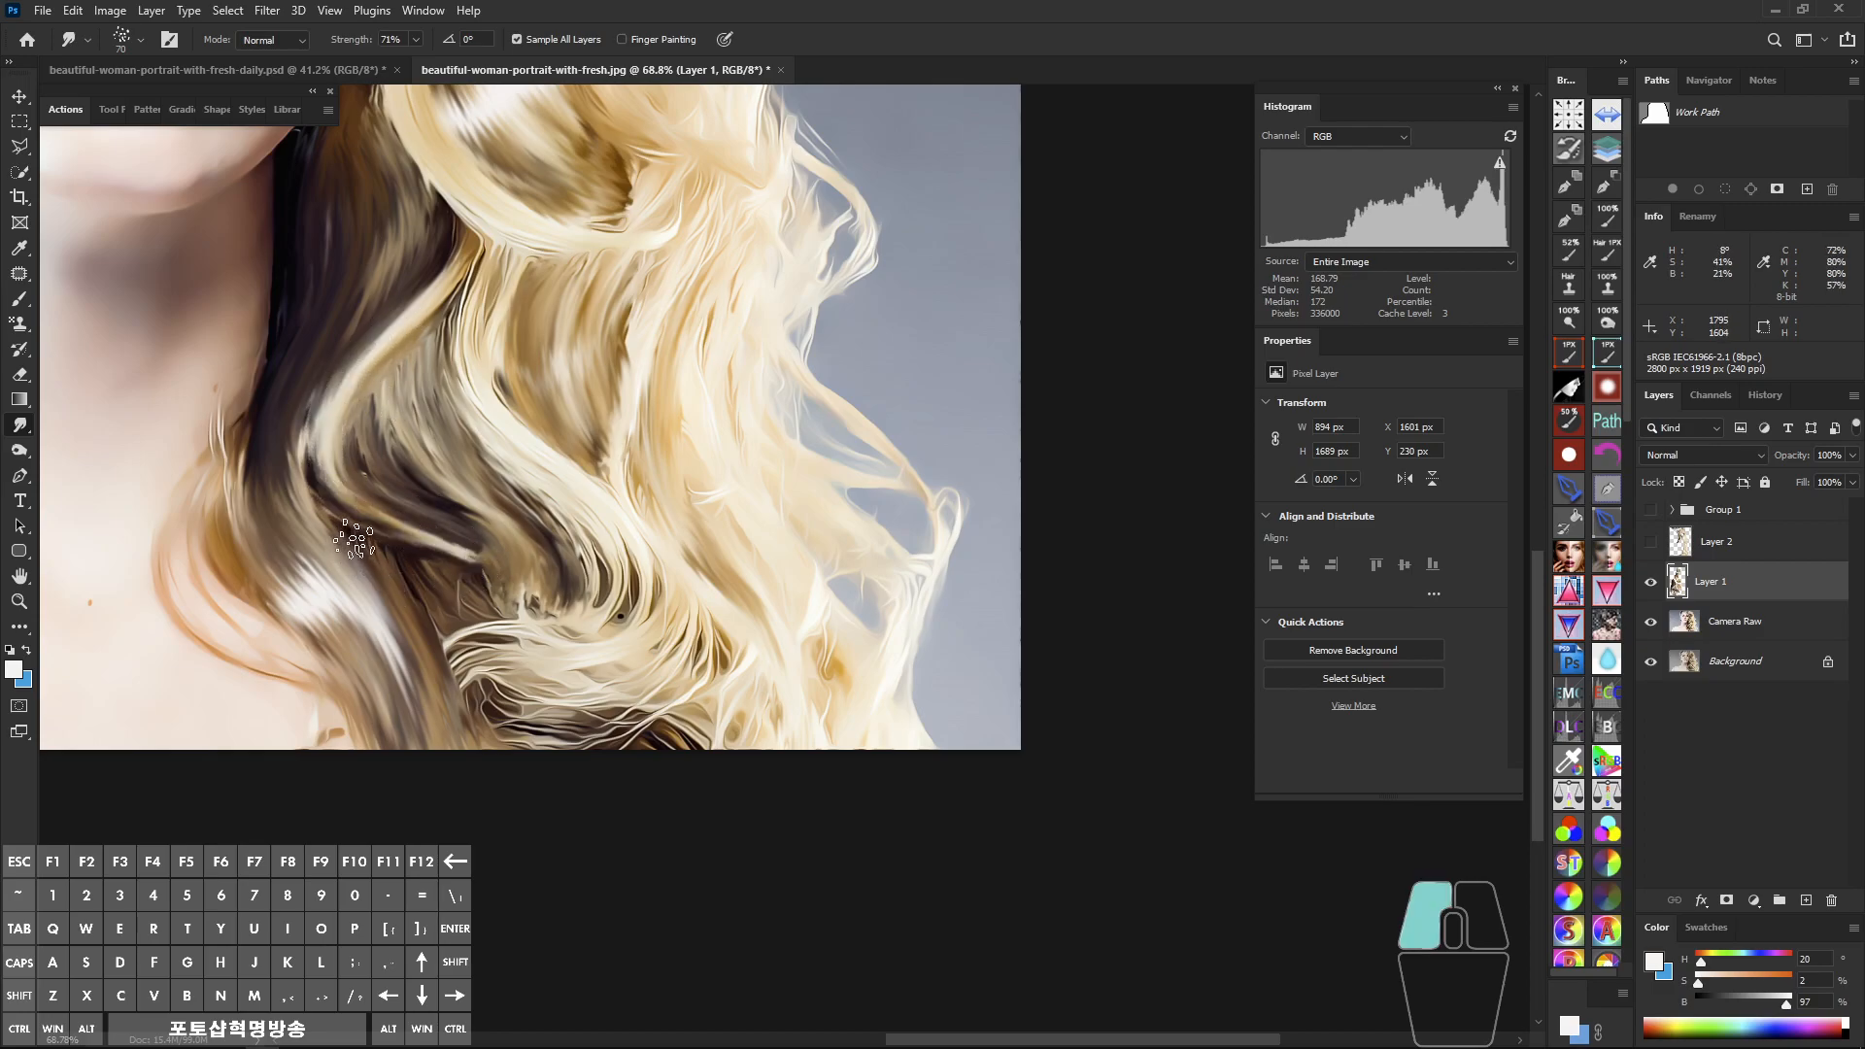
left_click_drag(419, 635, 438, 760)
left_click_drag(414, 574, 451, 783)
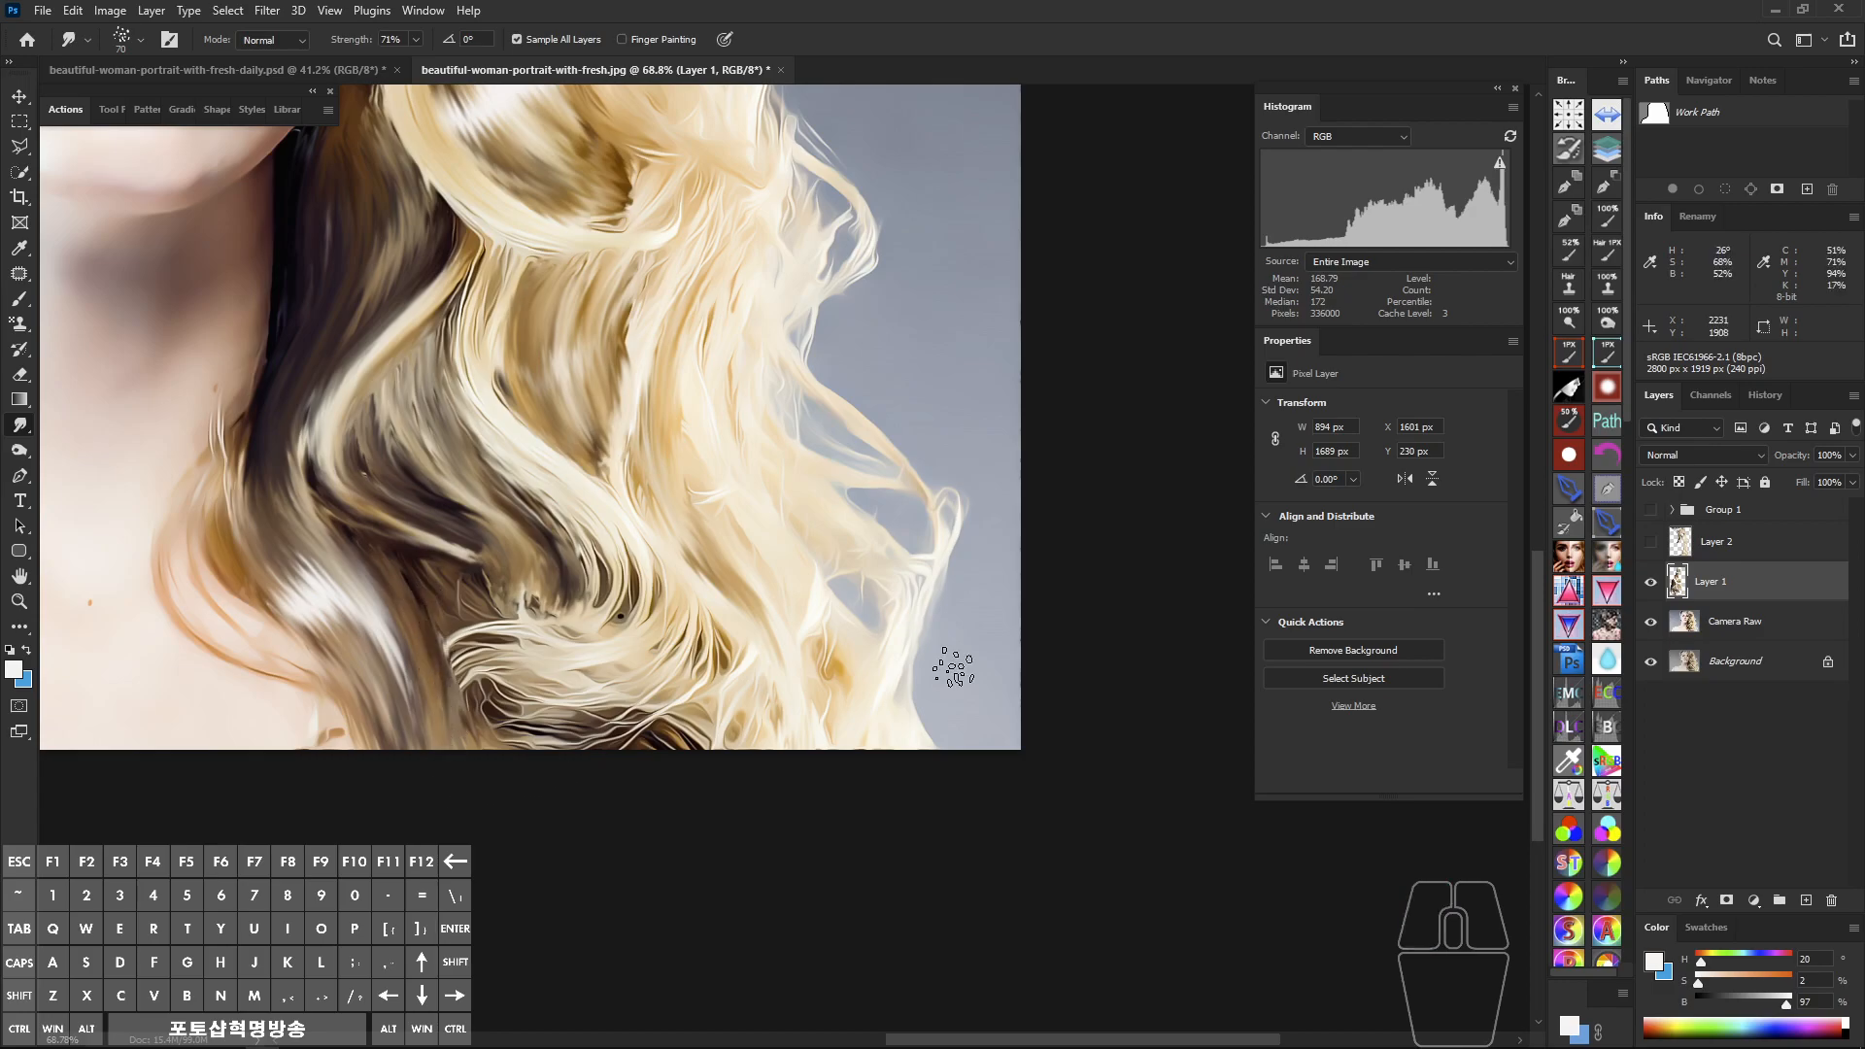
Step: Show Layer 2 again and keep Layer 1 active for editing
left_click(1649, 541)
left_click_drag(578, 554, 633, 671)
left_click_drag(476, 521, 490, 521)
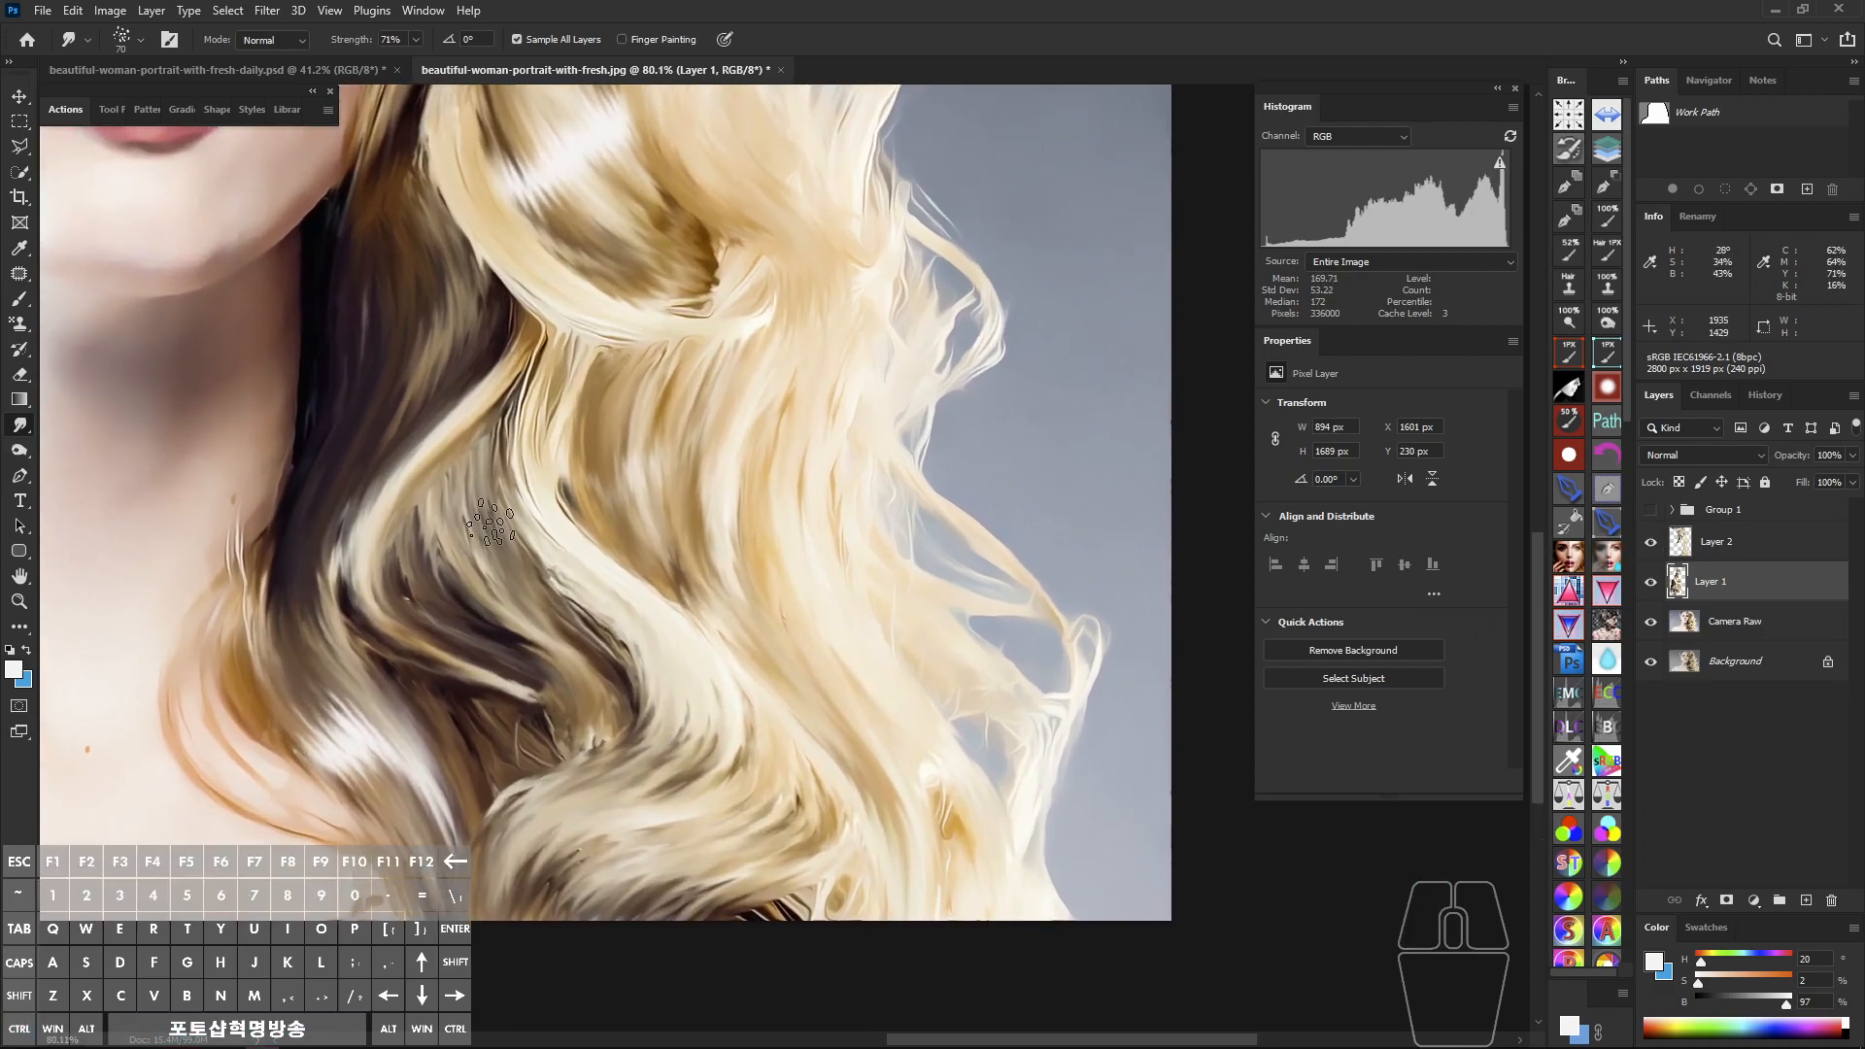
left_click(1741, 551)
left_click(1770, 595)
Step: Smooth the brown wavy hair below the large curl, smudging it along the light strand's inner edge
left_click_drag(523, 551, 488, 529)
left_click_drag(451, 453, 438, 457)
mouse_move(453, 526)
left_mouse_down()
mouse_move(597, 651)
mouse_move(567, 730)
left_mouse_up()
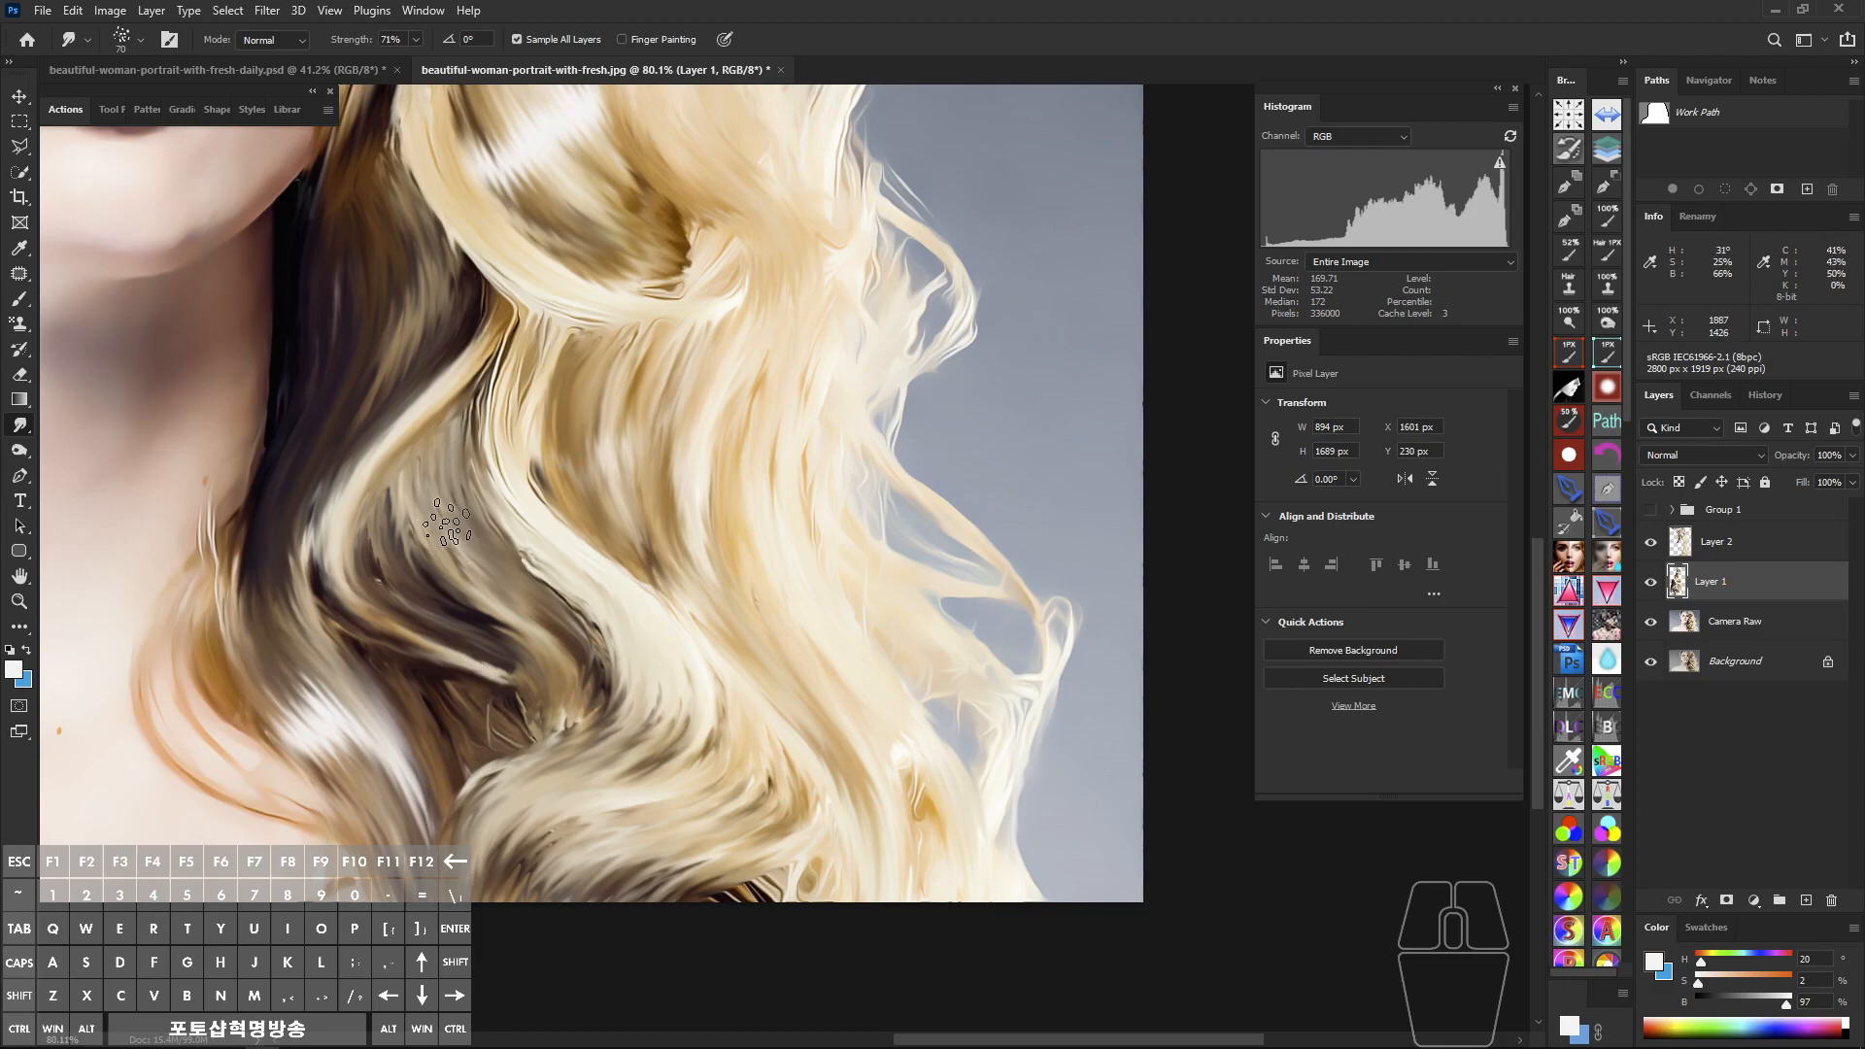
mouse_move(501, 567)
left_mouse_down()
mouse_move(577, 623)
mouse_move(517, 566)
mouse_move(541, 582)
mouse_move(588, 661)
left_mouse_up()
mouse_move(549, 597)
left_mouse_down()
mouse_move(603, 660)
mouse_move(575, 730)
left_mouse_up()
mouse_move(419, 487)
left_mouse_down()
mouse_move(394, 545)
mouse_move(411, 561)
mouse_move(383, 509)
mouse_move(376, 525)
mouse_move(418, 591)
left_mouse_up()
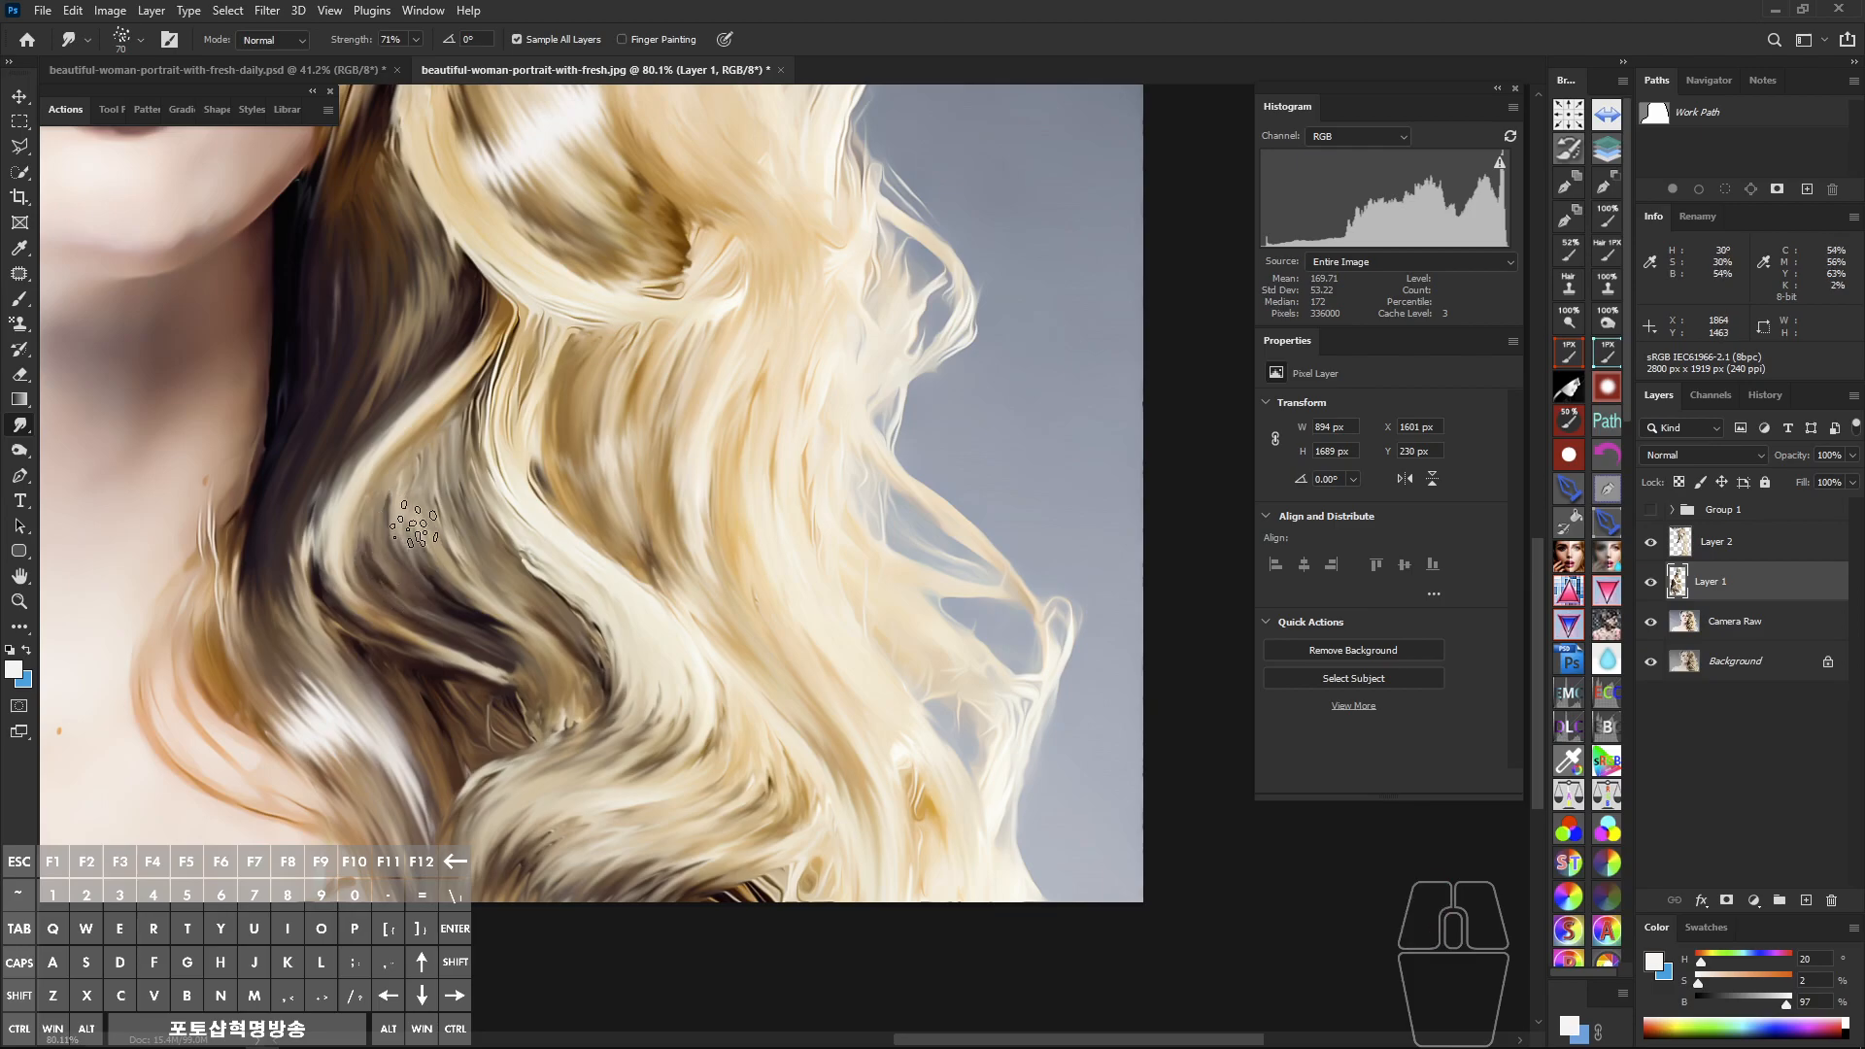
Step: Smudge the brown hair down into the dark hollow and soften its transition above the bottom curl
mouse_move(413, 491)
left_mouse_down()
mouse_move(418, 570)
mouse_move(554, 690)
mouse_move(475, 592)
mouse_move(496, 607)
mouse_move(573, 704)
mouse_move(502, 659)
mouse_move(481, 661)
mouse_move(524, 716)
mouse_move(481, 699)
mouse_move(516, 664)
mouse_move(494, 672)
mouse_move(529, 726)
mouse_move(482, 697)
left_mouse_up()
mouse_move(474, 690)
left_mouse_down()
mouse_move(491, 735)
mouse_move(398, 626)
mouse_move(467, 704)
left_mouse_up()
left_click_drag(443, 640, 469, 692)
left_click_drag(374, 617, 428, 714)
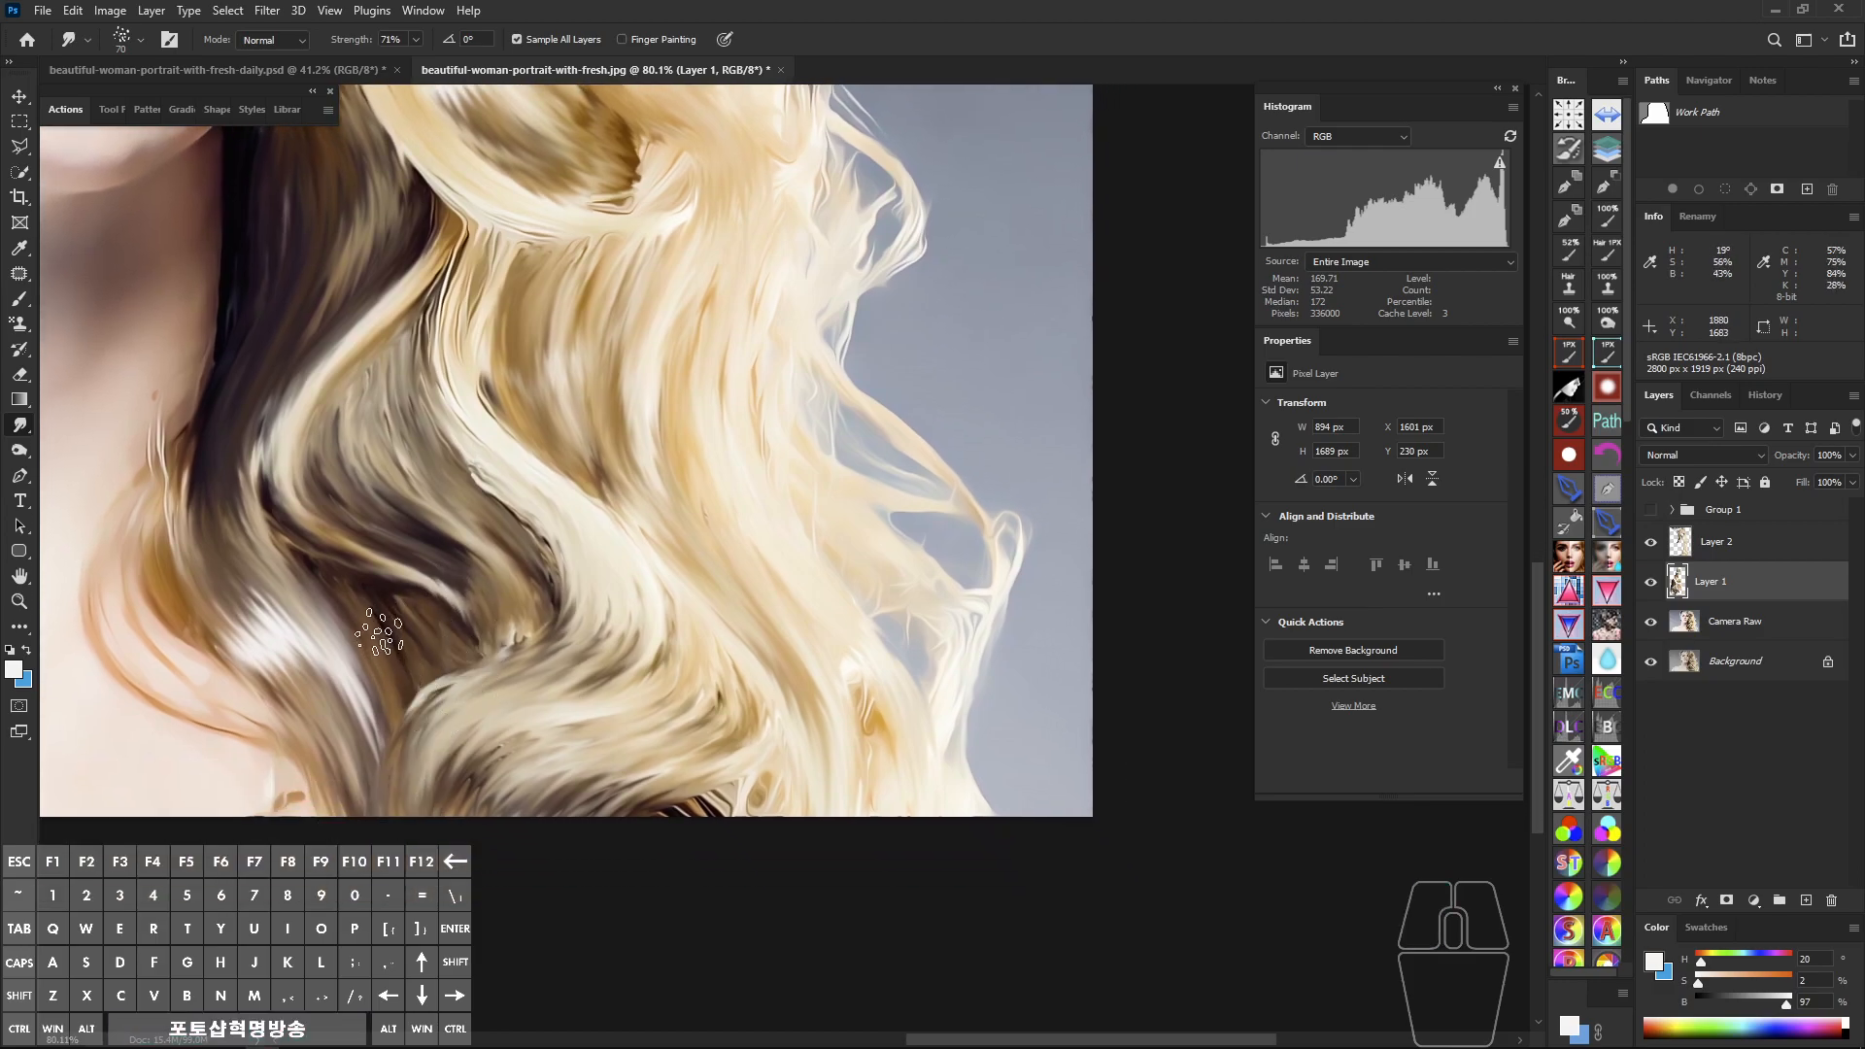
left_click_drag(409, 628, 410, 637)
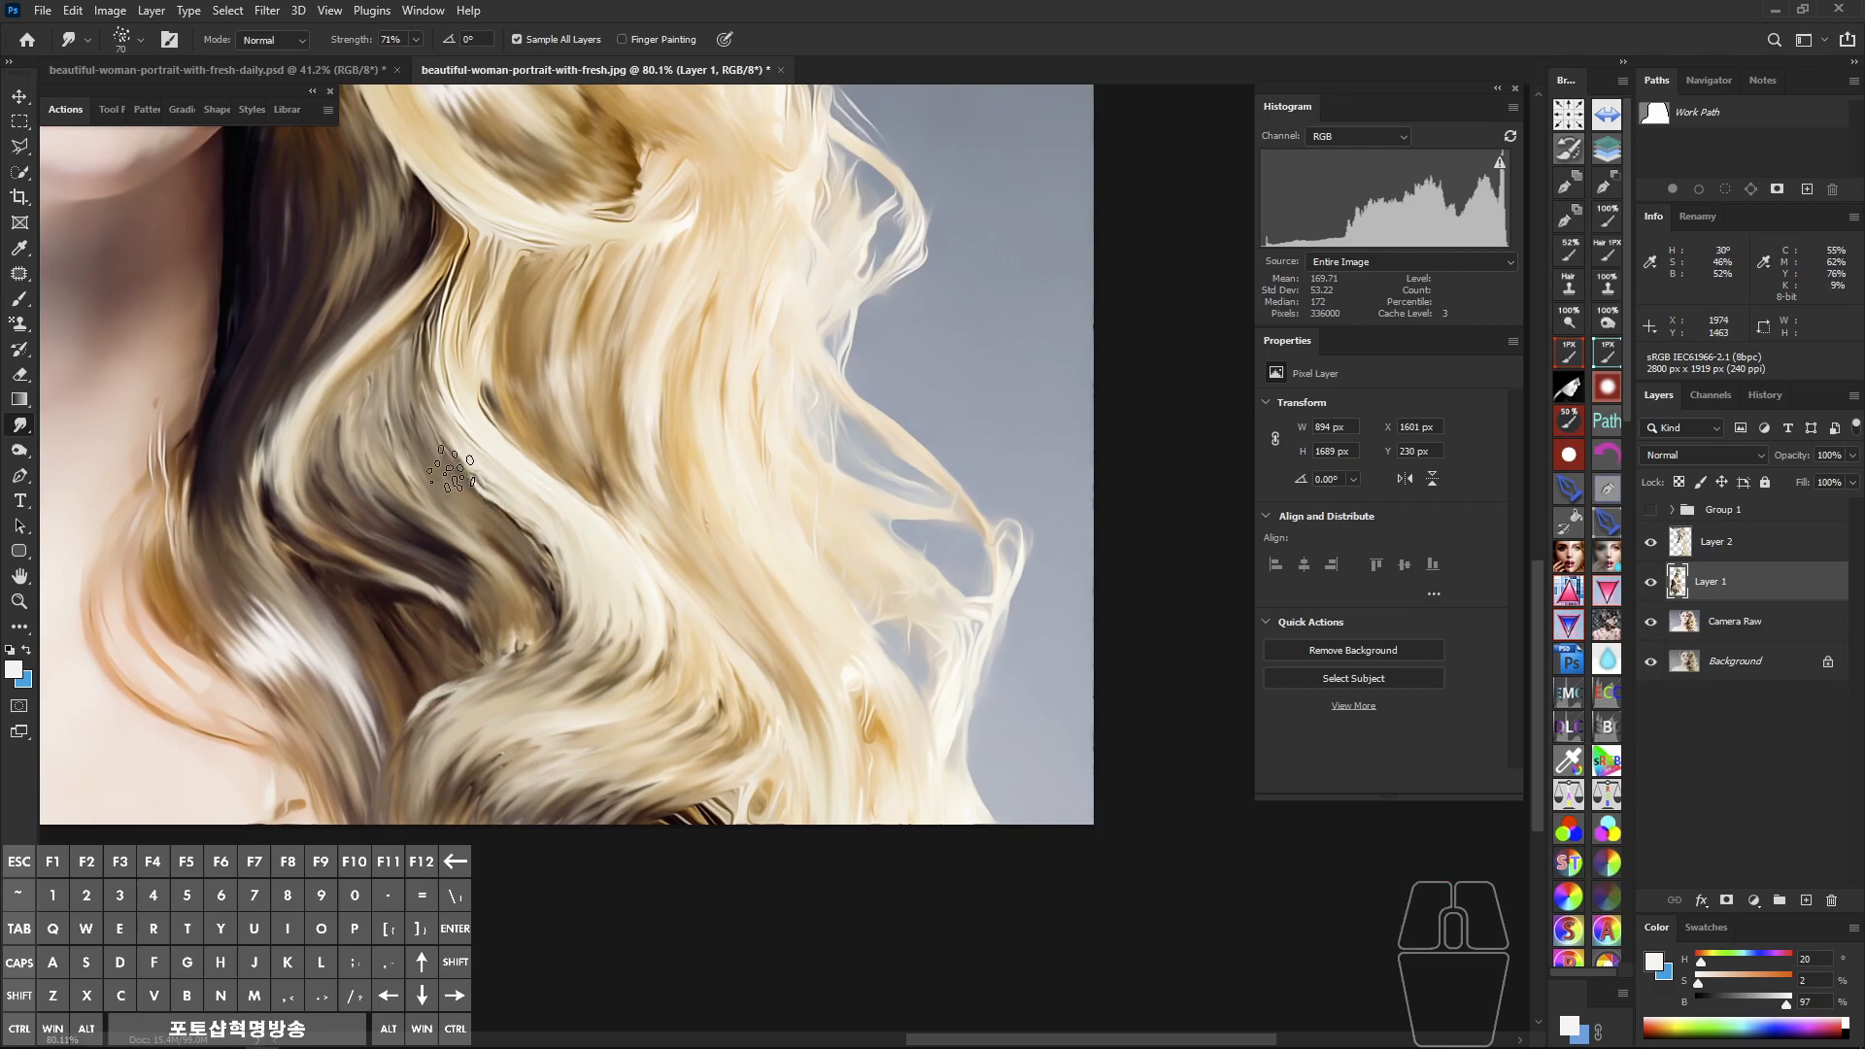
mouse_move(450, 439)
left_mouse_down()
mouse_move(545, 534)
mouse_move(550, 663)
left_mouse_up()
Step: Switch to Layer 2 and smudge the jagged edge between the light wave and the brown hair
left_click(1729, 549)
left_click_drag(462, 421, 452, 423)
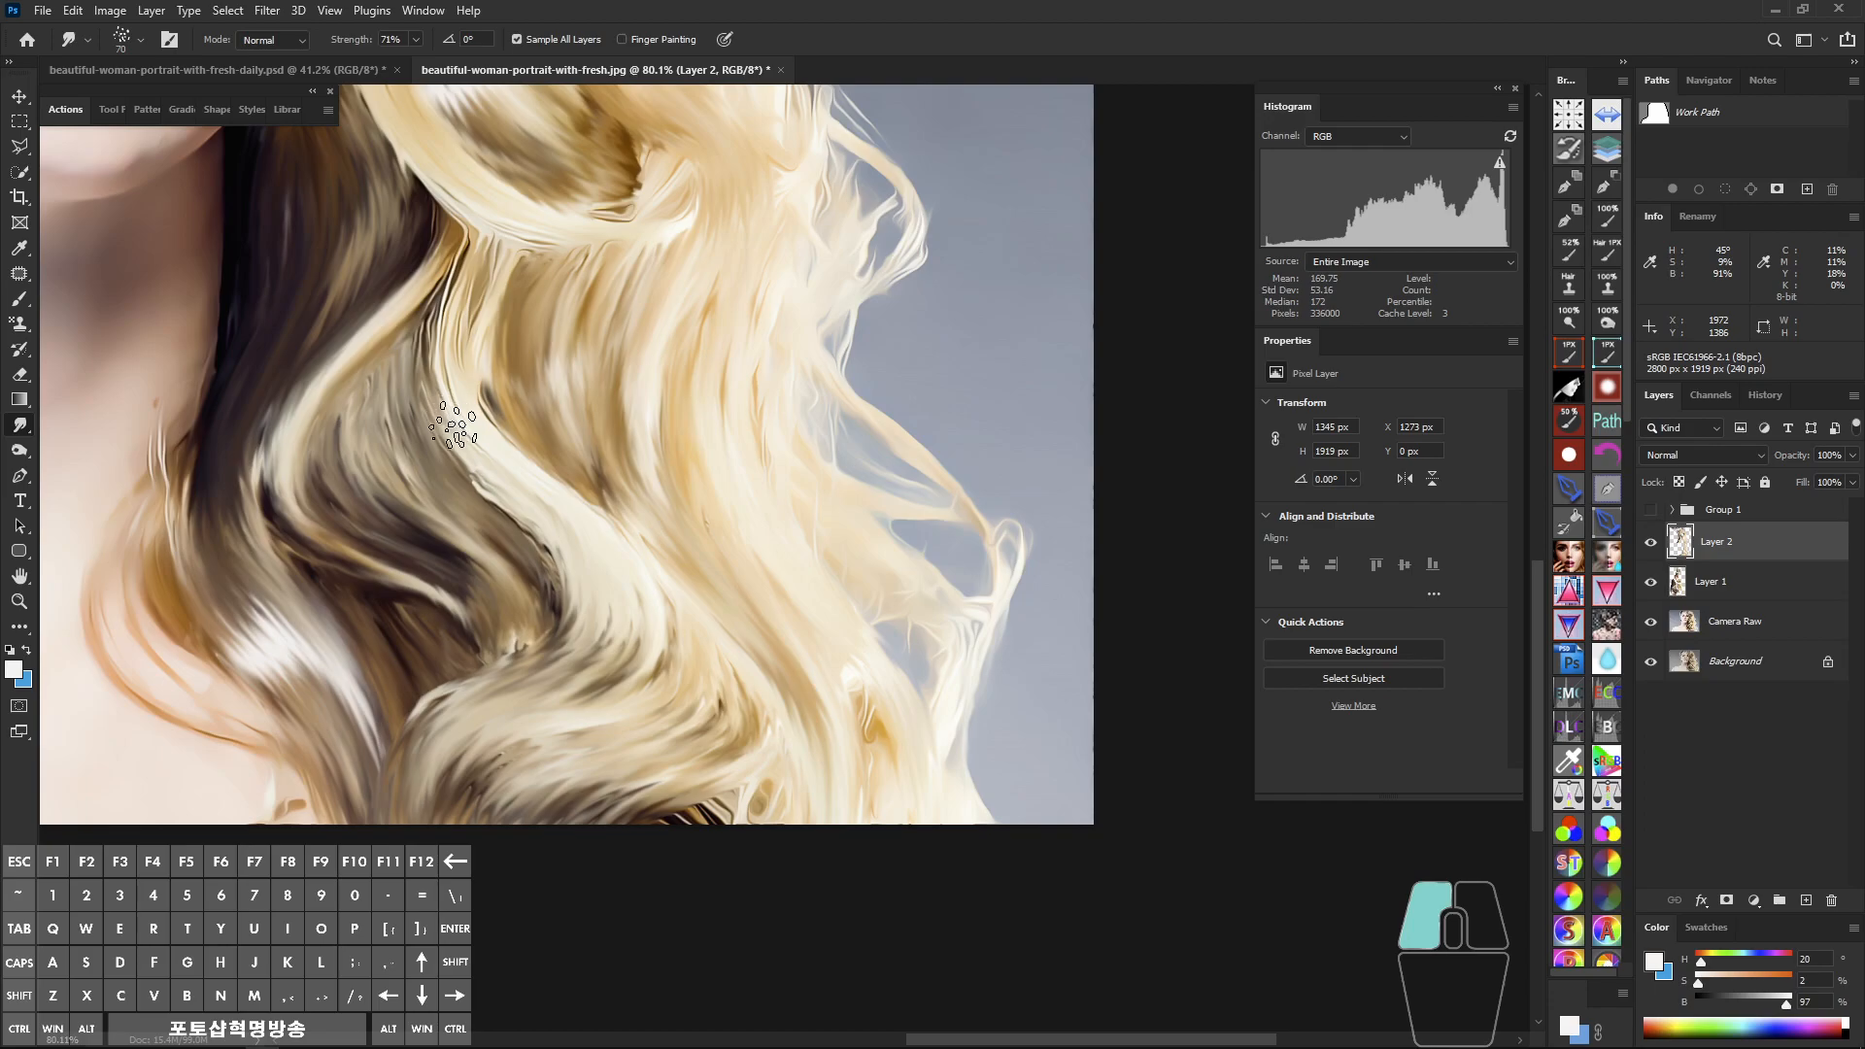
left_click_drag(575, 593, 540, 631)
mouse_move(448, 406)
left_mouse_down()
mouse_move(560, 579)
mouse_move(565, 635)
mouse_move(546, 687)
left_mouse_up()
key("space")
left_click_drag(608, 620, 667, 490)
left_click_drag(556, 348, 554, 346)
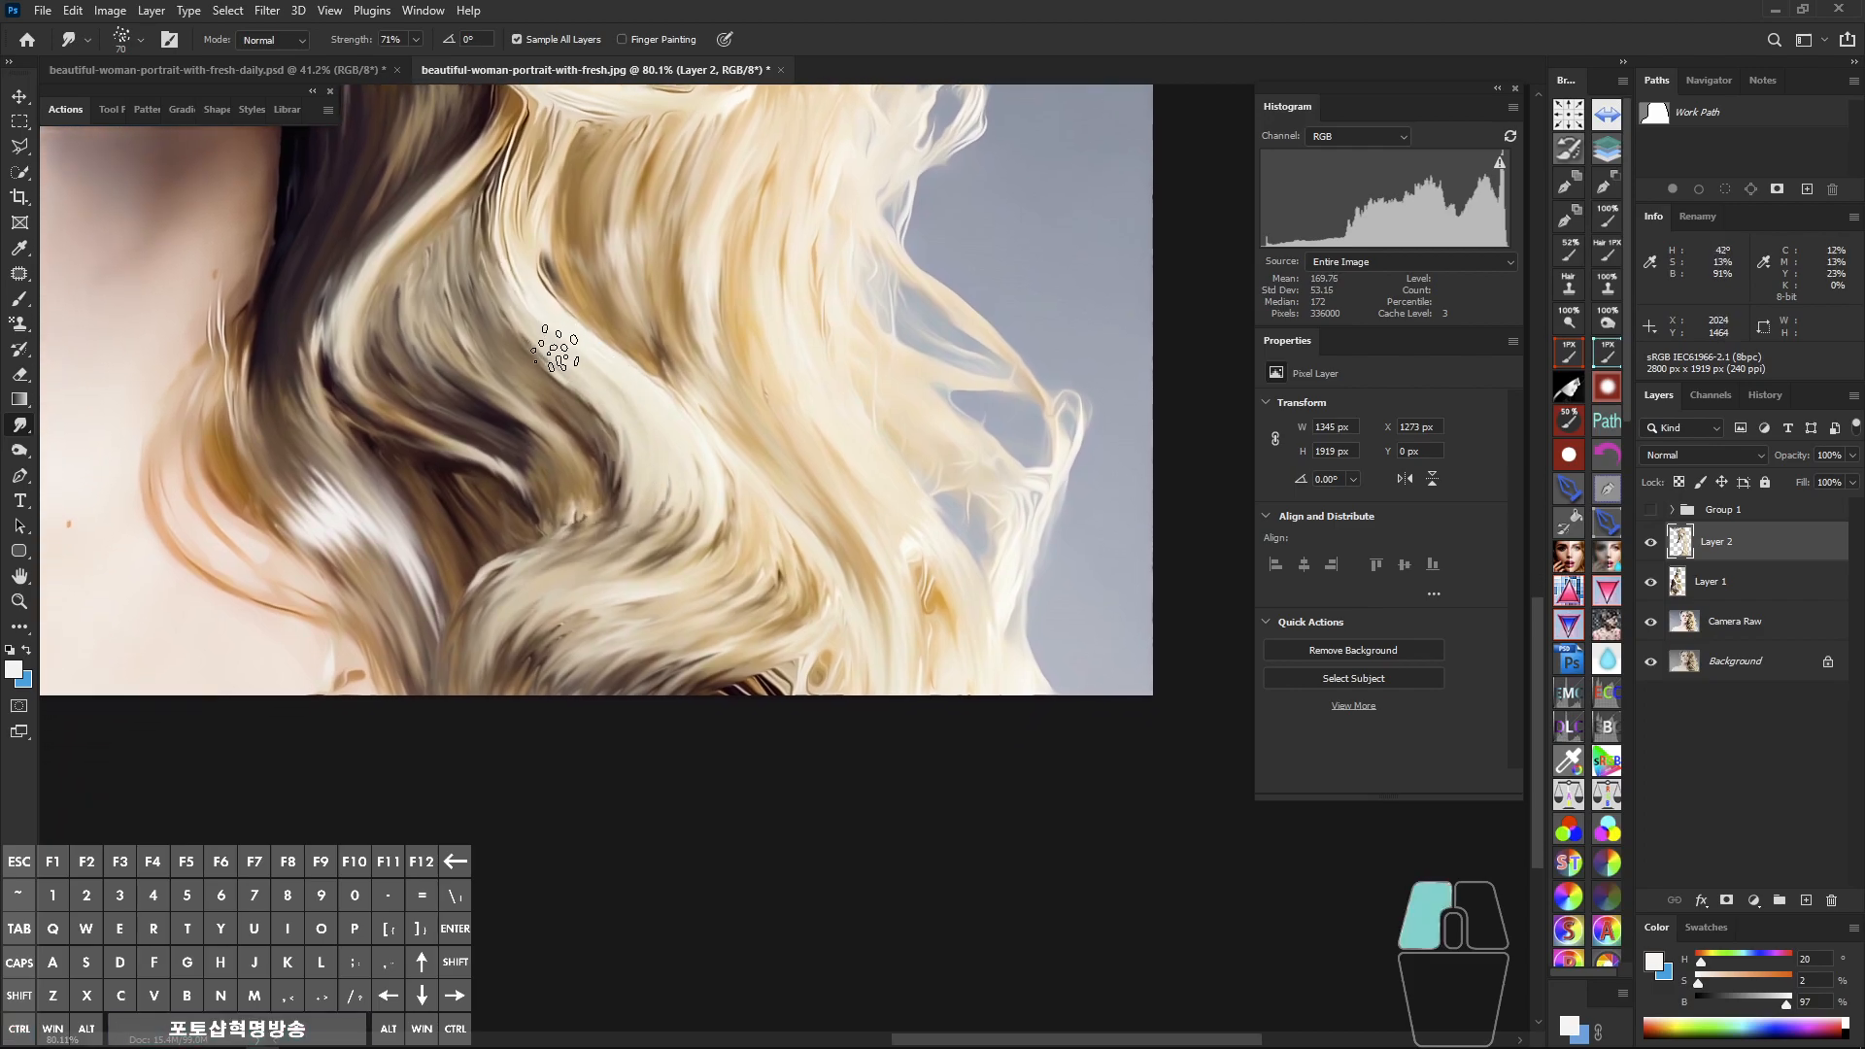
mouse_move(636, 471)
left_mouse_down()
mouse_move(516, 560)
mouse_move(489, 653)
left_mouse_up()
key("ctrl+z")
Step: Smudge the light wave toward the bottom curl and blend the nearby brown strands
mouse_move(515, 264)
left_mouse_down()
mouse_move(621, 532)
mouse_move(489, 670)
left_mouse_up()
key("space")
left_click_drag(552, 341, 572, 504)
left_click_drag(472, 402, 518, 540)
left_click_drag(444, 432, 506, 552)
Step: Try to smudge the light strand beneath the large curl downward with long freehand strokes
key("space")
left_click_drag(674, 513, 671, 642)
mouse_move(571, 414)
left_mouse_down()
mouse_move(542, 547)
mouse_move(569, 425)
mouse_move(553, 465)
mouse_move(610, 666)
left_mouse_up()
key("space")
mouse_move(571, 454)
left_mouse_down()
mouse_move(550, 396)
mouse_move(600, 595)
left_mouse_up()
key("ctrl+z")
key("ctrl+z")
mouse_move(553, 384)
left_mouse_down()
mouse_move(536, 471)
mouse_move(594, 588)
left_mouse_up()
key("ctrl+z")
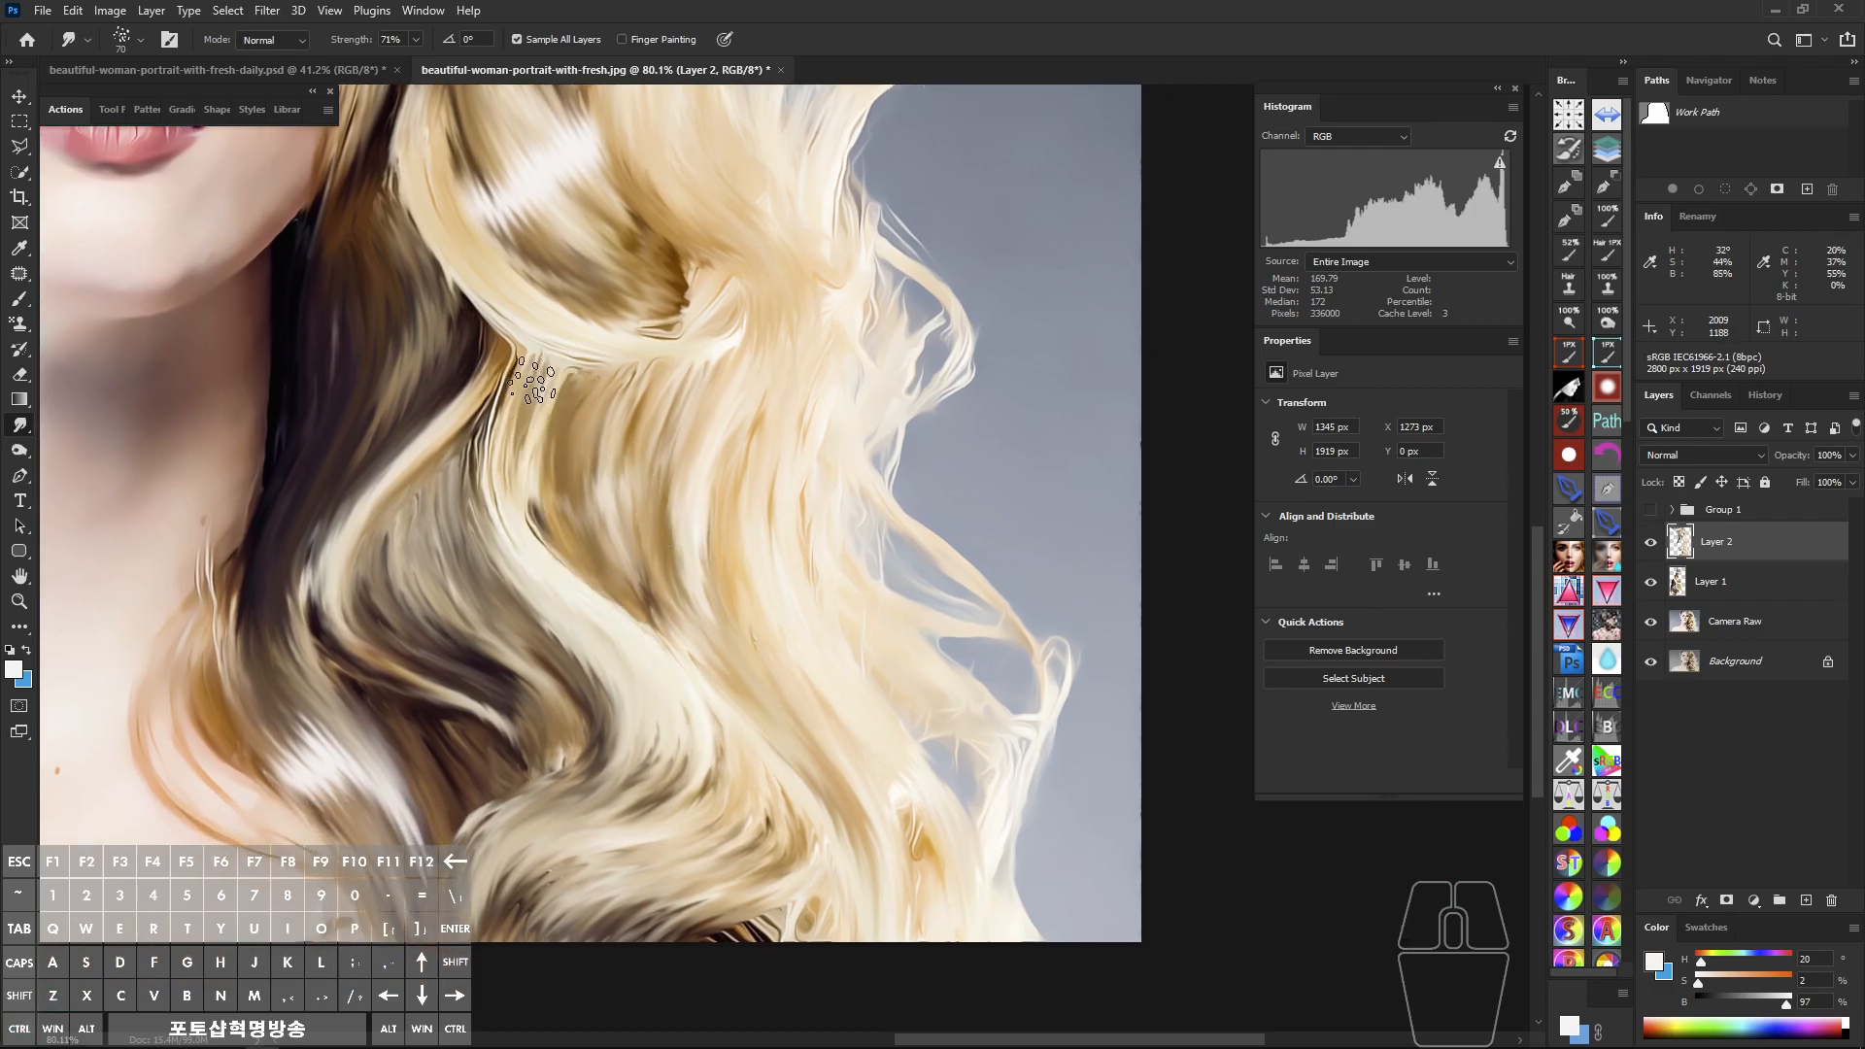
Step: Draw an open curved Pen path along the light wave from below the large curl to the image's bottom edge
key("p")
key("space")
left_click_drag(542, 388, 504, 330)
left_click(512, 305)
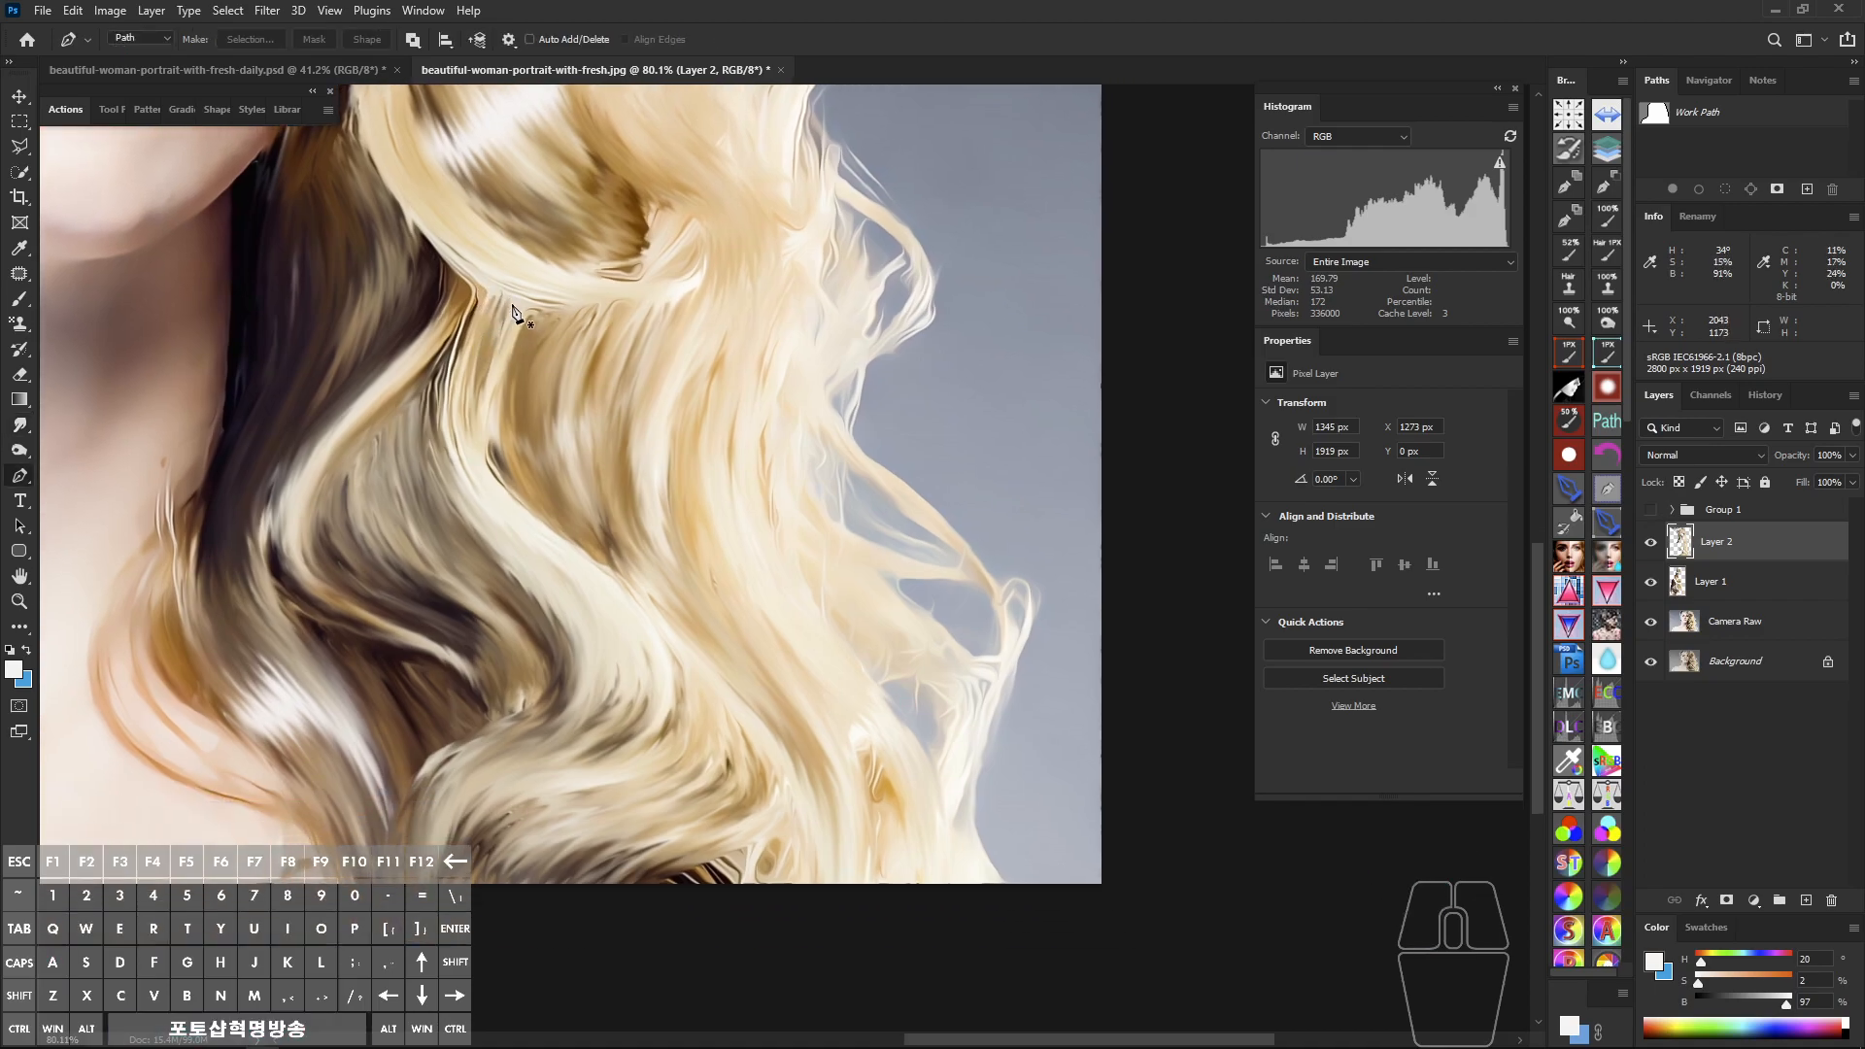
left_click(490, 419)
left_click_drag(491, 419, 497, 481)
left_click_drag(600, 567, 674, 456)
key("space")
left_click_drag(676, 529, 666, 576)
left_click_drag(531, 612, 458, 851)
key("space")
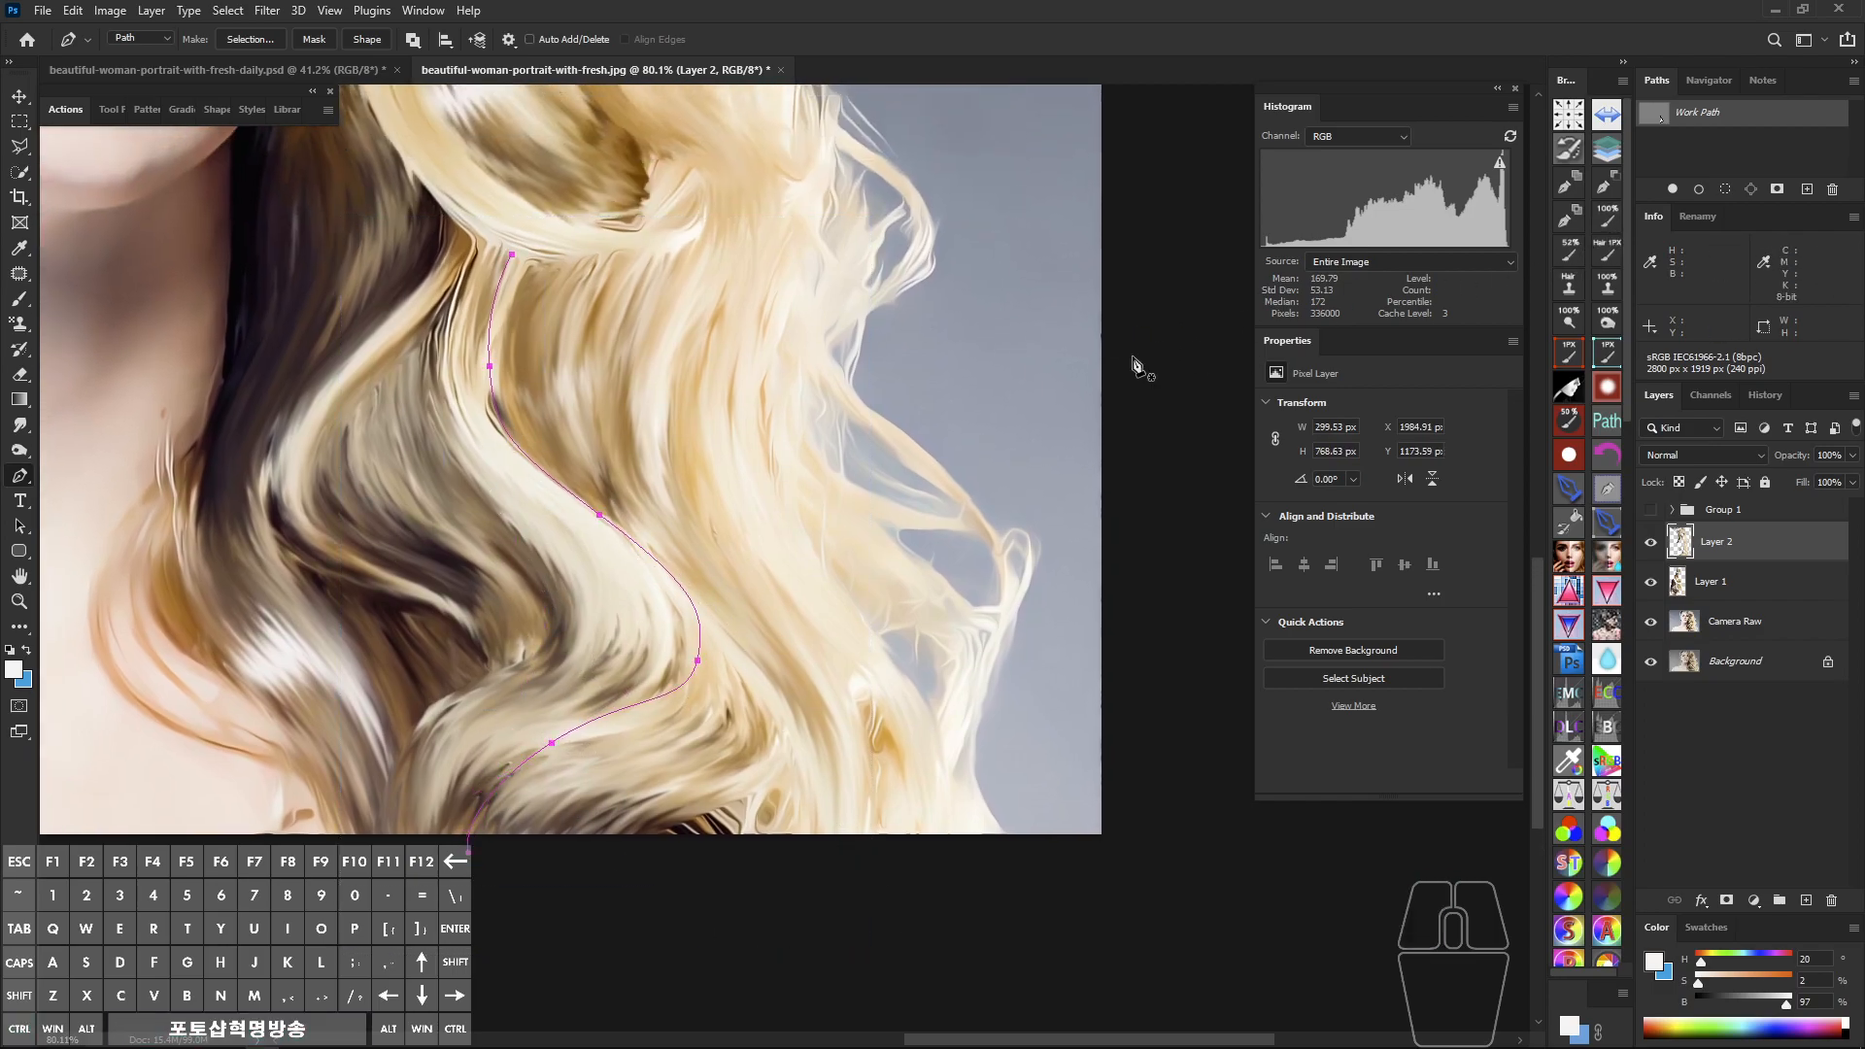
key("space")
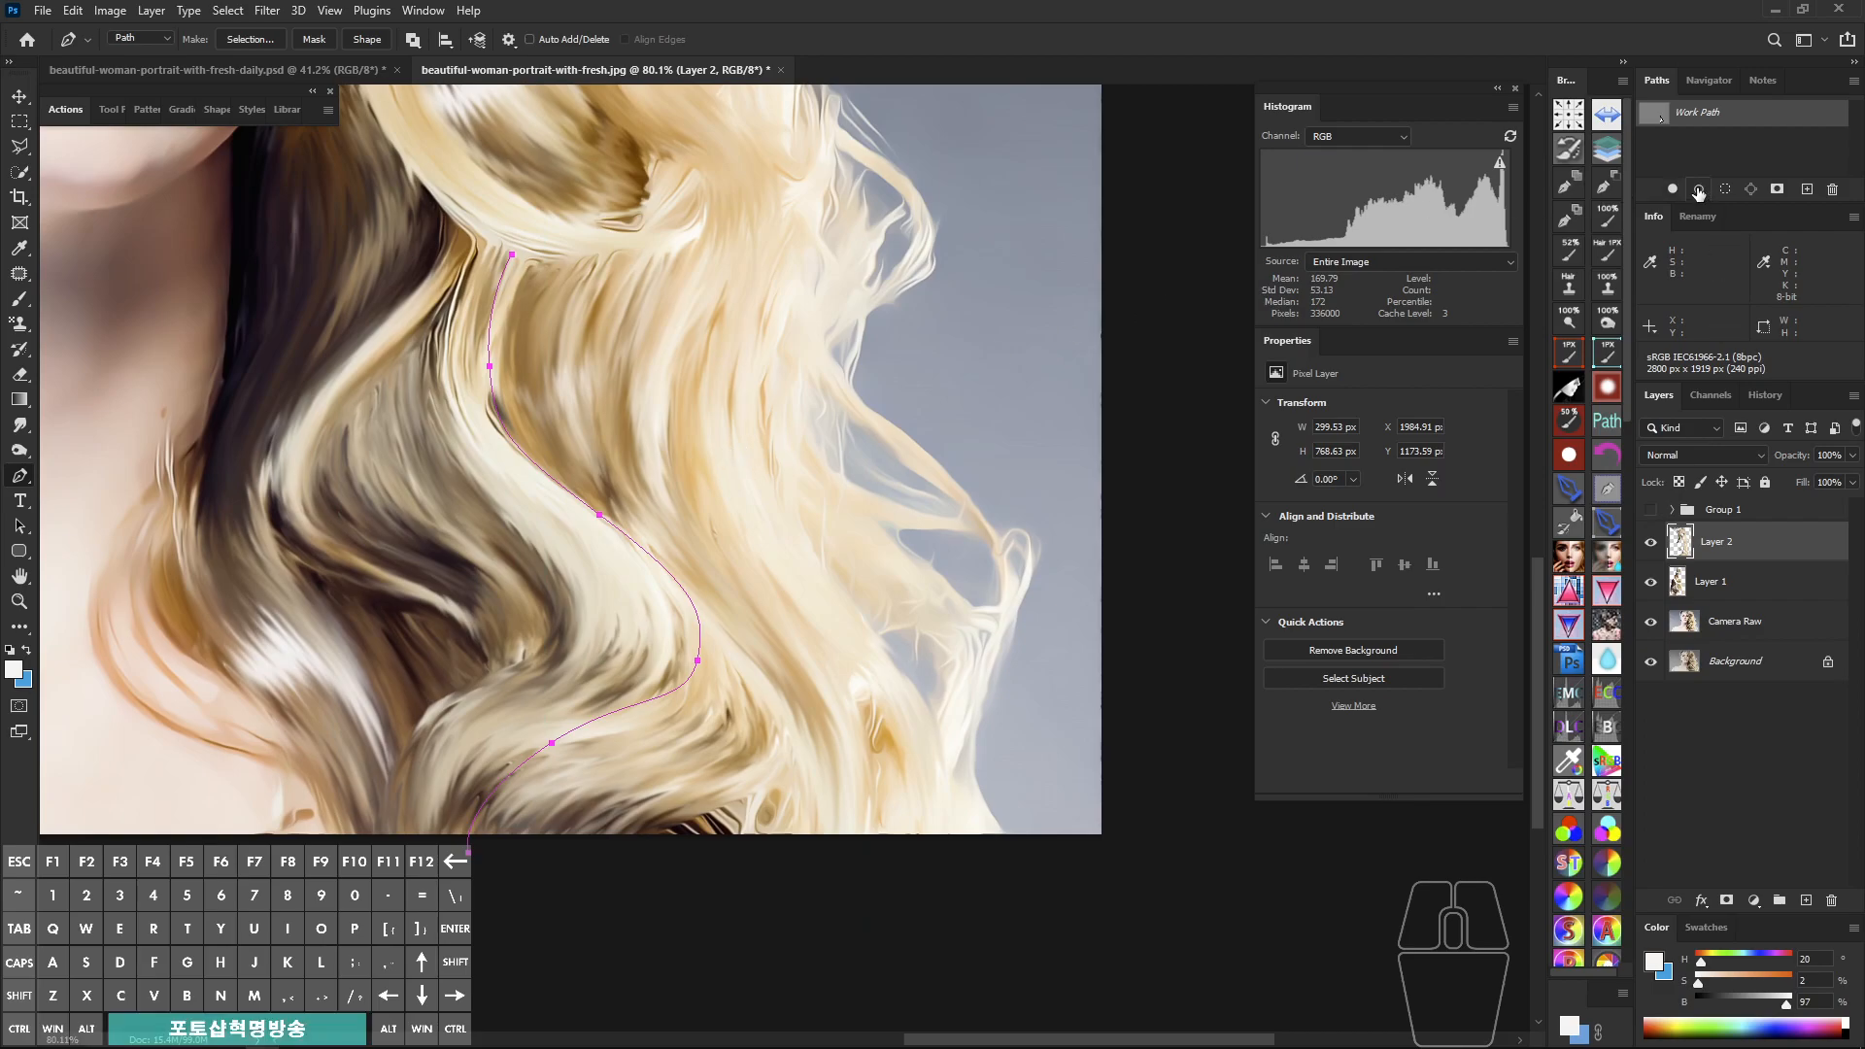
Step: Stroke the work path with the Smudge tool without simulated pressure, then hide the path and compare the hair before and after
left_click(1698, 190, "alt")
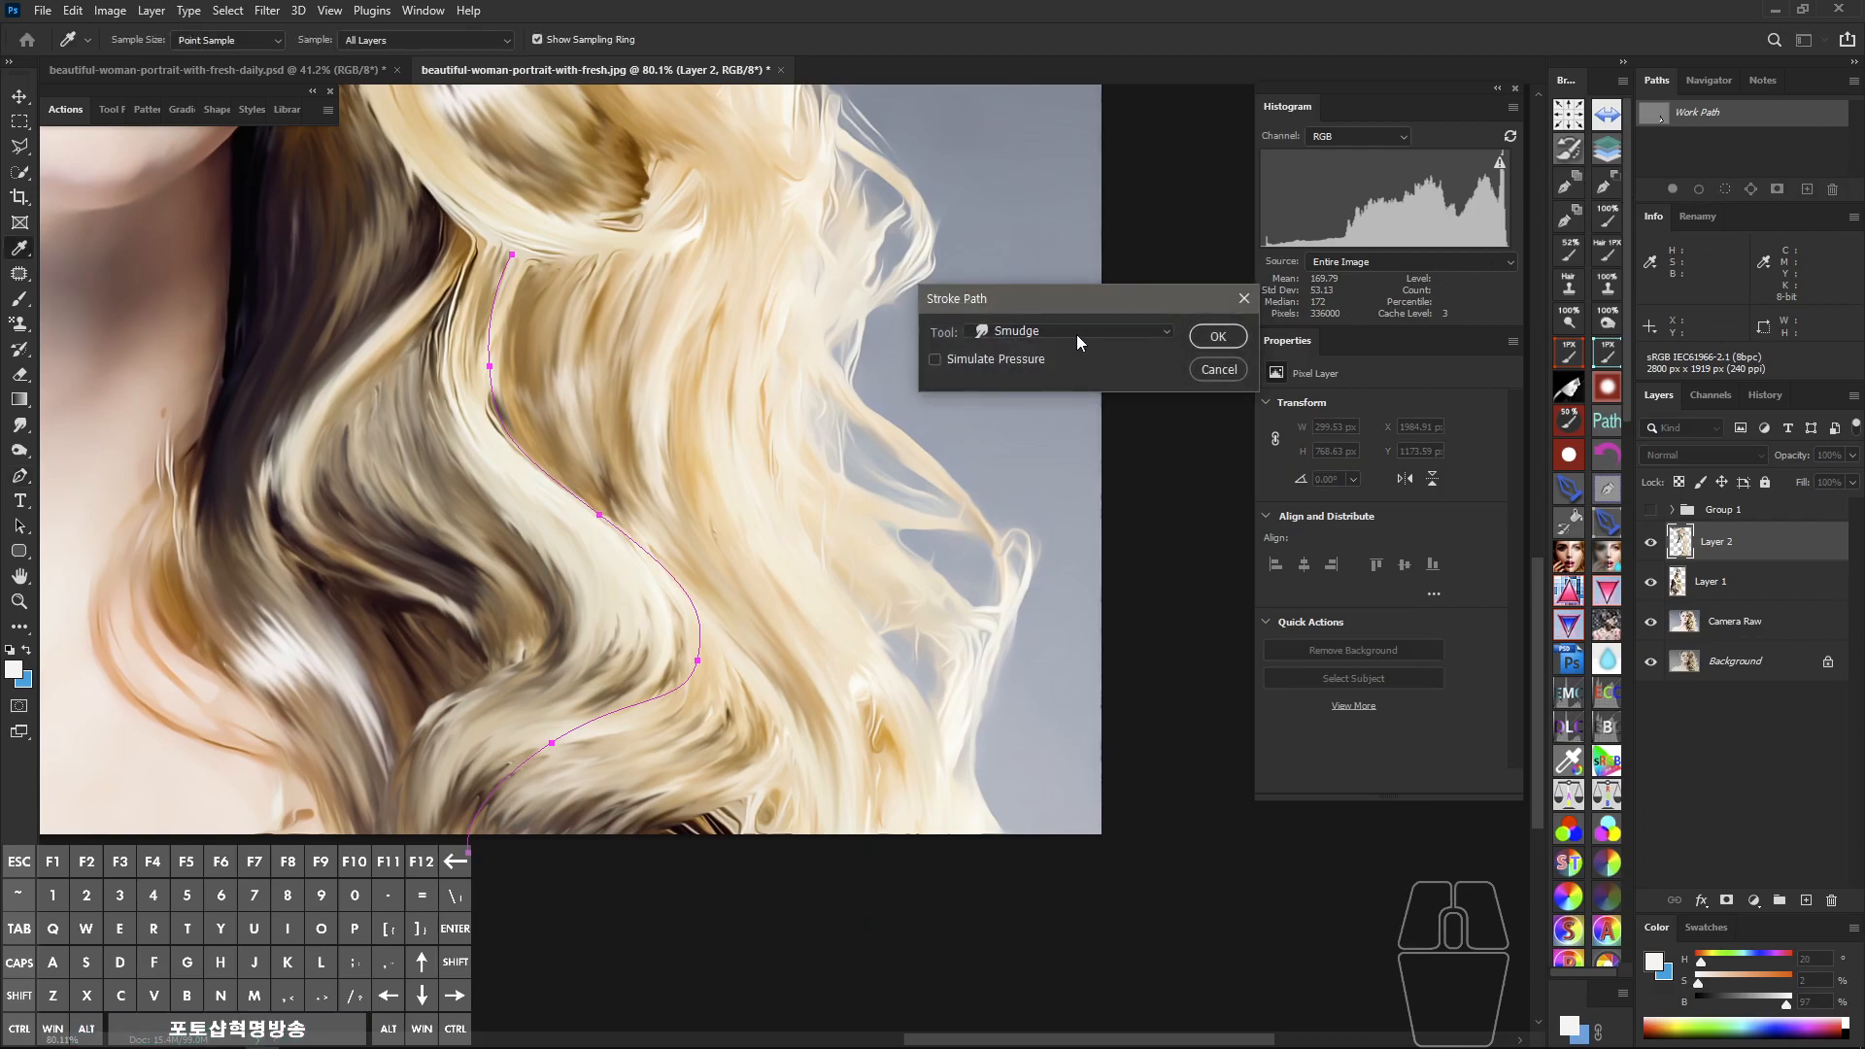
left_click(1221, 336)
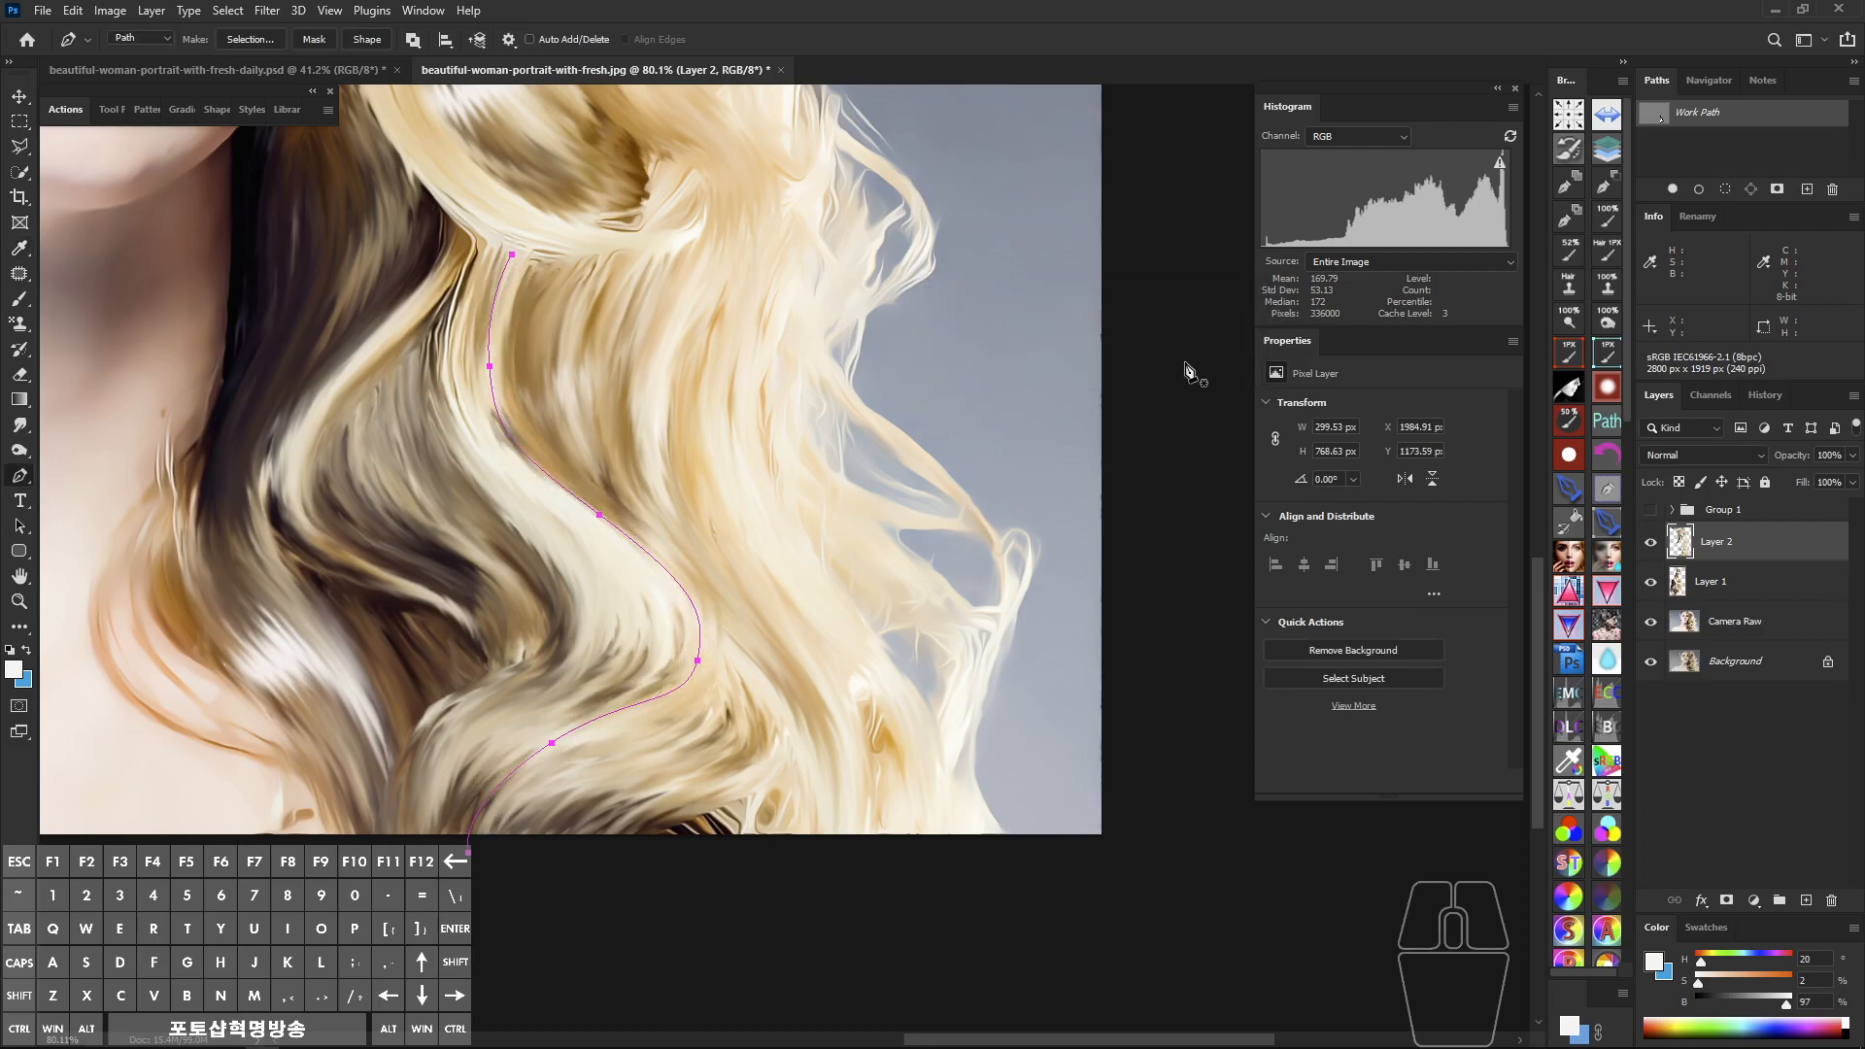
key("ctrl+h")
key("ctrl+z")
key("ctrl+shift+z")
key("ctrl+z")
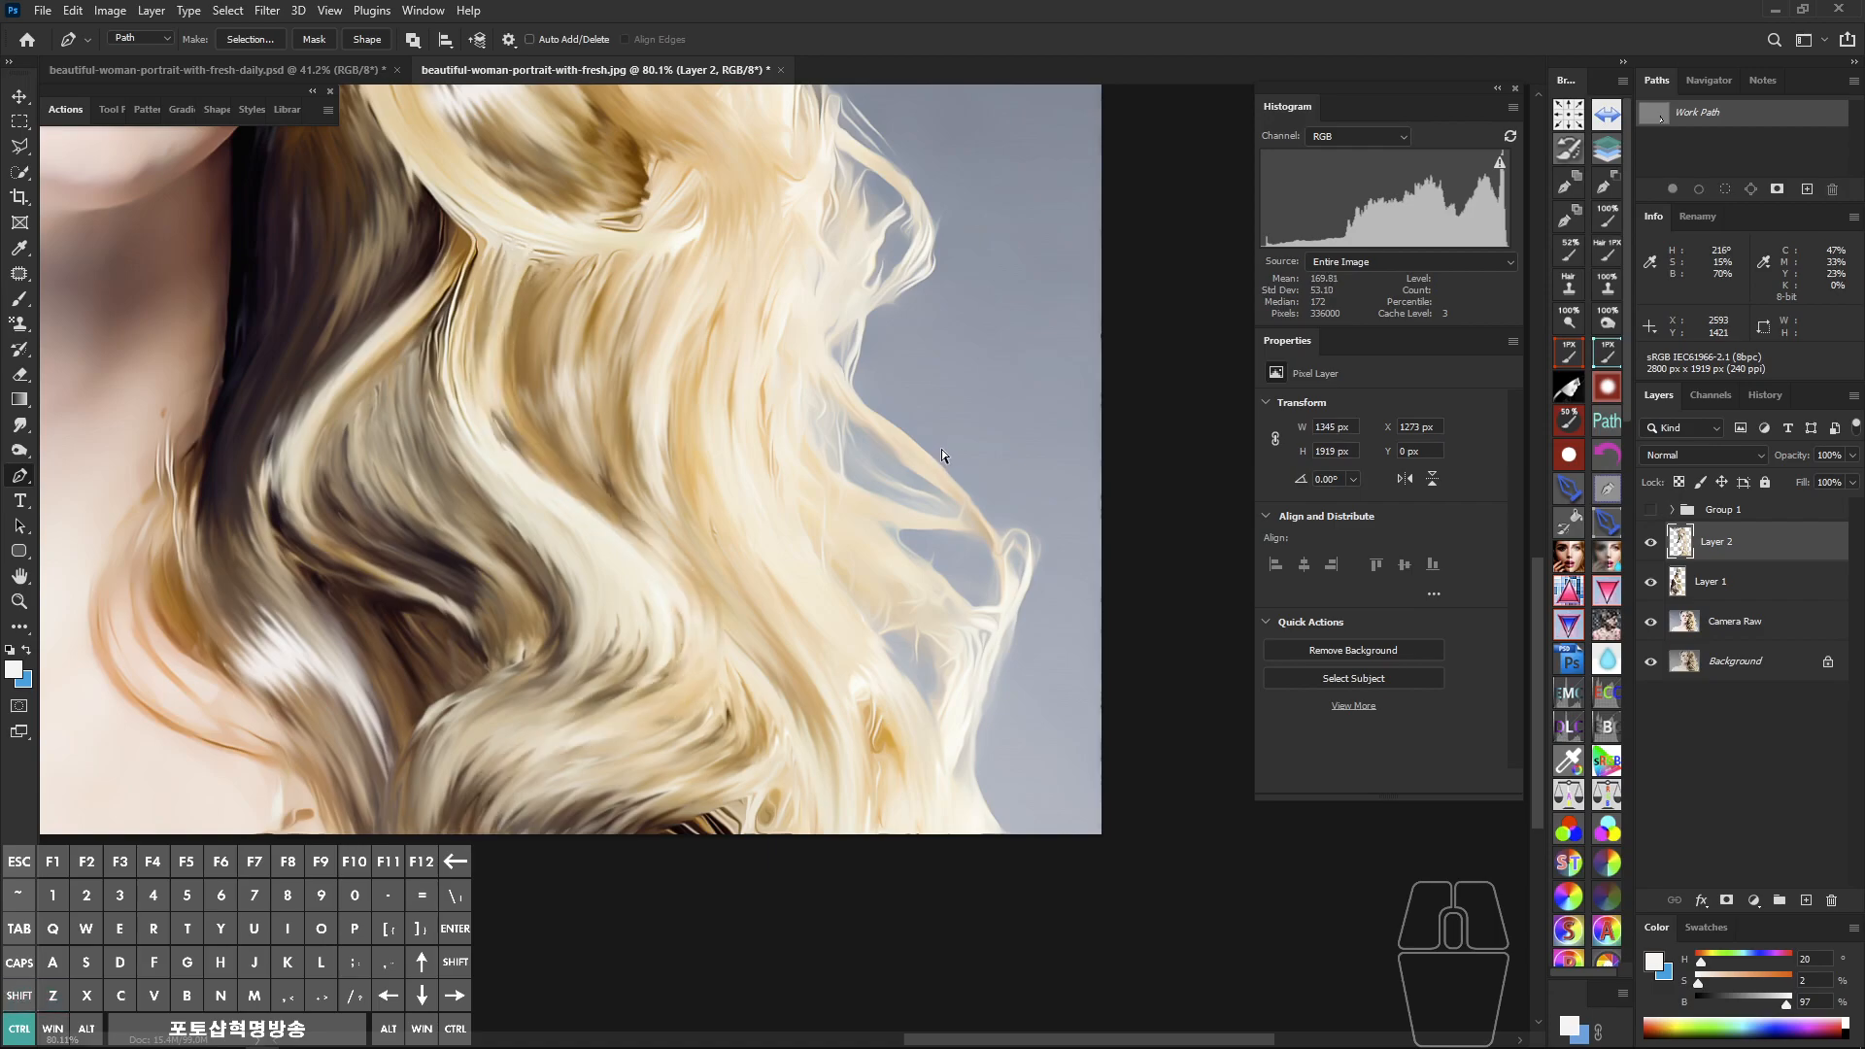
Step: Return to the Smudge tool and smooth the large curl's outer rim down and around its lower bend
key("space")
left_click_drag(941, 451, 704, 623)
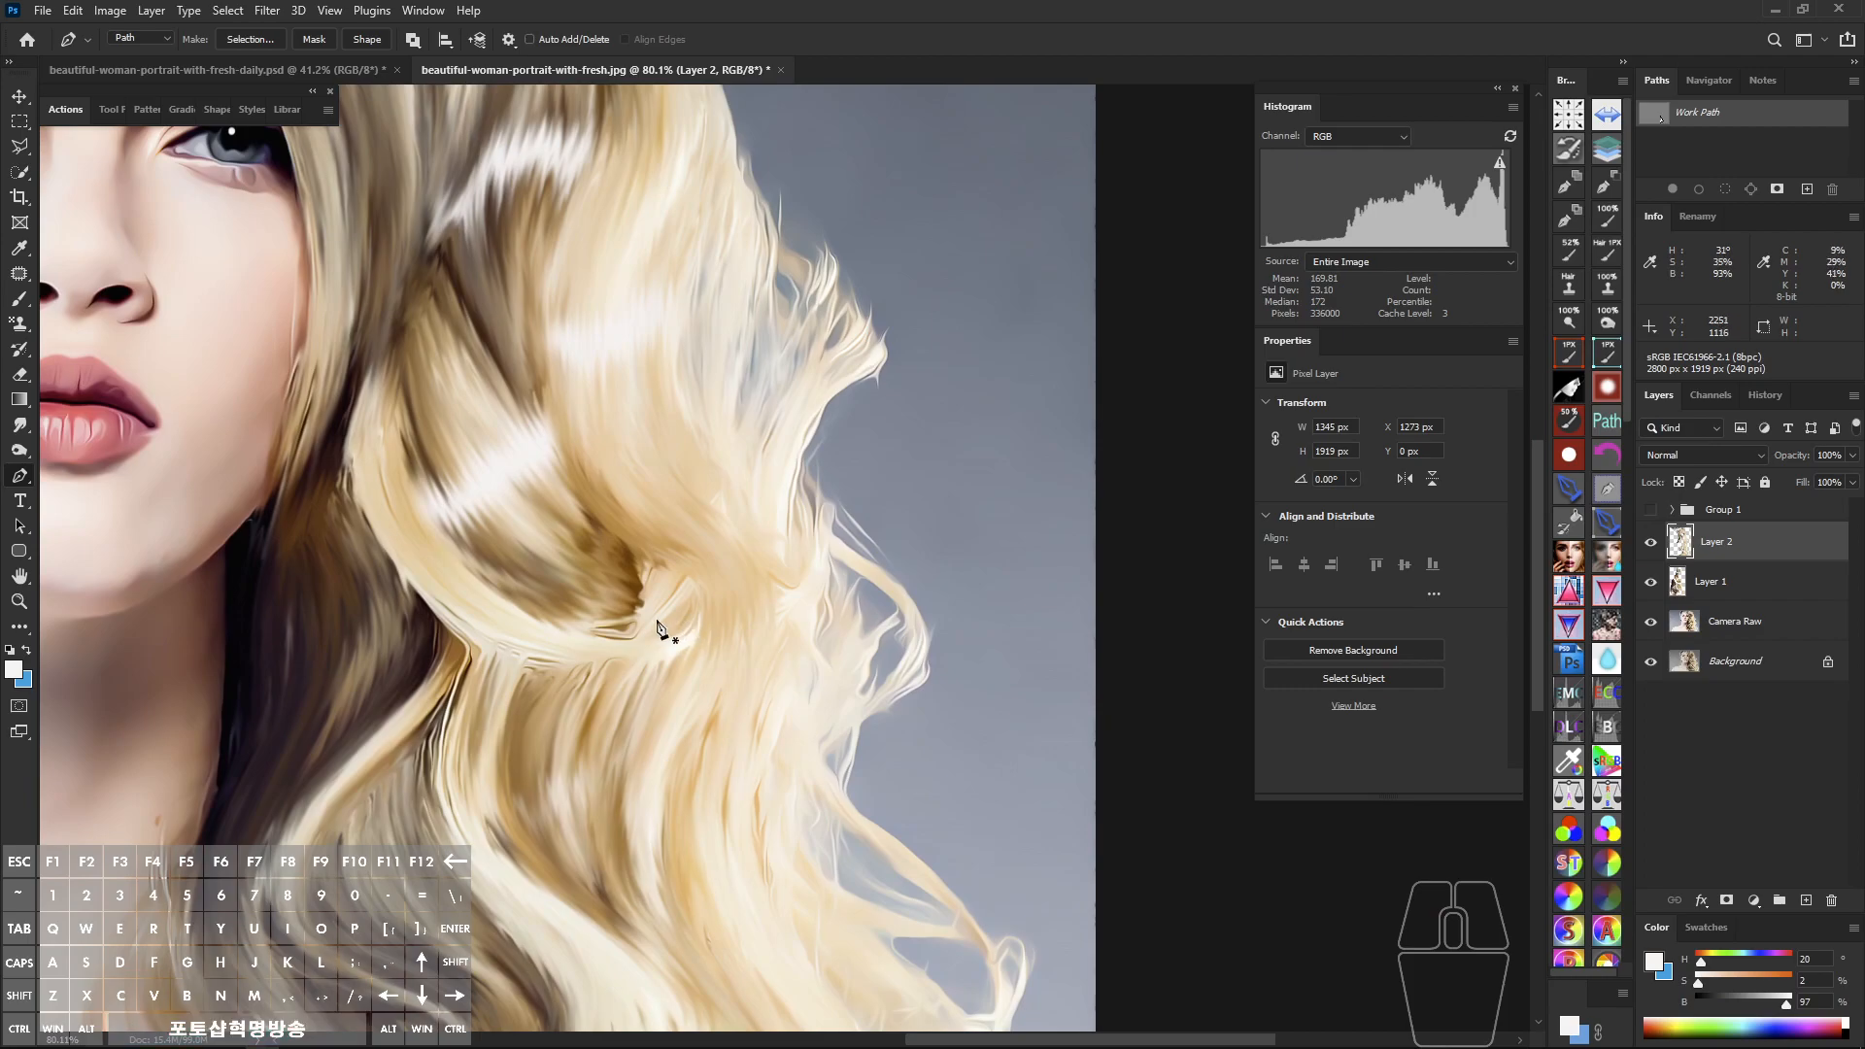
key("r")
key("space")
left_click_drag(596, 594, 539, 592)
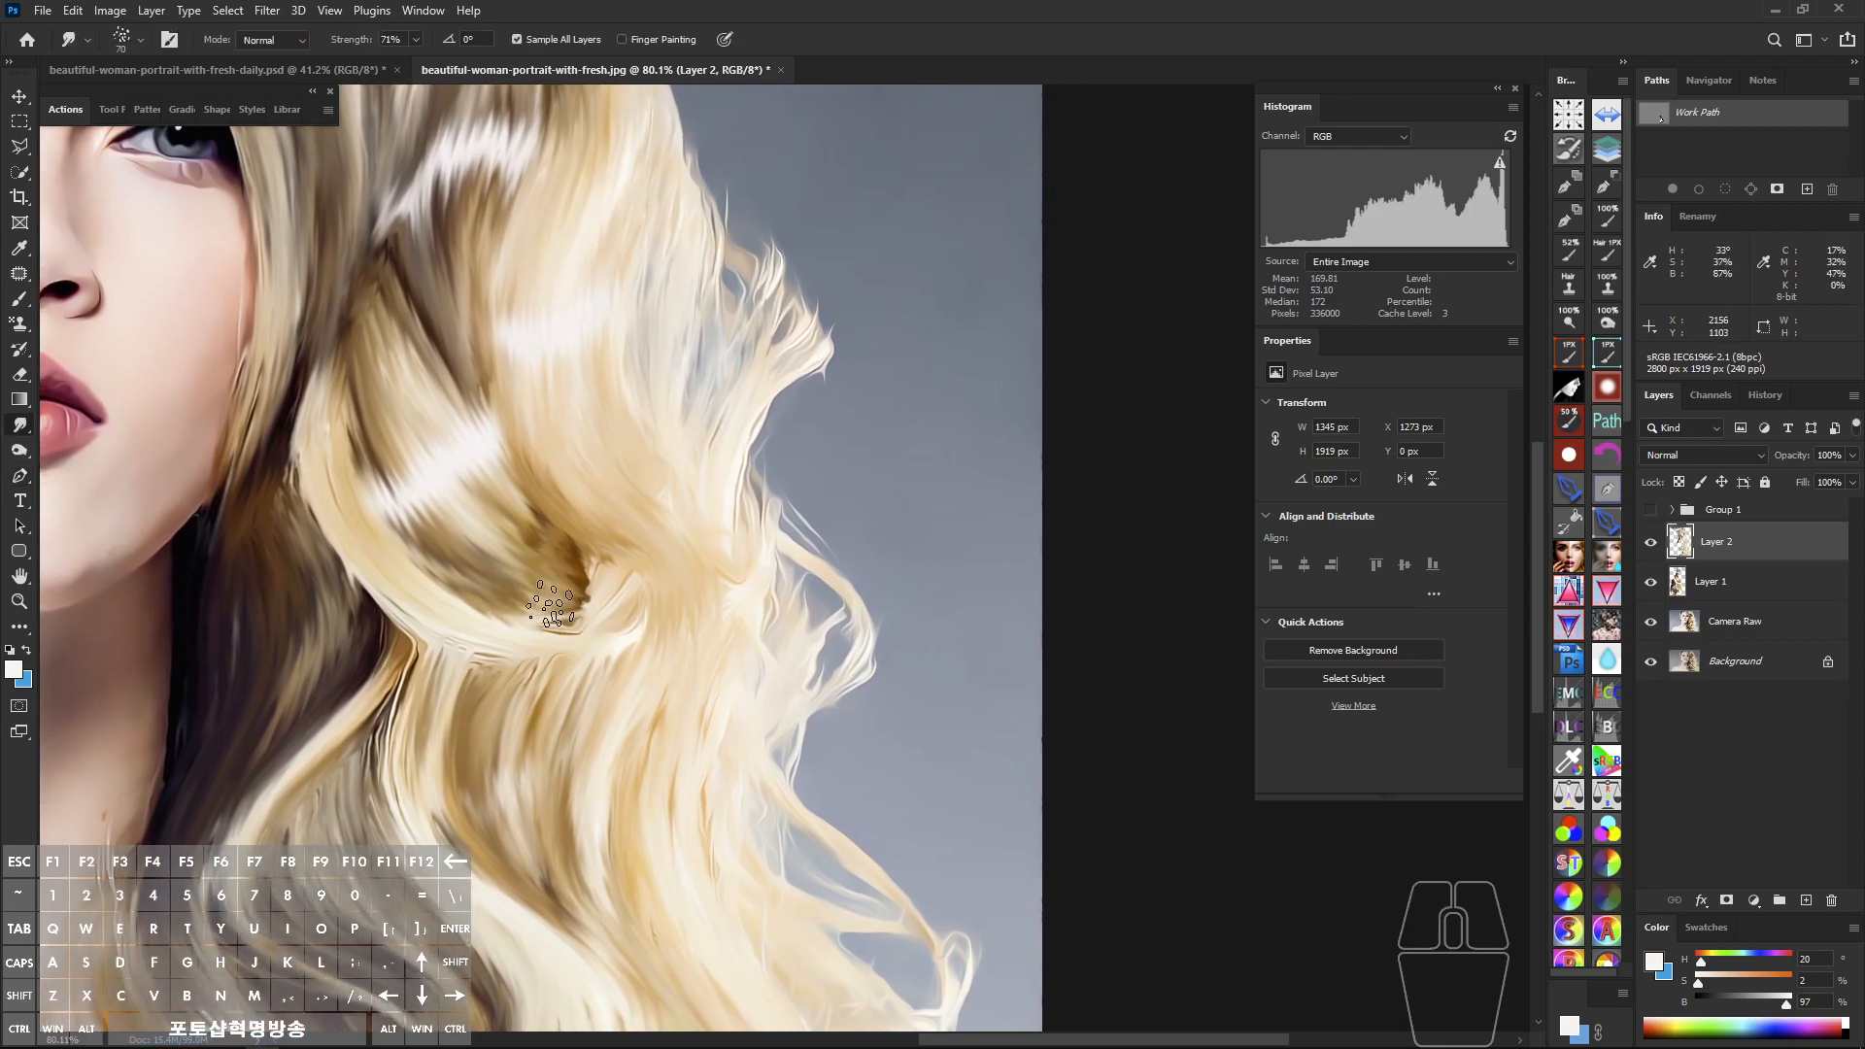
mouse_move(343, 311)
left_mouse_down()
mouse_move(298, 472)
mouse_move(339, 575)
left_mouse_up()
mouse_move(321, 445)
left_mouse_down()
mouse_move(342, 562)
mouse_move(453, 631)
left_mouse_up()
mouse_move(352, 540)
left_mouse_down()
mouse_move(408, 621)
mouse_move(532, 664)
mouse_move(393, 606)
mouse_move(524, 642)
mouse_move(742, 527)
mouse_move(878, 645)
left_mouse_up()
Step: Smudge the brown wavy strands inside the light wave downward toward the dark hollow
mouse_move(875, 561)
left_mouse_down()
mouse_move(816, 557)
mouse_move(858, 542)
left_mouse_up()
left_click_drag(871, 633, 788, 473)
left_click_drag(721, 574, 791, 603)
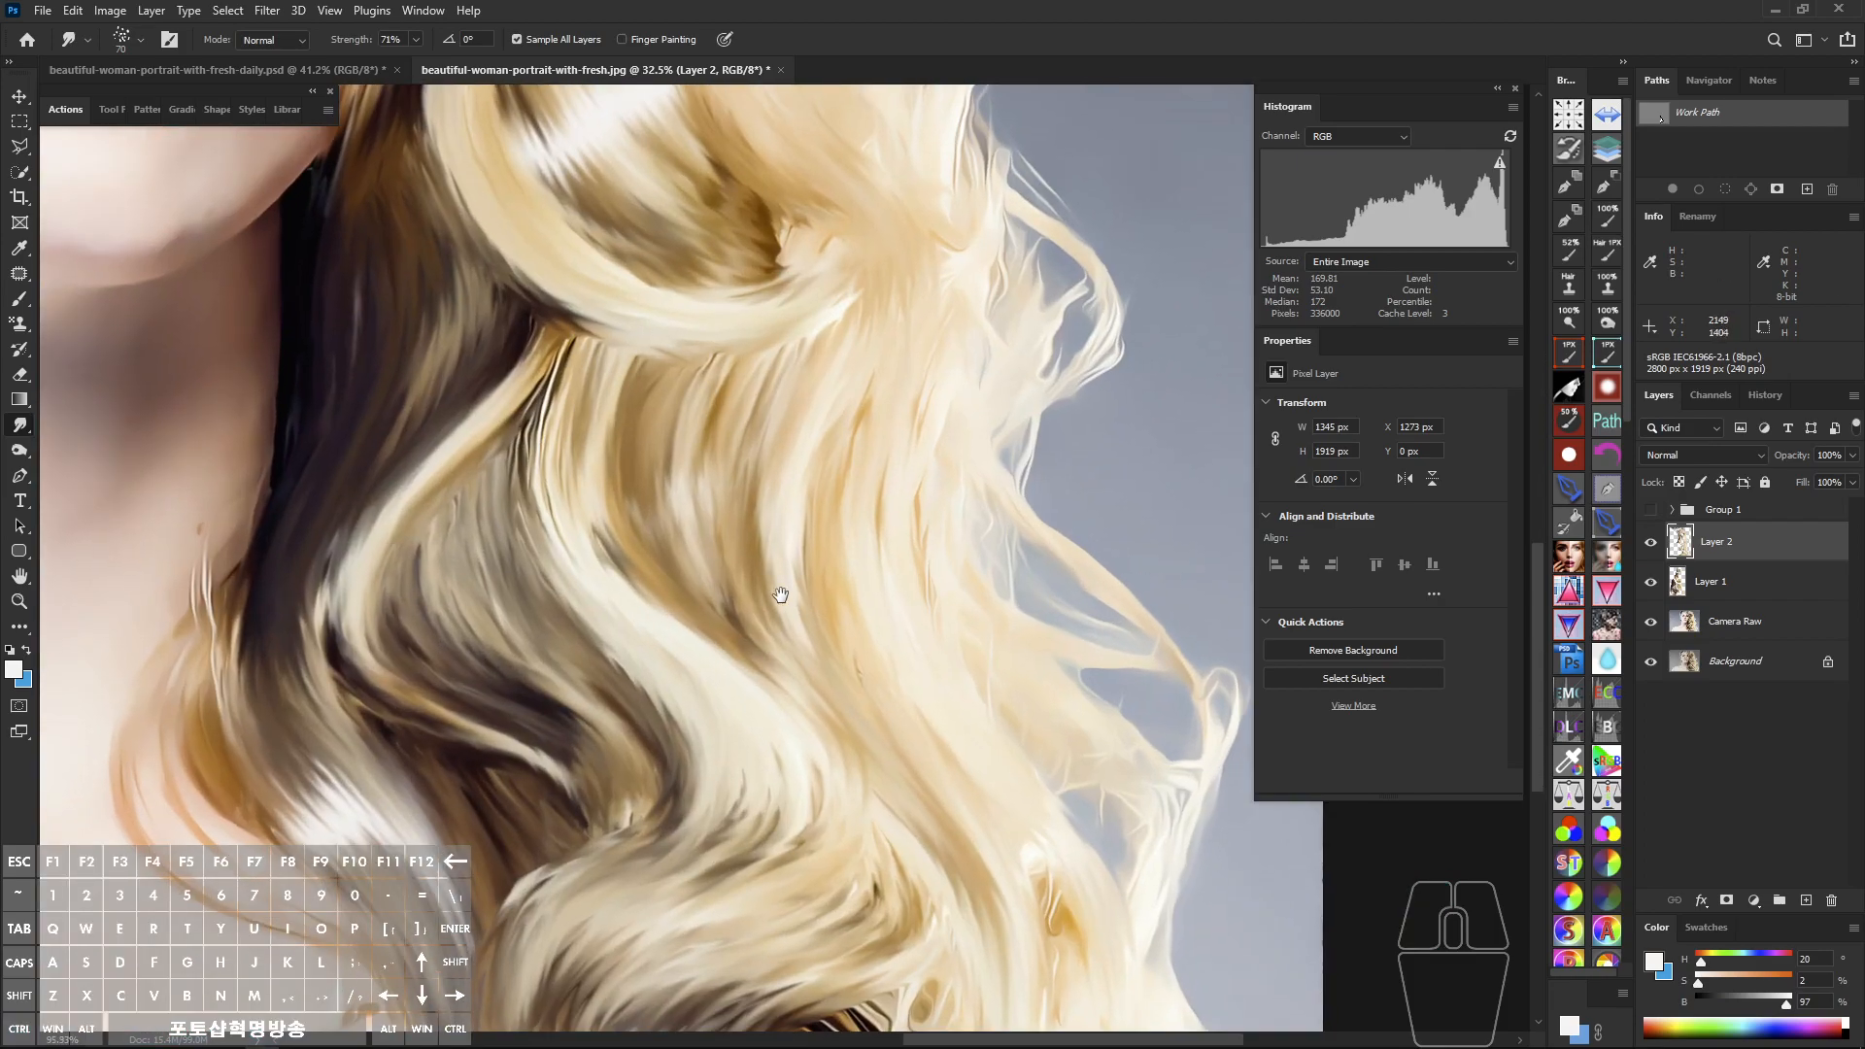
mouse_move(476, 509)
left_mouse_down()
mouse_move(474, 590)
mouse_move(525, 649)
mouse_move(493, 486)
mouse_move(550, 541)
left_mouse_up()
left_click_drag(512, 480, 589, 612)
mouse_move(540, 527)
left_mouse_down()
mouse_move(589, 616)
mouse_move(574, 627)
left_mouse_up()
mouse_move(569, 627)
left_mouse_down()
mouse_move(712, 485)
mouse_move(728, 433)
mouse_move(602, 583)
mouse_move(546, 709)
left_mouse_up()
Step: Smudge the light wave and the bottom curl's outer strands toward the image's lower edge
mouse_move(774, 433)
left_mouse_down()
mouse_move(694, 612)
mouse_move(816, 579)
mouse_move(644, 804)
left_mouse_up()
mouse_move(900, 628)
left_mouse_down()
mouse_move(800, 689)
mouse_move(694, 803)
left_mouse_up()
left_click_drag(904, 662, 729, 777)
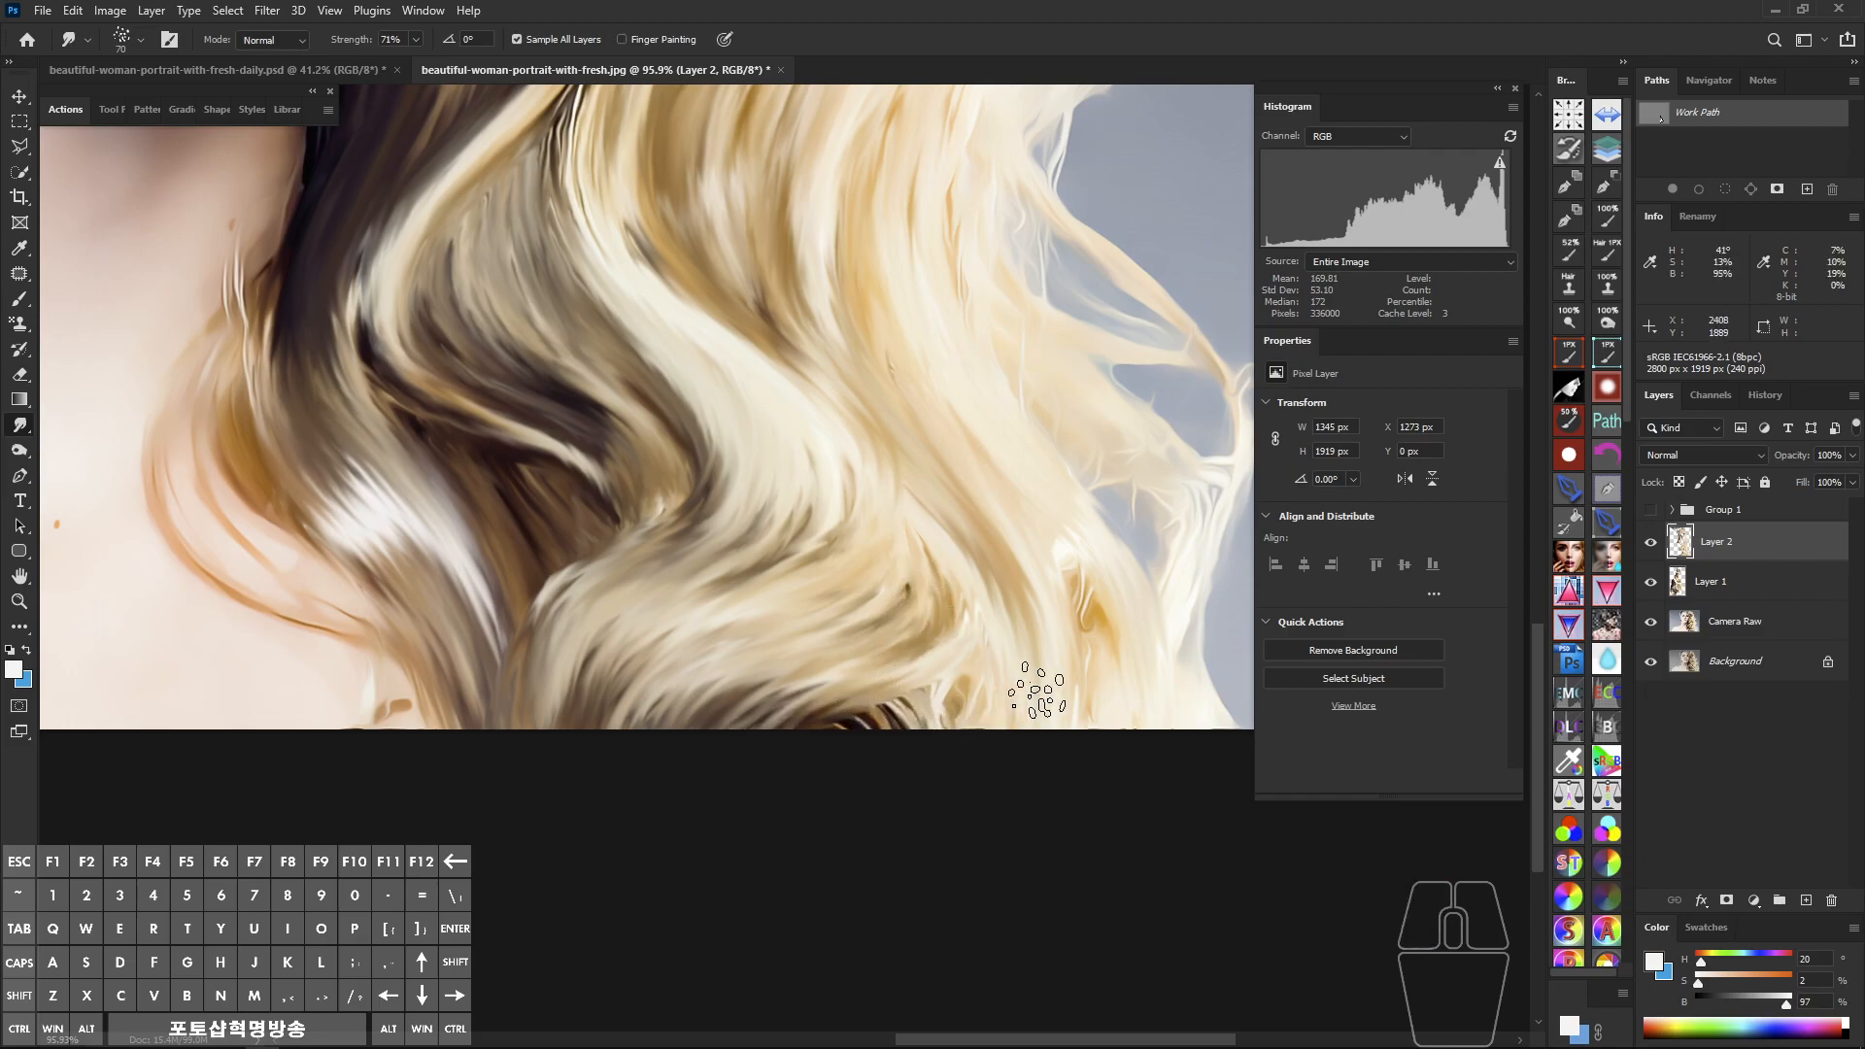
mouse_move(931, 529)
left_mouse_down()
mouse_move(982, 612)
mouse_move(968, 806)
left_mouse_up()
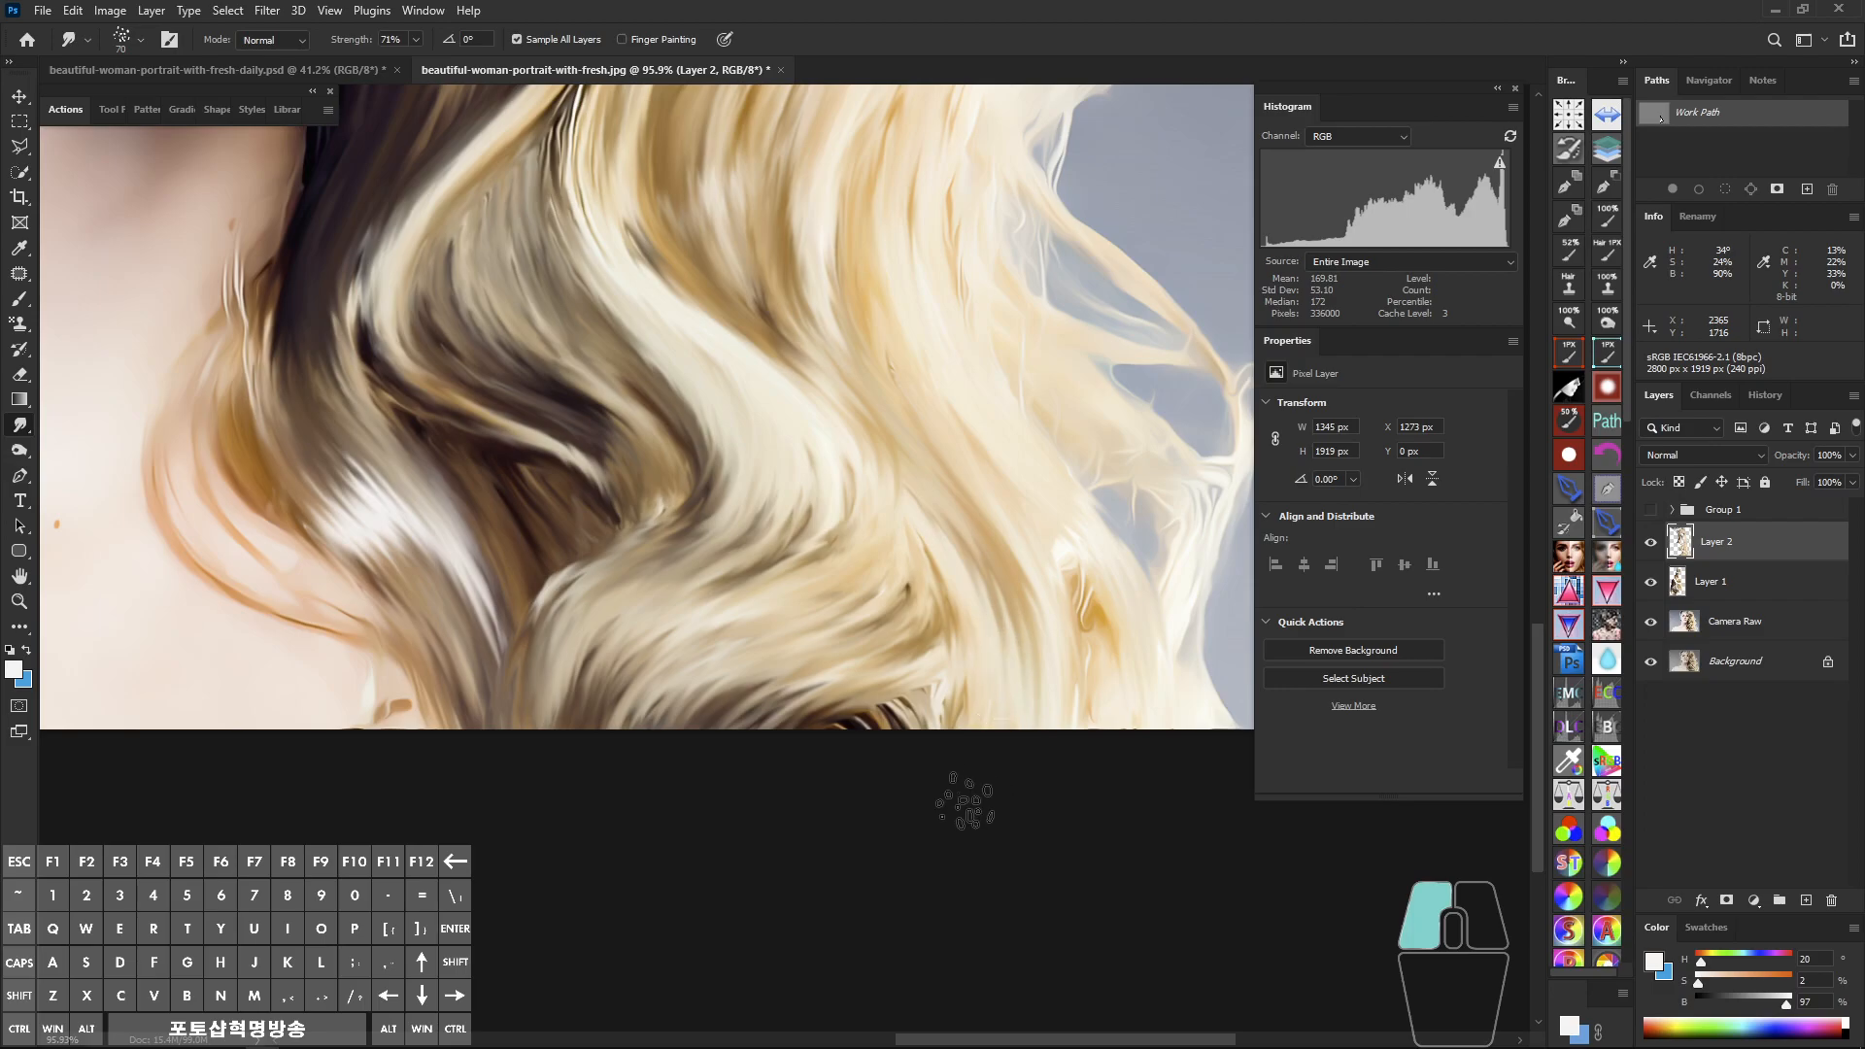
Step: Smudge the swept-back gray hair beside the temple outward from the hairline to the hair's outer edge
mouse_move(988, 512)
left_mouse_down()
mouse_move(1035, 795)
mouse_move(1020, 854)
left_mouse_up()
mouse_move(949, 608)
left_mouse_down()
mouse_move(910, 598)
mouse_move(1008, 888)
mouse_move(965, 697)
left_mouse_up()
mouse_move(874, 545)
left_mouse_down()
mouse_move(867, 499)
mouse_move(898, 566)
left_mouse_up()
left_click_drag(618, 218, 702, 274)
mouse_move(701, 274)
left_mouse_down()
mouse_move(689, 361)
mouse_move(862, 498)
left_mouse_up()
left_click_drag(622, 354, 845, 486)
mouse_move(562, 521)
left_mouse_down()
mouse_move(626, 477)
mouse_move(539, 621)
left_mouse_up()
left_click_drag(573, 451, 532, 632)
mouse_move(592, 396)
left_mouse_down()
mouse_move(594, 499)
mouse_move(557, 381)
left_mouse_up()
left_click_drag(594, 486, 562, 355)
mouse_move(553, 539)
left_mouse_down()
mouse_move(490, 457)
mouse_move(536, 568)
mouse_move(466, 454)
left_mouse_up()
mouse_move(527, 624)
left_mouse_down()
mouse_move(501, 621)
mouse_move(460, 471)
mouse_move(496, 633)
mouse_move(445, 520)
left_mouse_up()
left_click_drag(529, 674, 428, 594)
left_click_drag(524, 714, 435, 546)
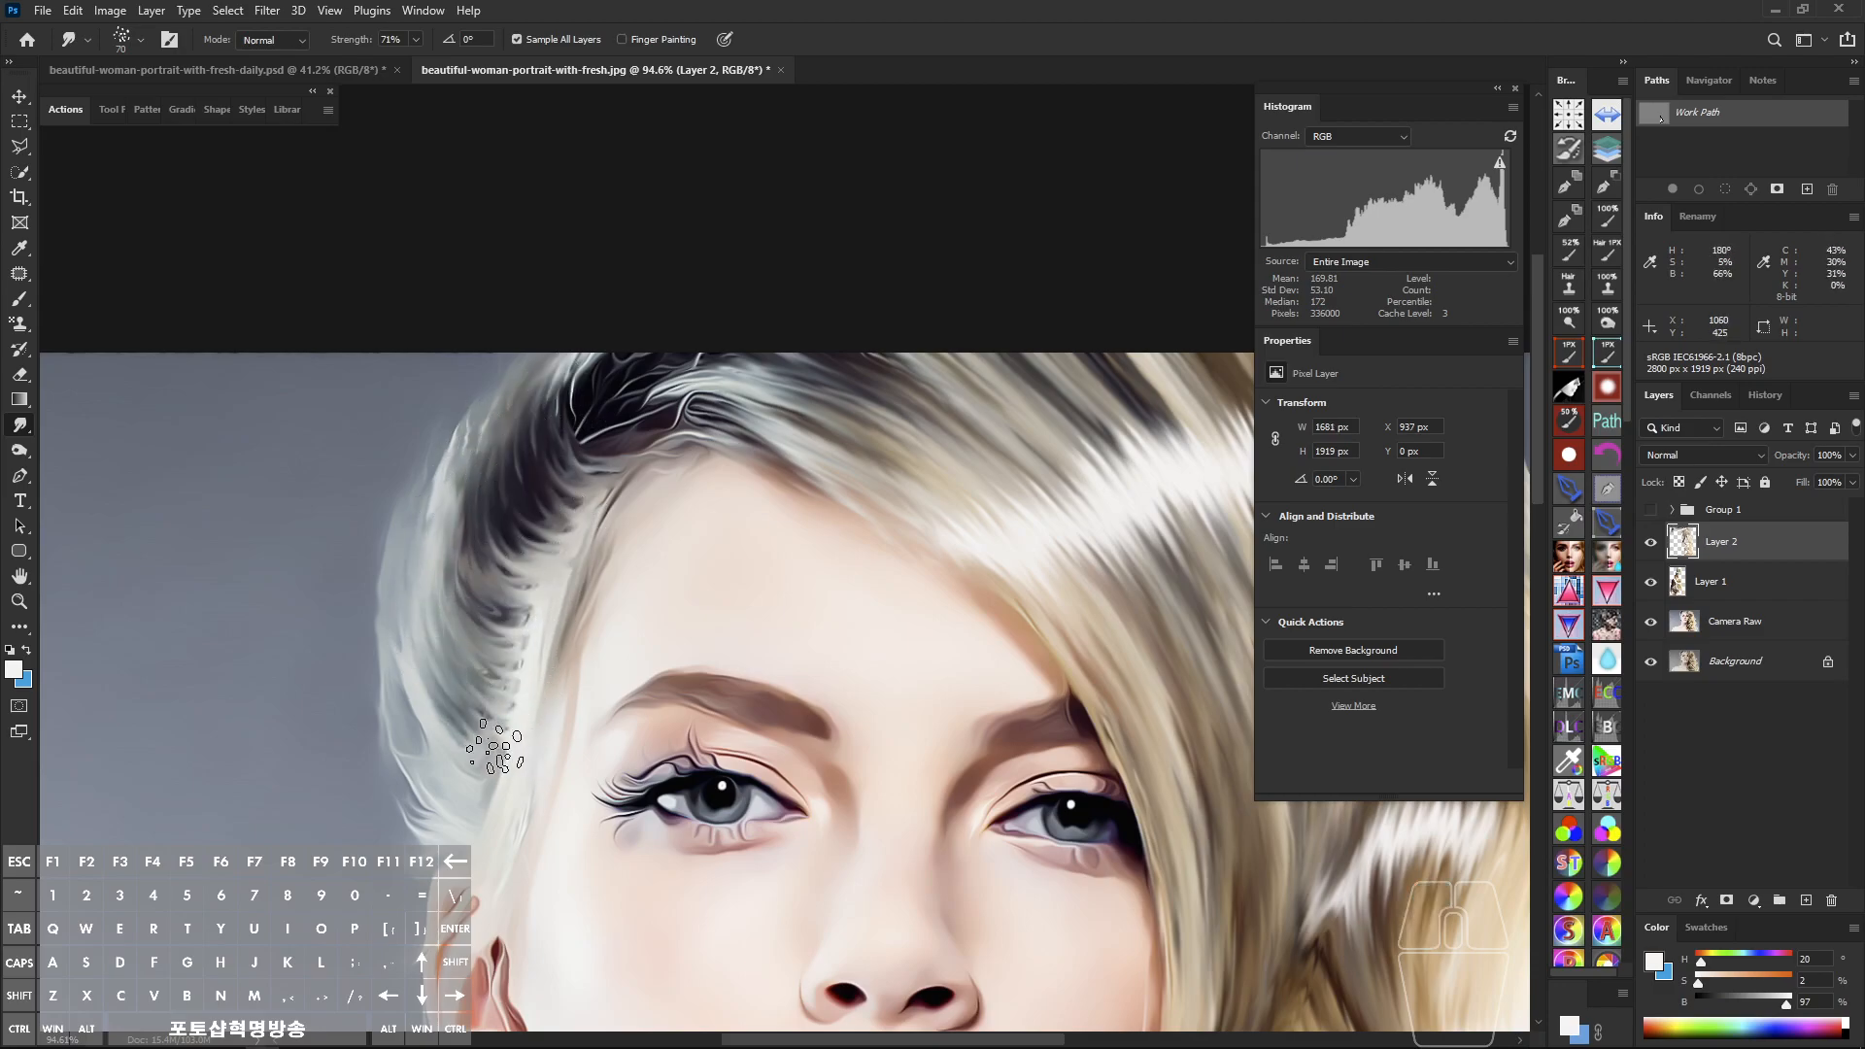
Step: Draw a curved pen path around the outer side of the swept-back hair, stroke it with the Smudge tool and hide it
key("a")
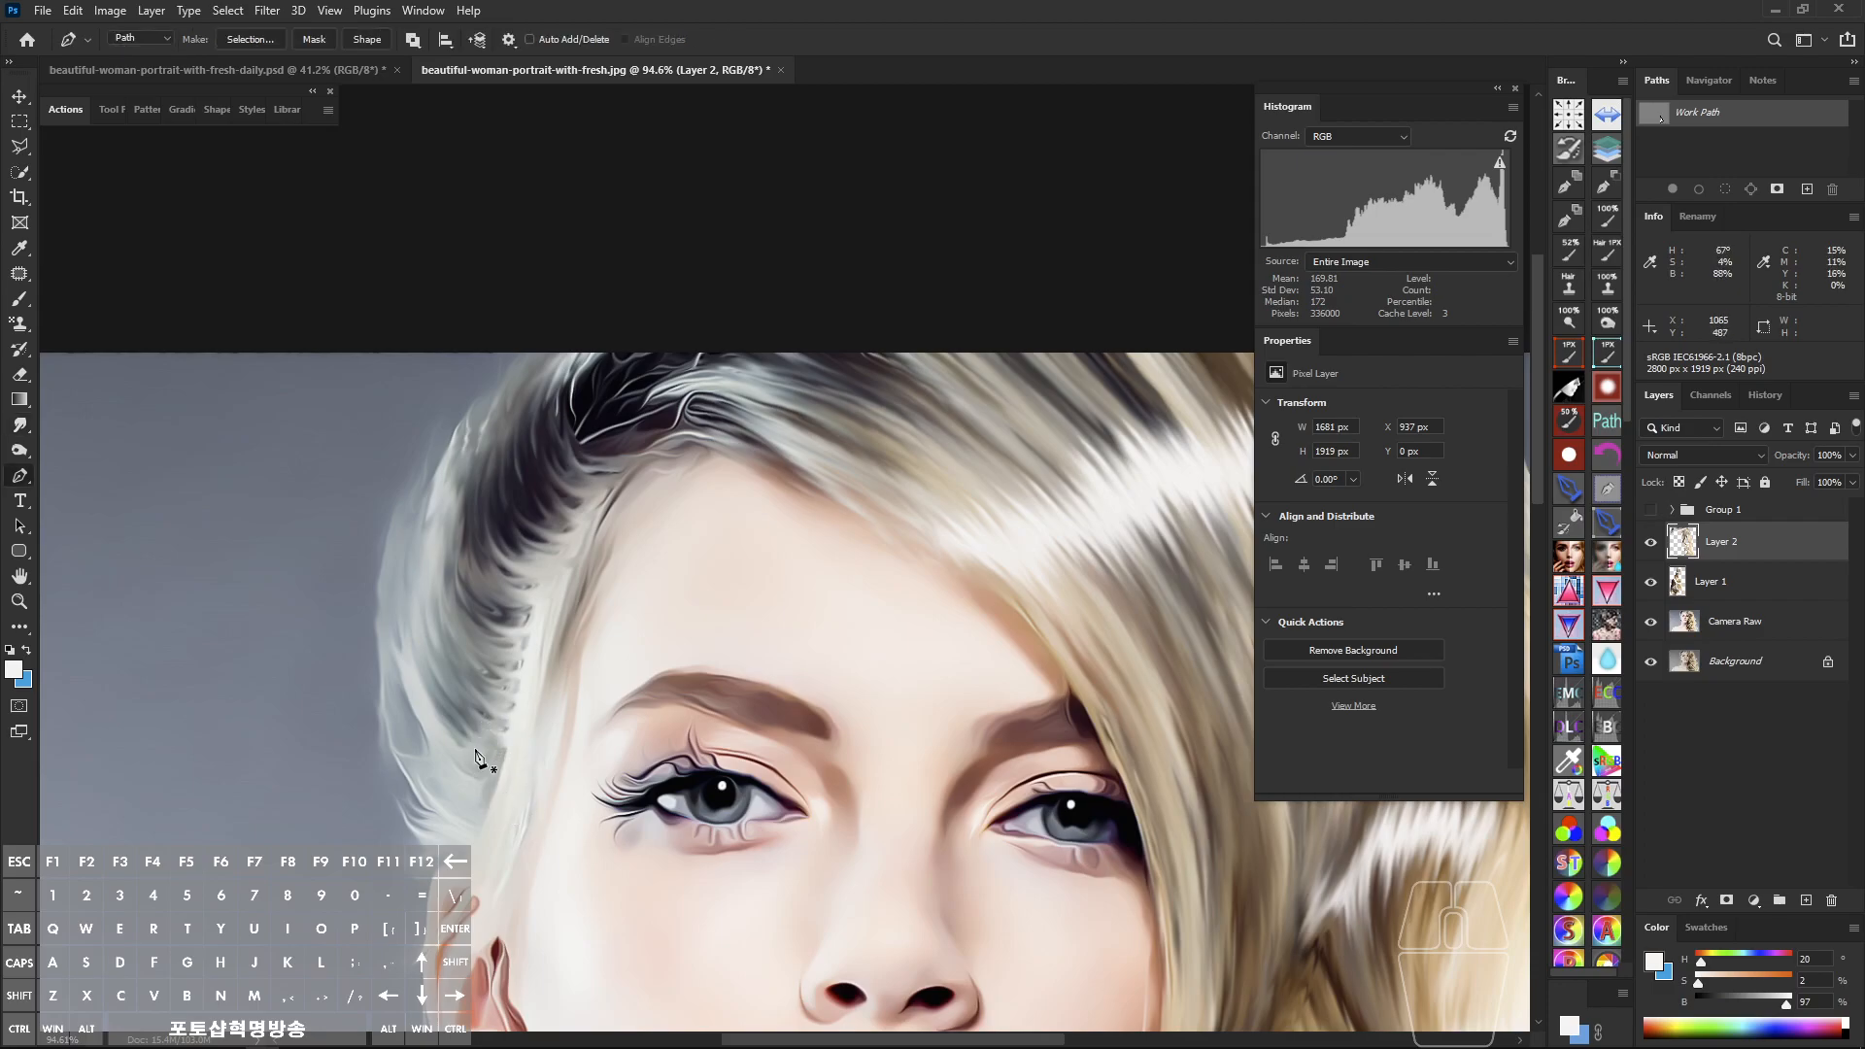
left_click_drag(401, 587, 445, 457)
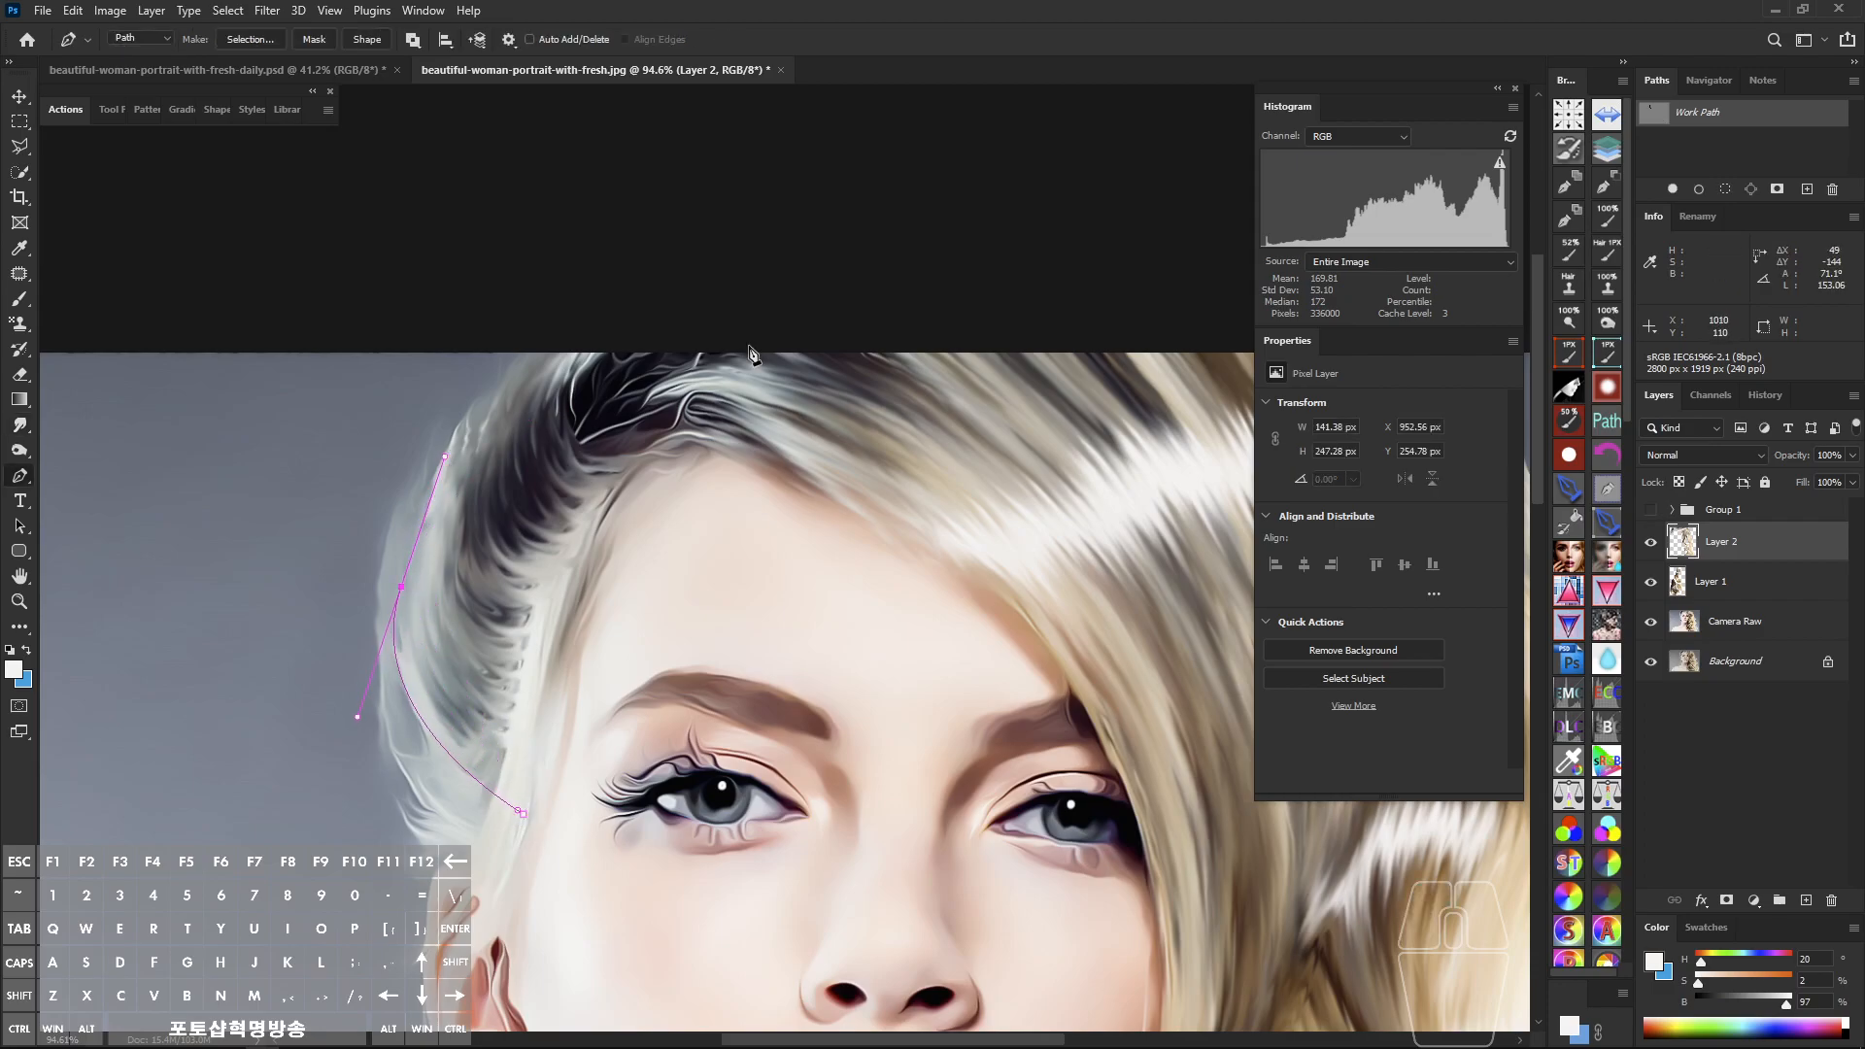
left_click(1698, 191)
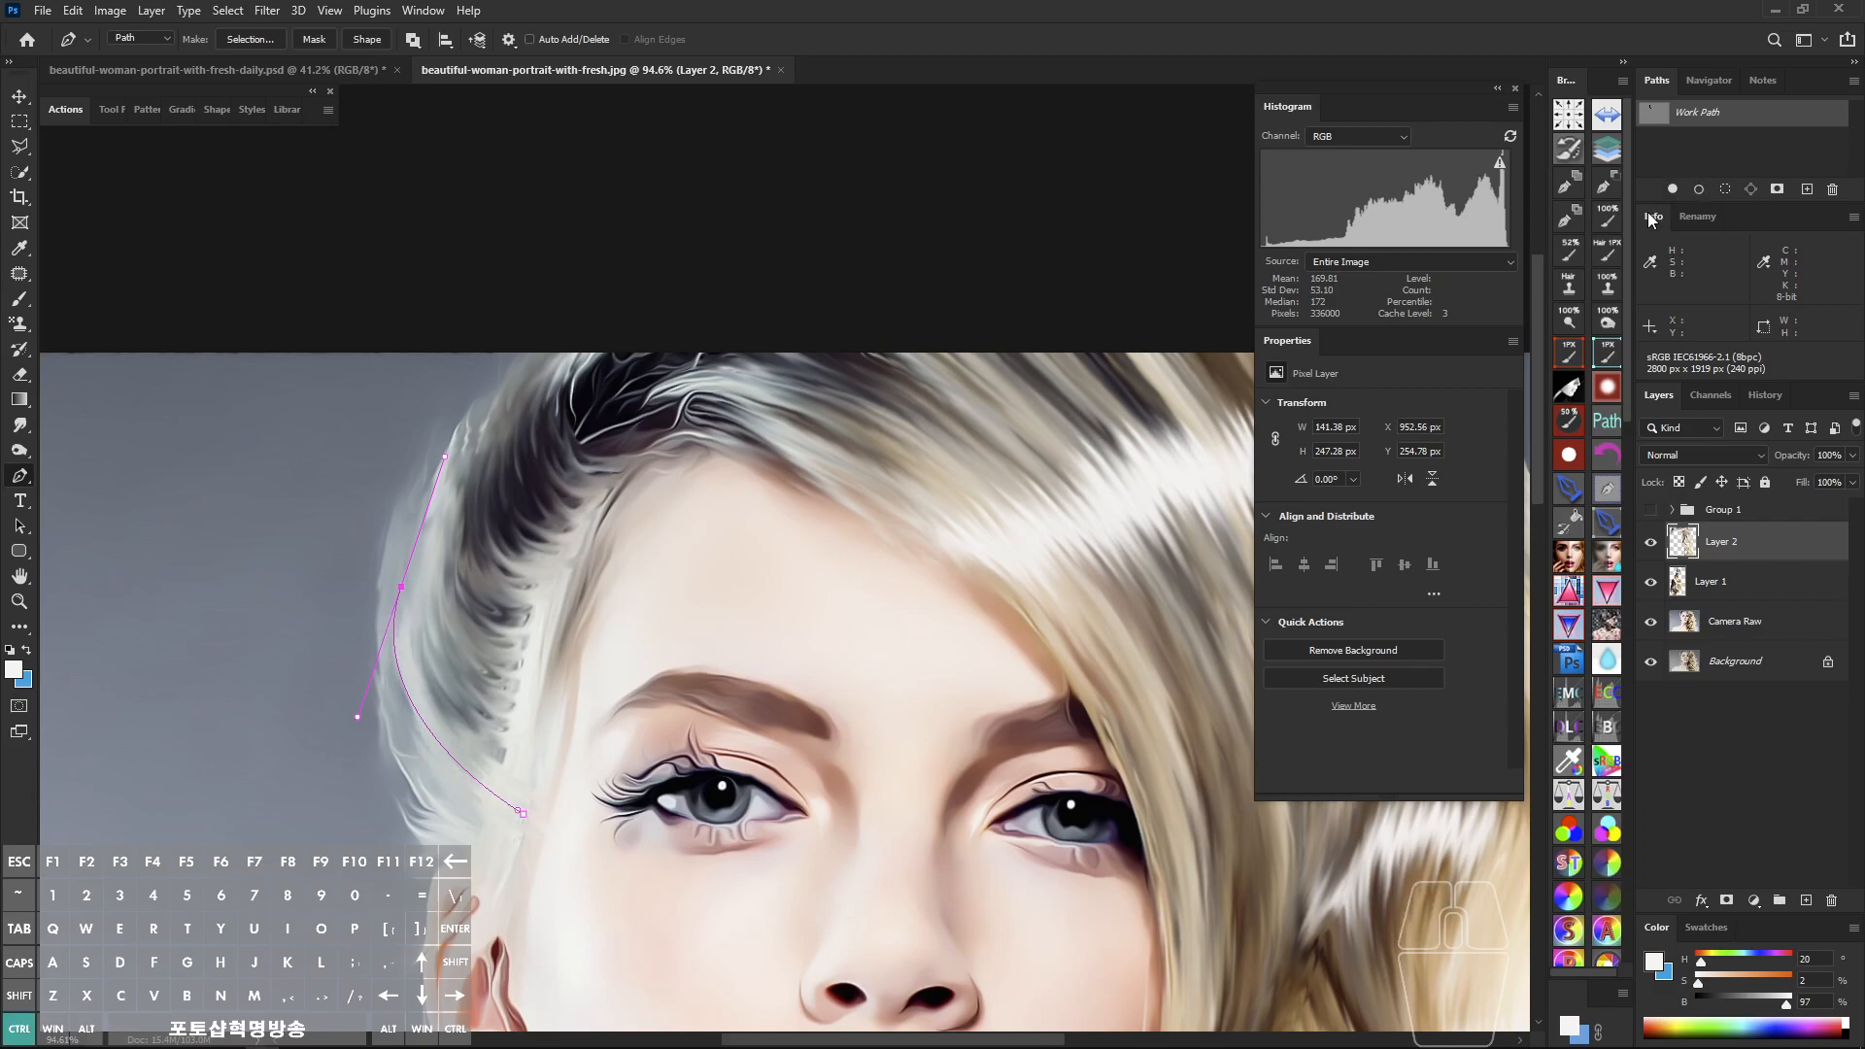
key("ctrl+h")
Step: Stroke a second curved path higher up, running from the temple hairline toward the crown, and hide the path
key("space")
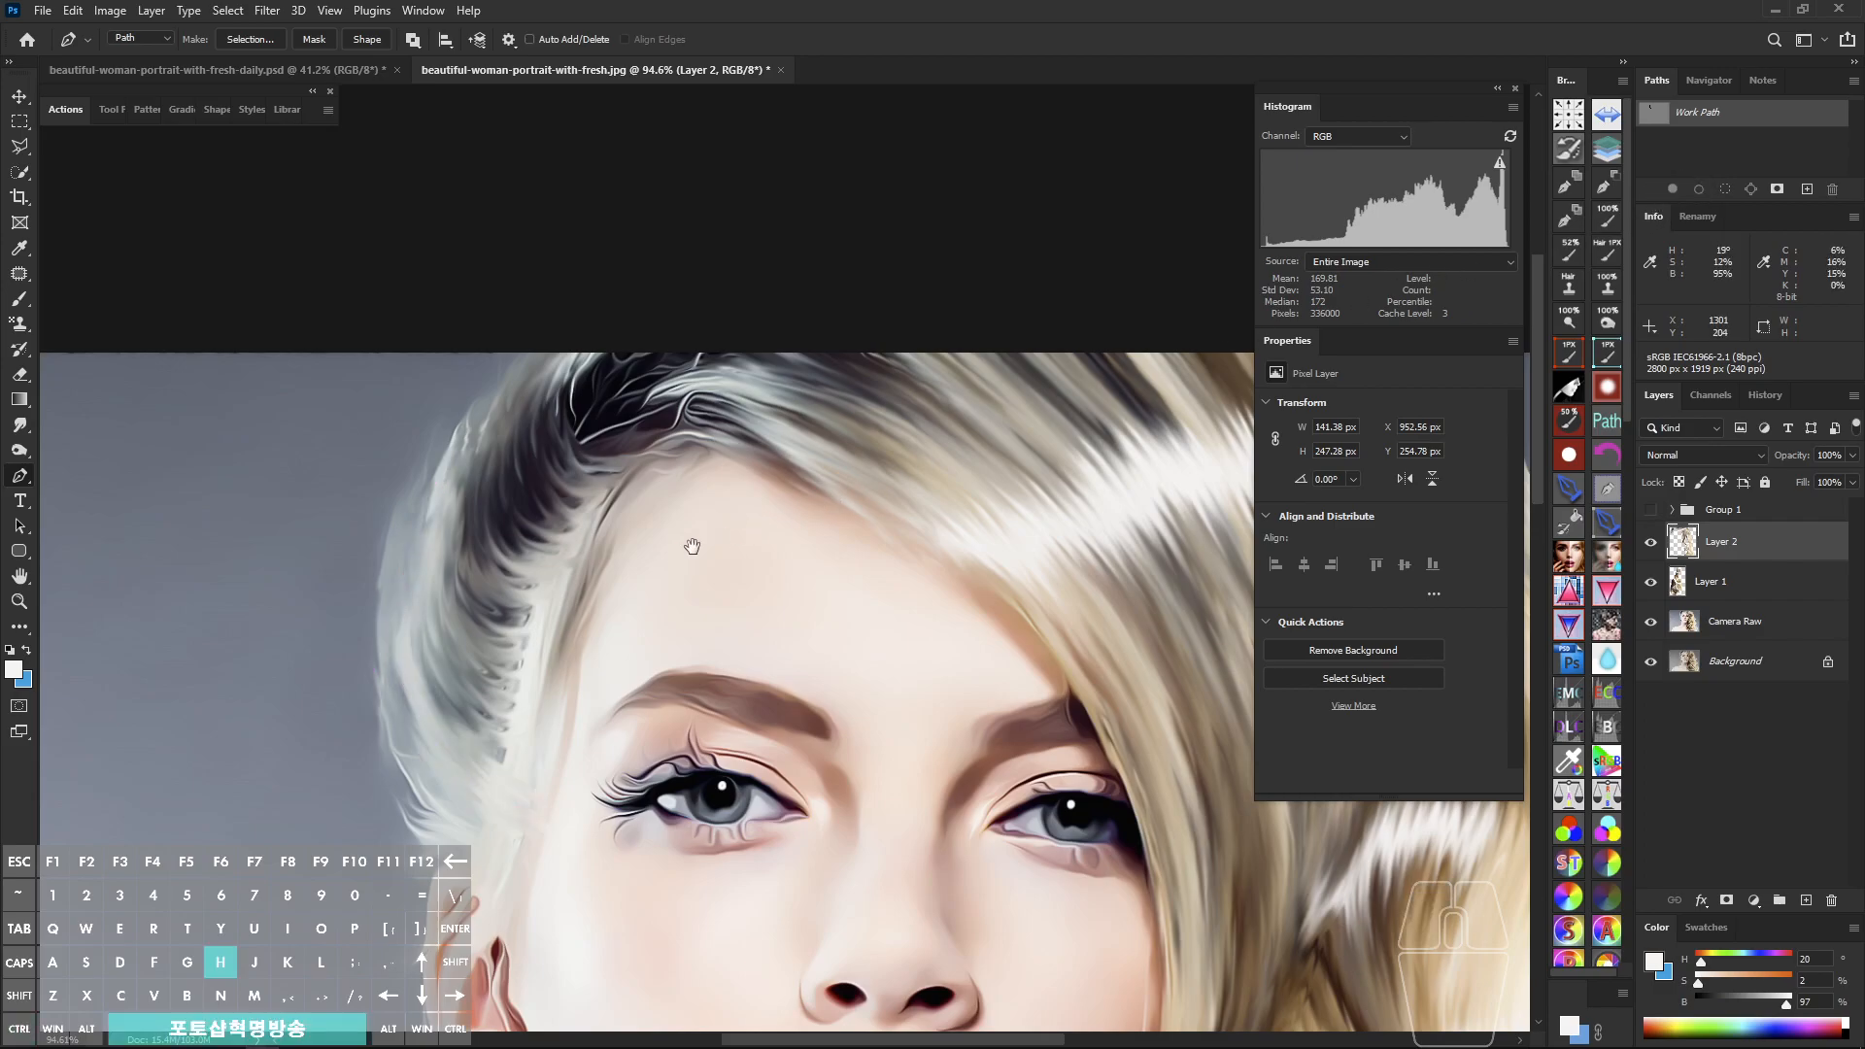
left_click_drag(707, 541, 698, 551)
left_click_drag(473, 442, 569, 311)
left_click(1697, 190)
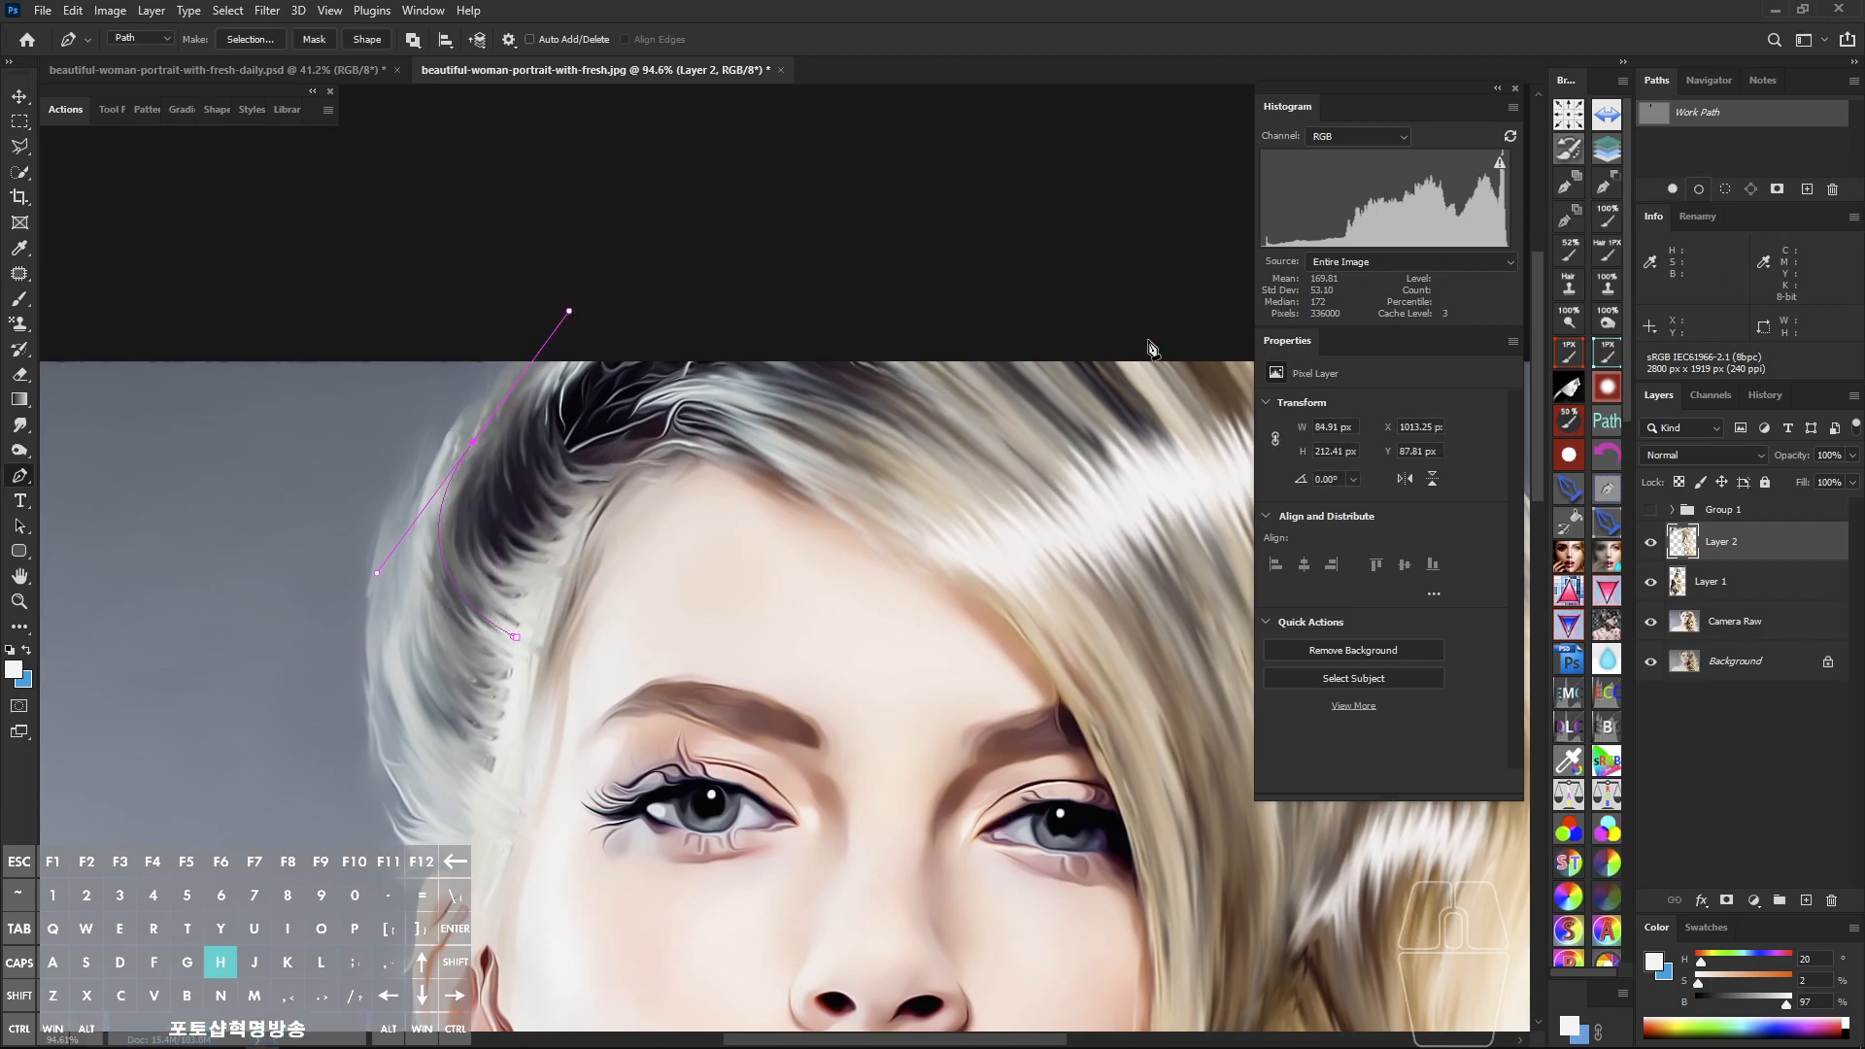
key("ctrl+h")
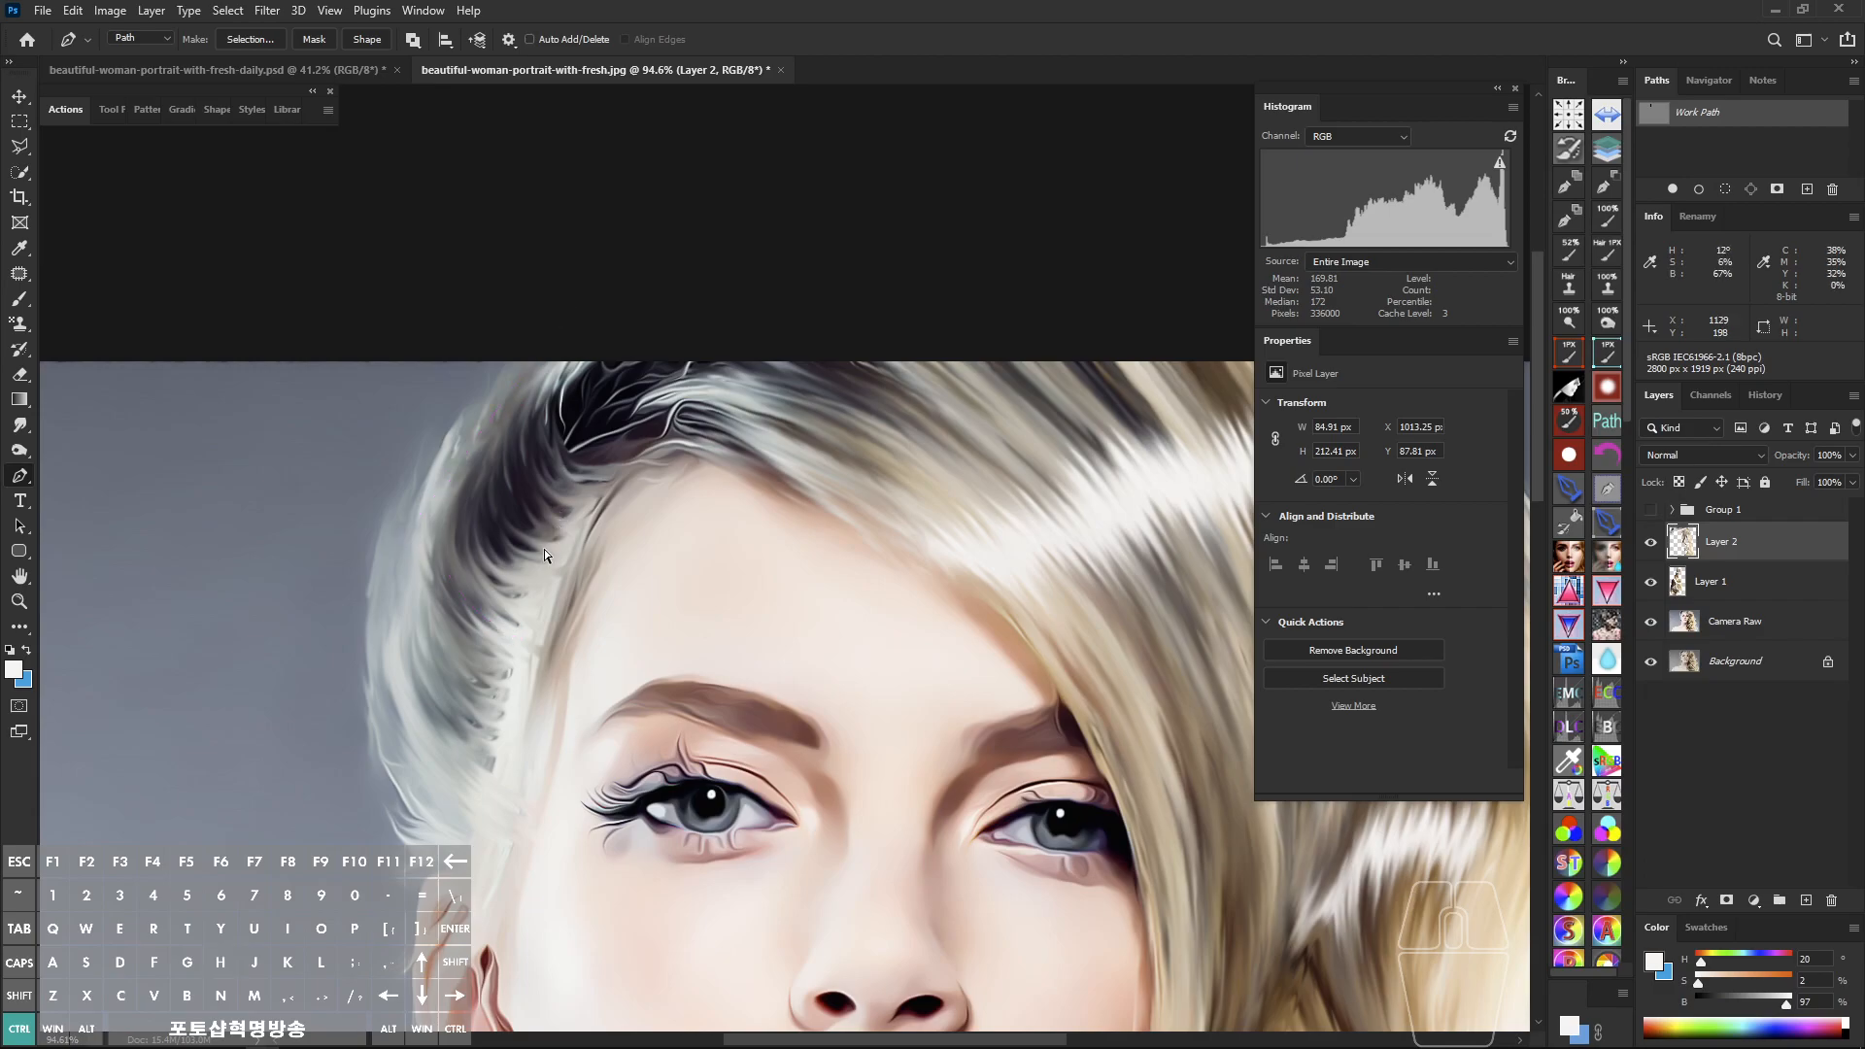
Step: Draw curved pen paths over the dark crown and along the hair above the forehead, stroking them with the Smudge tool
left_click_drag(478, 476, 519, 381)
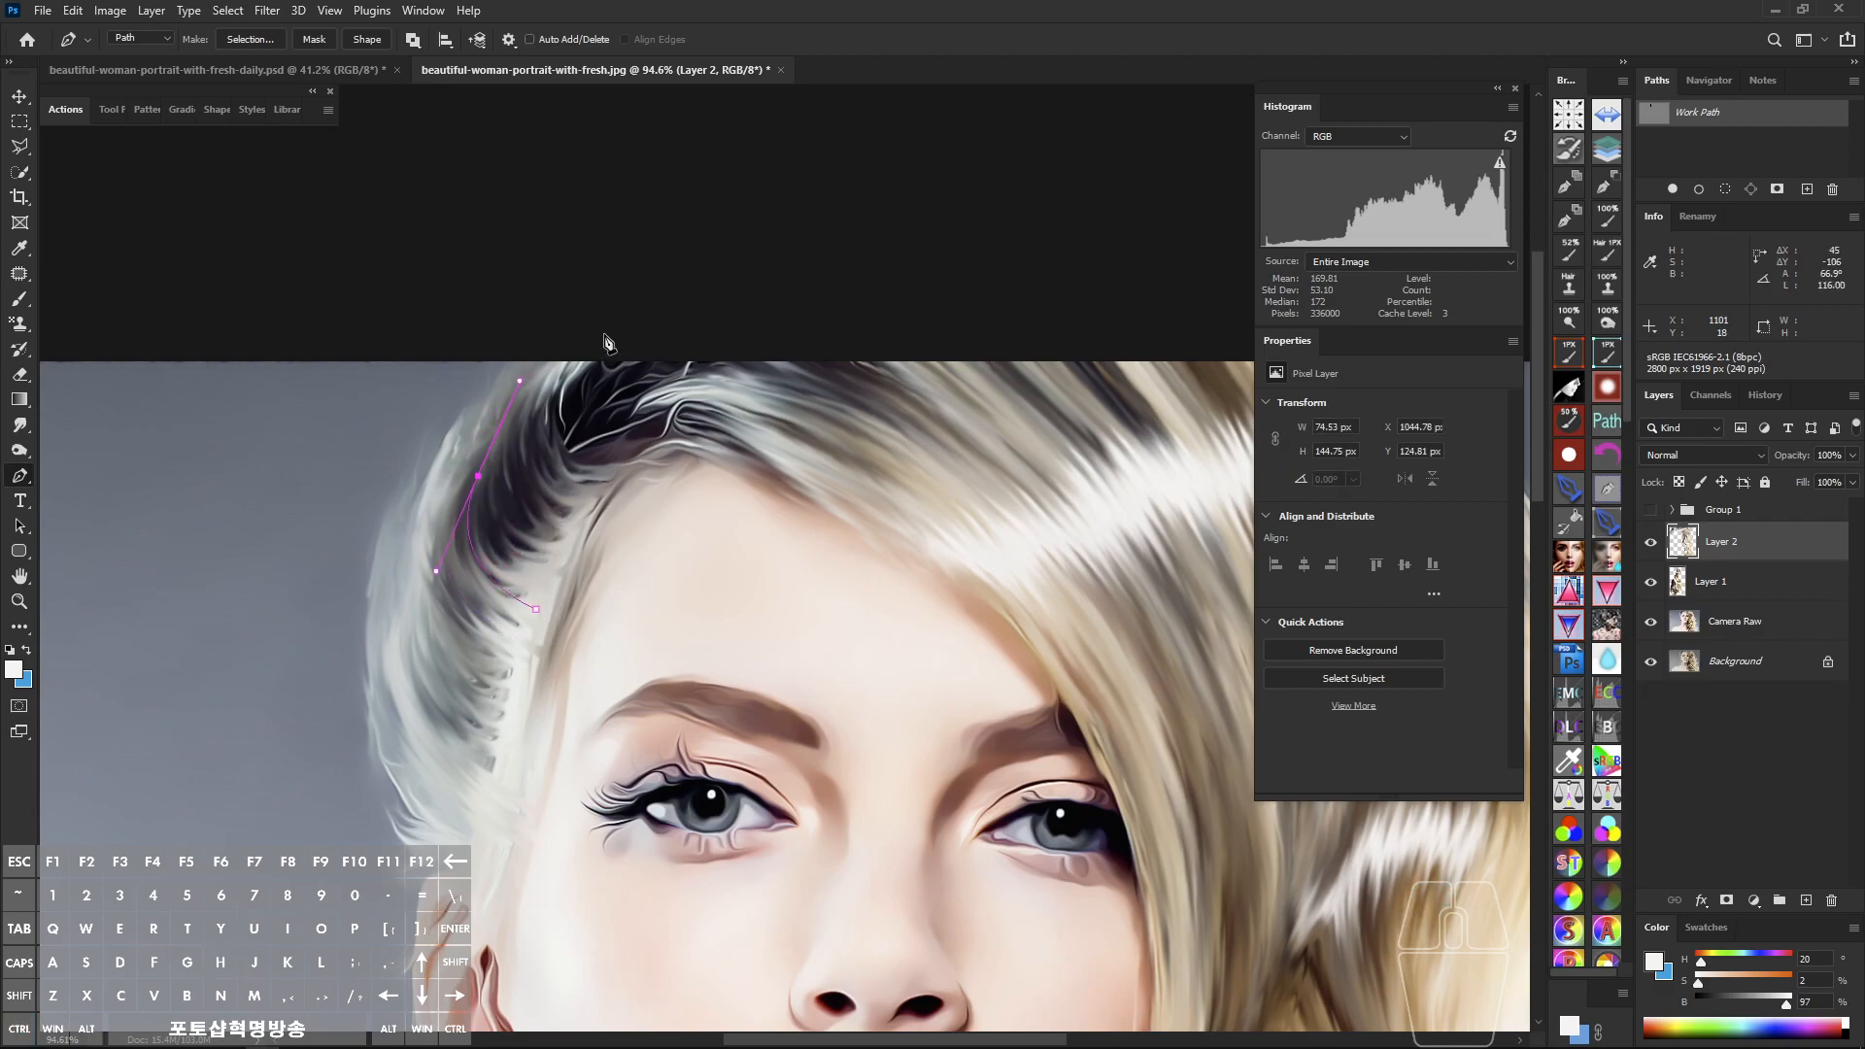
left_click(623, 334)
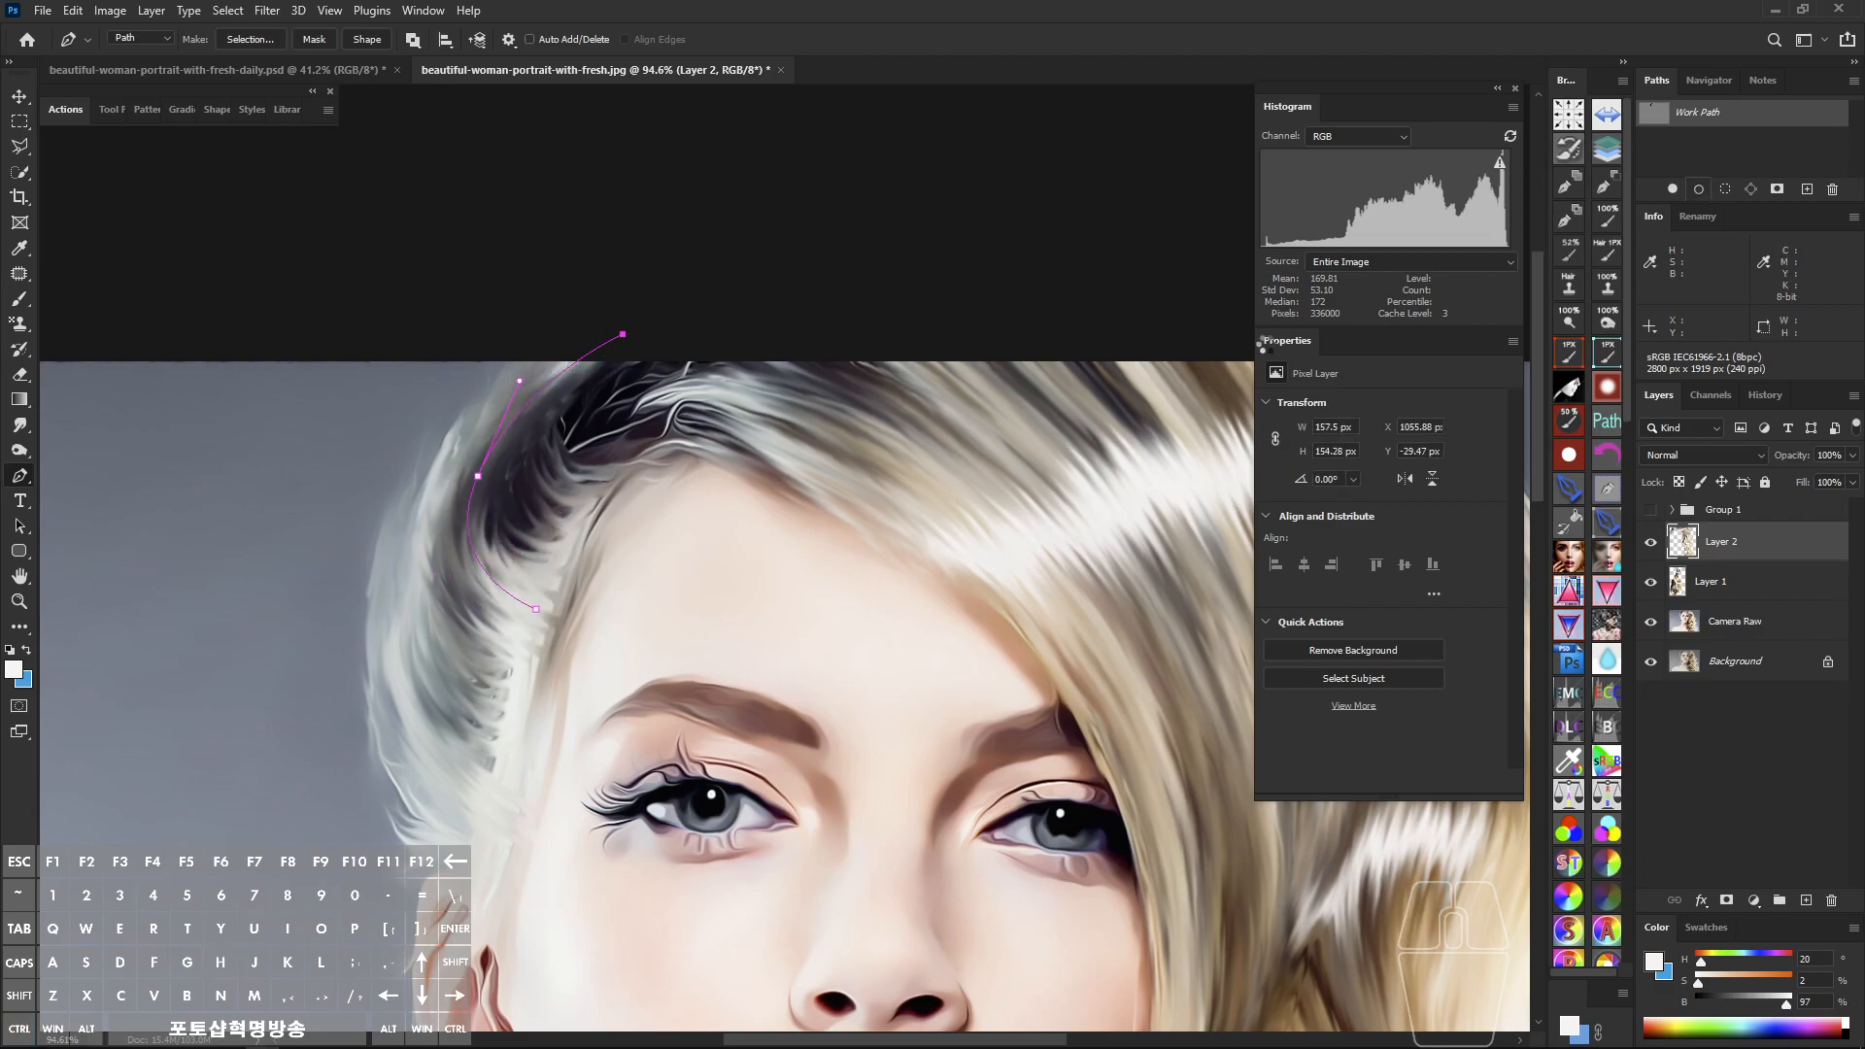
left_click(890, 416, "ctrl")
left_click_drag(637, 411, 613, 419)
left_click_drag(915, 450, 1090, 552)
left_click(1699, 188)
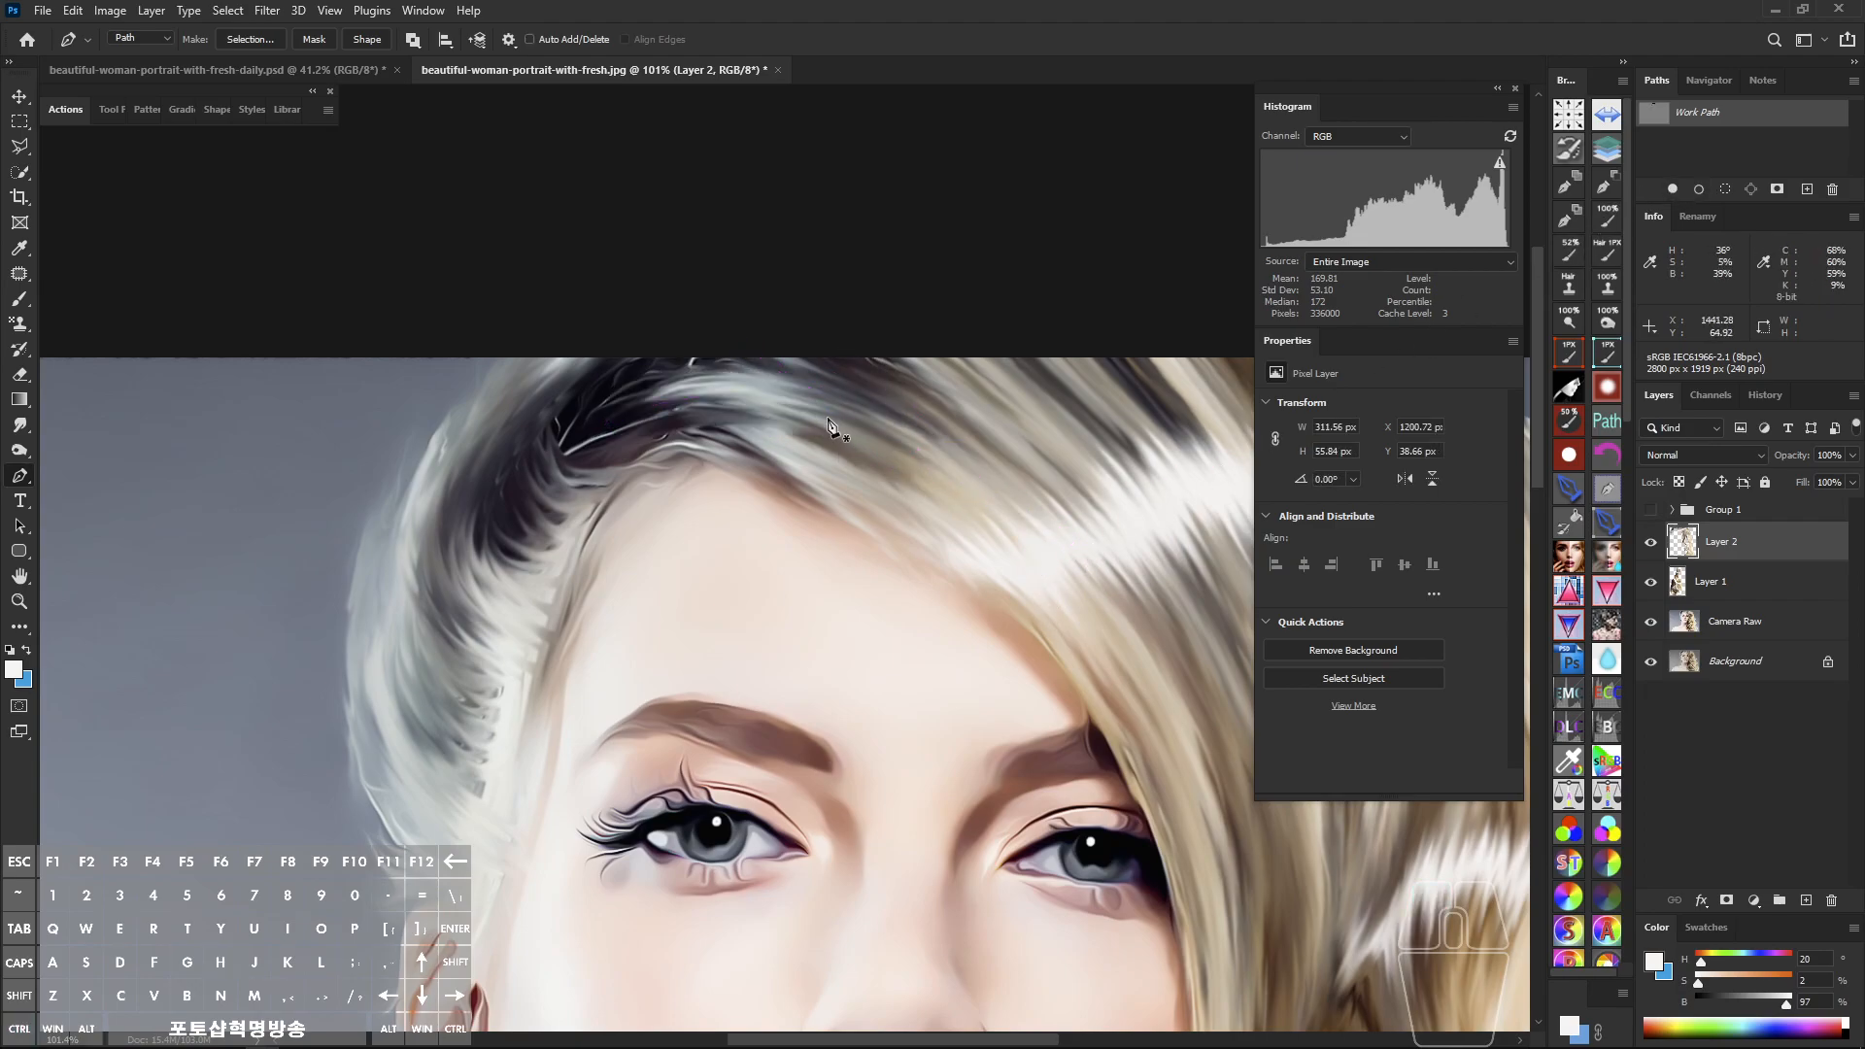
Step: Return to the Smudge tool and soften the strands around the parting and down toward the ear
key("r")
mouse_move(632, 436)
left_mouse_down()
mouse_move(563, 422)
mouse_move(641, 388)
mouse_move(568, 375)
mouse_move(576, 475)
mouse_move(594, 361)
left_mouse_up()
left_click_drag(857, 476, 767, 480)
left_click_drag(952, 581, 894, 333)
left_click_drag(608, 588, 717, 588)
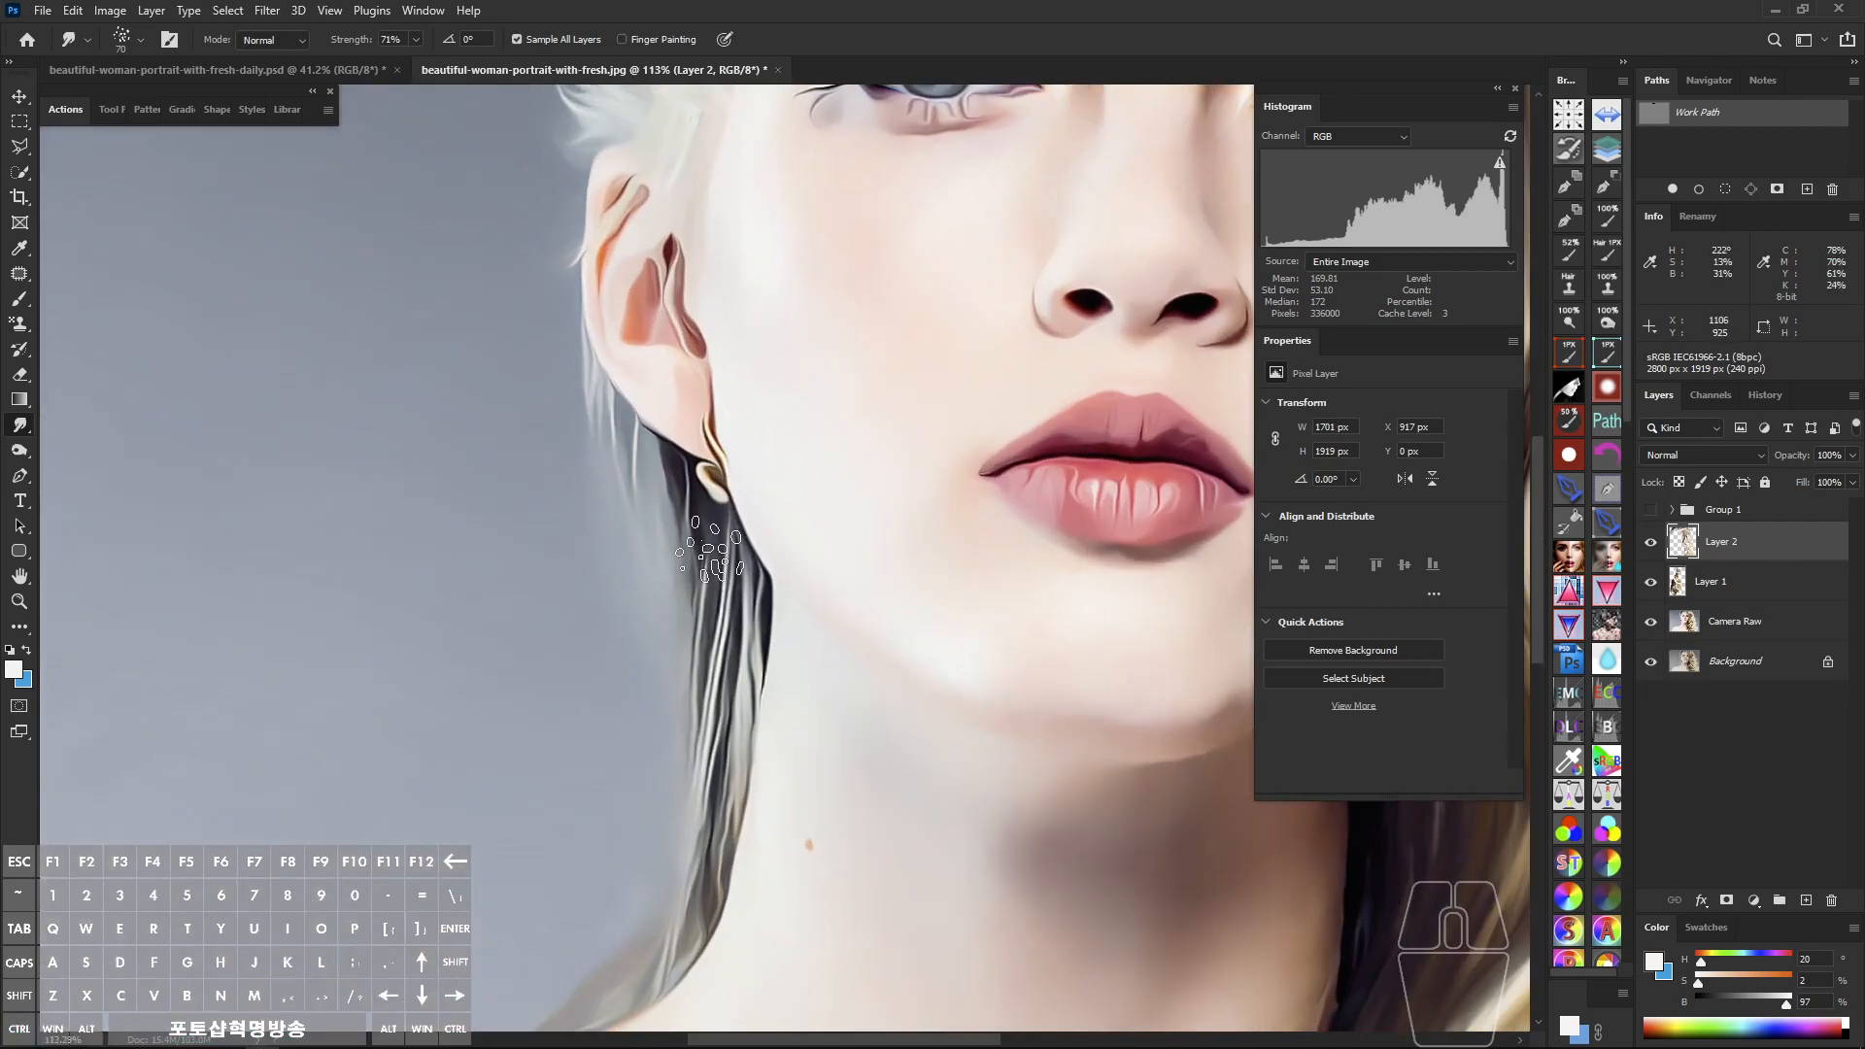
Step: Smudge the outer edge of the blond hair from the crown downward where it meets the gray background
left_click_drag(674, 778, 530, 529)
left_click_drag(728, 504, 626, 507)
left_click_drag(850, 530, 821, 643)
left_click_drag(869, 573, 845, 574)
left_click_drag(1026, 315, 853, 368)
left_click_drag(867, 320, 962, 391)
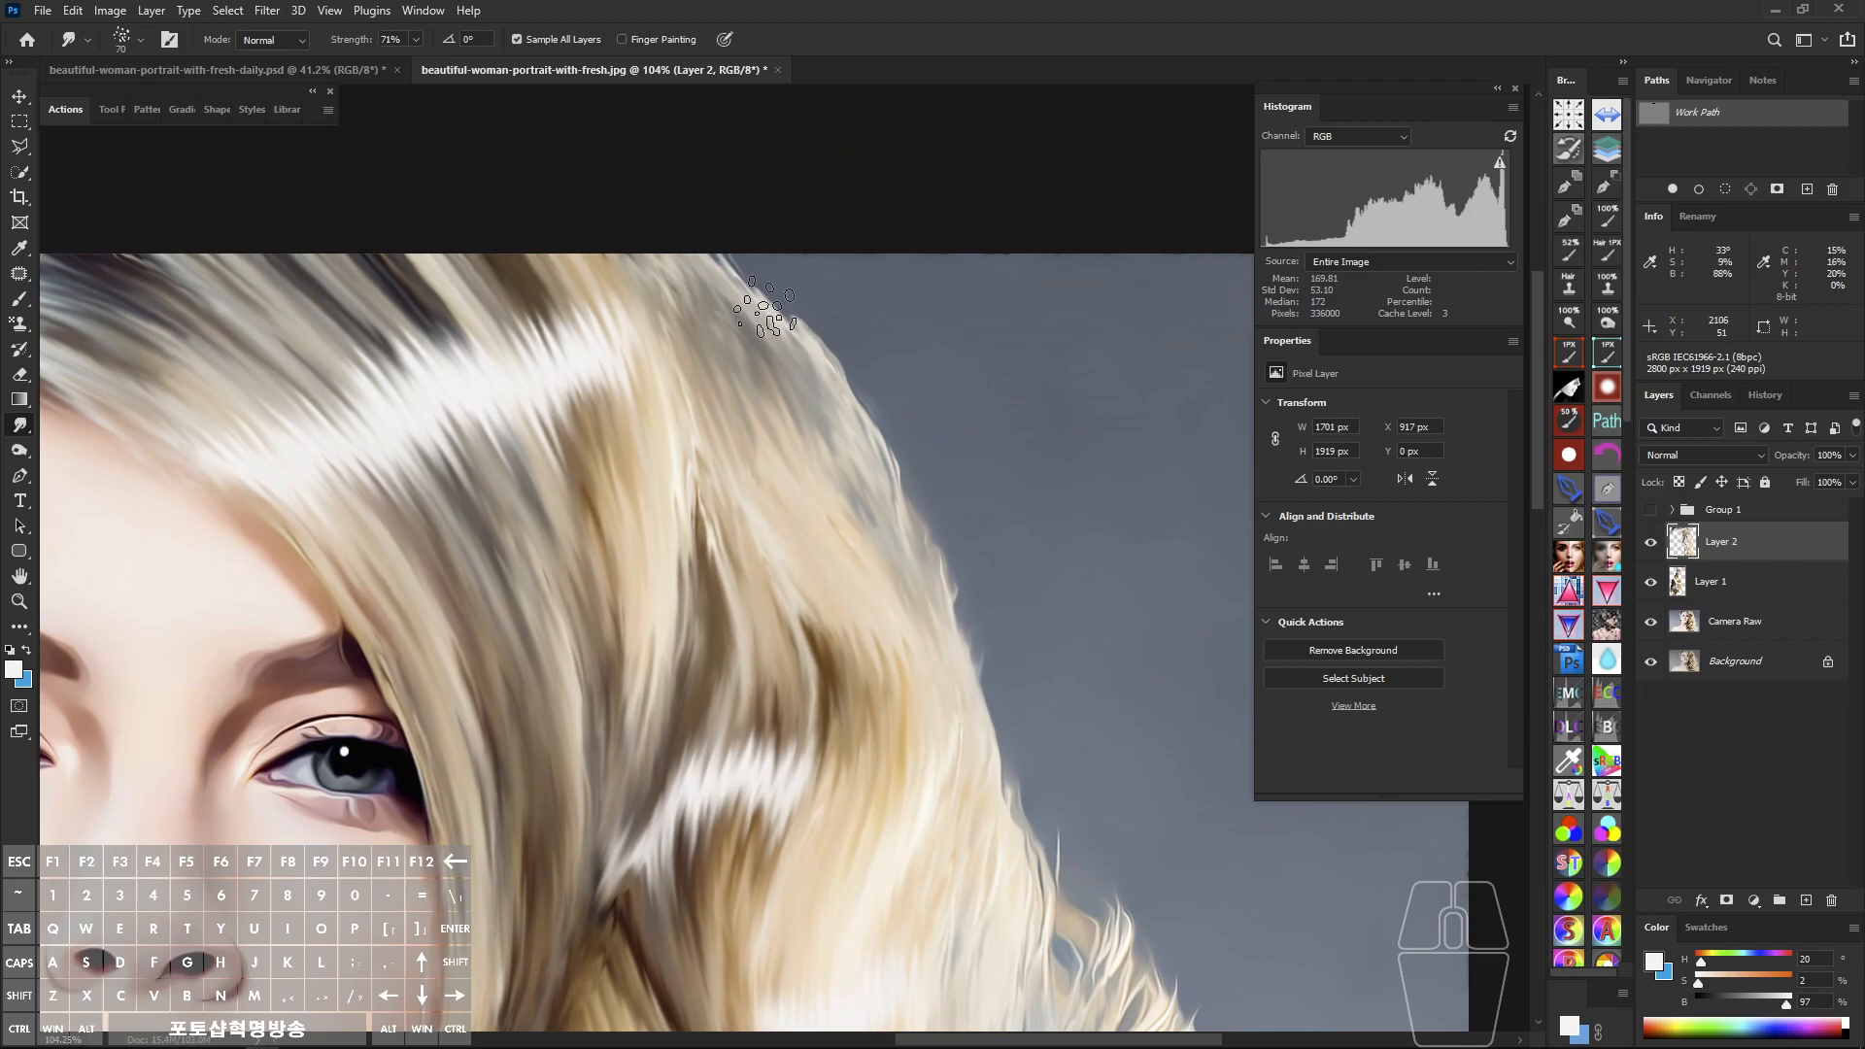
left_click_drag(756, 311, 763, 302)
left_click_drag(911, 512, 826, 511)
left_click_drag(932, 579, 763, 276)
left_click_drag(810, 390, 898, 389)
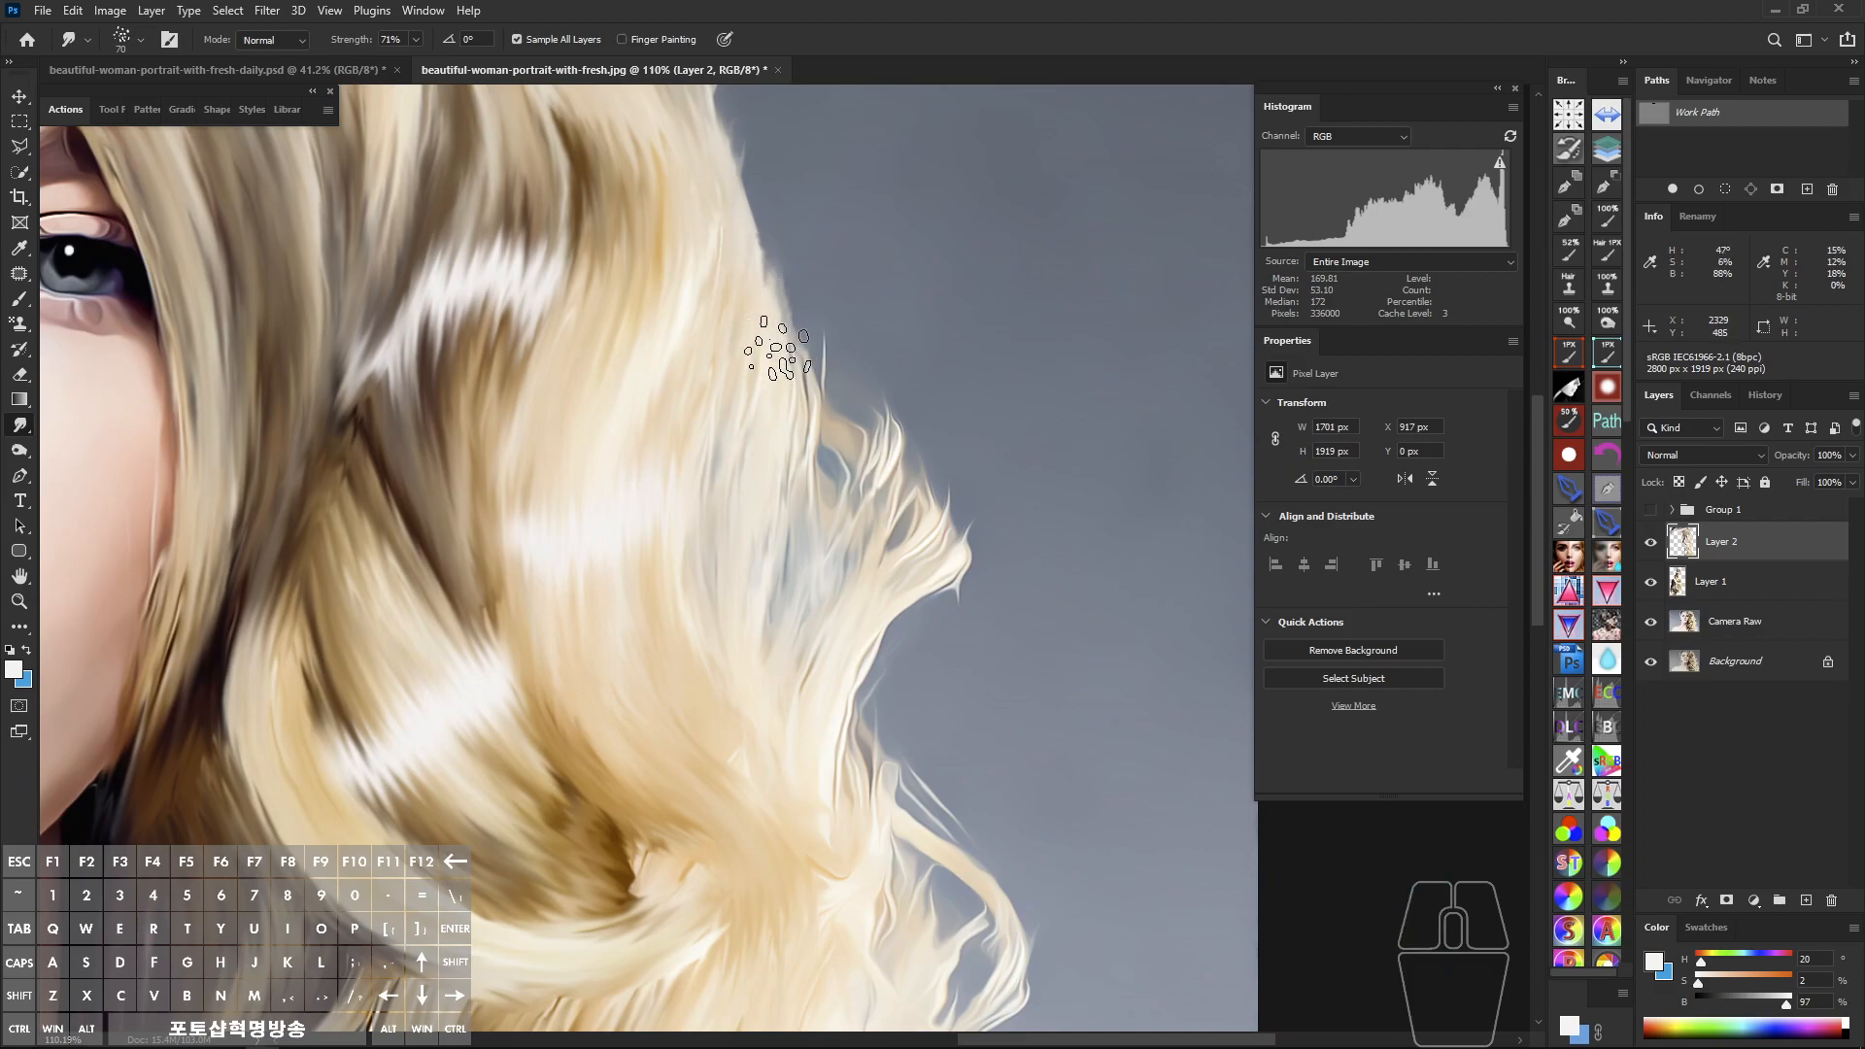
Step: Touch up the flyaway wisps along the outer edge of the long wavy hair with the Smudge tool
left_click_drag(976, 516, 811, 527)
left_click_drag(967, 564, 1015, 557)
left_click_drag(996, 533, 1032, 537)
left_click_drag(1005, 591, 1019, 571)
left_click_drag(995, 557, 962, 561)
left_click_drag(964, 576, 1124, 637)
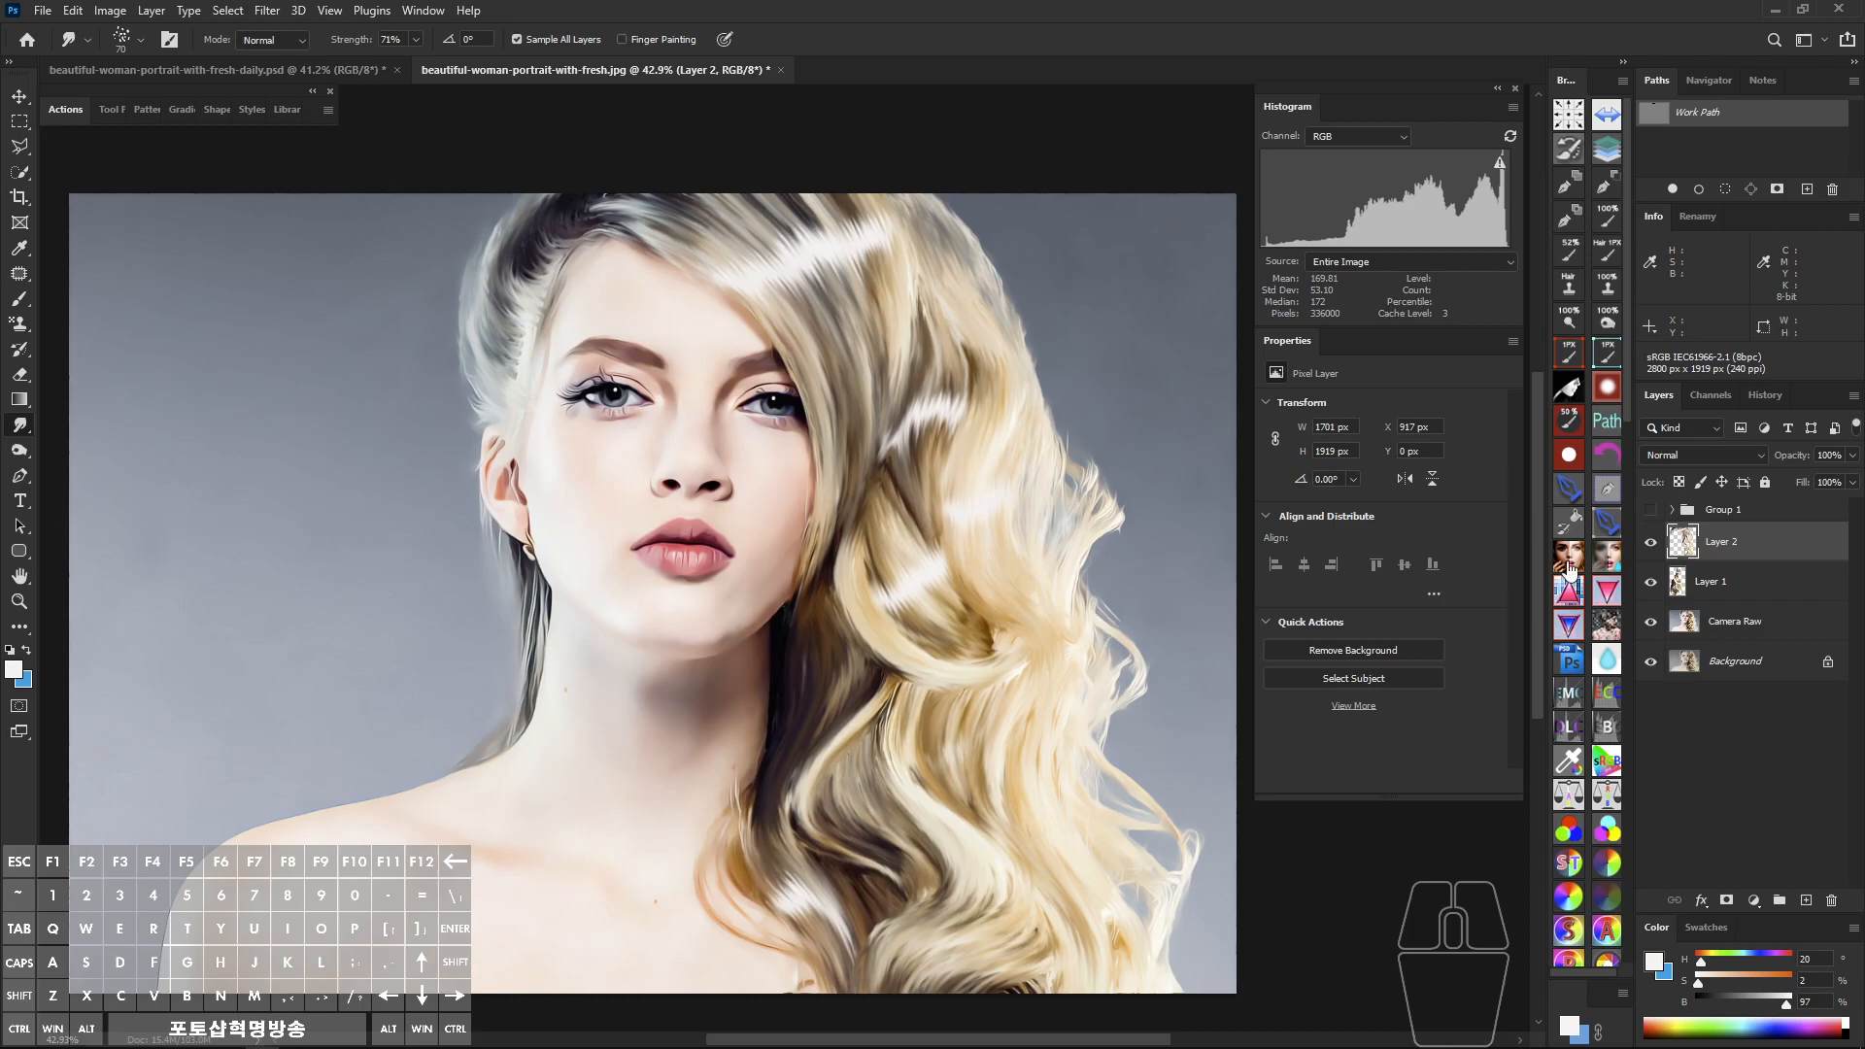
Step: Select Layer 1 and Layer 2 together and toggle their visibility repeatedly to compare the hair before and after smudging
left_click(1706, 588, "shift")
key("ctrl+shift+a")
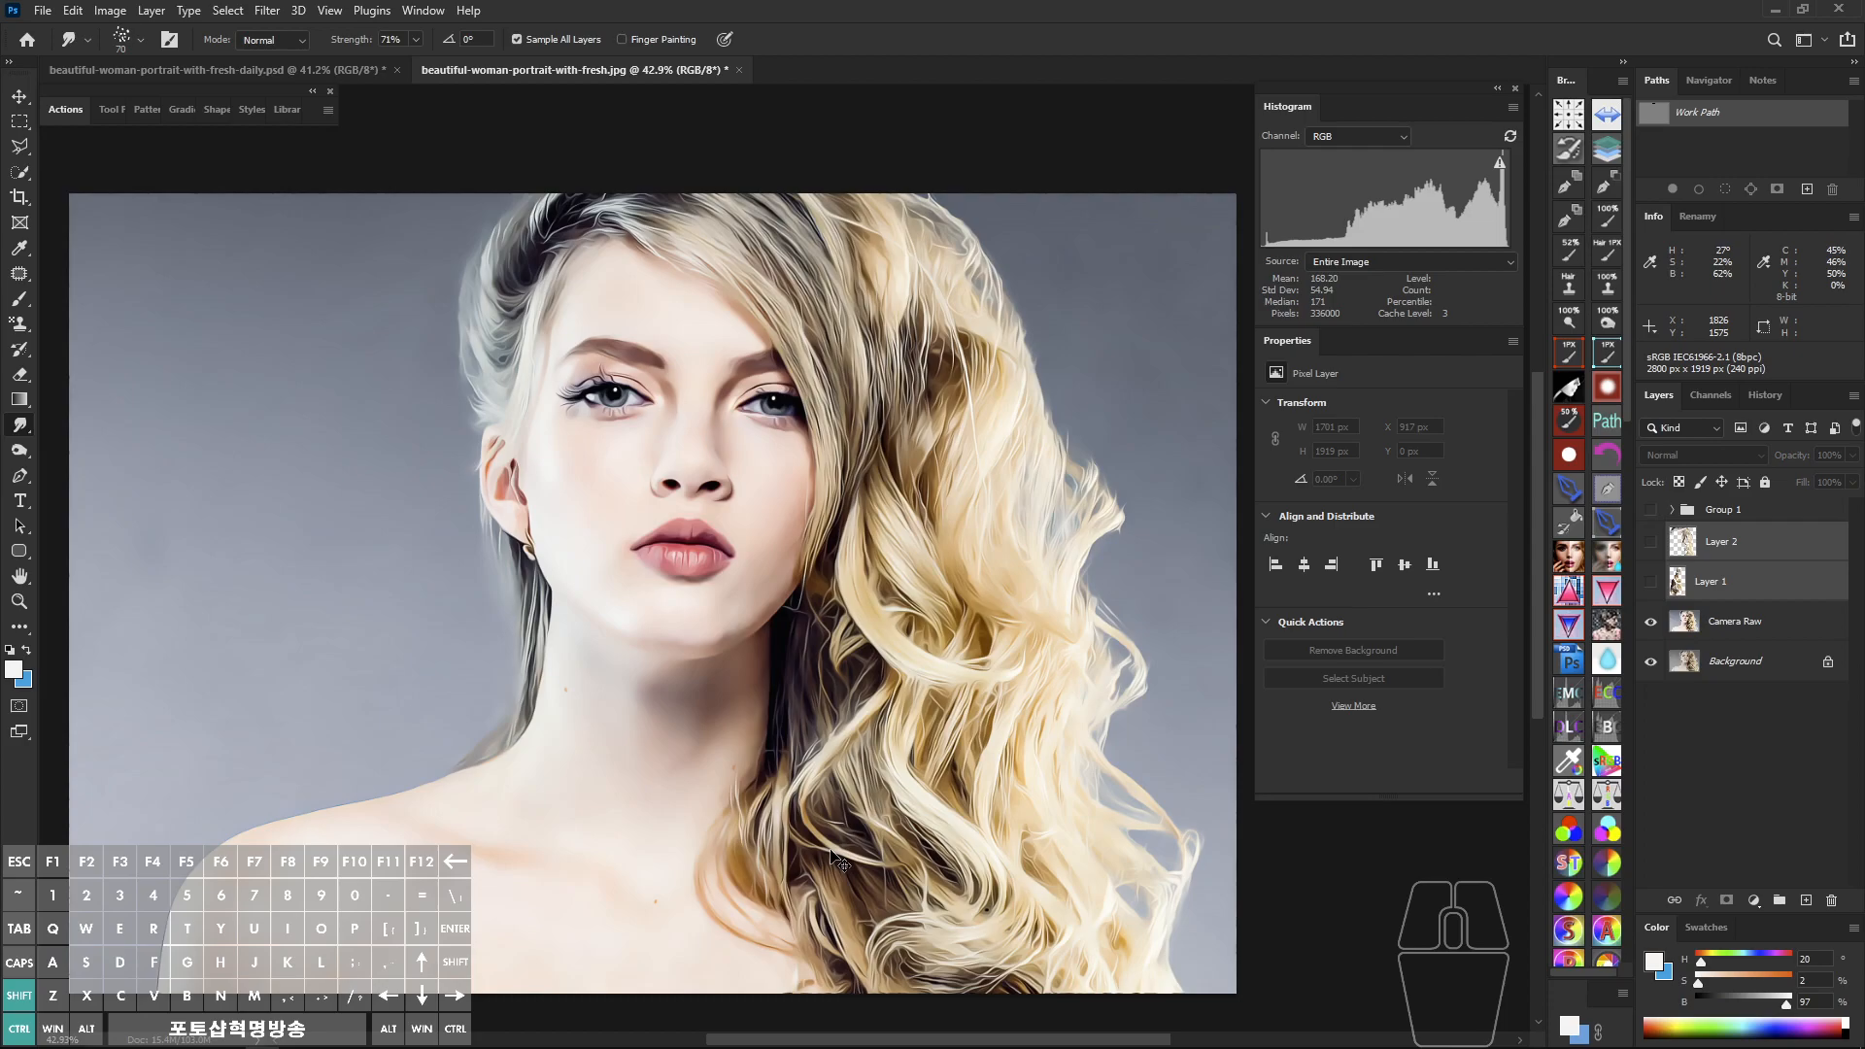
key("ctrl+shift+a")
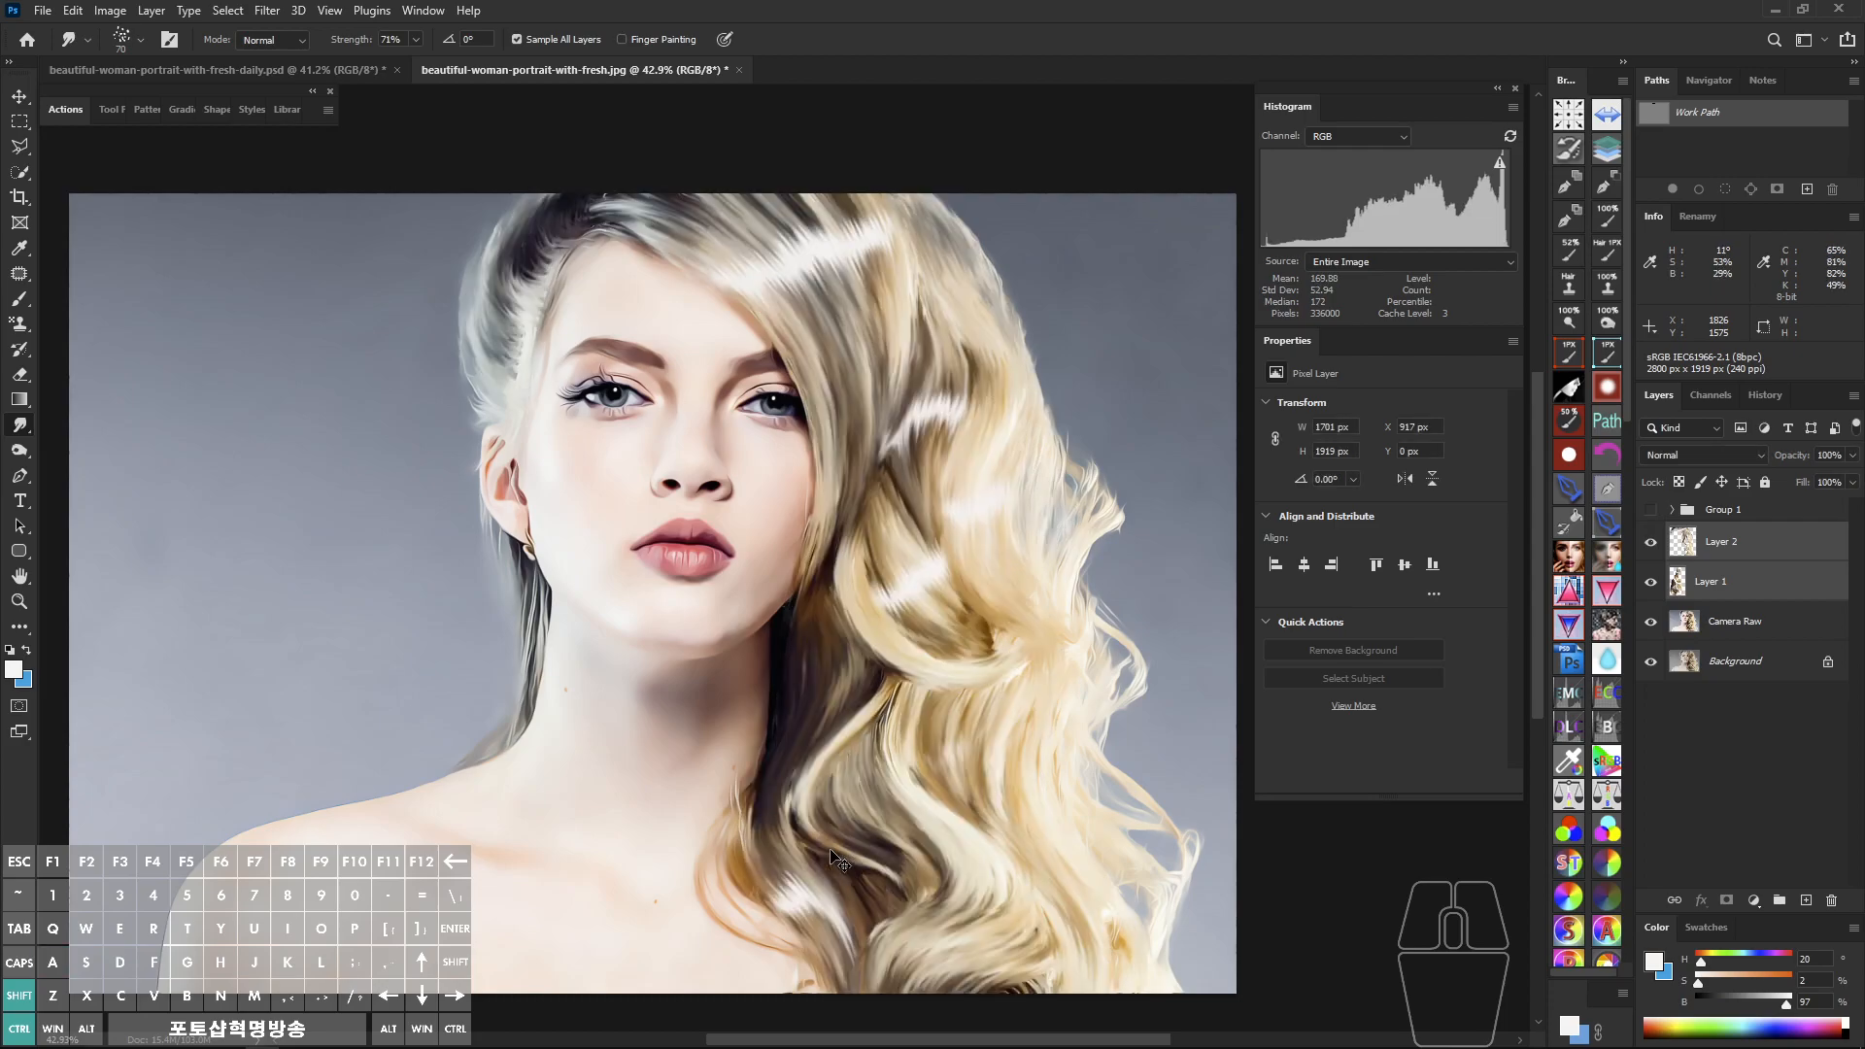
key("ctrl+shift+a")
key("ctrl+shift+a")
key("ctrl+shift+a")
key("ctrl+shift+a")
key("ctrl+shift+a")
key("ctrl+shift+a")
key("ctrl+shift+a")
key("ctrl+shift+a")
key("ctrl+shift+a")
key("ctrl+shift+a")
key("ctrl+shift+a")
key("ctrl+shift+a")
key("ctrl+shift+a")
key("ctrl+shift+a")
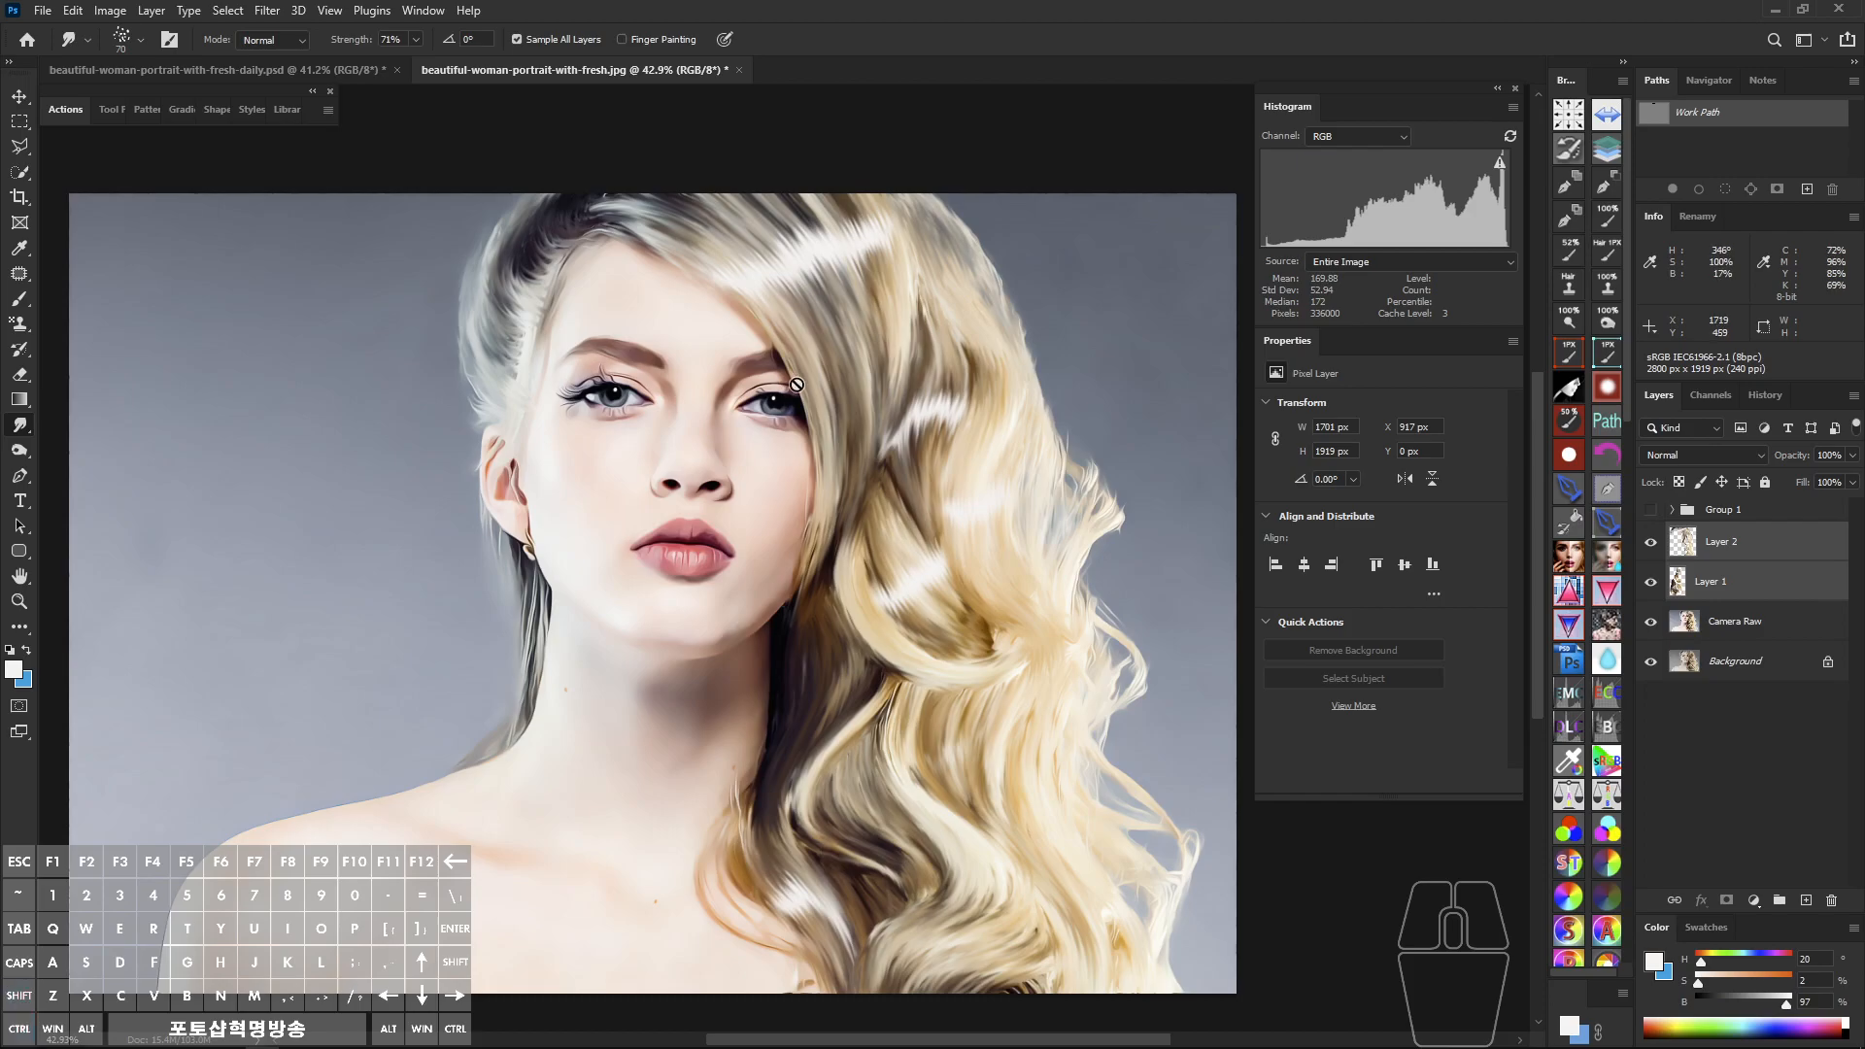
left_click_drag(834, 303, 833, 362)
left_click_drag(723, 212, 816, 222)
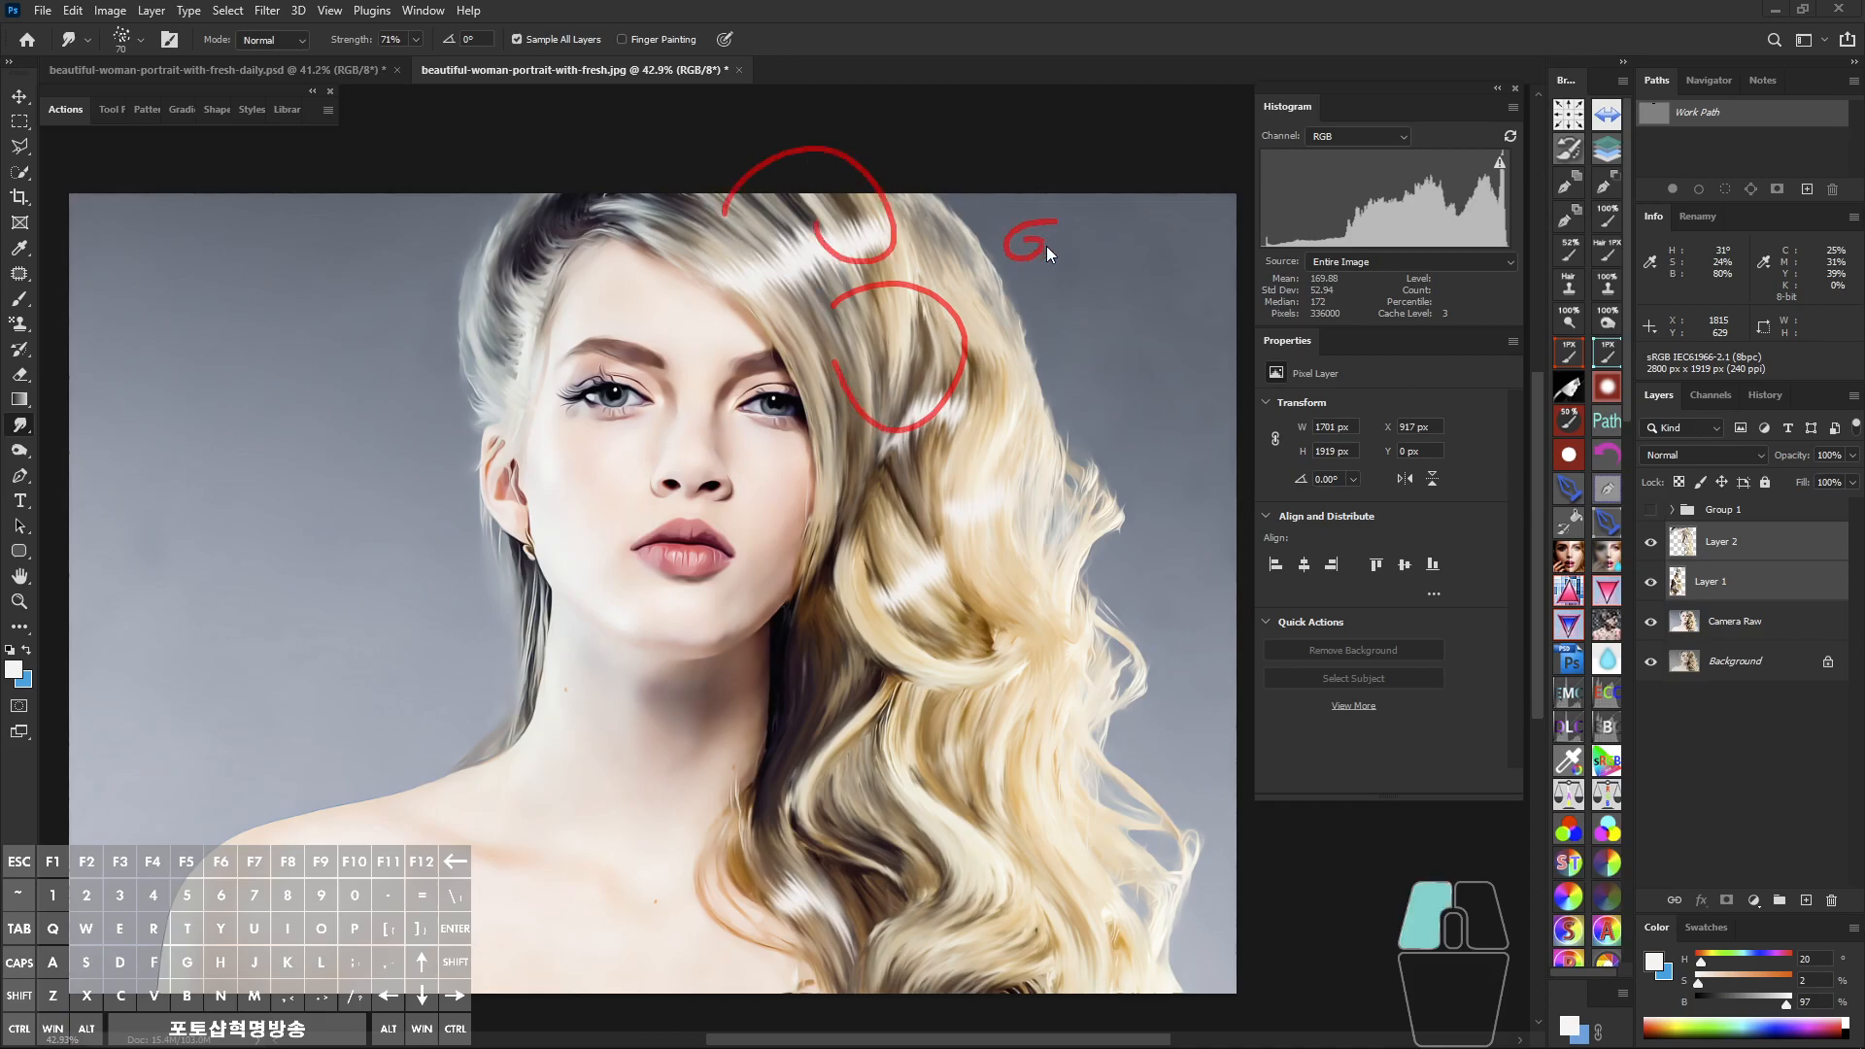
key("z")
Step: Add a new layer above Layer 2 and set its blend mode to Lighten
key("space")
left_click_drag(888, 386, 833, 379)
left_click(1762, 546)
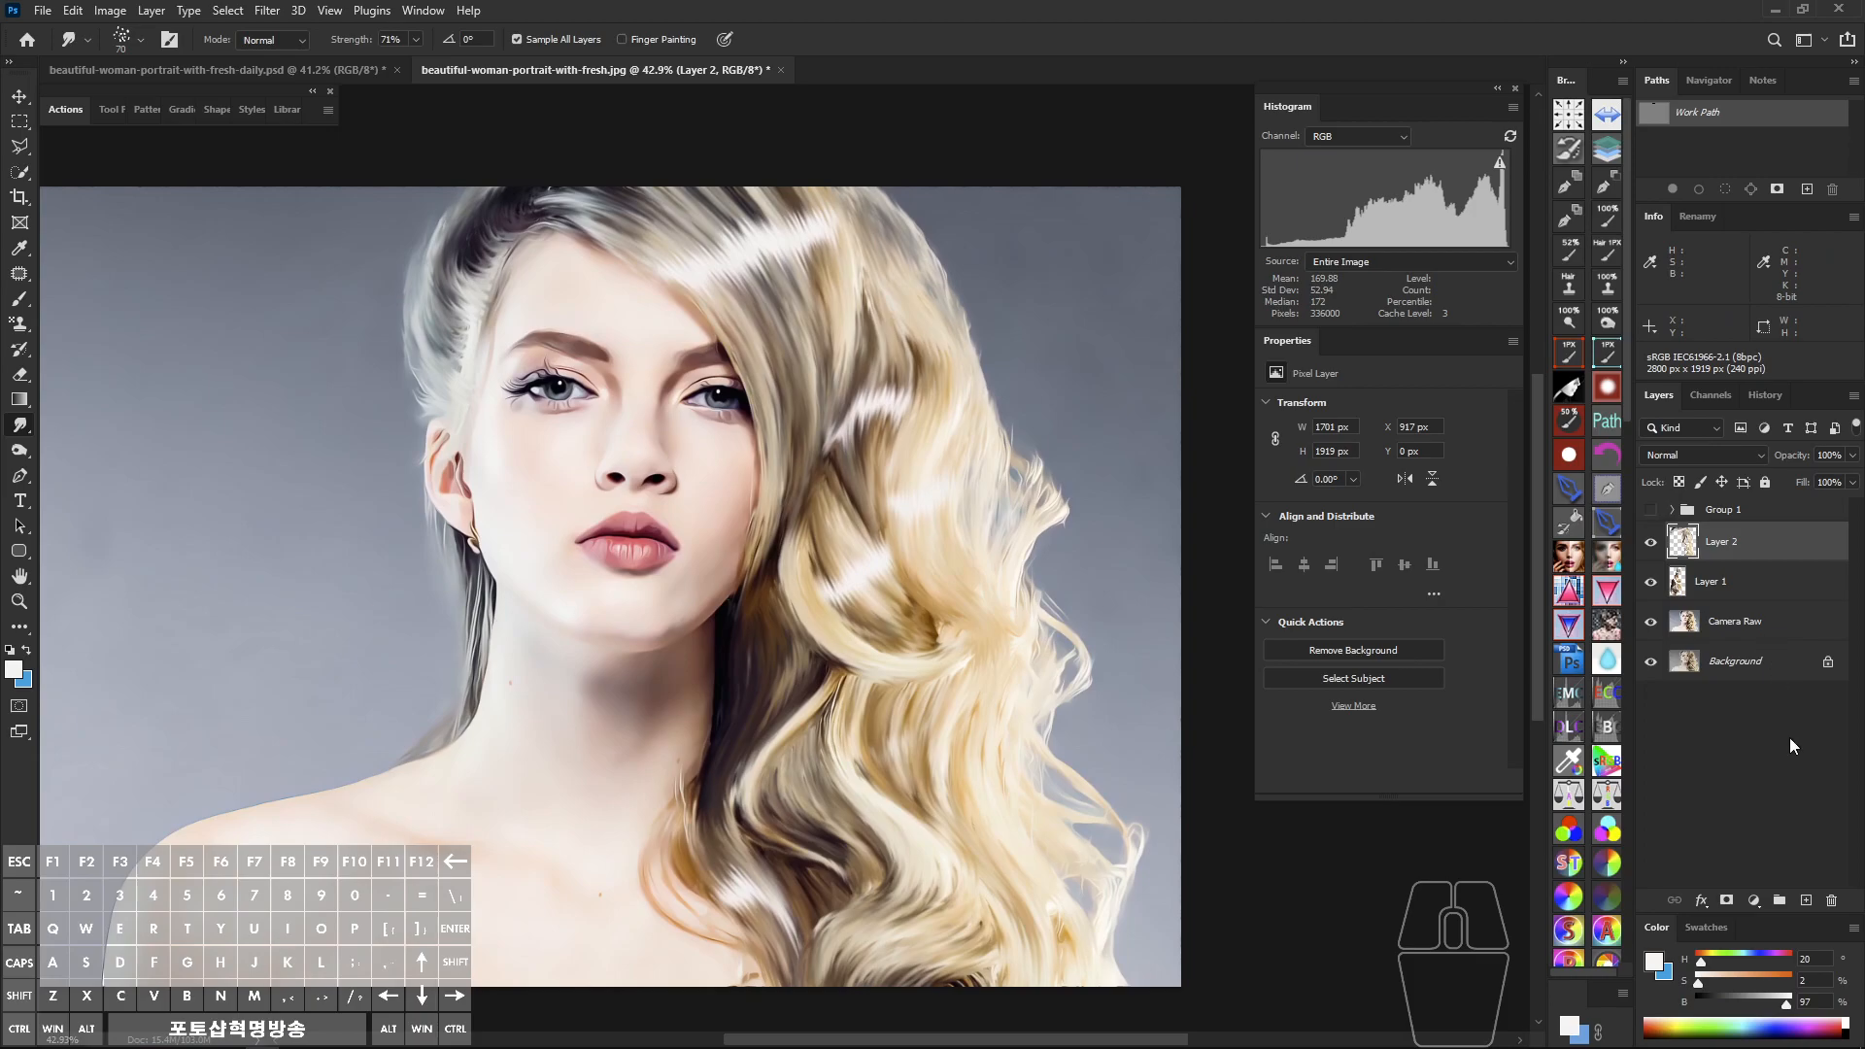
left_click(1813, 901)
left_click(1700, 456)
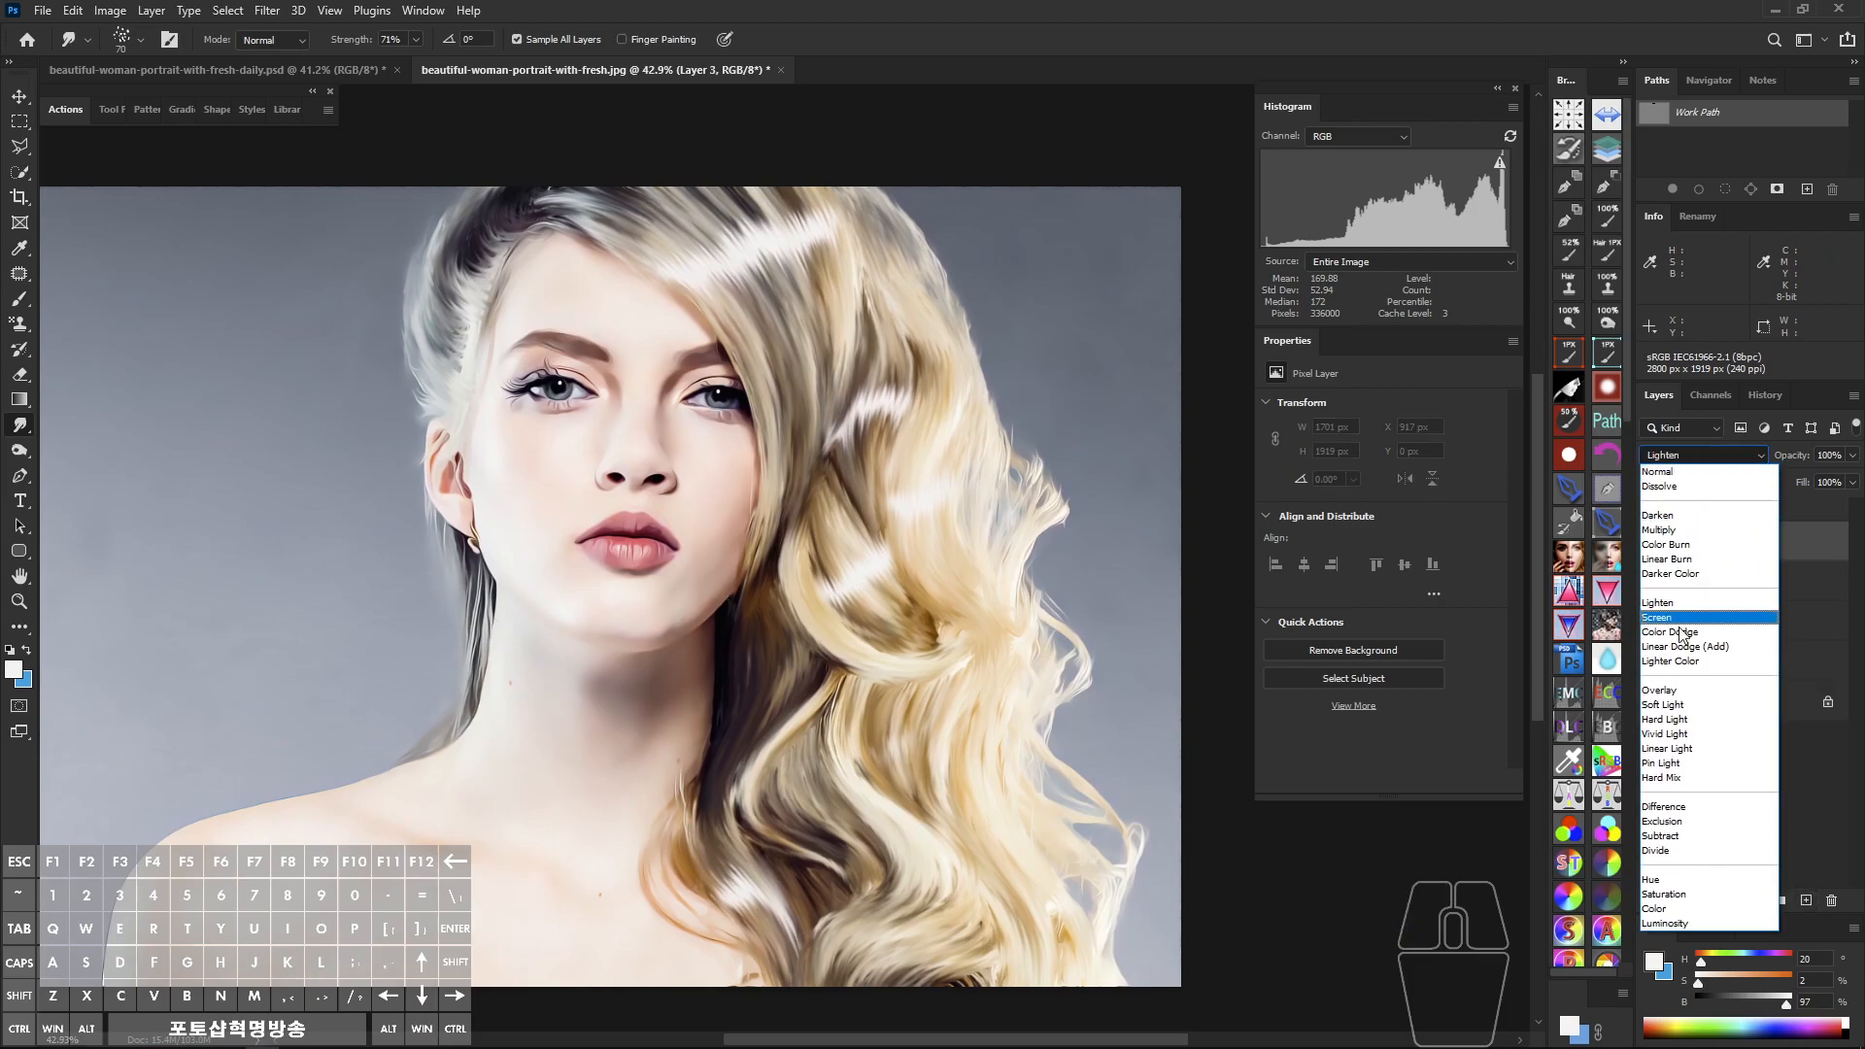
left_click(1657, 602)
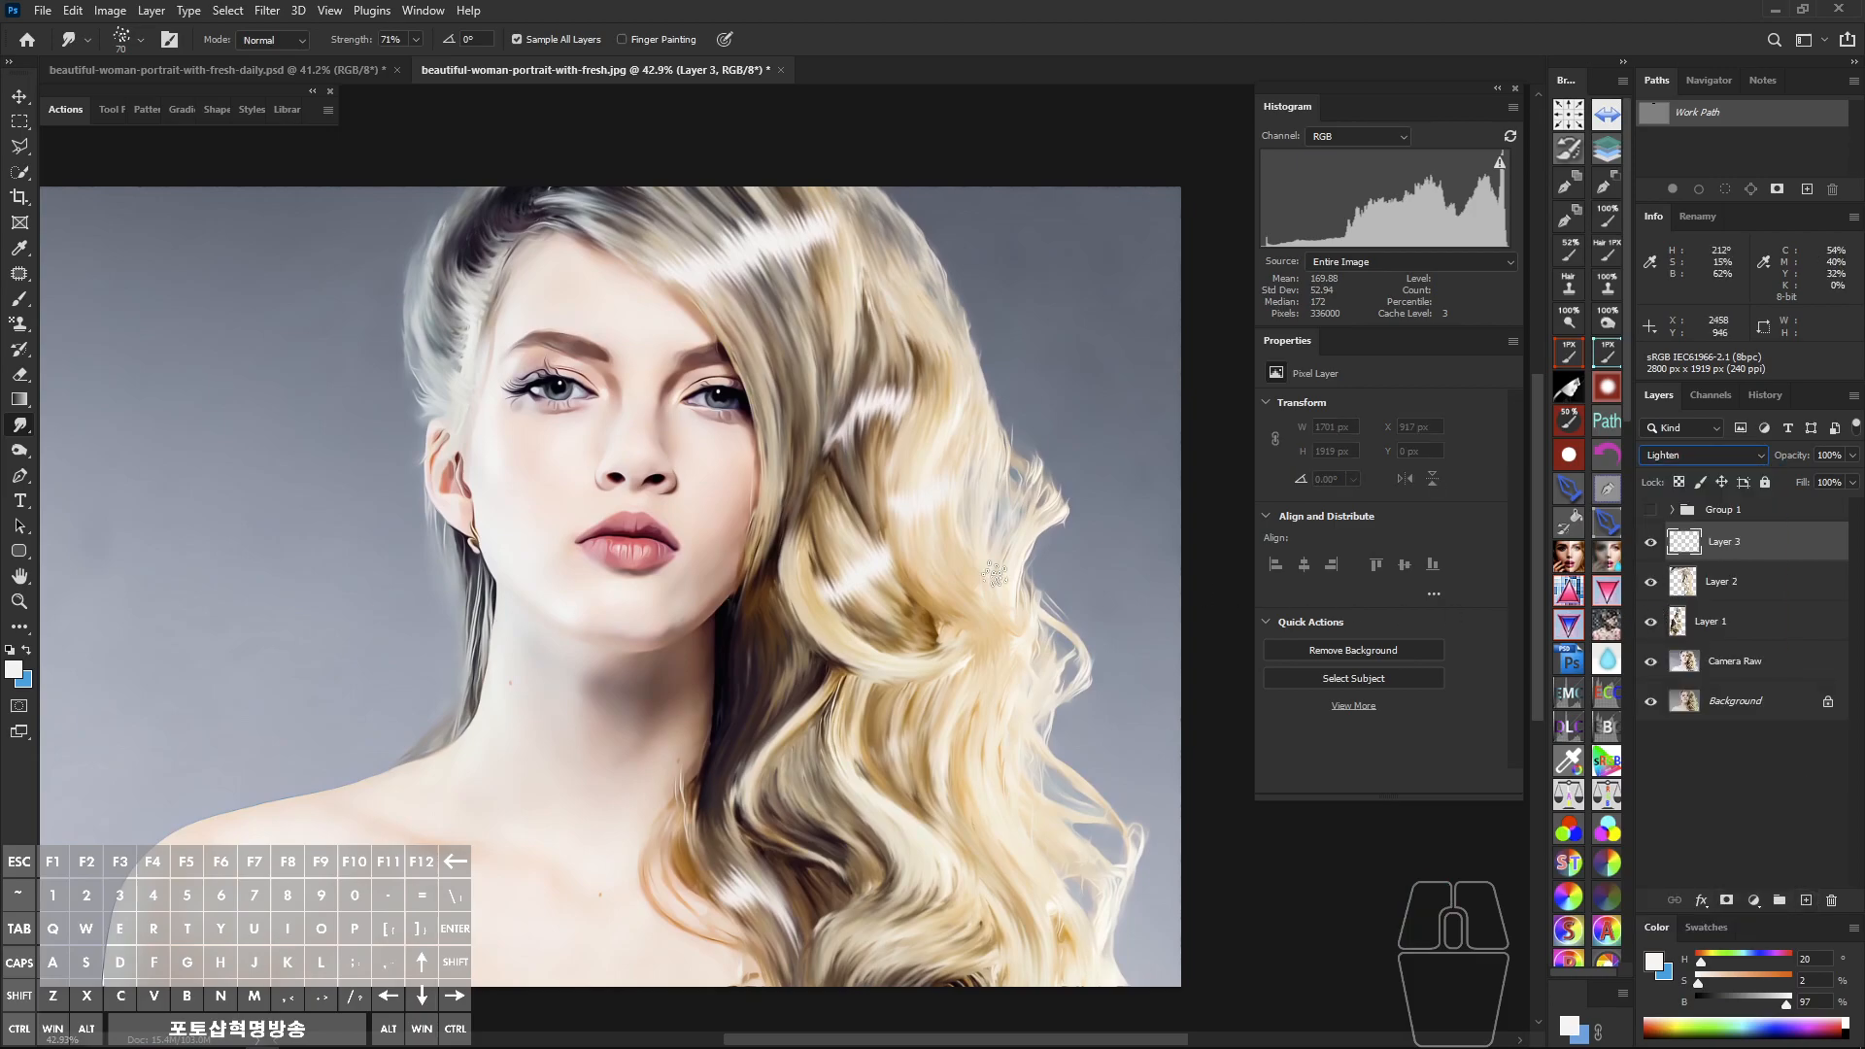
Step: Switch to the brush preset with 52% opacity and 50% flow and enlarge the brush to 159 px
scroll(864, 432, "right", 1)
key("b")
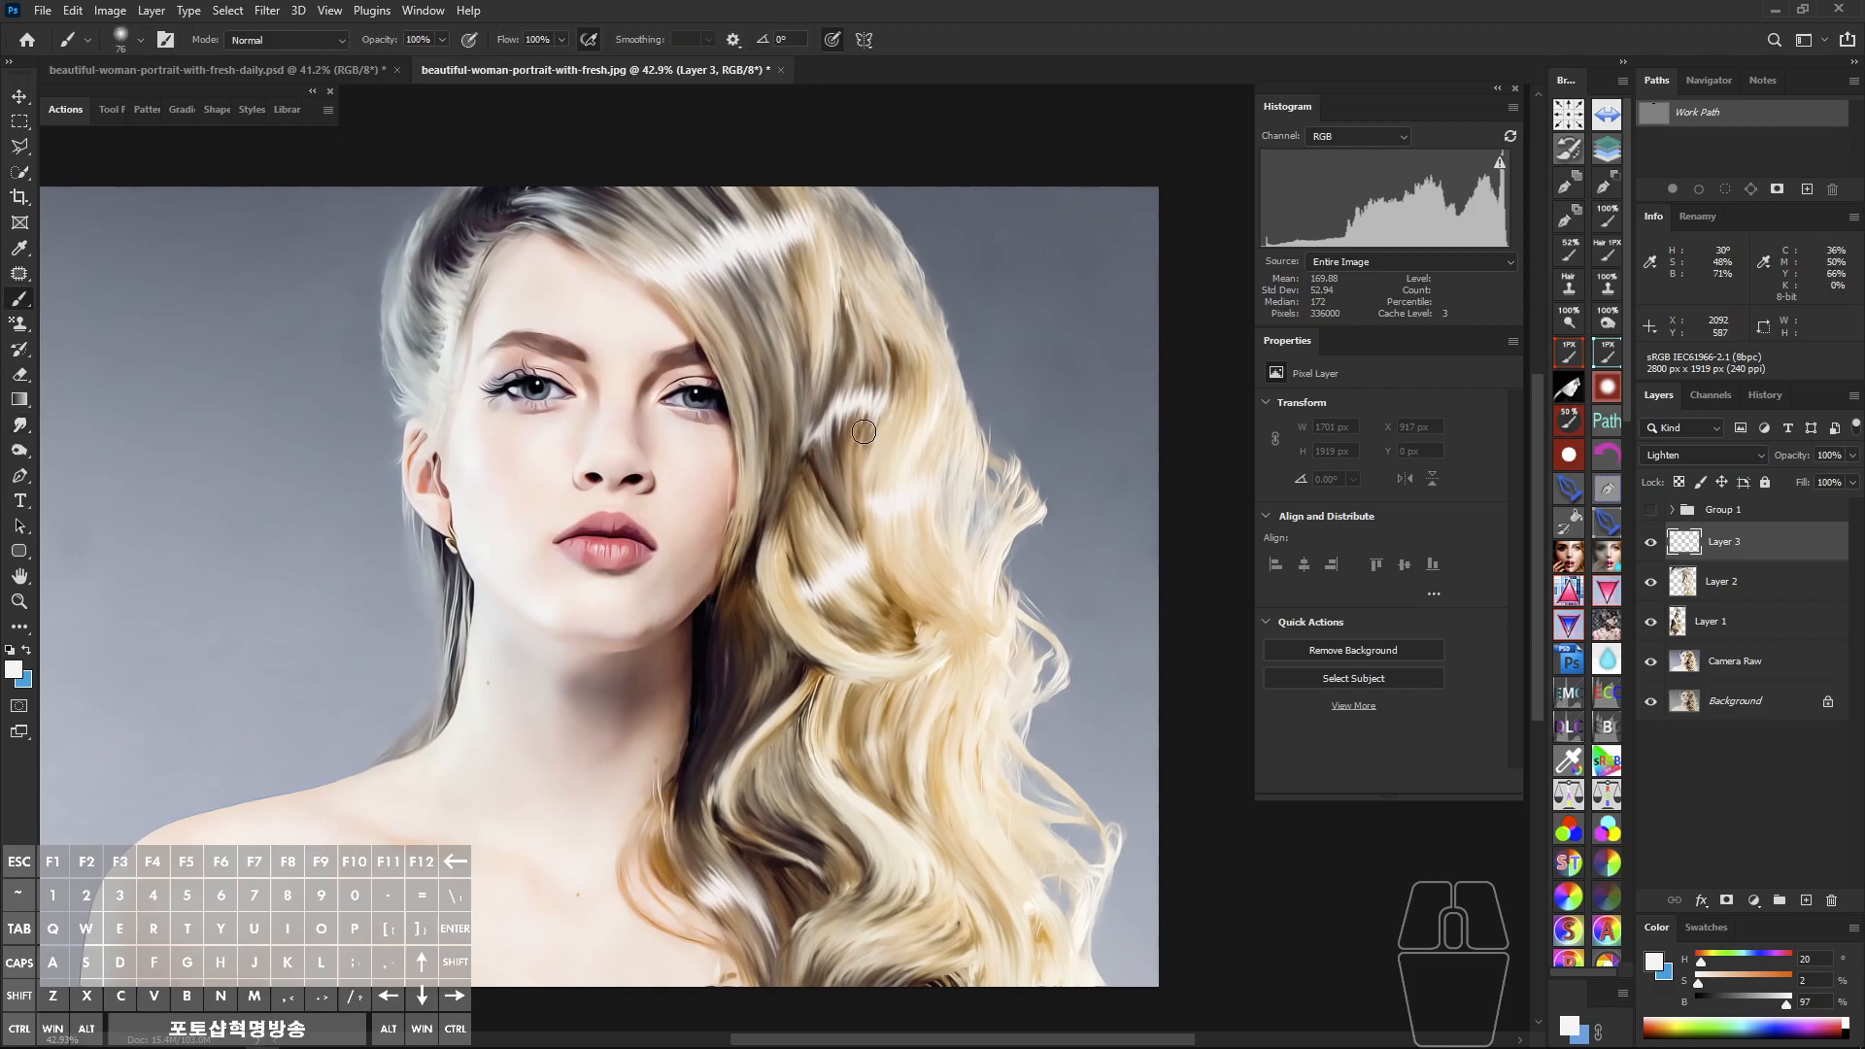
left_click(1581, 254)
key("space")
left_click(792, 330, "ctrl")
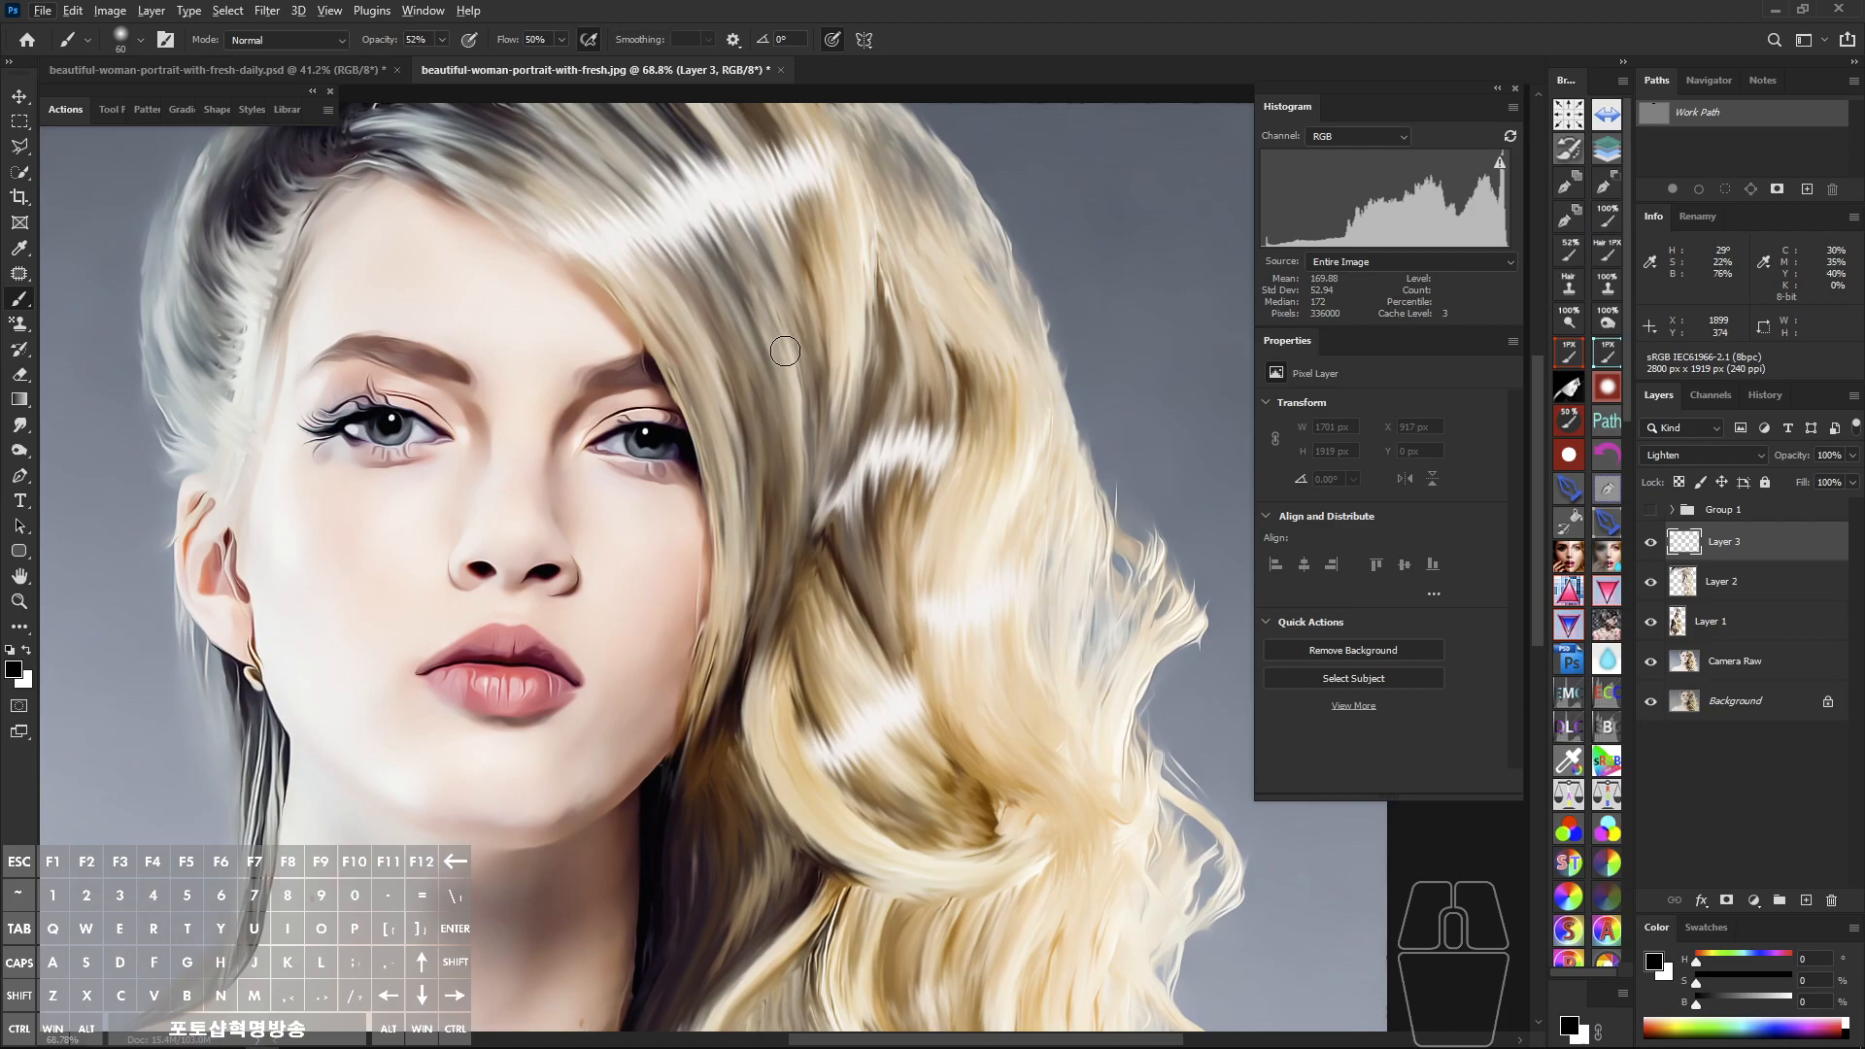
right_click(793, 344, "alt")
key("space")
mouse_move(799, 272)
left_mouse_down()
mouse_move(818, 387)
mouse_move(853, 322)
mouse_move(871, 365)
mouse_move(856, 327)
left_mouse_up()
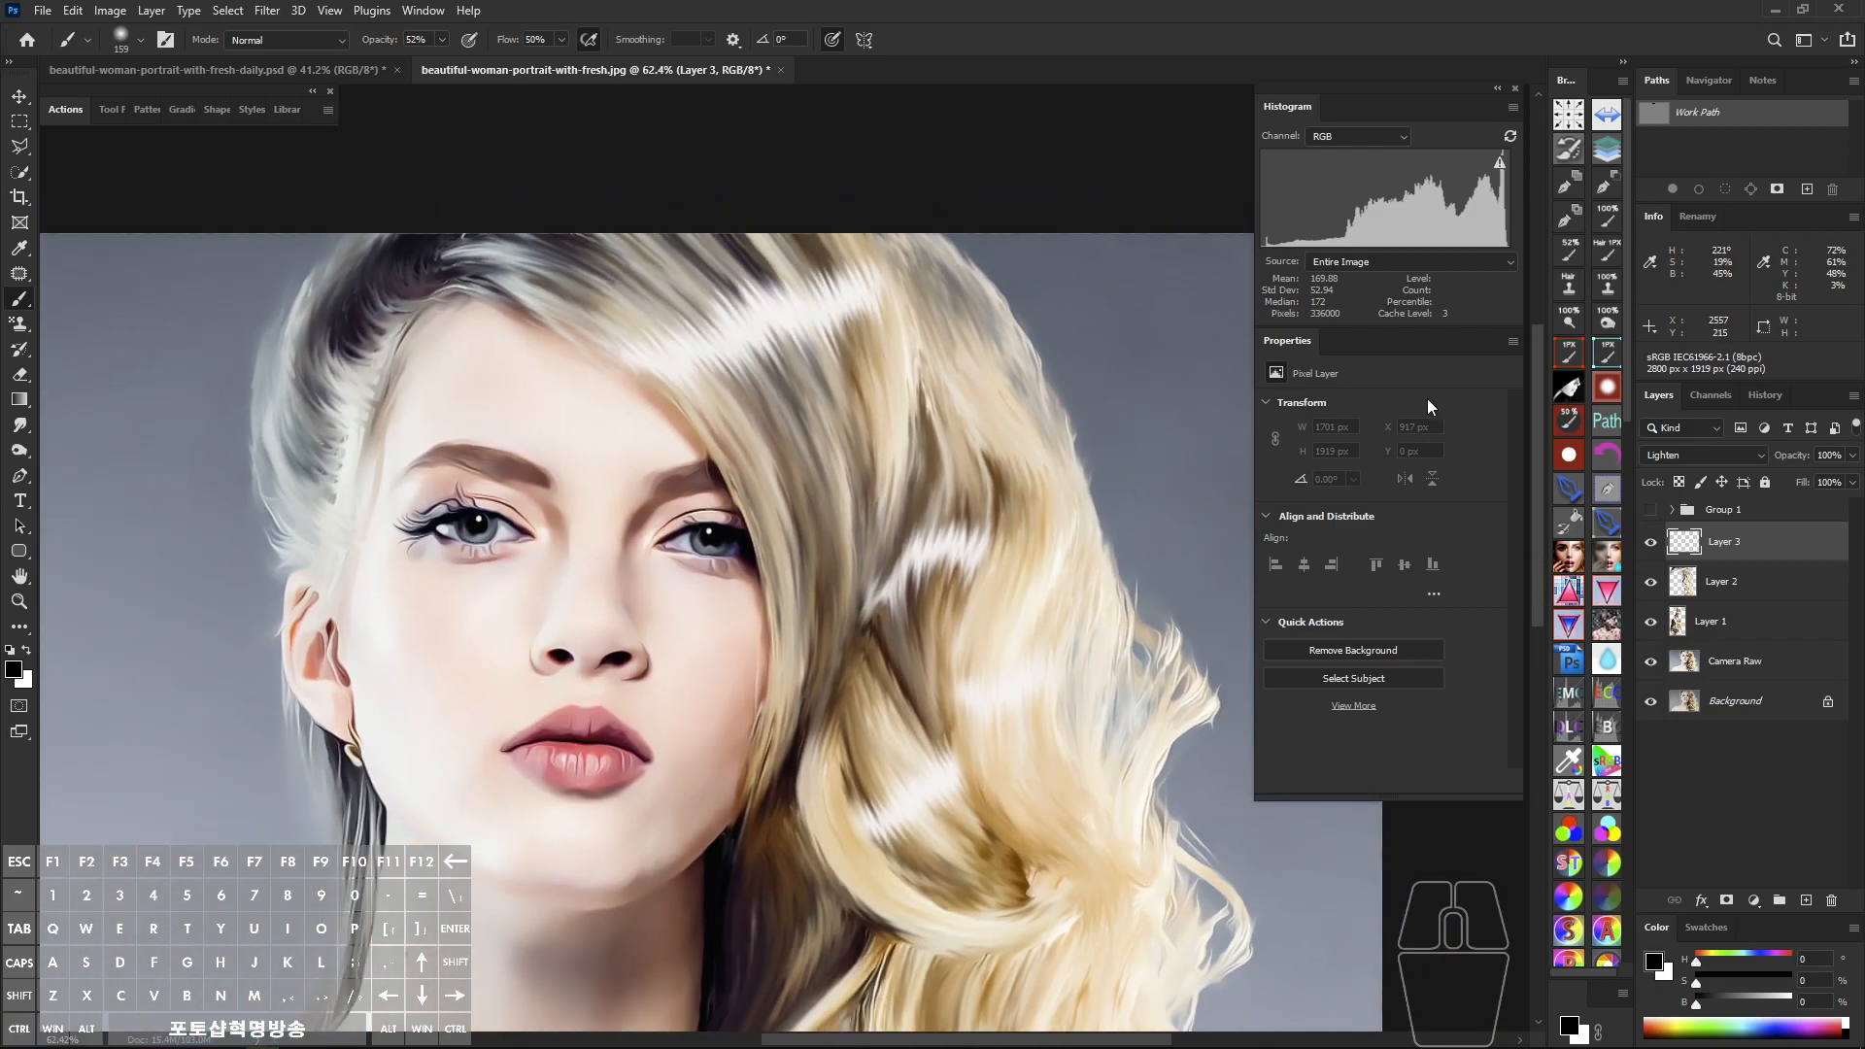
Step: Set Layer 3's blend mode to Color and sample a golden tan from the hair beside the top highlight
left_click(1721, 457)
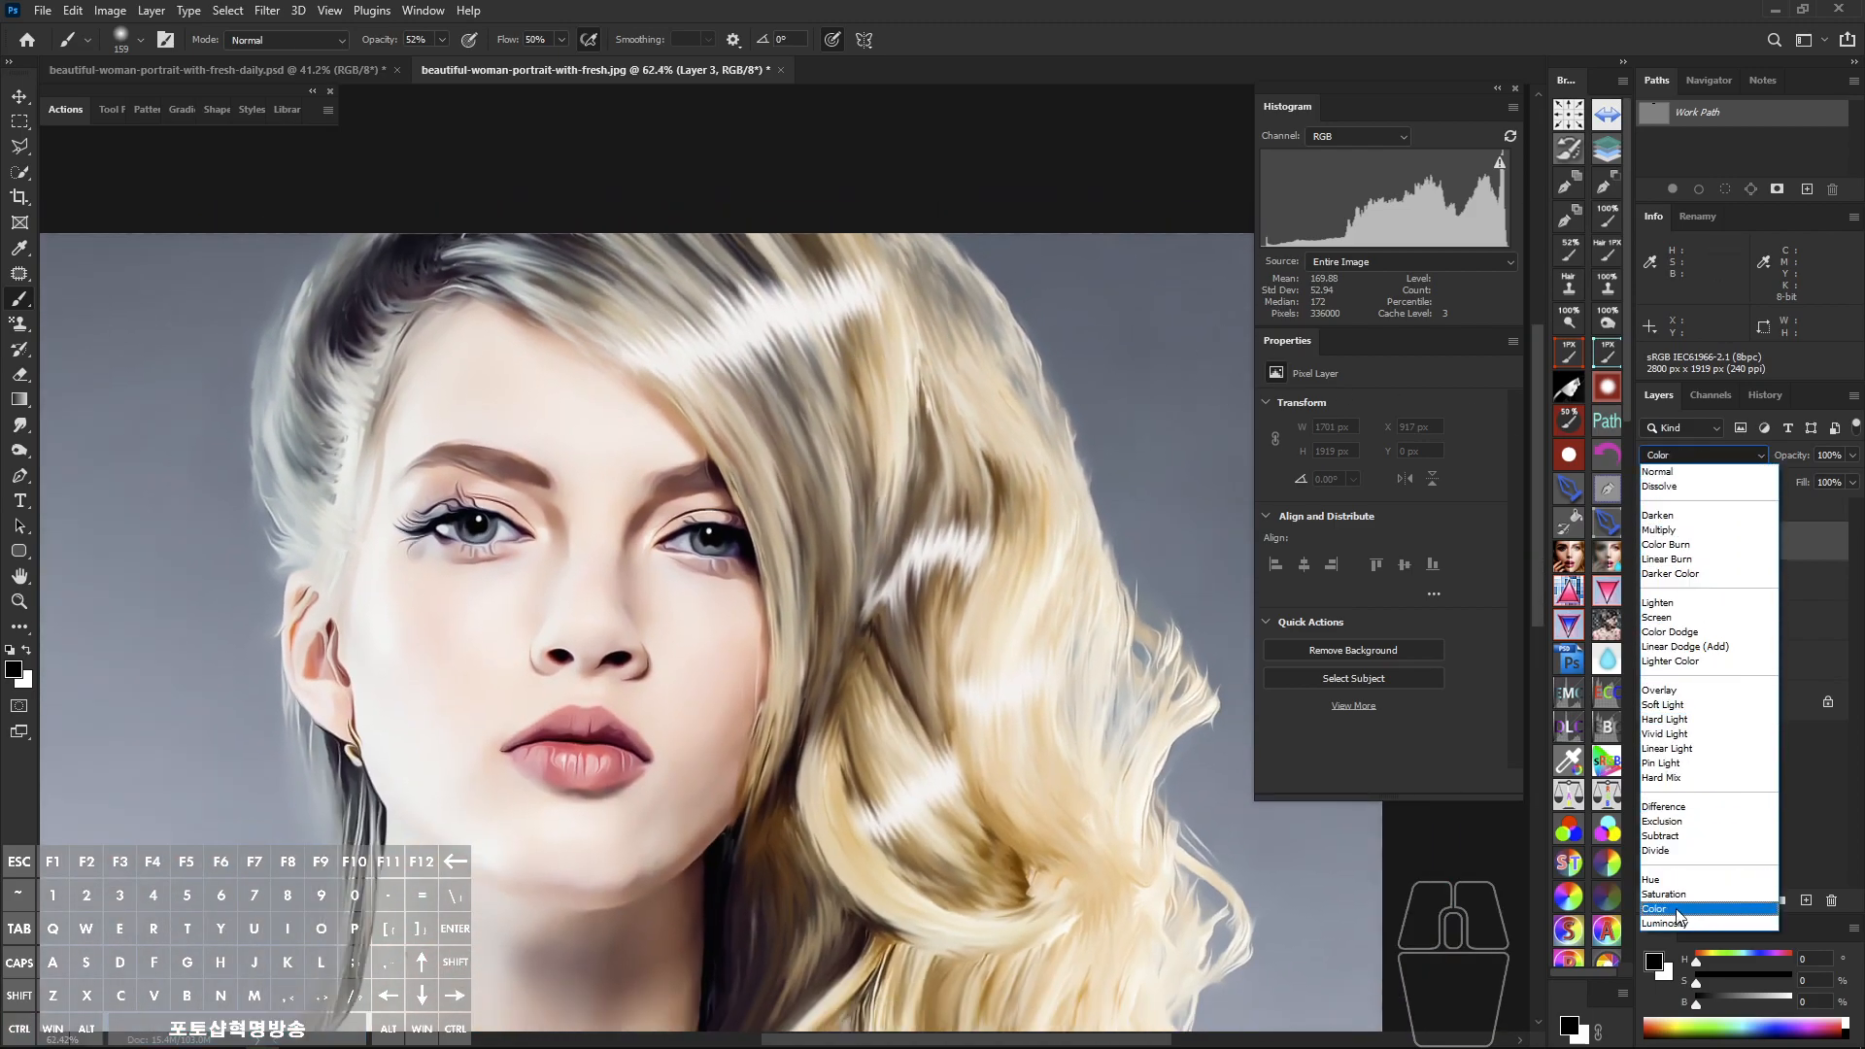
left_click(1704, 910)
left_click_drag(922, 379, 879, 407)
mouse_move(727, 338)
left_mouse_down()
mouse_move(641, 358)
mouse_move(846, 357)
left_mouse_up()
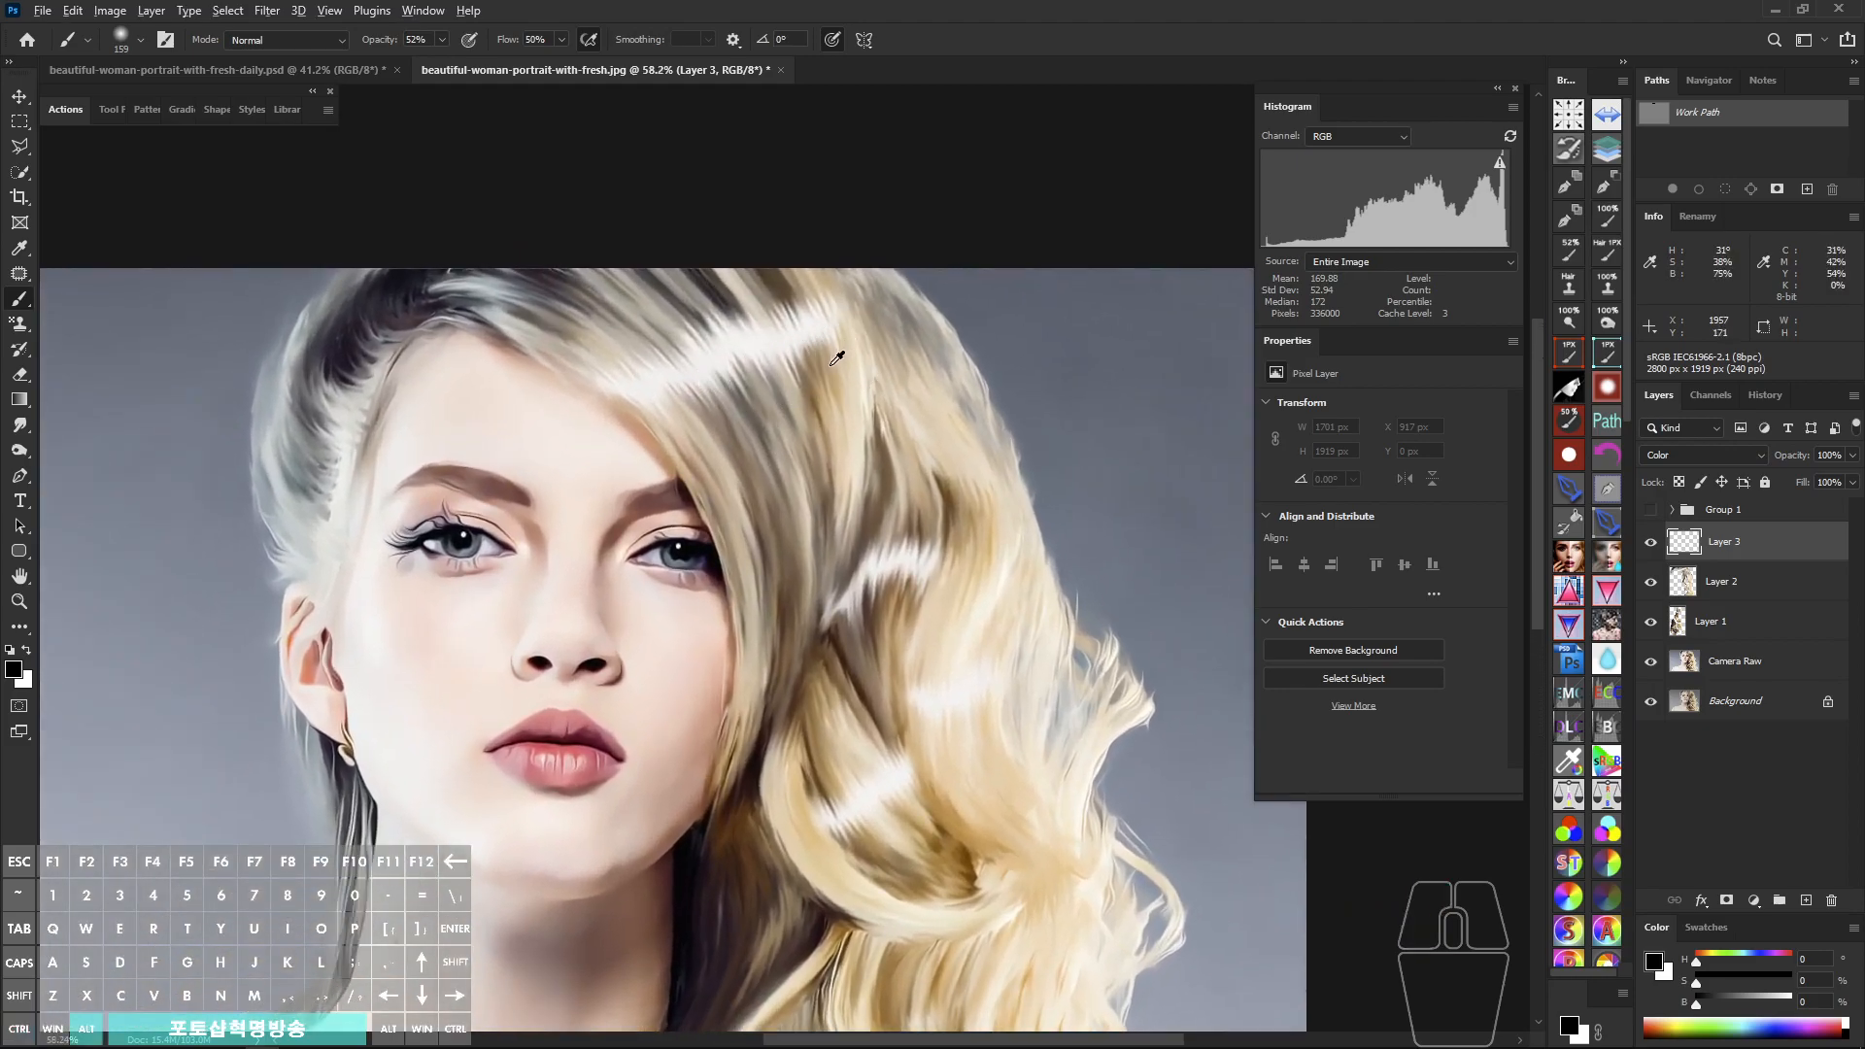
left_click(836, 359, "alt")
Step: Paint the sampled tan over the grayish hair at the crown and along the fringe
mouse_move(754, 263)
left_mouse_down()
mouse_move(674, 241)
mouse_move(680, 263)
mouse_move(657, 266)
mouse_move(688, 315)
mouse_move(525, 257)
mouse_move(597, 313)
mouse_move(488, 261)
left_mouse_up()
mouse_move(485, 276)
left_mouse_down()
mouse_move(569, 339)
mouse_move(556, 299)
left_mouse_up()
mouse_move(691, 396)
left_mouse_down()
mouse_move(774, 387)
mouse_move(796, 446)
left_mouse_up()
mouse_move(783, 447)
left_mouse_down()
mouse_move(763, 356)
mouse_move(846, 316)
mouse_move(846, 385)
mouse_move(839, 355)
left_mouse_up()
left_click_drag(730, 306, 806, 524)
mouse_move(802, 514)
left_mouse_down()
mouse_move(787, 412)
mouse_move(834, 363)
mouse_move(853, 402)
mouse_move(845, 319)
left_mouse_up()
Step: Continue painting the tan down the inner side strands toward the dark hair beside the neck
left_click_drag(845, 318, 880, 543)
mouse_move(880, 543)
left_mouse_down()
mouse_move(846, 451)
mouse_move(855, 716)
left_mouse_up()
mouse_move(758, 638)
left_mouse_down()
mouse_move(741, 558)
mouse_move(772, 661)
mouse_move(703, 566)
mouse_move(770, 631)
left_mouse_up()
left_click_drag(769, 631, 656, 762)
left_click_drag(655, 740, 667, 670)
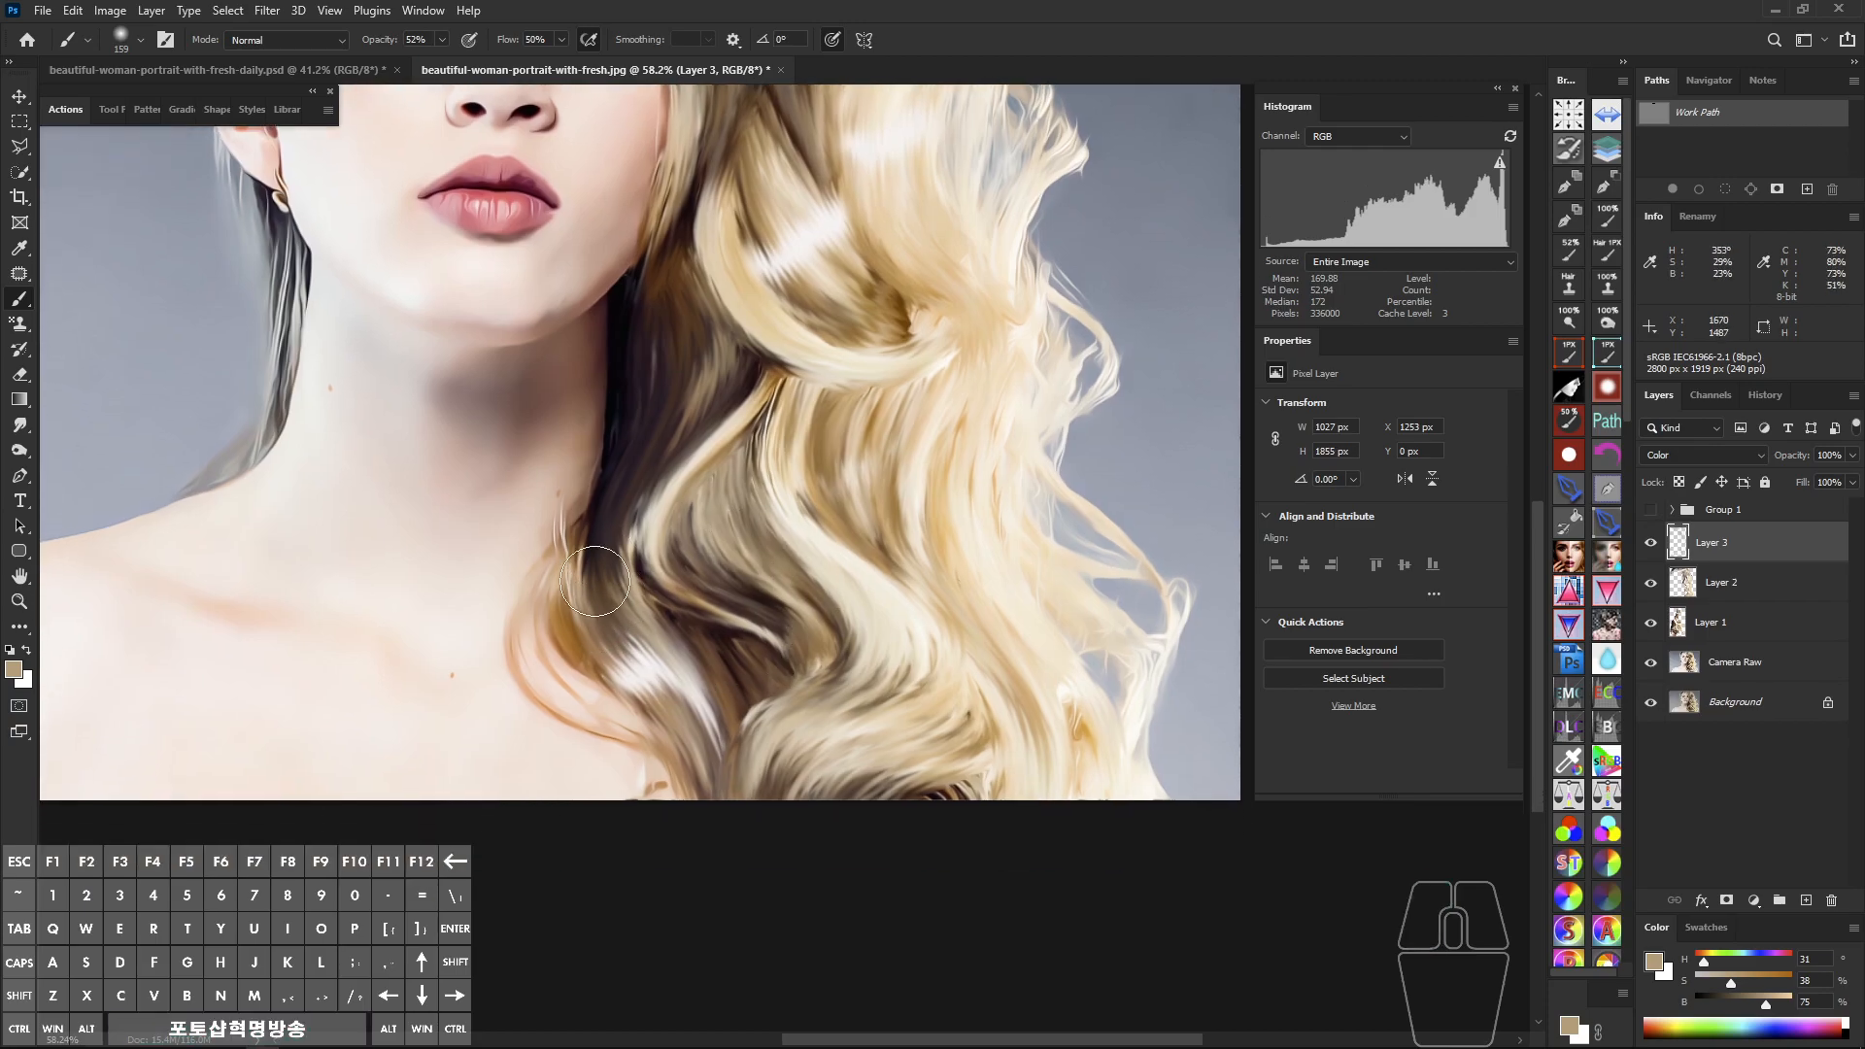
left_click_drag(596, 587, 579, 696)
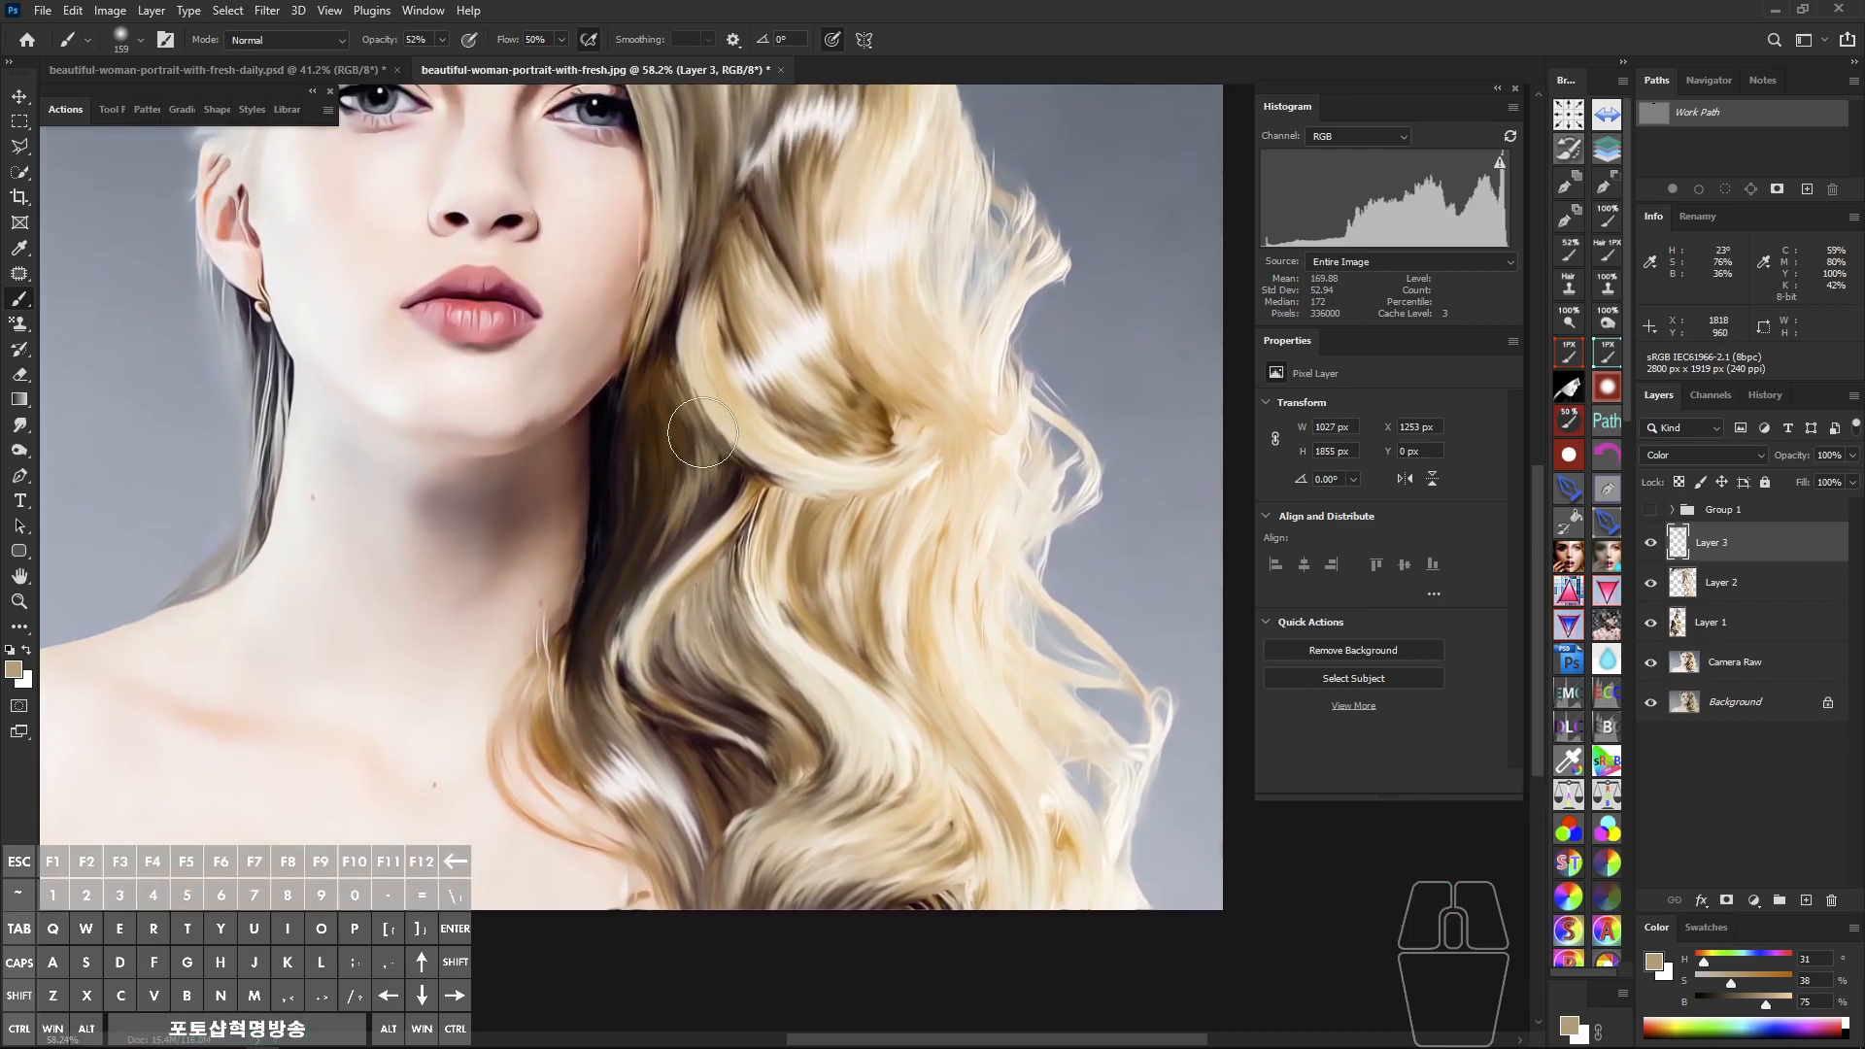
Step: Sample a lighter gold from the large curl and paint it over the brown hair beside the neck and the lower waves
left_click(720, 353, "alt")
left_click_drag(695, 370, 661, 381)
left_click_drag(668, 456, 661, 540)
left_click_drag(804, 503, 745, 453)
left_click_drag(807, 535, 807, 535)
left_click_drag(961, 786, 899, 674)
mouse_move(813, 752)
left_mouse_down()
mouse_move(842, 738)
mouse_move(753, 707)
left_mouse_up()
left_click_drag(719, 640, 741, 662)
left_click_drag(577, 593, 647, 737)
left_click_drag(627, 565, 557, 648)
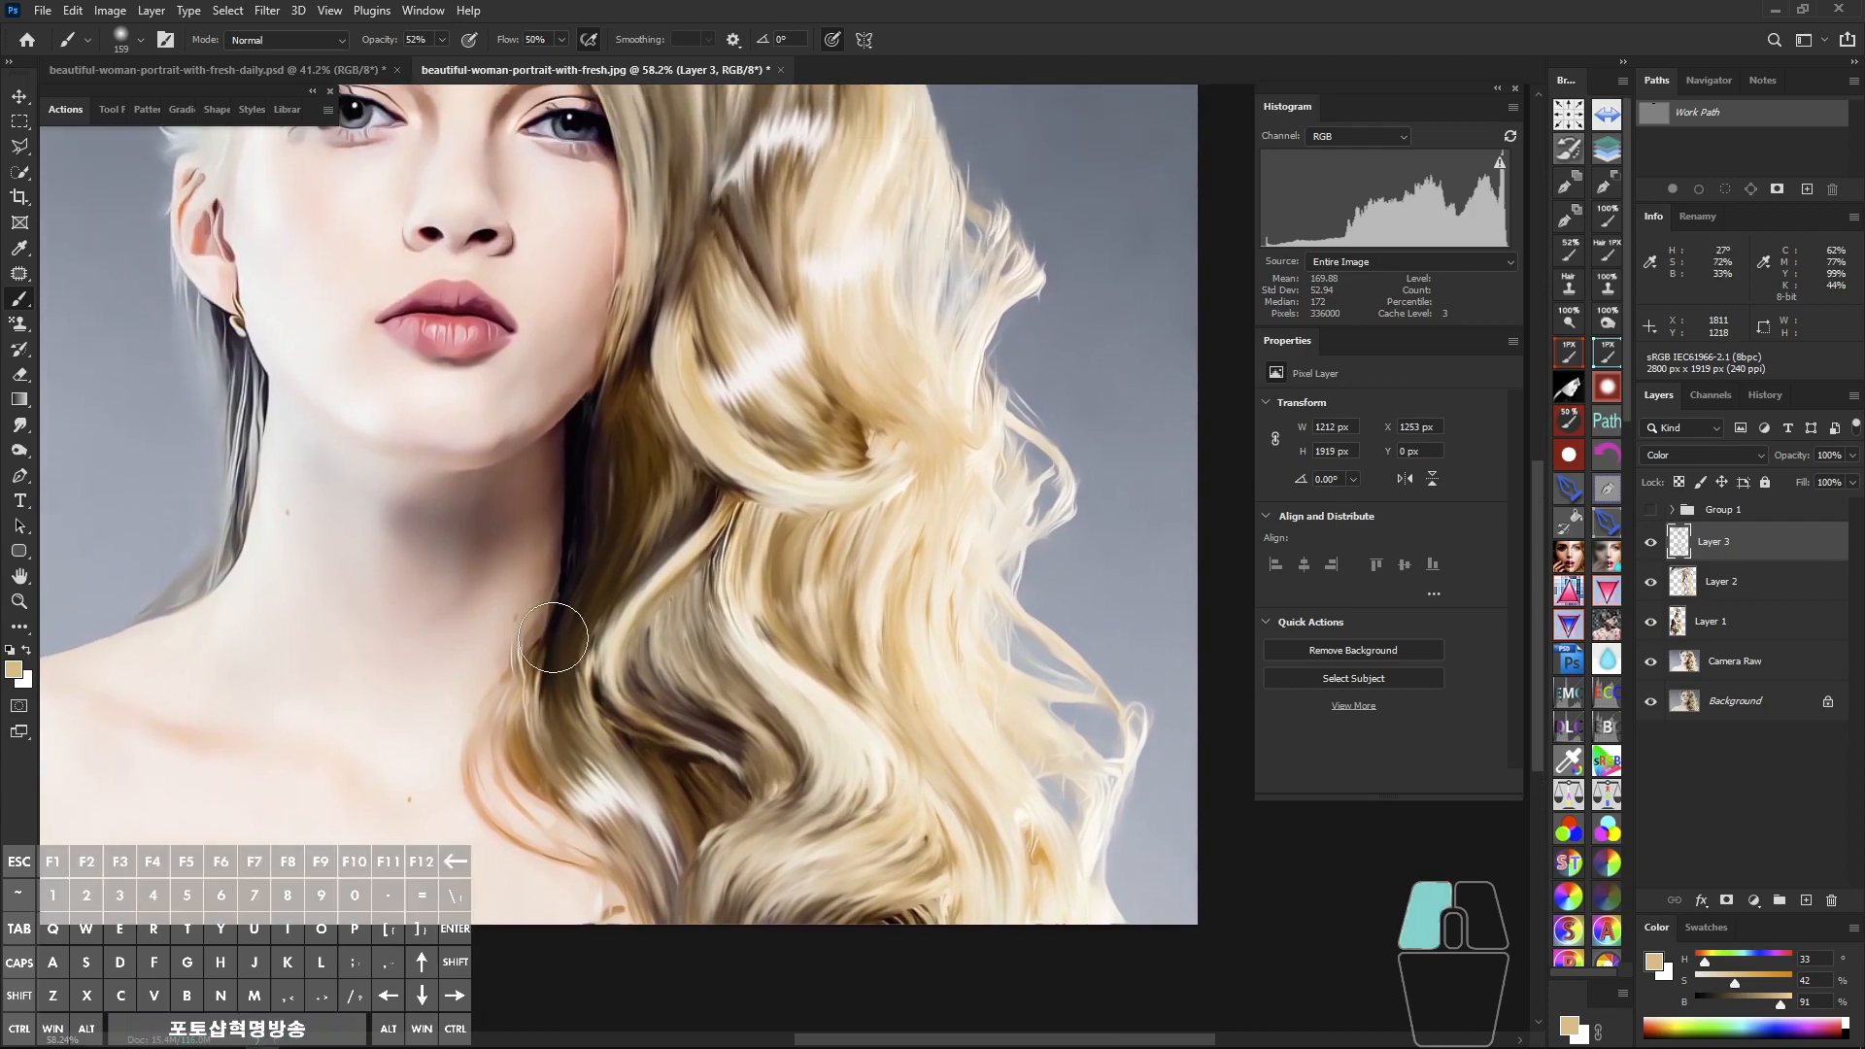
Step: Paint the gold over the gray swept-back hair beside the temple and sample a tan from the crown
left_click_drag(650, 459, 670, 708)
left_click_drag(694, 436, 811, 703)
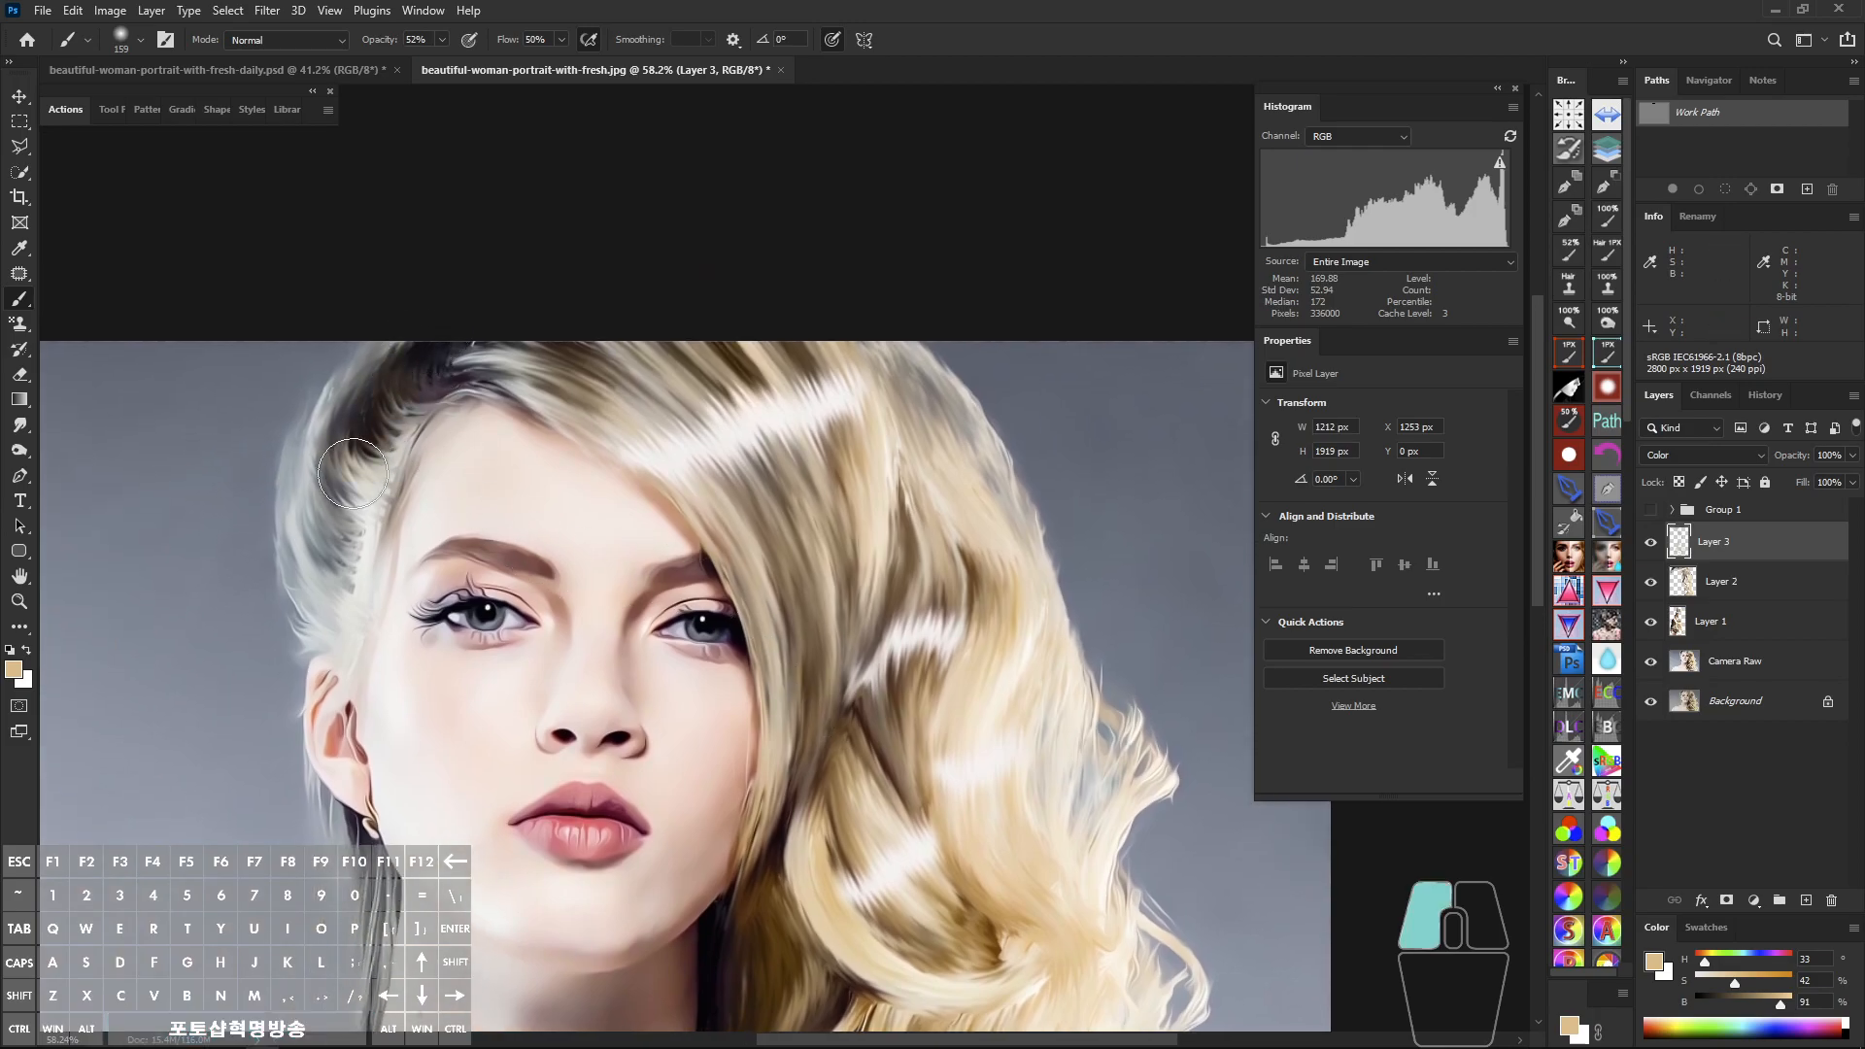
mouse_move(313, 507)
left_mouse_down()
mouse_move(385, 397)
mouse_move(417, 366)
left_mouse_up()
left_click_drag(831, 396, 687, 393)
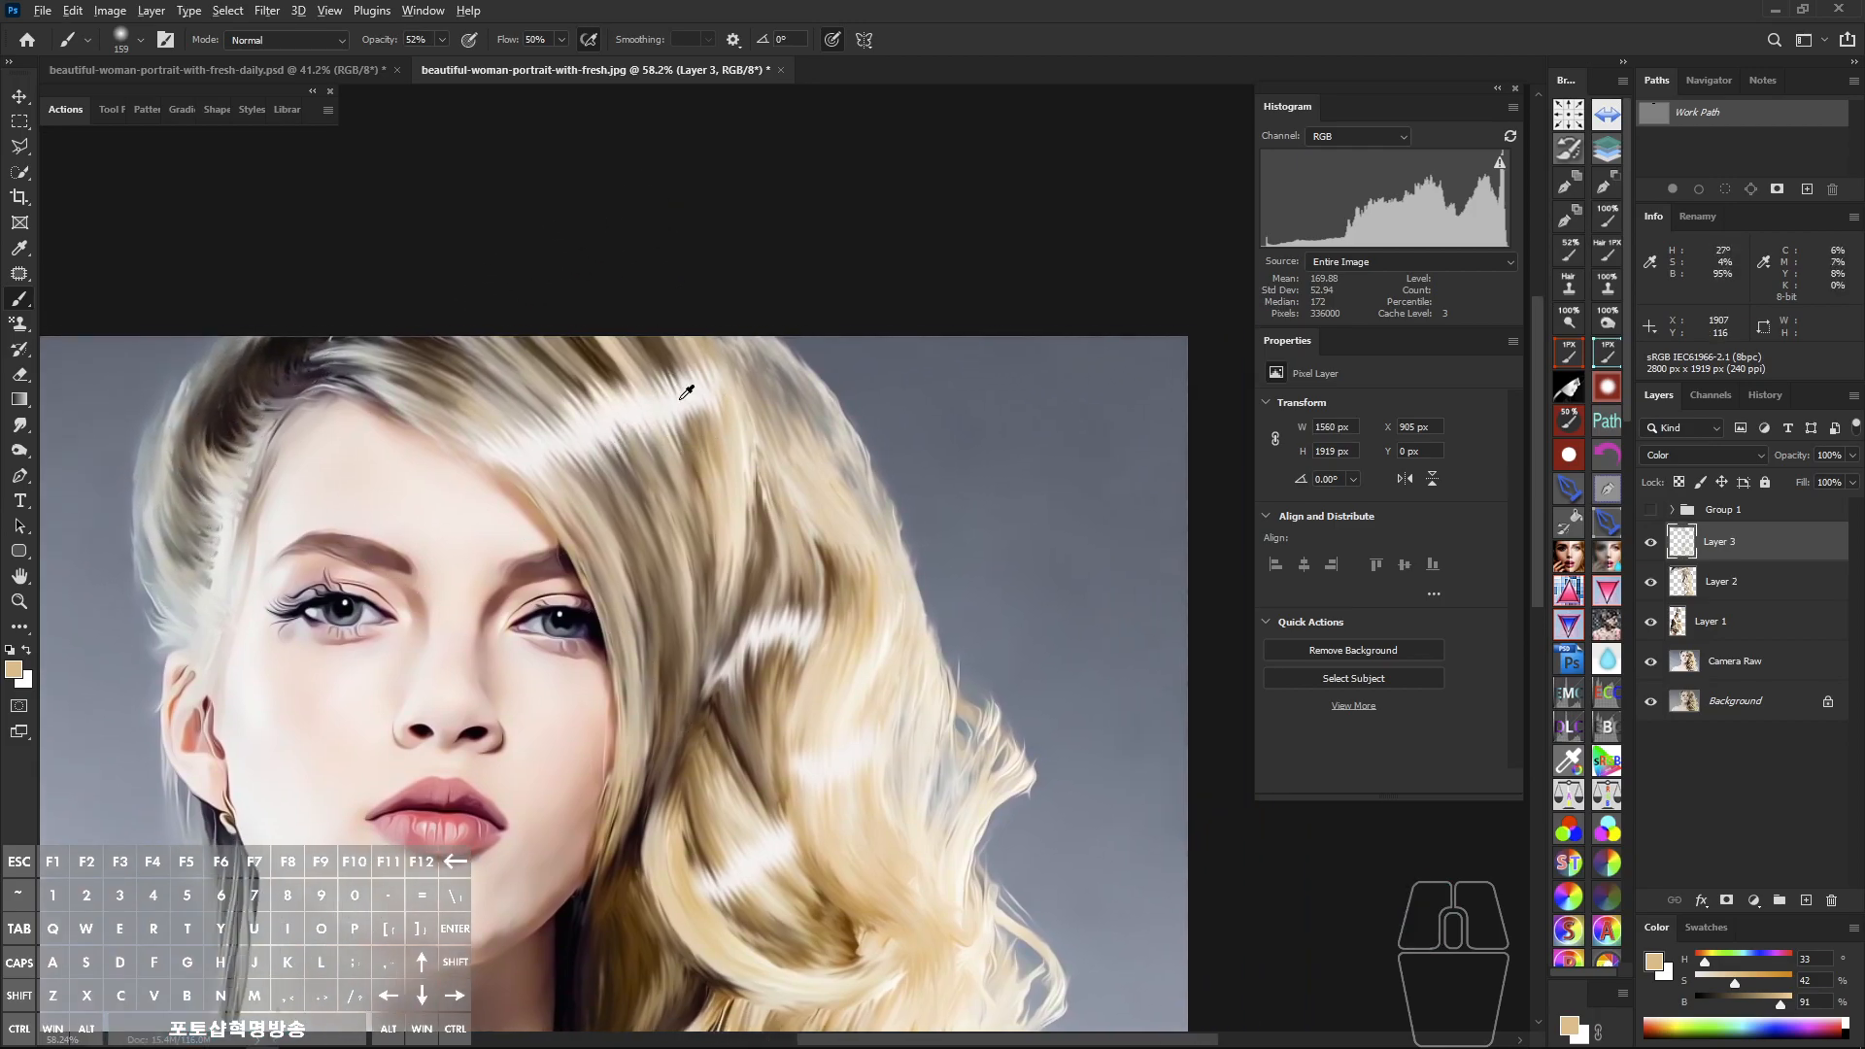
left_click(675, 350, "alt")
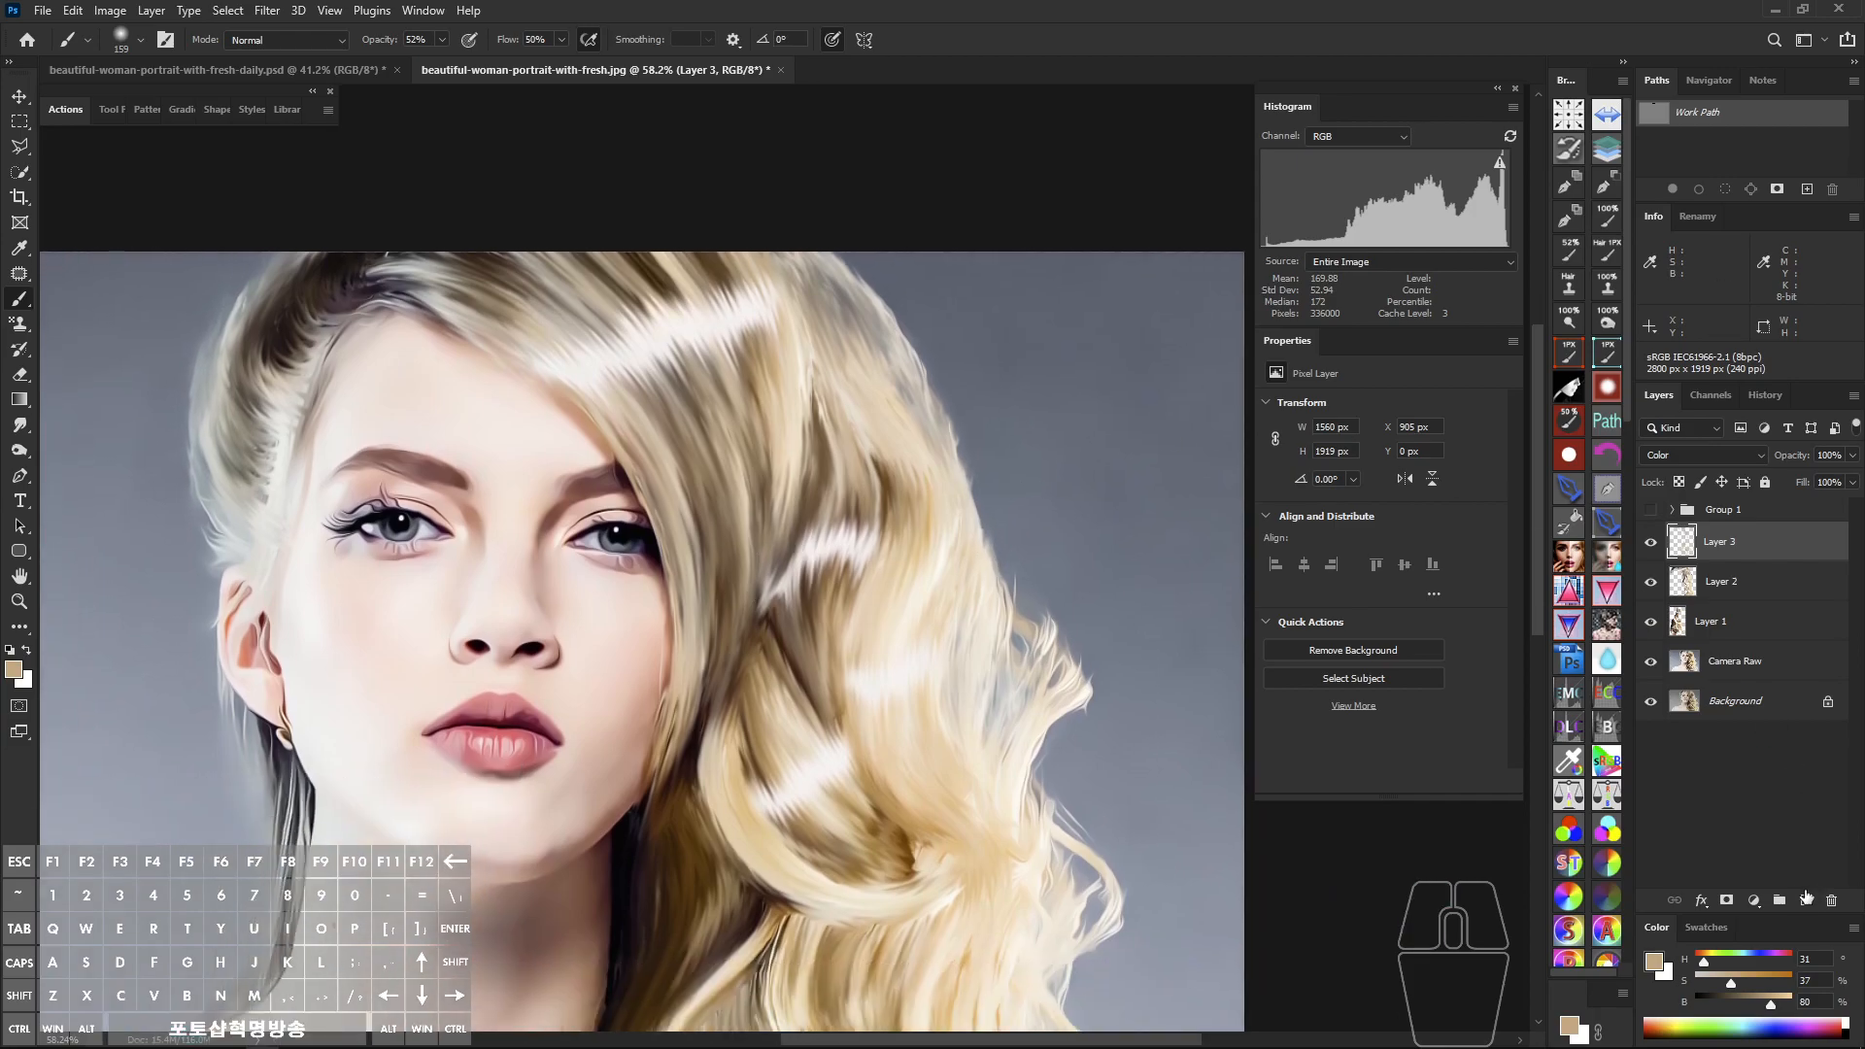
Step: Add another new layer above Layer 3 and set its blend mode to Lighten
left_click(1805, 900)
left_click(1705, 455)
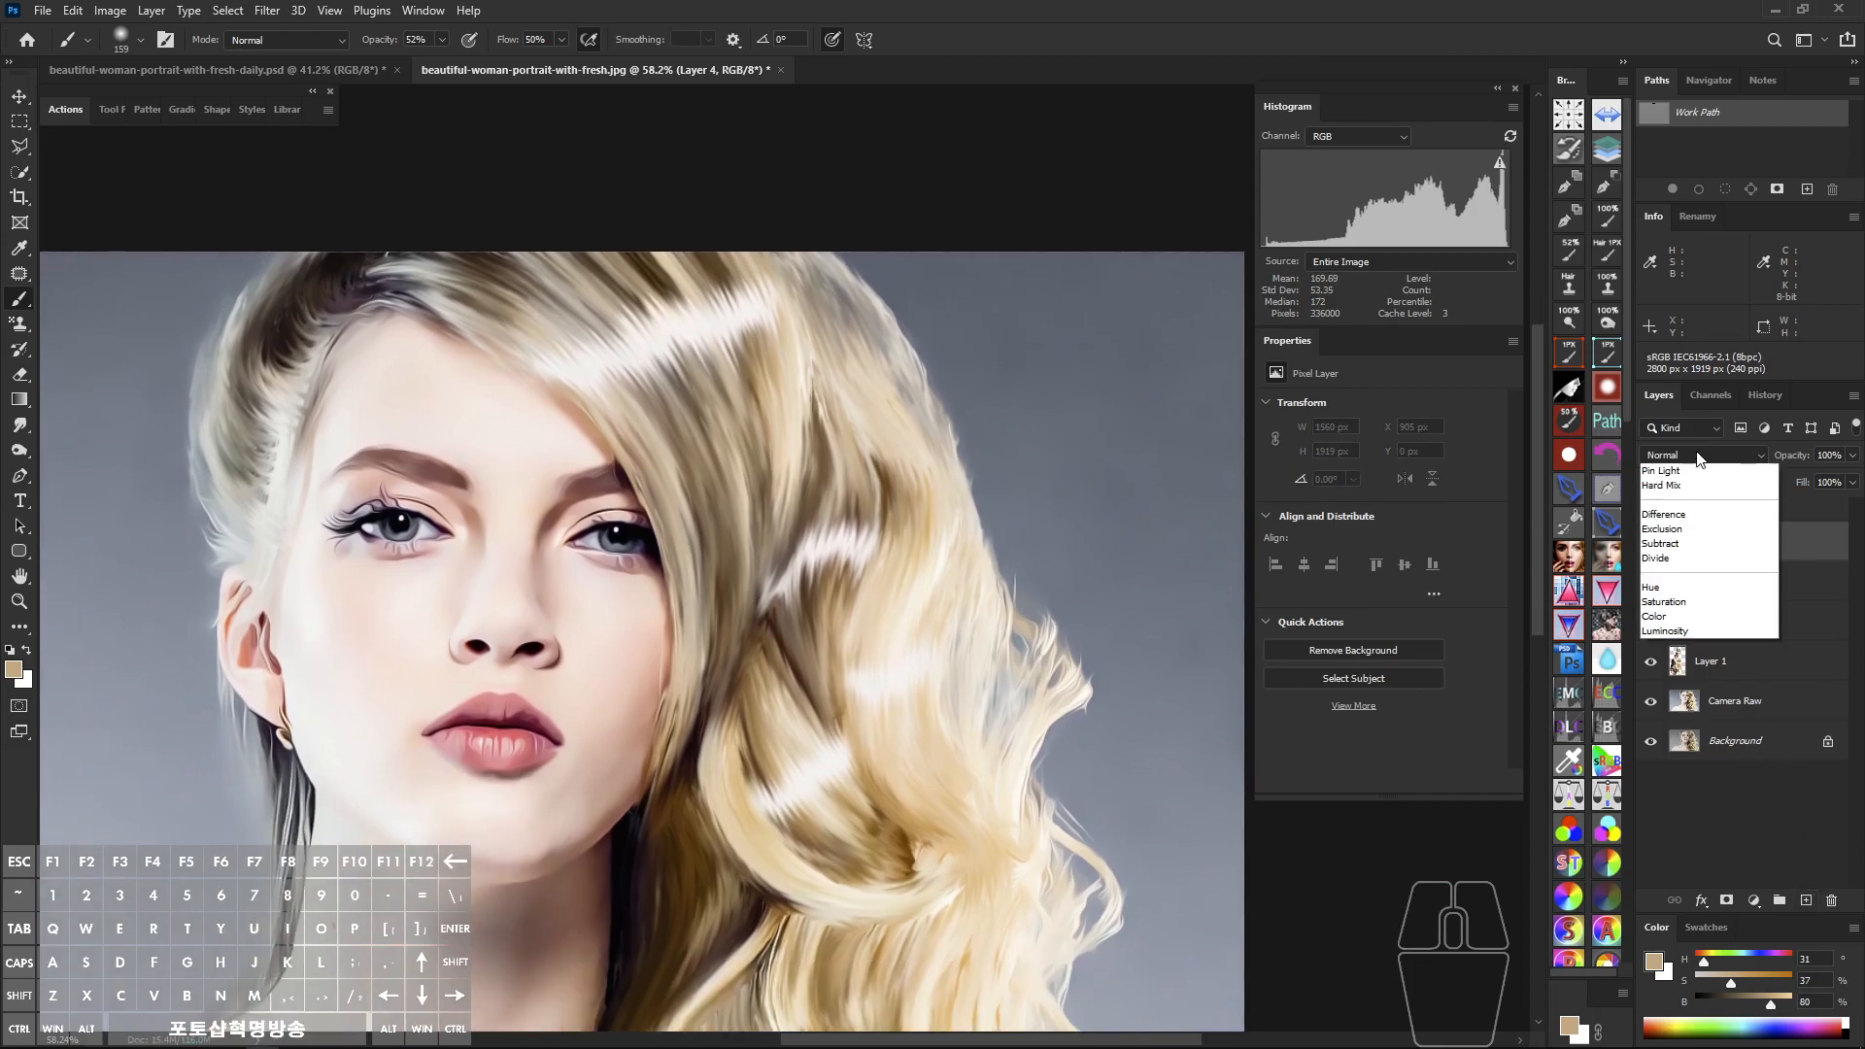
left_click(1704, 600)
Step: Sample pale cream tones from the outer hair and paint them over the dark strands above the middle highlight
left_click_drag(882, 480, 903, 687)
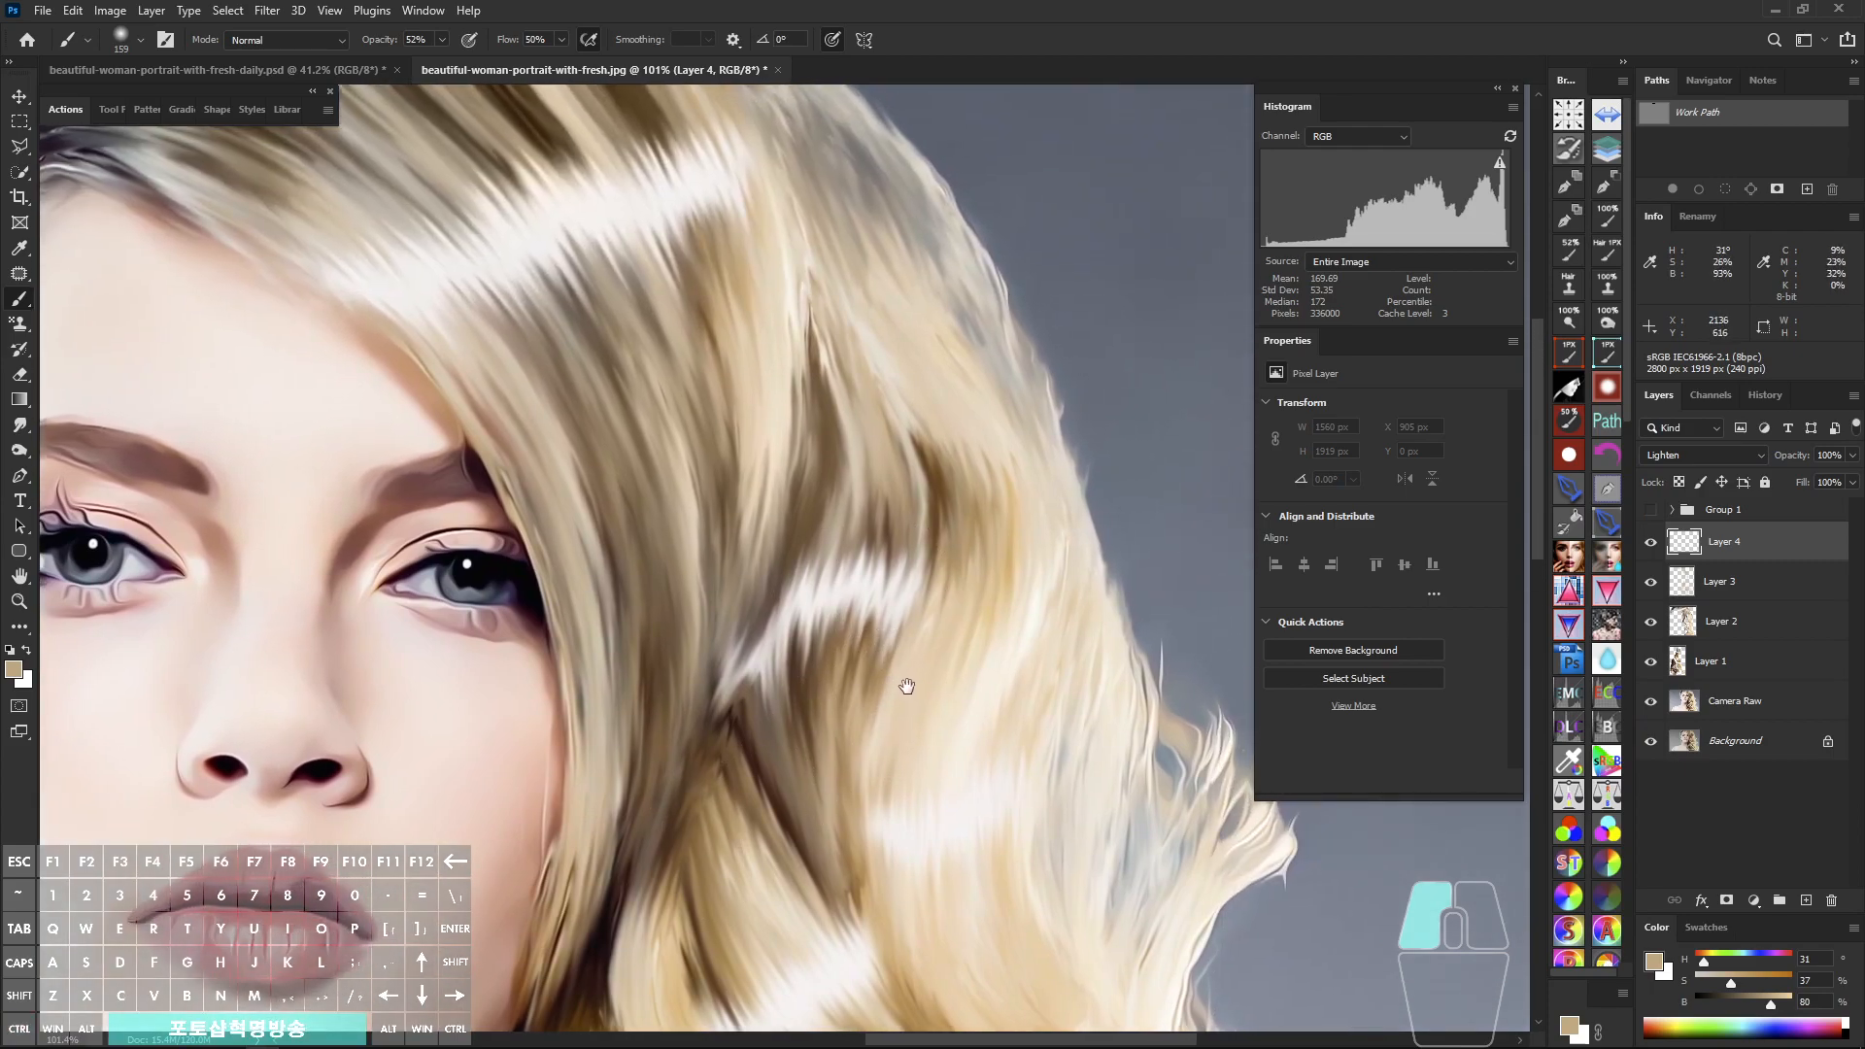
left_click(933, 411, "alt")
left_click_drag(916, 444, 939, 544)
mouse_move(830, 335)
left_mouse_down()
mouse_move(878, 428)
mouse_move(864, 516)
left_mouse_up()
left_click(851, 404, "alt")
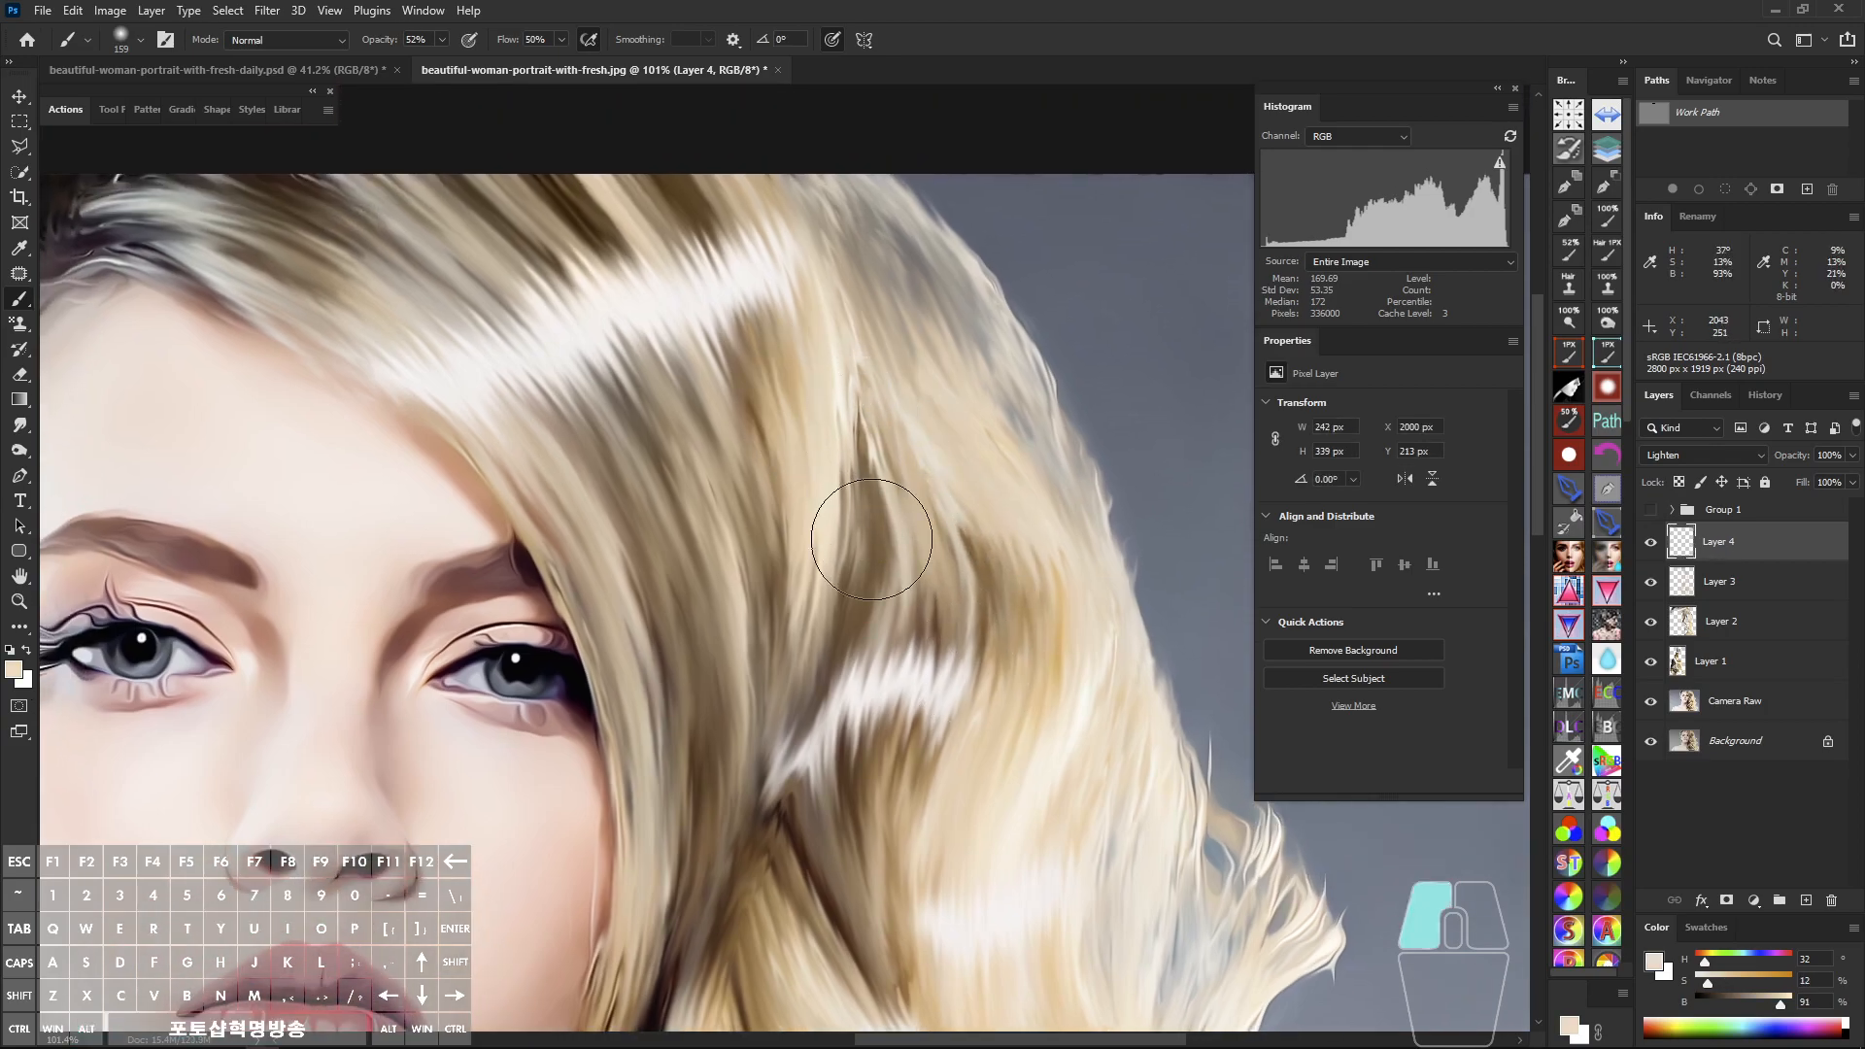
left_click_drag(851, 599, 827, 701)
left_click_drag(805, 525, 884, 694)
Step: Sample beige and taupe tones beside the top highlight and lighten the dark hair around it
left_click(647, 393, "alt")
mouse_move(611, 324)
left_mouse_down()
mouse_move(702, 437)
mouse_move(750, 432)
left_mouse_up()
left_click(817, 365, "alt")
mouse_move(727, 330)
left_mouse_down()
mouse_move(791, 423)
mouse_move(824, 522)
left_mouse_up()
left_click(611, 369, "alt")
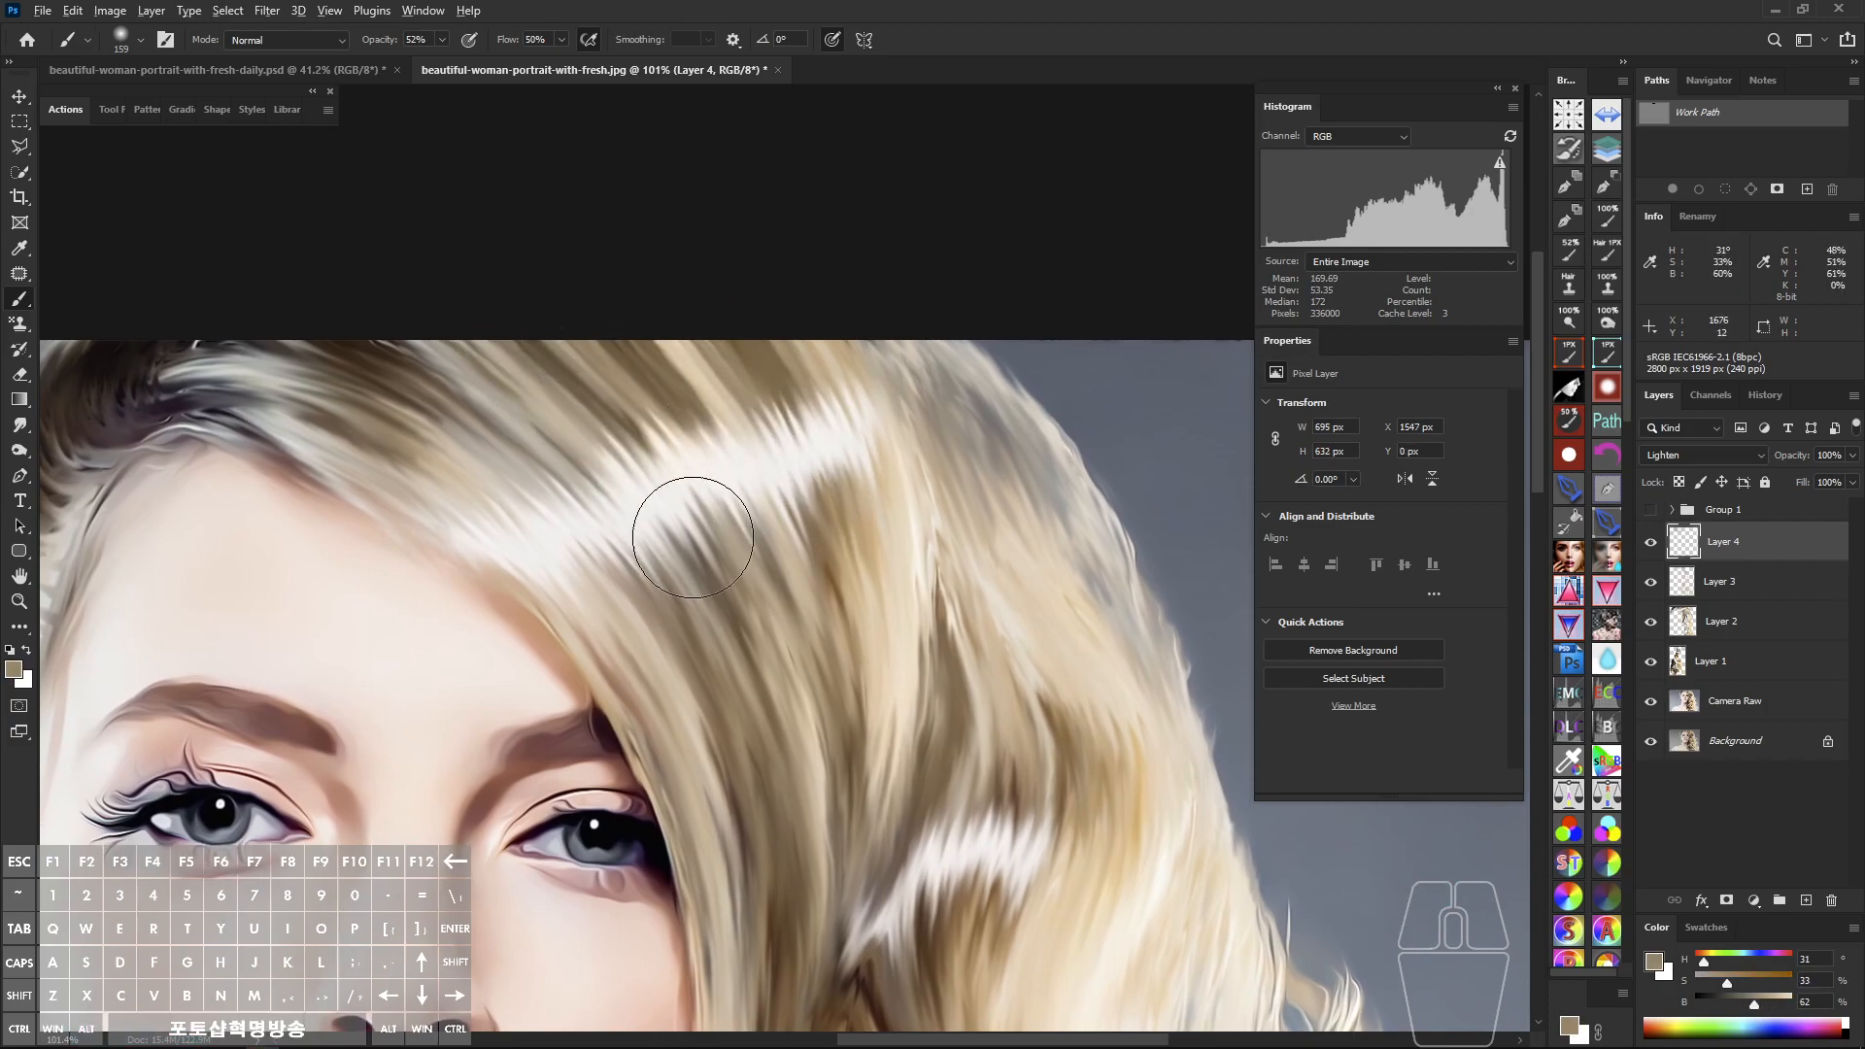
left_click_drag(753, 606, 706, 478)
left_click_drag(725, 575, 695, 465)
left_click_drag(776, 462, 758, 408)
Step: Resample nearby hair tones and paint over the dark strands of the swept fringe, down beside the cheek
left_click(756, 386, "alt")
left_click_drag(797, 513, 797, 437)
left_click(740, 414, "alt")
left_click_drag(619, 283, 723, 467)
left_click_drag(735, 550, 736, 401)
left_click(737, 399, "alt")
left_click_drag(719, 326, 723, 624)
left_click_drag(723, 447, 738, 535)
mouse_move(754, 534)
left_mouse_down()
mouse_move(754, 417)
mouse_move(694, 718)
left_mouse_up()
left_click(753, 417, "alt")
left_click_drag(767, 630, 650, 651)
Step: Sample light tan beside the middle highlight and paint over the dark strands around it and inside the large curl
left_click(844, 480, "alt")
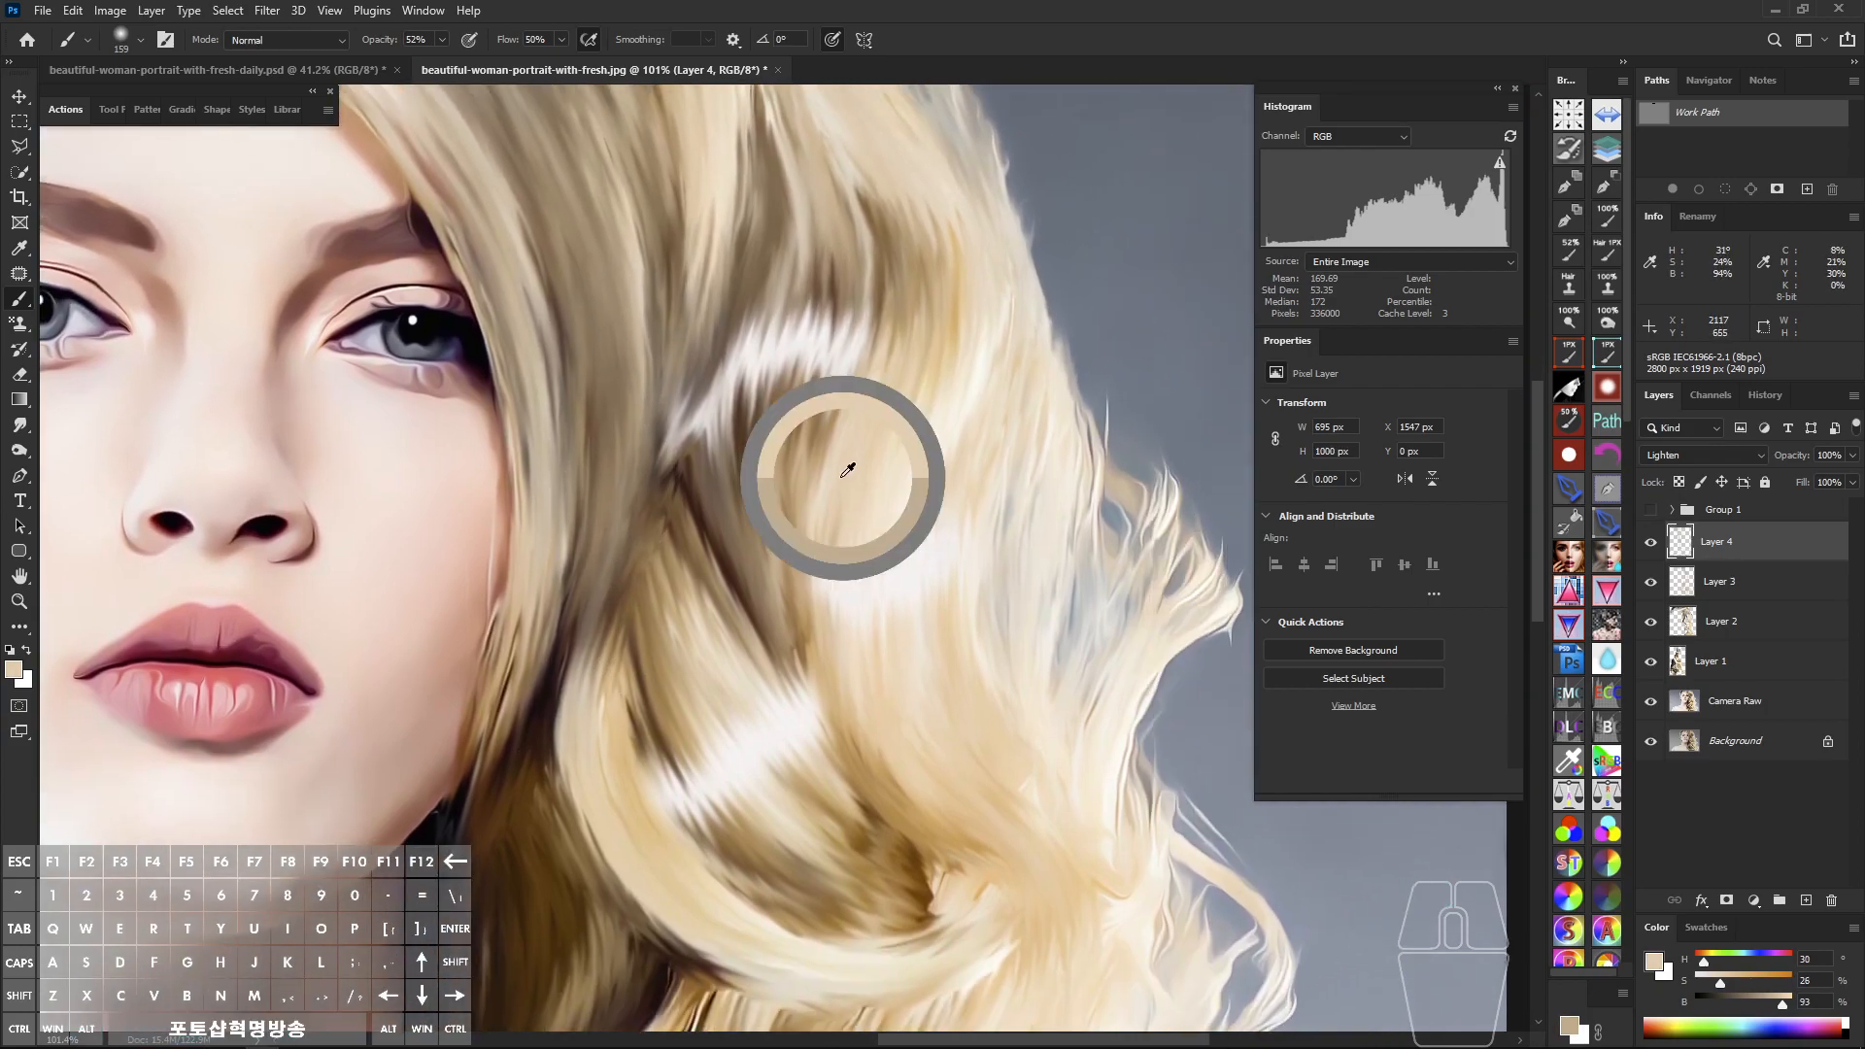
left_click_drag(773, 454, 771, 585)
left_click_drag(830, 309, 822, 491)
left_click(802, 335, "alt")
left_click(721, 390, "alt")
mouse_move(755, 289)
left_mouse_down()
mouse_move(768, 475)
mouse_move(728, 456)
left_mouse_up()
left_click(724, 357, "alt")
mouse_move(650, 358)
left_mouse_down()
mouse_move(653, 544)
mouse_move(806, 729)
left_mouse_up()
left_click(724, 546, "alt")
Step: Sample hair tones near the parting and lighten the dark crown strands along the forehead hairline
mouse_move(661, 422)
left_mouse_down()
mouse_move(721, 505)
mouse_move(756, 519)
left_mouse_up()
left_click(623, 329, "alt")
left_click_drag(584, 240, 678, 358)
left_click_drag(465, 234, 501, 300)
left_click_drag(549, 322, 752, 360)
left_click(506, 338, "alt")
left_click_drag(606, 331, 696, 411)
Step: Sample light beige from the curls and paint it over the remaining dark strands among them
mouse_move(957, 724)
left_mouse_down()
mouse_move(744, 486)
mouse_move(741, 375)
mouse_move(699, 365)
left_mouse_up()
scroll(741, 388, "down", 4)
scroll(719, 369, "up", 3)
left_click(909, 477, "alt")
left_click_drag(909, 379, 940, 457)
left_click(870, 476, "alt")
mouse_move(885, 552)
left_mouse_down()
mouse_move(871, 476)
mouse_move(839, 574)
left_mouse_up()
left_click_drag(750, 858, 911, 438)
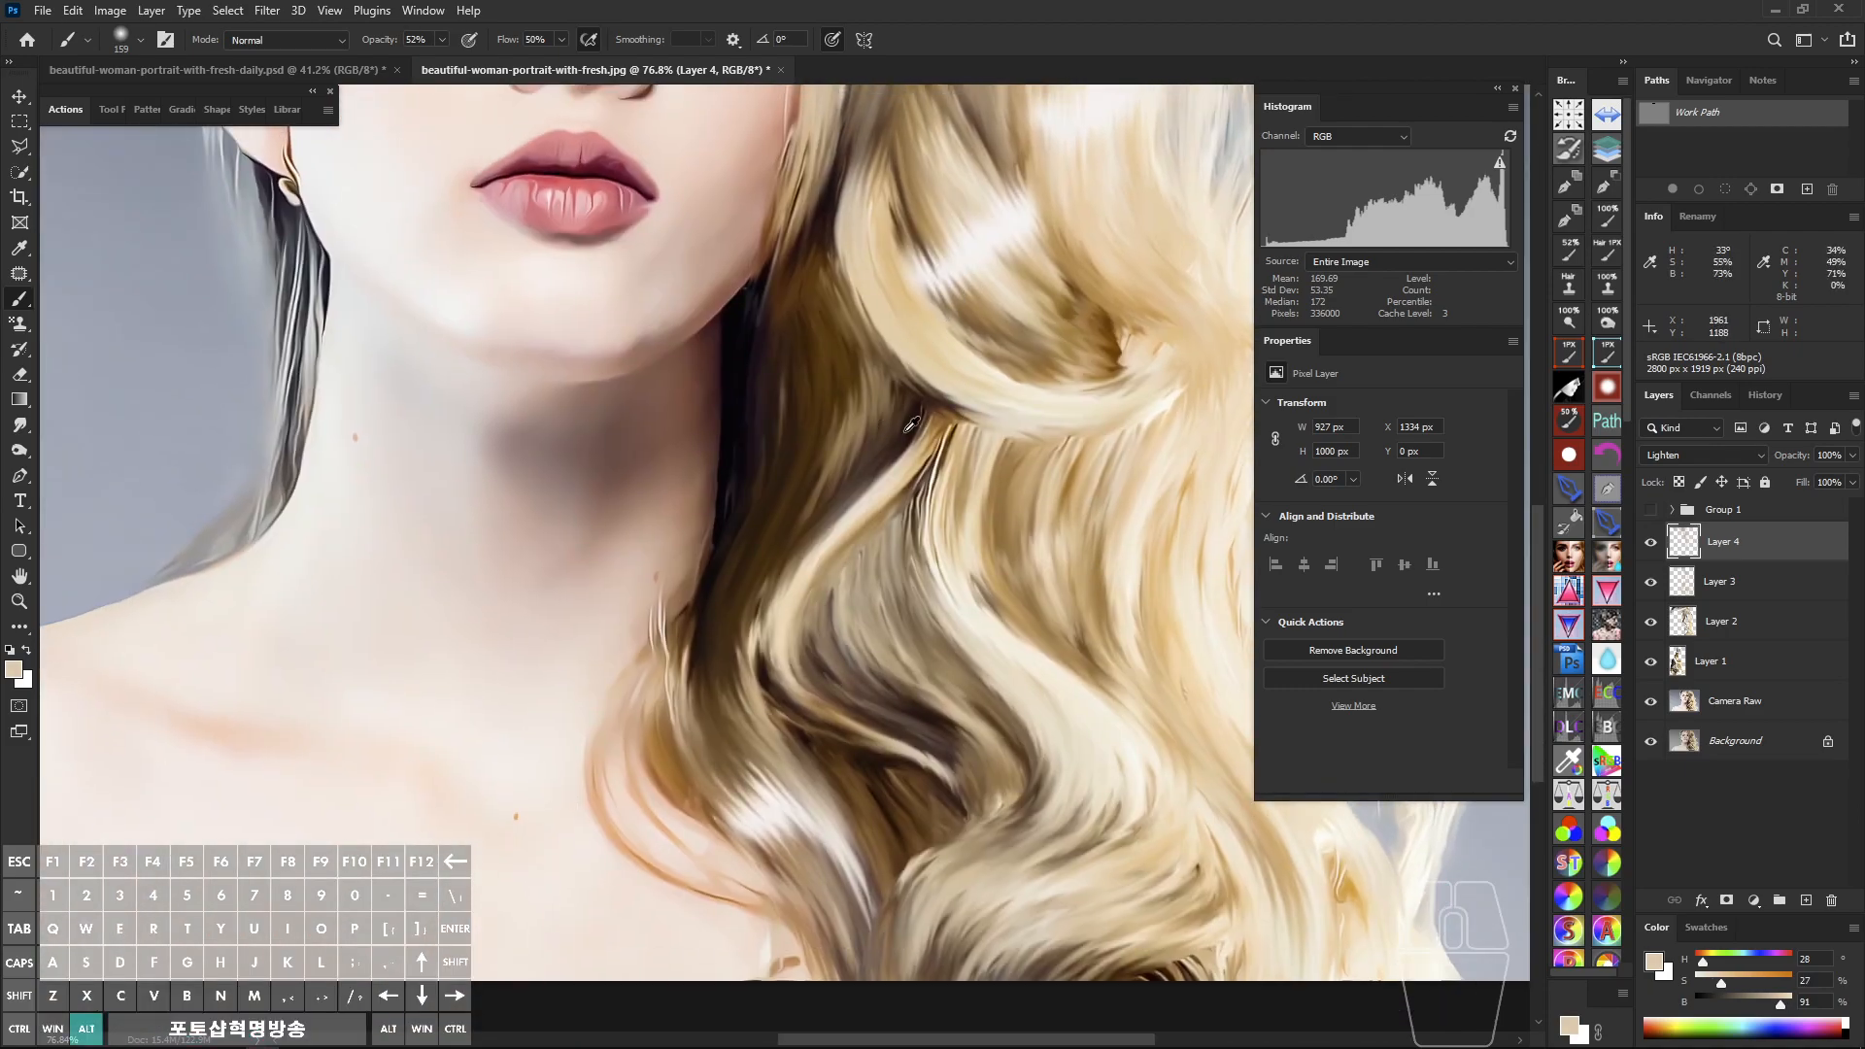
Step: Sample golden brown and neighboring tones and lighten the dark hair beside the neck below the large curl
left_click(869, 406, "alt")
left_click_drag(816, 251, 764, 515)
key("ctrl+z")
key("ctrl+z")
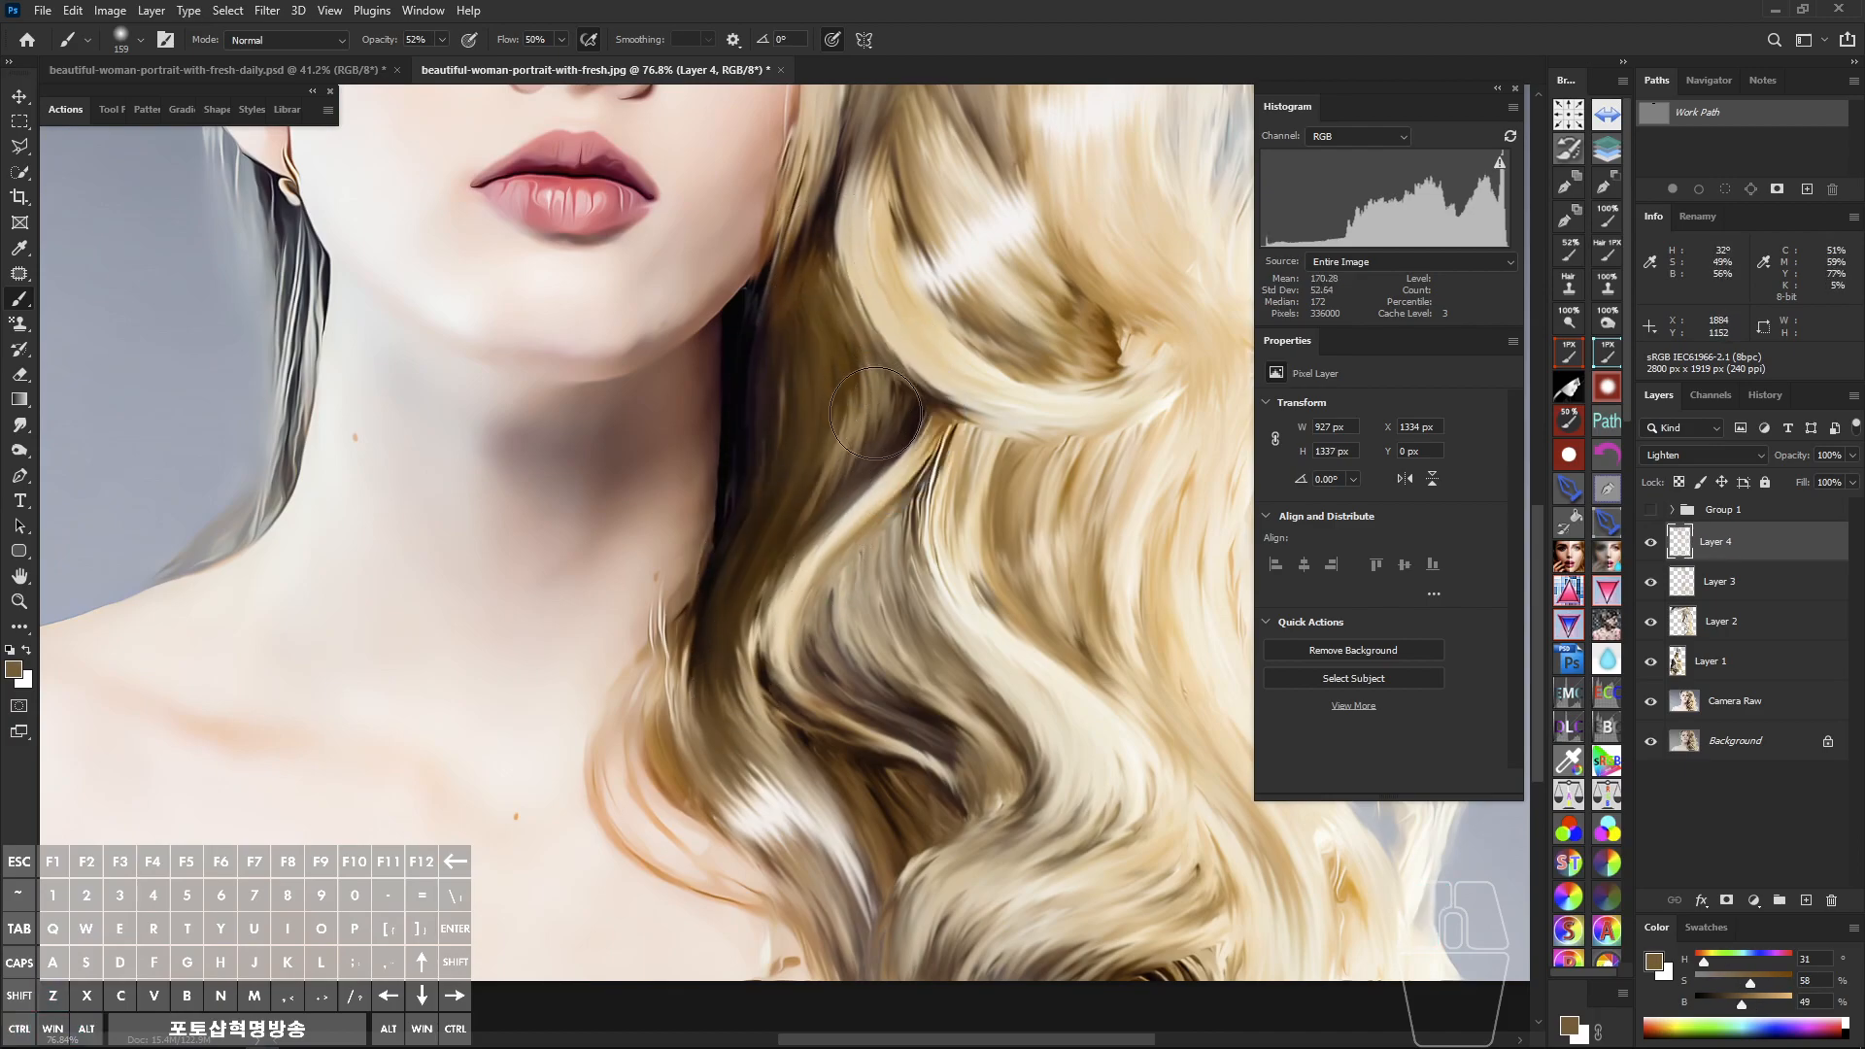
mouse_move(895, 637)
left_mouse_down()
mouse_move(667, 412)
mouse_move(716, 408)
mouse_move(778, 559)
left_mouse_up()
left_click(750, 421, "alt")
left_click(710, 386, "alt")
left_click_drag(778, 537, 865, 511)
left_click(737, 383, "alt")
mouse_move(688, 392)
left_mouse_down()
mouse_move(806, 510)
mouse_move(836, 491)
left_mouse_up()
Step: Sample grayish beige from the lower waves and paint it over the dark strands beside the shoulder
left_click(602, 358, "alt")
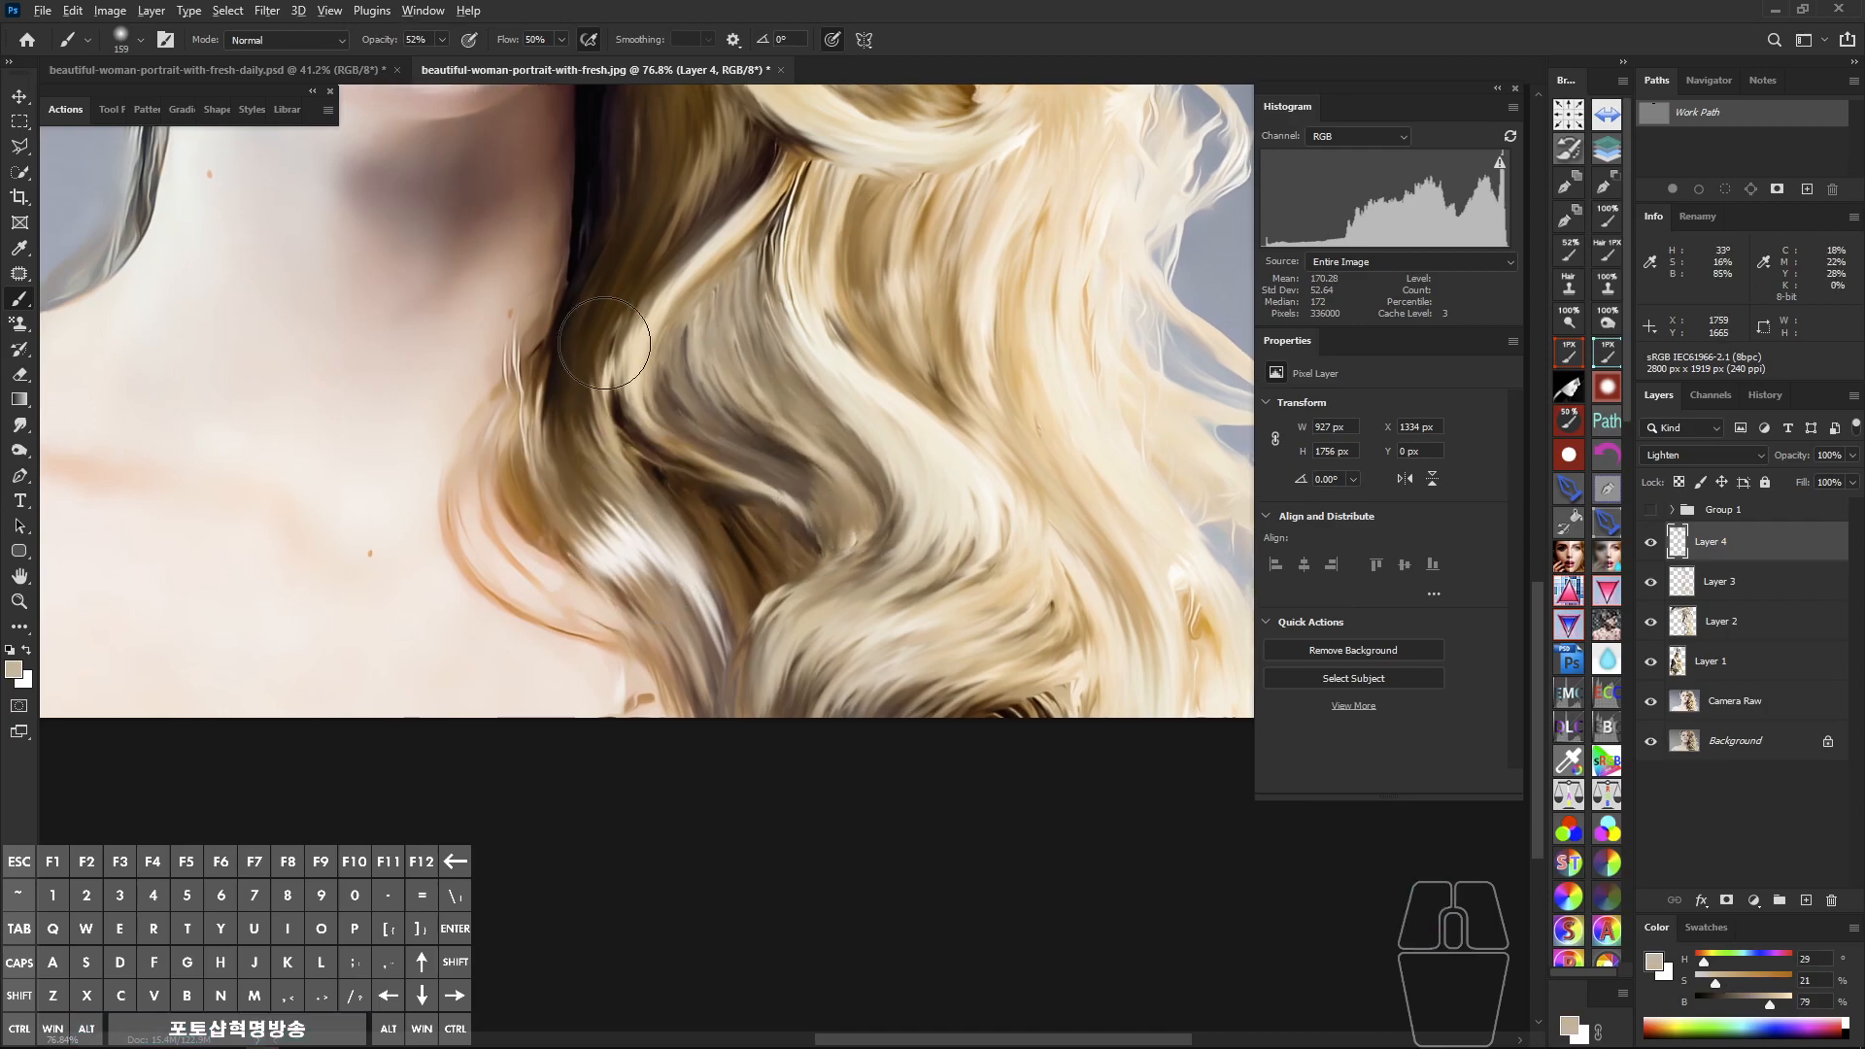
left_click(618, 465, "alt")
left_click_drag(597, 316, 586, 429)
left_click_drag(637, 446, 632, 680)
left_click(752, 446, "alt")
left_click_drag(731, 304, 720, 418)
mouse_move(792, 520)
left_mouse_down()
mouse_move(783, 486)
mouse_move(831, 478)
left_mouse_up()
Step: Sample light gold and paint it over the dark gaps between the lower waves
left_click(683, 712, "alt")
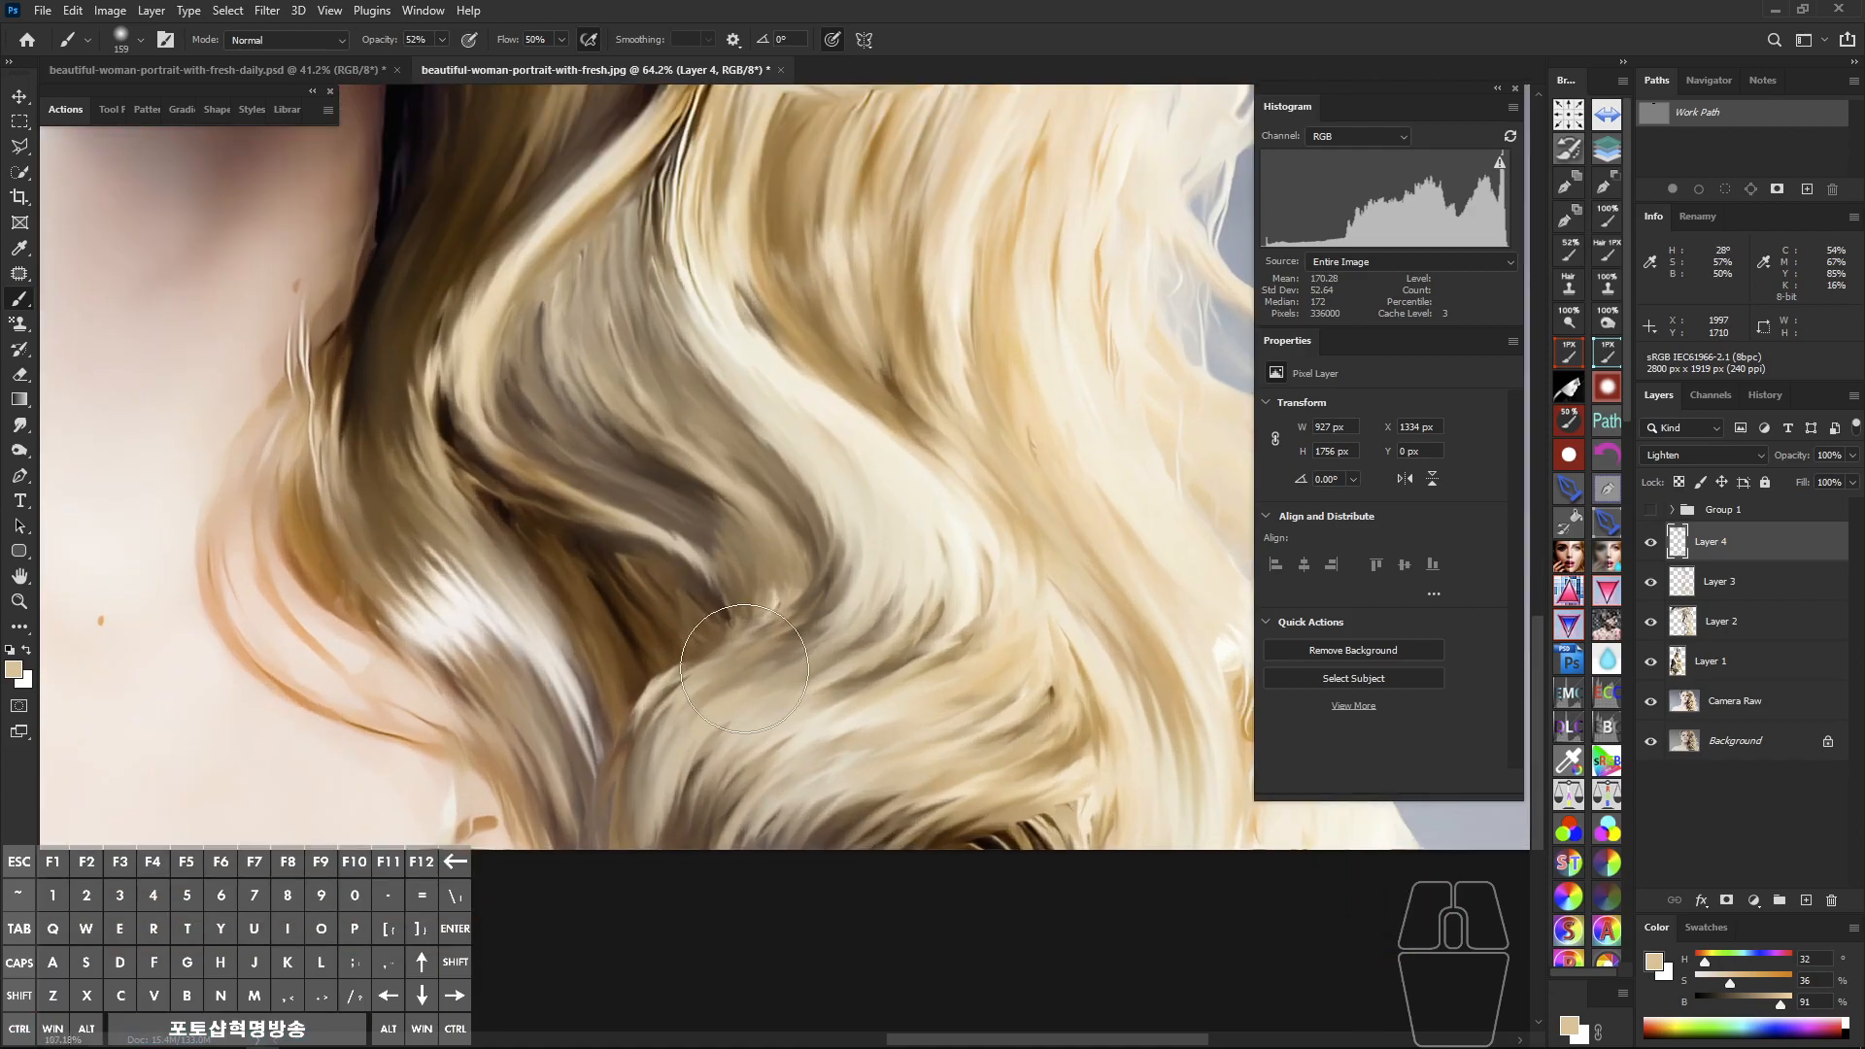
mouse_move(588, 595)
left_mouse_down()
mouse_move(591, 632)
mouse_move(638, 621)
left_mouse_up()
mouse_move(537, 469)
left_mouse_down()
mouse_move(635, 557)
mouse_move(740, 532)
left_mouse_up()
left_click(594, 354, "alt")
left_click(521, 343)
left_click_drag(841, 699, 704, 586)
mouse_move(728, 561)
left_mouse_down()
mouse_move(685, 627)
mouse_move(573, 685)
left_mouse_up()
Step: Sample beige and tan tones and lighten the dark hair along the image's bottom edge
left_click(768, 589, "alt")
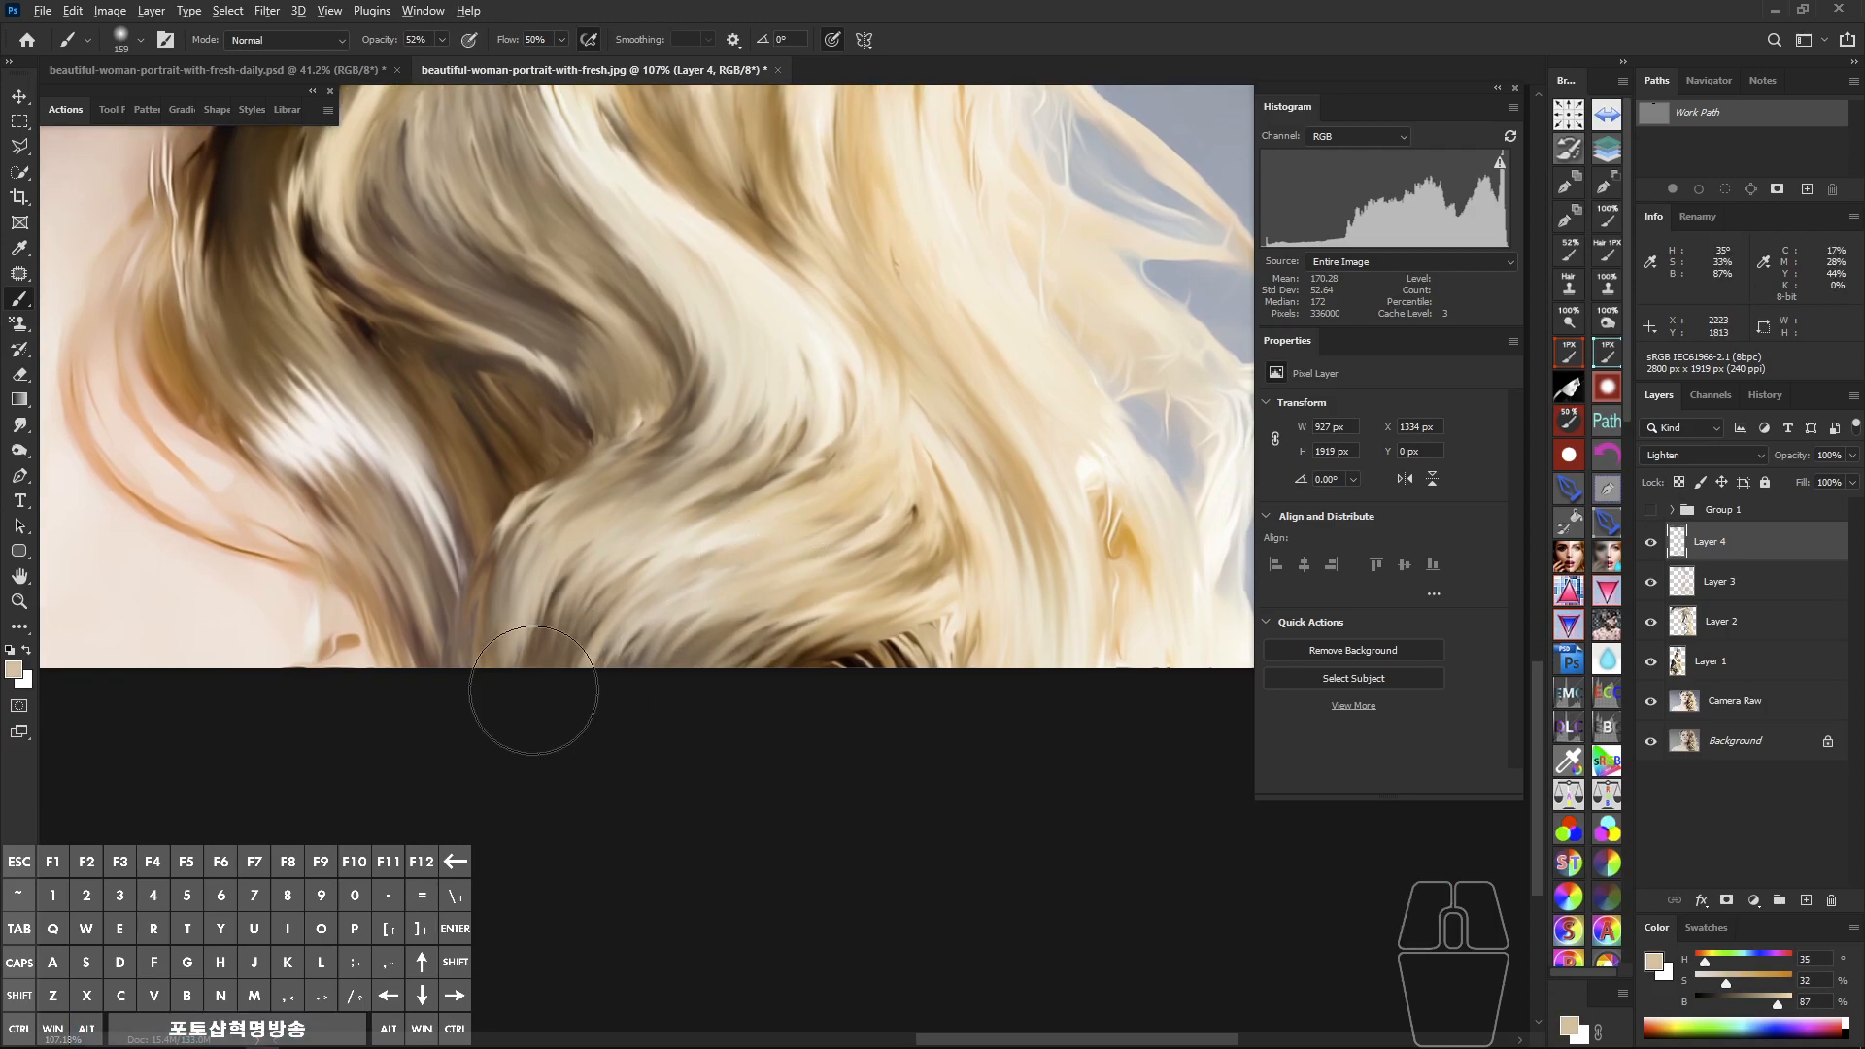
left_click_drag(499, 569, 626, 650)
left_click(476, 478, "alt")
left_click_drag(519, 583, 486, 529)
left_click_drag(510, 573, 476, 529)
scroll(777, 595, "down", 5)
left_click_drag(766, 556, 778, 757)
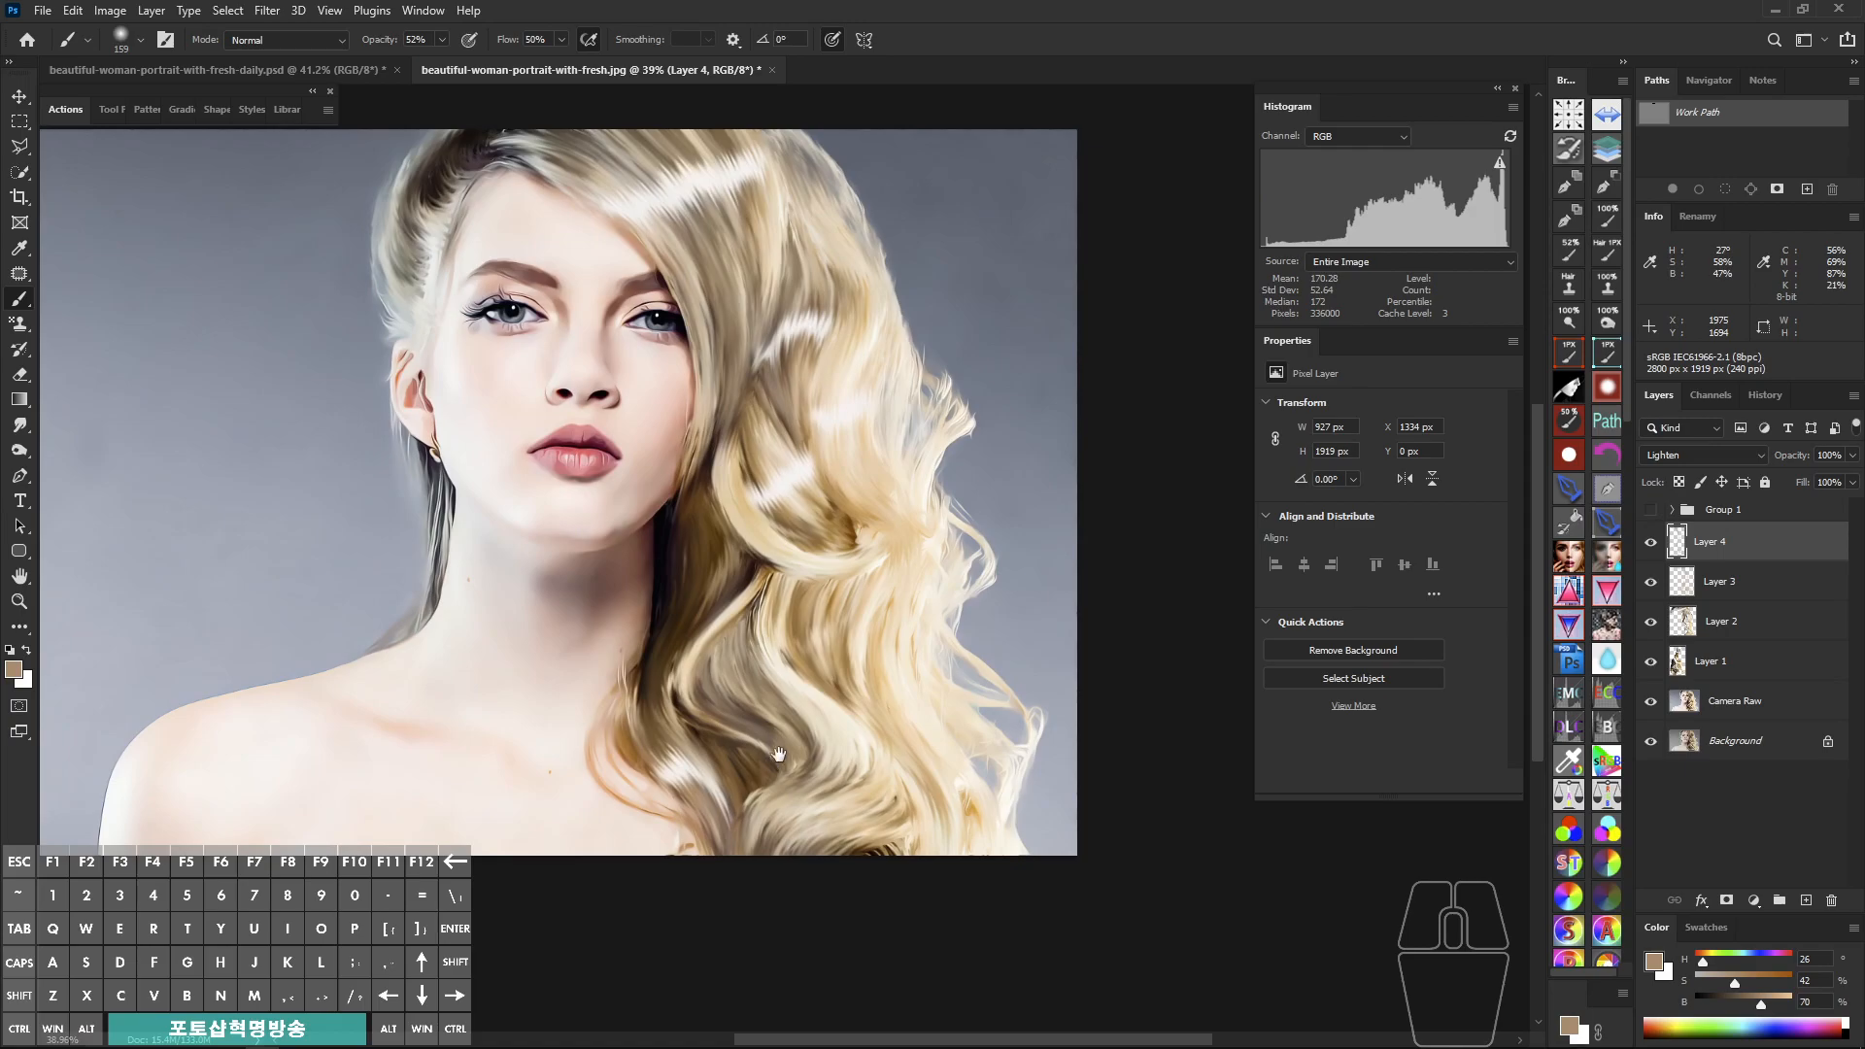
Step: Select Layer 3 and Layer 4 together and toggle their visibility to compare the hair before and after
left_click(1735, 590, "shift")
key("ctrl+comma")
key("ctrl+comma")
key("ctrl+comma")
key("ctrl+comma")
key("ctrl+comma")
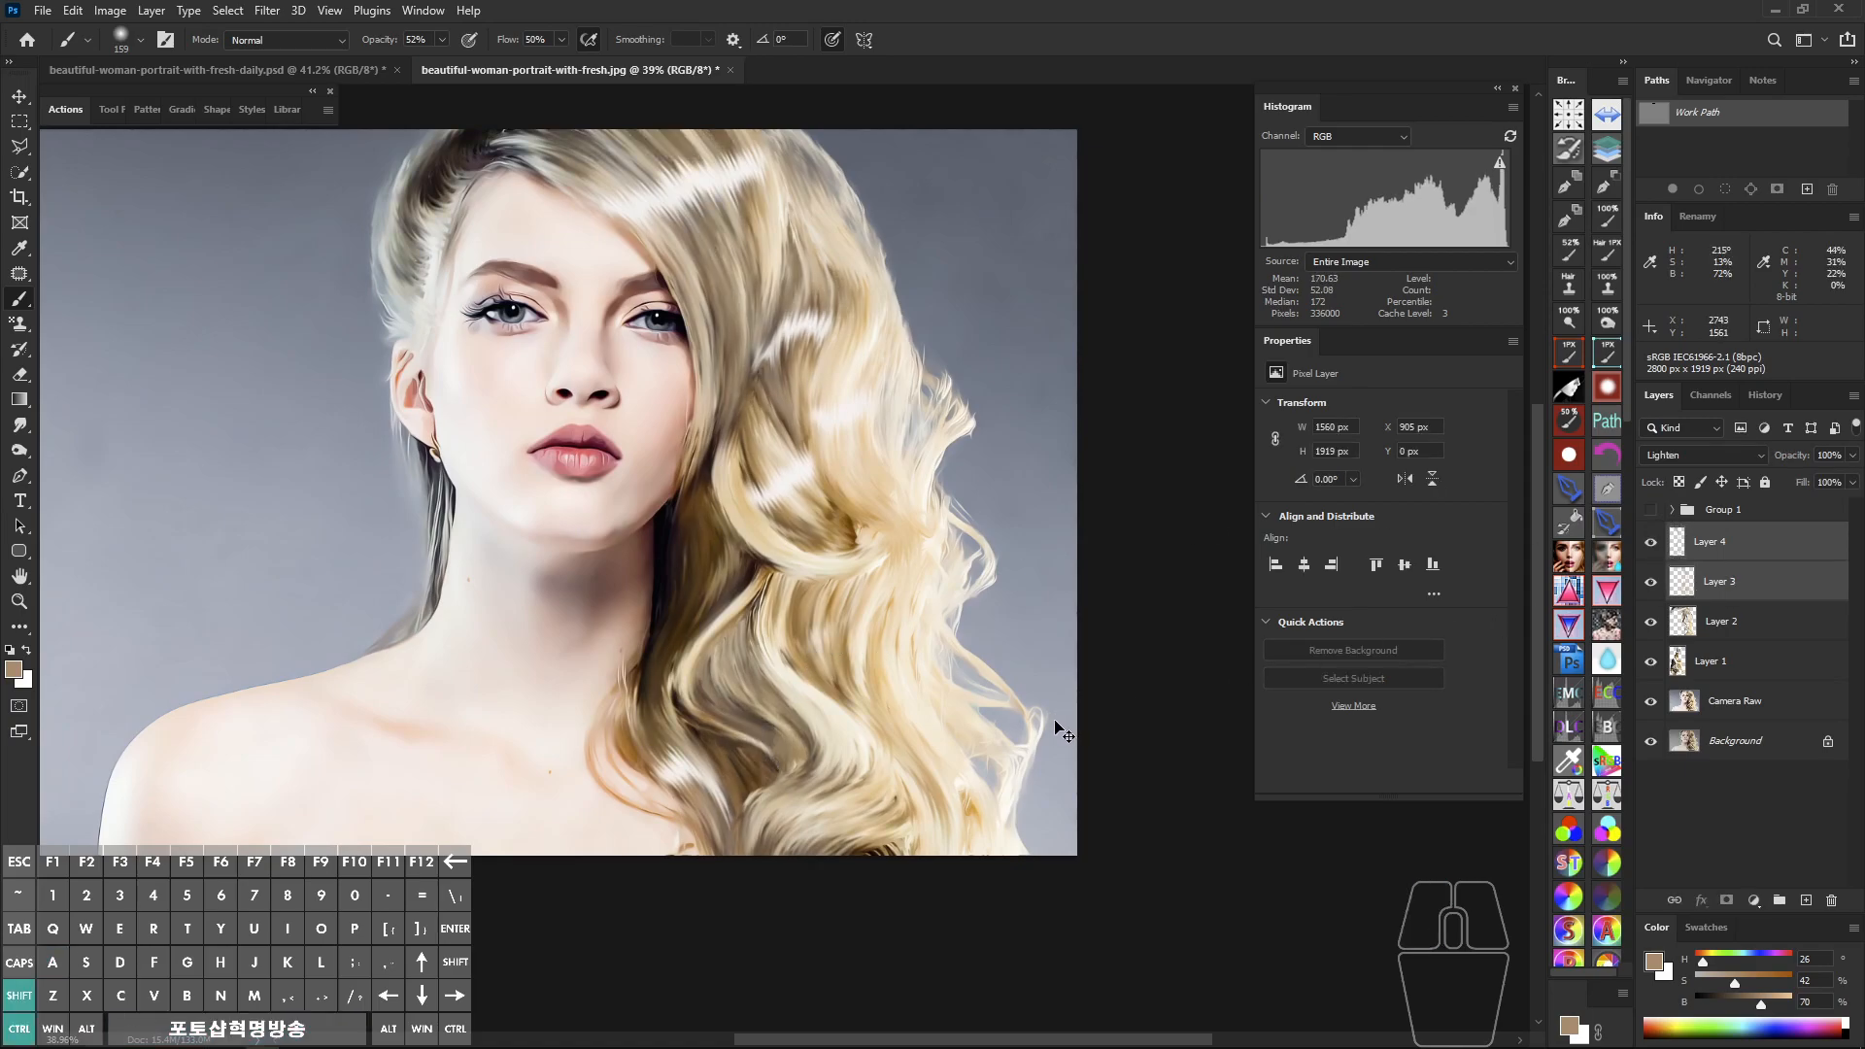
key("ctrl+comma")
key("ctrl+comma")
key("ctrl+comma")
key("ctrl+shift+a")
key("ctrl+comma")
key("ctrl+comma")
key("ctrl+shift+a")
key("ctrl+shift+a")
key("ctrl+shift+a")
key("ctrl+shift+a")
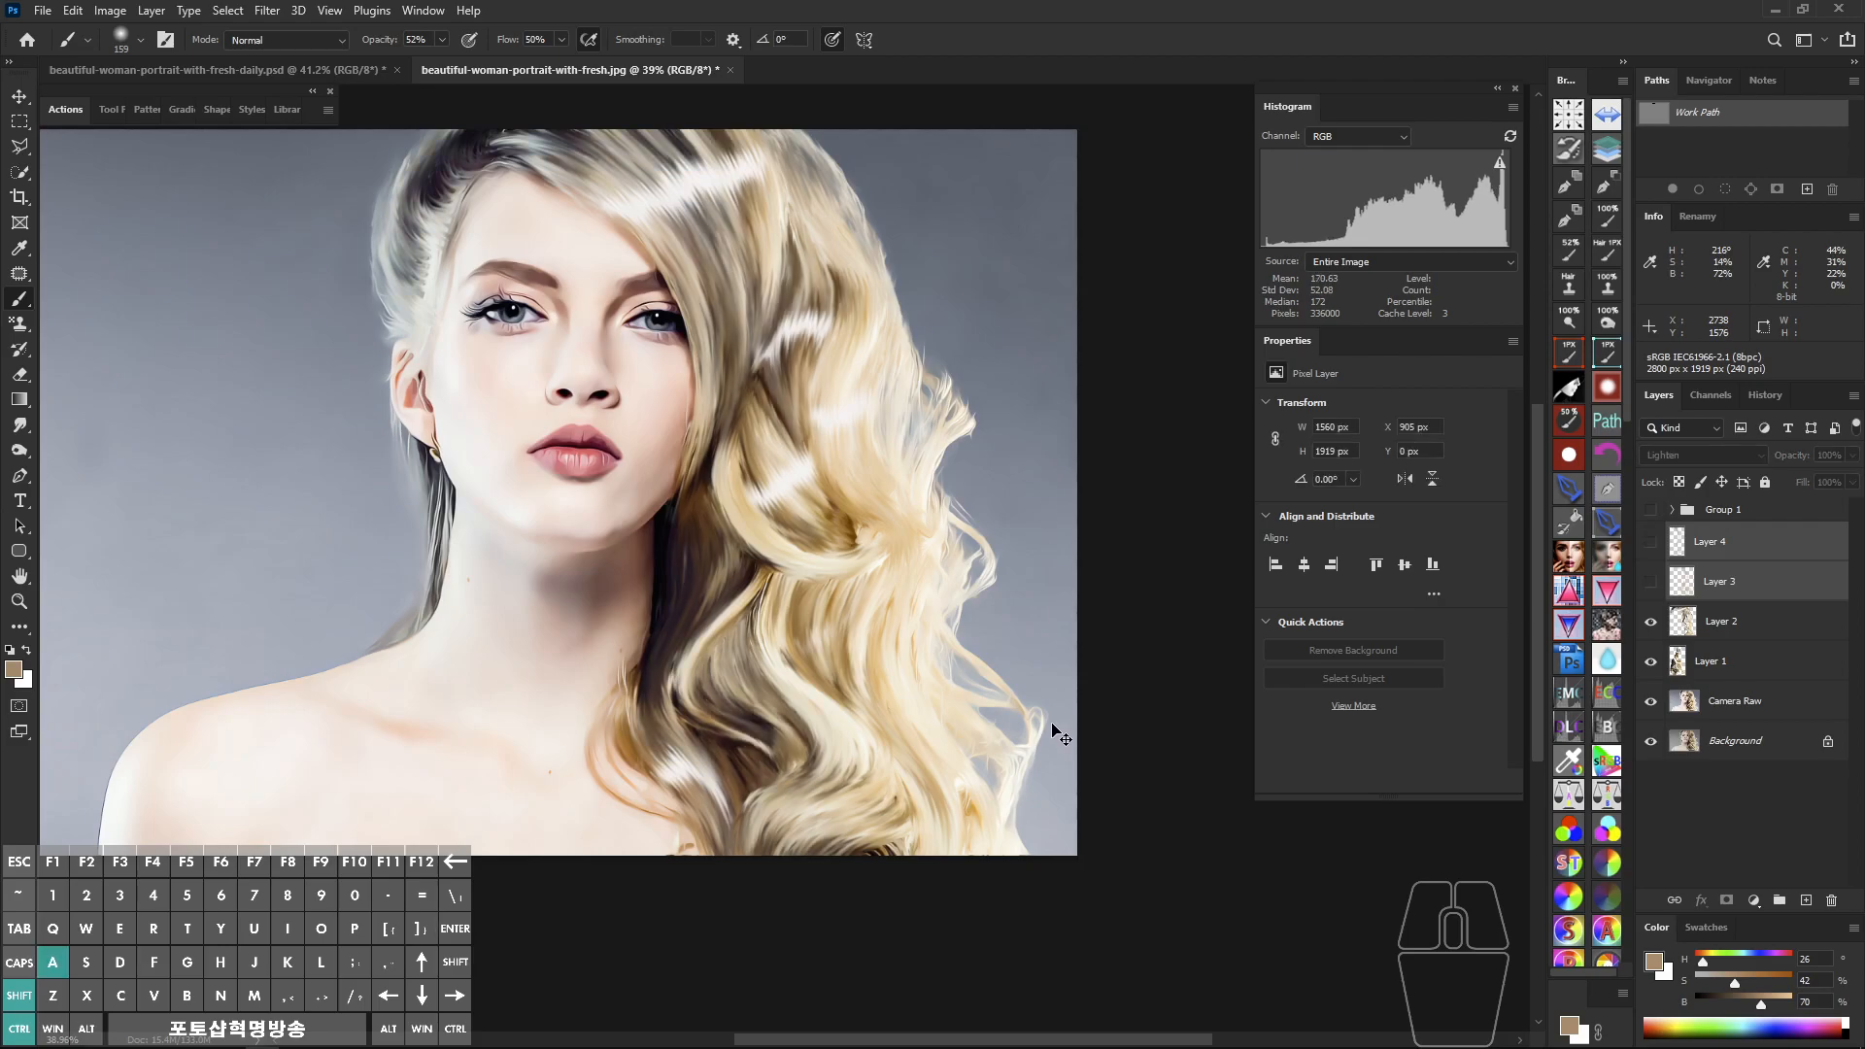
Step: Examine the portrait's face and hair with both paint layers visible
key("ctrl+space")
mouse_move(1000, 552)
left_mouse_down()
mouse_move(953, 541)
mouse_move(975, 548)
left_mouse_up()
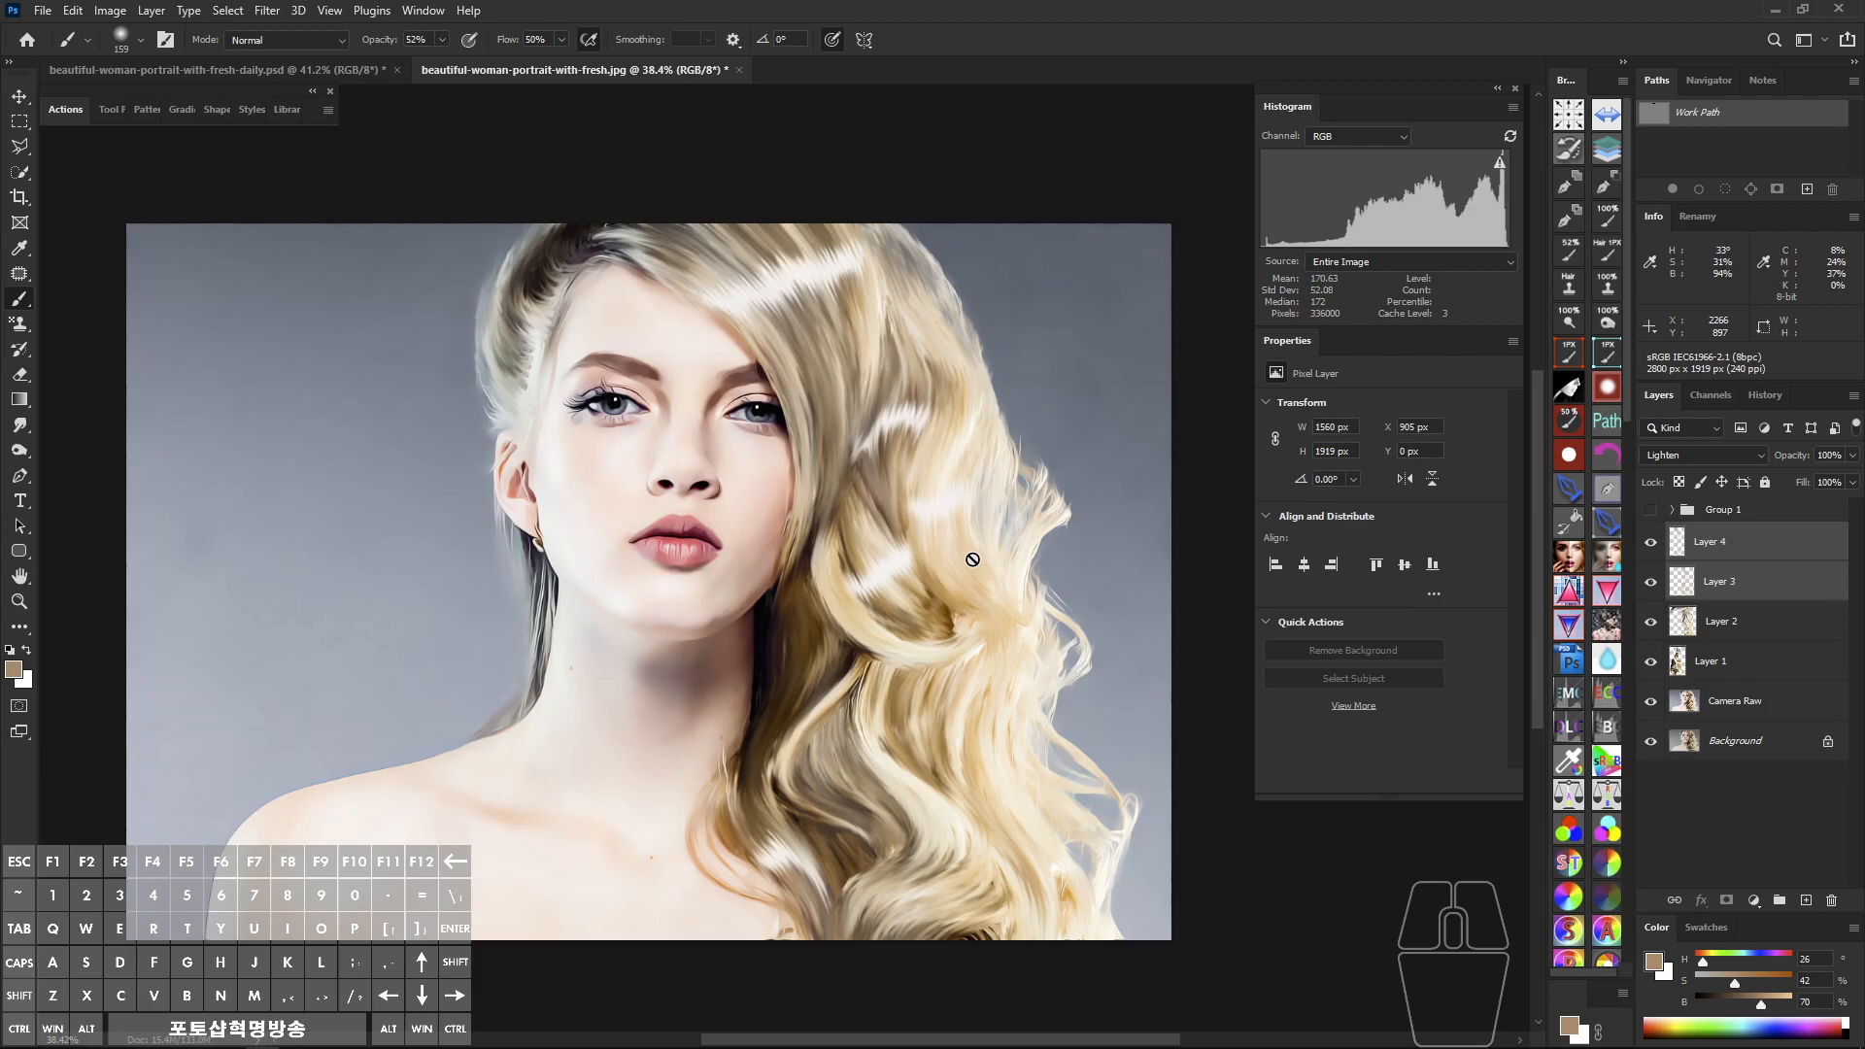
key("ctrl+space")
left_click_drag(575, 378, 636, 418)
left_click_drag(745, 509, 698, 484)
key("ctrl+space")
left_click_drag(716, 447, 808, 451)
key("ctrl+space")
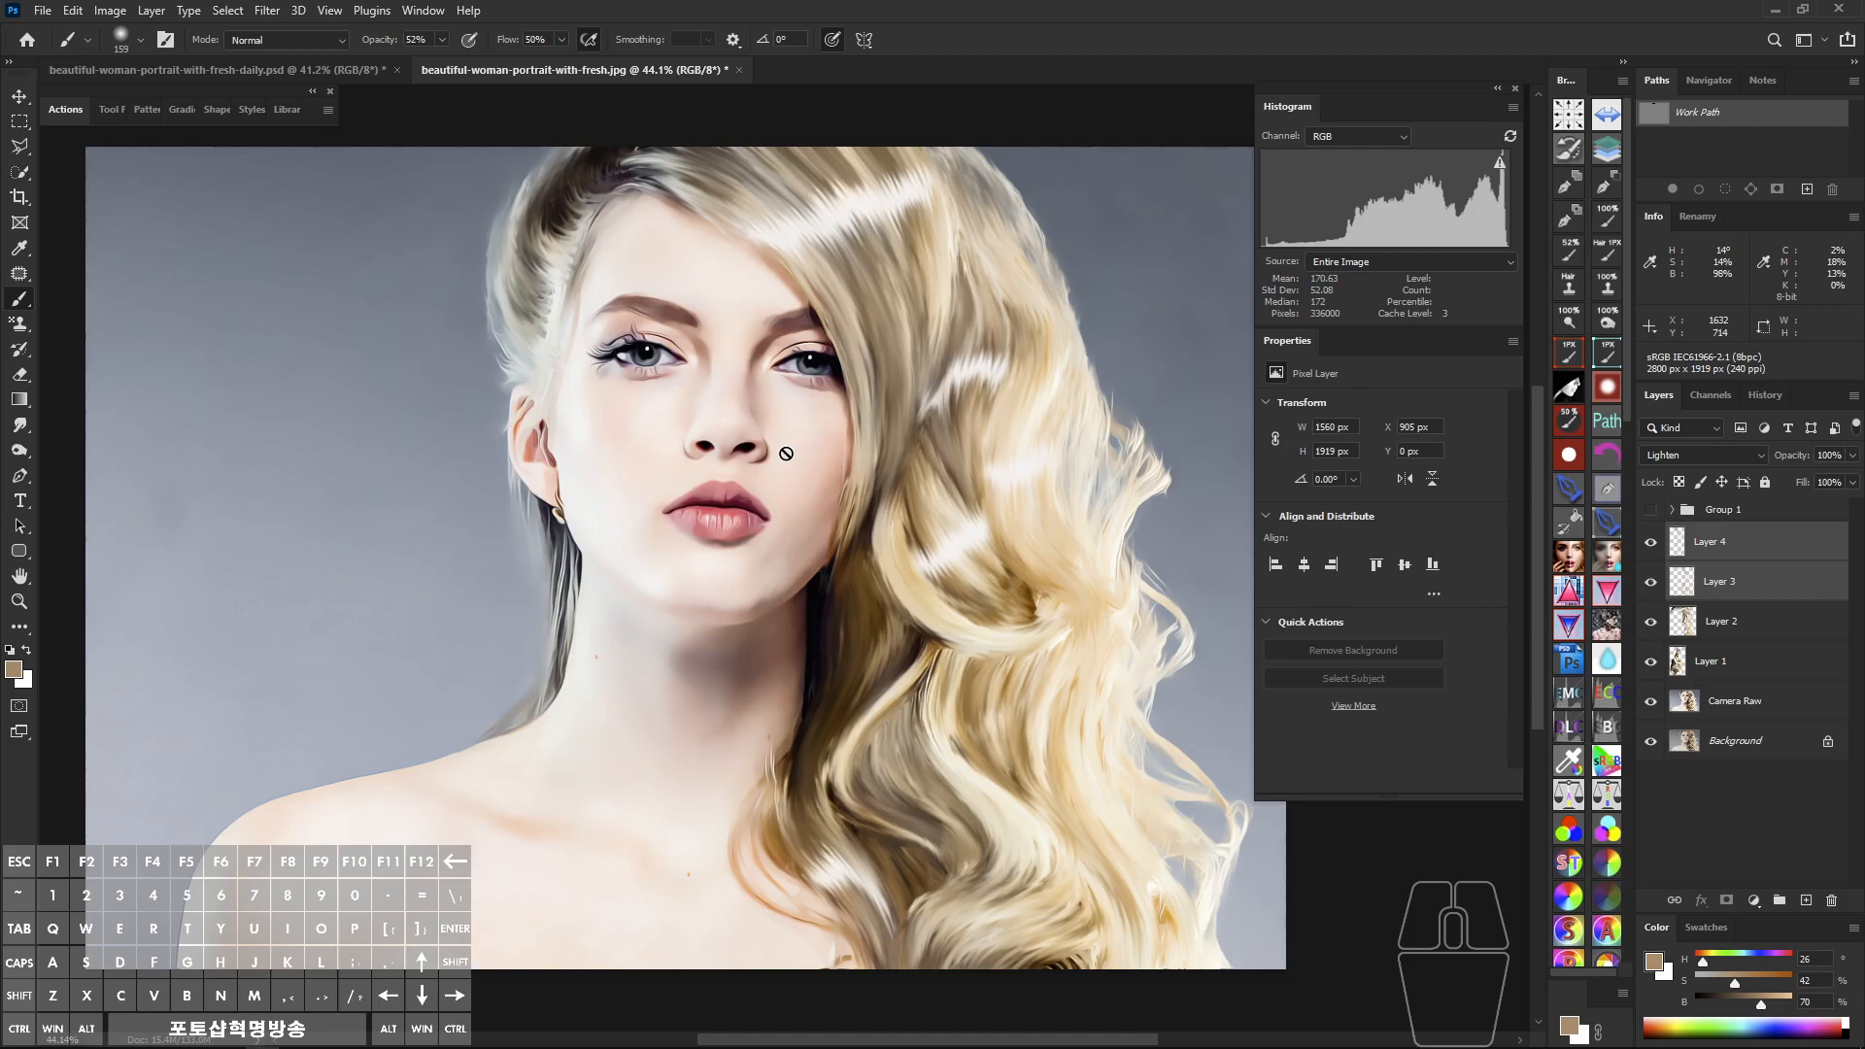
Step: Select Layer 4 and draw a thin closed Pen path about 168 × 23 px along the image-left eye's lower lash line
left_click(1740, 542)
mouse_move(638, 356)
left_mouse_down()
mouse_move(686, 447)
mouse_move(854, 570)
mouse_move(753, 533)
mouse_move(610, 544)
left_mouse_up()
key("p")
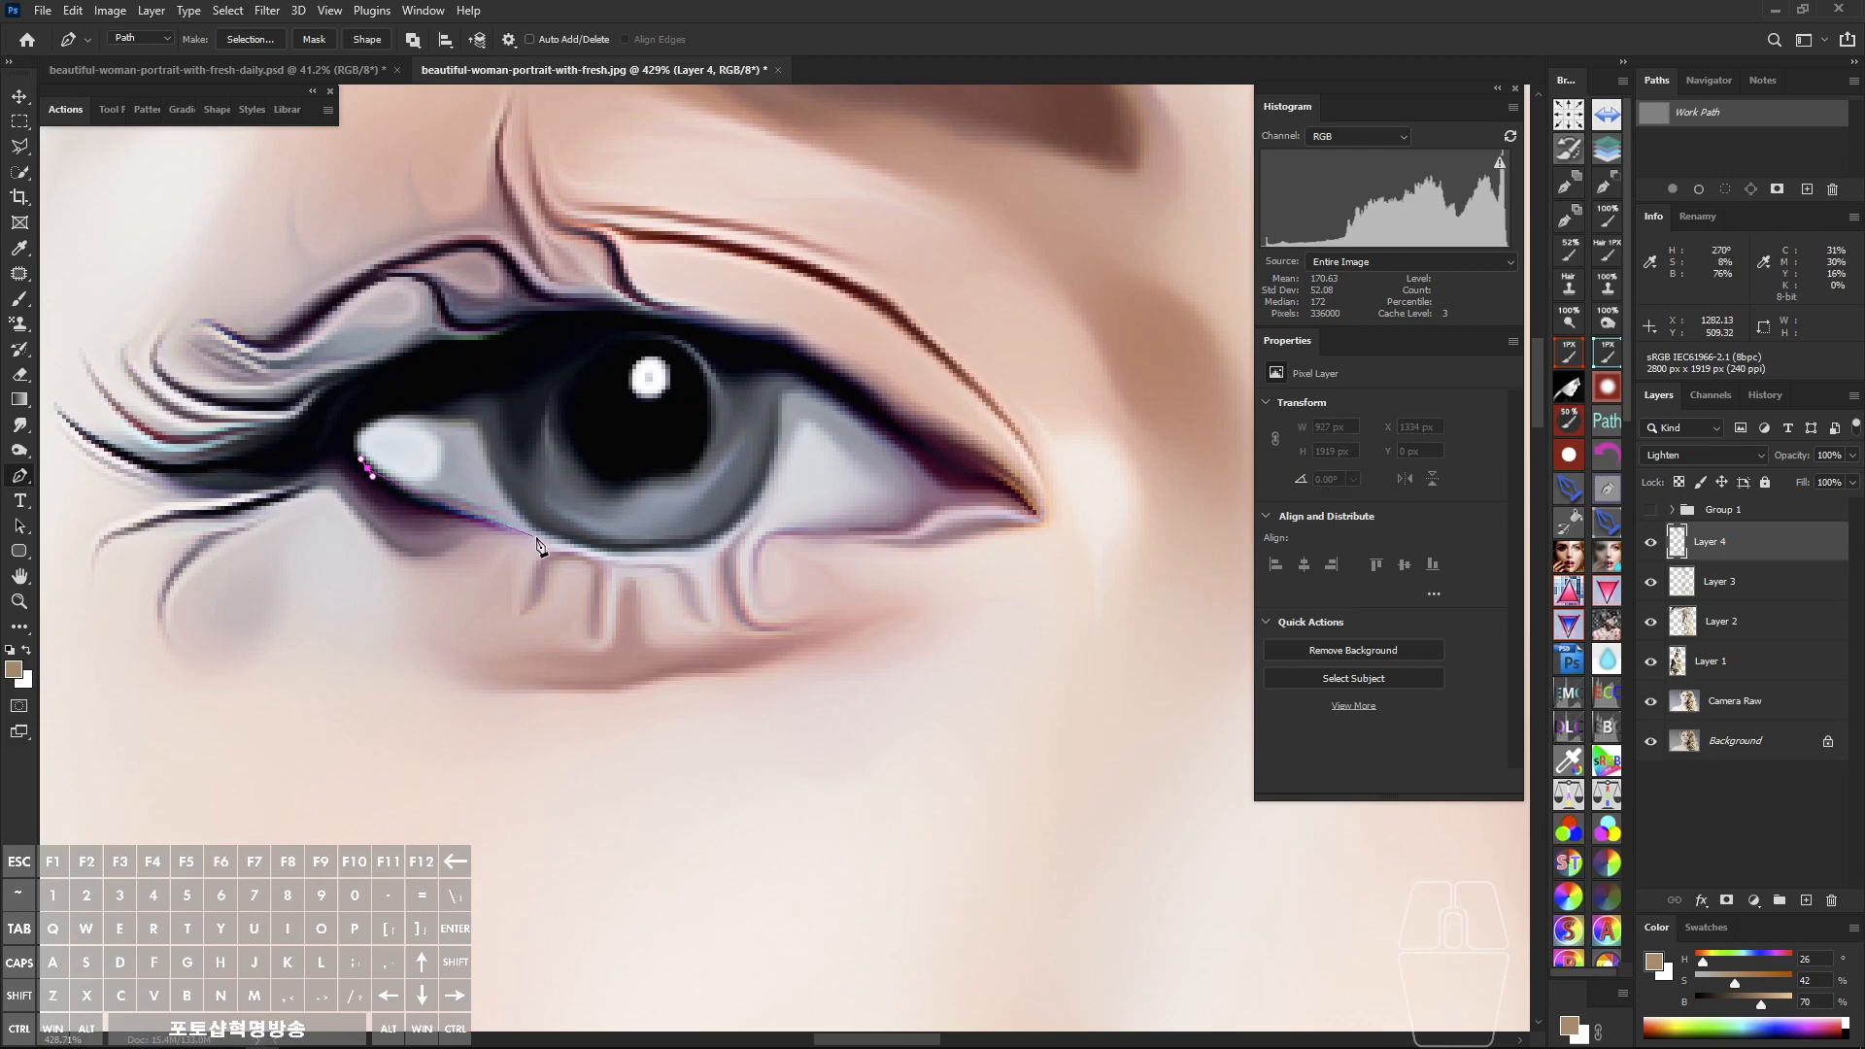
left_click_drag(861, 535, 913, 531)
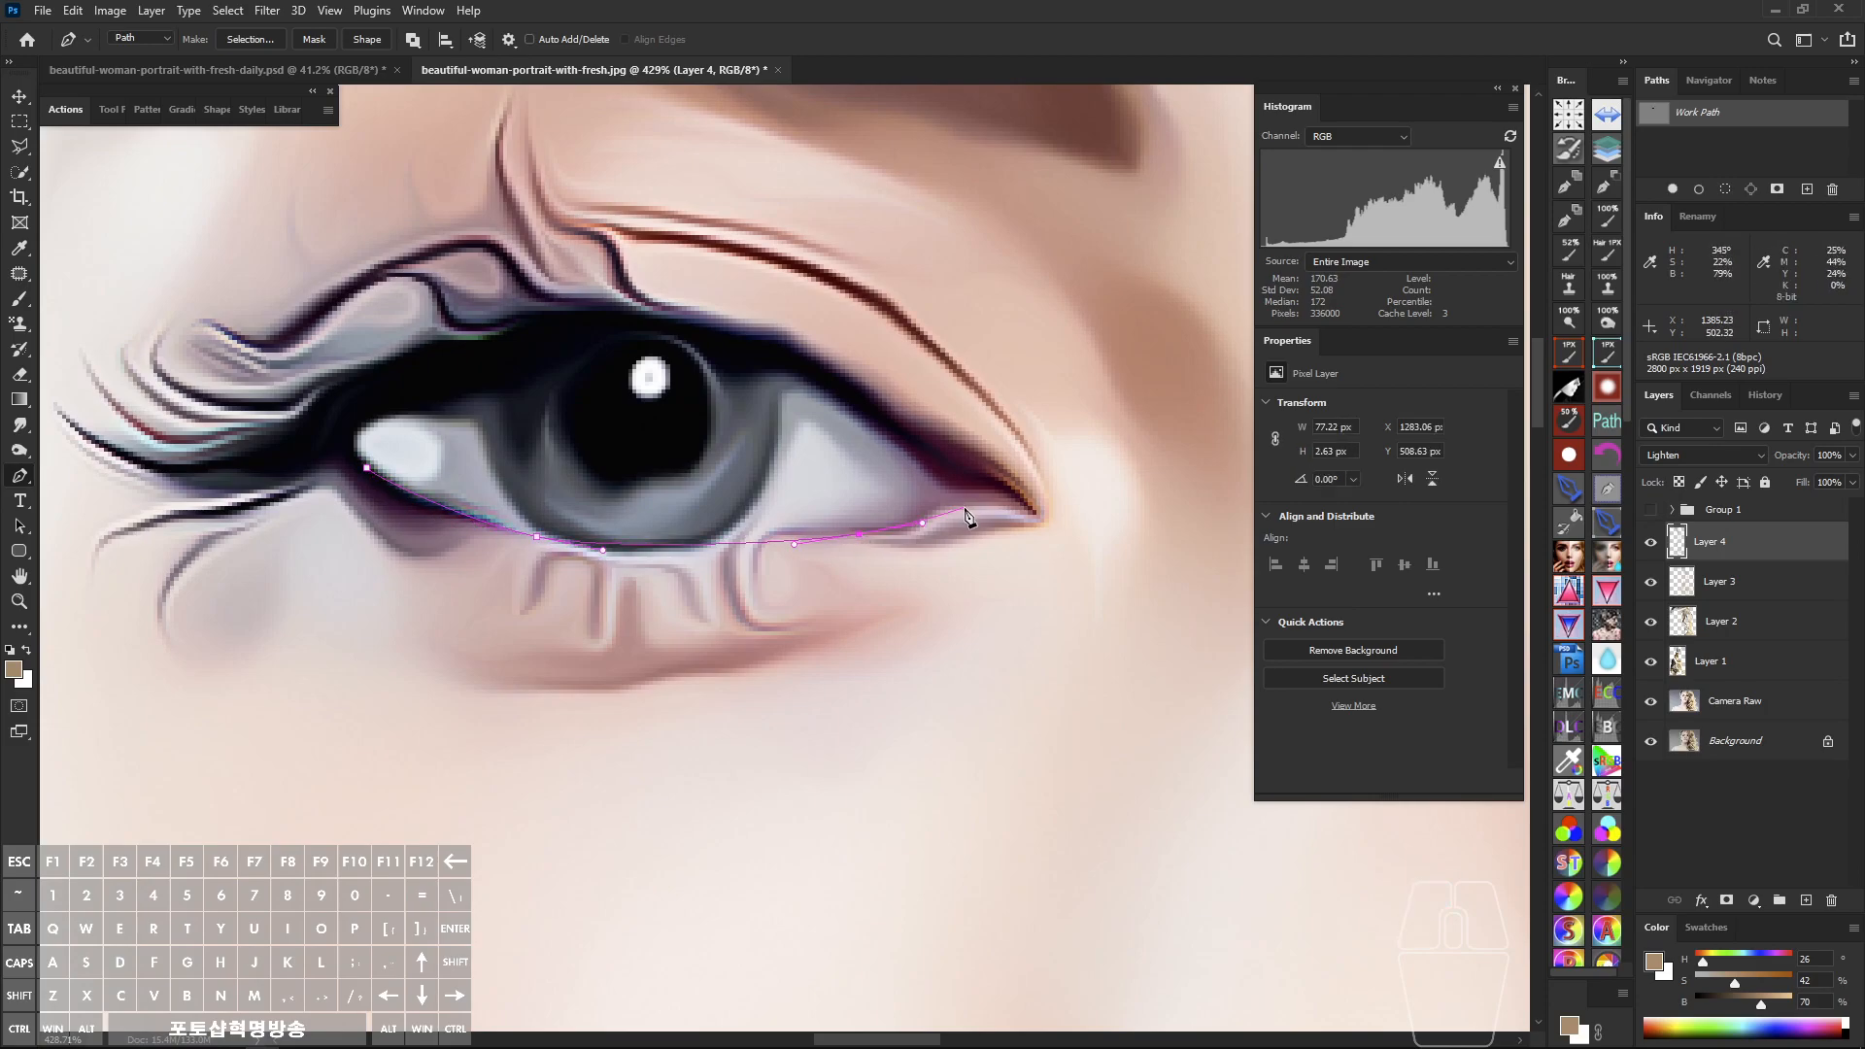
left_click_drag(775, 551, 672, 563)
left_click_drag(495, 534, 421, 513)
left_click(348, 459)
left_click(367, 468, "alt")
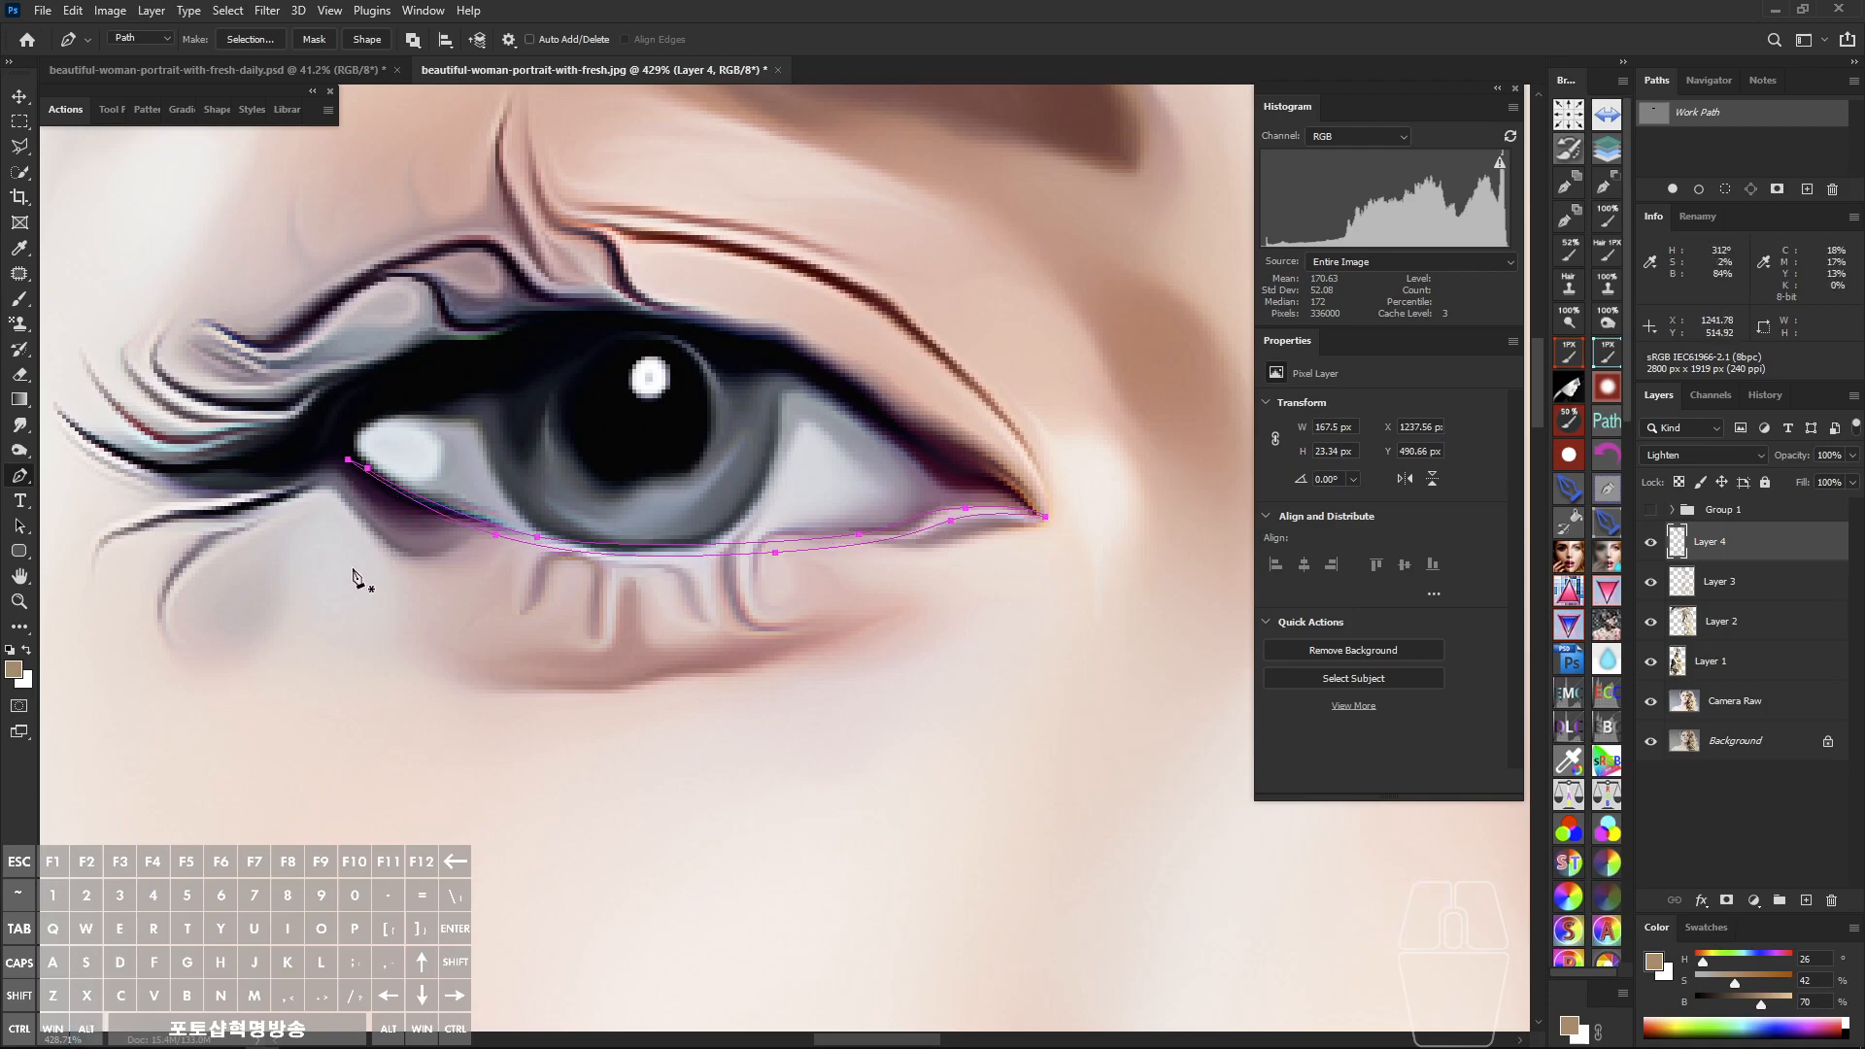
Step: Reset the colors to black and white and fill the lower lash path with black on a new layer above Layer 4
key("d")
key("ctrl+alt+x")
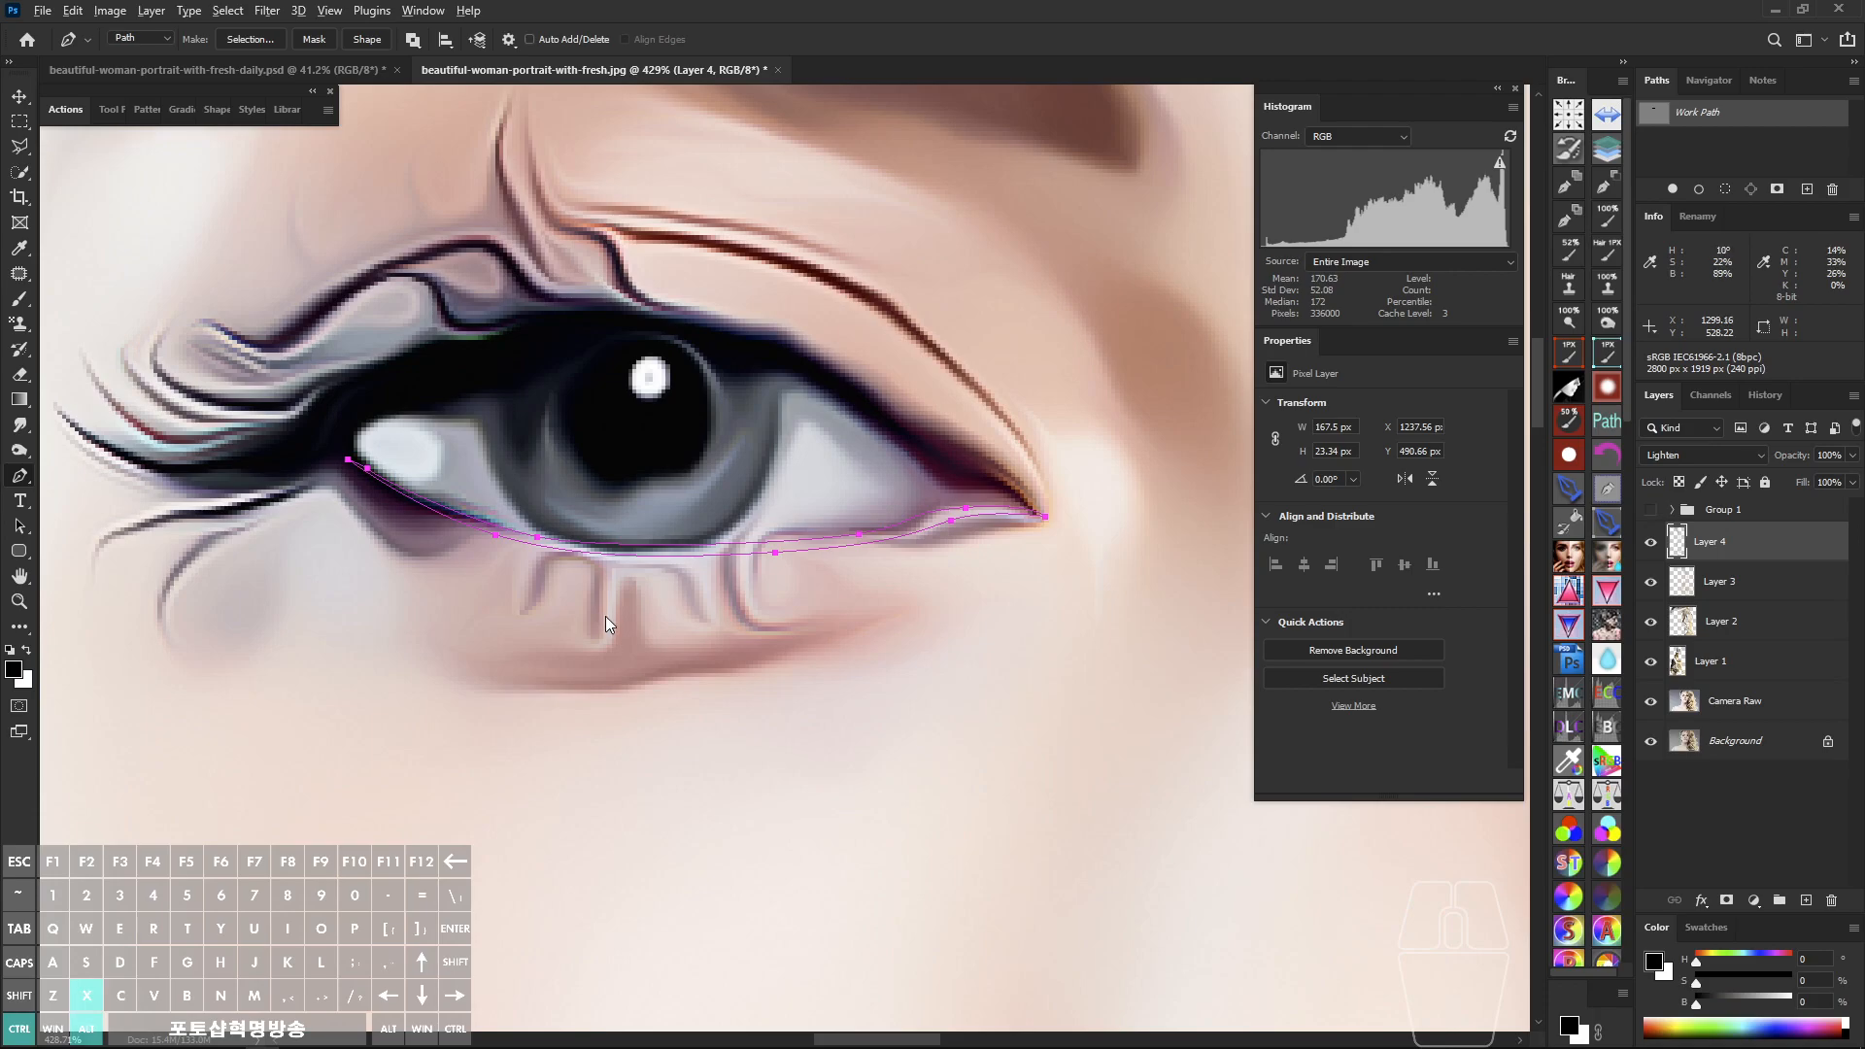
key("ctrl+z")
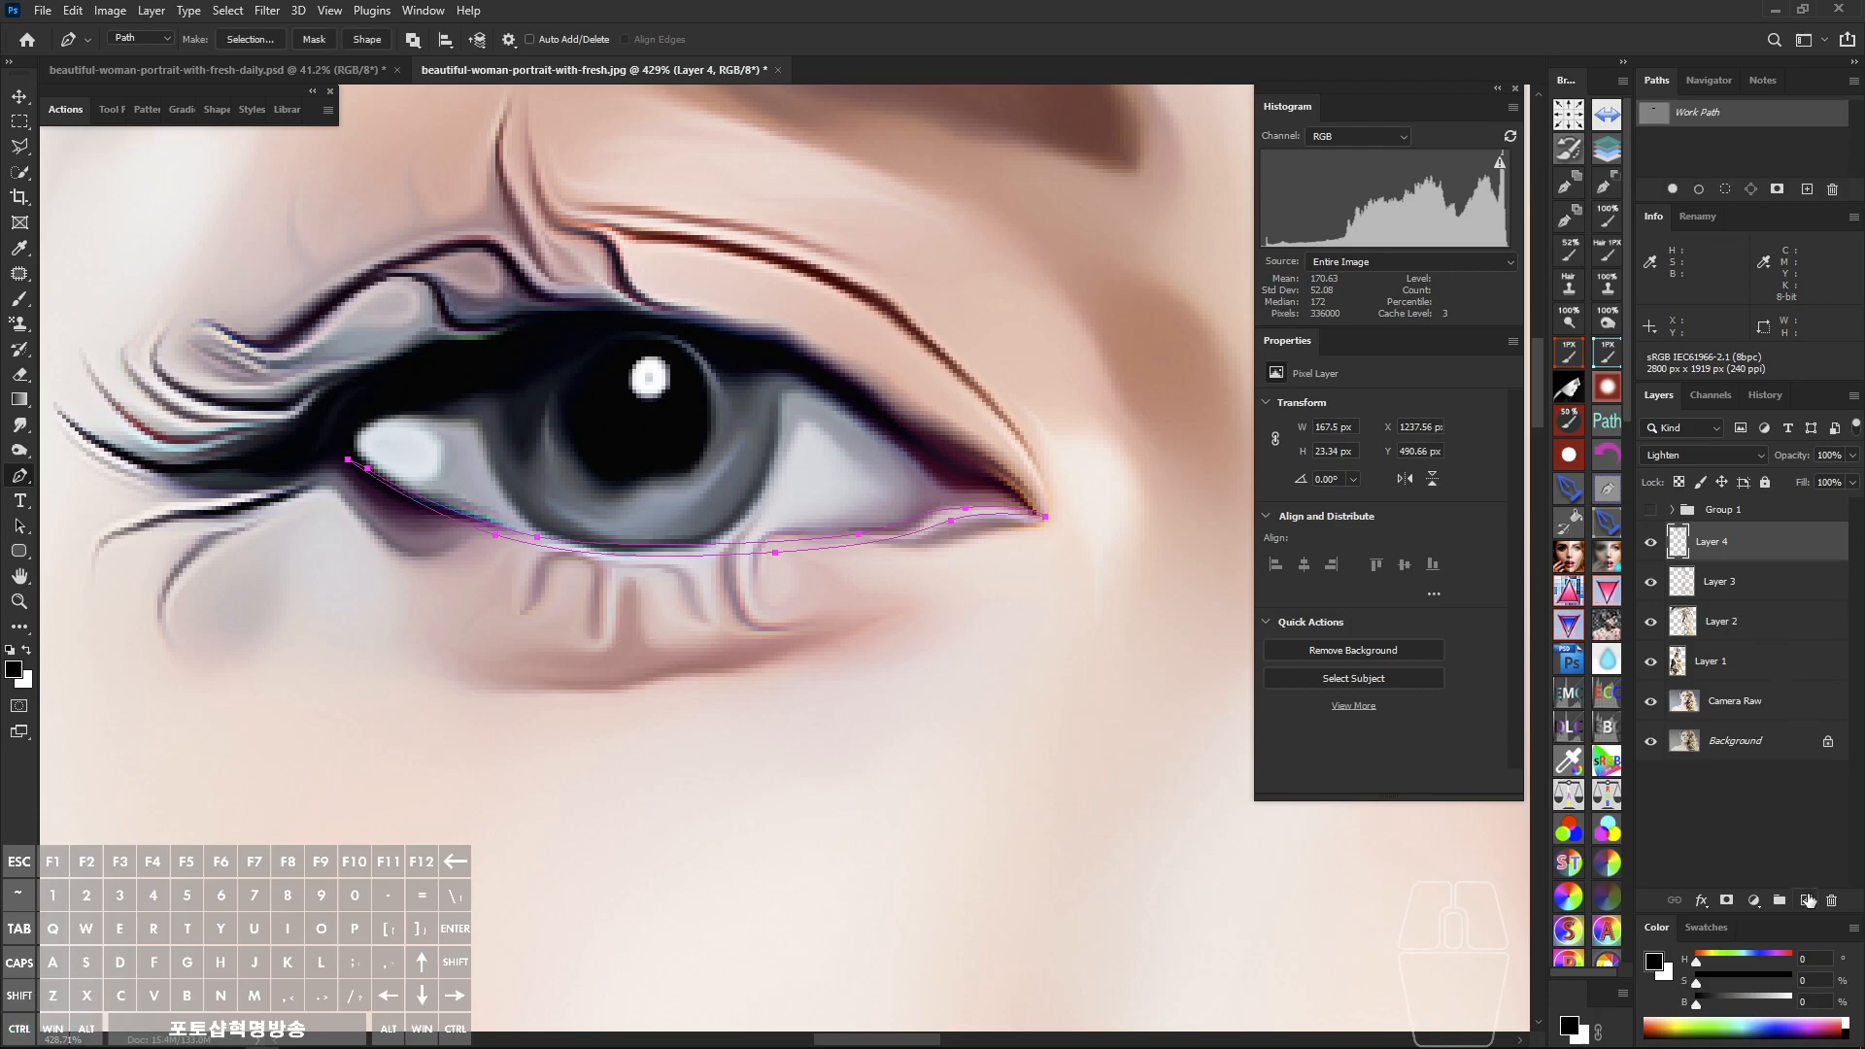
left_click(1806, 899)
key("ctrl+alt+x")
Step: Draw a closed path about 158 × 20 px along the other eye's lower lash line and fill it with black
left_click_drag(920, 608, 845, 608)
left_click_drag(1029, 598, 340, 564)
left_click_drag(757, 582, 767, 587)
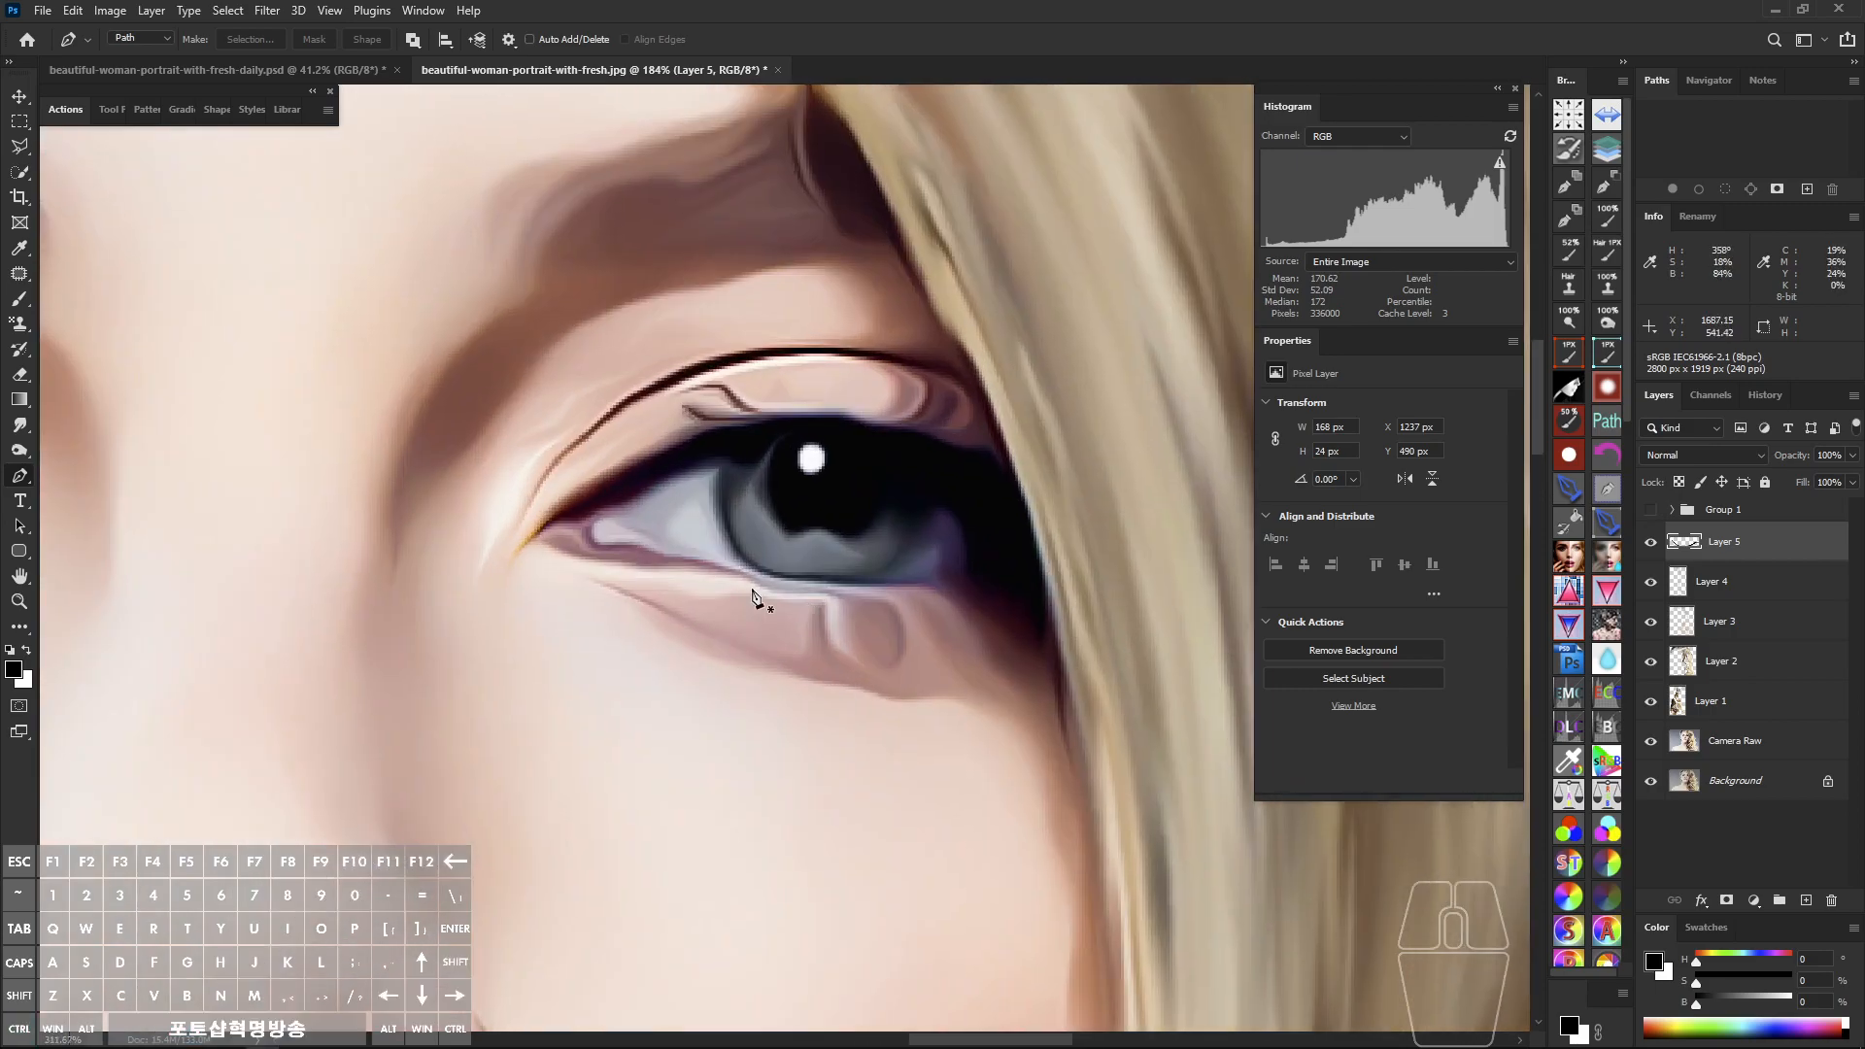
left_click(544, 537)
left_click_drag(633, 551, 663, 562)
left_click_drag(814, 590, 894, 599)
left_click(1022, 565)
left_click(703, 568)
left_click(584, 539)
left_click_drag(544, 537, 537, 545)
key("ctrl+alt+x")
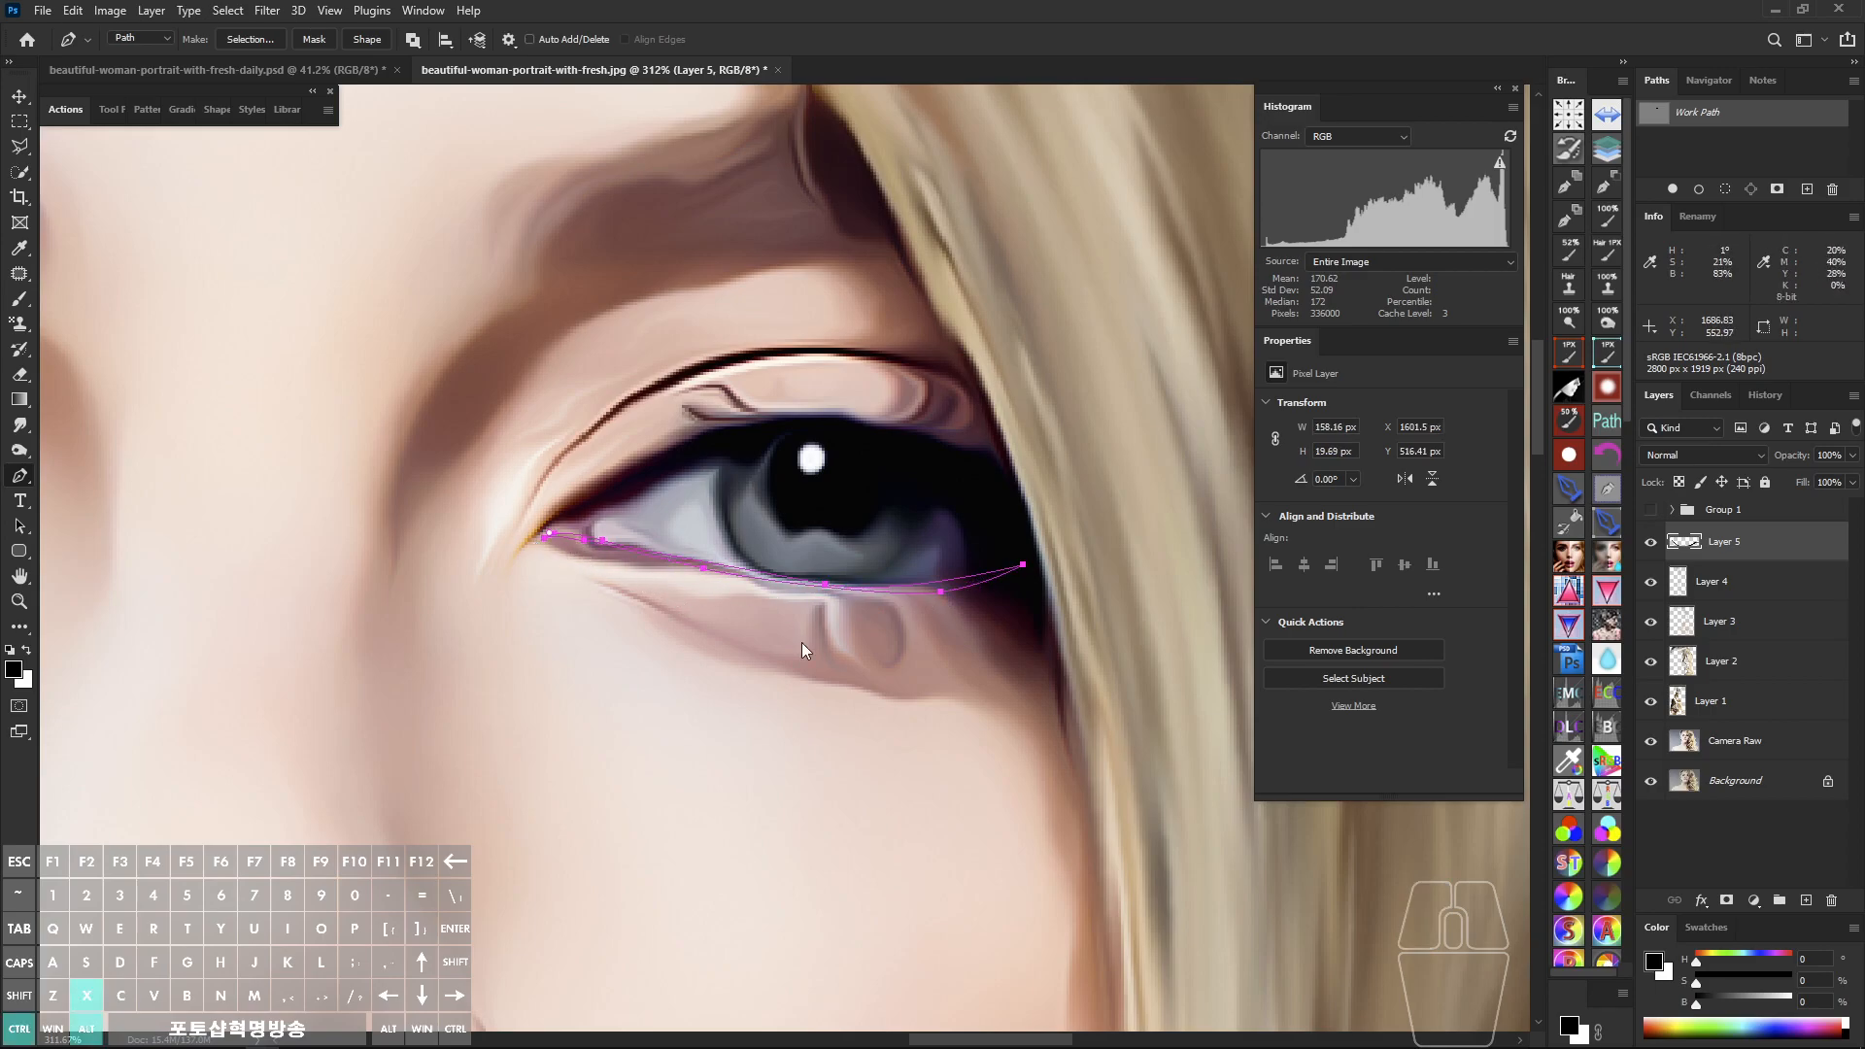
Step: Outline the image-left eye's upper lash line with a closed path about 160 × 41 px, fill it black, and delete the path
left_click_drag(865, 641, 988, 683)
left_click_drag(495, 515, 583, 515)
left_click_drag(346, 544, 364, 529)
left_click_drag(535, 495, 654, 510)
left_click_drag(765, 595, 659, 537)
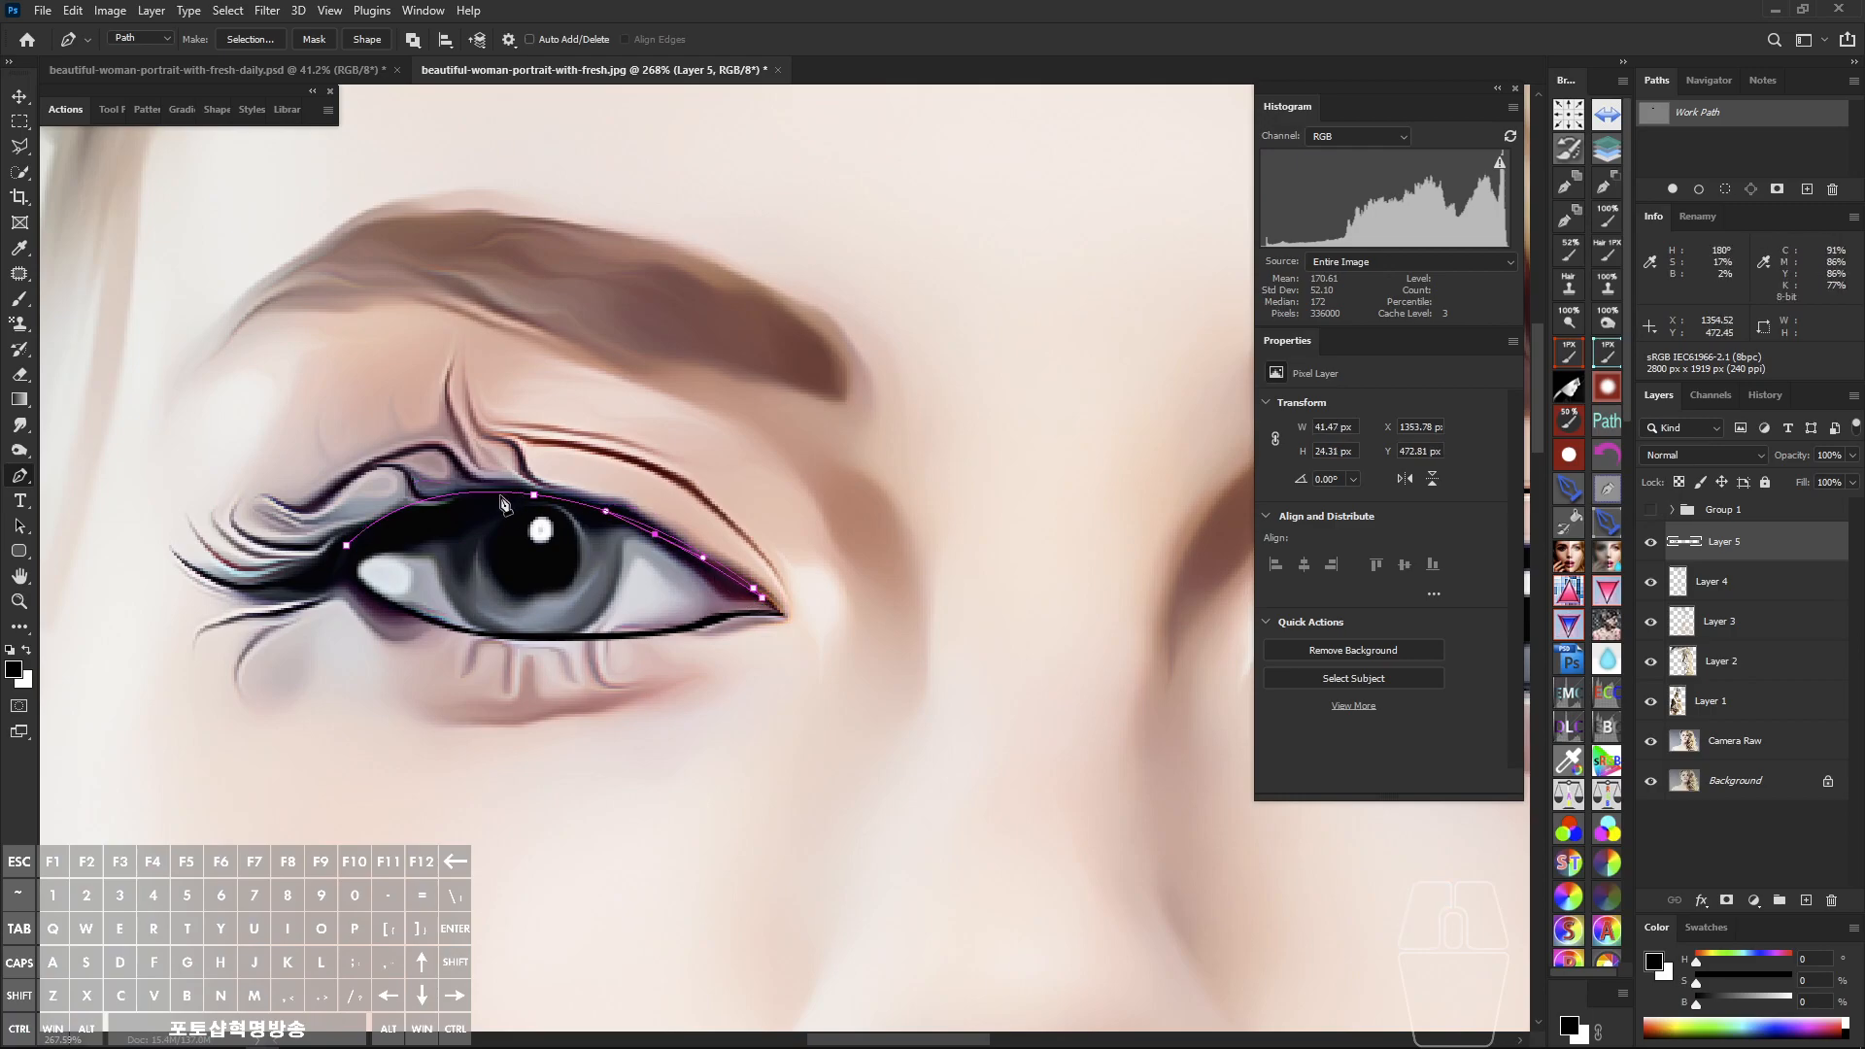
left_click_drag(360, 547, 352, 552)
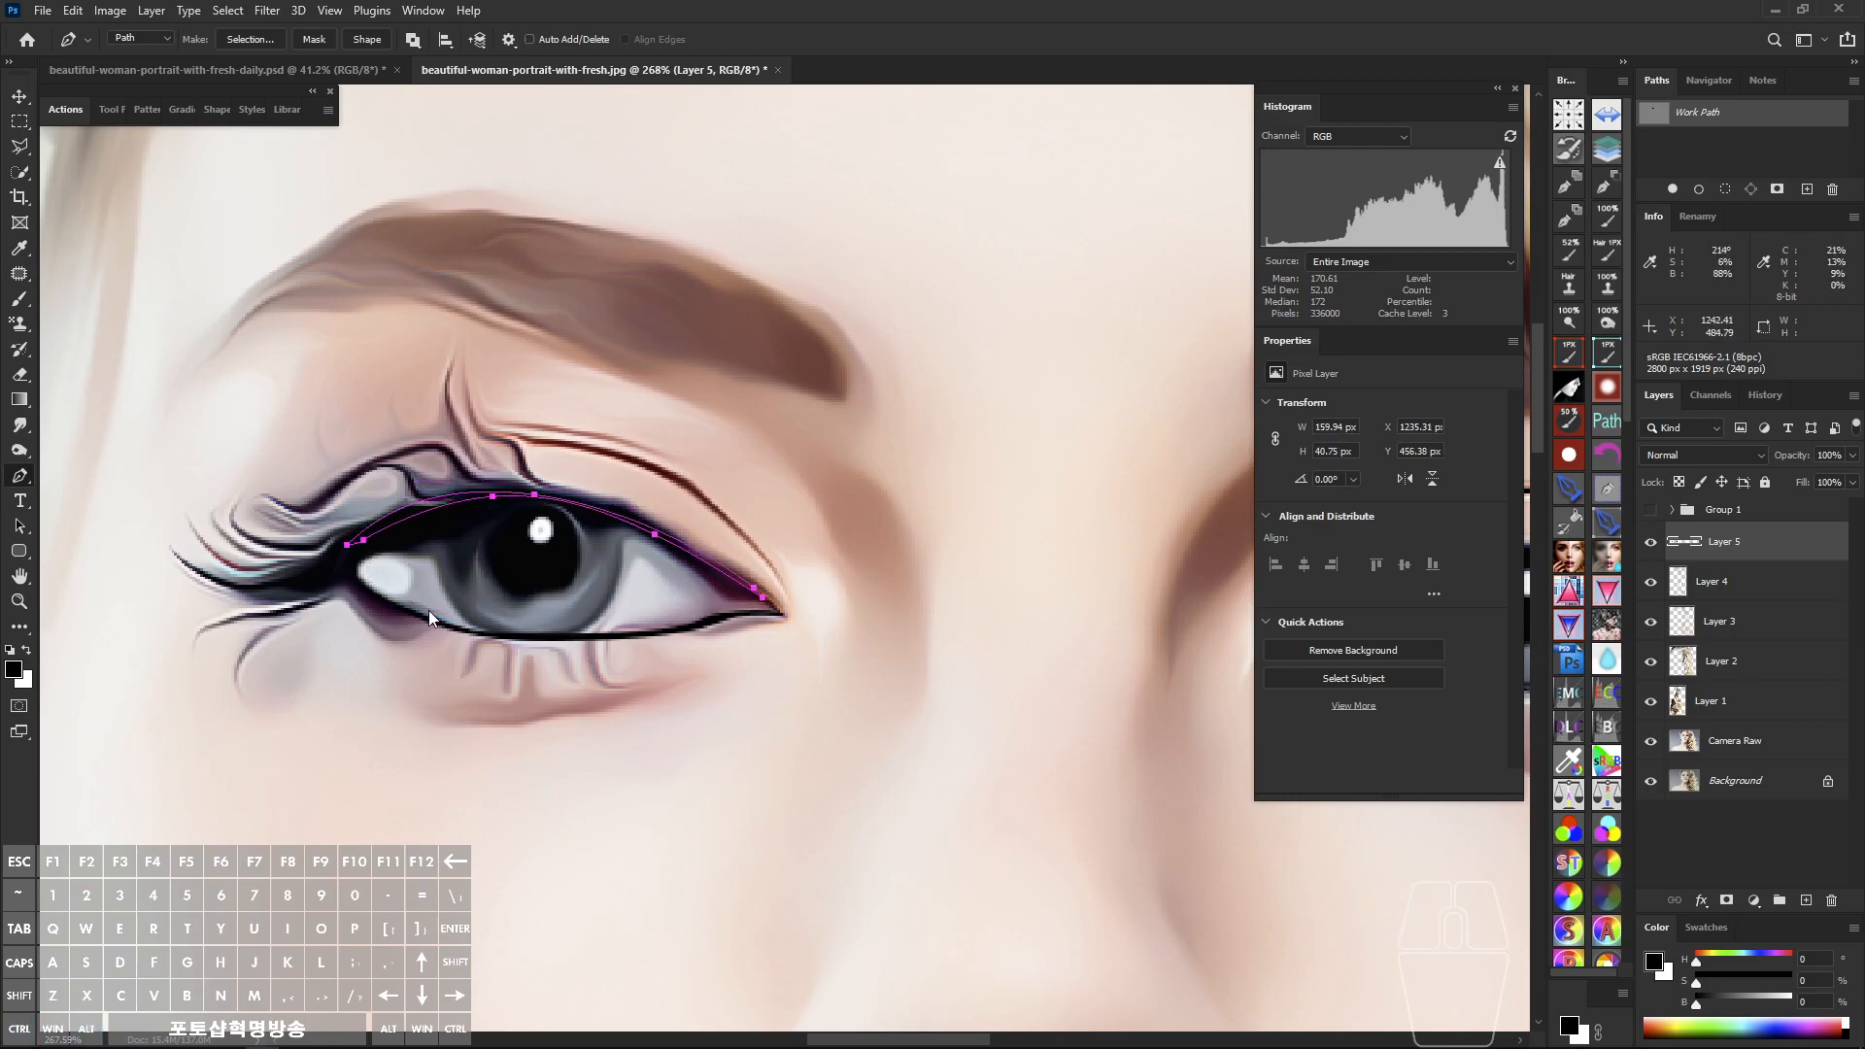
key("Delete")
Step: Draw a closed path about 152 × 36 px along the other eye's upper lash line and fill it with black
scroll(736, 649, "down", 2)
left_click_drag(1005, 604, 309, 617)
scroll(434, 579, "up", 2)
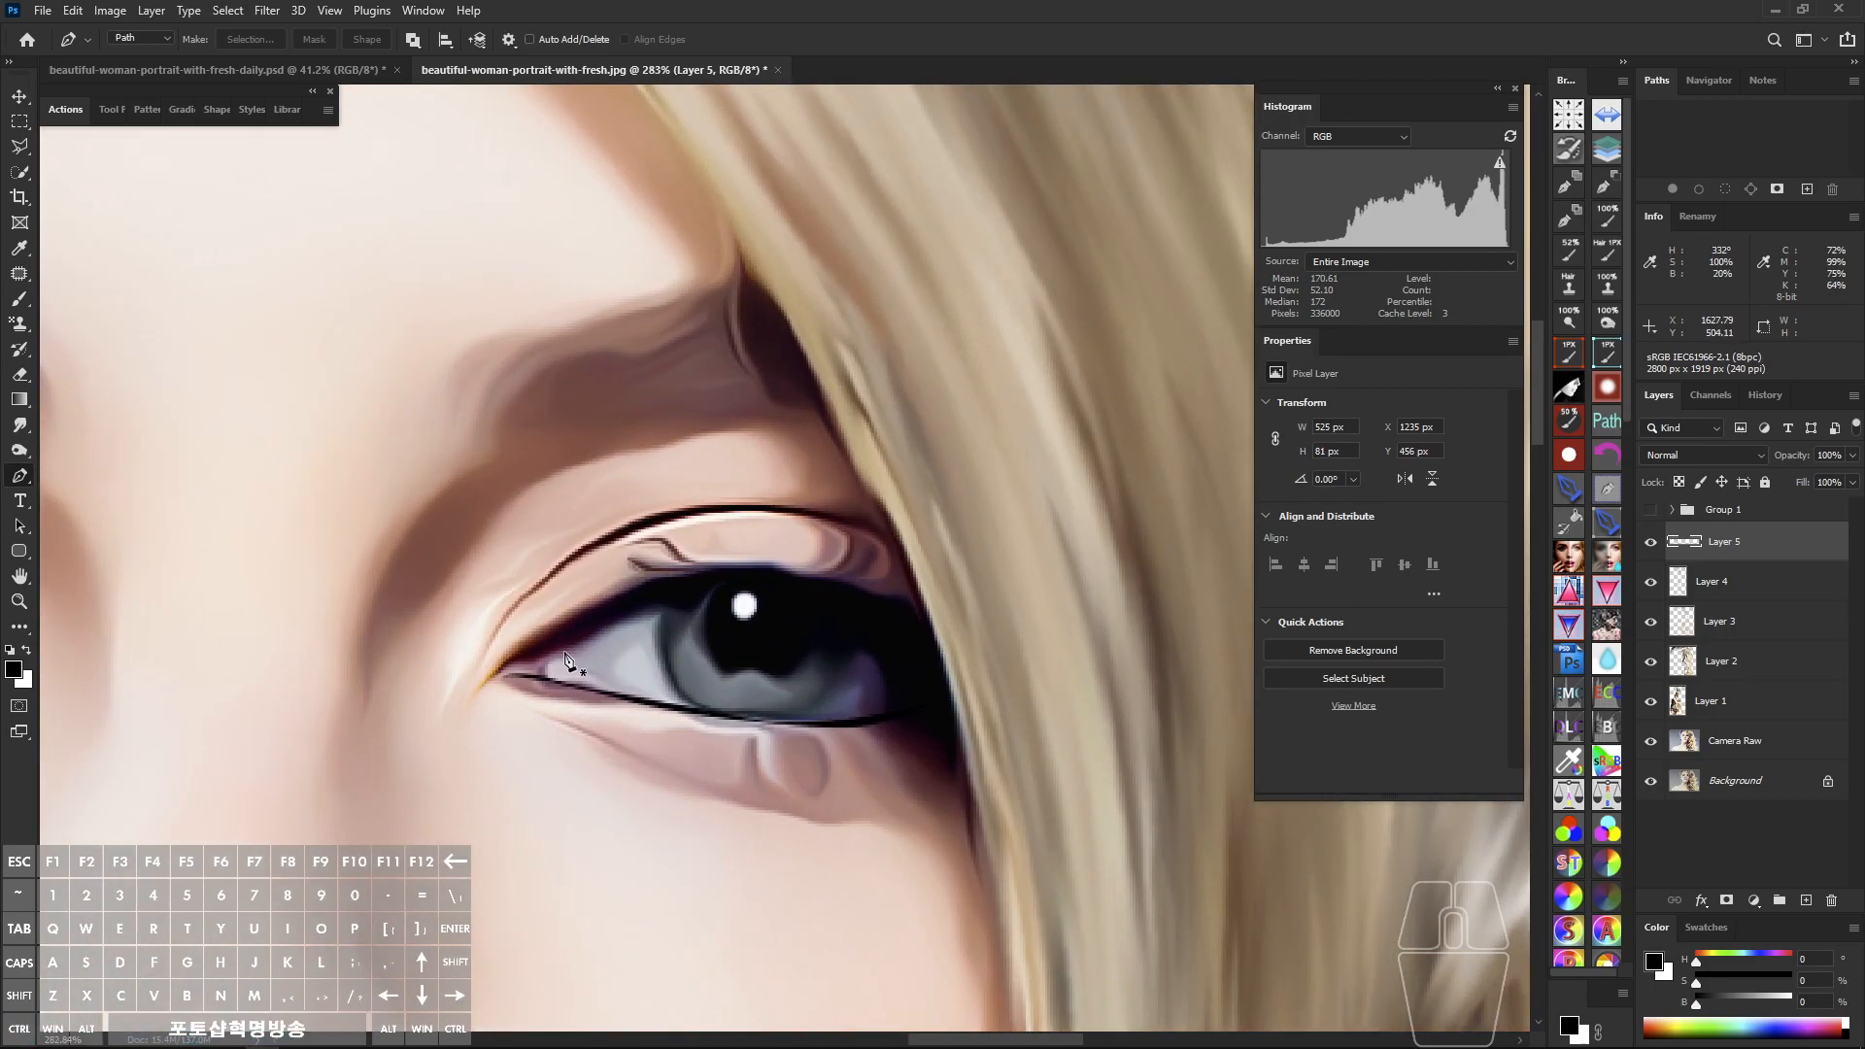
left_click_drag(512, 658, 529, 641)
left_click(638, 583)
left_click_drag(801, 565, 762, 570)
left_click(930, 608)
left_click_drag(633, 594, 559, 626)
left_click(513, 660, "alt")
key("ctrl+alt+x")
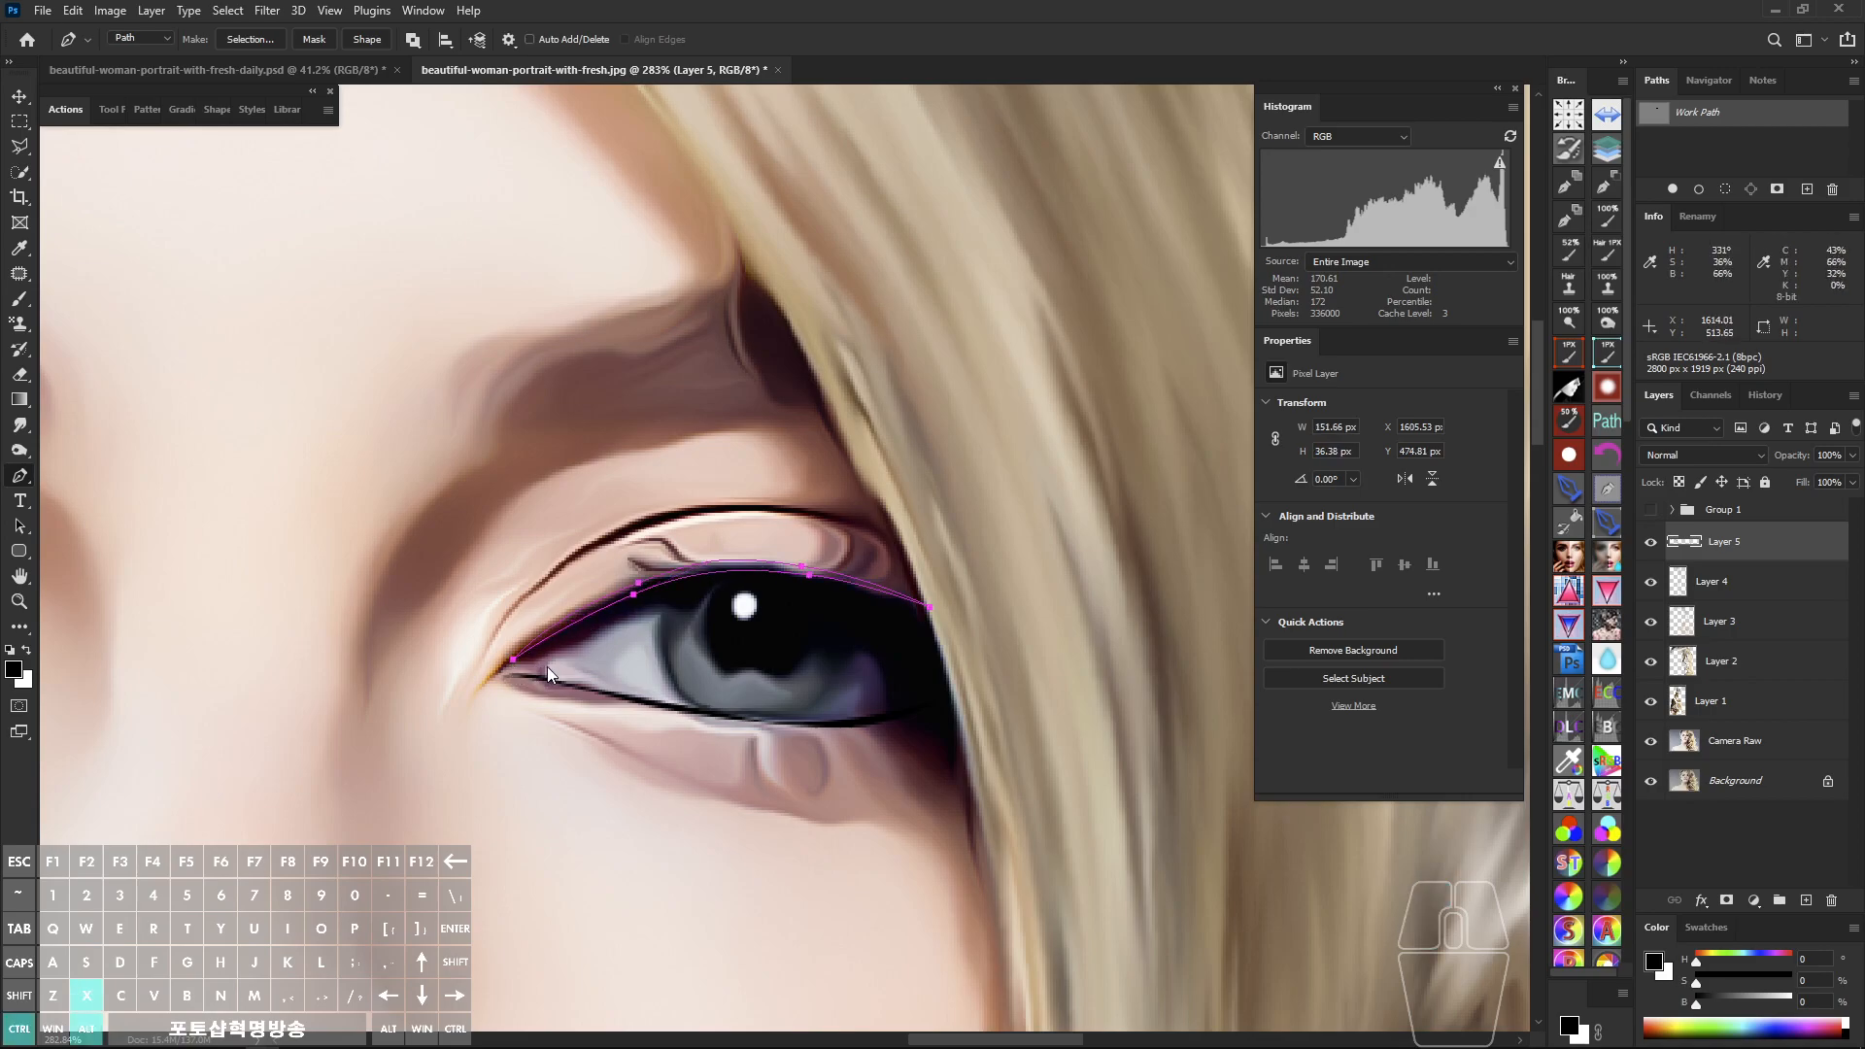
Step: Stamp all visible layers into a new layer above Layer 5 and rename it Texture
scroll(641, 684, "down", 4)
scroll(641, 684, "down", 5)
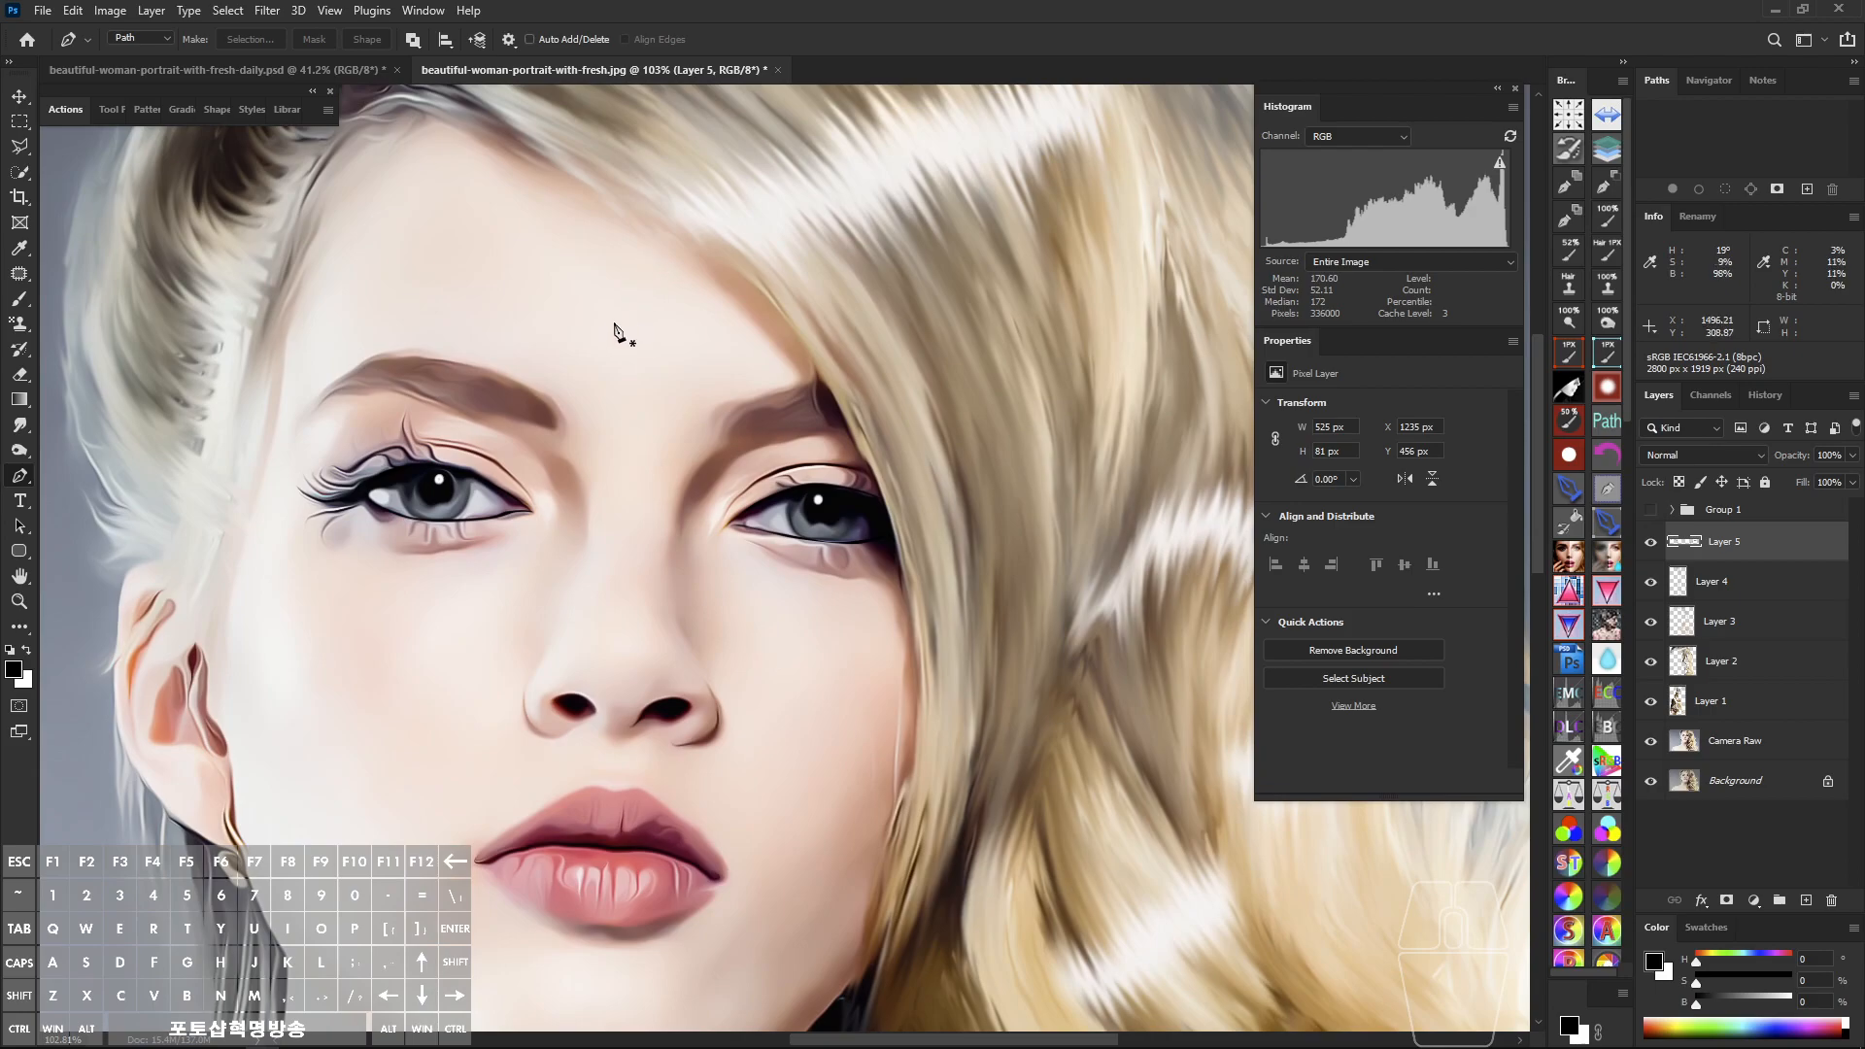
left_click_drag(578, 395, 591, 429)
scroll(730, 497, "down", 4)
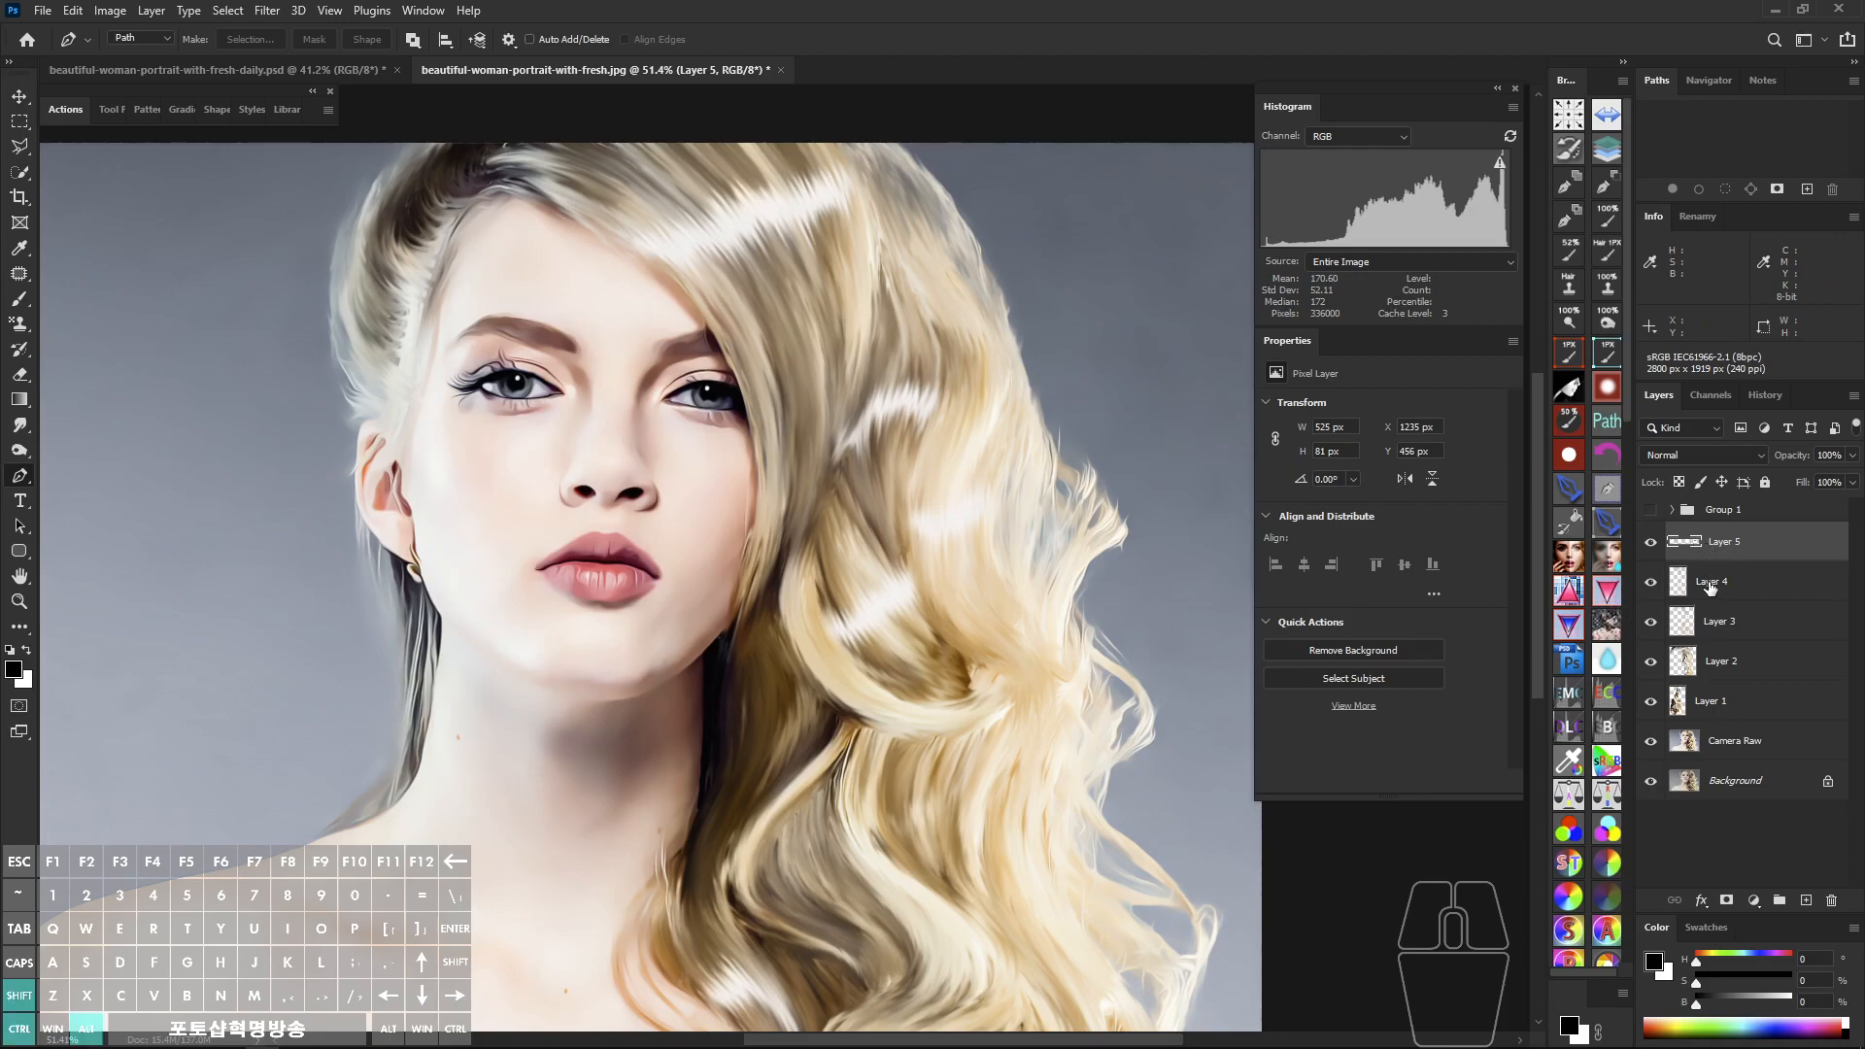
key("ctrl+alt+shift+e")
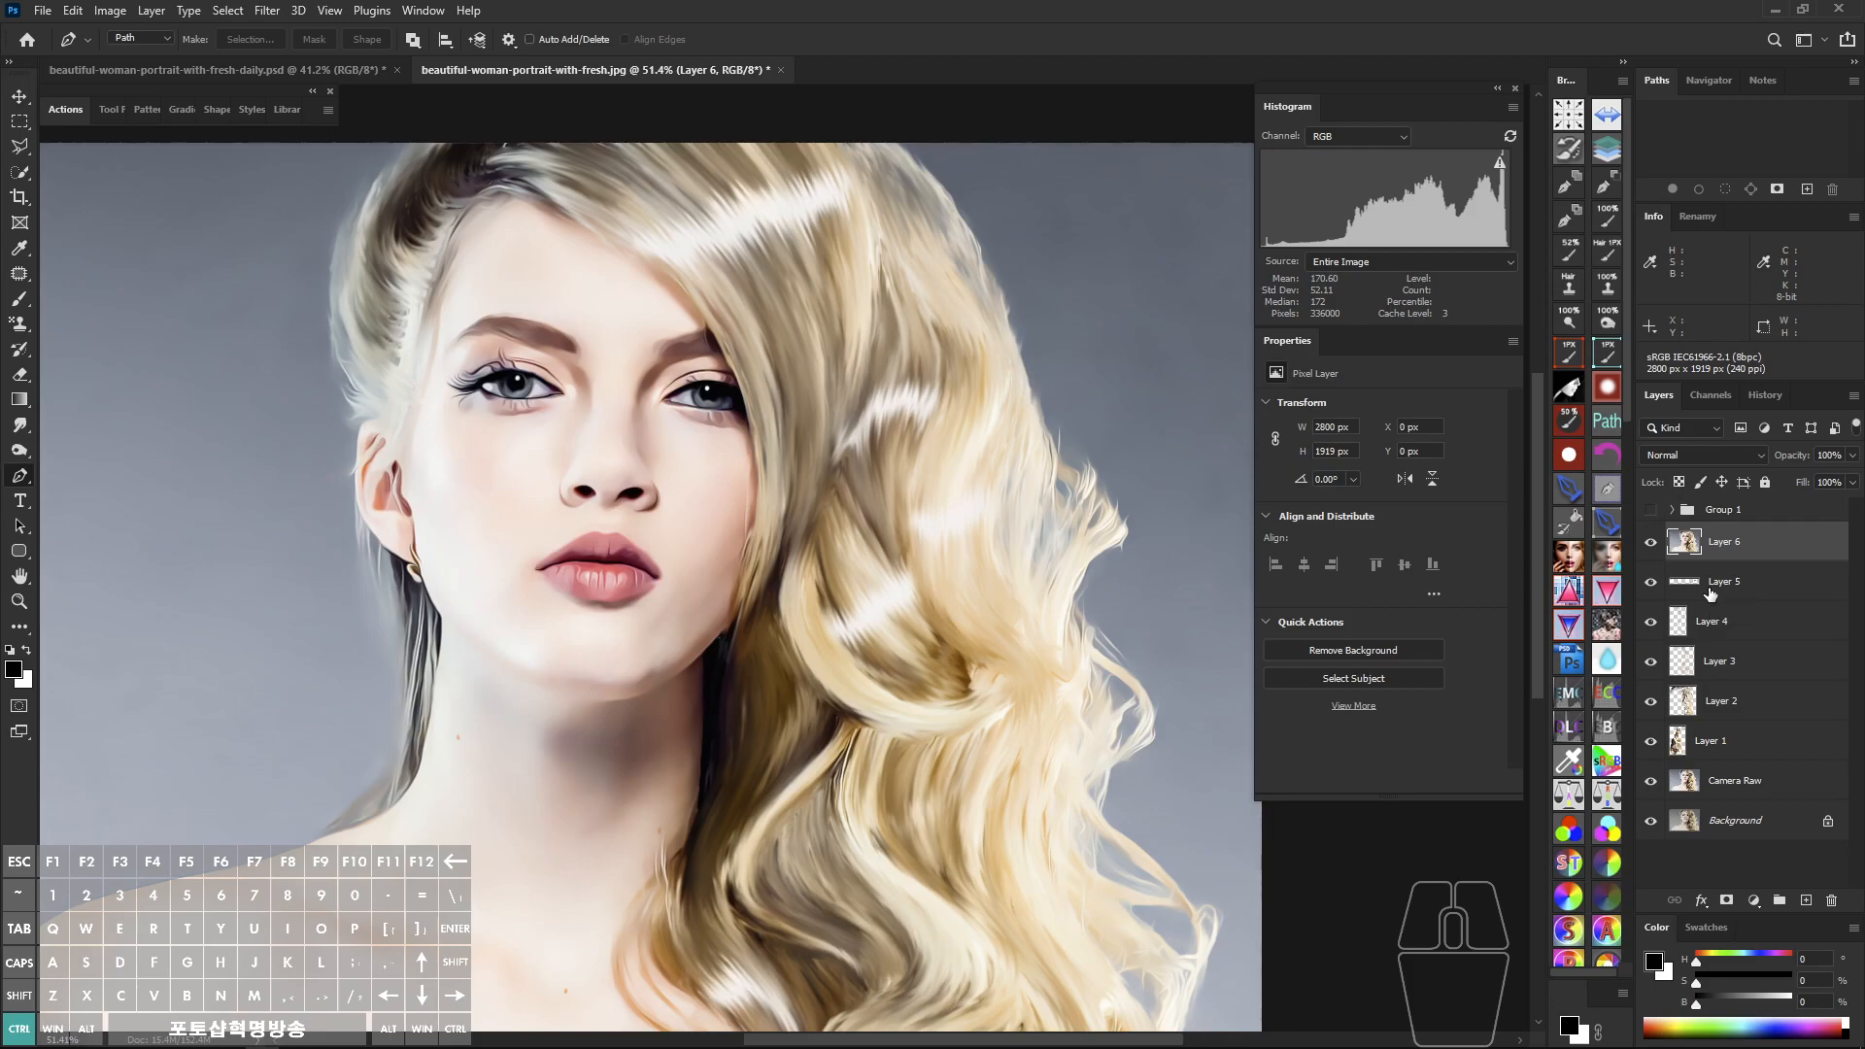
double_click(1726, 544)
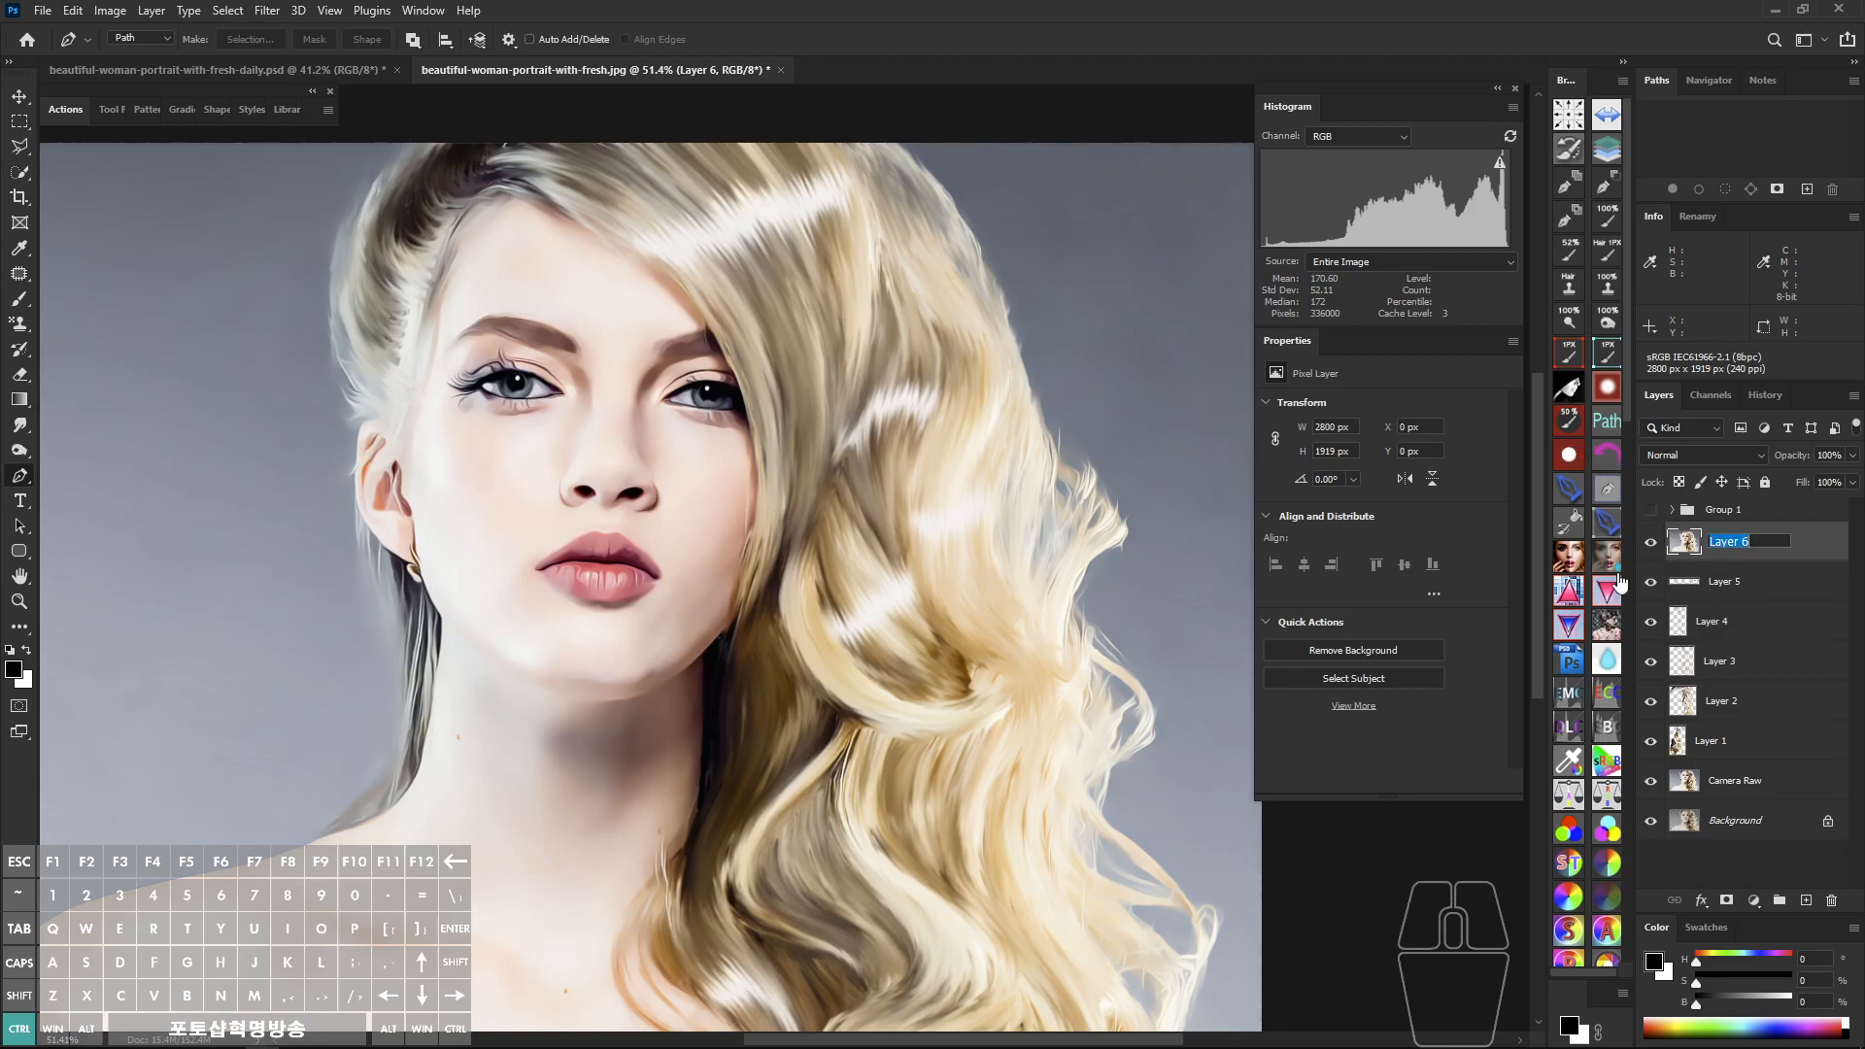
type("Textu")
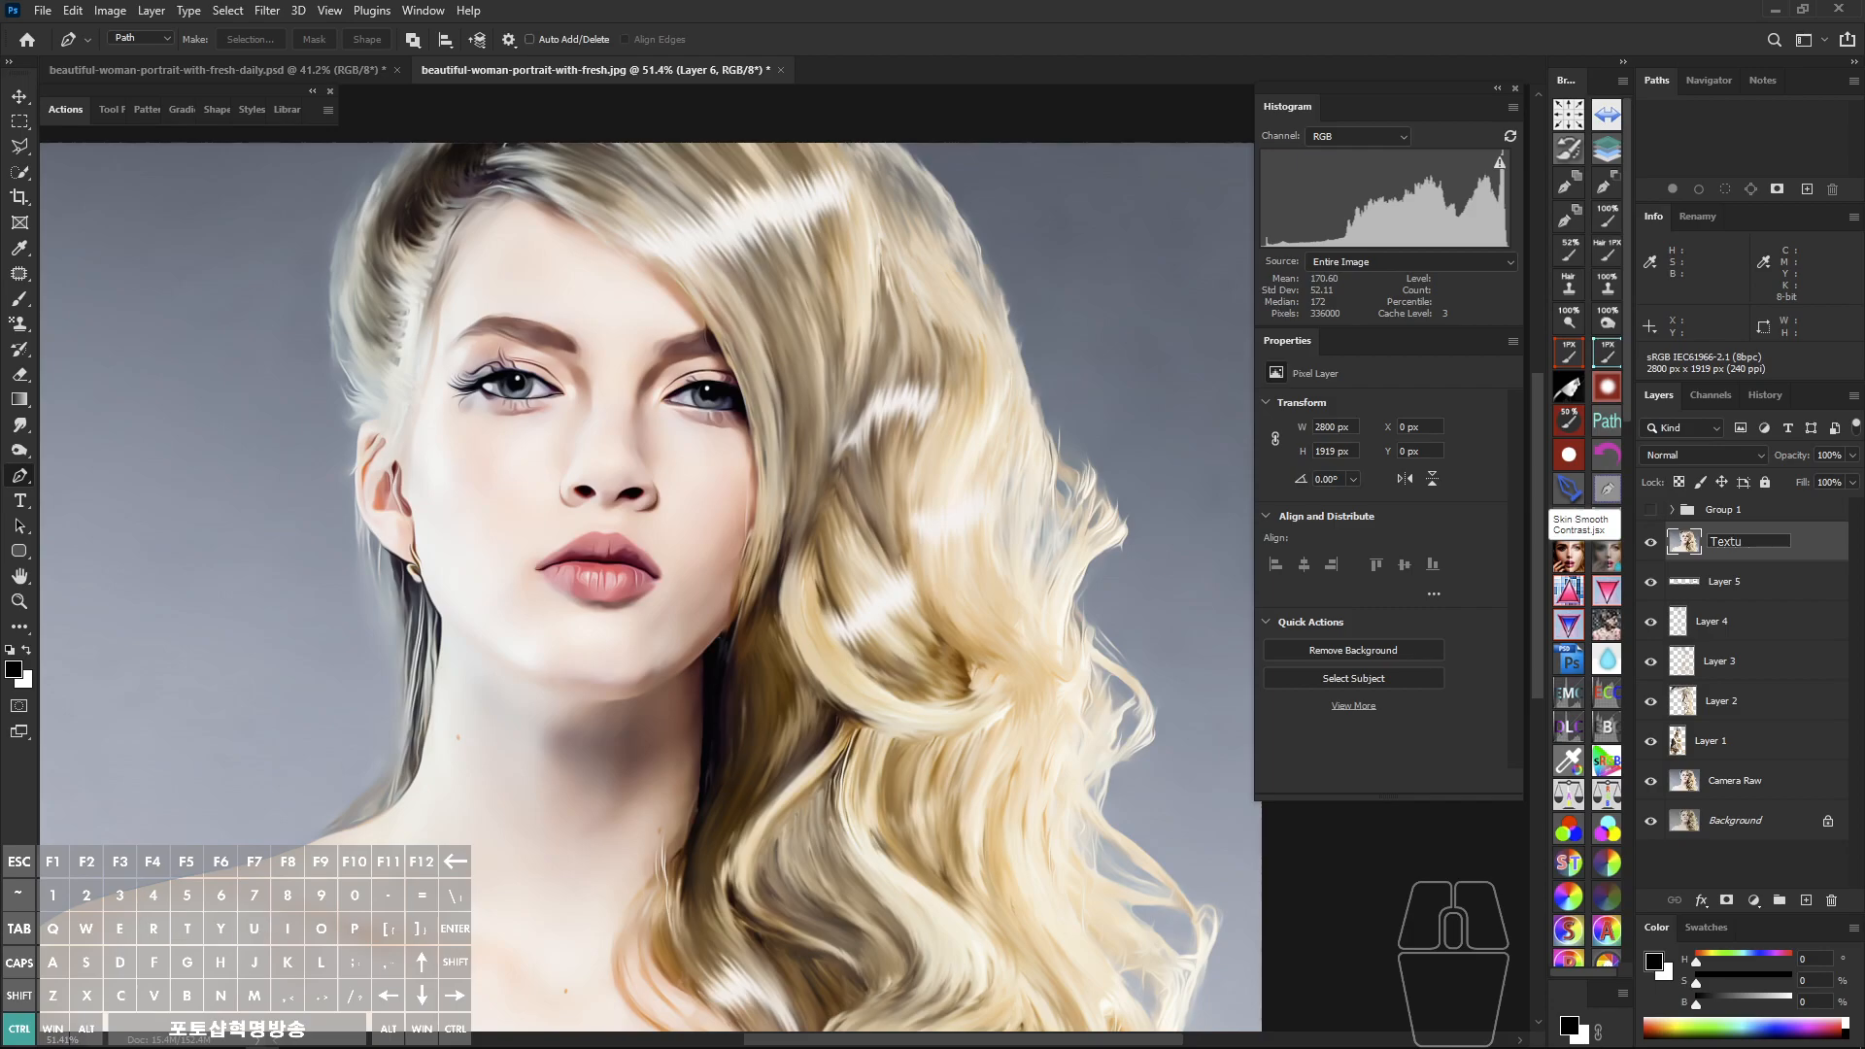
type("re")
key("Return")
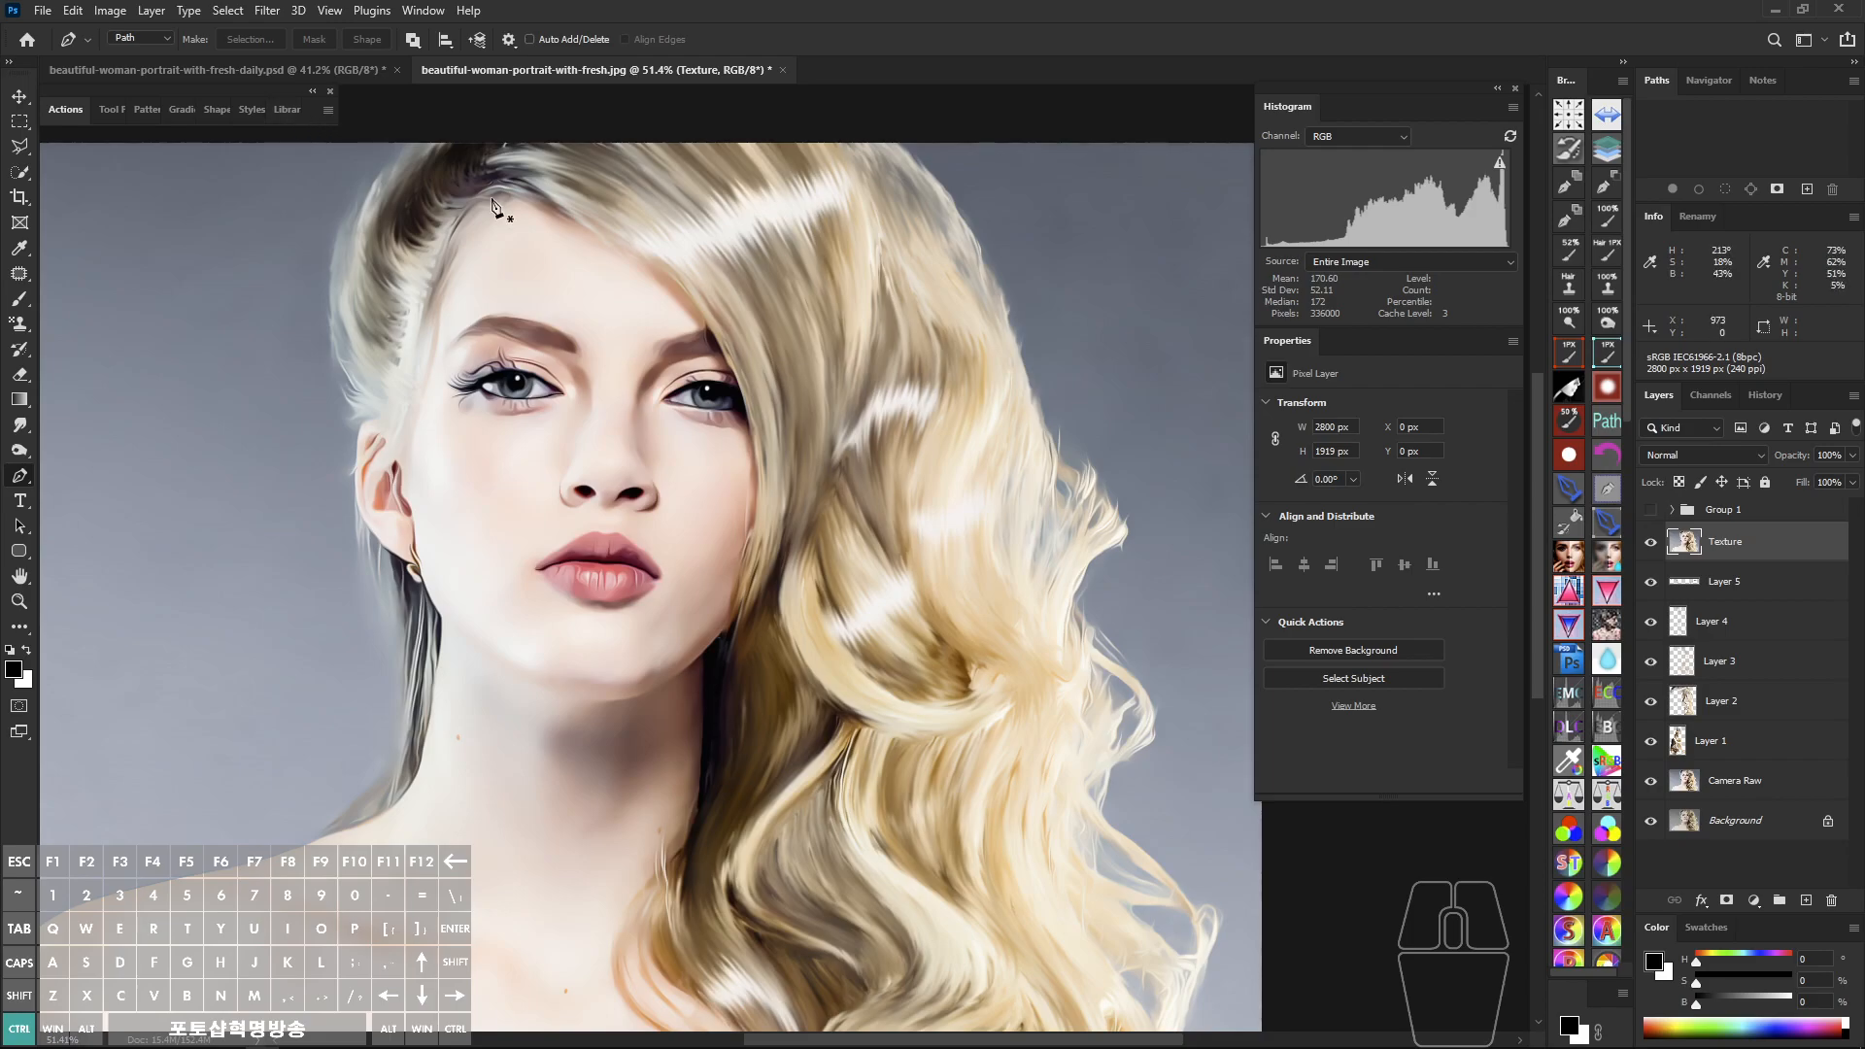
Step: Open the Grain texture filter for the Texture layer and center its preview on the face
left_click_drag(618, 413, 624, 354)
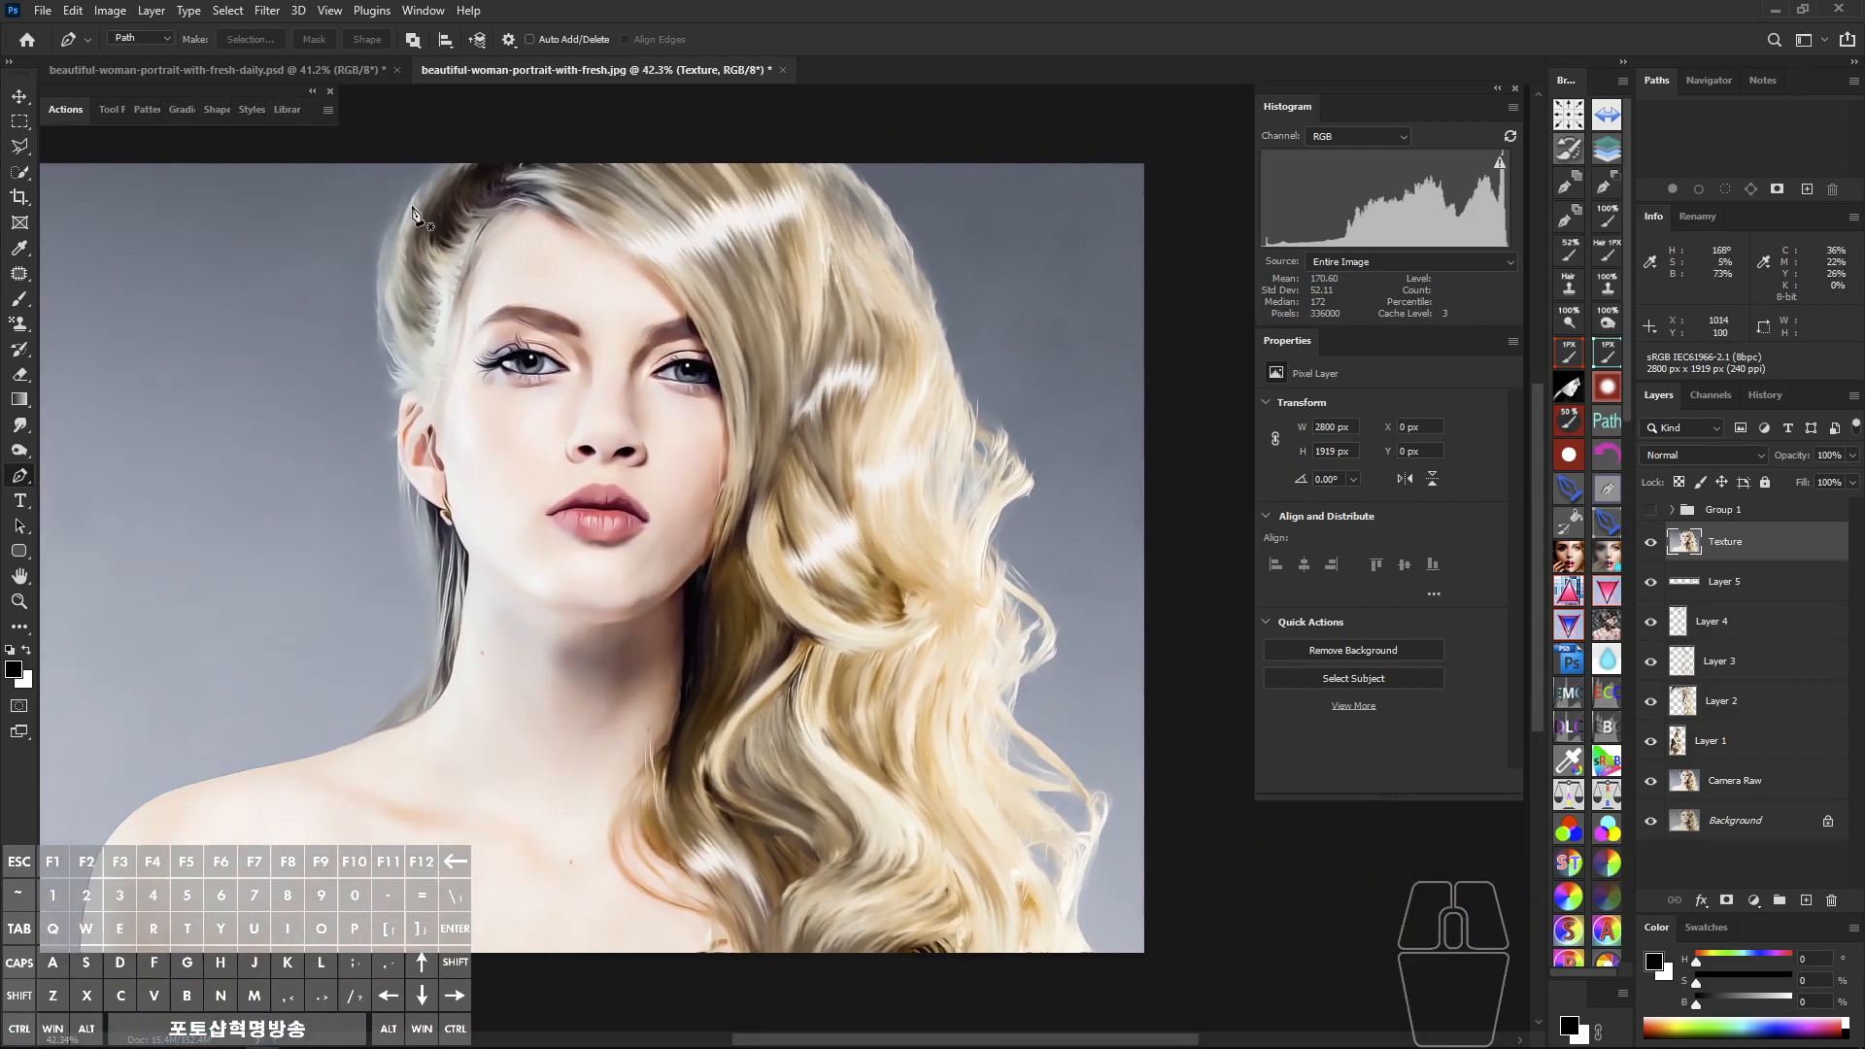
left_click(268, 11)
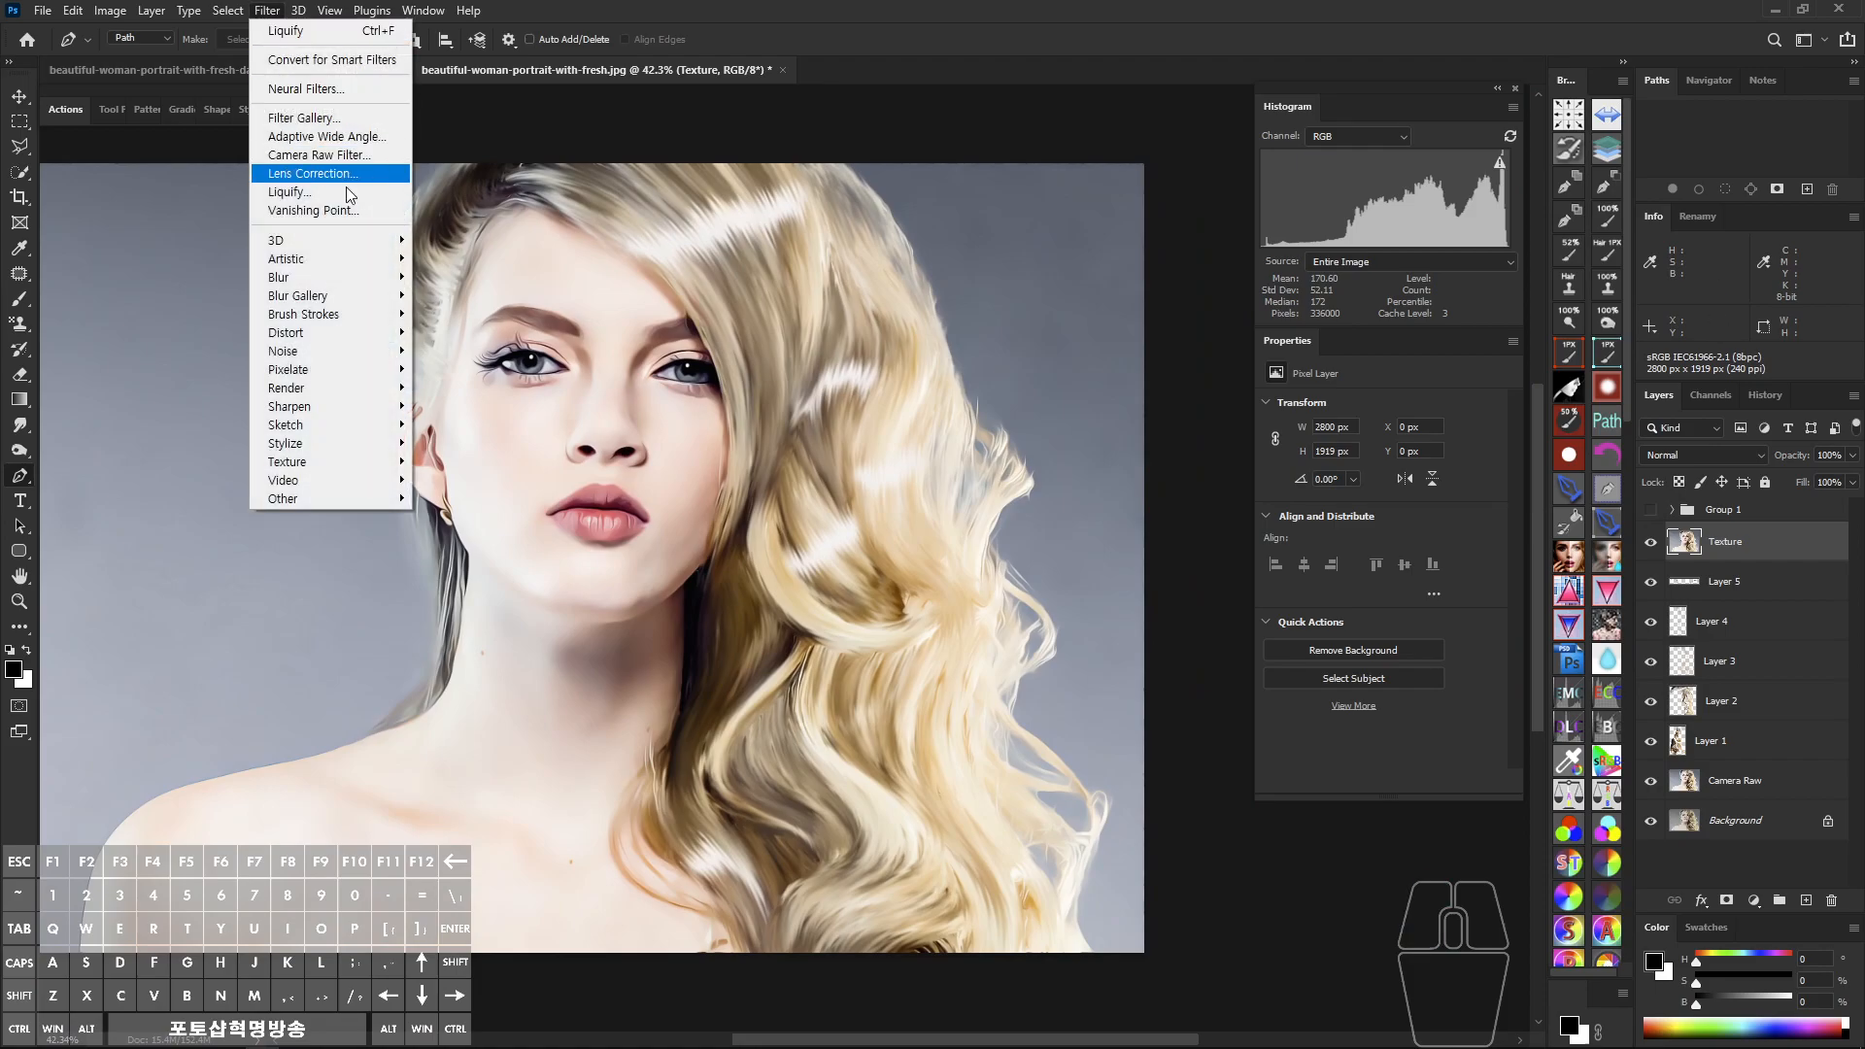
mouse_move(372, 445)
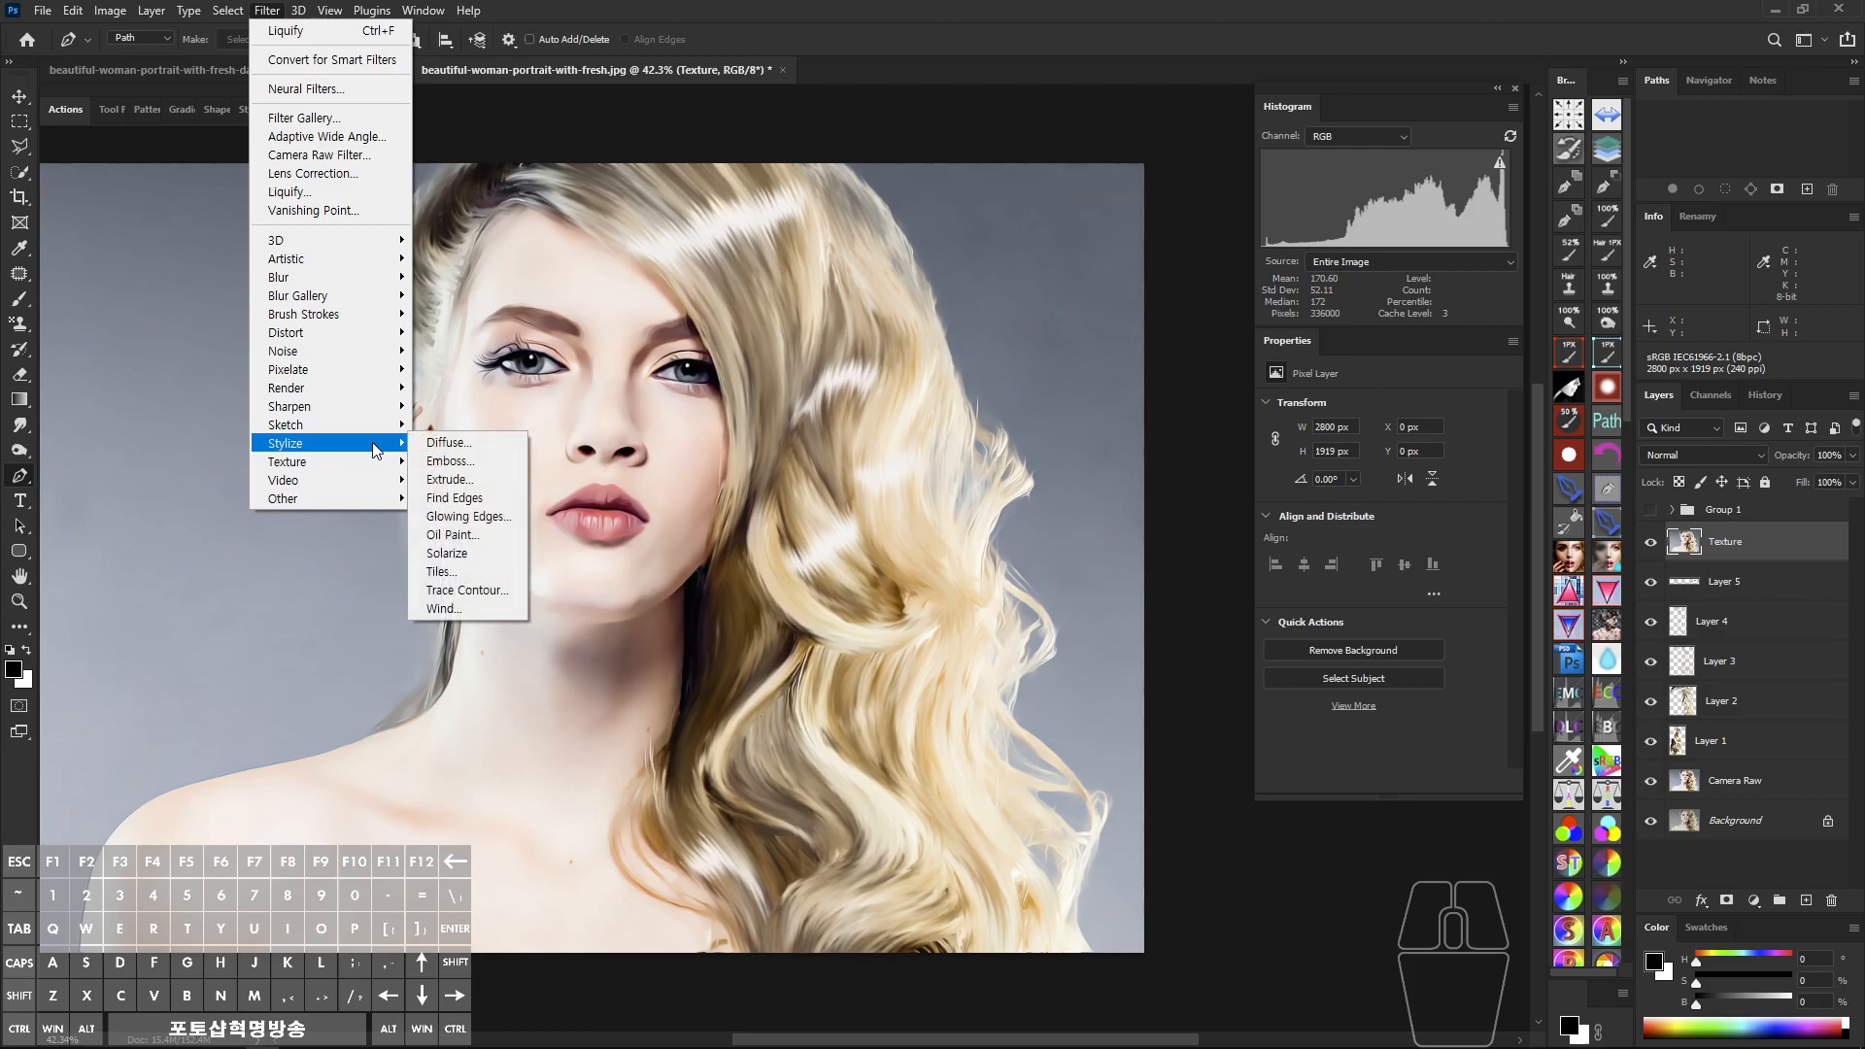
mouse_move(367, 389)
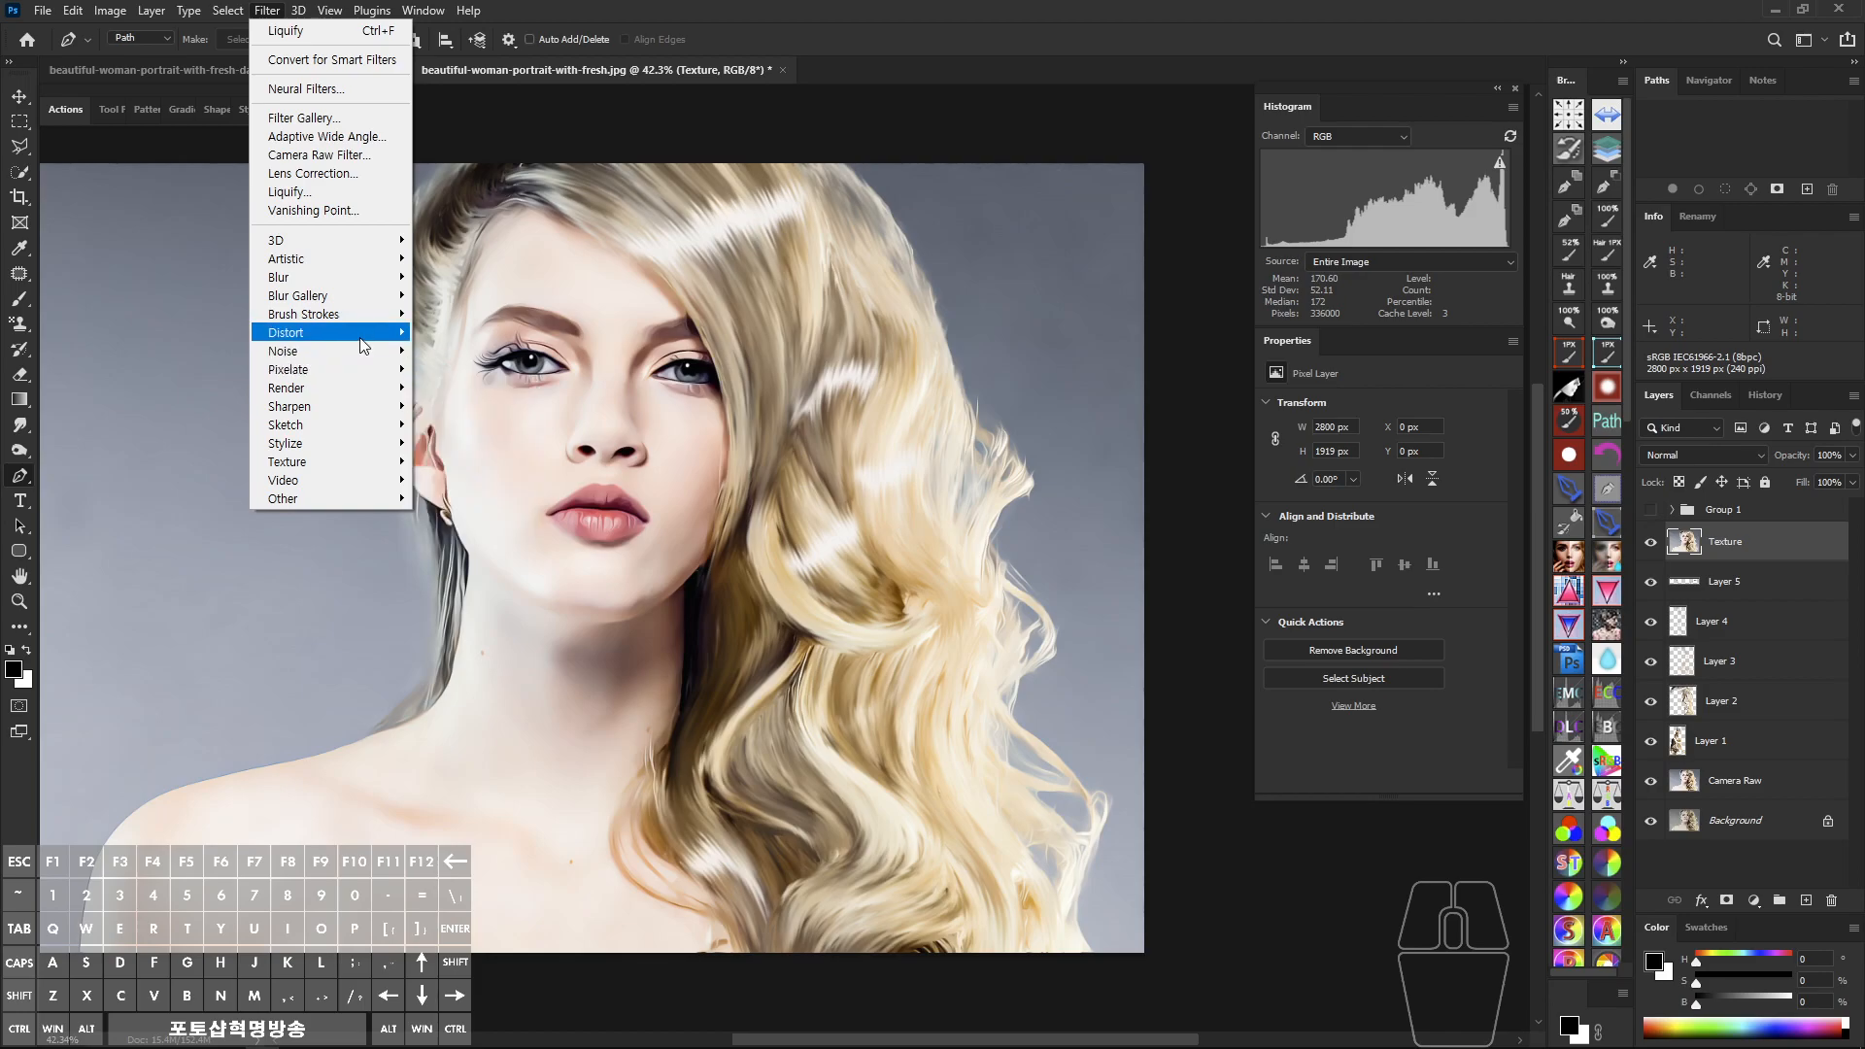
mouse_move(362, 342)
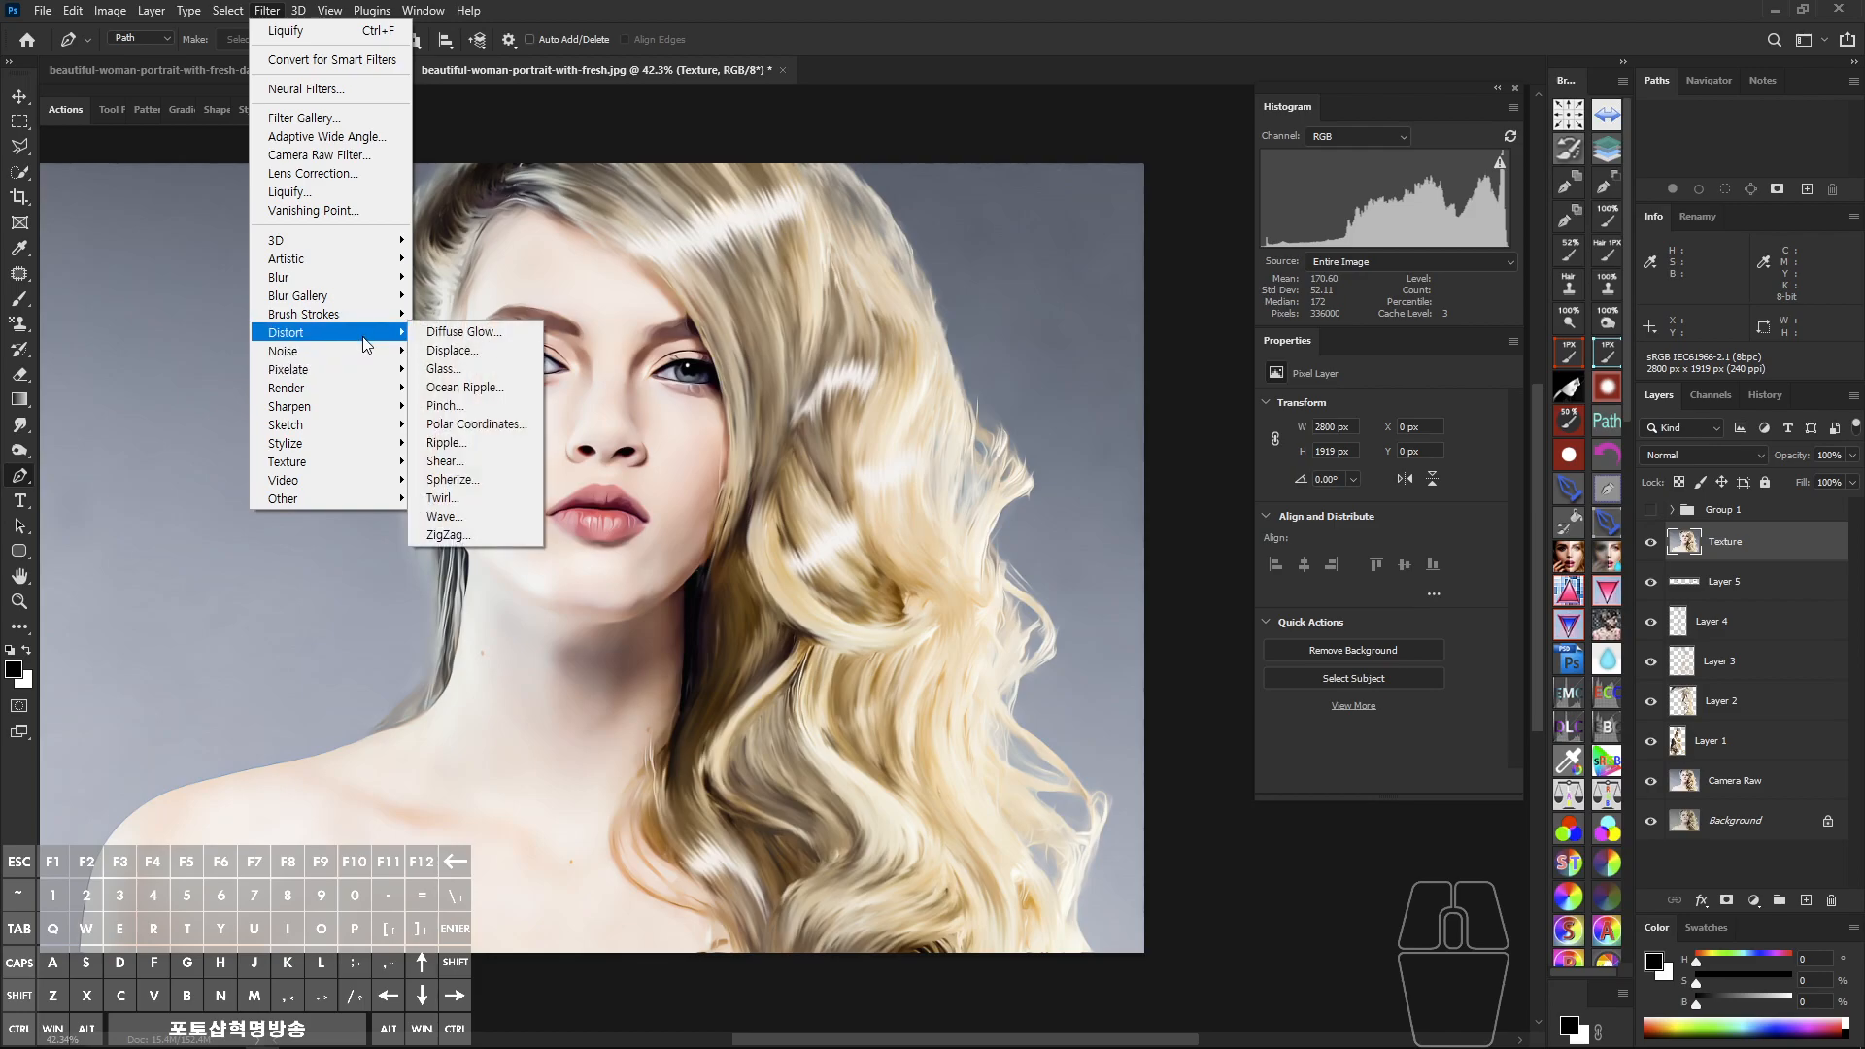
mouse_move(370, 287)
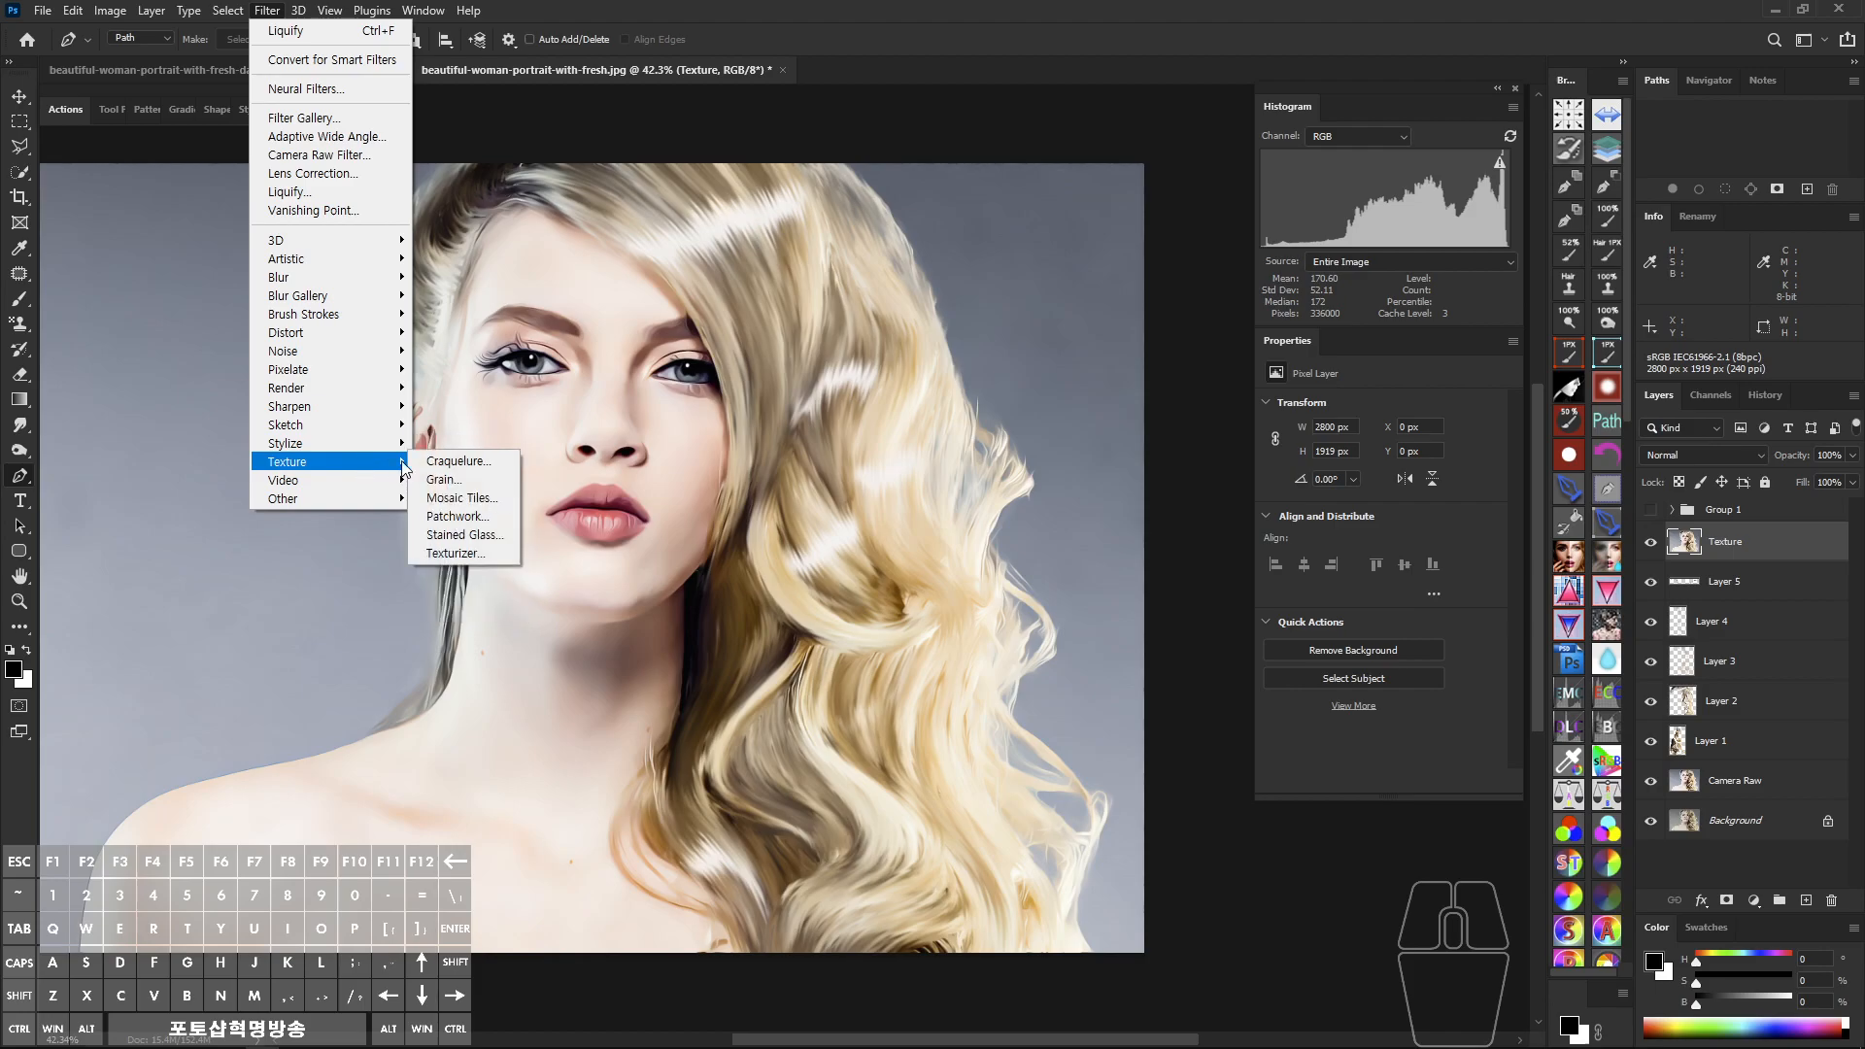
left_click(449, 480)
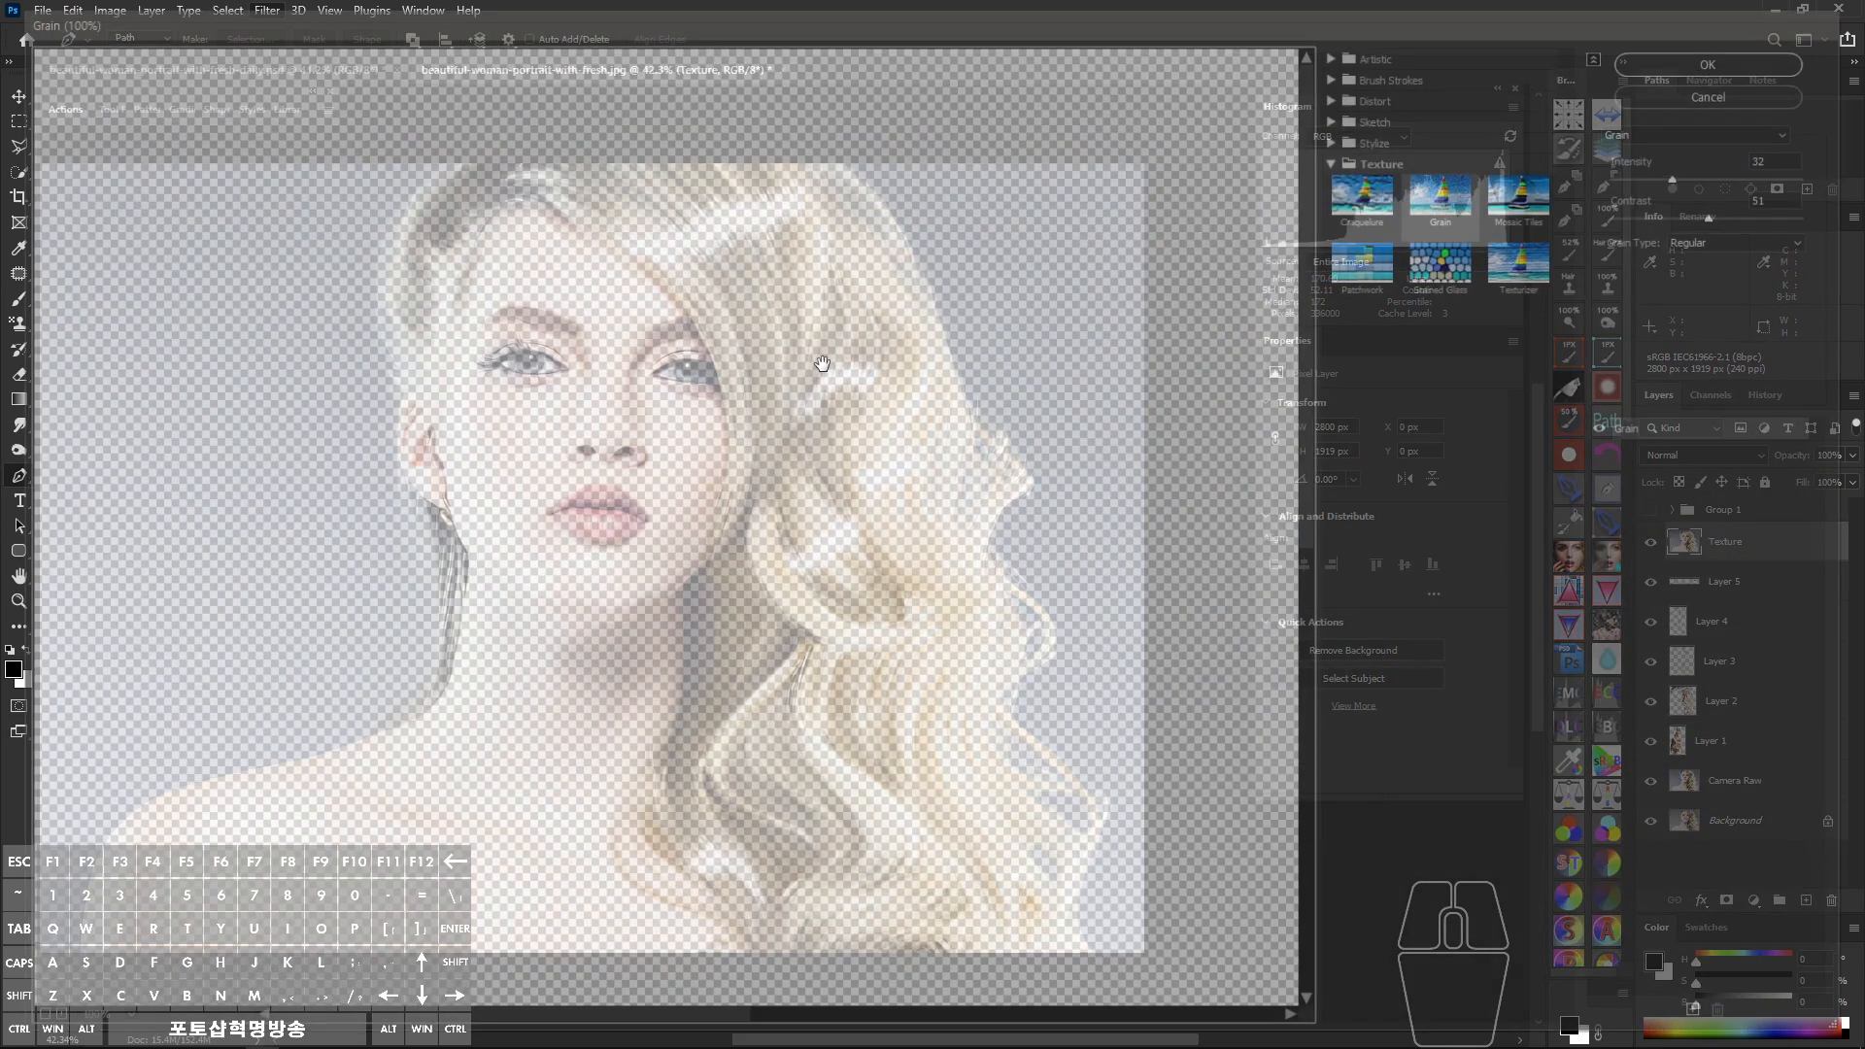
left_click_drag(1214, 476, 730, 482)
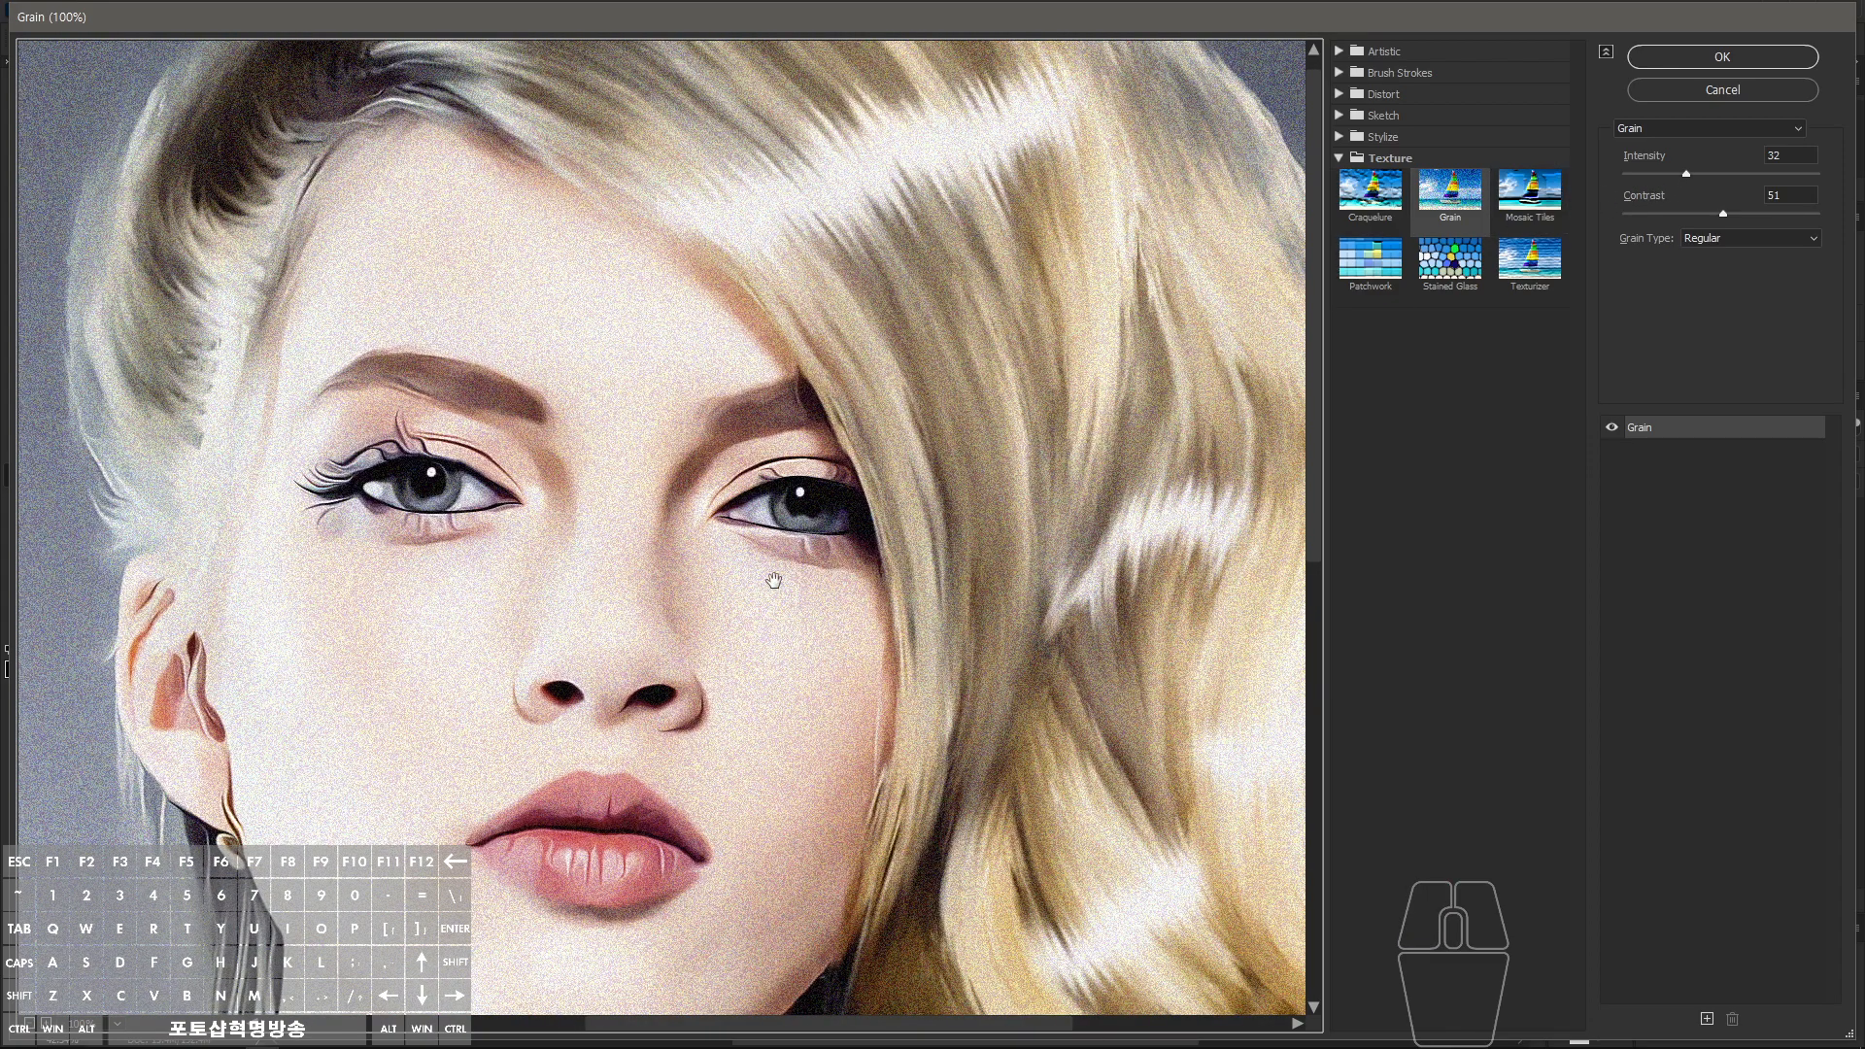
left_click_drag(794, 565, 887, 529)
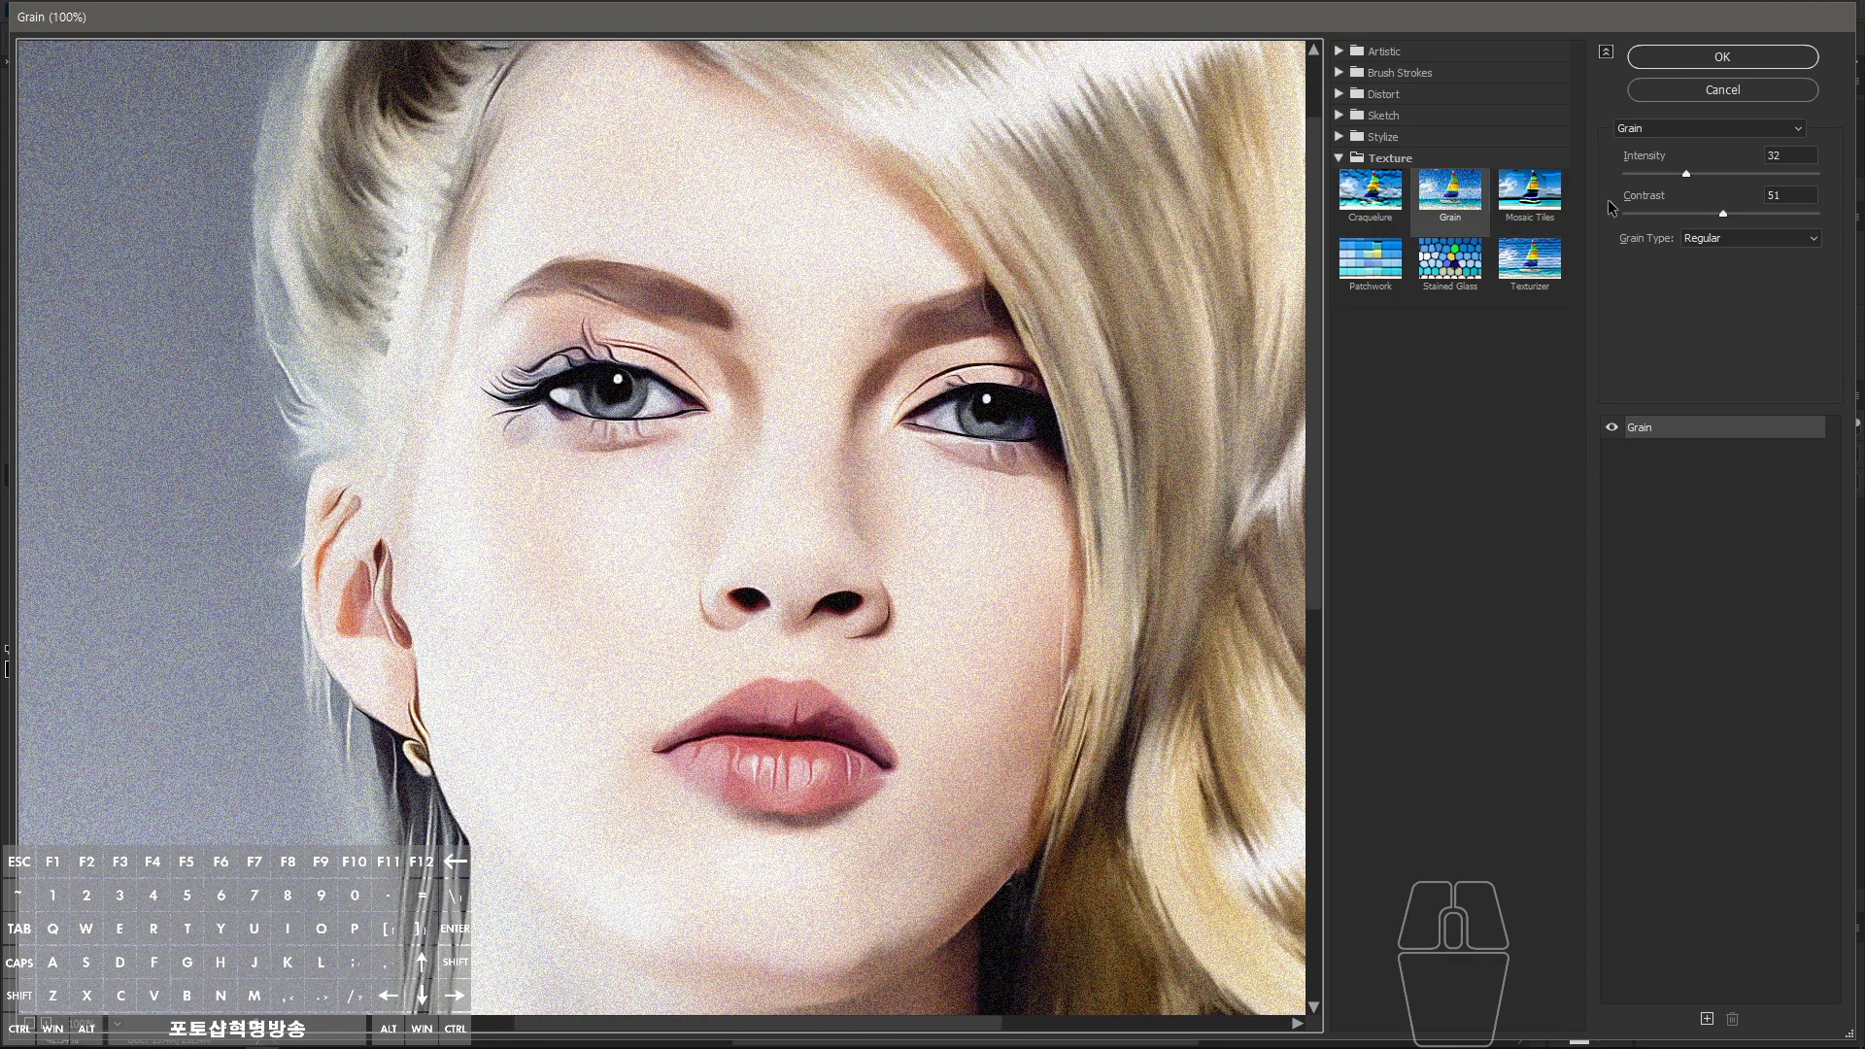
Step: Try lower Grain intensities such as 10 and 18 on the enlarged preview, and reset the filter settings
left_click_drag(1686, 173, 1643, 174)
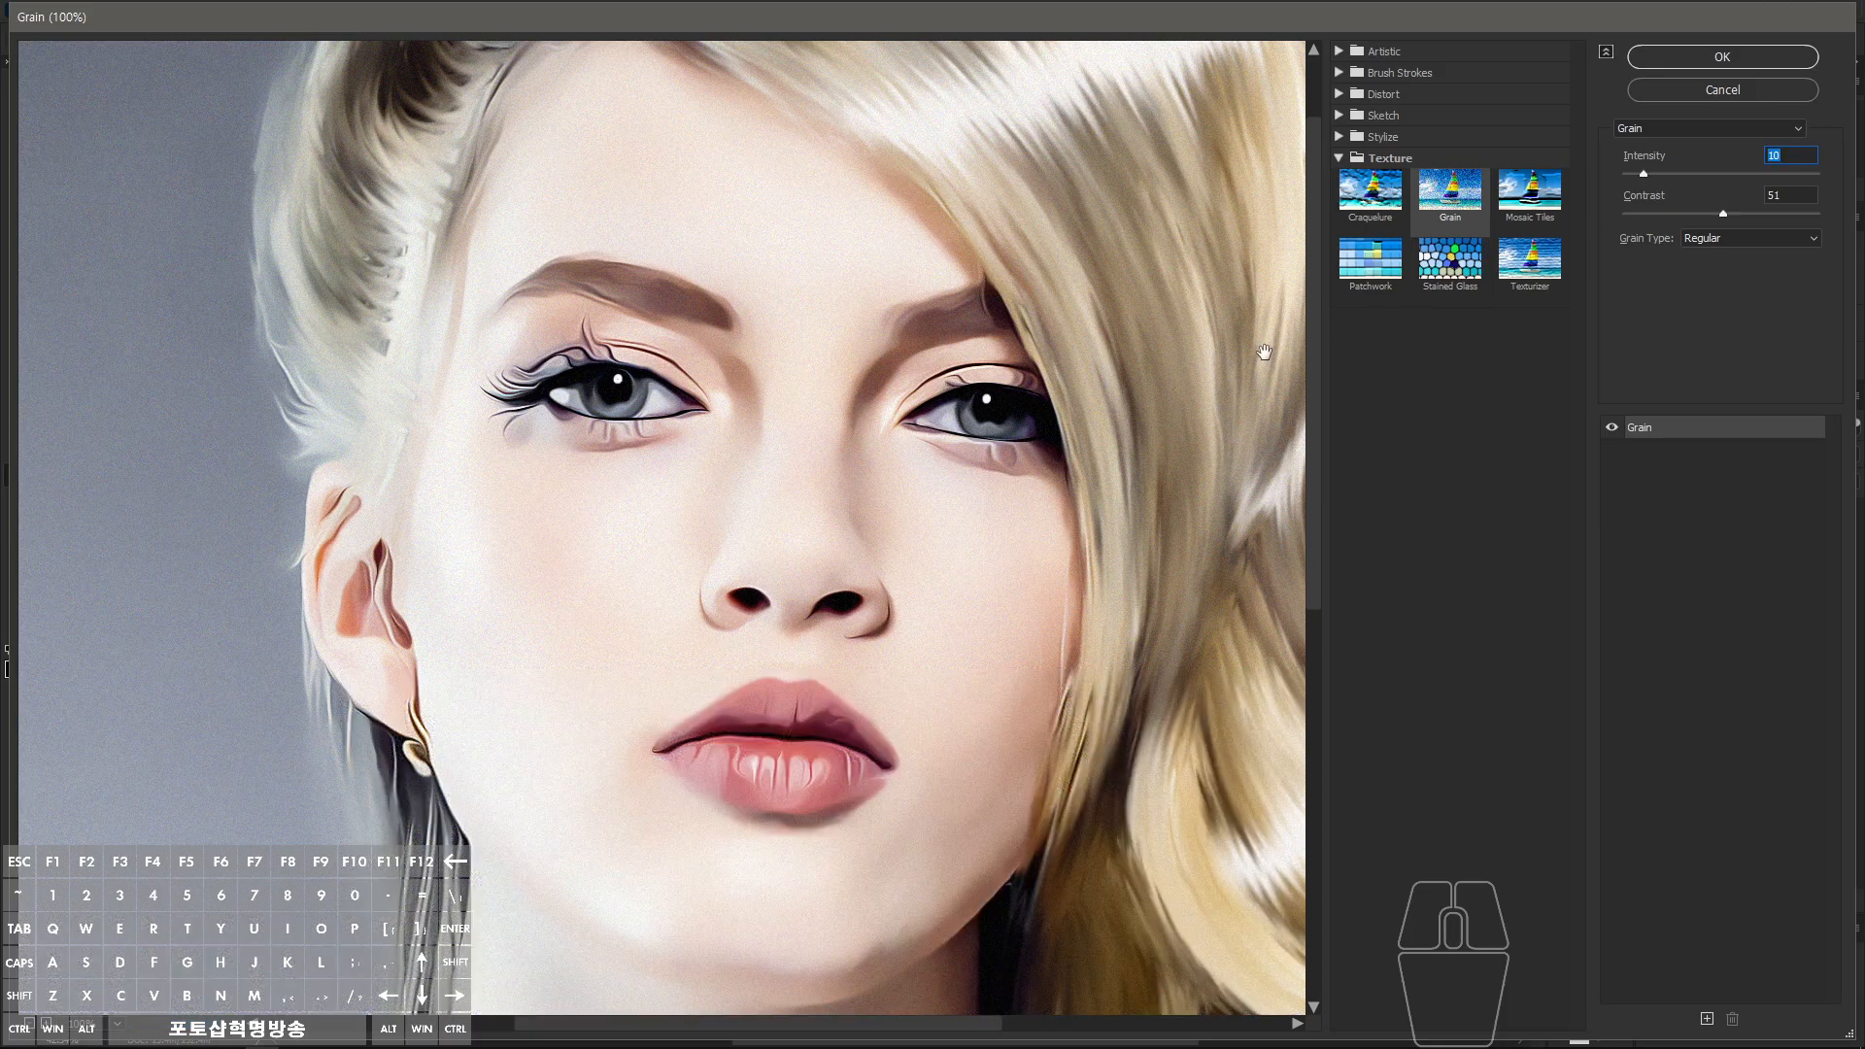
key("ctrl+space")
left_click_drag(834, 527, 1233, 921)
left_click_drag(694, 429, 1072, 742)
left_click_drag(1647, 173, 1673, 175)
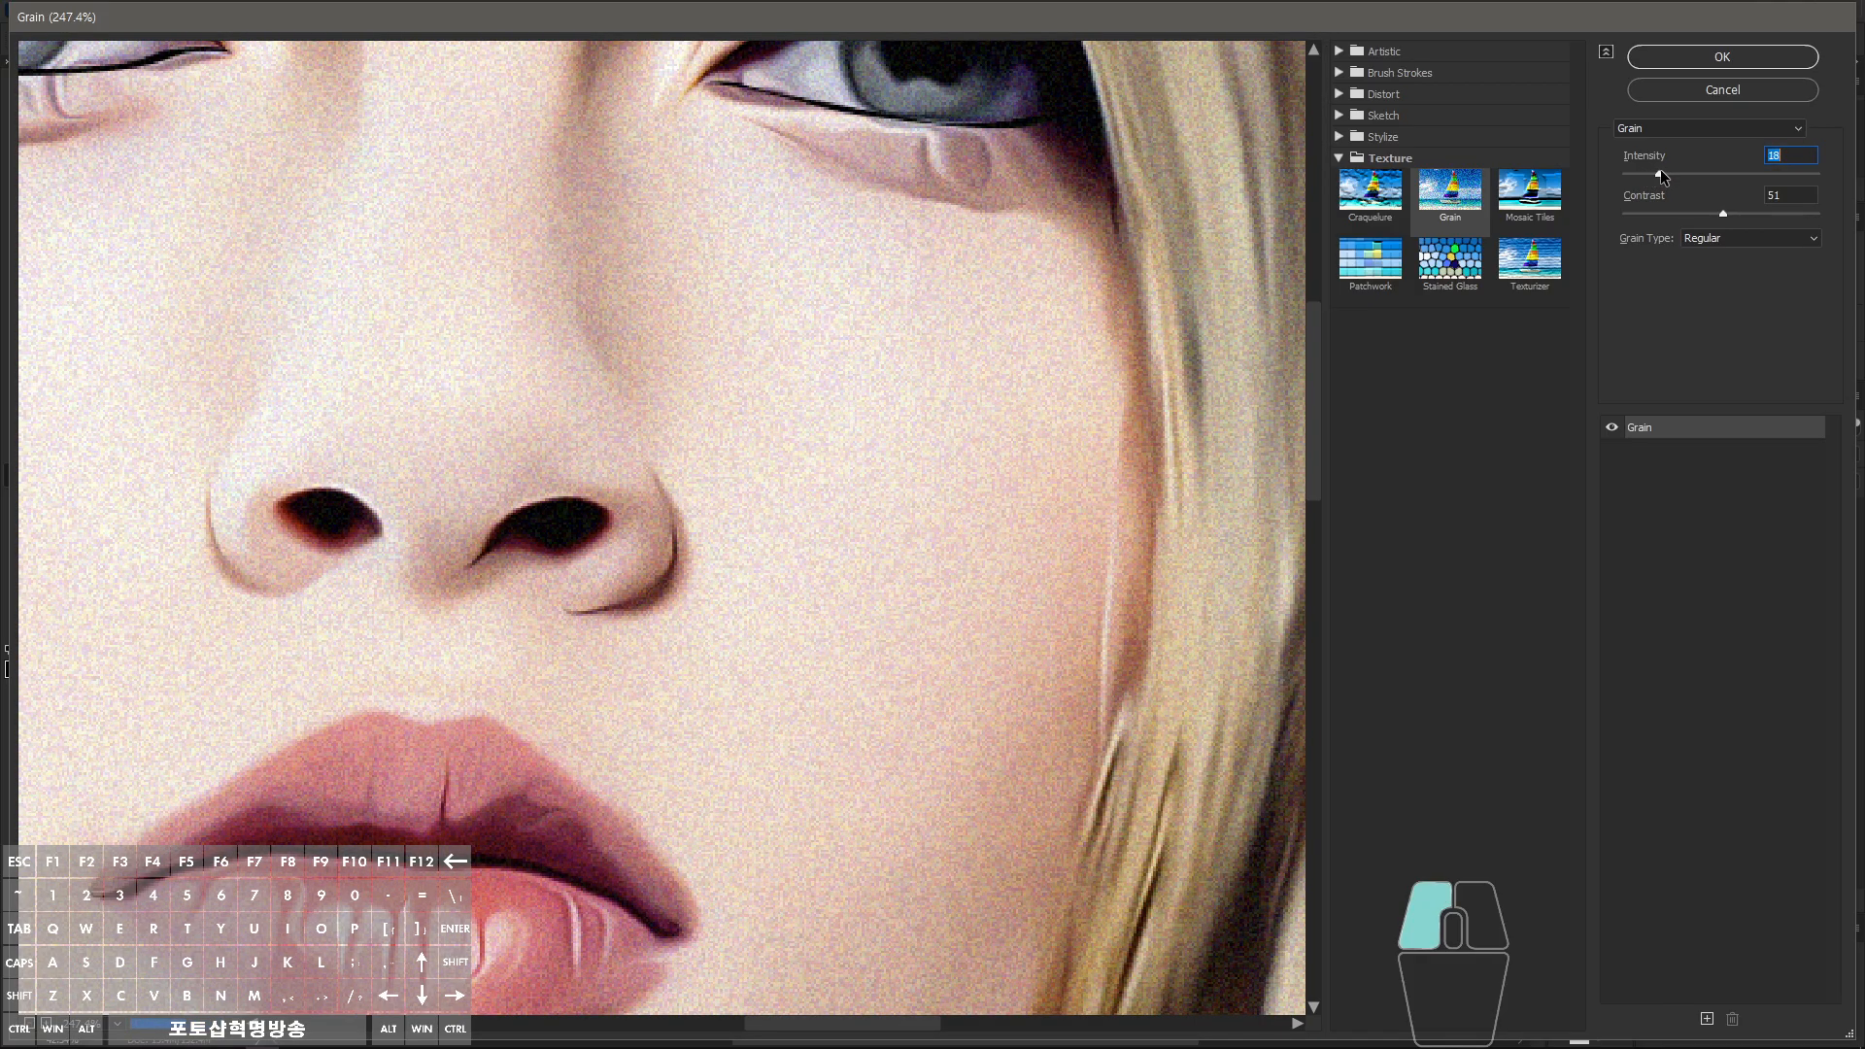
left_click_drag(1667, 171, 1723, 213)
left_click_drag(1724, 215, 1723, 216)
left_click(1737, 89, "alt")
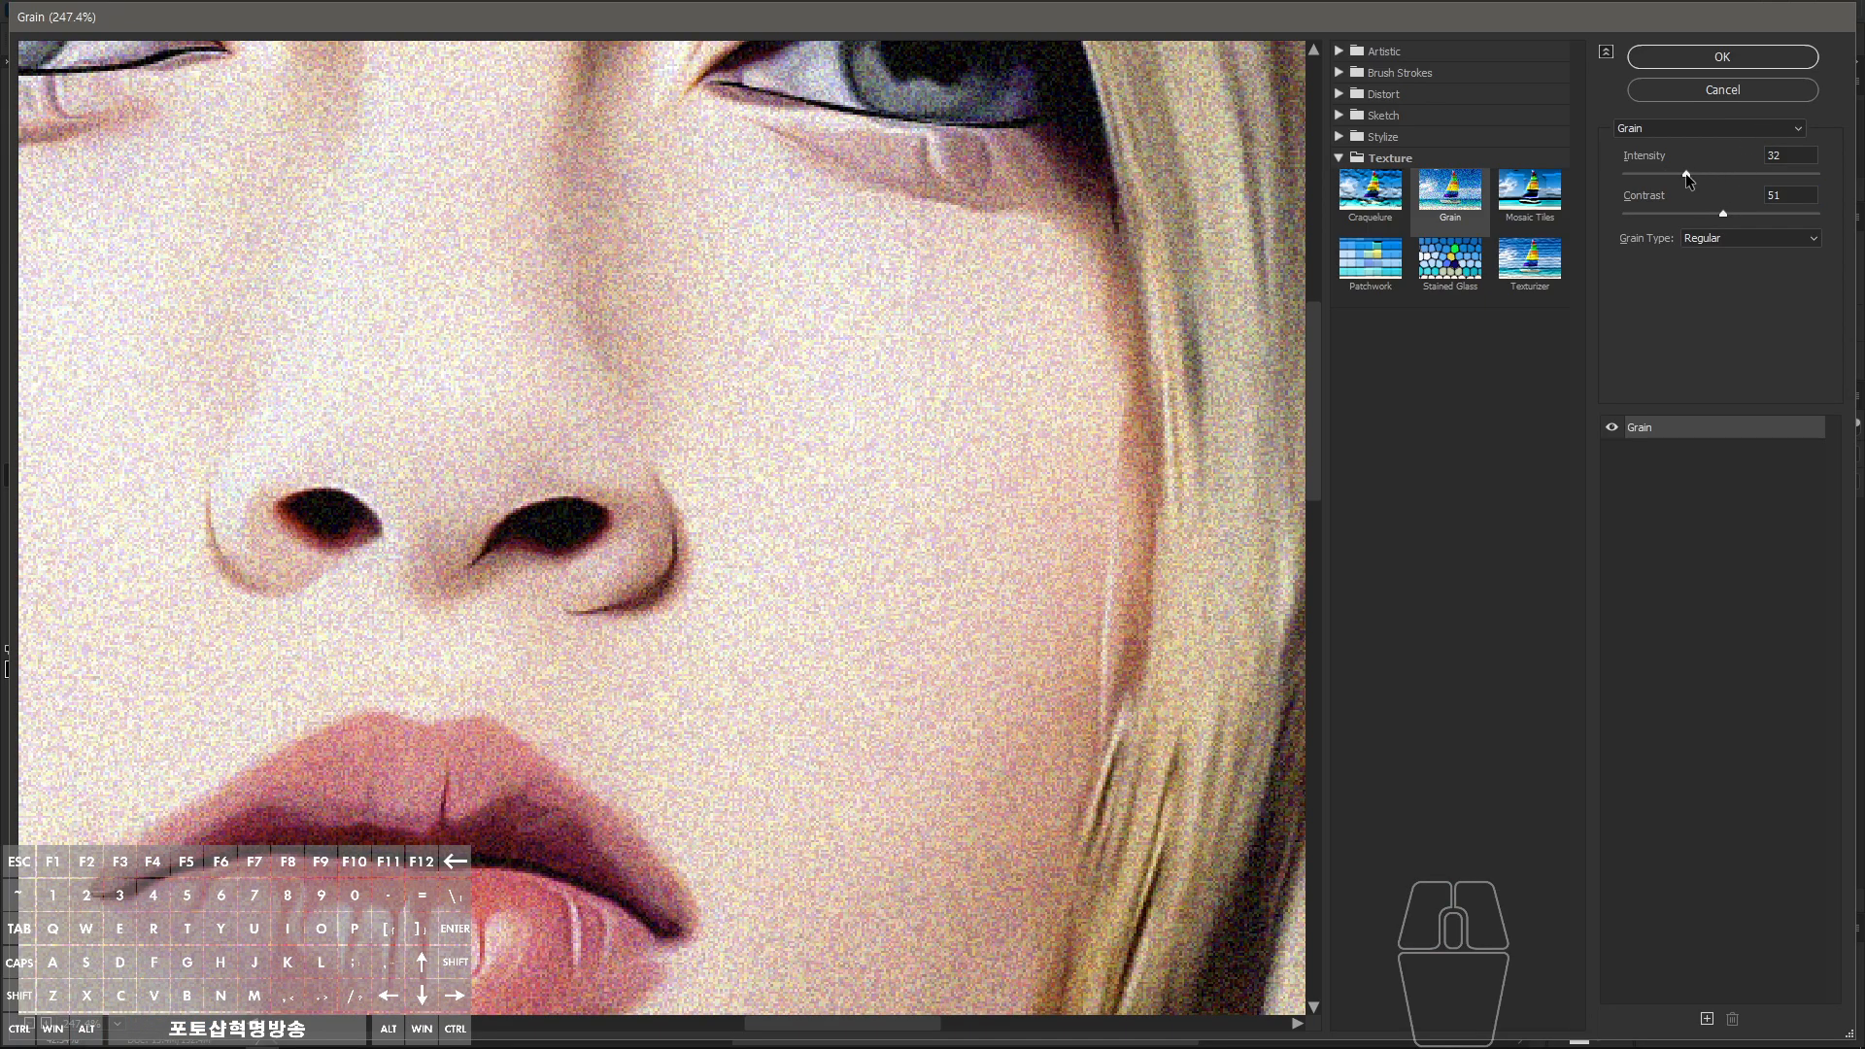
Step: Set the Grain intensity to 22 and apply the filter to the Texture layer
left_click_drag(1675, 175, 1673, 176)
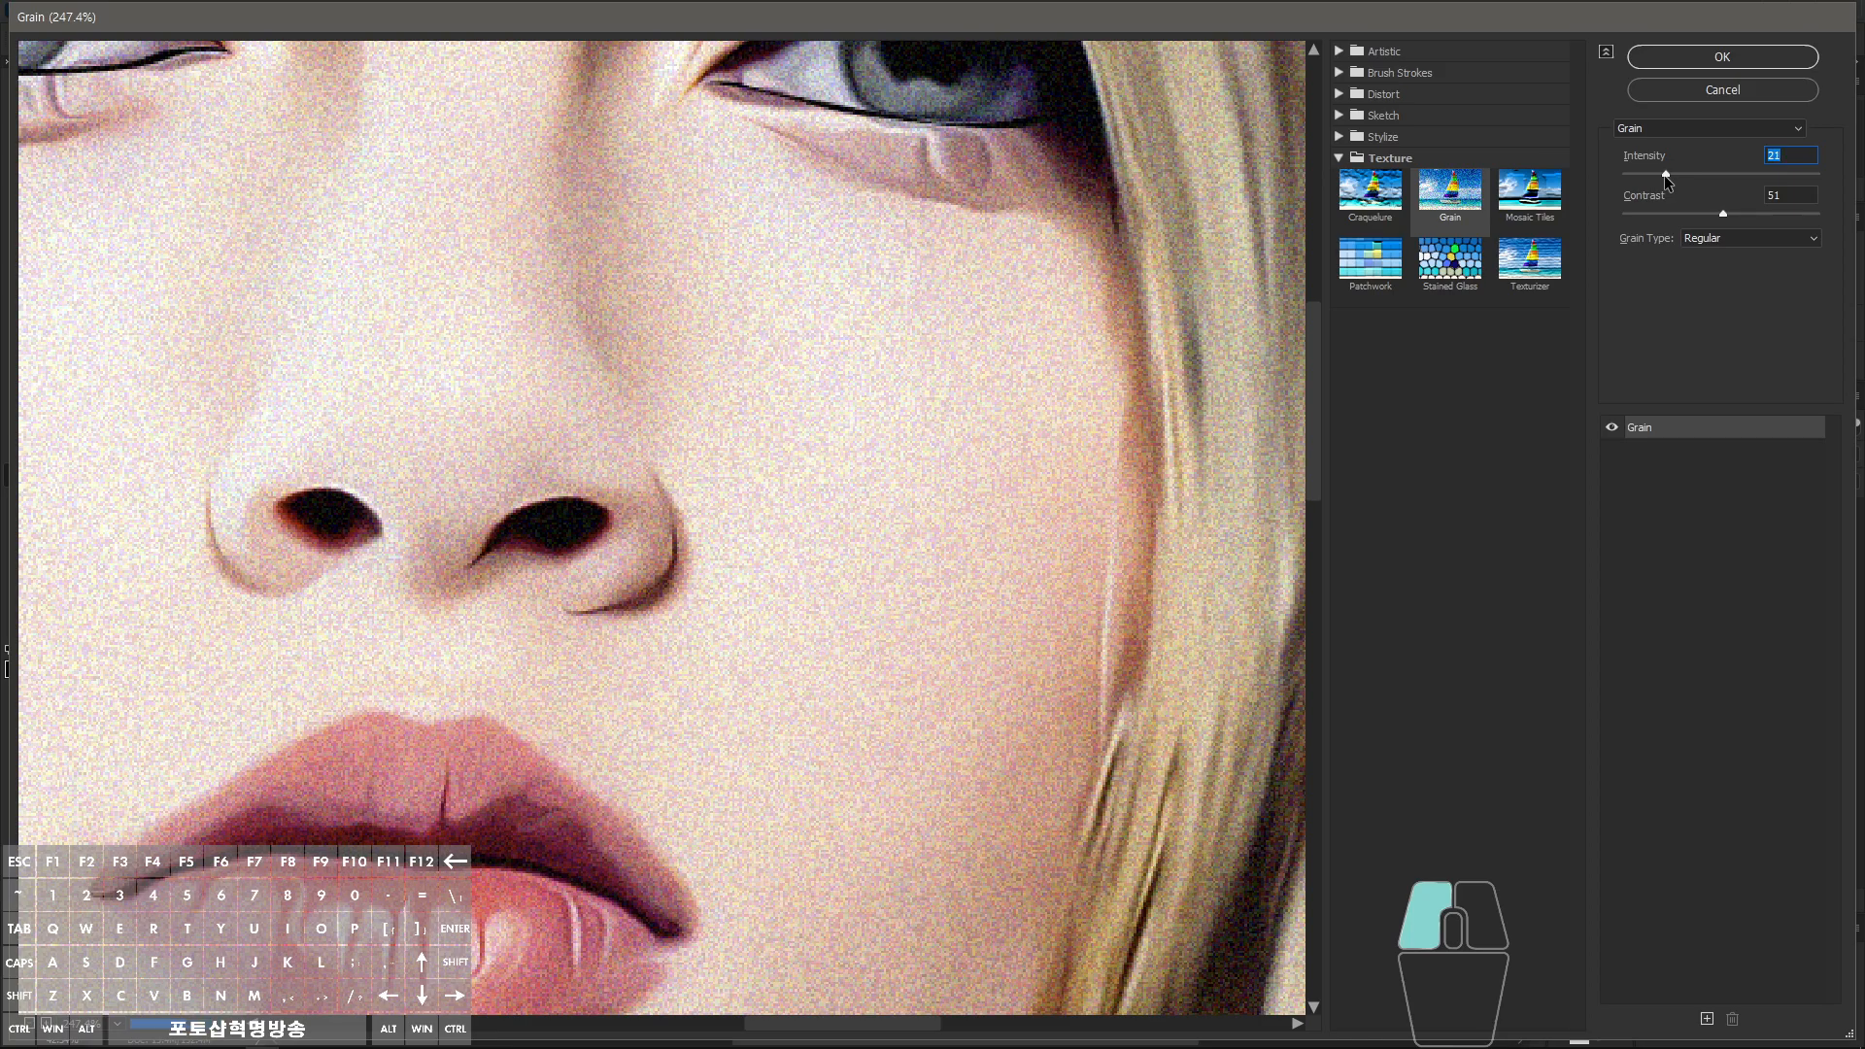
left_click_drag(1663, 174, 1666, 176)
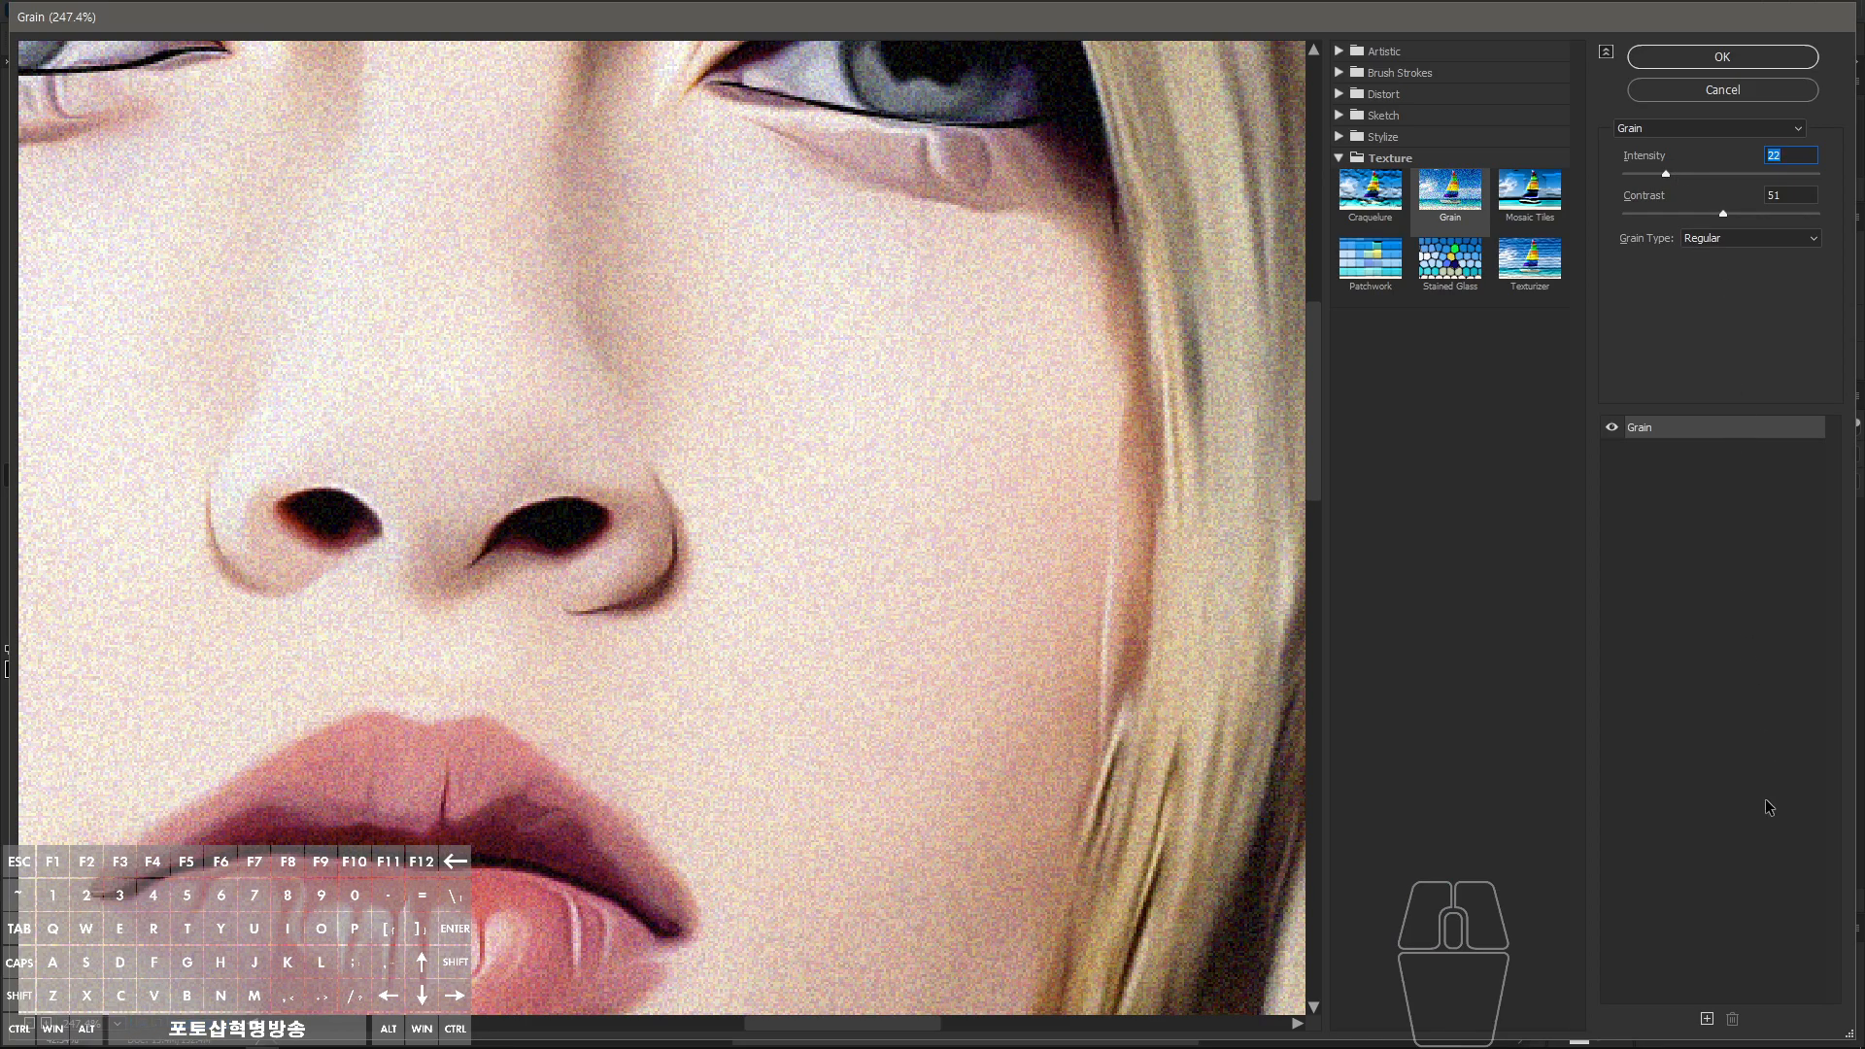
left_click(1723, 58)
Step: Start fading the Grain filter and set the fade's blend mode to Luminosity
left_click(669, 437, "ctrl")
left_click_drag(669, 437, 803, 525)
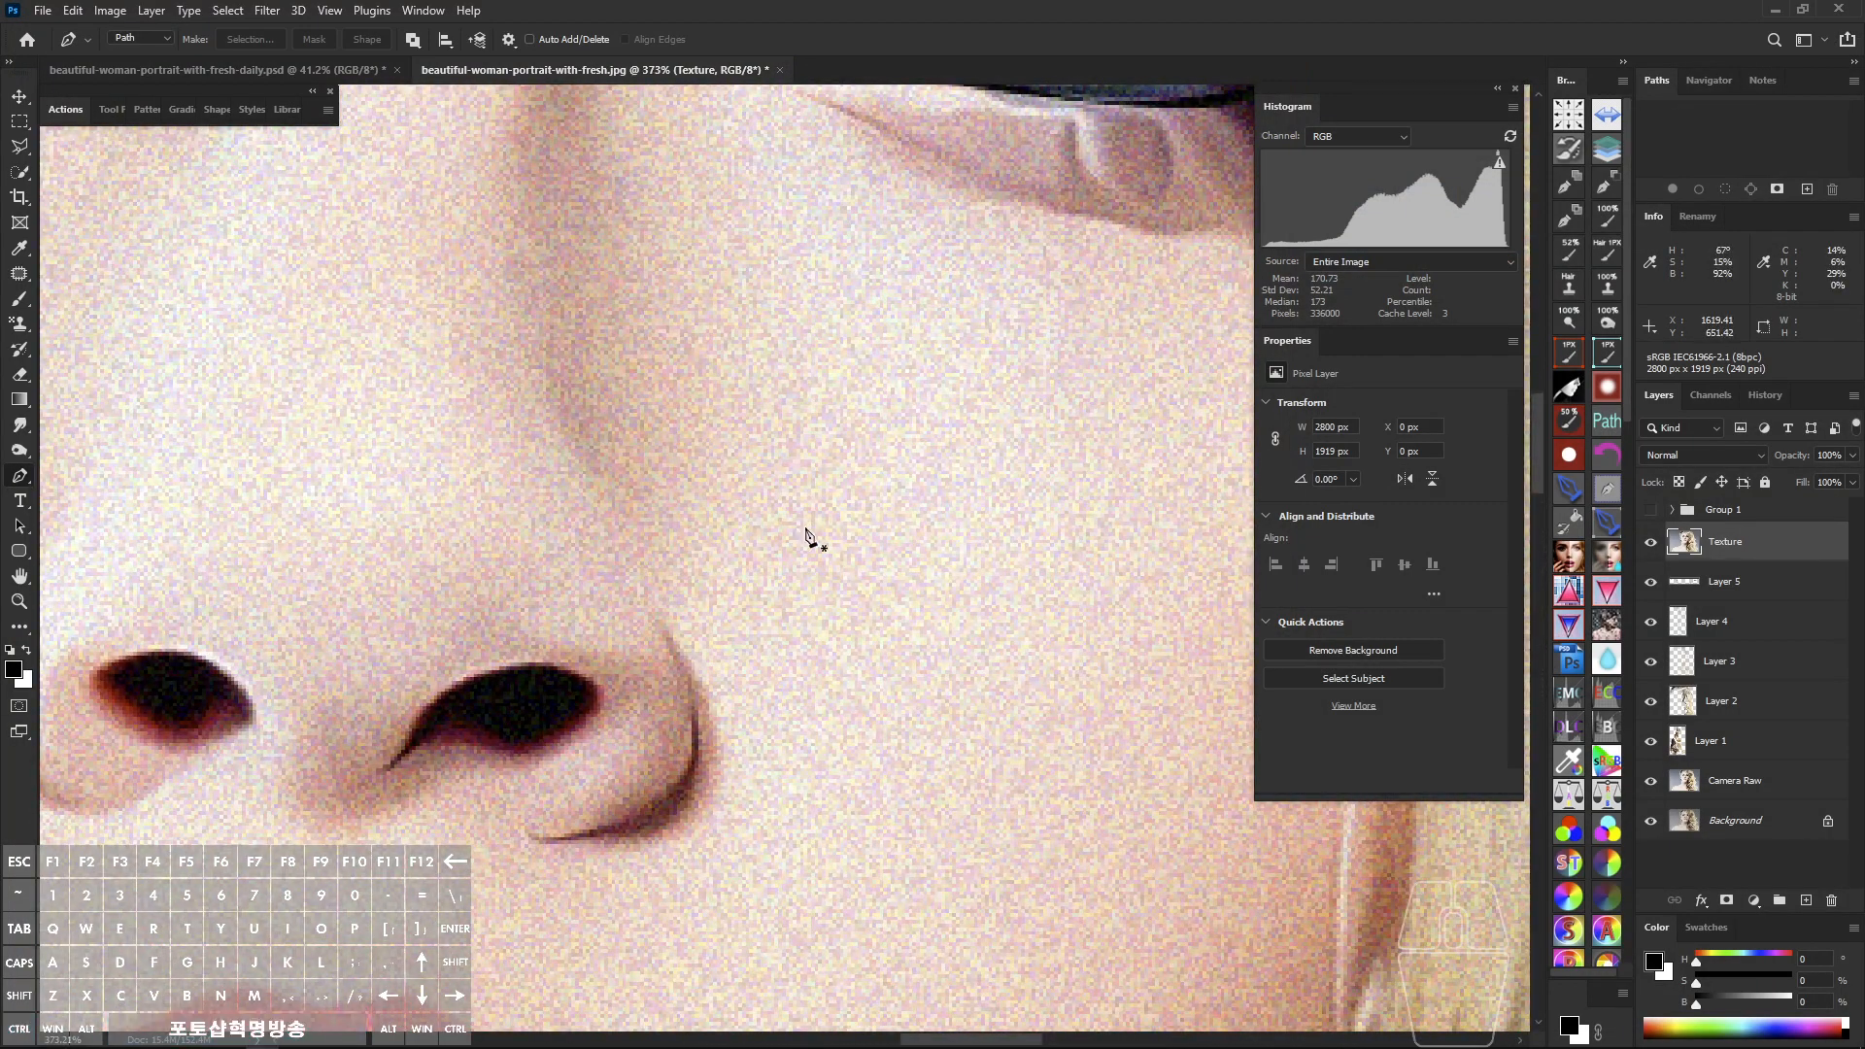
key("ctrl+shift+f")
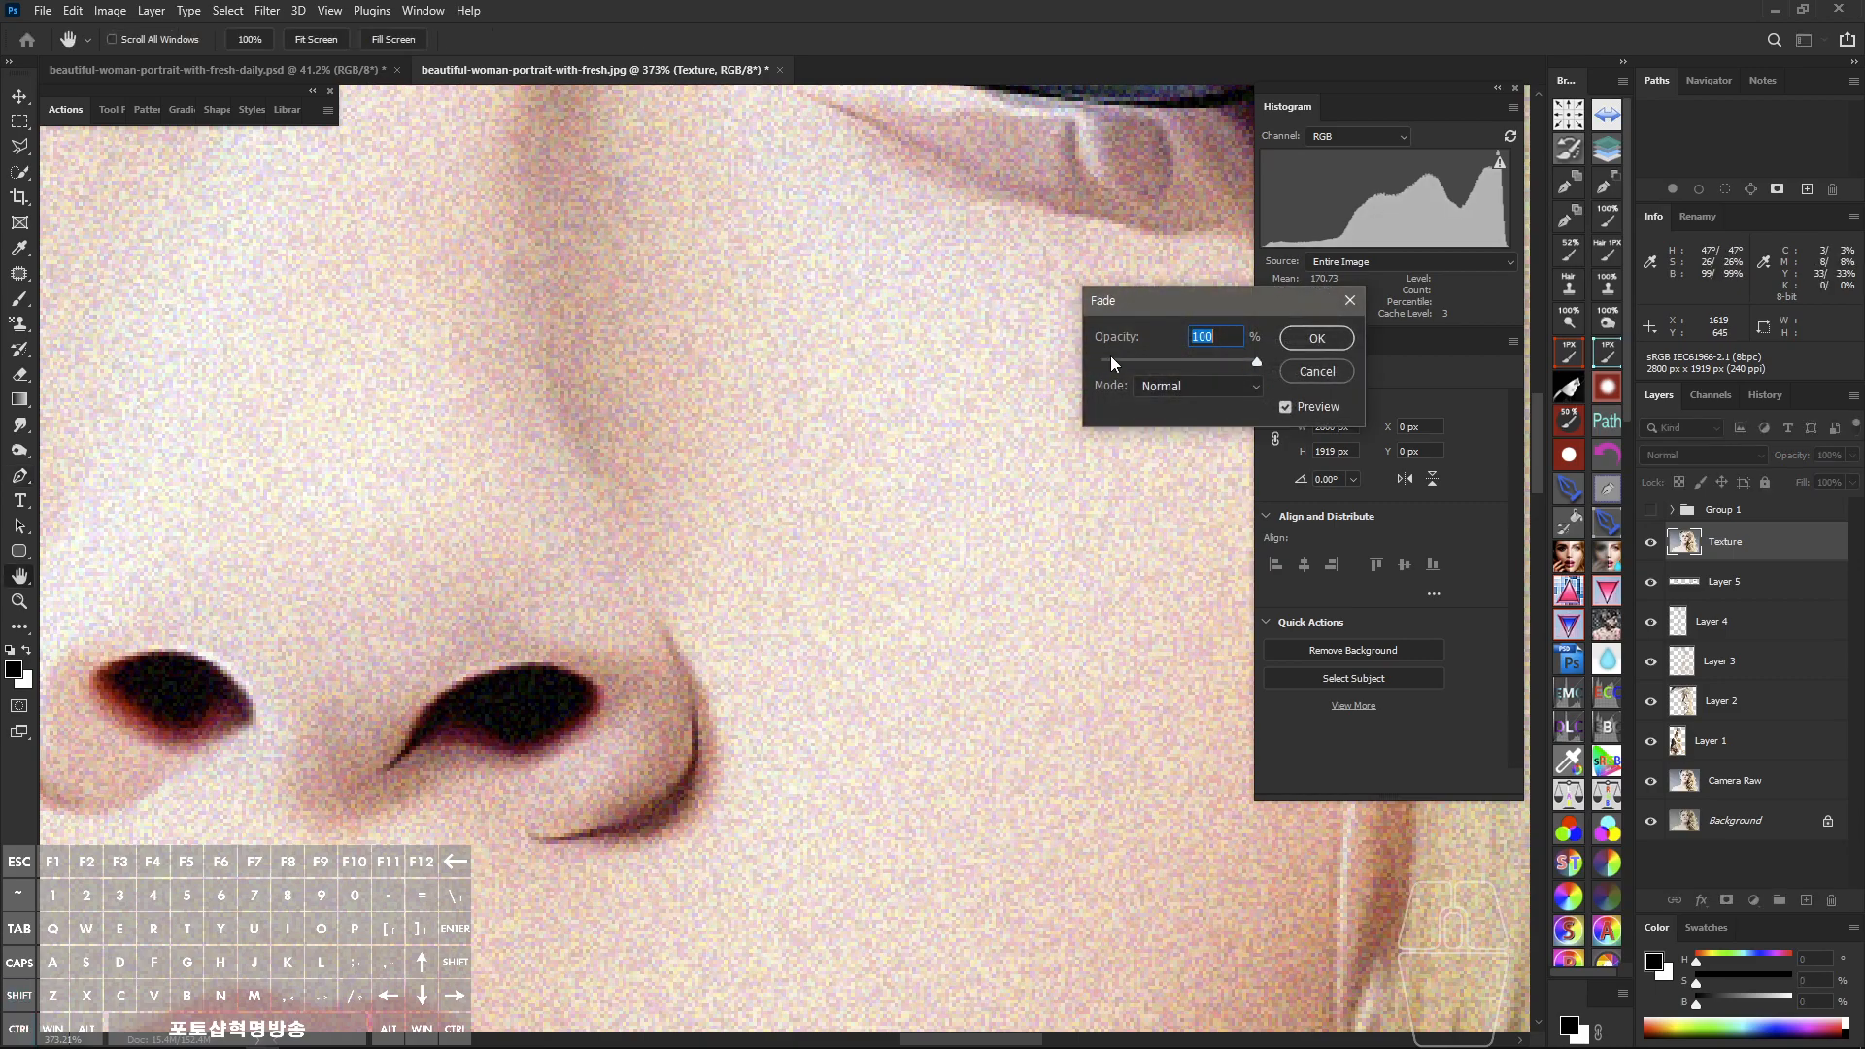
left_click(1185, 386)
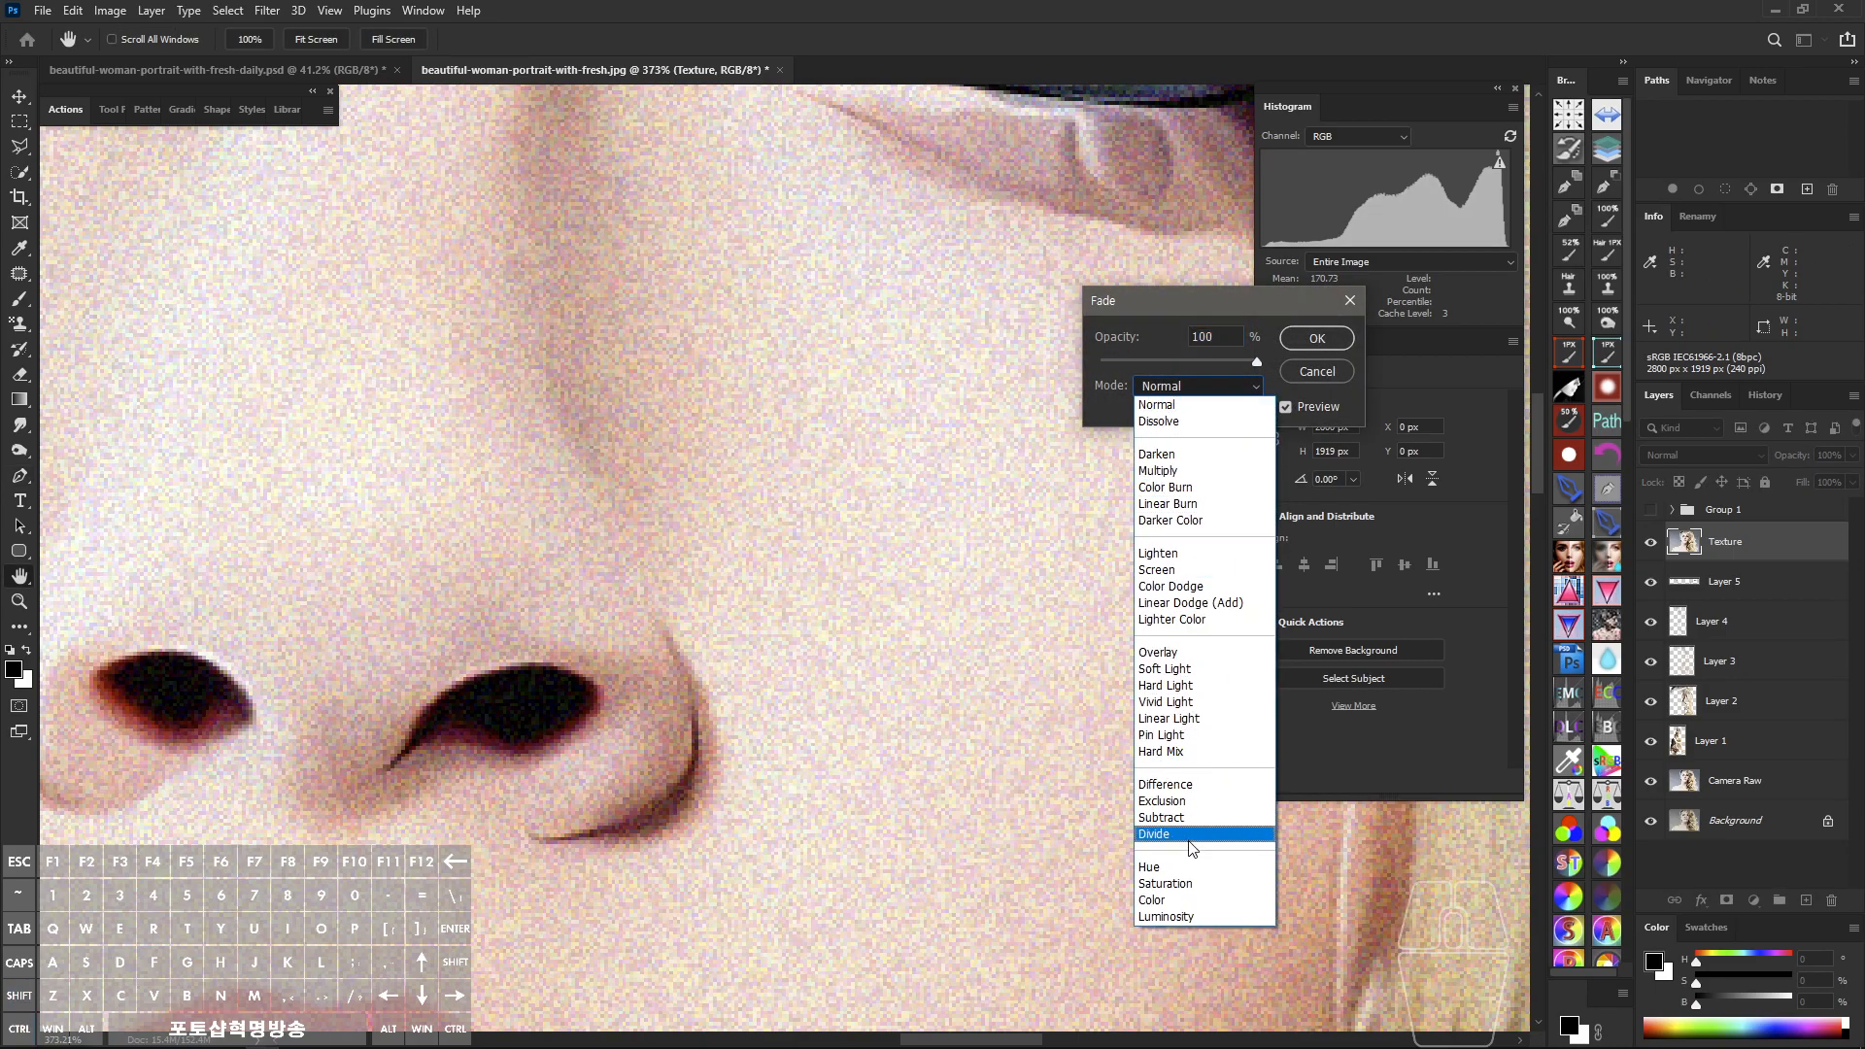
left_click(1185, 918)
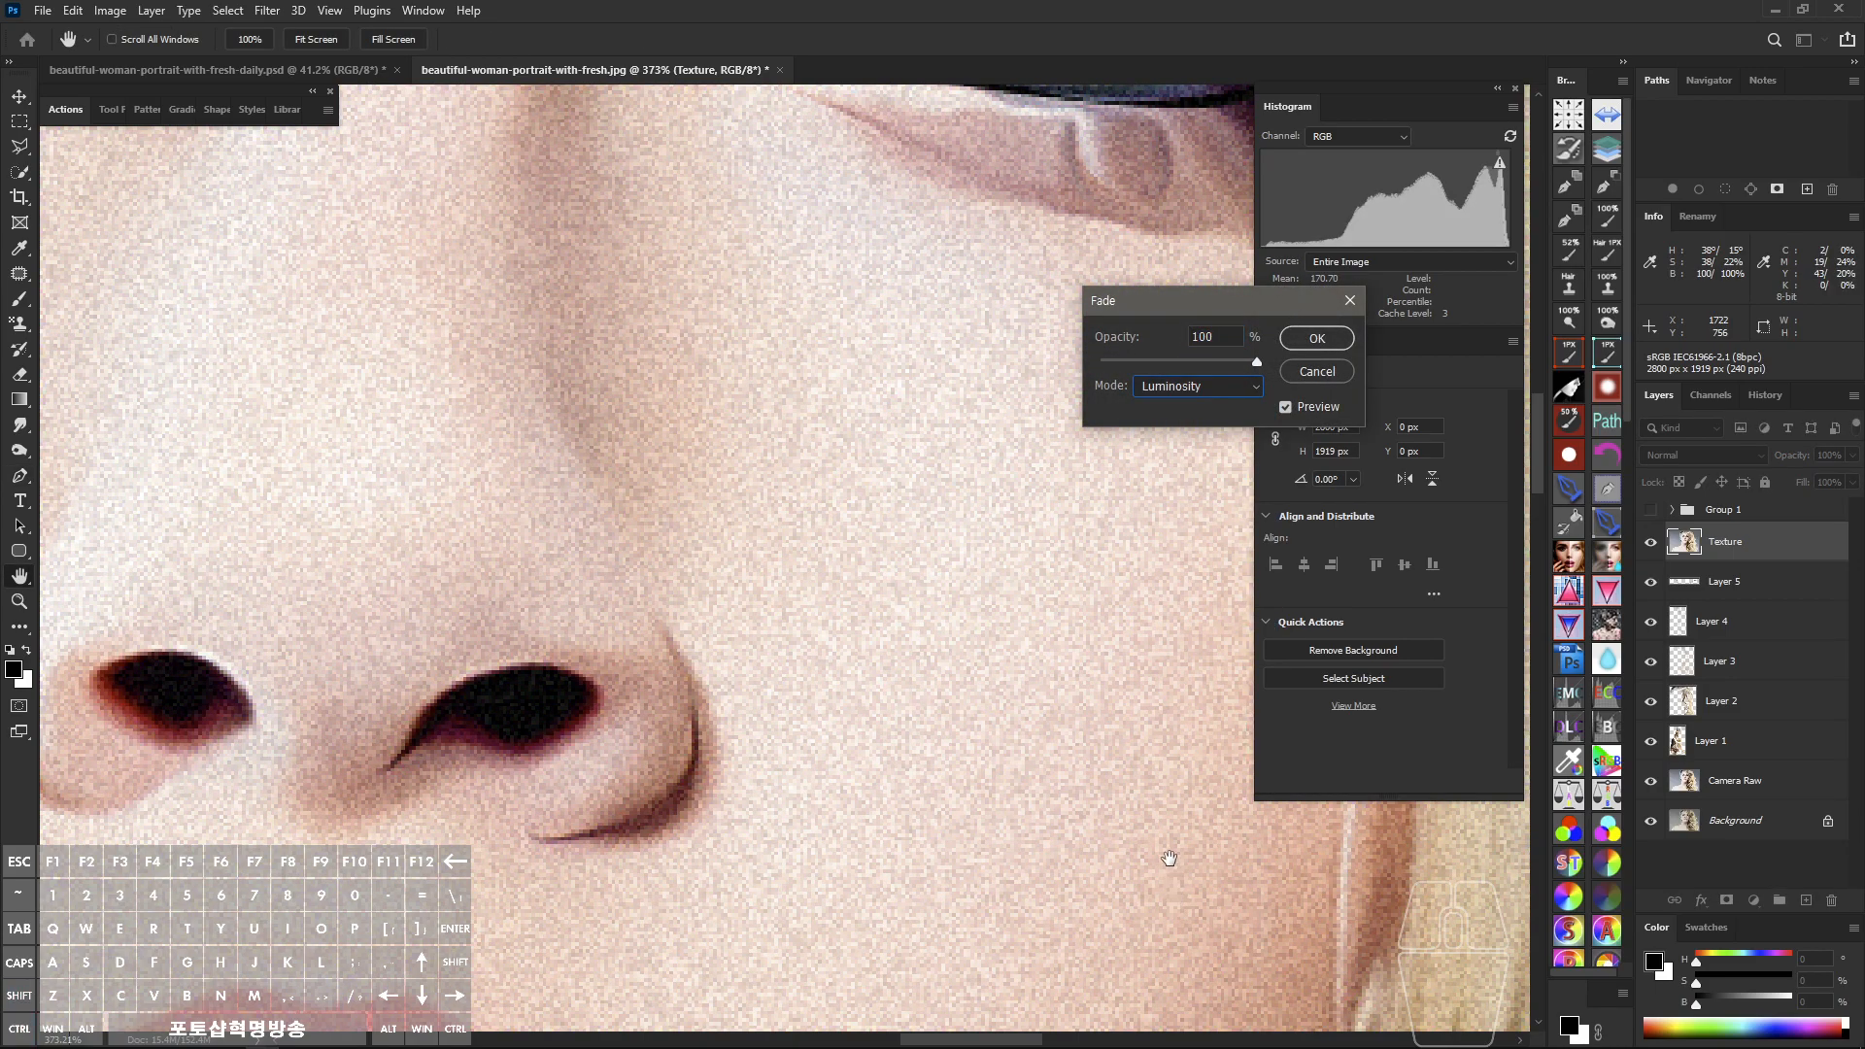
left_click_drag(972, 490, 930, 511)
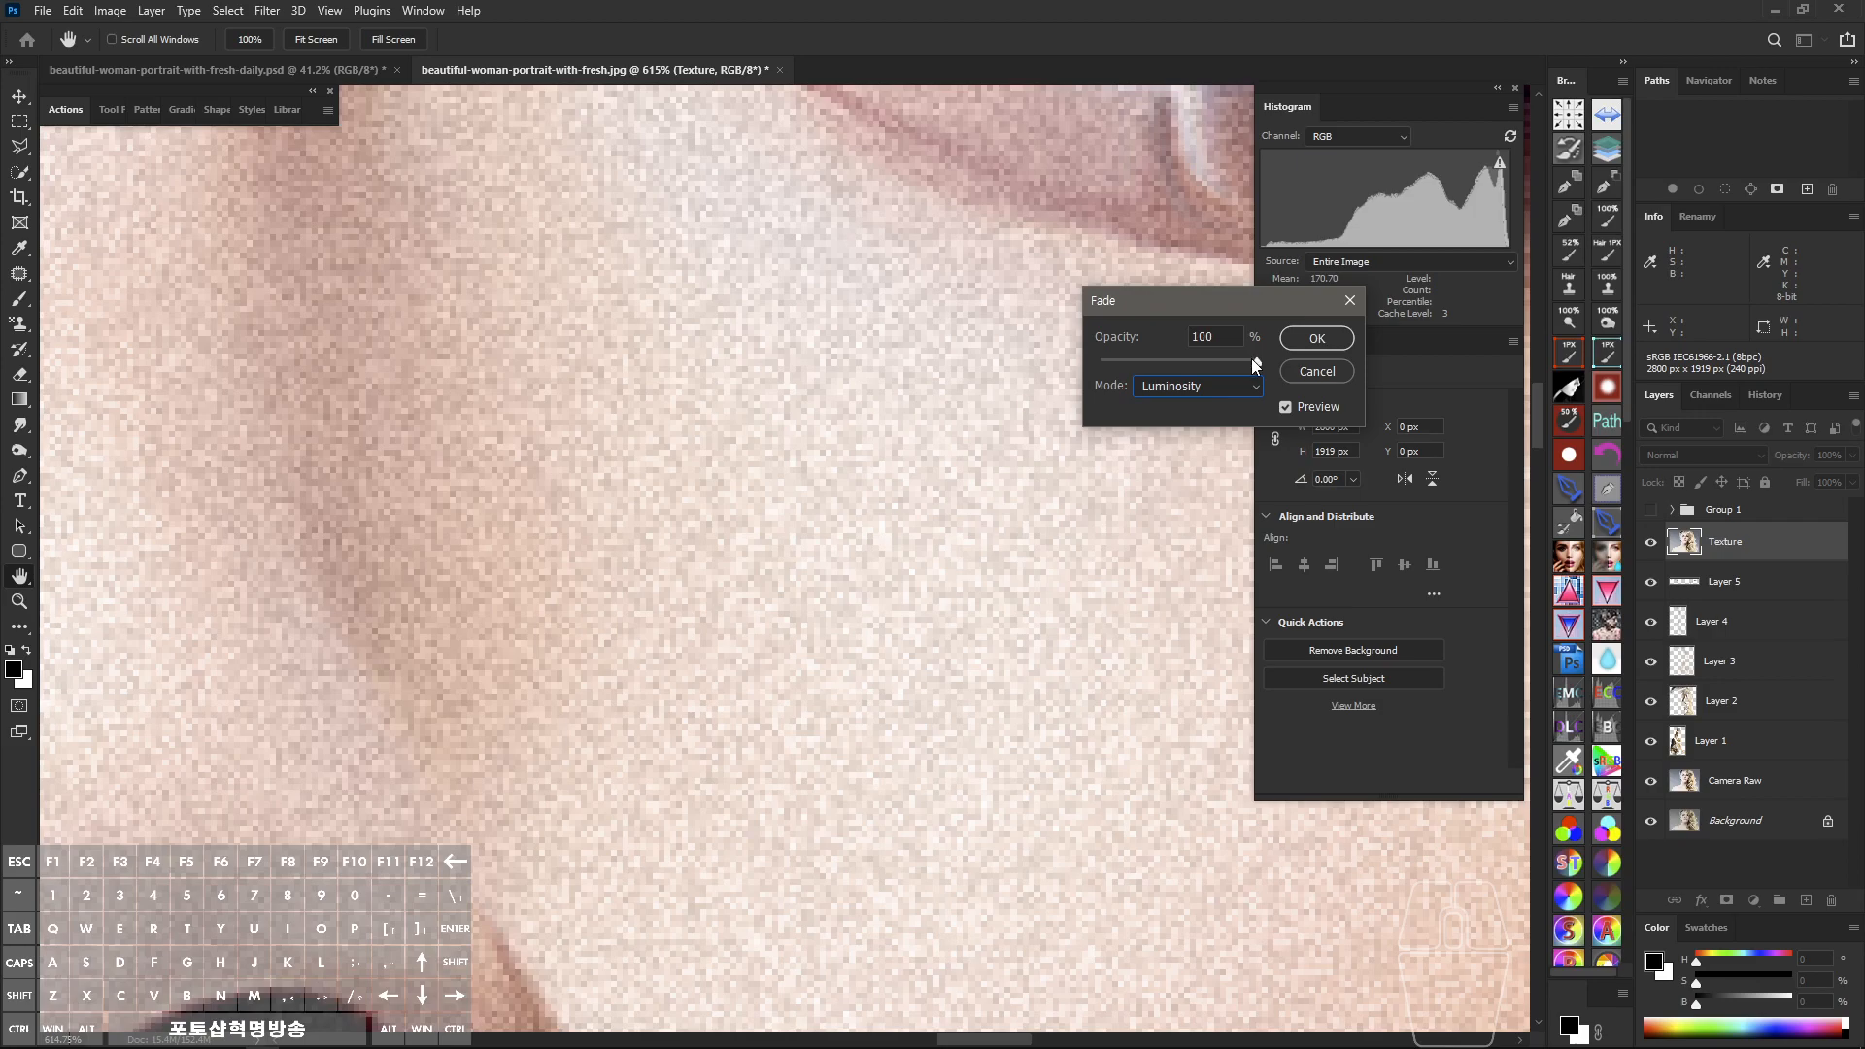
Step: Reduce the Grain fade's opacity to 35%, compare the skin with and without the preview, and apply the fade
left_click_drag(1254, 361, 1174, 362)
left_click_drag(697, 518, 979, 441)
left_click_drag(583, 431, 787, 495)
left_click_drag(845, 500, 751, 530)
left_click_drag(1060, 519, 869, 482)
left_click_drag(1162, 361, 1151, 361)
left_click_drag(982, 491, 1127, 563)
left_click_drag(750, 532, 849, 558)
left_click_drag(1155, 359, 1155, 360)
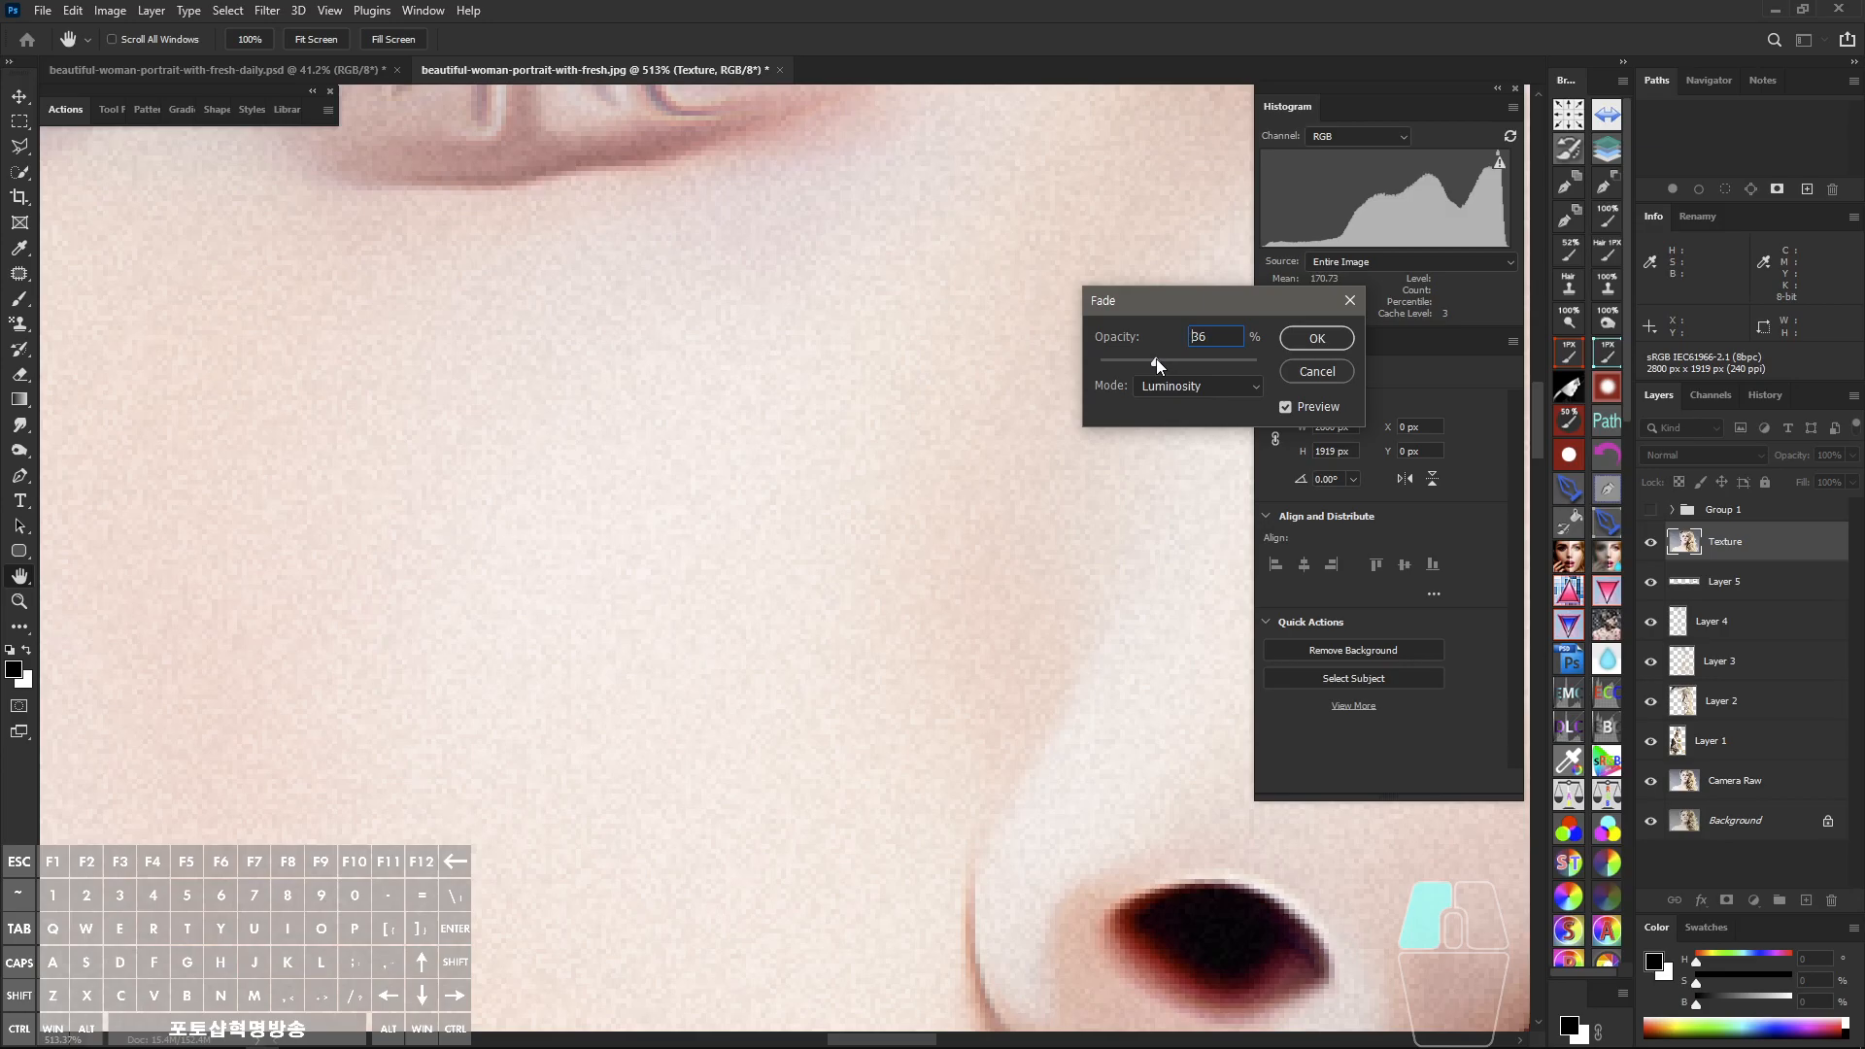
left_click_drag(870, 495, 607, 527)
left_click_drag(856, 424, 962, 498)
left_click(1285, 406)
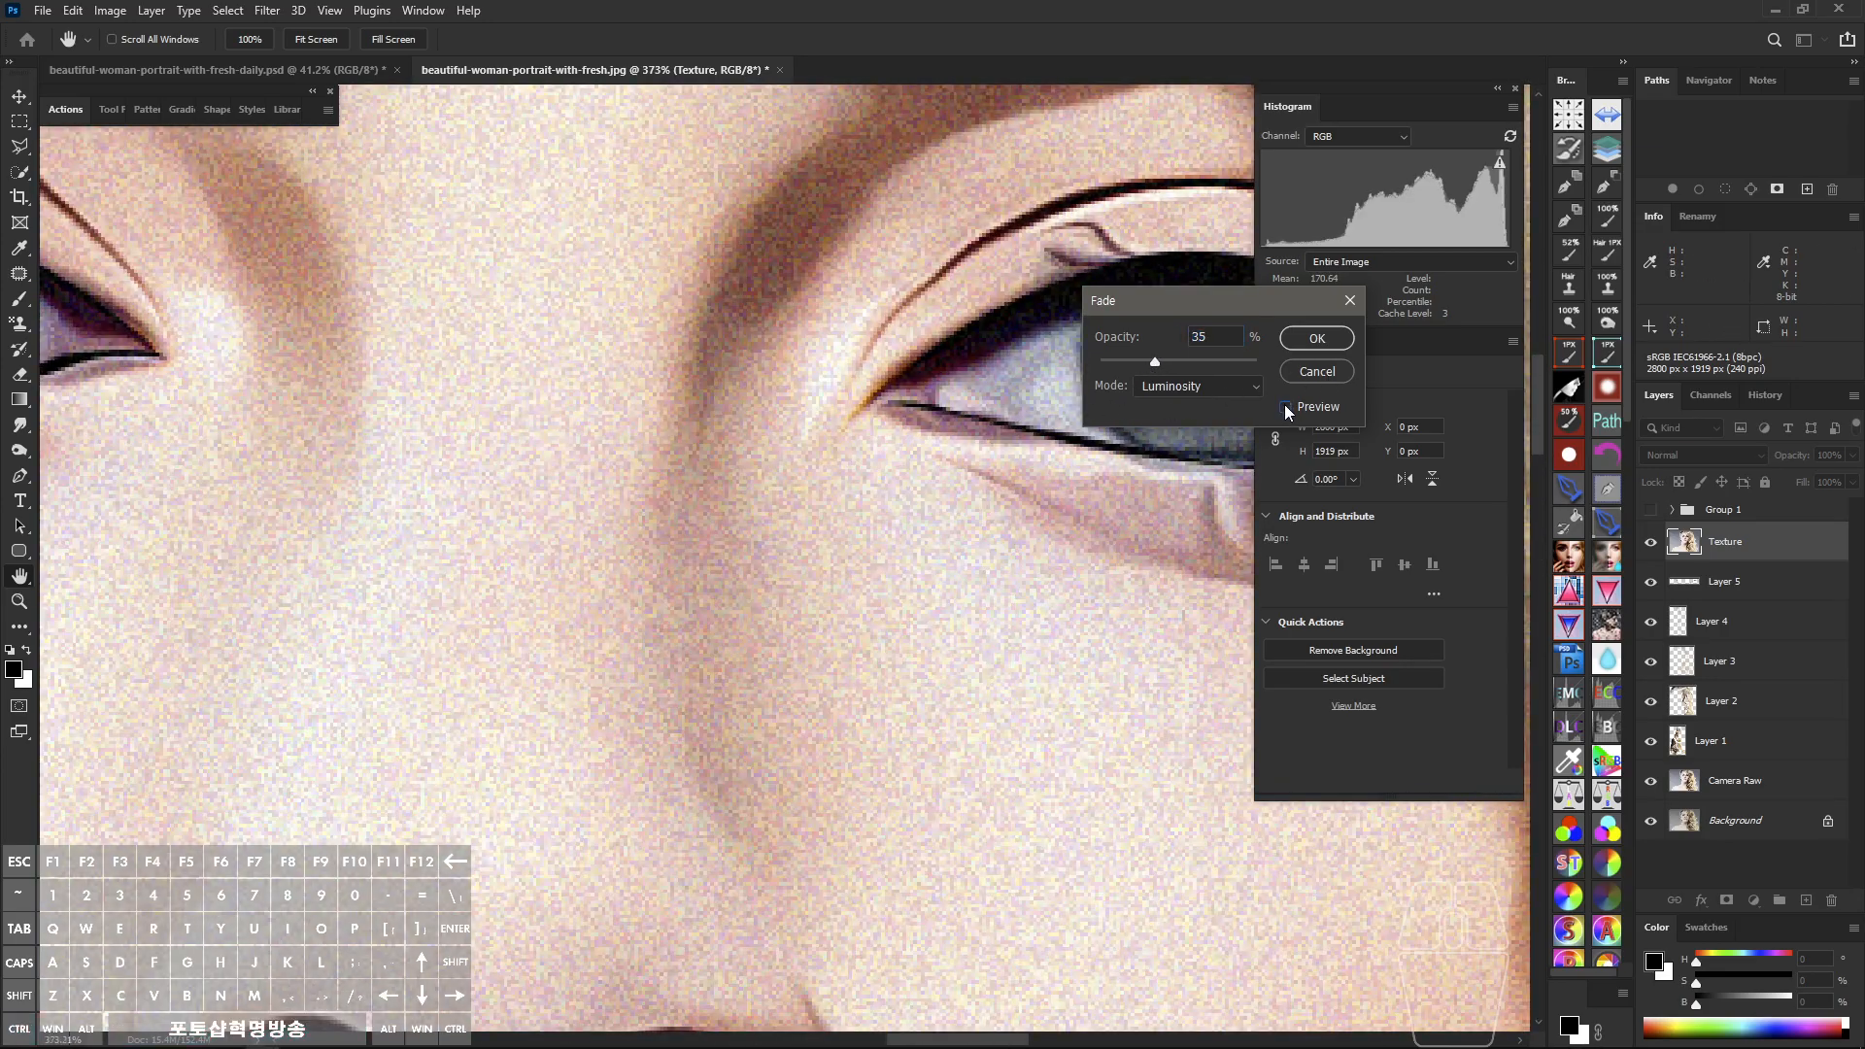
left_click(1285, 406)
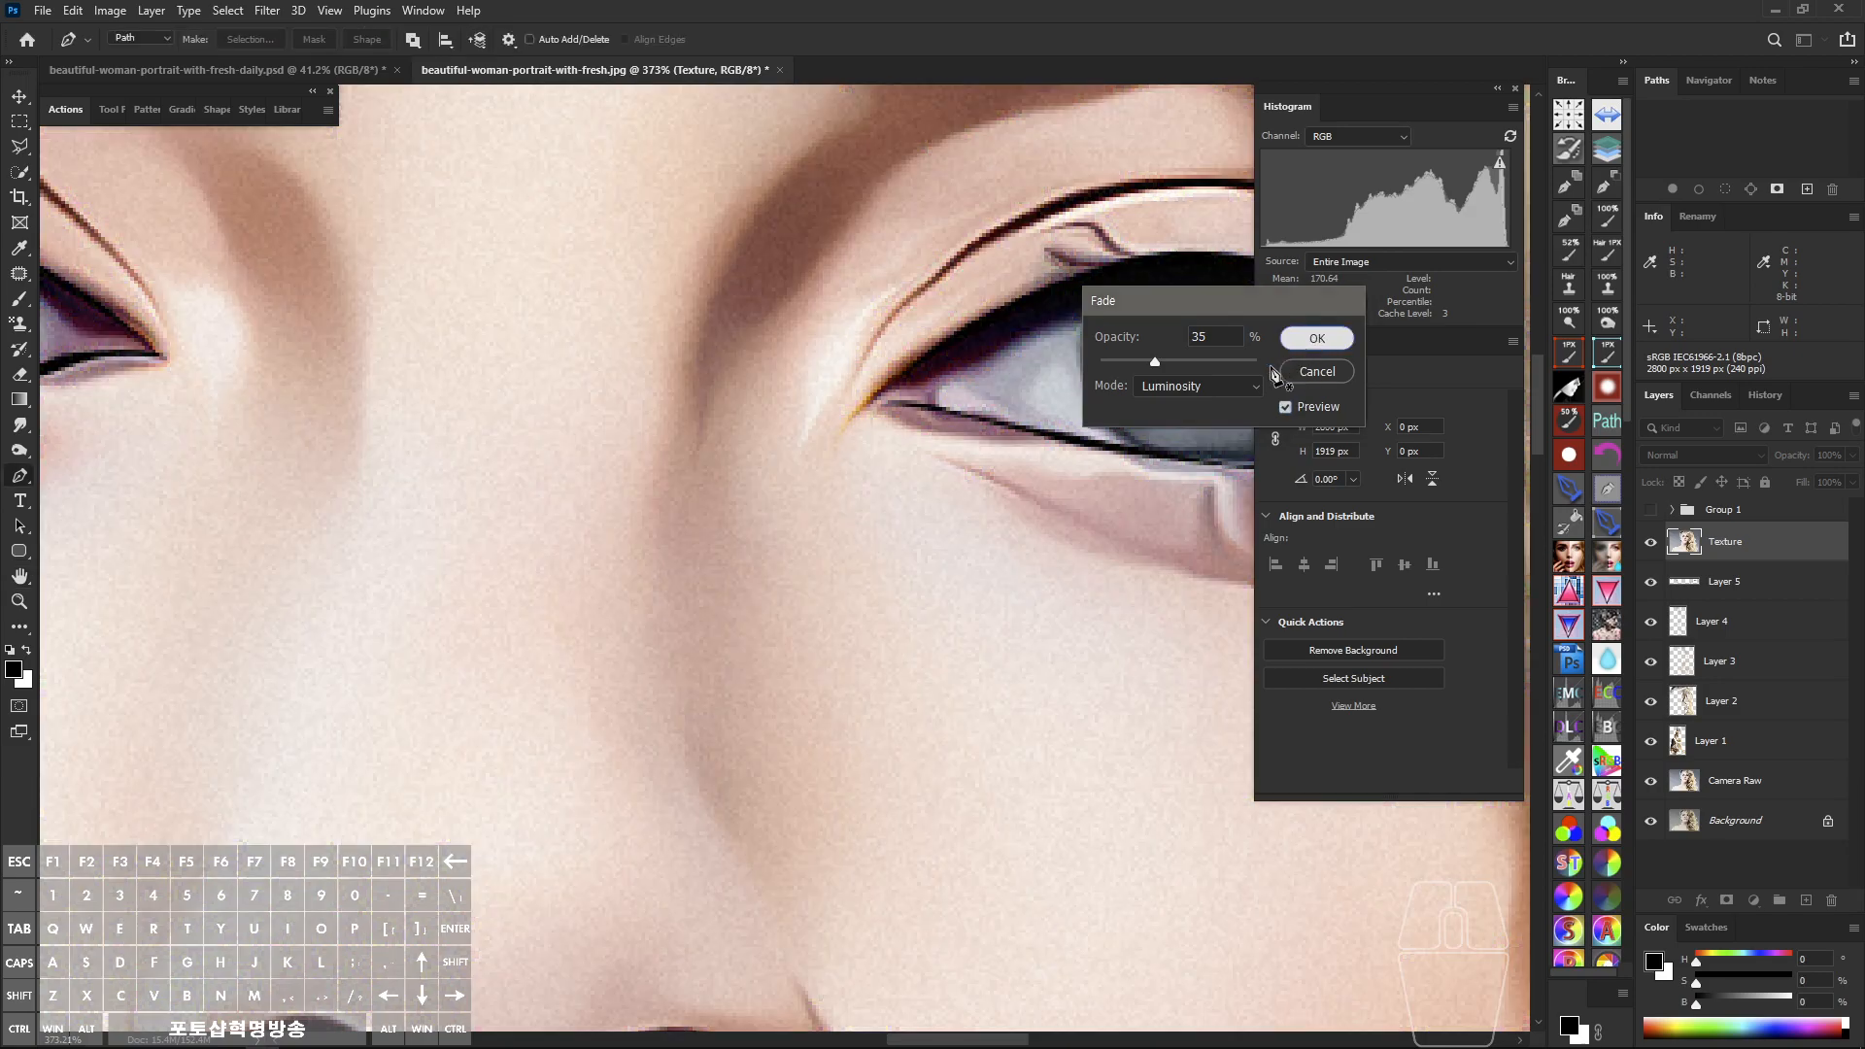
left_click(1316, 338)
key("p")
Step: Apply the Texturizer filter to the Texture layer with the Sandstone texture, 91% scaling and a relief of 5
key("ctrl")
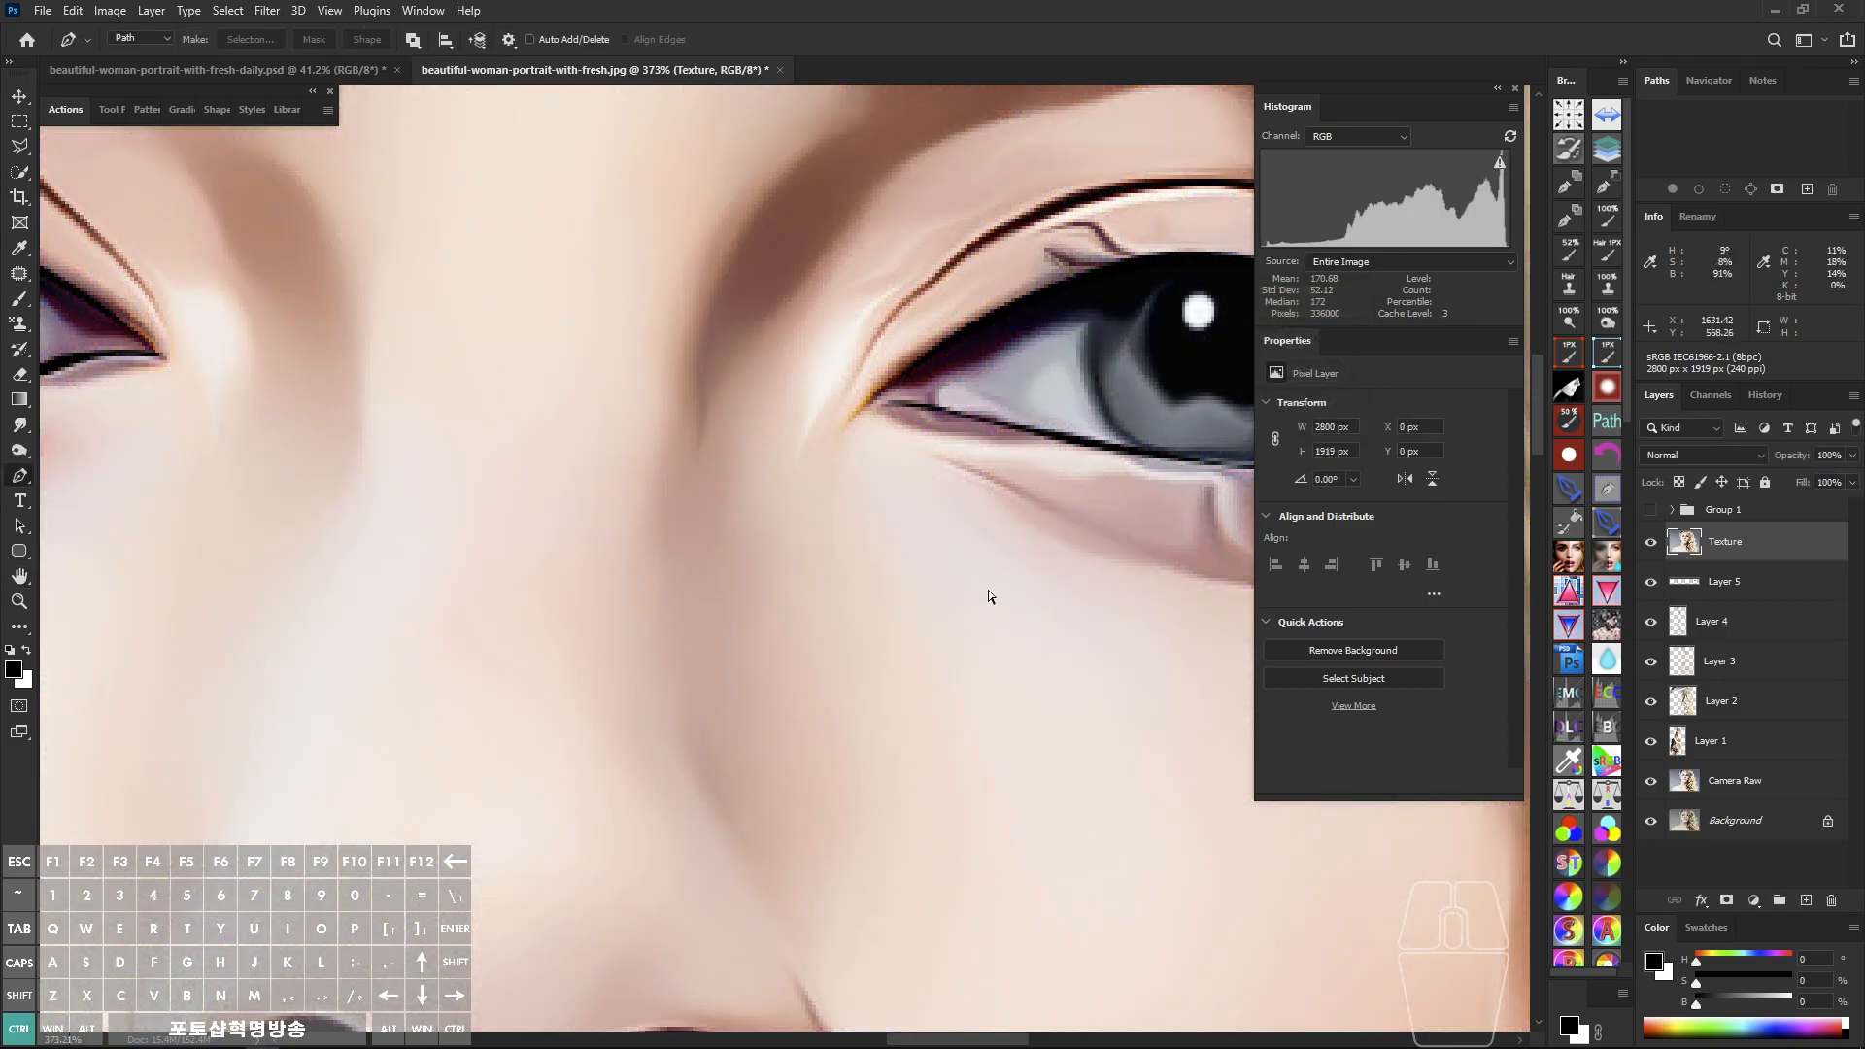
key("ctrl+space")
left_click_drag(989, 581, 760, 511)
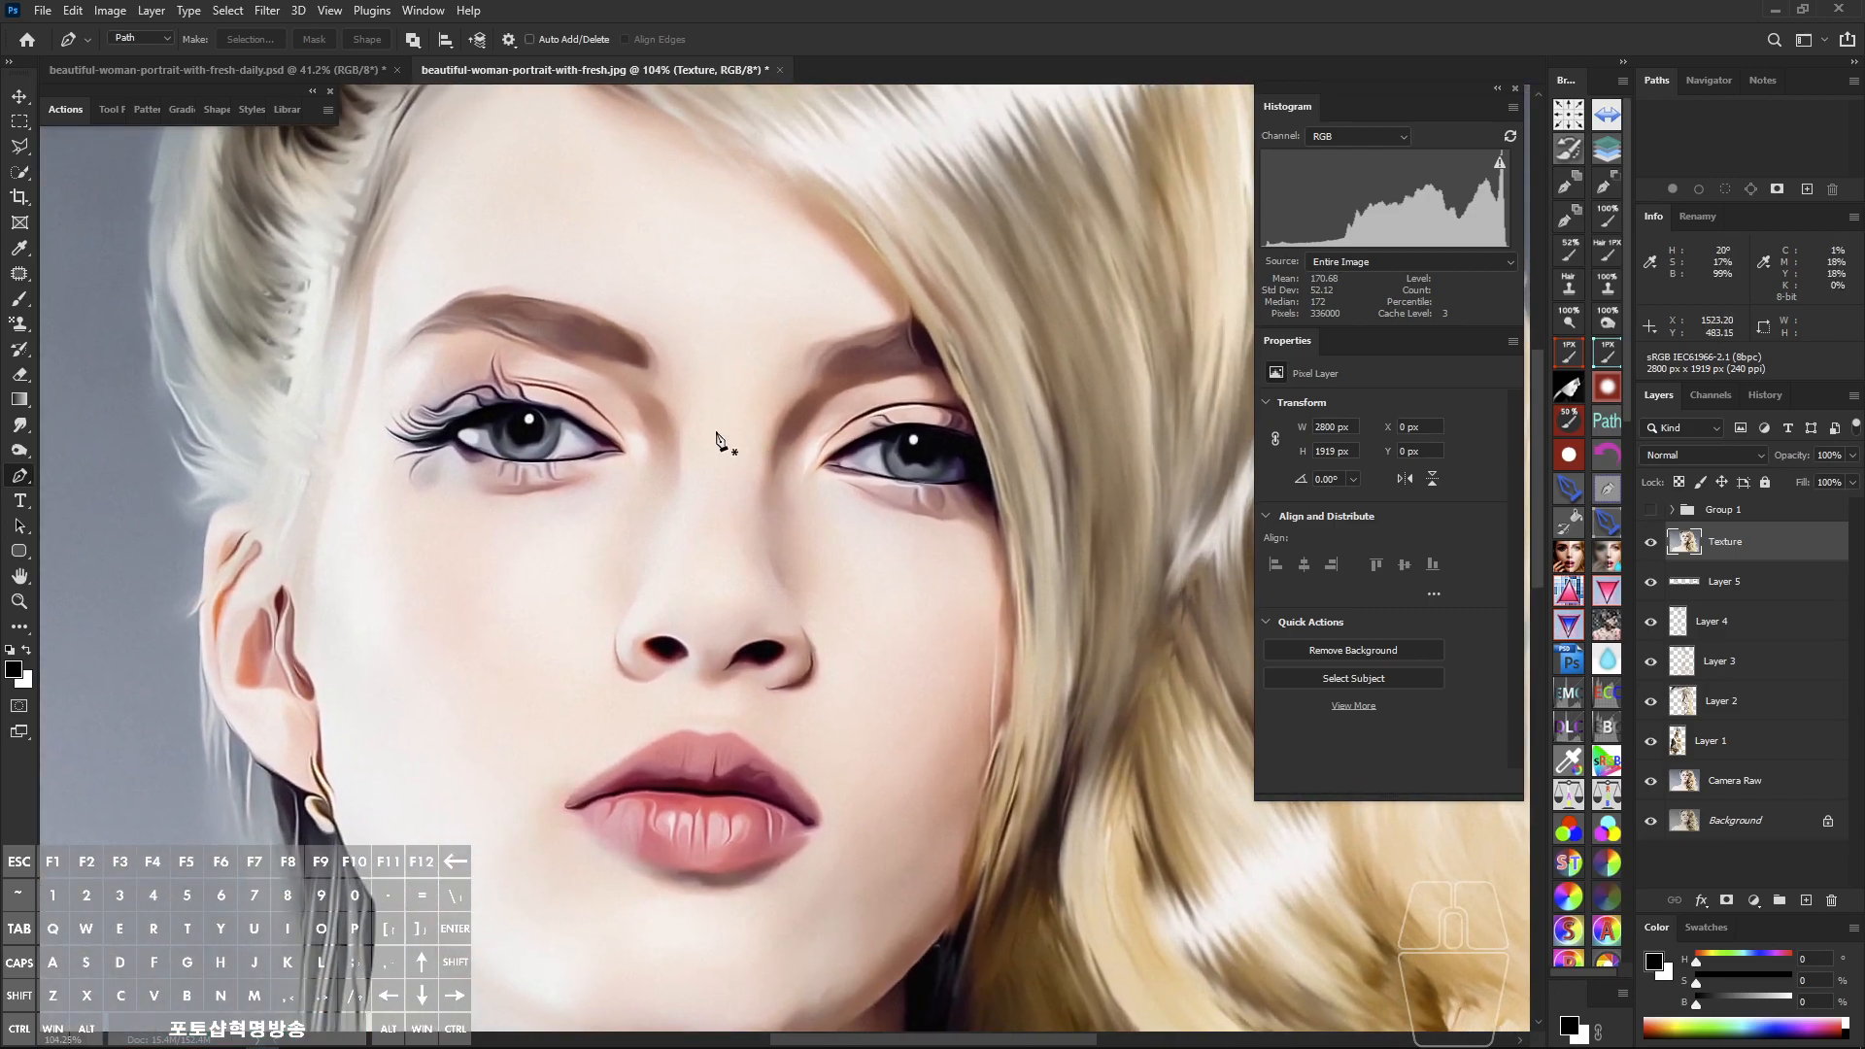
left_click(268, 11)
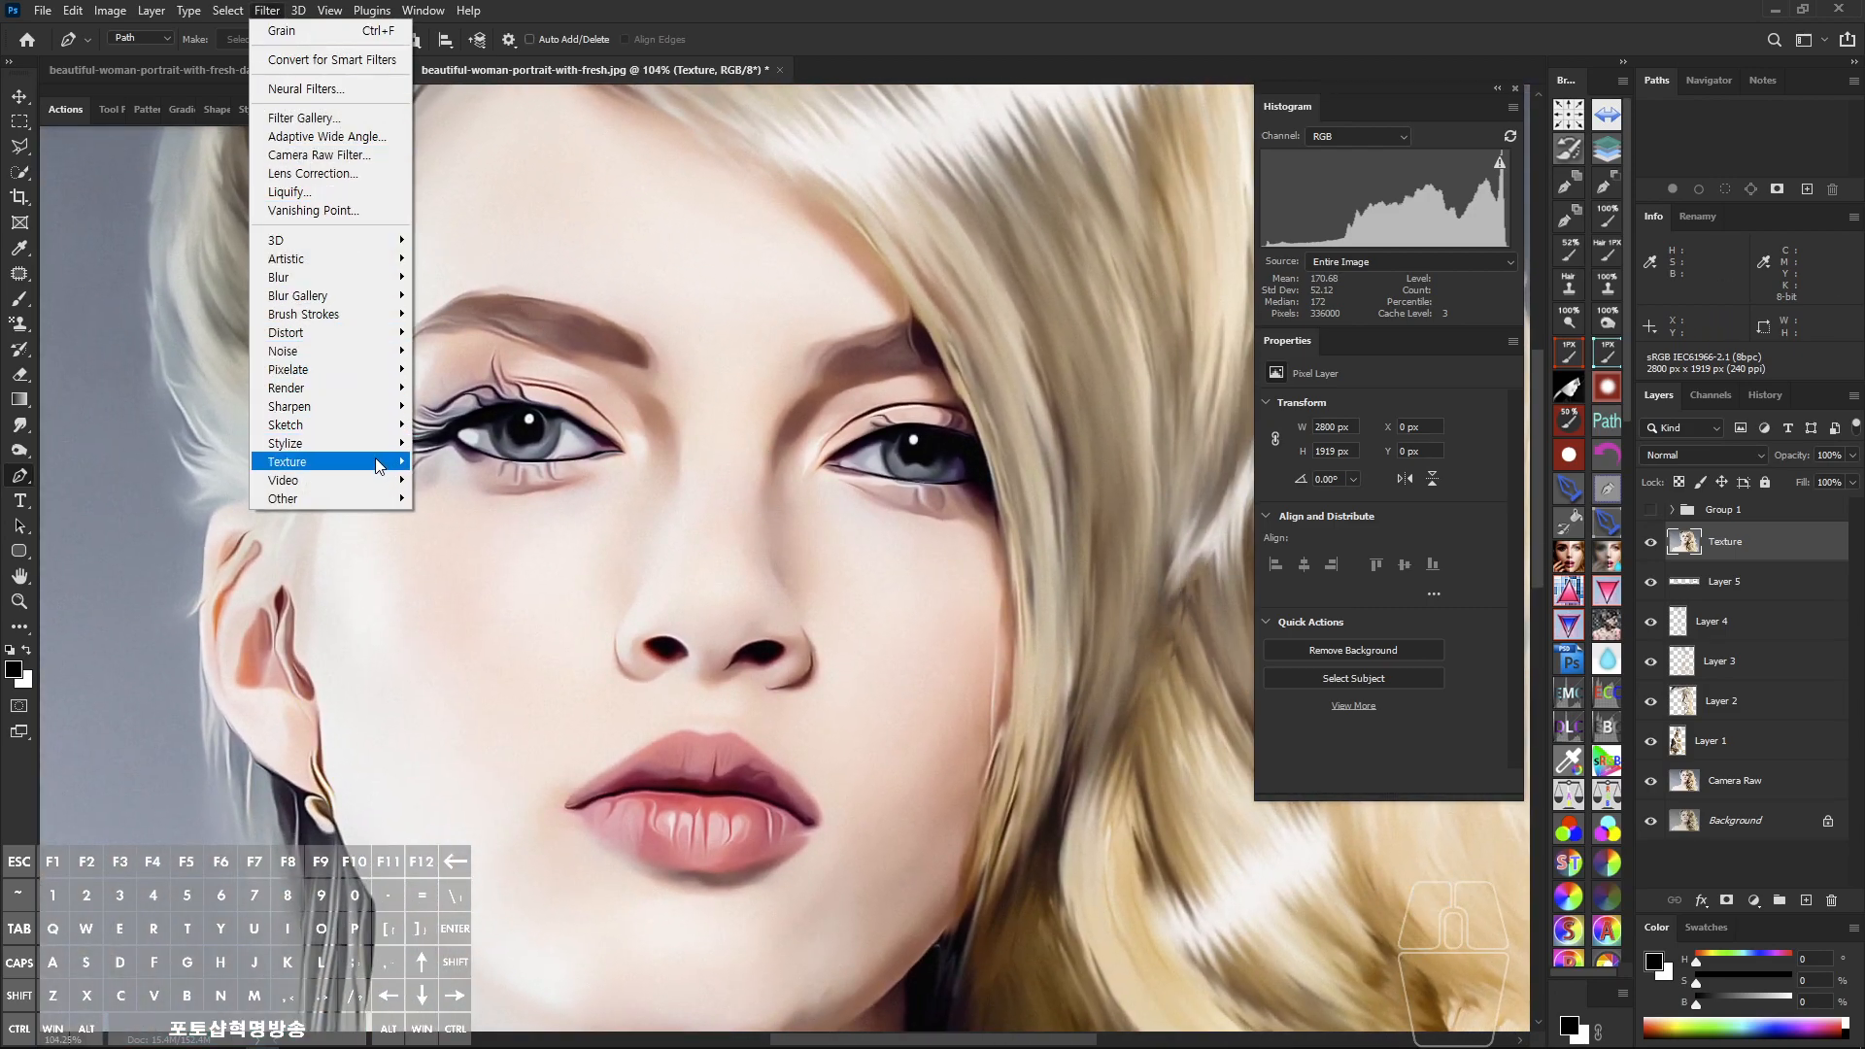
mouse_move(384, 467)
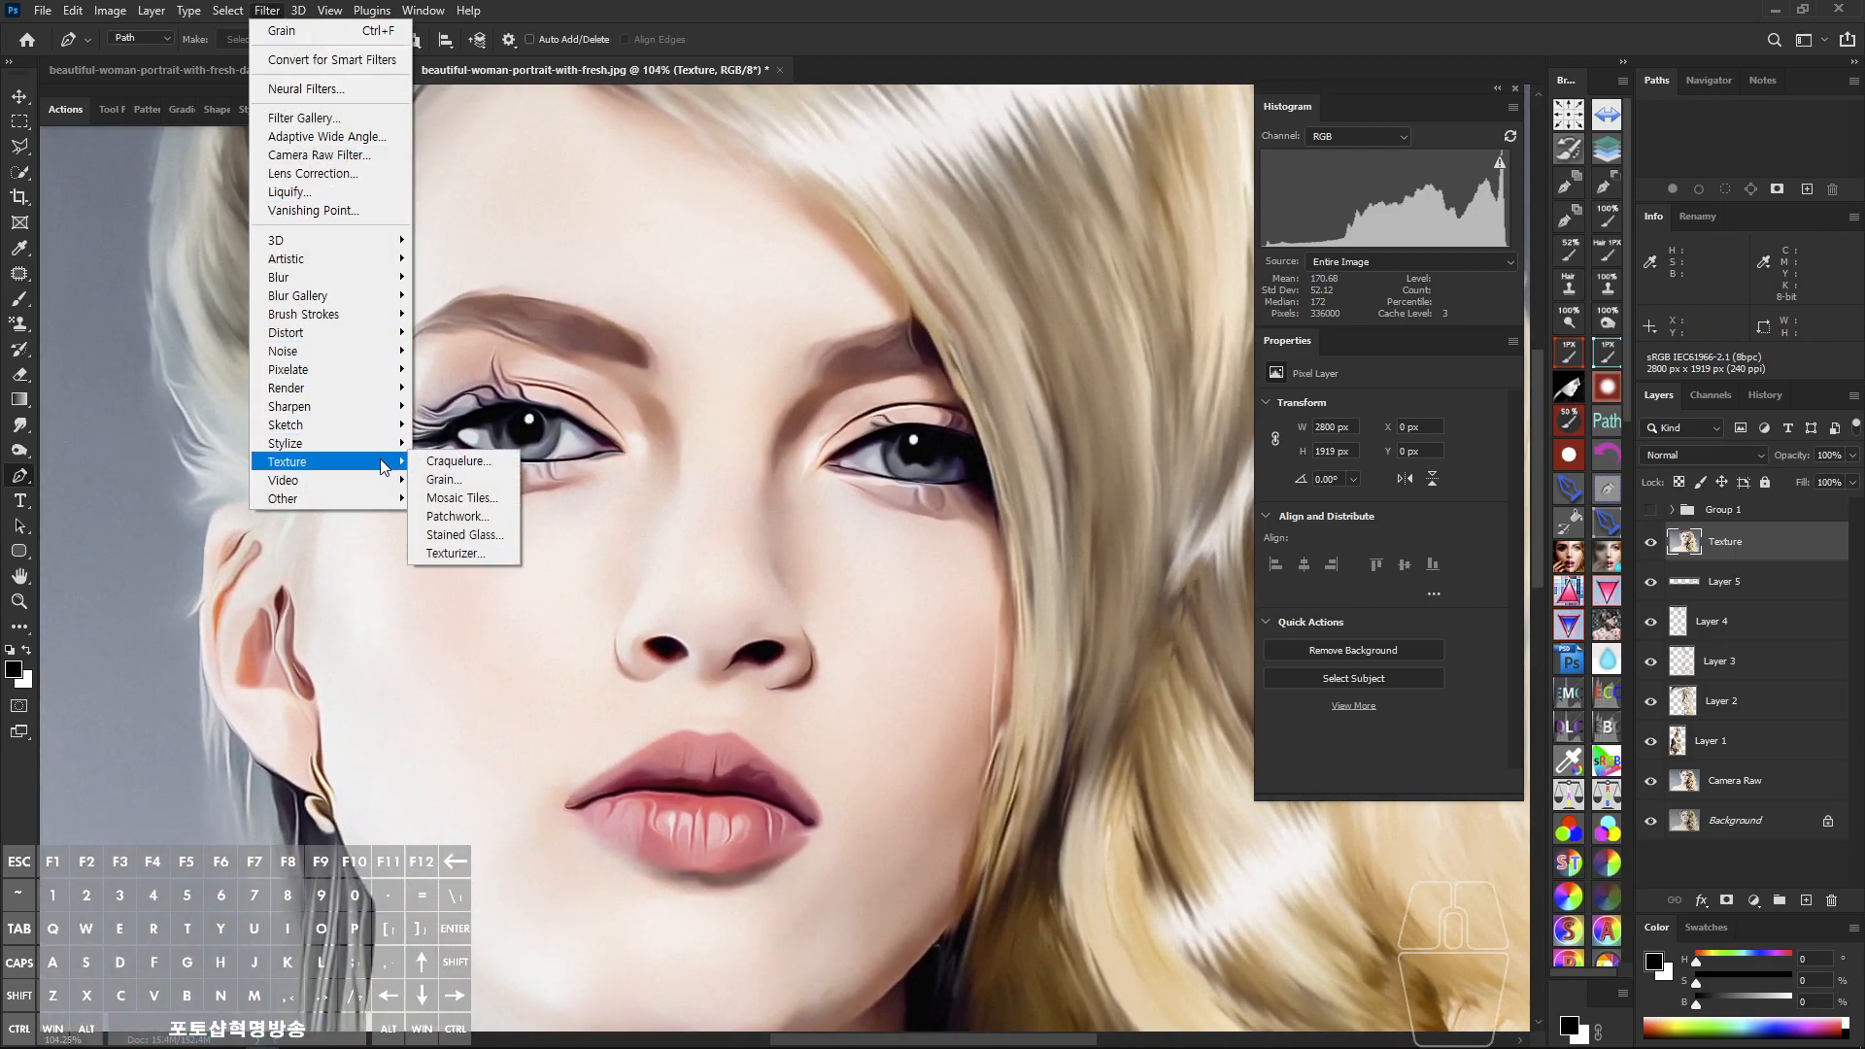
left_click(471, 560)
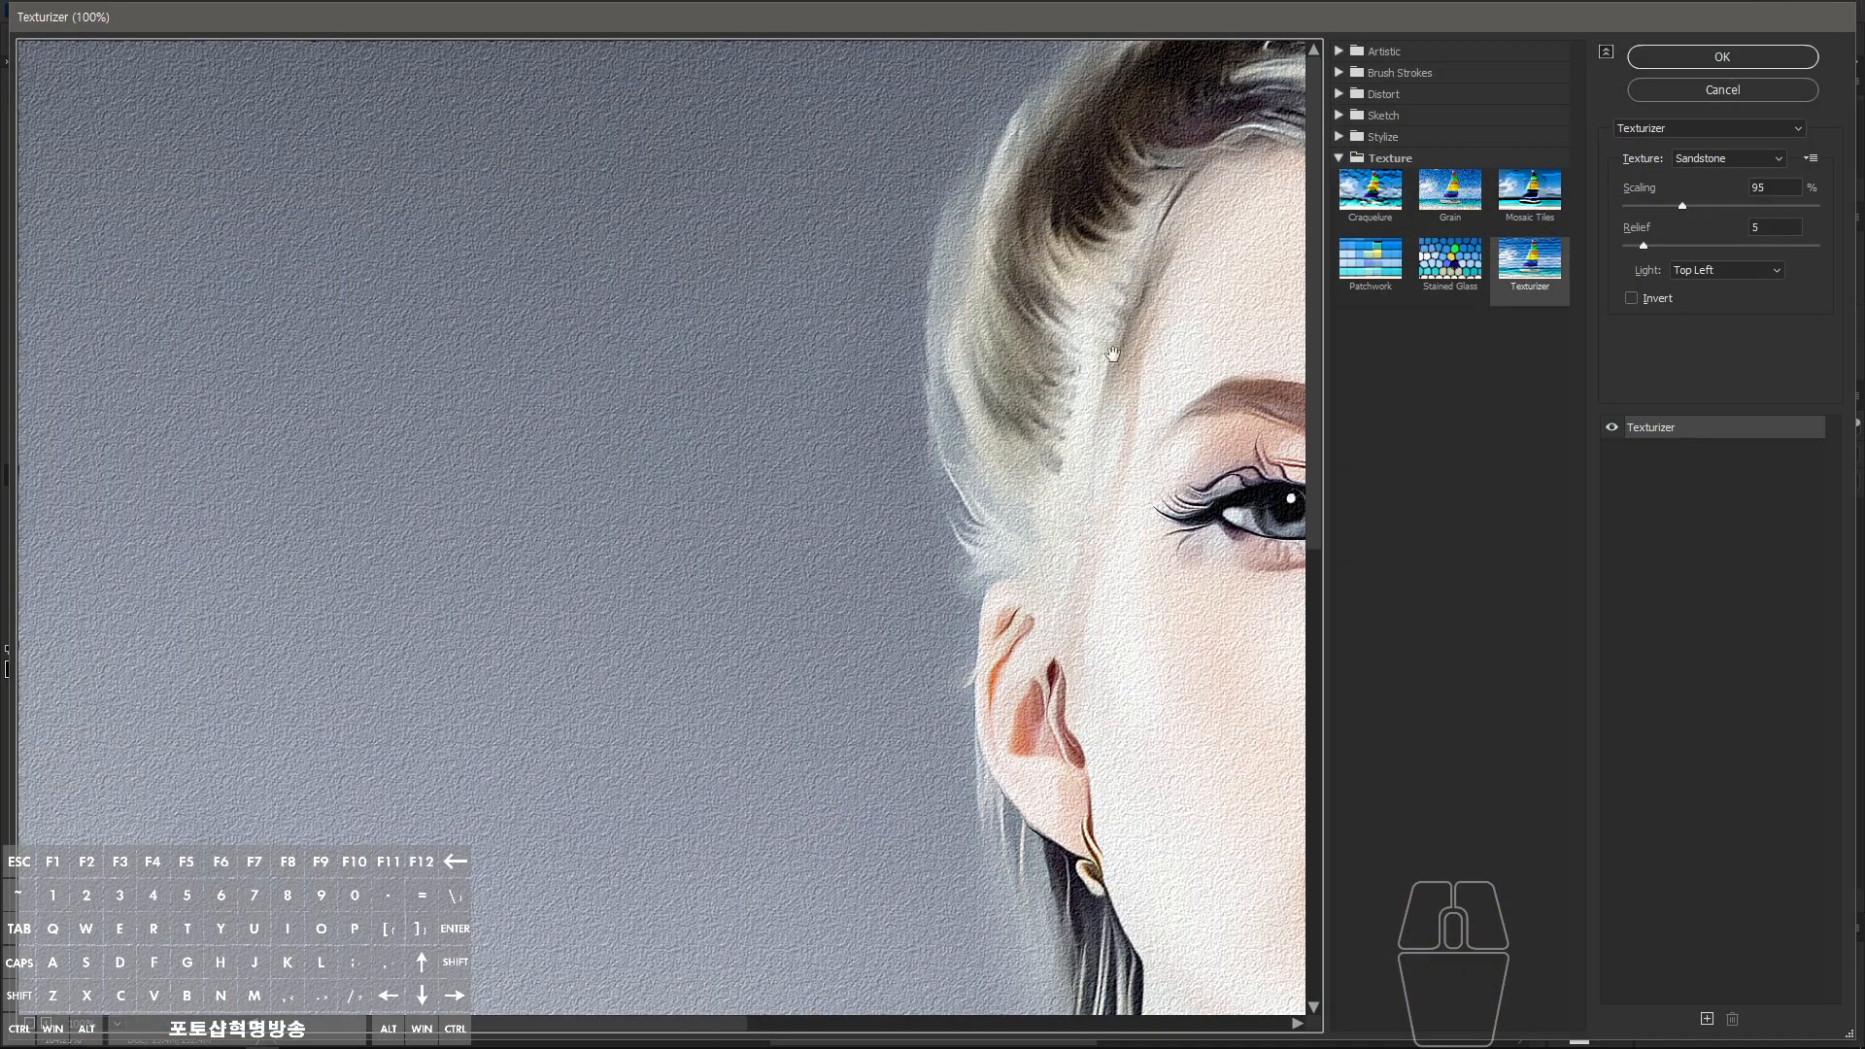
left_click_drag(1112, 354, 418, 381)
left_click_drag(921, 462, 976, 393)
mouse_move(1682, 206)
left_mouse_down()
mouse_move(1667, 204)
mouse_move(1764, 206)
mouse_move(1677, 207)
left_mouse_up()
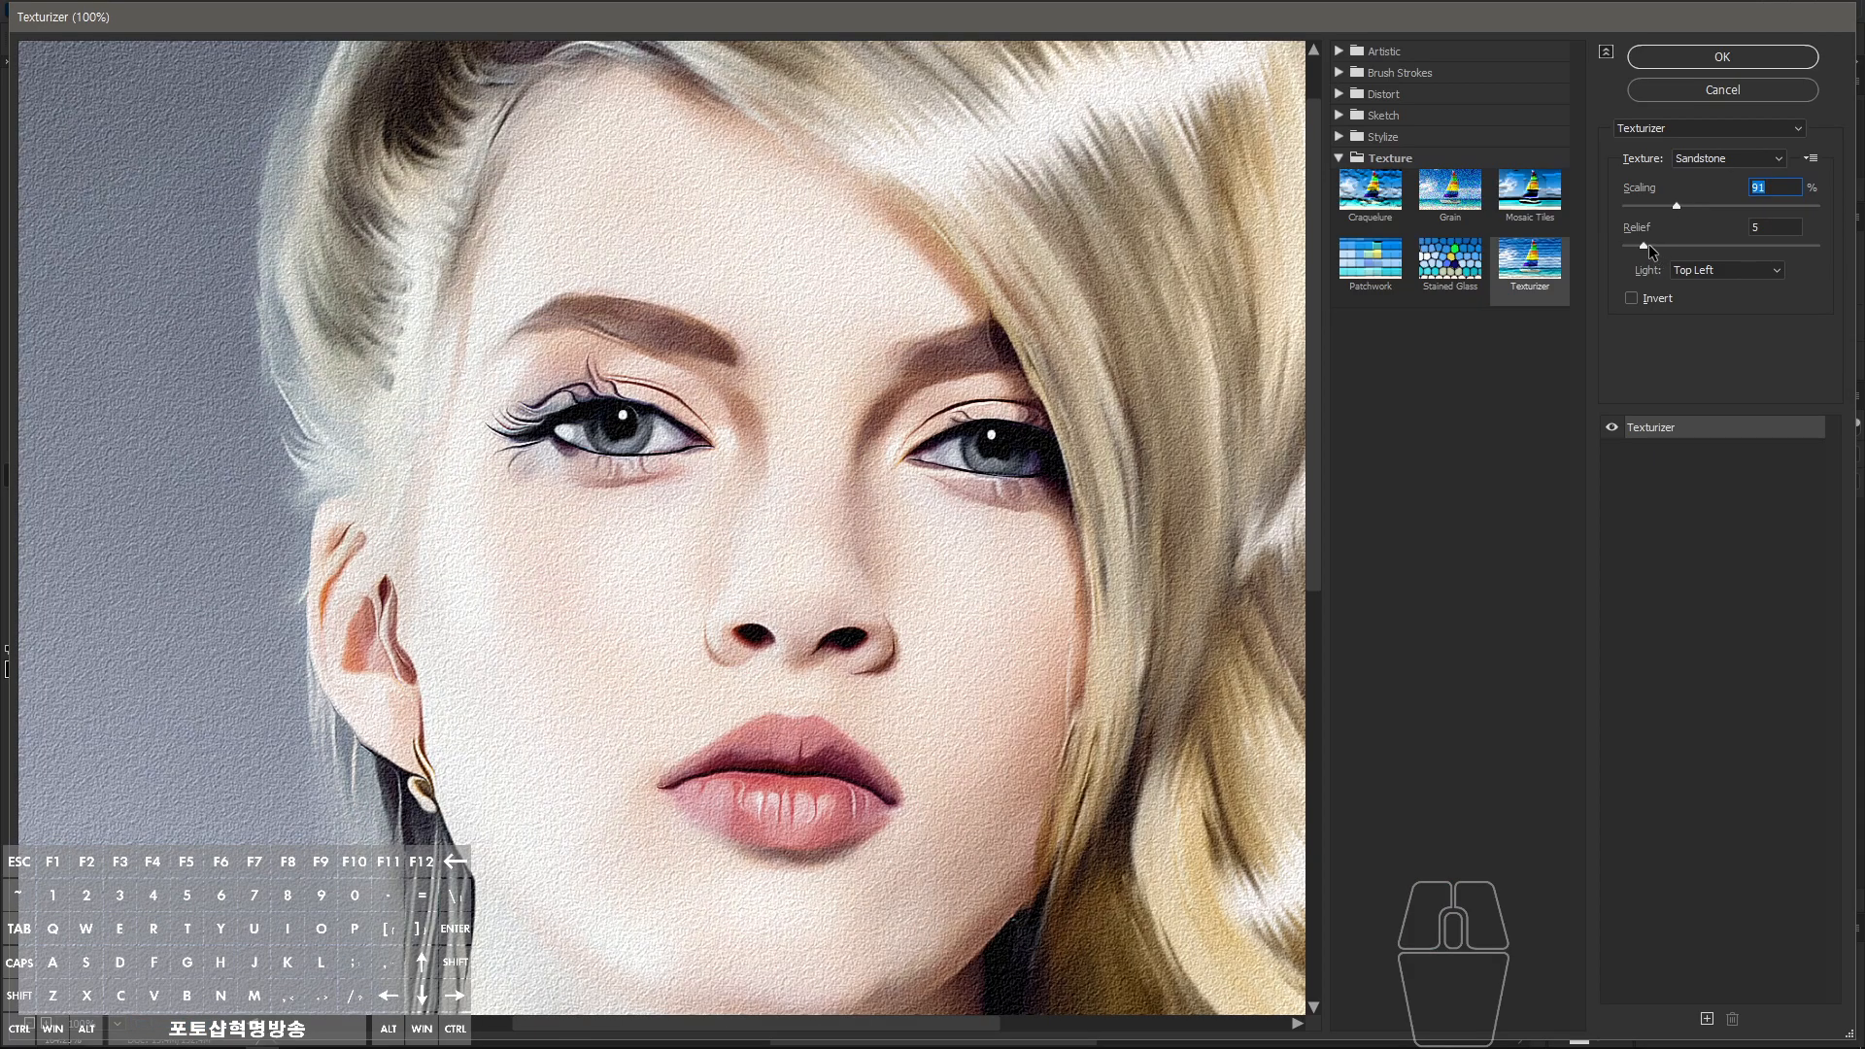
left_click(1722, 57)
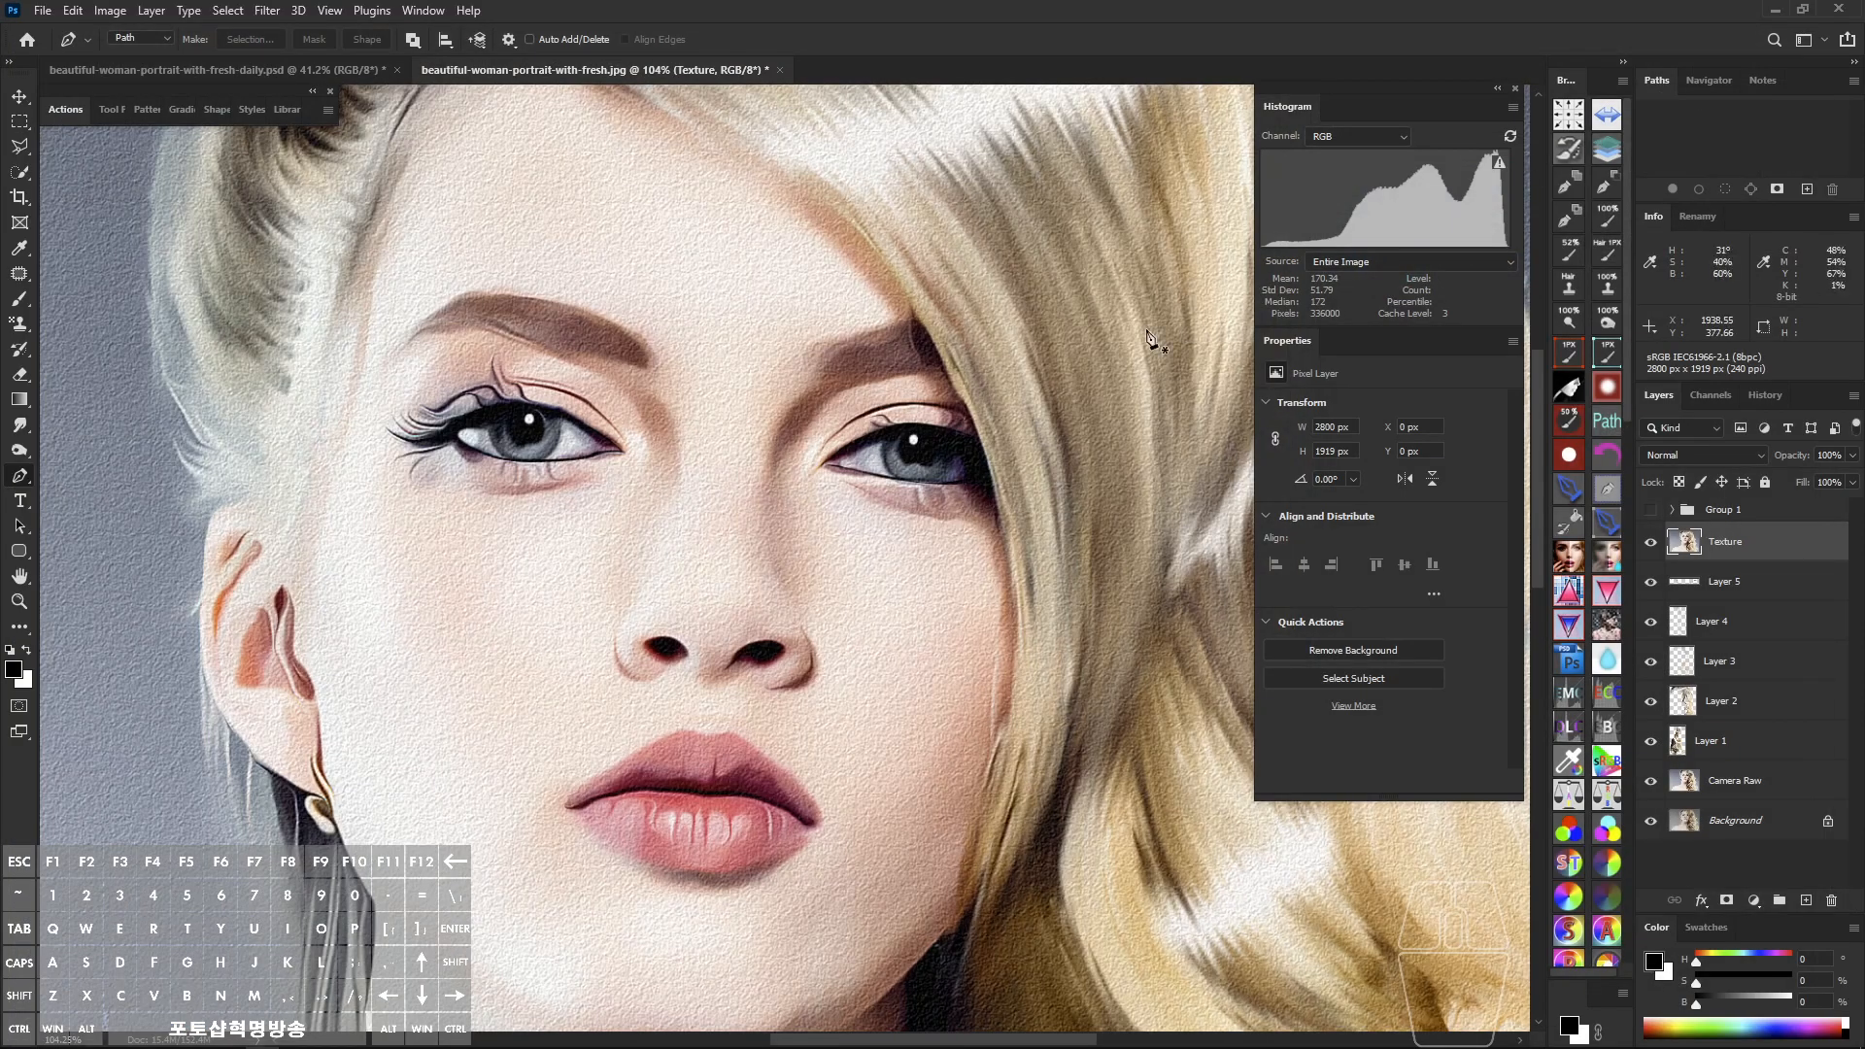
Step: Fade the Texturizer filter to 15% opacity in Normal mode, comparing the result with the preview off and on
scroll(823, 537, "down", 1)
scroll(845, 529, "up", 4)
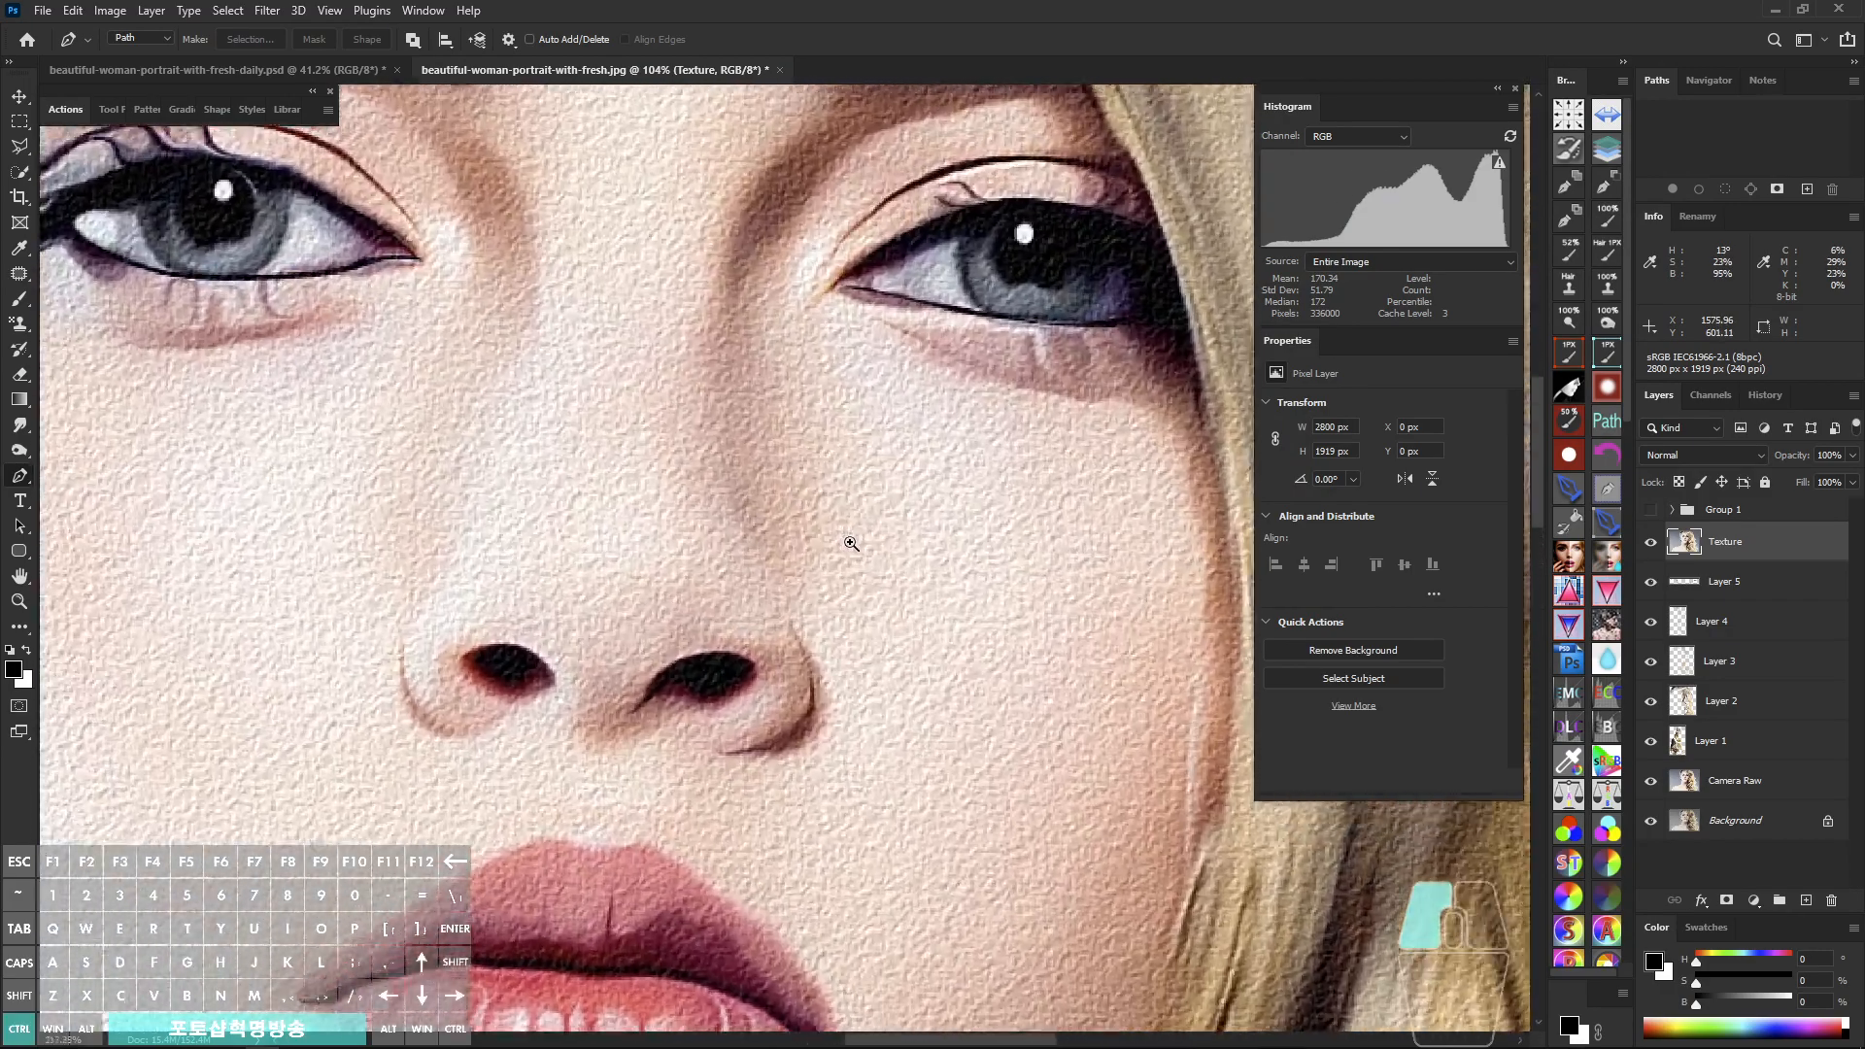
key("ctrl+shift+f")
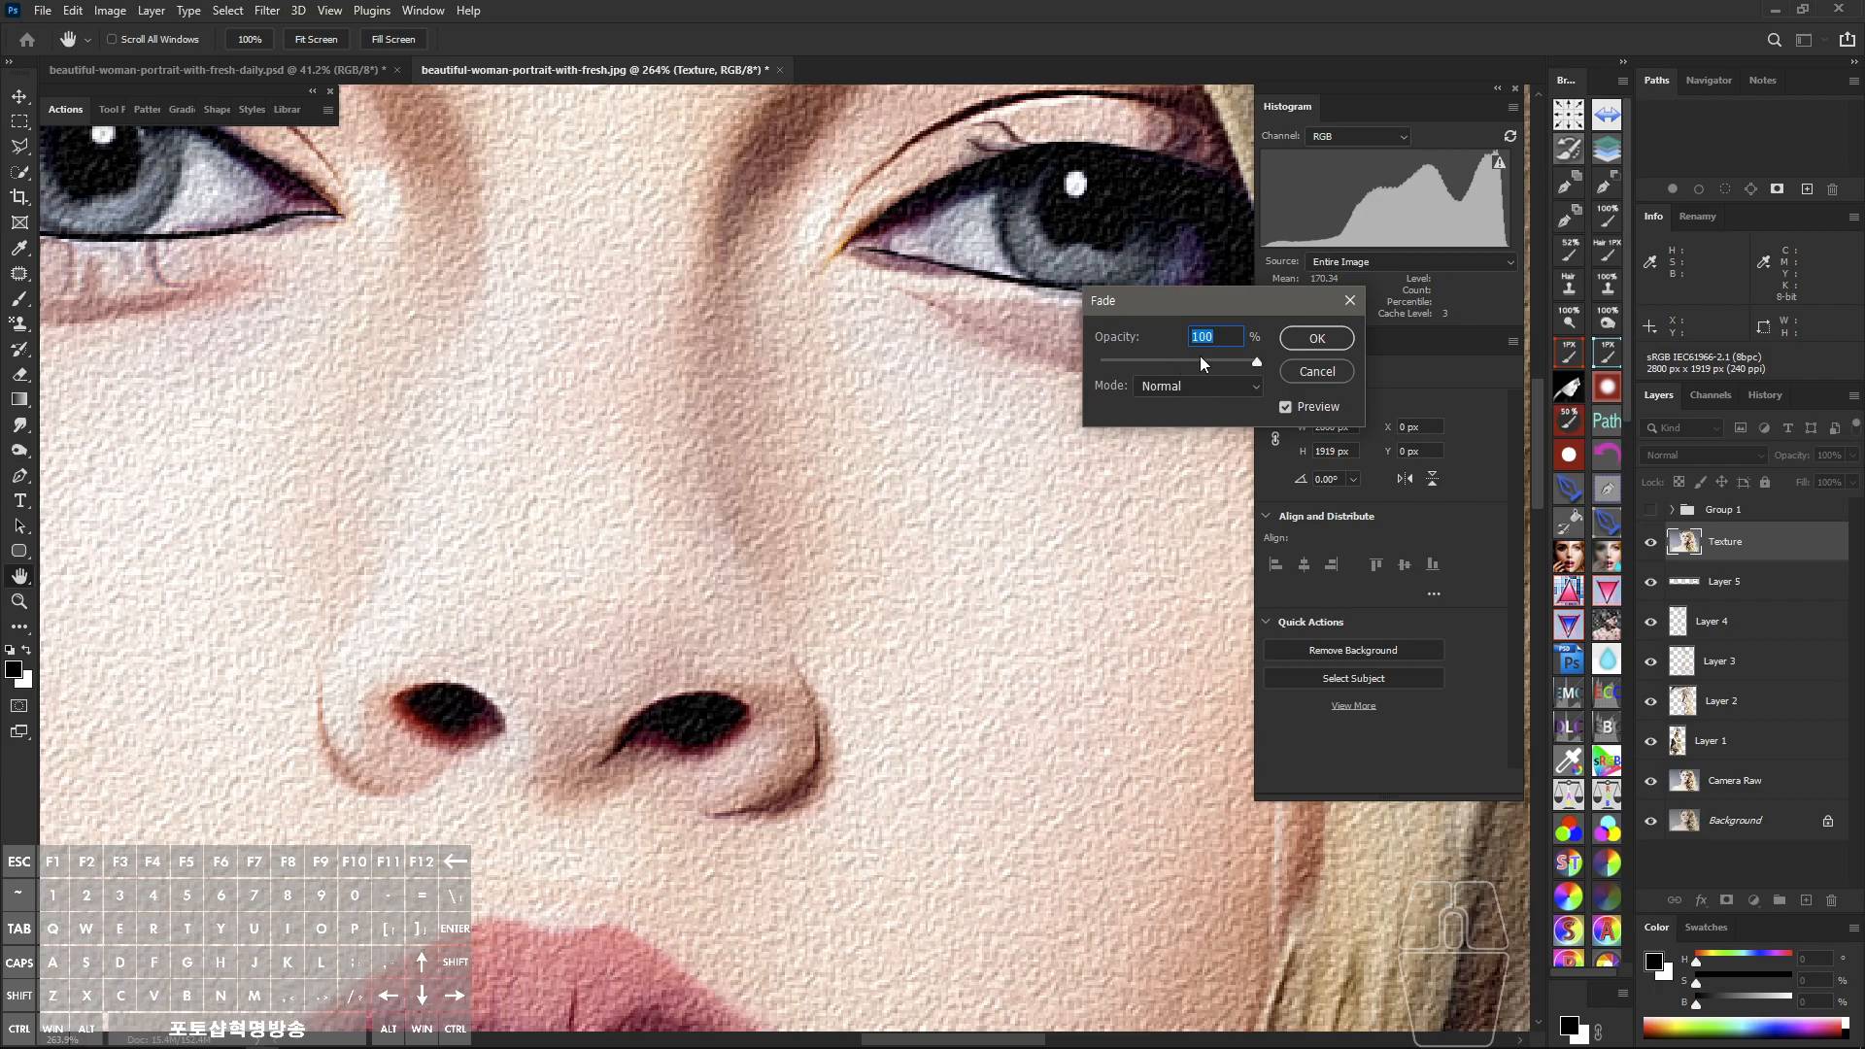
left_click(1257, 364)
left_click_drag(1143, 358, 1124, 363)
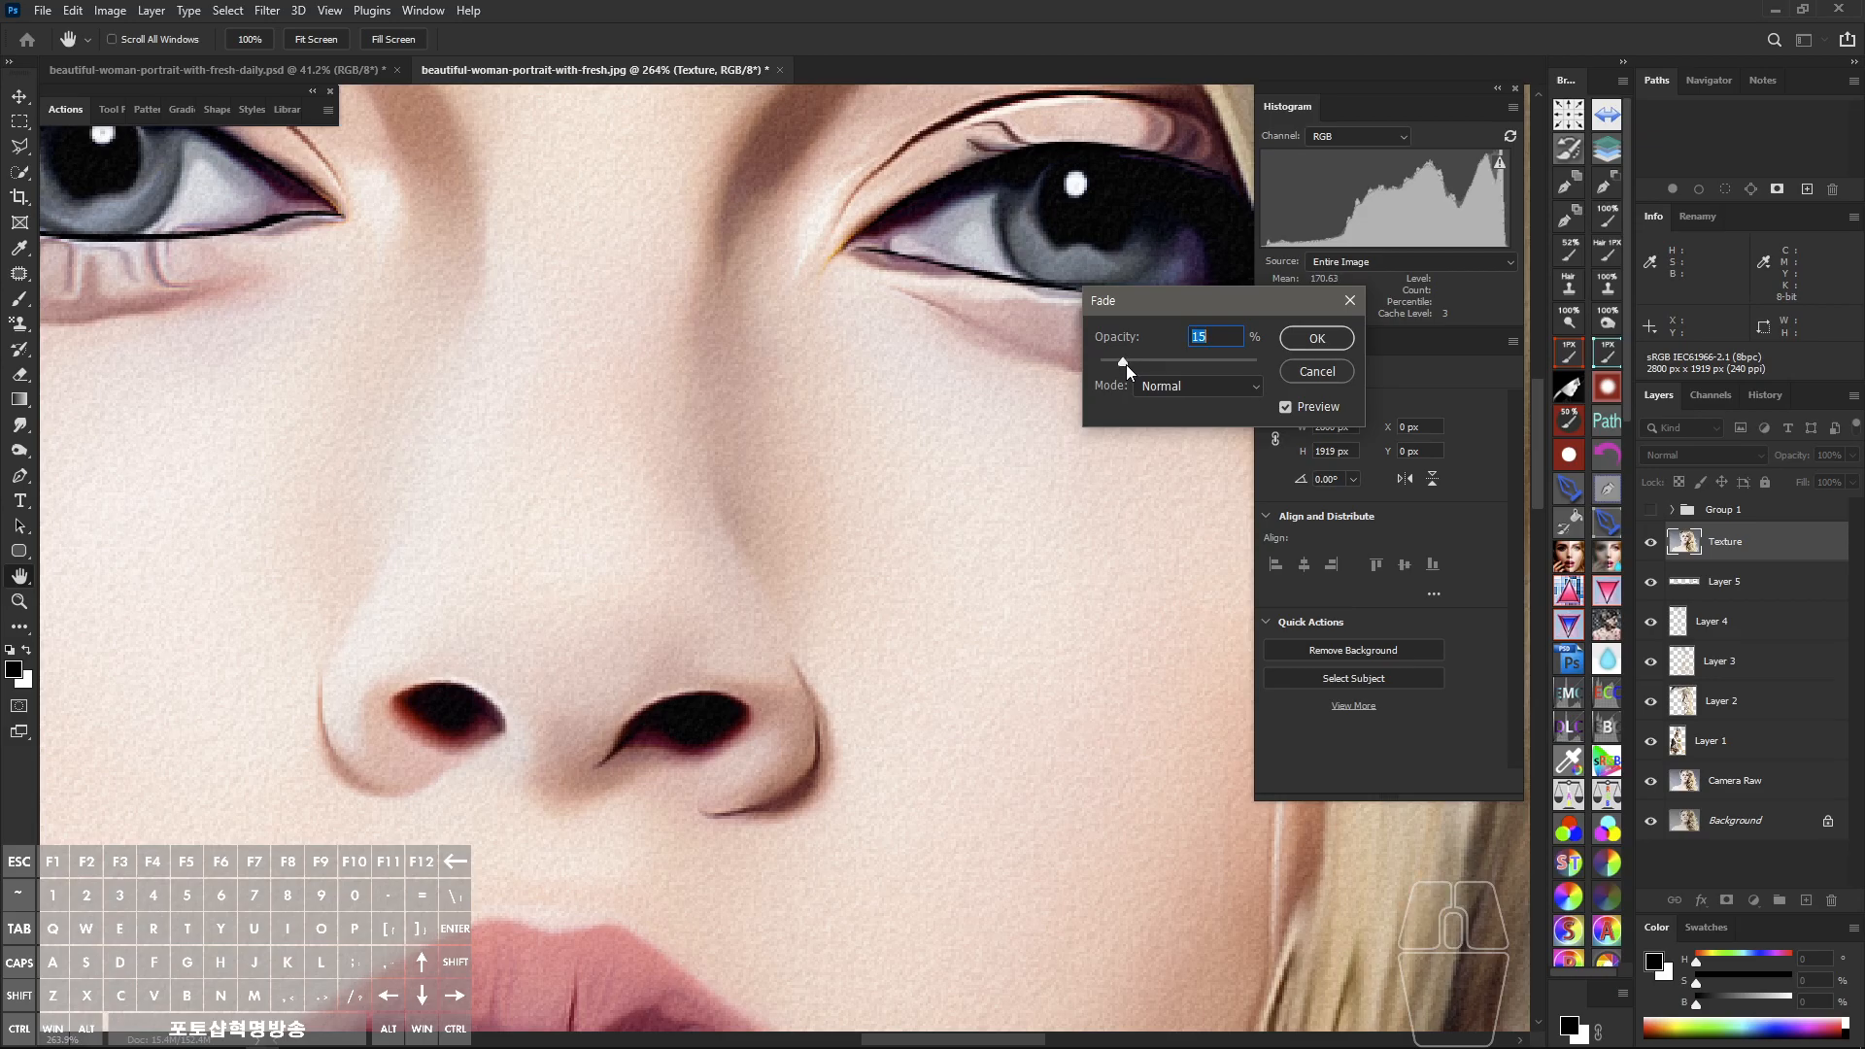
left_click(1286, 406)
left_click(1284, 406)
left_click_drag(1117, 362, 1121, 361)
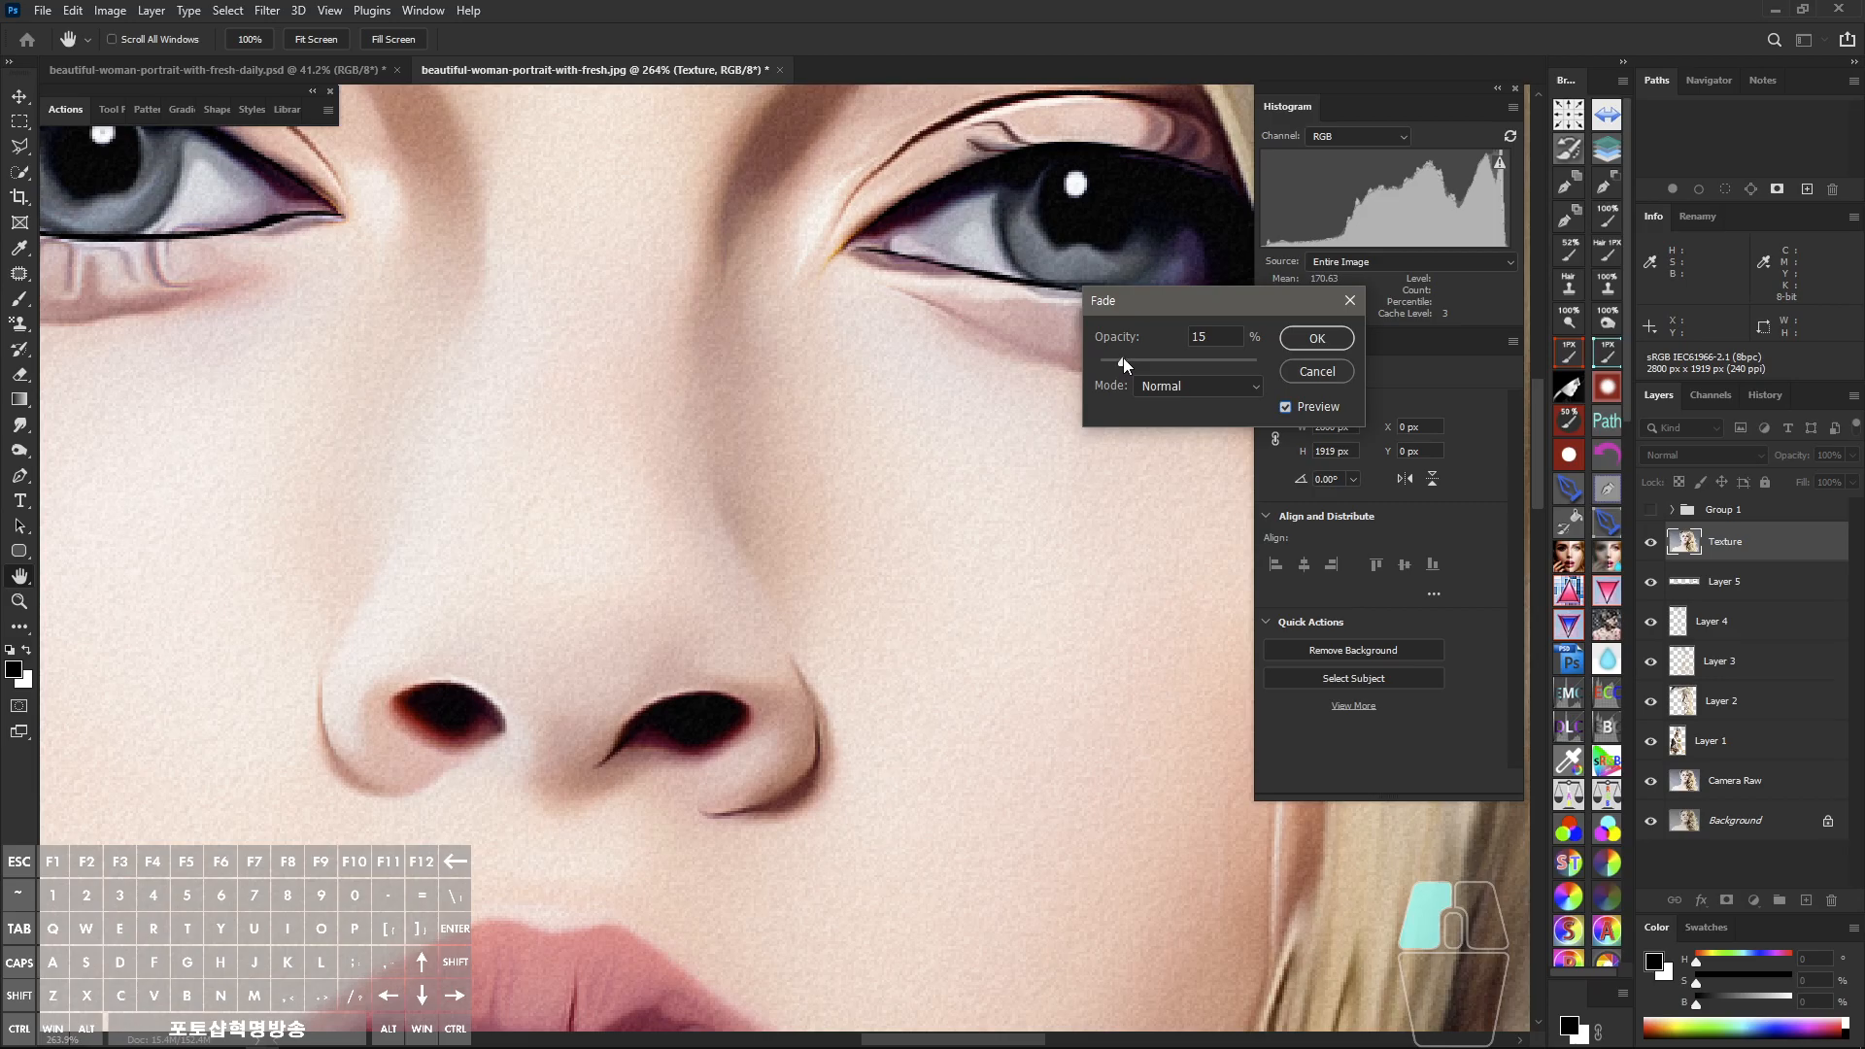
left_click(1319, 337)
key("p")
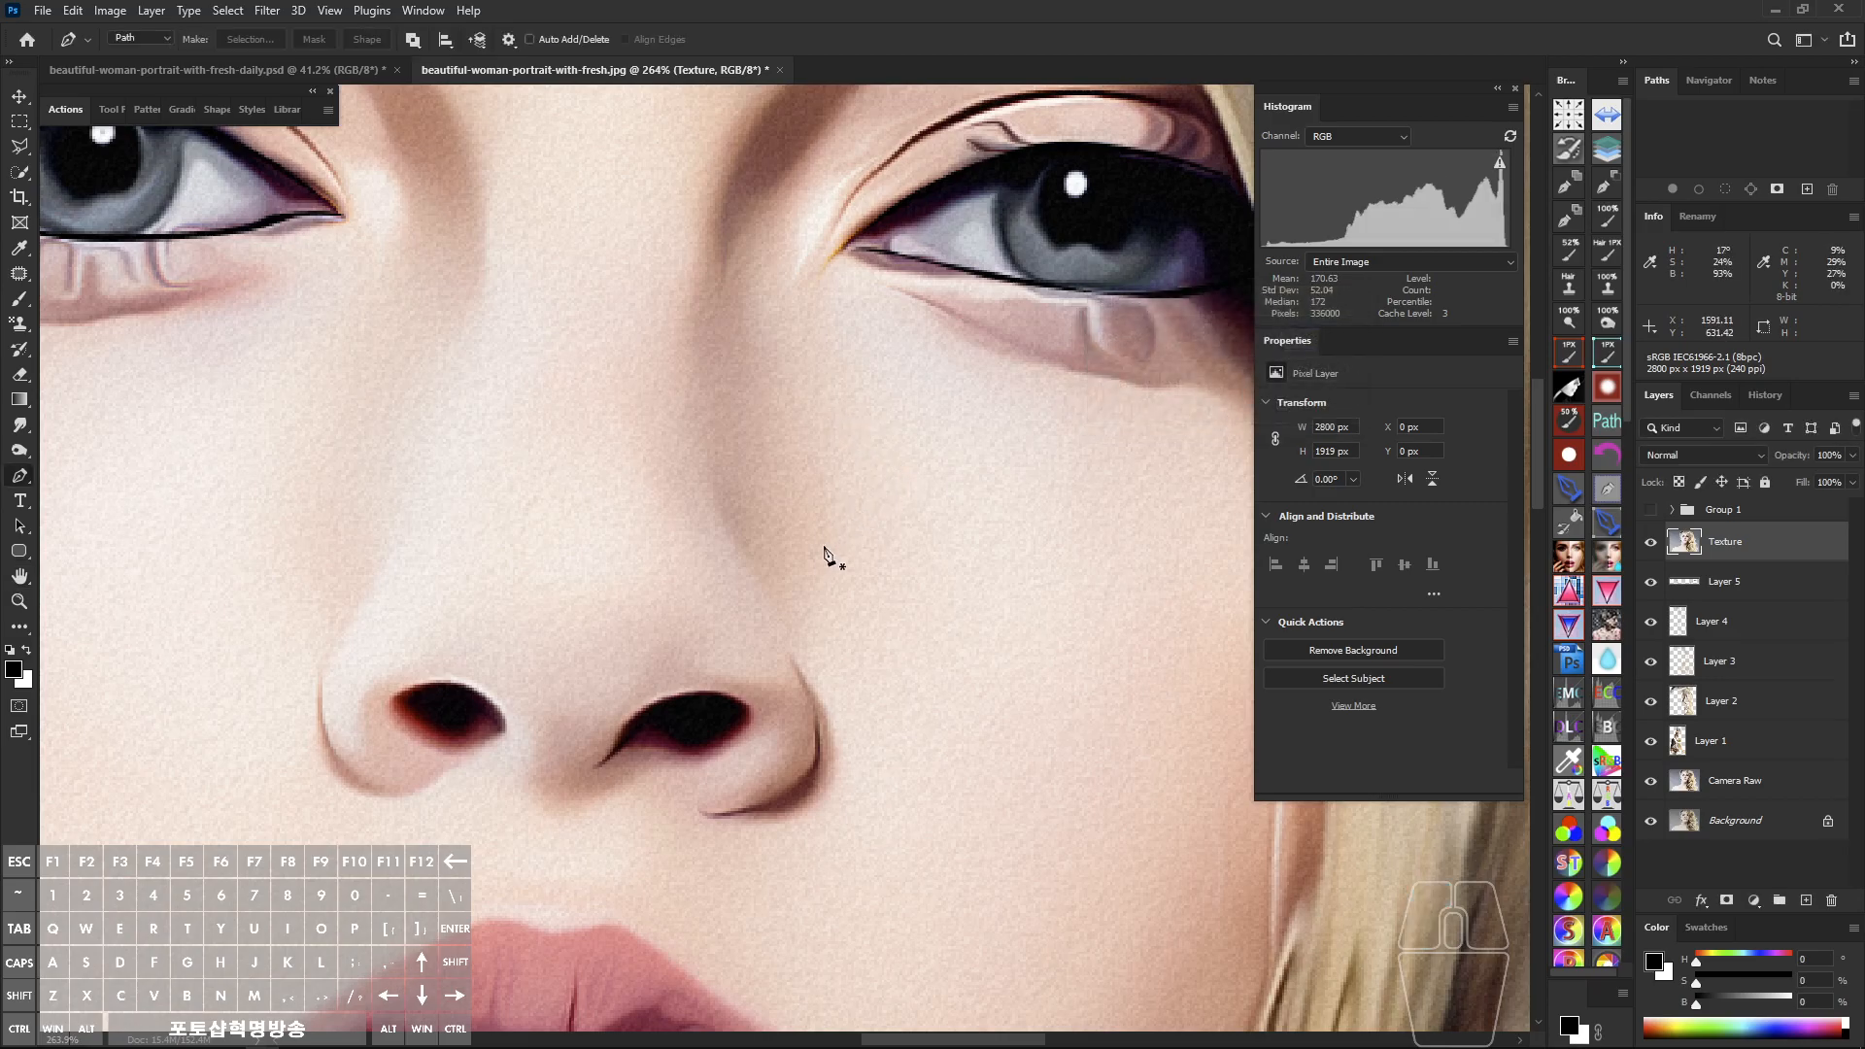
left_click_drag(872, 537, 765, 491)
left_click_drag(817, 553, 788, 525)
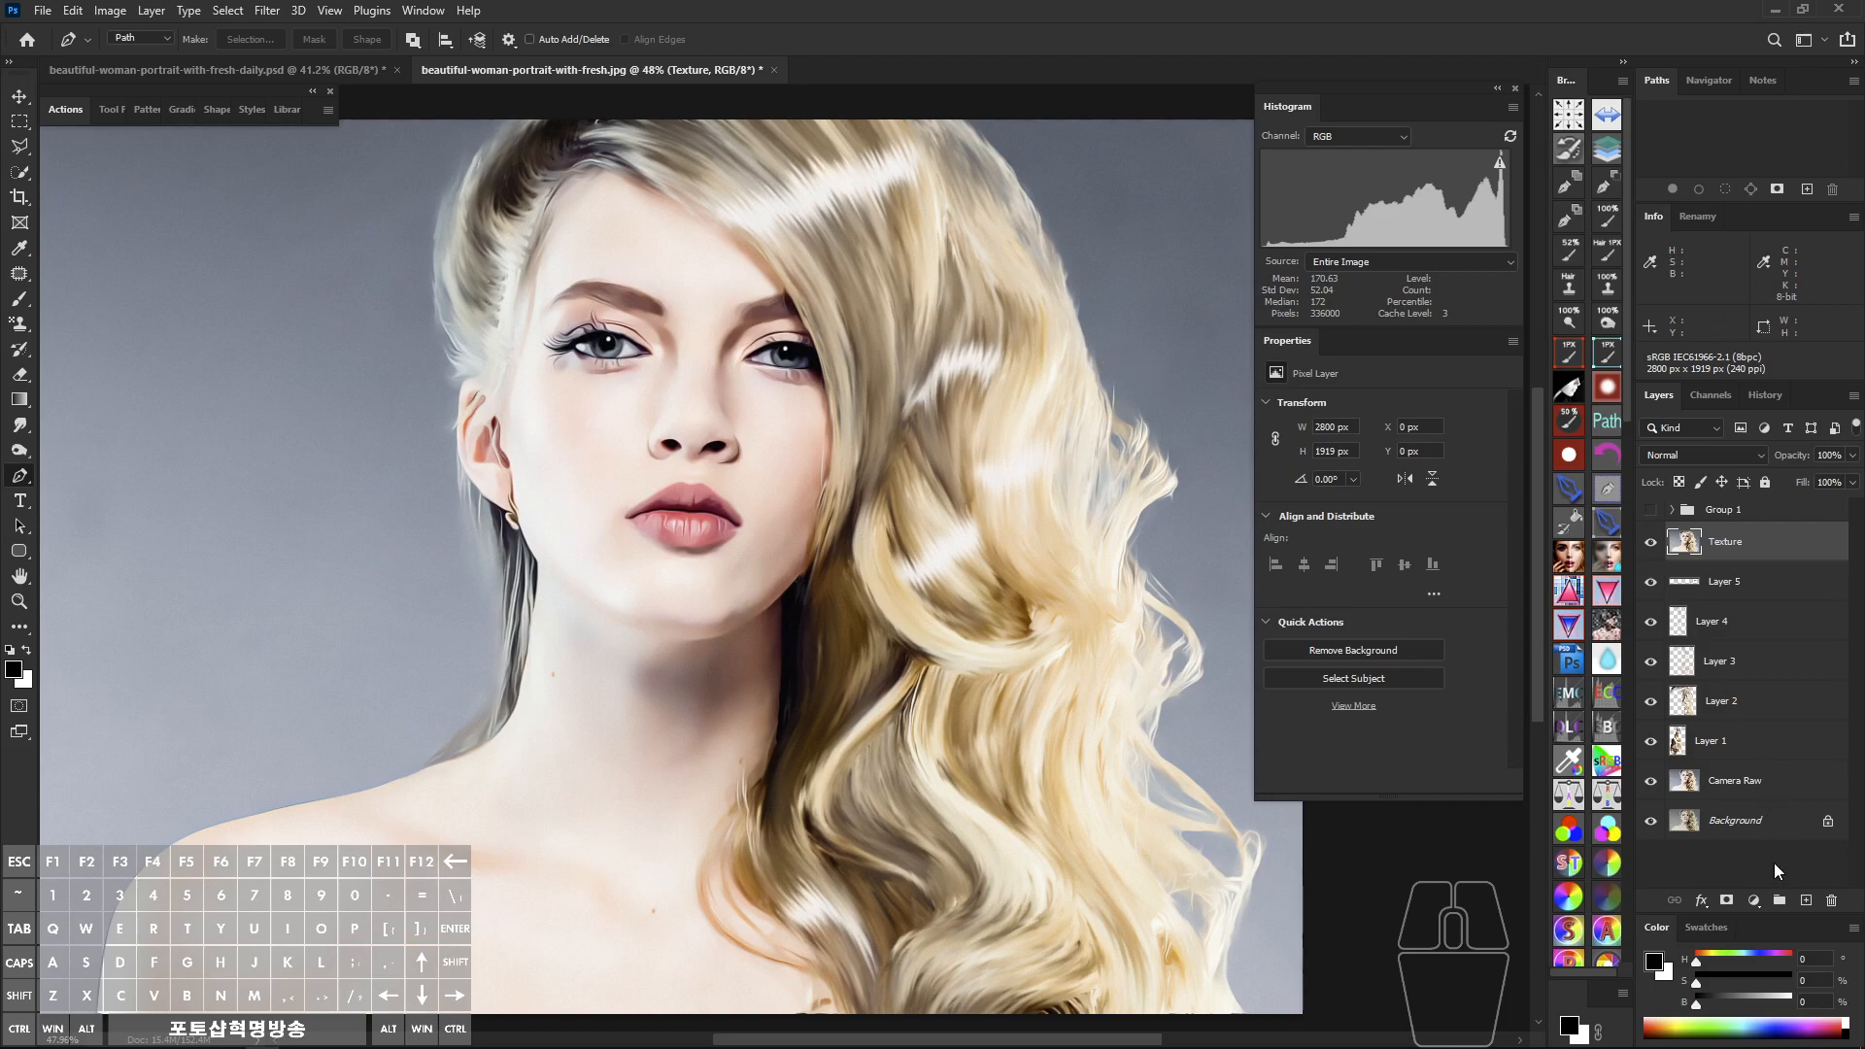
Step: Add a white Solid Color fill layer directly above the Texture layer
left_click_drag(911, 454, 826, 461)
left_click_drag(934, 462, 986, 468)
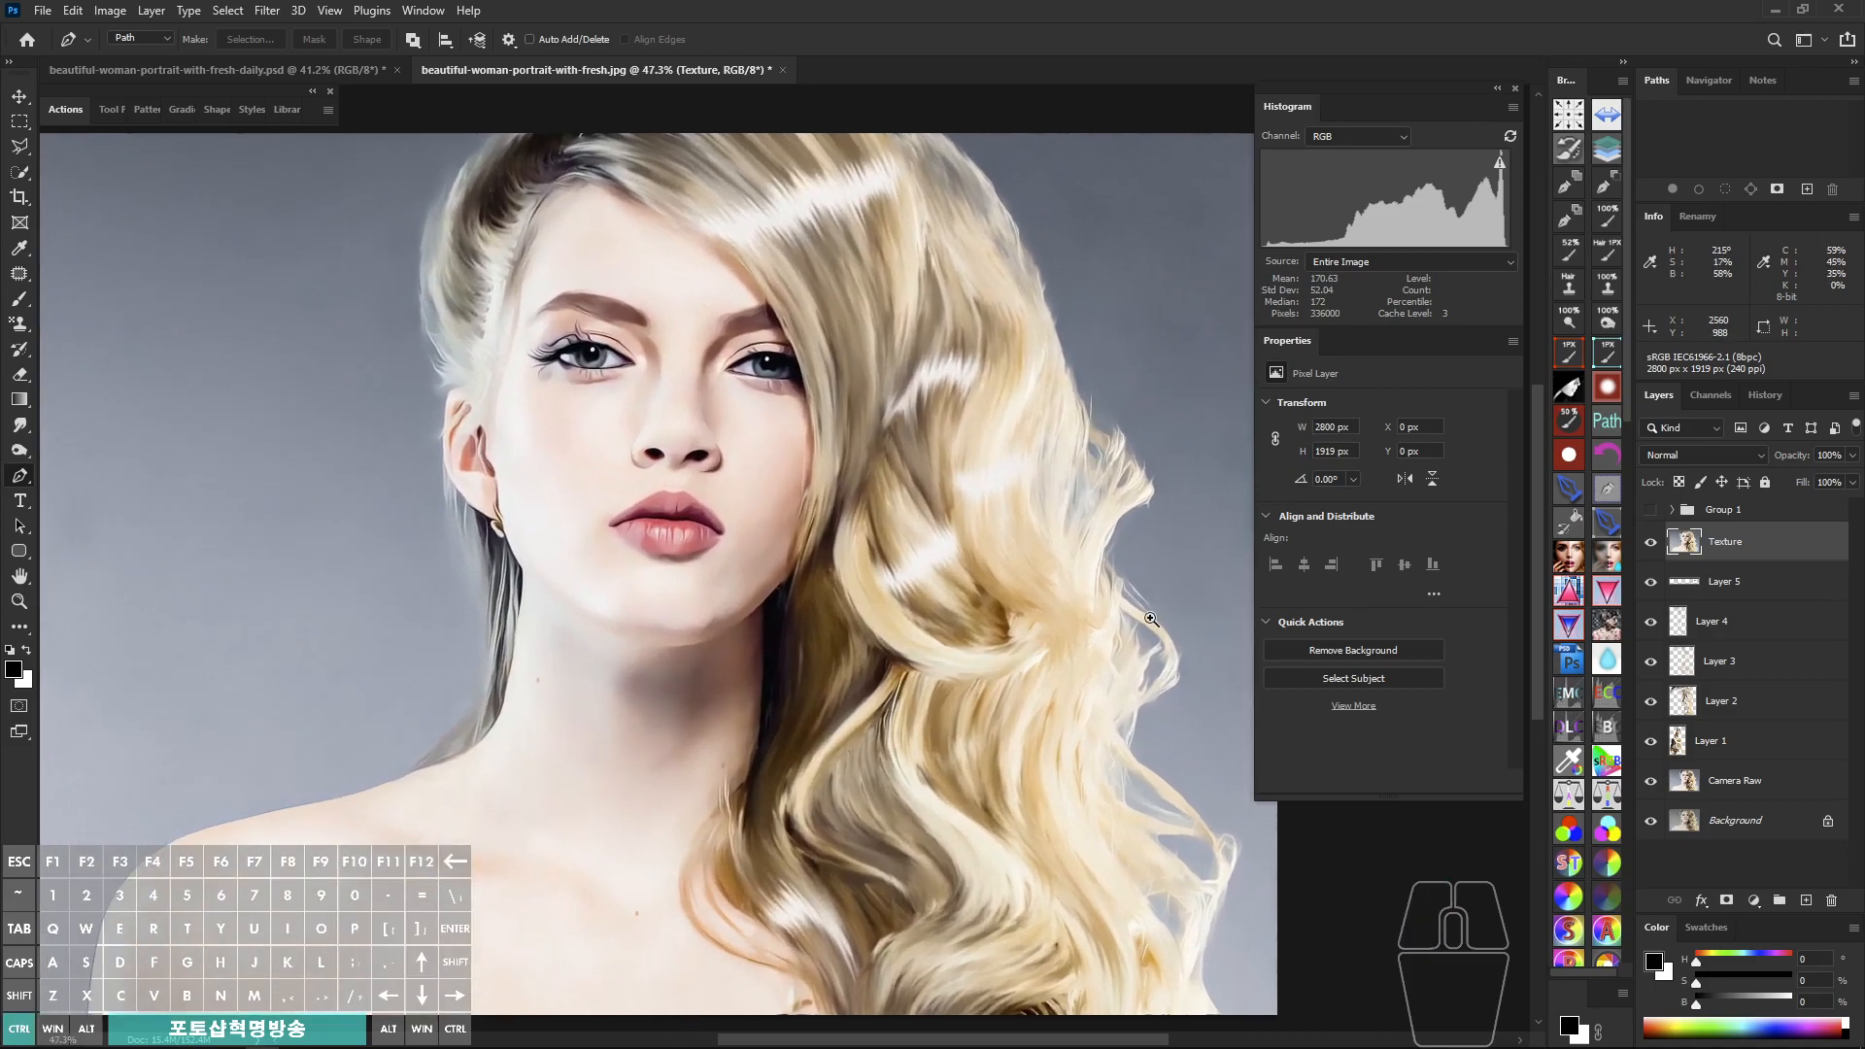
left_click_drag(1160, 616, 1141, 616)
left_click(1753, 900)
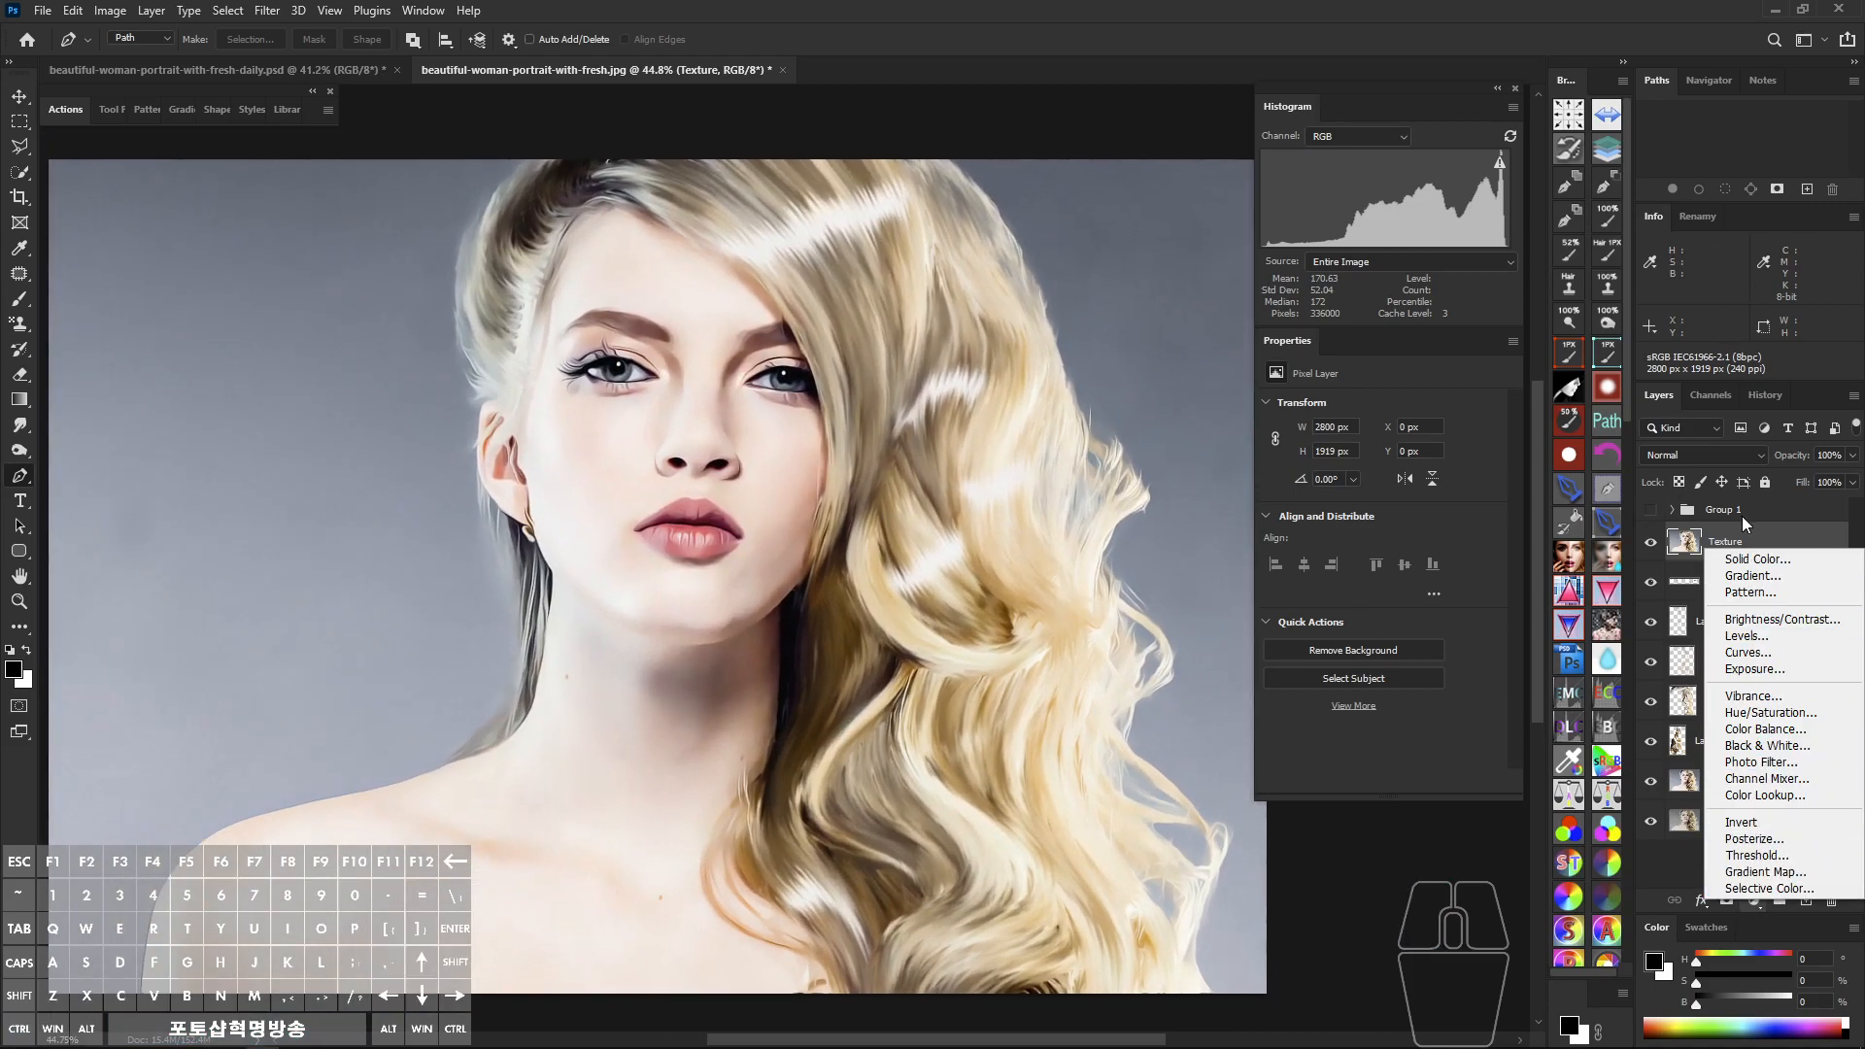
left_click(1743, 561)
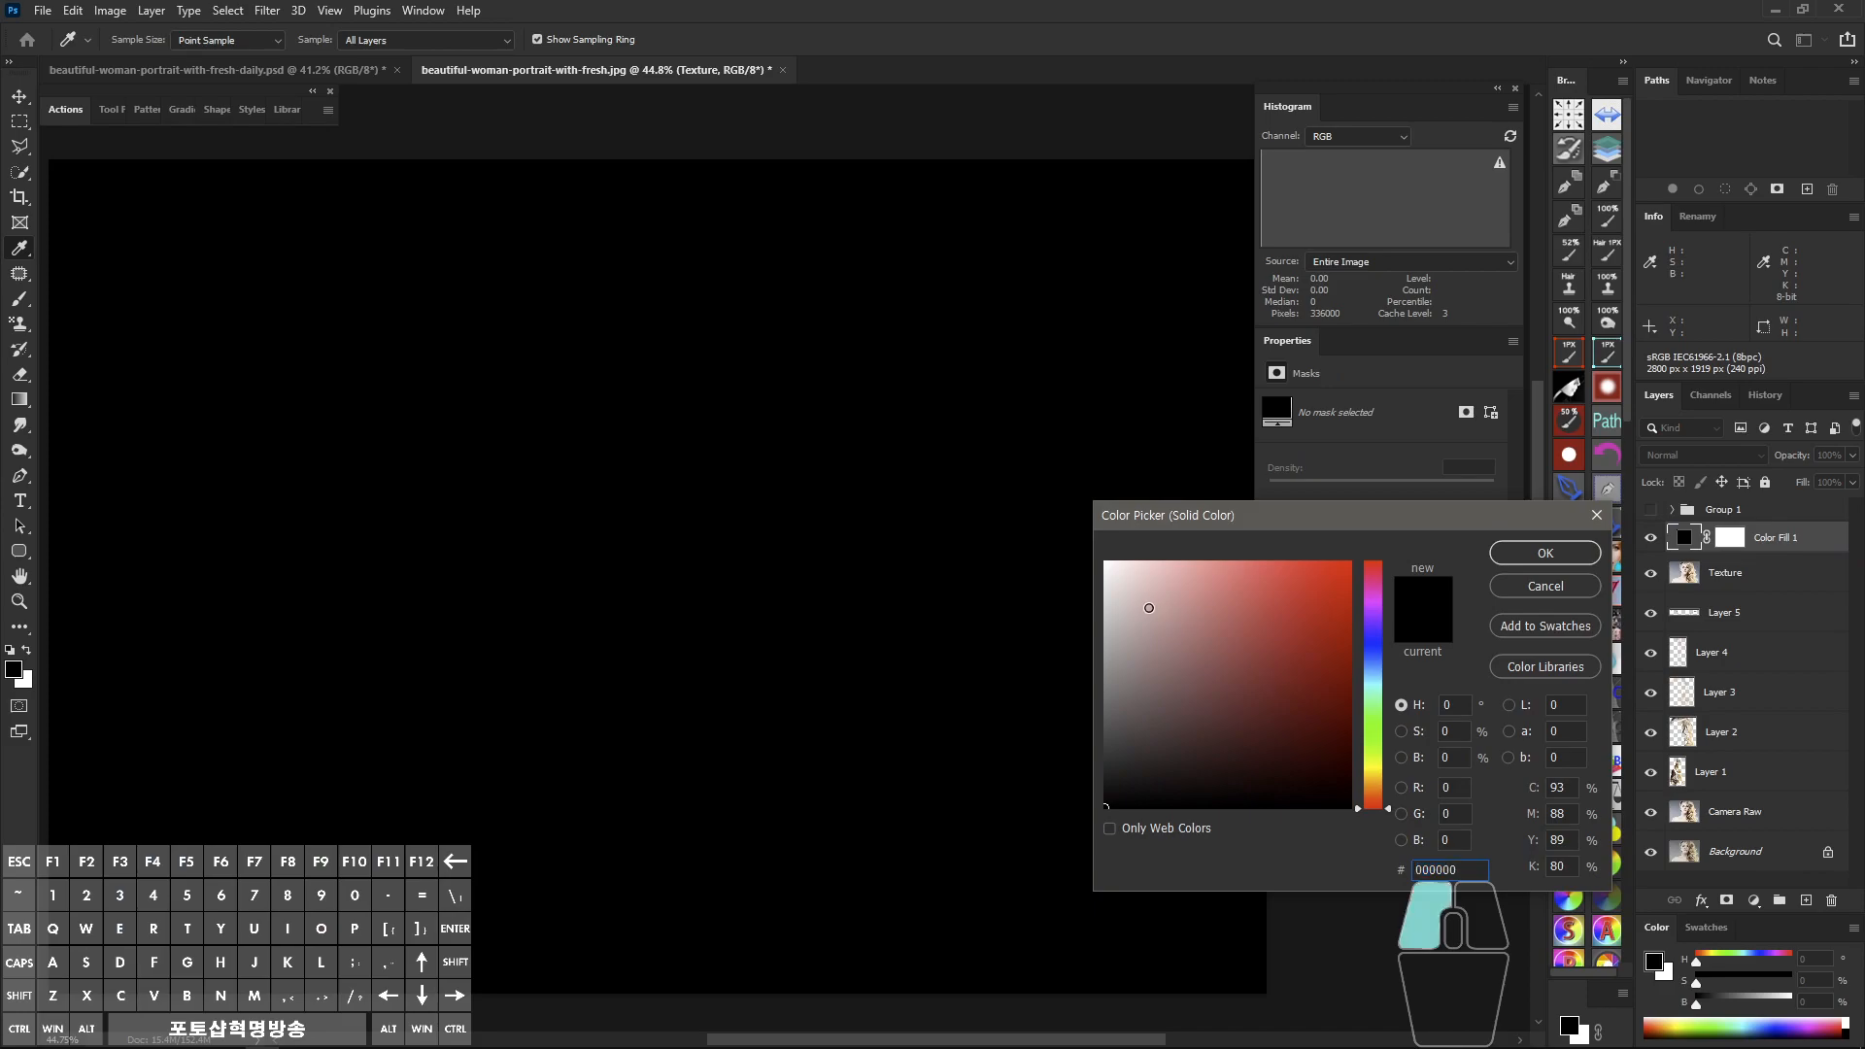
left_click(1105, 561)
left_click(1546, 552)
key("p")
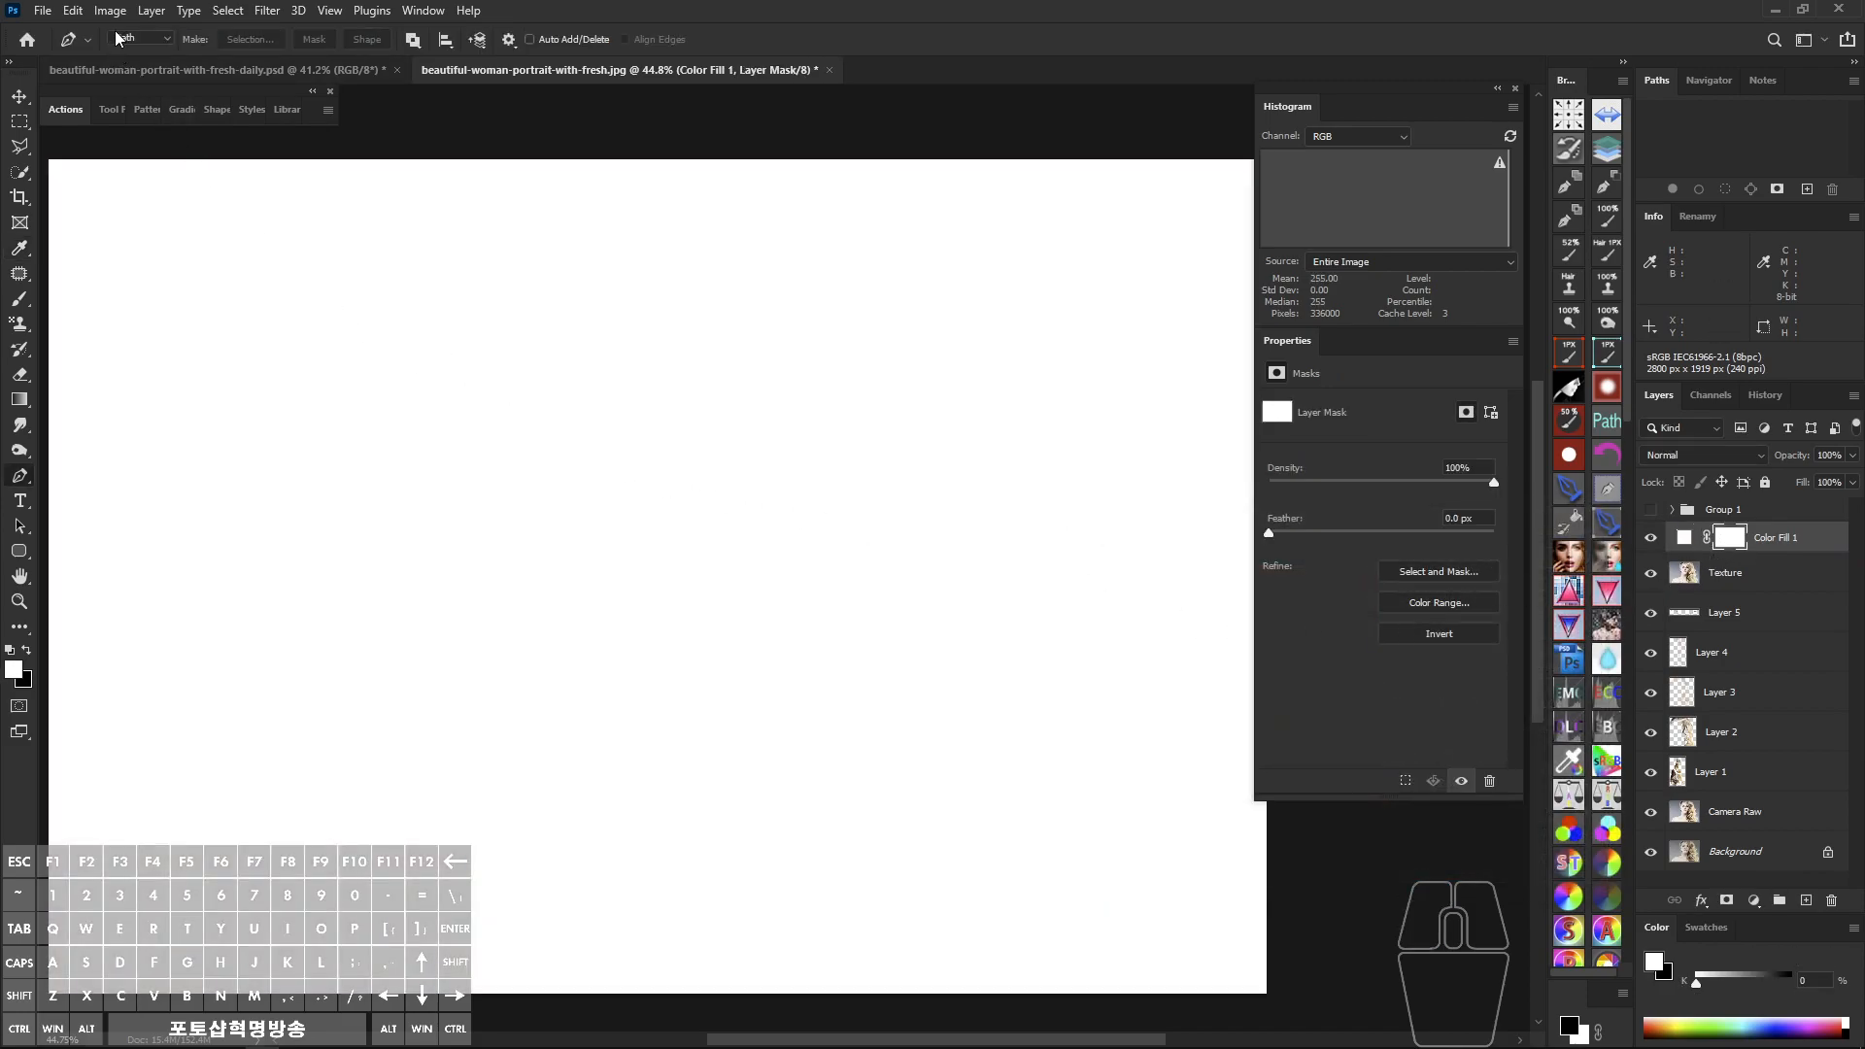
Step: Choose the Brush tool with the tool preset "312.텍스쳐 브러쉬 하드41"
left_click(22, 300)
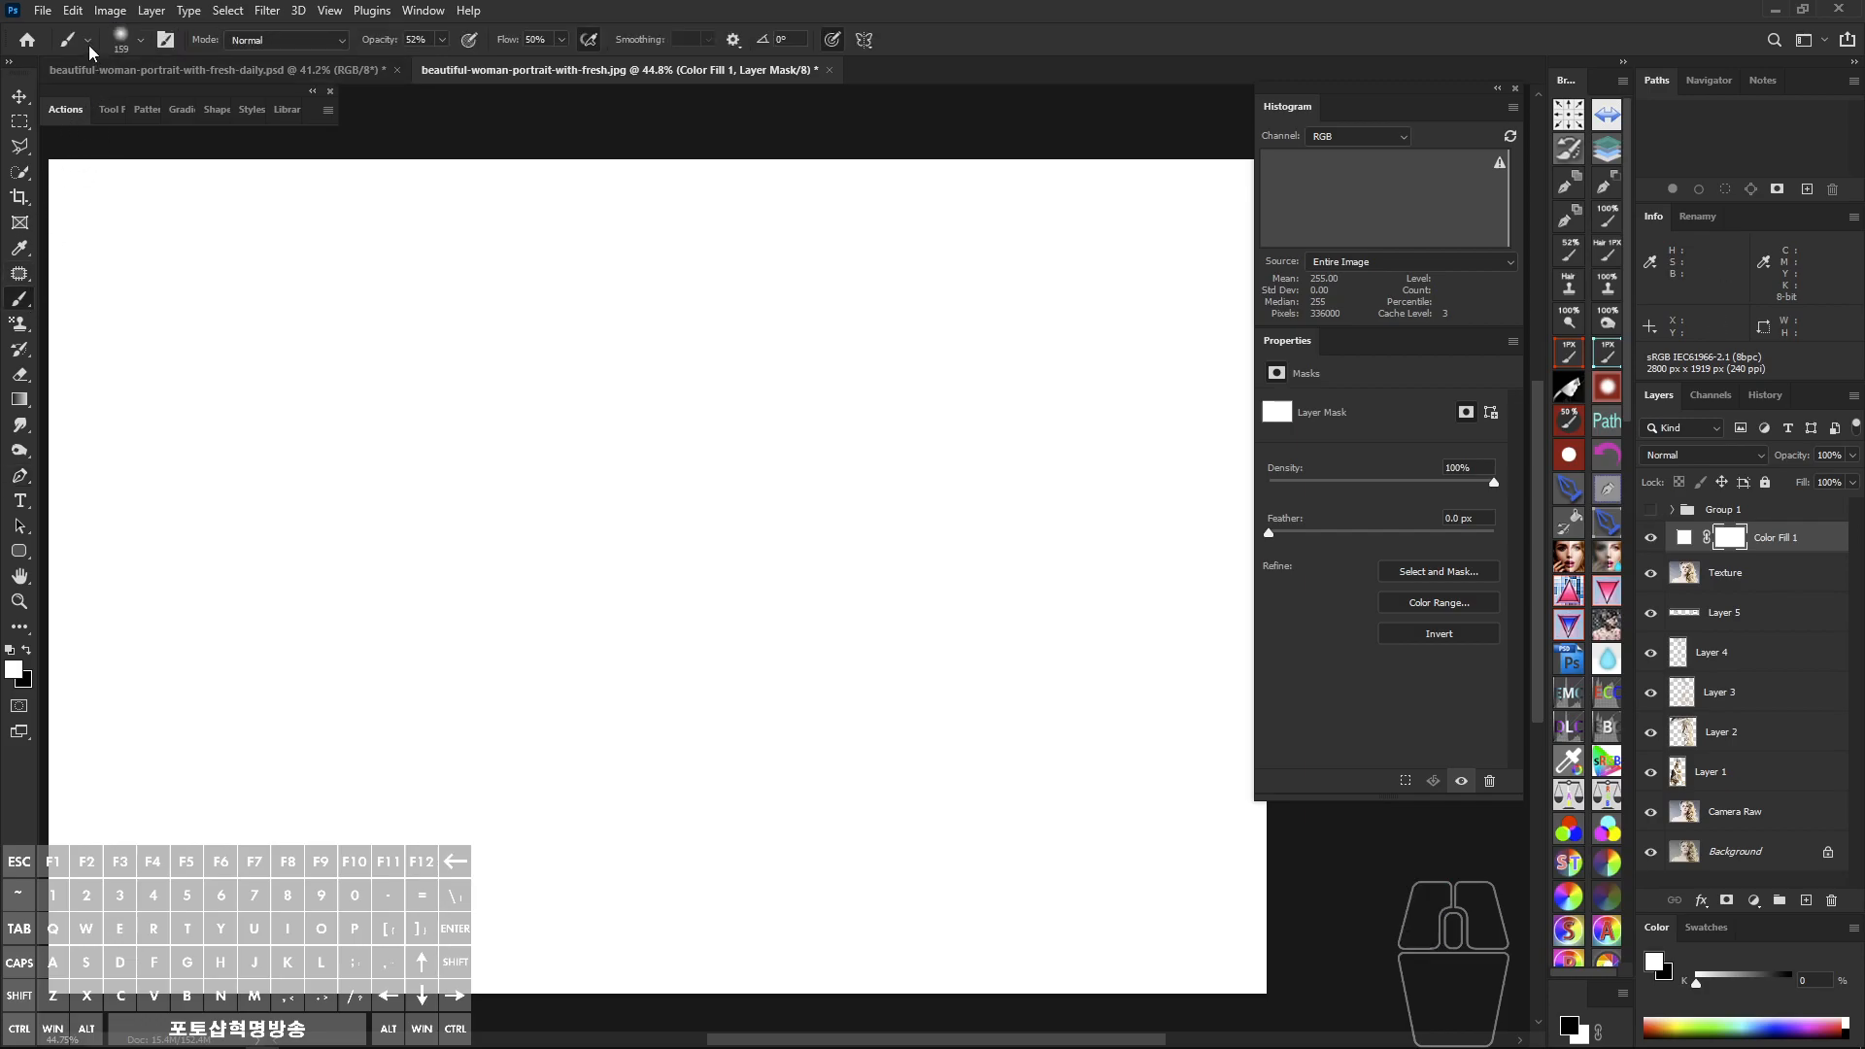
left_click(111, 108)
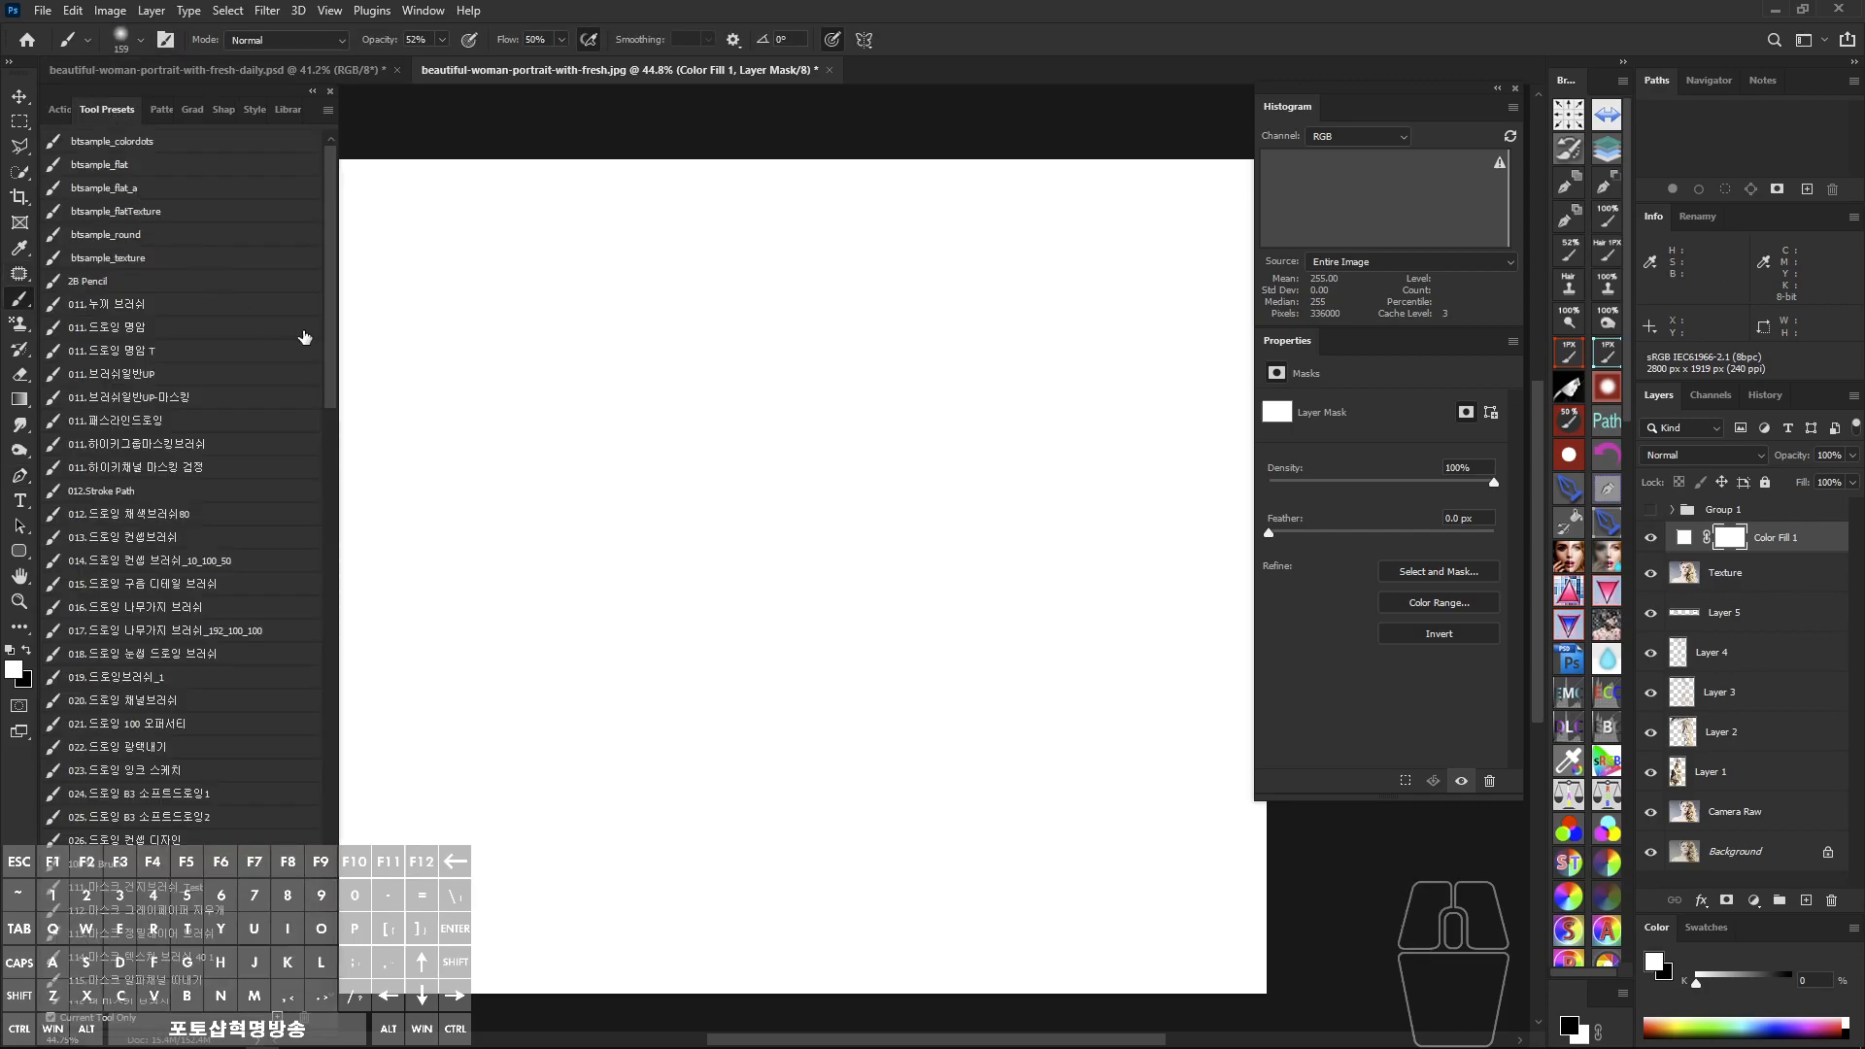
left_click_drag(334, 345, 331, 567)
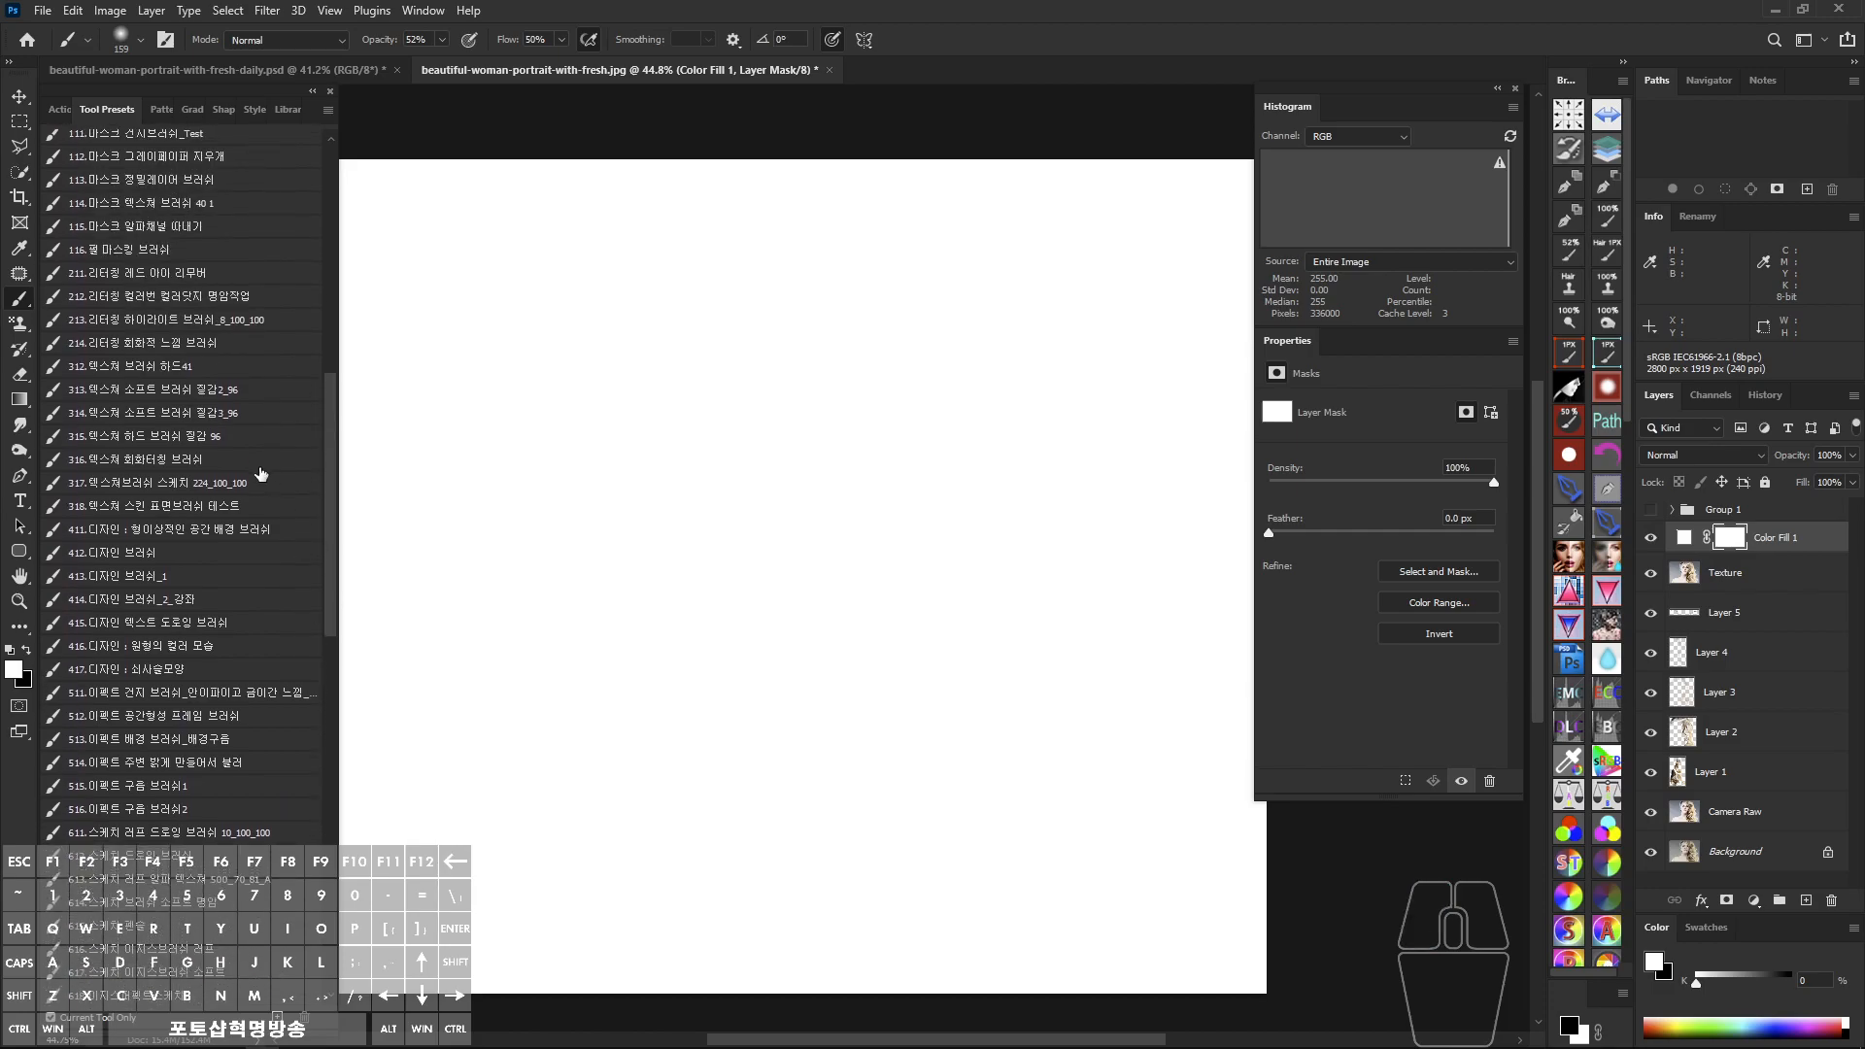
left_click(190, 370)
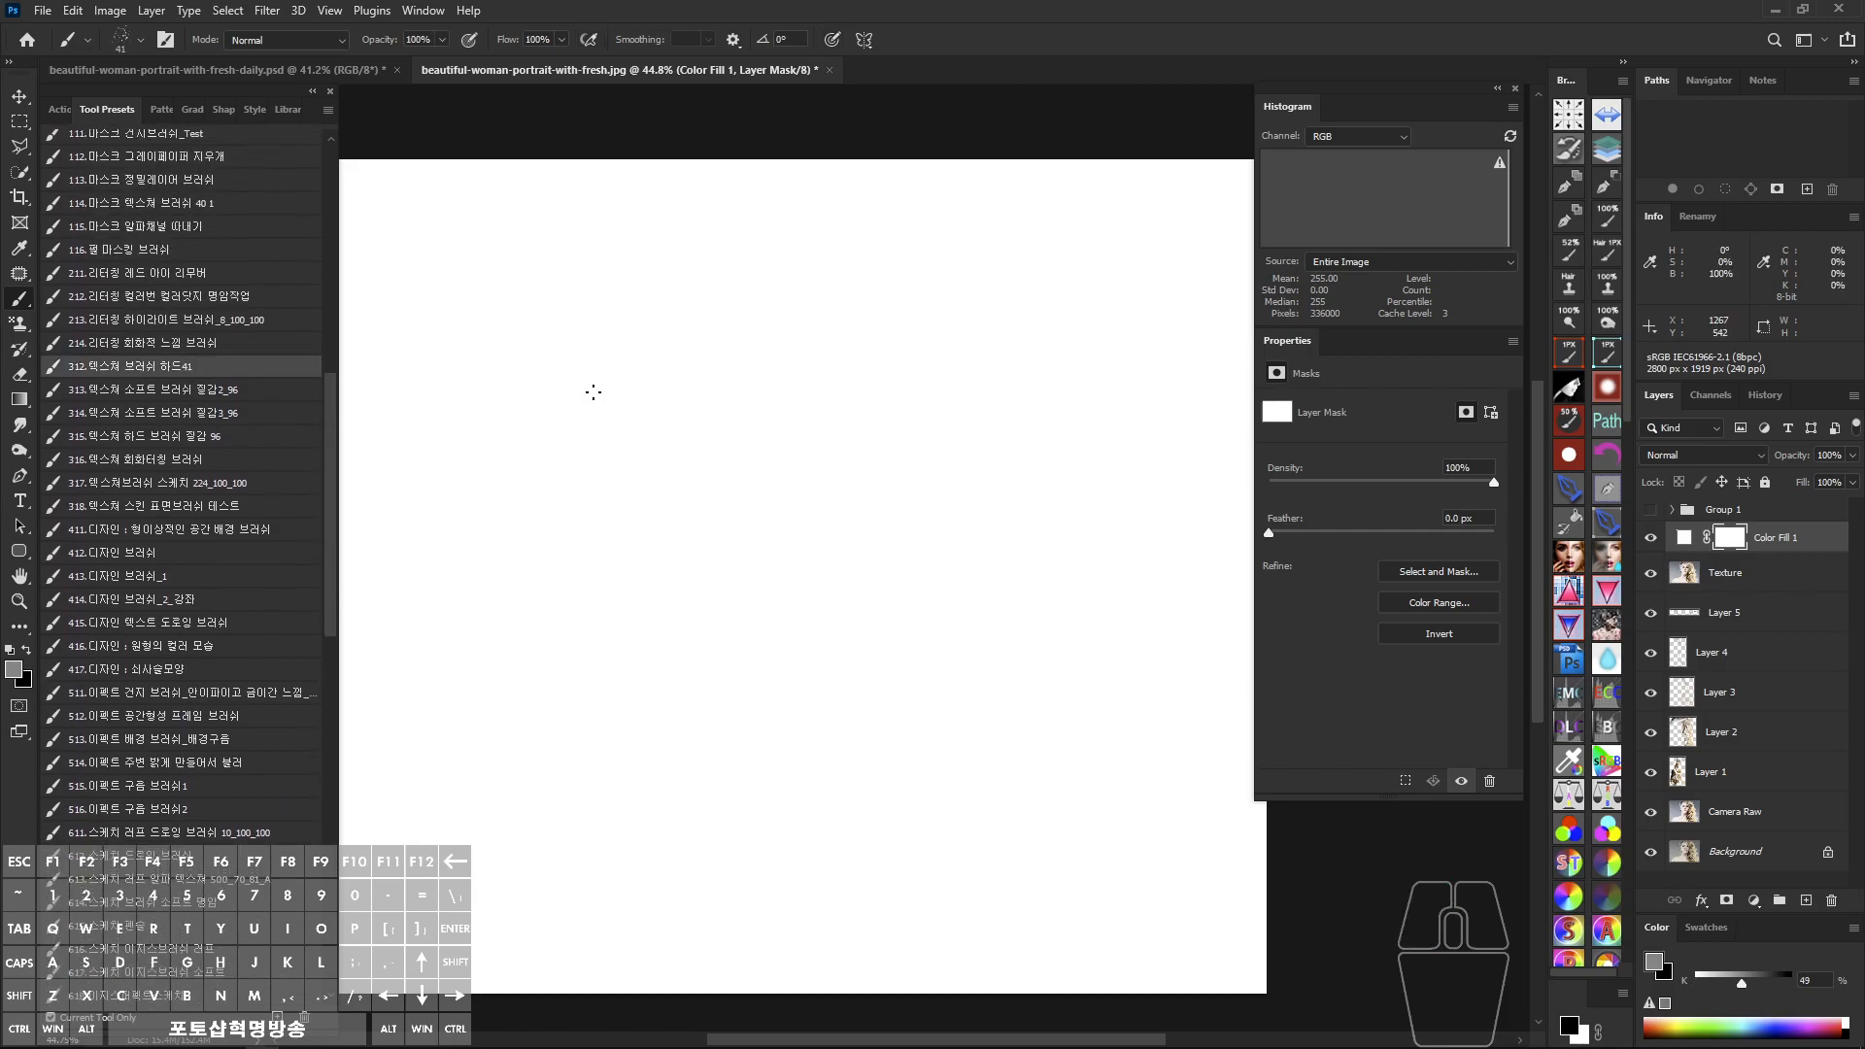
Step: Set the foreground colour to black (000000) for painting the mask and collapse the tool presets list
left_click(26, 650)
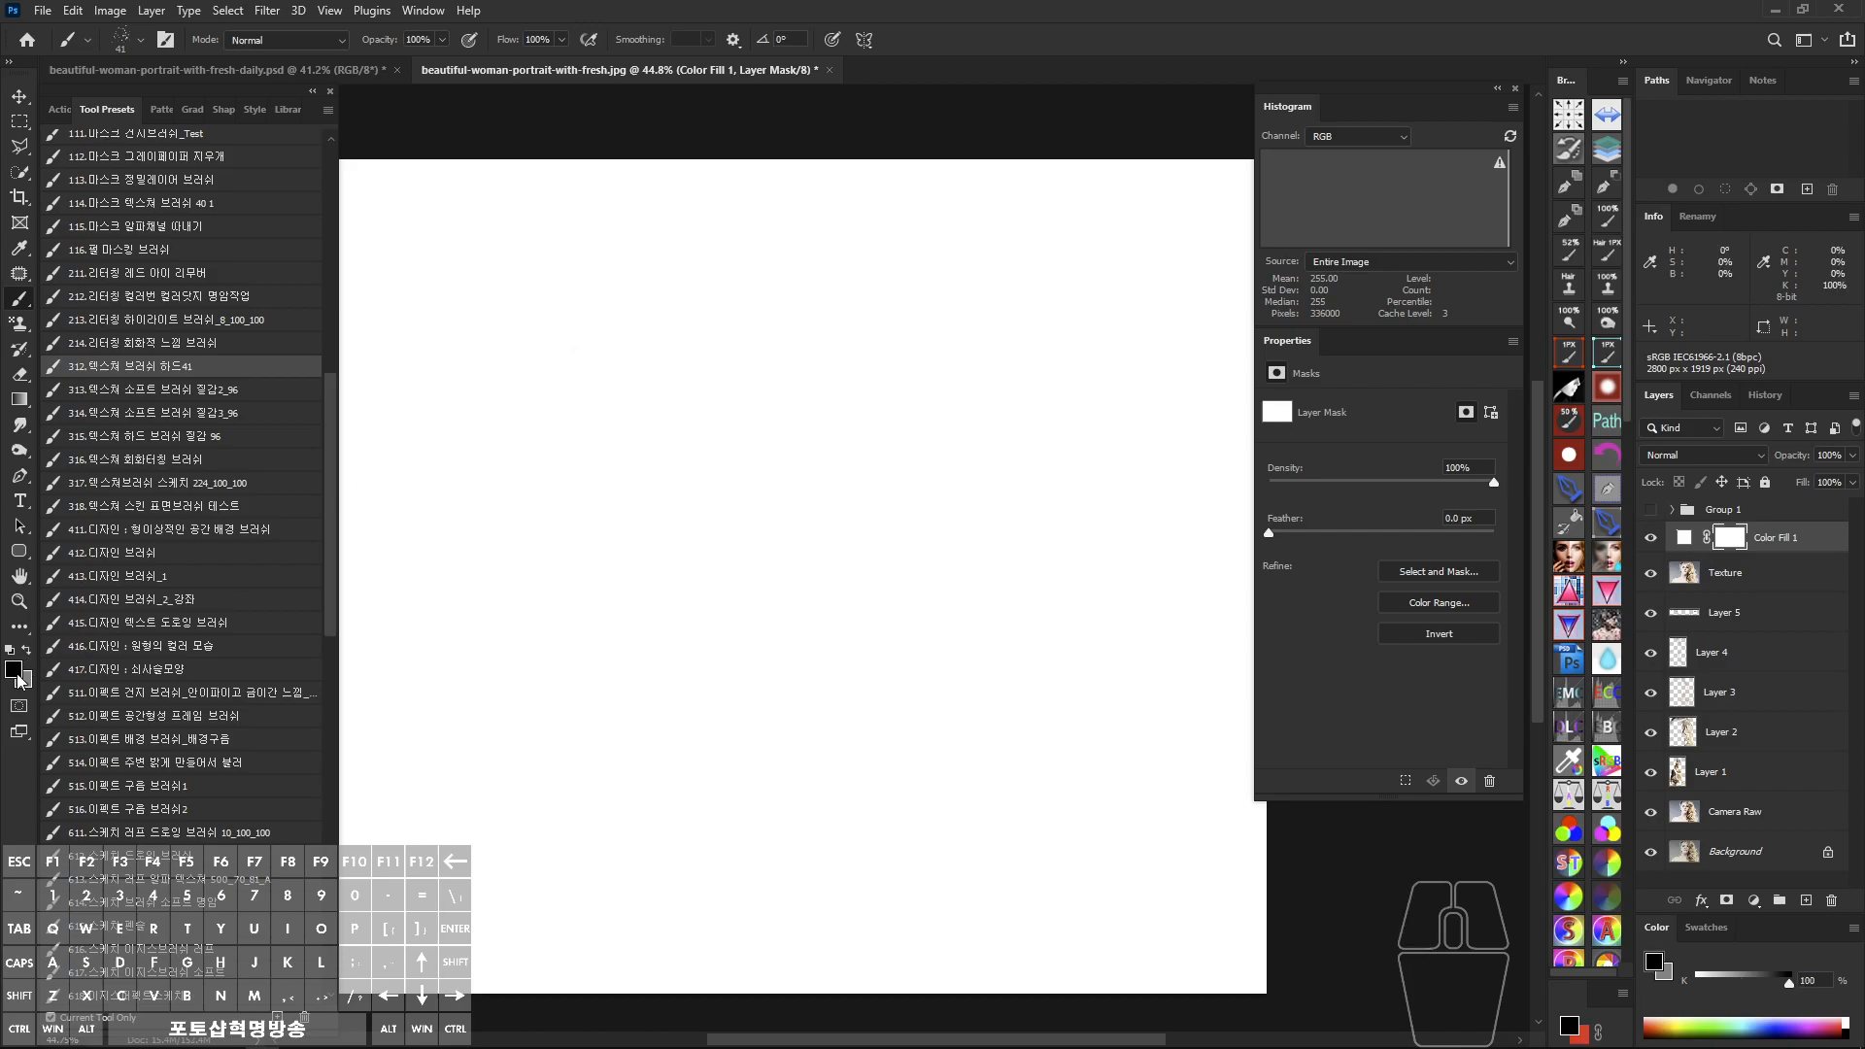
left_click(15, 672)
left_click(1475, 595)
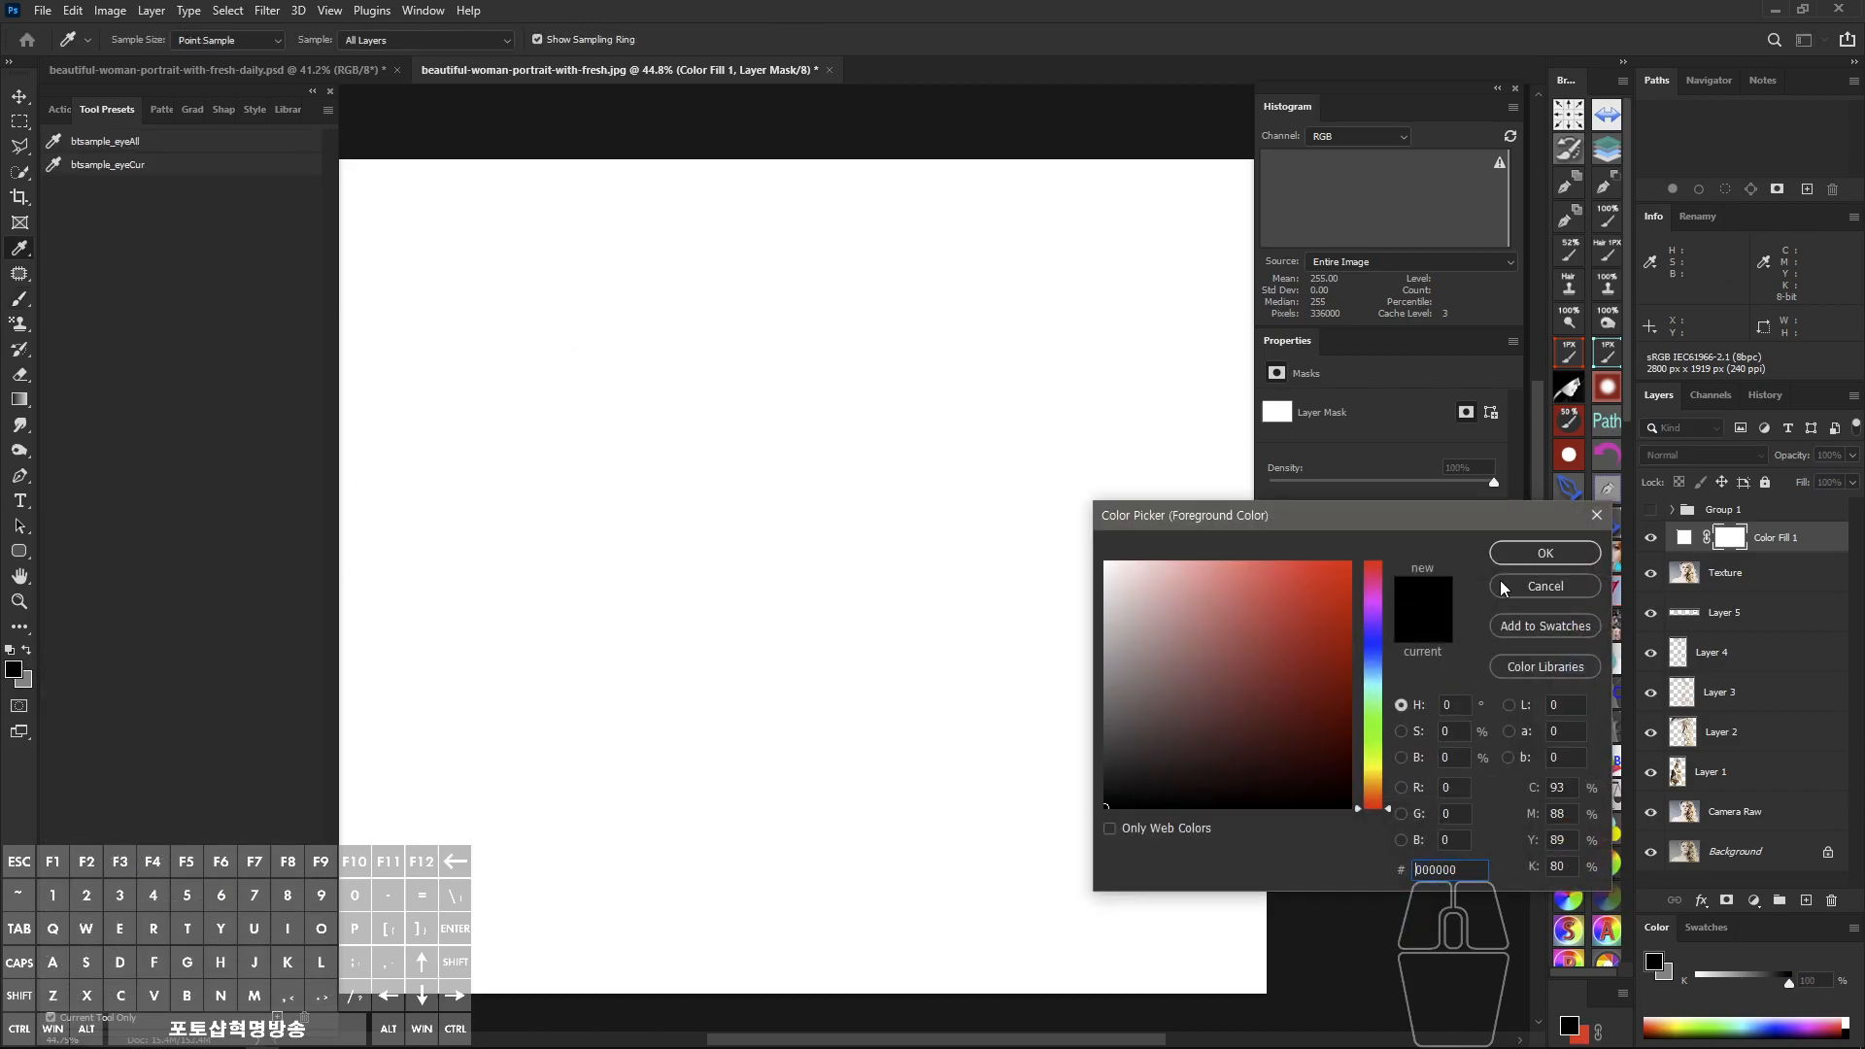
key("Return")
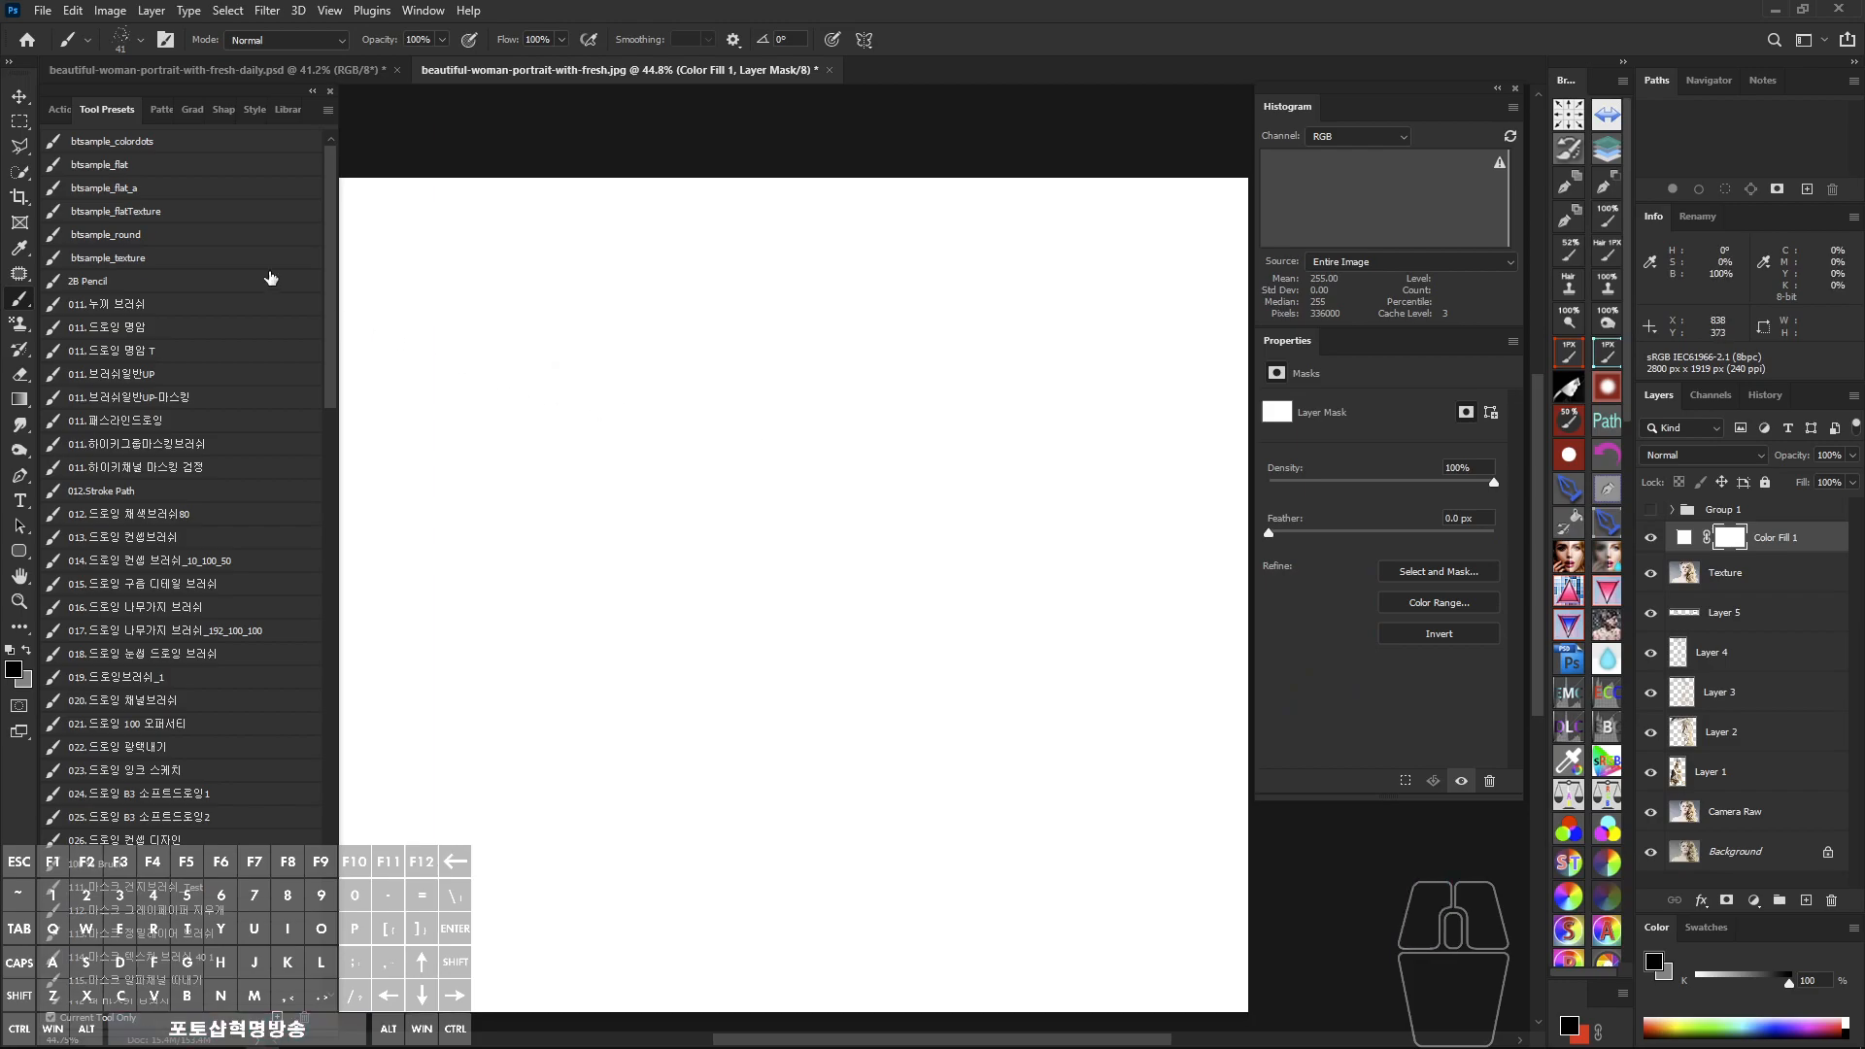
left_click(112, 115)
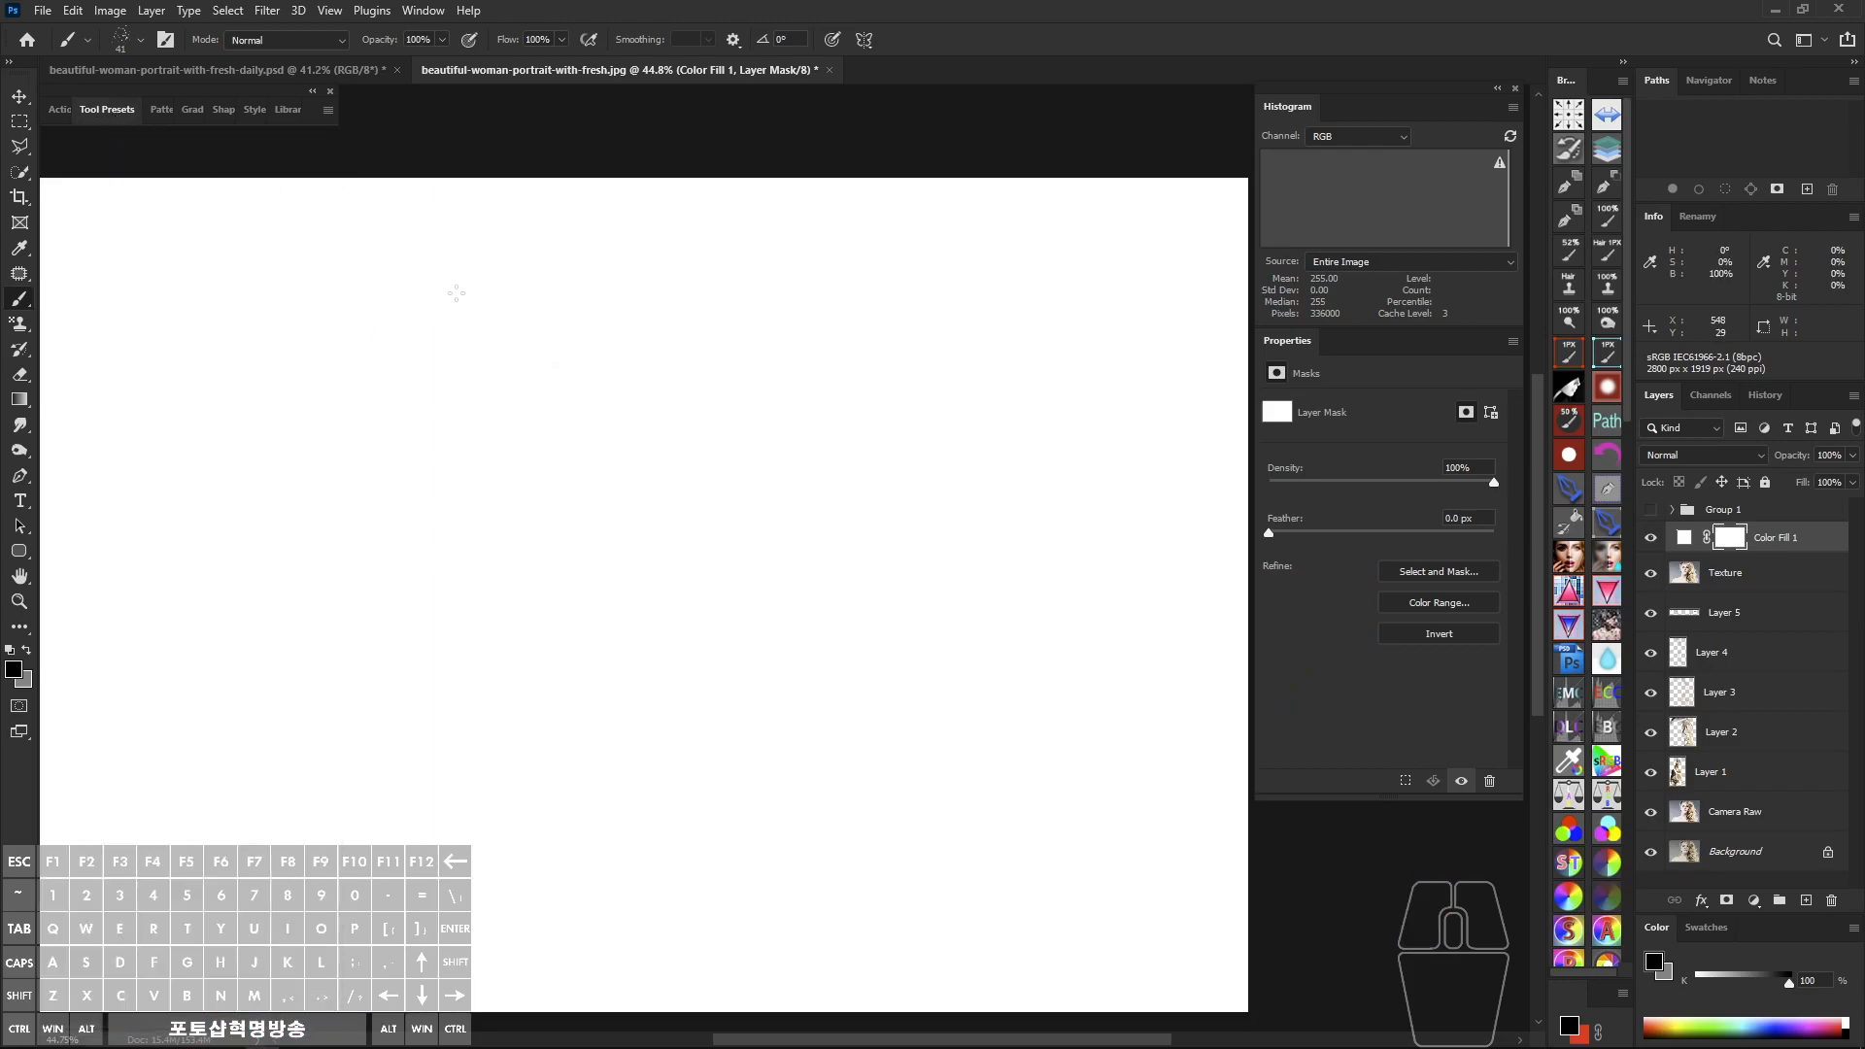
Step: Enlarge the texture brush up to 900 and paint black splatters on the white fill's mask over the portrait and surrounding background
key("bracketright")
left_click(554, 447)
key("bracketright")
key("bracketright")
key("bracketright")
key("bracketright")
key("bracketright")
key("bracketright")
mouse_move(637, 459)
left_mouse_down()
mouse_move(718, 414)
mouse_move(635, 396)
left_mouse_up()
mouse_move(413, 408)
left_mouse_down()
mouse_move(561, 305)
mouse_move(713, 300)
mouse_move(680, 369)
mouse_move(796, 321)
mouse_move(777, 466)
mouse_move(899, 582)
mouse_move(583, 865)
mouse_move(330, 680)
mouse_move(535, 292)
mouse_move(971, 184)
mouse_move(1165, 437)
mouse_move(835, 709)
mouse_move(544, 661)
mouse_move(524, 564)
left_mouse_up()
key("]")
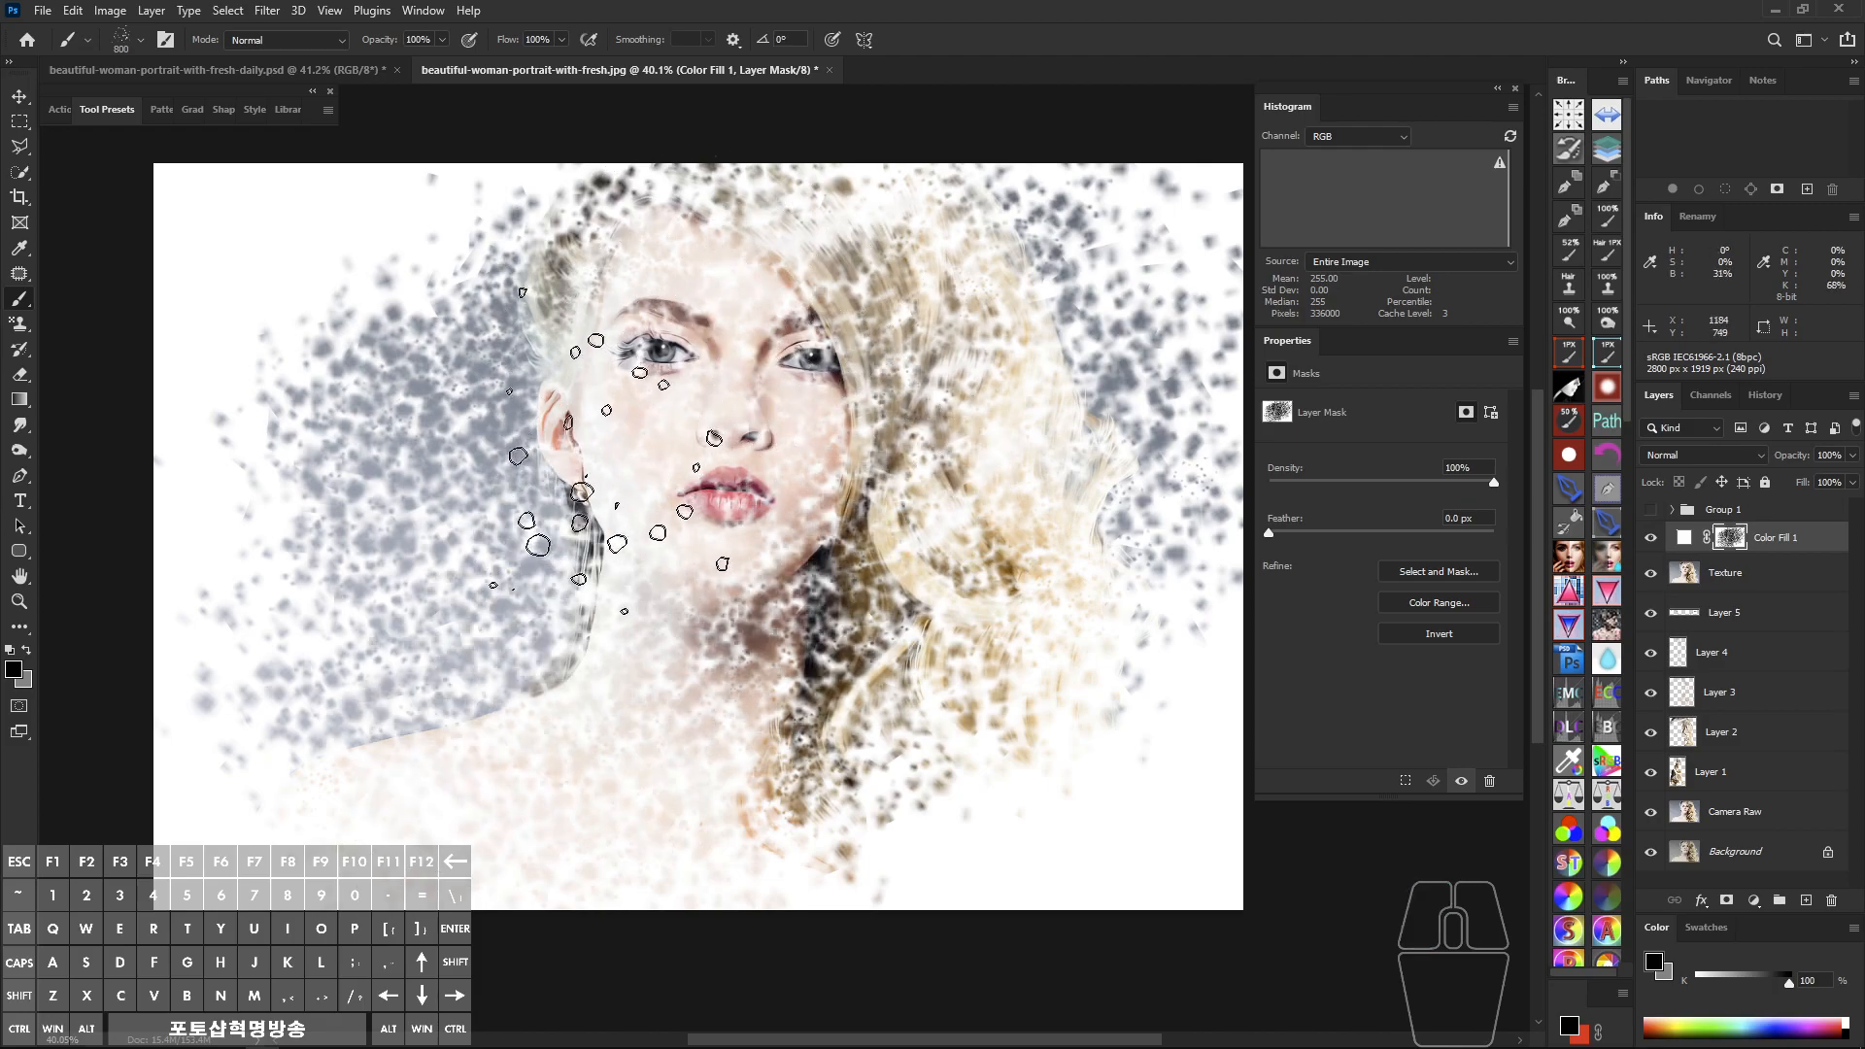
mouse_move(632, 408)
left_mouse_down()
mouse_move(729, 373)
mouse_move(641, 748)
mouse_move(671, 738)
left_mouse_up()
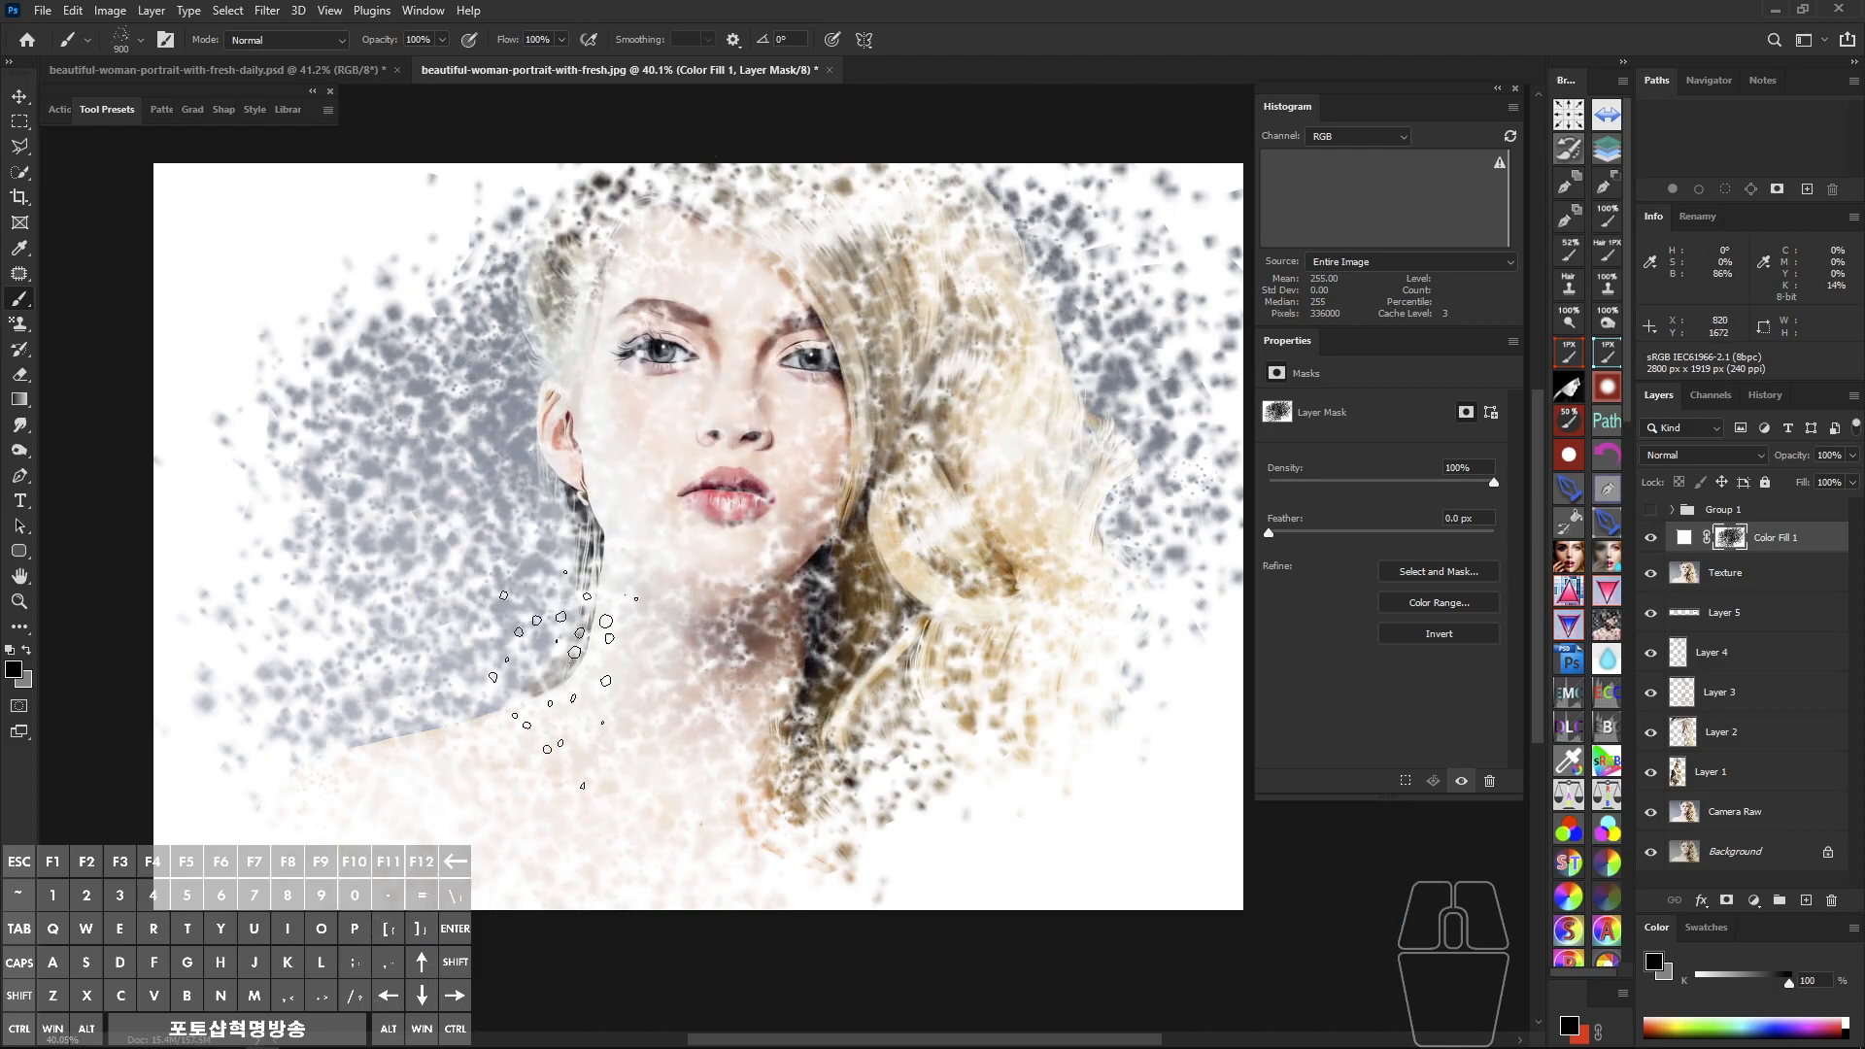
Step: Apply a Gaussian Blur with a radius of about 42.9 pixels to the white fill layer's mask
left_click(268, 11)
mouse_move(389, 278)
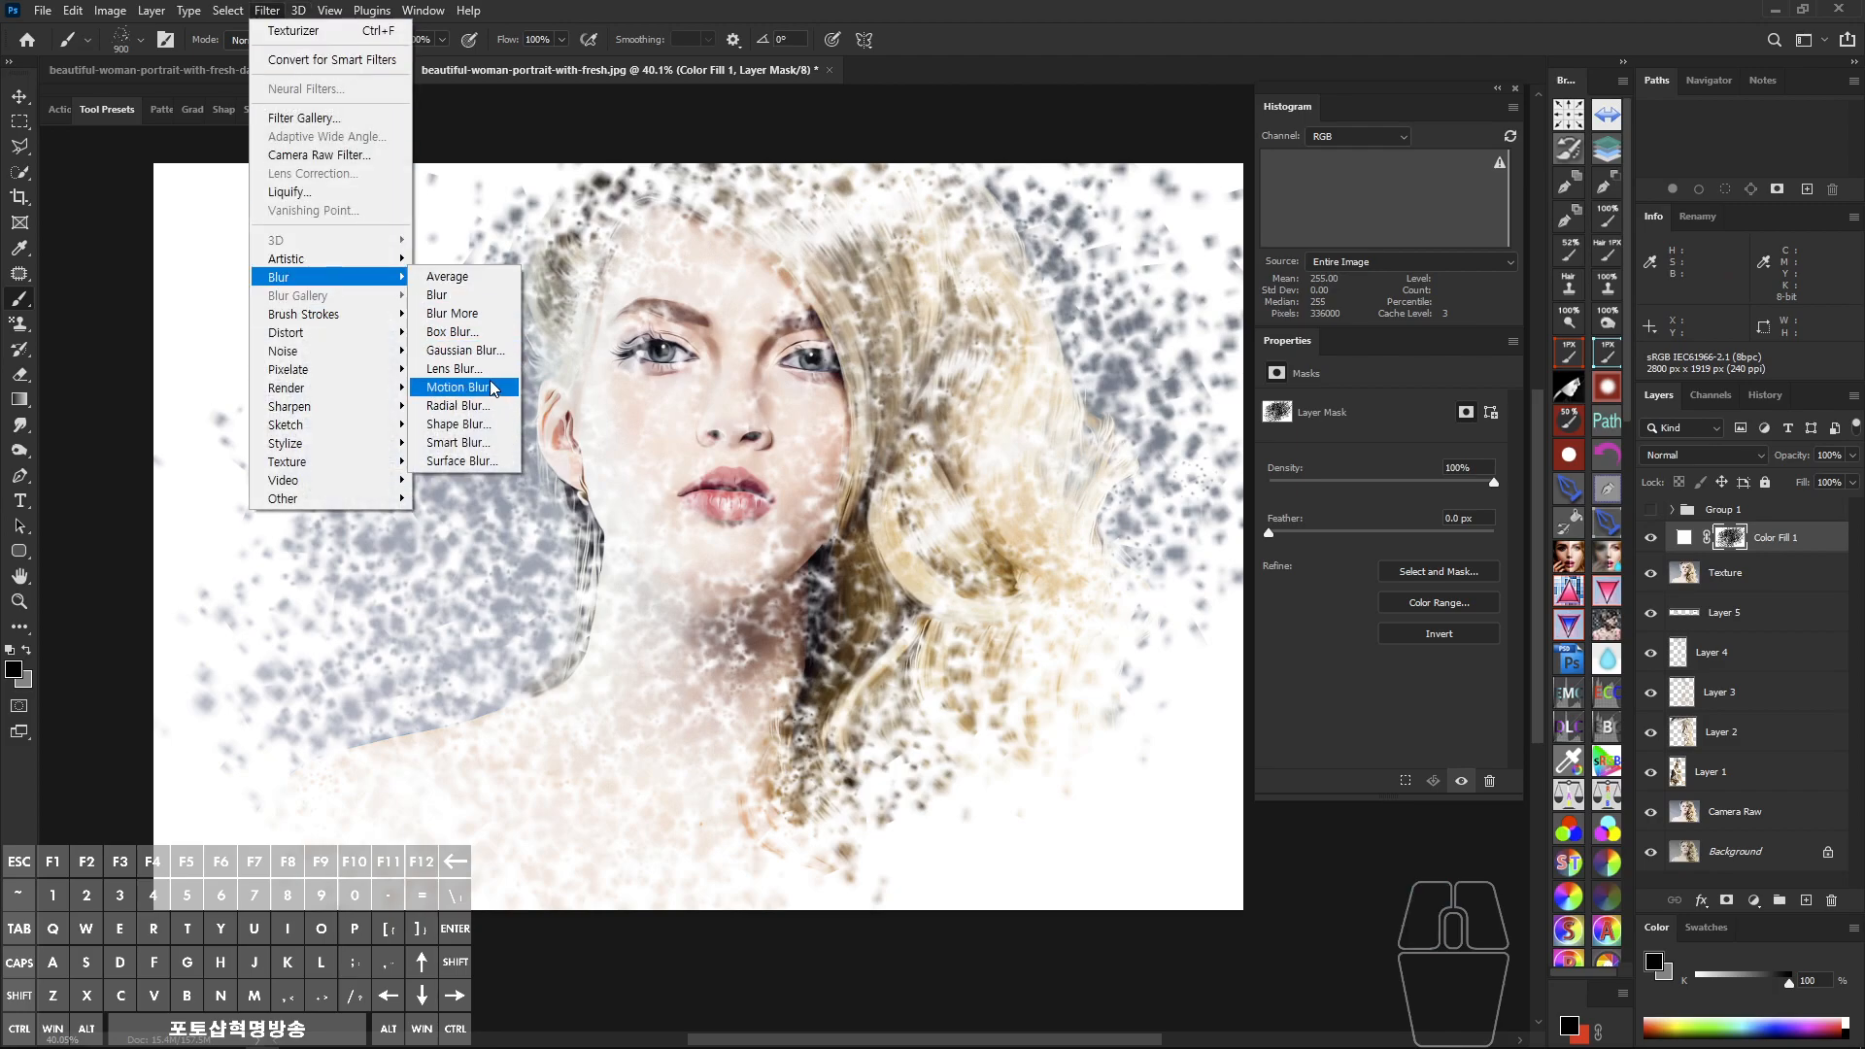
left_click(494, 350)
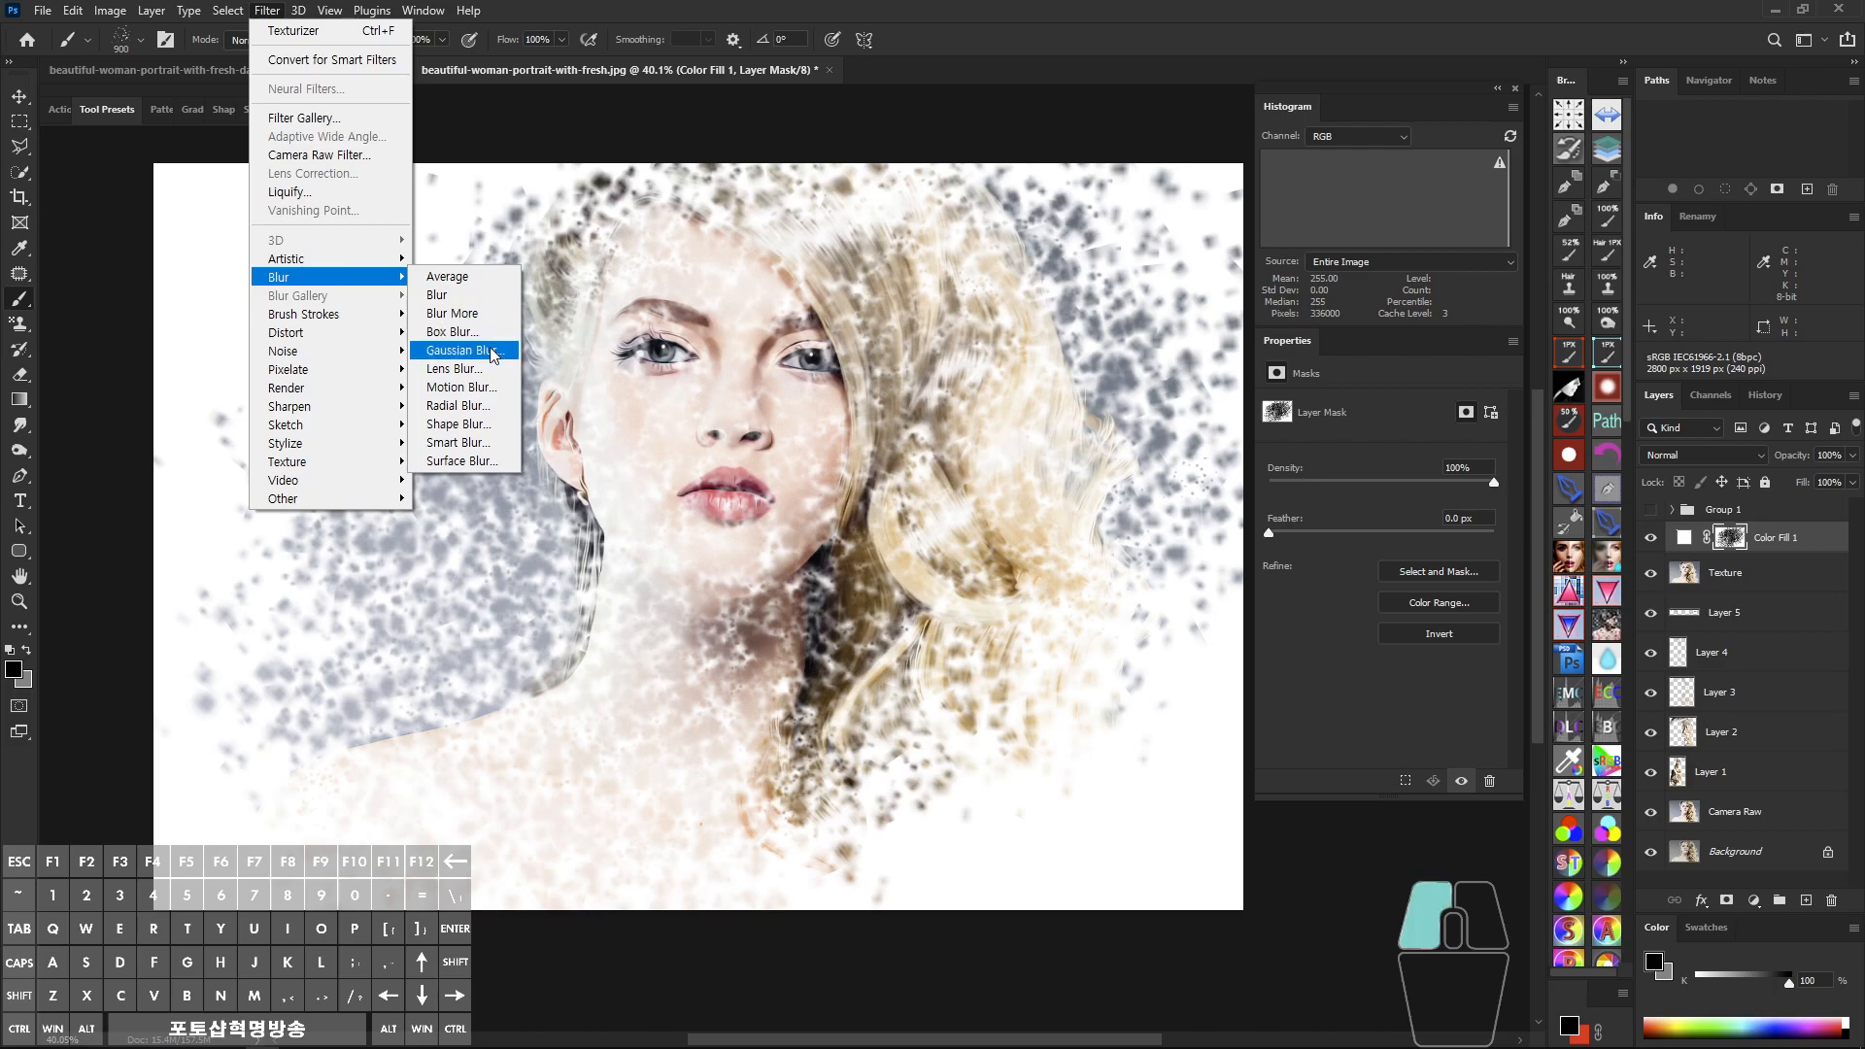
mouse_move(1089, 664)
left_mouse_down()
mouse_move(1004, 662)
mouse_move(1095, 662)
left_mouse_up()
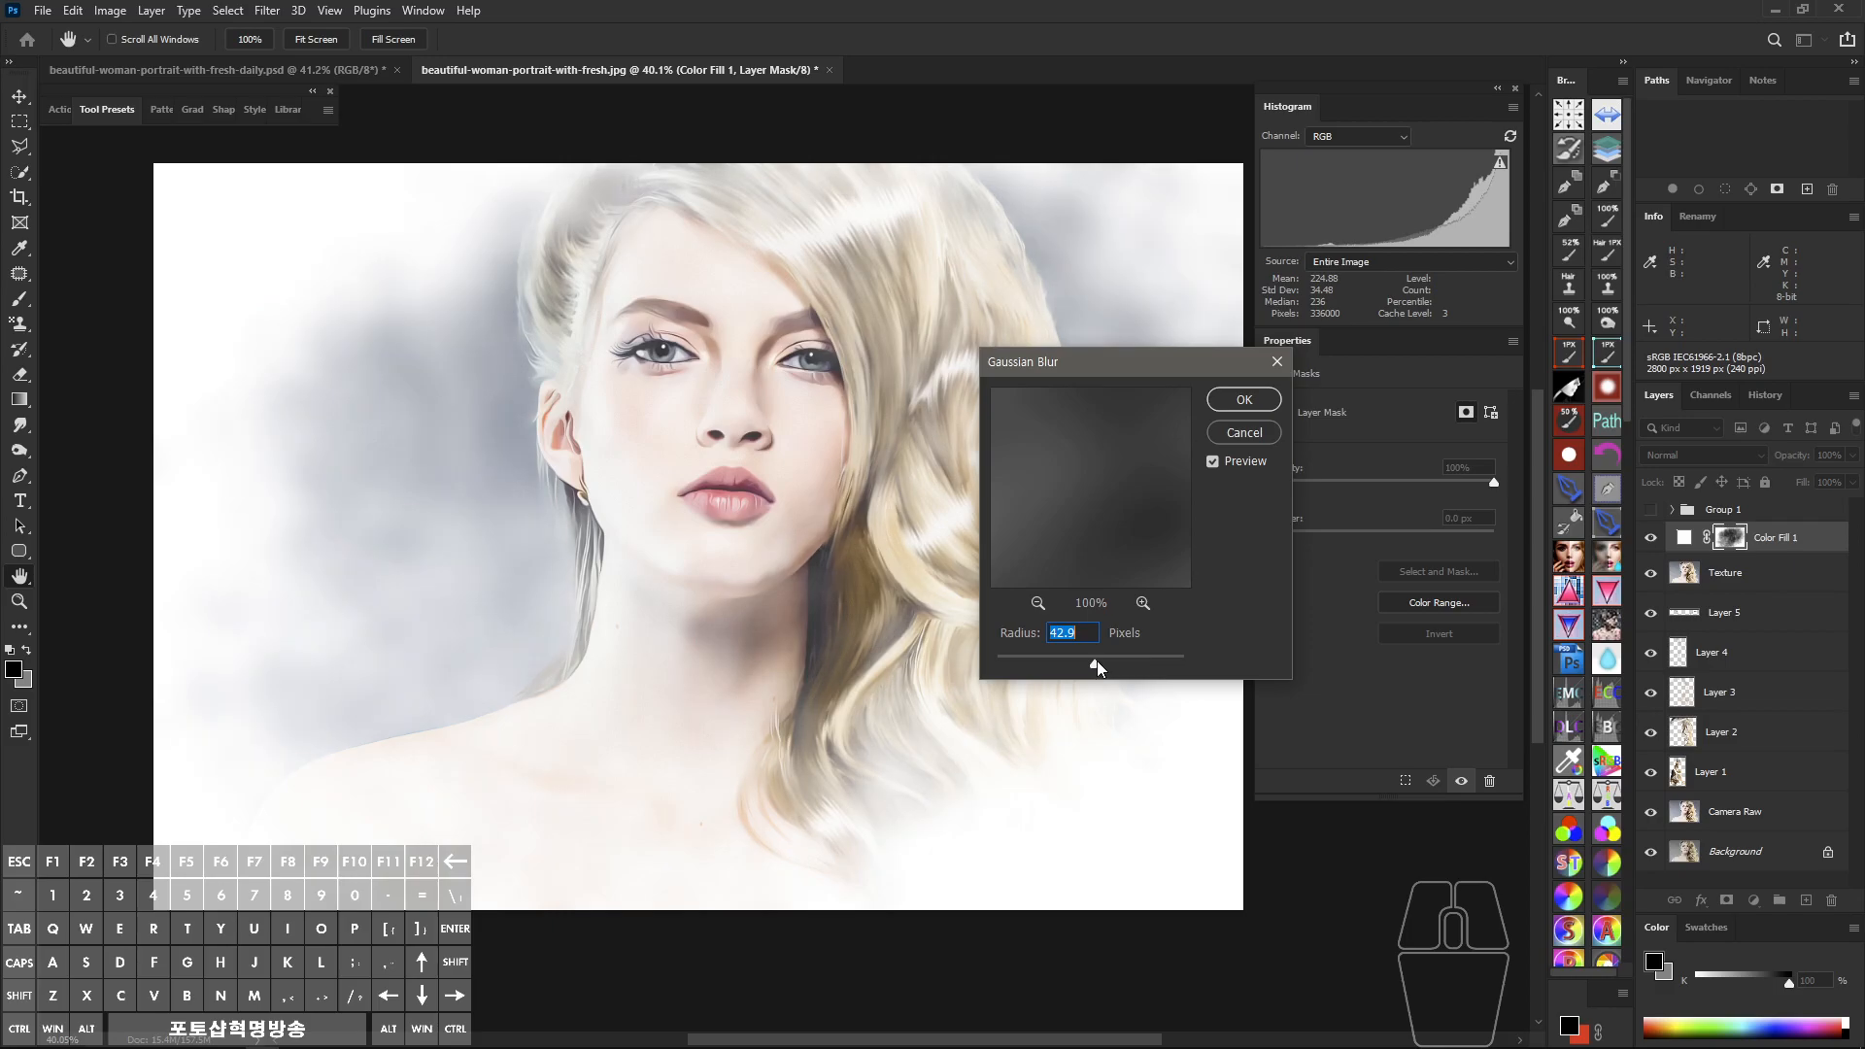
mouse_move(1145, 368)
left_mouse_down()
mouse_move(1591, 405)
mouse_move(1130, 476)
left_mouse_up()
left_click(1226, 505)
key("b")
Step: Start the Add Noise filter on the fill layer's mask and examine the Gaussian noise preview close up on the face
left_click(267, 11)
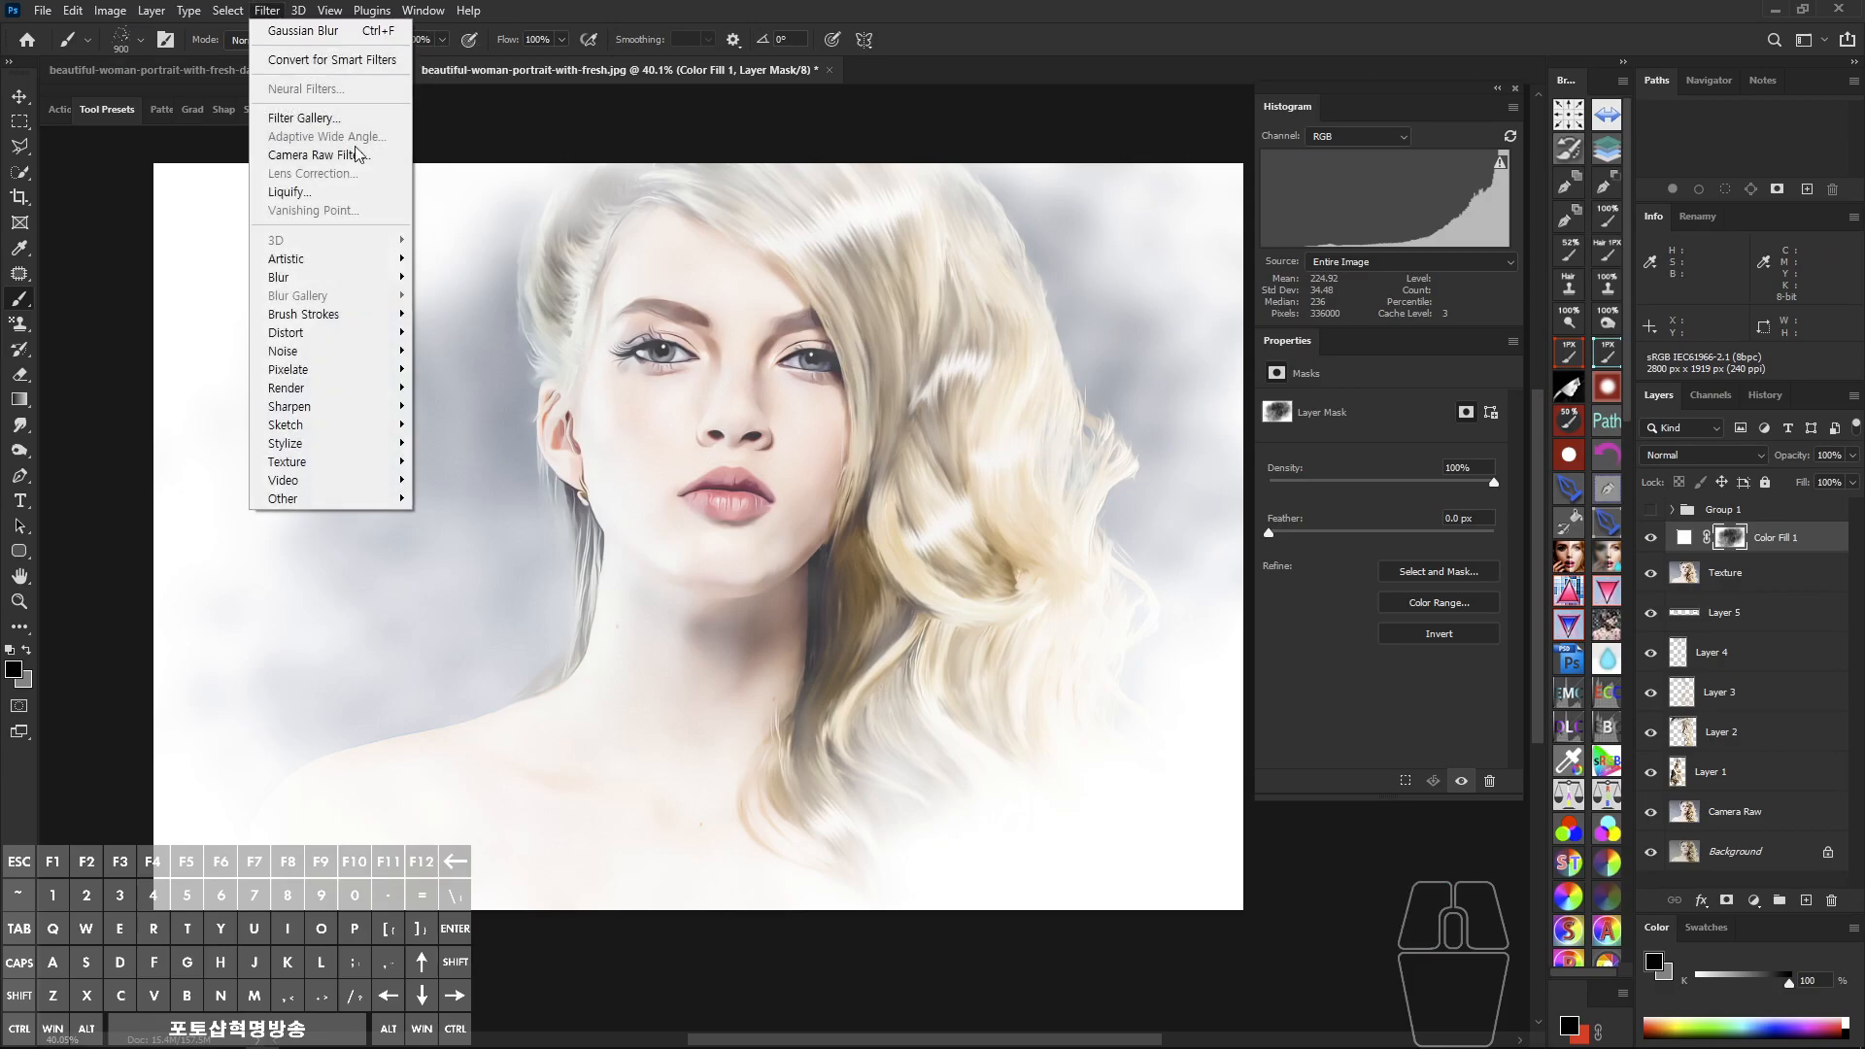
mouse_move(368, 356)
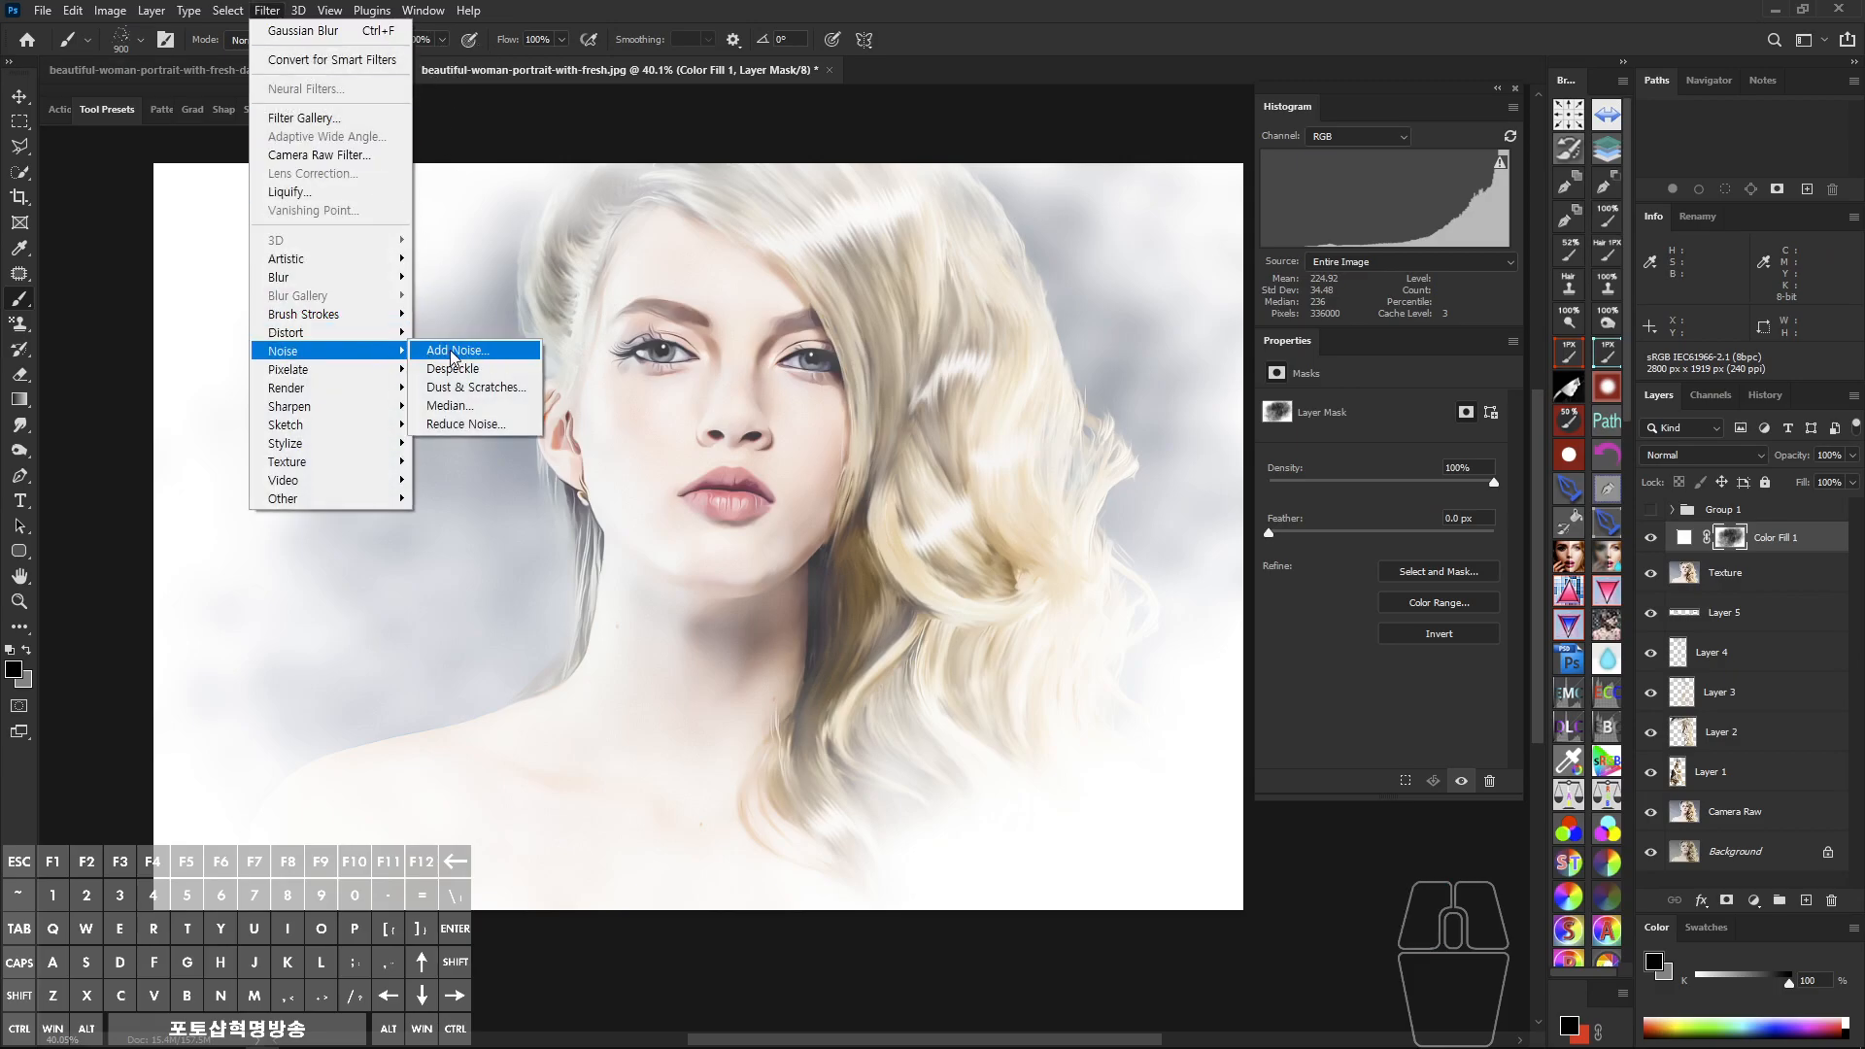
left_click(452, 351)
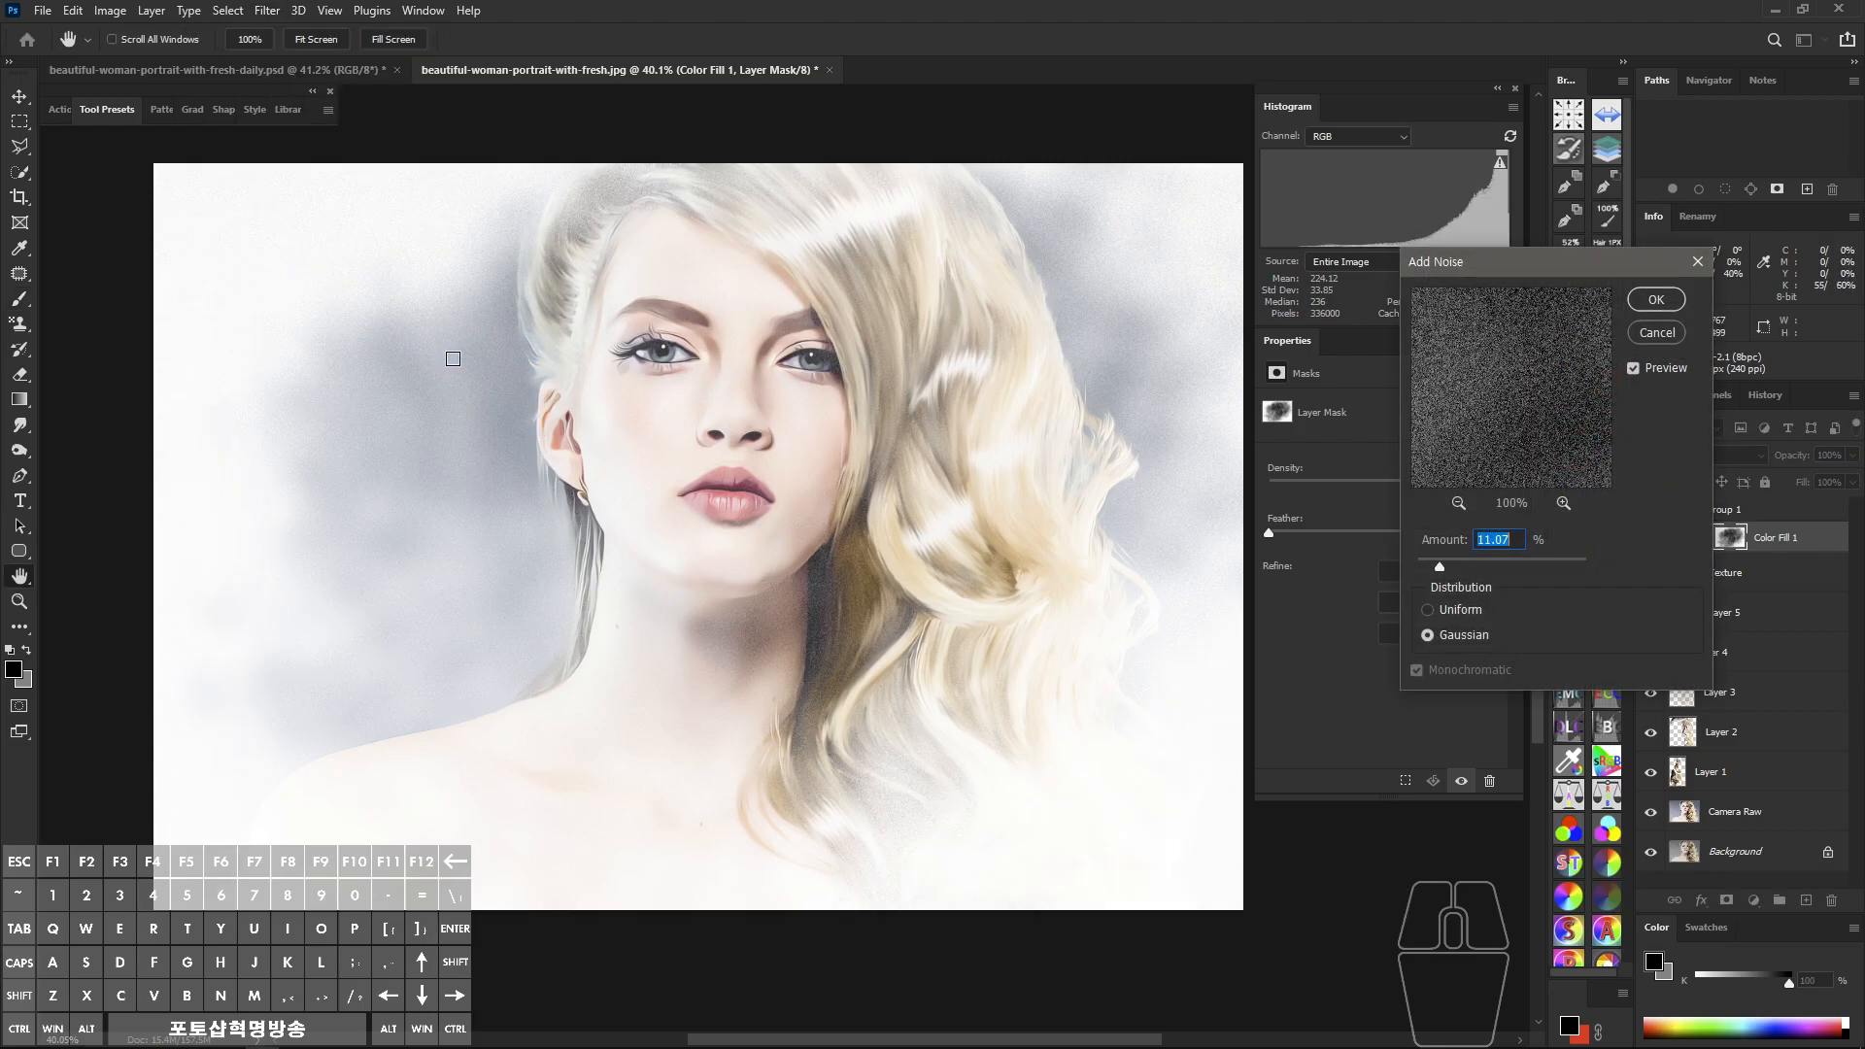
left_click_drag(1461, 259, 1254, 318)
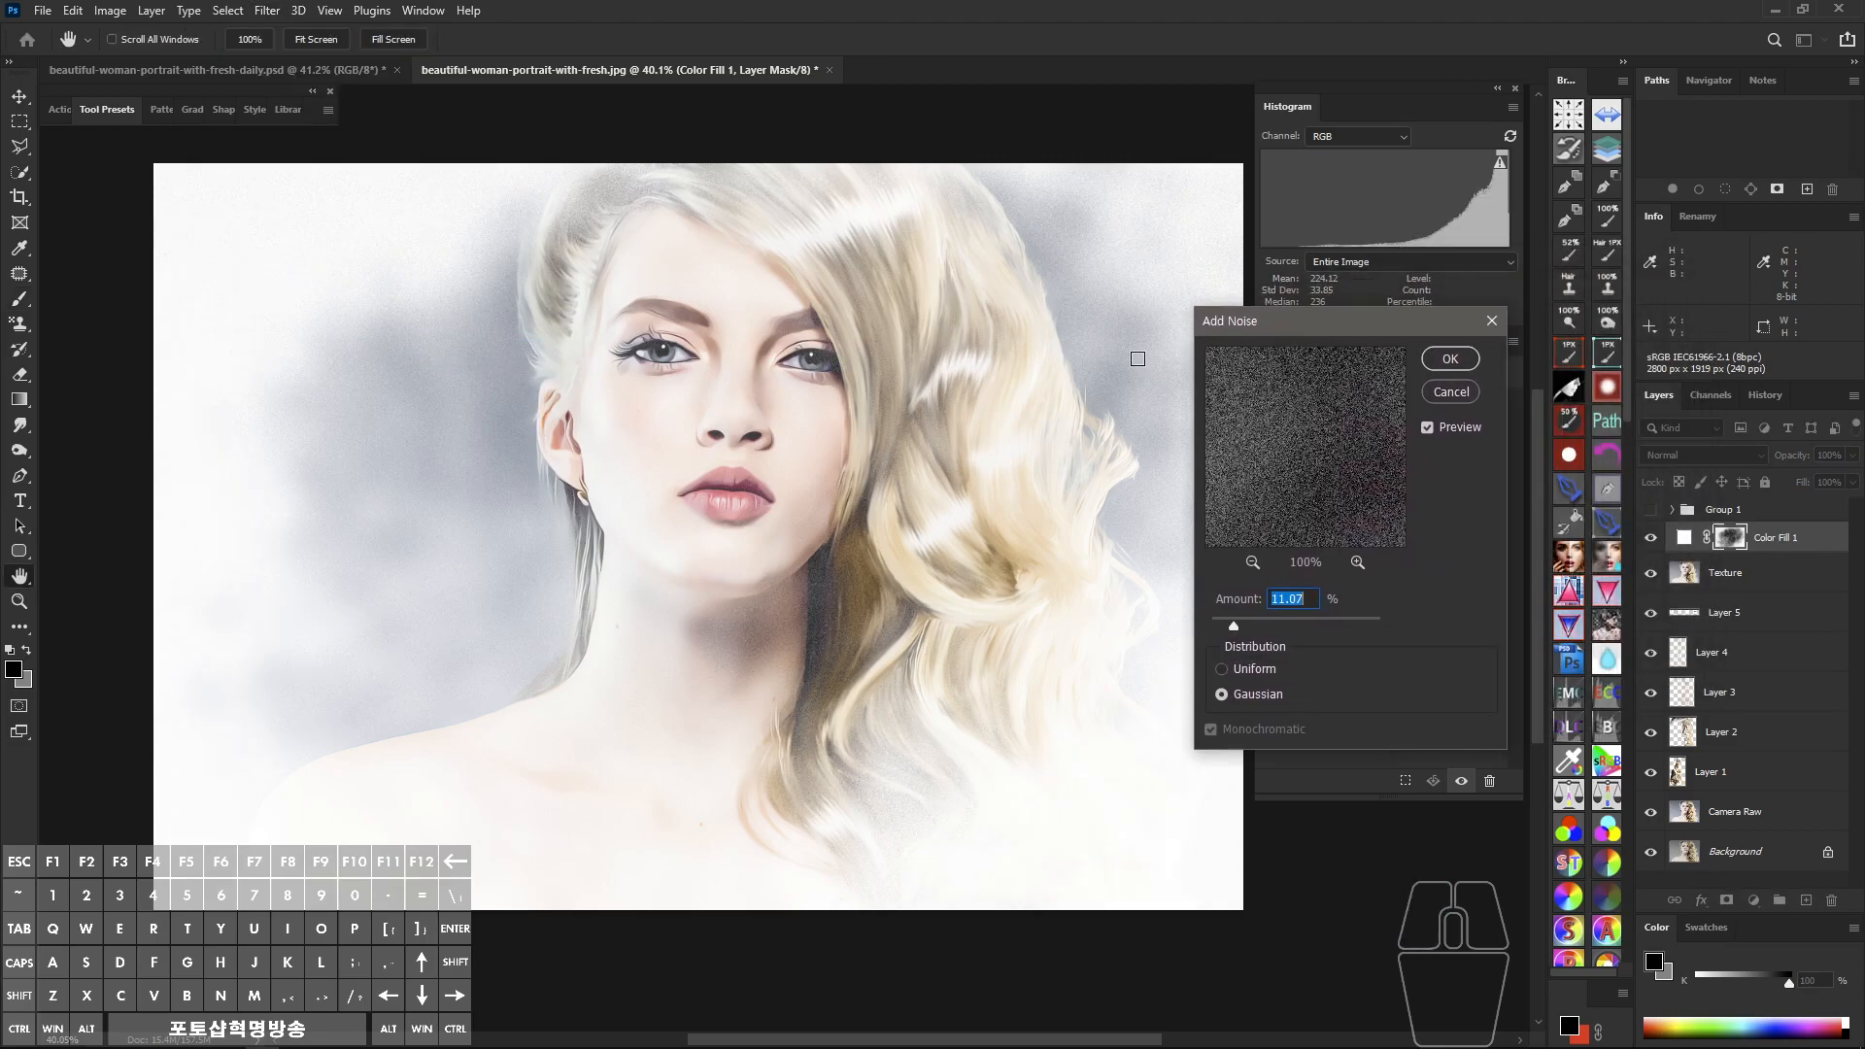
left_click_drag(521, 409, 796, 418)
left_click_drag(765, 496, 539, 475)
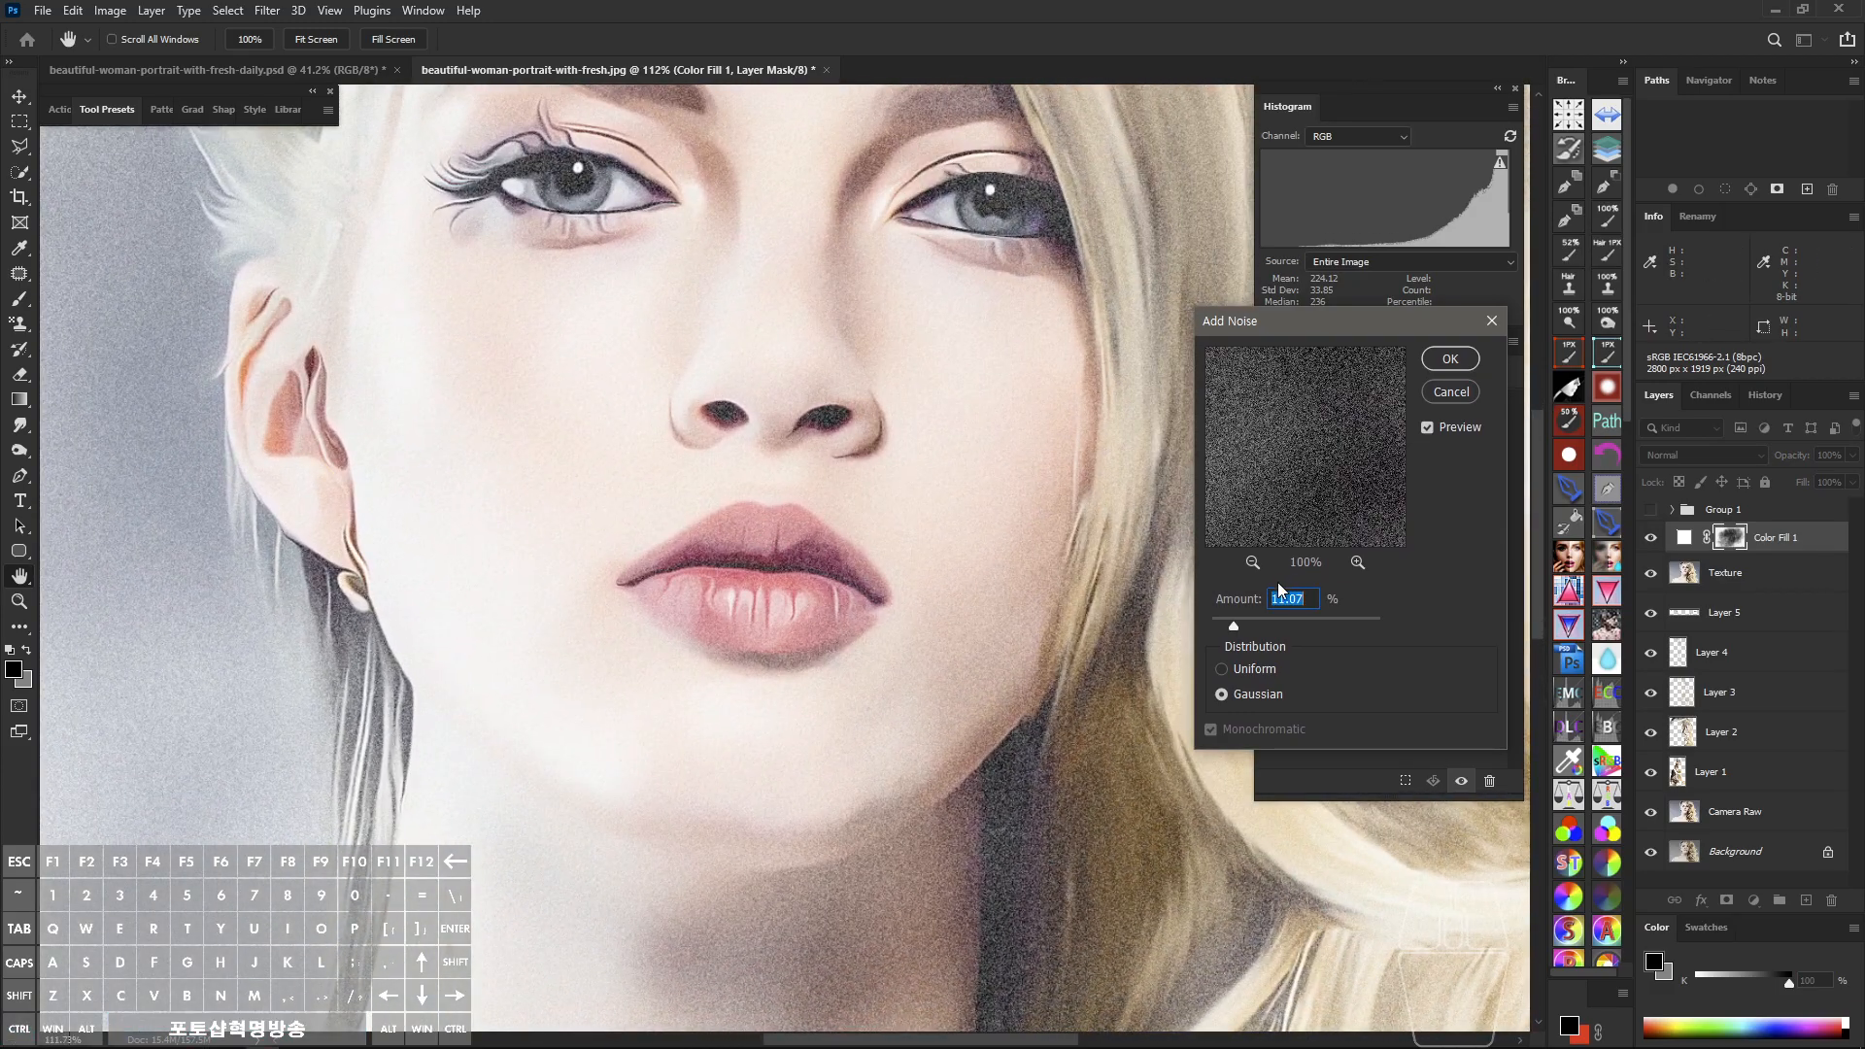
Step: Set the noise amount to 15.84% with Gaussian distribution and apply it to the fill layer's mask
left_click_drag(1241, 623, 1240, 628)
left_click_drag(932, 628, 845, 627)
left_click_drag(1153, 583, 852, 582)
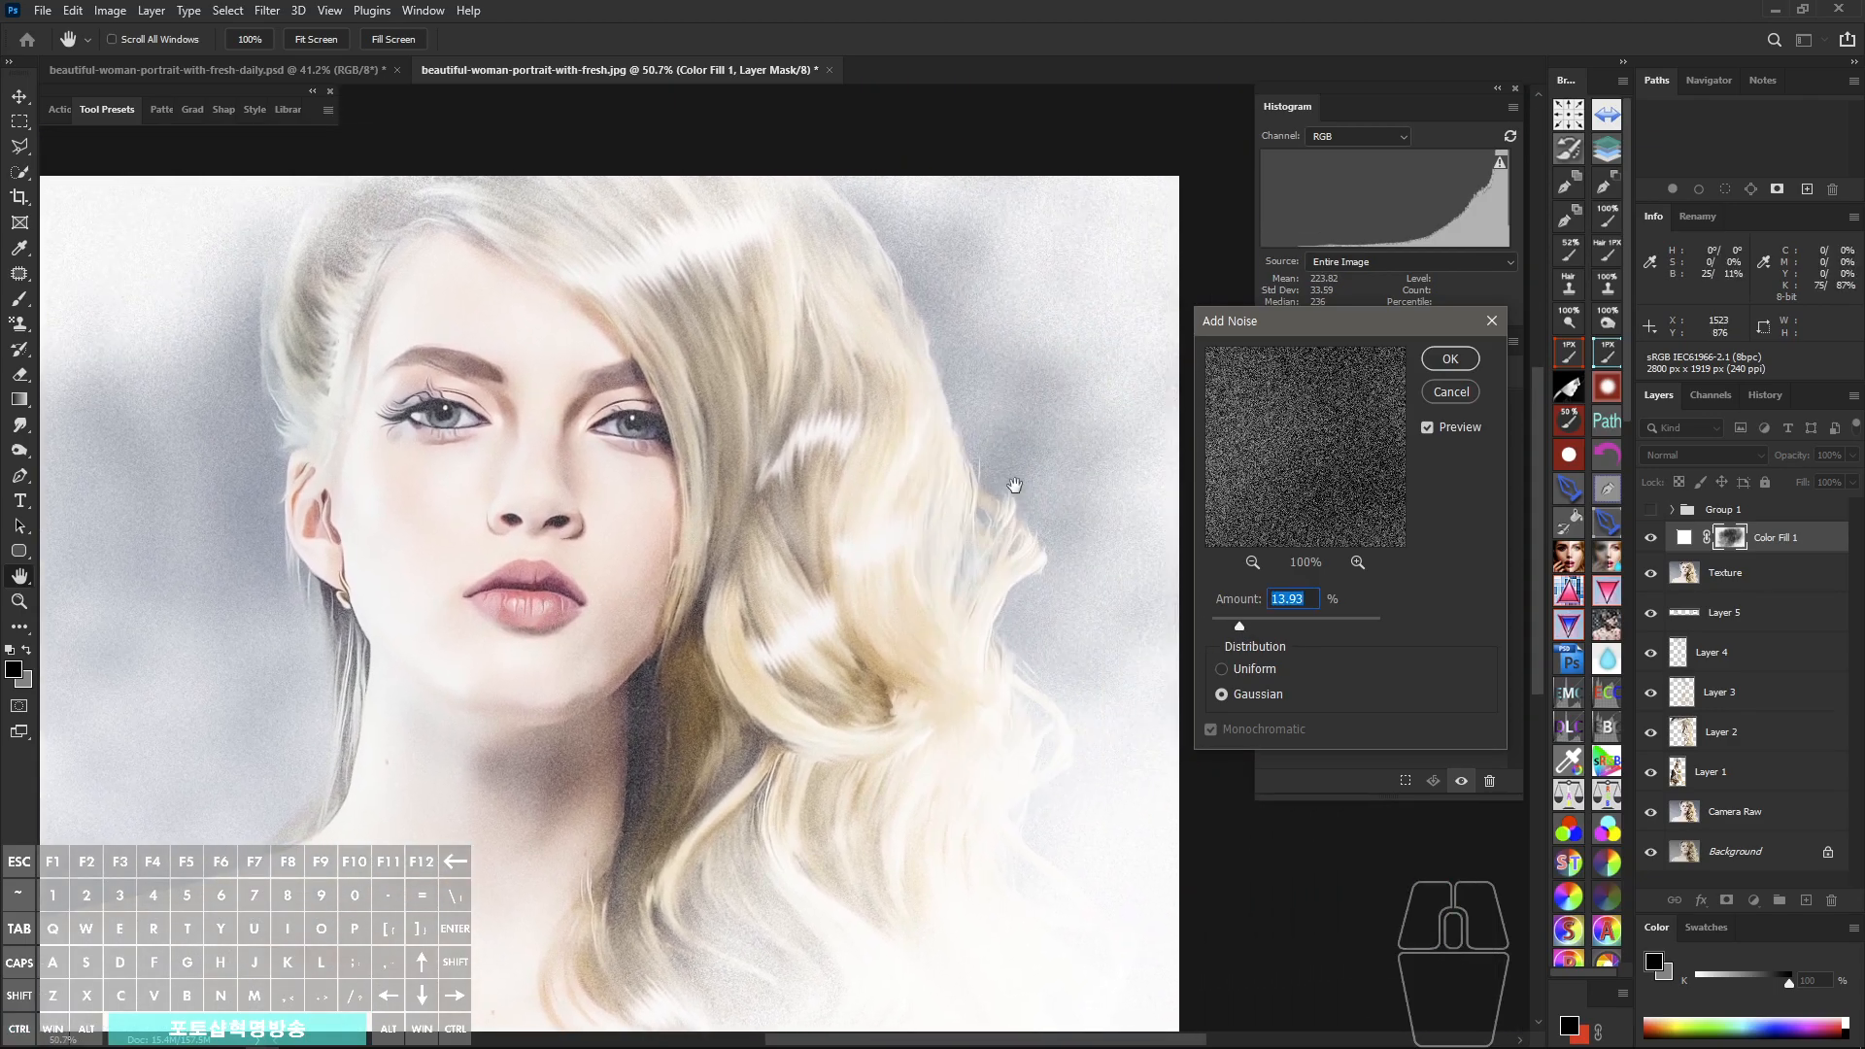
left_click_drag(1249, 629, 1245, 626)
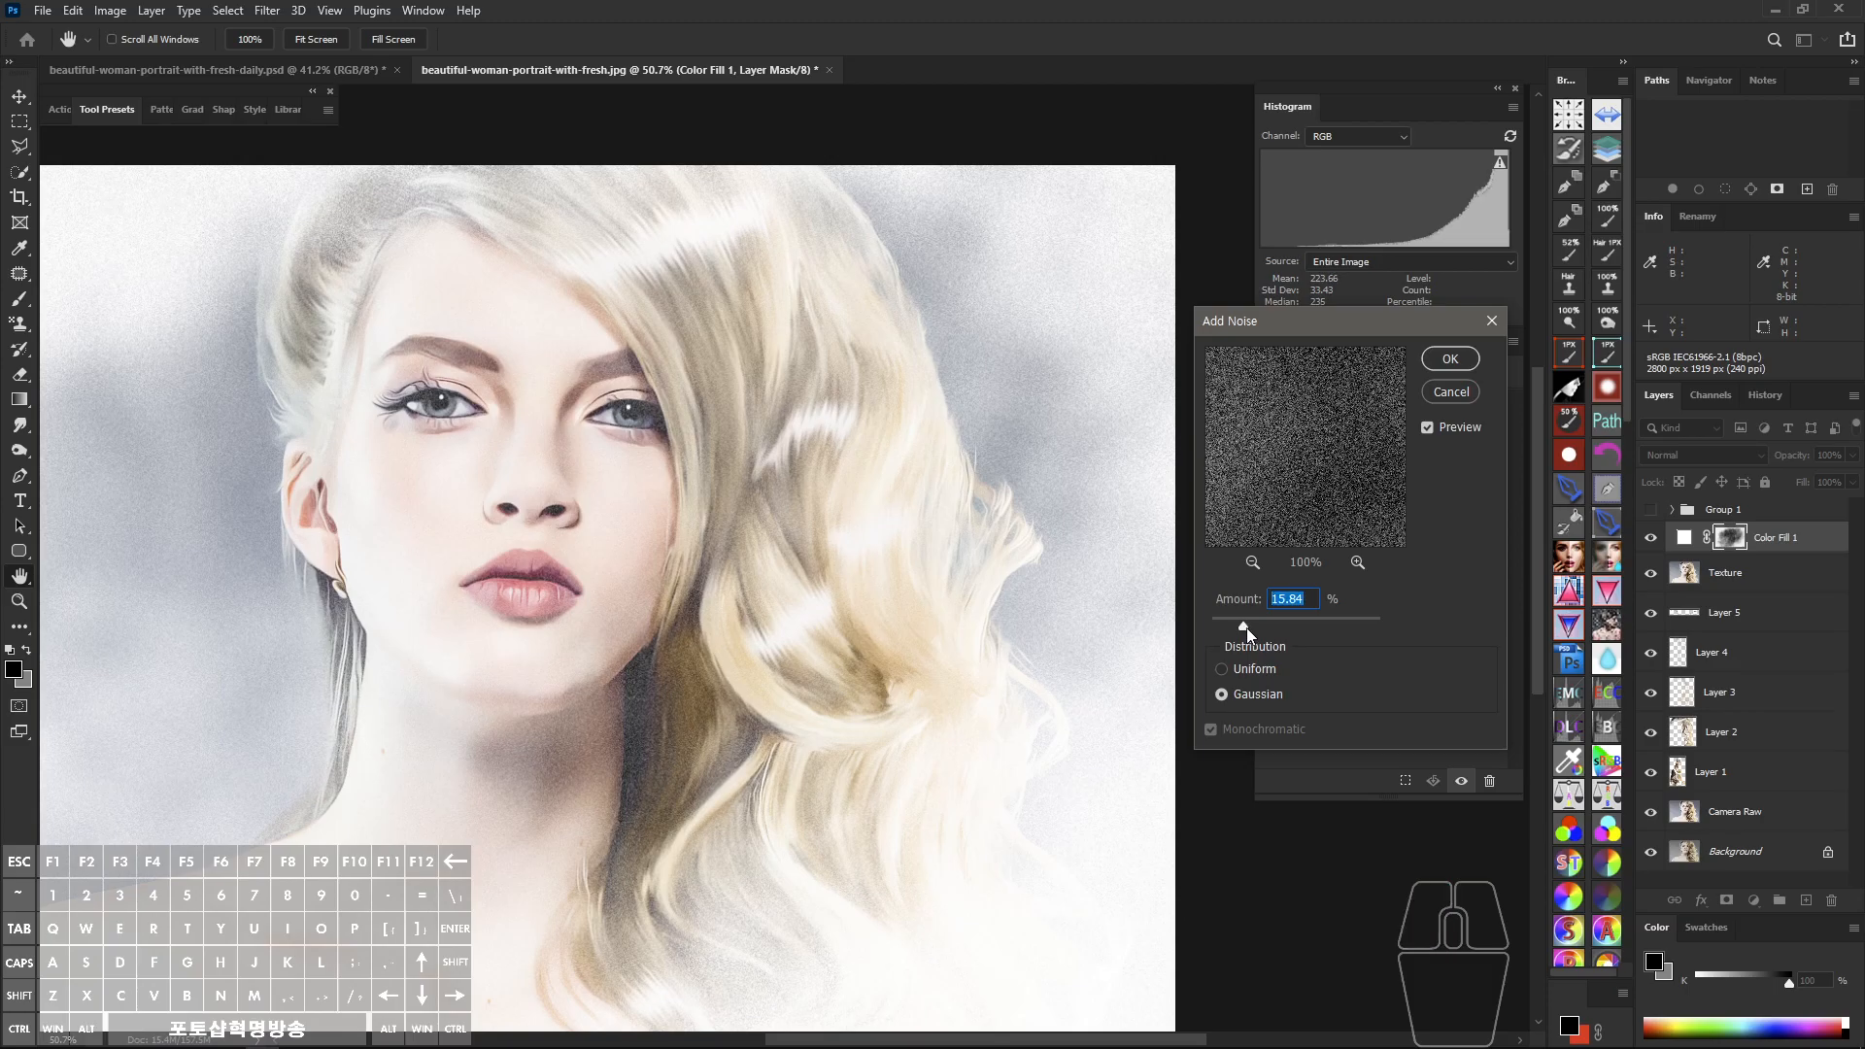
left_click_drag(505, 709, 670, 708)
mouse_move(416, 471)
left_mouse_down()
mouse_move(524, 474)
mouse_move(438, 476)
left_mouse_up()
left_click(1449, 371)
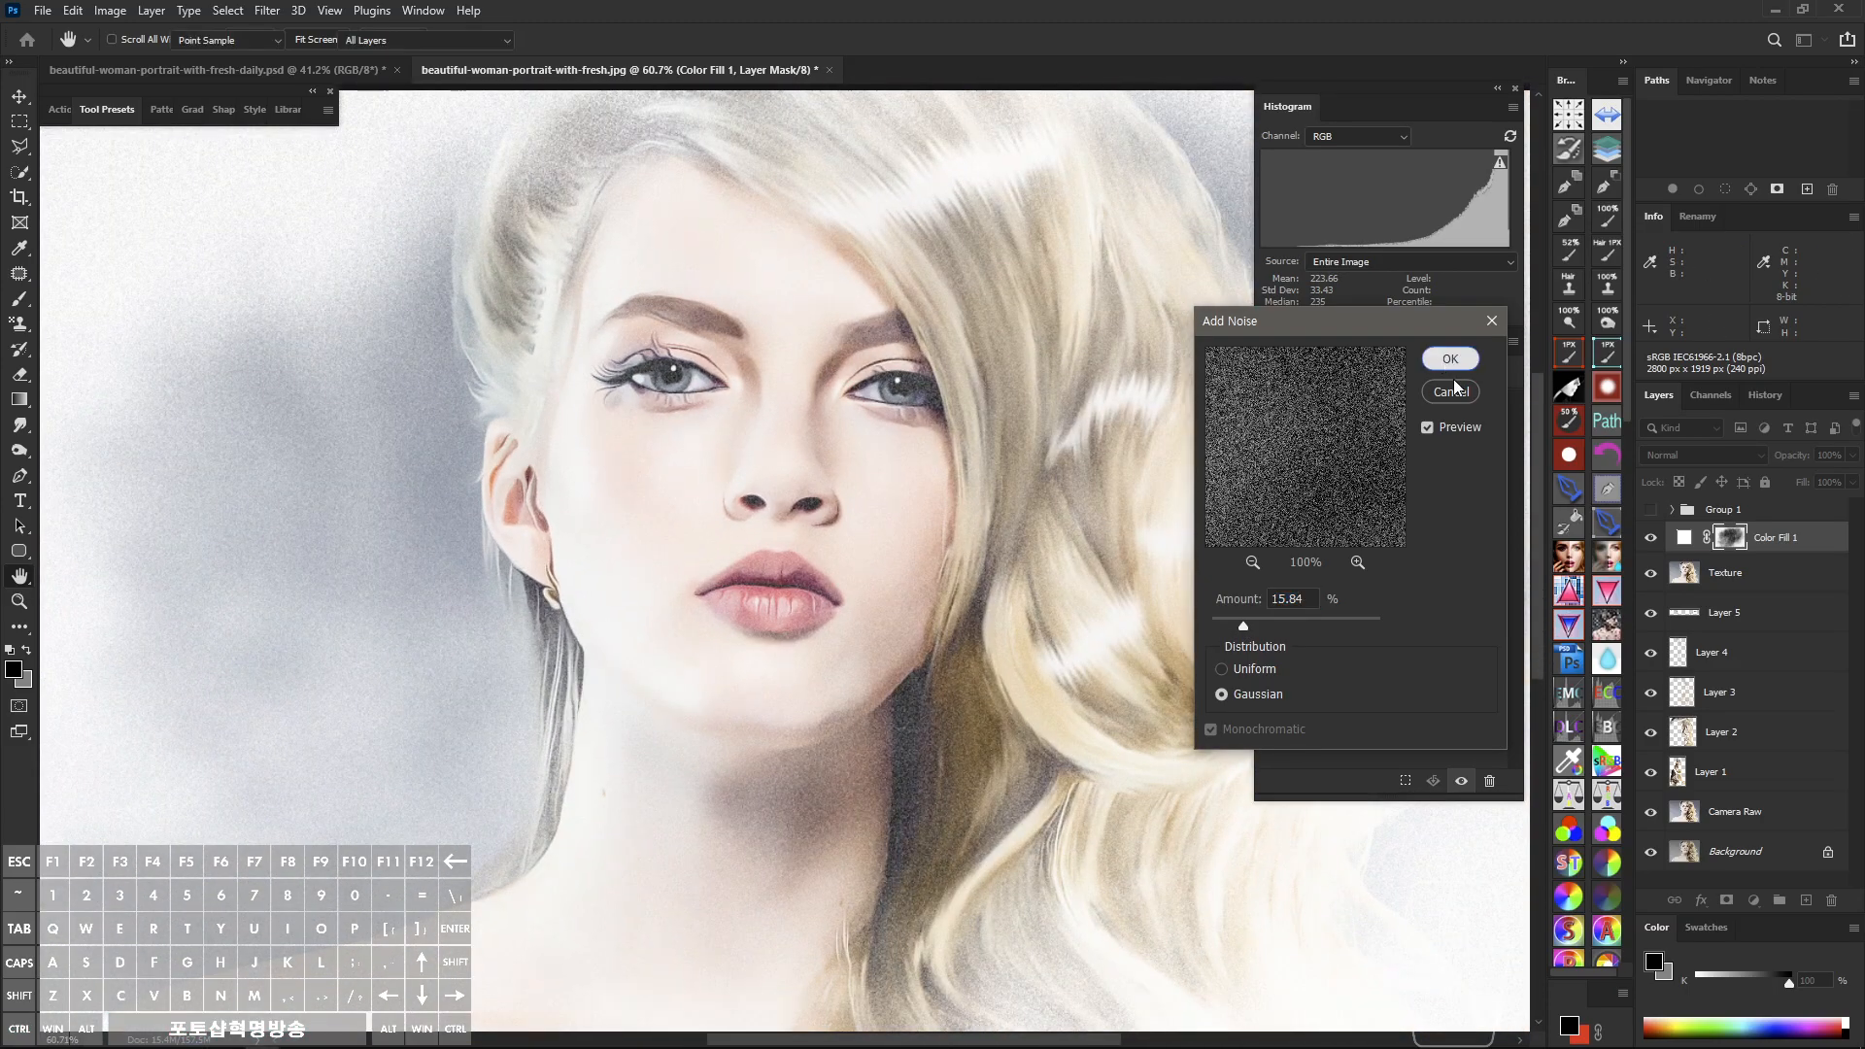
Step: Feather the white fill's mask by 0.6 px and lower the fill layer's opacity to 58%
left_click(1735, 540)
left_click_drag(845, 519, 957, 542)
left_click(1494, 484)
left_click_drag(1219, 487, 1632, 460)
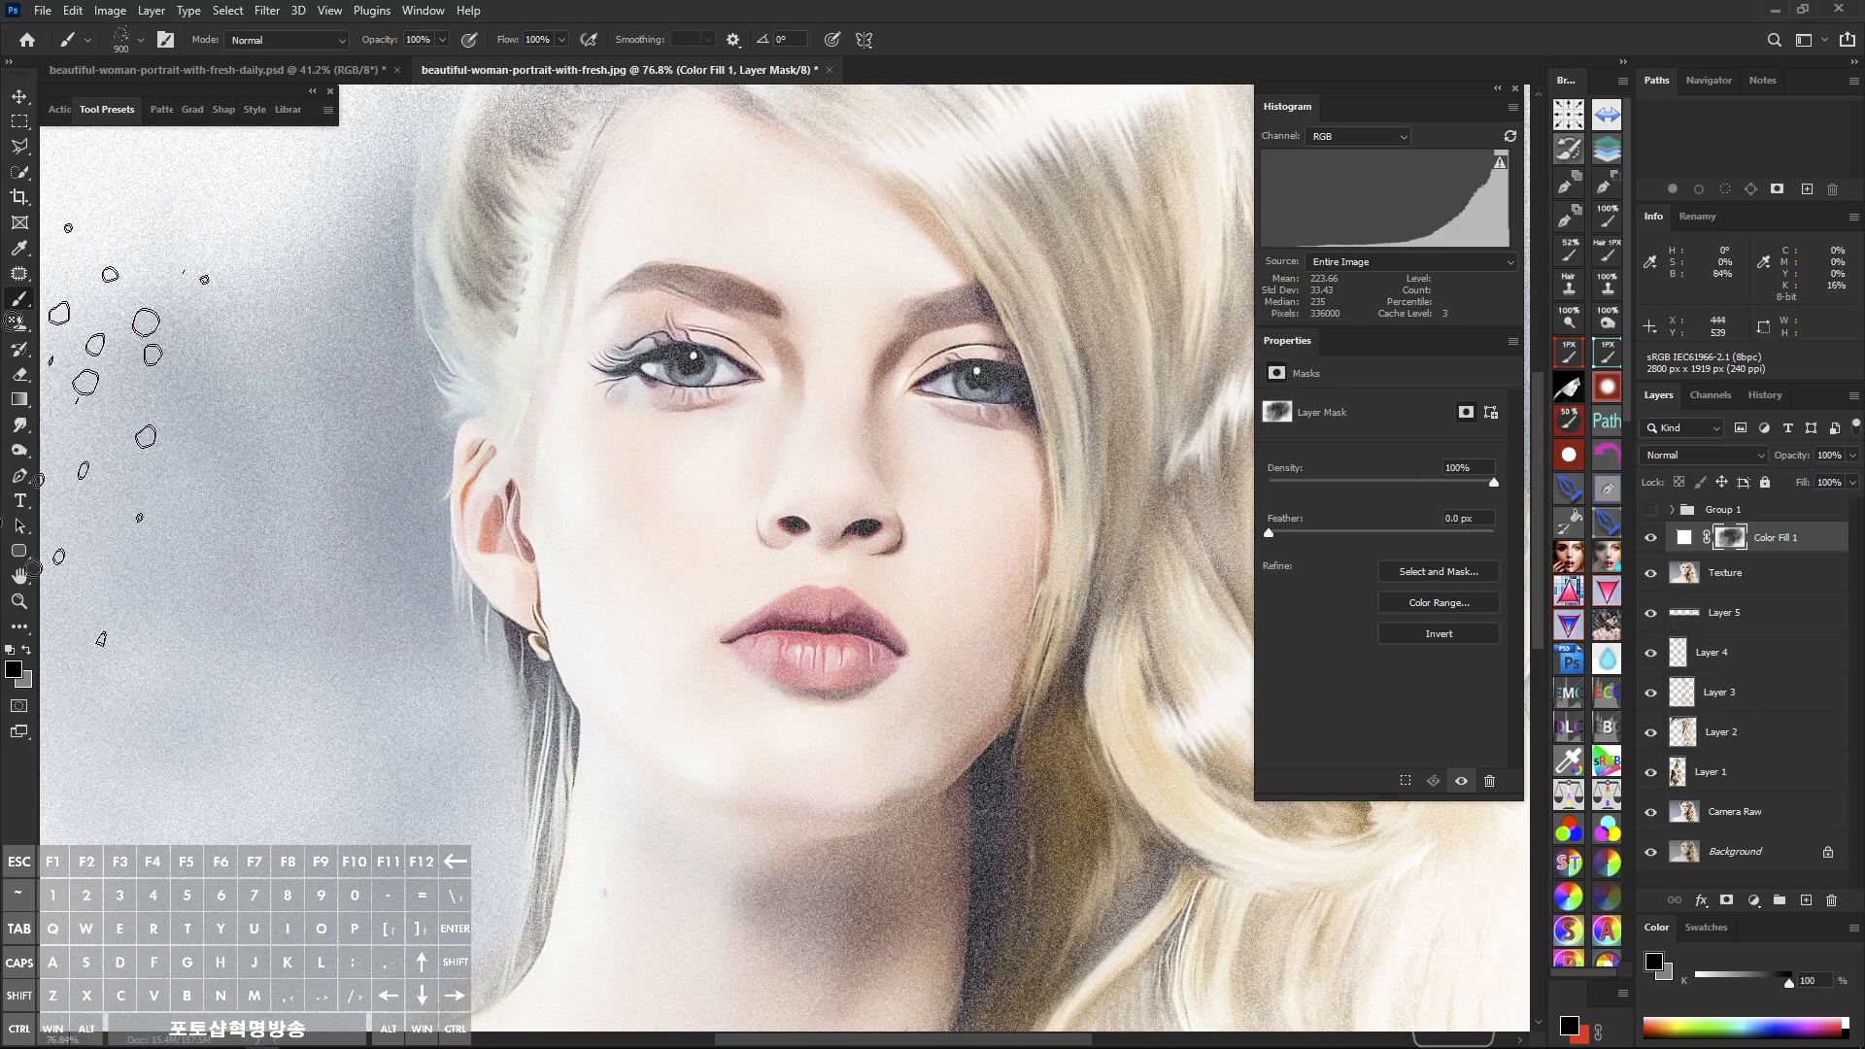
left_click(20, 525)
left_click_drag(722, 519, 790, 530)
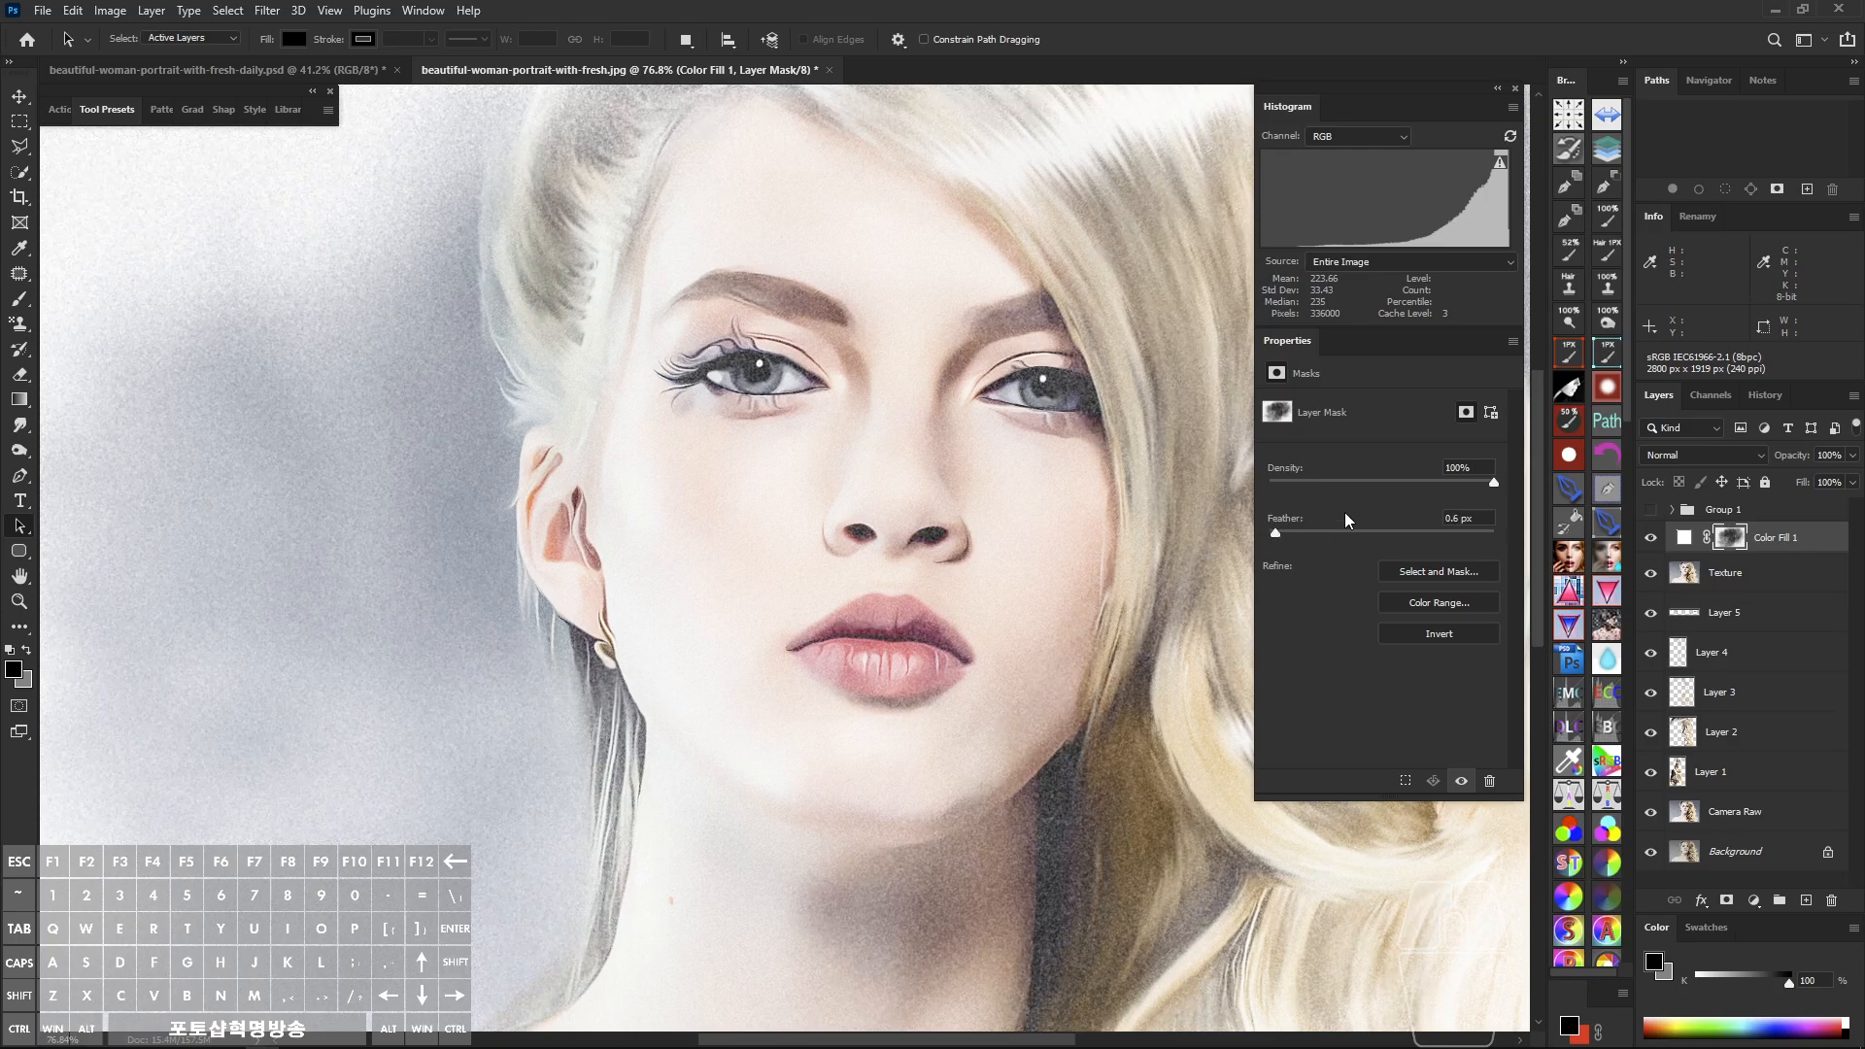
left_click_drag(1788, 459, 867, 479)
left_click_drag(1788, 459, 1795, 464)
Step: Hide the white fill and Texture layers, show them again one by one, and compare the effect on the face and hair
left_click_drag(1650, 537, 1657, 563)
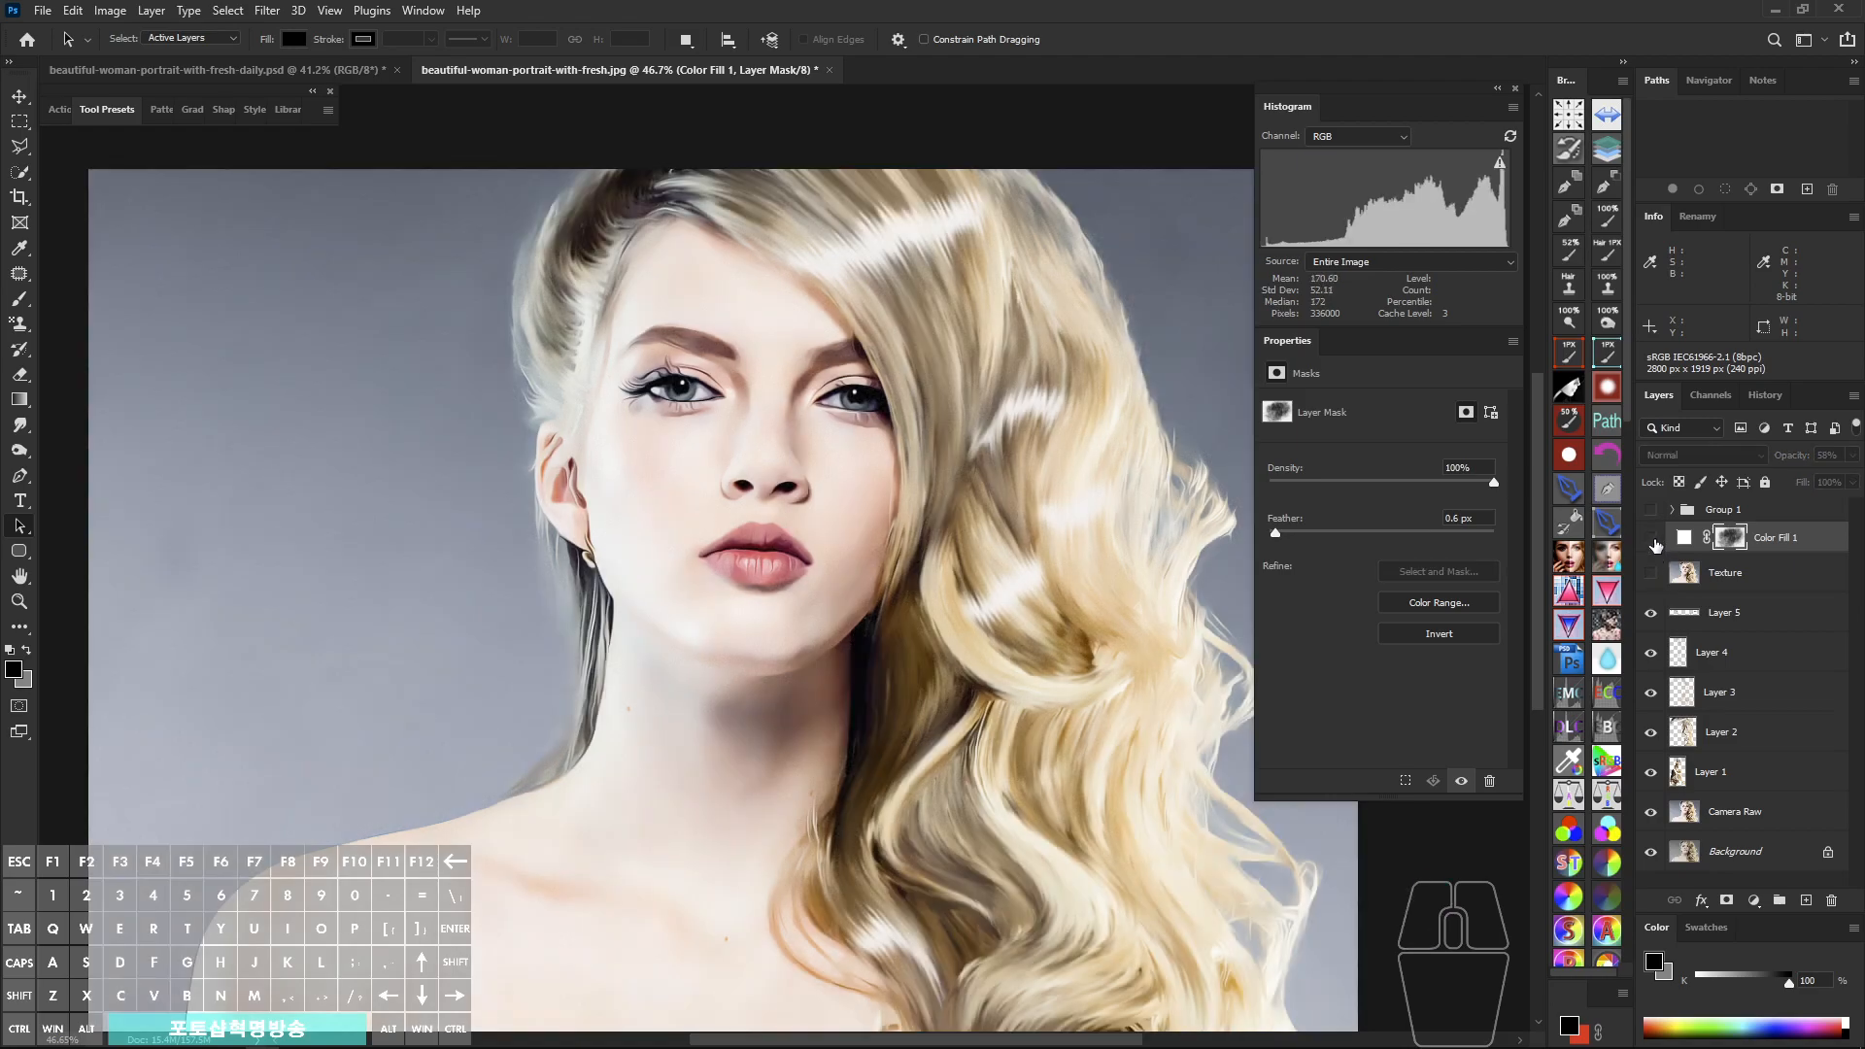
left_click_drag(820, 431, 1198, 486)
left_click(1653, 572)
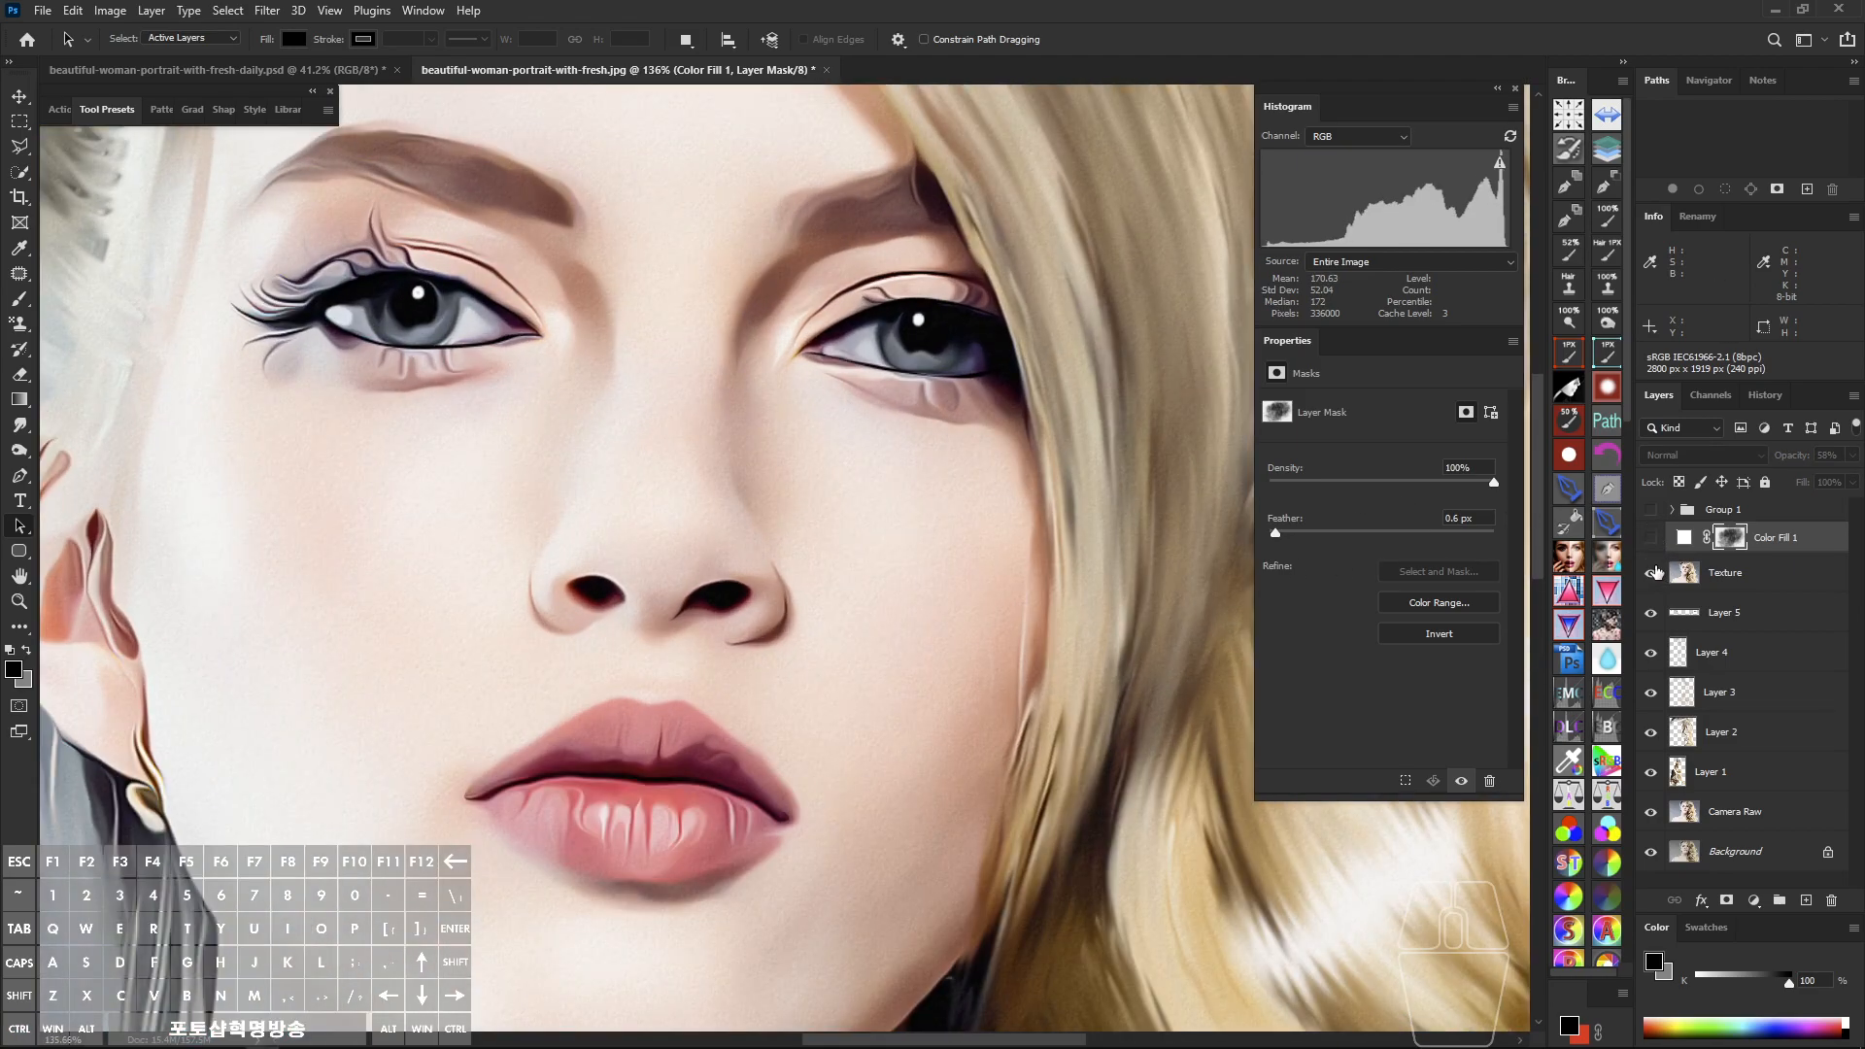
left_click_drag(1126, 590, 869, 574)
left_click_drag(1128, 558, 983, 572)
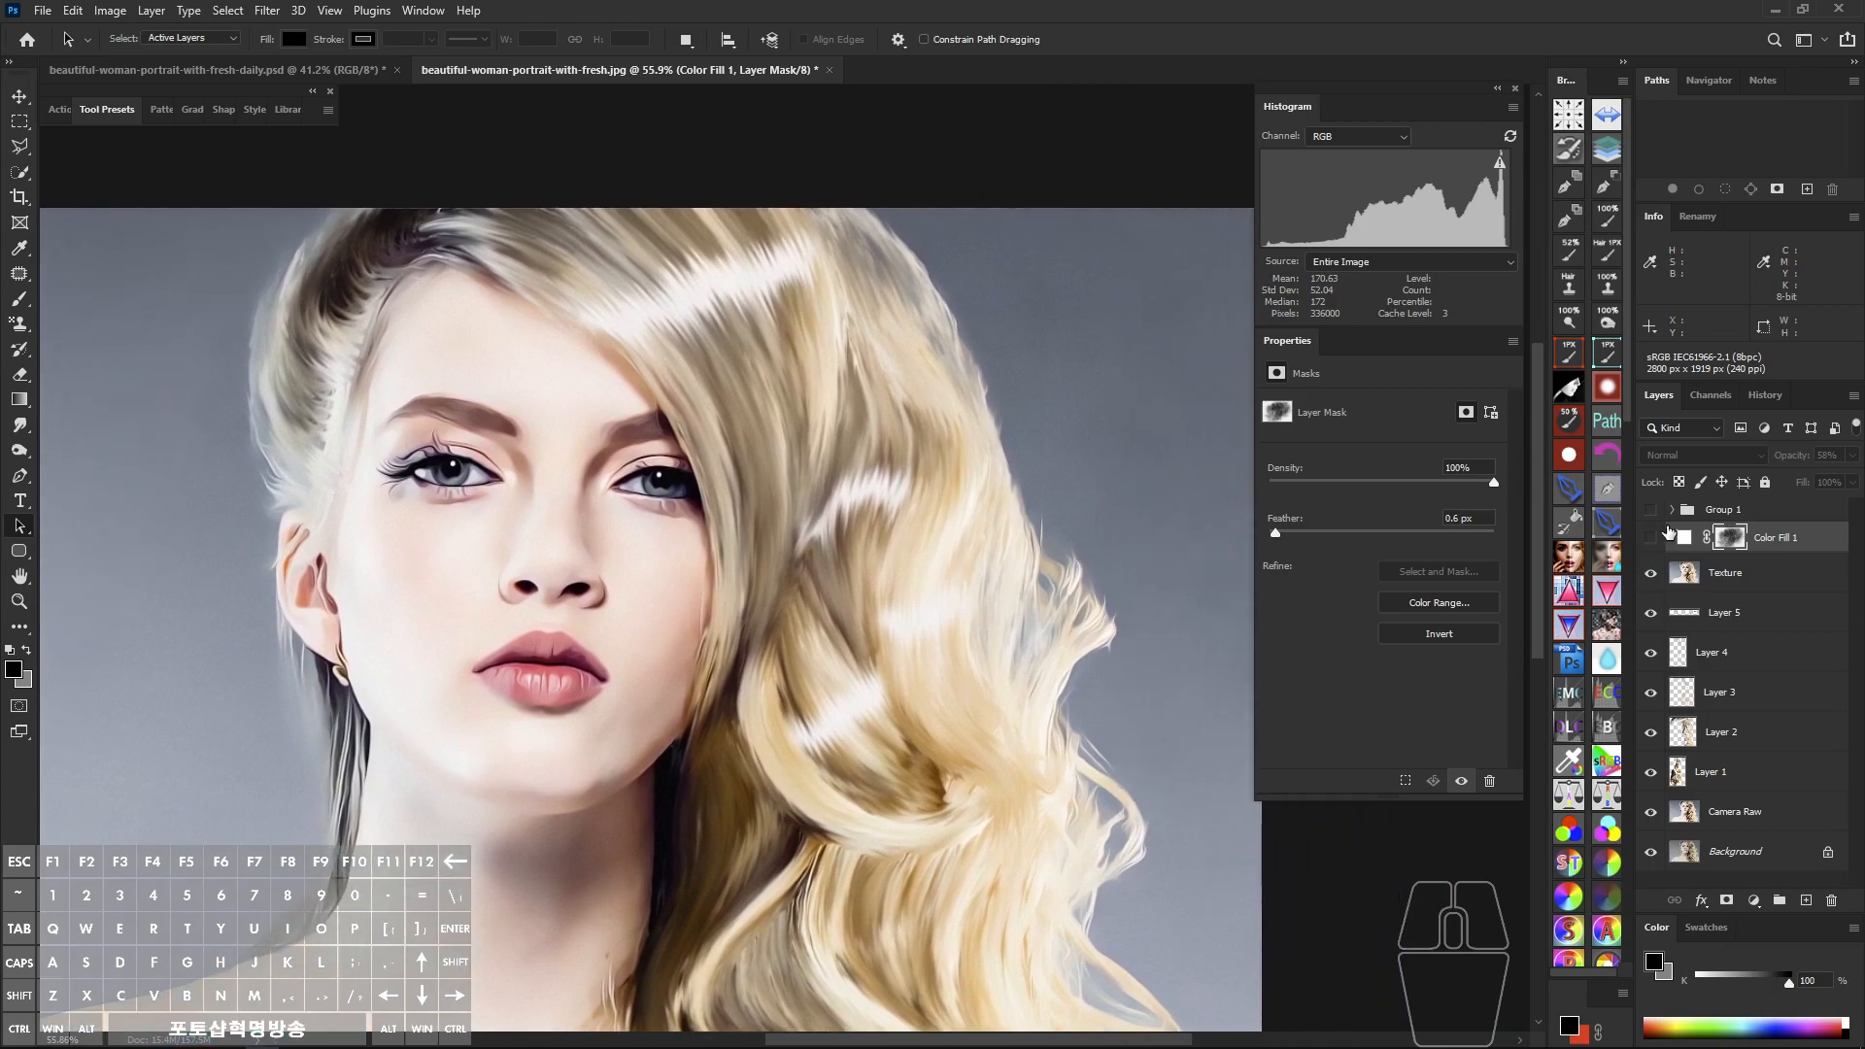
left_click(1651, 538)
left_click_drag(874, 605, 983, 560)
left_click_drag(839, 449, 874, 482)
left_click_drag(1049, 521, 1178, 566)
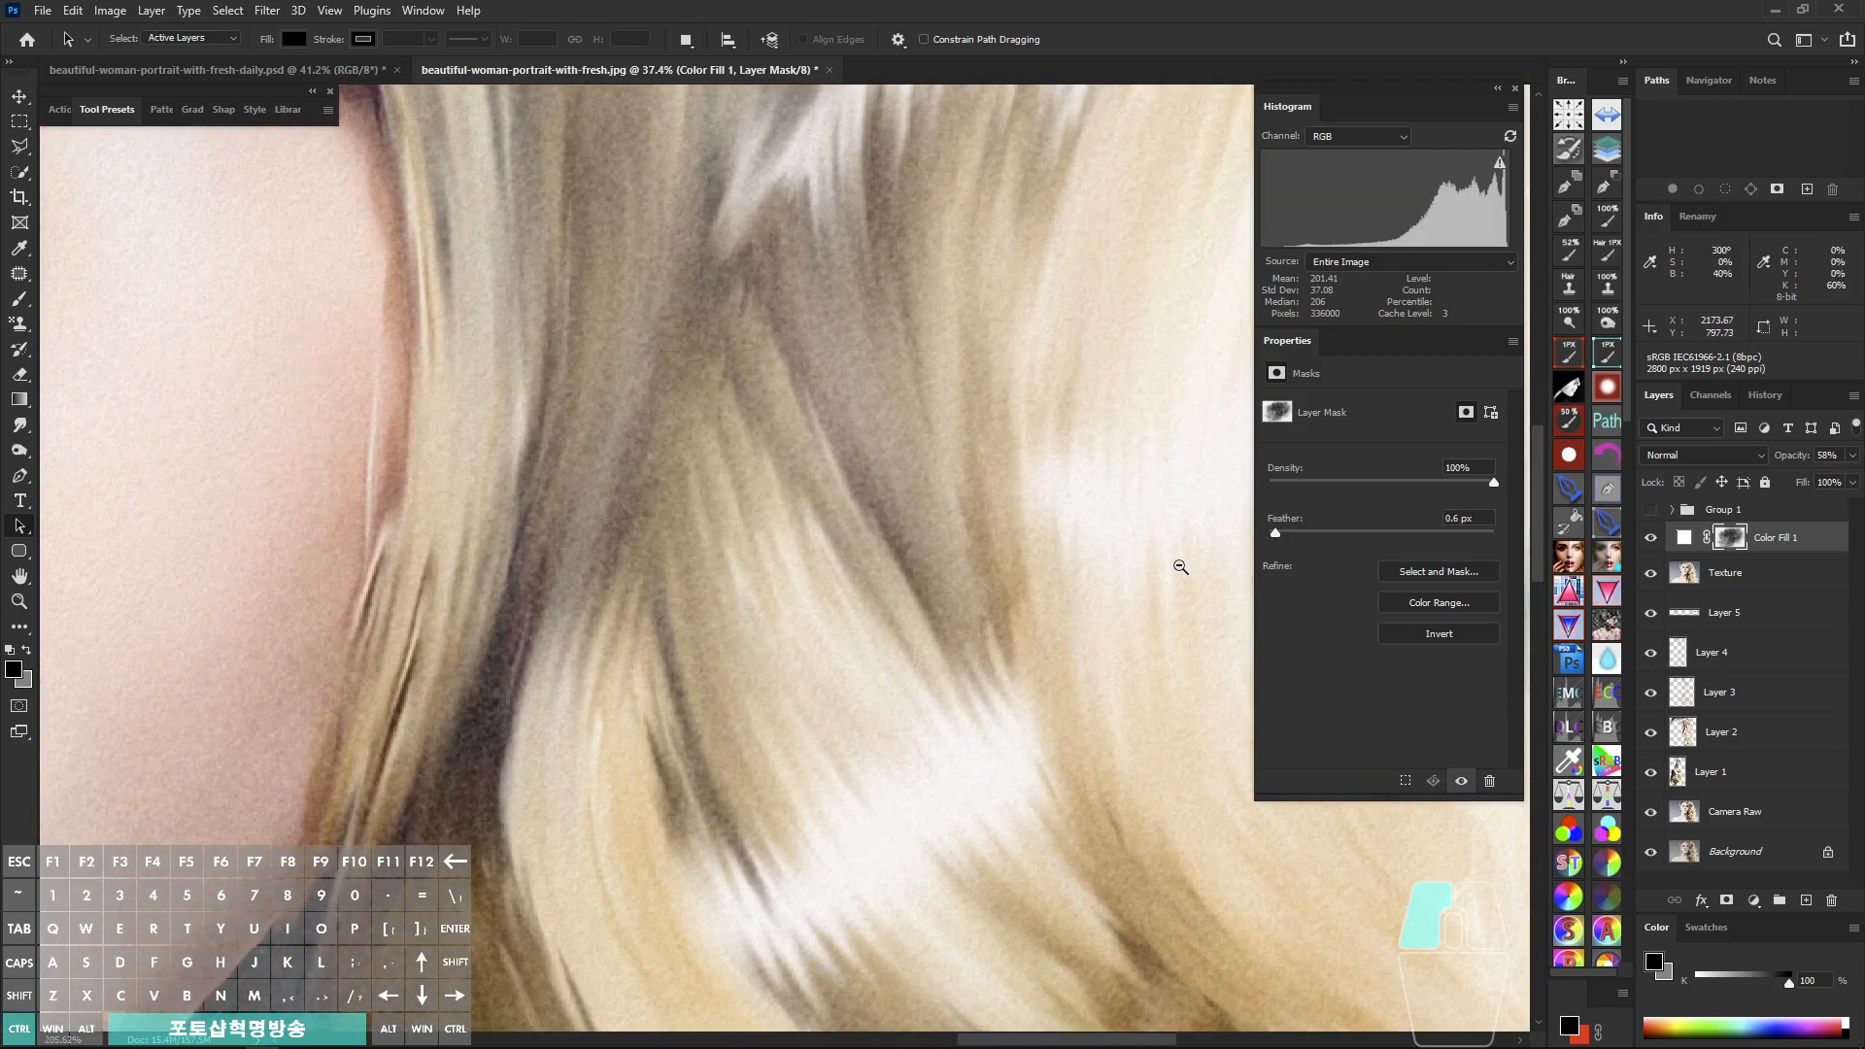
Step: Select the Texture layer and vary its opacity down and back up to 100% to compare the texture's strength on the hair
left_click(1725, 573)
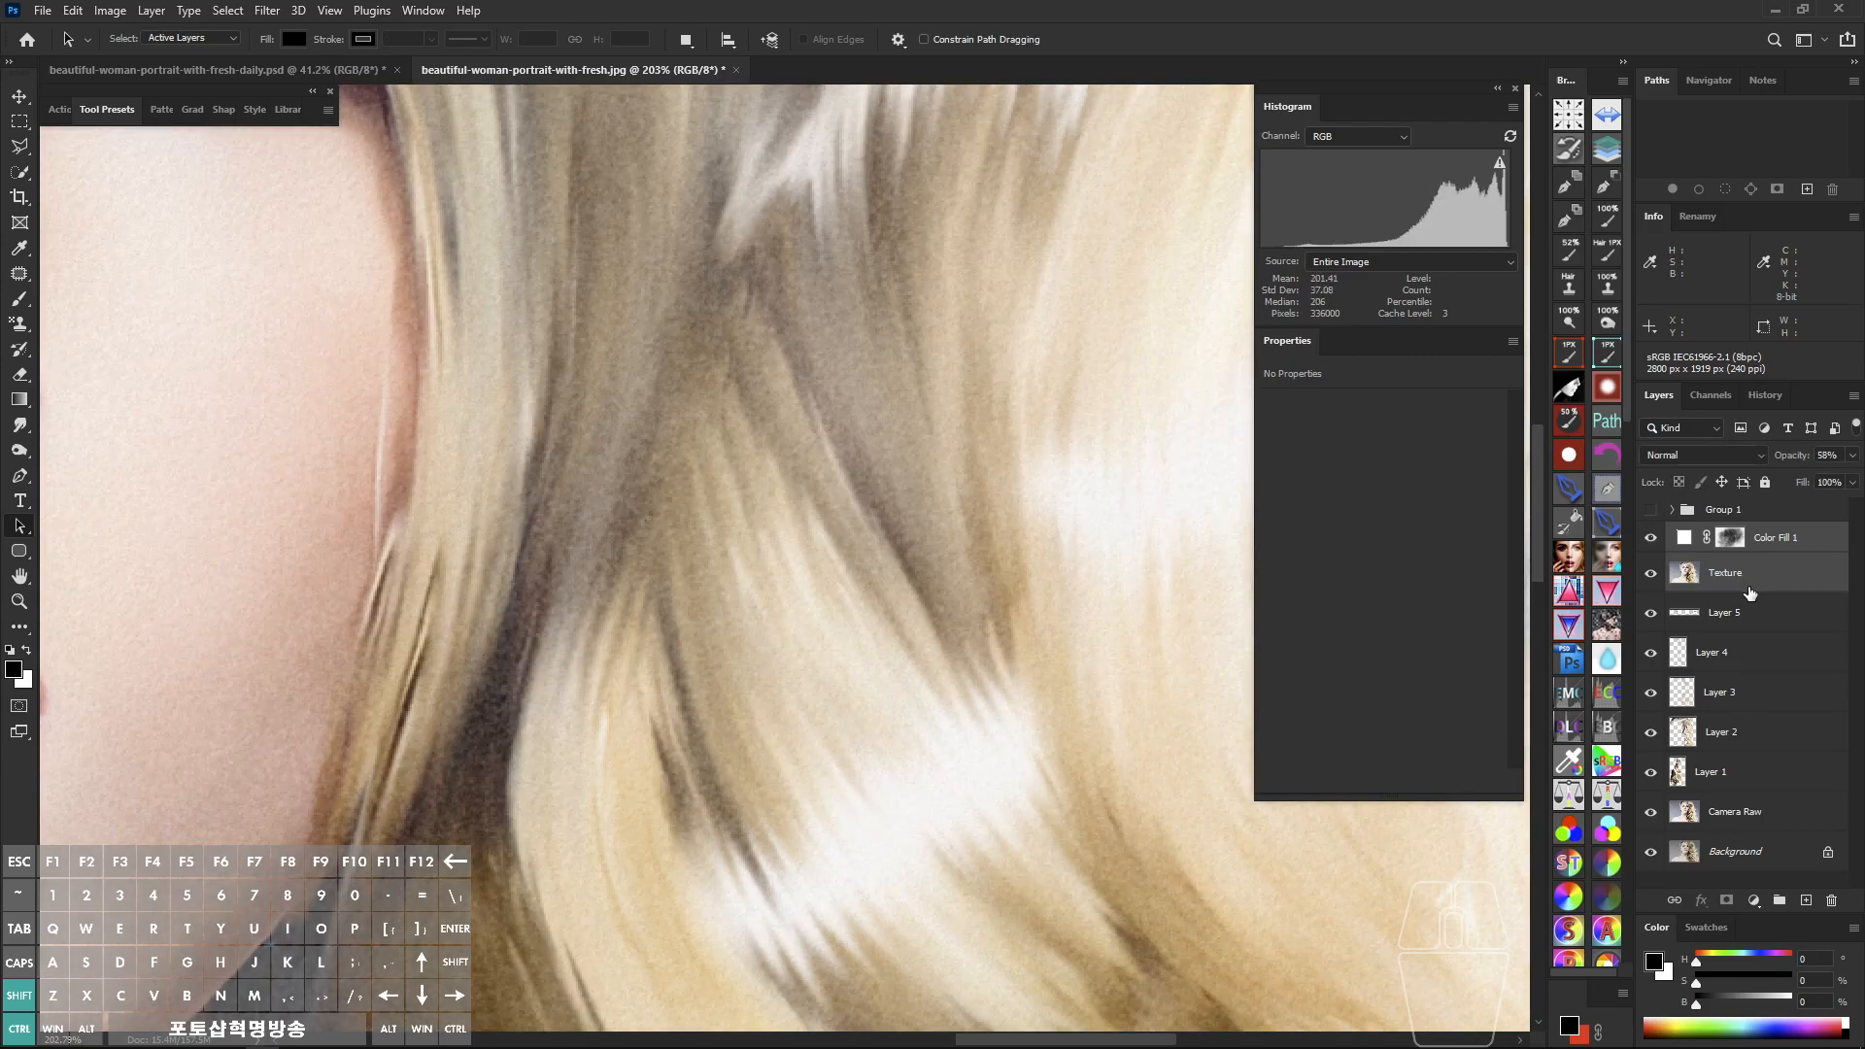
key("ctrl+space")
left_click_drag(1037, 597, 903, 609)
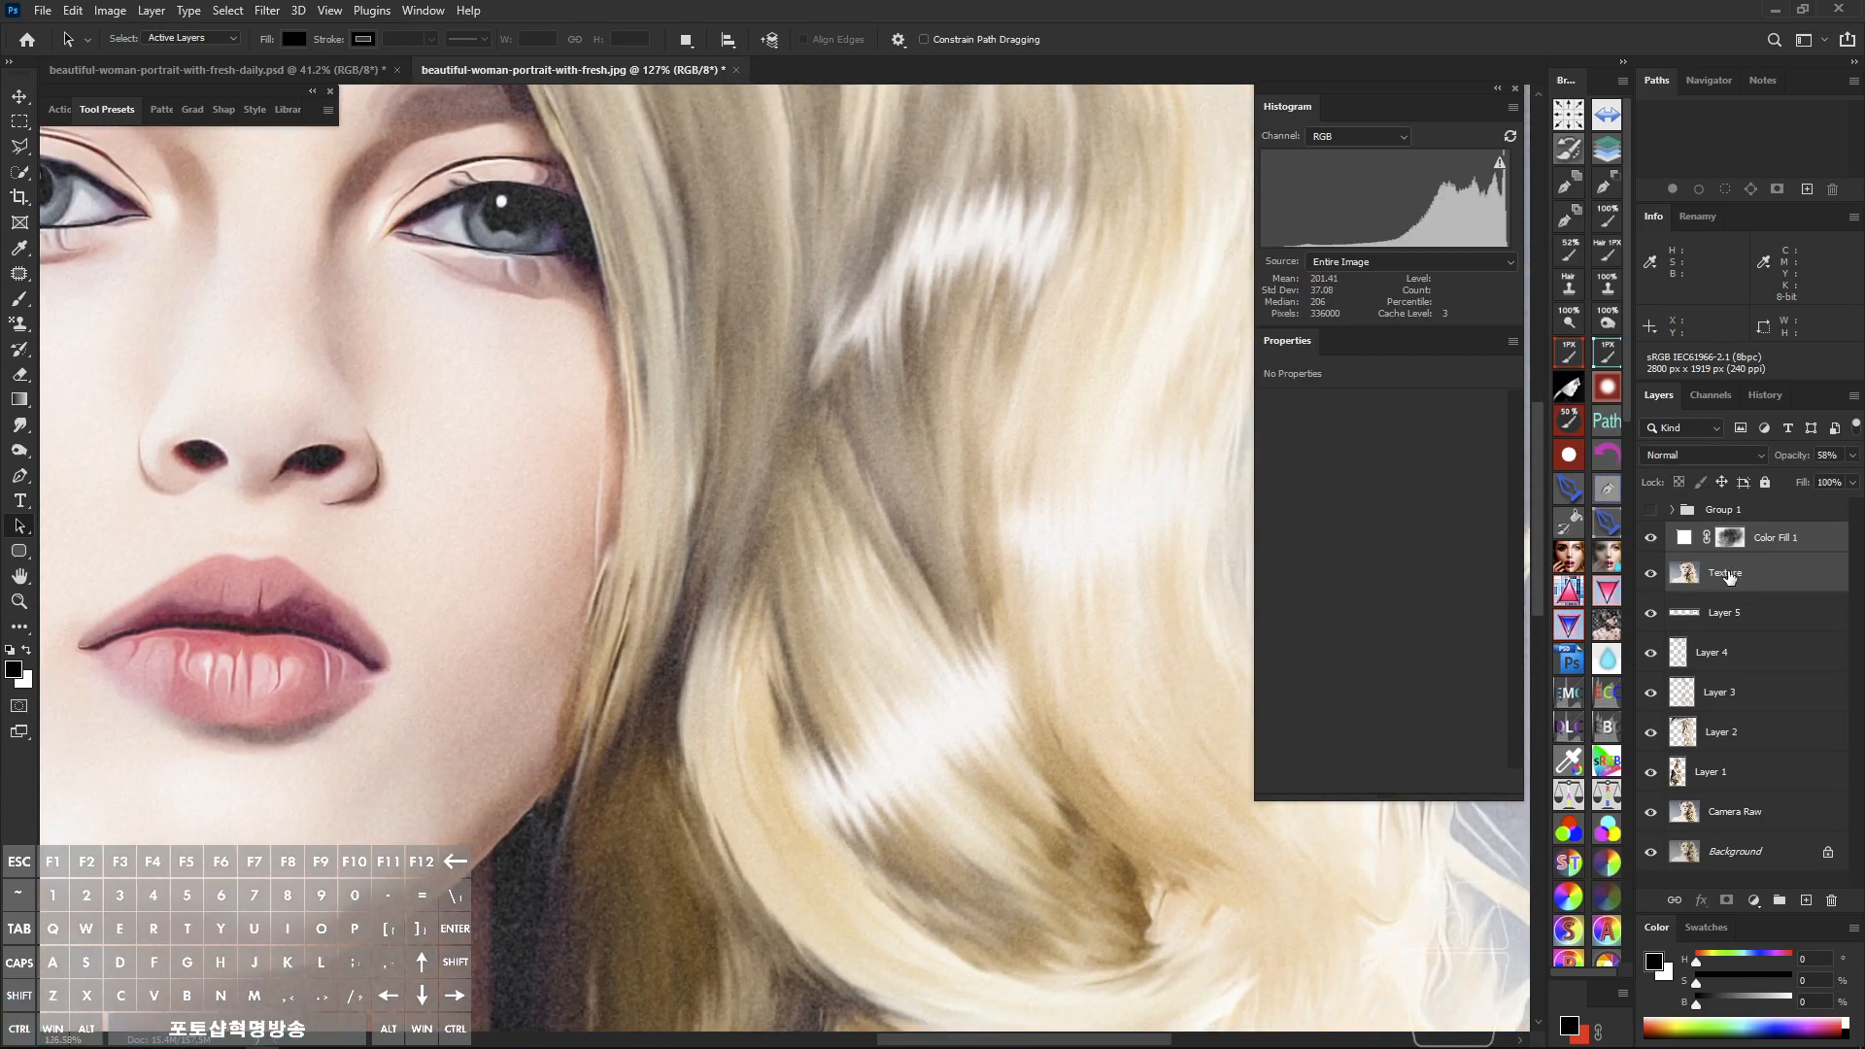
left_click_drag(1790, 460, 1191, 527)
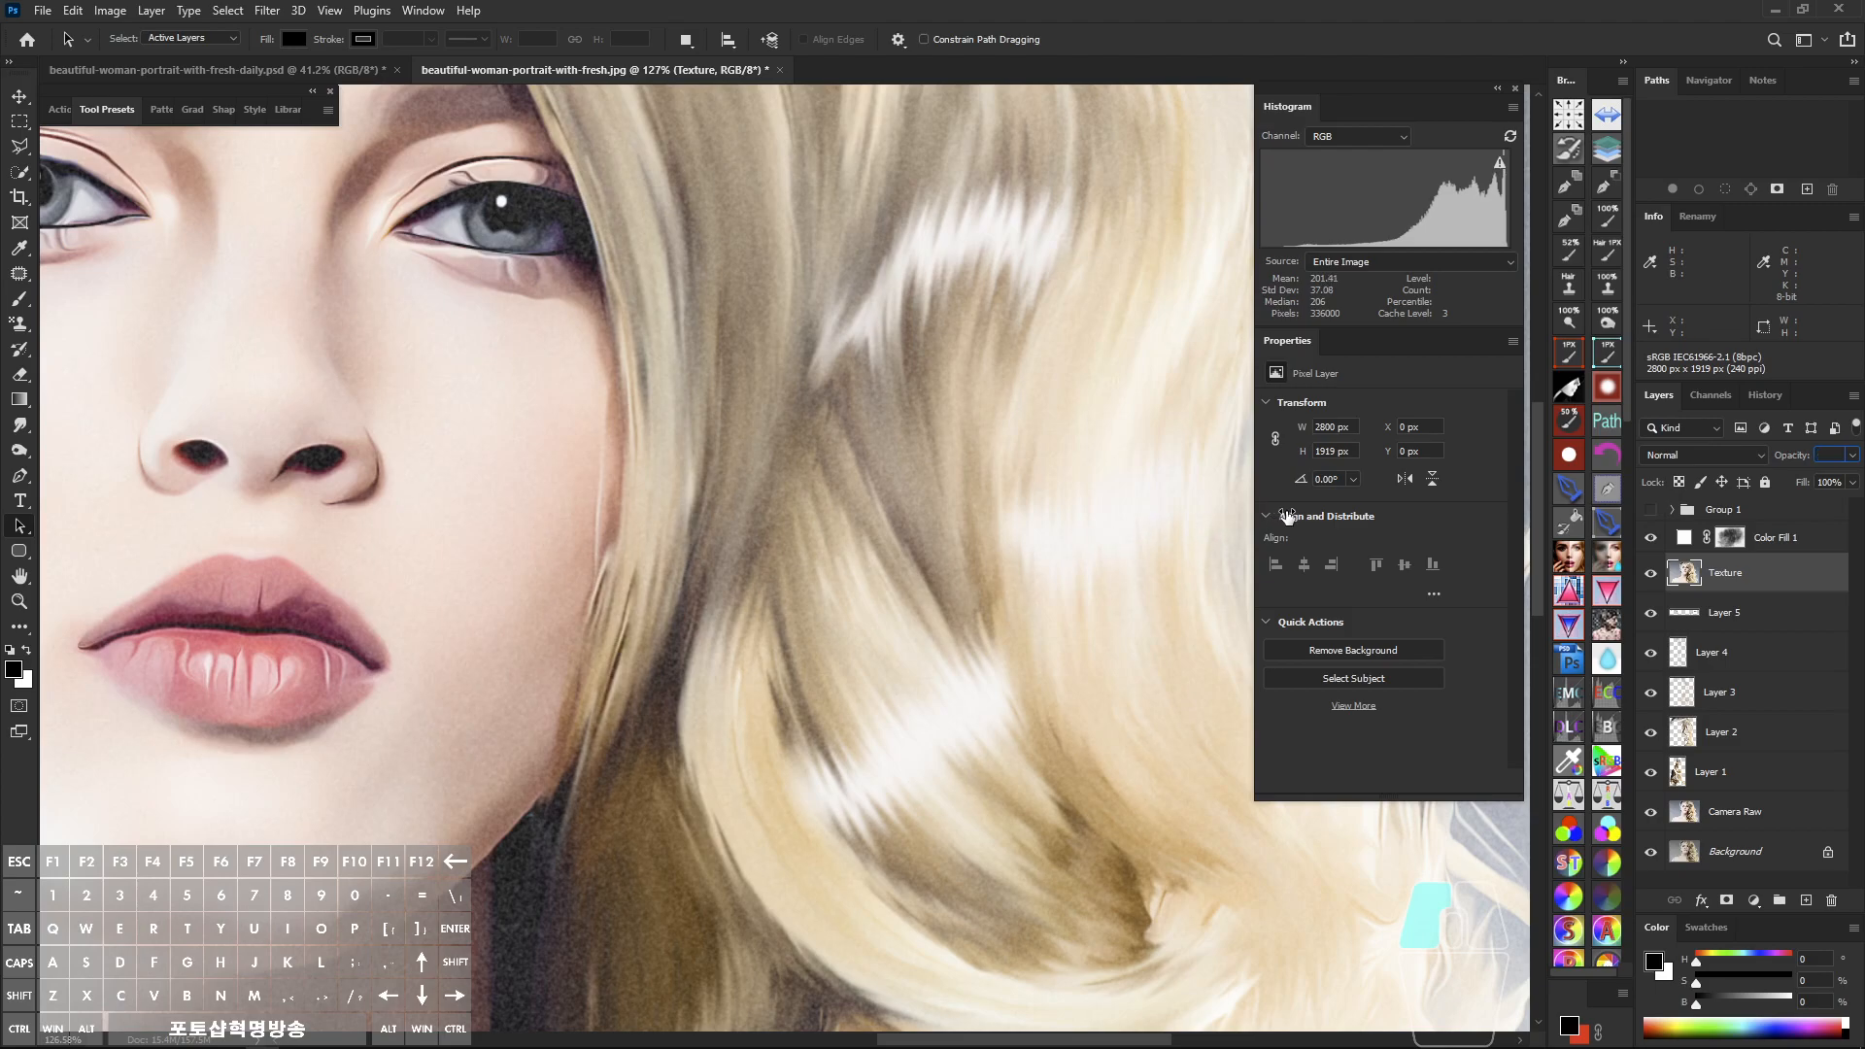
left_click_drag(927, 549, 1514, 542)
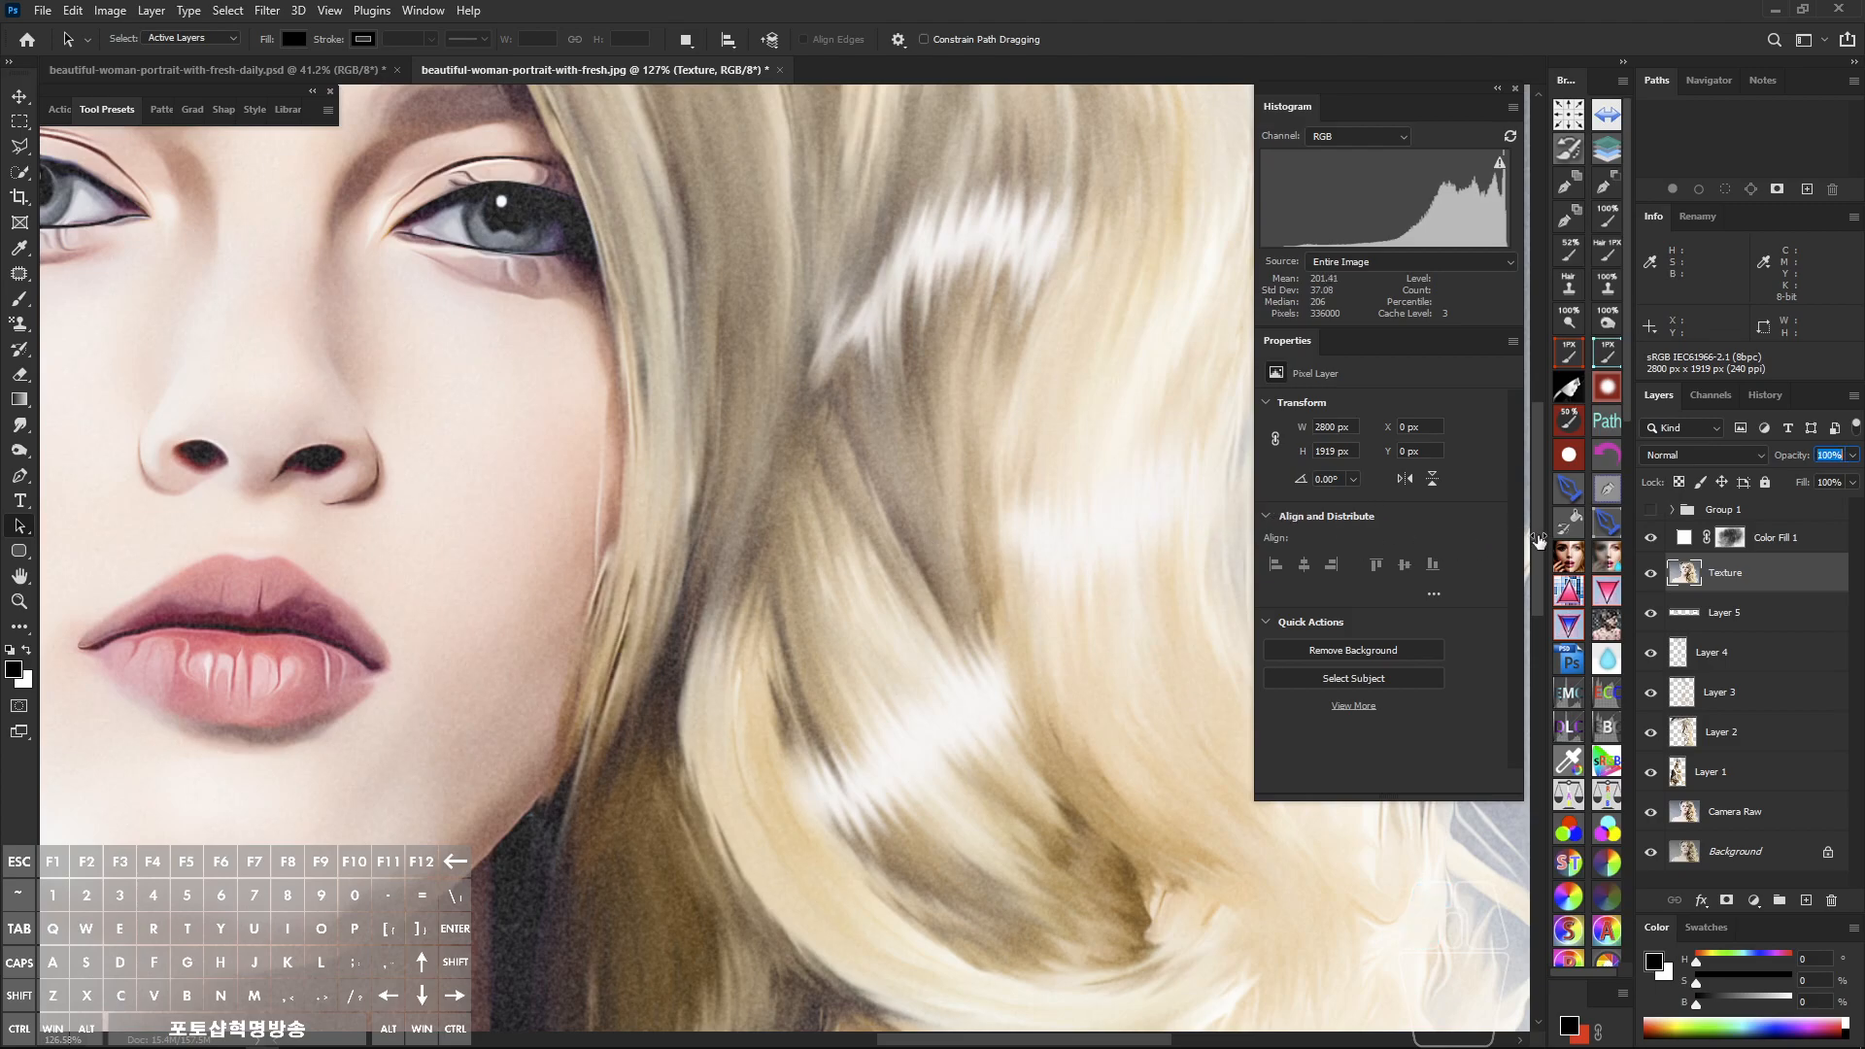
Step: Set the opacity of the white Color Fill 1 layer to 74%
left_click(1794, 541)
left_click_drag(1792, 456, 1048, 598)
left_click(1758, 555)
left_click_drag(1787, 455, 976, 573)
Step: Vary the Texture layer's opacity, return it to 100%, and check the texture on the face and hair
left_click(1726, 574)
left_click_drag(1791, 454, 1064, 569)
left_click_drag(1180, 534, 941, 638)
left_click(1803, 456)
left_click(961, 534)
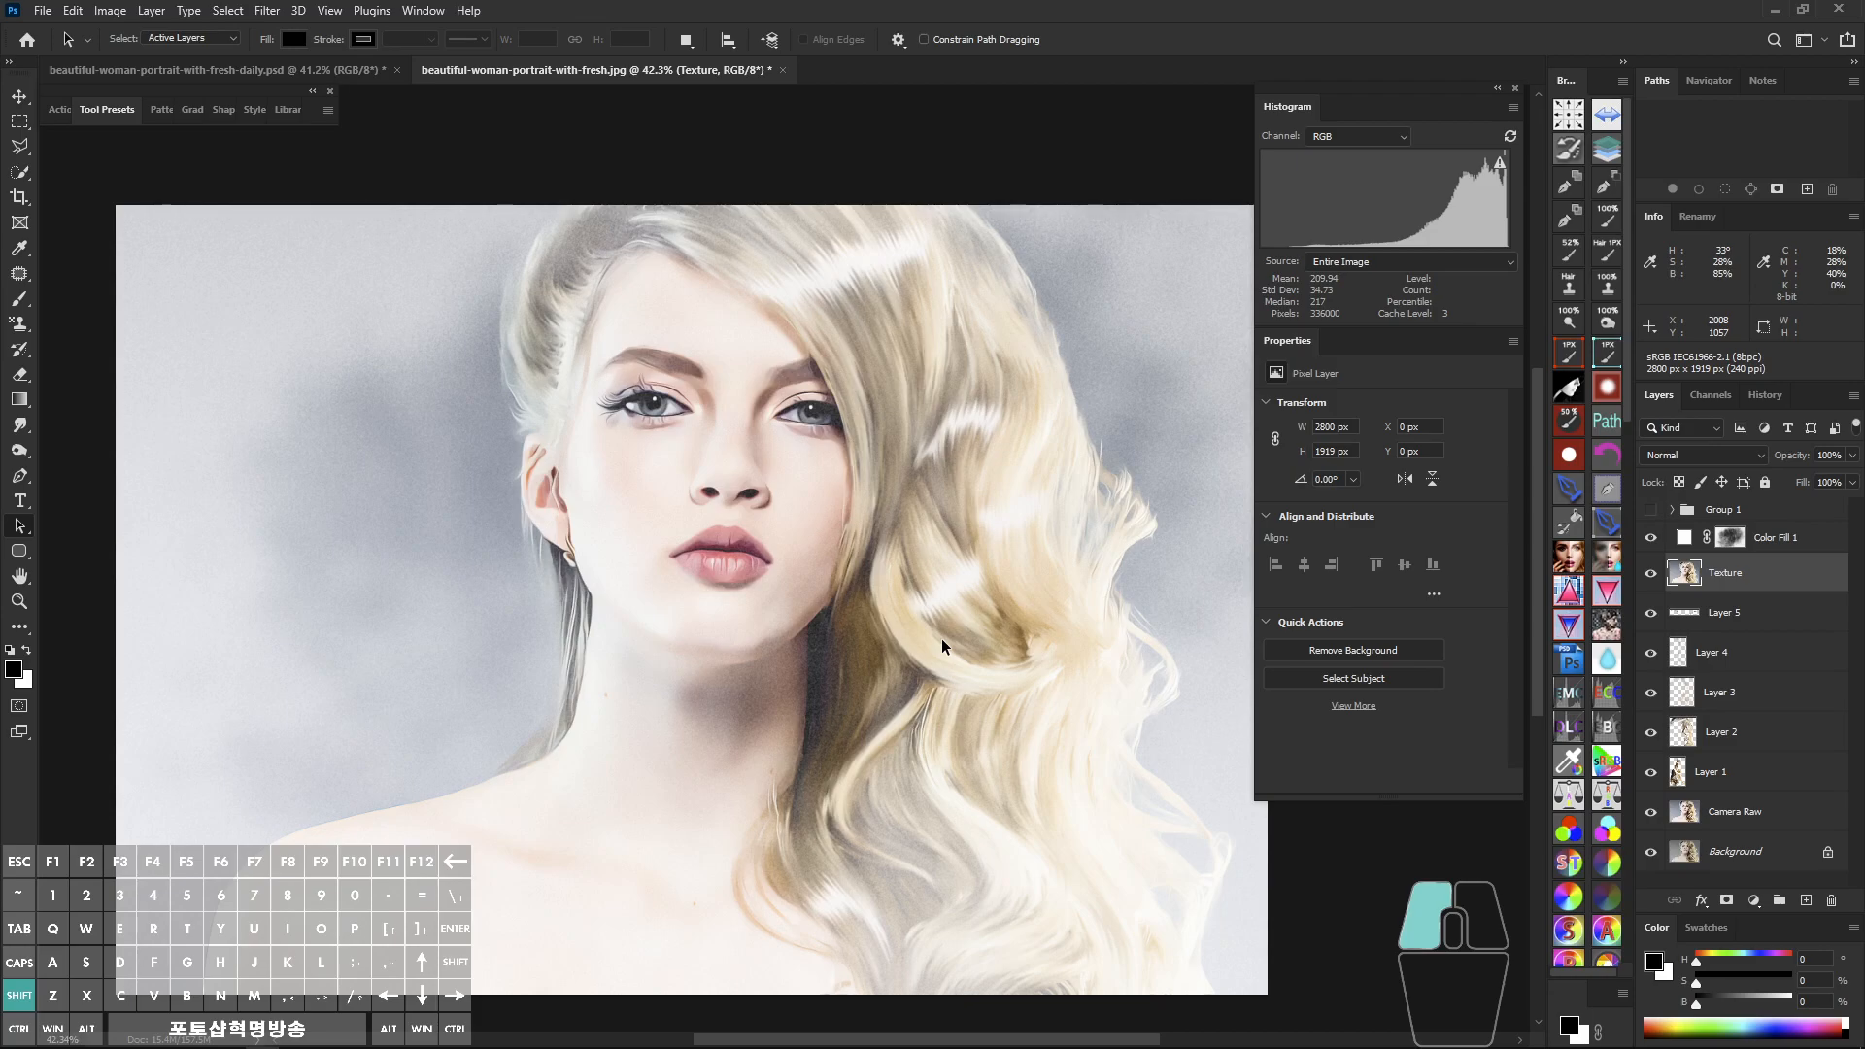
key("ctrl+space")
left_click_drag(752, 424, 846, 532)
key("ctrl+0")
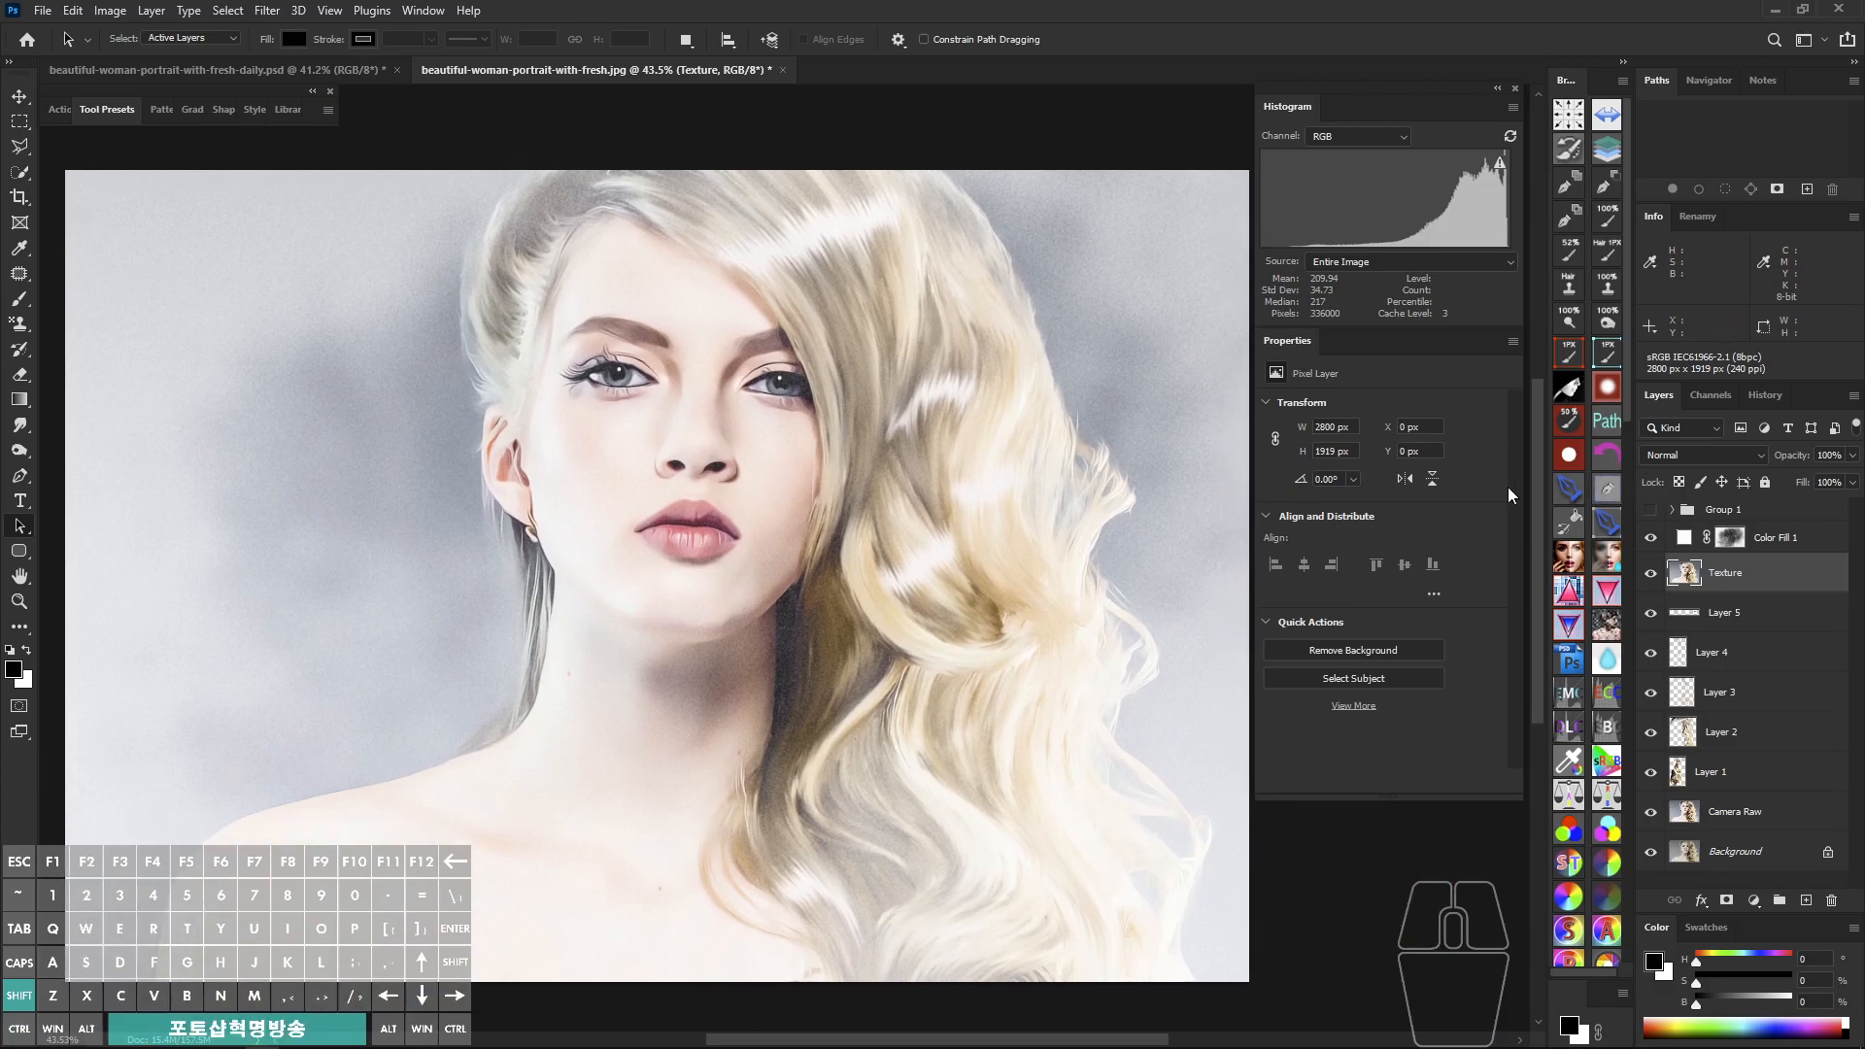
Step: Add a black (000000) solid color fill layer above the white fill and set its blend mode to Hue
left_click(1778, 537)
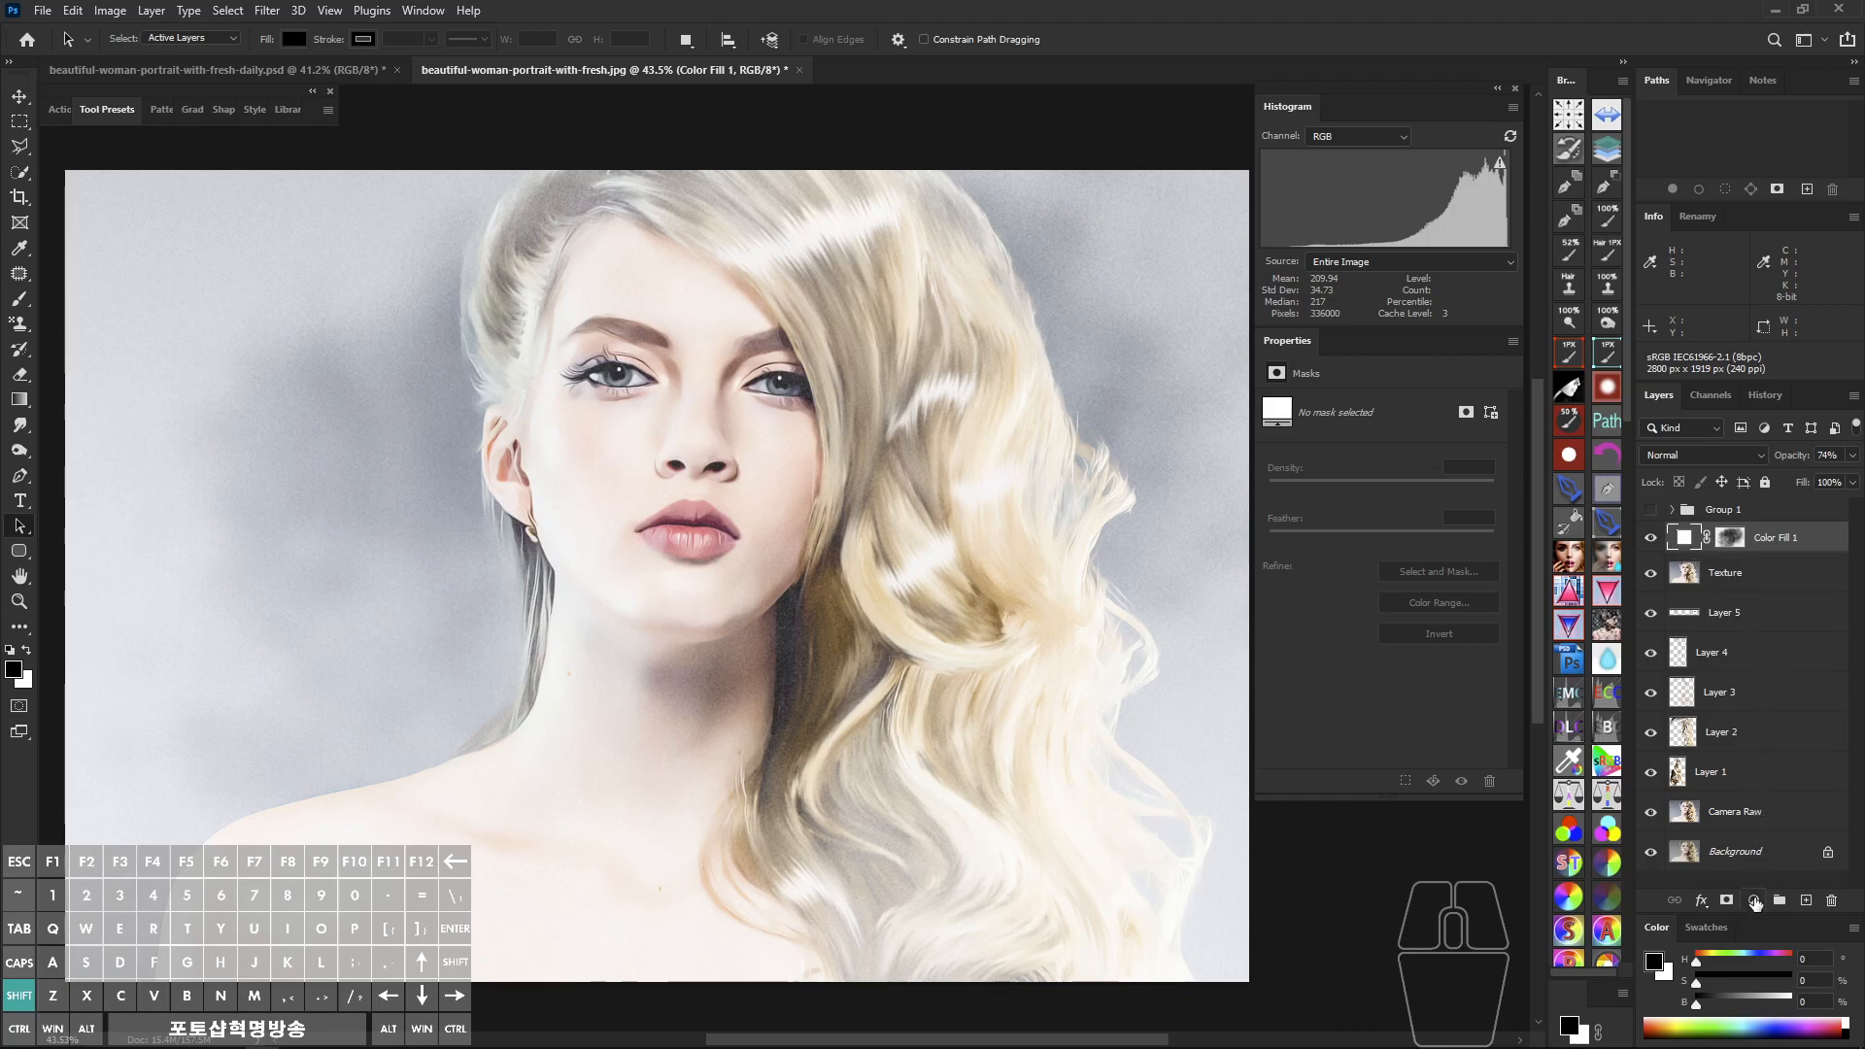
left_click(1754, 903)
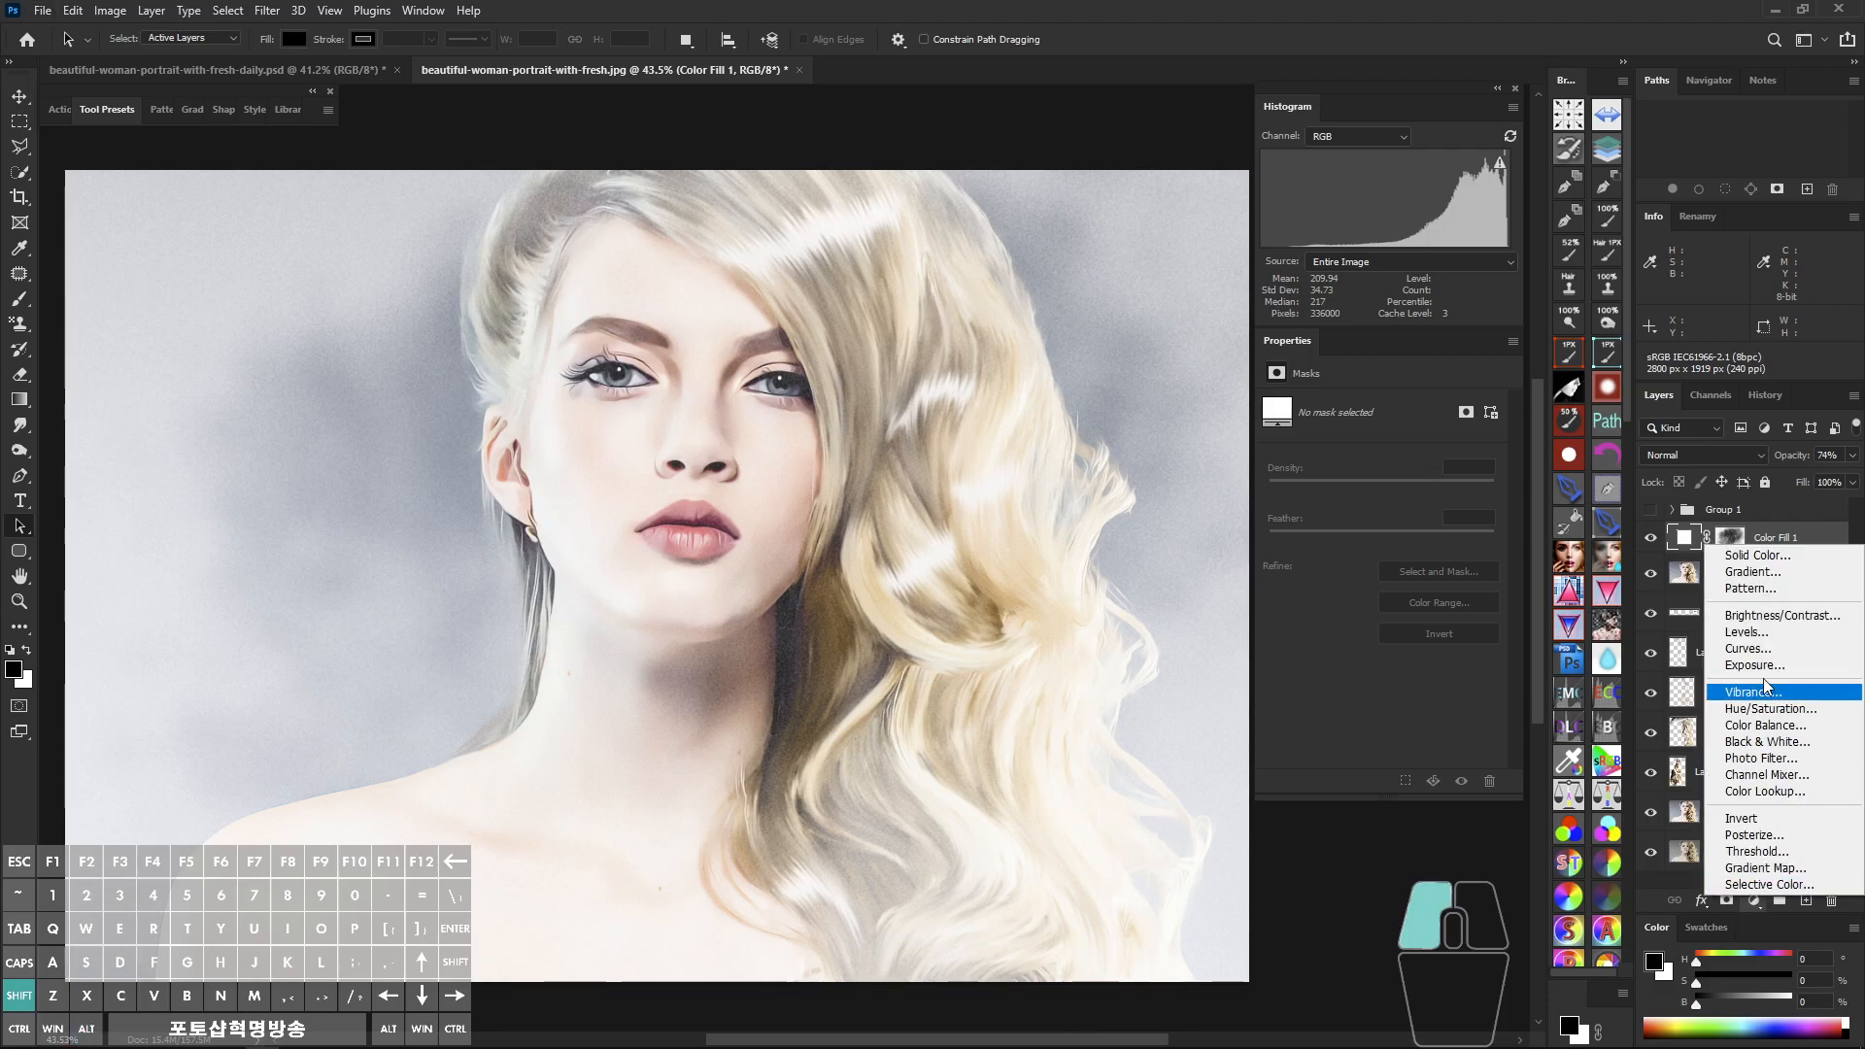
left_click(1771, 562)
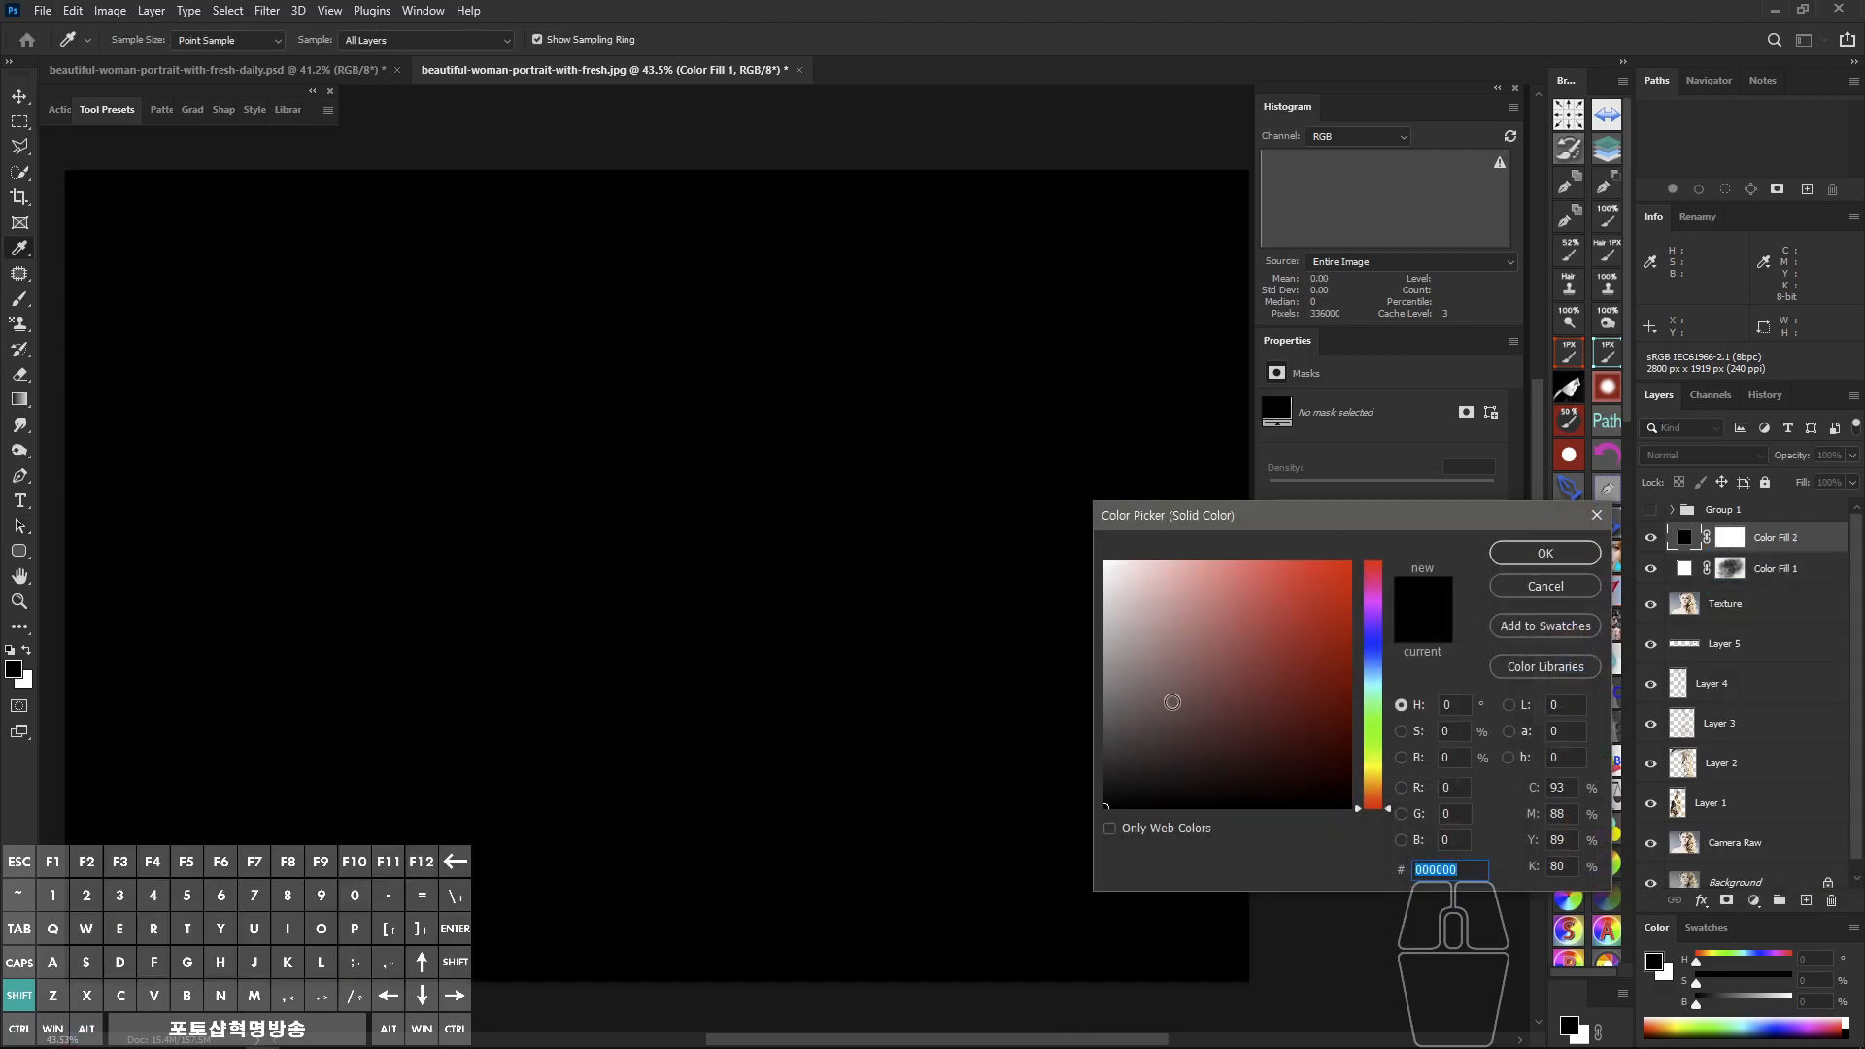
left_click(1554, 550)
left_click(1675, 456)
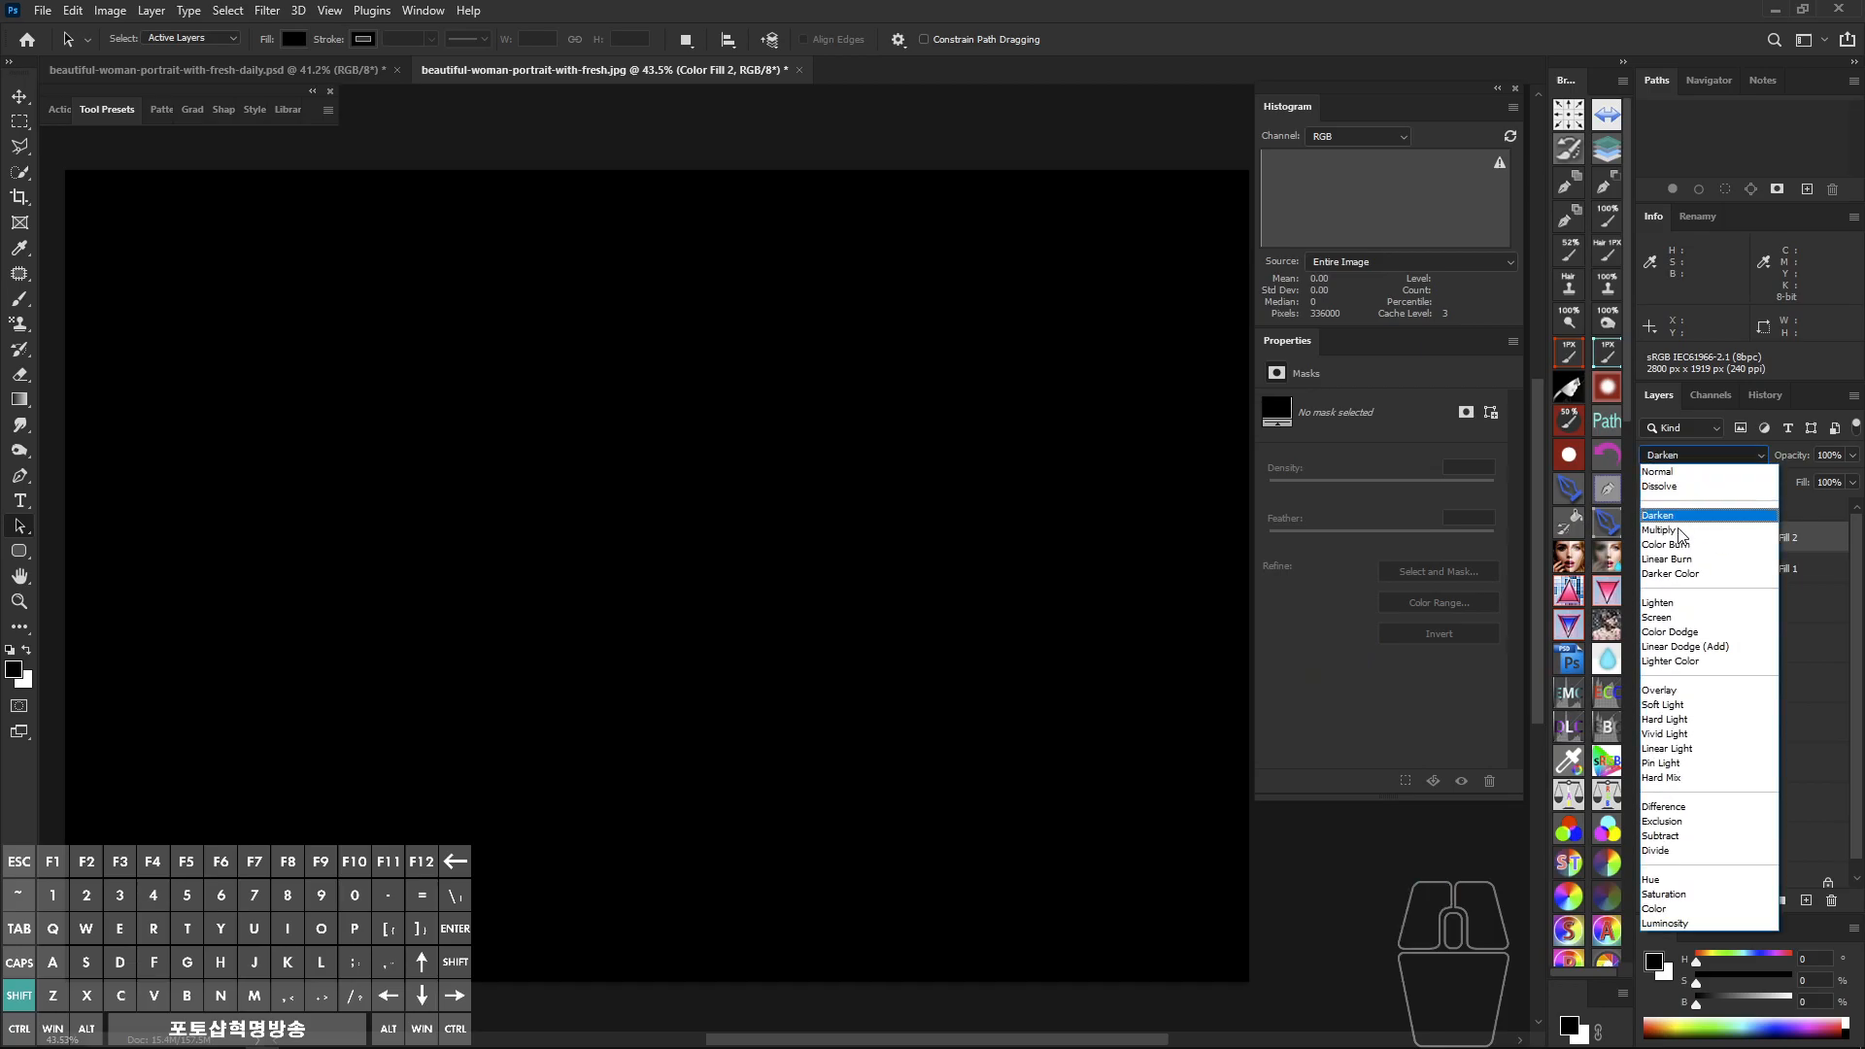
left_click(1668, 879)
left_click_drag(900, 455, 1069, 445)
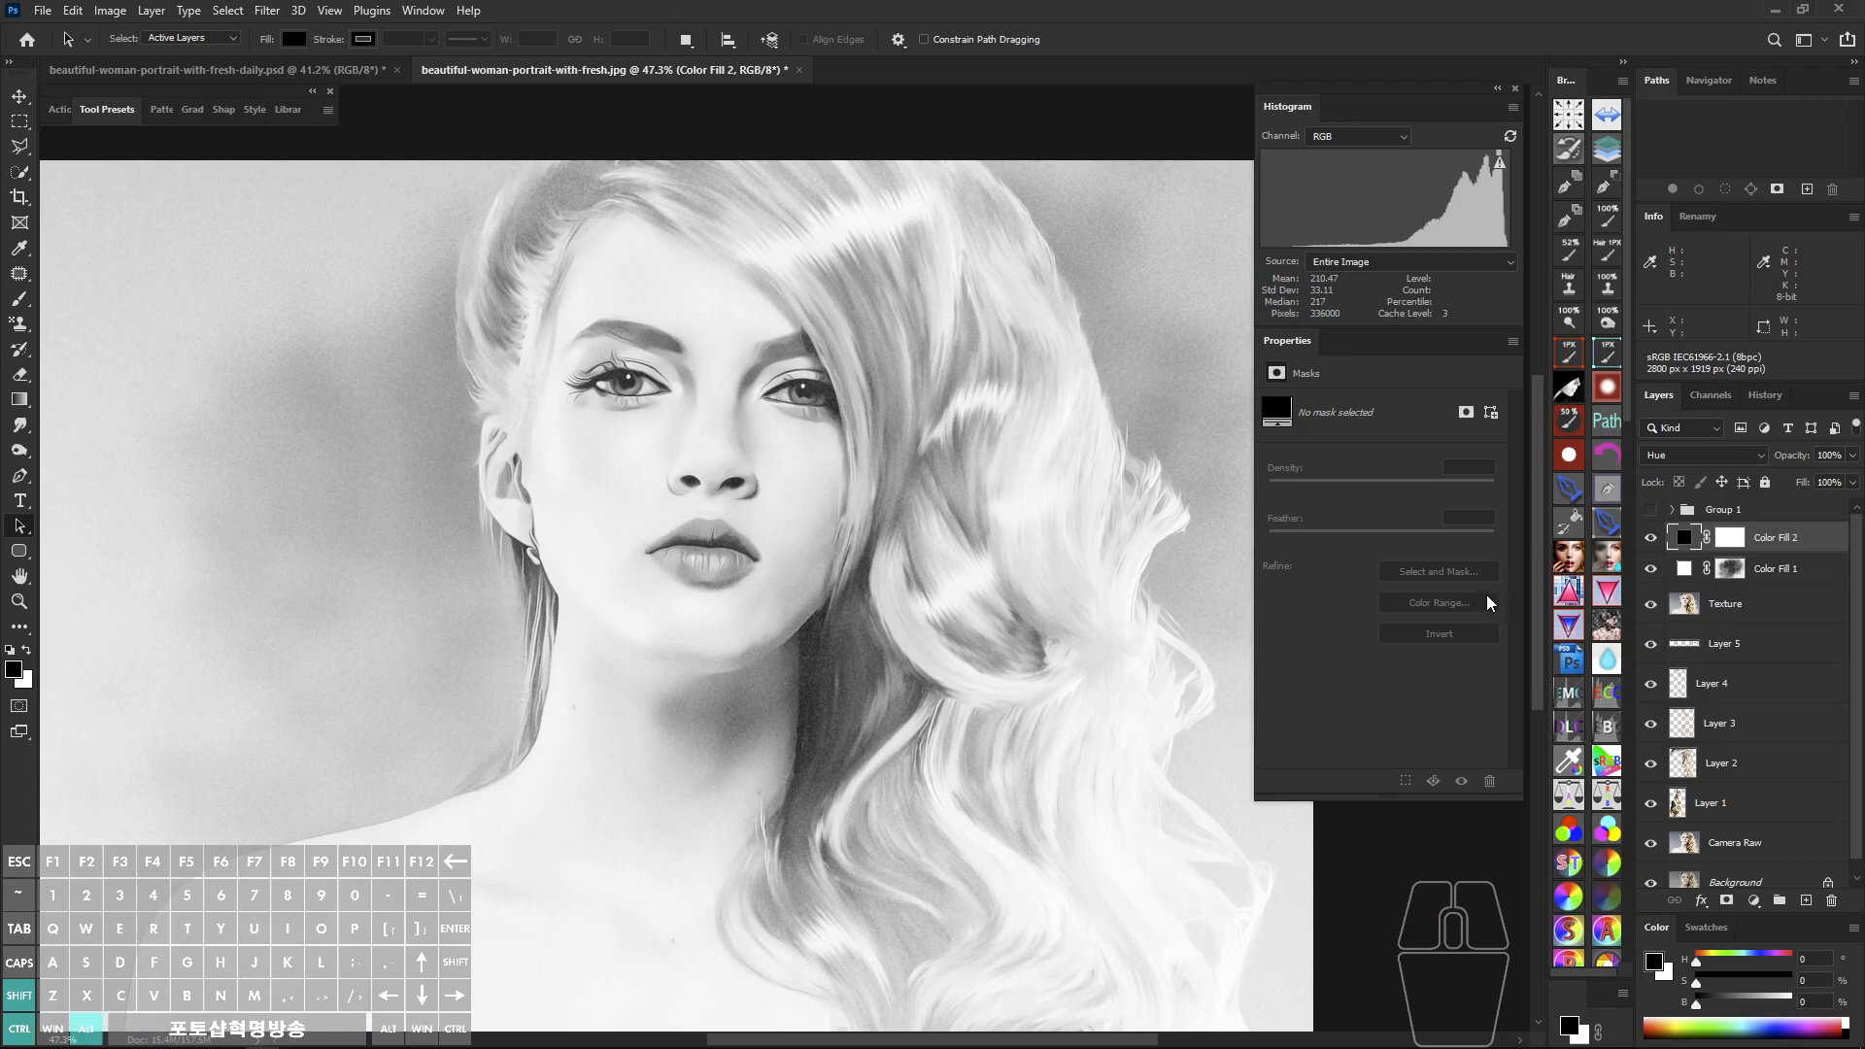
Step: Stamp all visible layers into a new top layer and set it to Multiply at 84% opacity
key("ctrl+shift+alt+e")
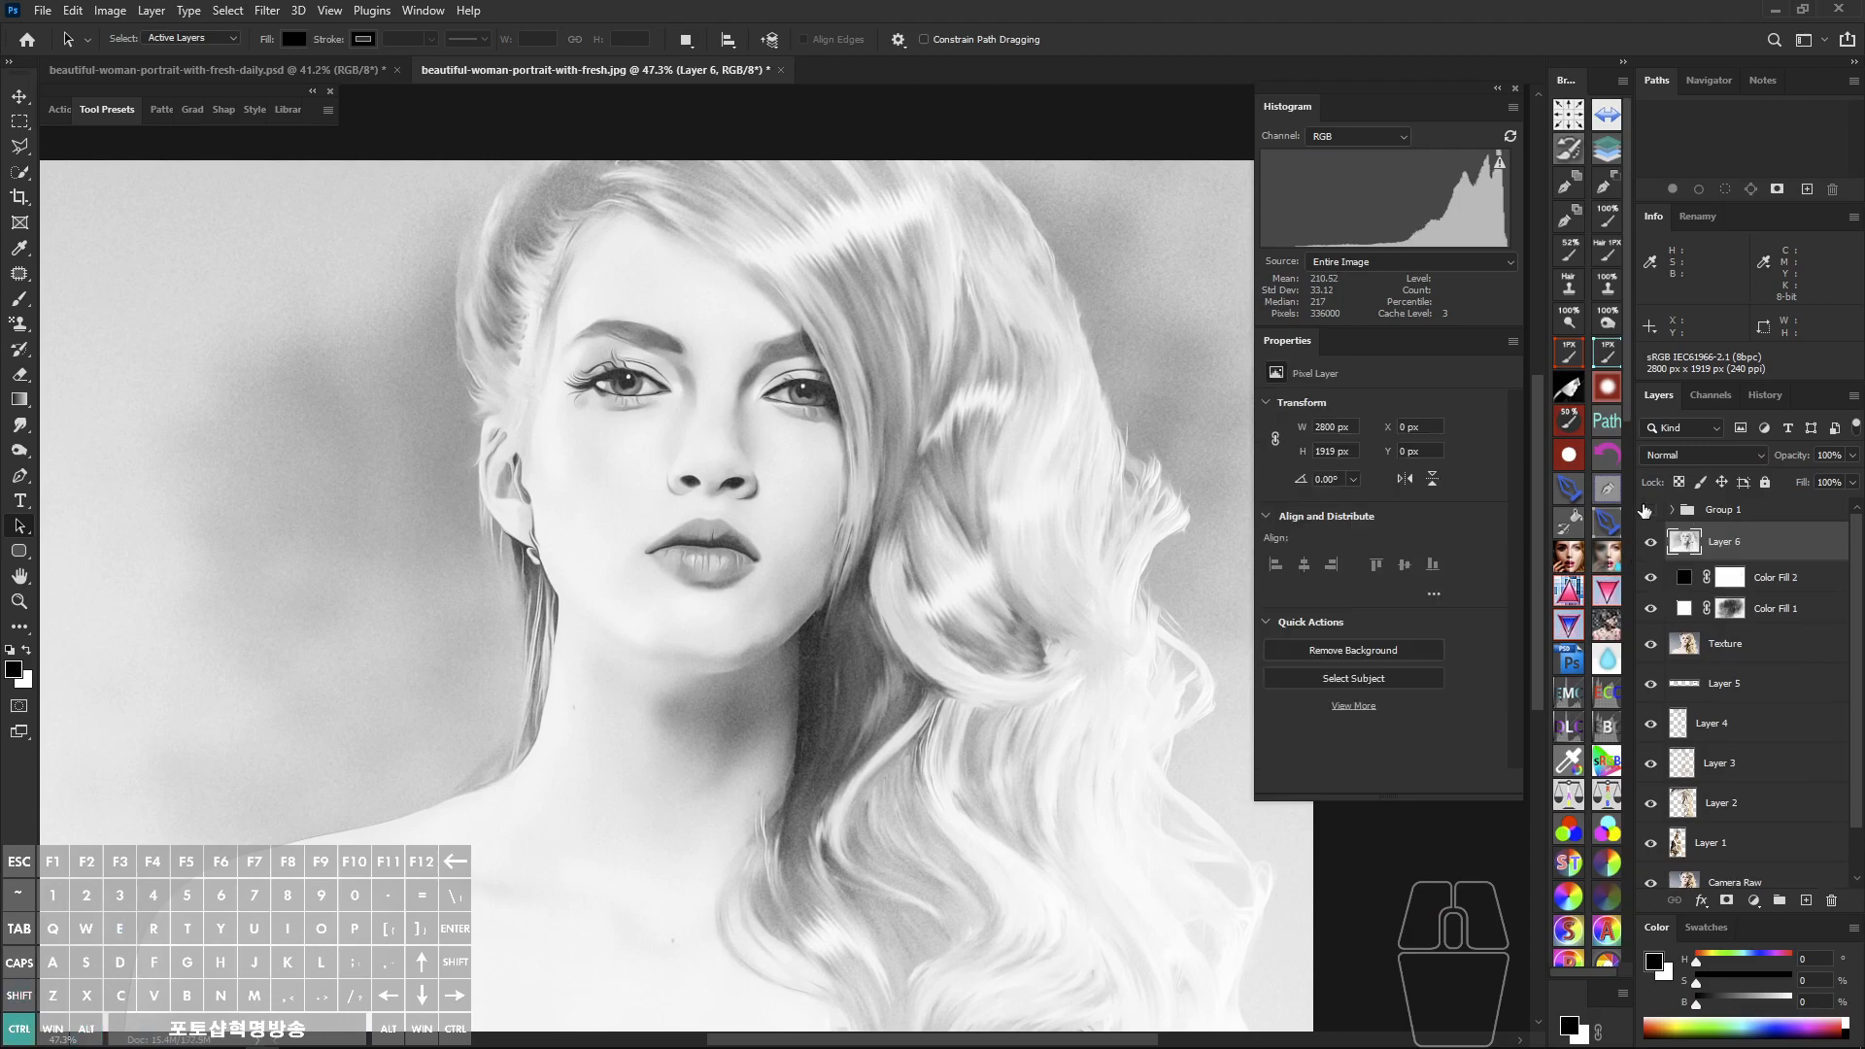
left_click(1708, 454)
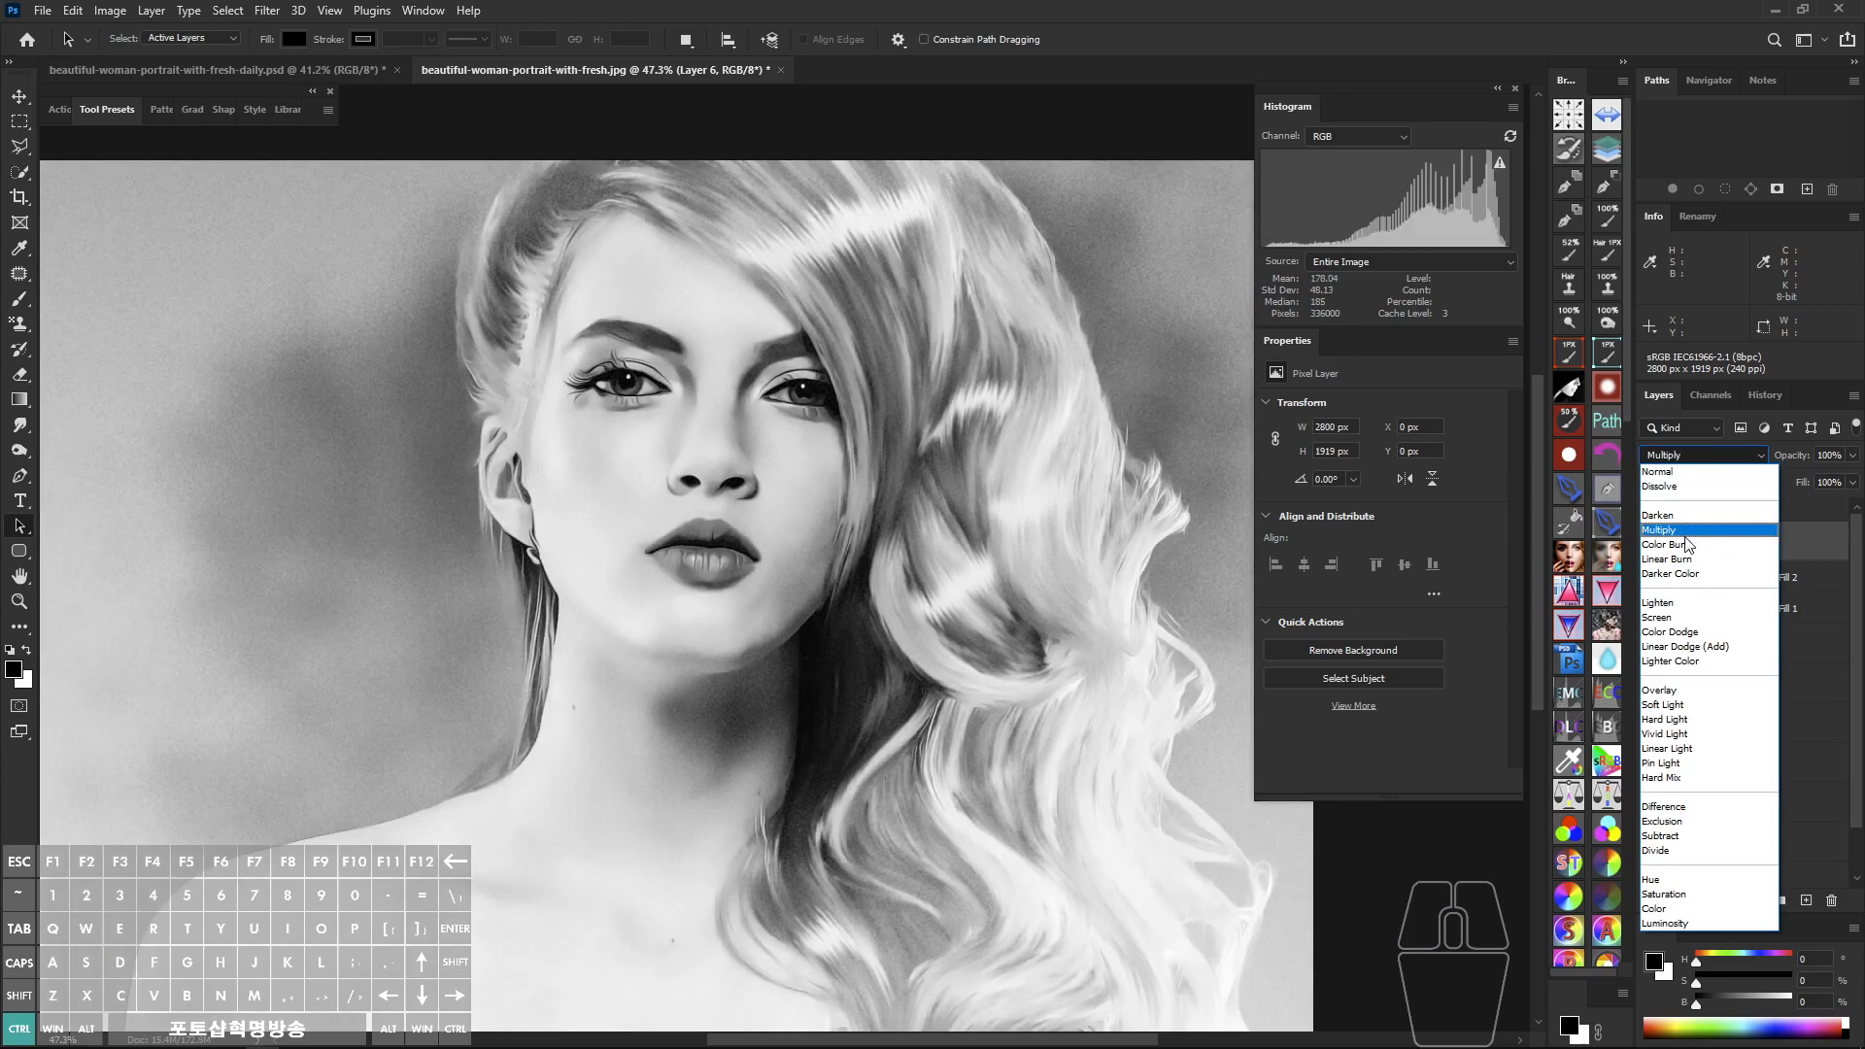
left_click(1685, 534)
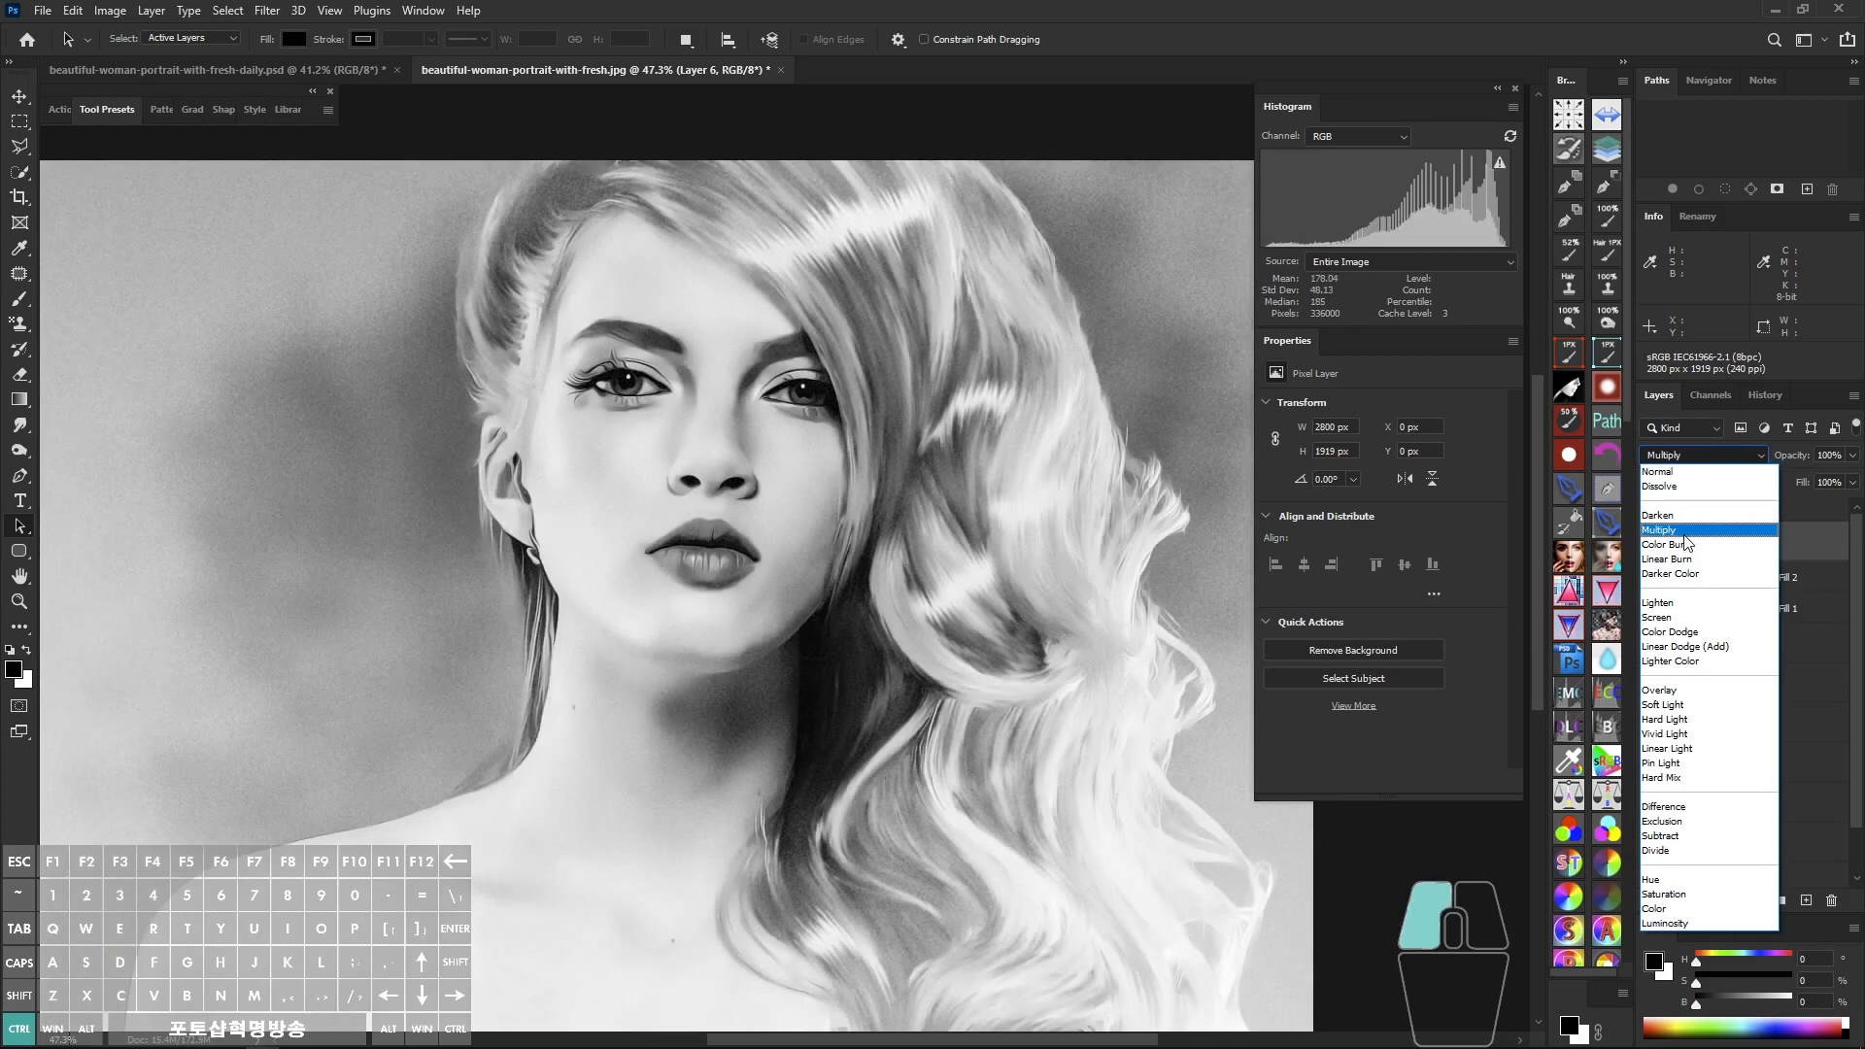
left_click_drag(1776, 445, 913, 549)
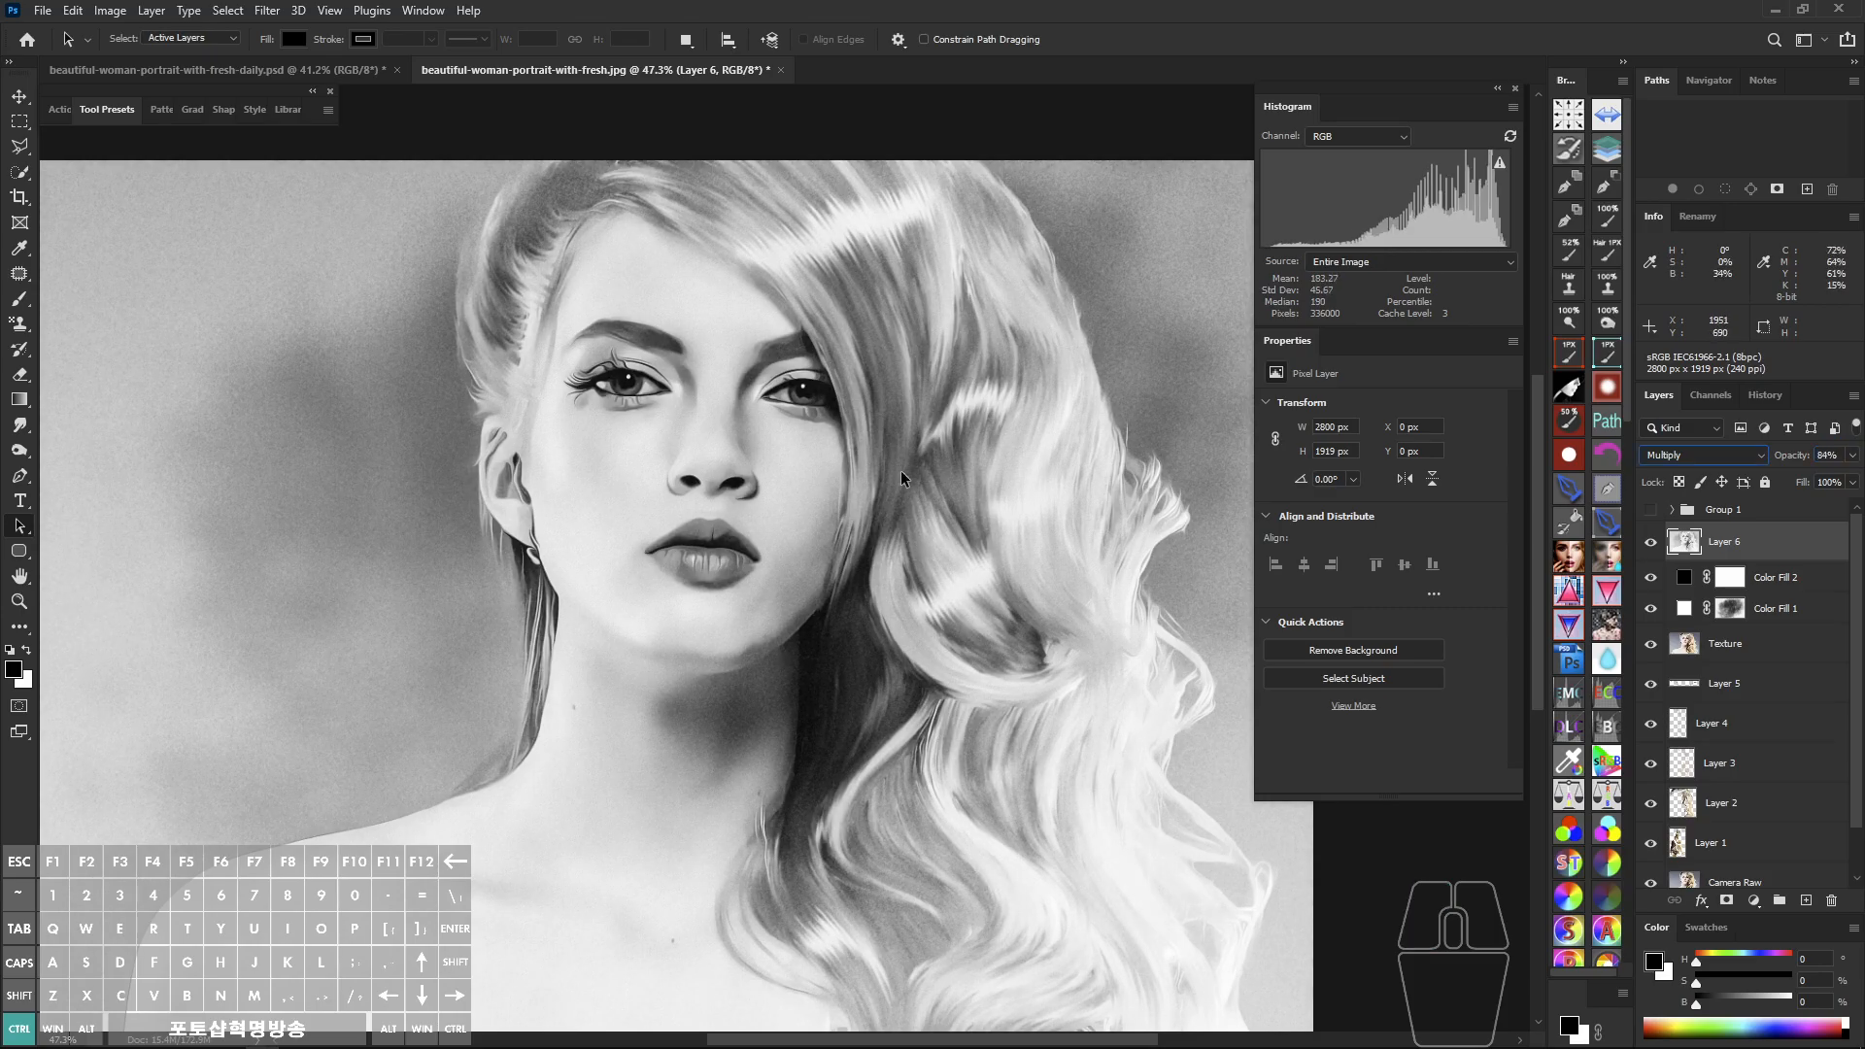
left_click_drag(863, 420, 856, 451)
left_click_drag(744, 426, 801, 470)
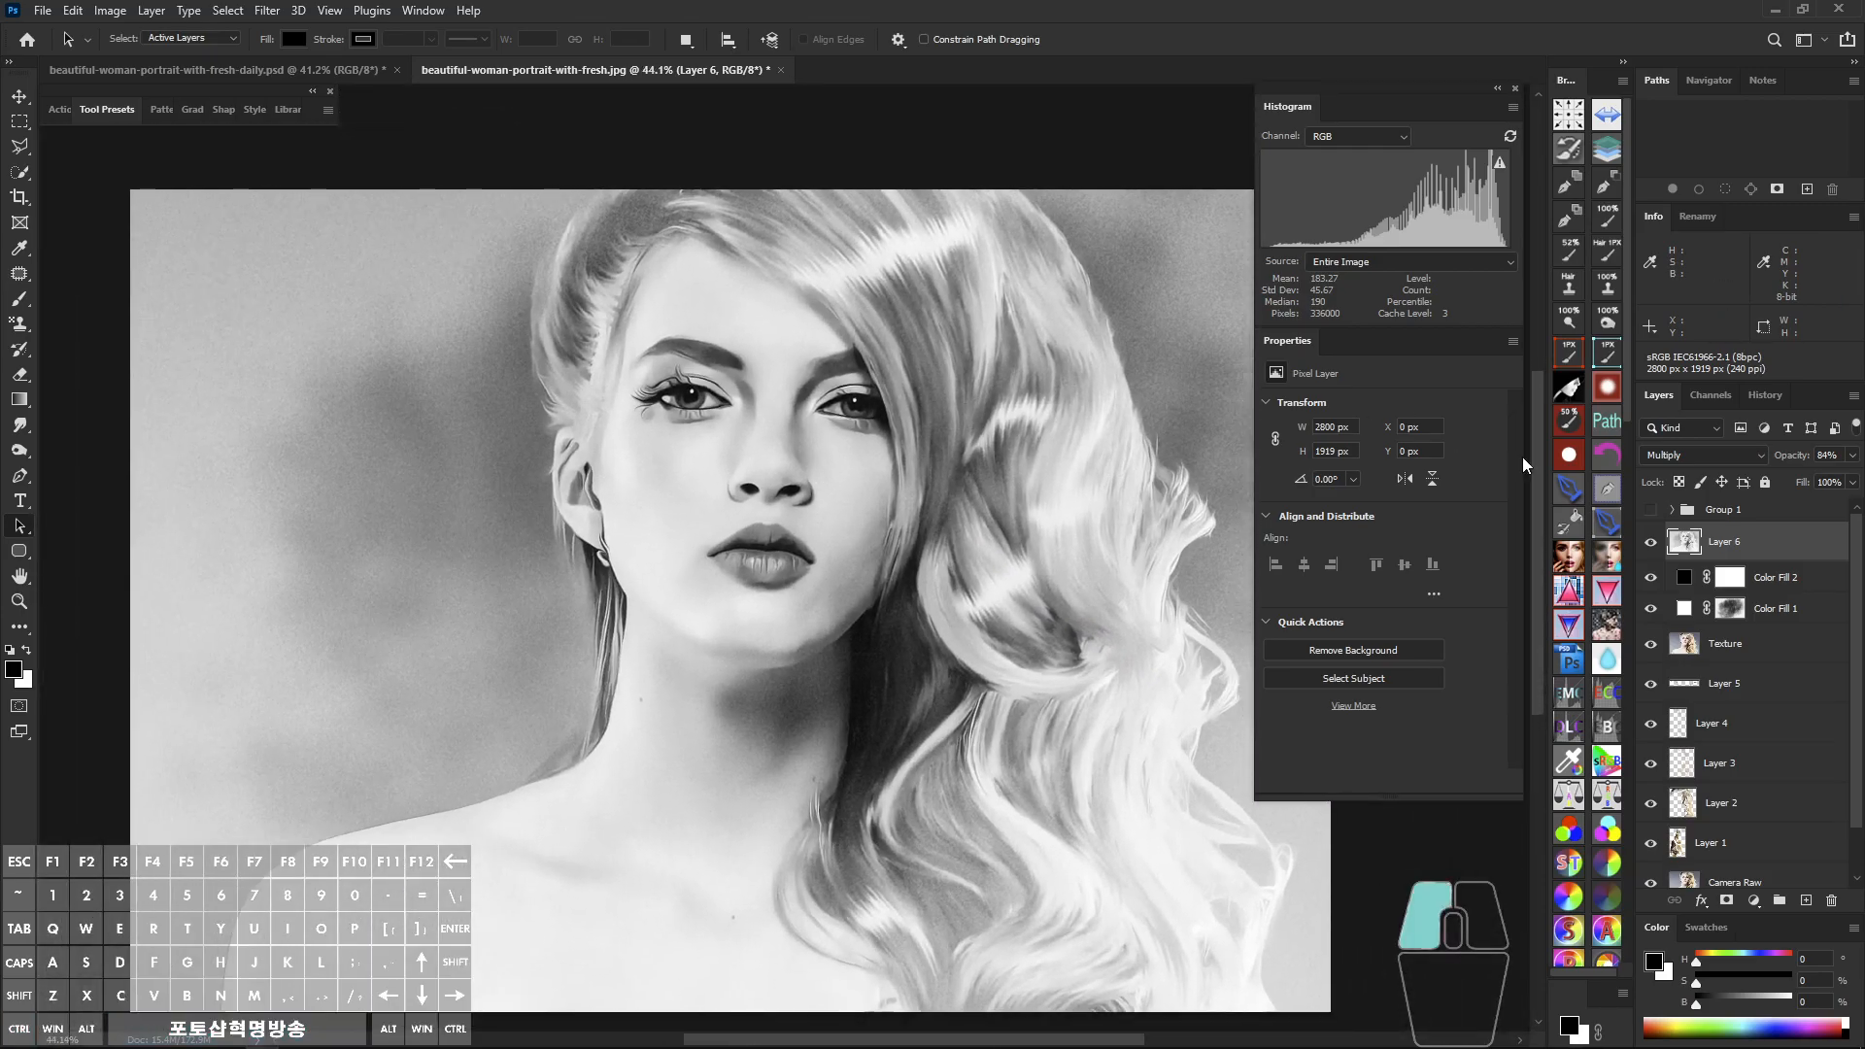
Step: Hide the stamped grayscale layer and the black fill, and place a duplicate of the Background layer above them
left_click(1777, 581, "shift")
key("ctrl+comma")
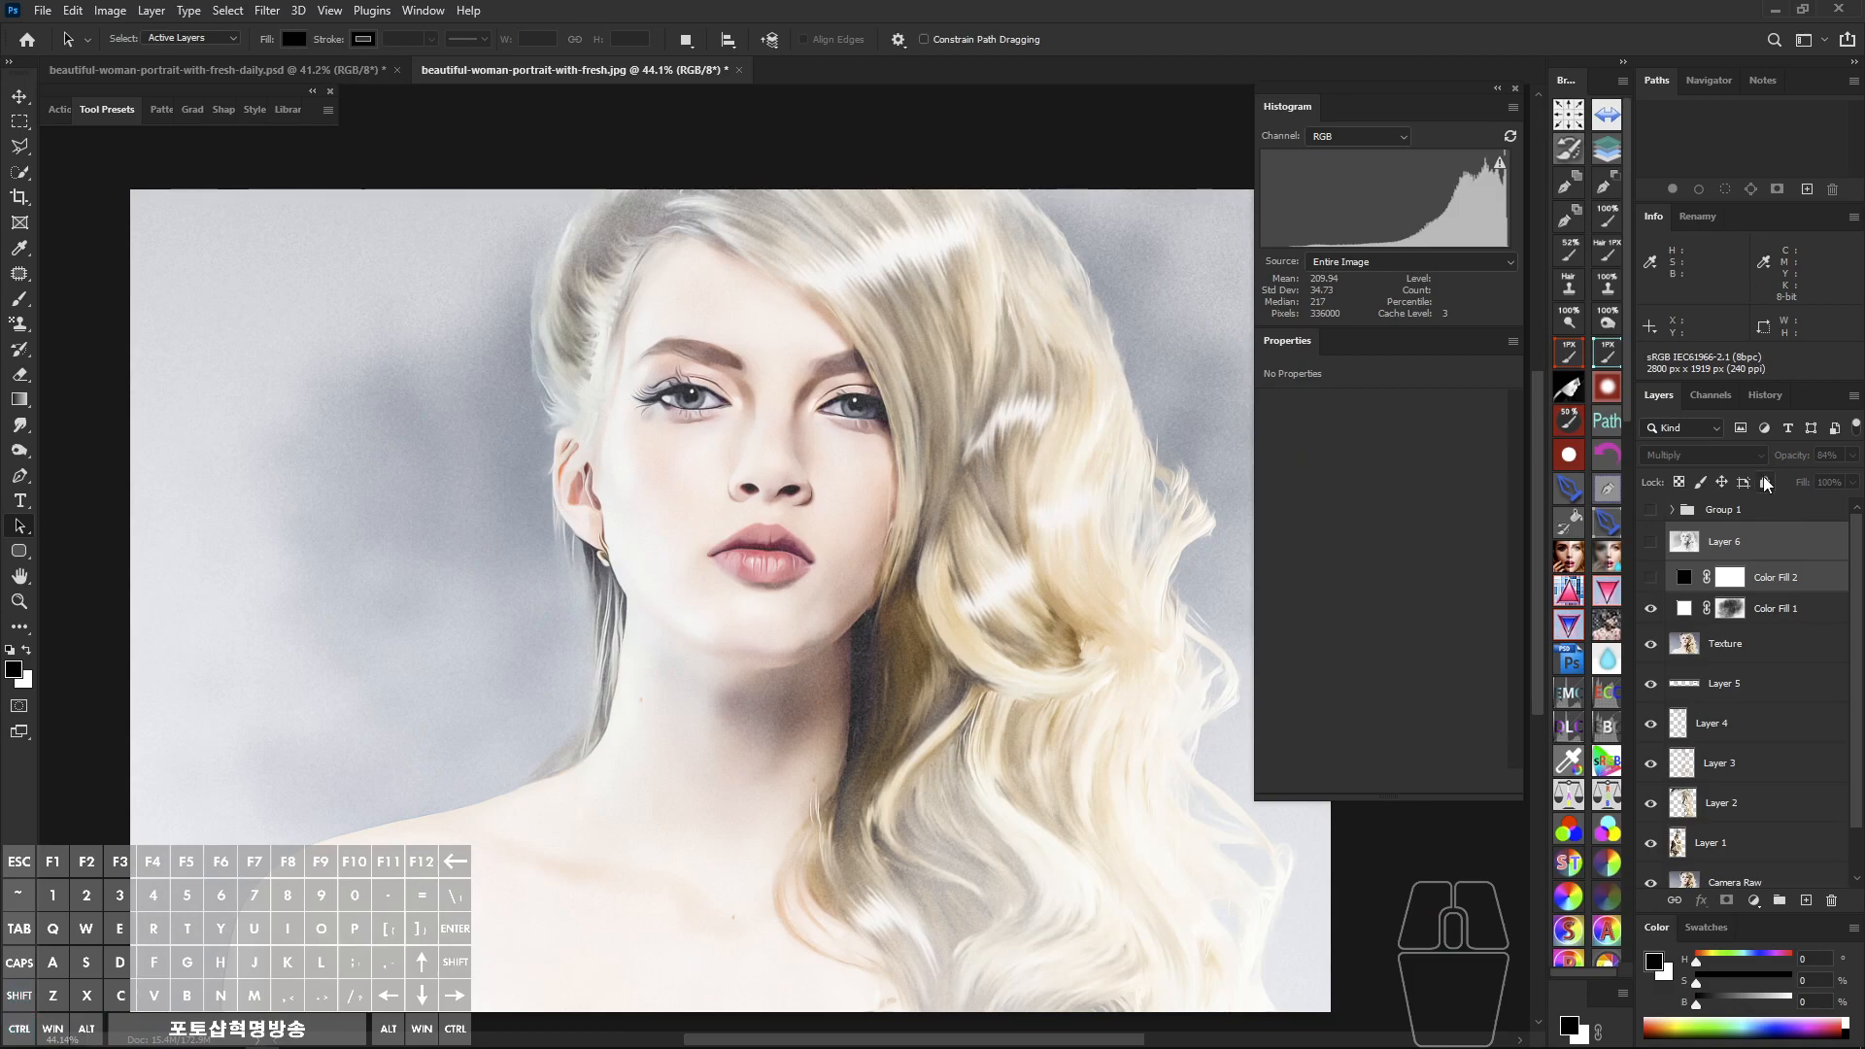
scroll(1777, 855, "down", 1)
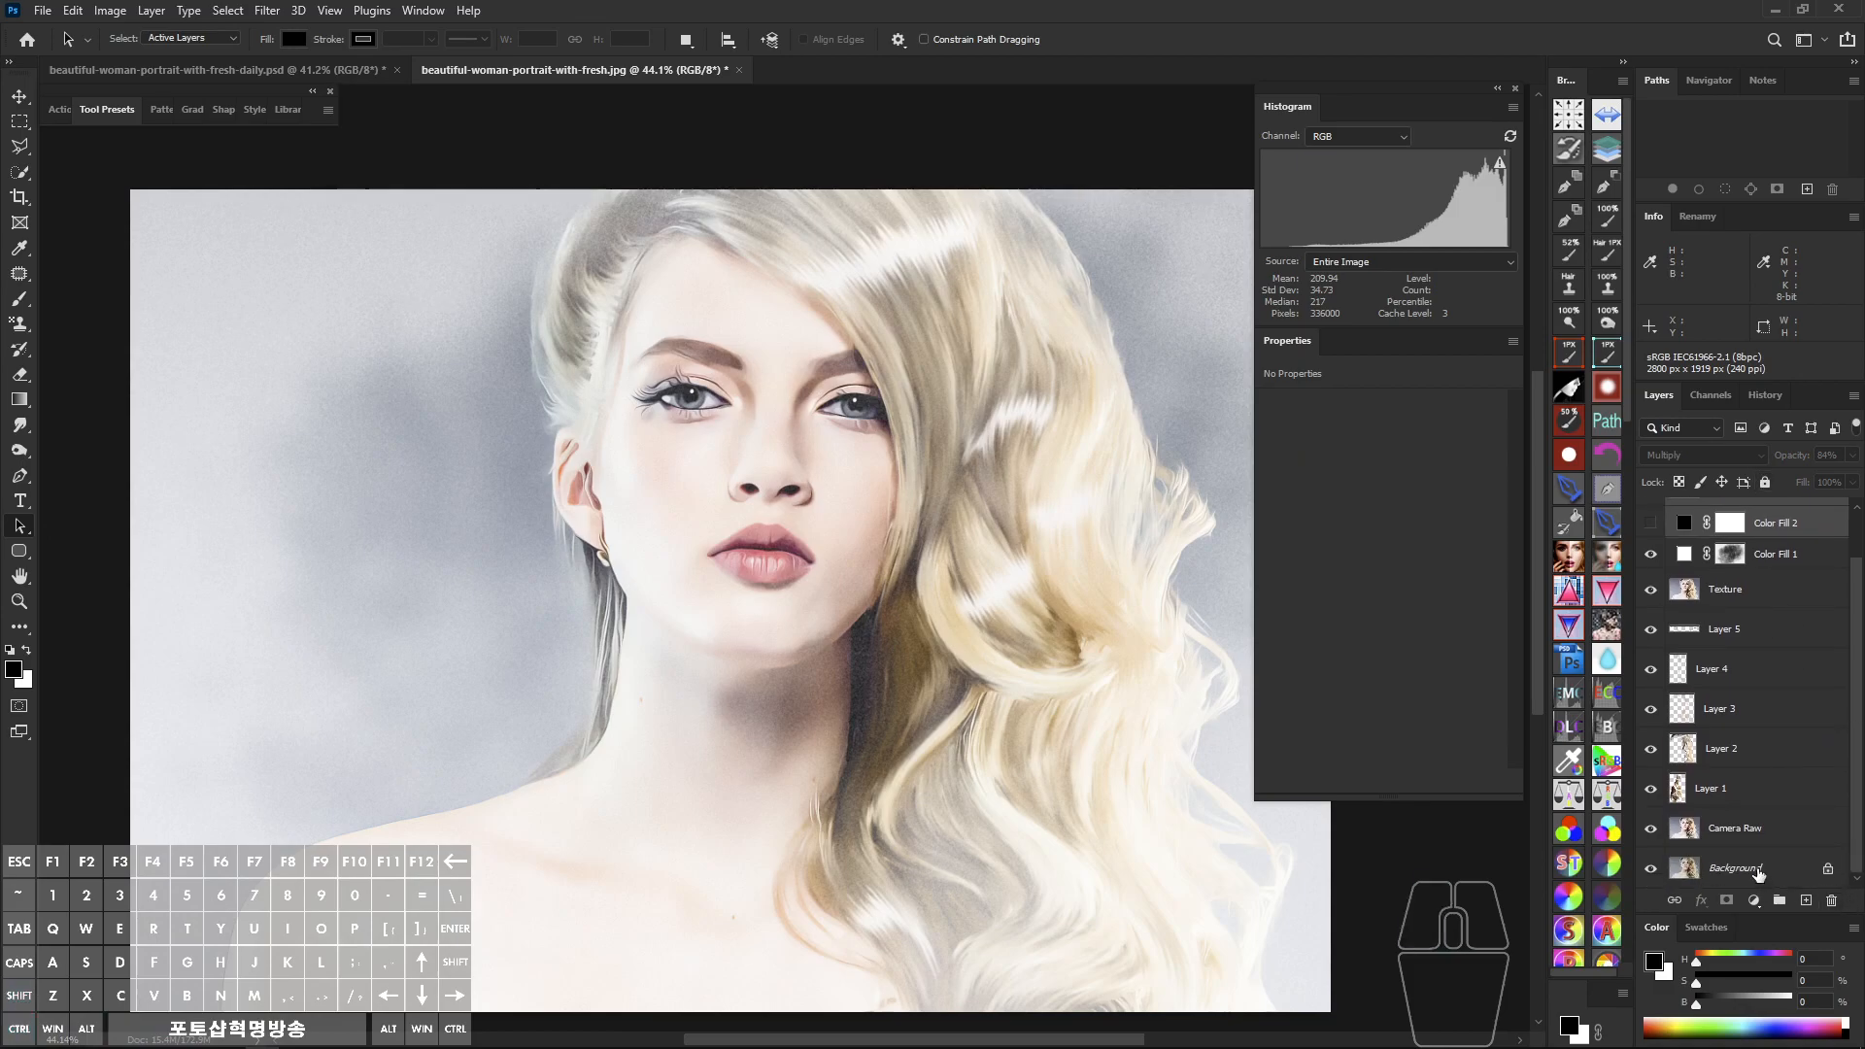
left_click(1768, 868)
key("ctrl+j")
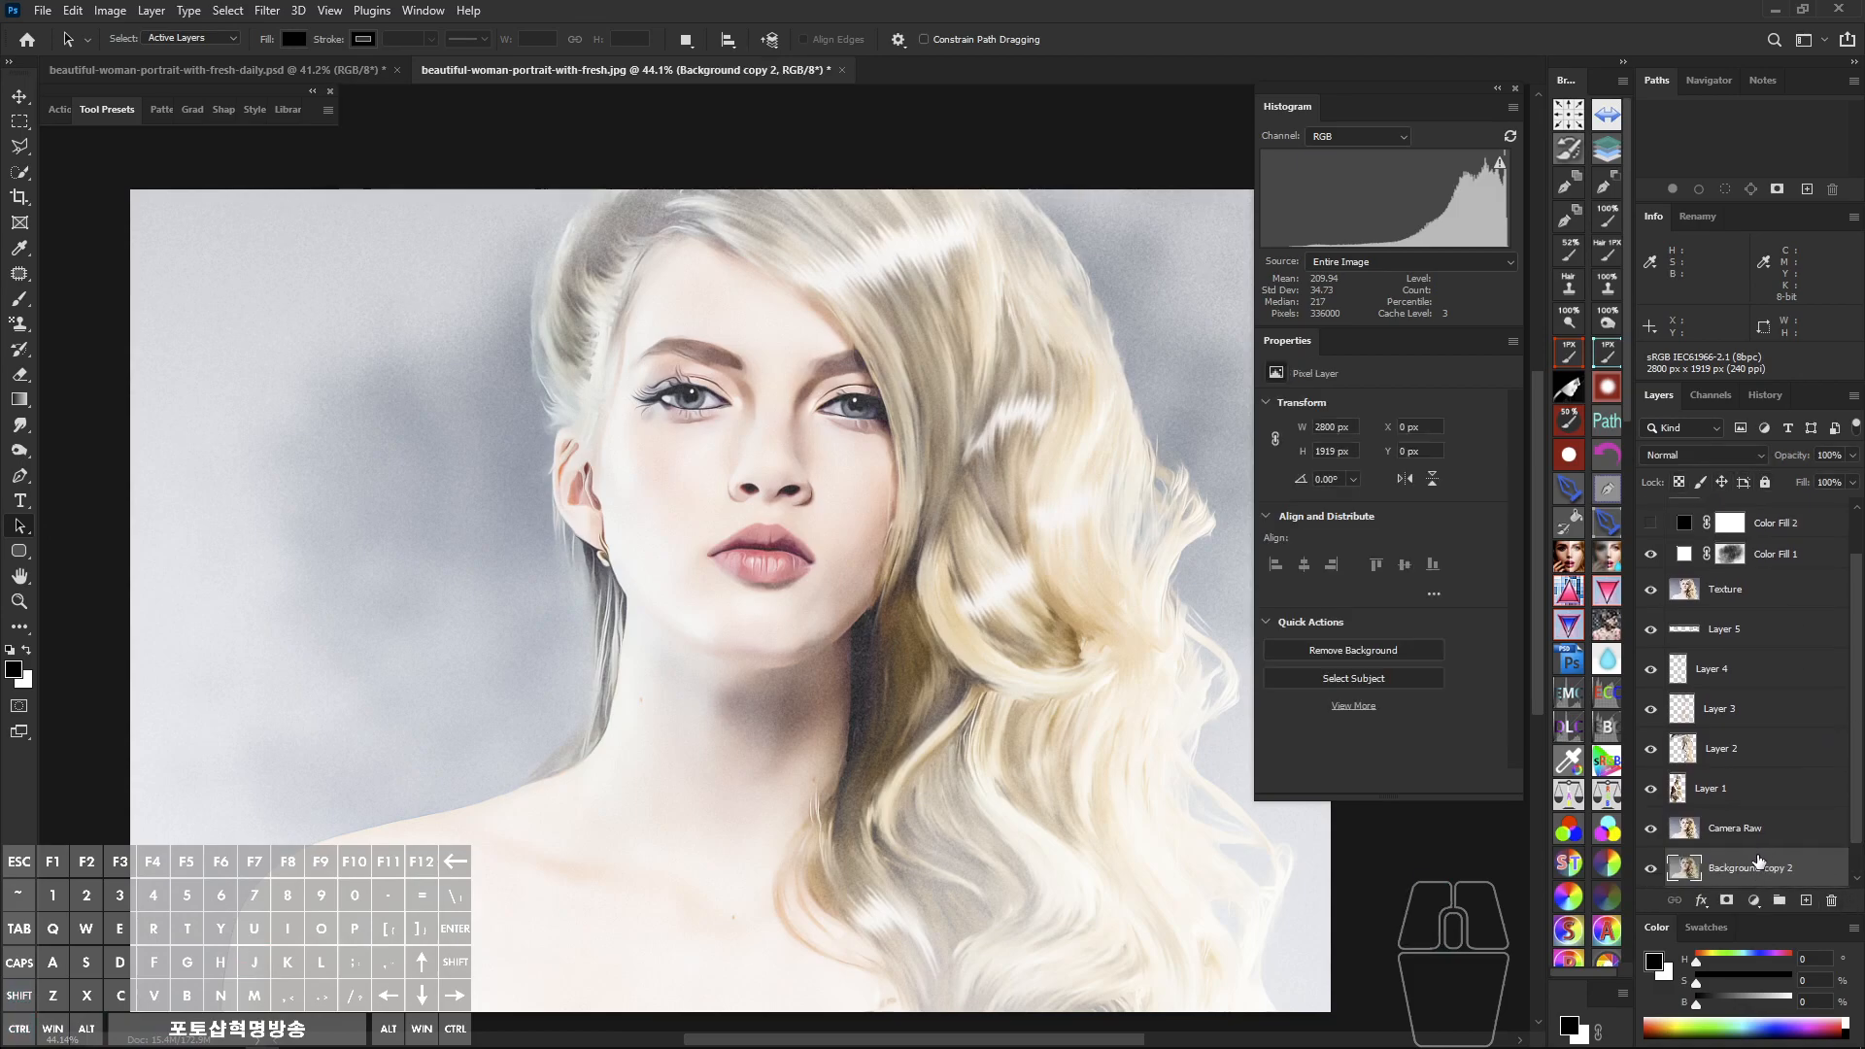
left_click_drag(1860, 811, 1744, 524)
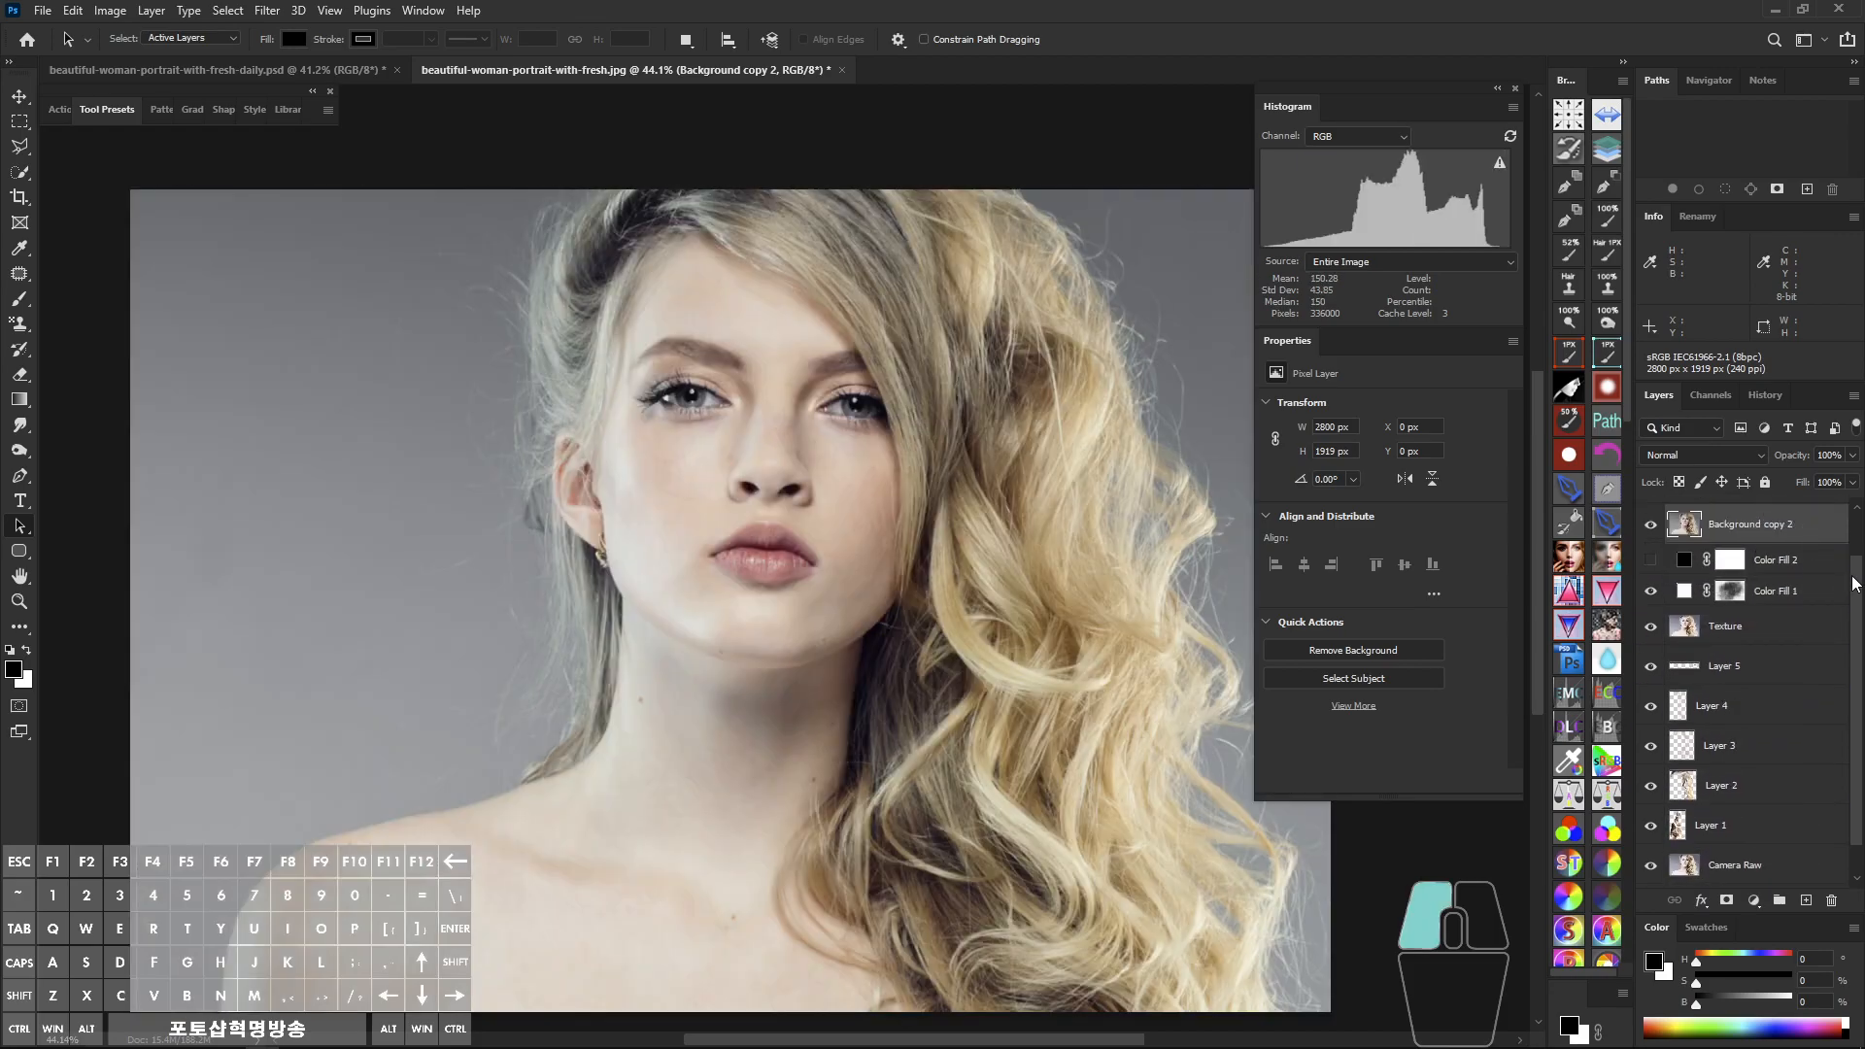
left_click_drag(1854, 584, 1855, 515)
mouse_move(1731, 586)
left_mouse_down()
mouse_move(1715, 520)
mouse_move(1734, 550)
left_mouse_up()
Step: Scale the Background duplicate to 32.32%, rotate it about 26° and place it over the portrait's lower-left area
key("ctrl+t")
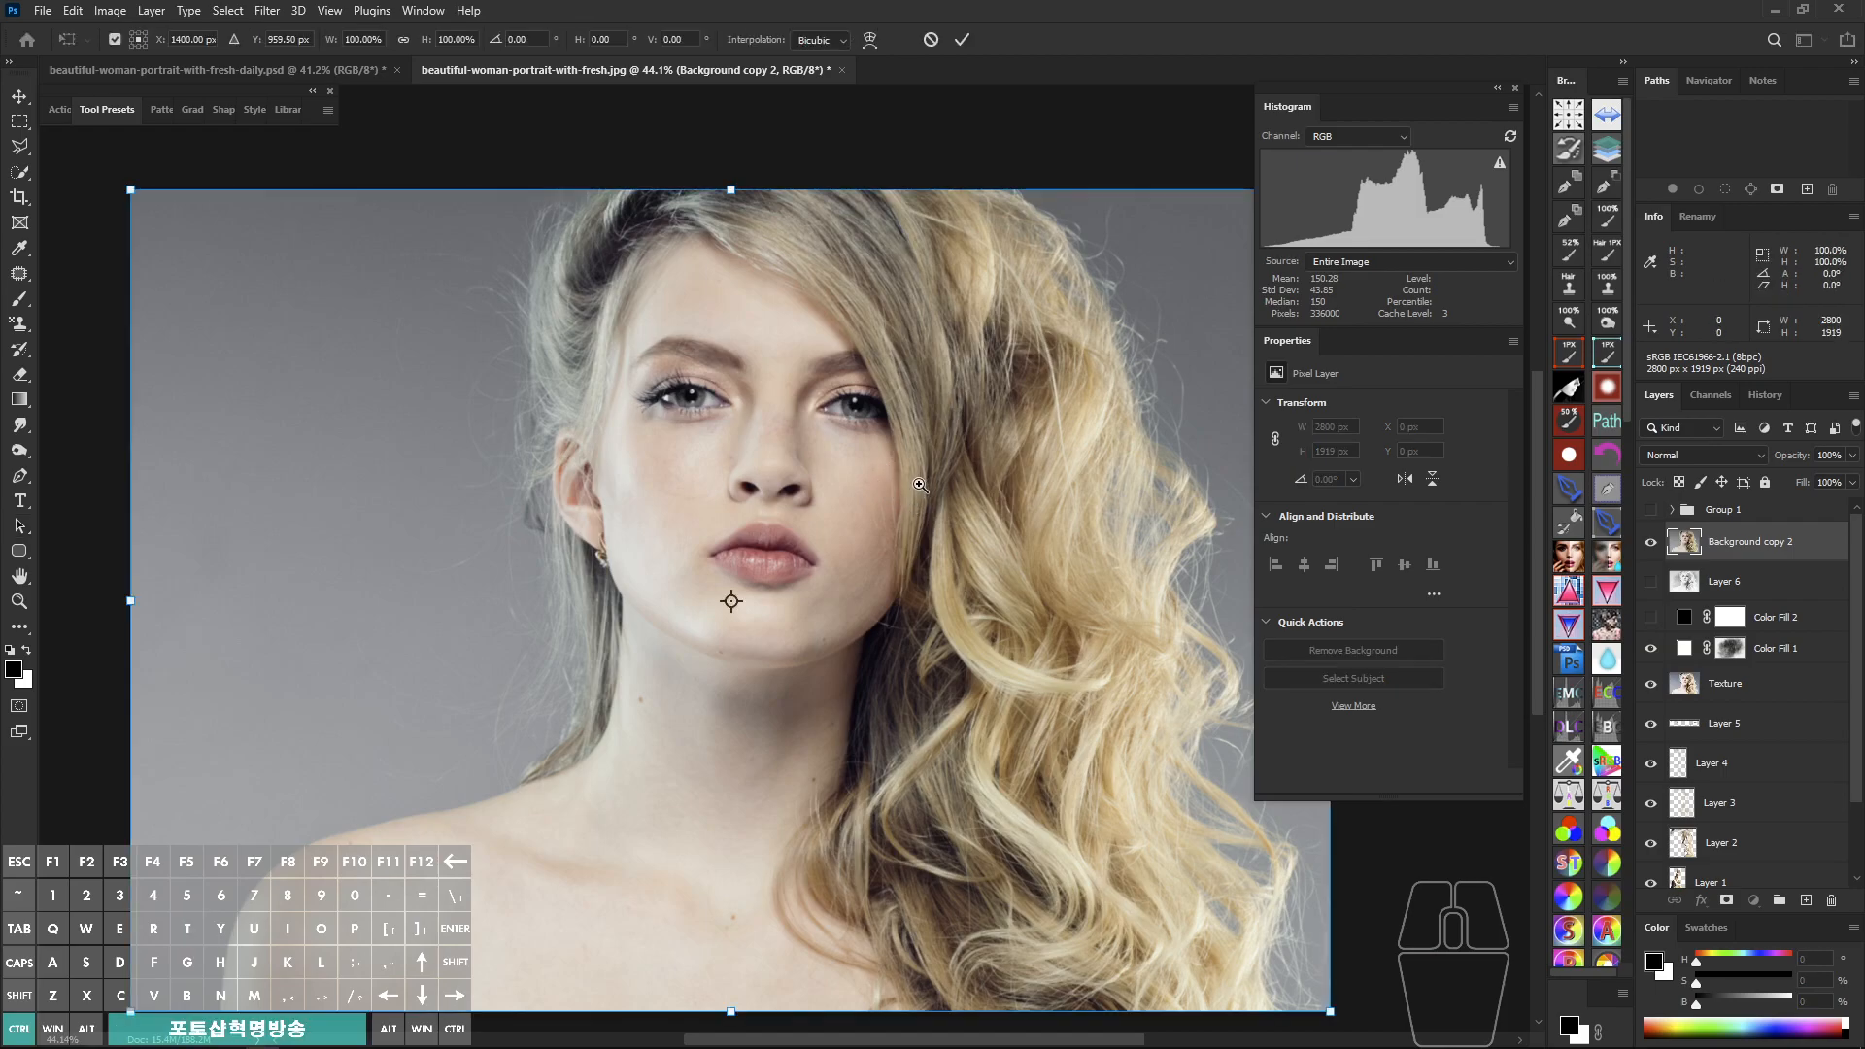
scroll(920, 486, "down", 3)
left_click_drag(1129, 322, 917, 524)
left_click_drag(803, 597, 635, 718)
left_click_drag(770, 716, 734, 788)
left_click_drag(658, 720, 633, 707)
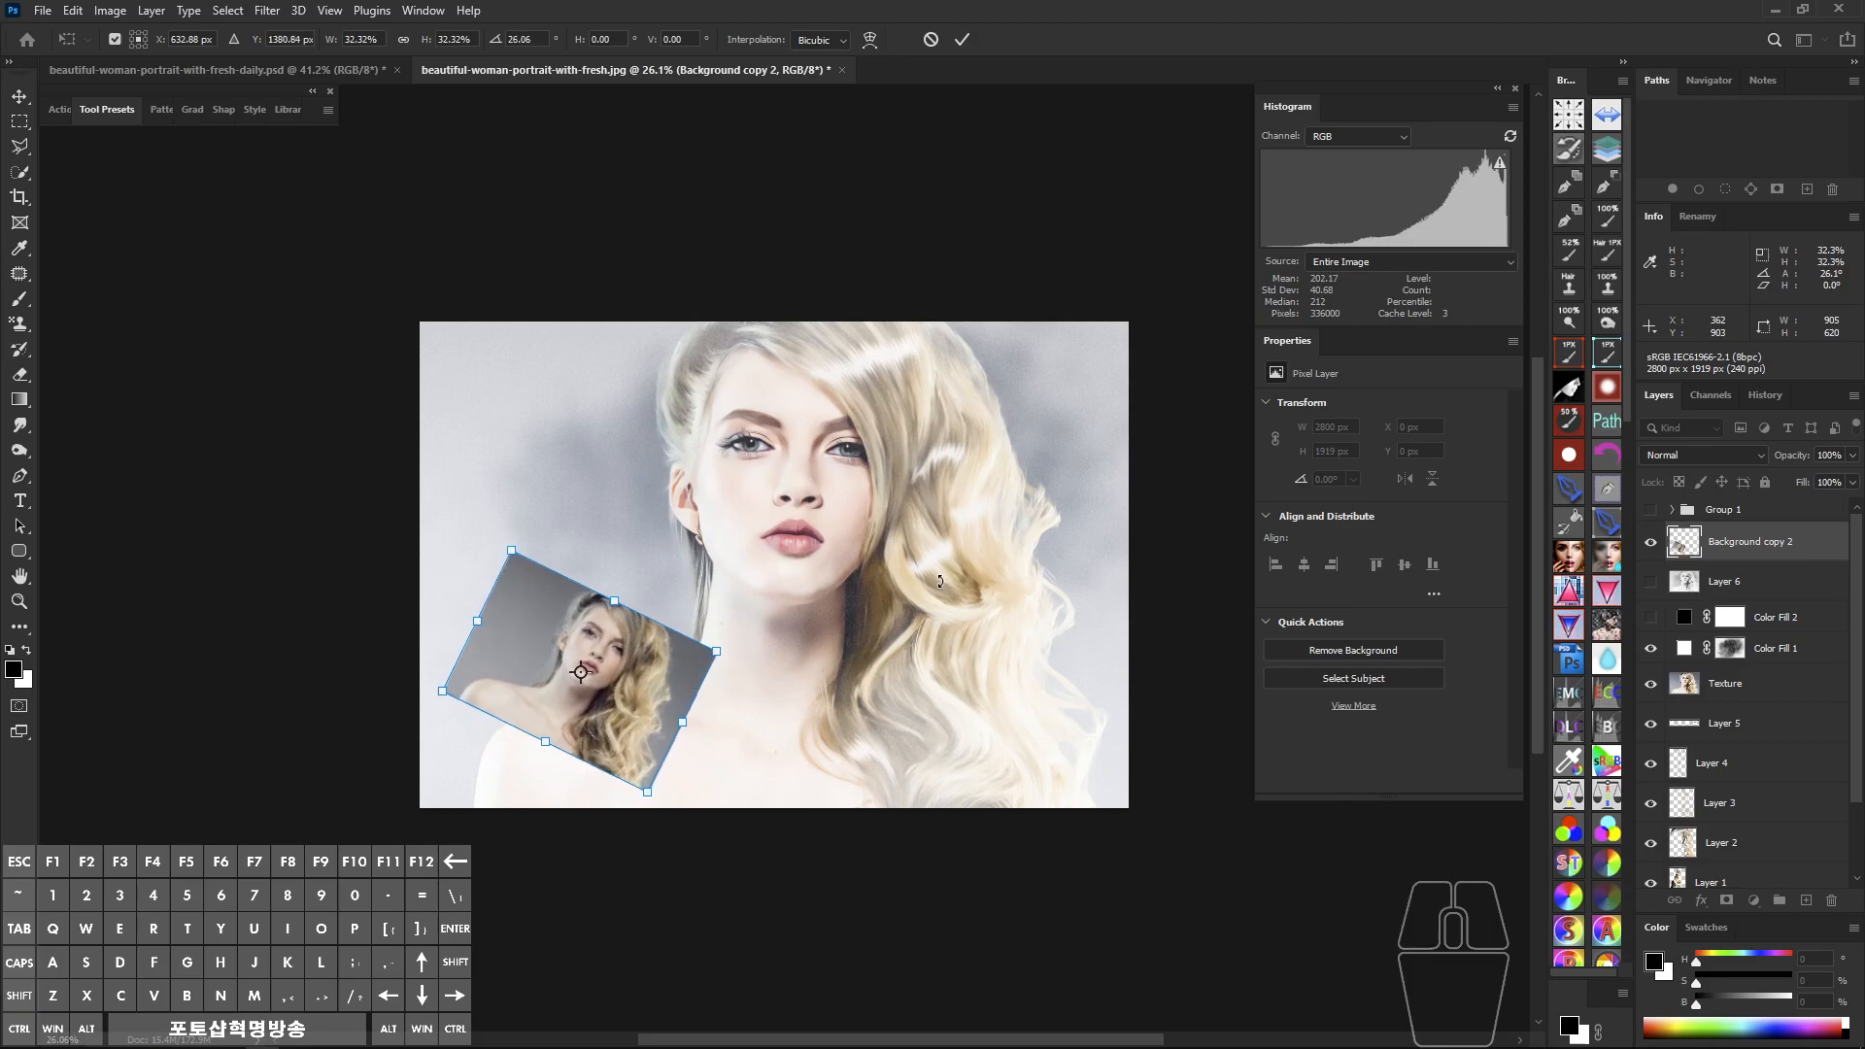
key("Return")
key("a")
Step: Give the small photo a white 21 px inside stroke and a Multiply drop shadow at 48% opacity, 138° angle and 12 px distance
left_click(1799, 540)
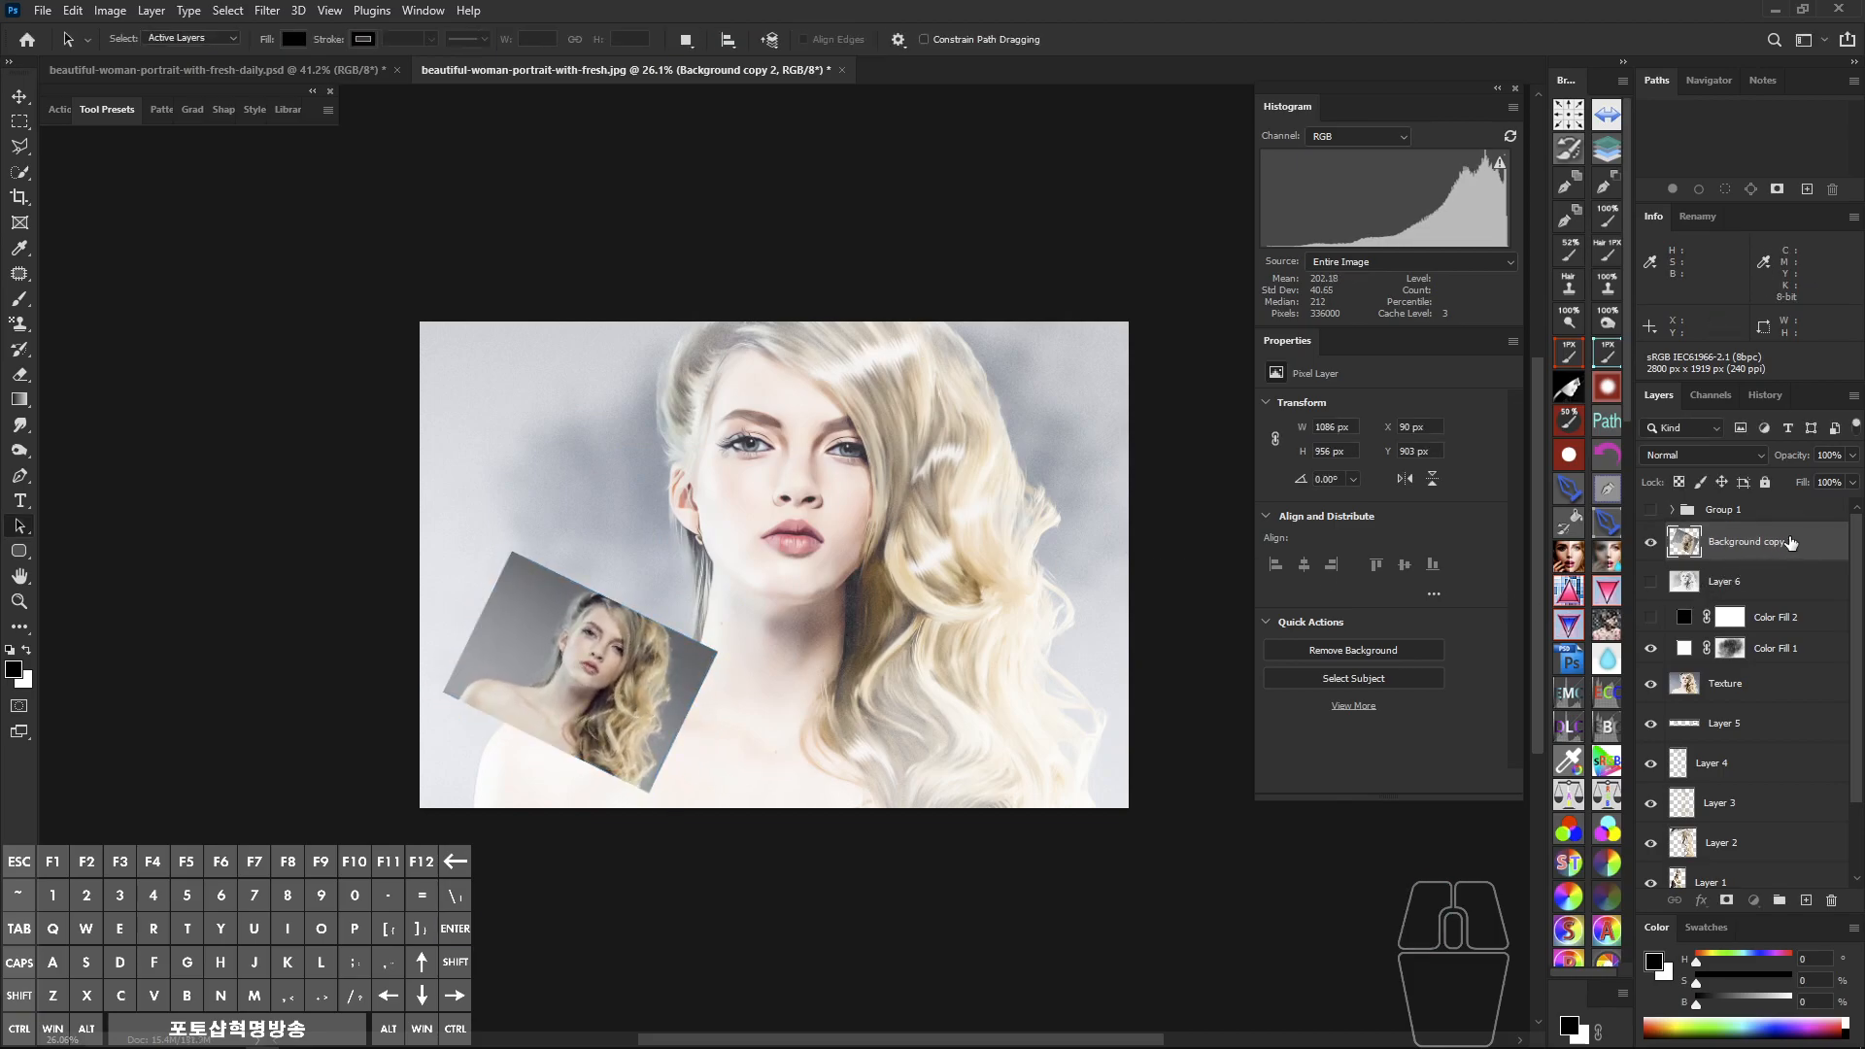
double_click(1768, 542)
left_click_drag(1078, 201, 1206, 337)
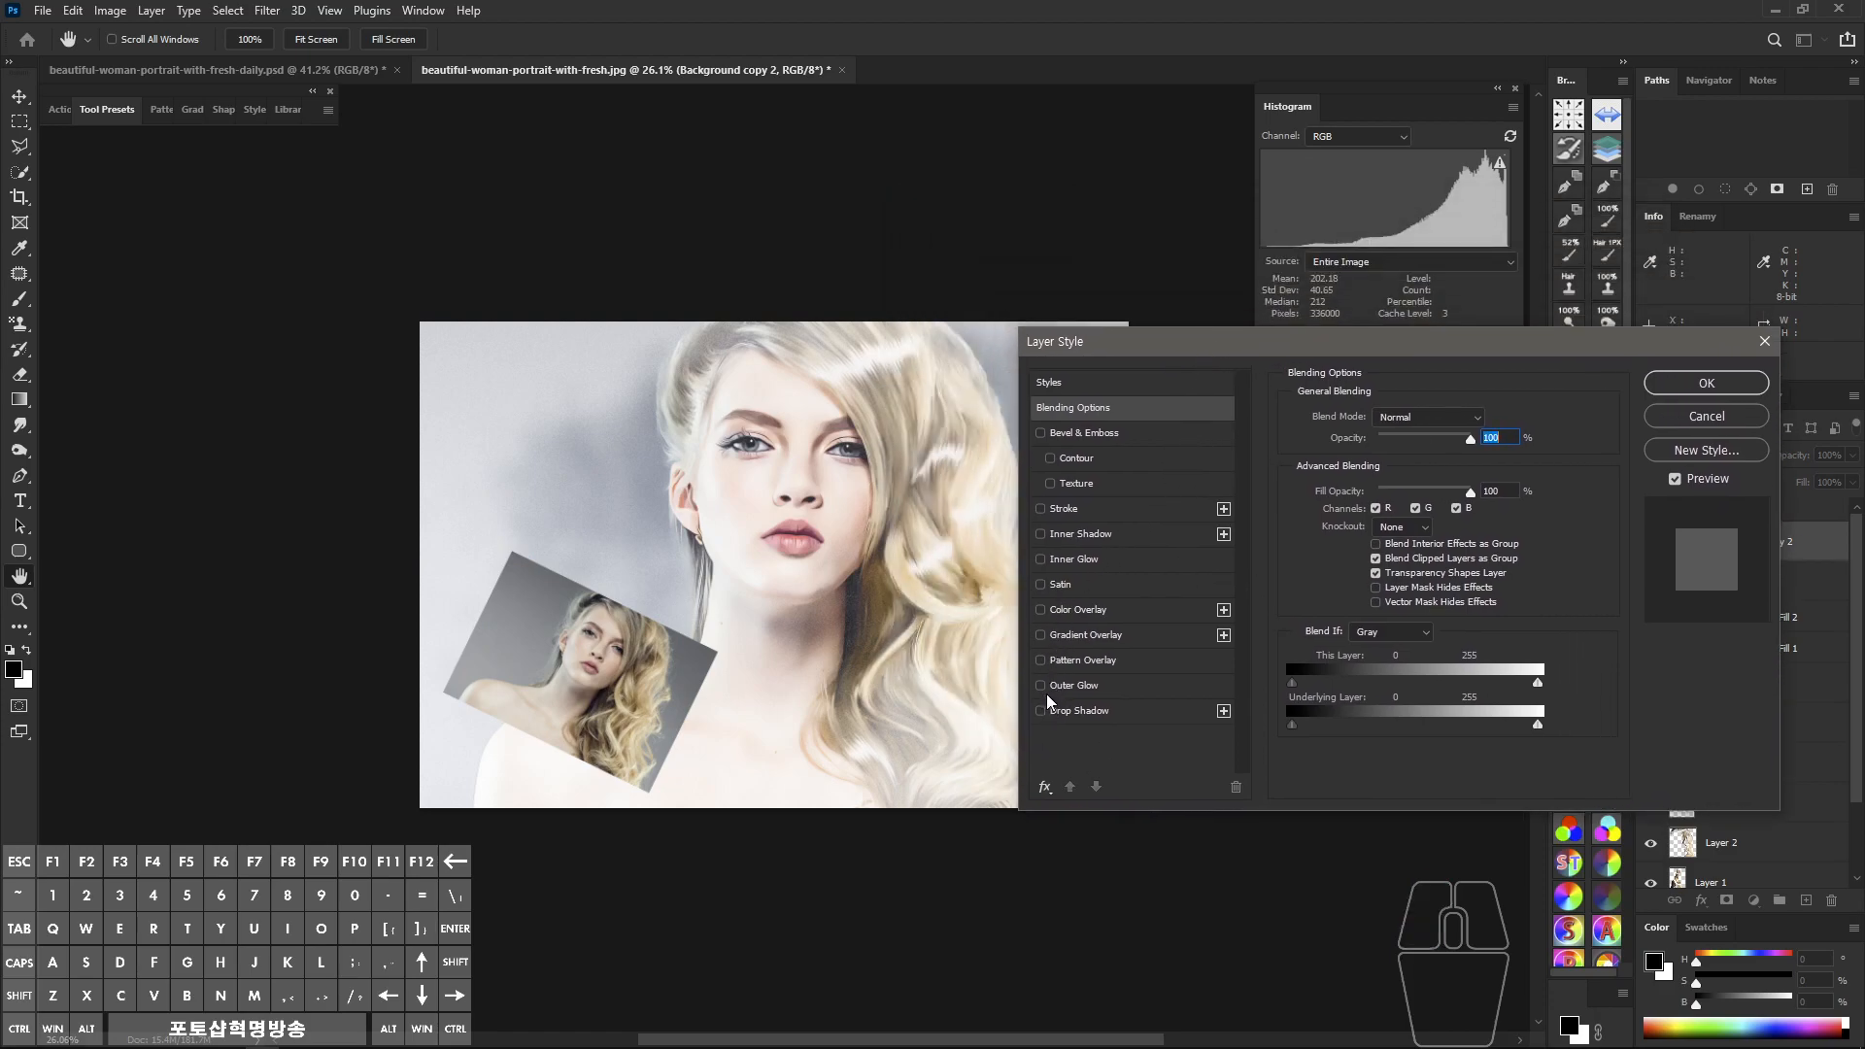
left_click(1042, 509)
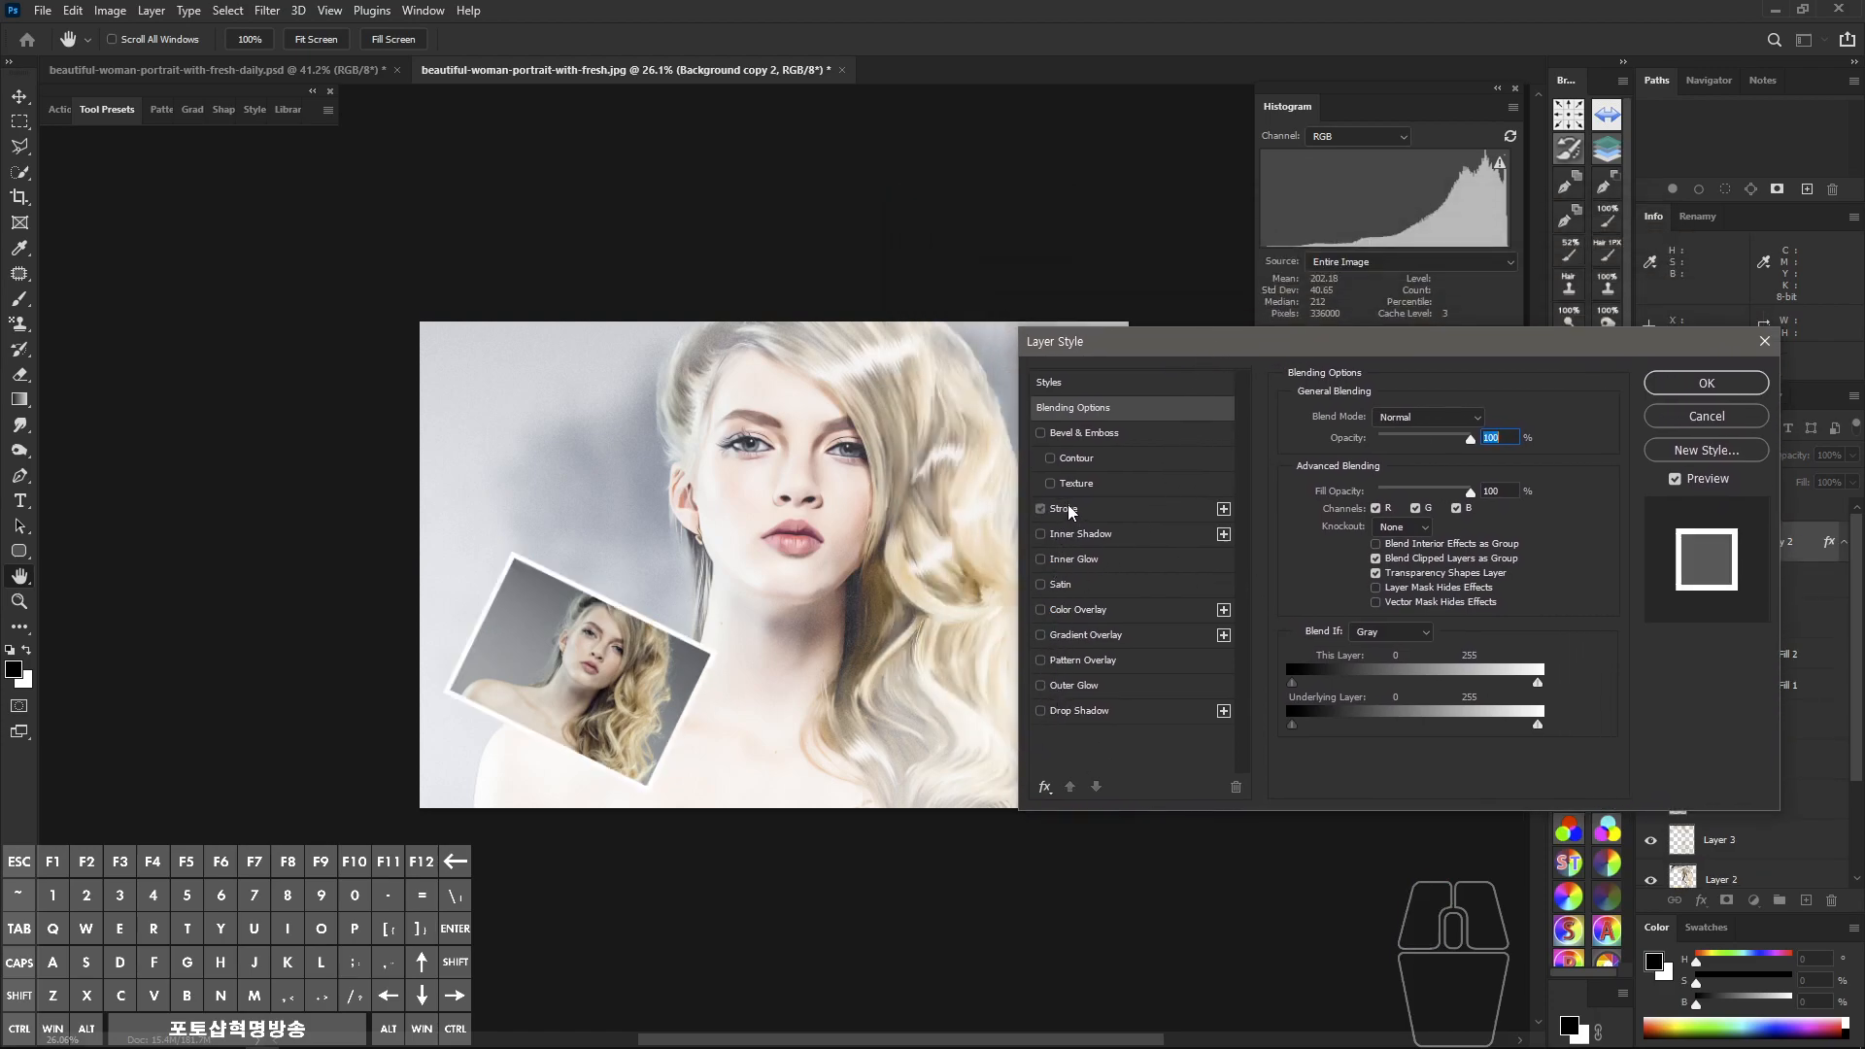
left_click(1040, 710)
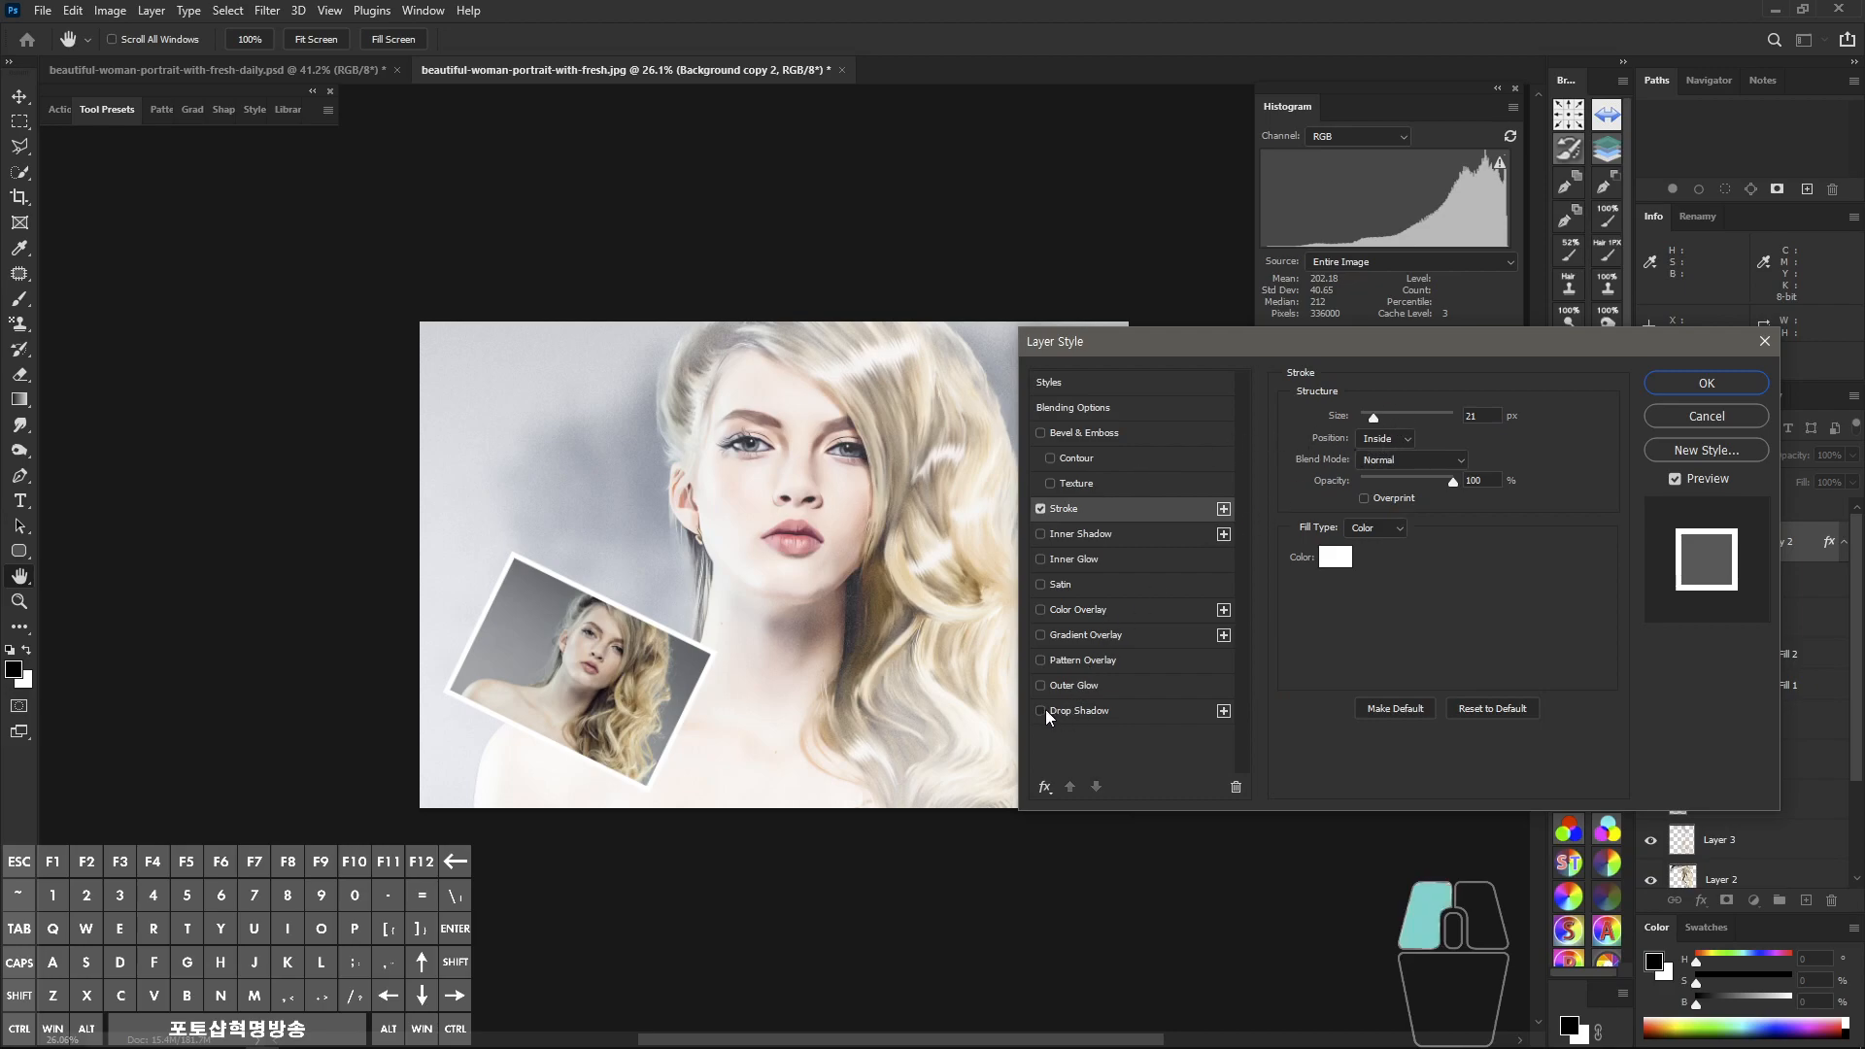
left_click(1082, 715)
left_click_drag(626, 793, 630, 792)
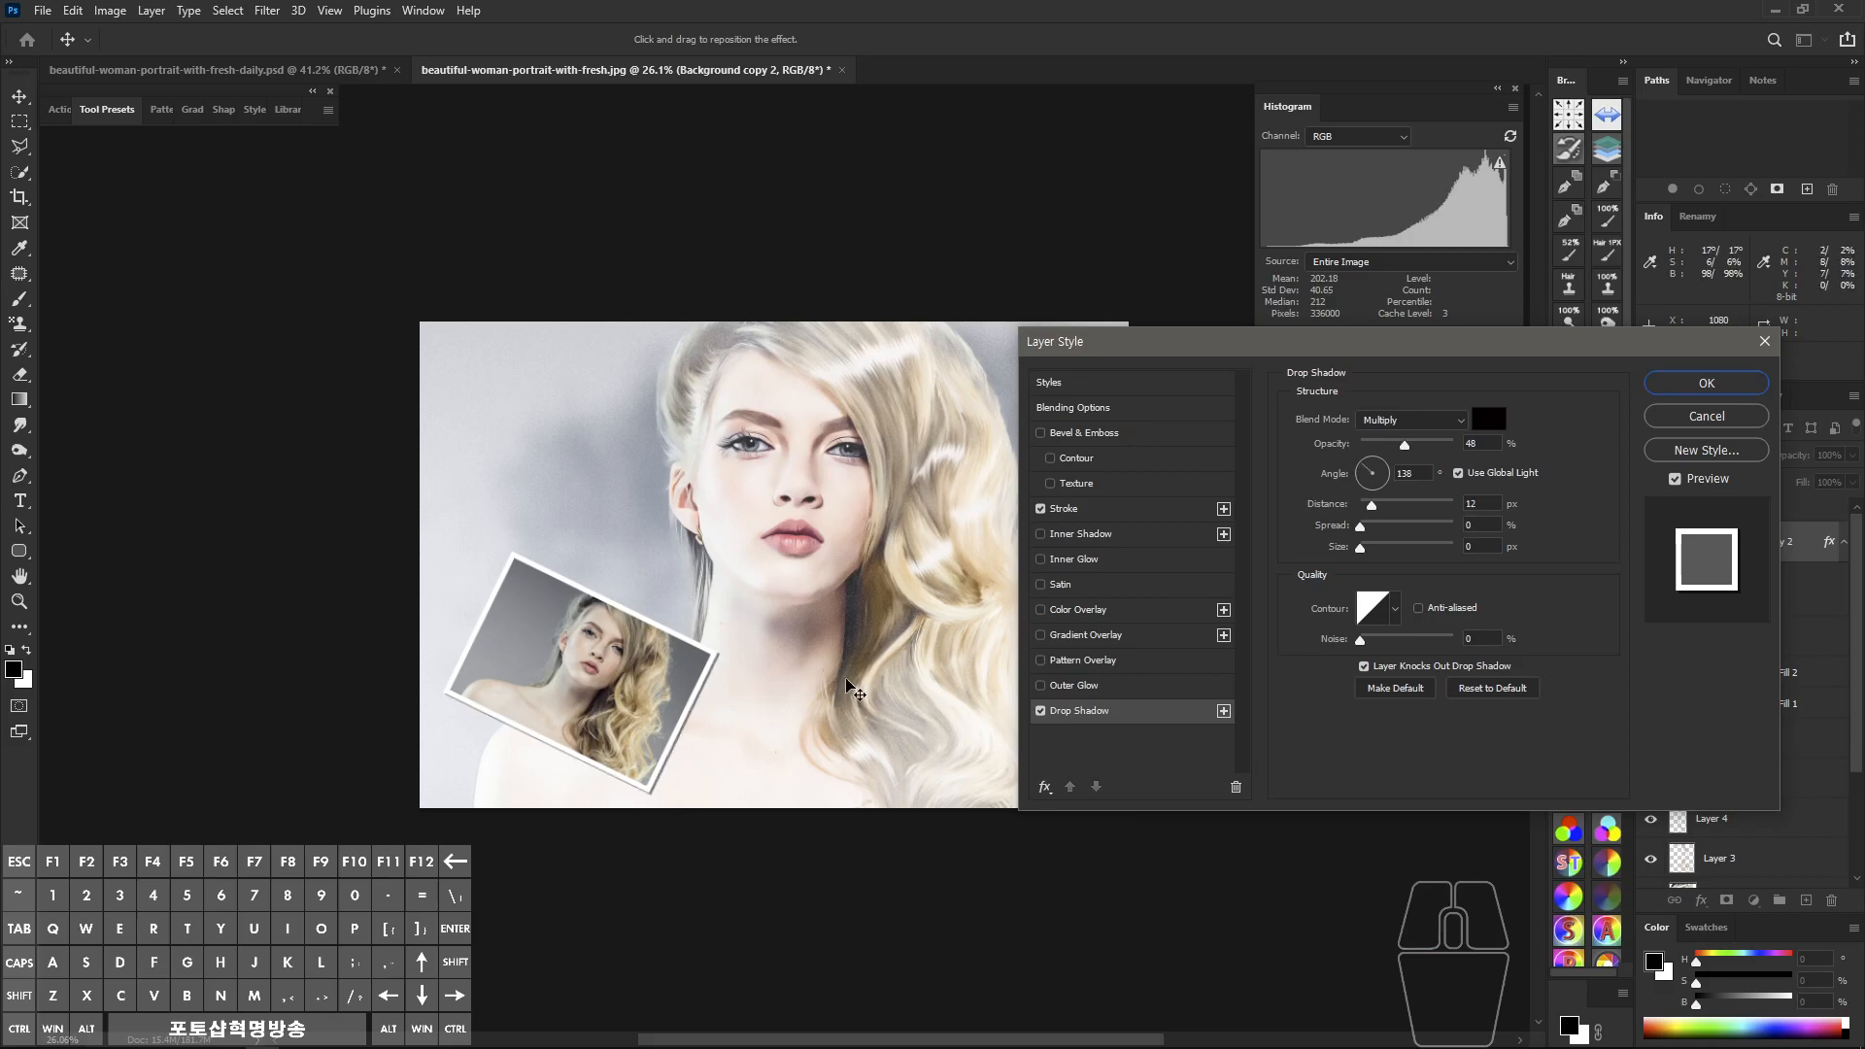
left_click(1706, 382)
left_click_drag(869, 639, 977, 630)
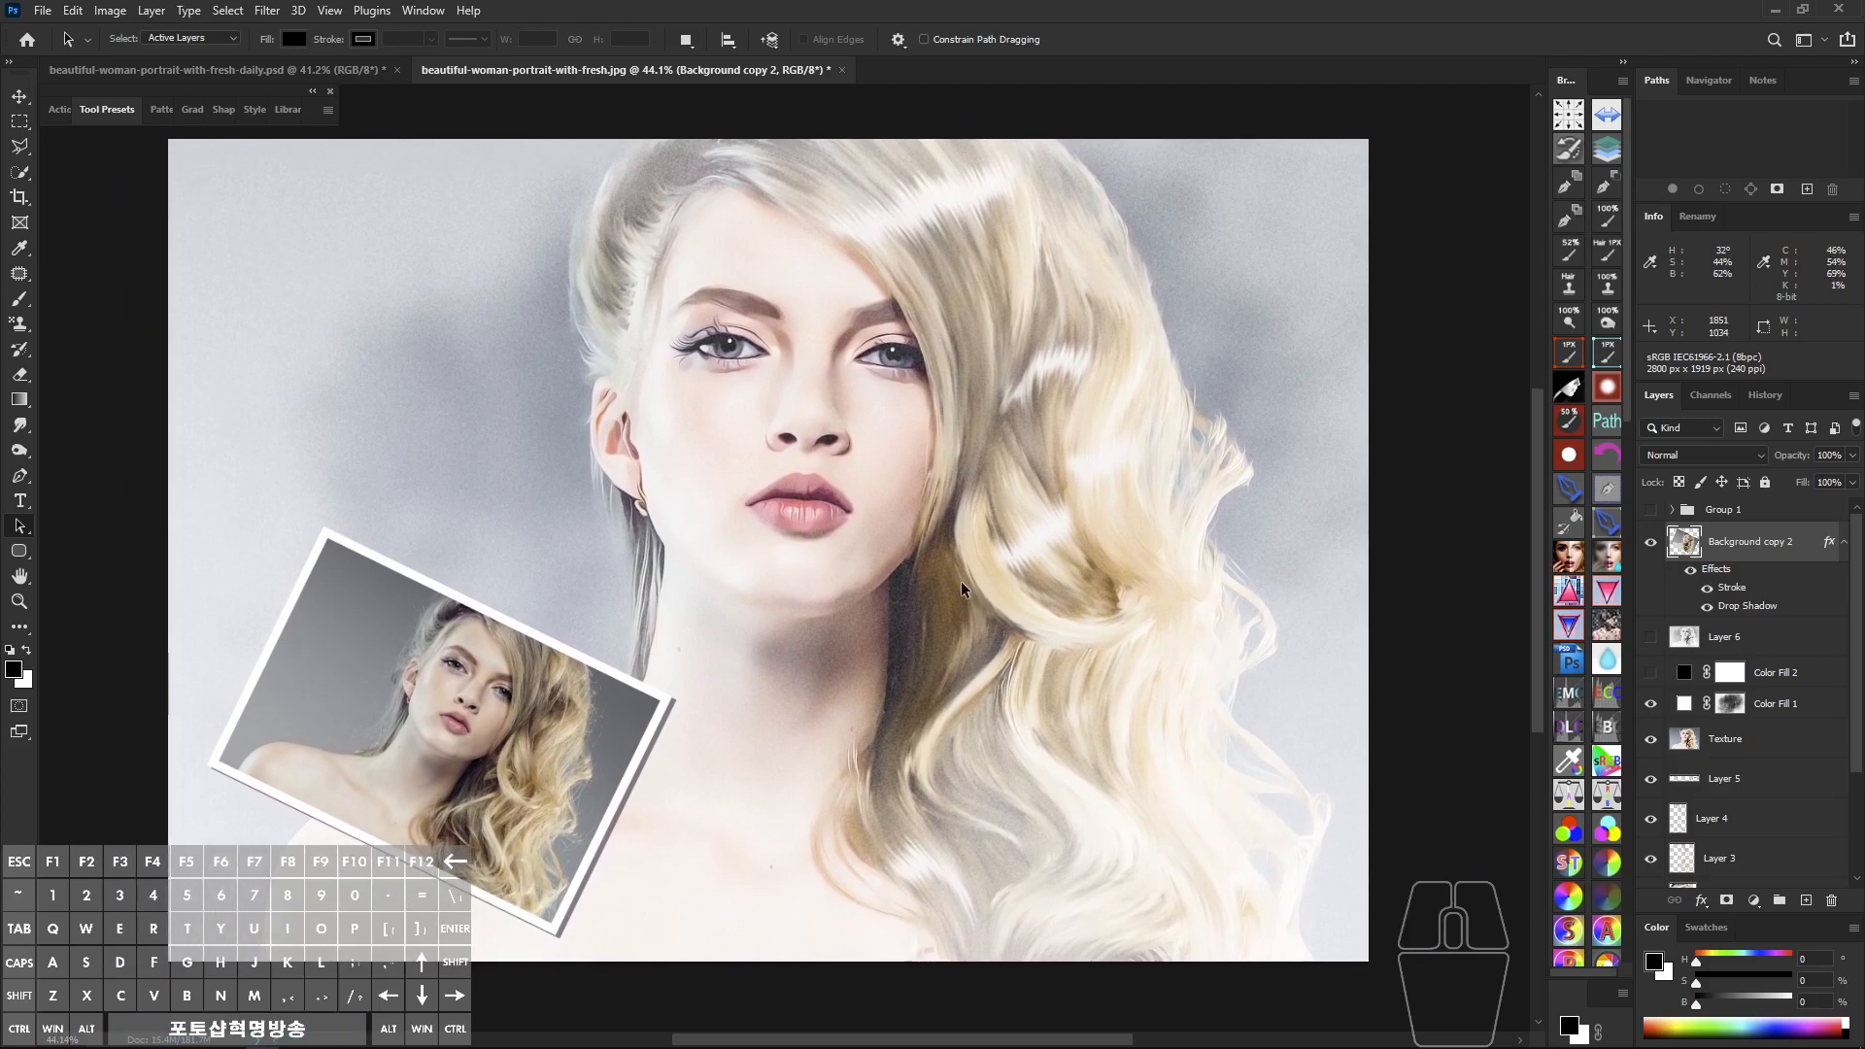